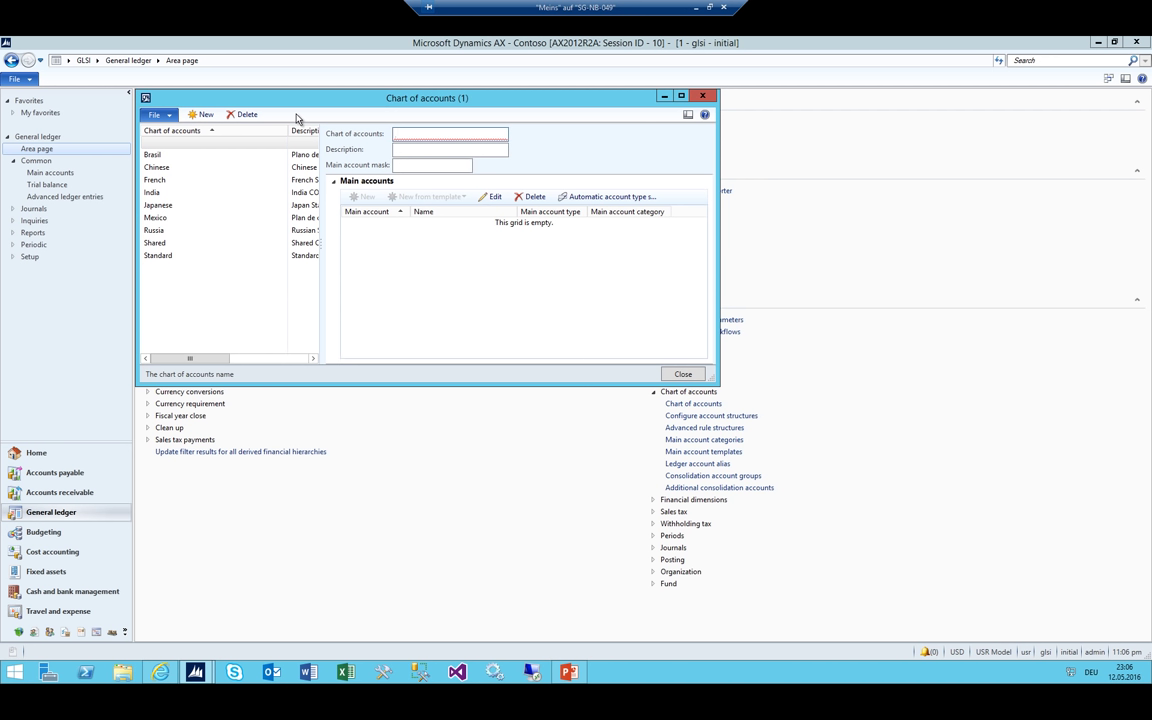
Enter chart of accounts CH with the description 'Swiss Main Account'
type("CH")
key("Tab")
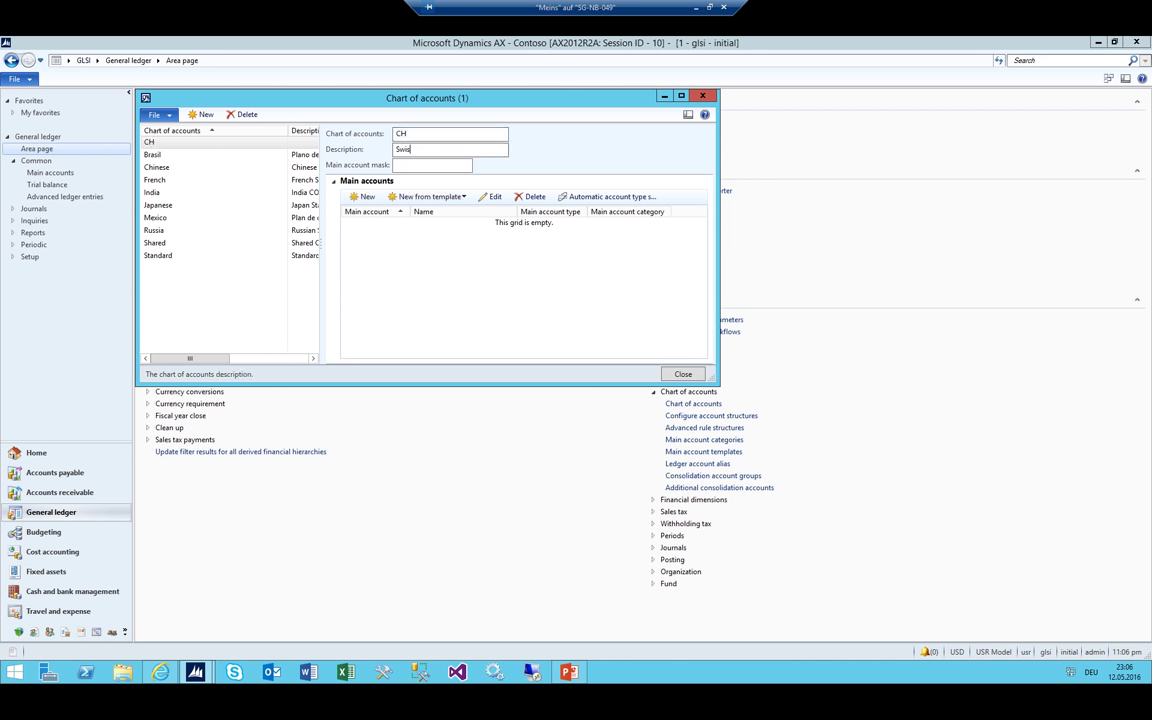
type("Swiss Main Account")
Create main account 1000 Cash with account type Balance sheet
left_click(369, 198)
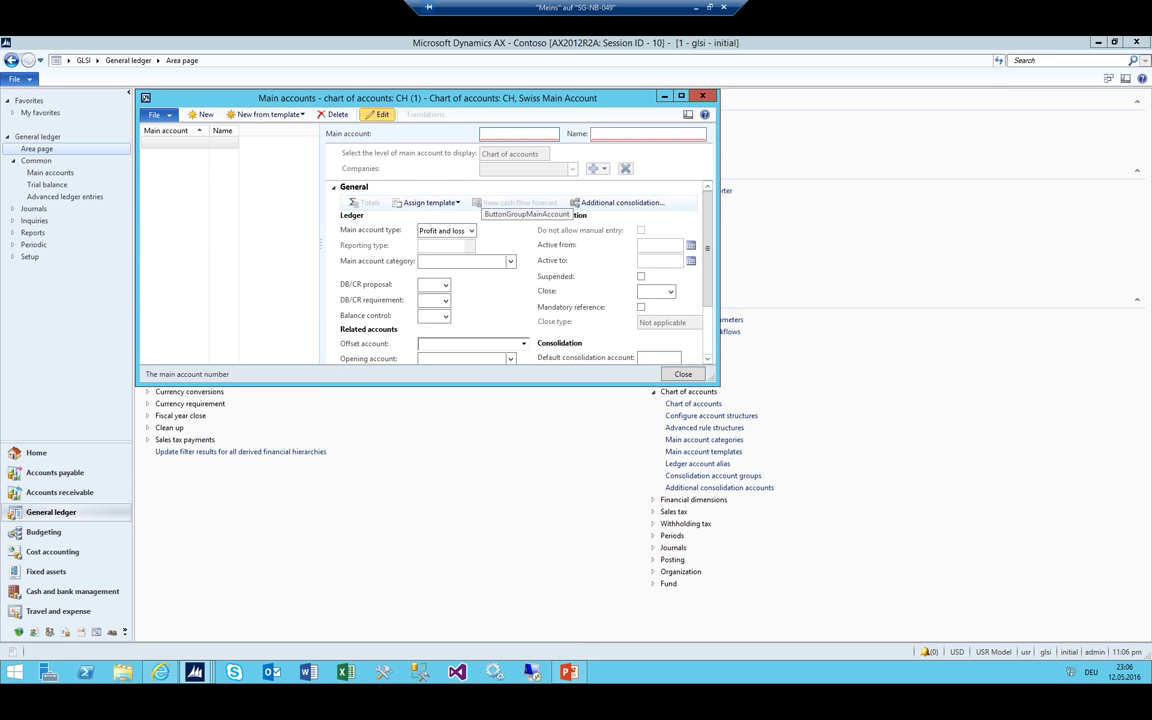
type("1000")
key("Tab")
type("Ca")
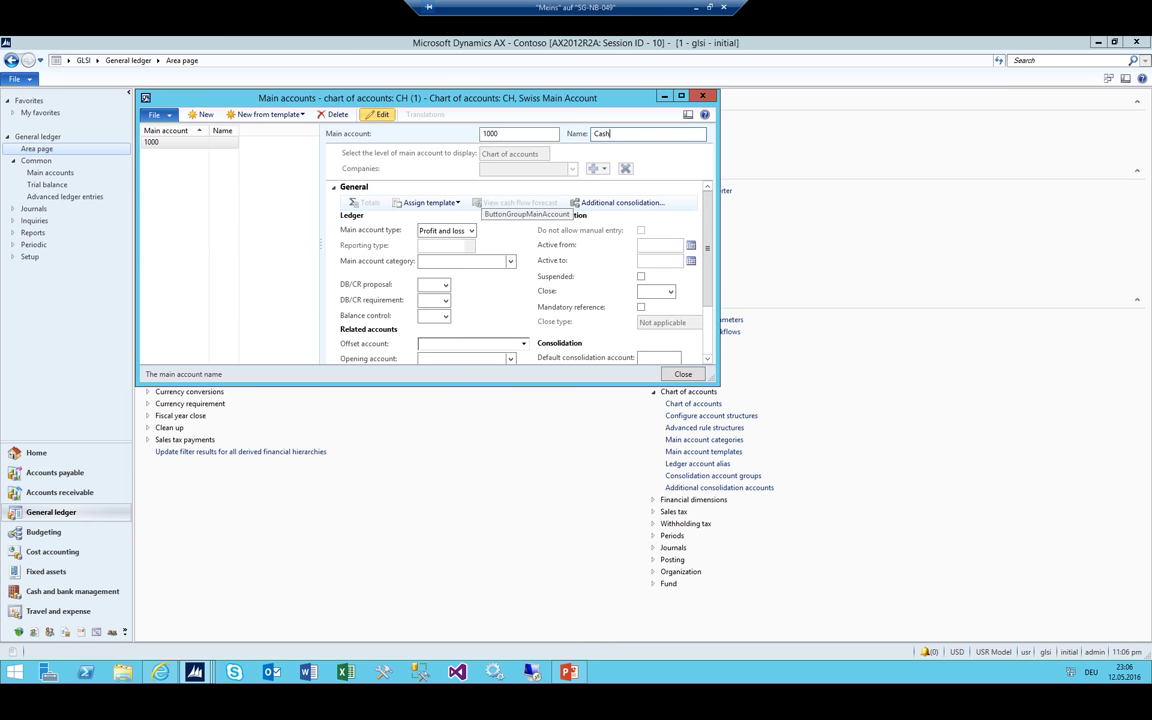
key("Tab")
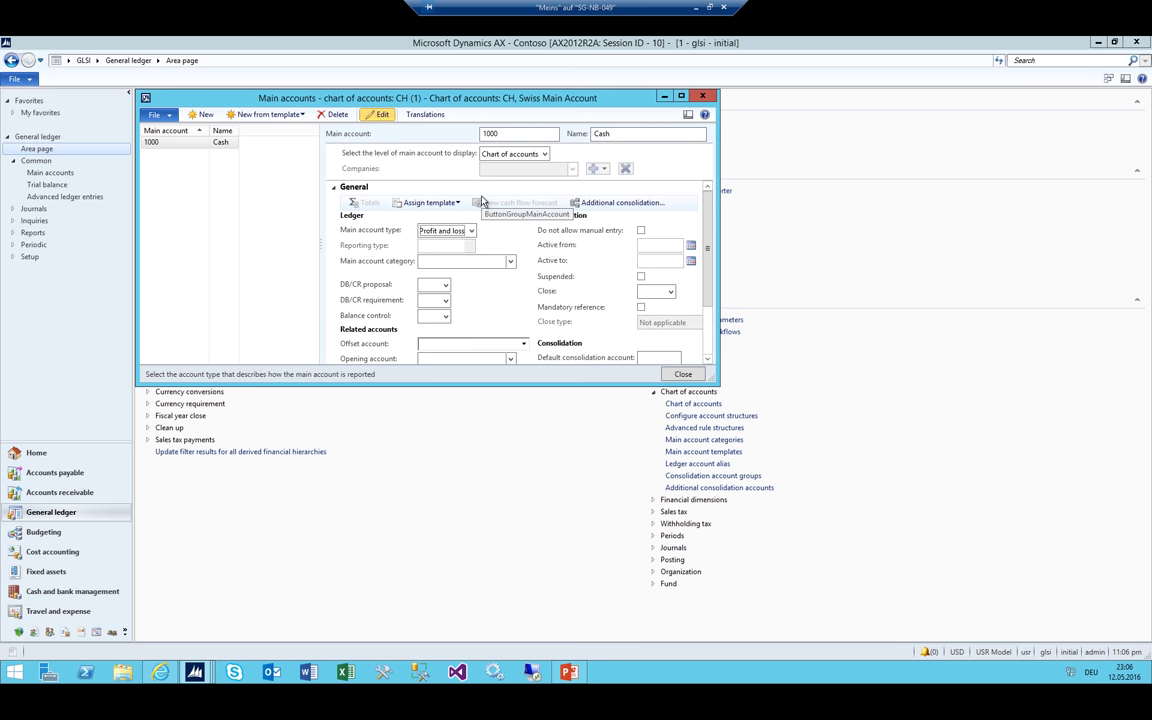
key("alt+Down")
key("Down")
key("Down")
key("Down")
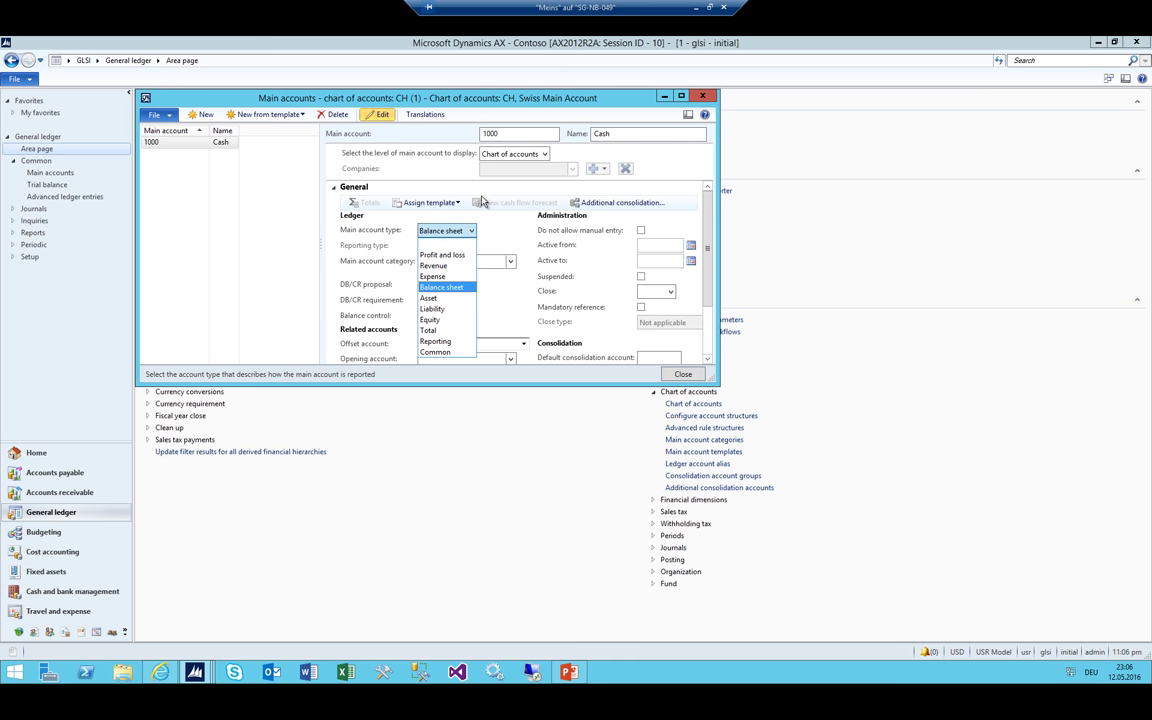
key("Return")
Create main account 3000 Revenue with account type Revenue
key("ctrl+n")
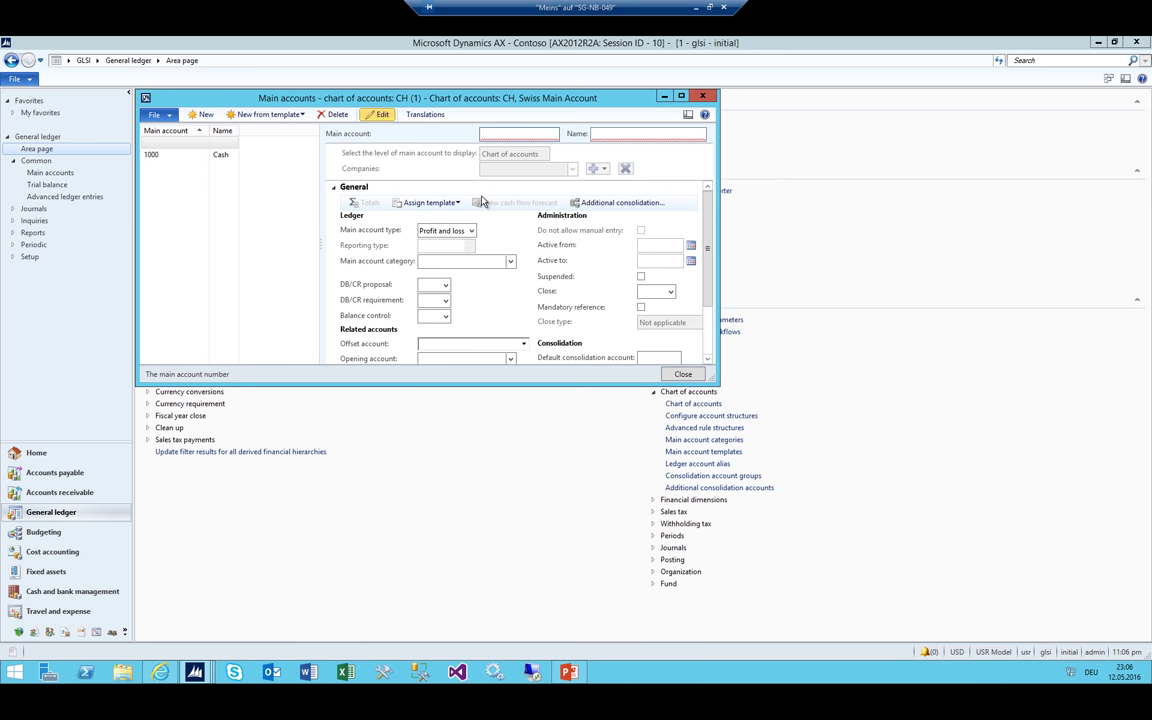
type("3000")
key("Tab")
type("Rev")
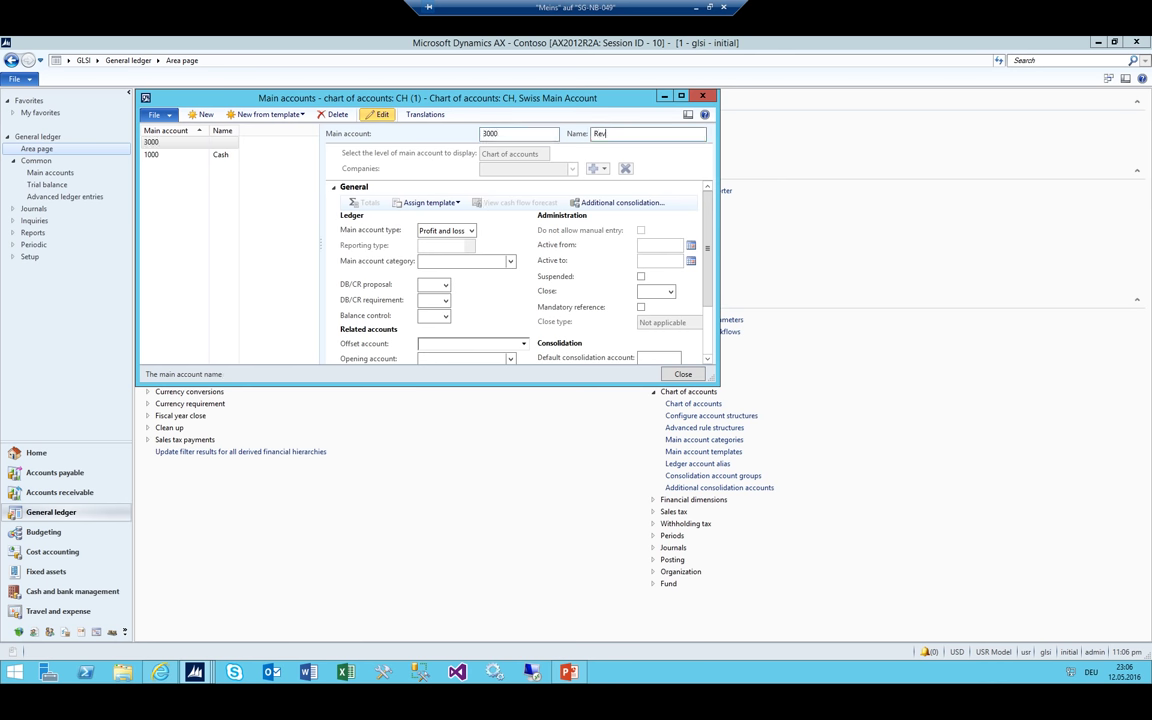
type("enue")
key("Tab")
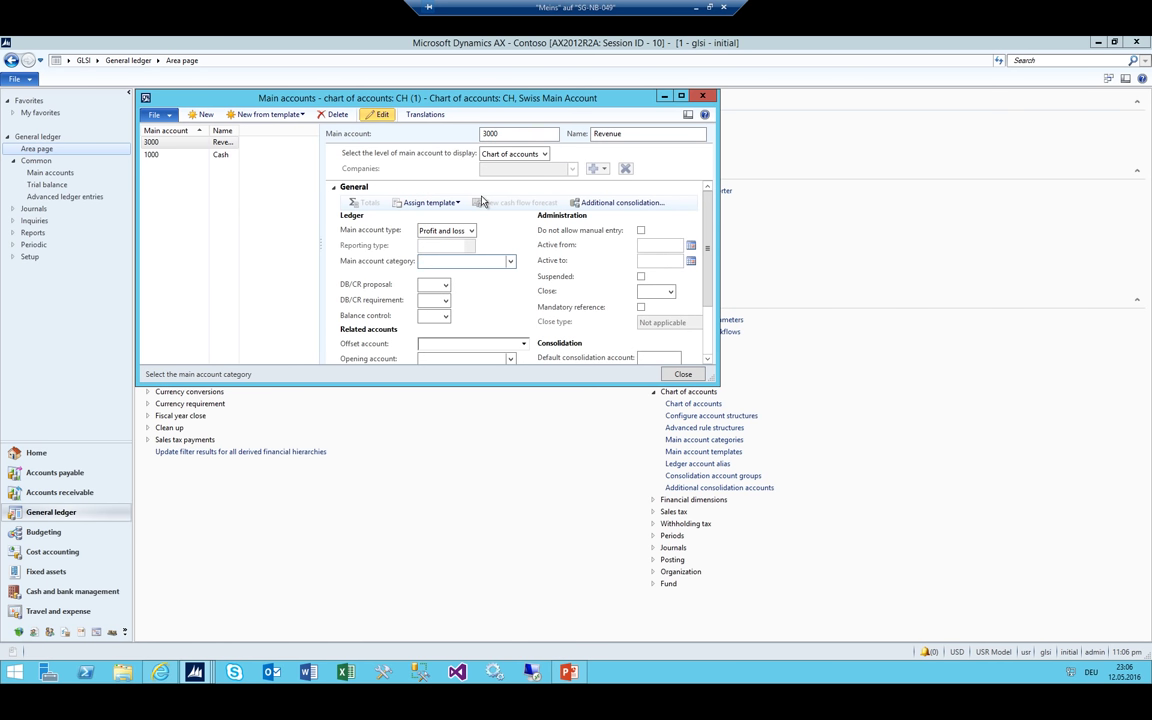
key("Tab")
key("alt+Down")
key("Down")
key("Return")
key("Tab")
Create main account 6600 Travel Costs with account type Expense
key("ctrl+n")
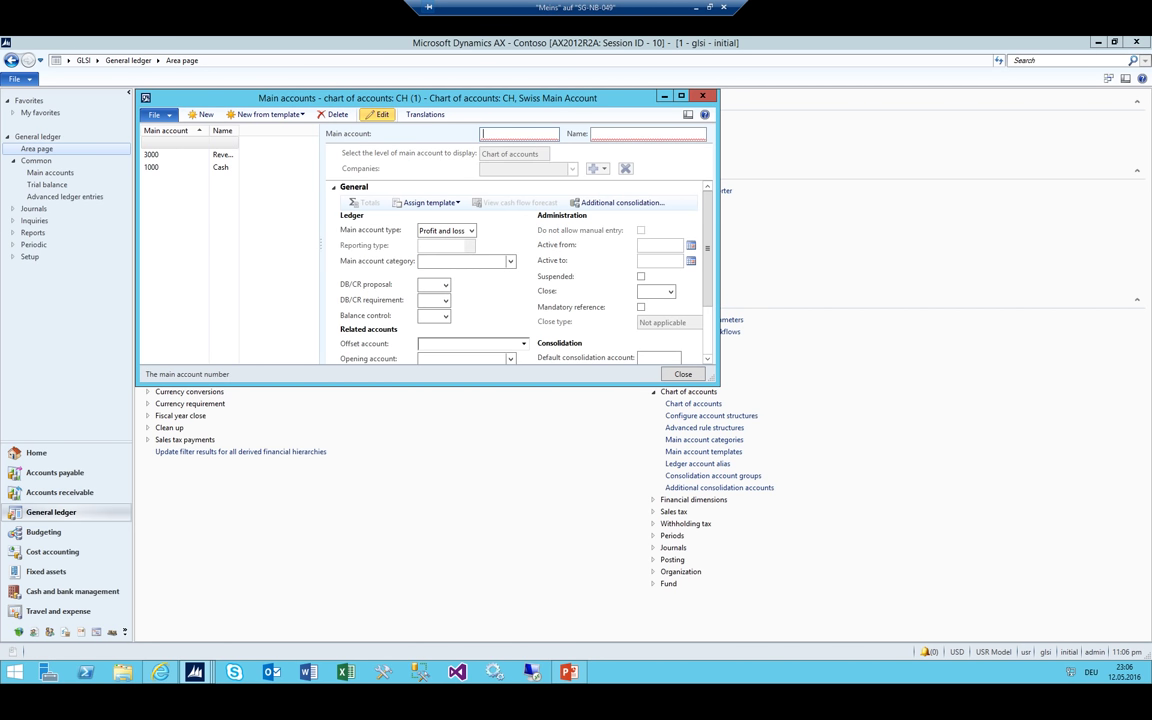
type("65")
type("00")
key("Tab")
type("T")
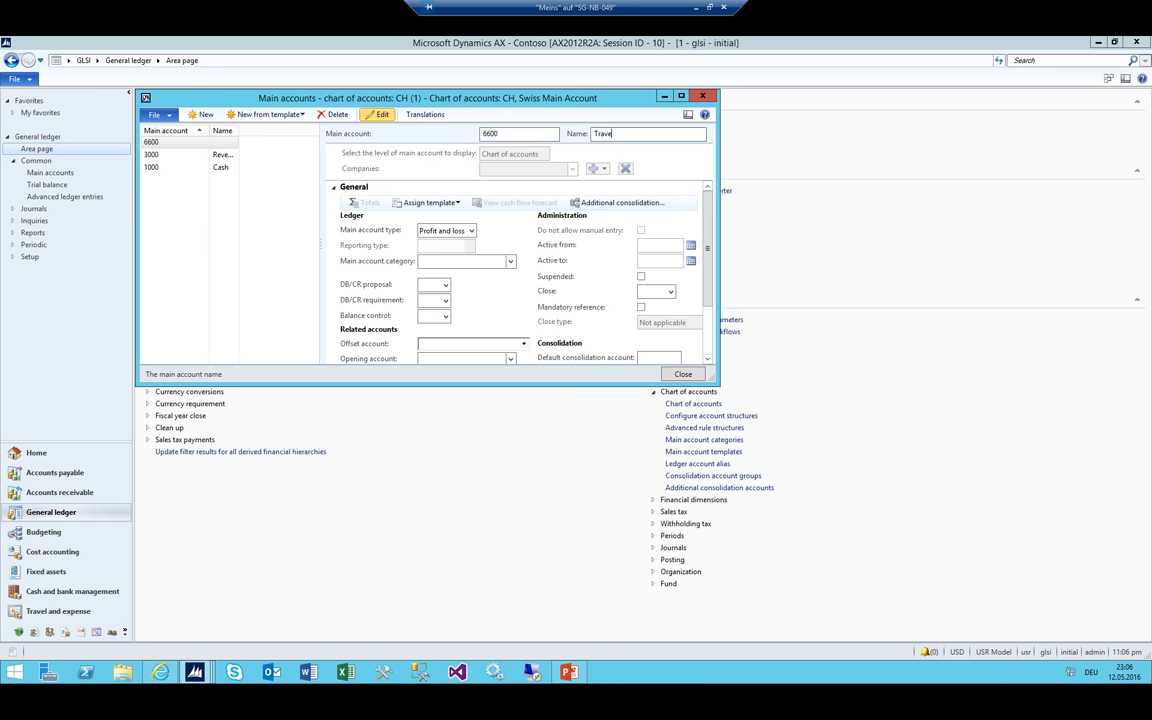
type("ravel Coast")
type("ts")
key("Tab")
key("shift+Tab")
key("alt+Down")
key("Down")
key("Down")
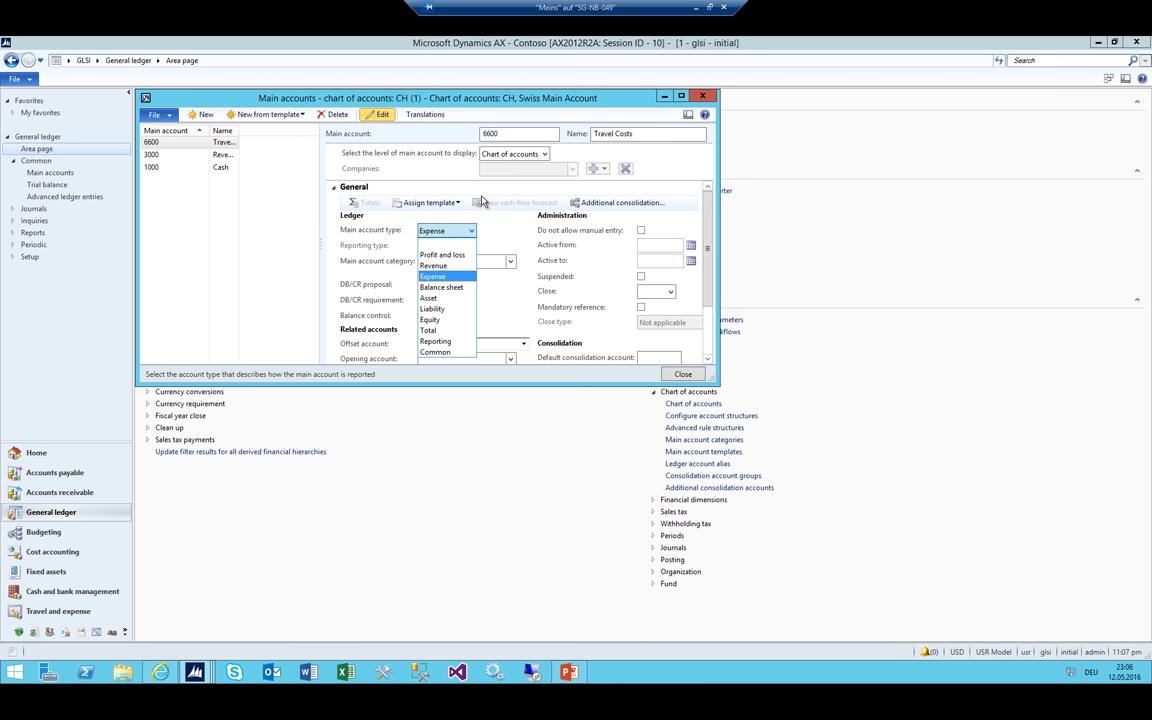
key("Tab")
Create main account 6605 Lunch costs as Expense and widen the Name column
key("ctrl+n")
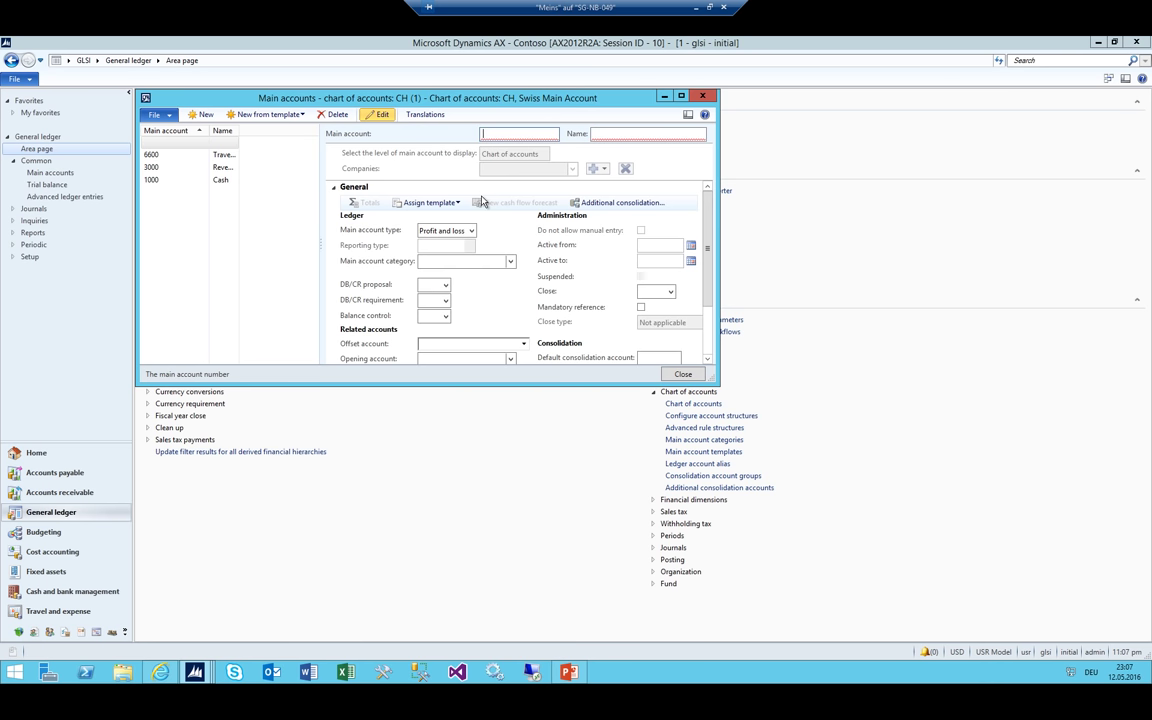
type("6605")
key("Tab")
type("Ea")
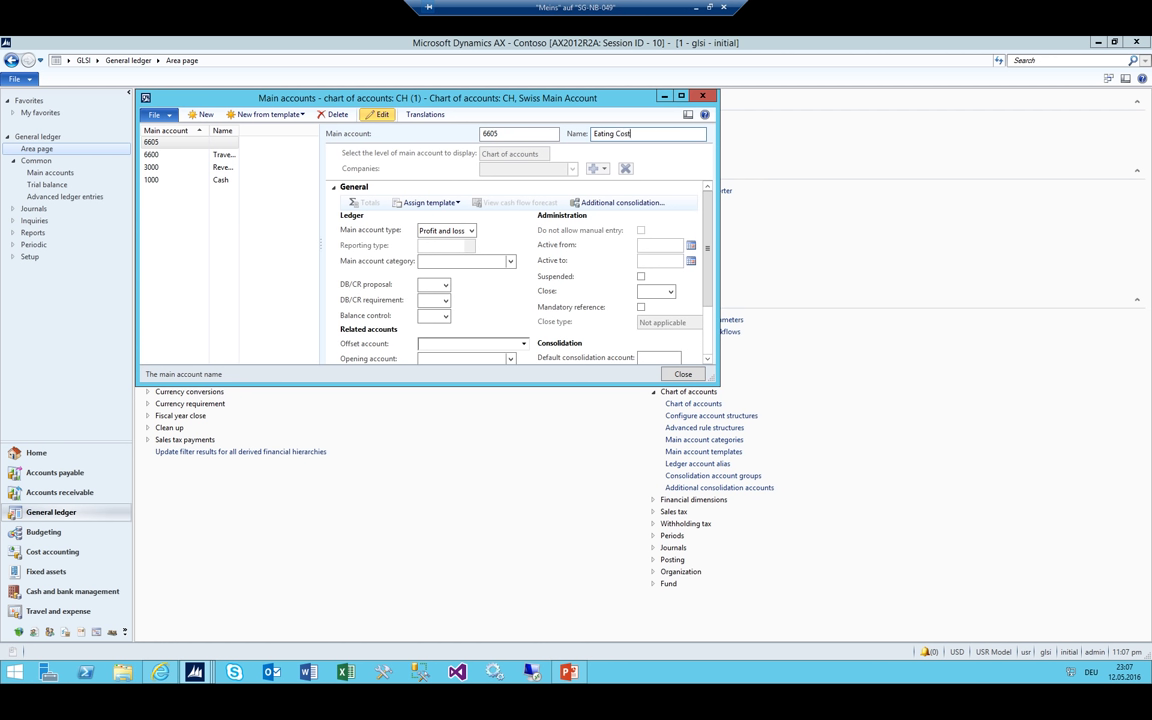
key("BackSpace")
key("BackSpace")
key("BackSpace")
key("BackSpace")
key("BackSpace")
key("BackSpace")
key("BackSpace")
type("Lunch costs")
key("Tab")
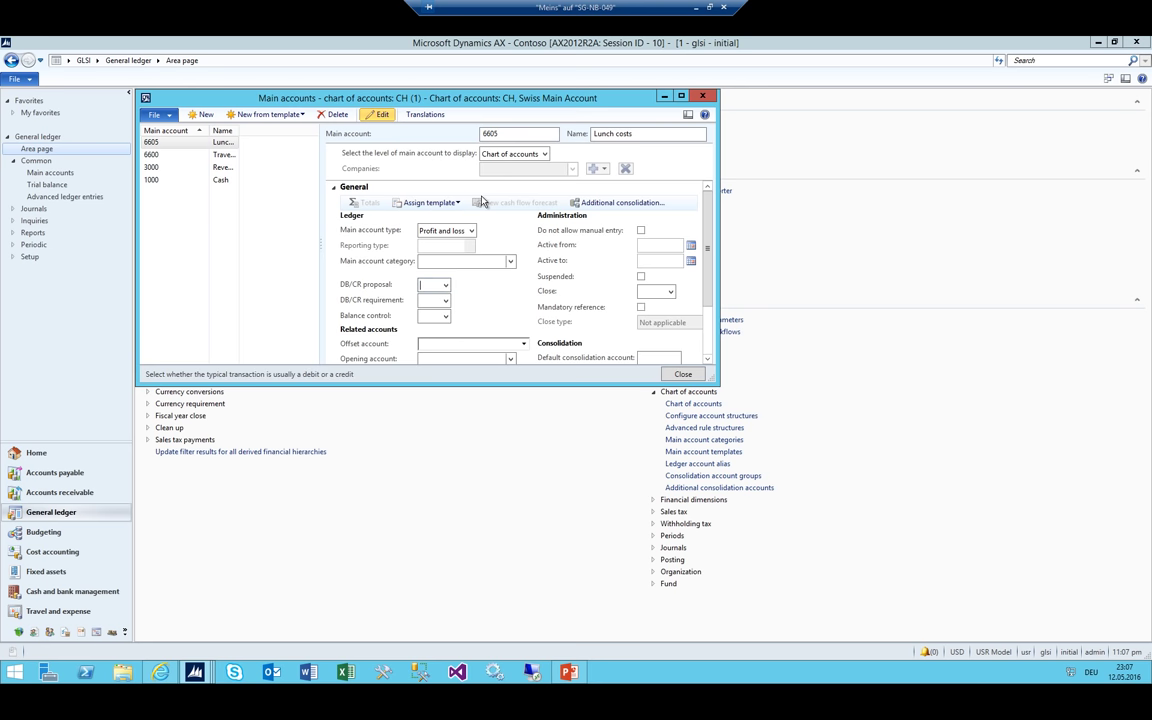
key("Tab")
key("alt+Down")
key("Down")
key("Down")
key("Return")
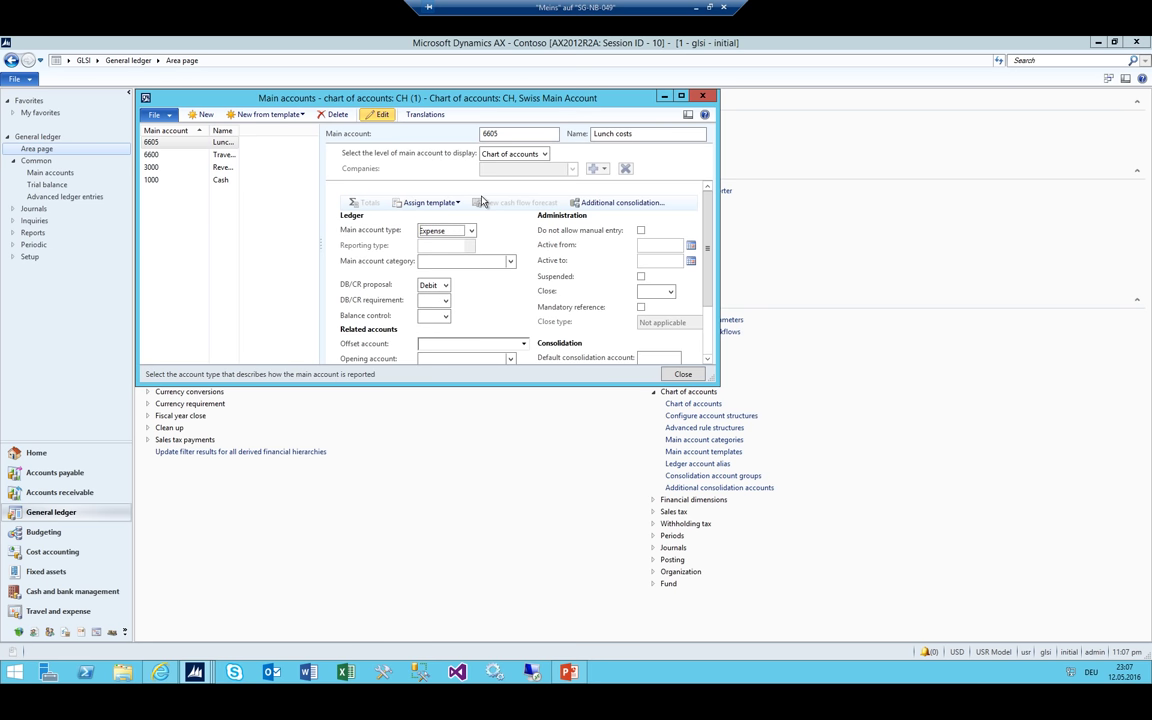
key("Tab")
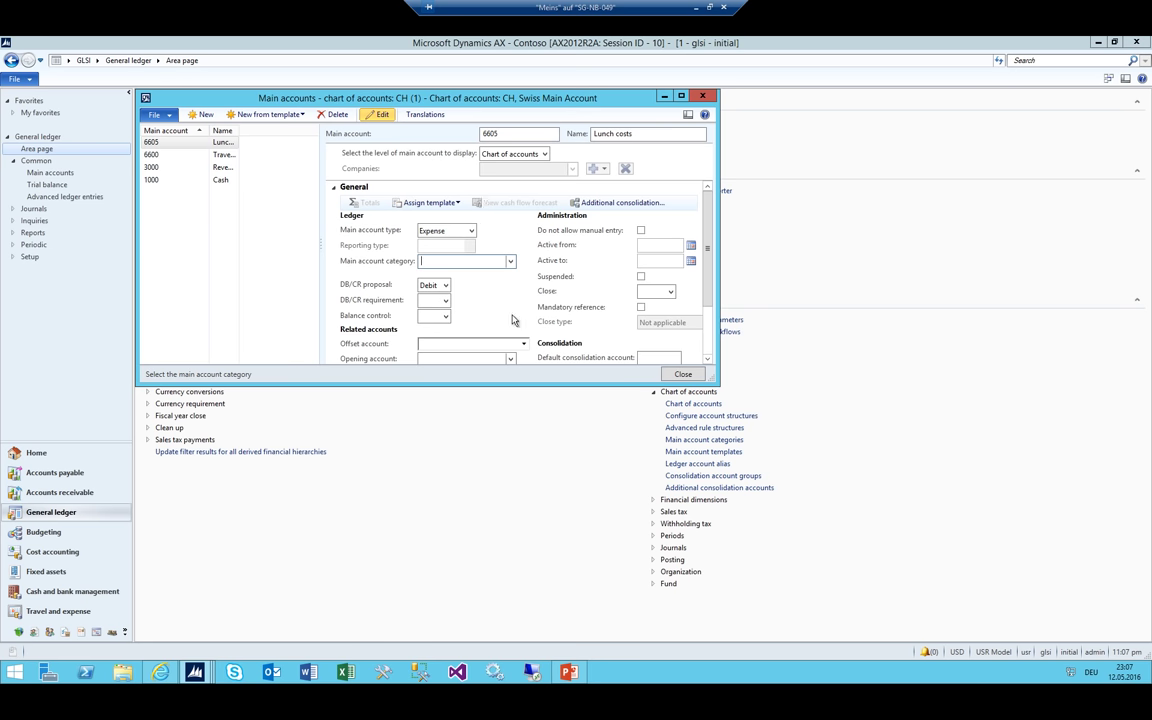
left_click_drag(212, 126, 187, 125)
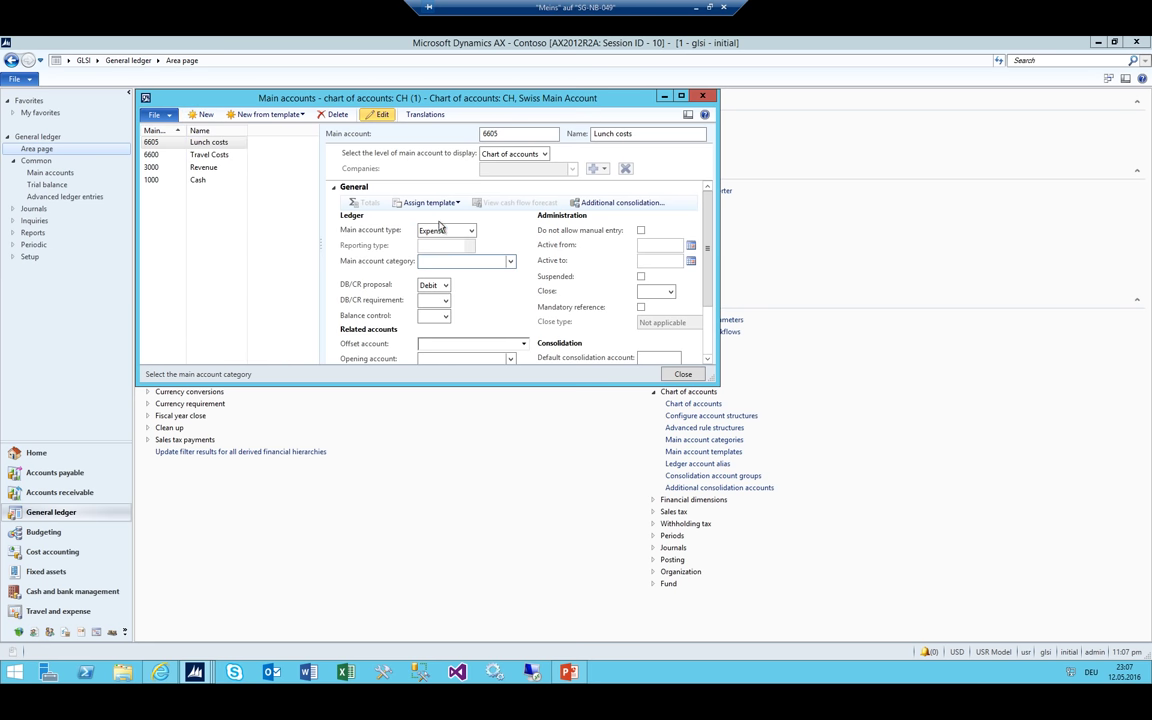
Try Profit and loss as the type for the Revenue and Lunch costs accounts
left_click(472, 232)
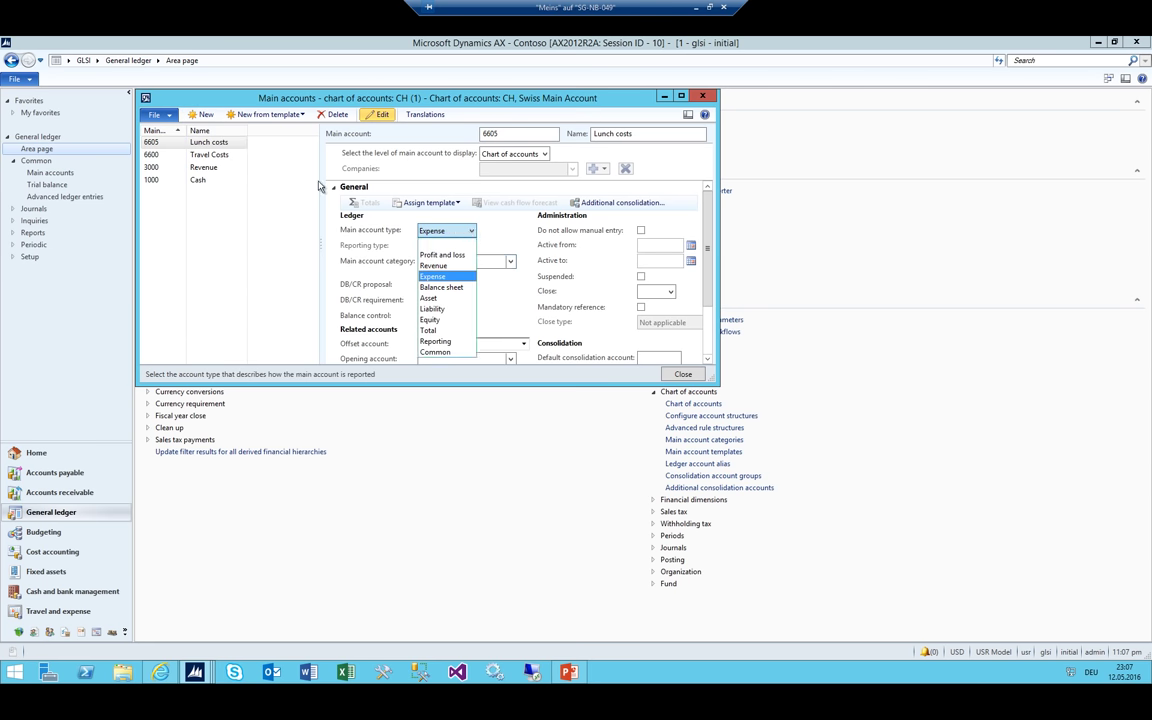
left_click(200, 167)
left_click(192, 154)
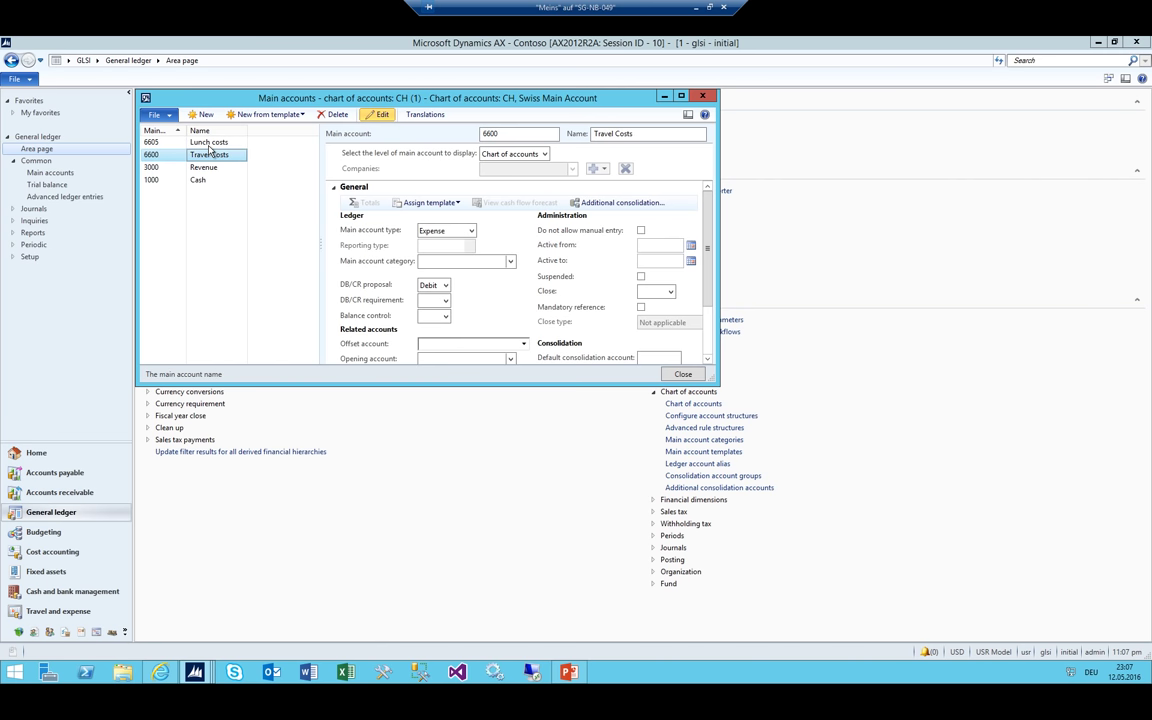
left_click(205, 166)
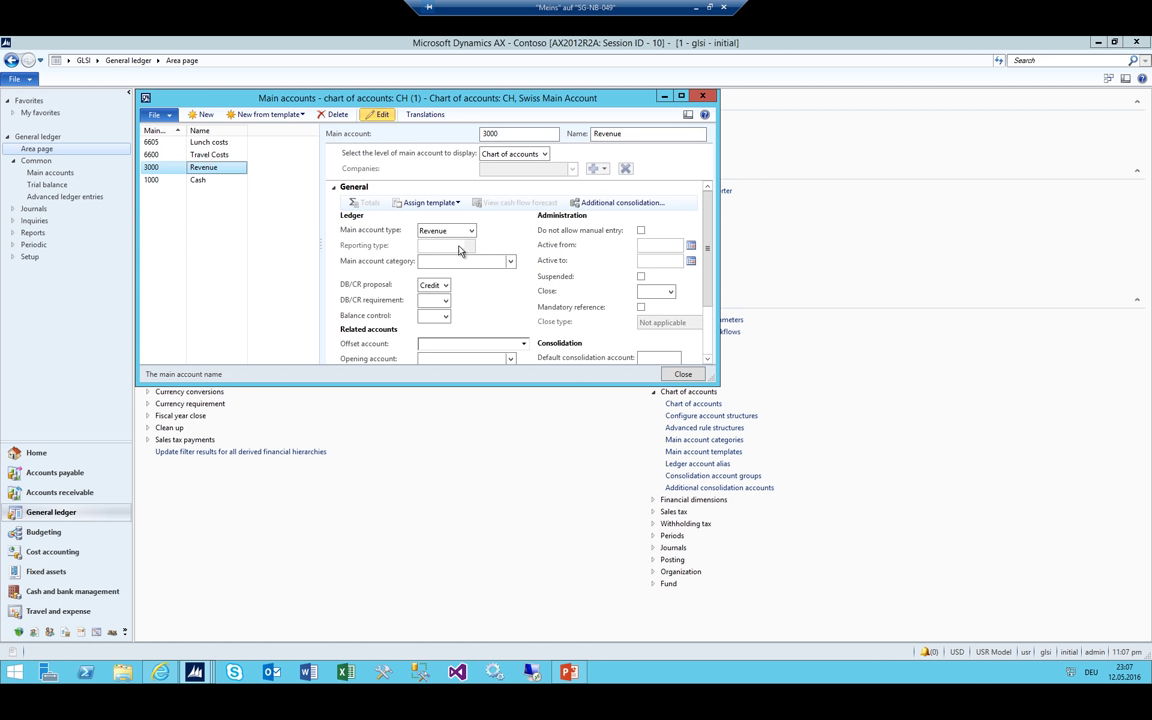
left_click(467, 232)
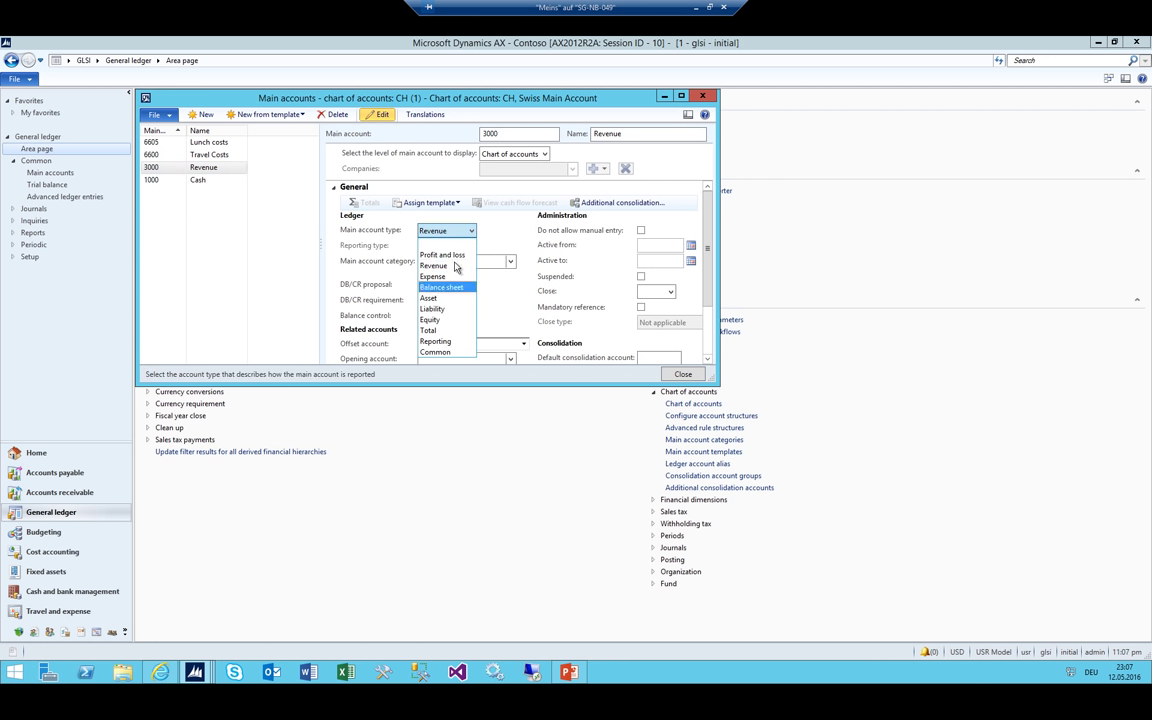
left_click(440, 250)
left_click(197, 155)
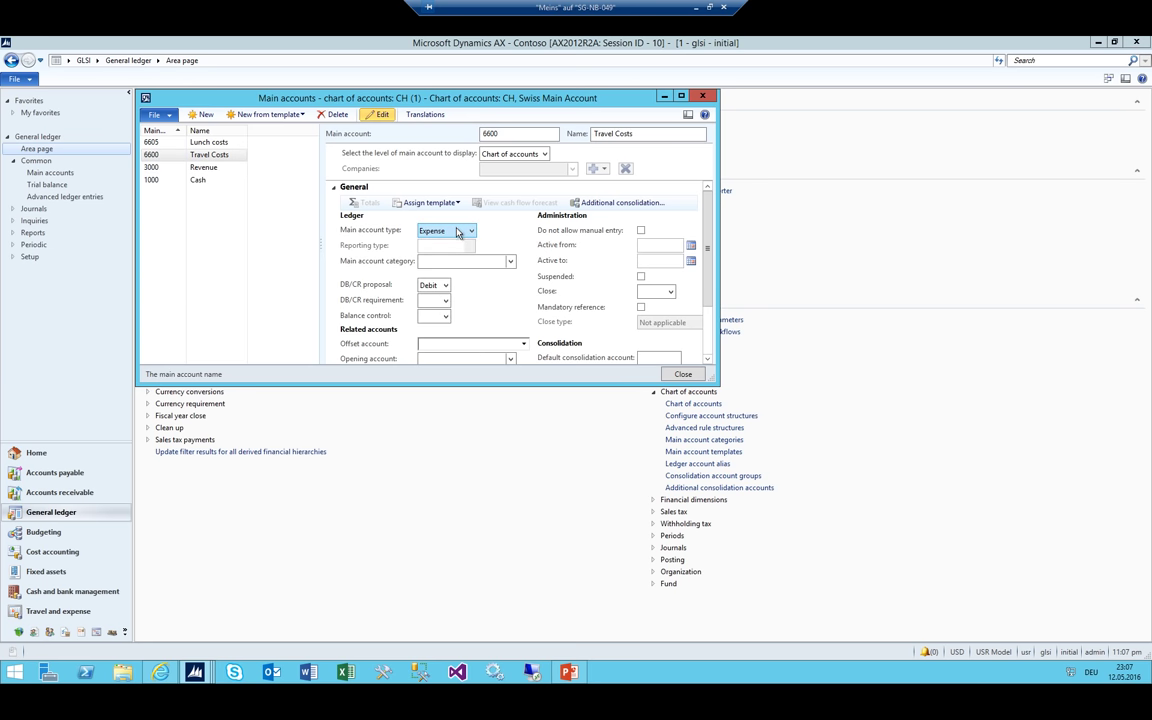
left_click(471, 231)
left_click(440, 254)
left_click(193, 142)
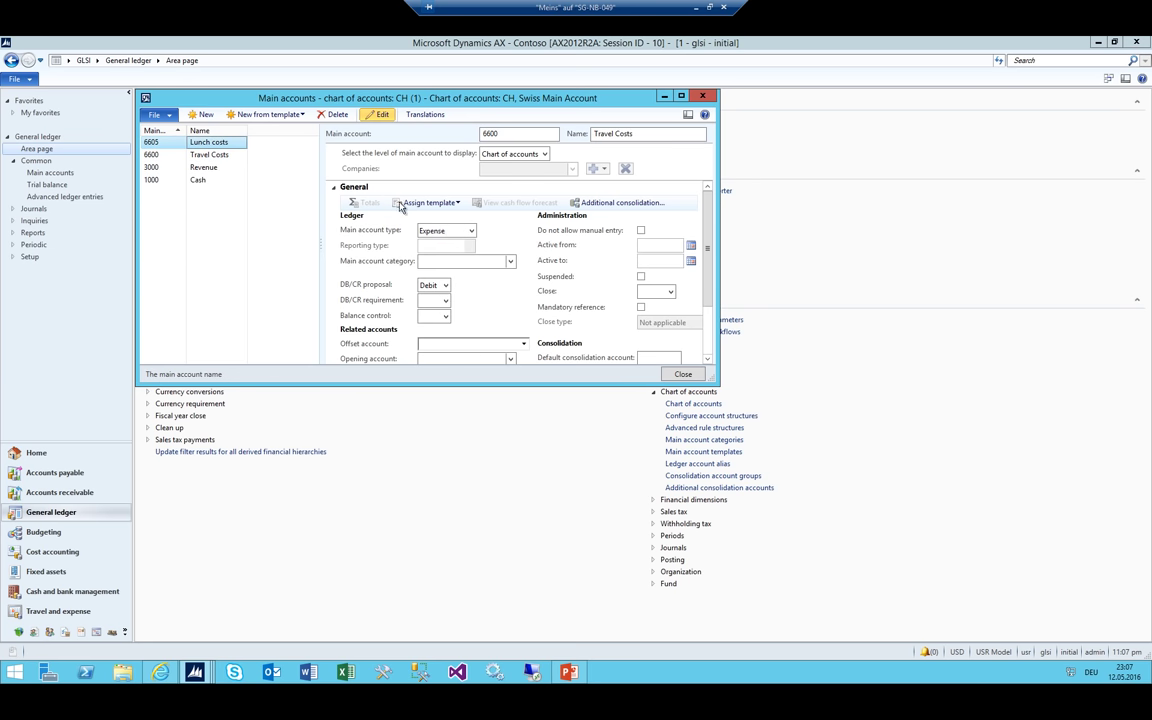
left_click(466, 231)
left_click(445, 256)
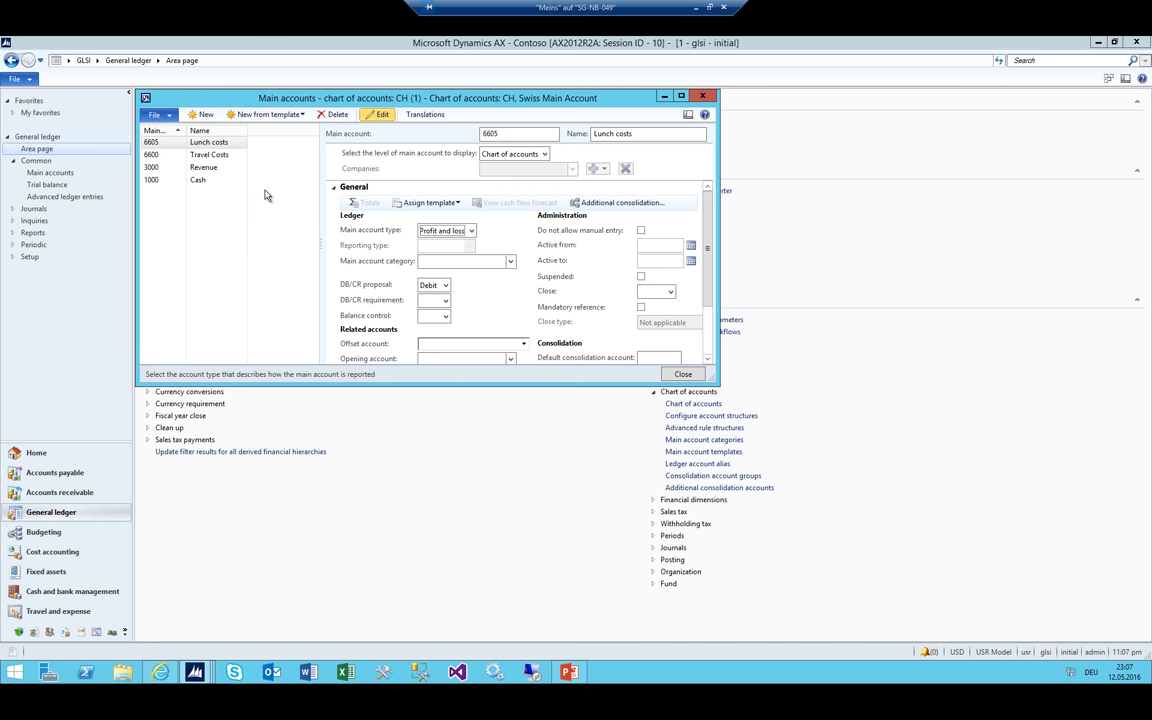
Restore Revenue to Revenue and Lunch costs to Expense, and make Travel Costs Expense
left_click(203, 167)
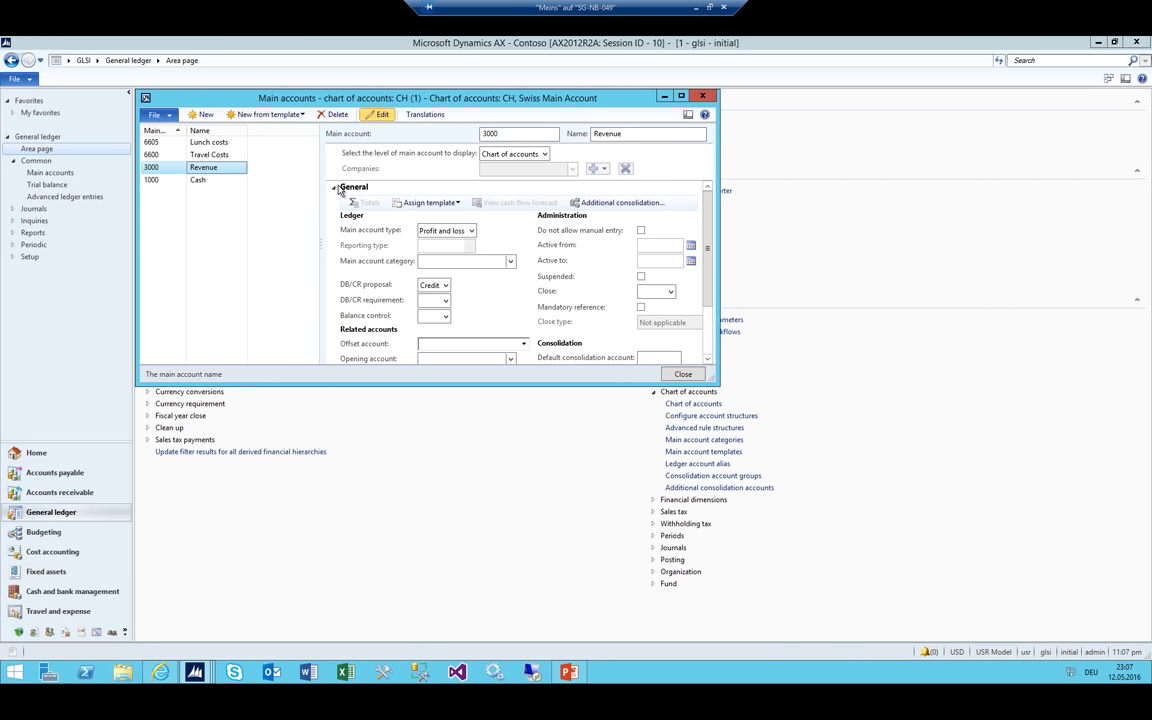
left_click(462, 232)
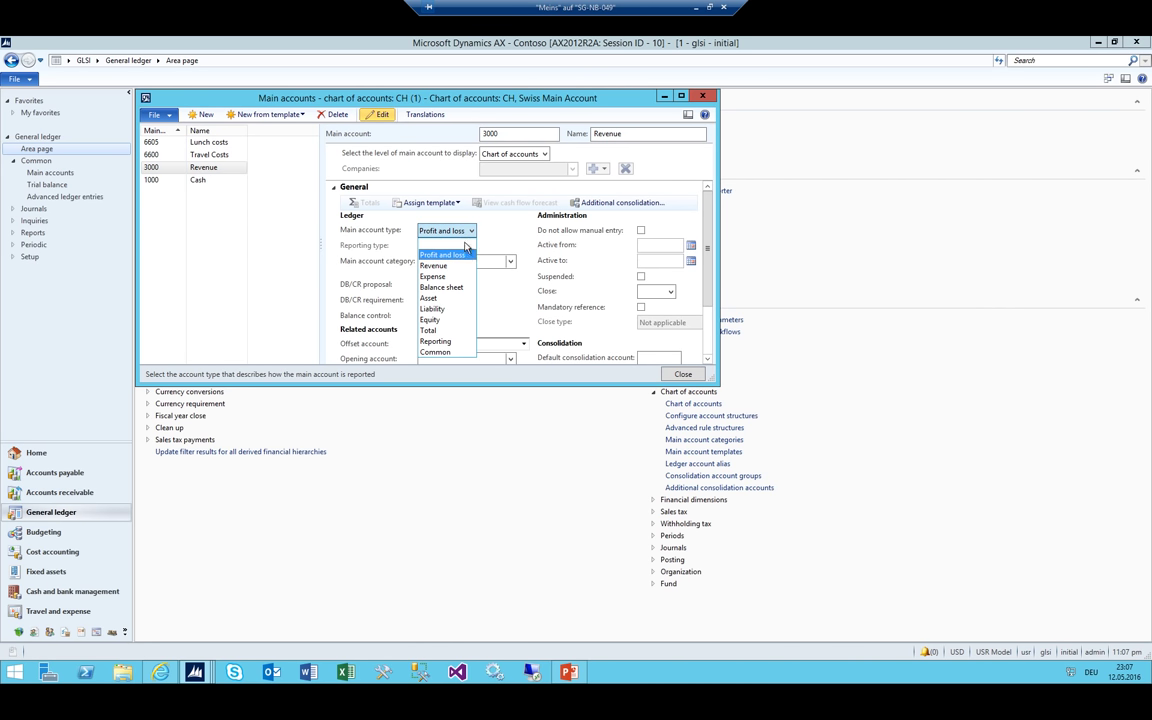
left_click(434, 266)
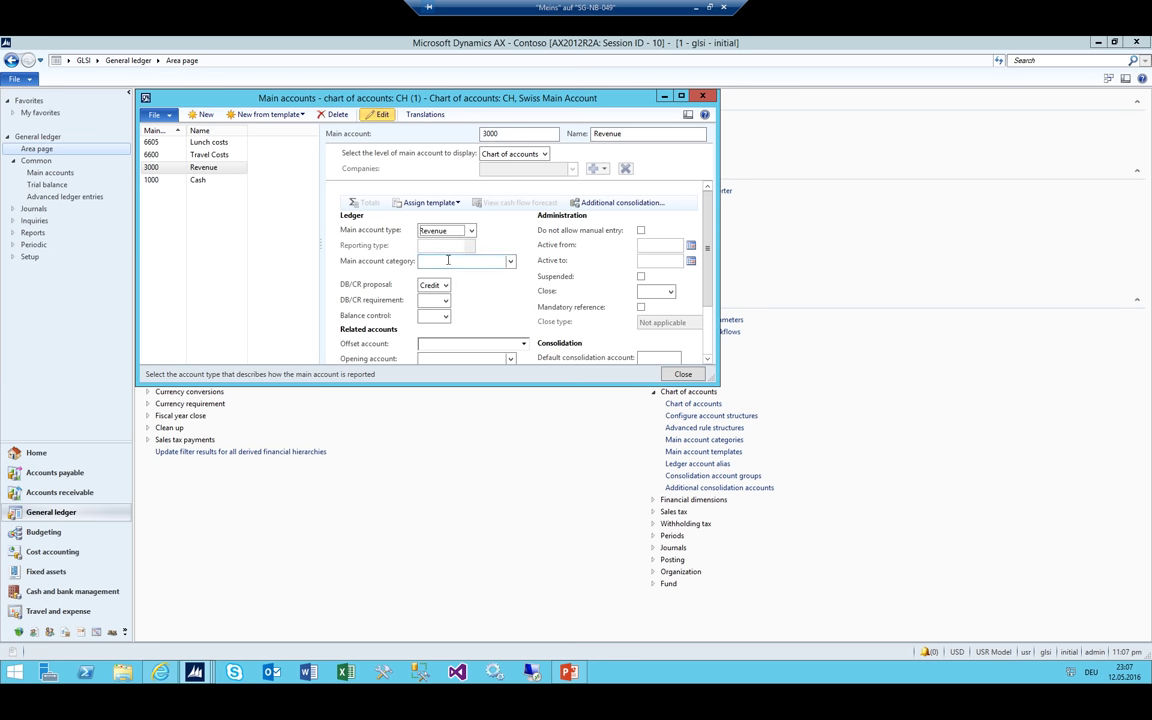
left_click(212, 142)
left_click(445, 235)
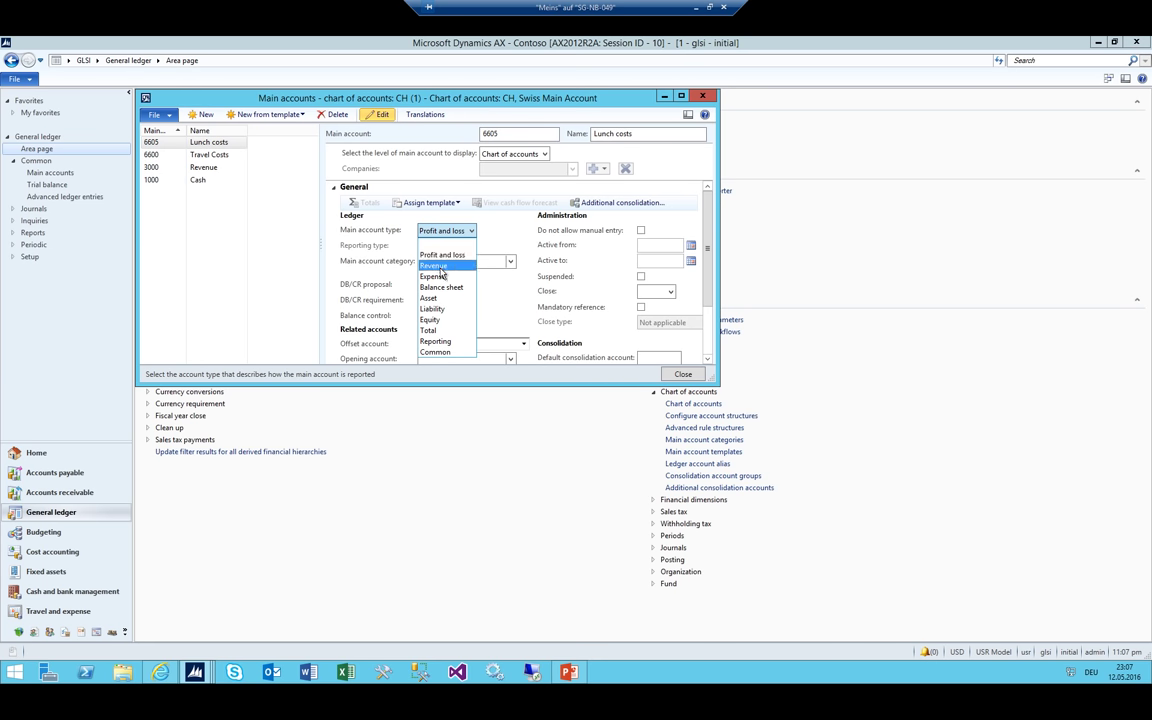
left_click(402, 278)
left_click(240, 155)
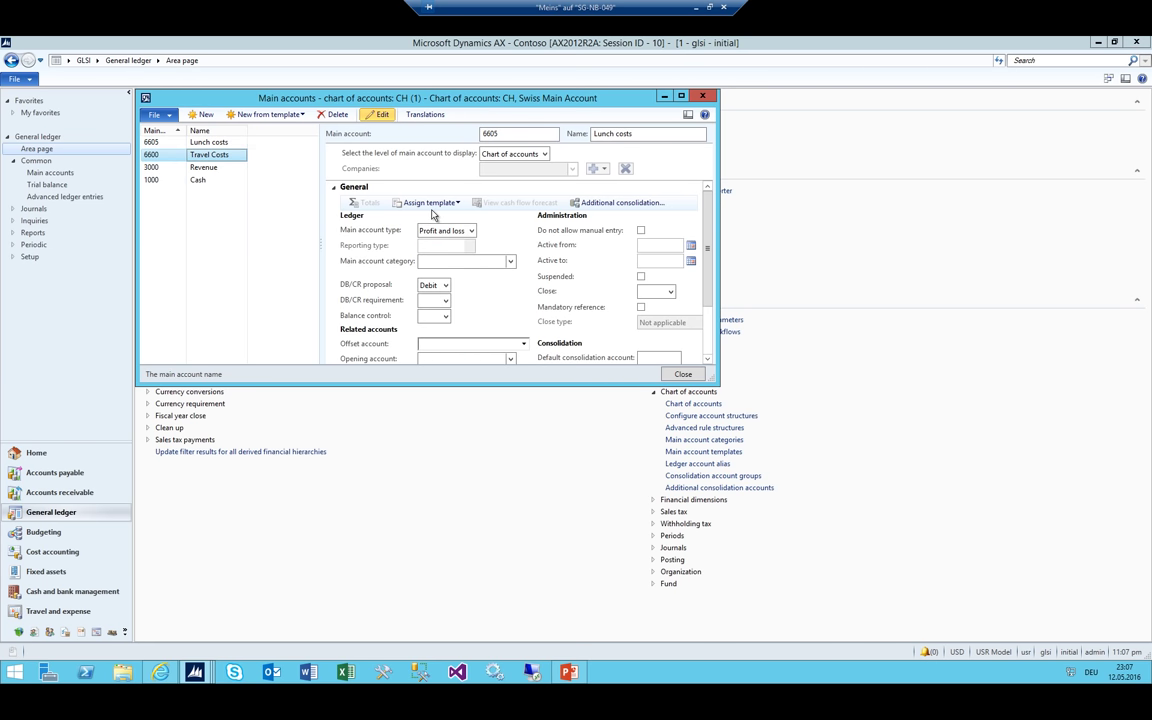
left_click(442, 230)
left_click(437, 257)
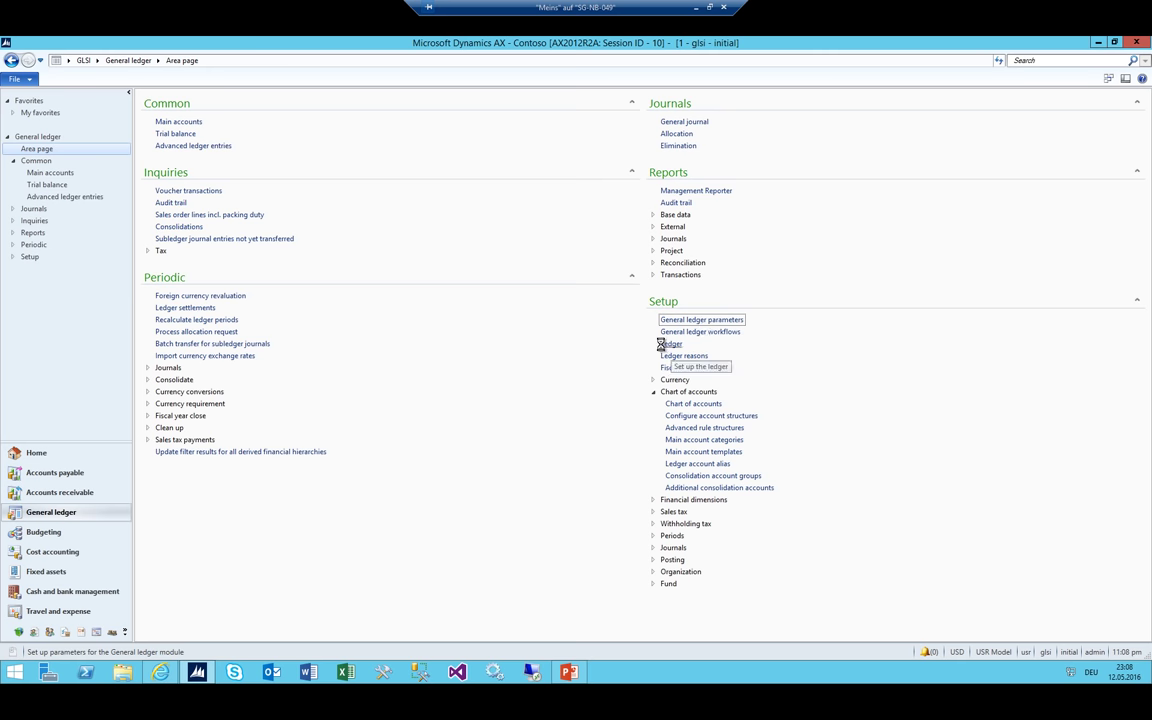
In Ledger setup, choose CH as the chart of accounts and close the form
left_click(666, 344)
left_click(385, 148)
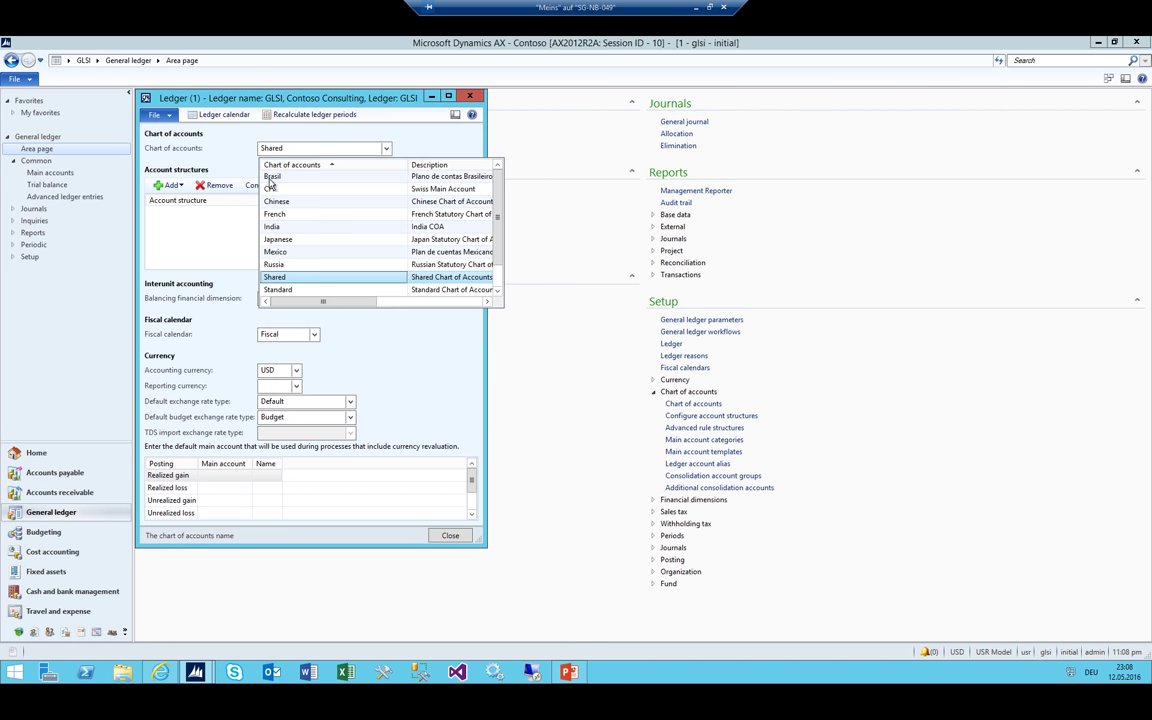
left_click(288, 190)
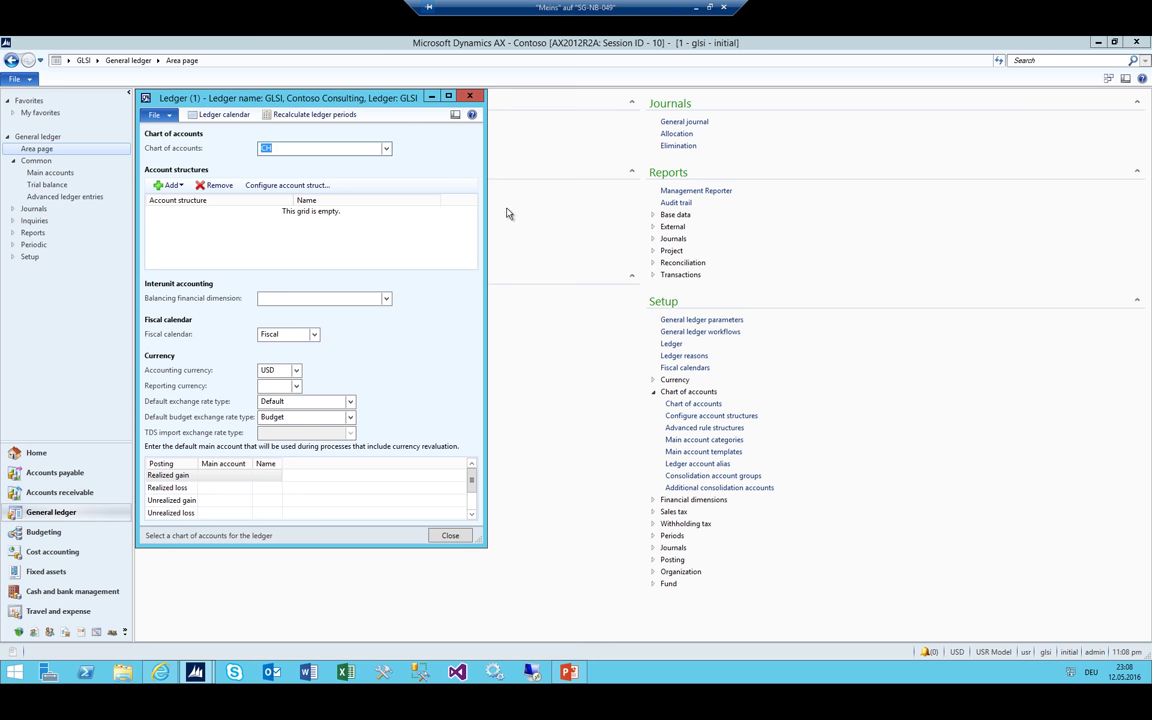
key("Escape")
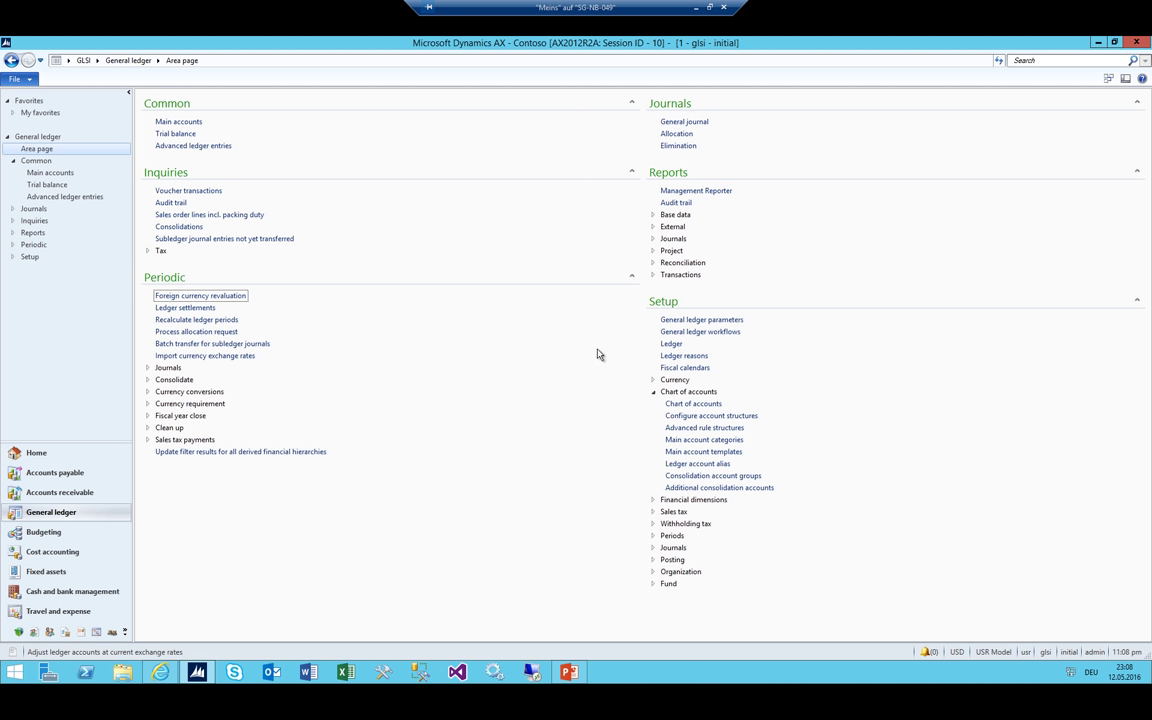
Open Financial dimensions and add a custom dimension named CC
left_click(653, 392)
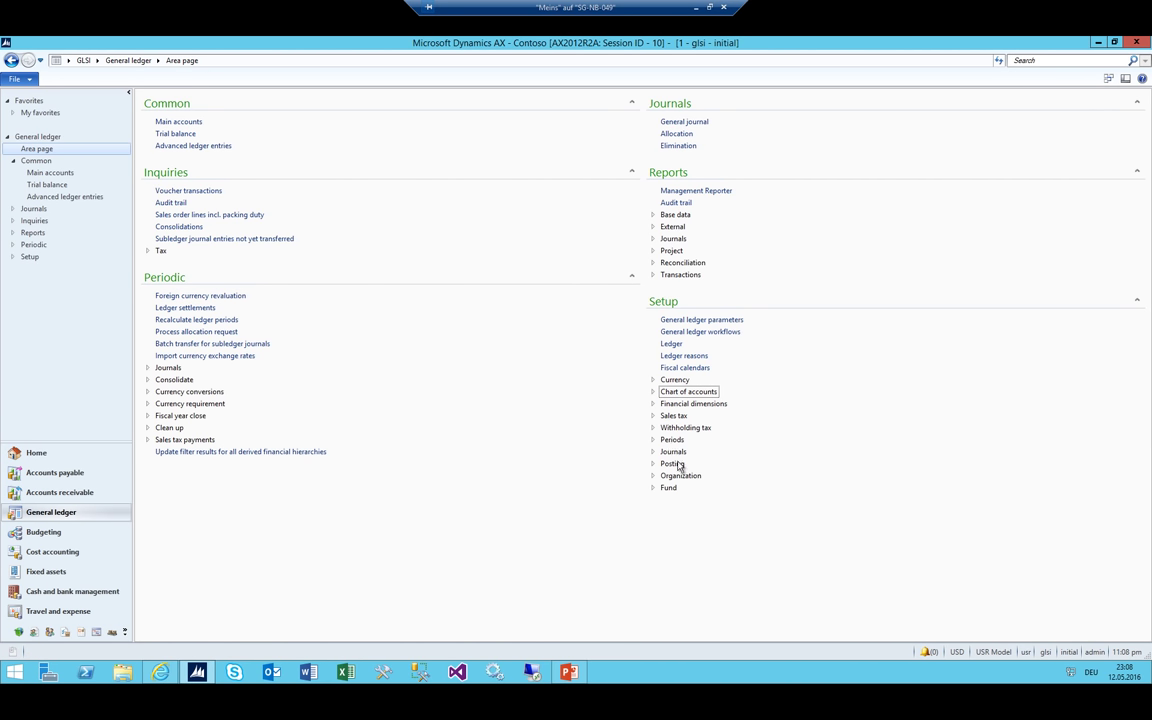
left_click(656, 404)
left_click(668, 416)
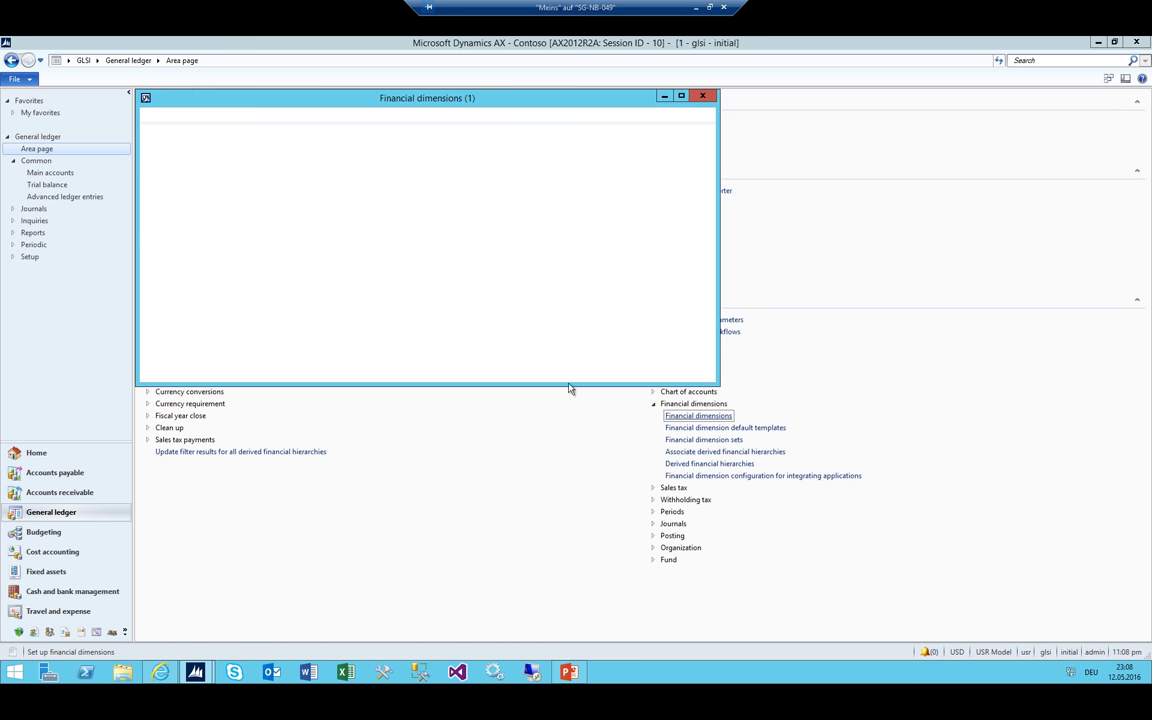
left_click(205, 115)
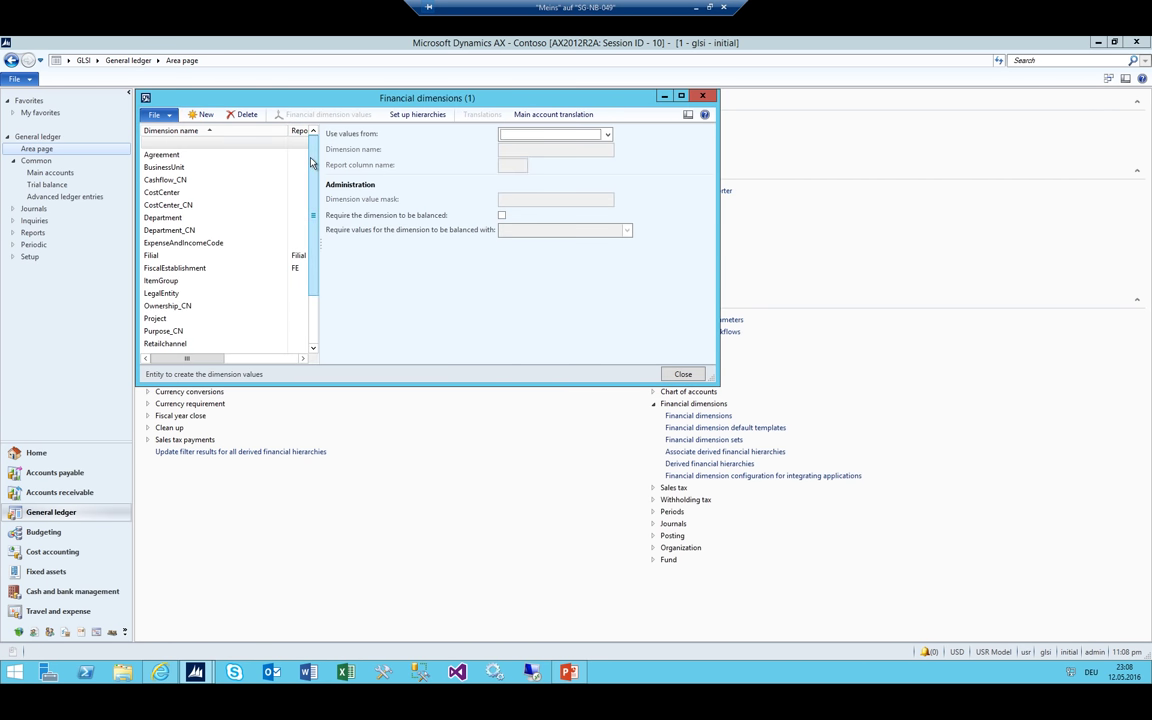
key("alt+Down")
key("Return")
key("Tab")
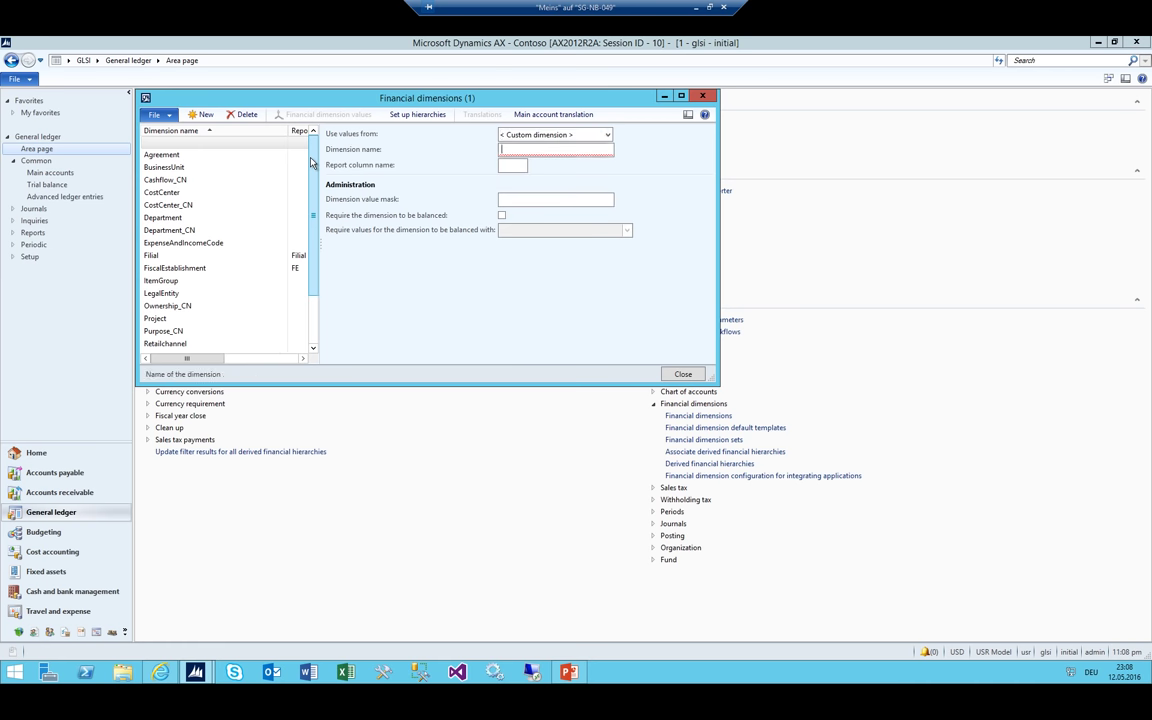
type("CC")
key("Tab")
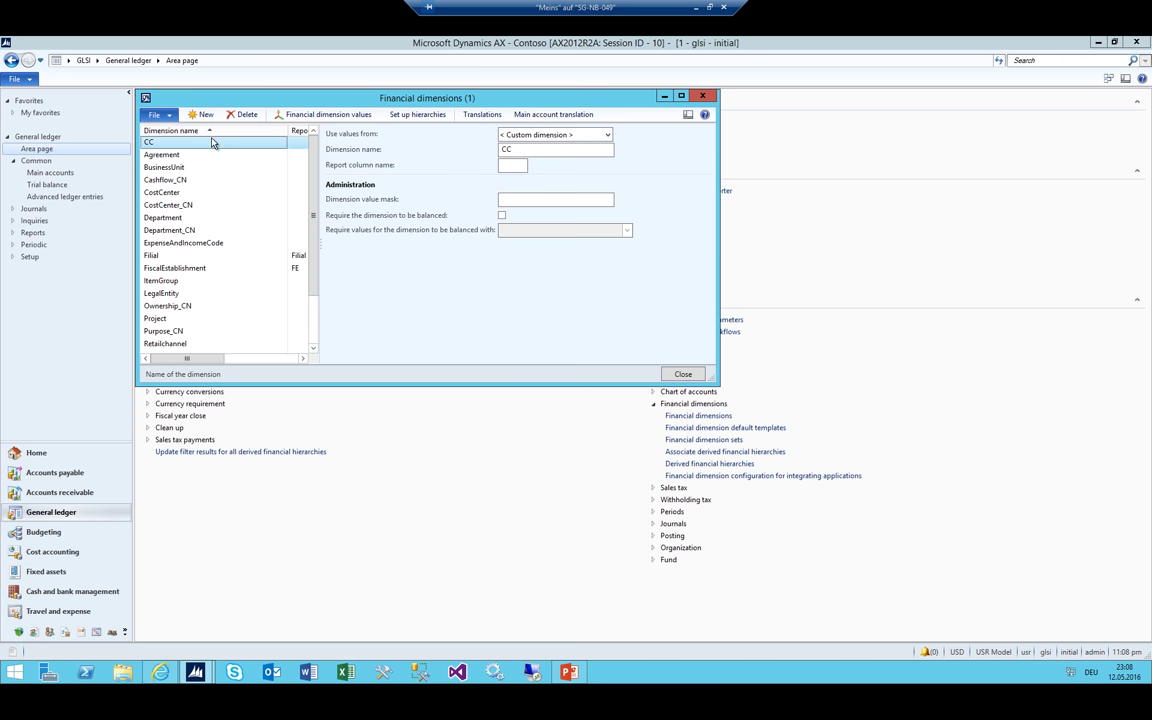
Delete the CC dimension, close the form, expand Organization links, and show the budget slide
left_click(242, 114)
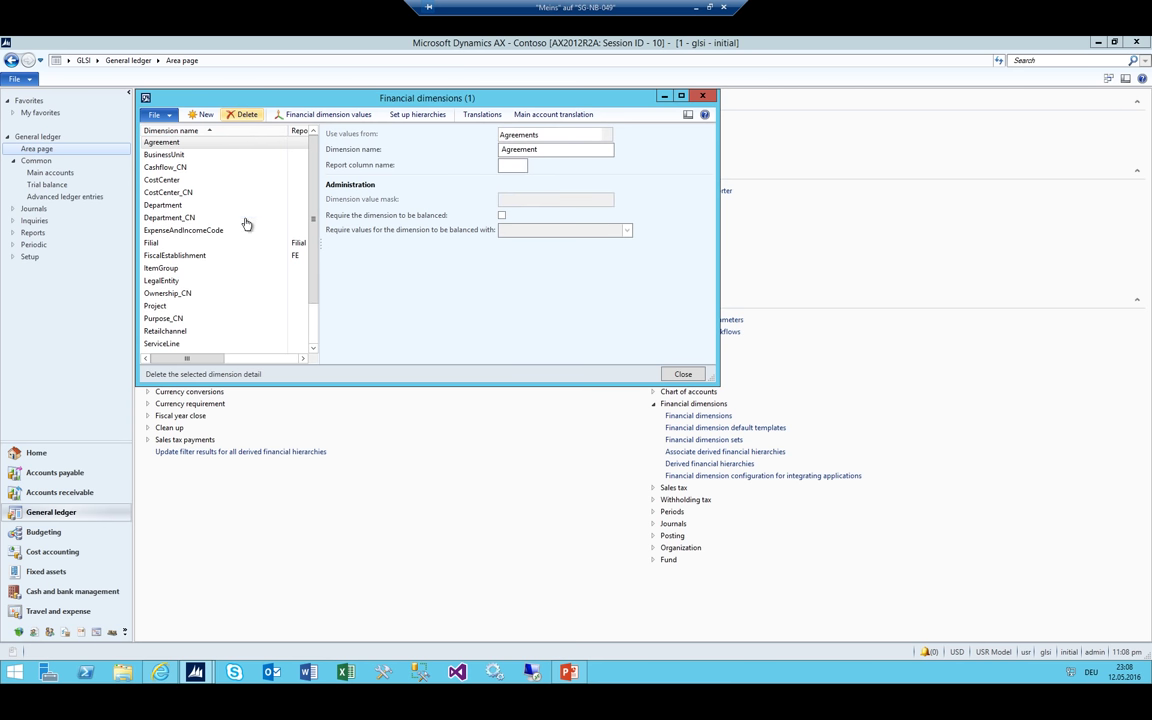
key("Escape")
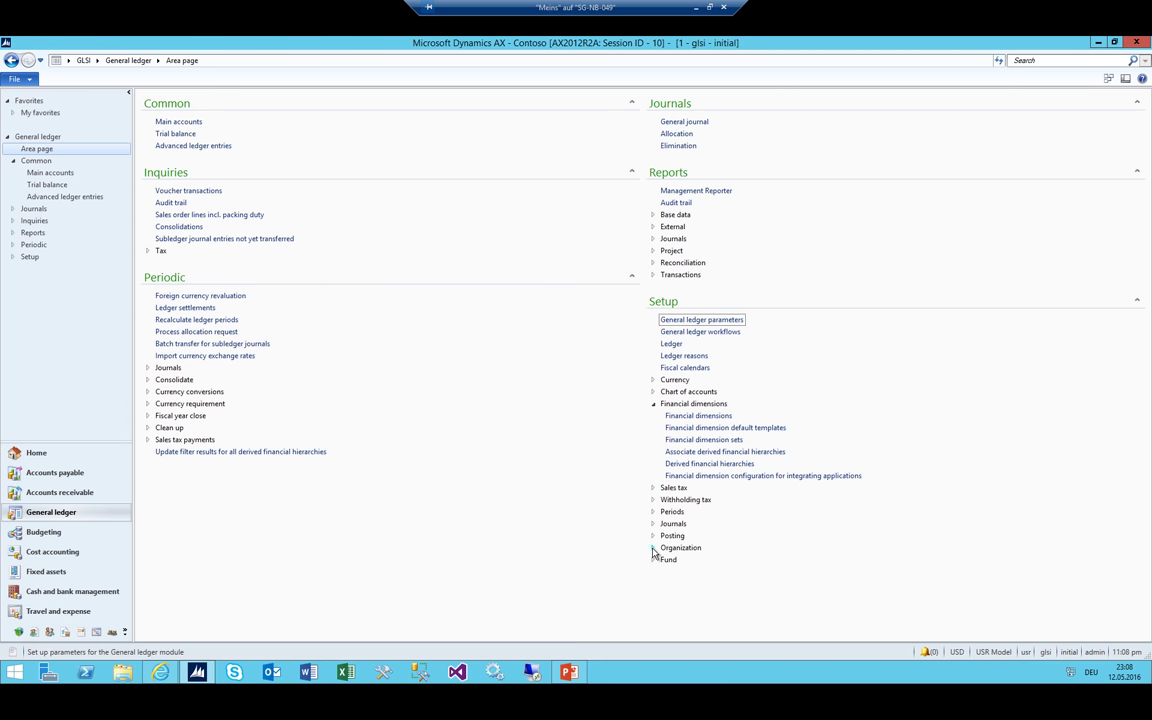
left_click(653, 549)
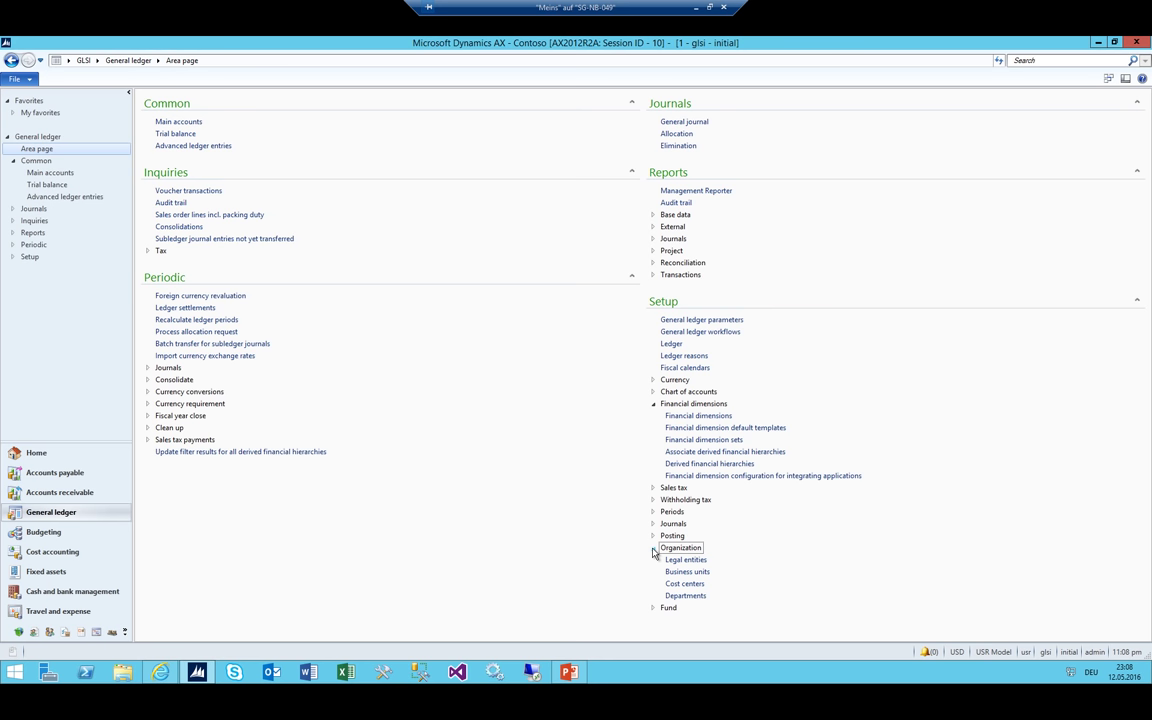
left_click(653, 405)
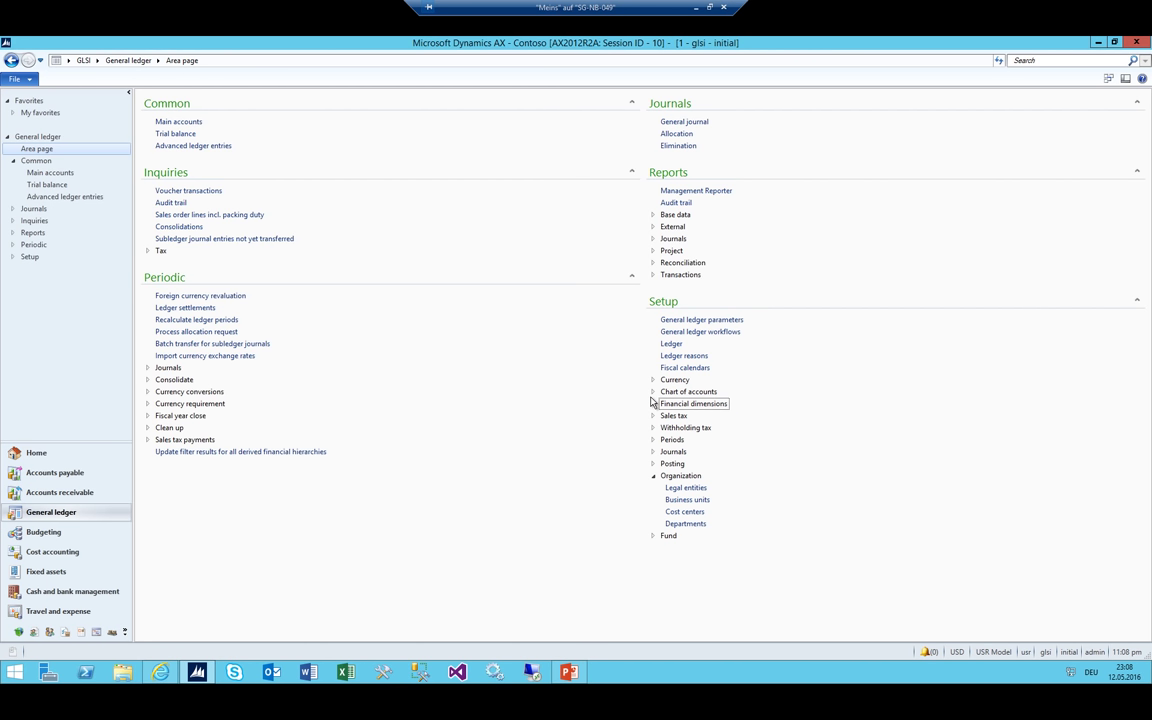
left_click(568, 672)
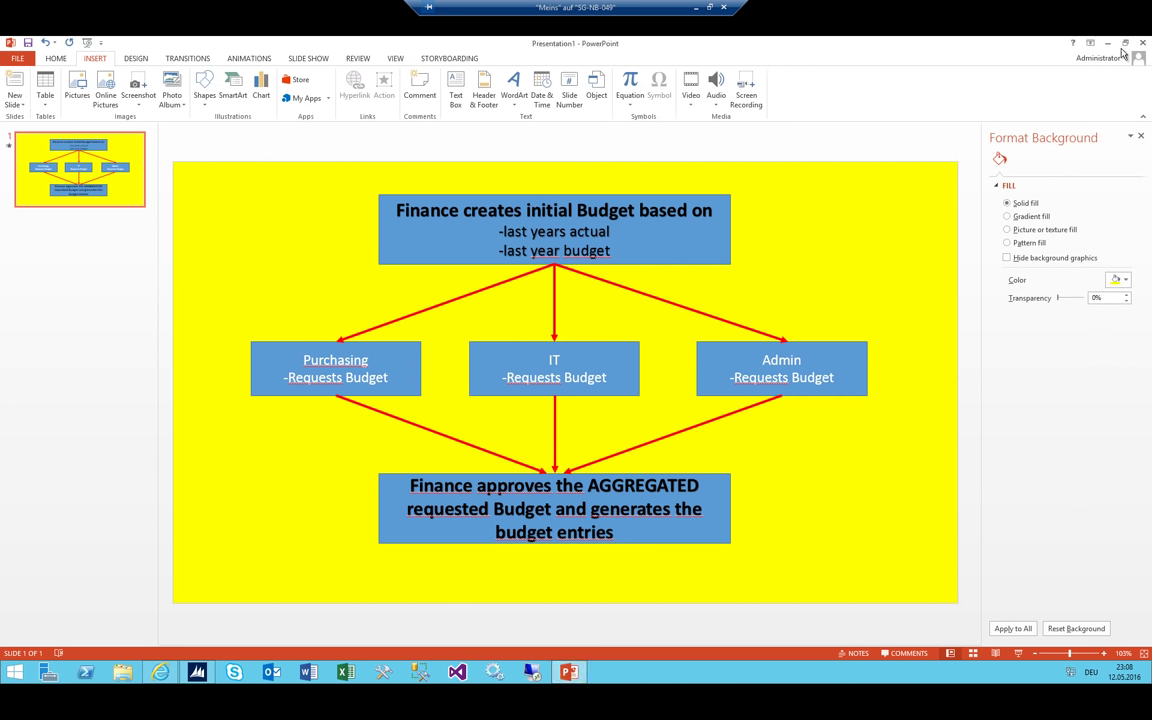
Switch from the PowerPoint slide back to the Dynamics AX window
key("alt+Tab")
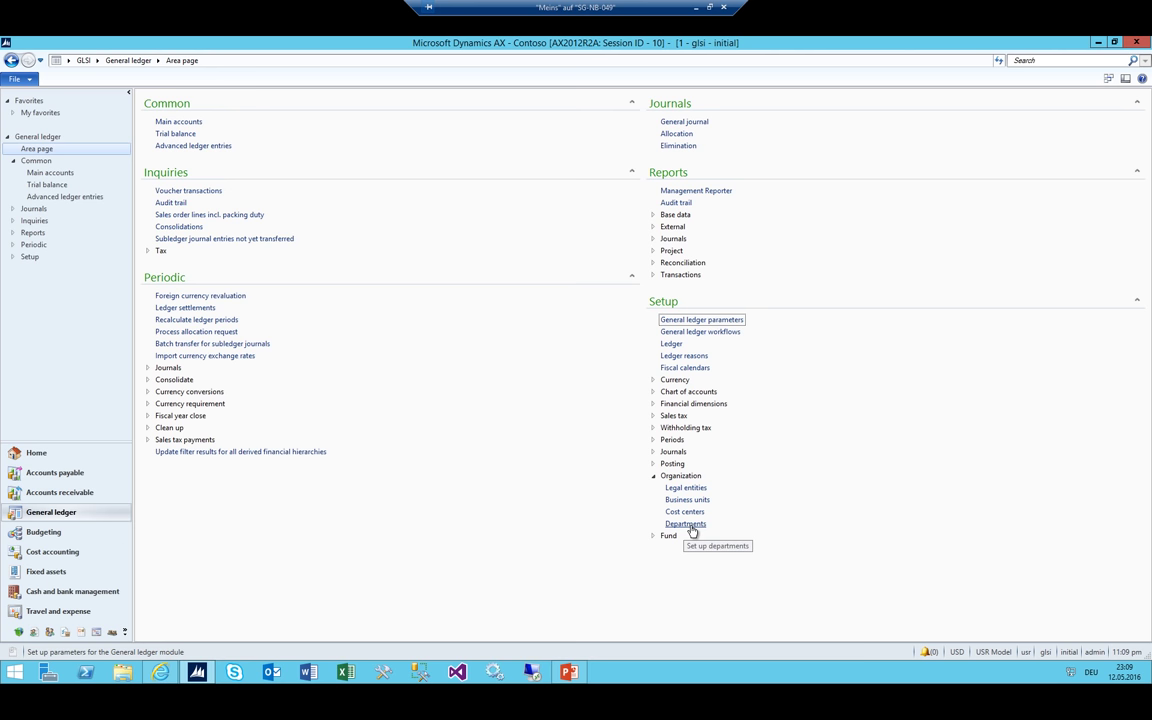
Open Departments, start a new department record, and switch to the GLSI company
left_click(690, 528)
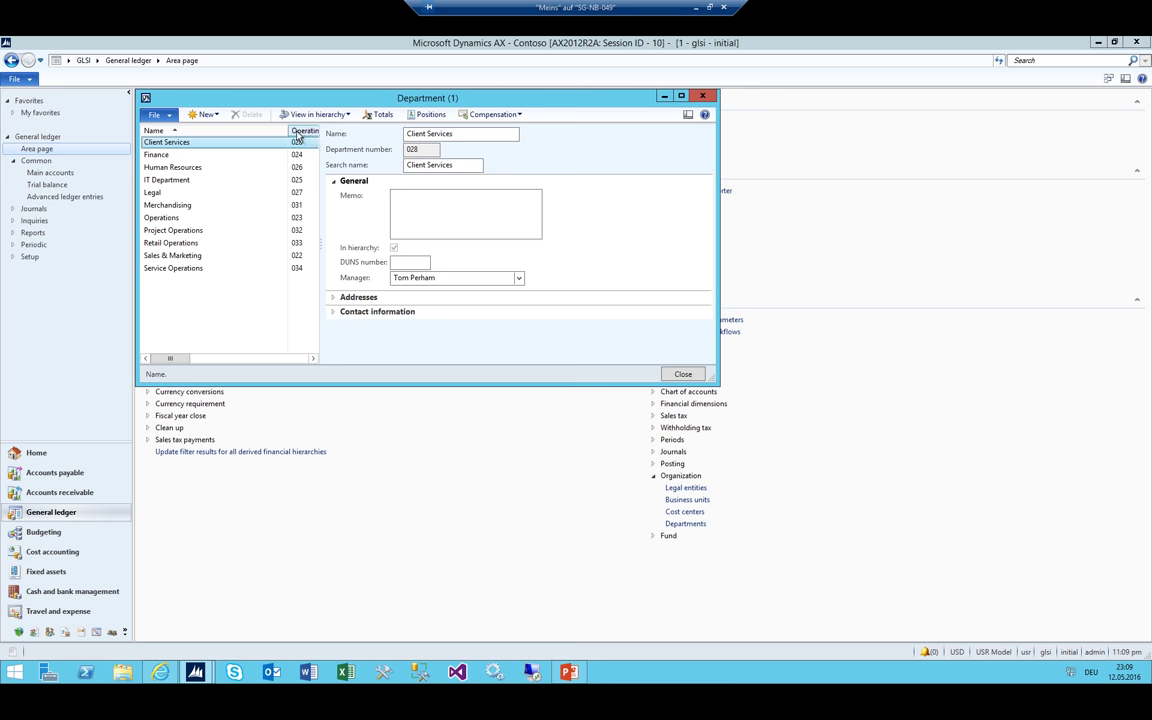
left_click_drag(289, 131, 262, 131)
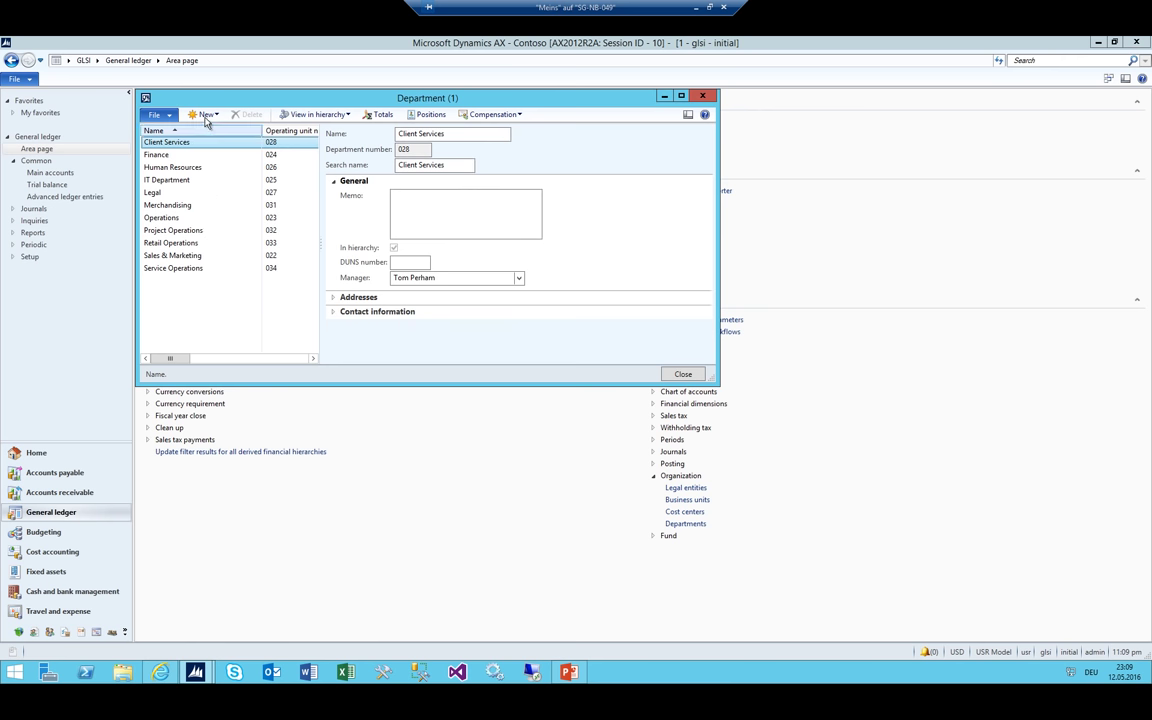
left_click(207, 115)
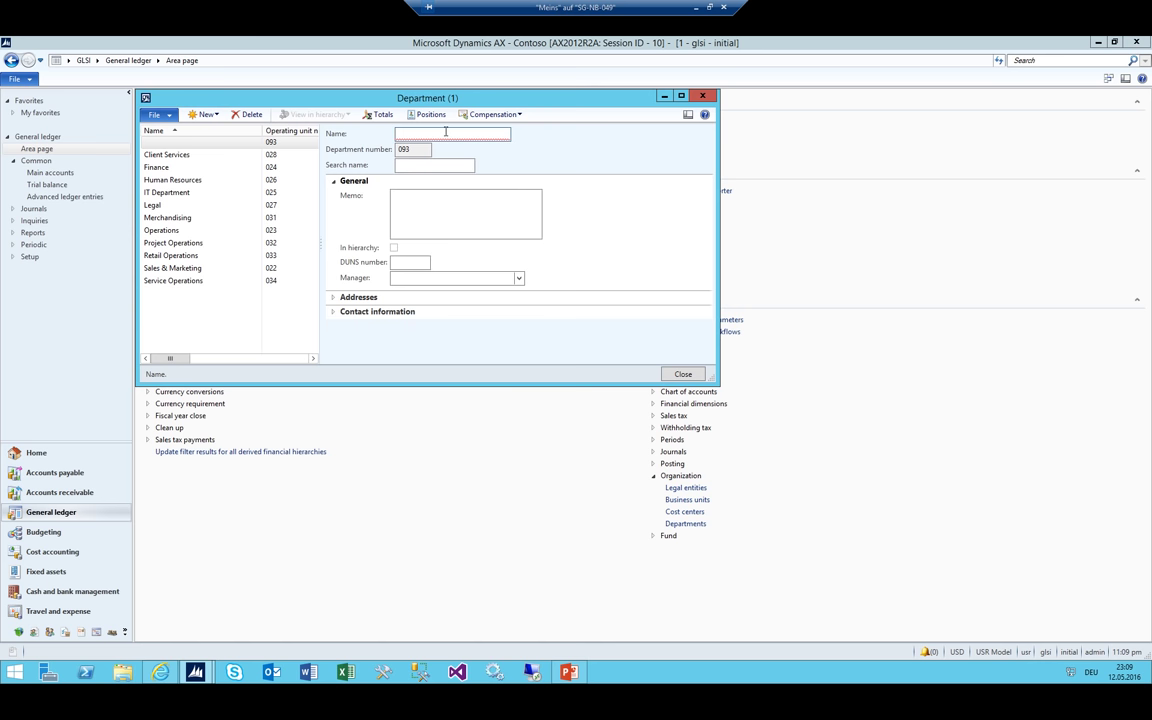
type("Fin")
left_click(76, 45)
left_click(70, 60)
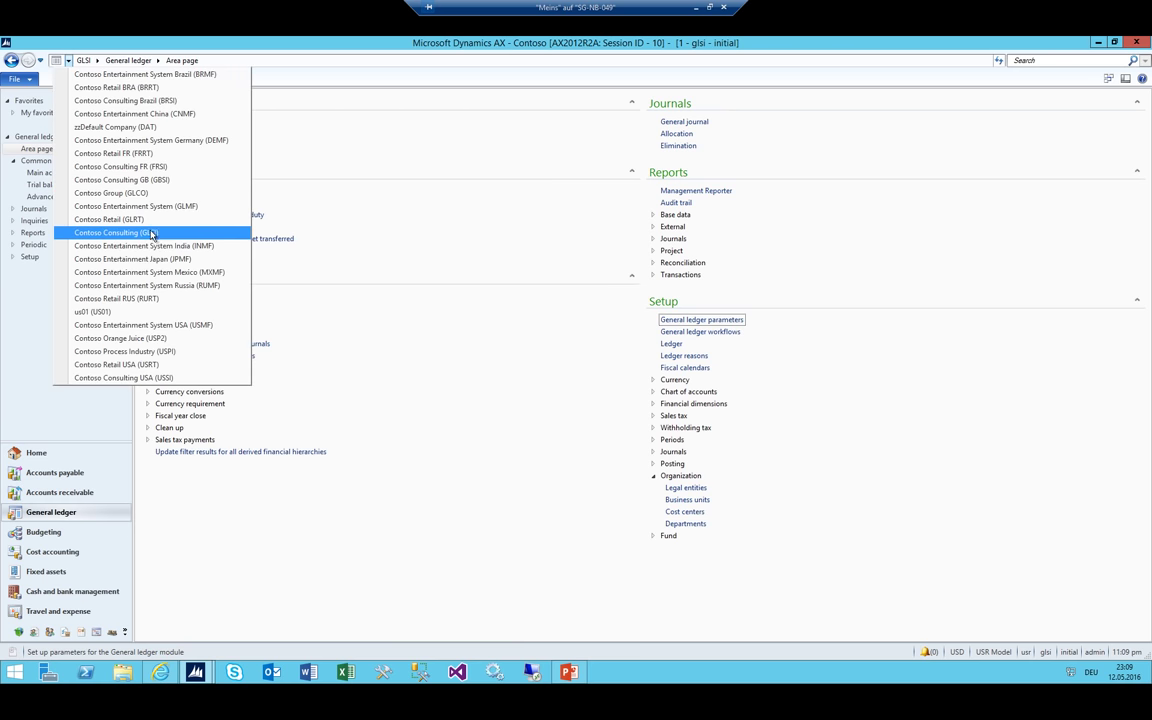
left_click(219, 235)
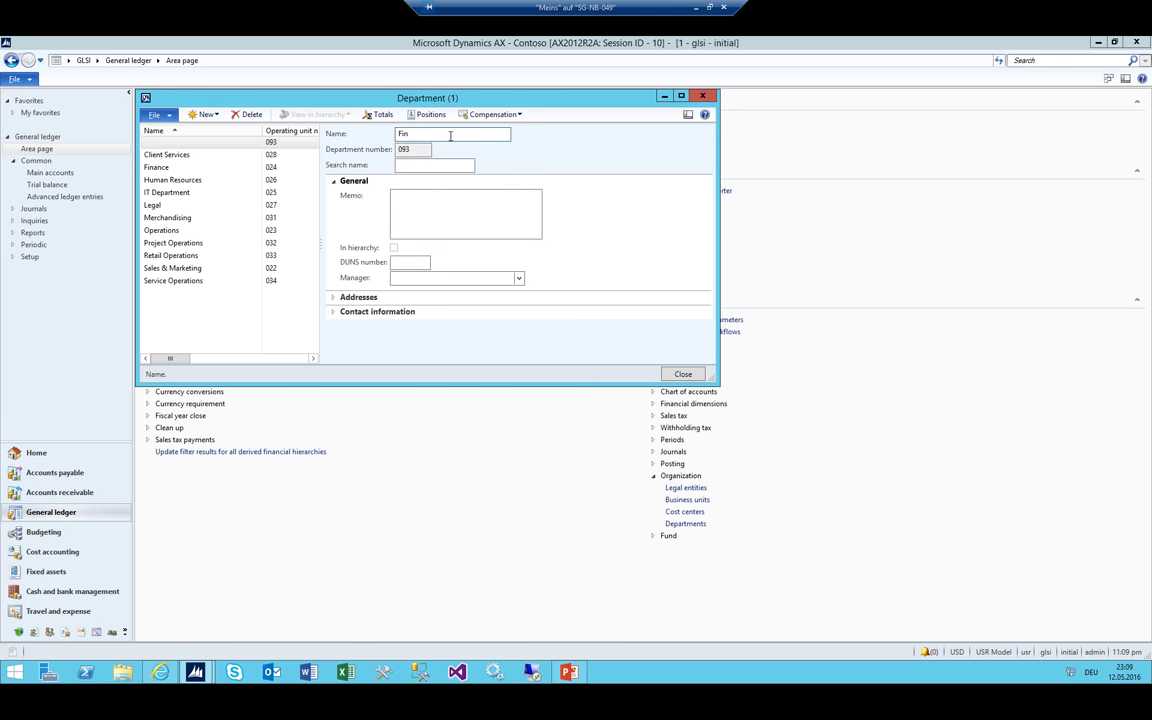
Save department Finance_GLSI with a Finance search name, close the form, and open Cost centers
left_click(450, 135)
type("Finance_GLSI")
key("Tab")
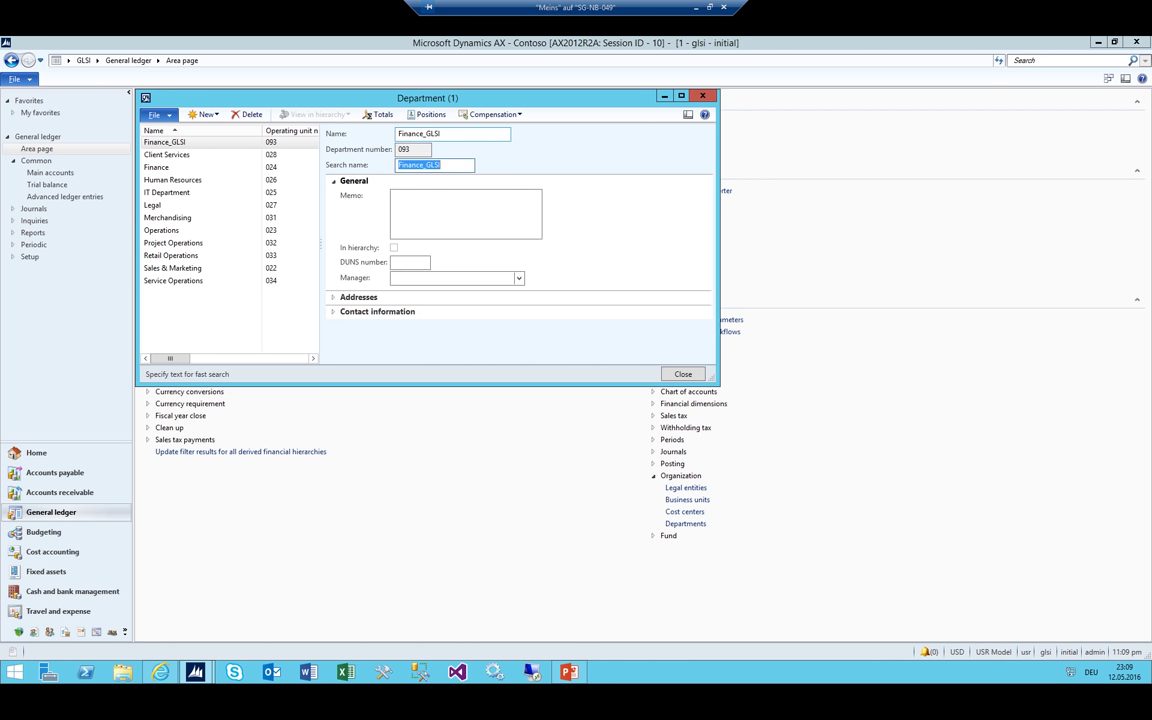
type("Finance D3epartment")
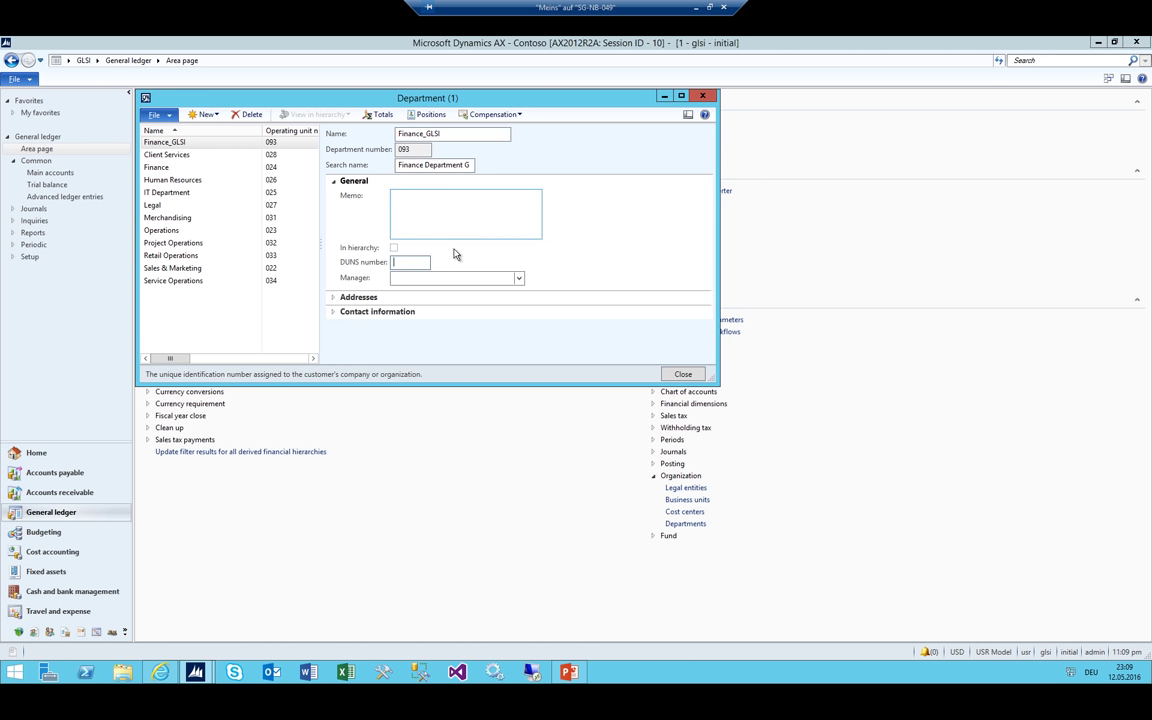
left_click(413, 261)
left_click(190, 143)
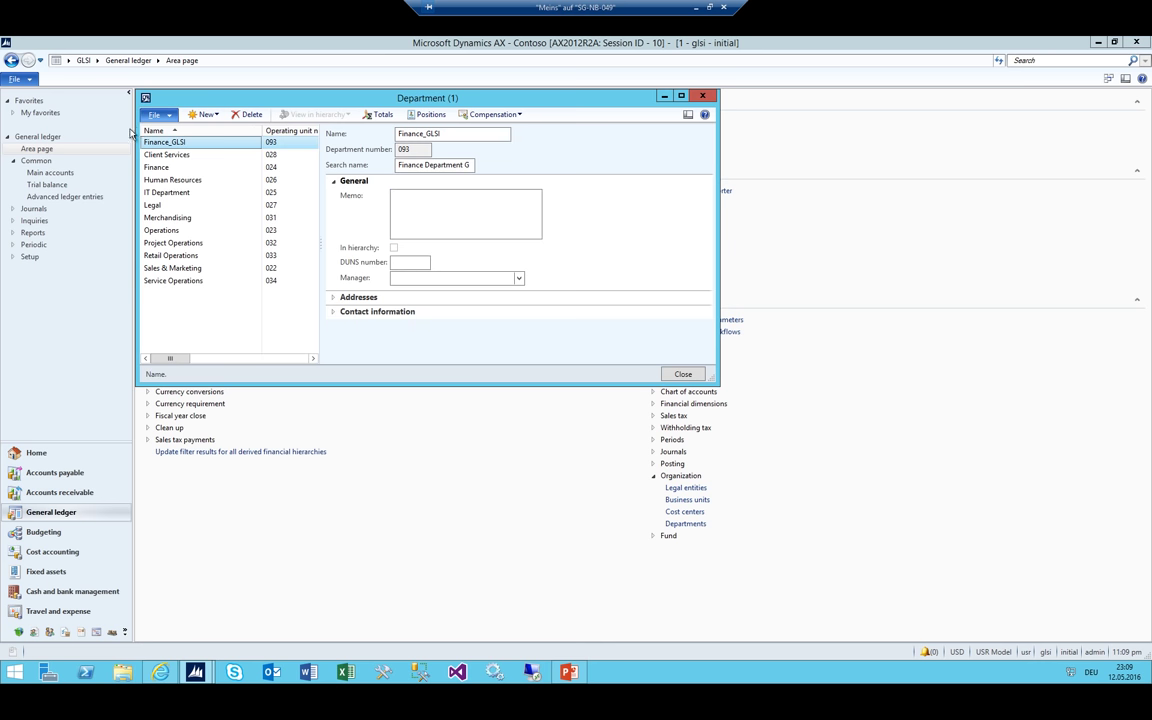
left_click(702, 96)
left_click(684, 512)
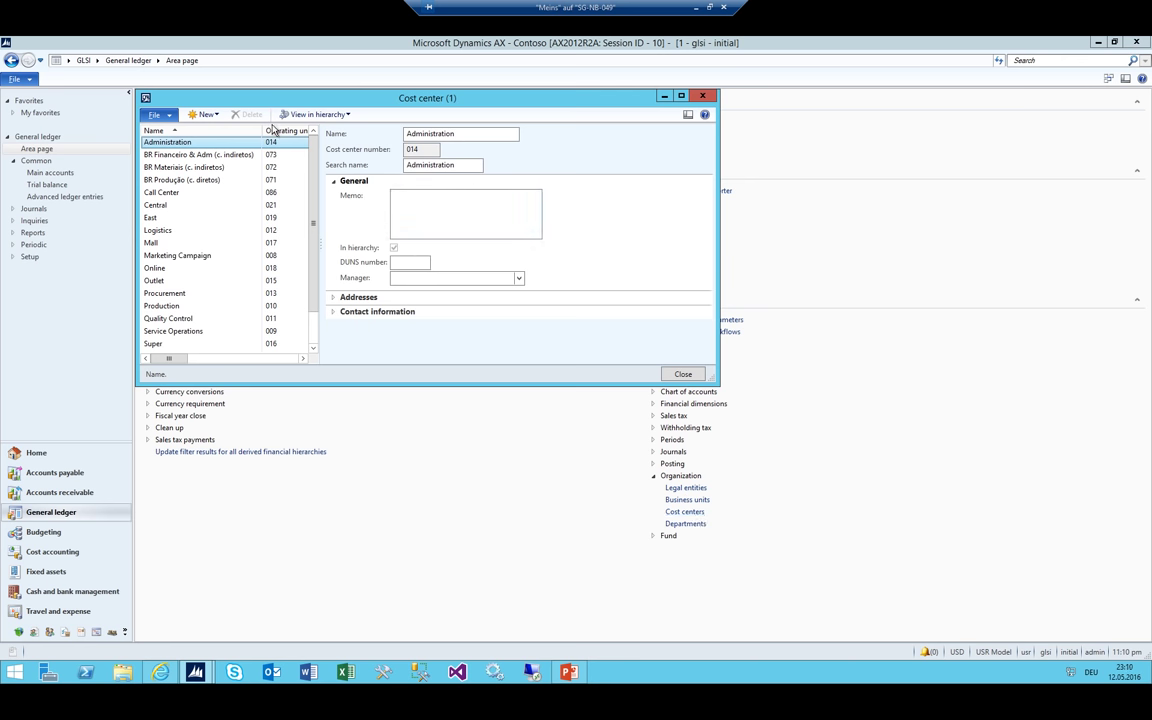
Create cost center GLSI_Purchase (094), clearing its auto-filled search name
left_click(205, 114)
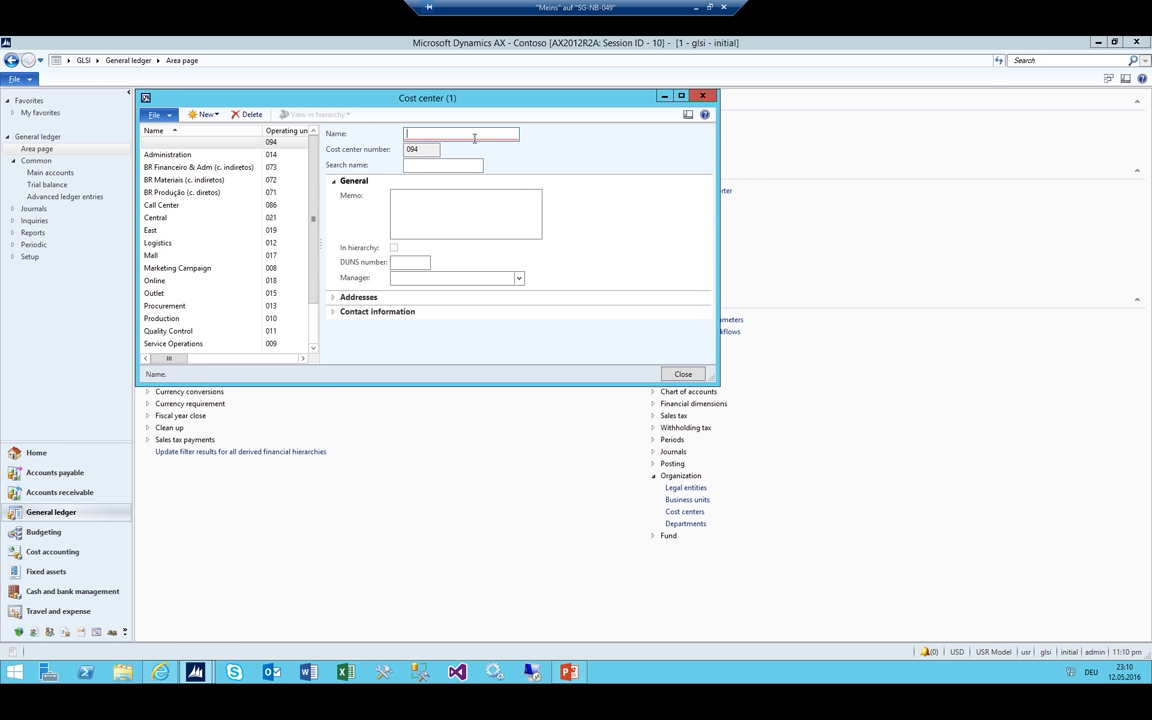
type("P")
type("GLSI")
type("_")
key("Tab")
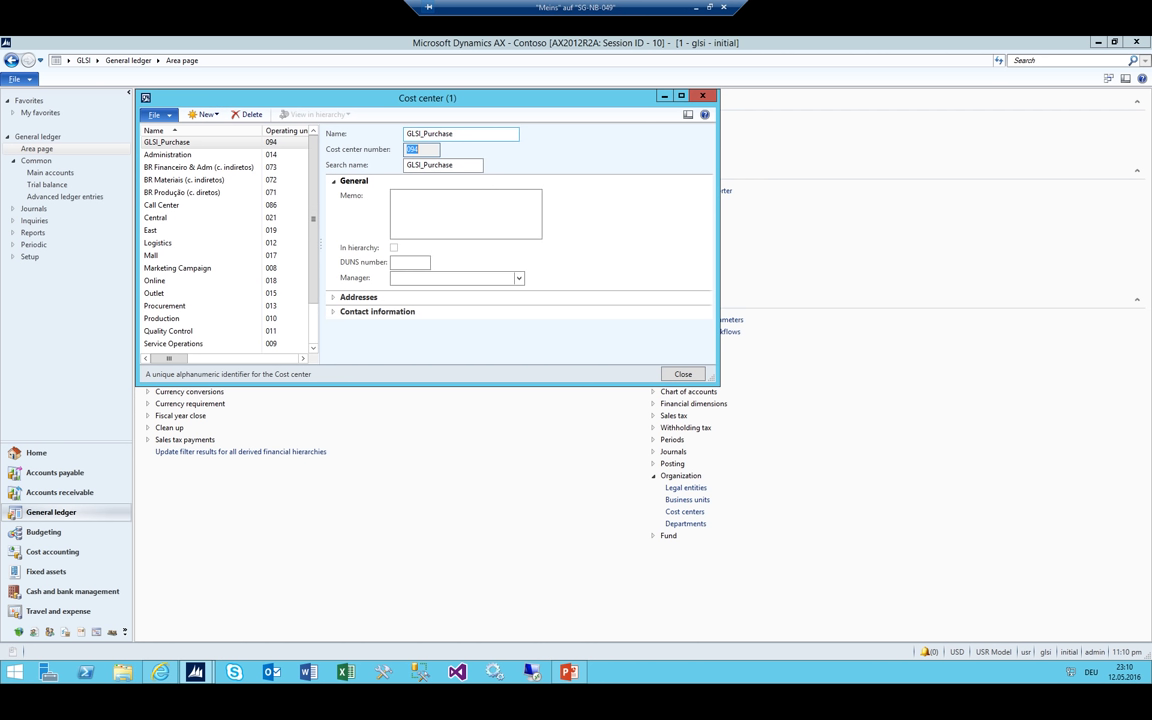
key("Tab")
key("BackSpace")
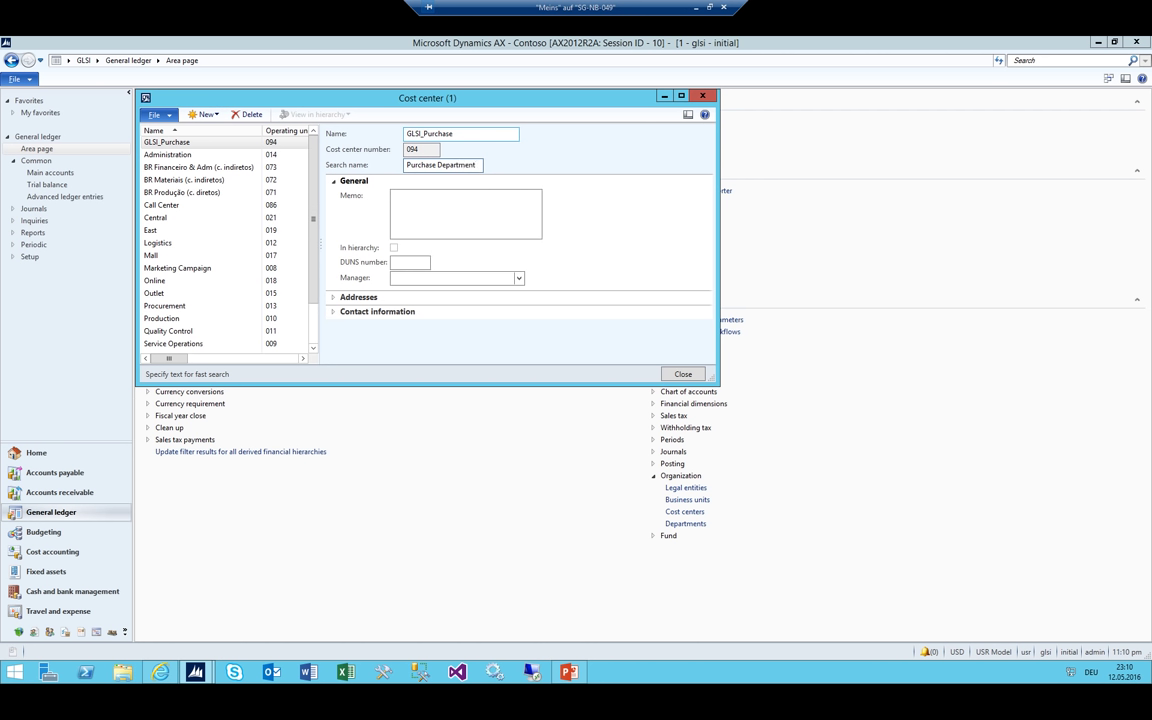
left_click(394, 195)
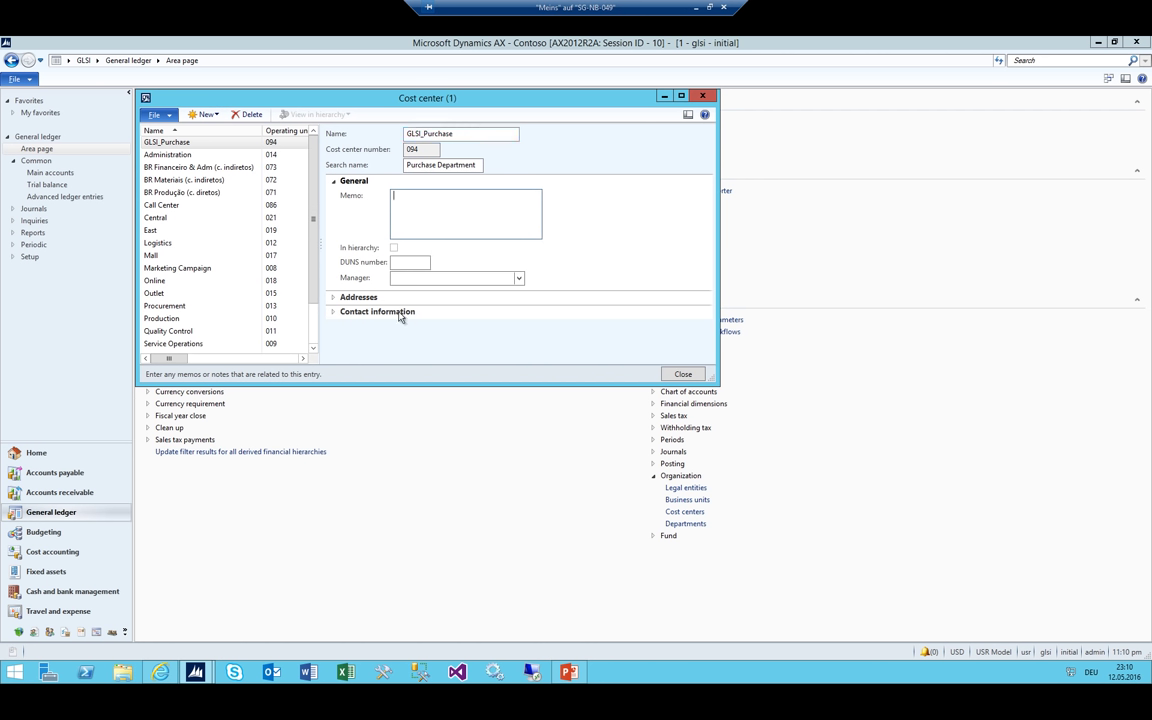
left_click(414, 277)
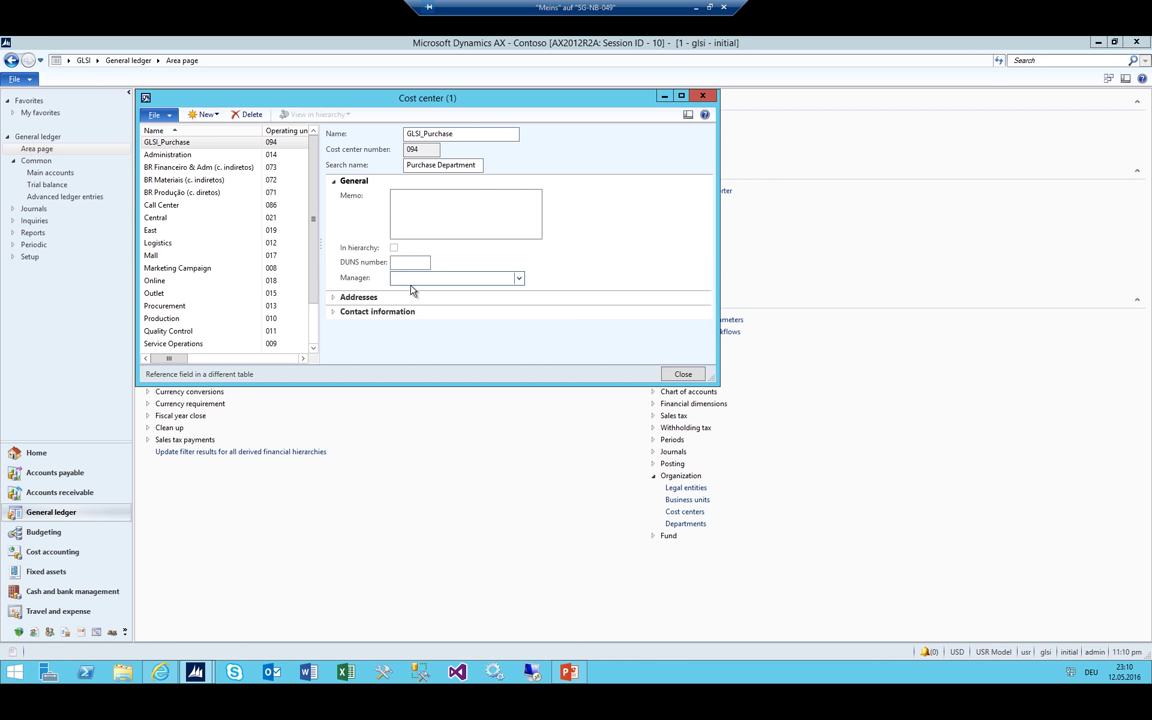
key("alt+Tab")
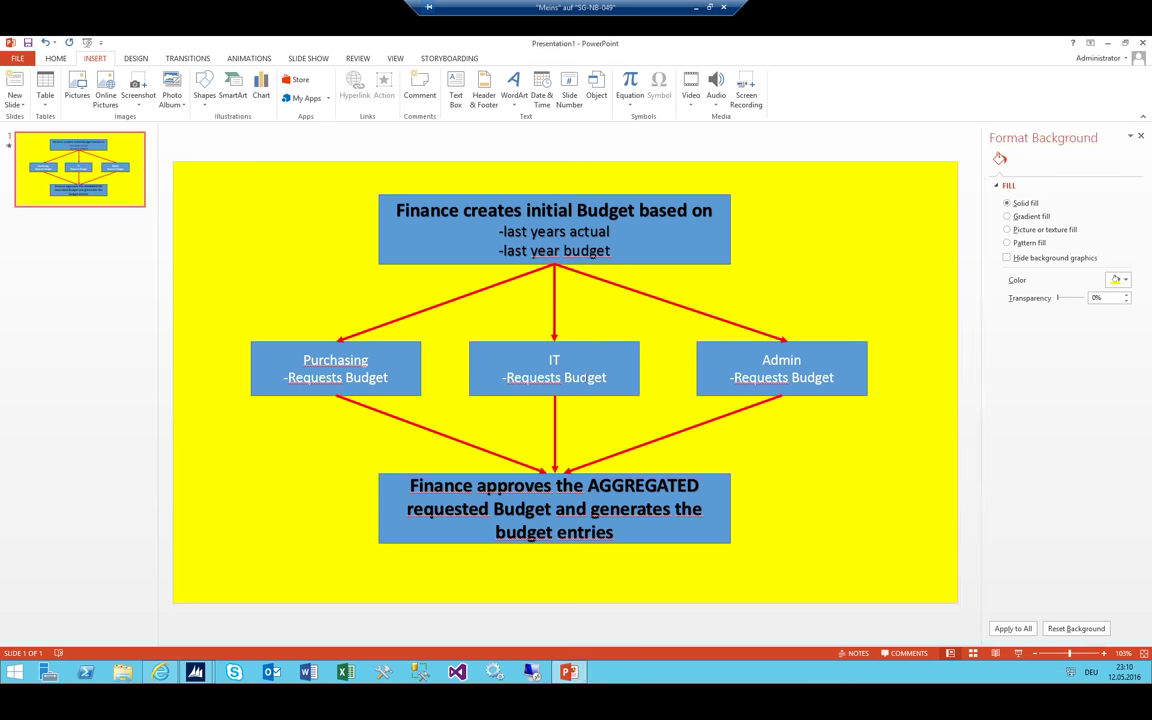
left_click(1106, 44)
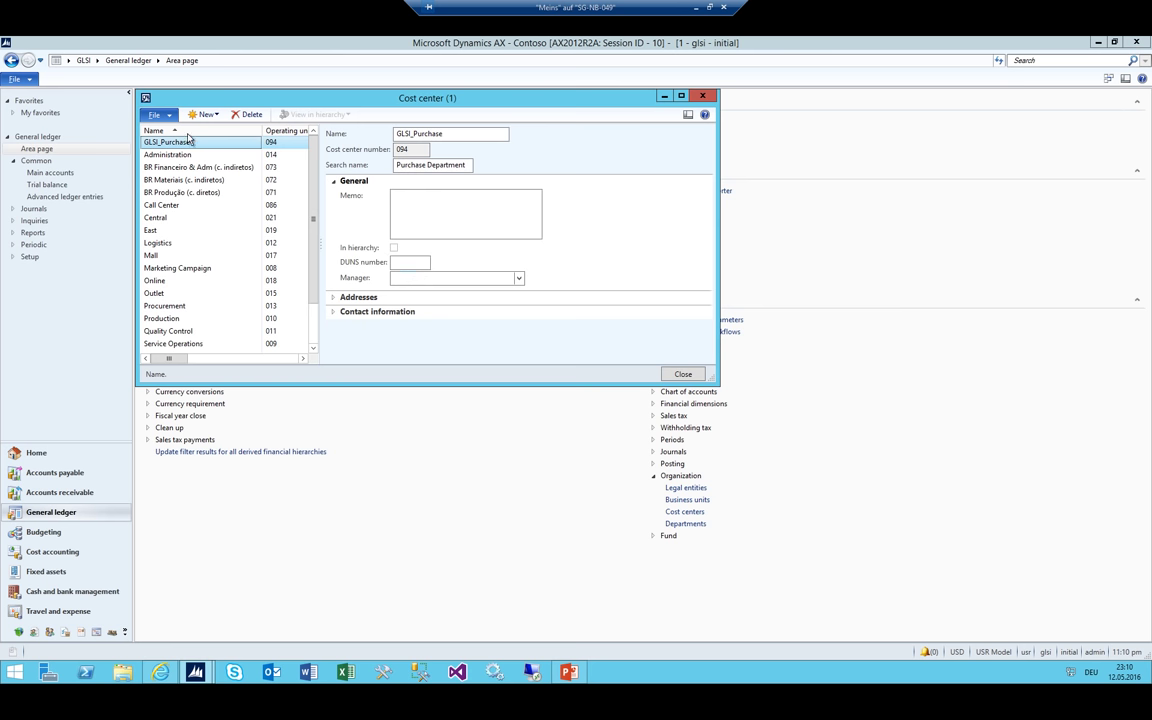
Add cost center GLSI_ADM (095) with search name Admin GLSI
left_click(221, 118)
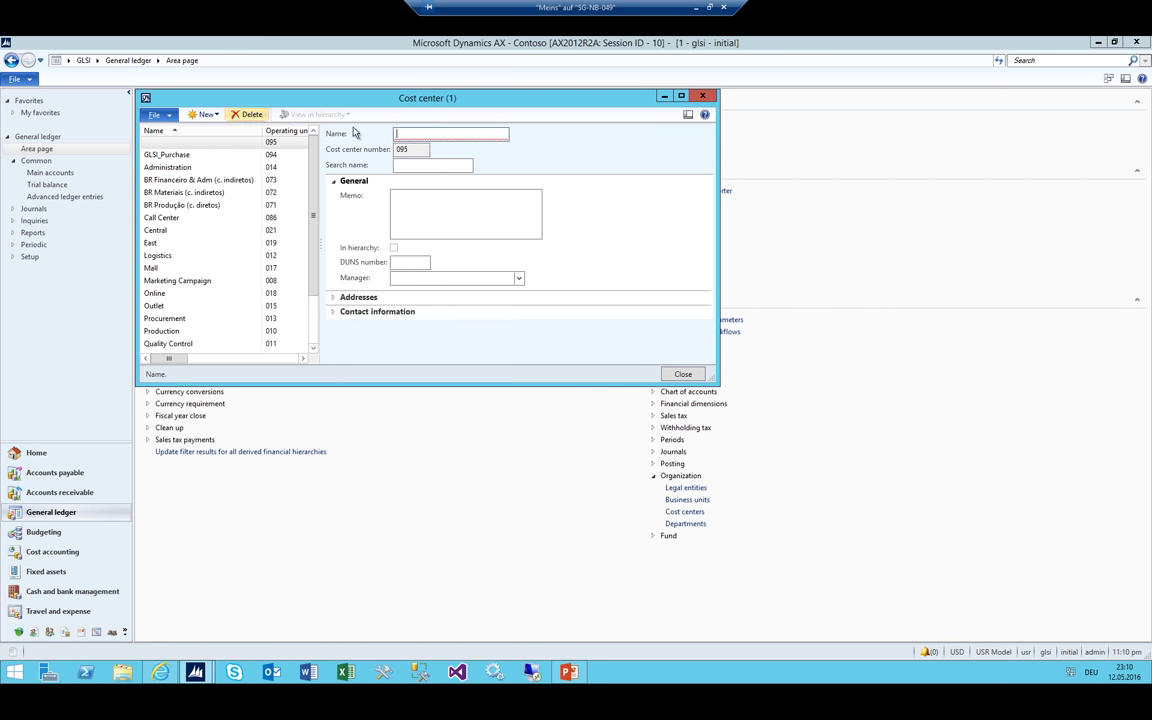
type("GLSI")
key("Delete")
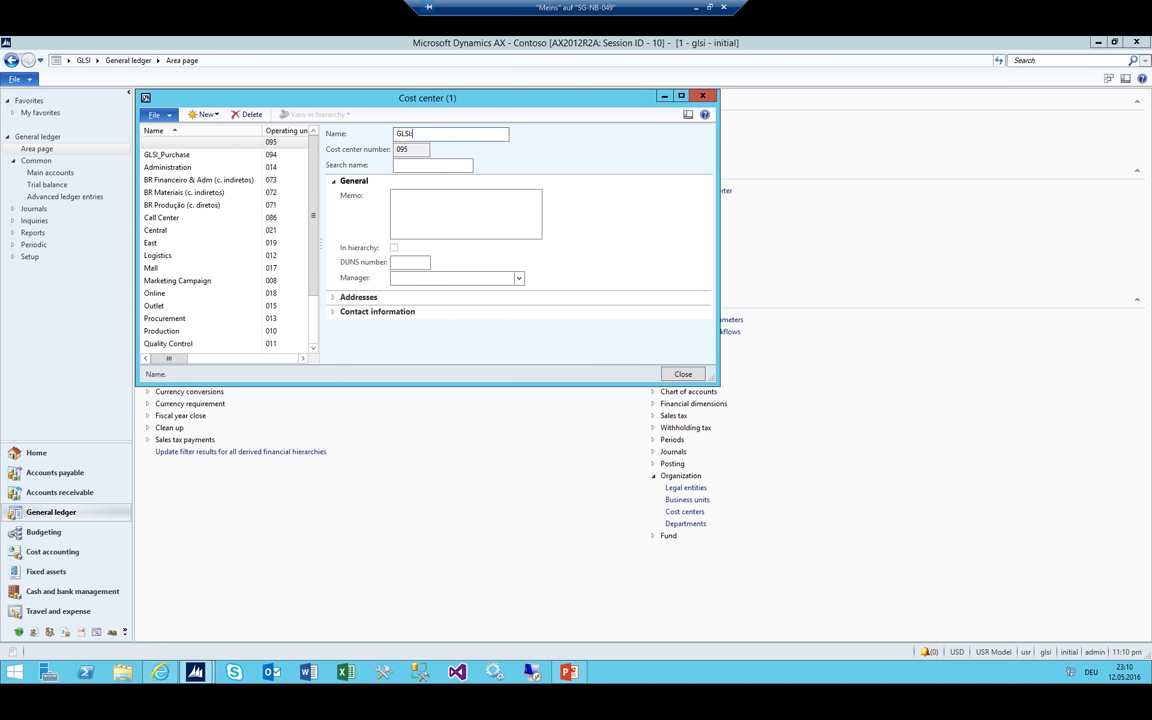
type("_ADM")
key("Tab")
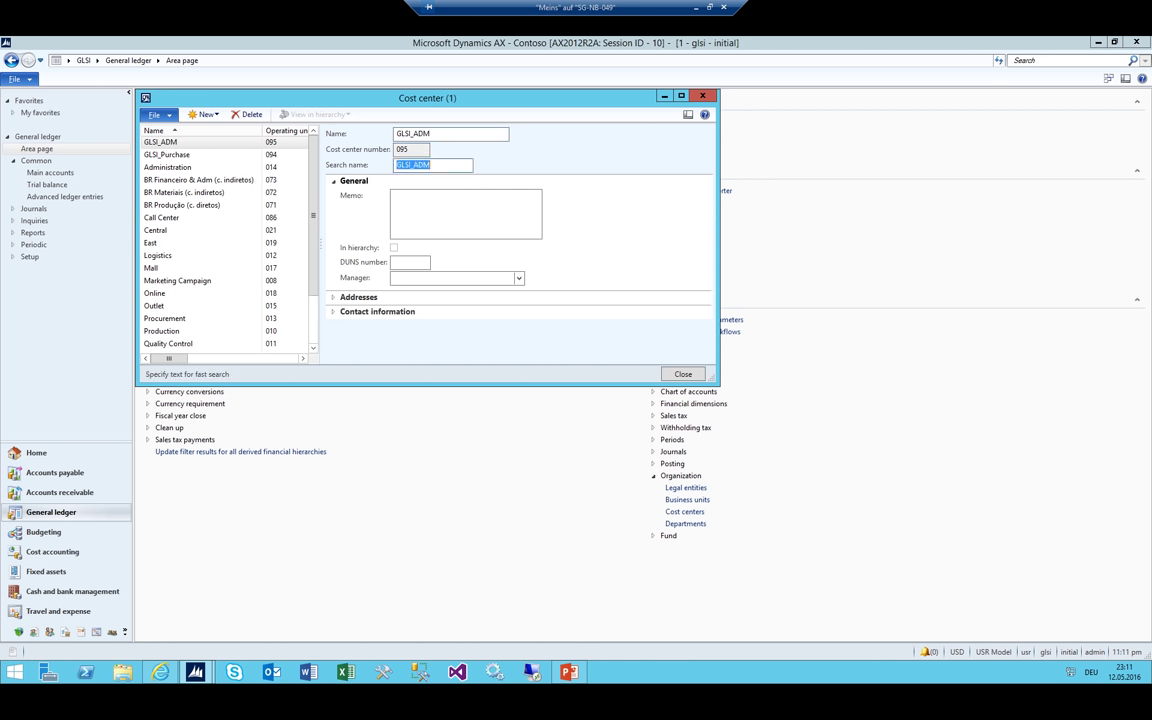
type("Admin")
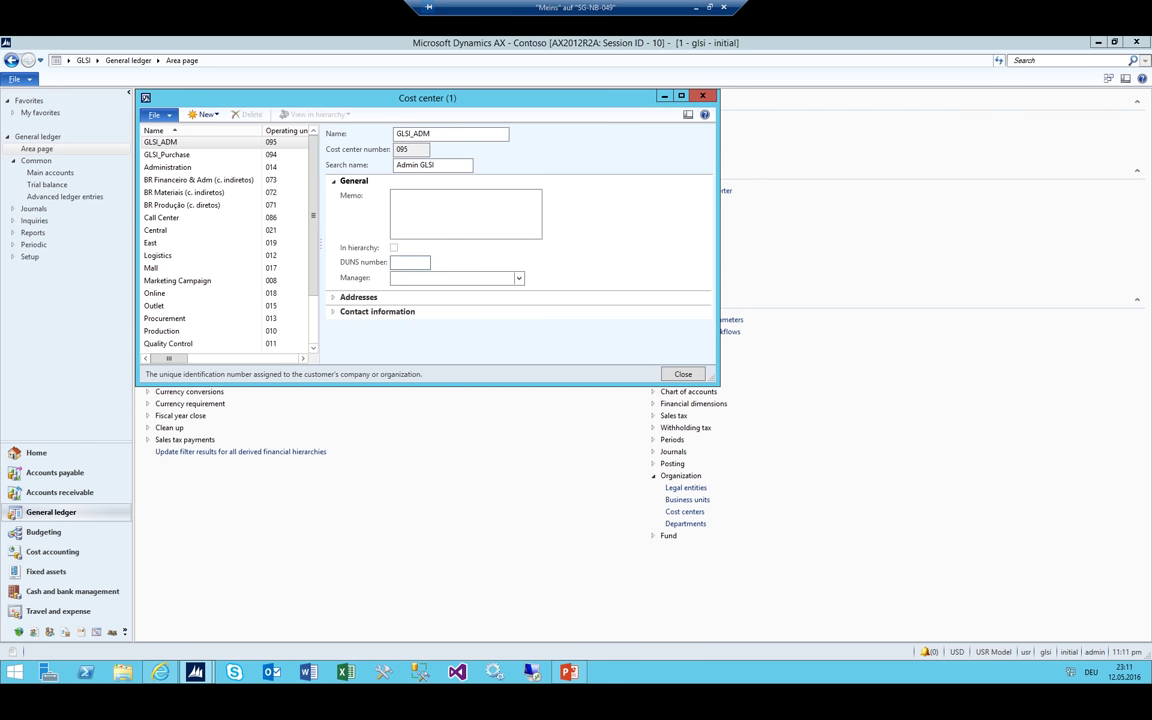
Add cost center GLSI_IT (096) with search name IT GLSI and close the list
key("ctrl+n")
type("GLS")
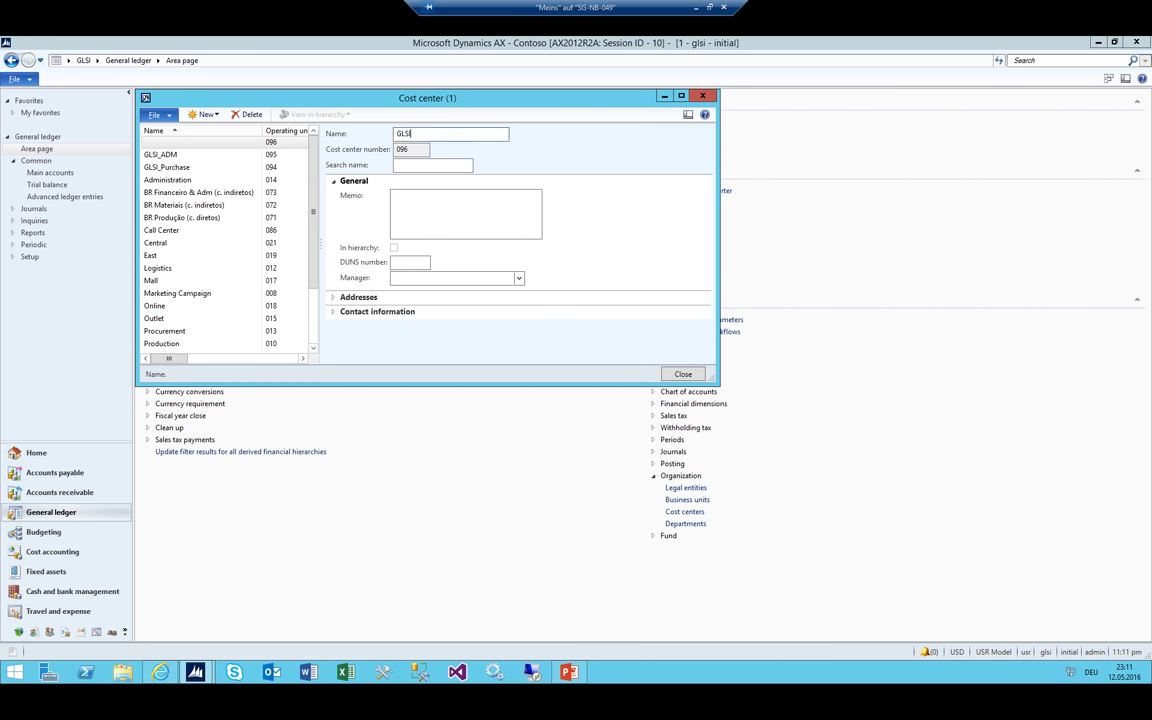
key("alt+Tab")
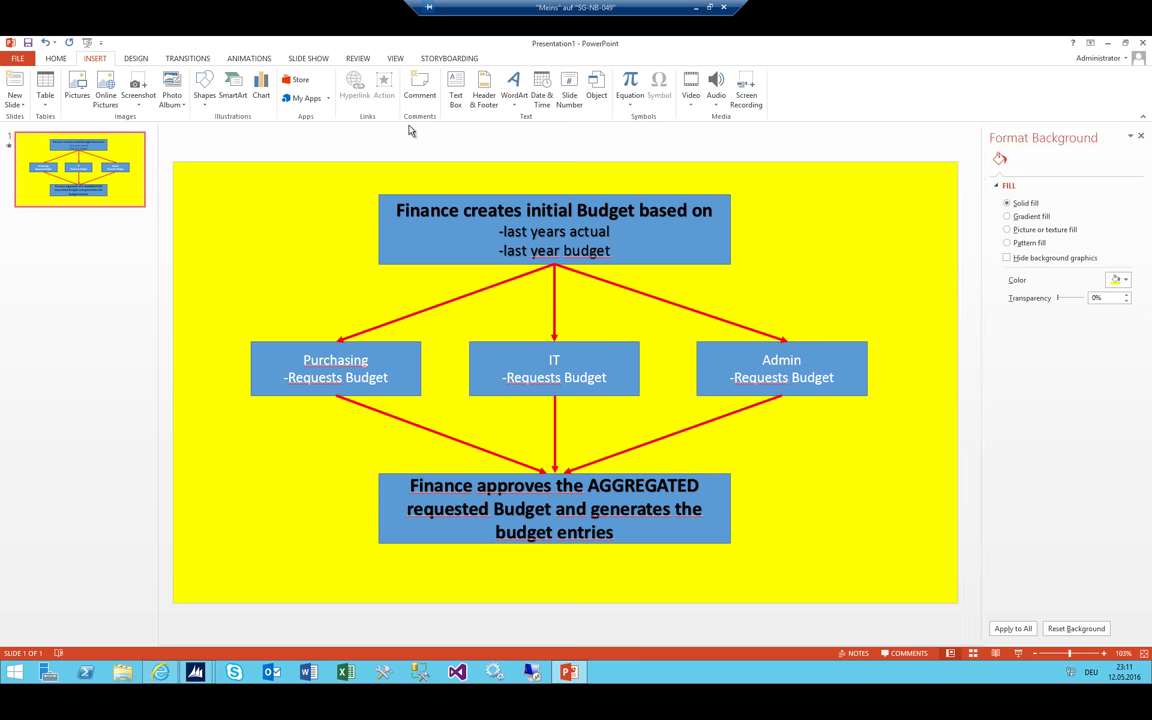
key("Tab")
key("Tab")
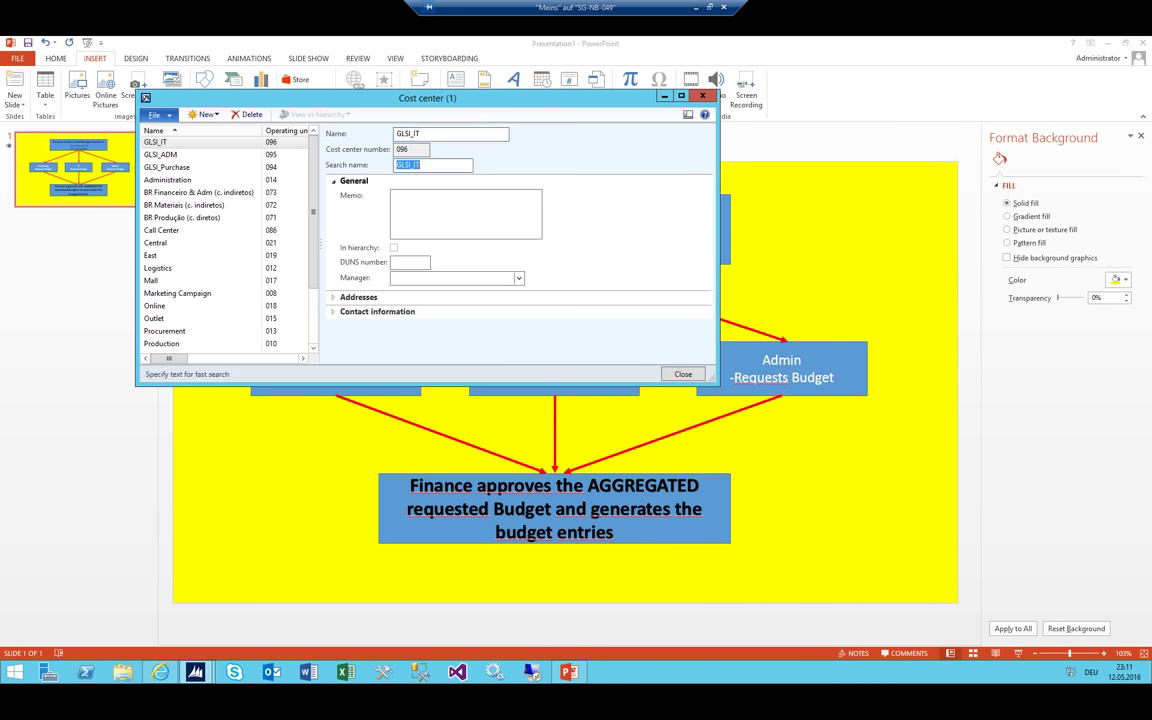
type("IT")
left_click(394, 196)
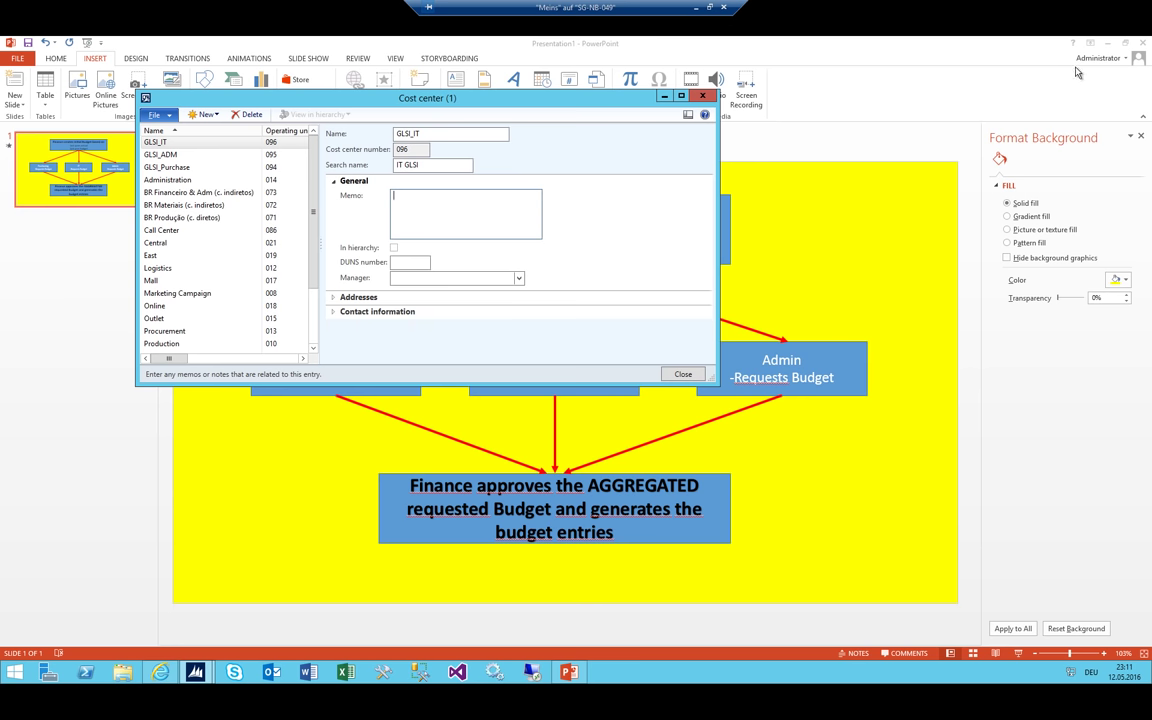
key("alt+Tab")
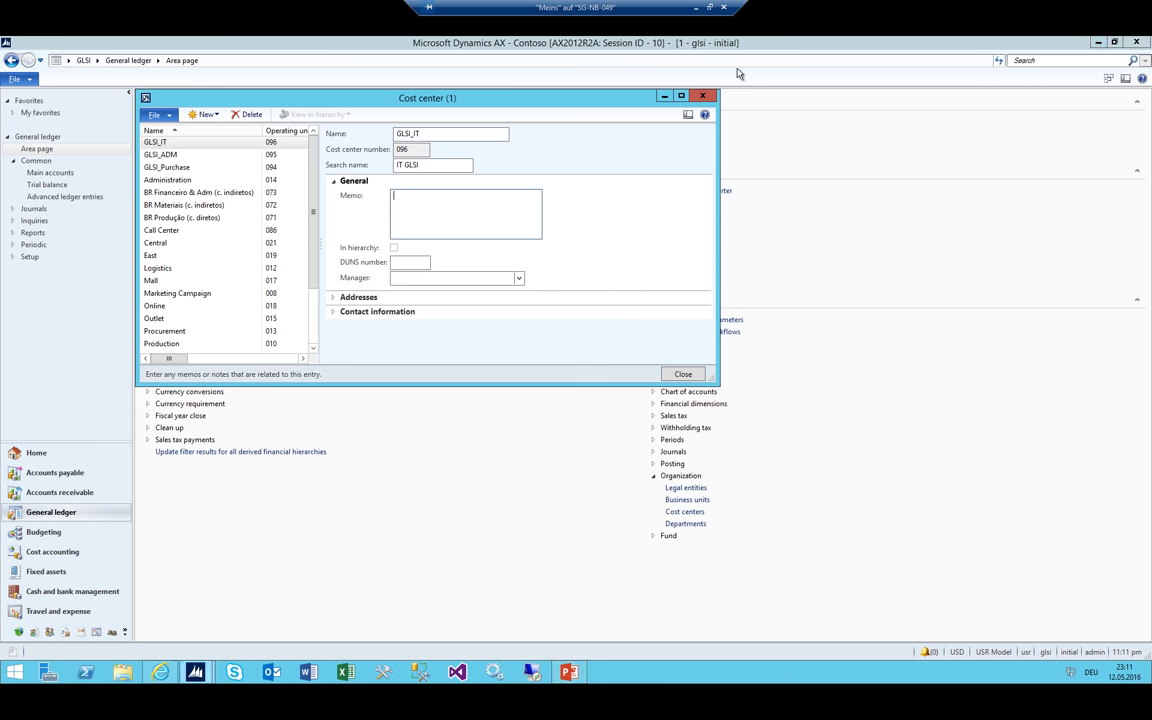
left_click(641, 87)
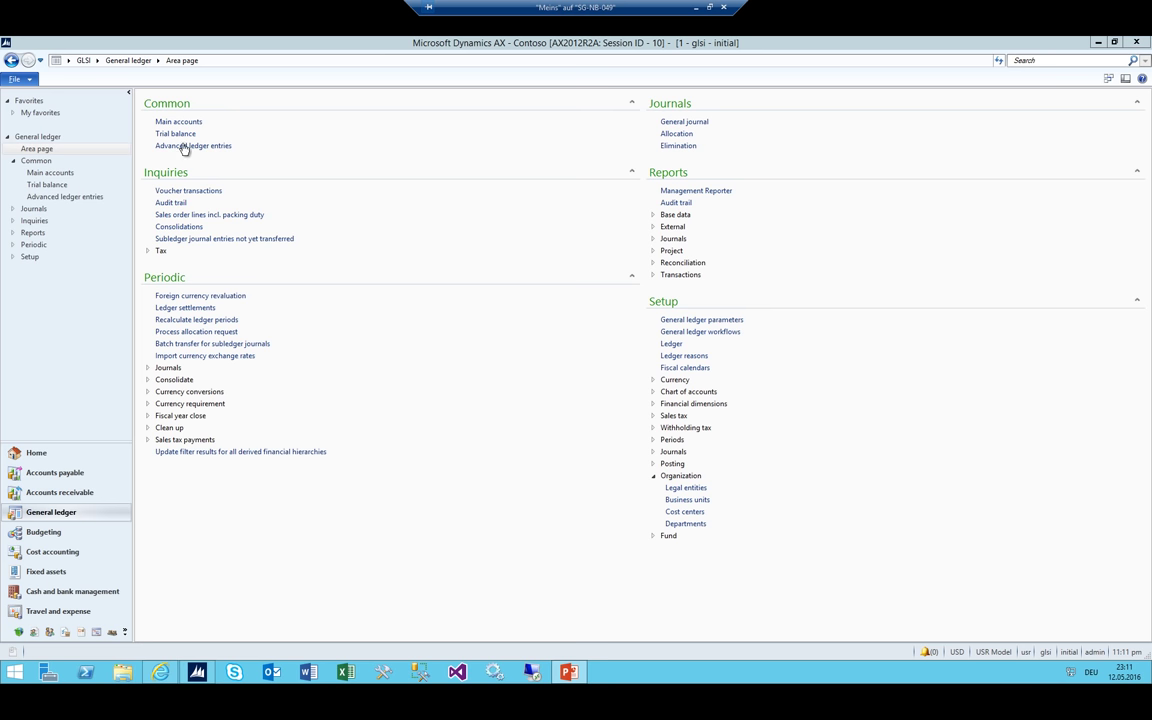
Go to Organization administration's Organization hierarchies and add hierarchy GLSI_Budget
left_click(97, 61)
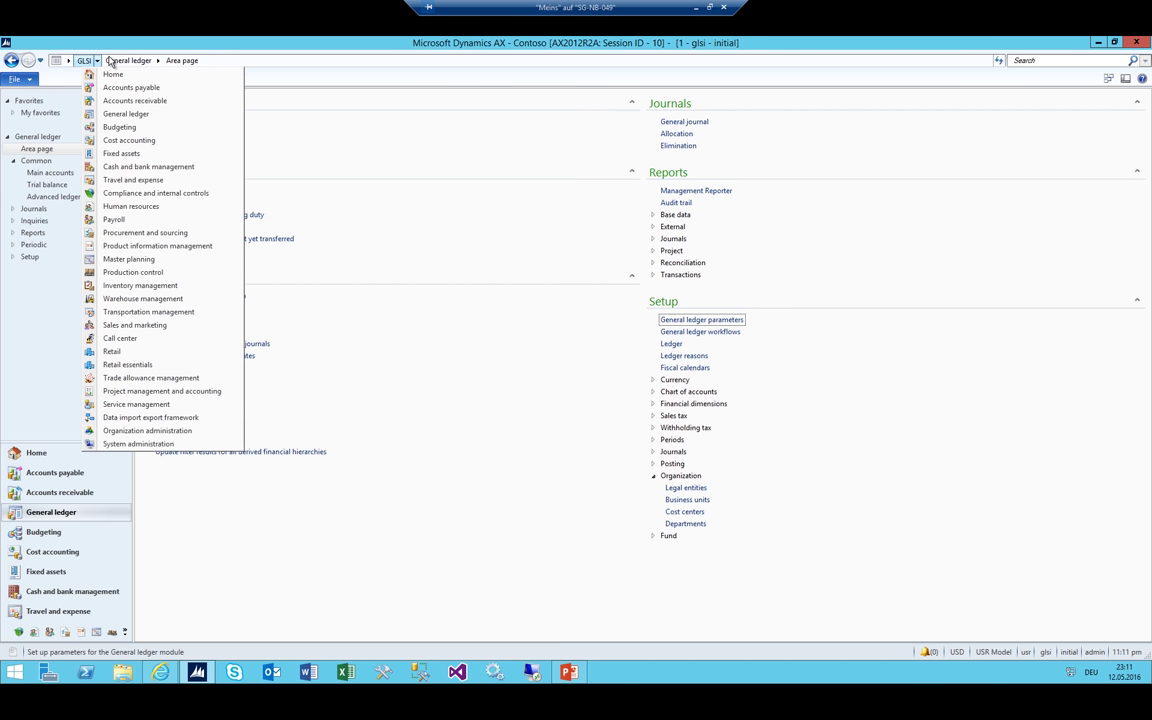
left_click(134, 431)
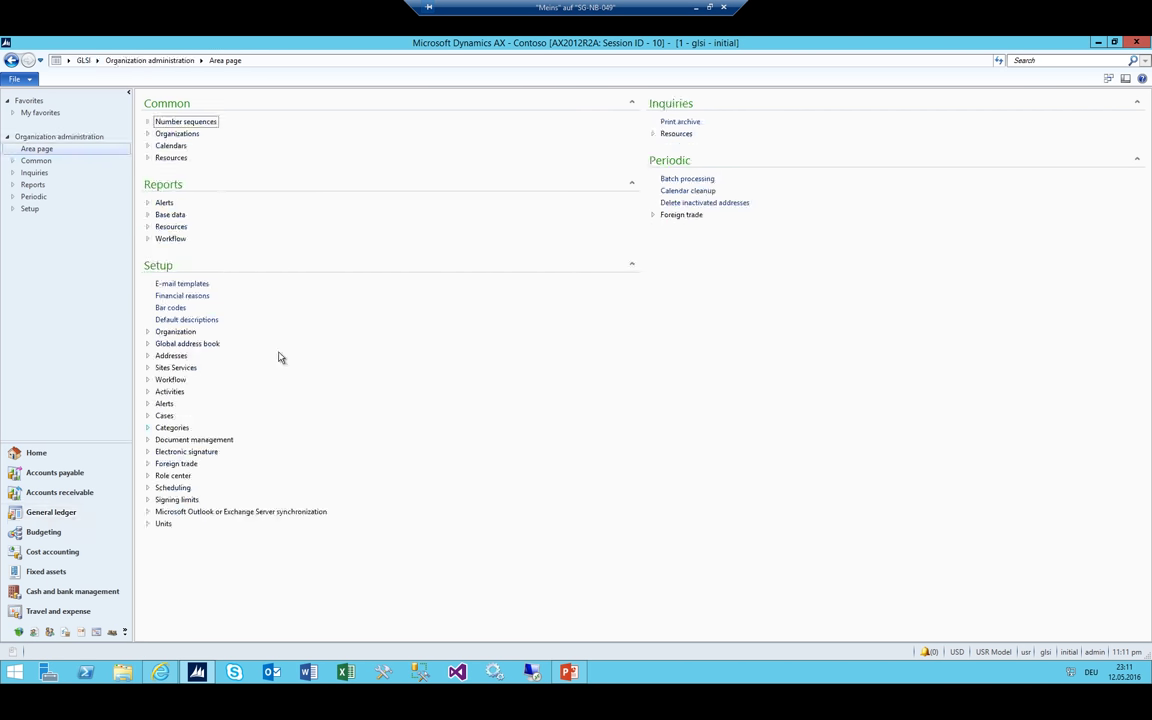
left_click(148, 332)
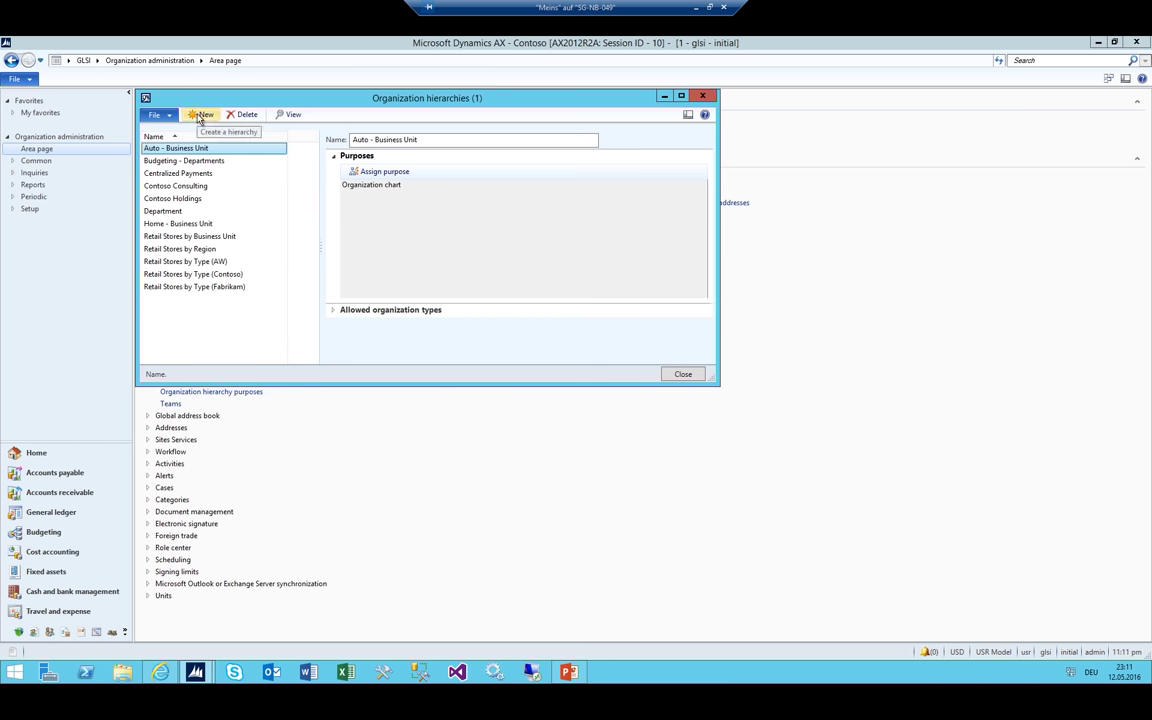
left_click(199, 116)
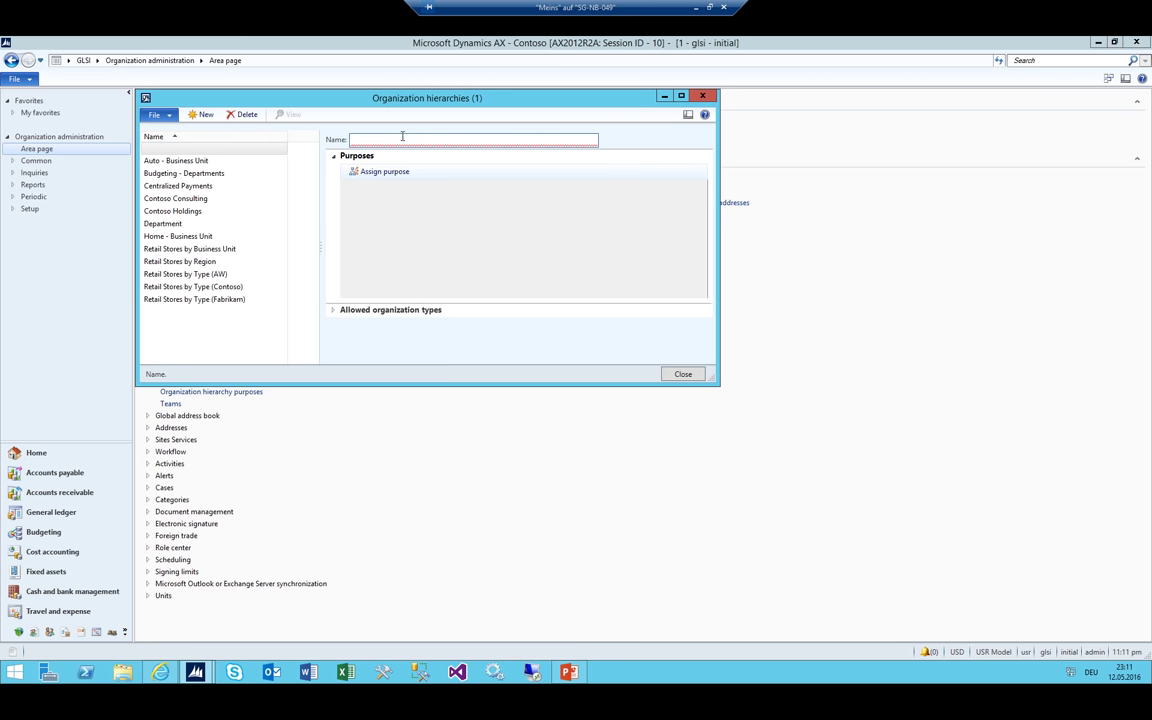
type("GLSI_Budget")
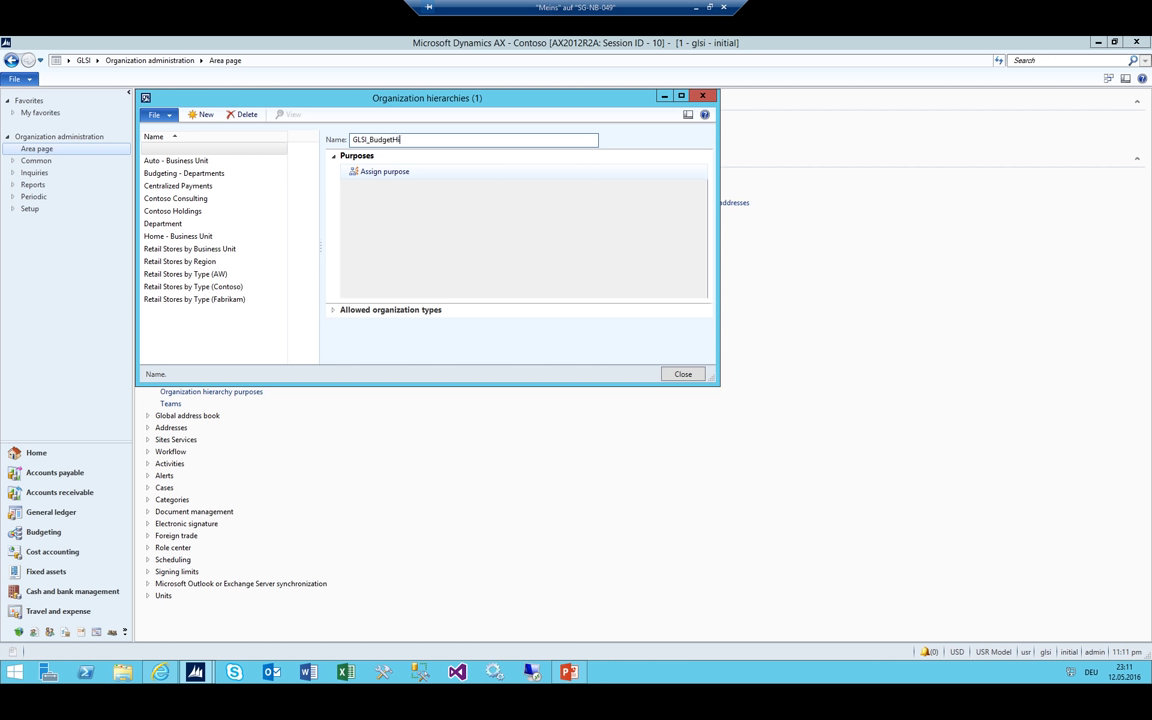
key("Tab")
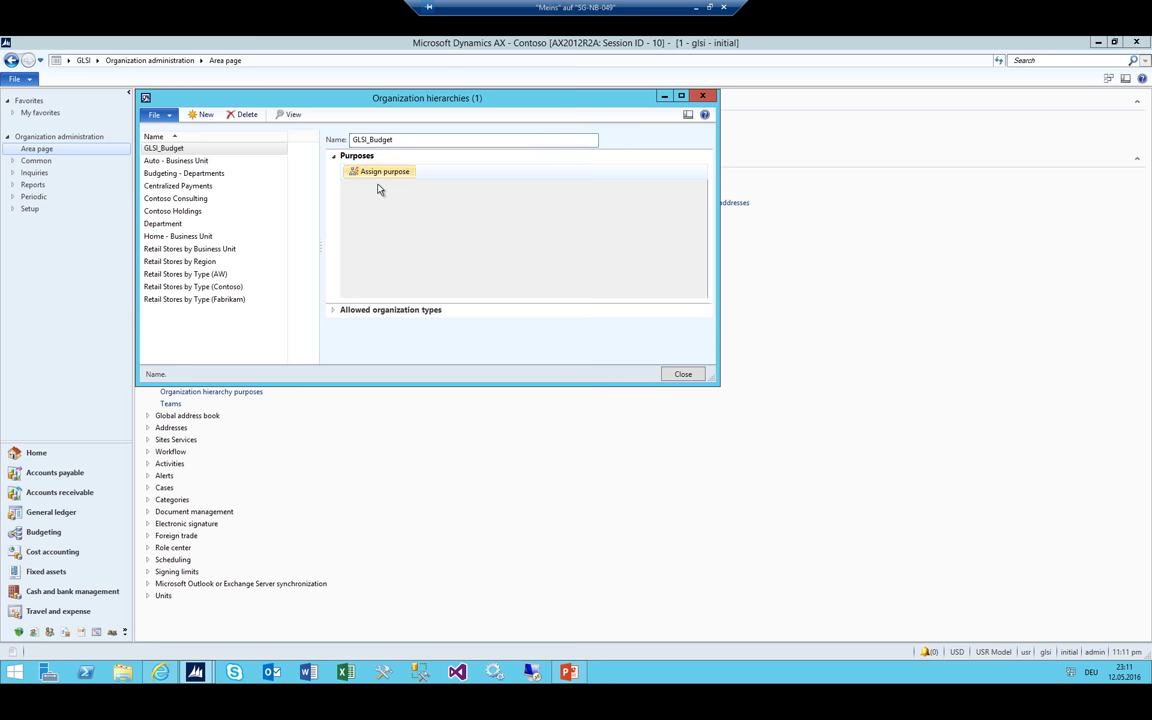
Add GLSI_Budget to the Budget planning purpose and set it as the default
left_click(331, 311)
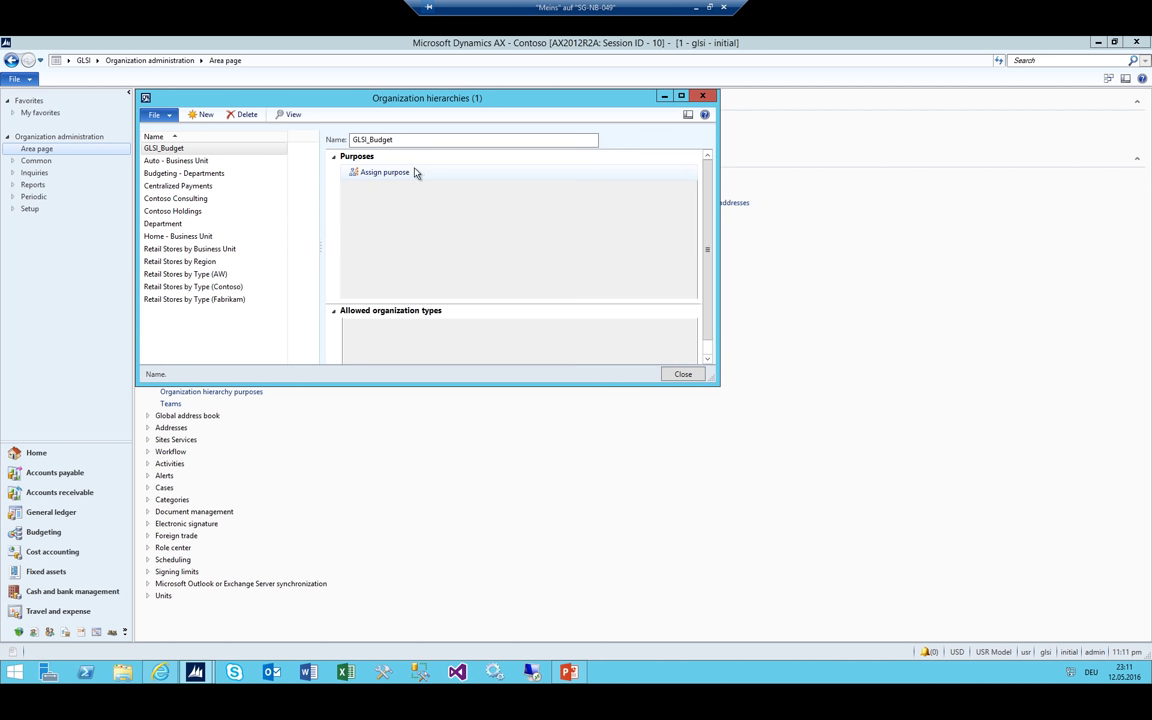
left_click(395, 172)
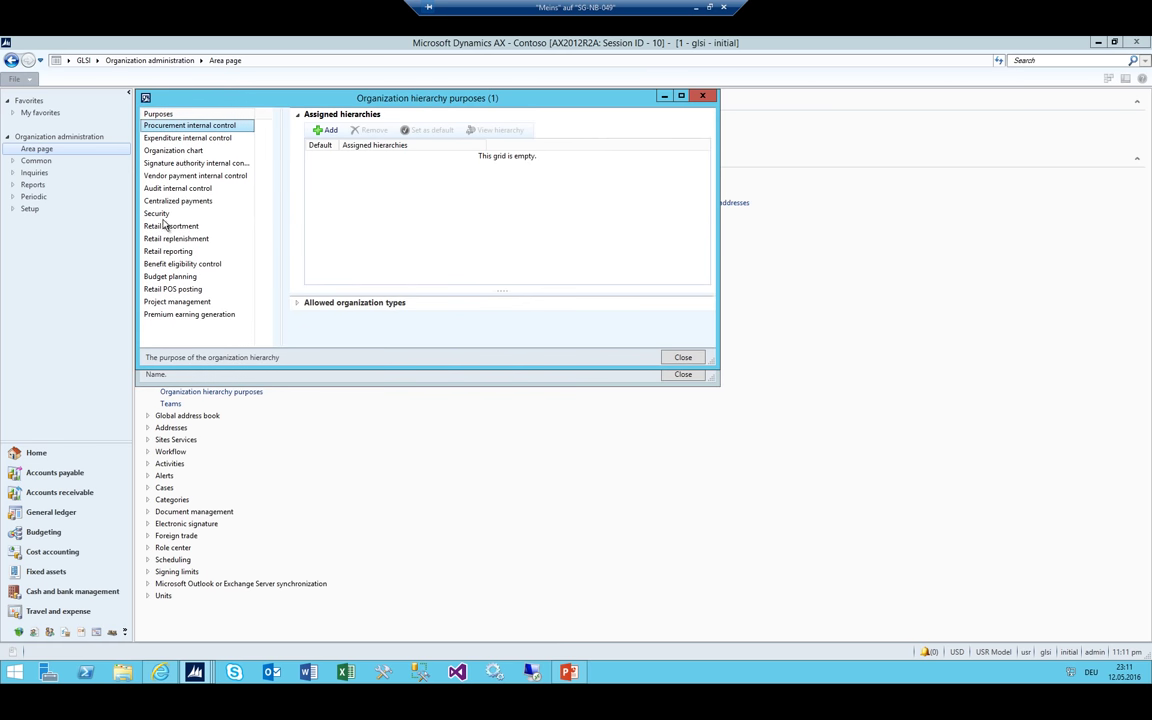
left_click(150, 210)
left_click(168, 277)
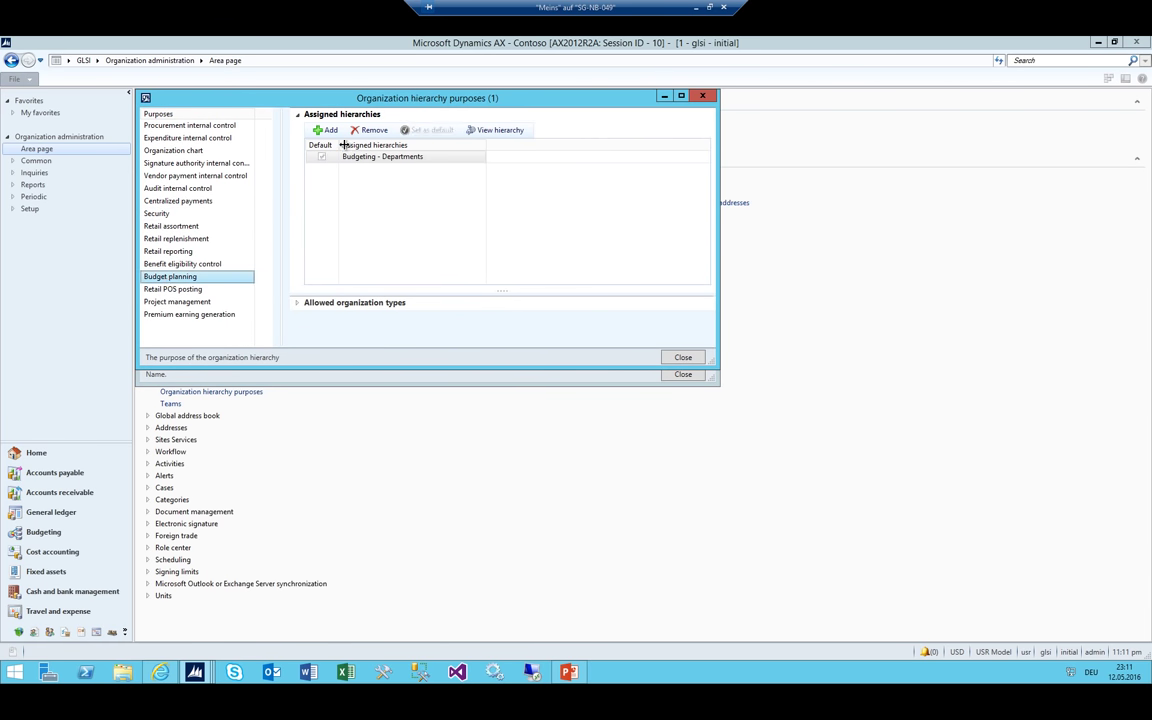
left_click(325, 130)
left_click(215, 165)
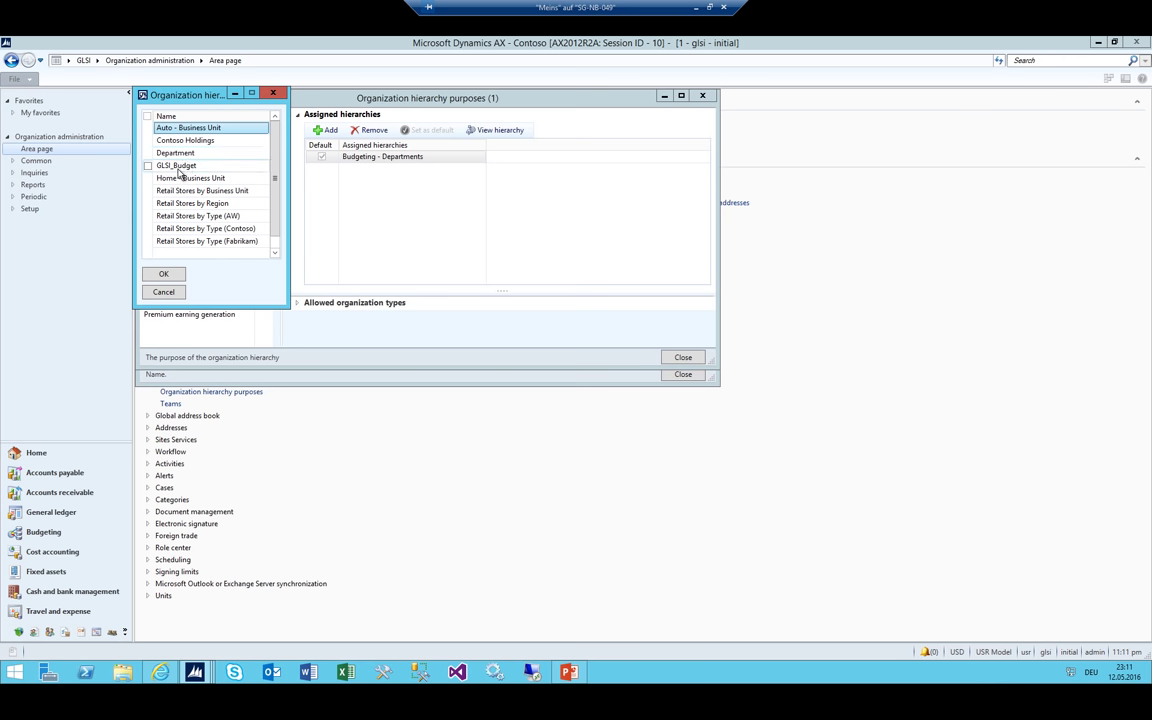
left_click(164, 275)
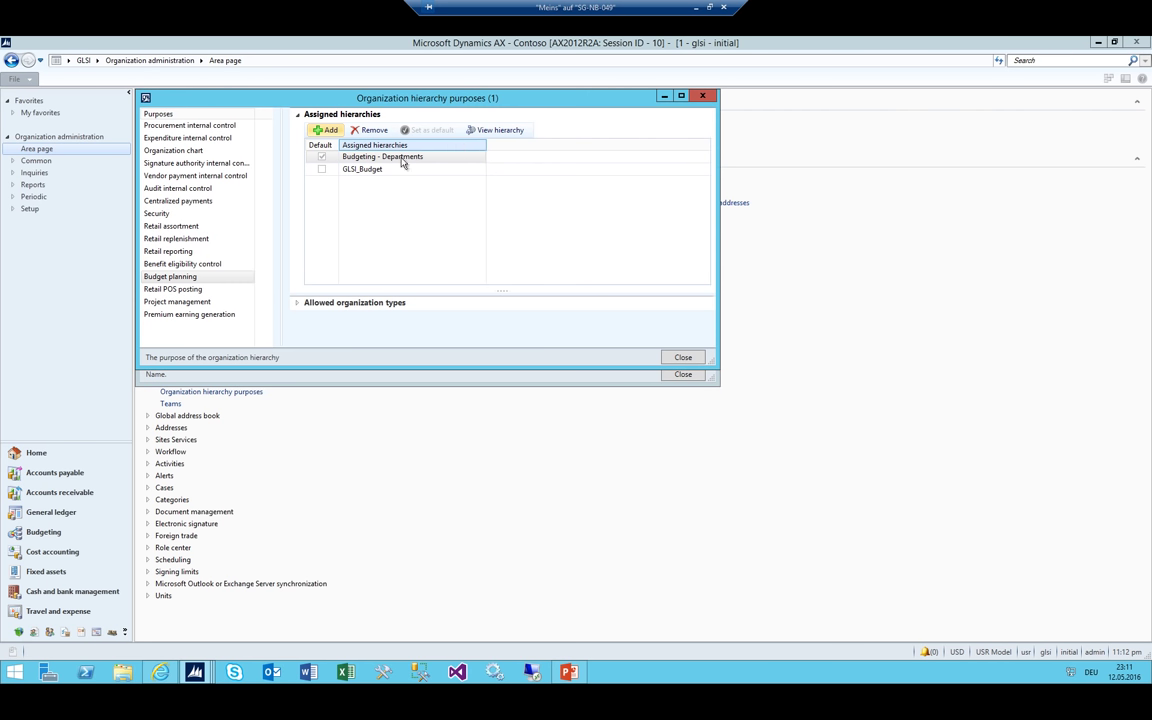
left_click(422, 130)
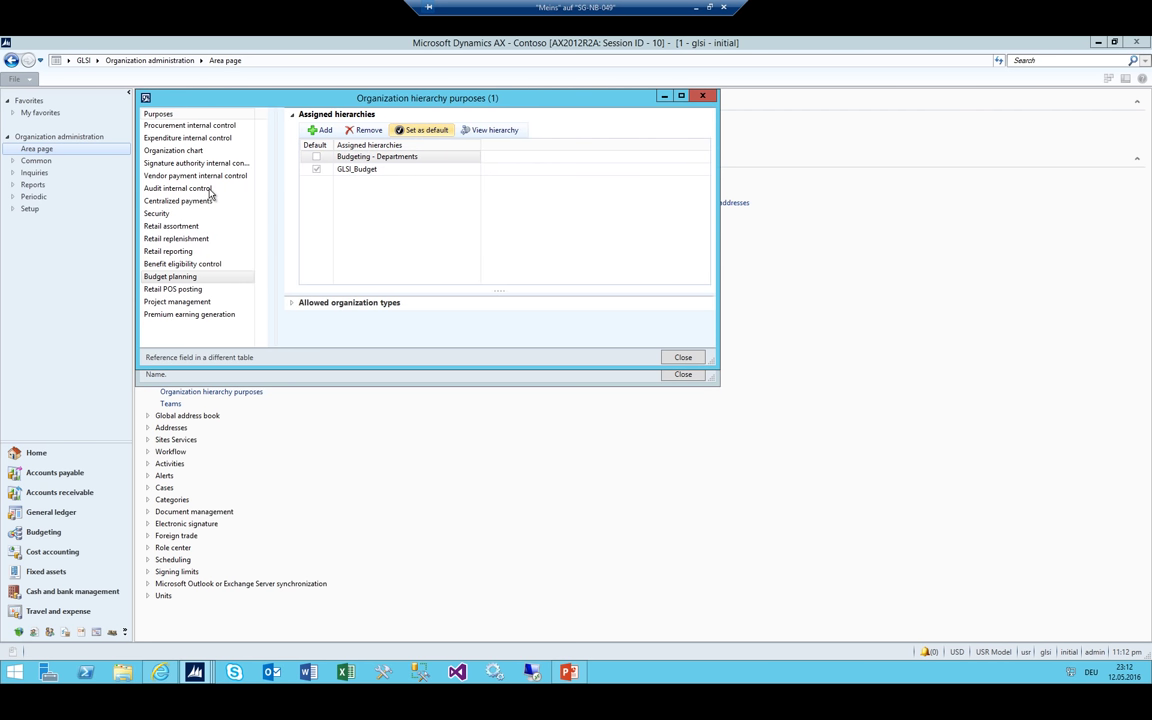
Add GLSI_Budget to the Security purpose and set it as the default
left_click(164, 215)
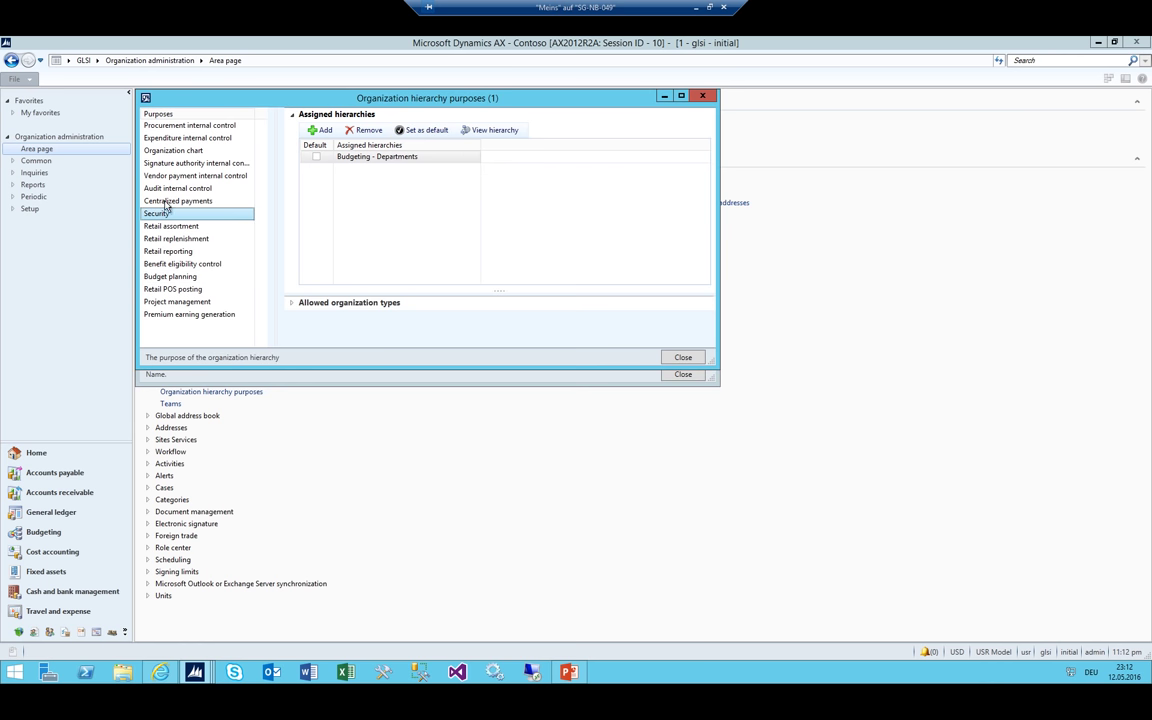
left_click(351, 158)
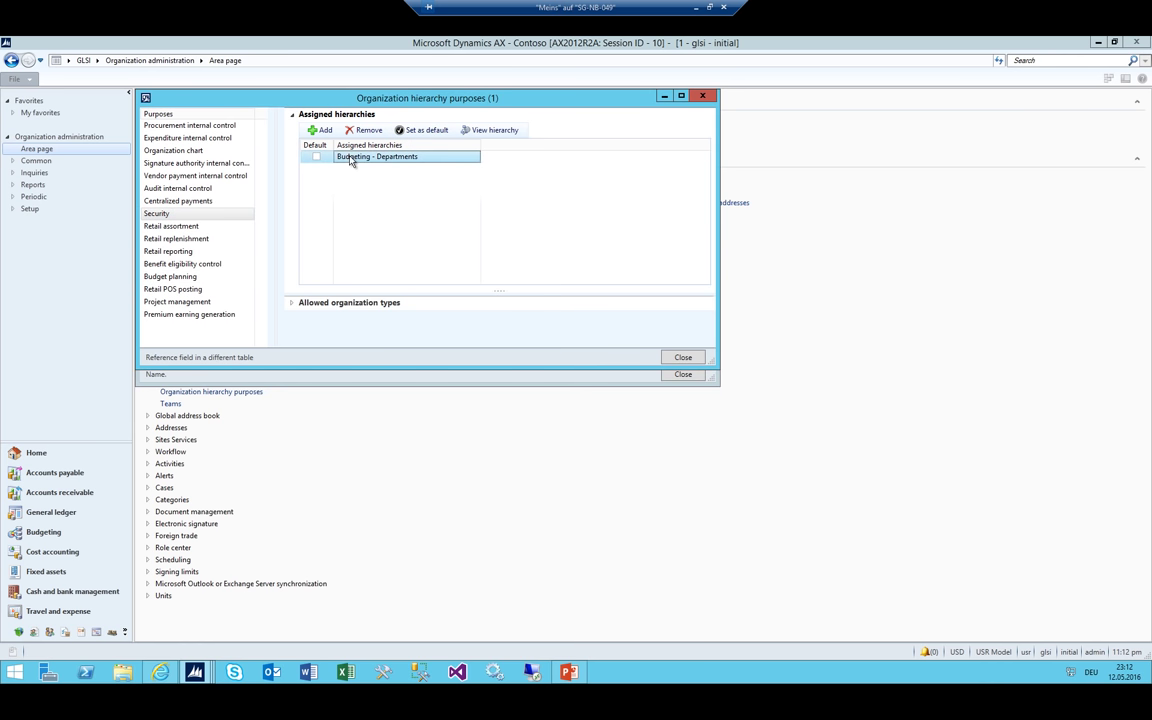
left_click(293, 114)
left_click(295, 128)
left_click(293, 114)
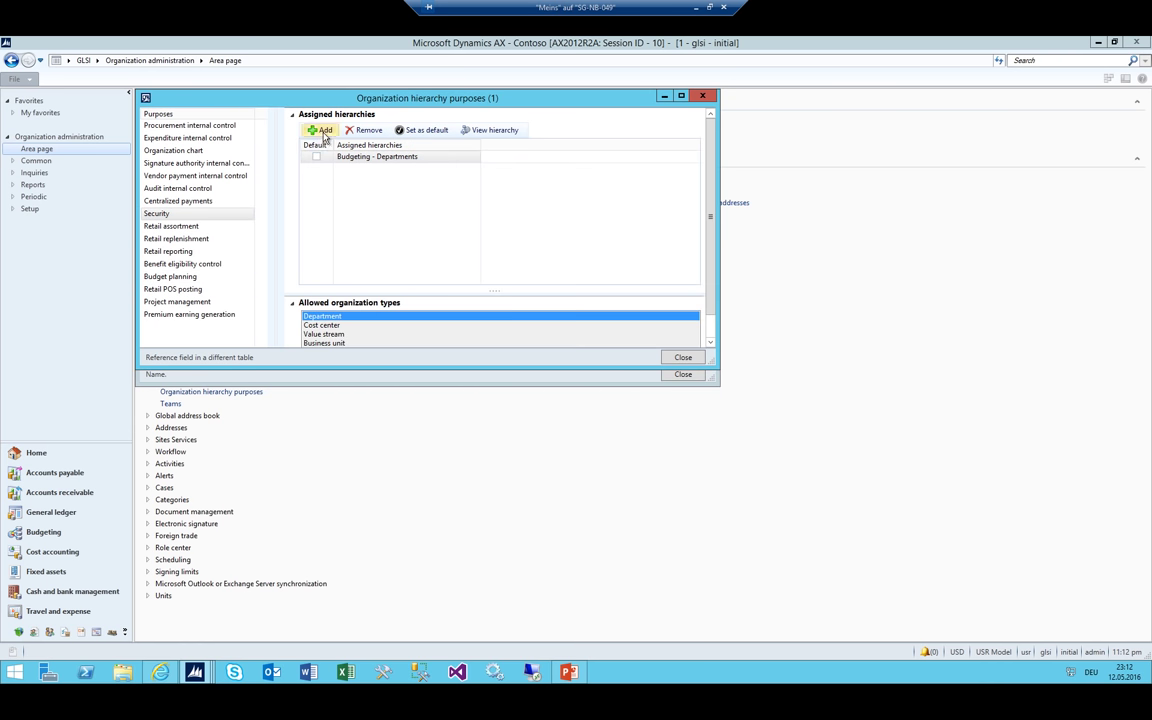
left_click(319, 130)
left_click(162, 166)
left_click(163, 274)
left_click(357, 170)
left_click(421, 130)
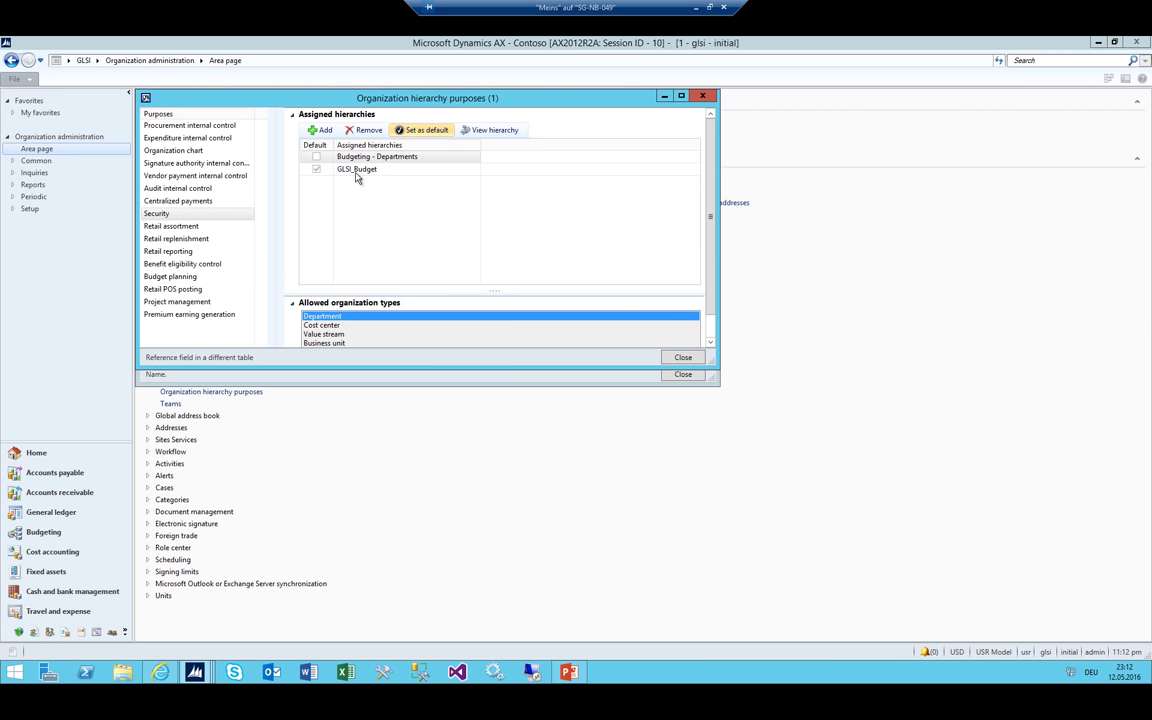
key("Escape")
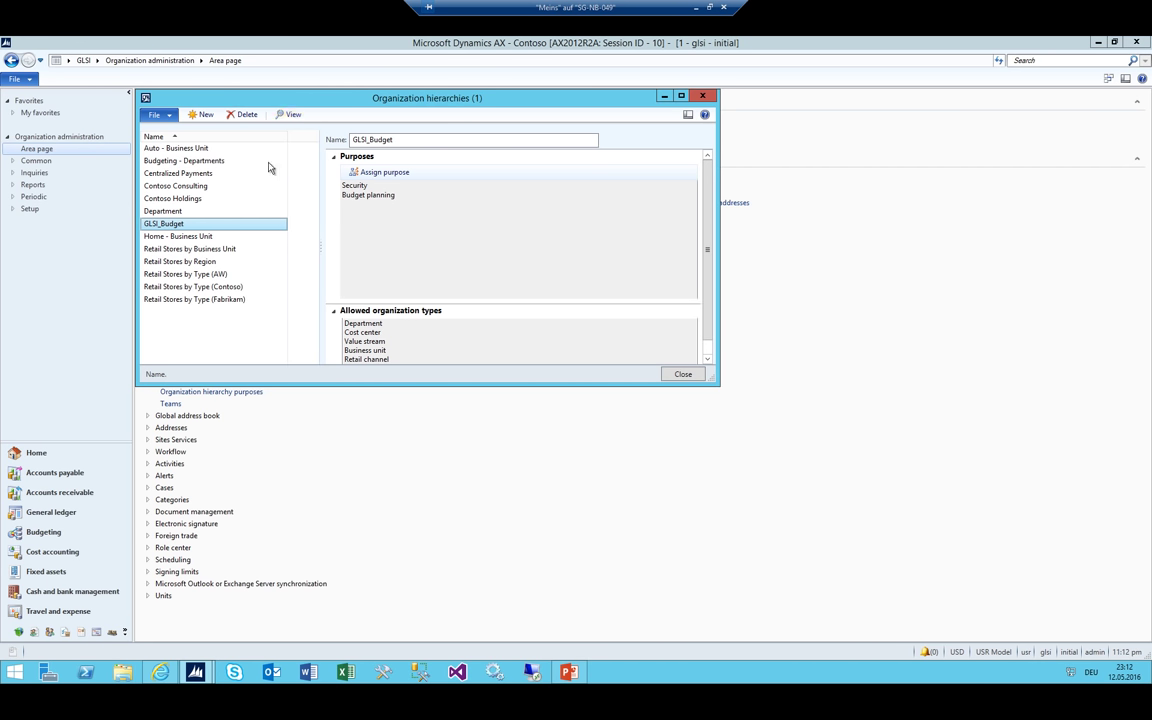
Edit GLSI_Budget and insert the Finance_GLSI department as its top node
left_click(292, 116)
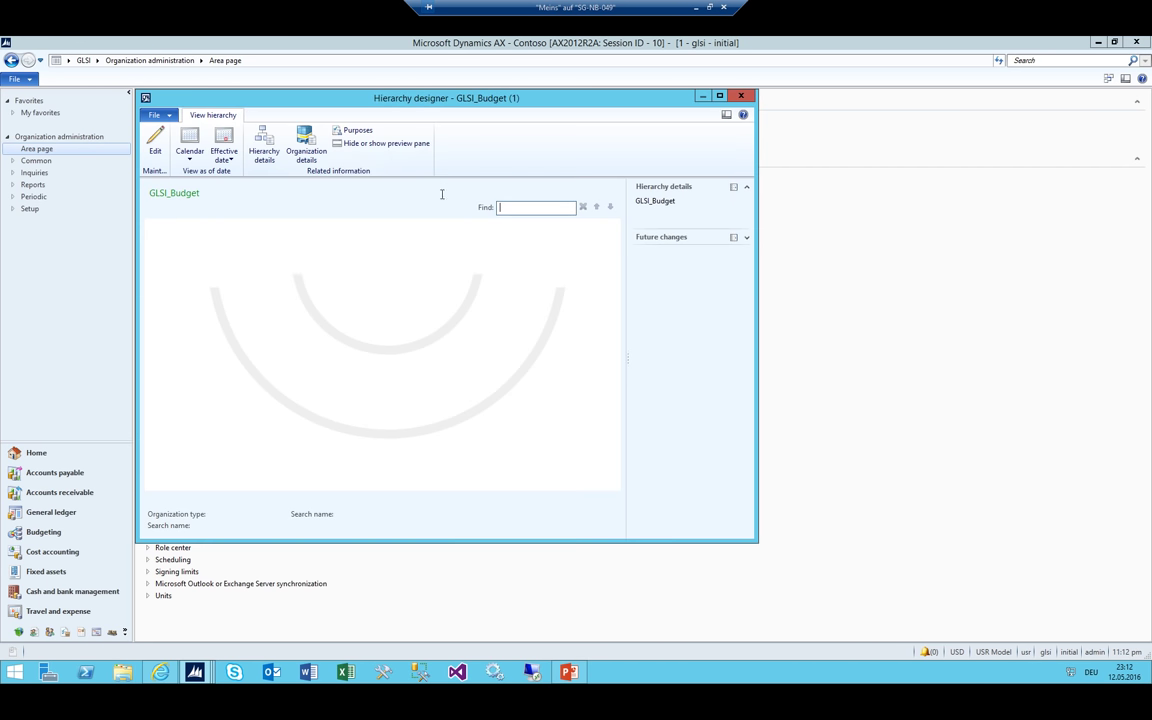
left_click(155, 142)
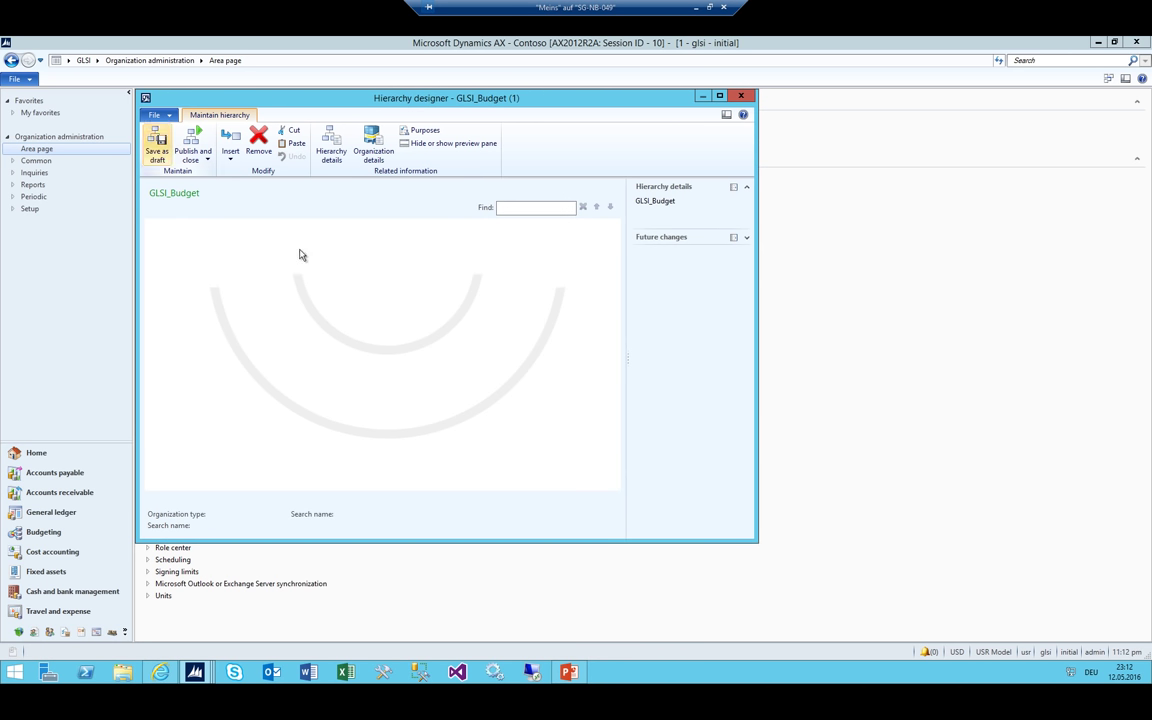
left_click(231, 152)
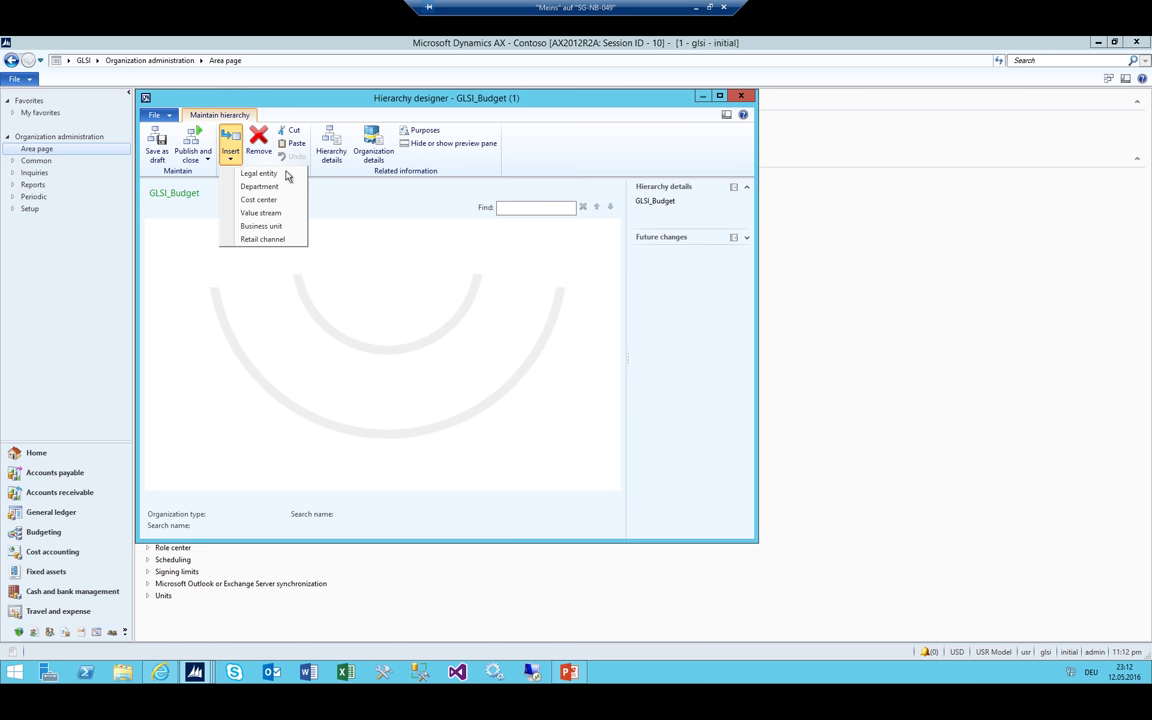
left_click(277, 188)
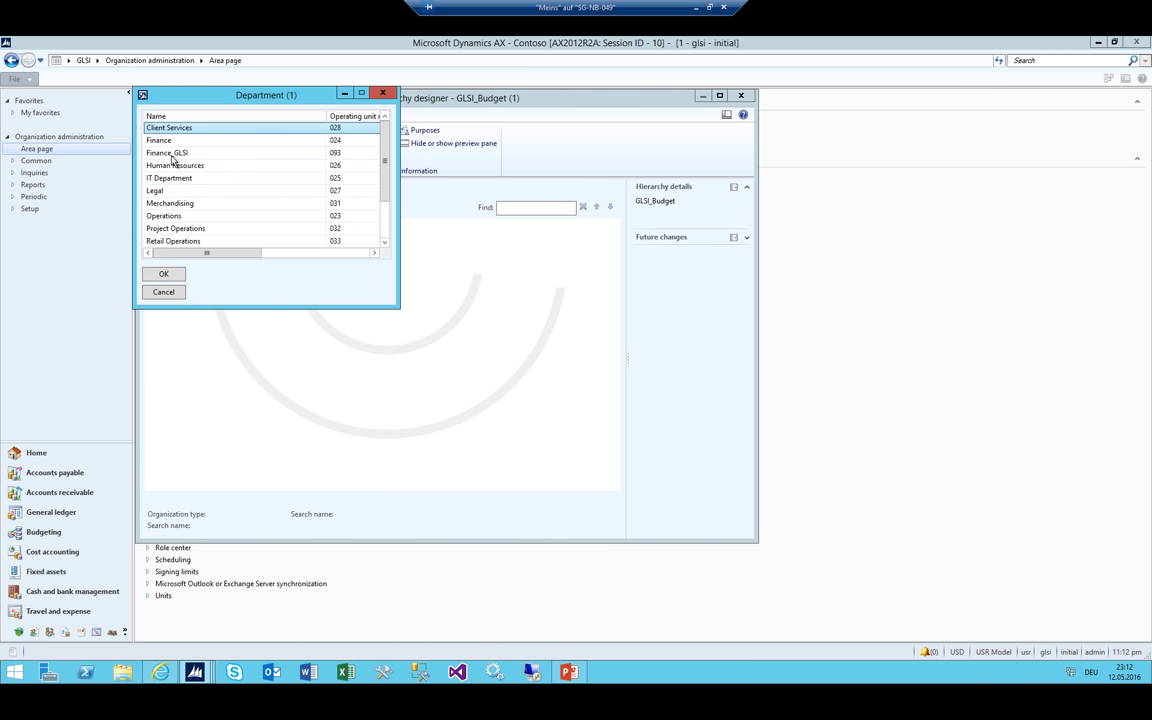
left_click(156, 151)
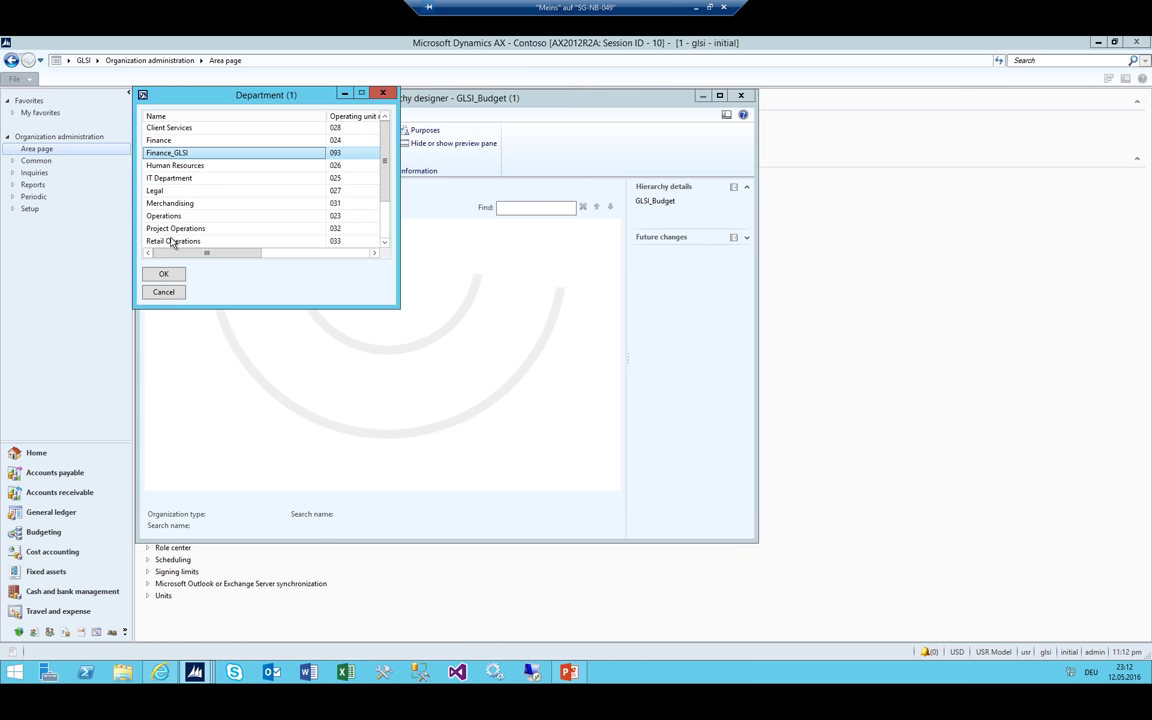
left_click(160, 273)
left_click(353, 268)
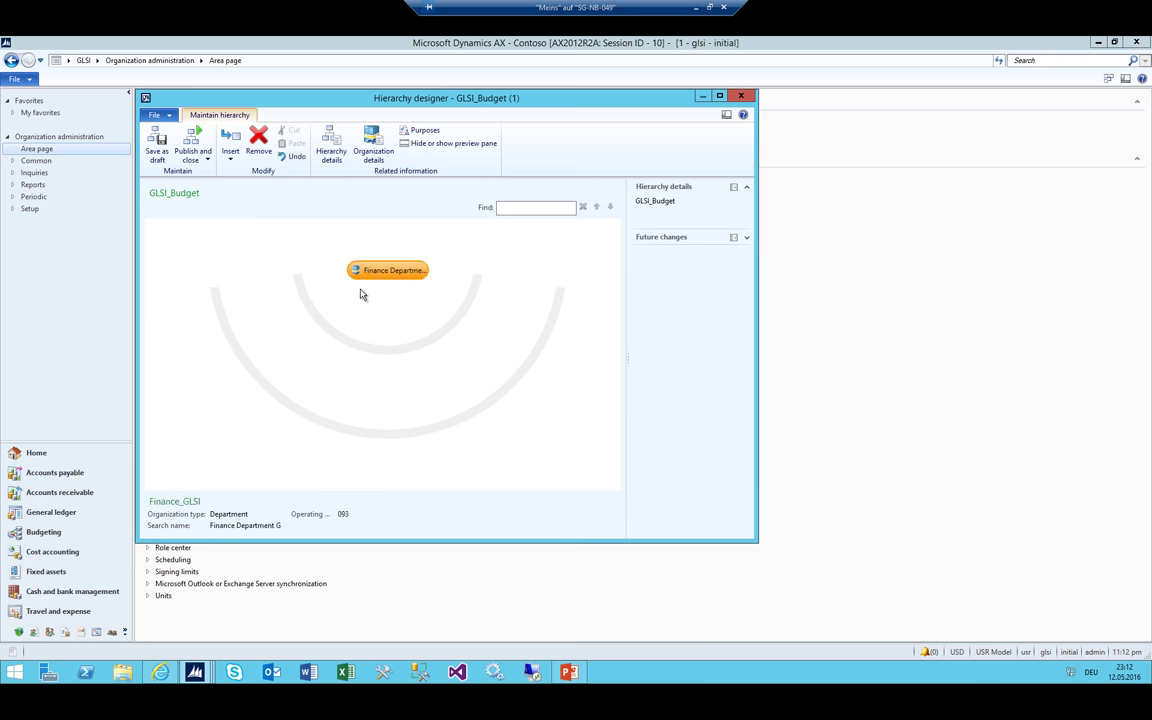
Insert cost centers GLSI_ADM, GLSI_Purchase and GLSI_IT under the Finance department
left_click(229, 163)
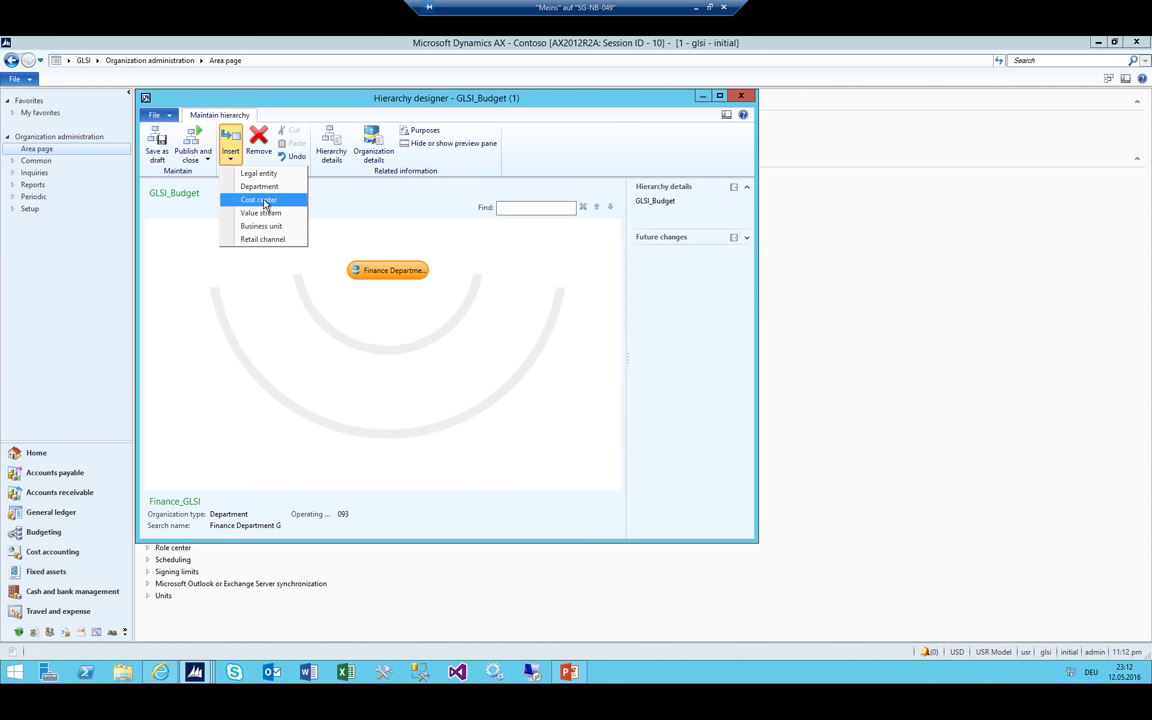
left_click(266, 201)
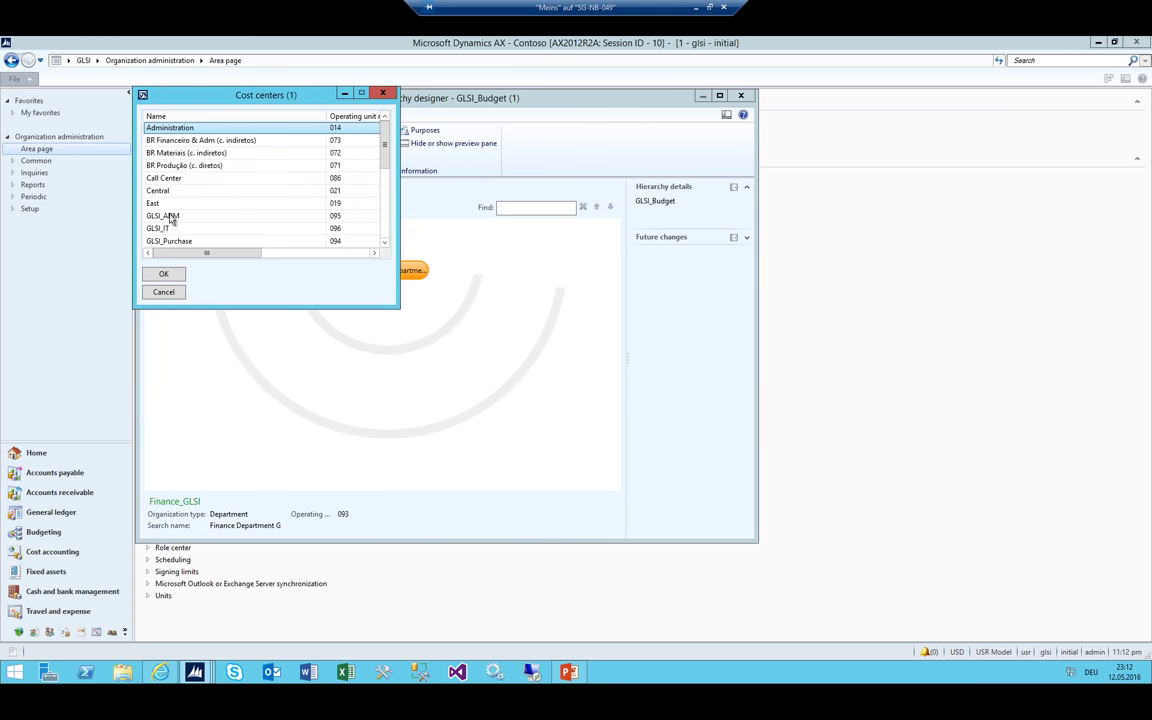
left_click(160, 215)
left_click(166, 275)
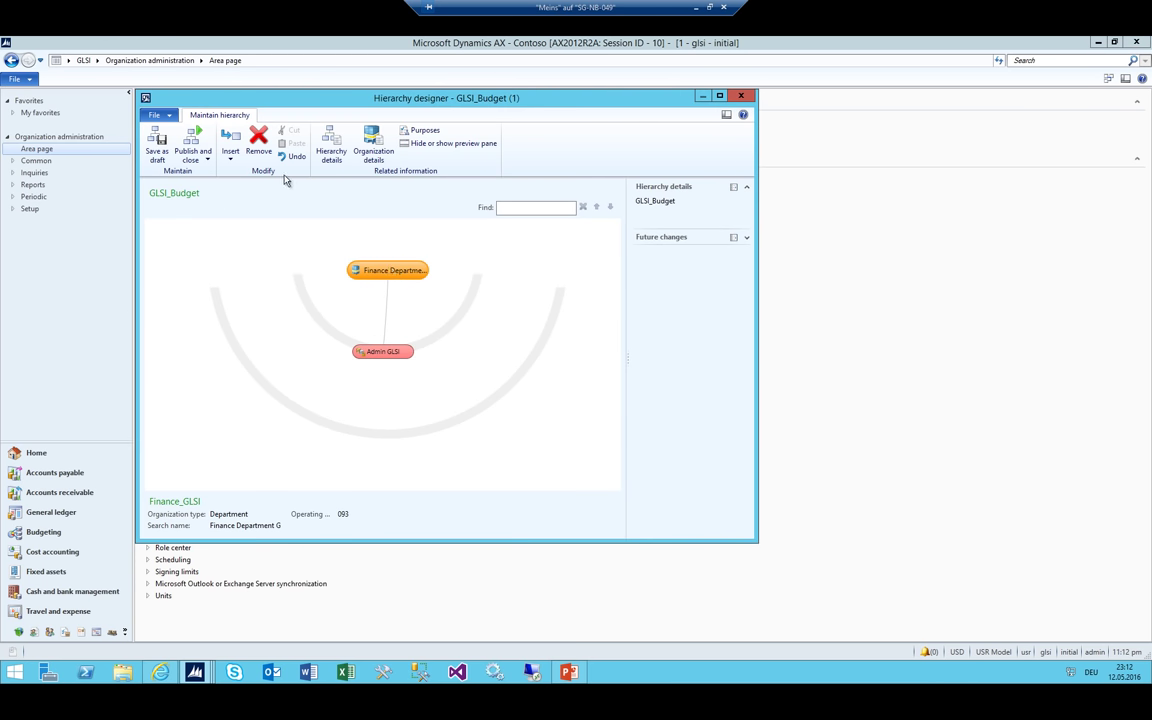
left_click(228, 160)
left_click(266, 201)
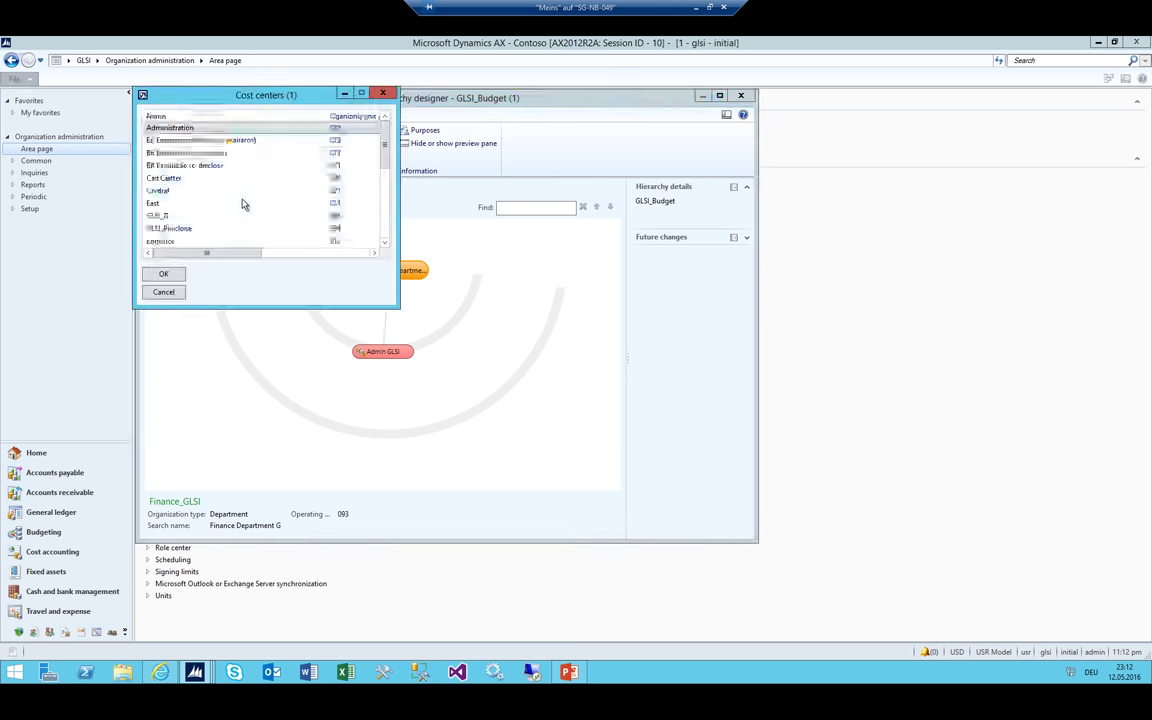
left_click(168, 228)
left_click(168, 274)
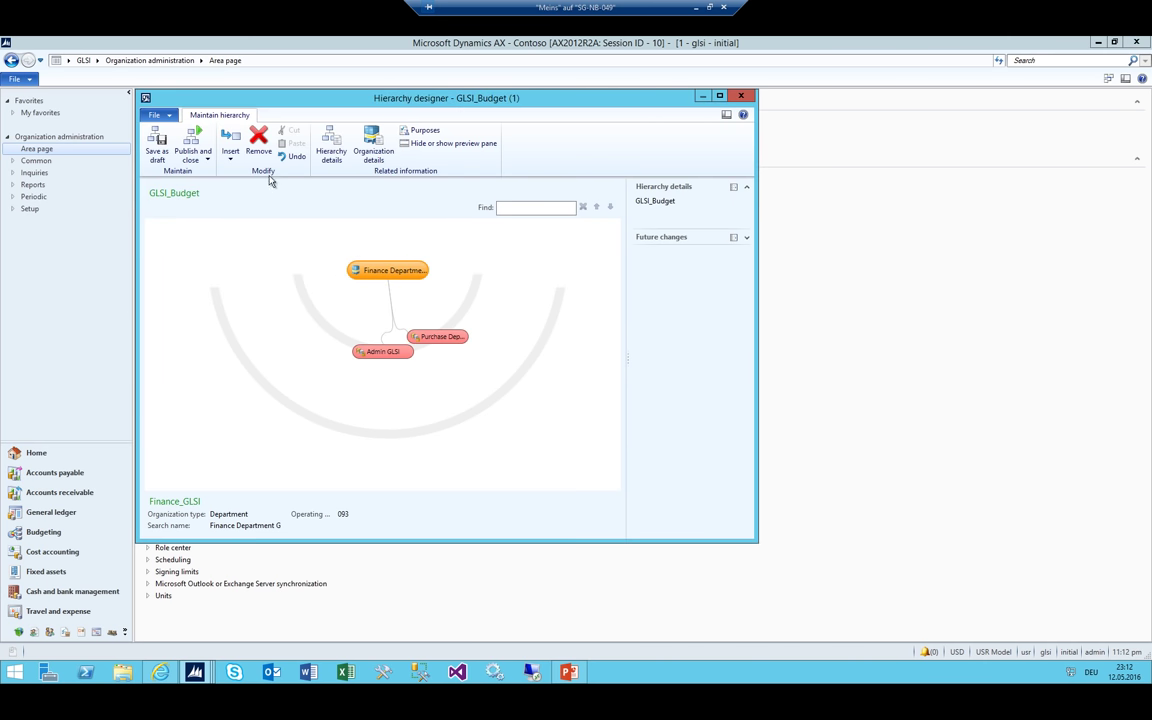
left_click(230, 150)
left_click(258, 199)
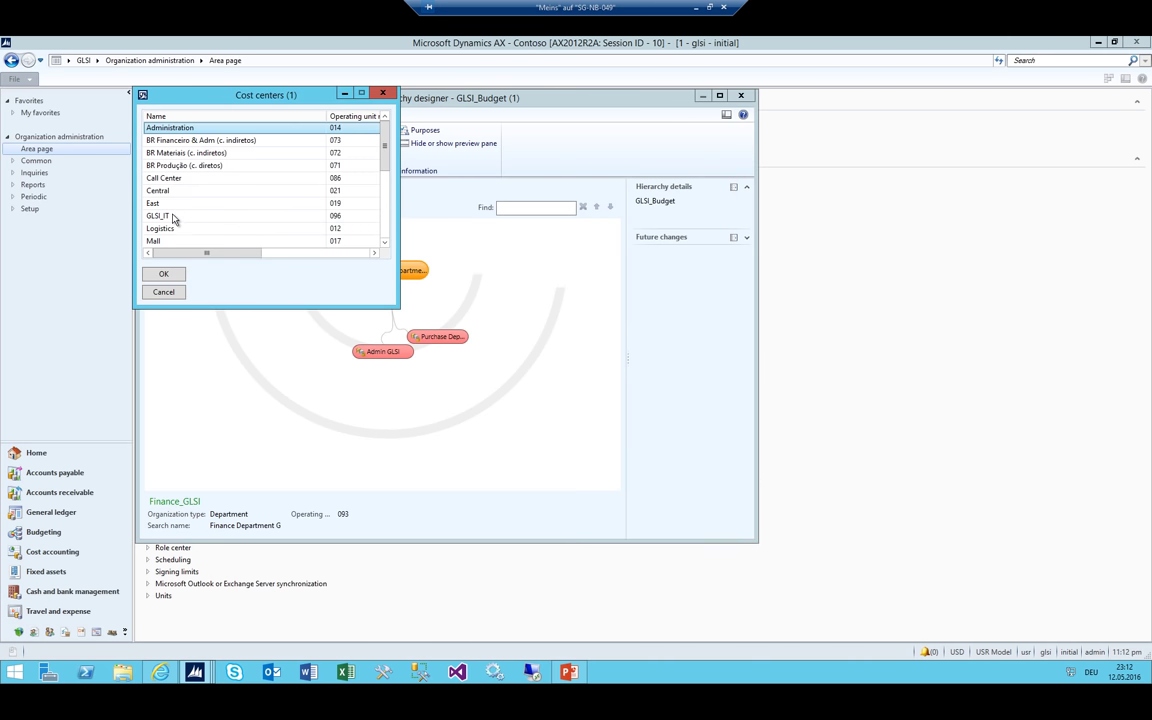
left_click(174, 218)
left_click(163, 274)
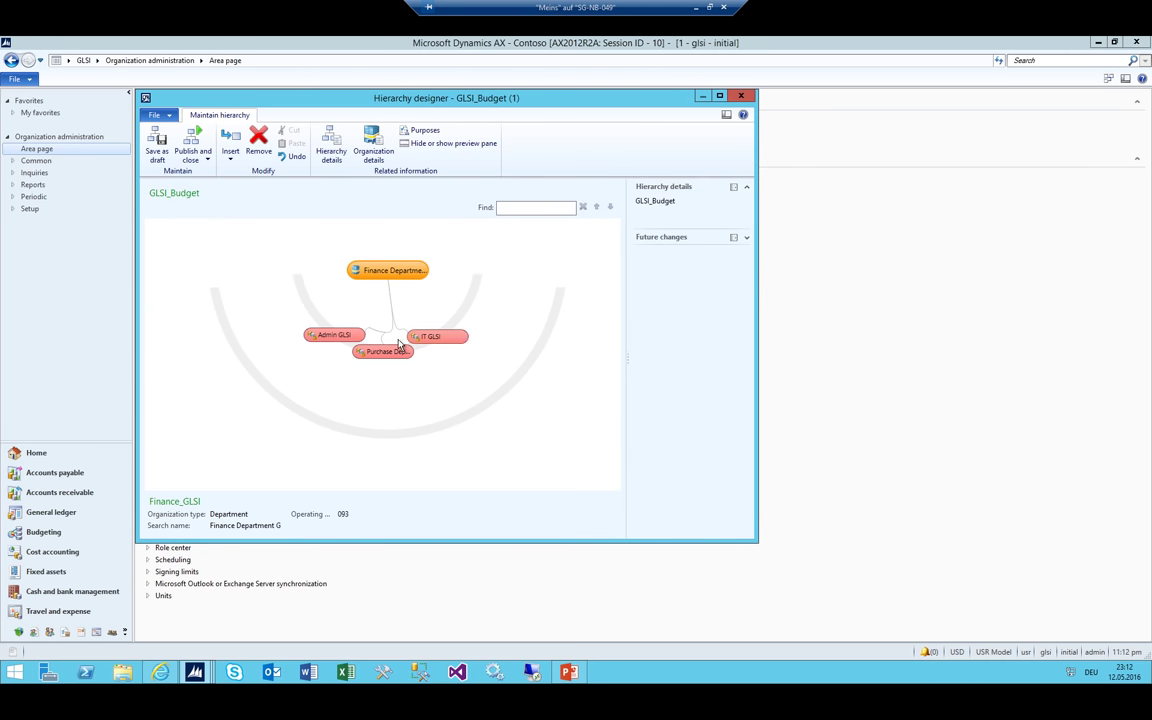
Insert the Call Center and Mall cost centers into the hierarchy
left_click(328, 340)
left_click(388, 270)
left_click(383, 351)
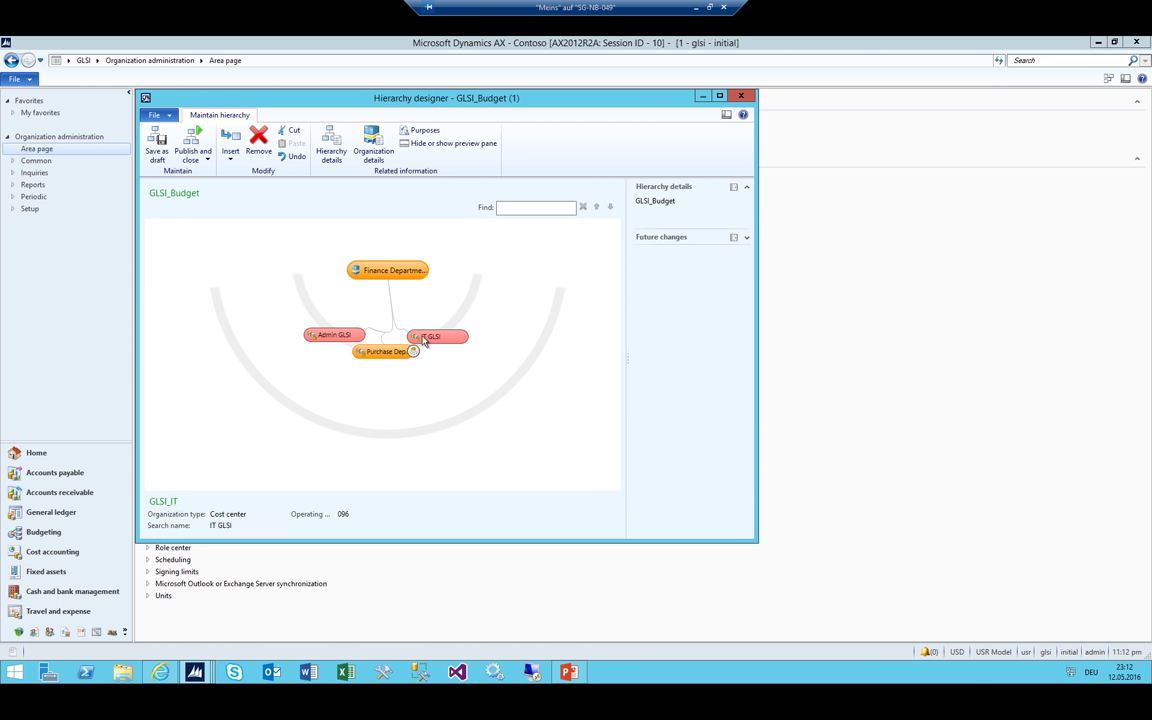
left_click(432, 336)
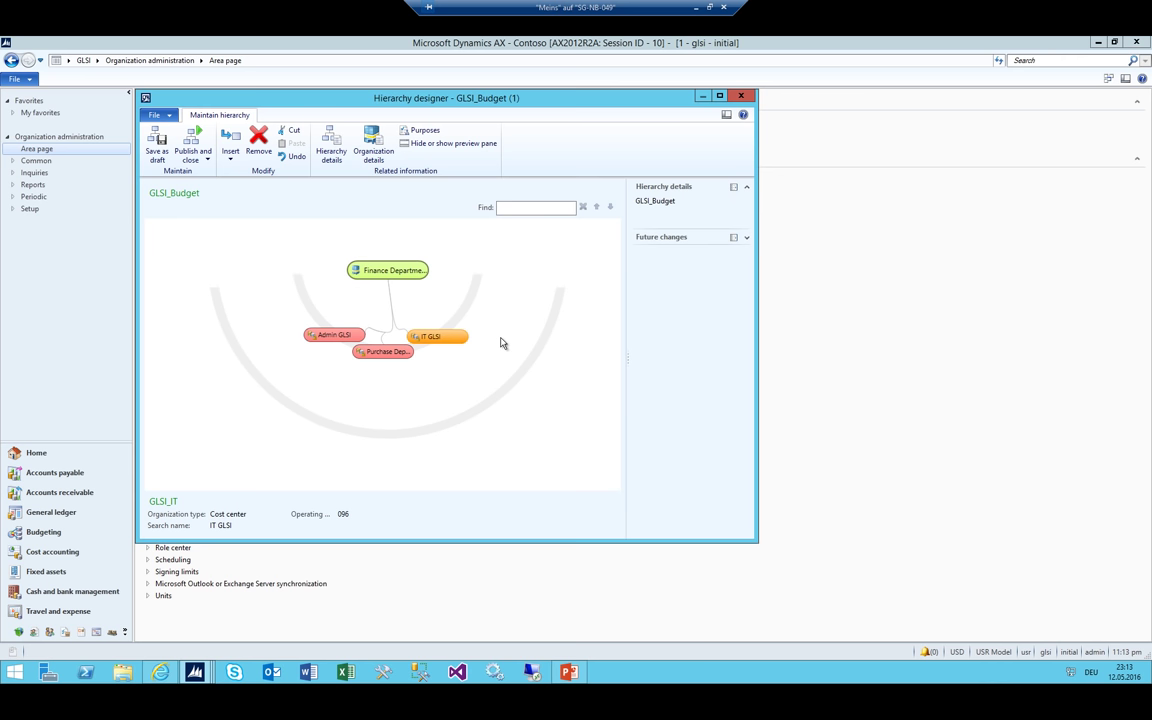
left_click(230, 146)
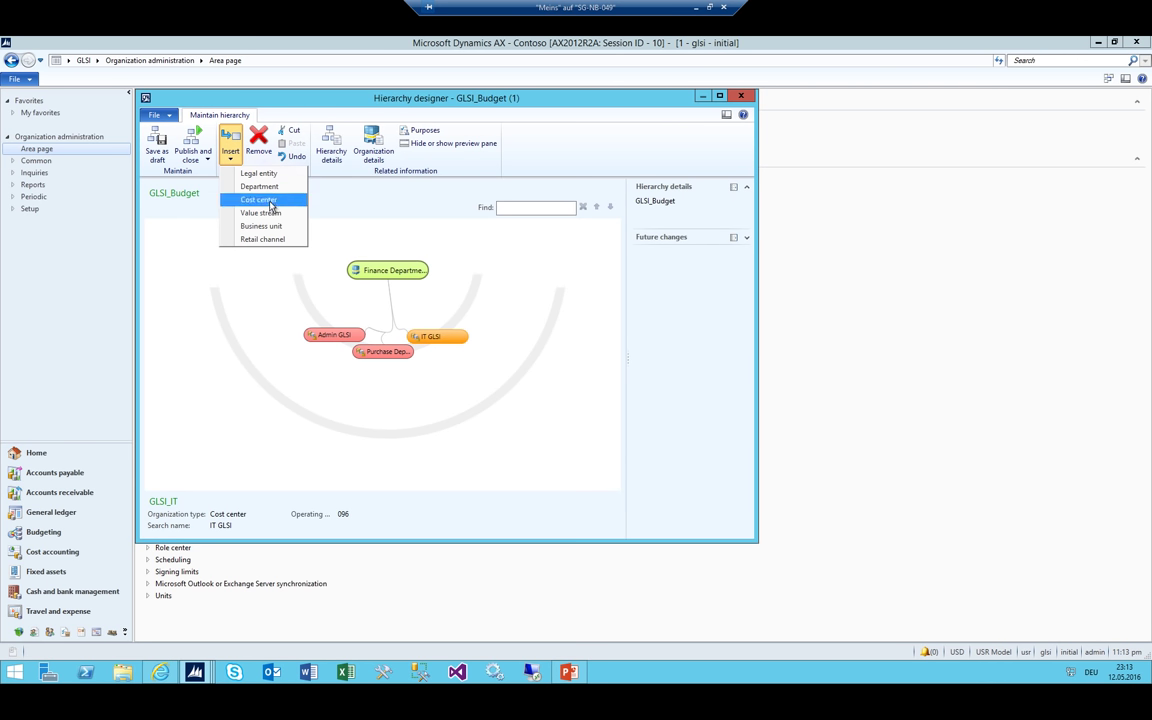
left_click(270, 206)
left_click(170, 180)
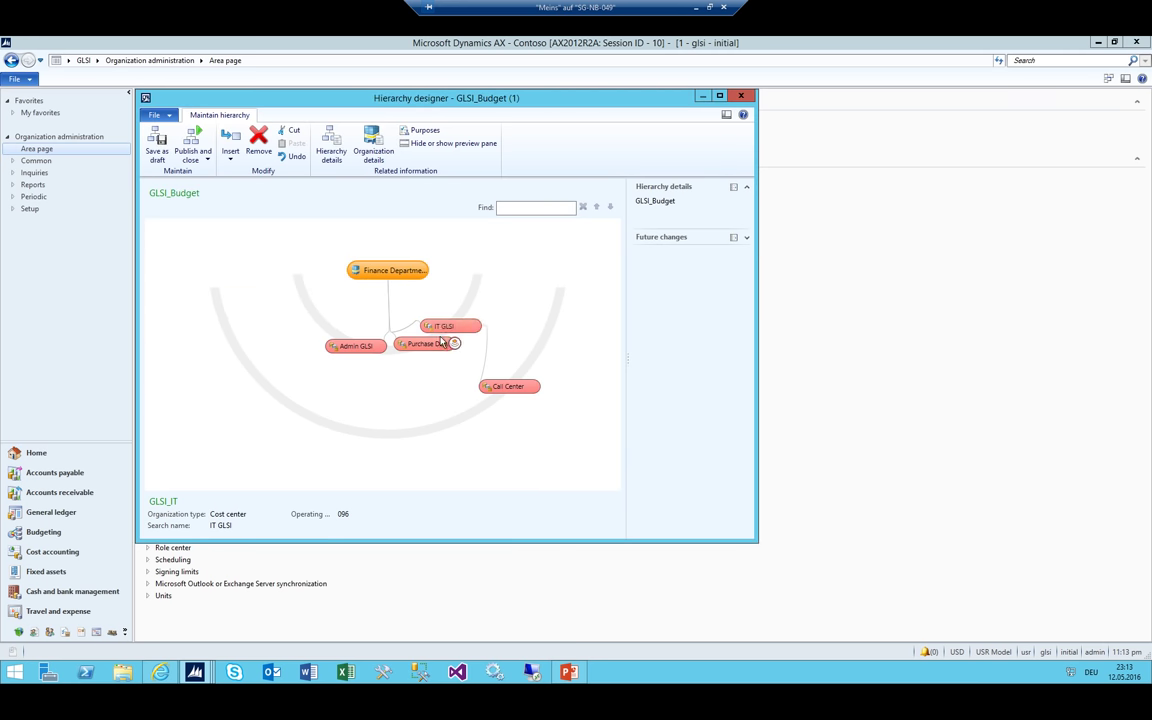
left_click(230, 148)
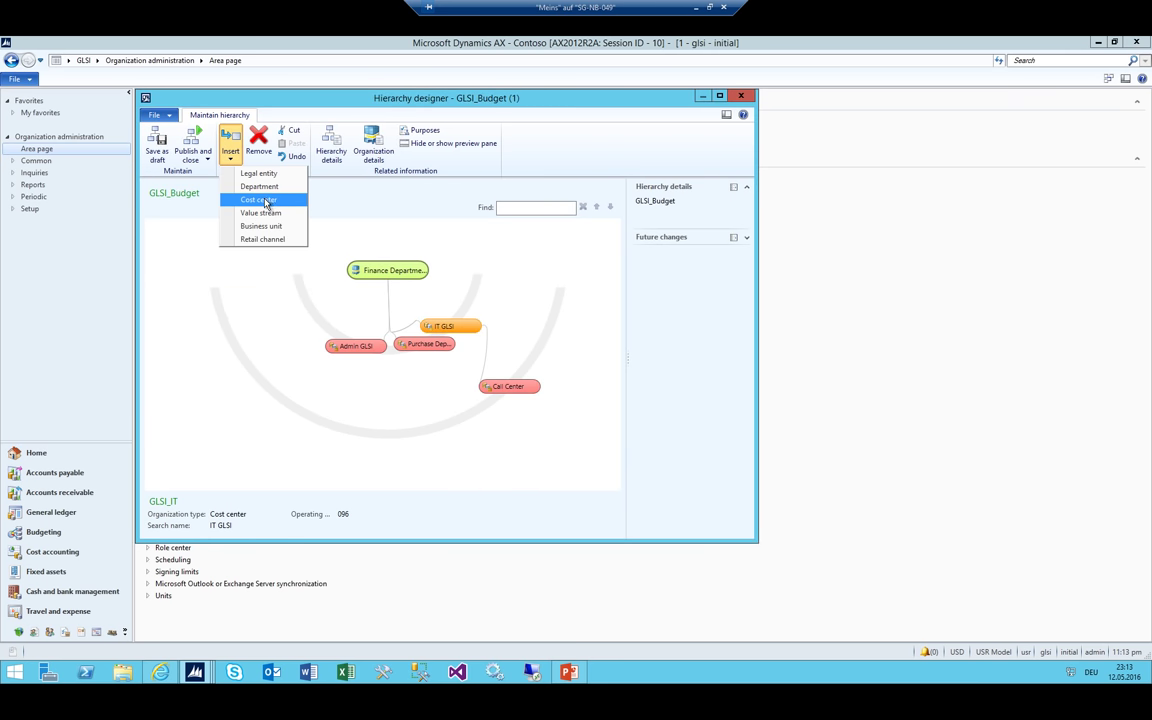
left_click(262, 199)
double_click(160, 216)
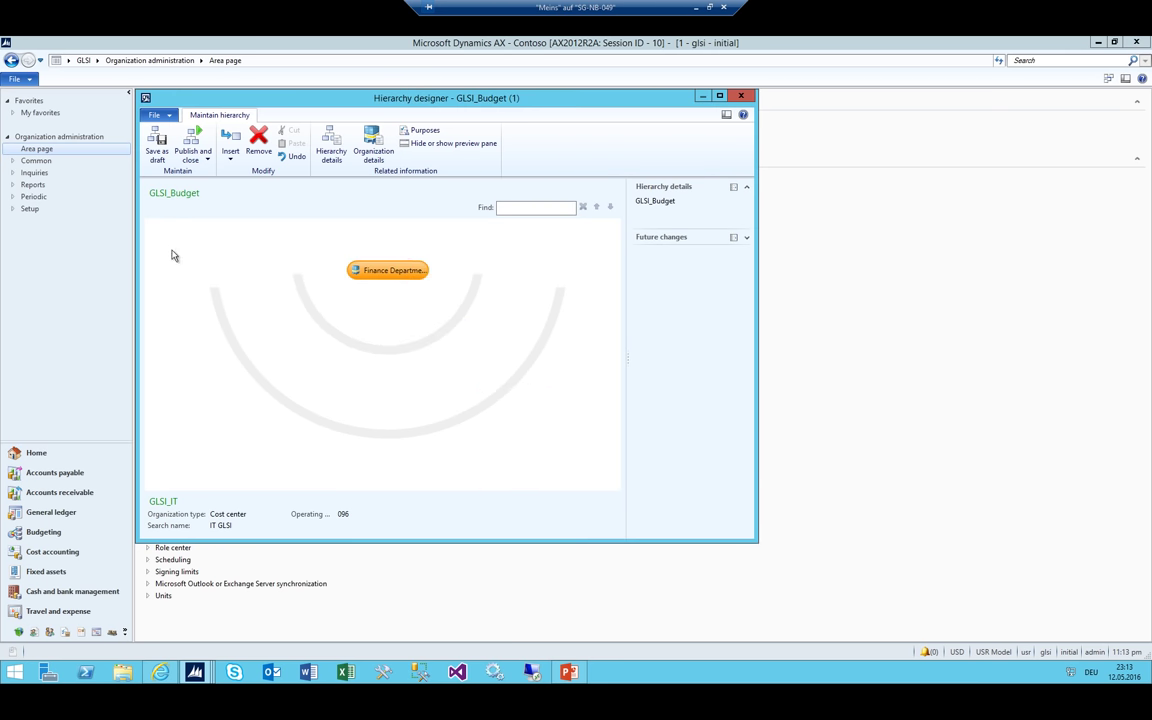
Remove the Mall and Call Center nodes from the hierarchy
left_click(494, 389)
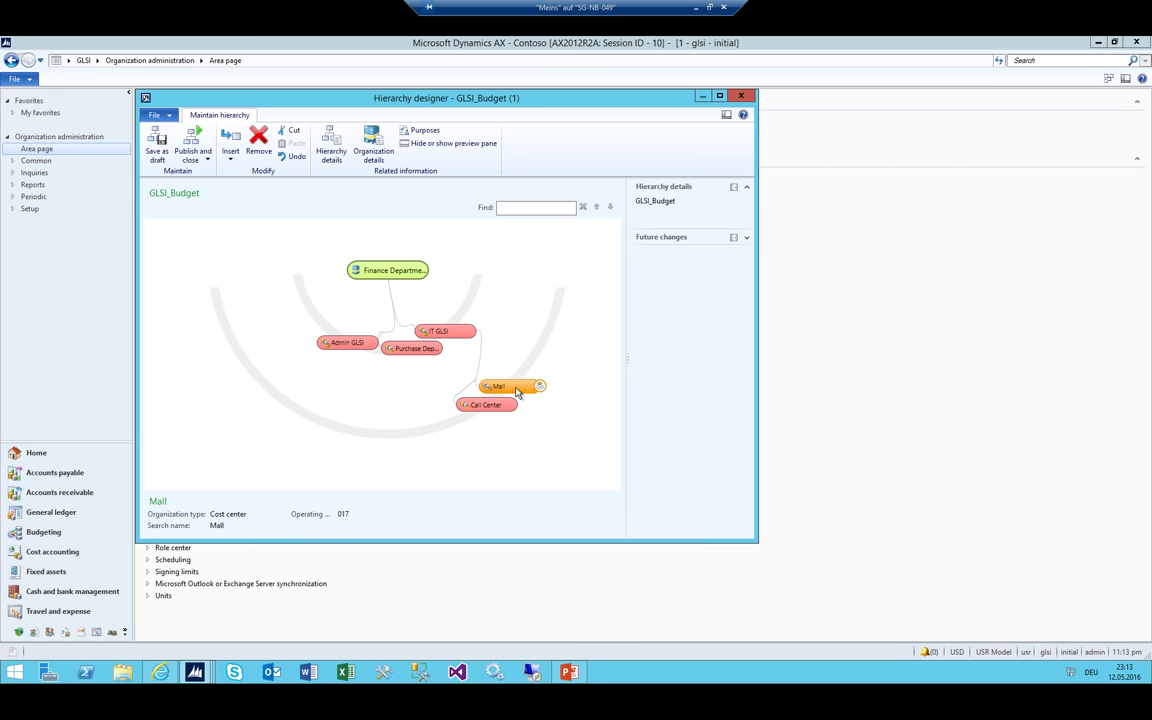
left_click(255, 143)
left_click(620, 396)
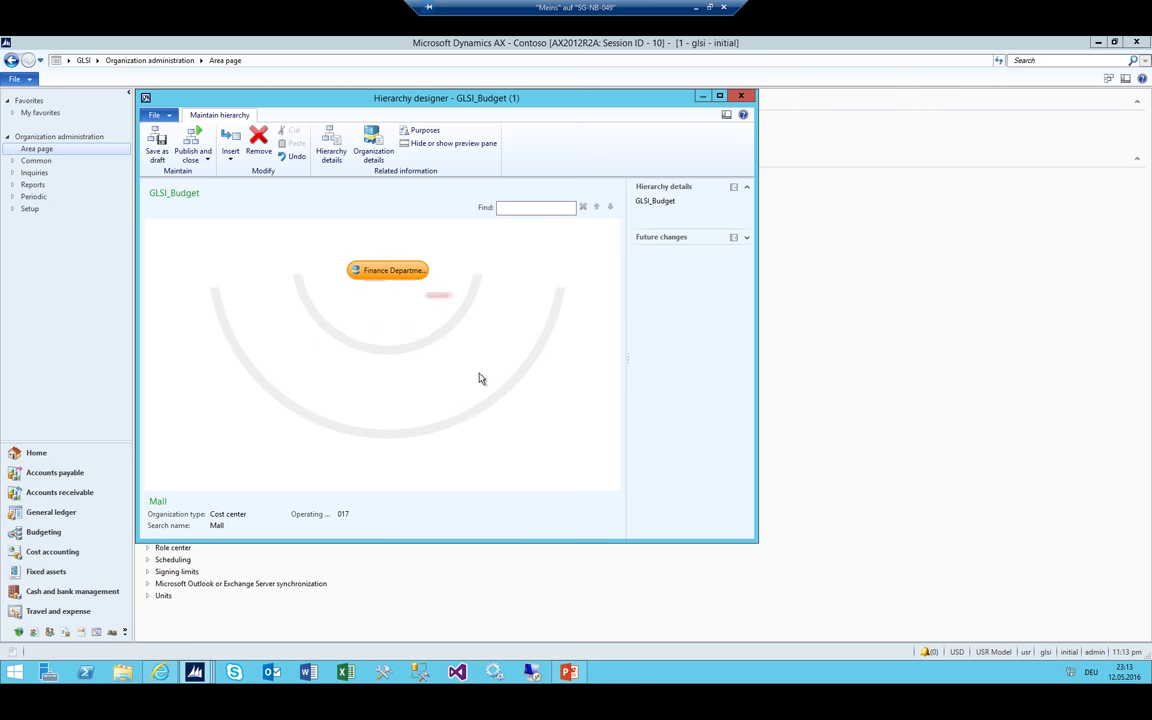
left_click(536, 385)
left_click(259, 145)
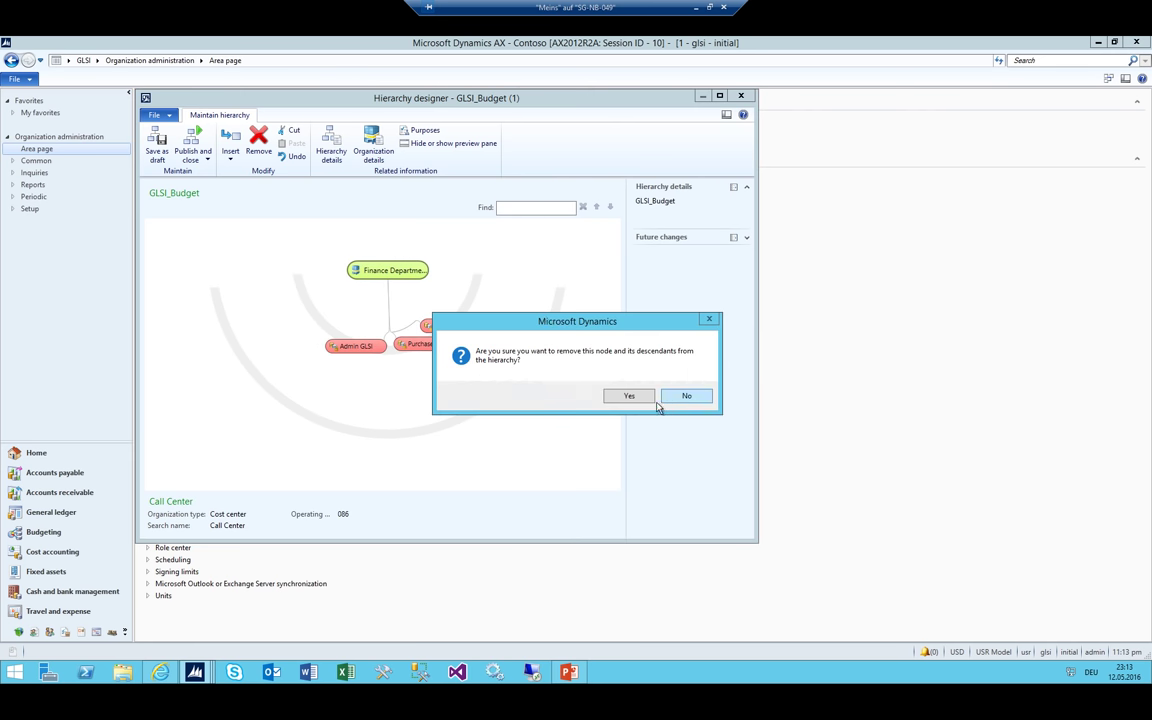
left_click(622, 396)
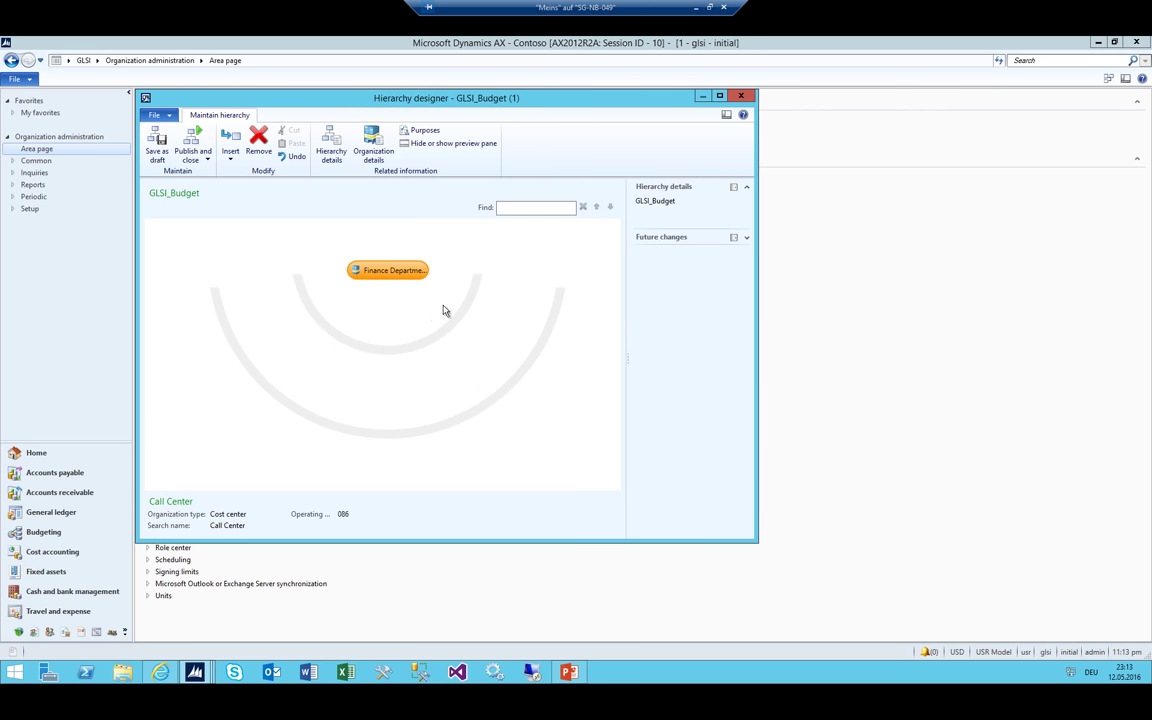
Publish the GLSI_Budget hierarchy changes effective 5/1/2016
left_click(193, 160)
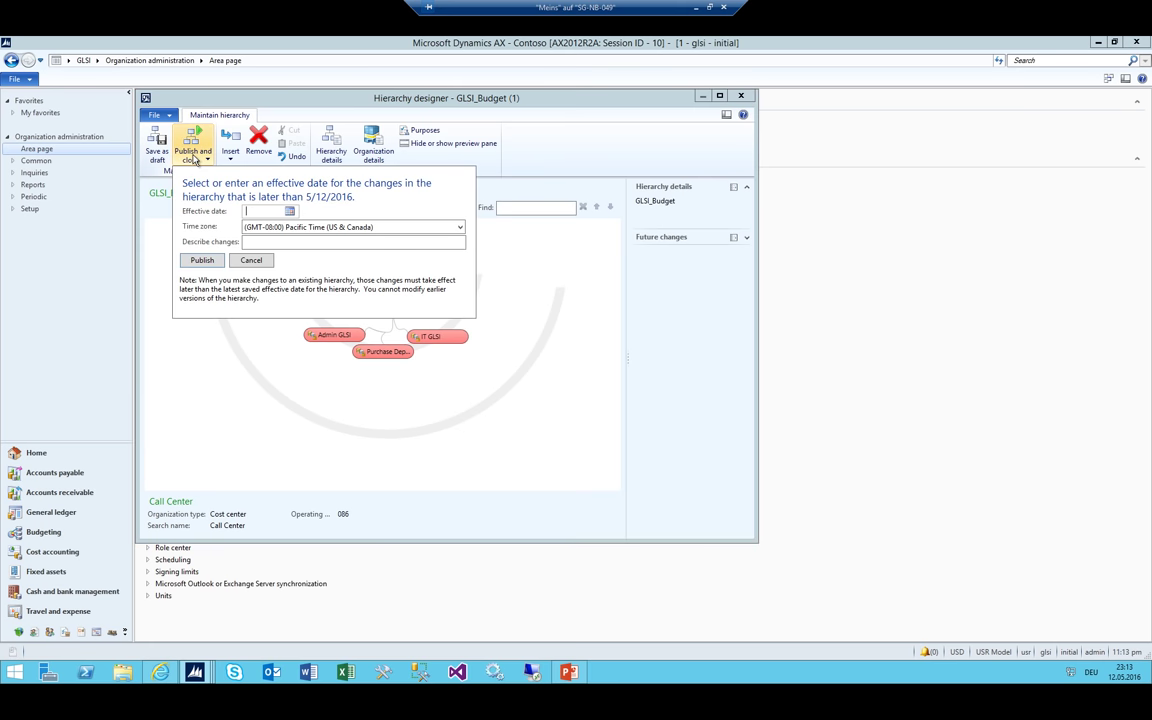
type("01")
key("Tab")
left_click(200, 260)
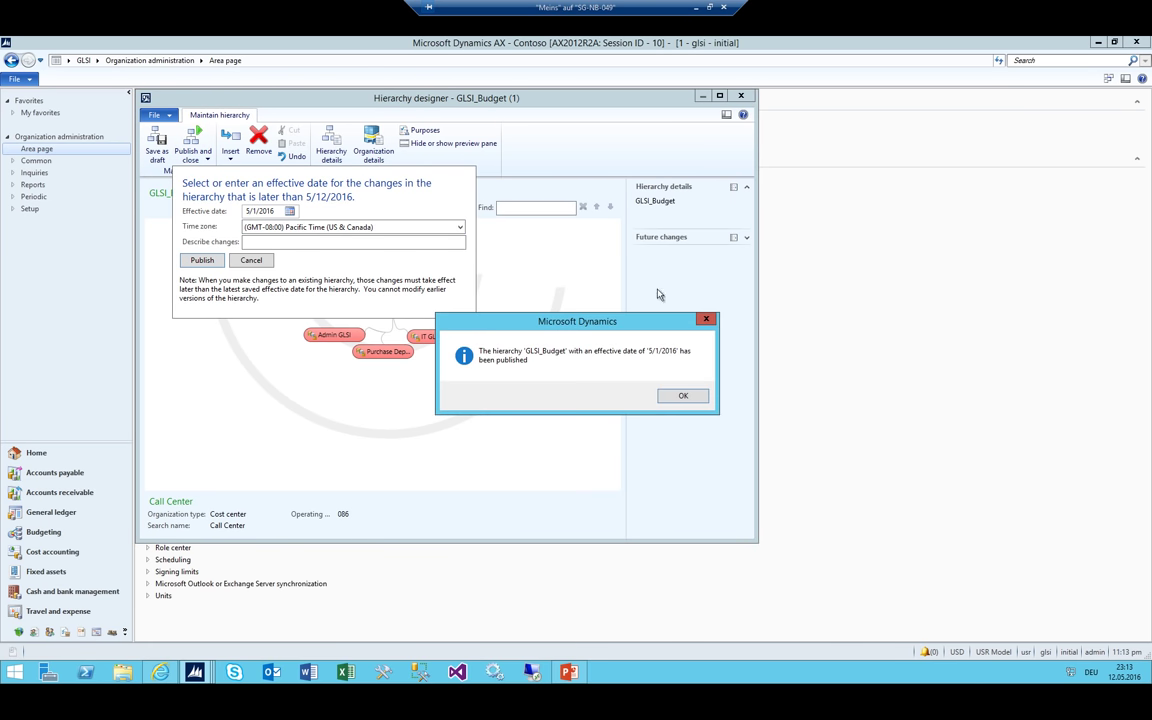
key("Return")
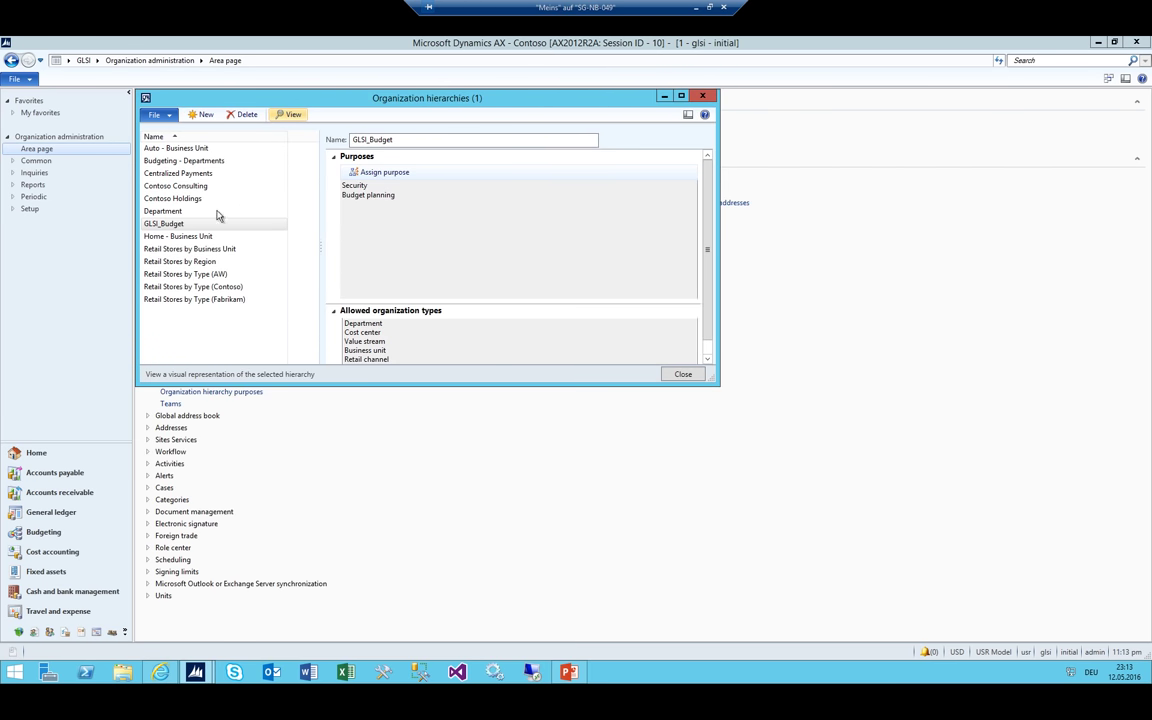
Review the published GLSI_Budget structure, then close the designer and hierarchies list
left_click(224, 223)
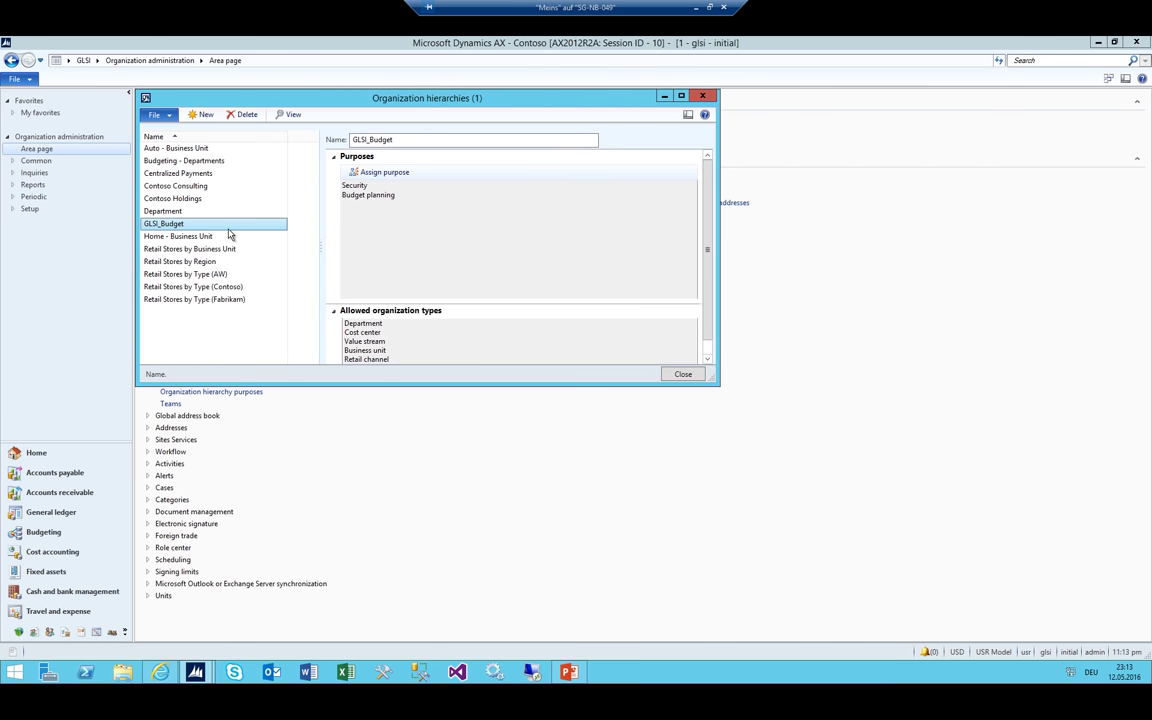
left_click(289, 114)
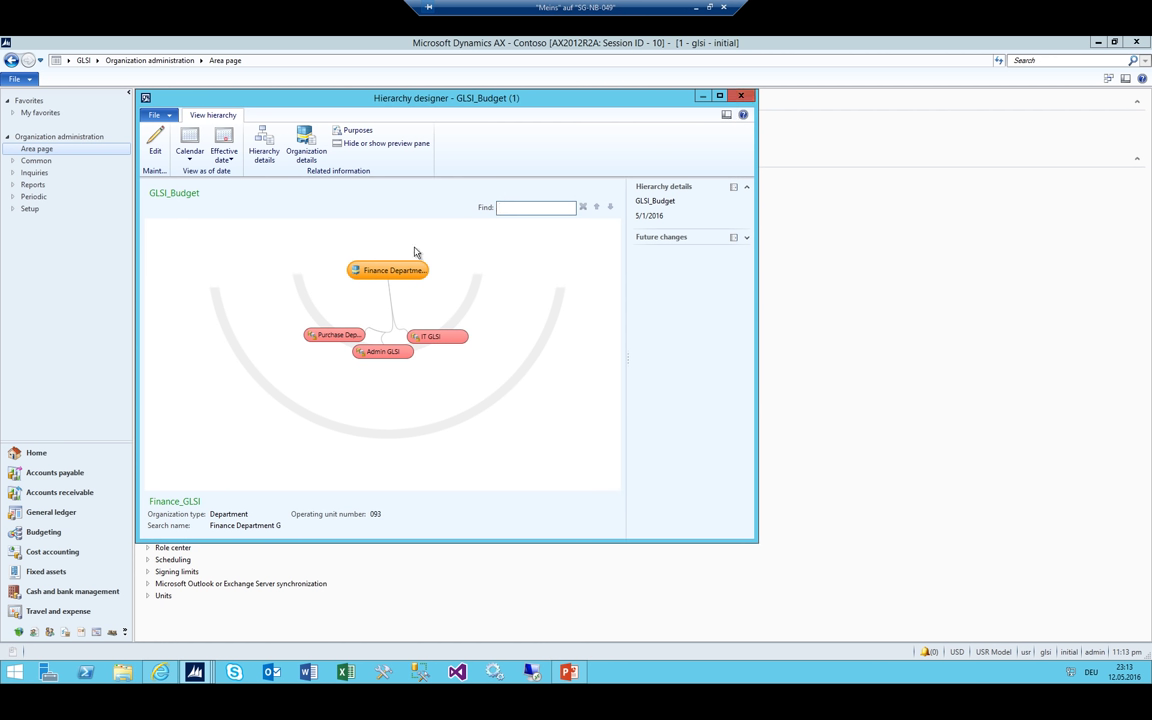
left_click(741, 96)
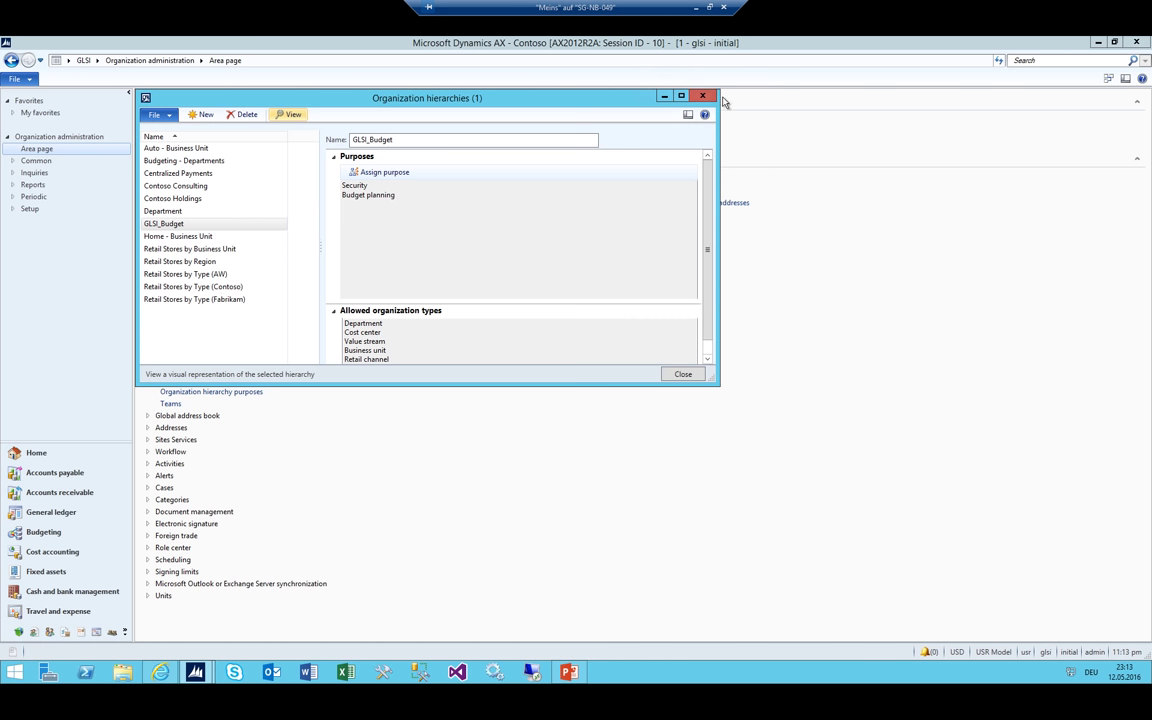
key("Escape")
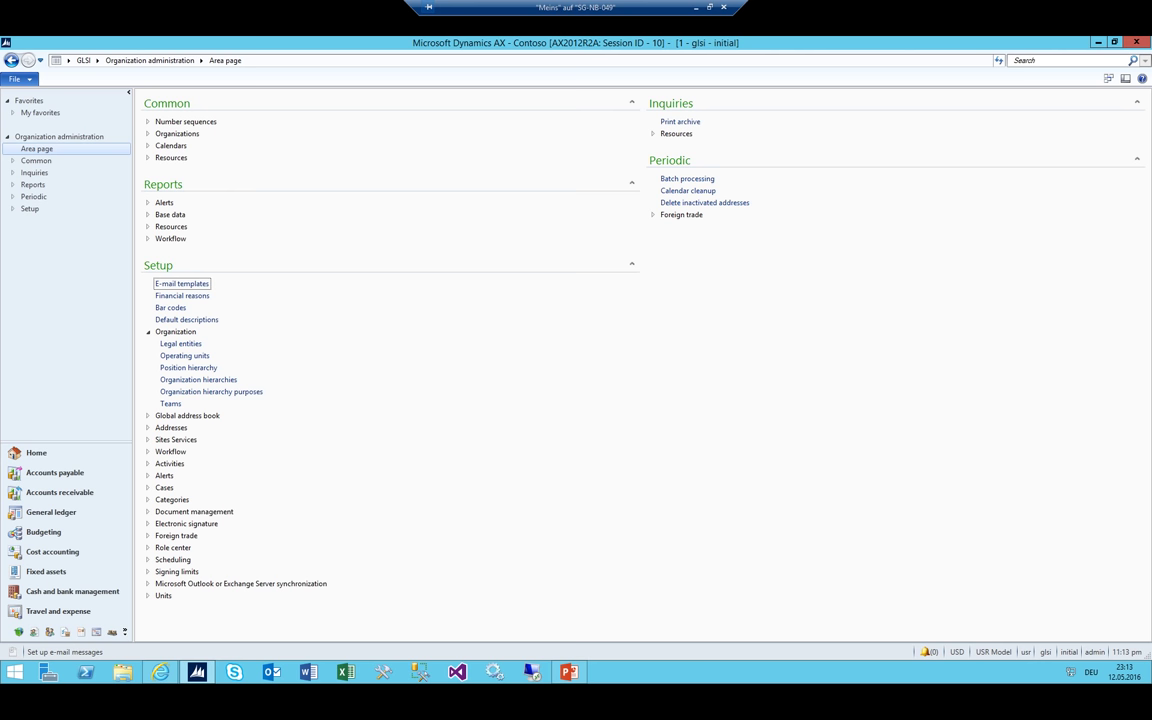
In General ledger account structures, create a new structure named GLSI_BS
left_click(97, 60)
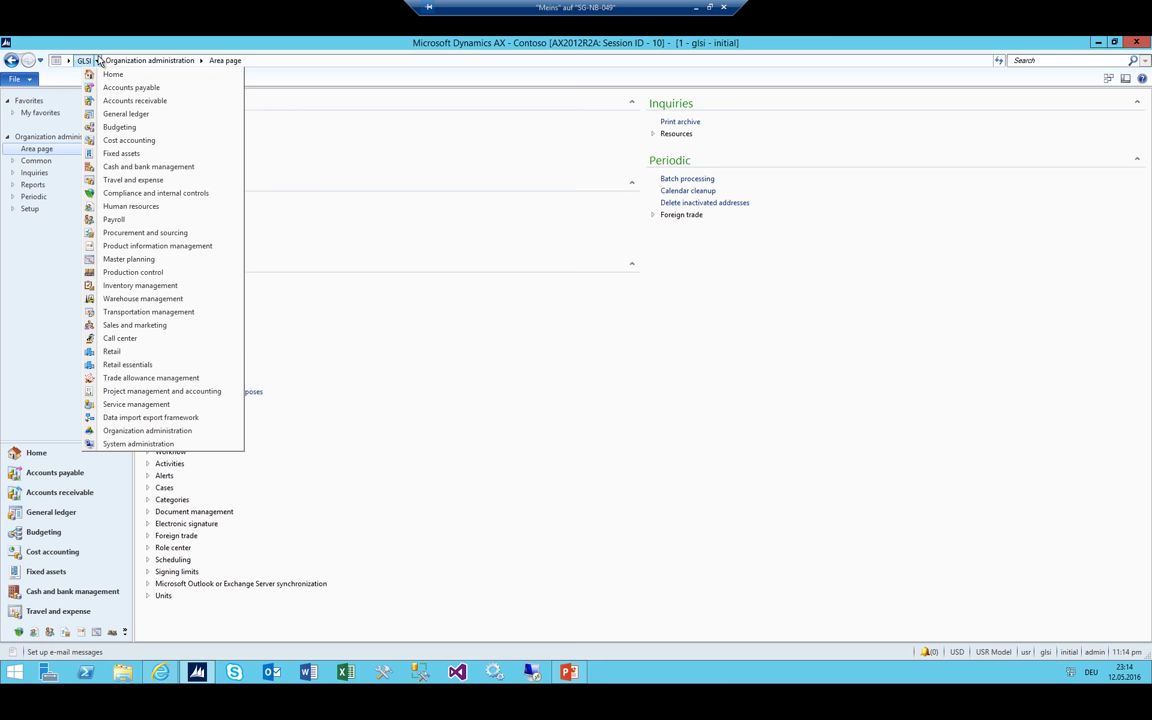
left_click(126, 113)
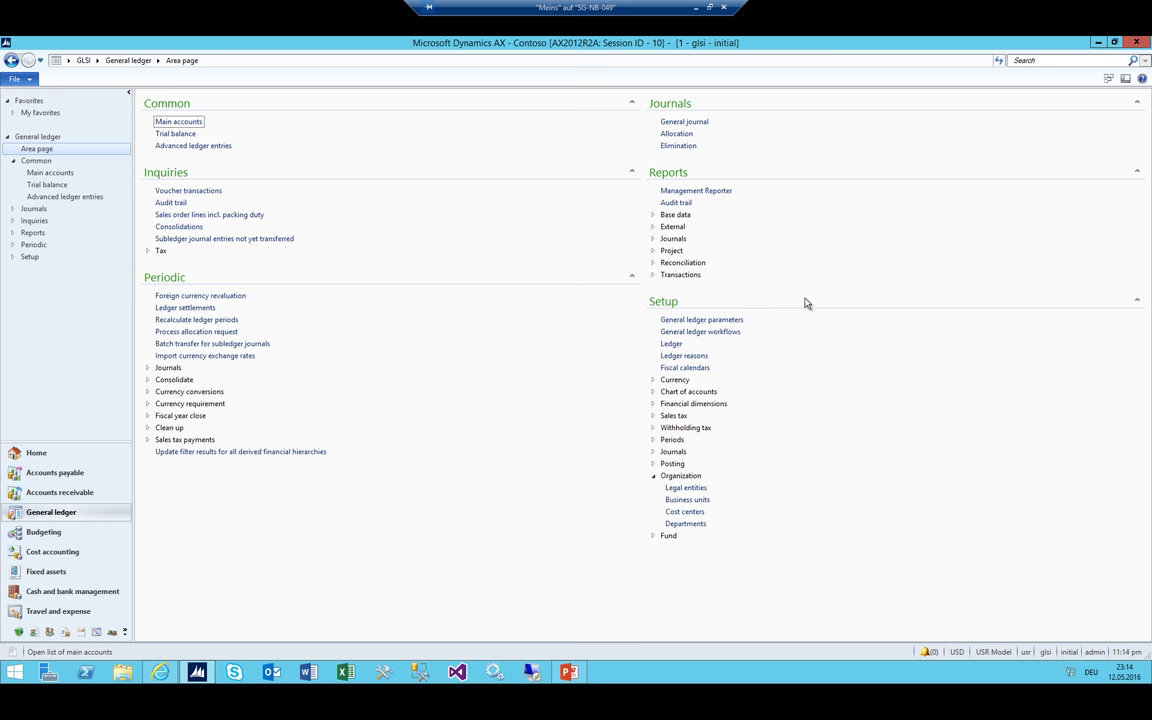
left_click(654, 393)
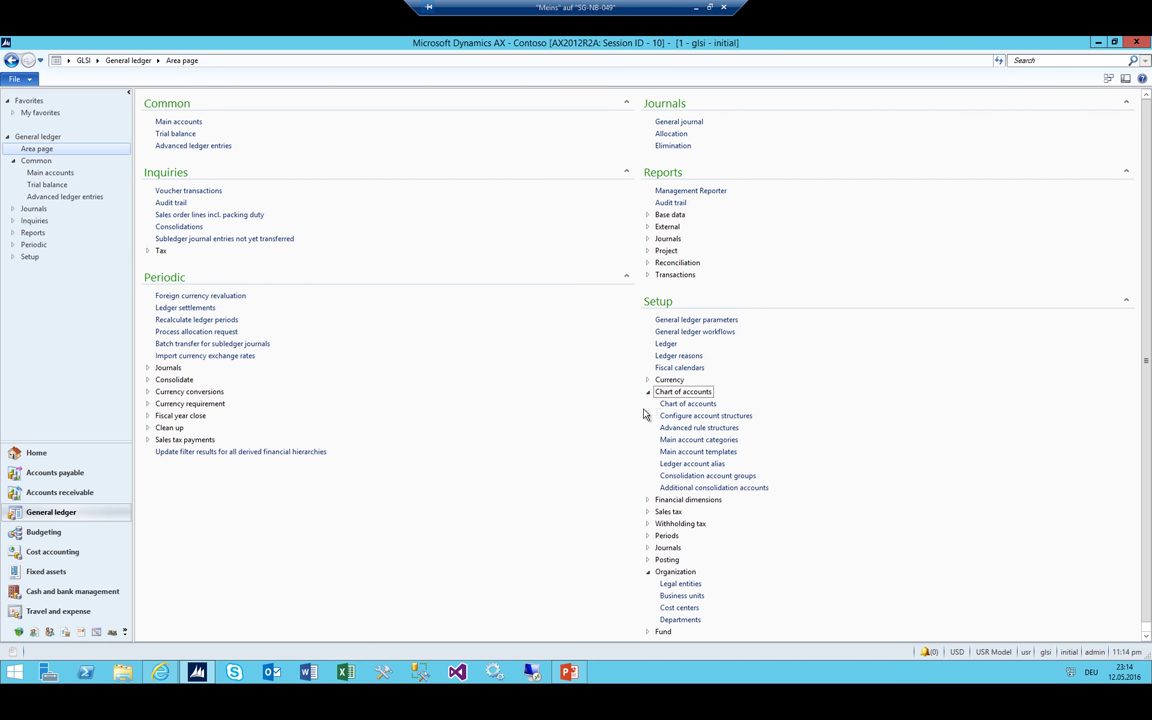
left_click(710, 417)
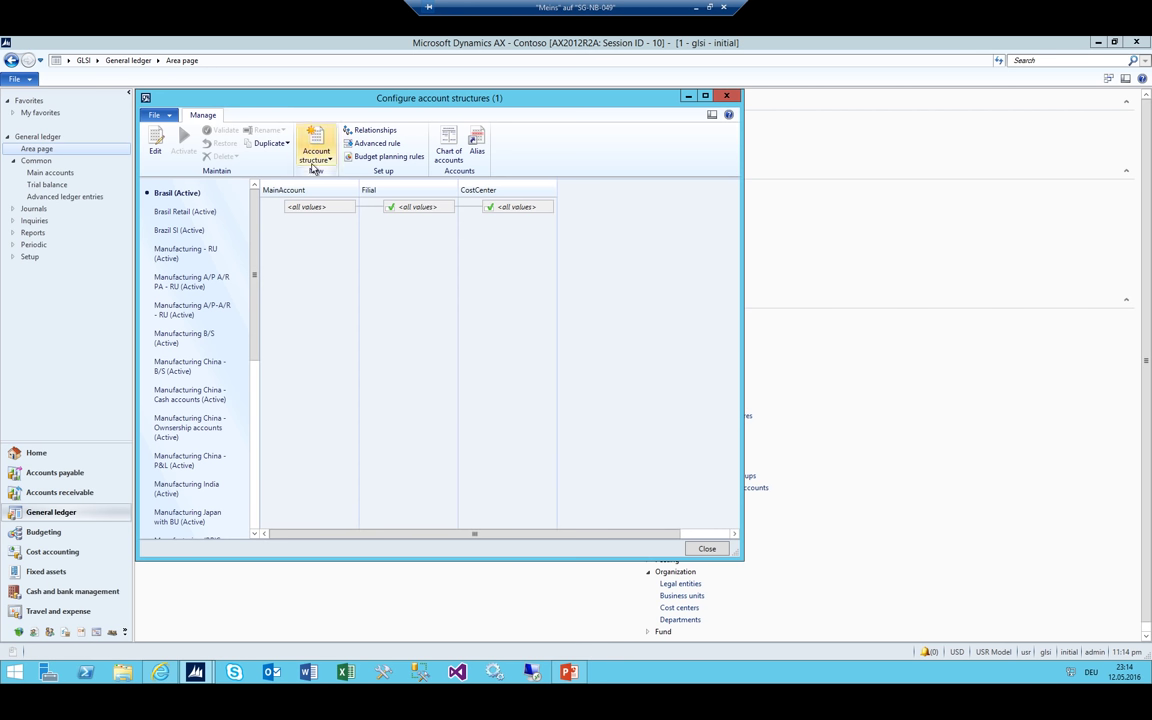
left_click(314, 168)
type("GLSI")
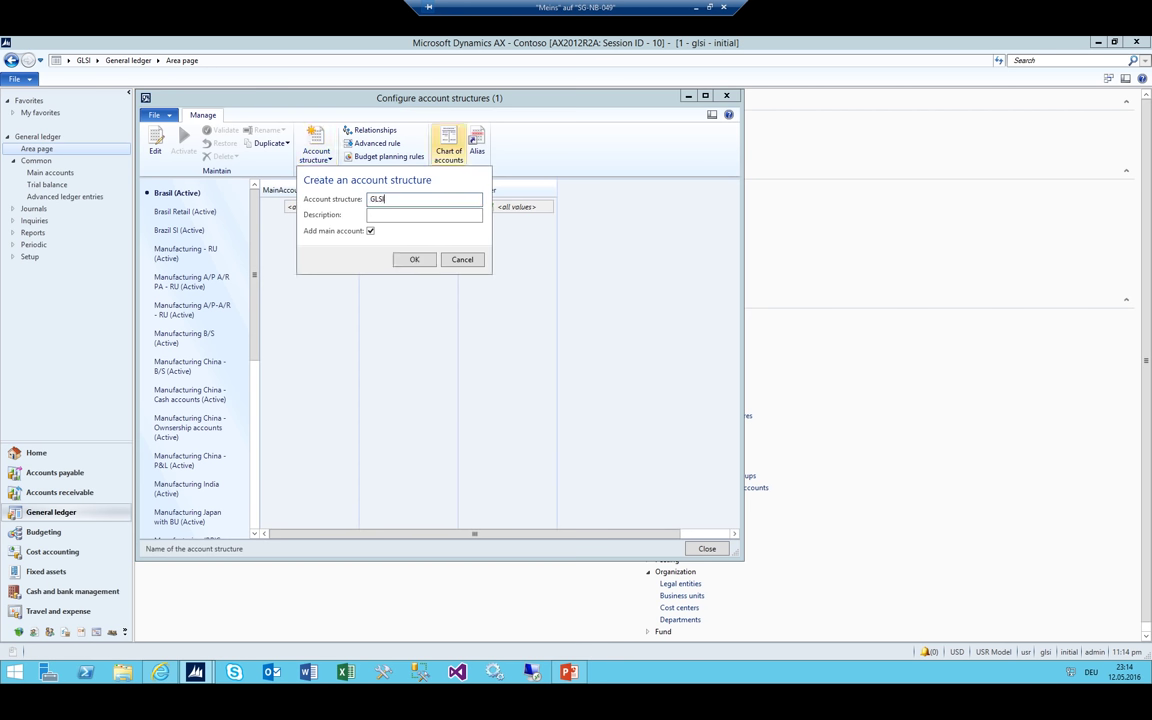
type("_BS")
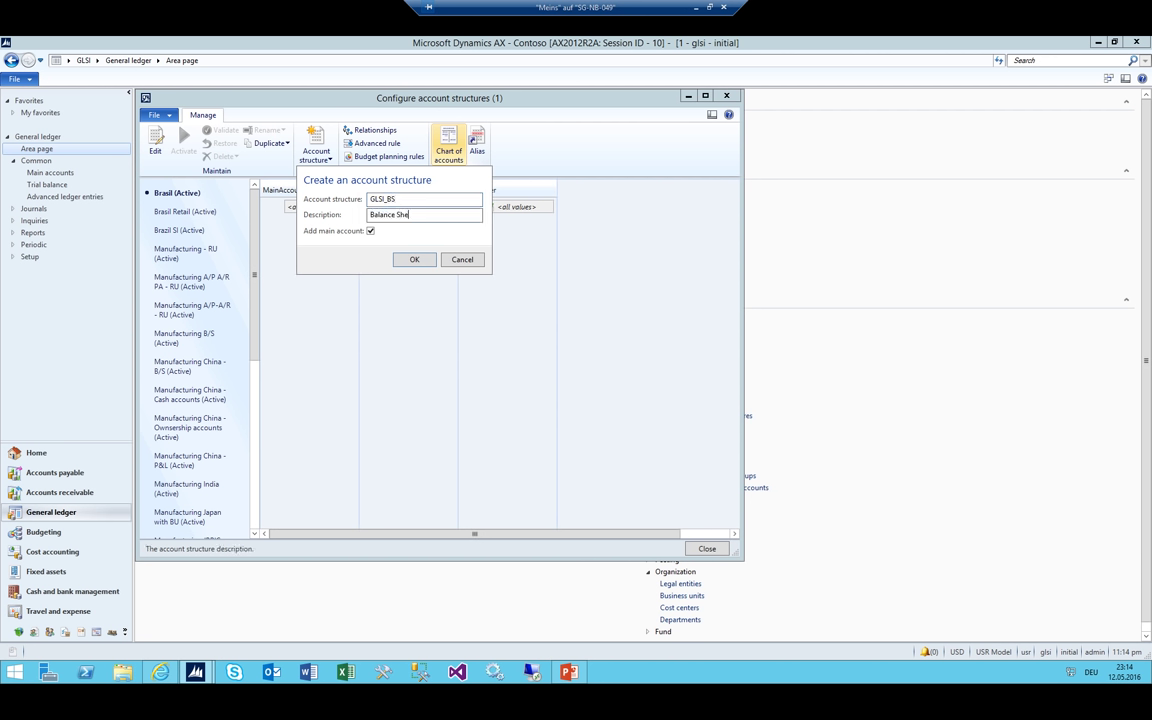
left_click(414, 260)
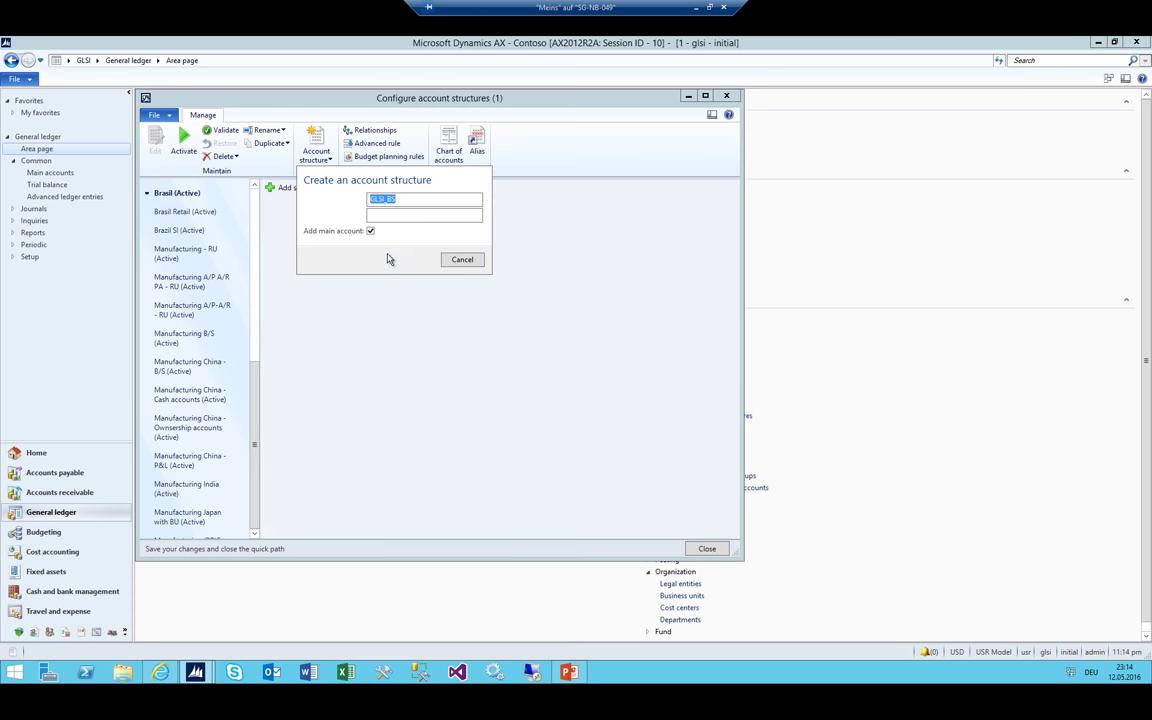
Limit GLSI_BS MainAccount values to 1000..2999 and activate the structure
left_click(349, 207)
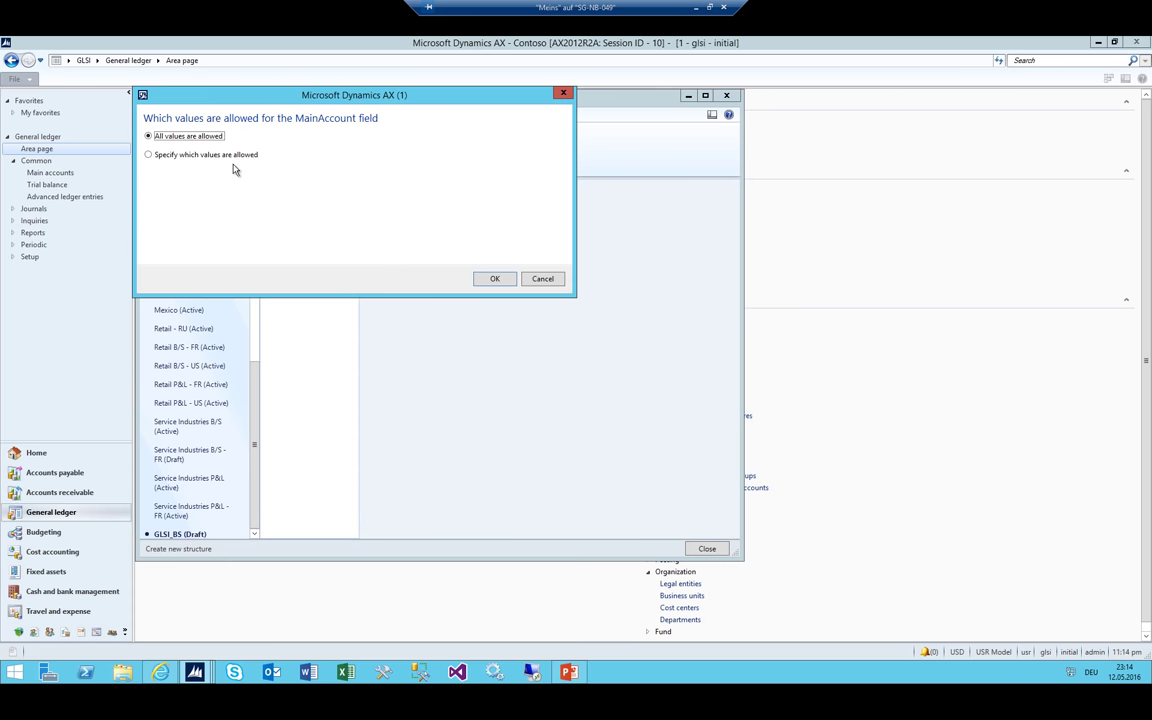
left_click(205, 152)
left_click(269, 188)
left_click(286, 218)
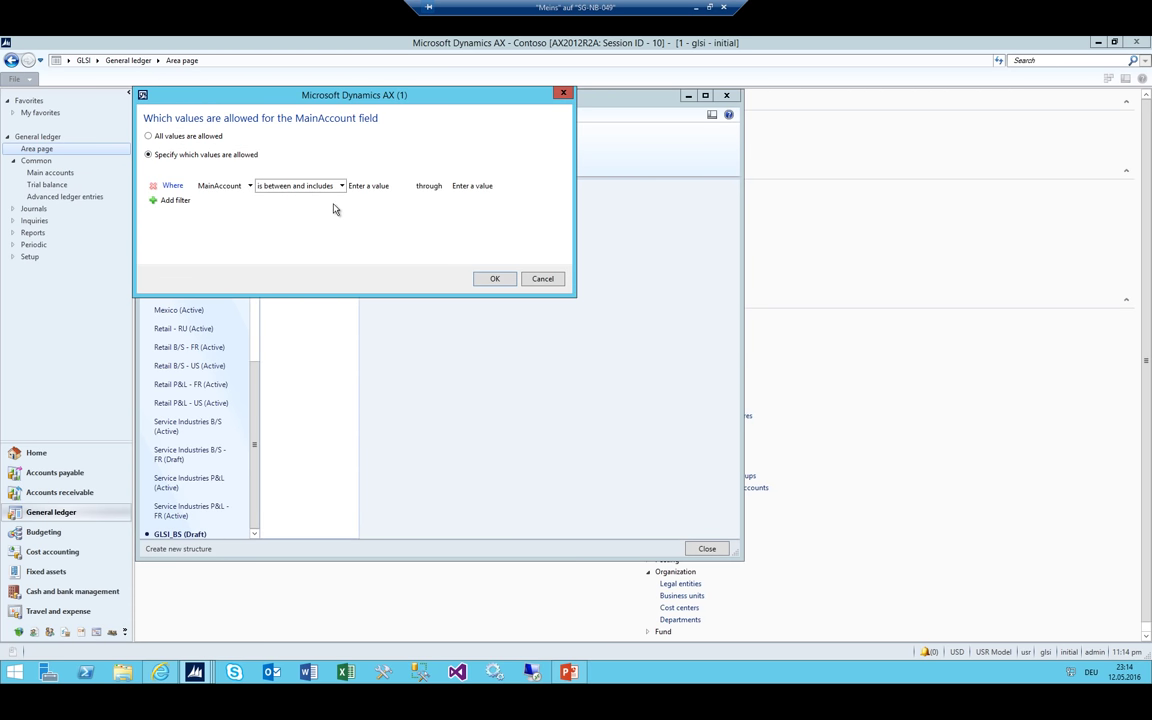
left_click(357, 187)
type("1000")
key("Tab")
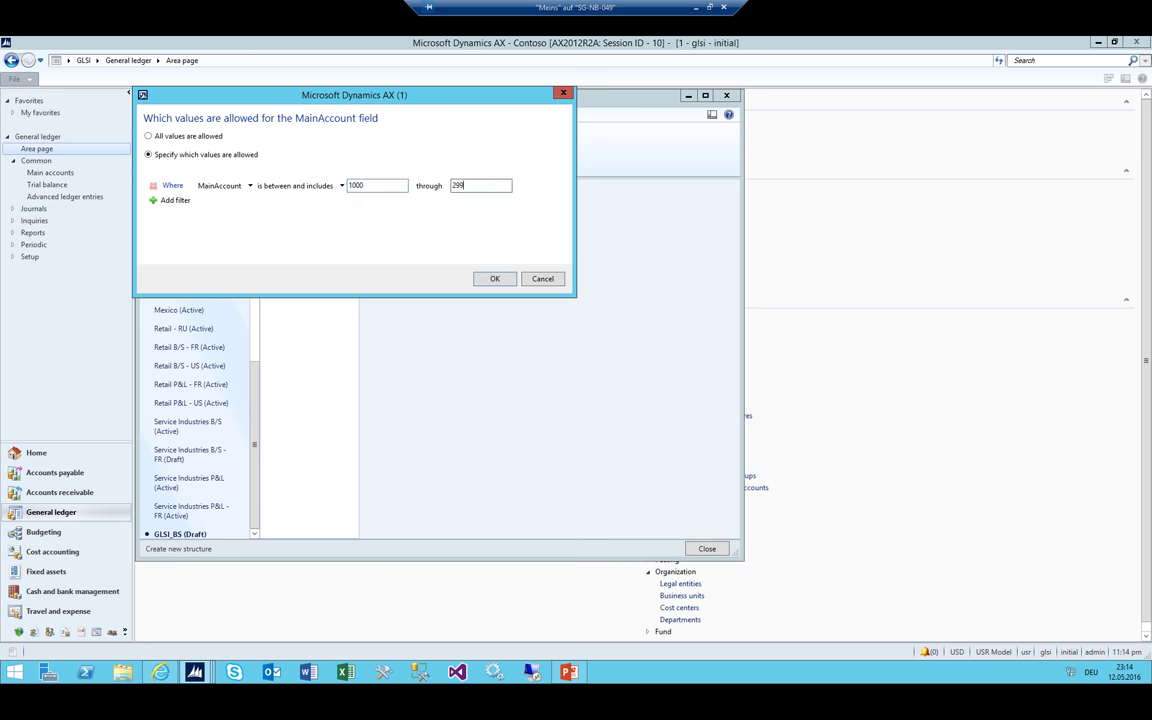
left_click(492, 280)
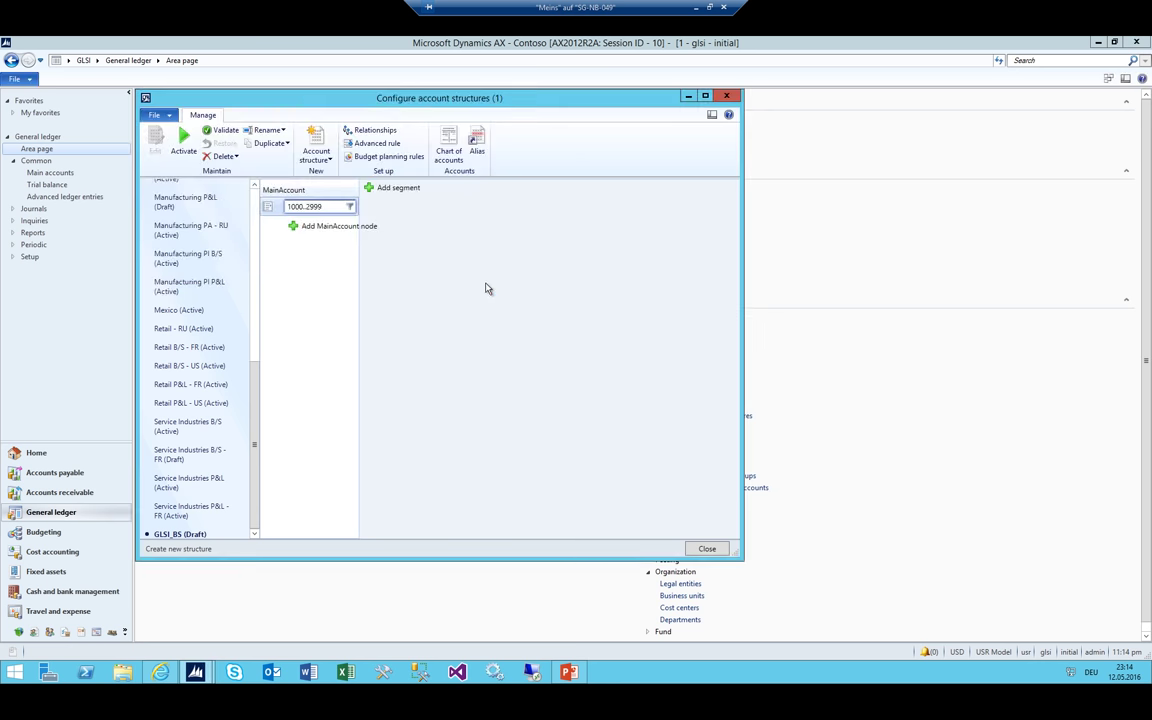
left_click(178, 143)
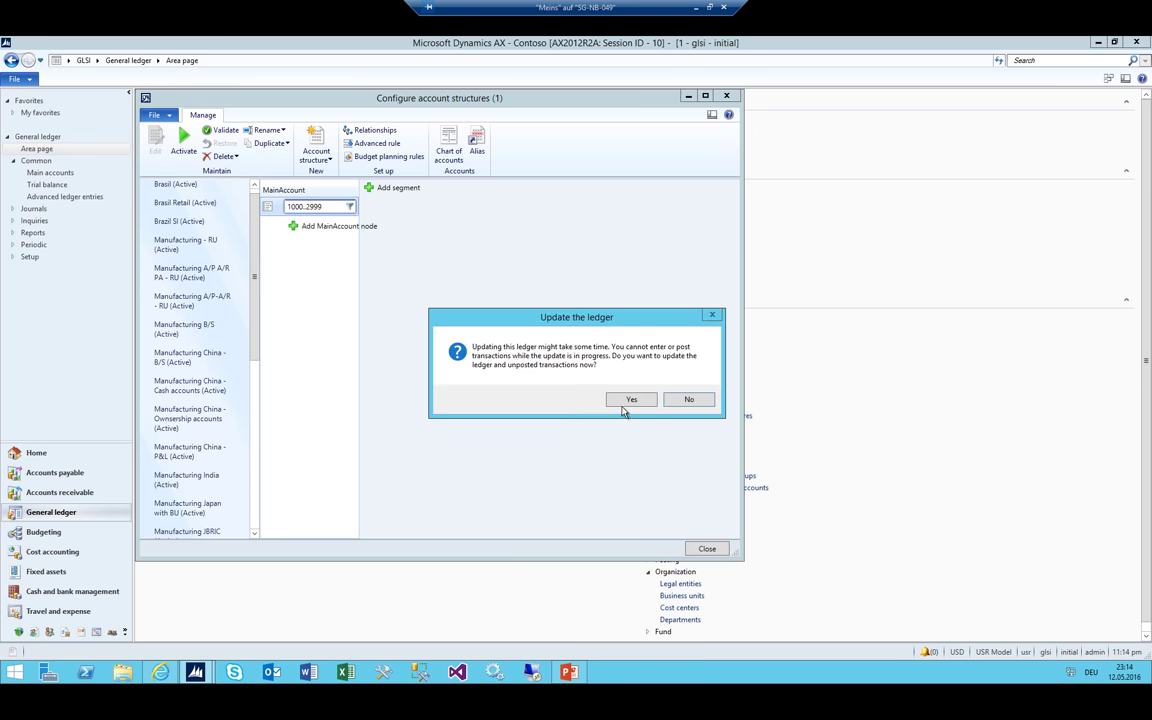
left_click(621, 403)
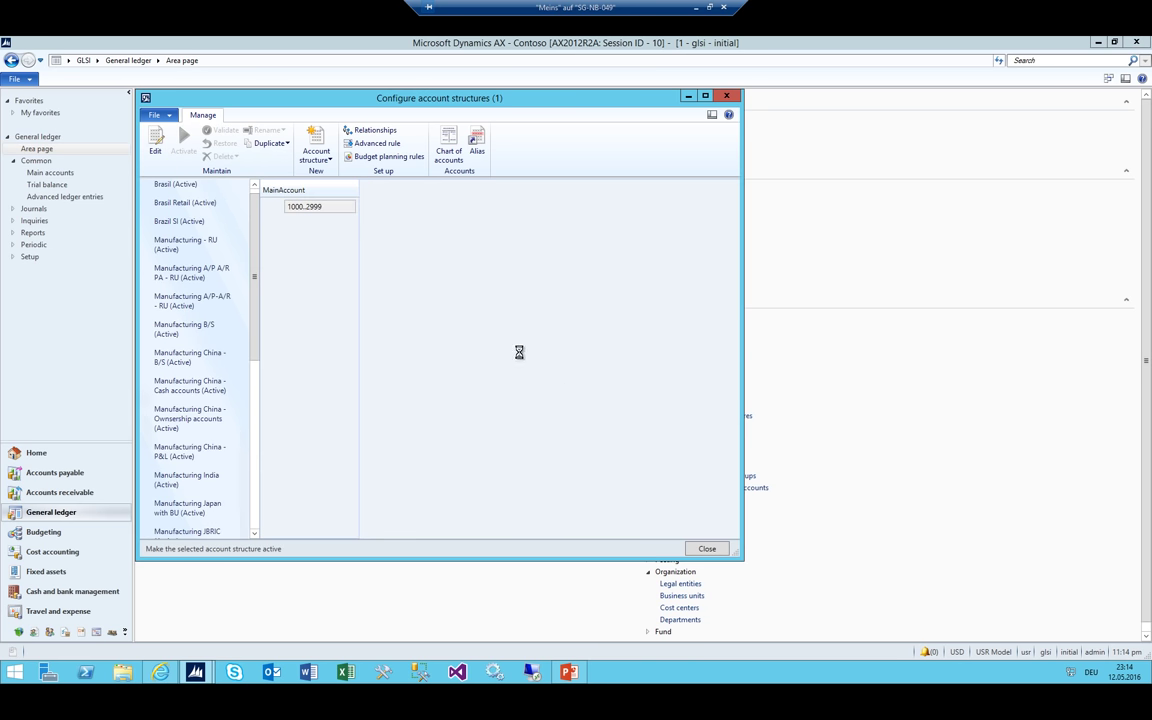
left_click(316, 146)
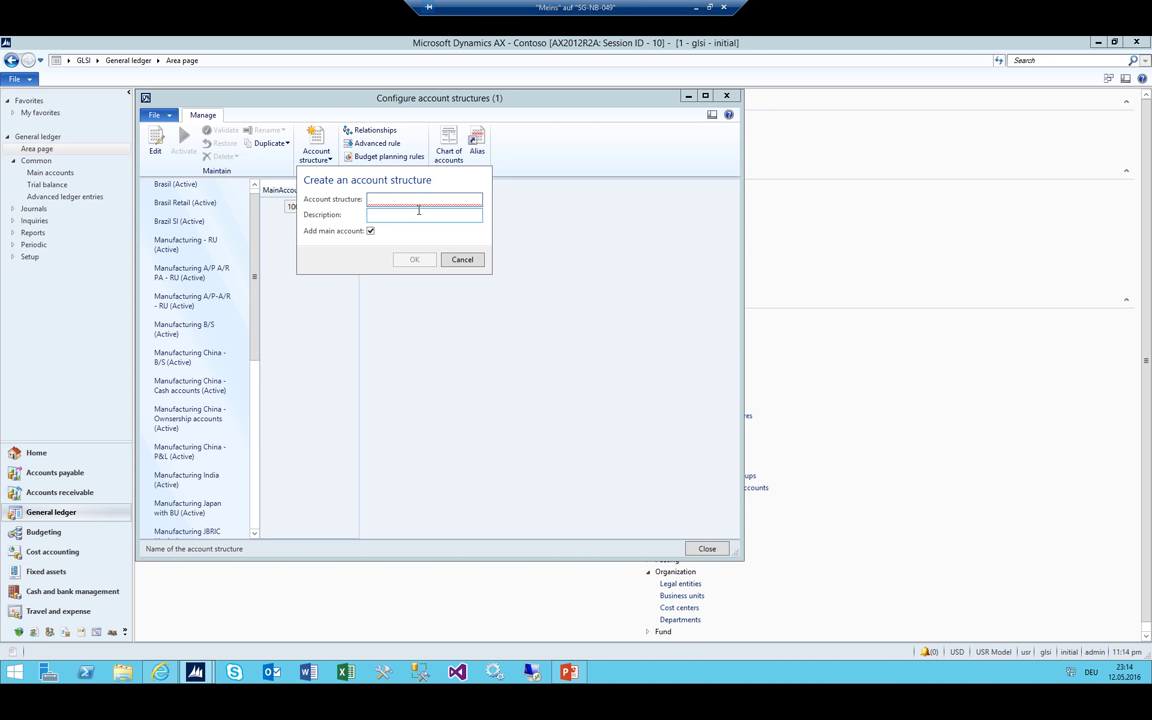
Create account structure GLSI_CM described as 'Revenue COGS Accounts'
type("GLSI_CM")
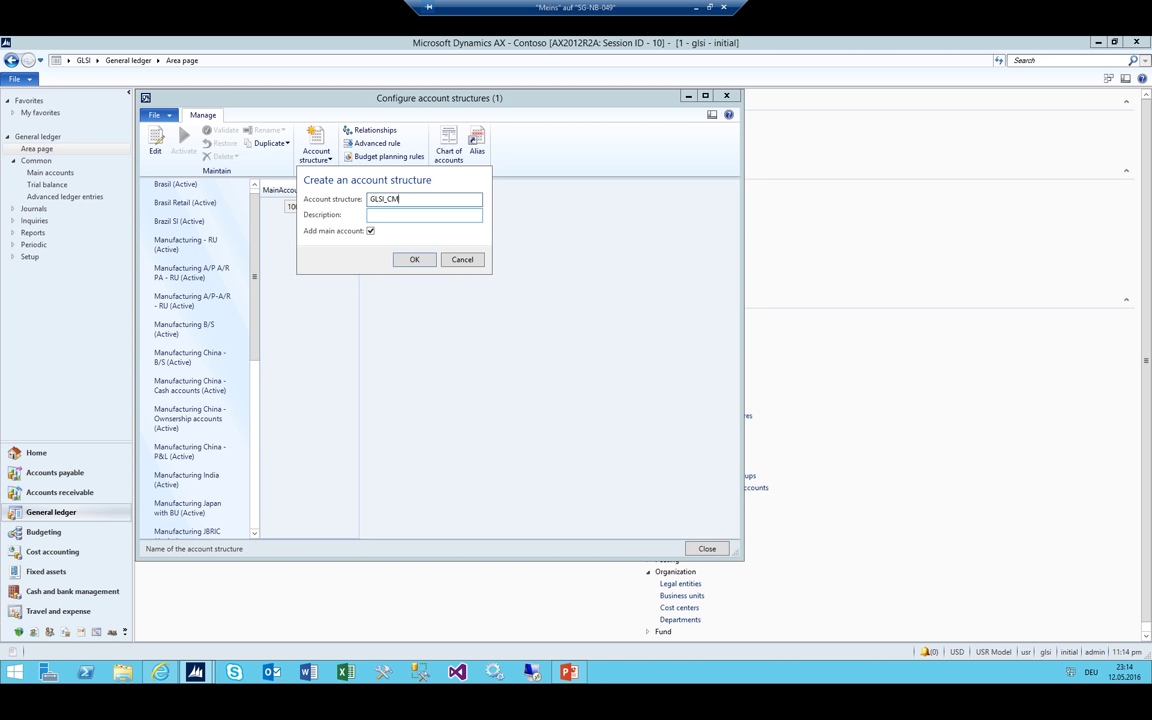
left_click(424, 214)
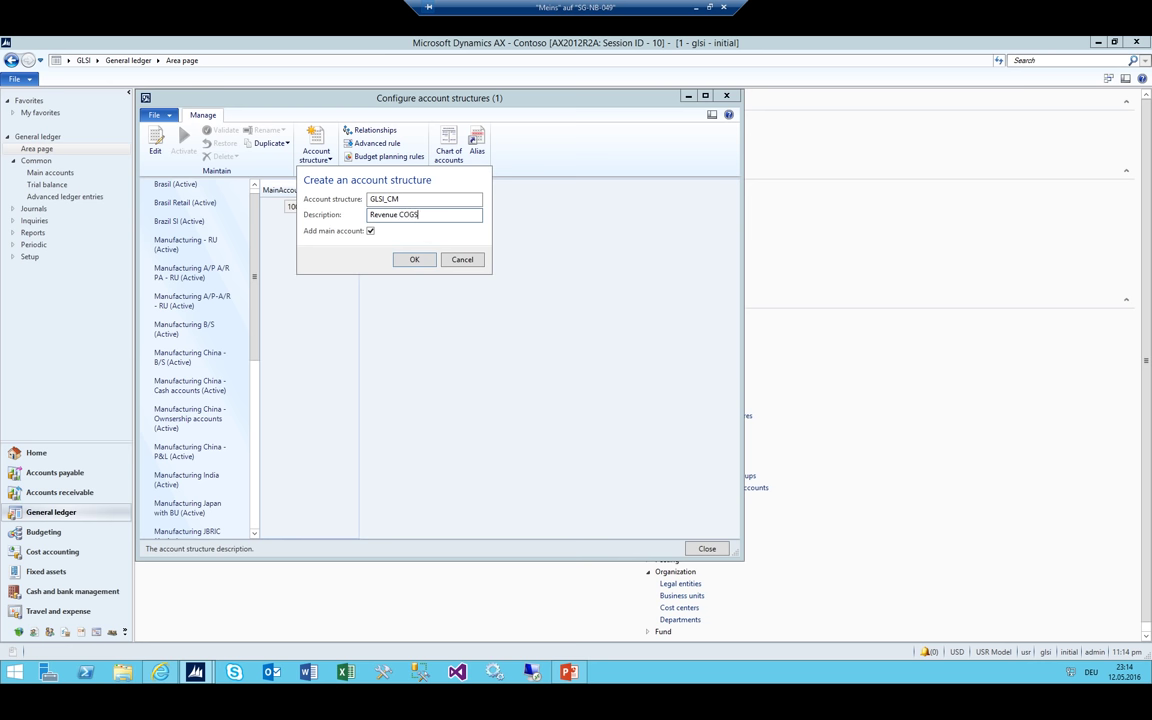
left_click(420, 259)
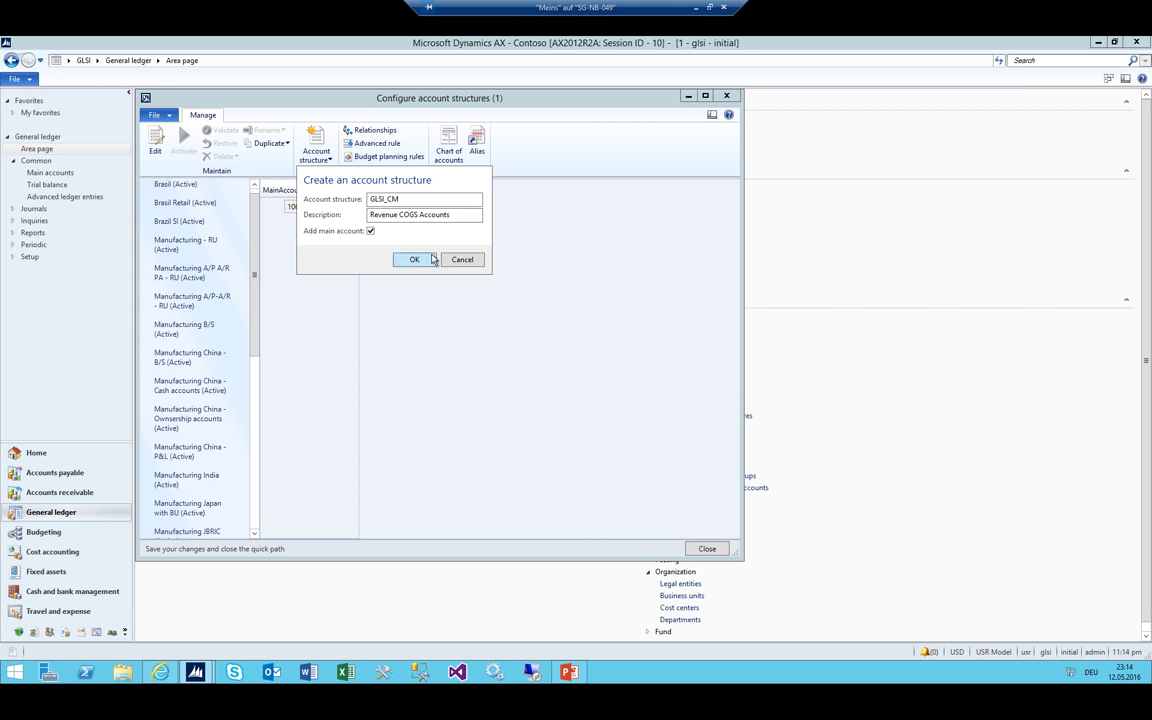
Limit GLSI_CM MainAccount values to 3000..4999 and activate the structure
left_click(322, 229)
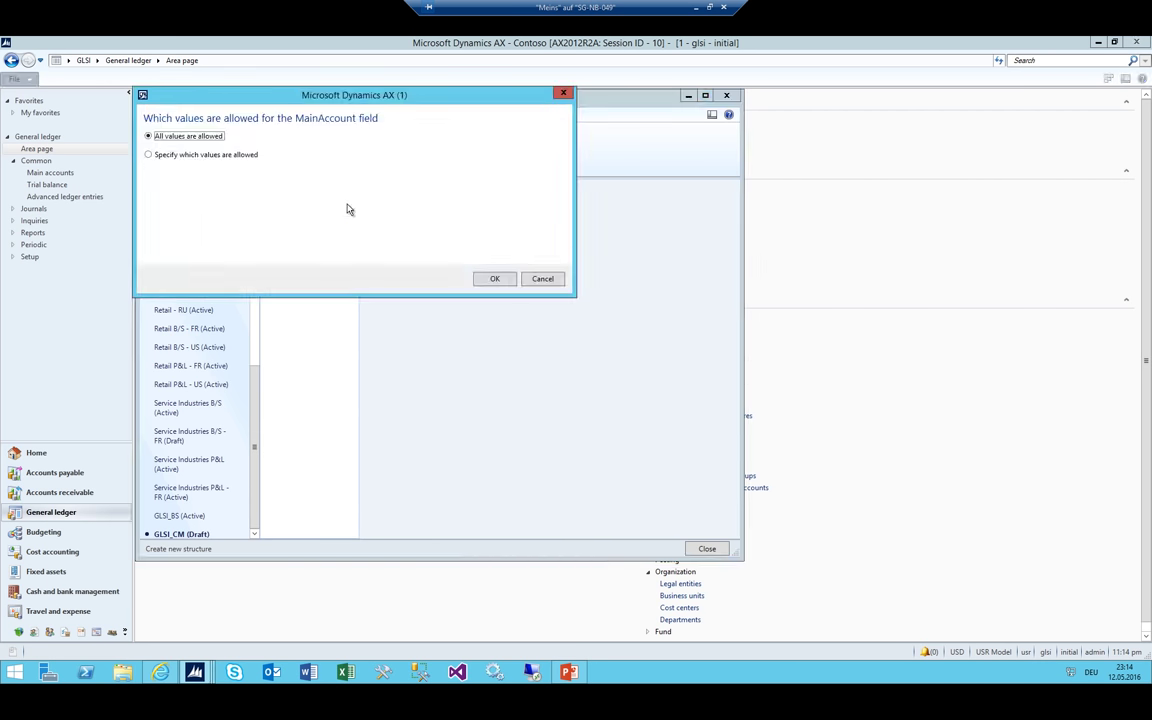
left_click(148, 154)
left_click(262, 186)
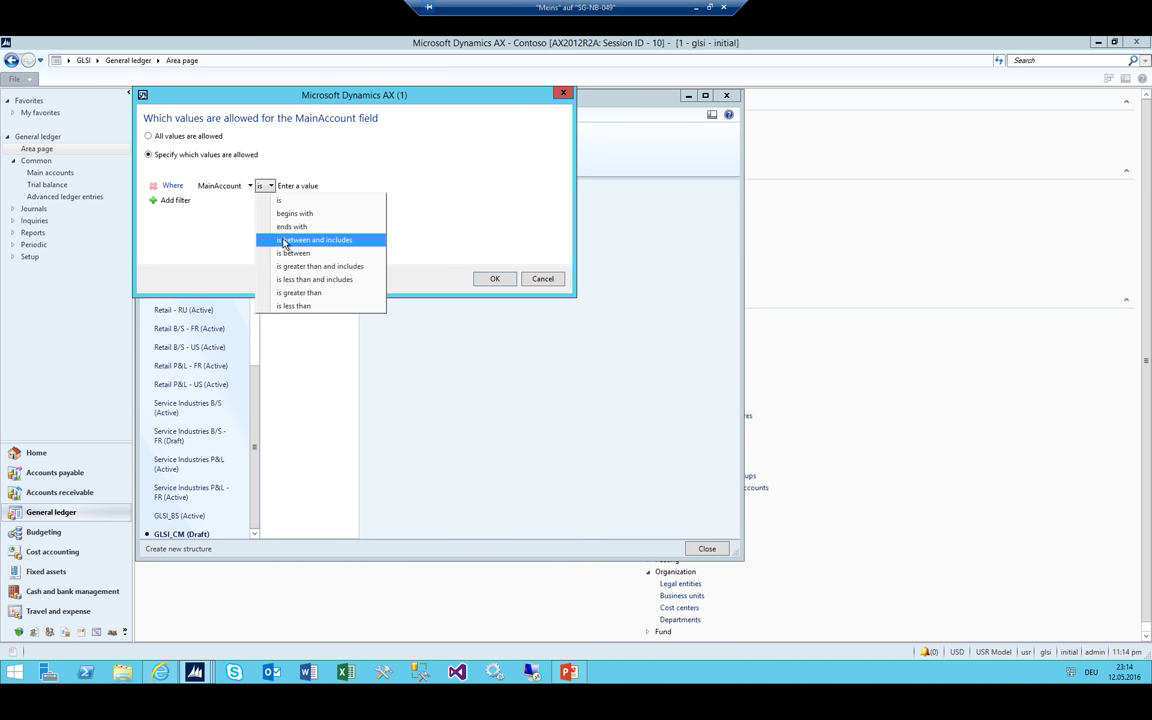
left_click(258, 221)
left_click(365, 184)
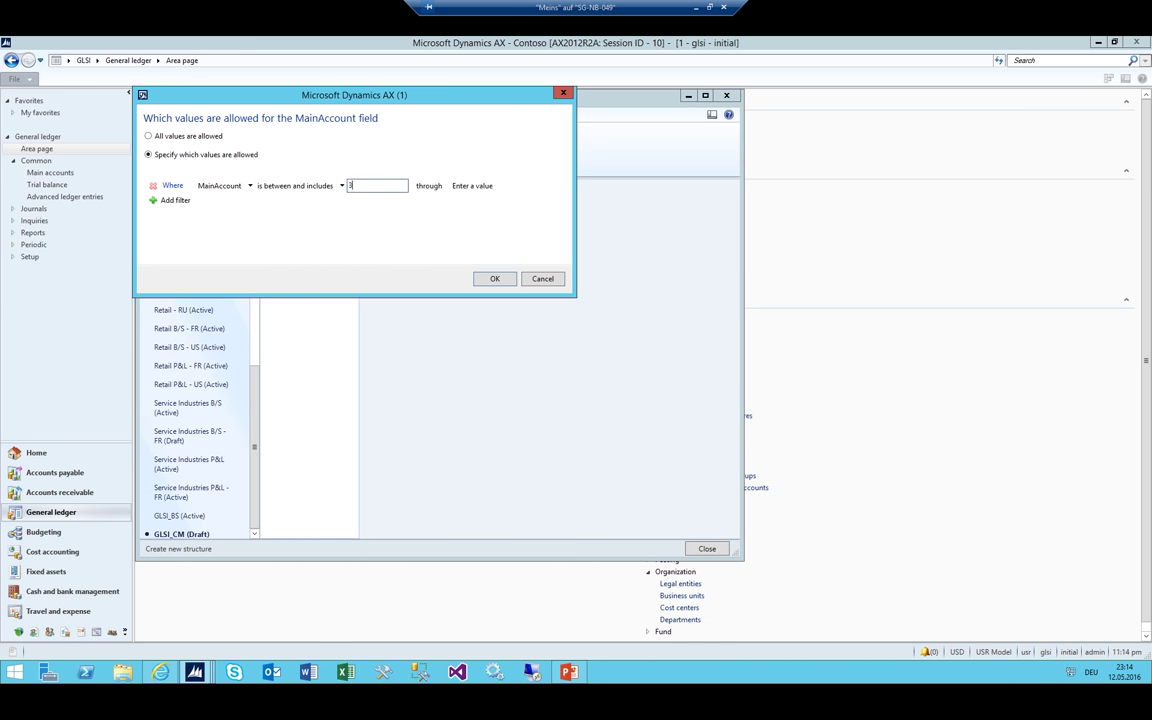
key("Tab")
type("4999")
left_click(495, 279)
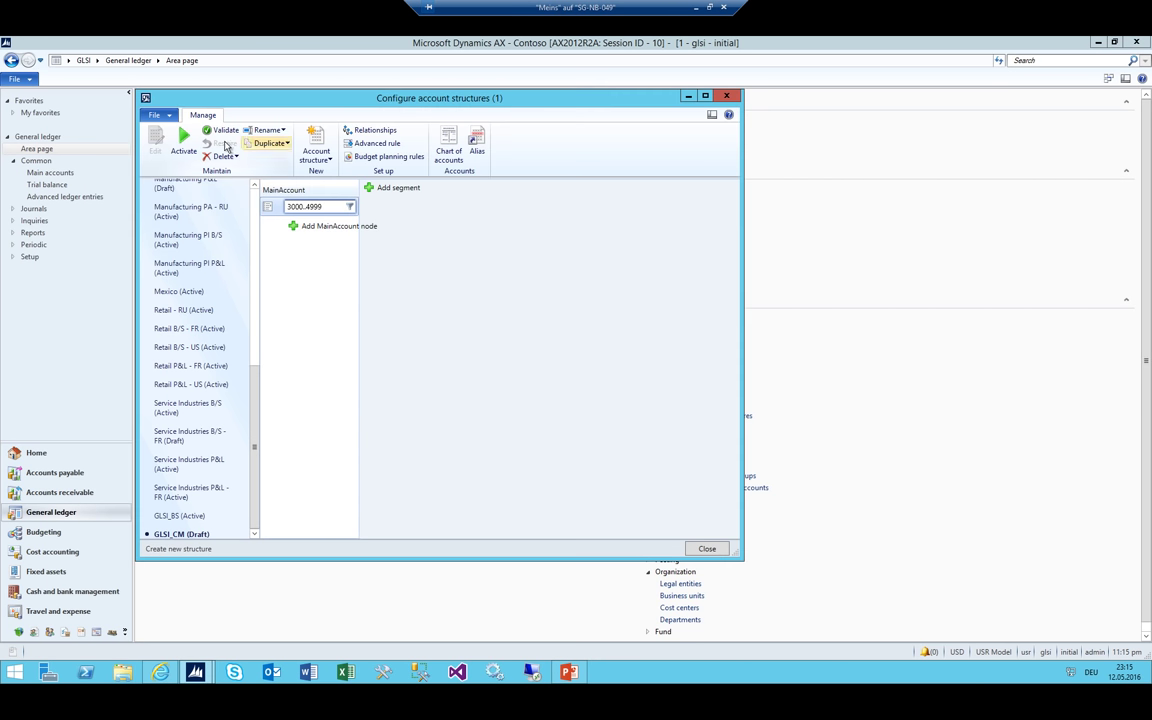
left_click(177, 146)
left_click(622, 398)
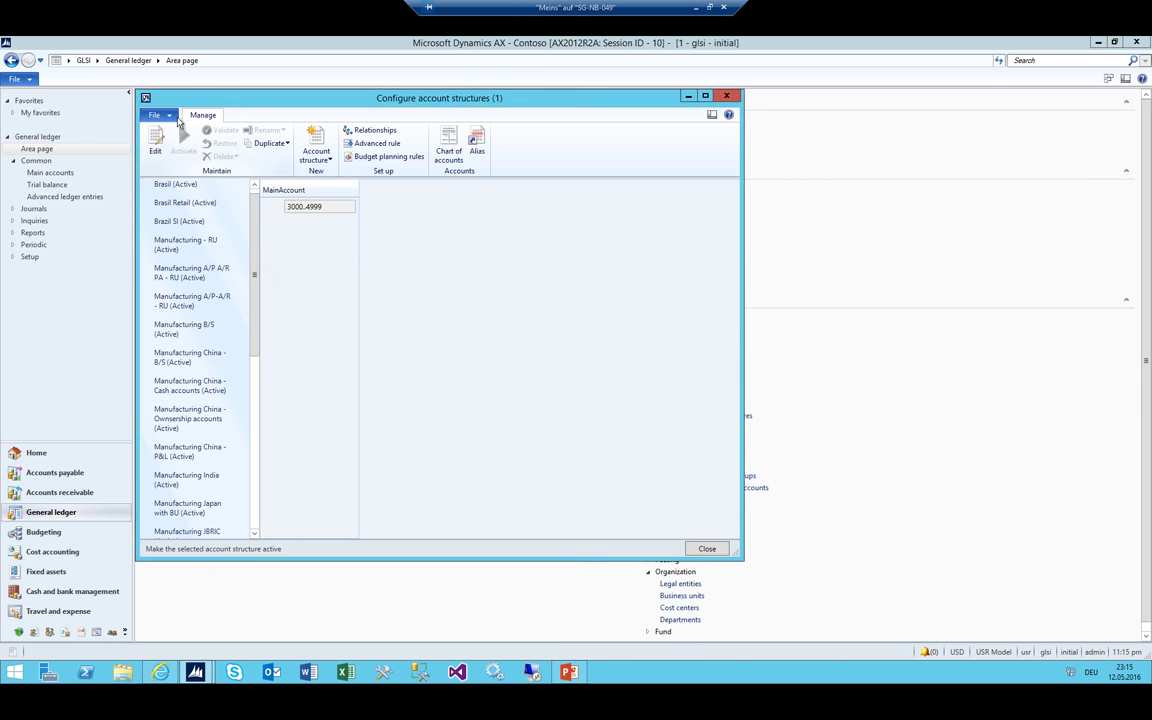
left_click(316, 150)
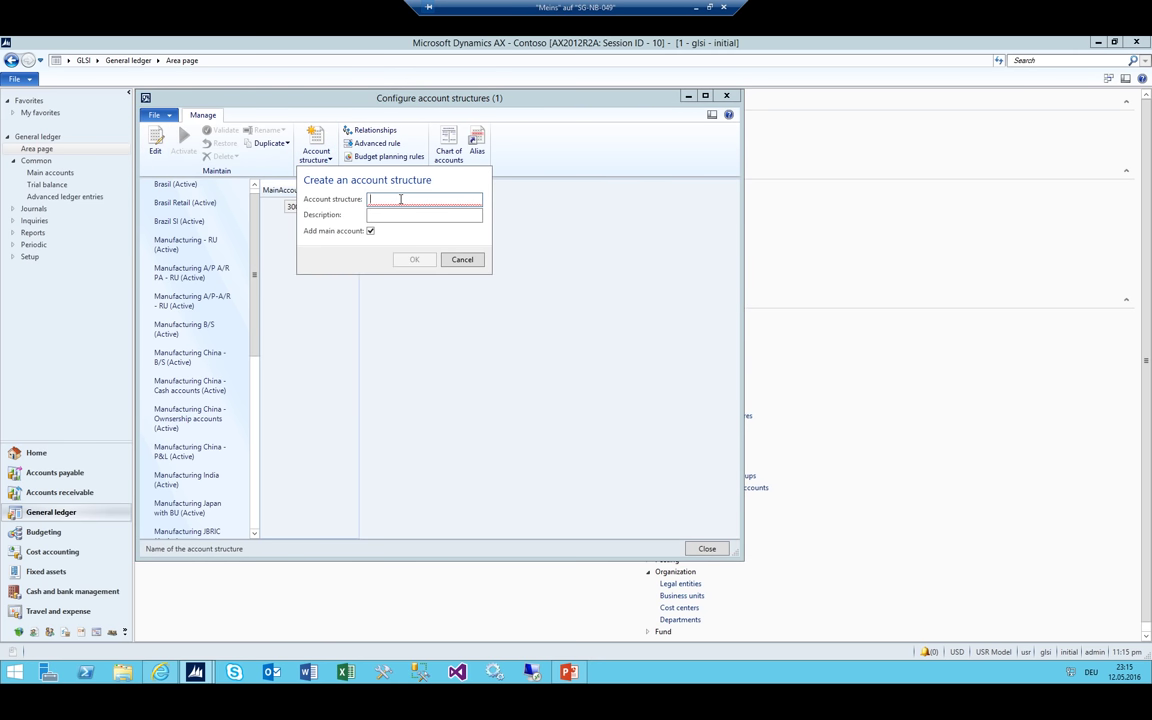
Create a new account structure named GLSI_CC
type("GLSI_CC")
key("Tab")
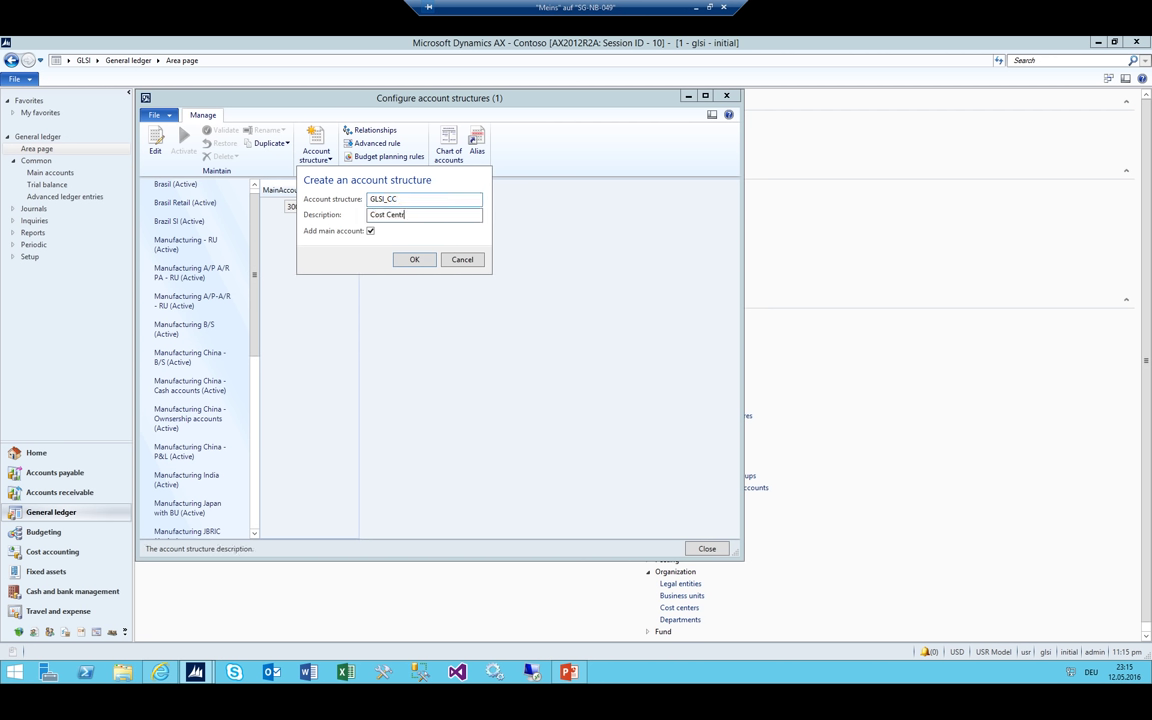
left_click(413, 259)
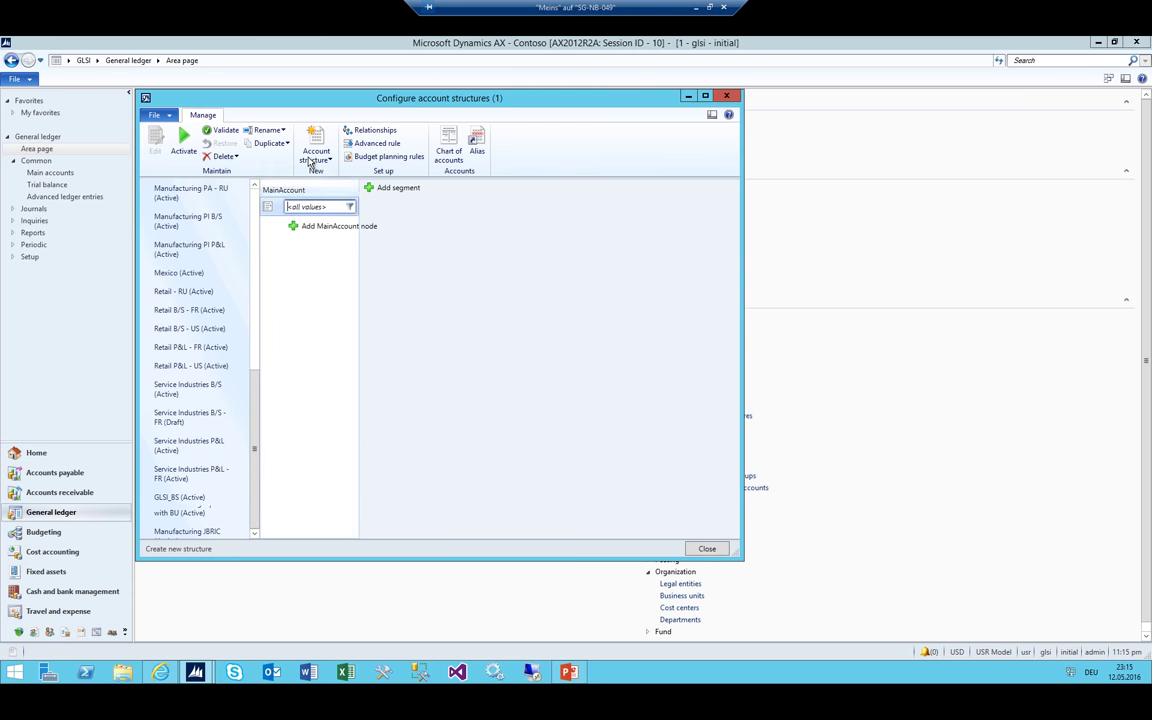
Restrict GLSI_CC MainAccount values to the range 5000..9999
left_click(349, 207)
left_click(178, 154)
left_click(272, 187)
left_click(283, 231)
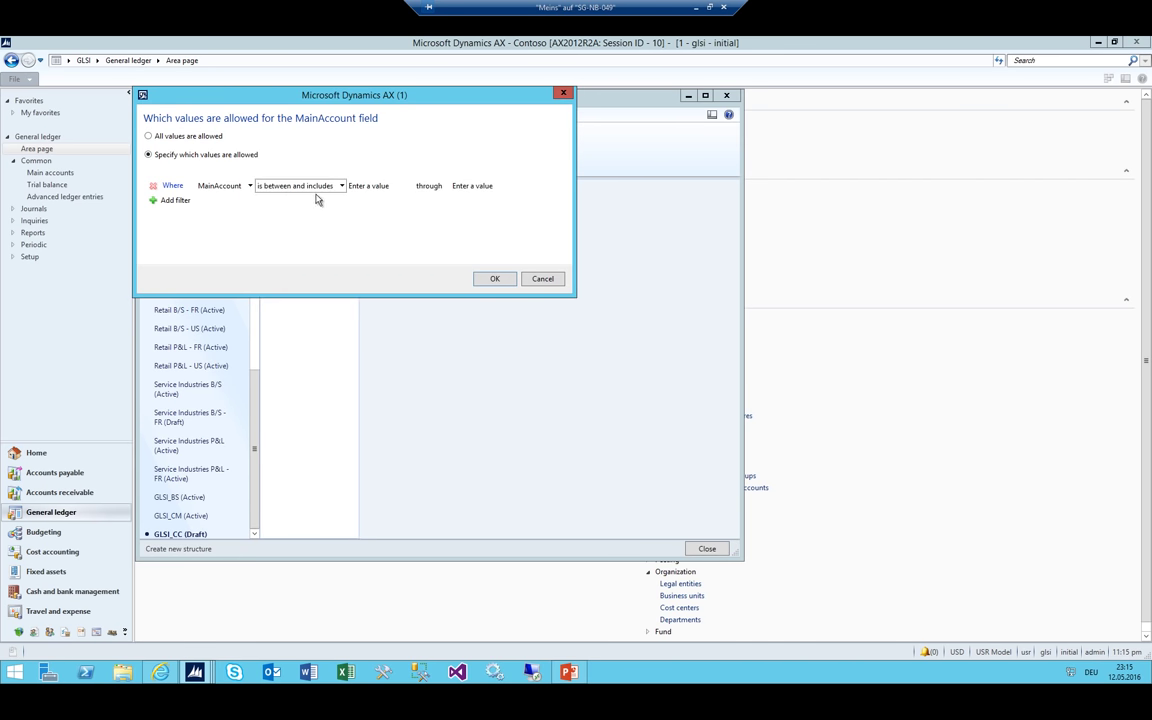
left_click(370, 186)
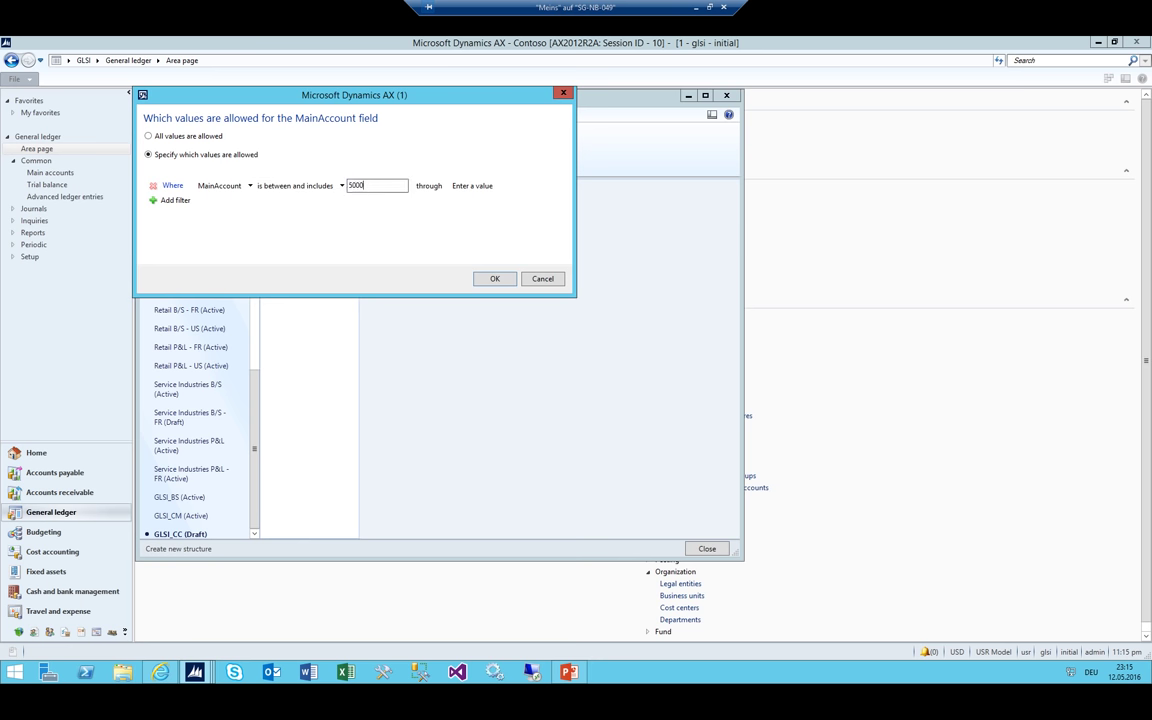
key("Tab")
left_click(494, 278)
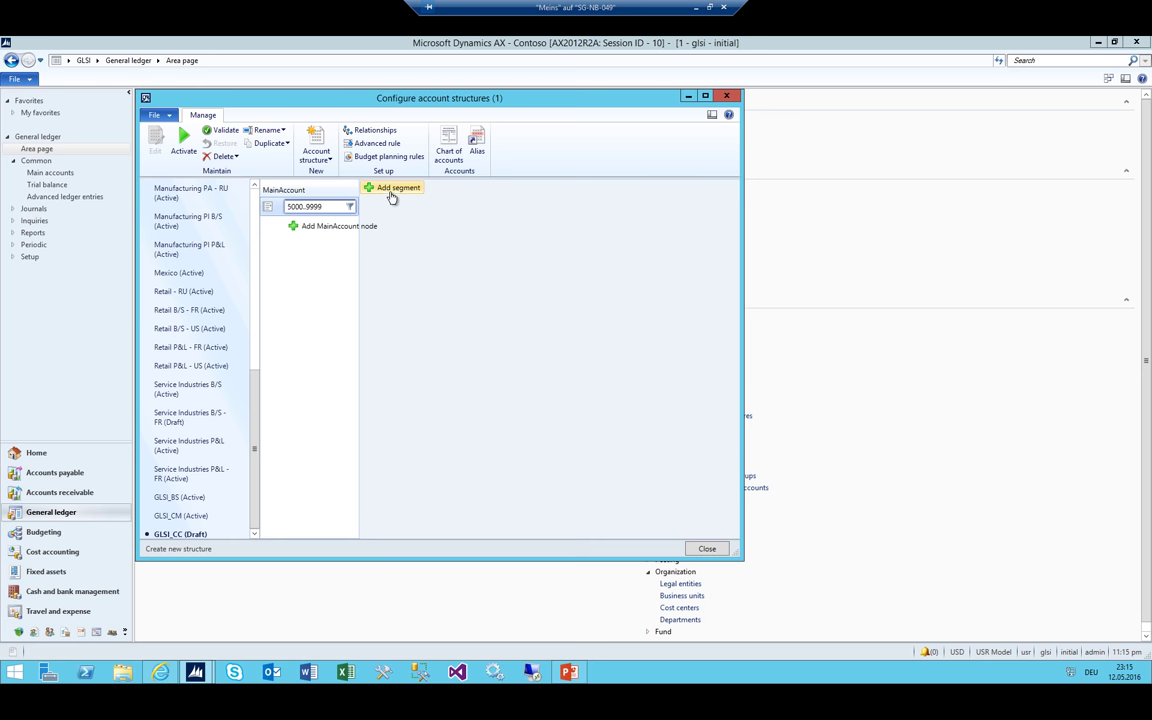
Add a CostCenter segment to GLSI_CC and activate the structure
left_click(392, 188)
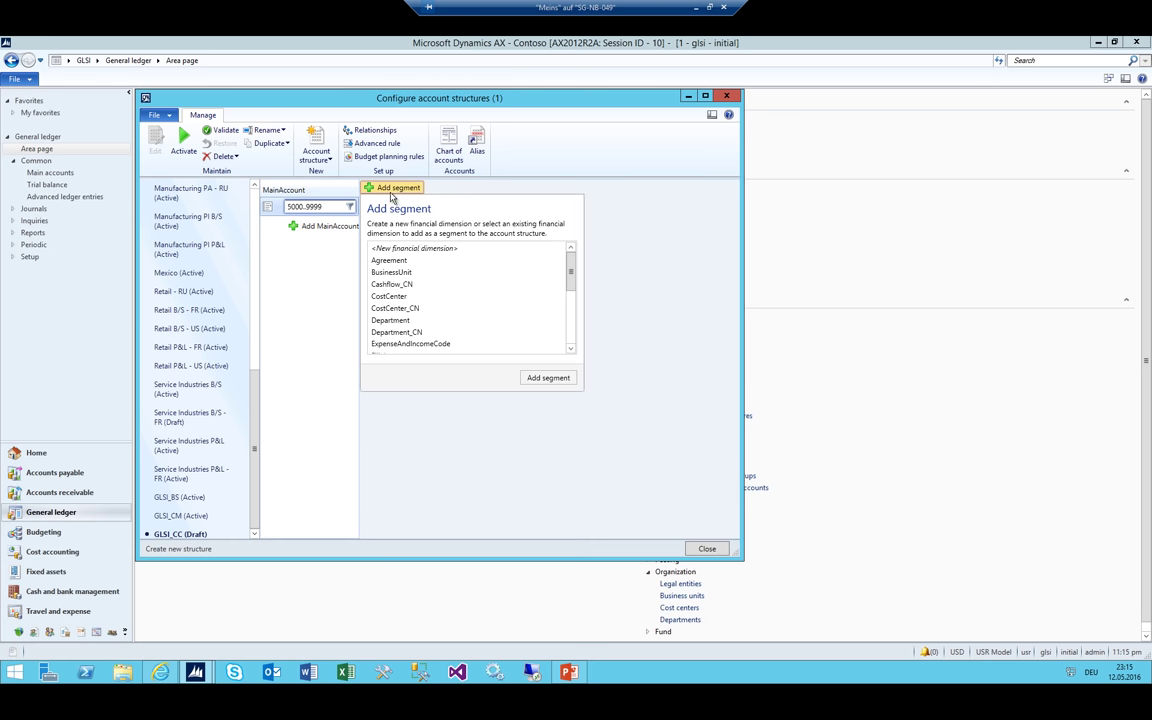
left_click(390, 296)
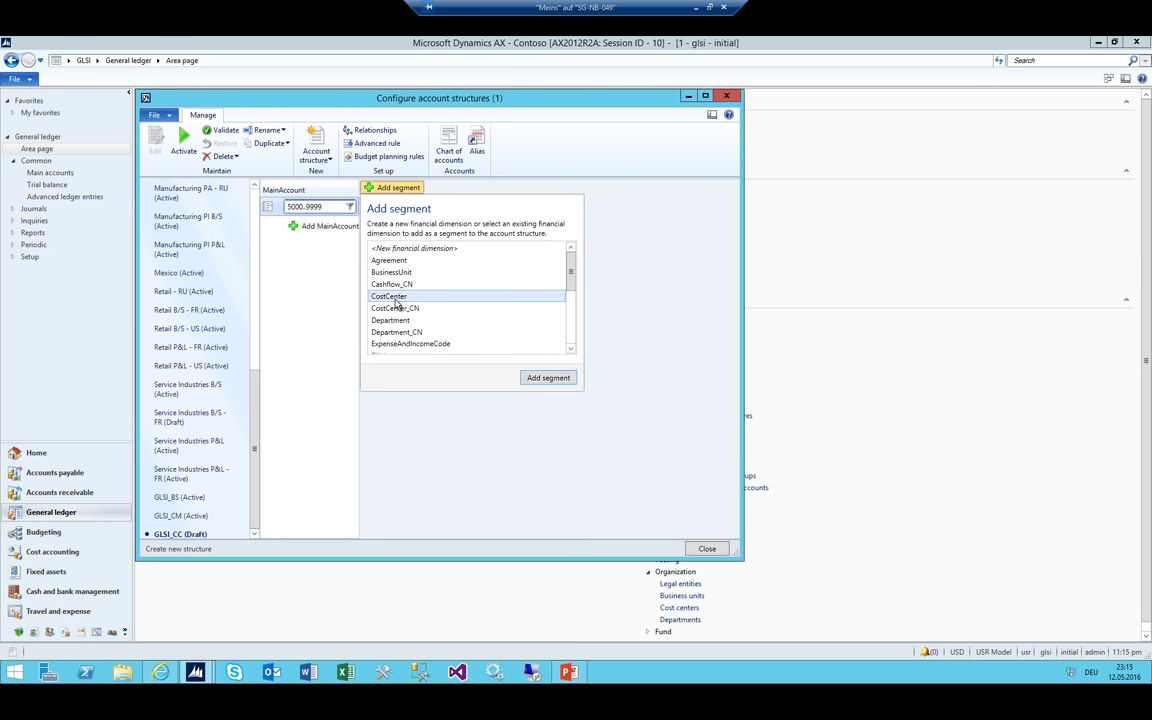
left_click(540, 378)
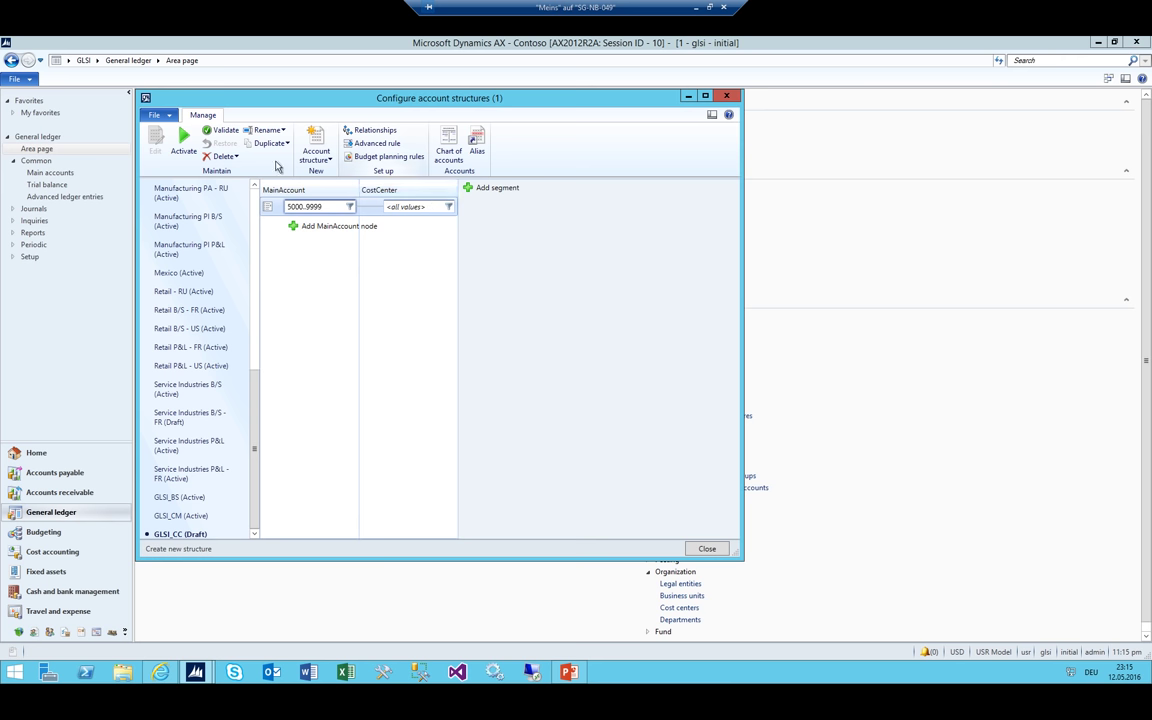
left_click(184, 150)
left_click(624, 400)
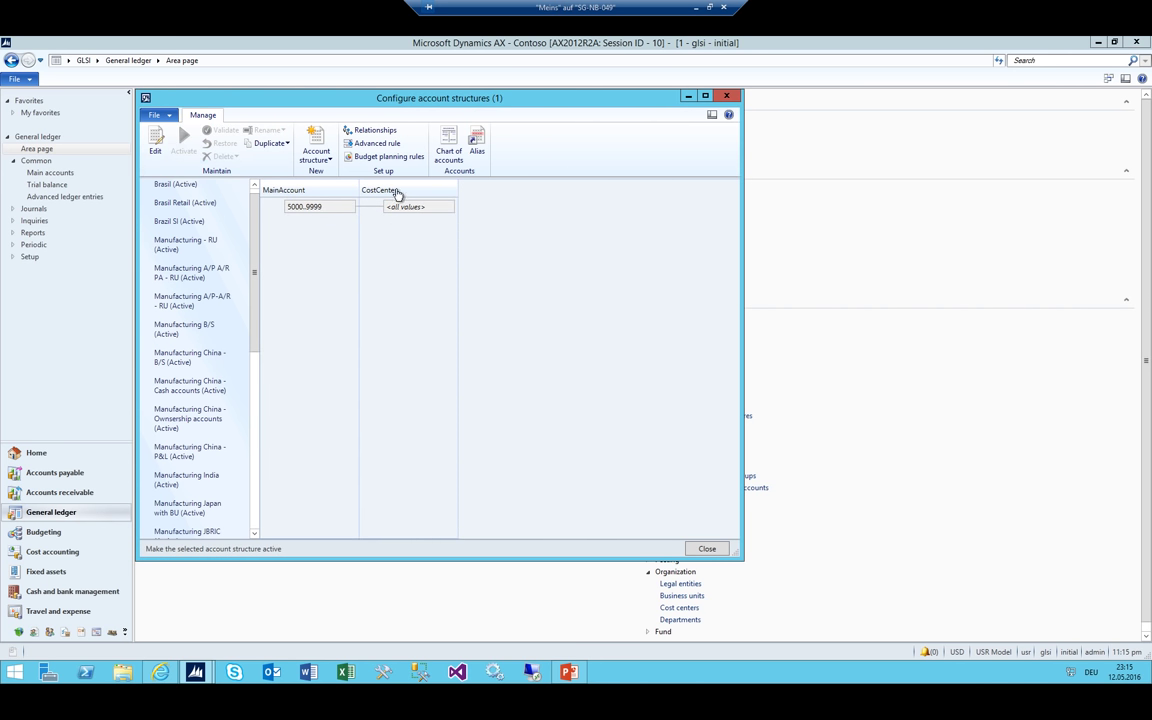
Open the GLSI ledger setup and add the GLSI_BS account structure
left_click(727, 96)
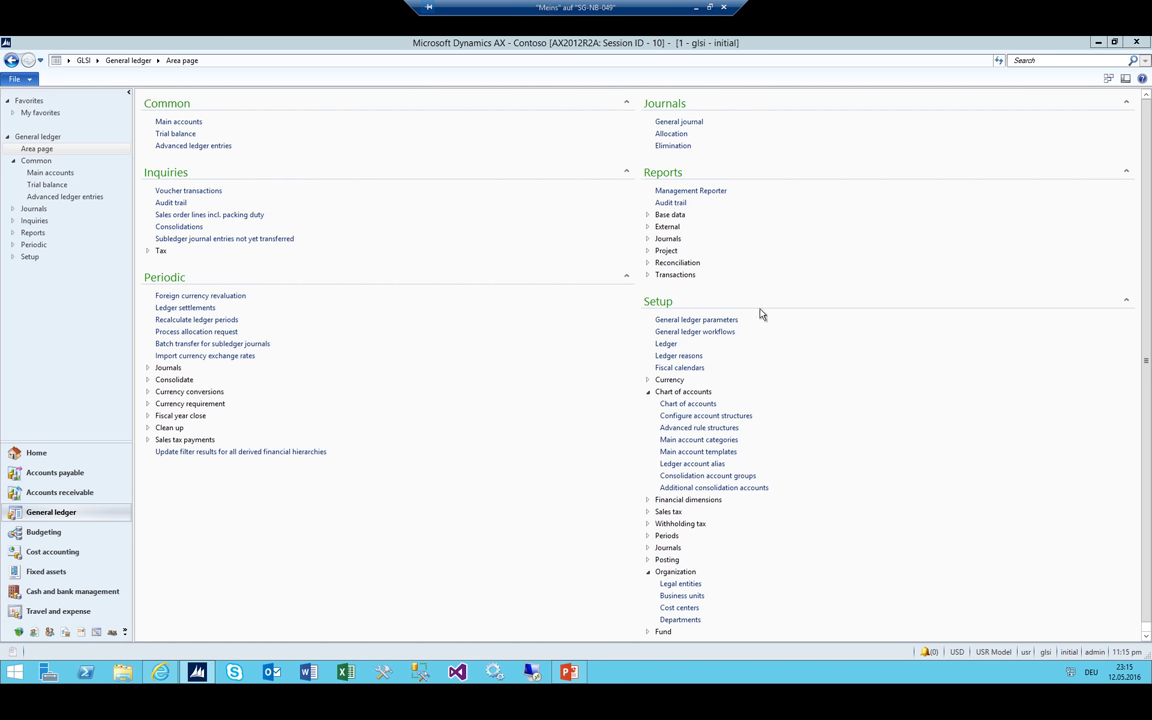
left_click(175, 122)
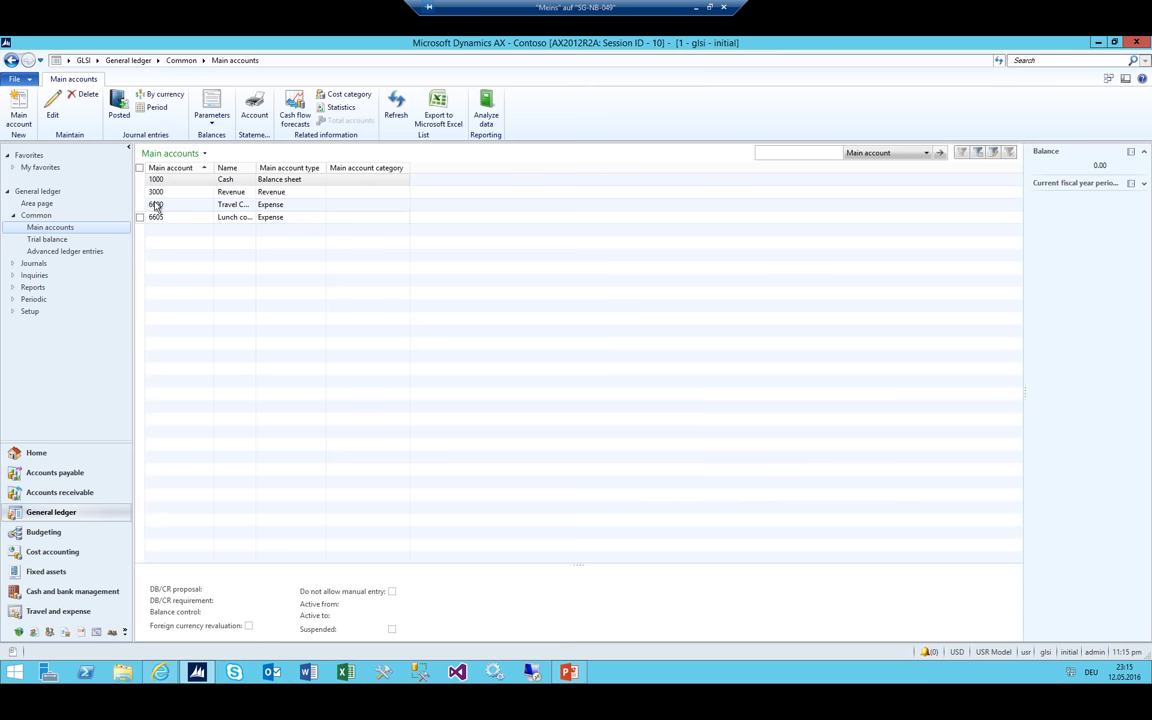
left_click(128, 60)
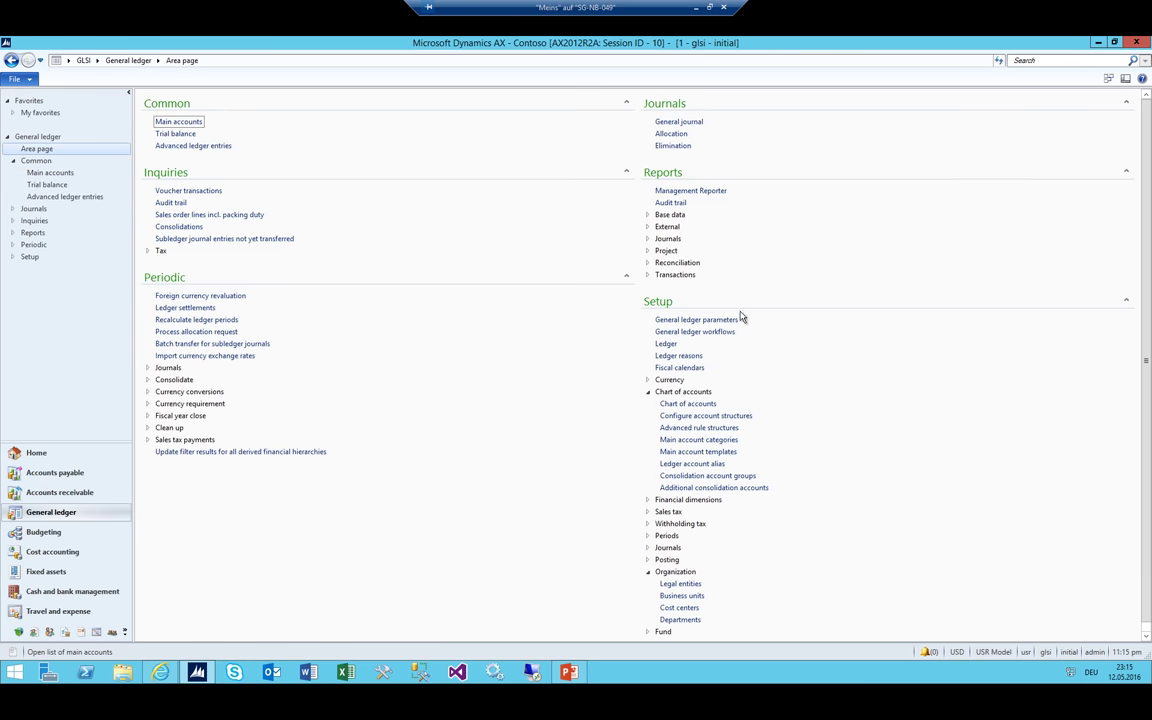
left_click(666, 343)
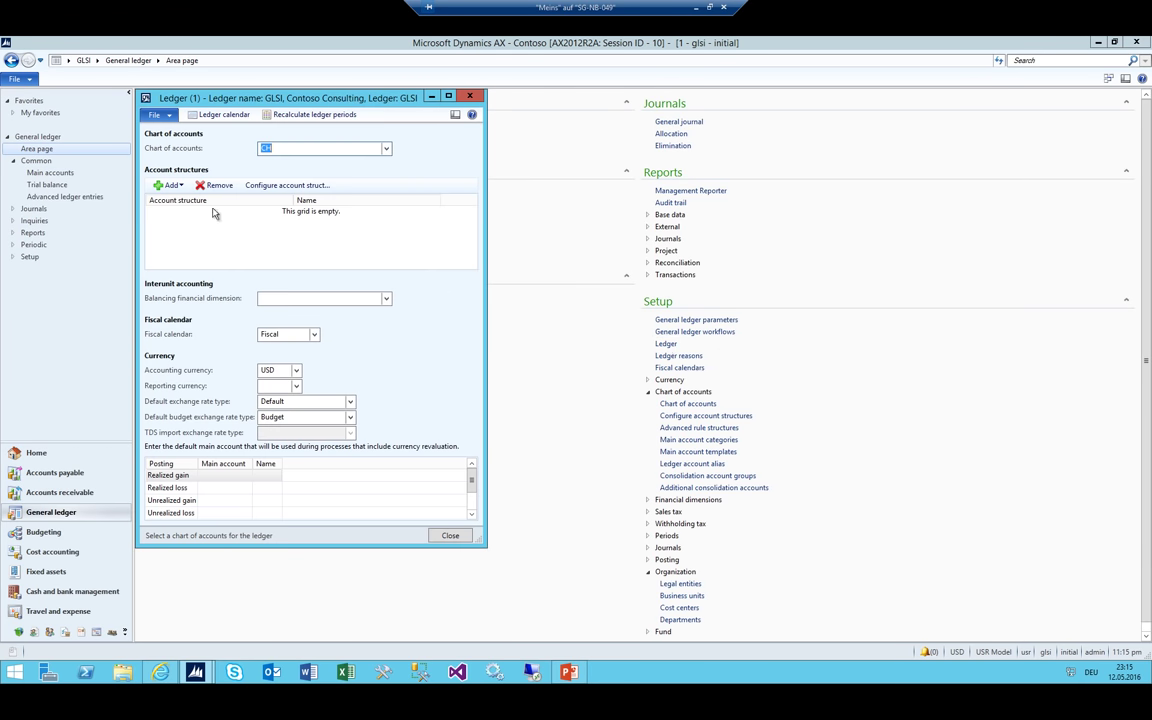
left_click(167, 185)
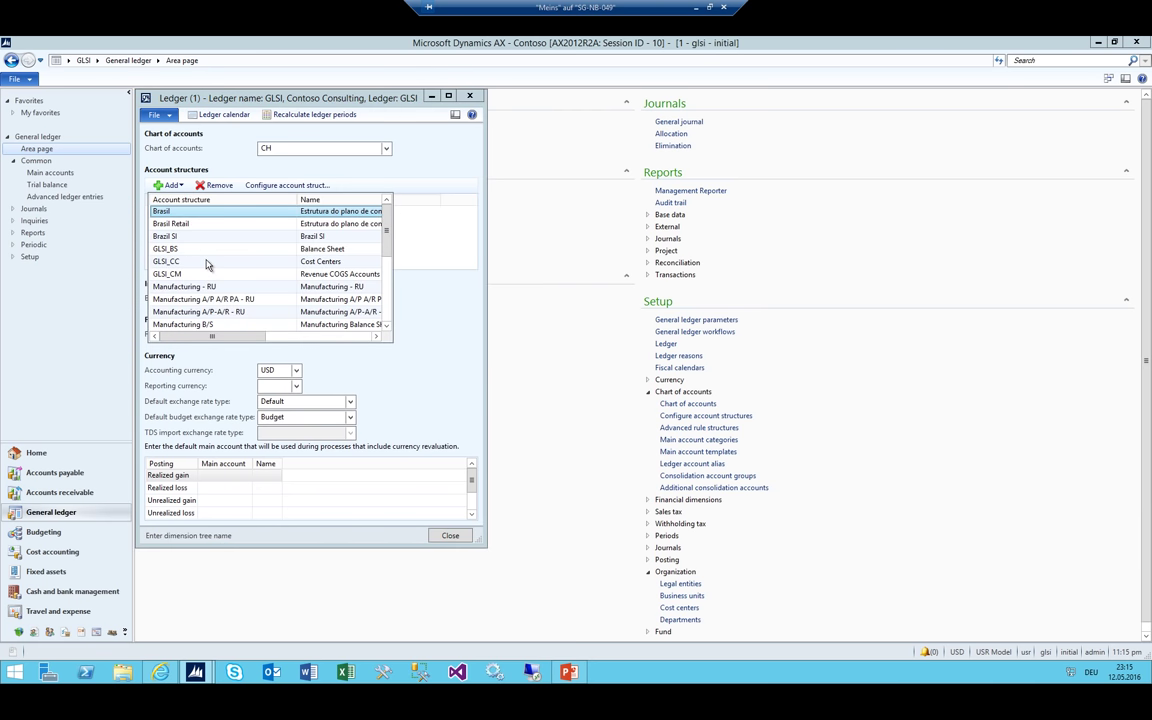
left_click(180, 249)
key("Return")
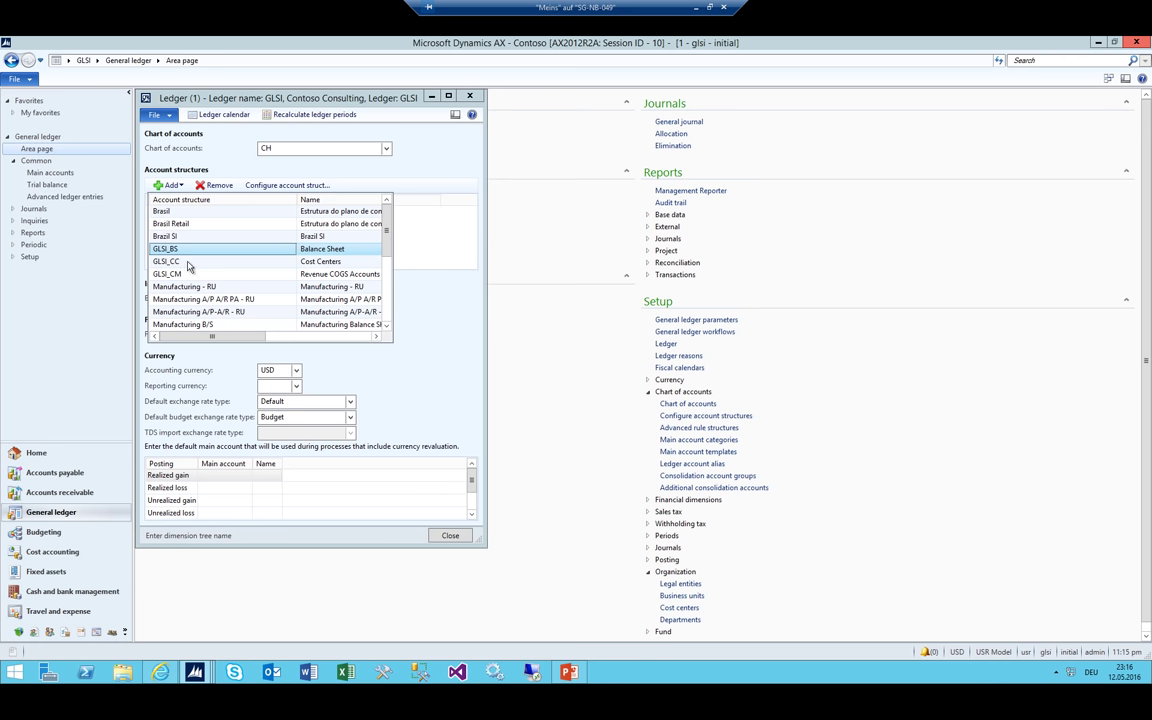
key("Return")
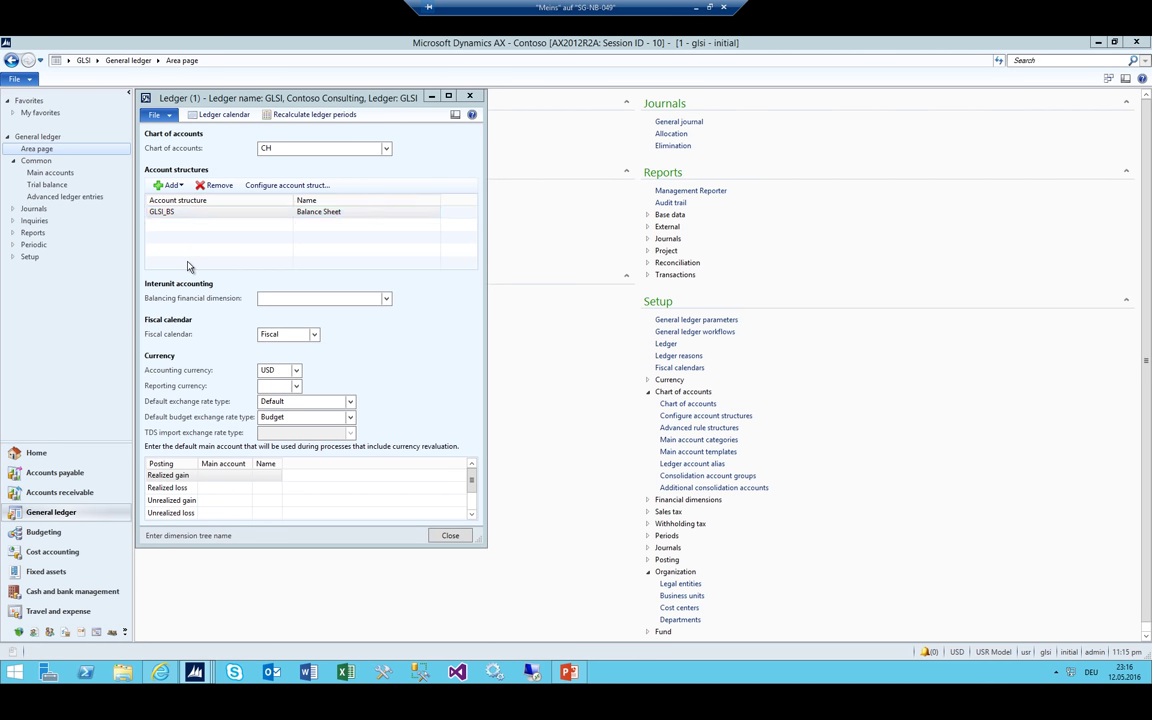
Add the GLSI_CC and GLSI_CM account structures to the GLSI ledger
left_click(167, 189)
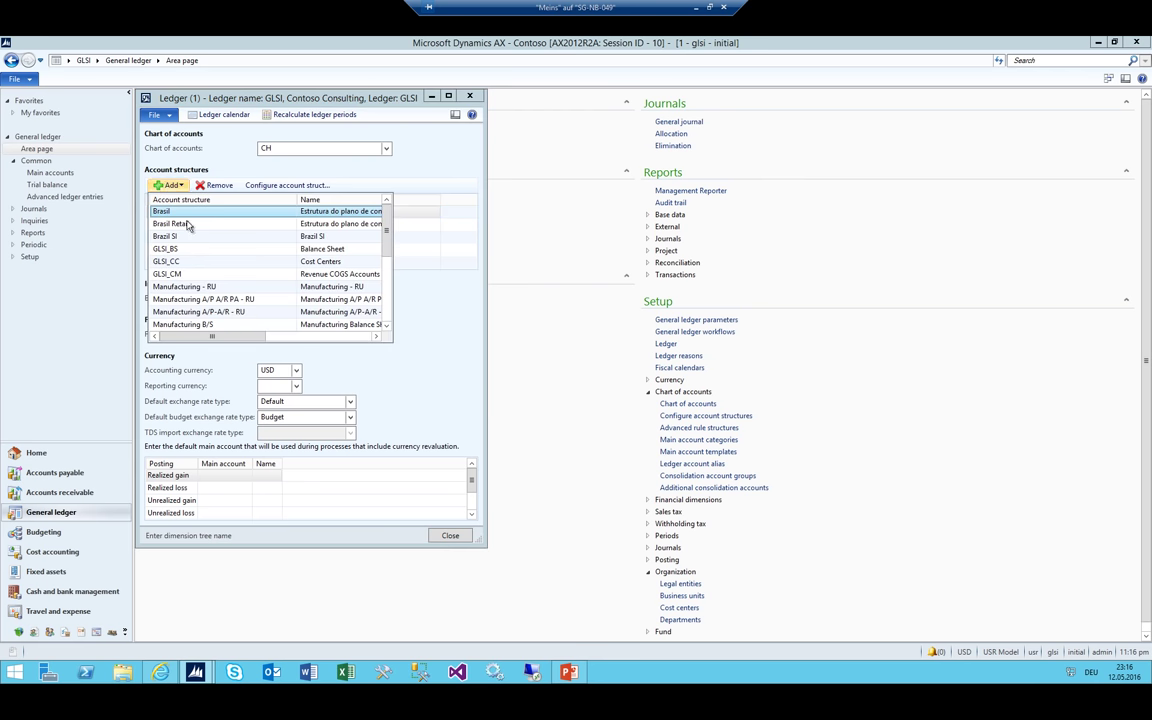
left_click(170, 261)
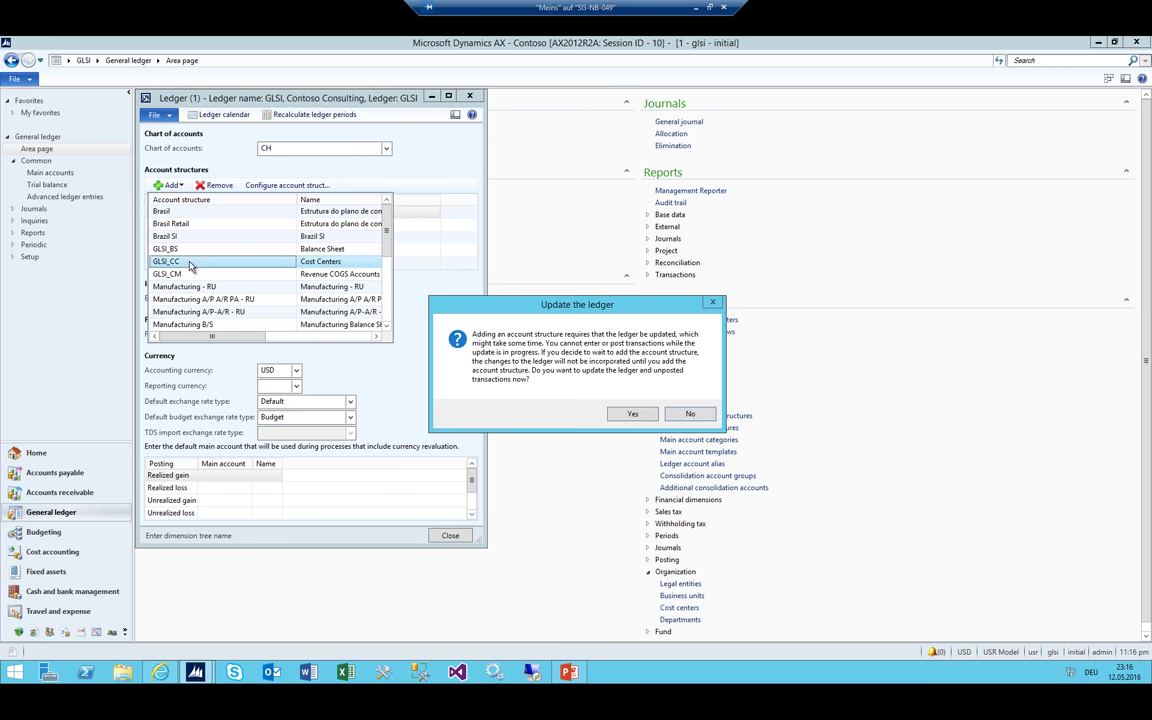
left_click(624, 416)
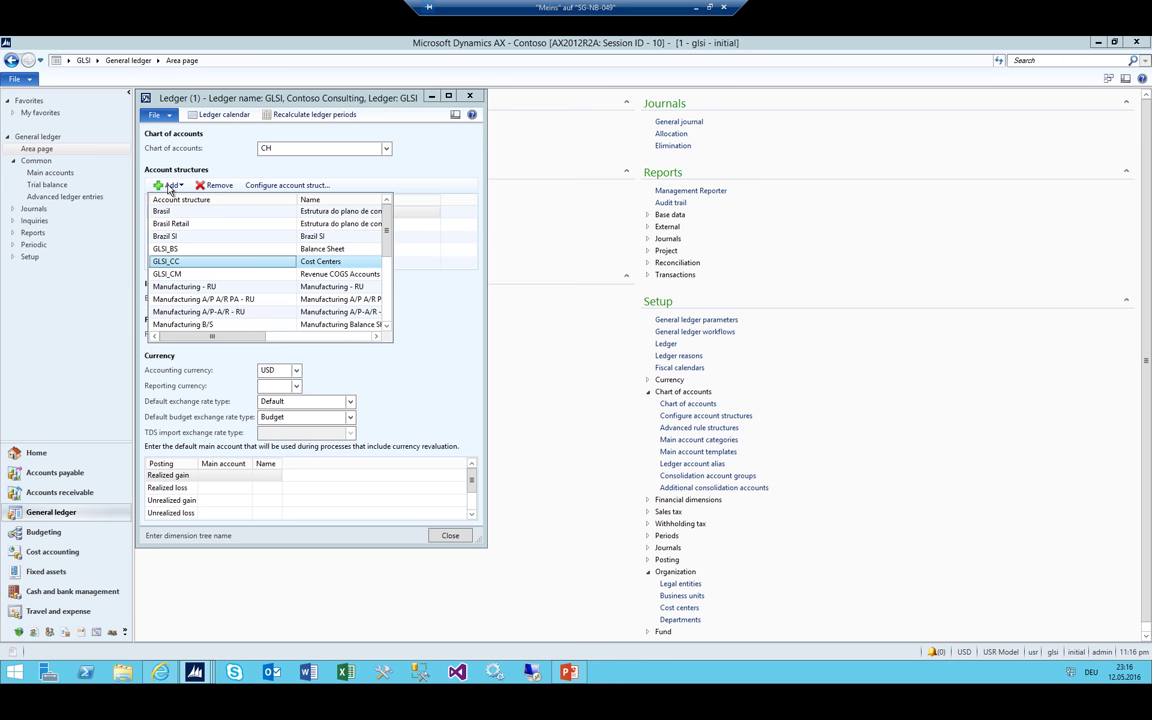
left_click(170, 187)
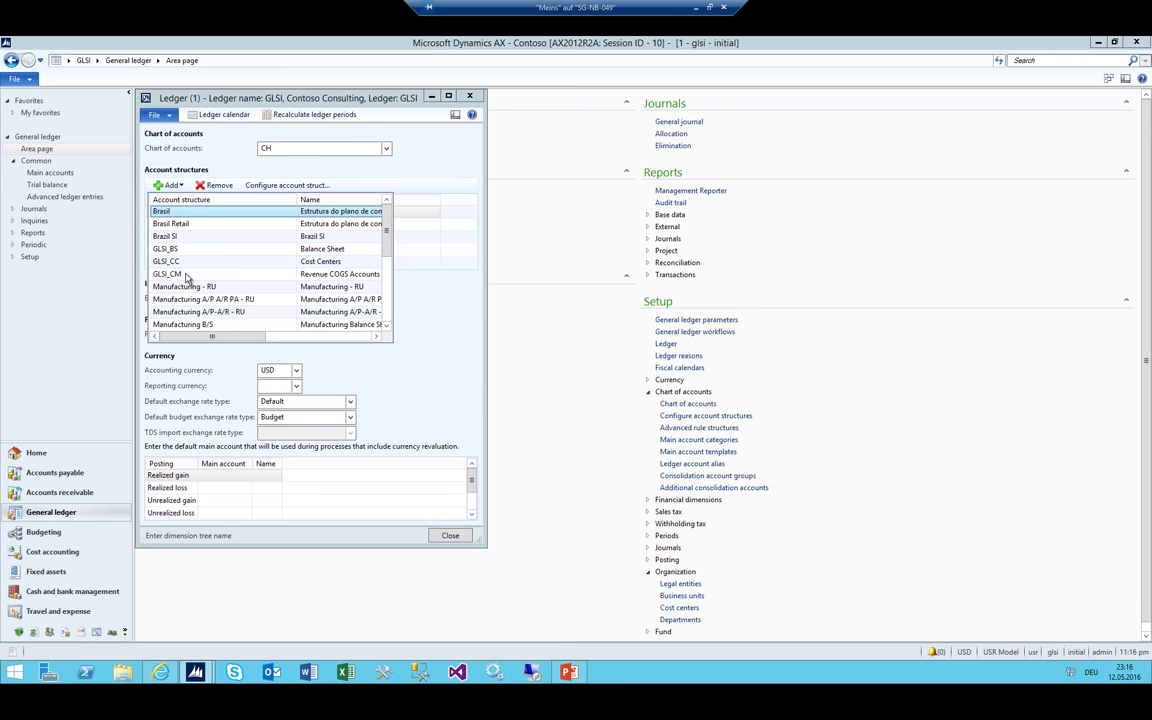
left_click(186, 276)
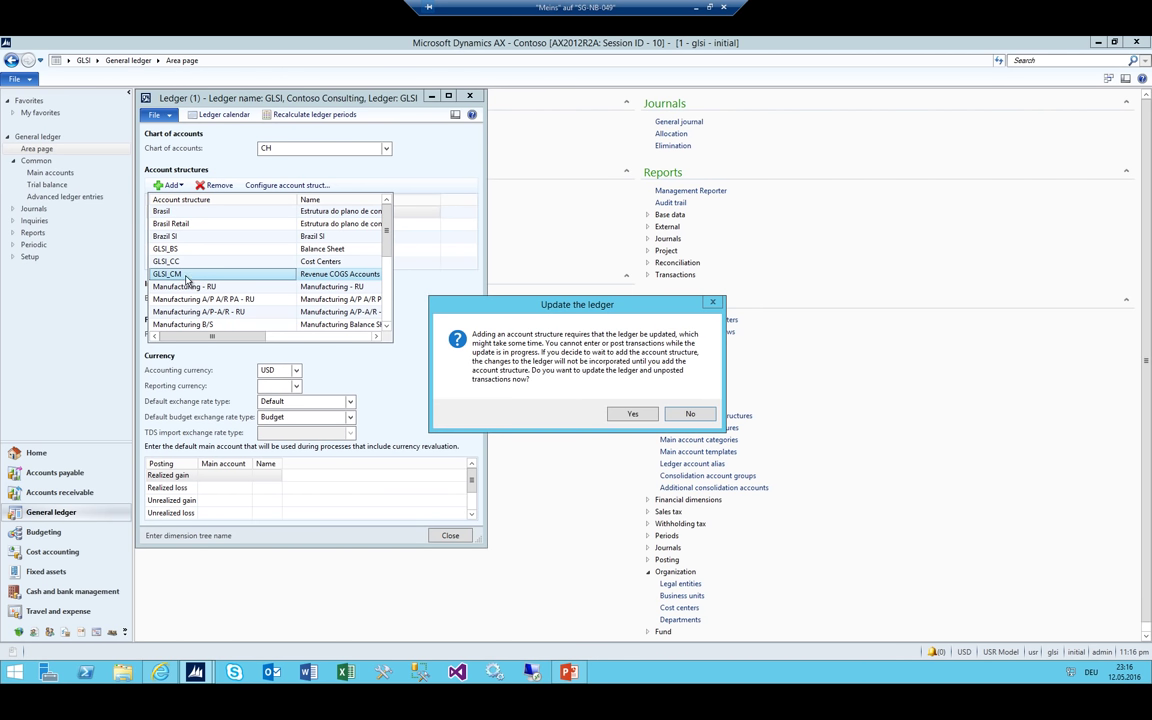
left_click(631, 414)
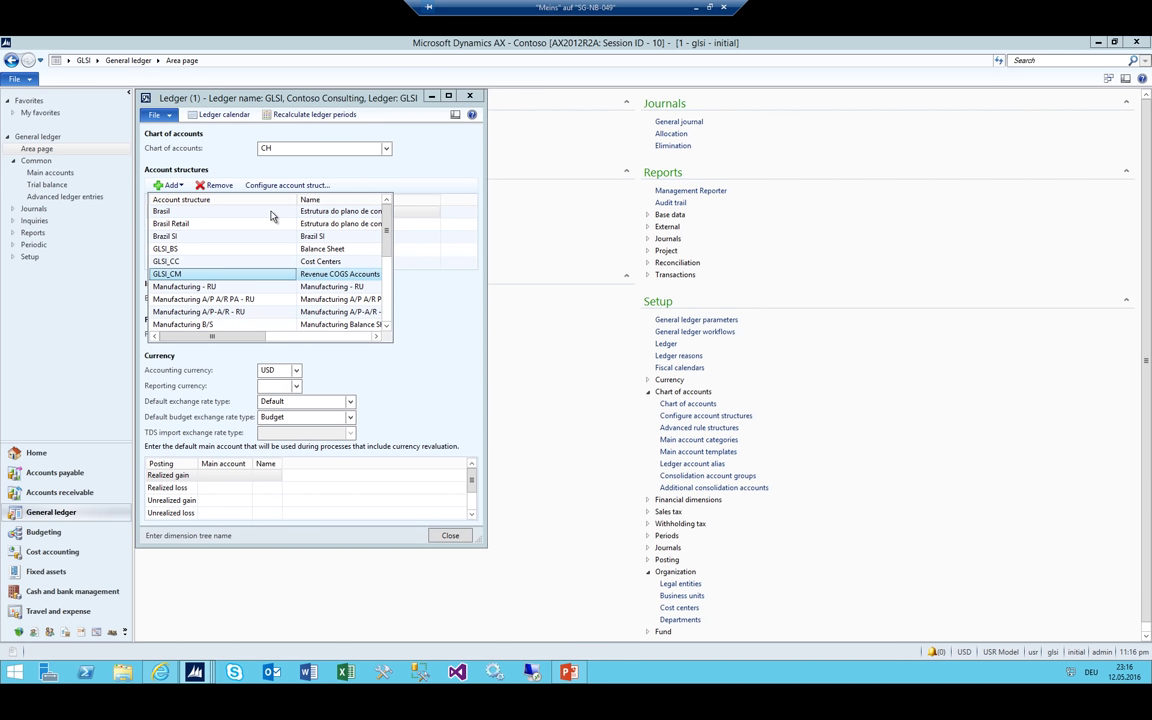
left_click(172, 272)
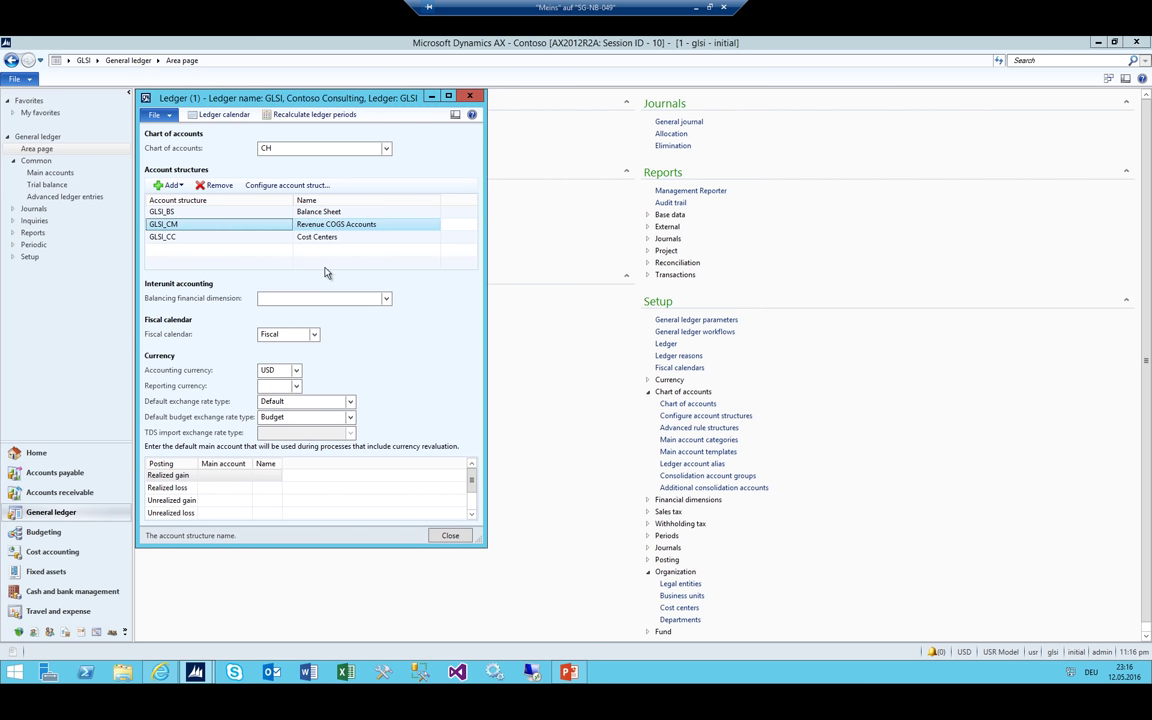
From a new general journal, create journal name GJ described as 'General Journal'
key("Escape")
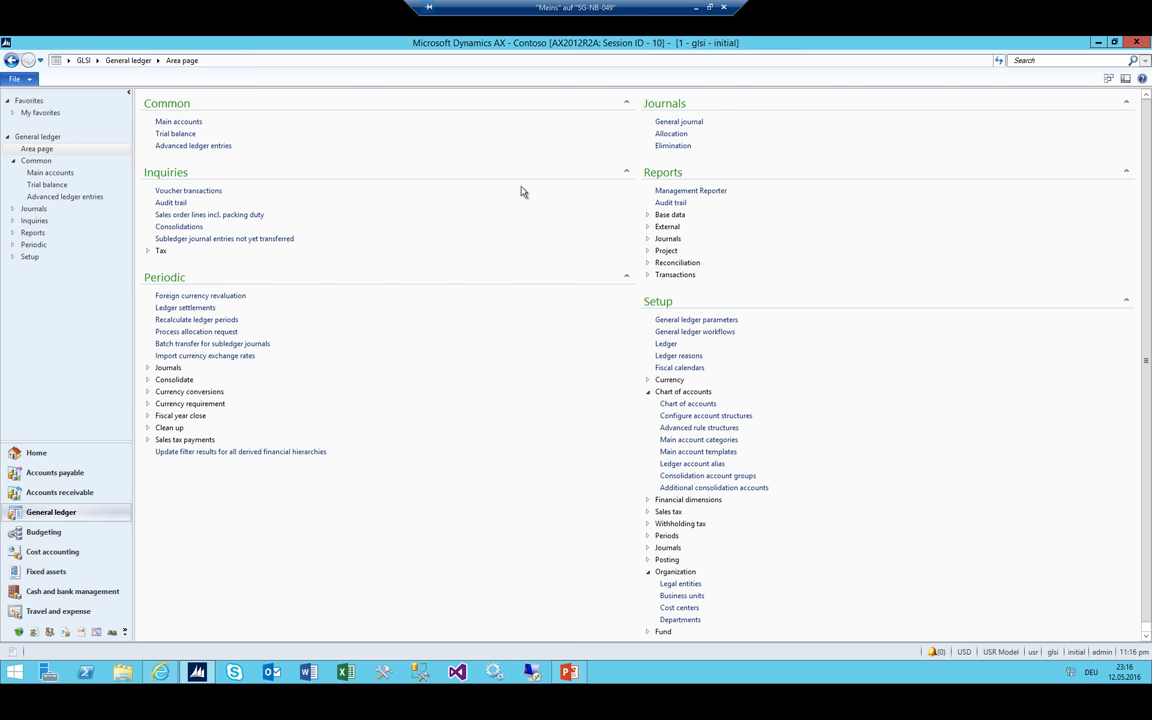
left_click(697, 121)
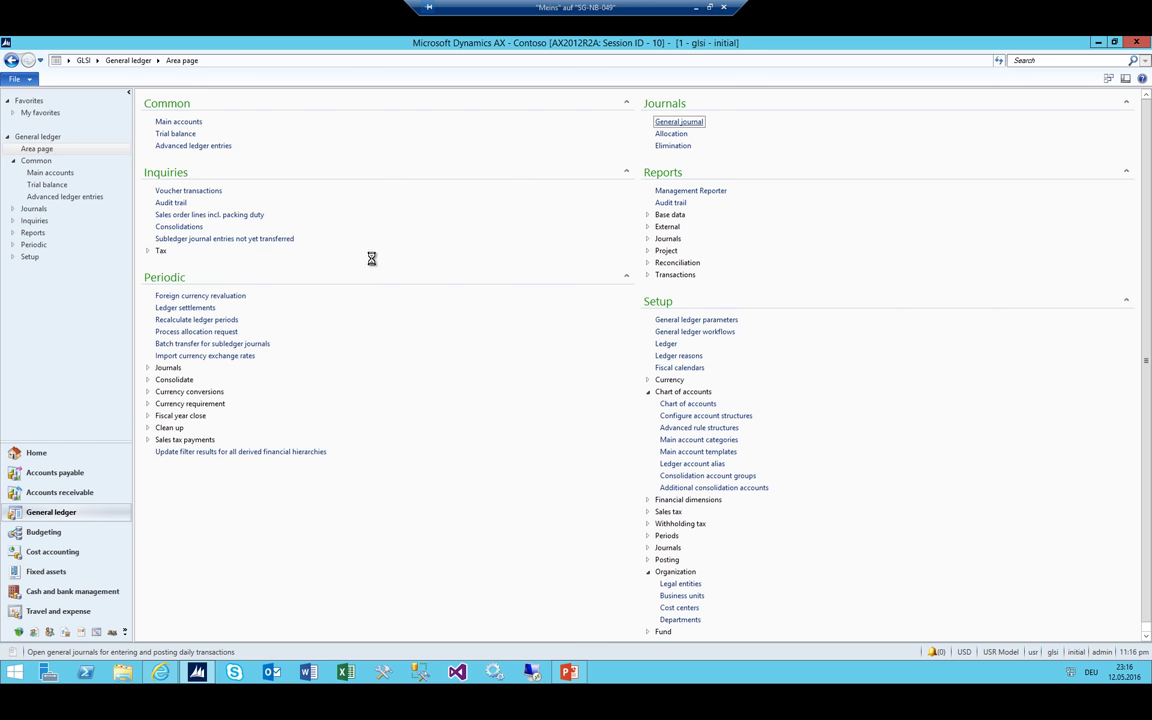
key("ctrl+n")
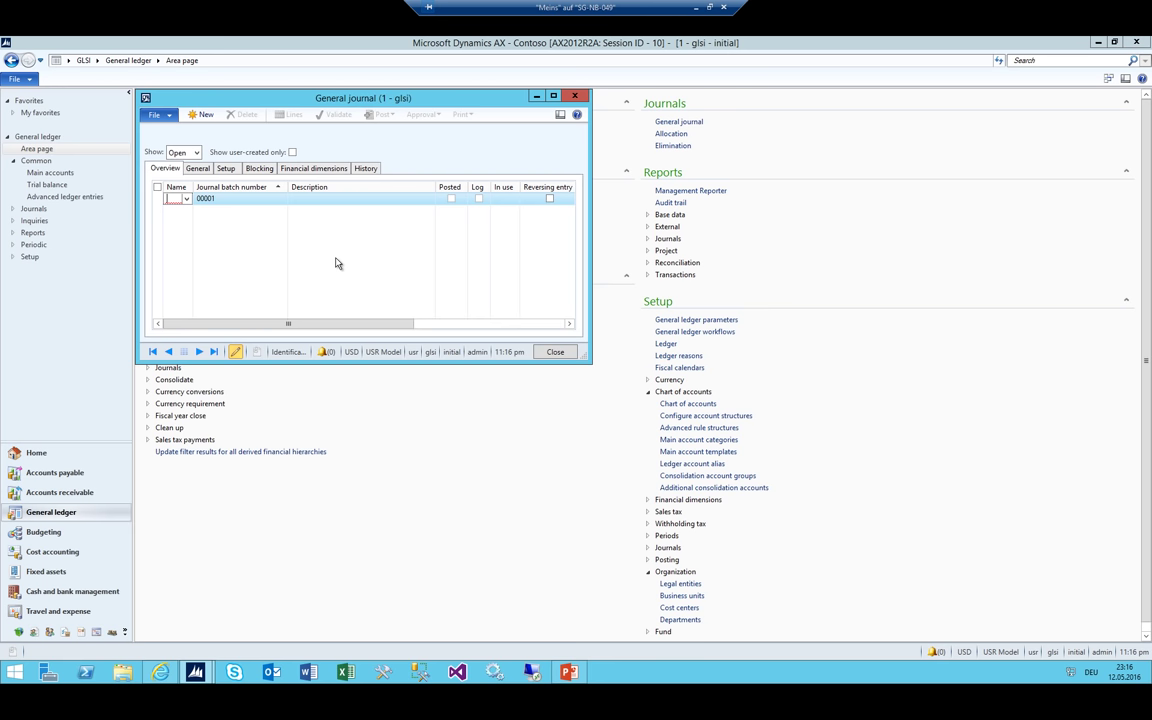
right_click(175, 201)
left_click(185, 274)
key("ctrl+n")
type("GJ")
key("Tab")
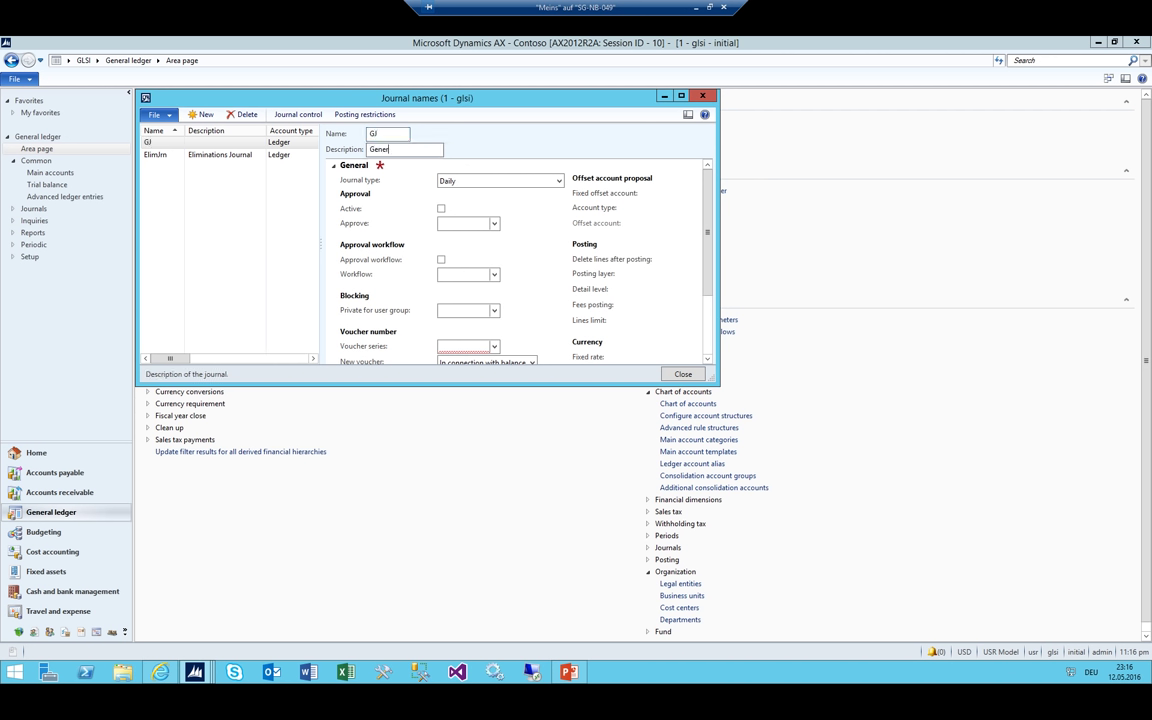
type("General Journal")
key("Tab")
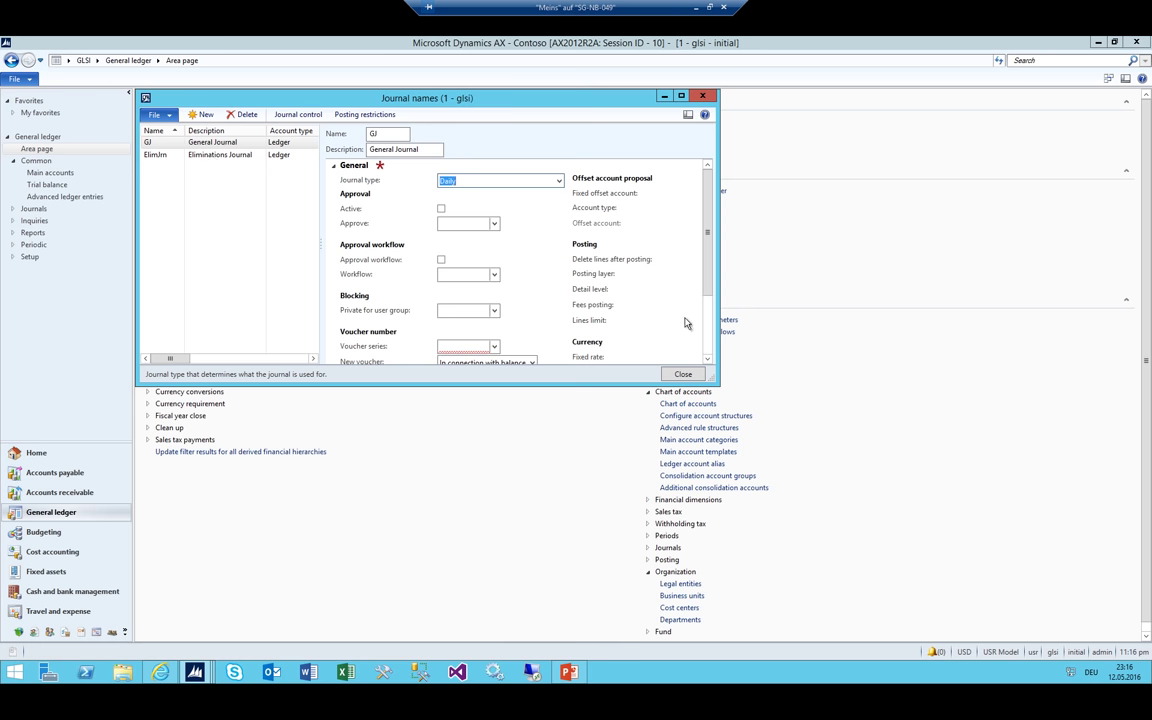
Start a new number sequence record for the GJ voucher series
left_click_drag(710, 376, 965, 548)
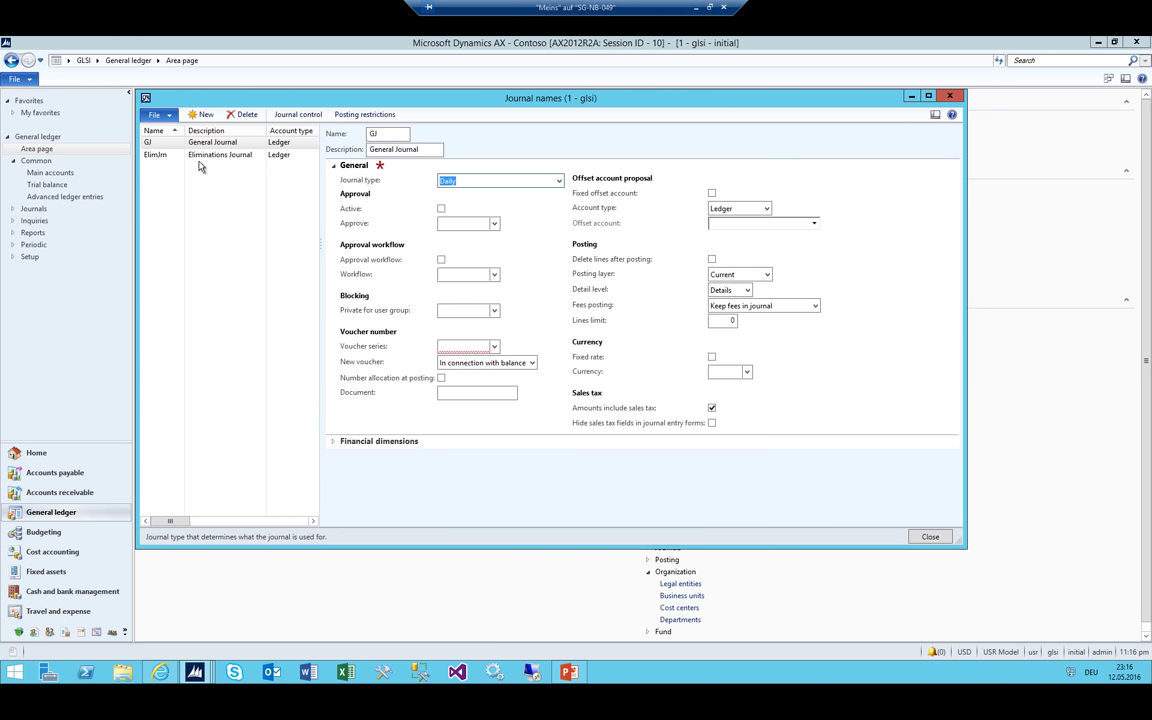
right_click(494, 349)
left_click(519, 476)
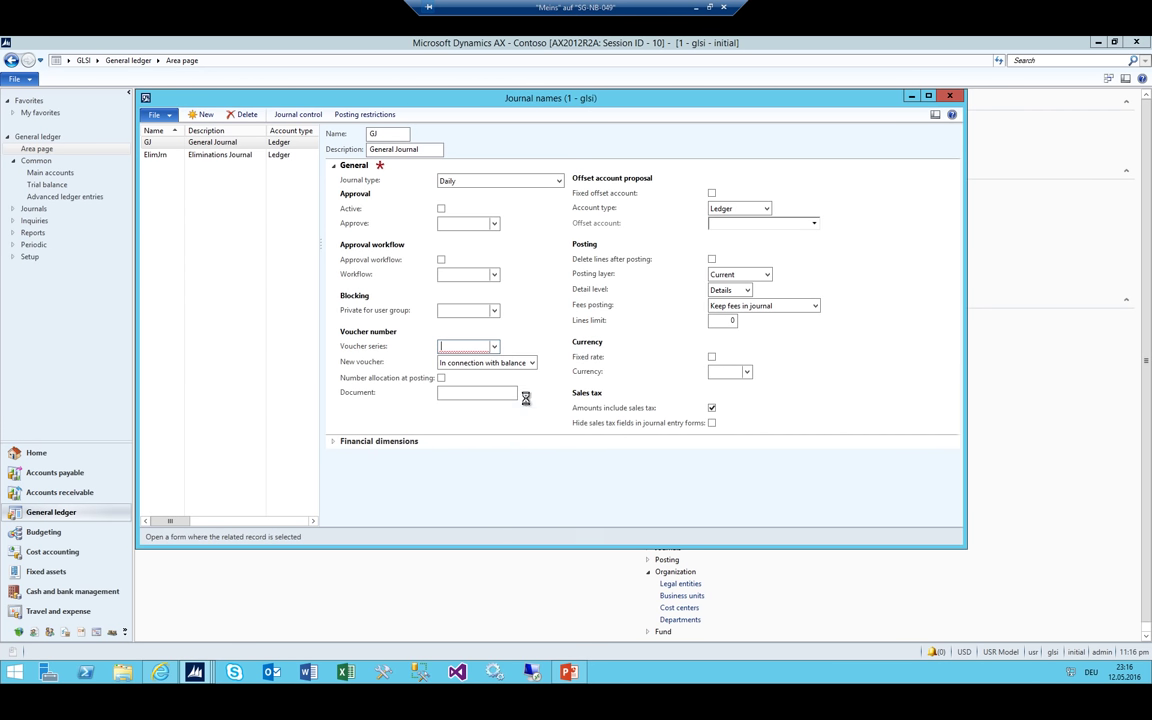
key("ctrl+n")
Create number sequence GJ named 'General Journal' with Company scope for GLSI
type("GJ")
key("Tab")
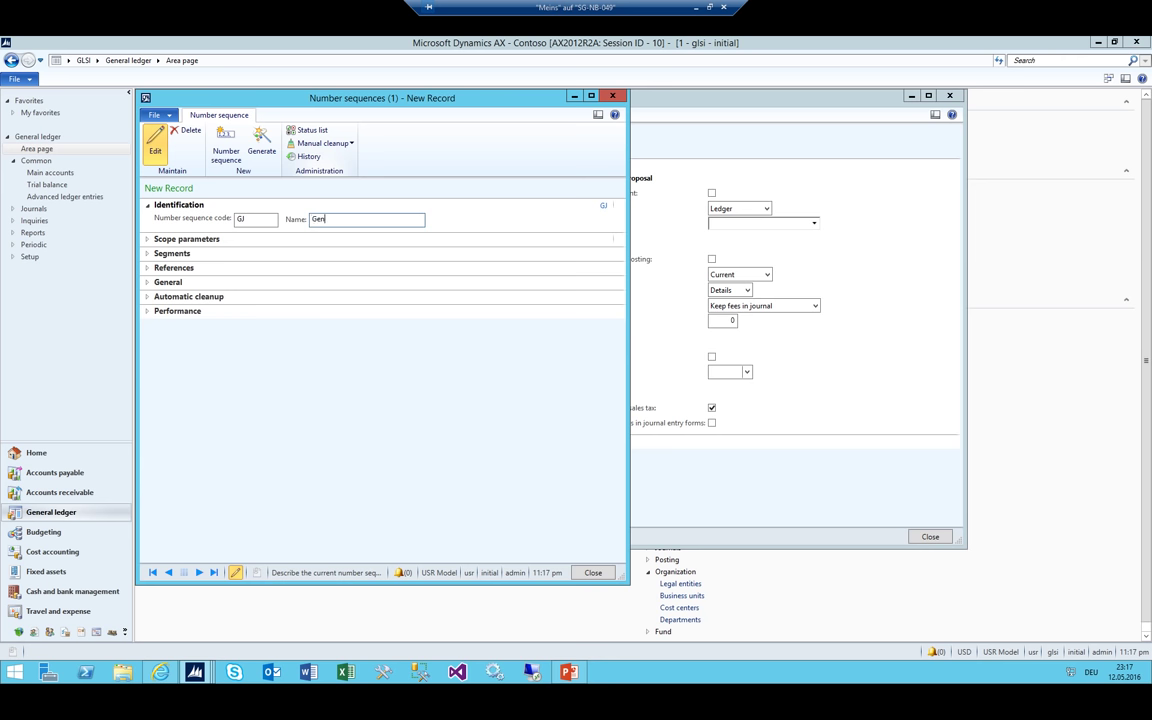
type("General Journal")
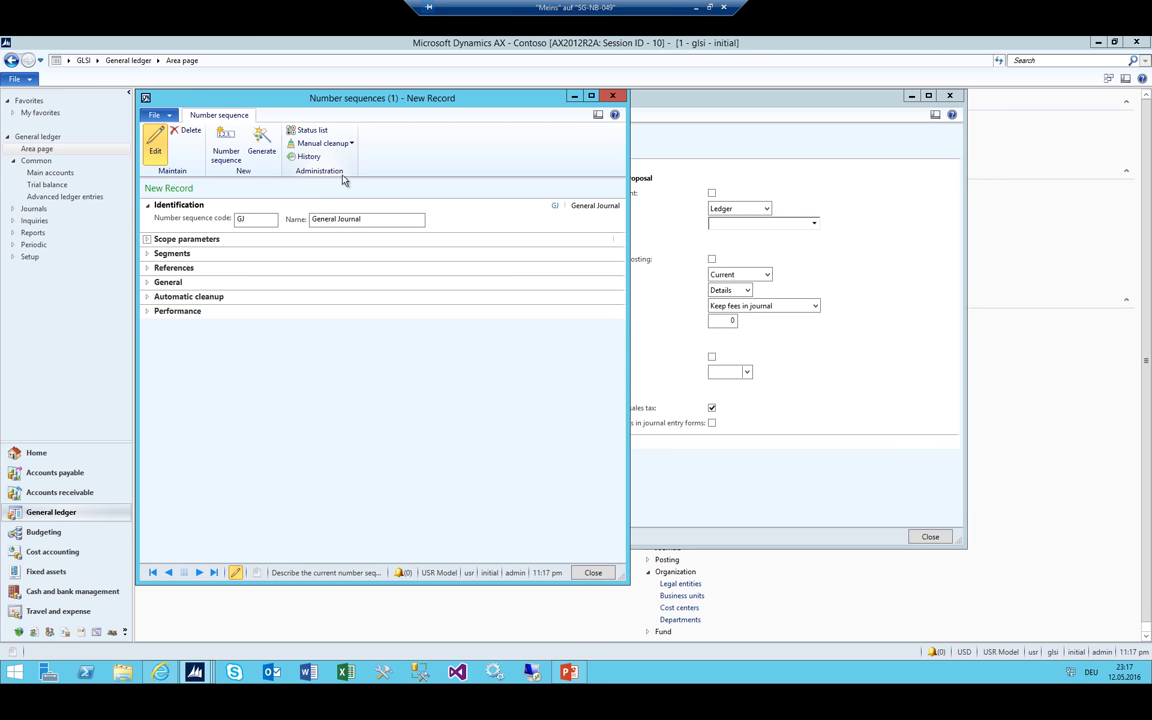
left_click(148, 239)
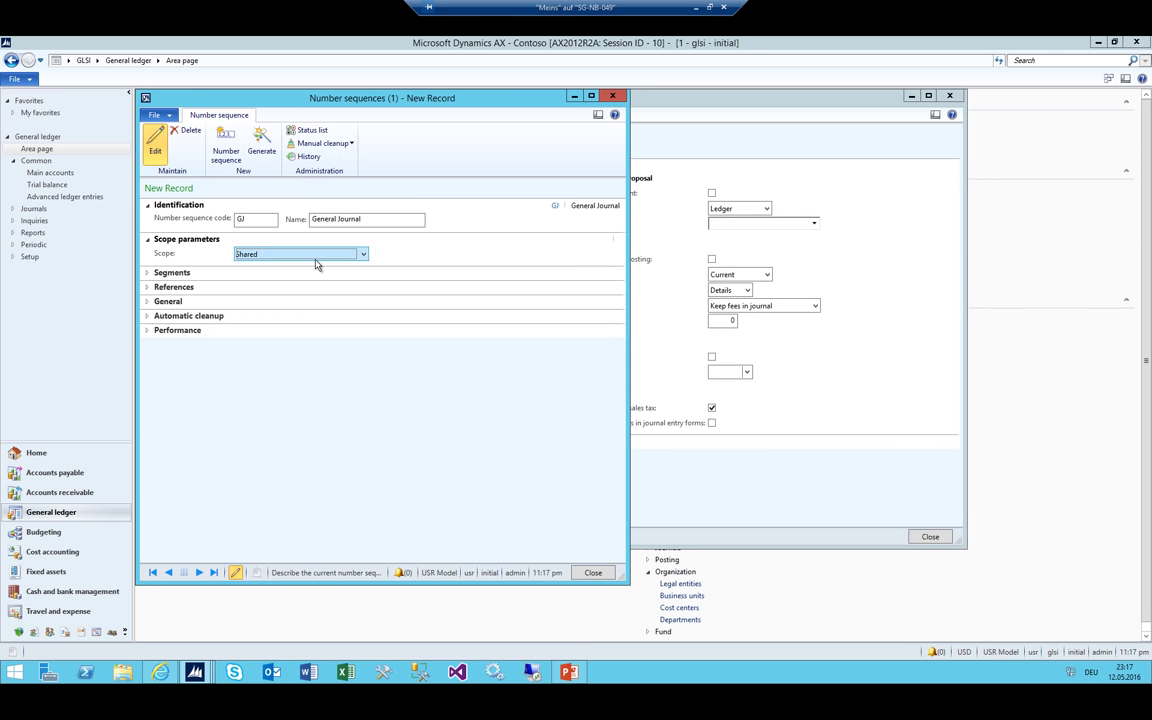
left_click(316, 258)
left_click(283, 279)
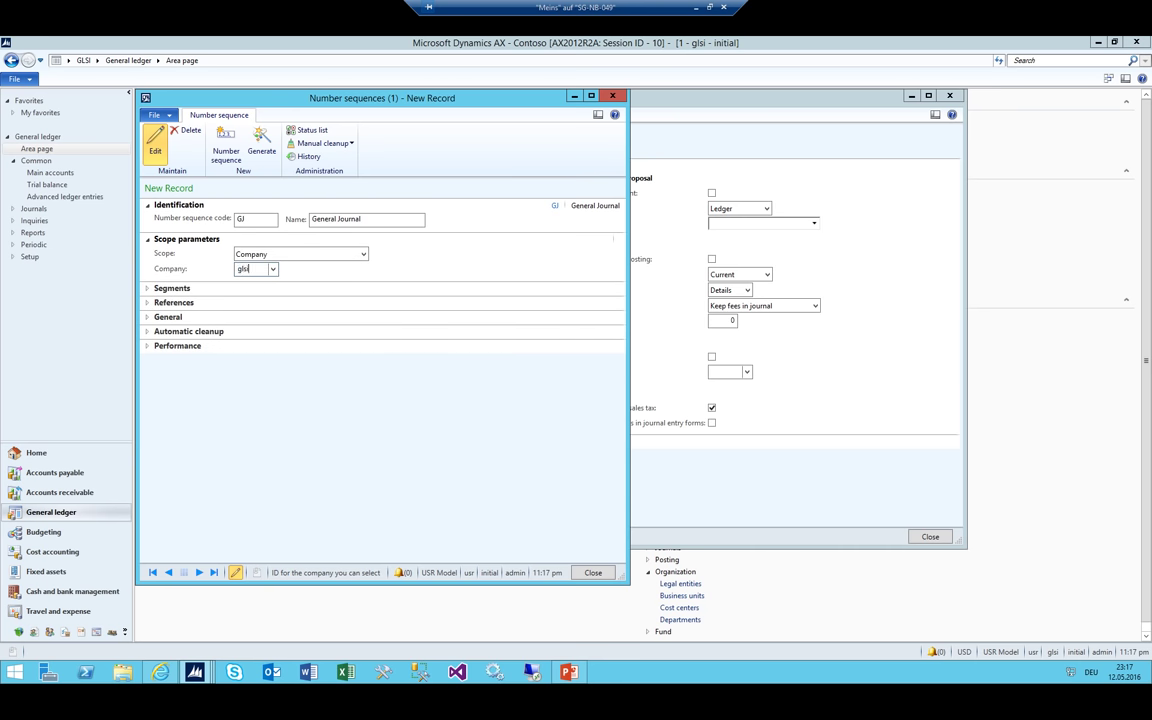
left_click(147, 288)
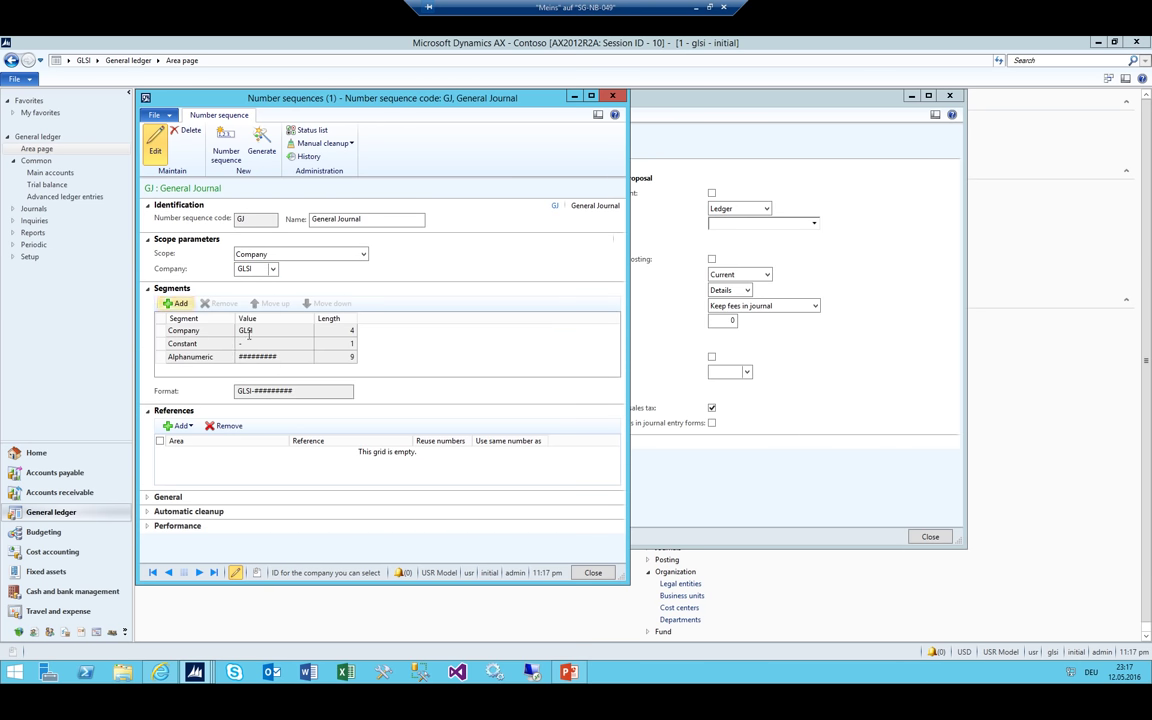
Replace the Company segment with constant GJ- and set the largest number to 999999
left_click(261, 334)
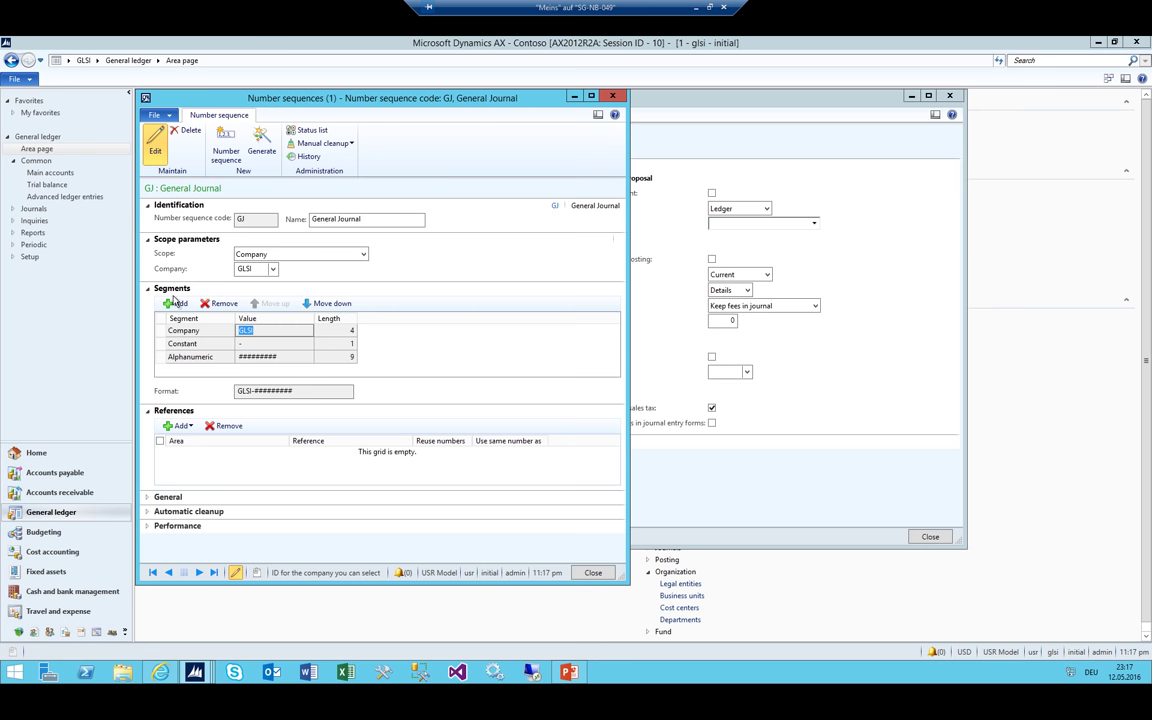
left_click(203, 305)
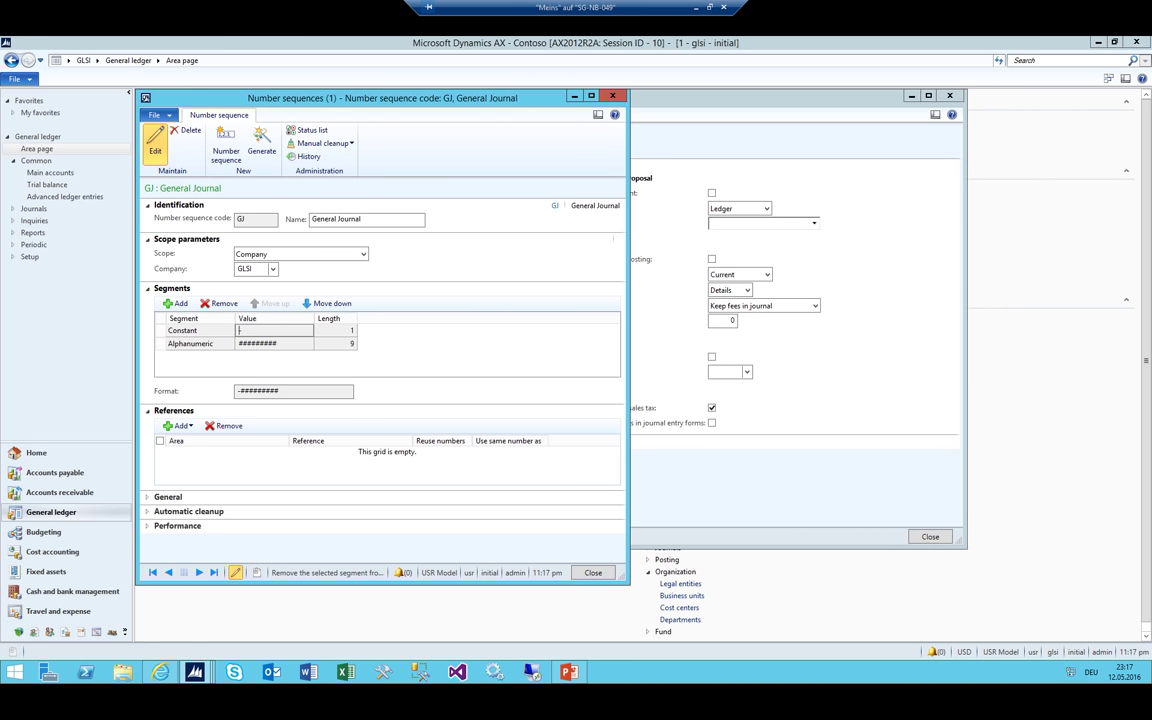
type("GJ-")
key("Down")
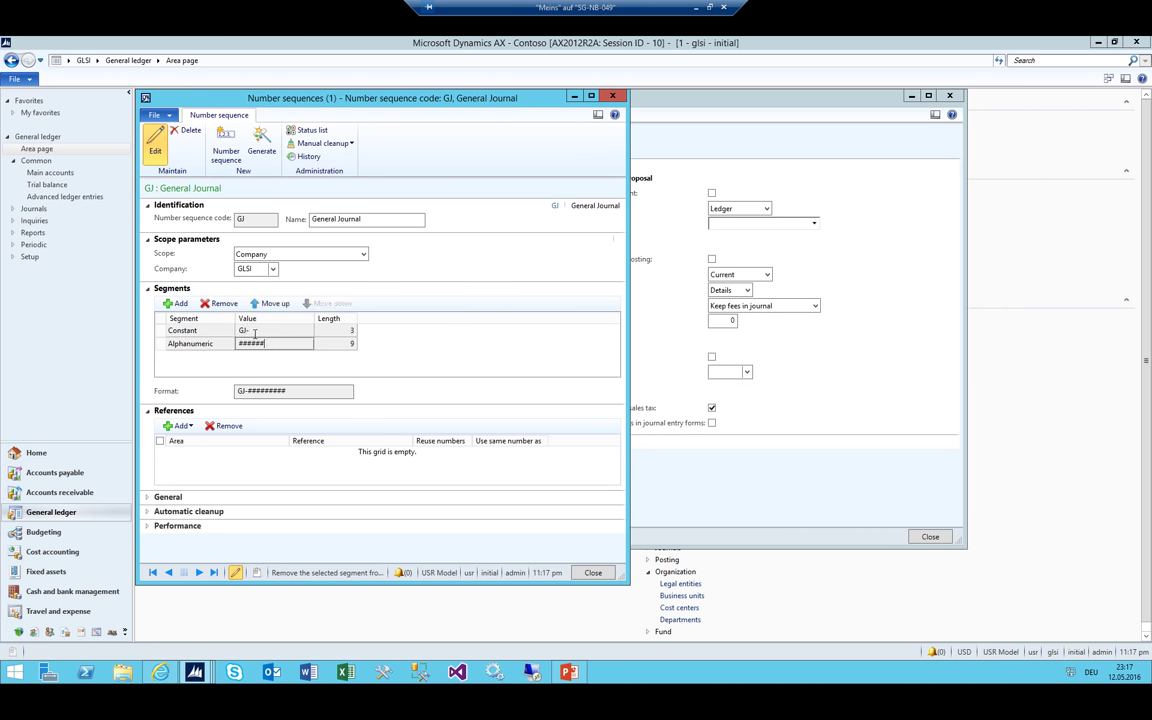
left_click(158, 497)
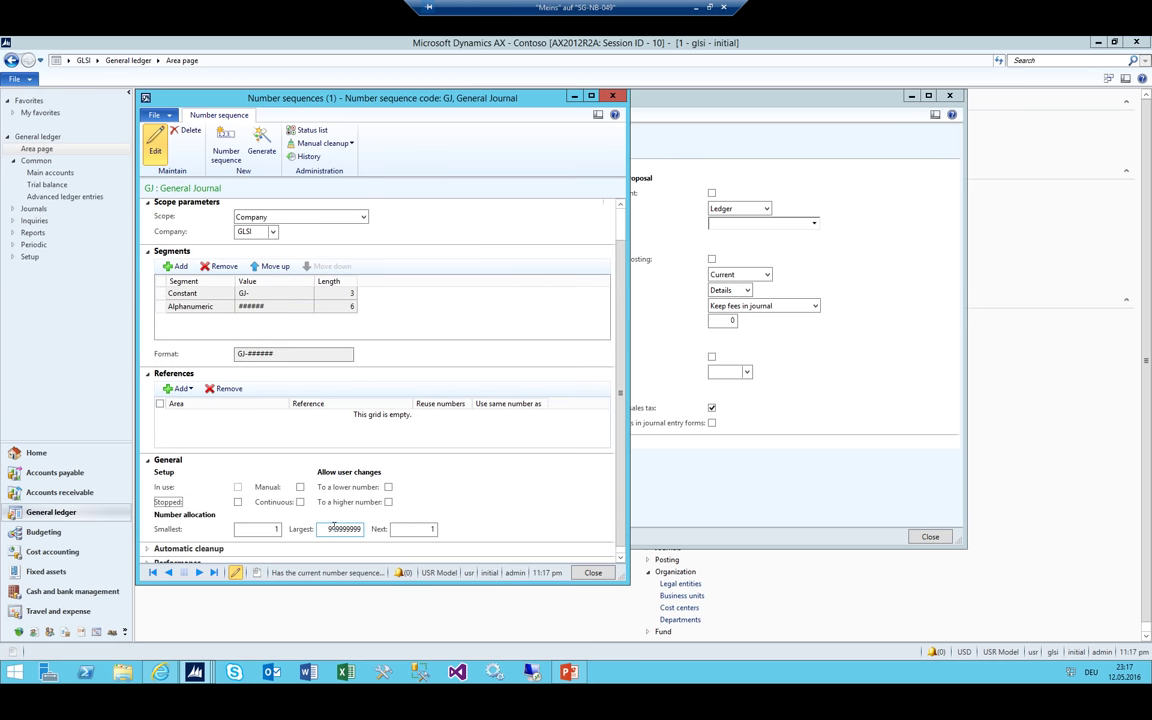
left_click(334, 528)
key("Tab")
key("shift+Tab")
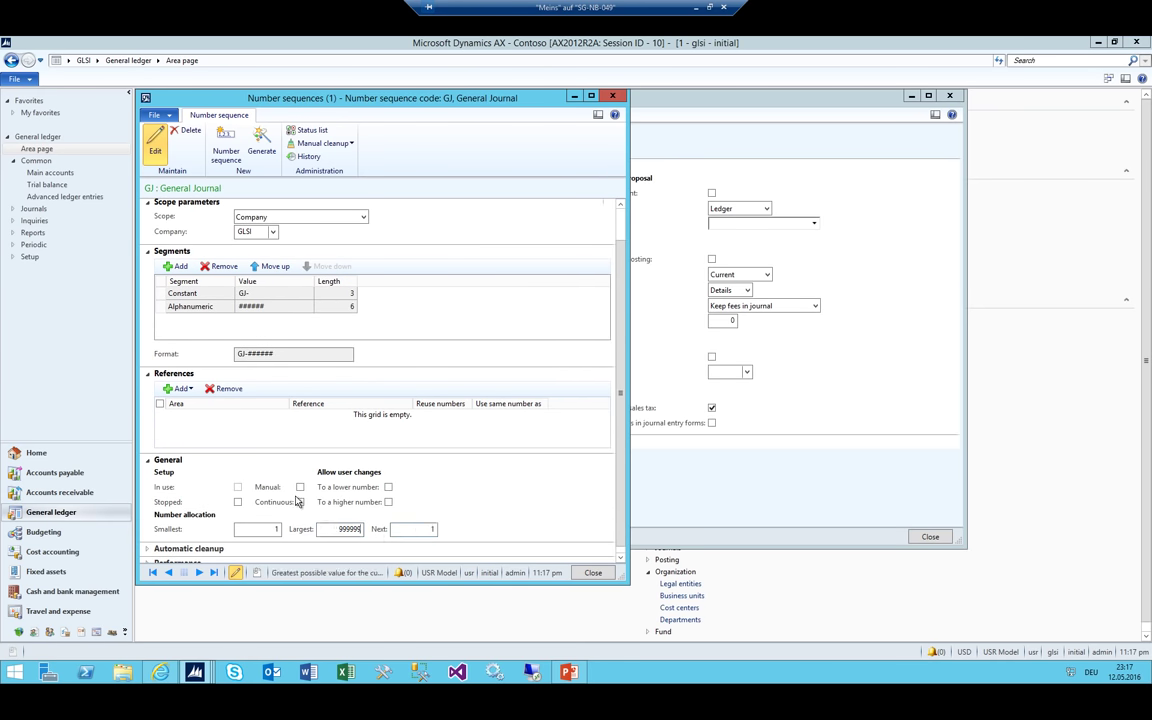
Give the GJ journal name voucher series GJ, then go to General ledger parameters
key("Escape")
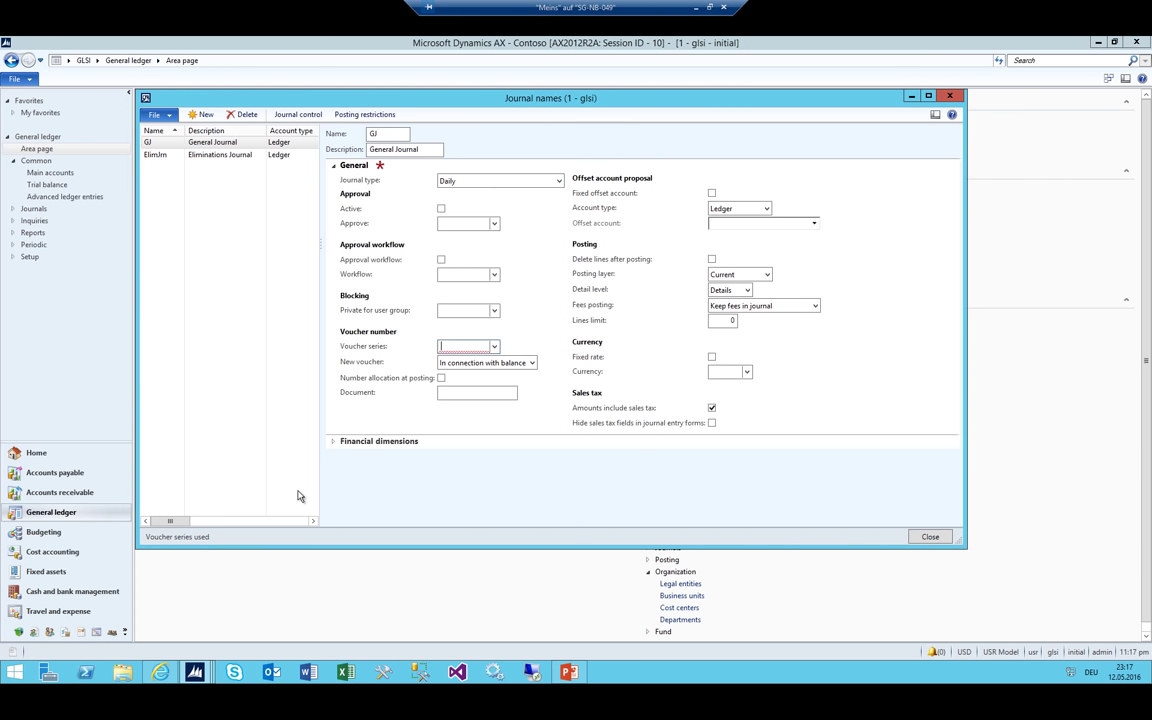
key("Escape")
key("Tab")
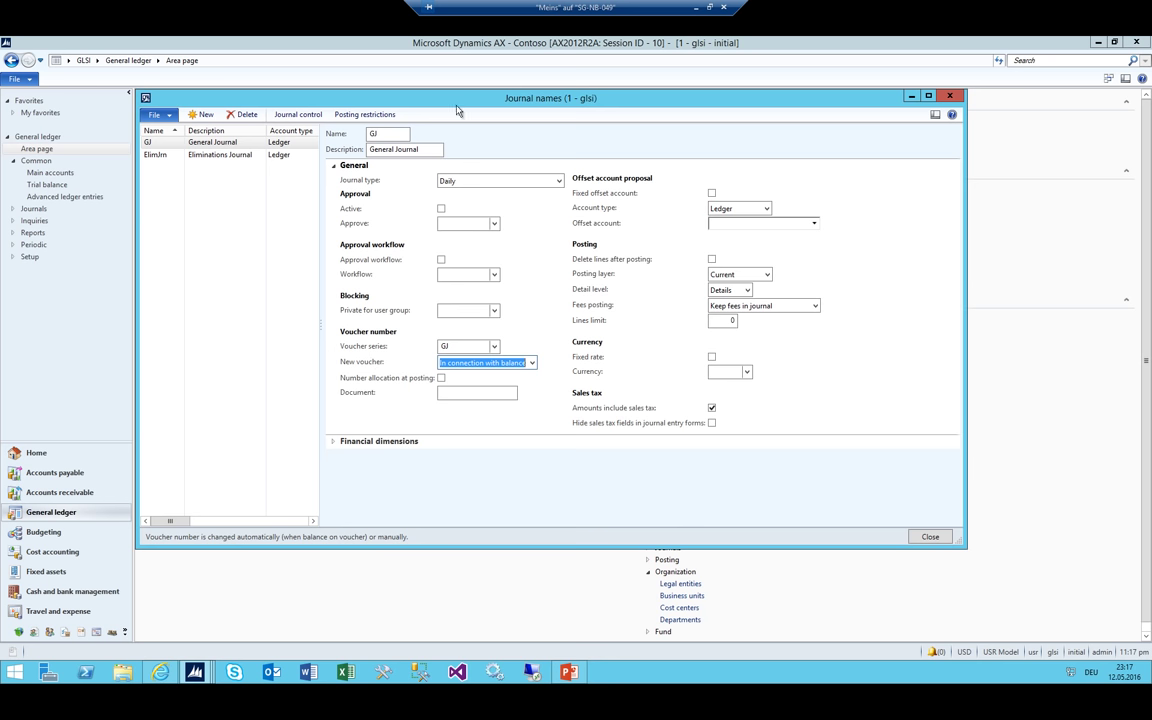
left_click(172, 154)
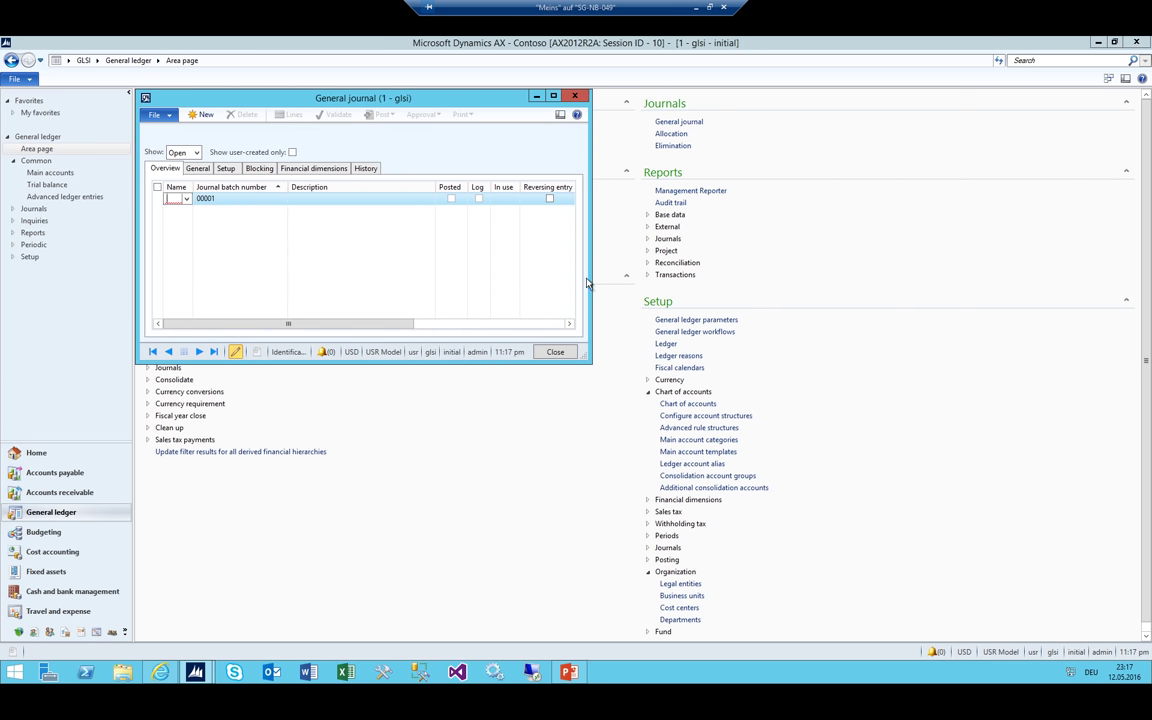
left_click(702, 319)
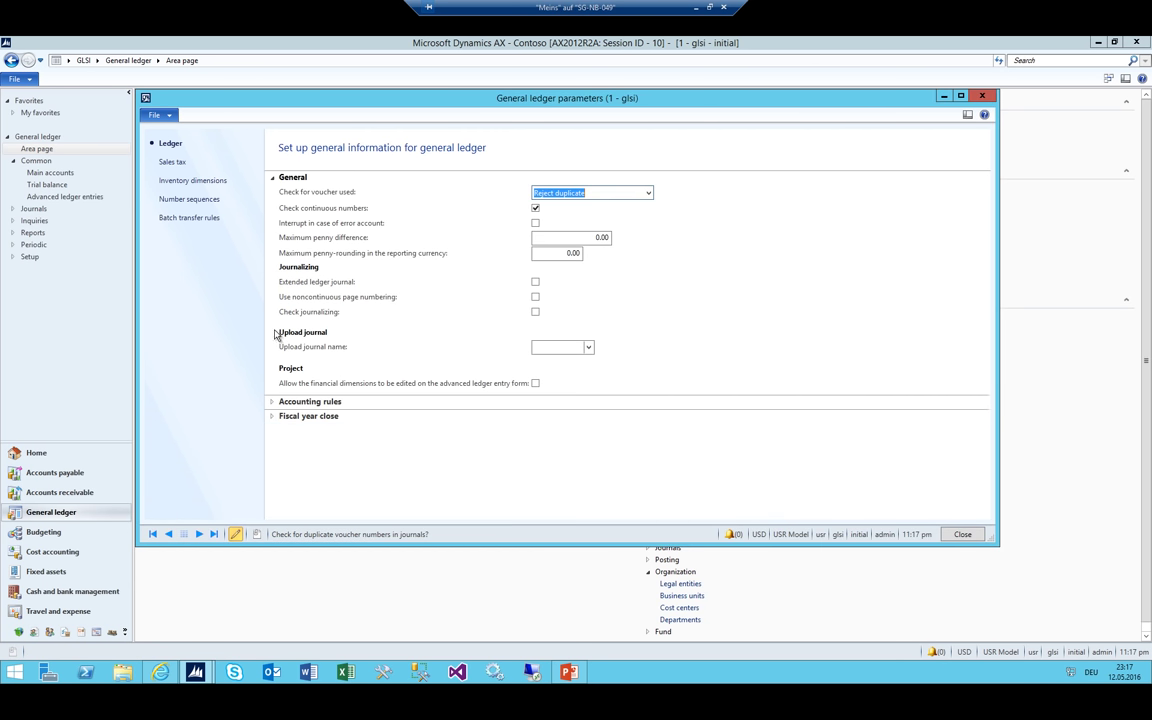
Clear the financial consolidation and elimination options on legal entity Contoso Consulting (GLSI)
key("Escape")
left_click(96, 60)
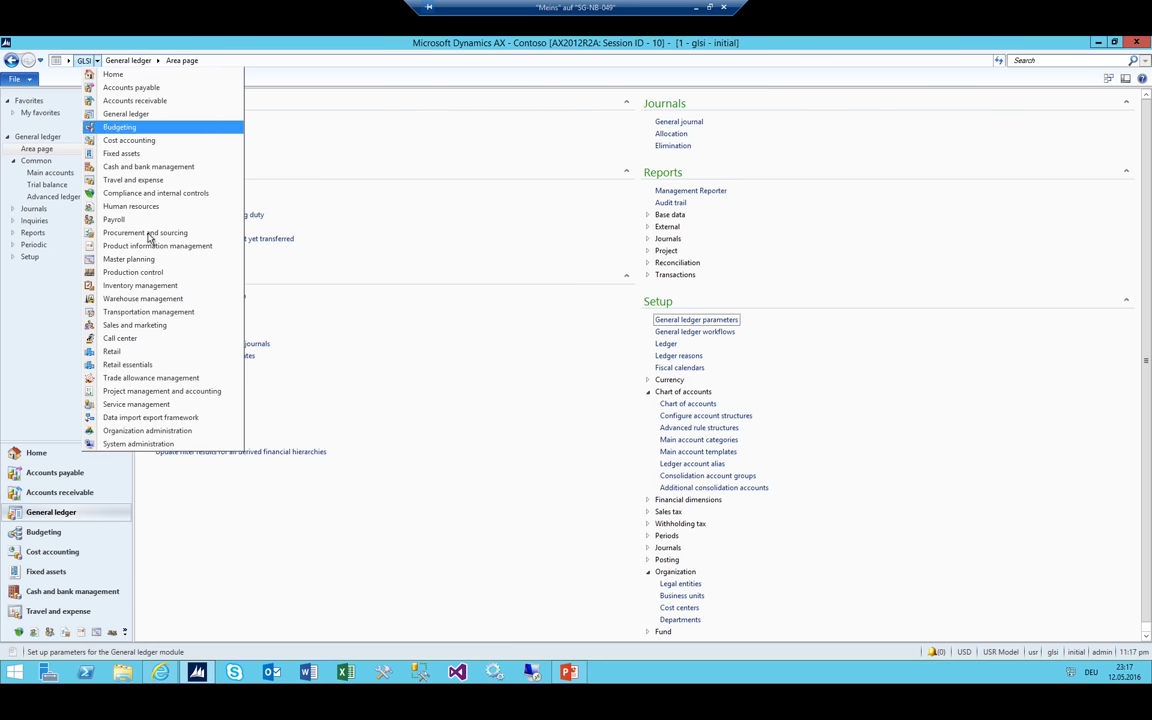
left_click(145, 430)
left_click(182, 343)
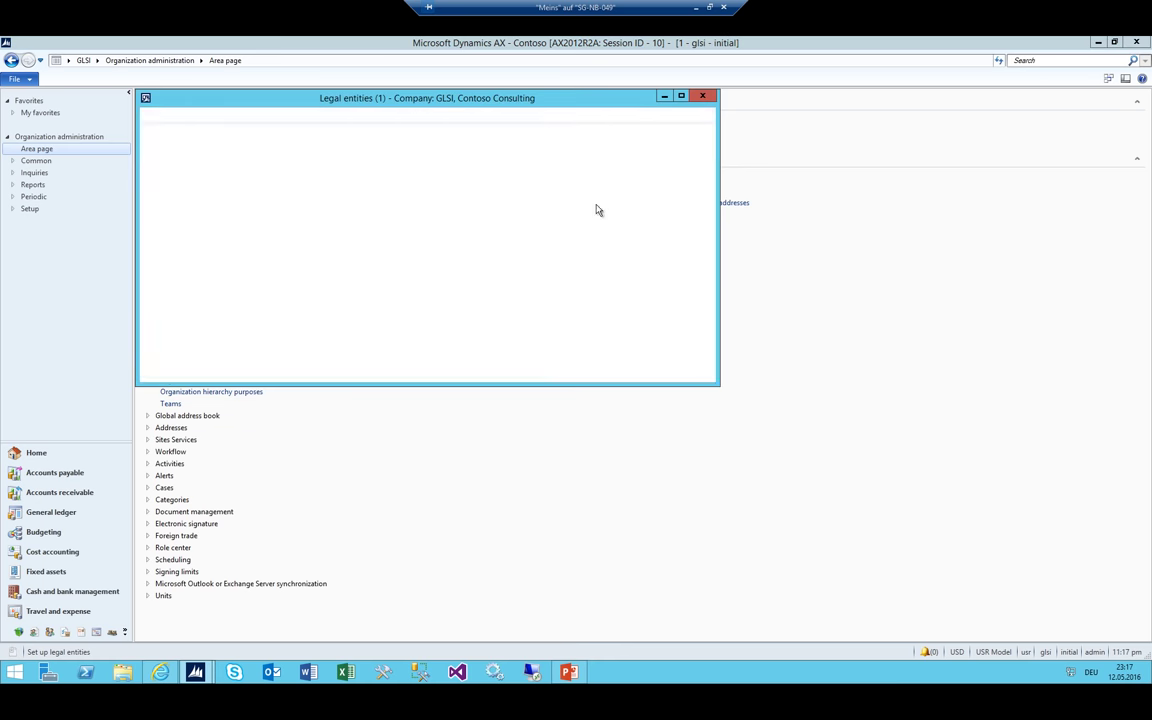
left_click(187, 185)
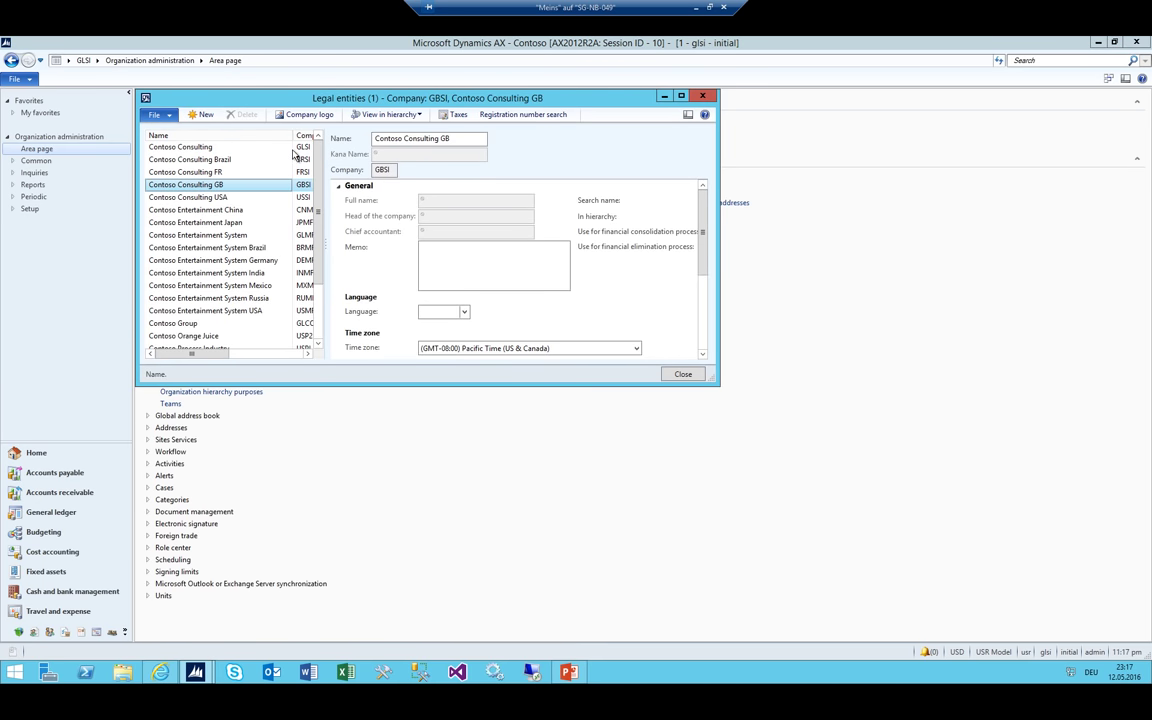
left_click(294, 149)
left_click_drag(711, 377, 1009, 380)
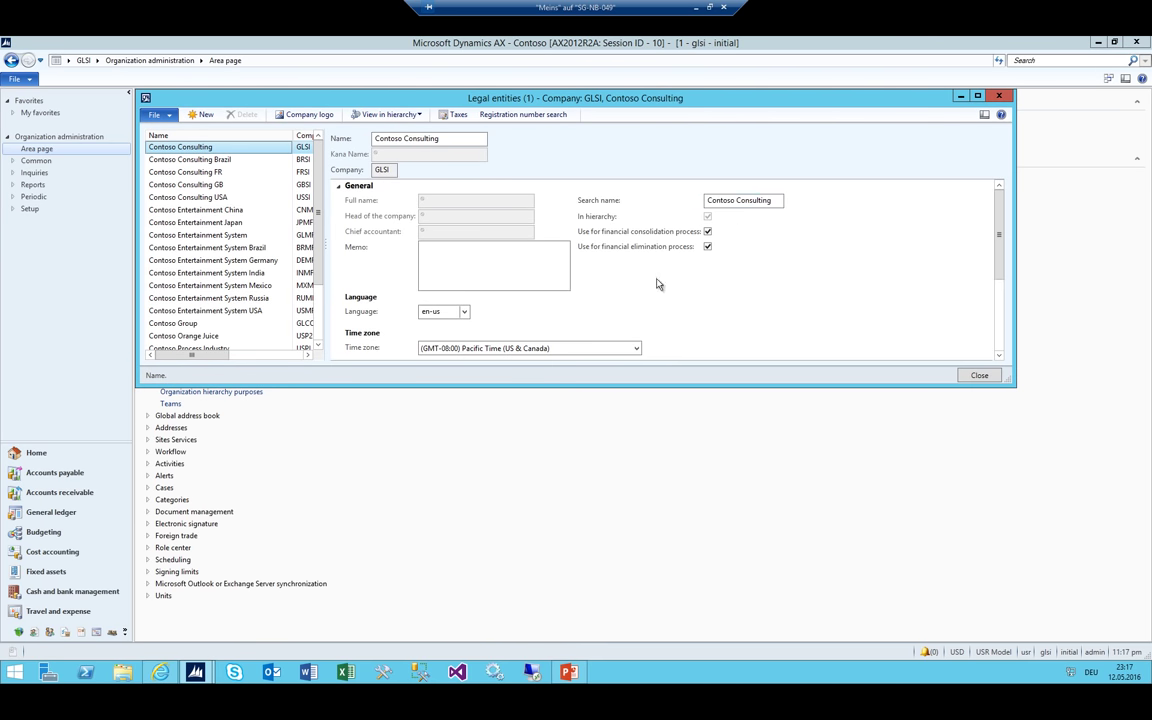
left_click(630, 231)
left_click(655, 246)
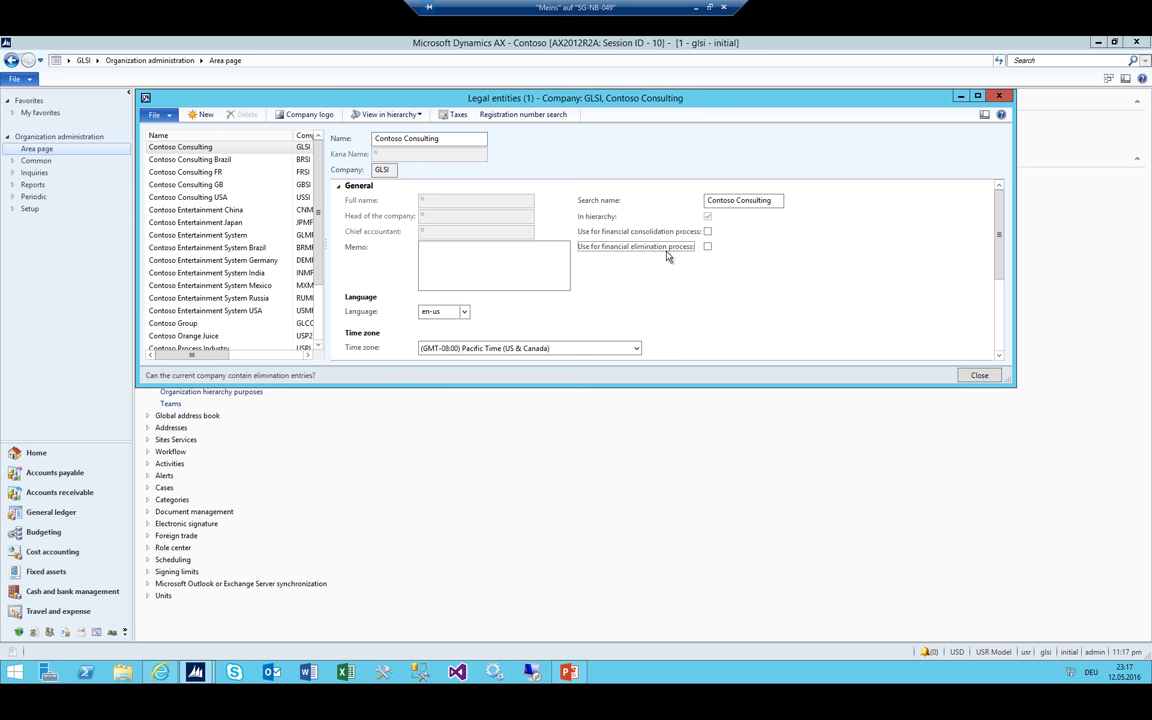
key("Escape")
left_click(97, 60)
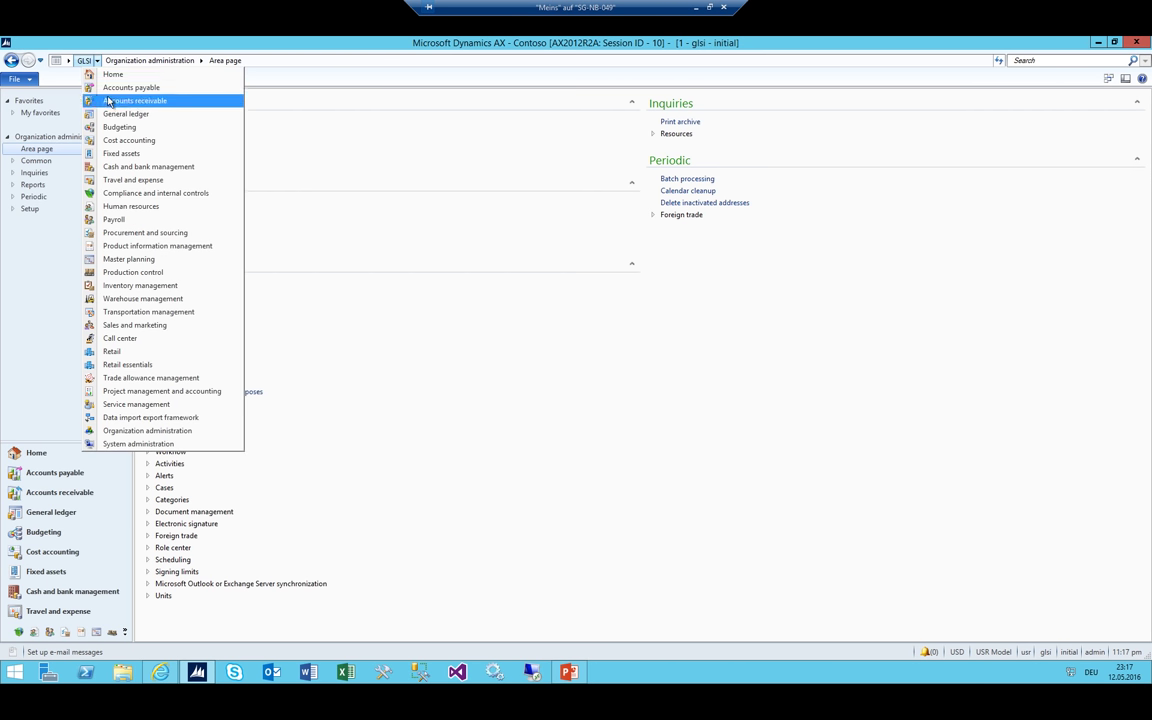
Create journal batch 00001 with journal name GJ and go to its lines
left_click(675, 121)
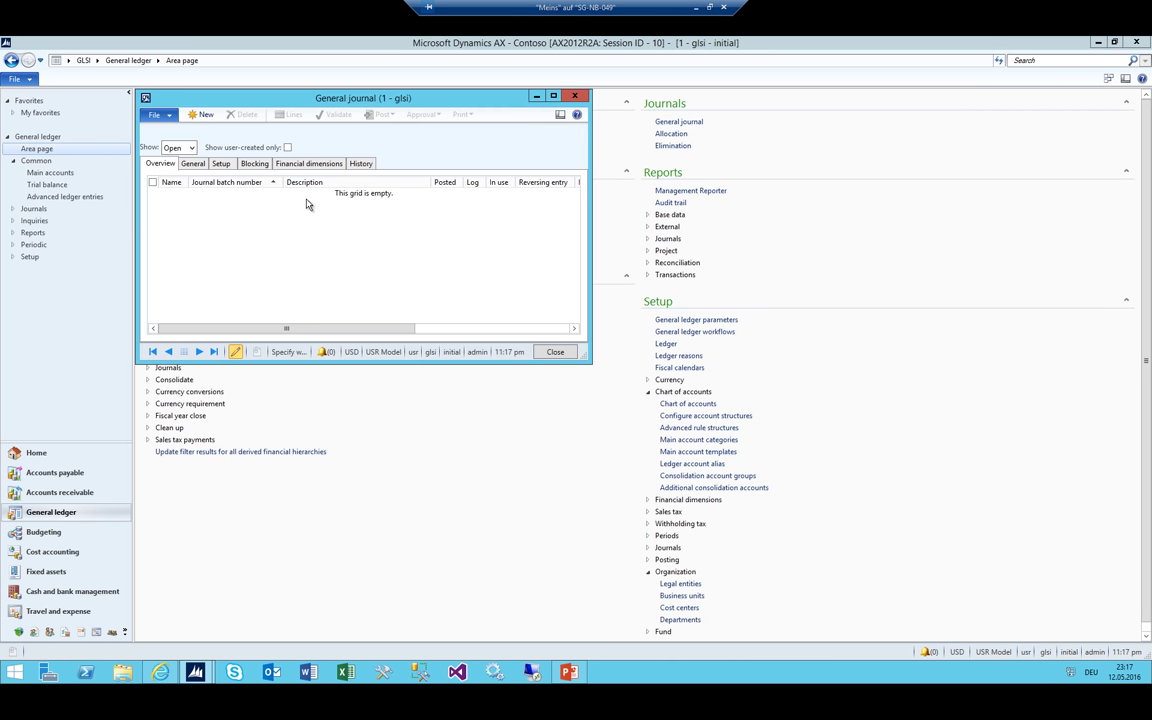
type("GJ")
key("Tab")
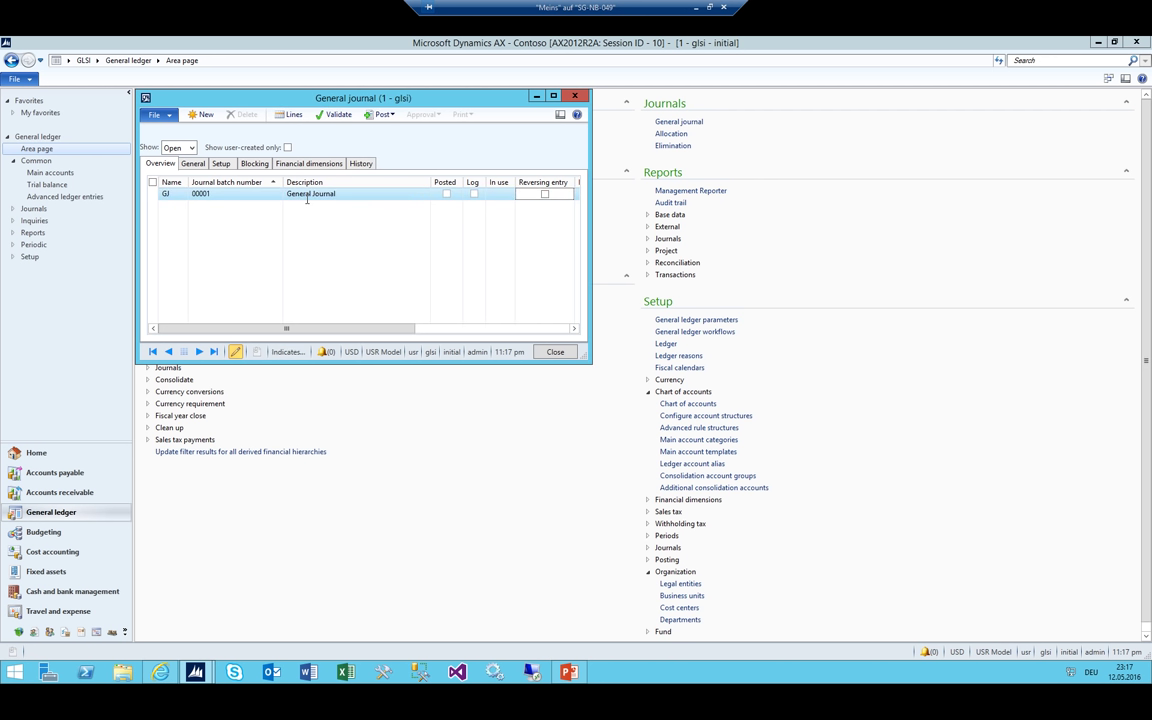
left_click(289, 115)
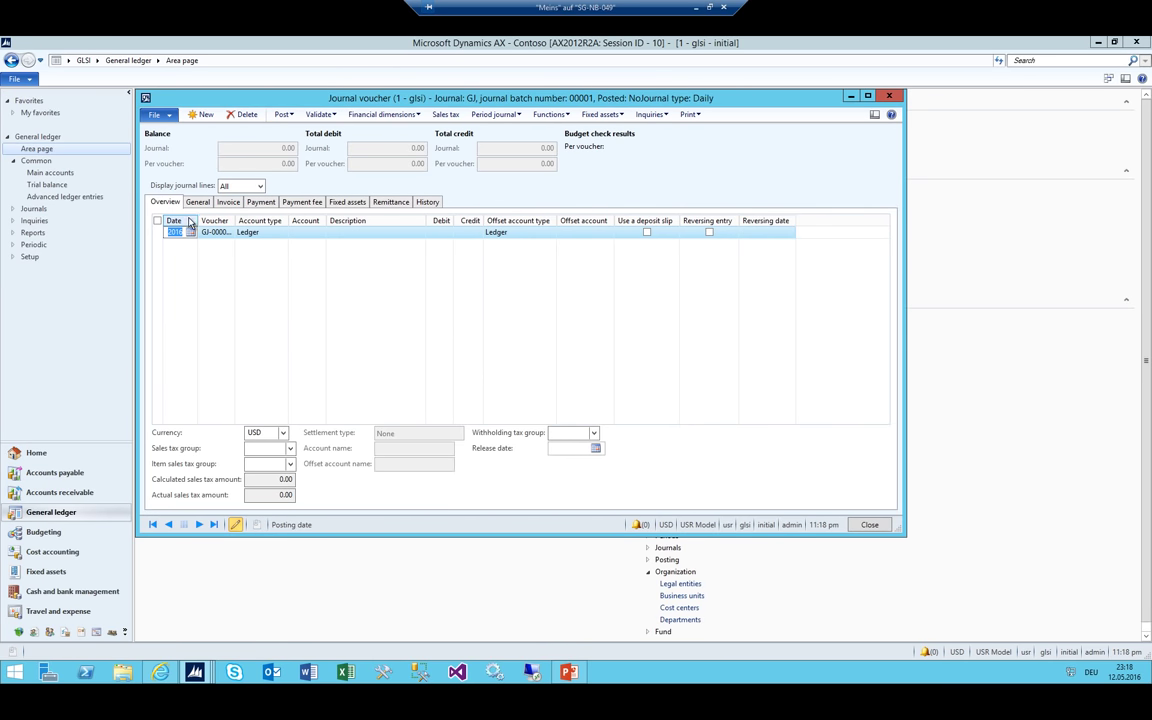
Date the first journal line 5/5/2015 and widen the Date, Account type and Account columns
left_click_drag(197, 220, 247, 221)
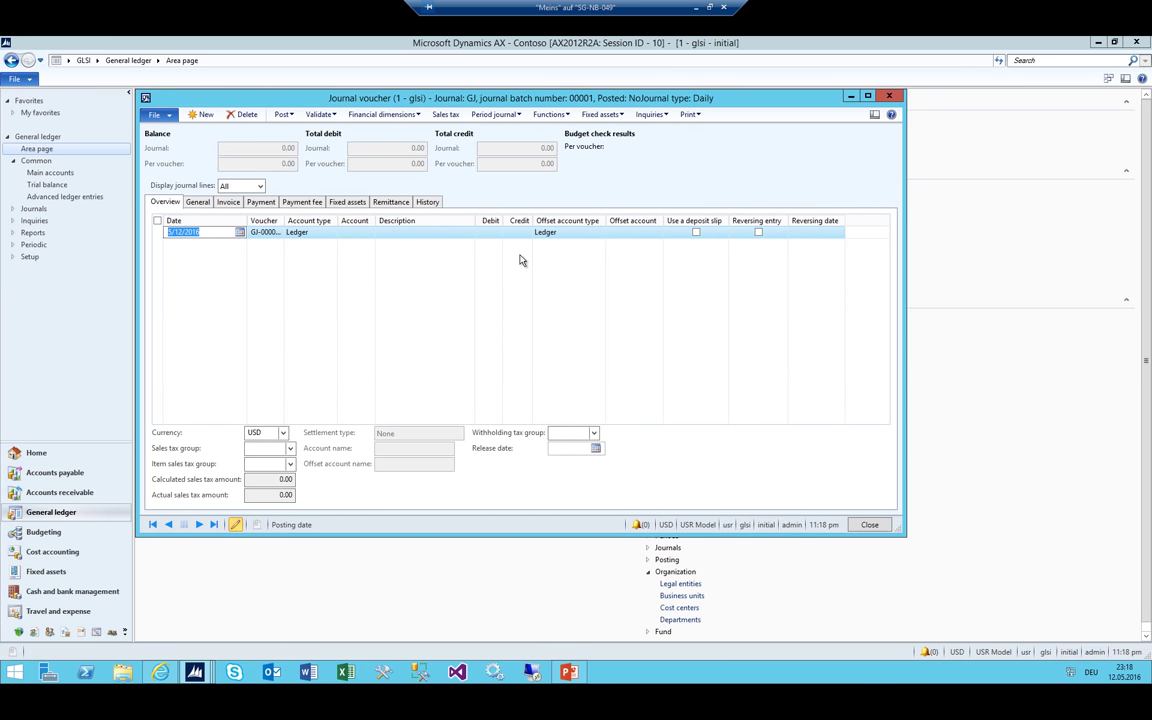
type("050515")
key("Tab")
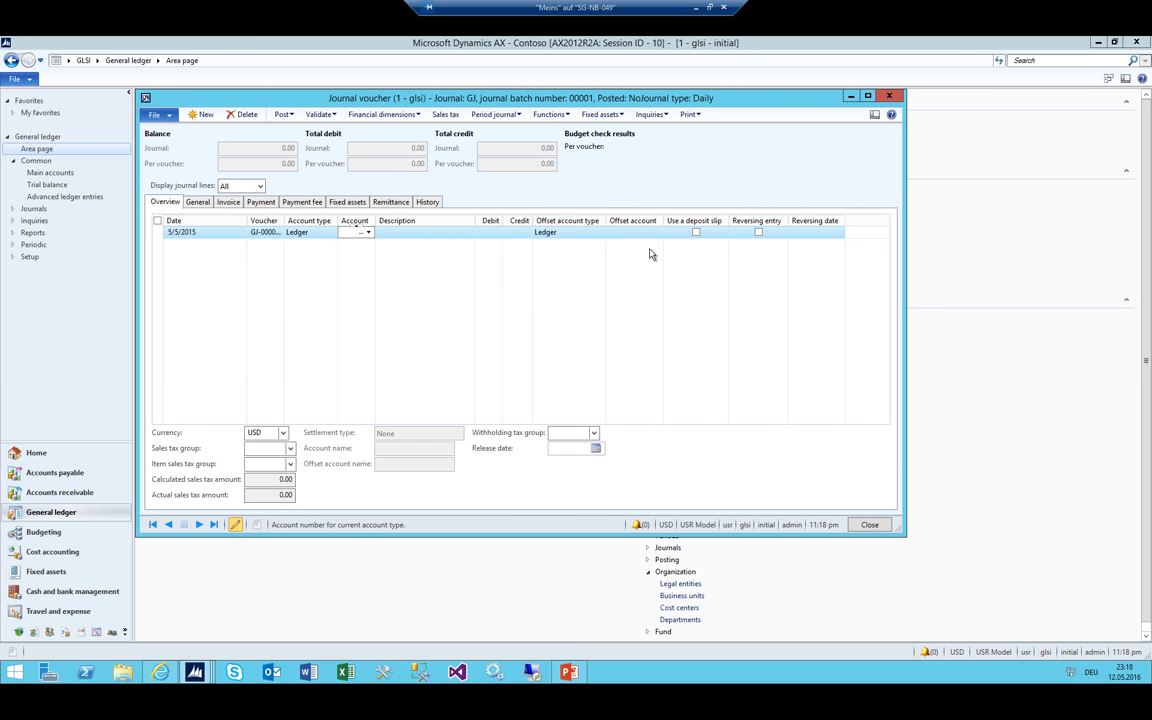
left_click_drag(340, 221, 396, 221)
left_click(410, 232)
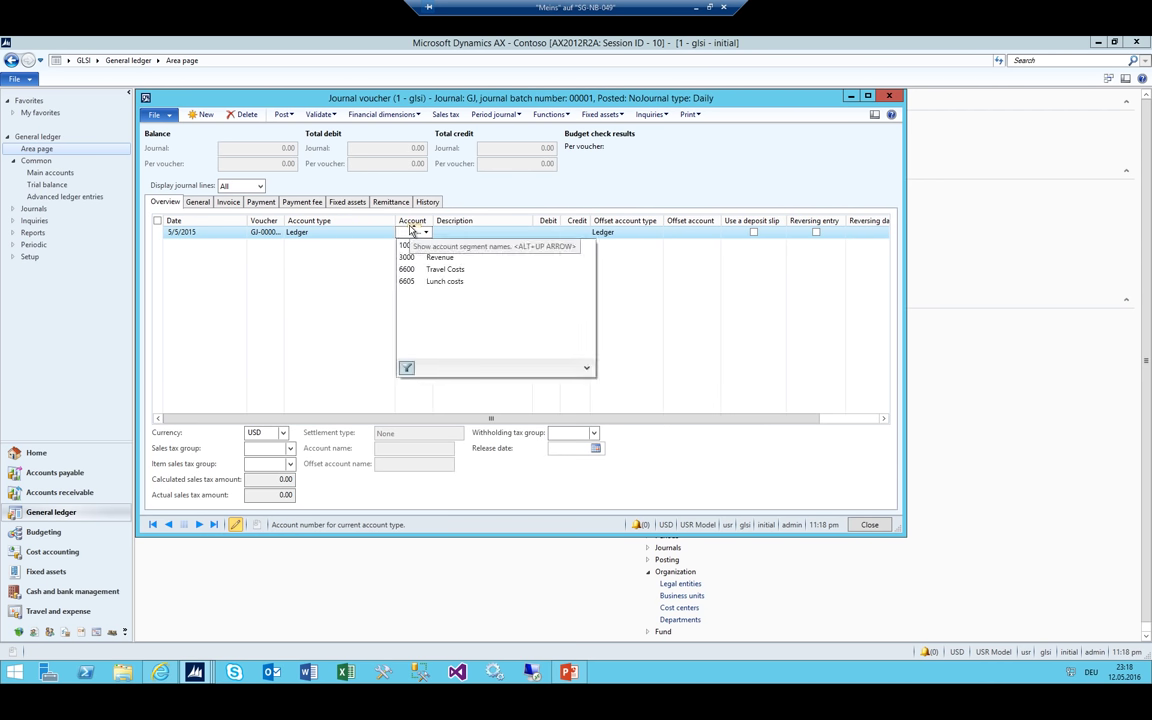
key("Down")
key("Down")
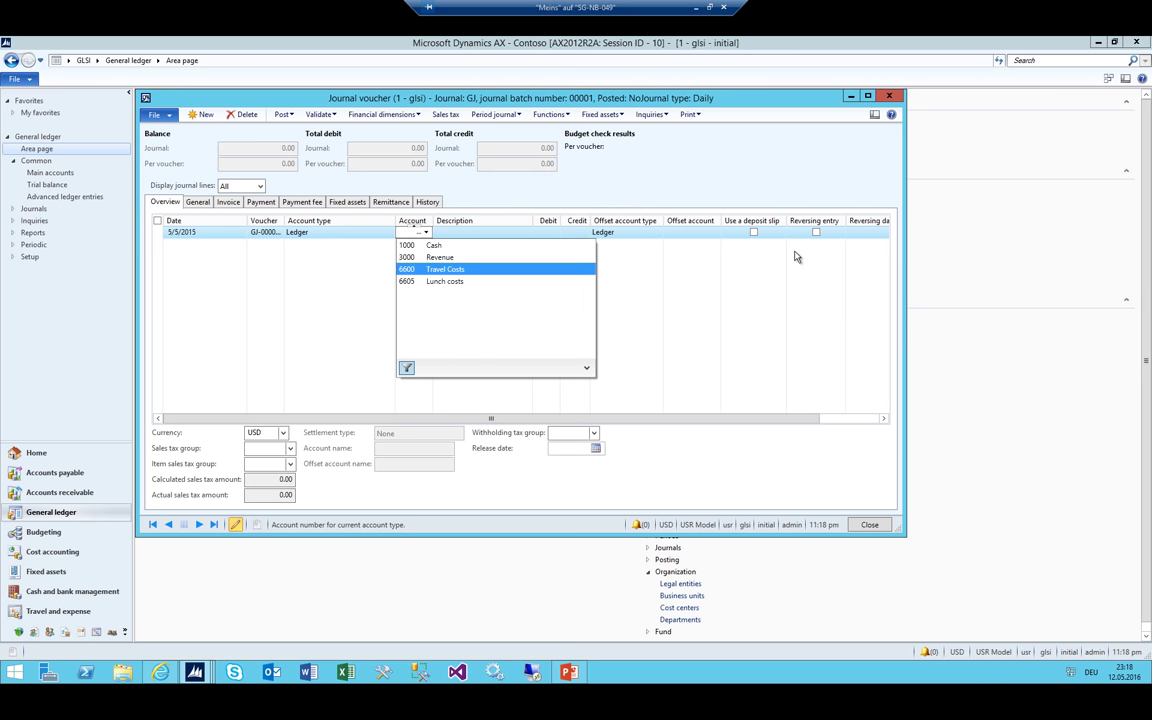
key("Escape")
left_click_drag(433, 220, 493, 220)
Set the first line to account 6600-094 (GLSI_Purchase) with a 5,000 debit
type("600")
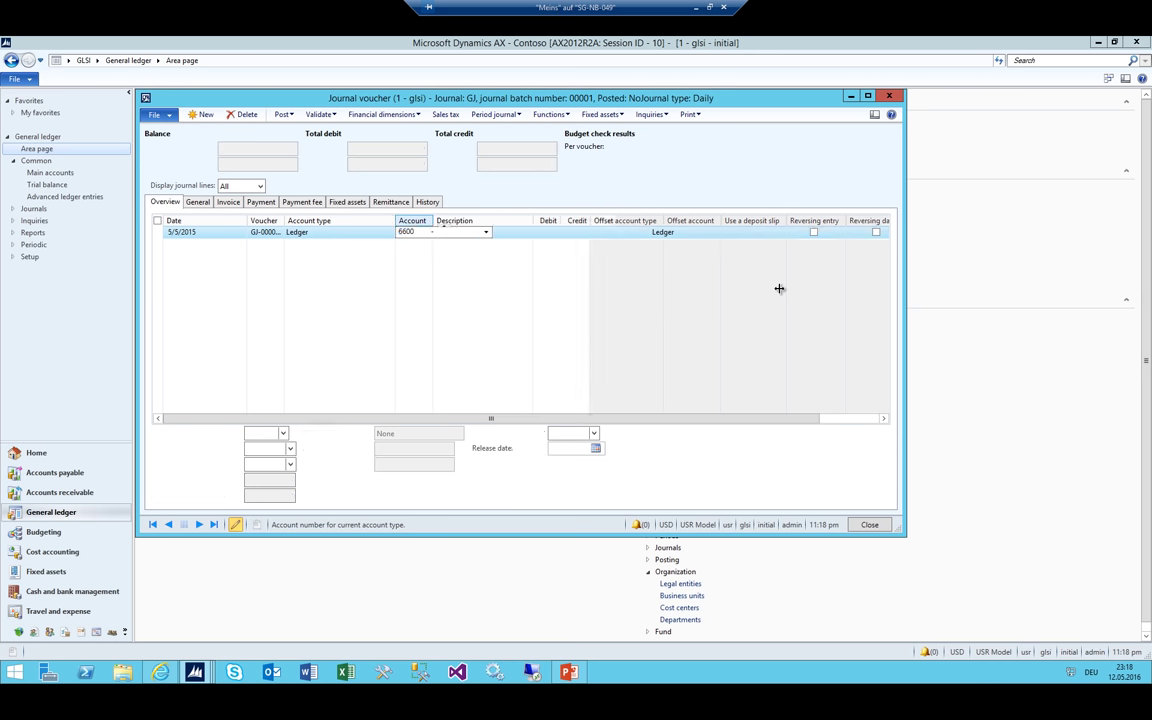
key("Escape")
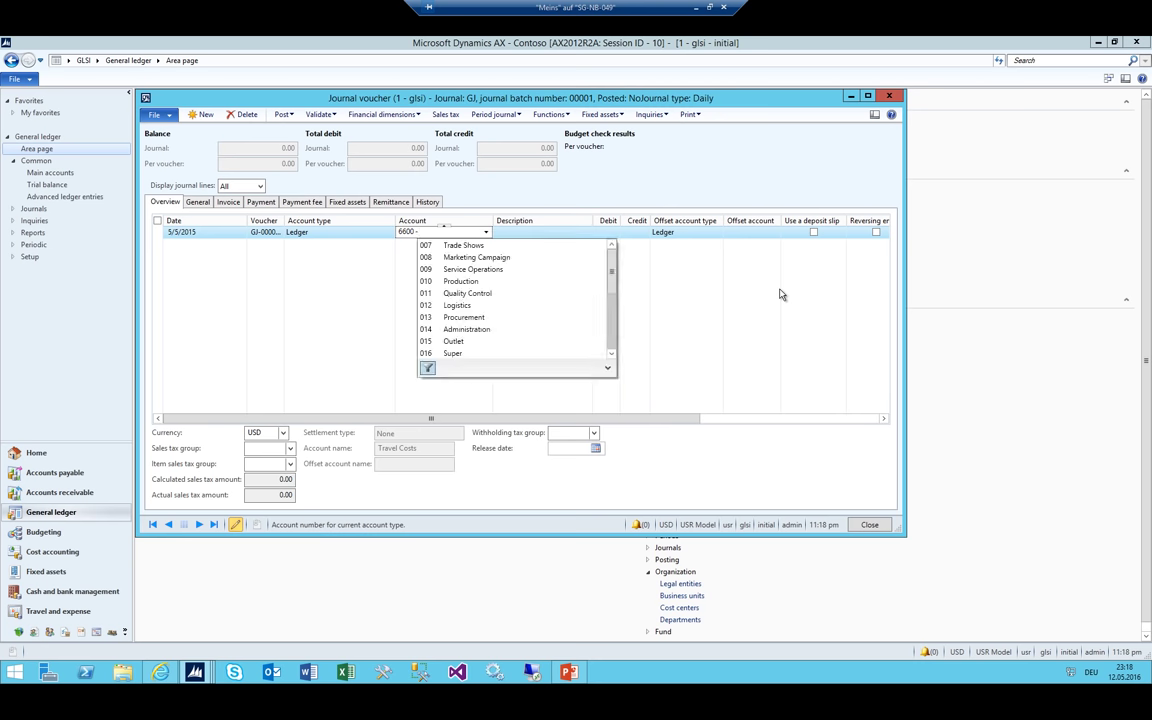
key("Down")
key("Down")
key("Down")
key("Down")
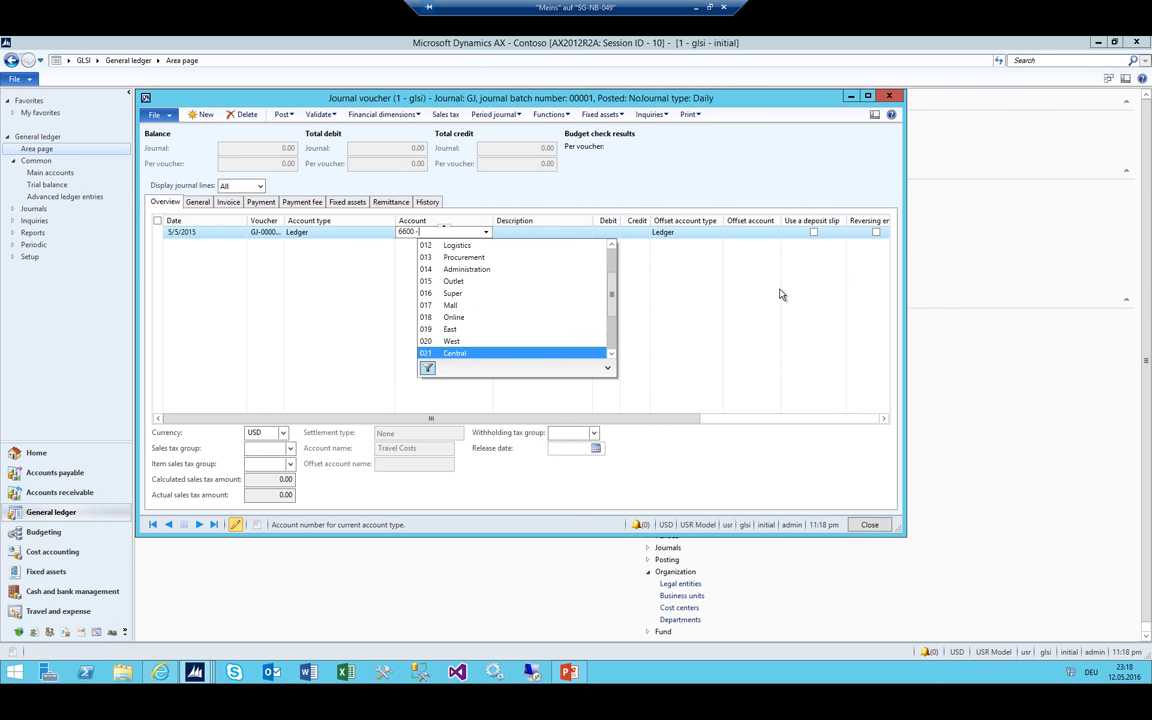
key("Down")
key("Down")
key("Down")
key("Down")
key("Down")
key("Down")
key("Down")
key("Down")
key("Down")
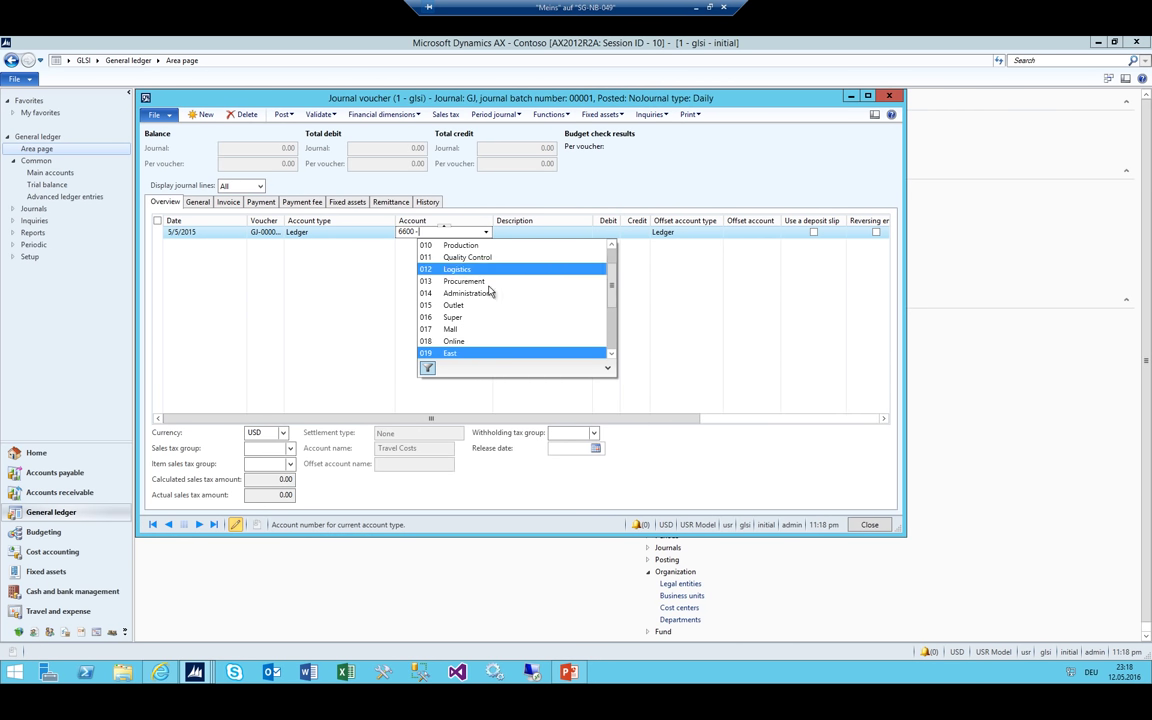
scroll(487, 290, "down", 3)
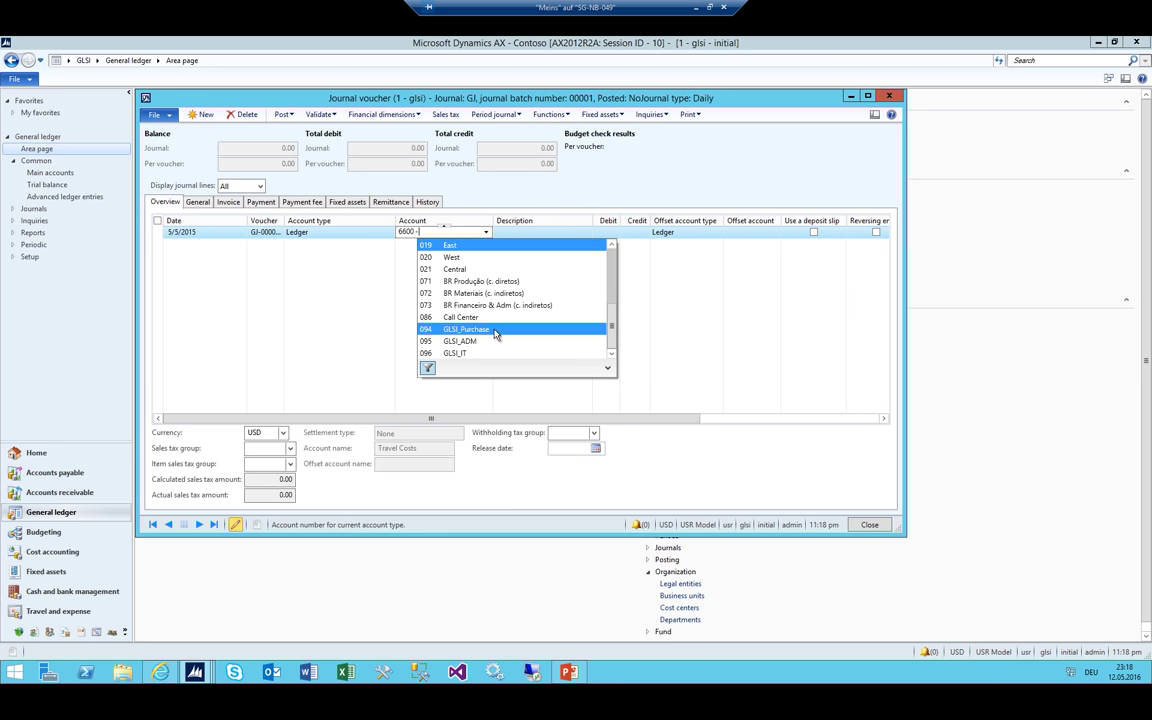
left_click(493, 330)
key("Tab")
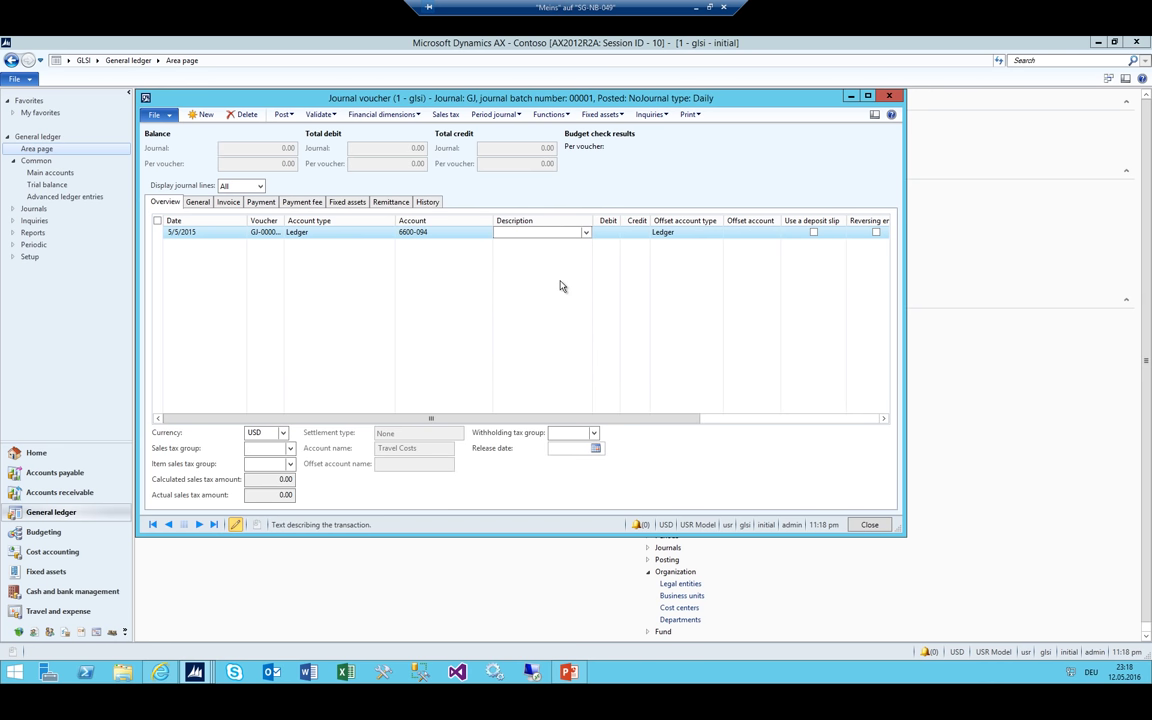
key("Tab")
type("5,00")
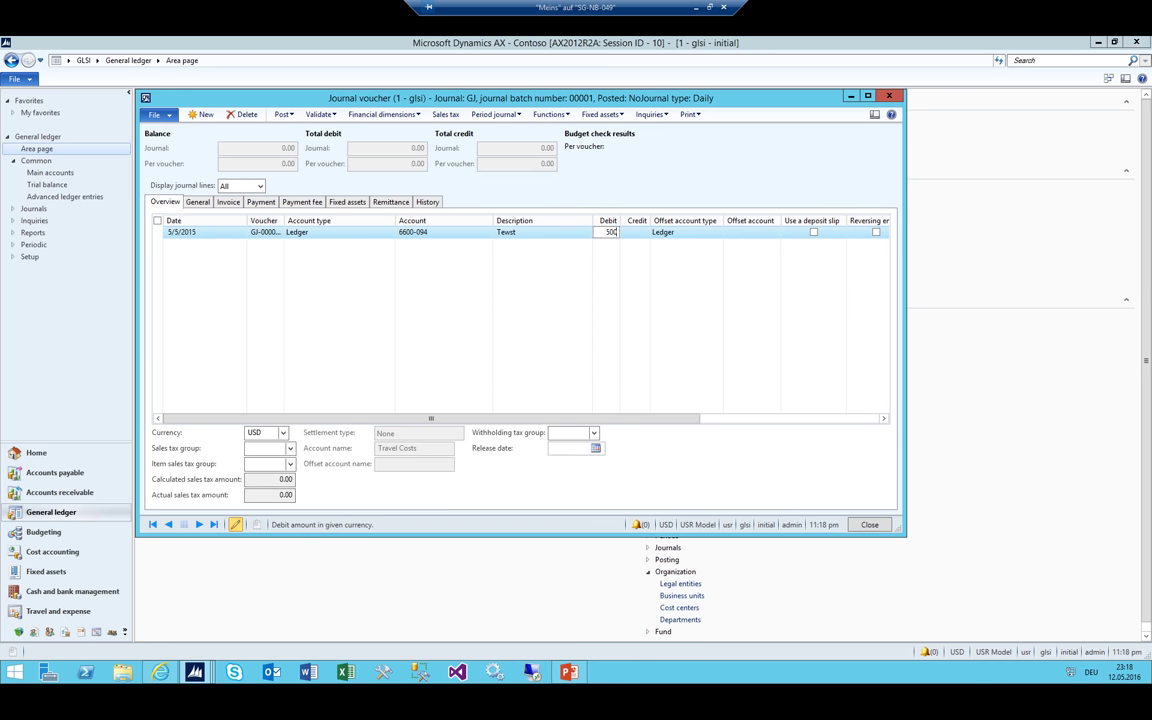
type("0")
key("Tab")
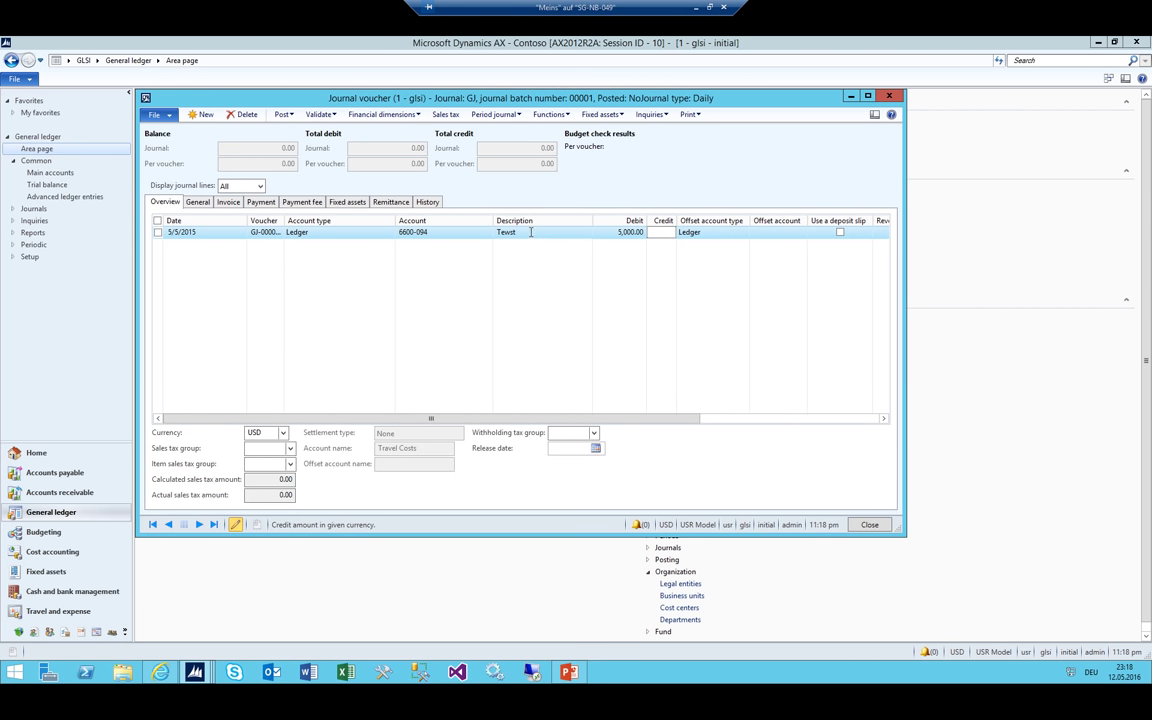
left_click(530, 232)
Add a second line debiting account 6600-095 with 2,000
key("ctrl+n")
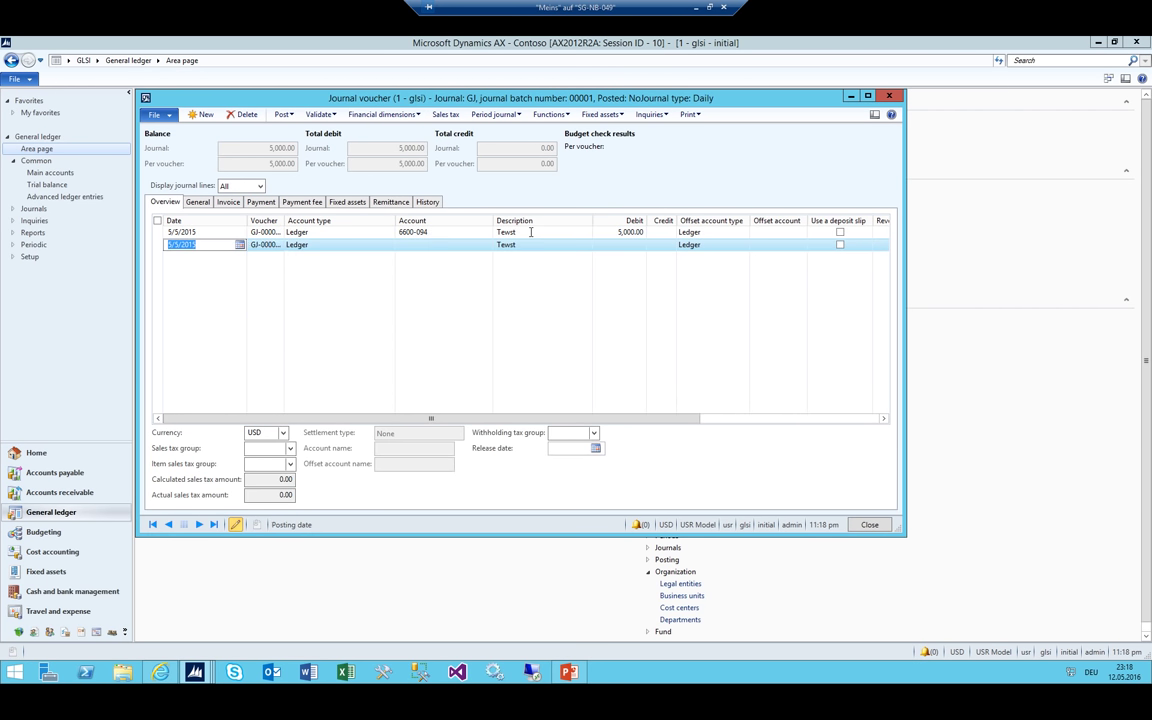
left_click_drag(284, 221, 330, 221)
key("Tab")
key("Tab")
key("Tab")
type("6")
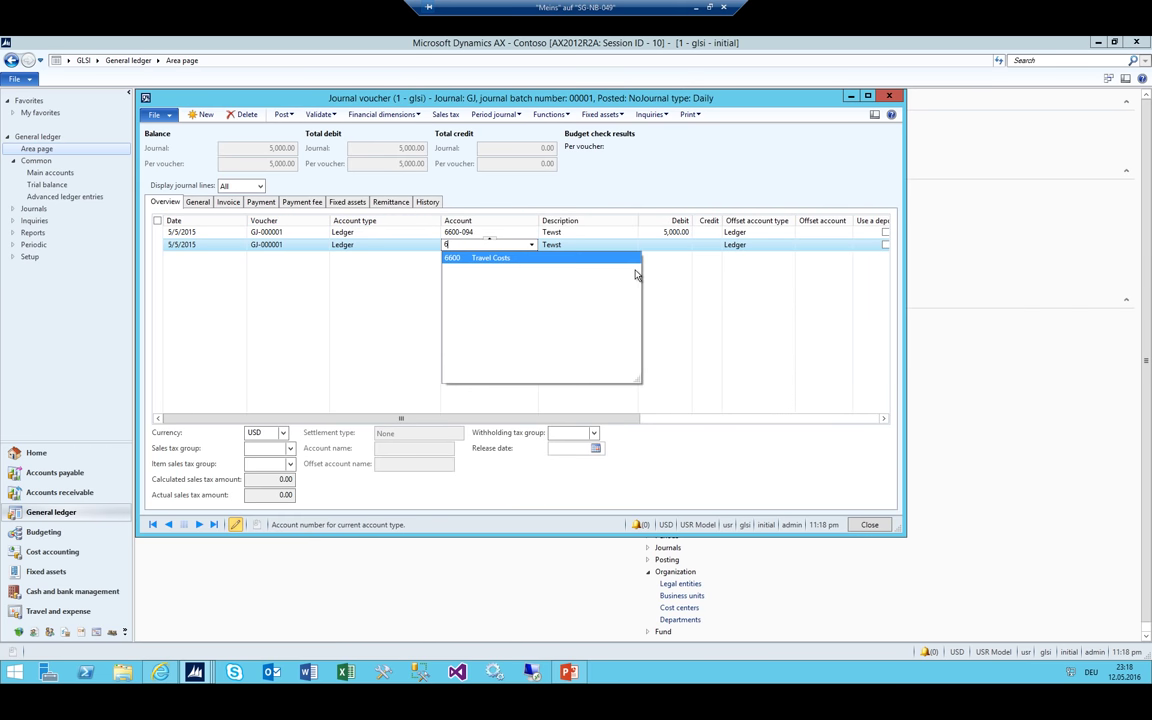
type("600-")
key("Down")
key("Down")
key("Down")
key("Down")
type("09")
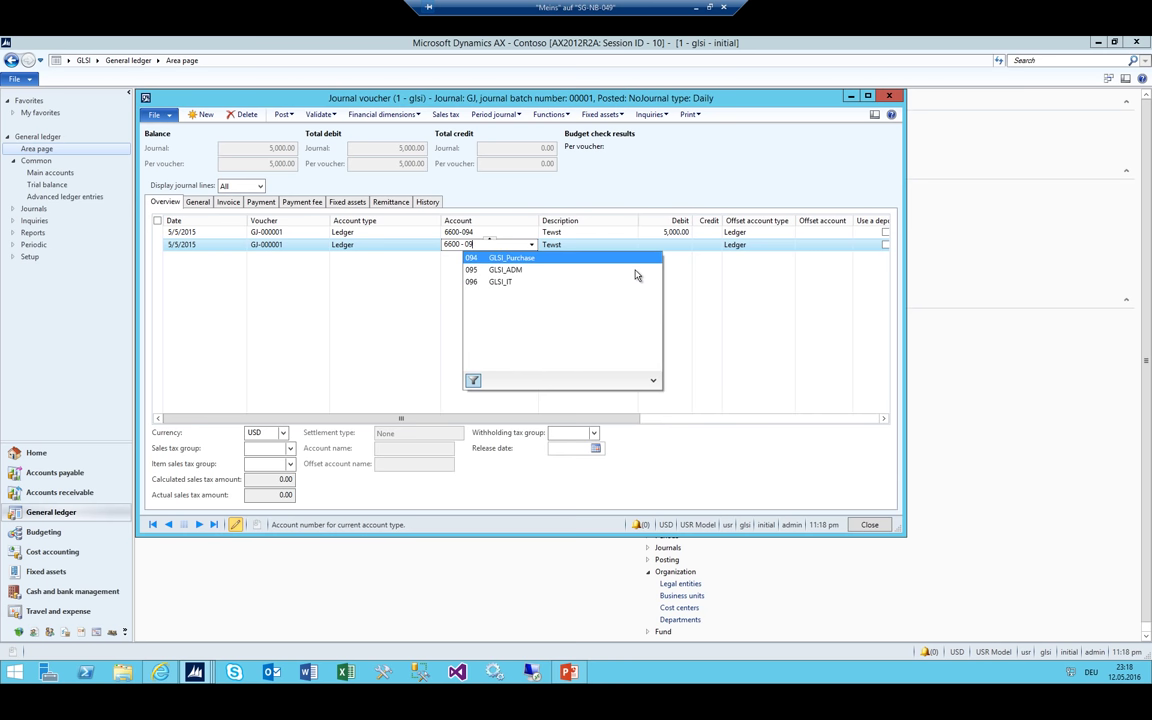
type("5")
key("Tab")
key("Tab")
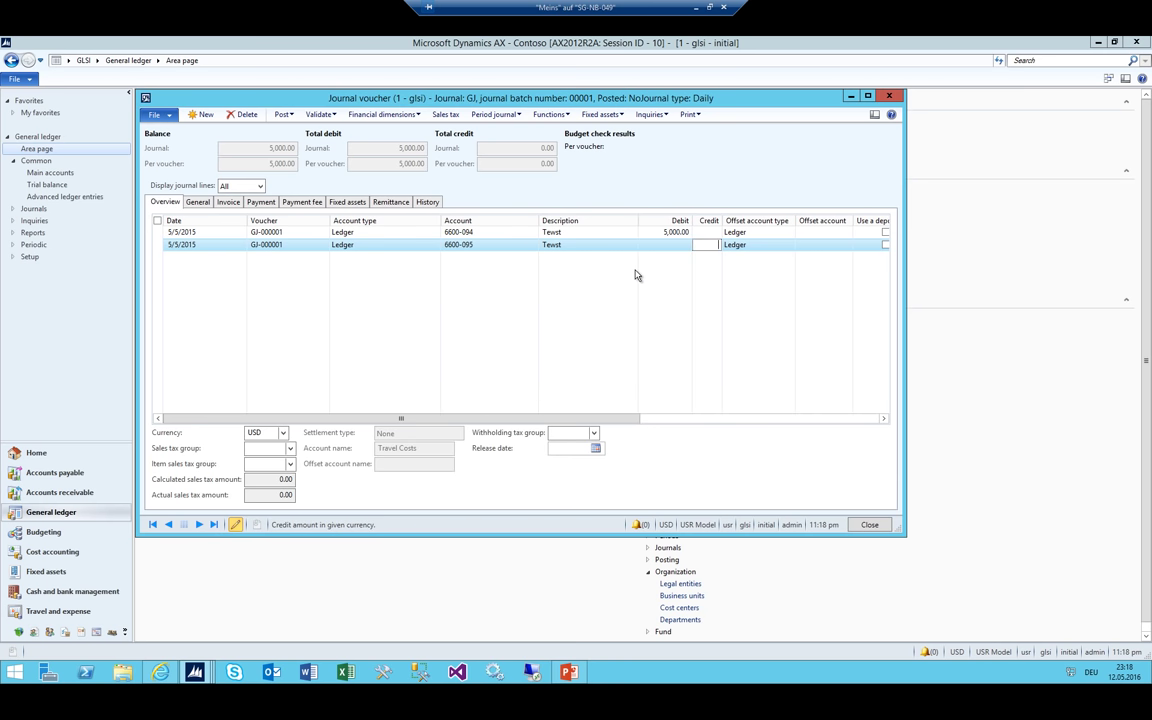
key("ctrl+n")
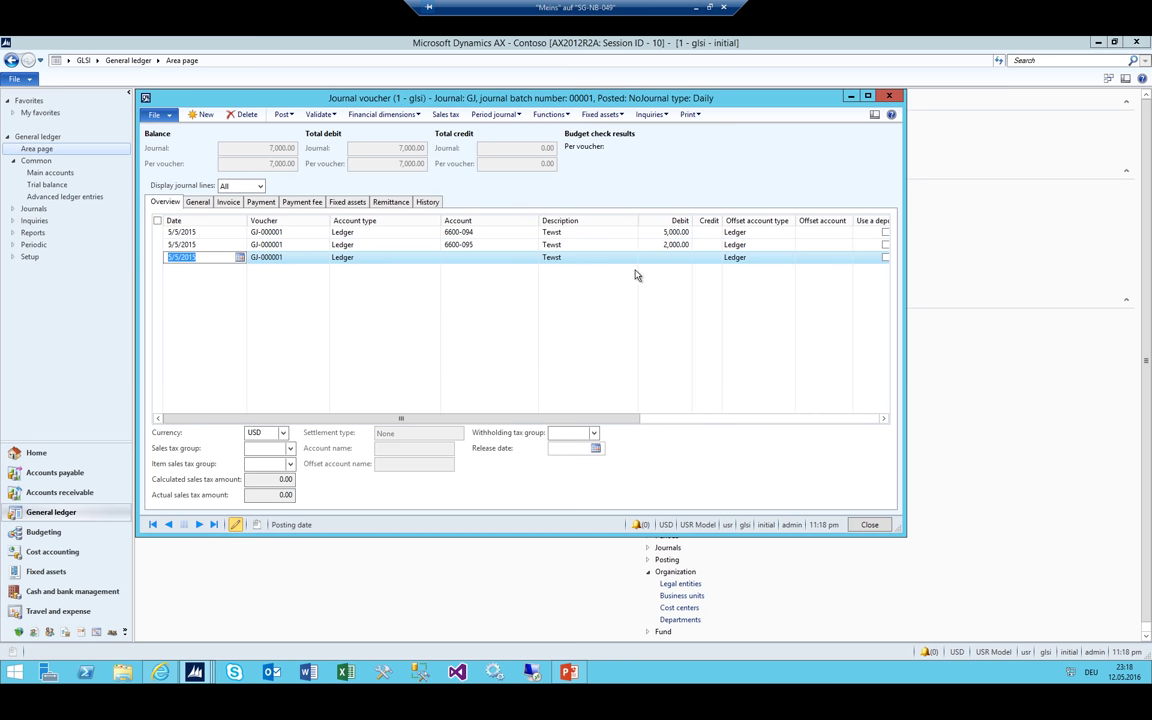
Add a third line for cost center 096 with a 1,000 debit
key("Tab")
key("Tab")
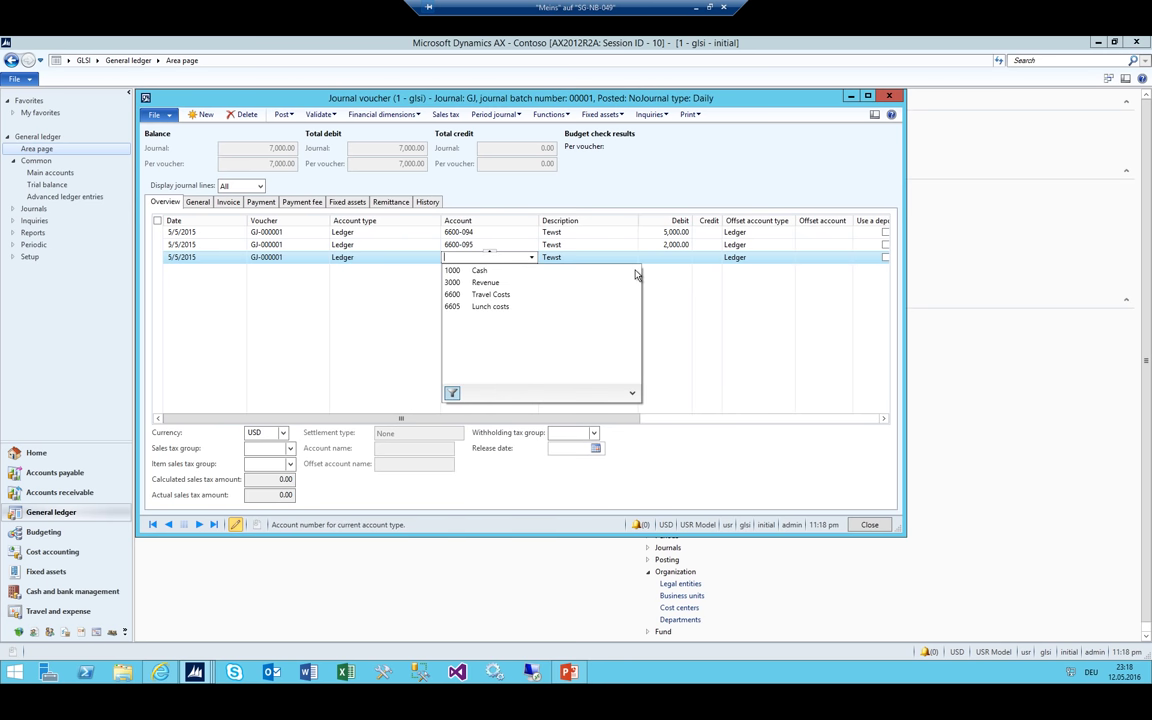
type("6600-09")
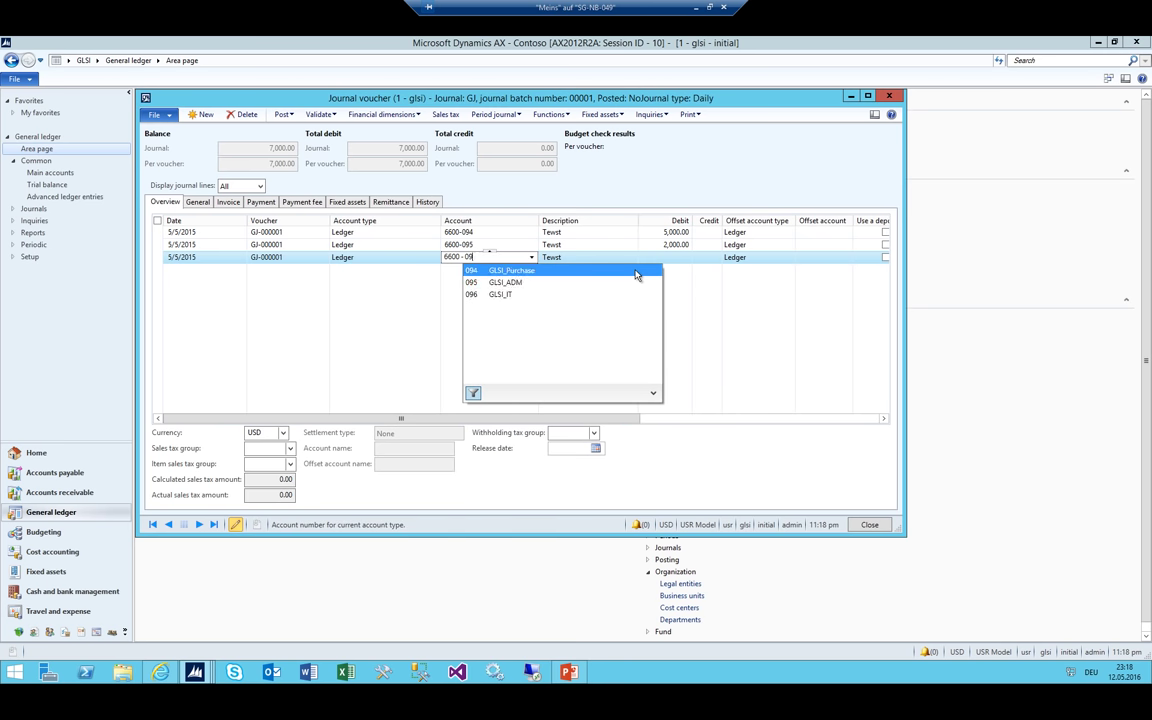
type("5")
key("BackSpace")
key("Down")
key("Down")
key("Tab")
key("Tab")
key("Tab")
type("2")
left_click(660, 257)
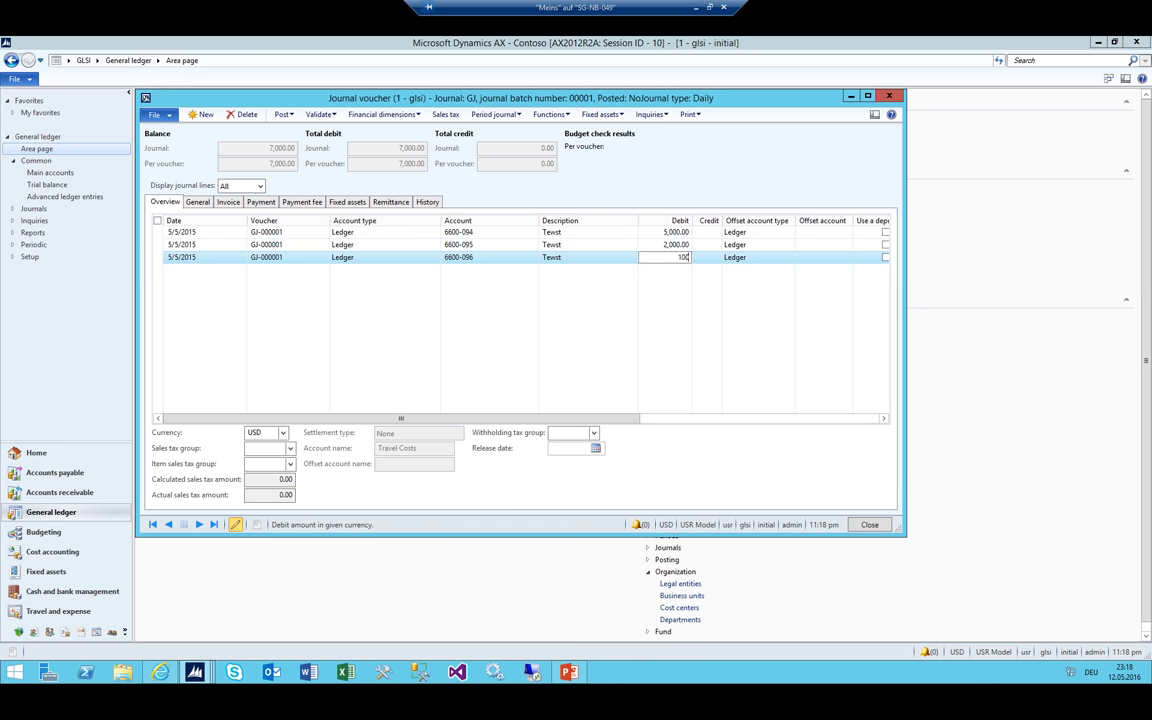
left_click(636, 275)
type("1000")
key("shift+Tab")
key("Up")
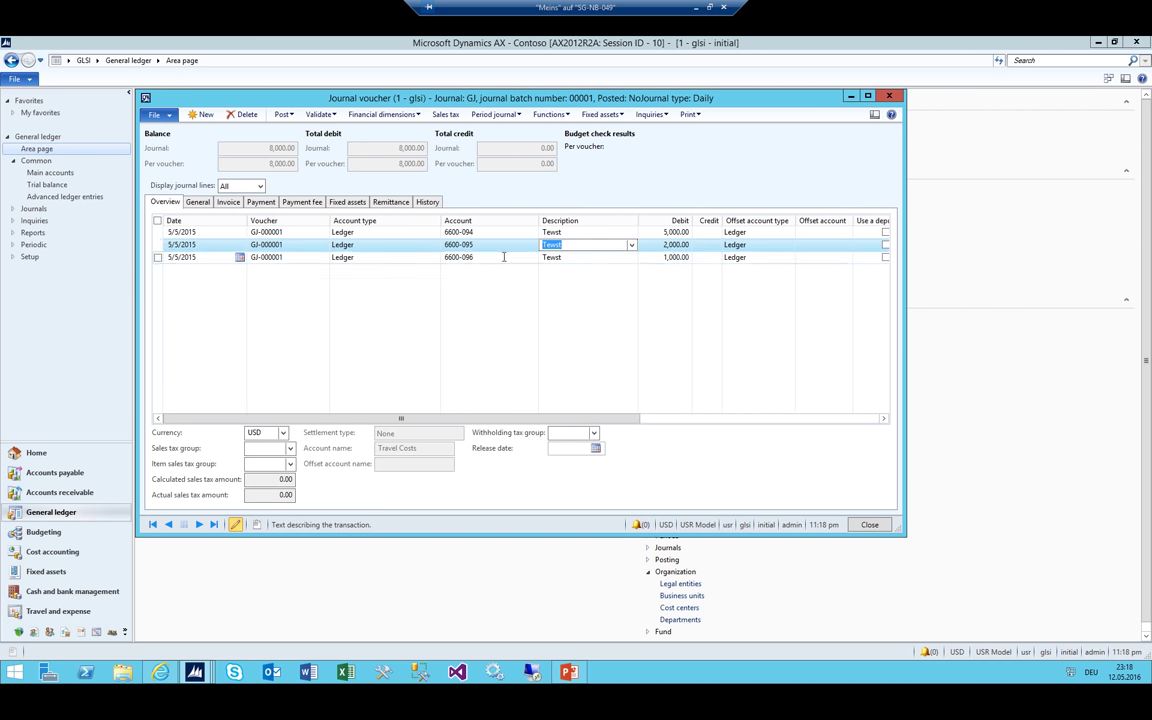
Correct the third line's account to 6600-096 and close the journal voucher
left_click(486, 257)
left_click(486, 256)
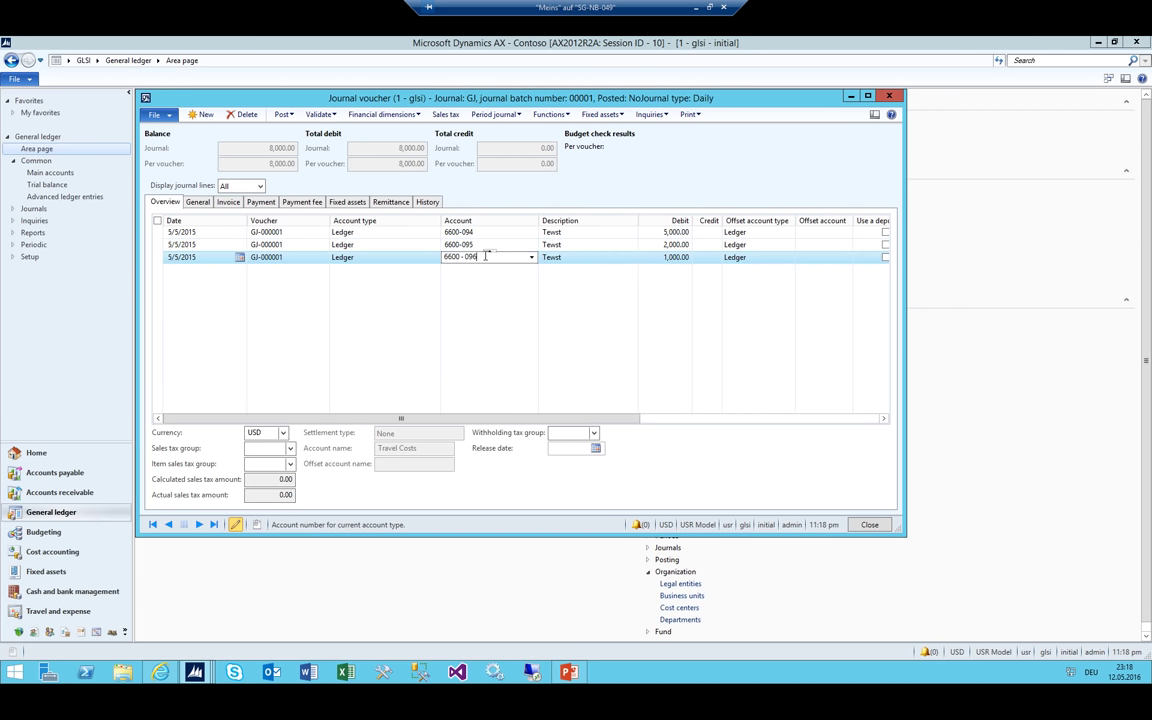
key("BackSpace")
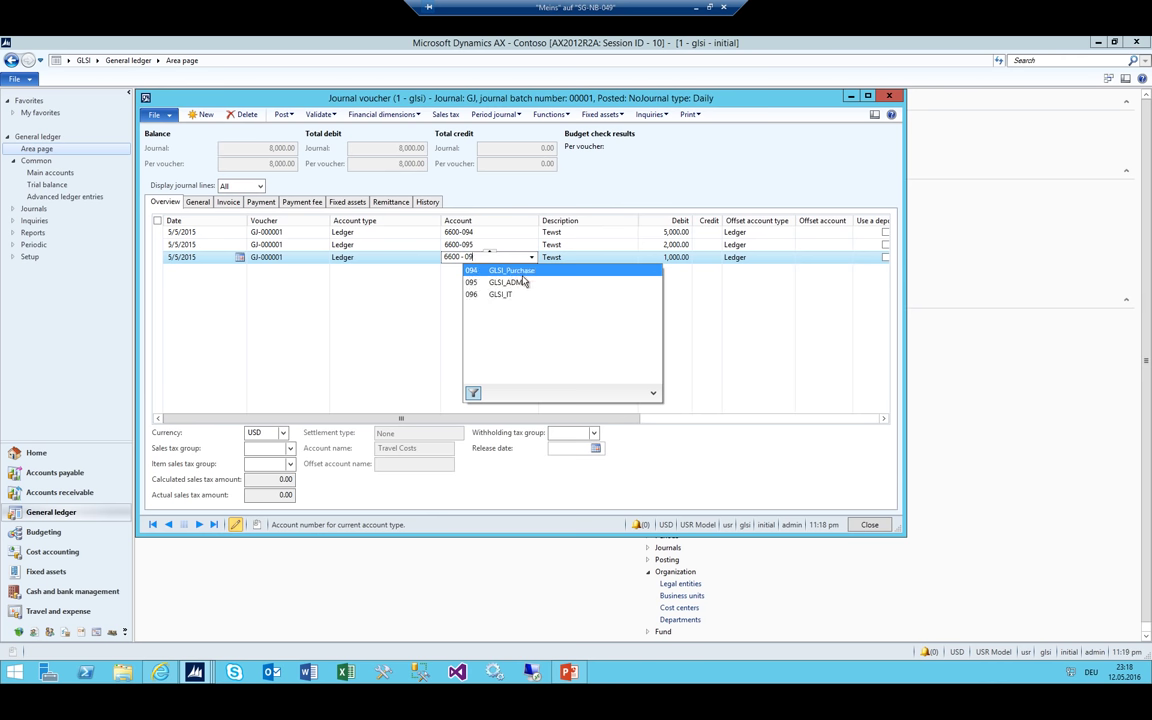
key("BackSpace")
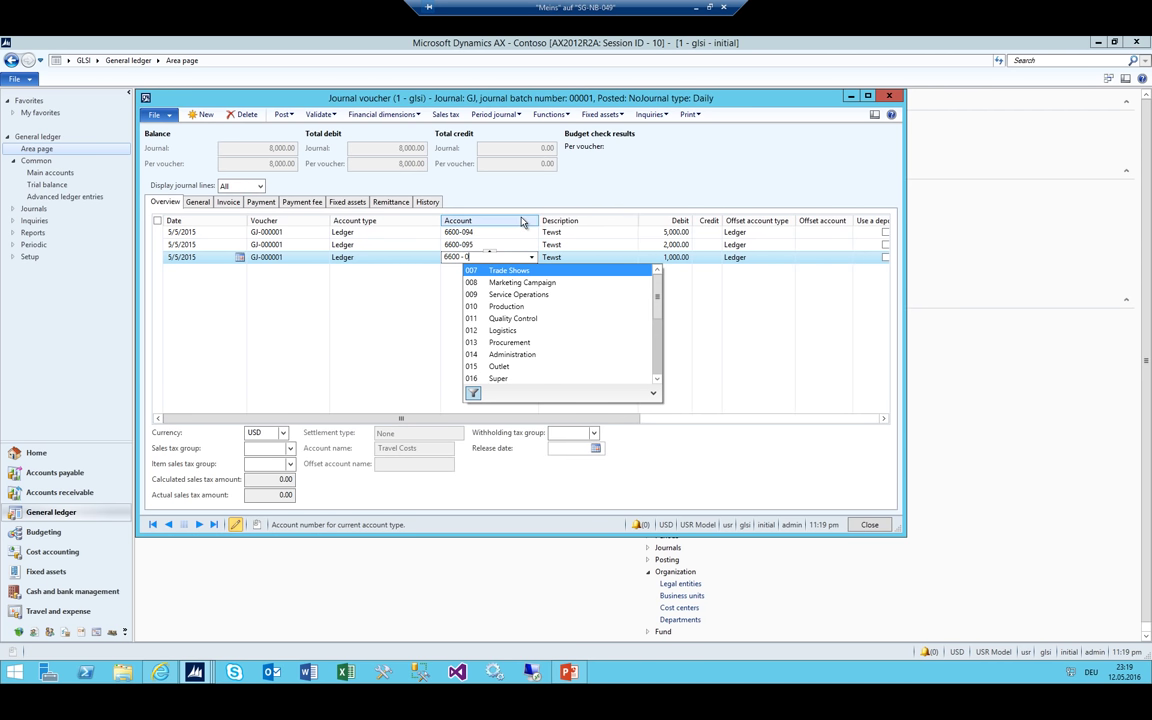
type("9")
key("Escape")
key("Up")
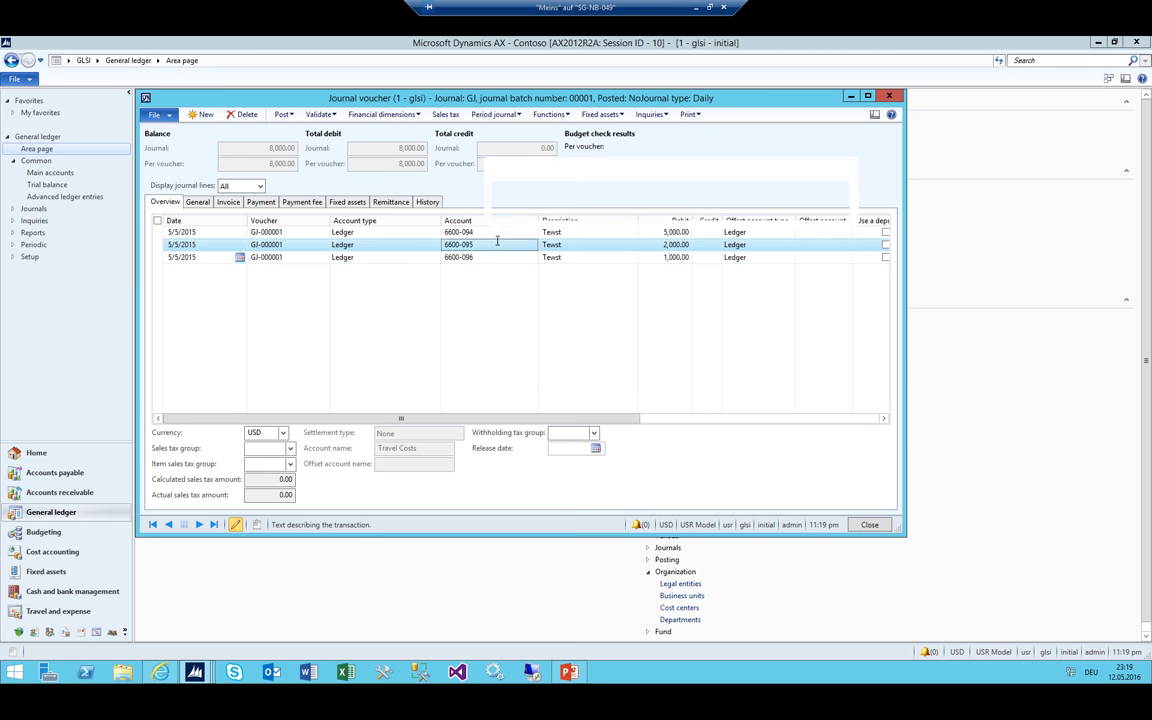
key("Escape")
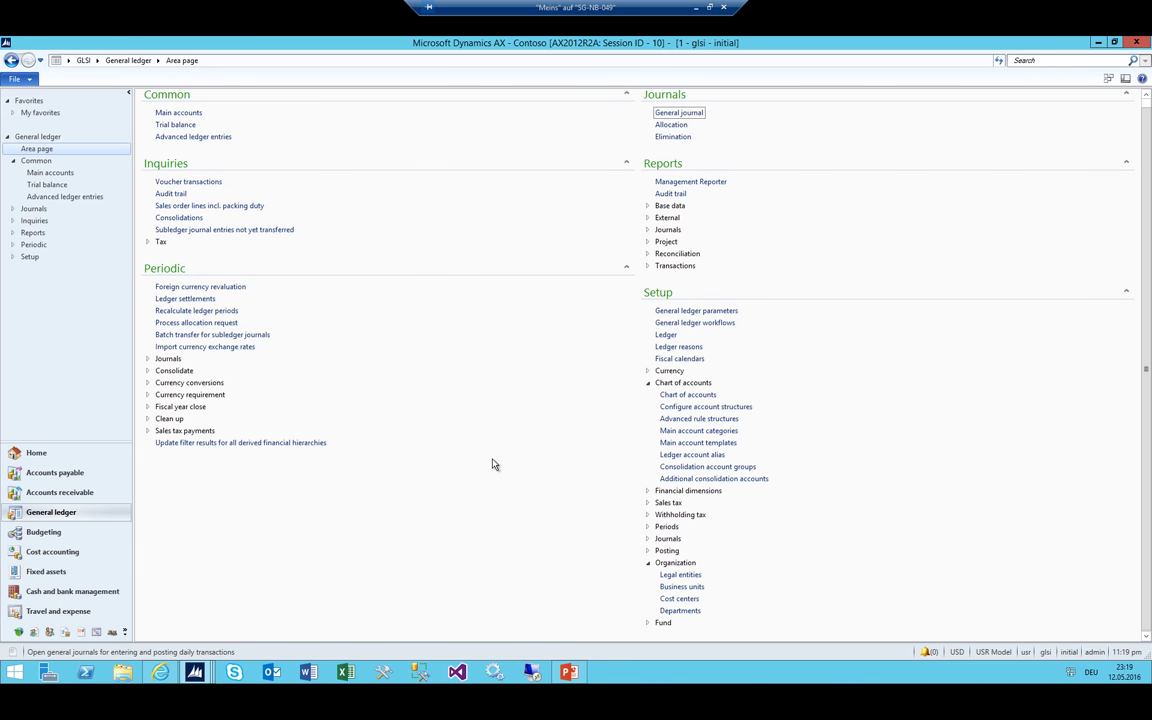
Select the CostCenter dimension in Financial dimensions setup and list its values
left_click(648, 491)
left_click(697, 503)
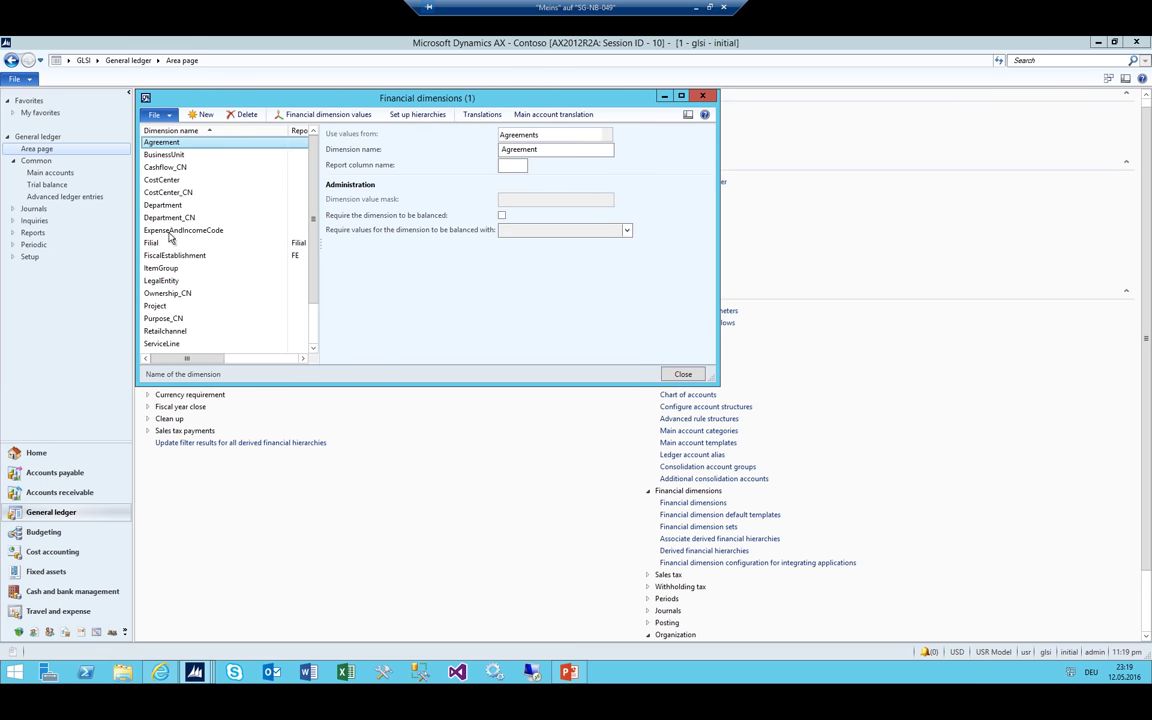
left_click(165, 182)
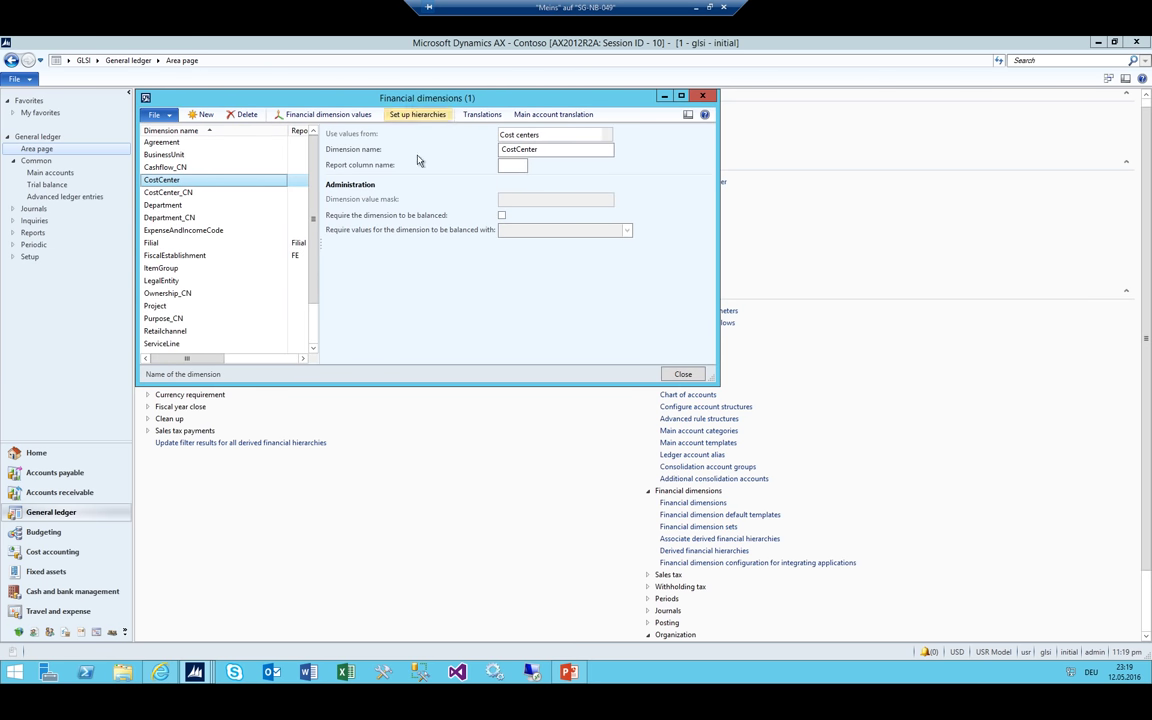
left_click(322, 114)
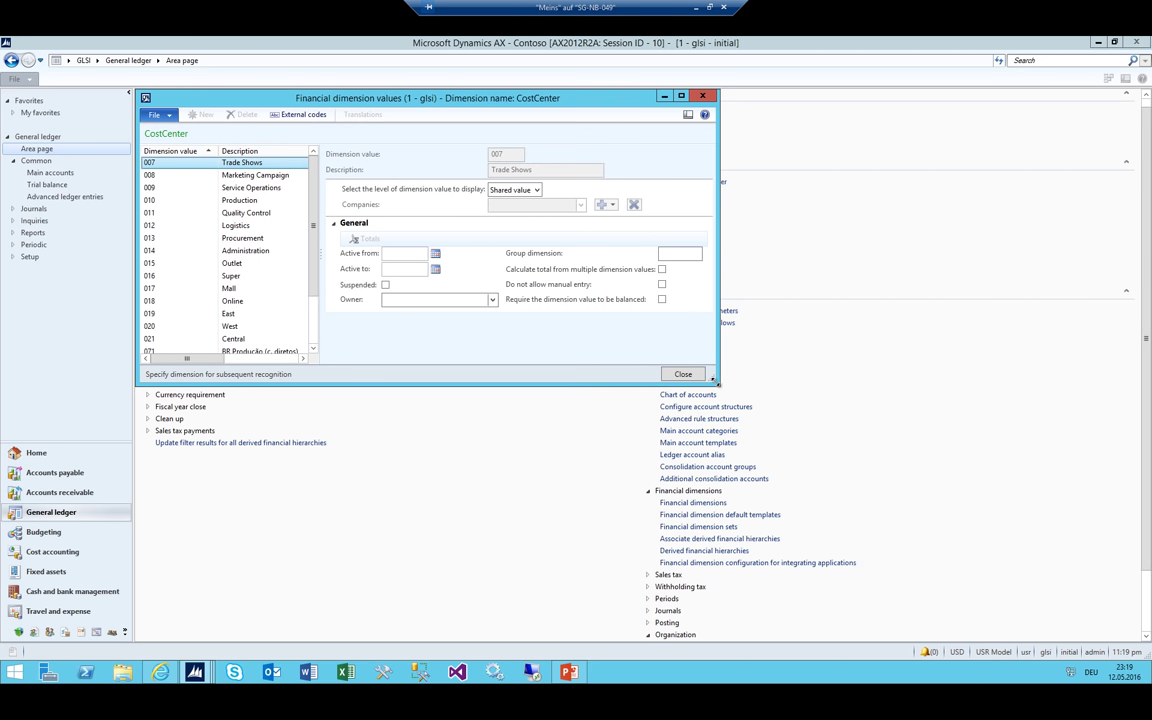
Set 007 Trade Shows to company level for GLSI and mark it Suspended
left_click(536, 189)
left_click(510, 213)
left_click(604, 204)
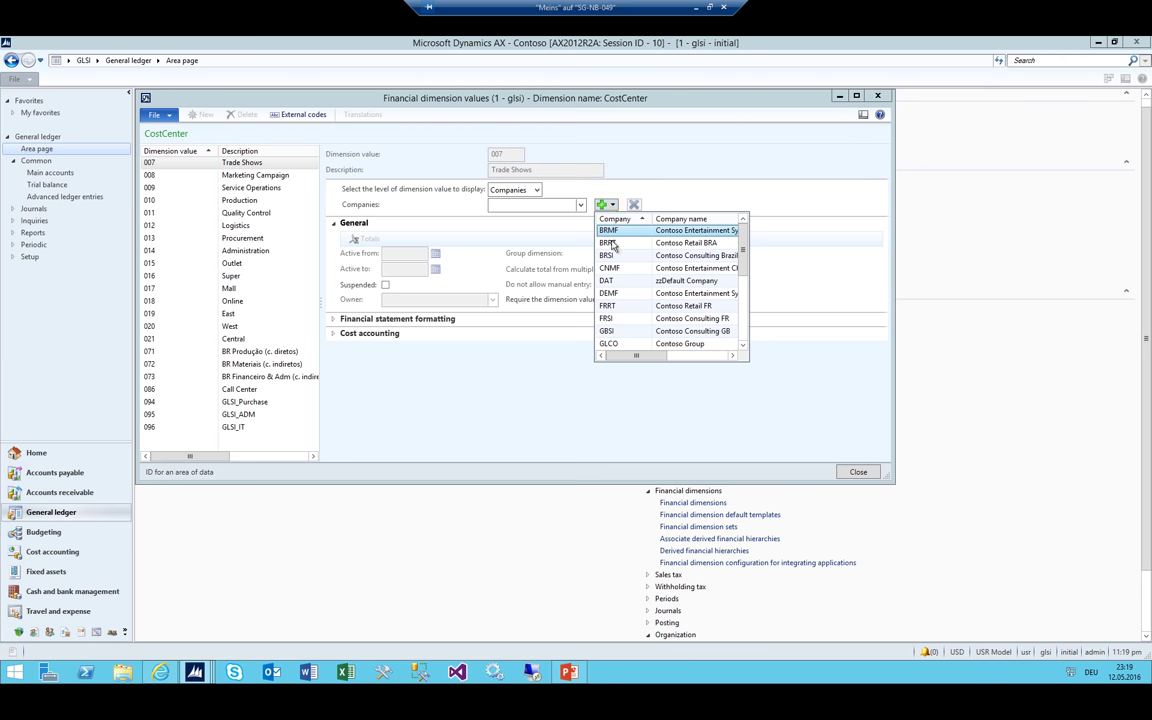
scroll(680, 344, "down", 1)
left_click(612, 343)
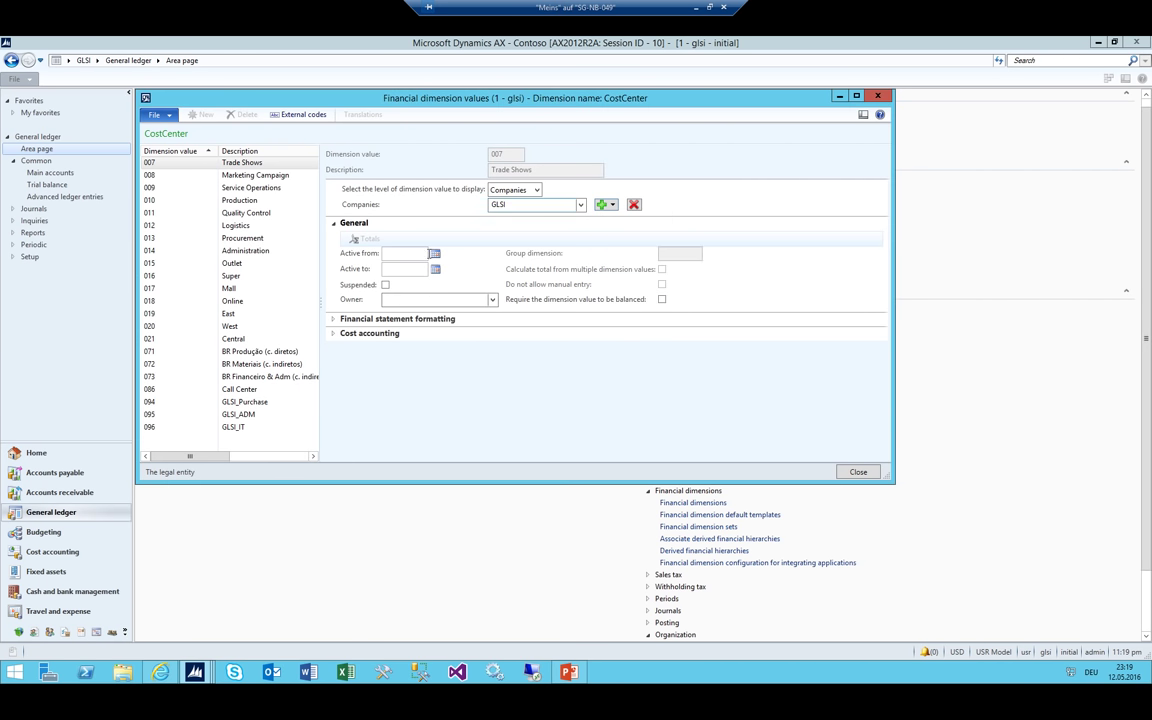
left_click(385, 285)
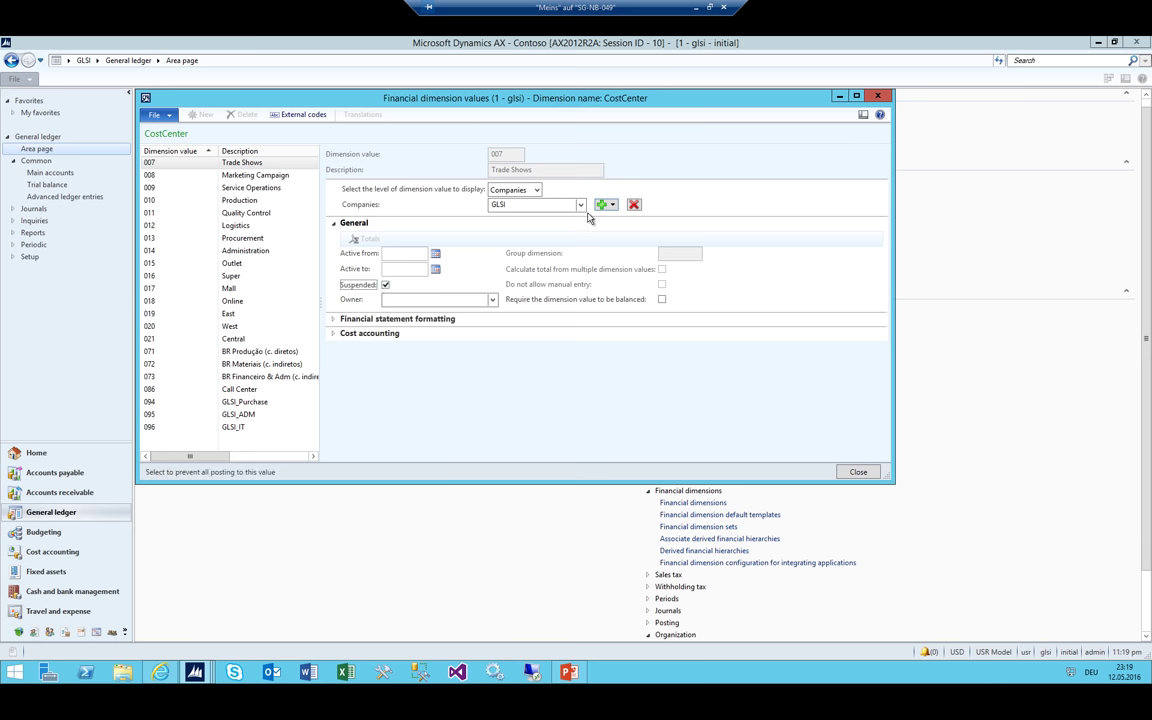
Reapply company display level to 007, ending with company GLSI selected
left_click(536, 190)
left_click(497, 211)
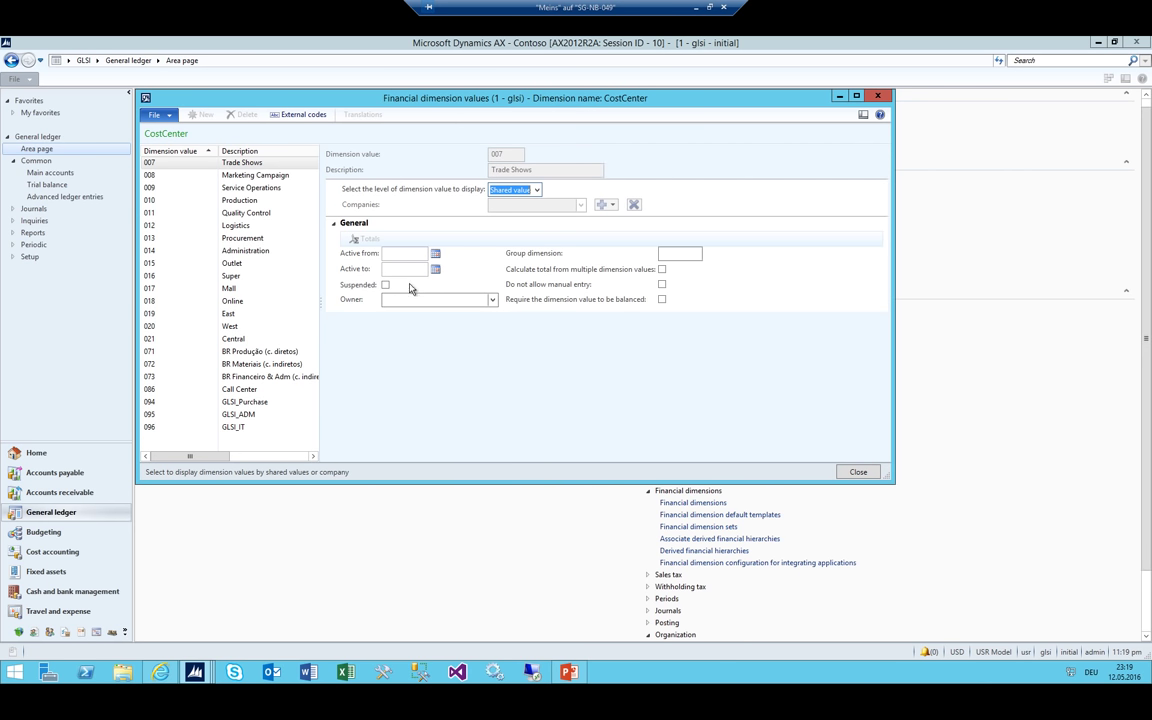
left_click(536, 190)
left_click(505, 199)
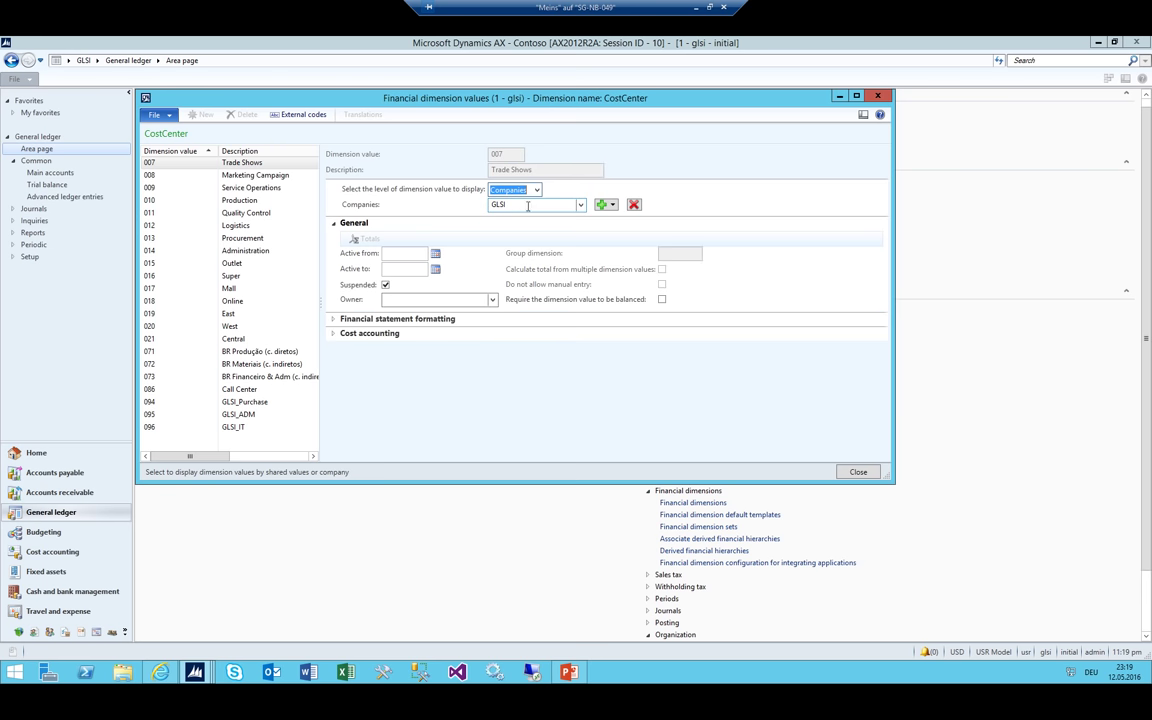
left_click(610, 204)
left_click(607, 243)
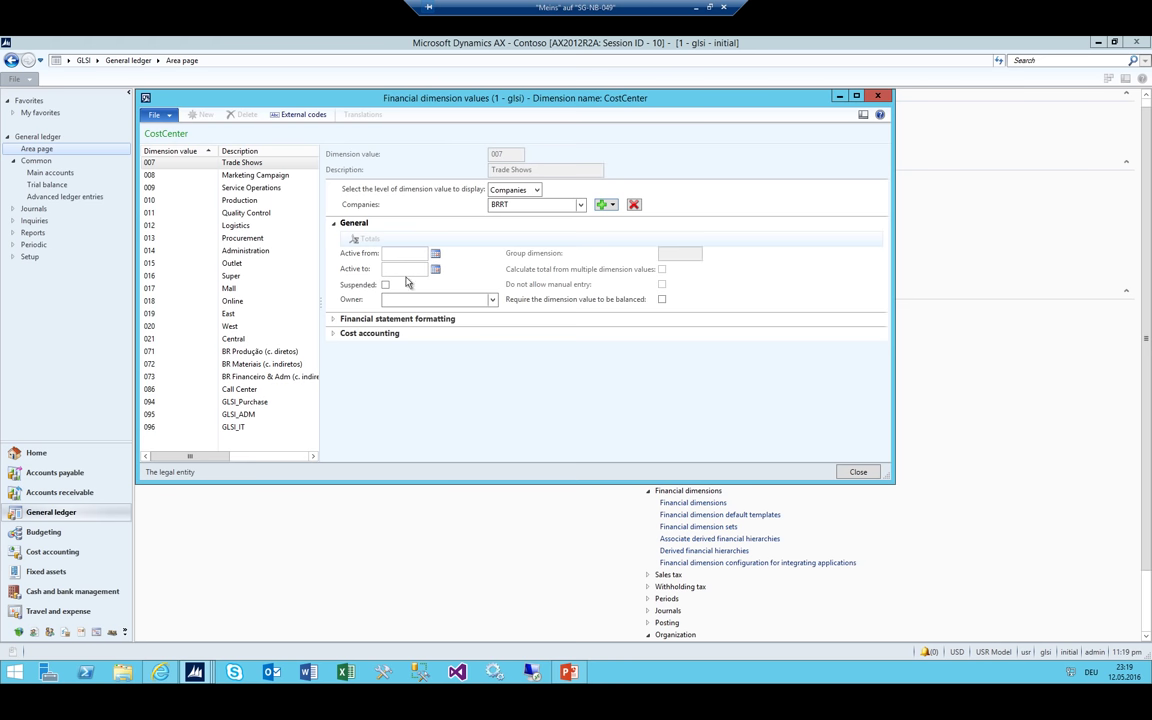
left_click(580, 204)
left_click(510, 249)
Set 008 Marketing Campaign to company display level and pick its company
left_click(197, 178)
left_click(537, 190)
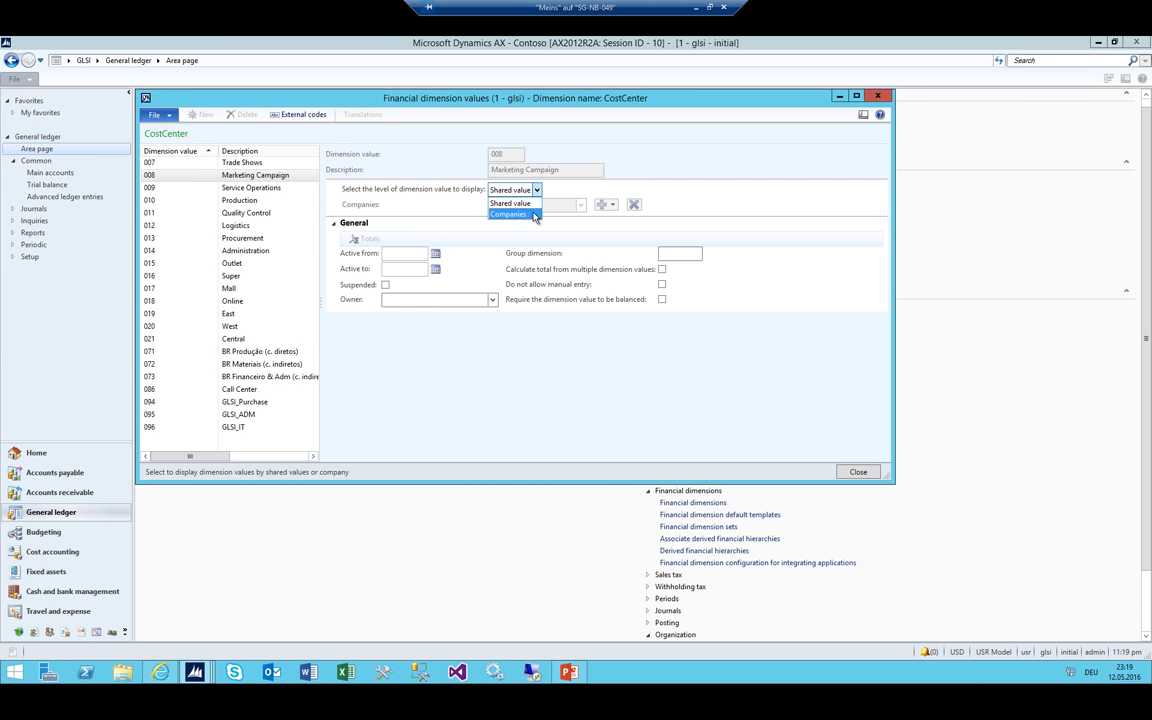
left_click(512, 214)
left_click(612, 205)
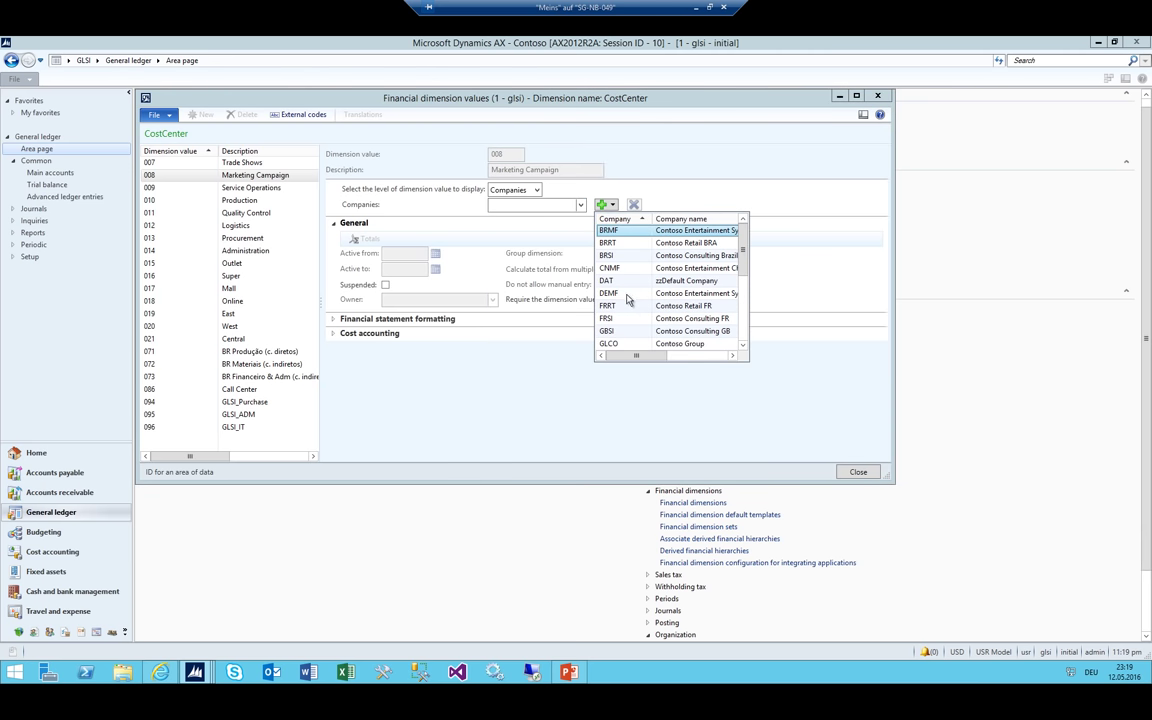
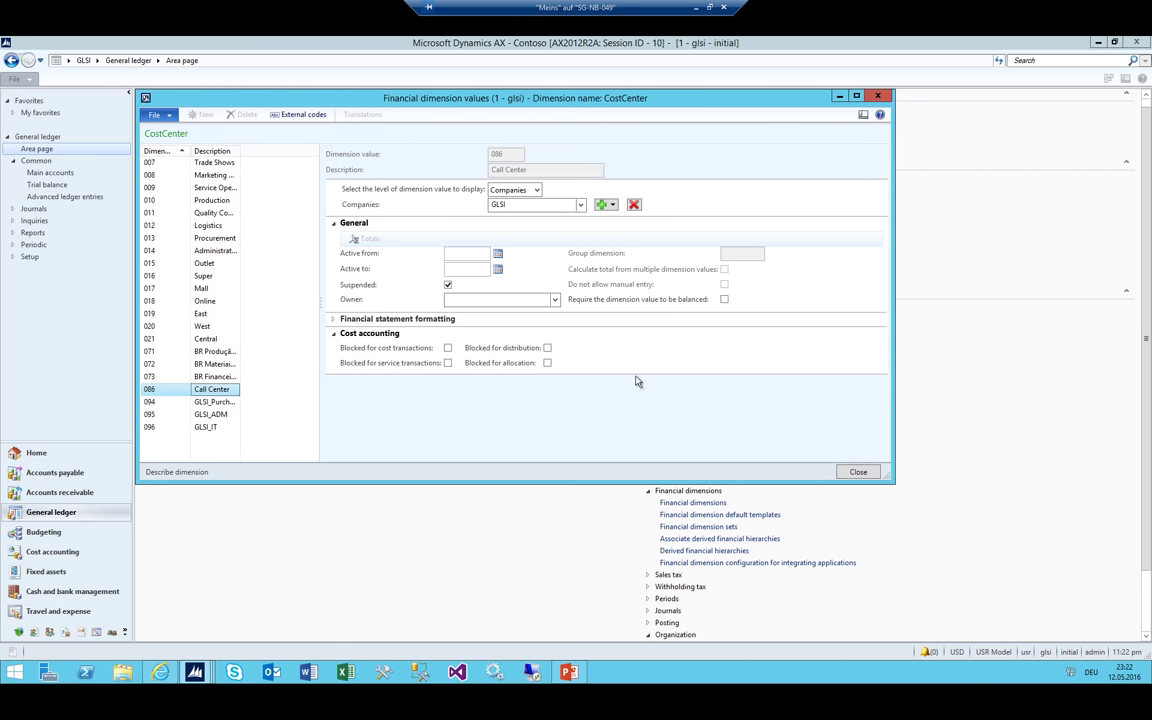
Browse the CostCenter values, assigning company GLSI to one, then close the dimension forms
key("Up")
key("Up")
key("Up")
key("Up")
key("Up")
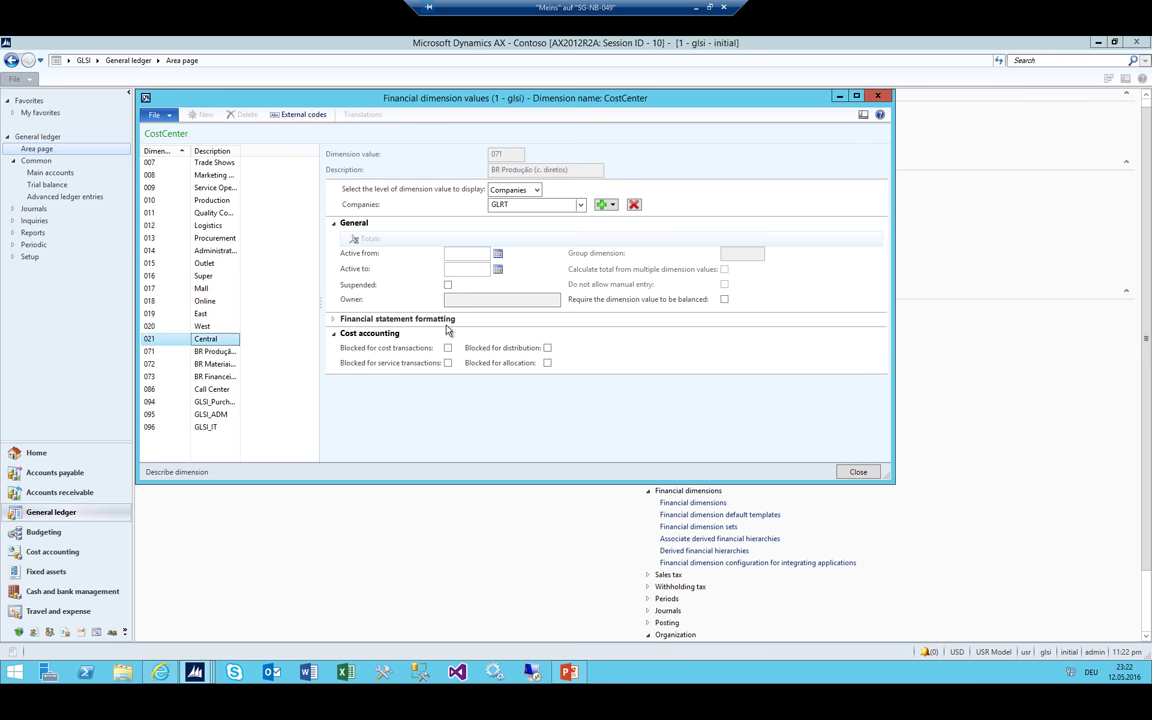
key("Down")
key("Down")
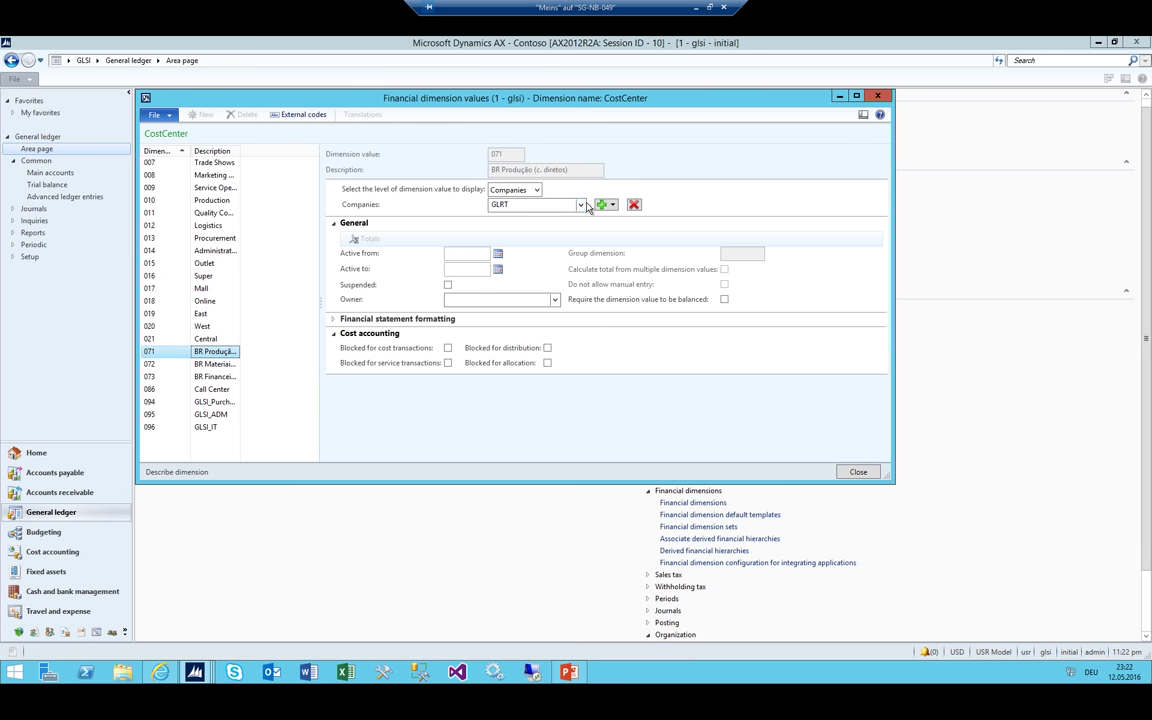
left_click(581, 204)
left_click(510, 250)
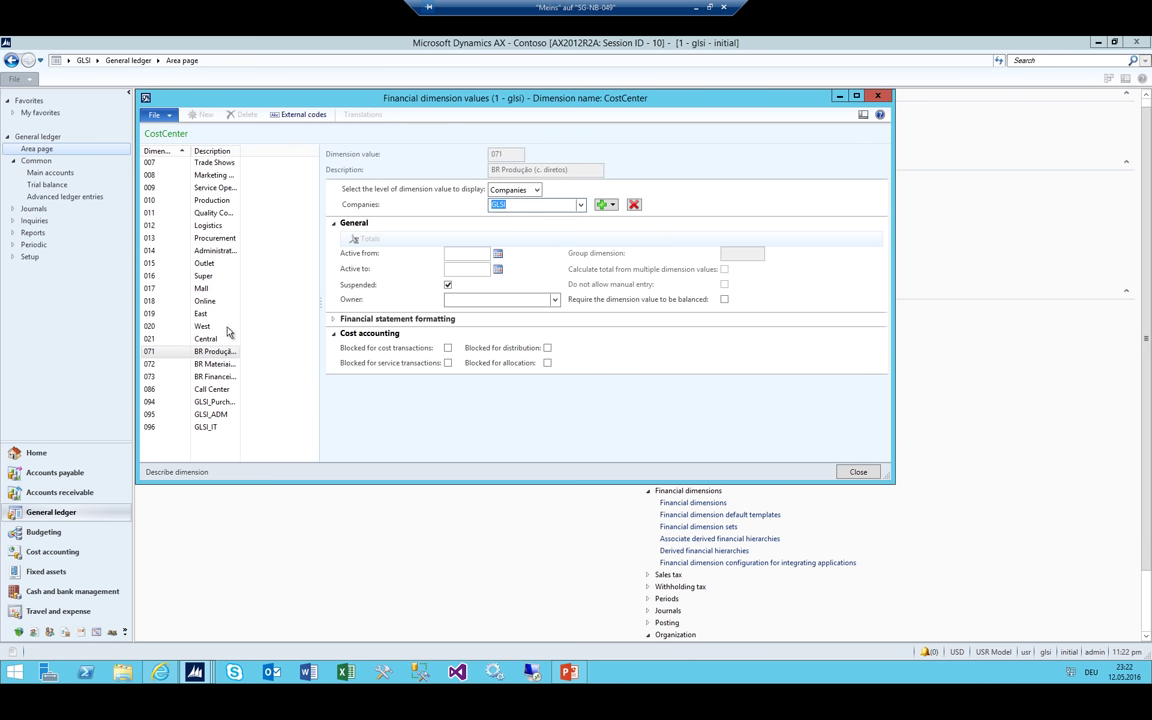
key("Up")
key("Up")
key("Up")
key("Up")
key("Up")
key("Up")
key("Up")
key("Up")
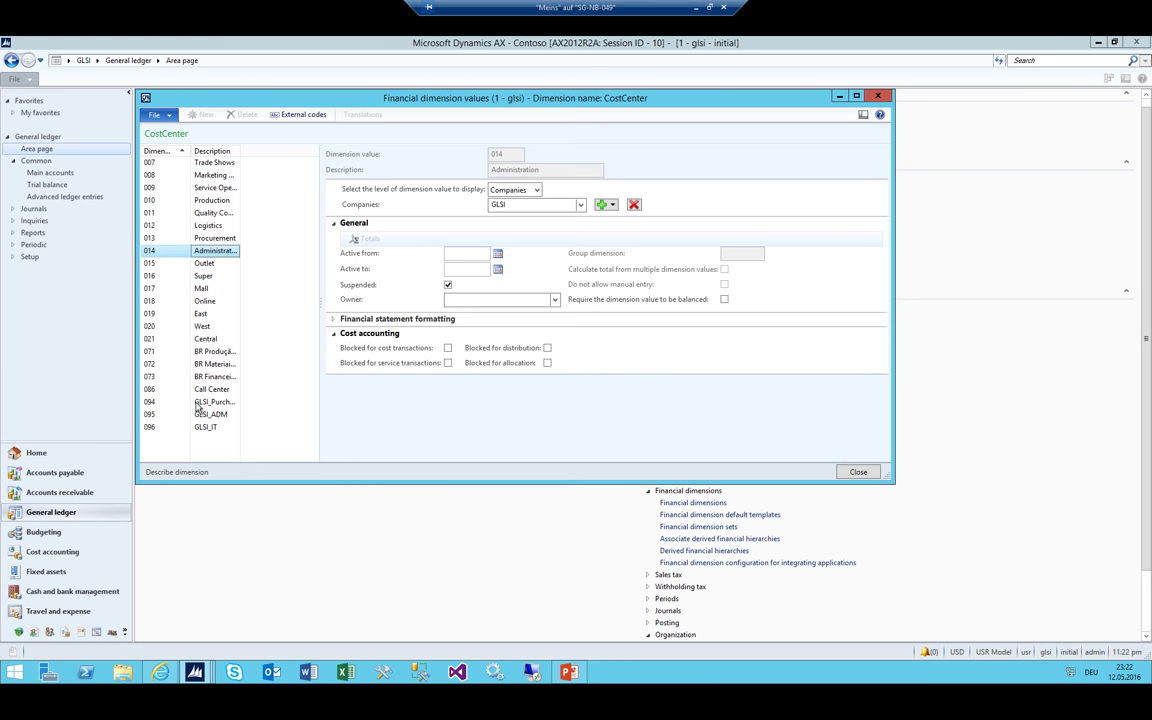
left_click(200, 412)
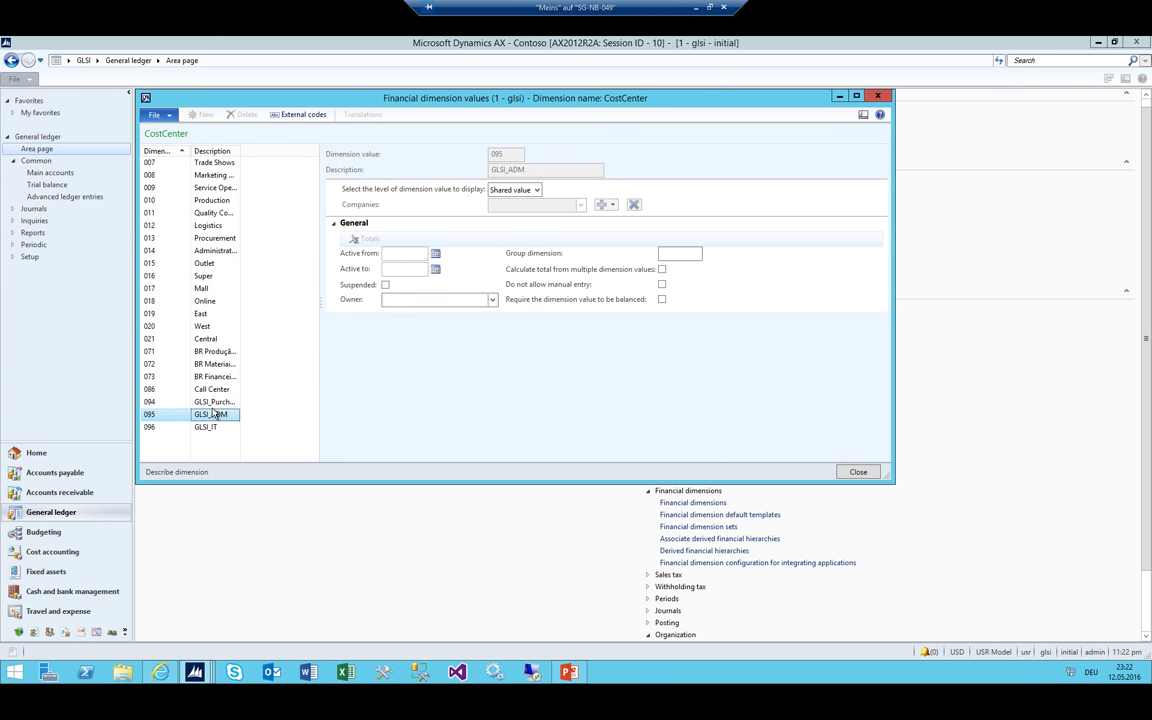
key("Up")
key("Escape")
key("Escape")
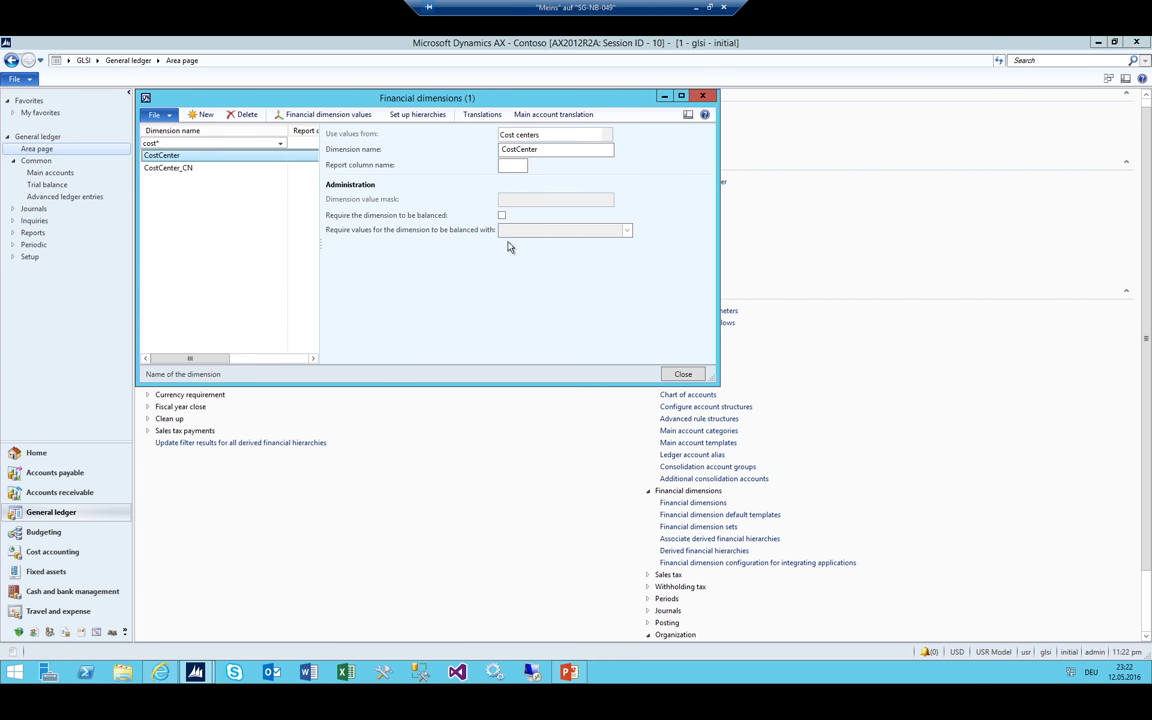
Open the lines of journal batch 00001 and start a new line dated 8/8/2016
left_click(680, 113)
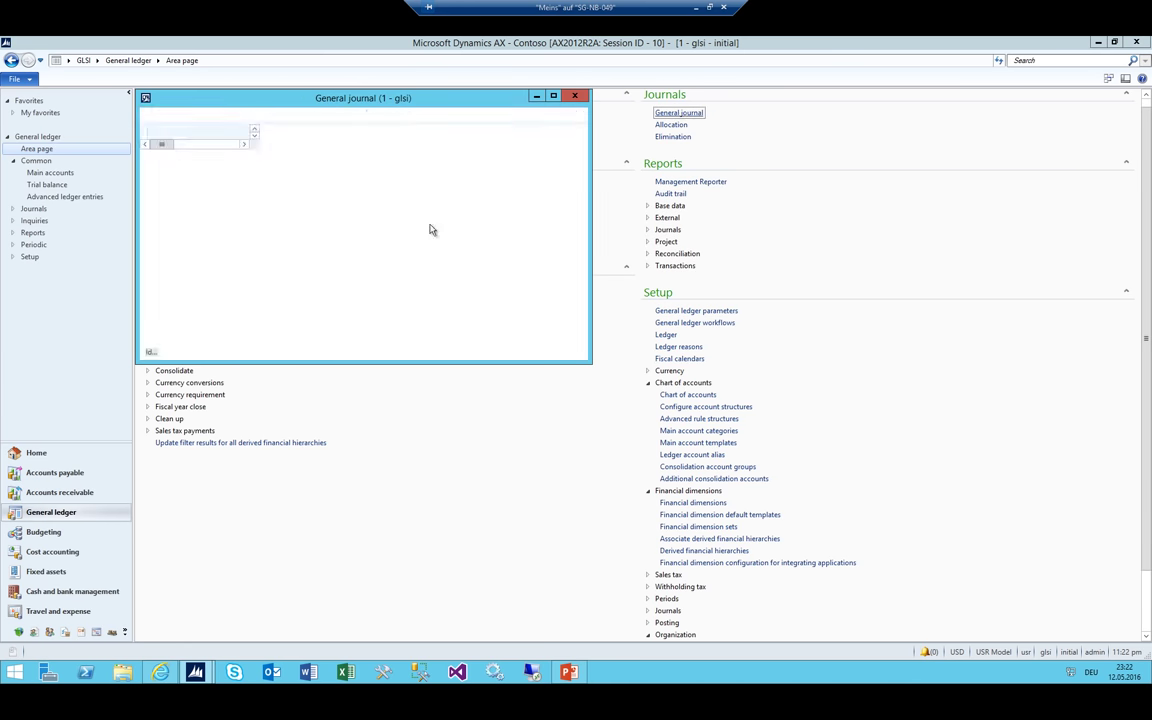
left_click(290, 114)
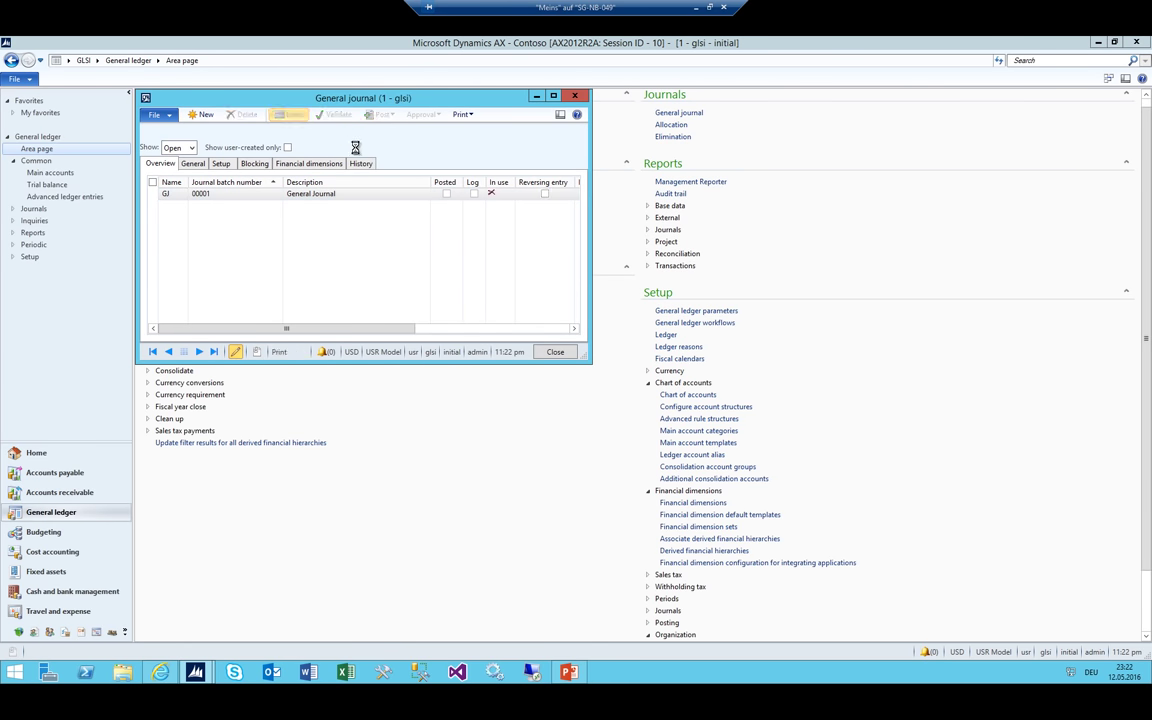
key("ctrl+n")
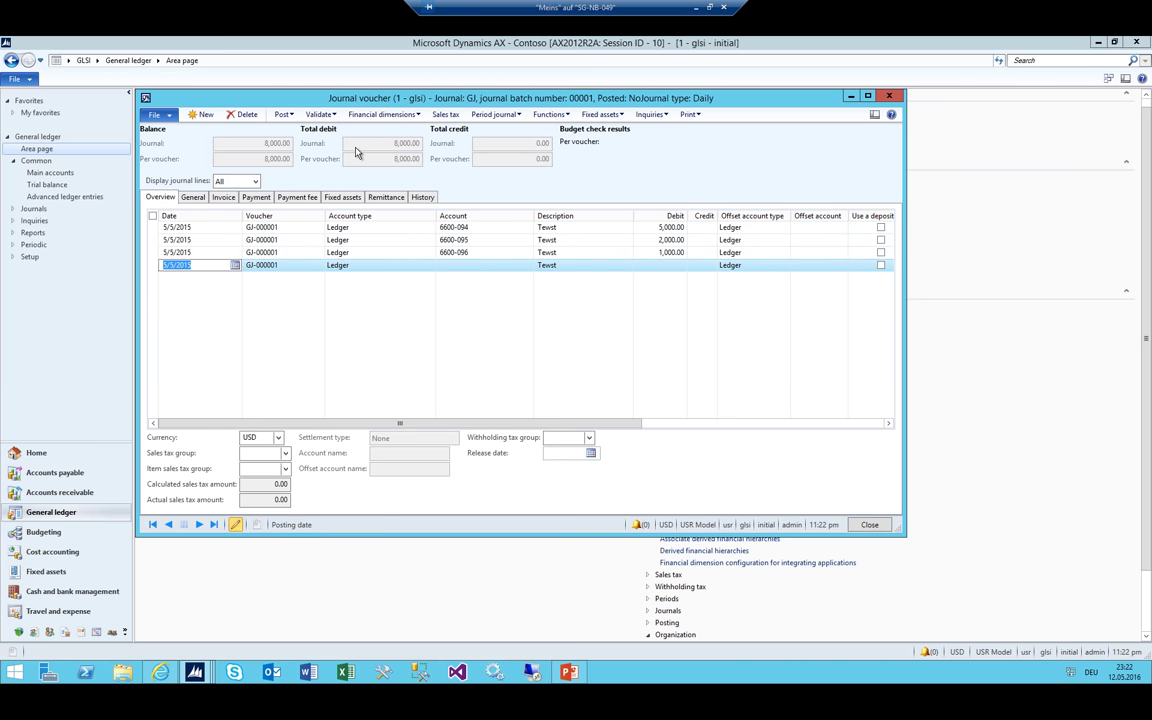
type("8/8/2016")
key("Tab")
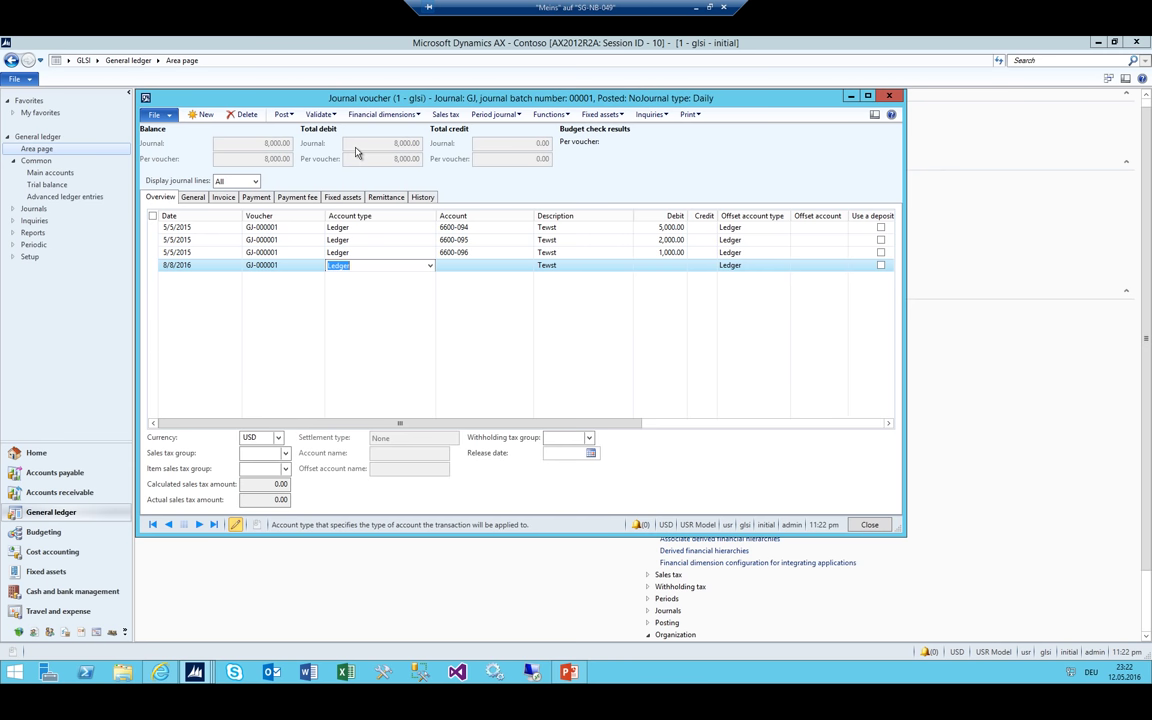
key("Tab")
Set the line's account to 6605-094 with a debit of 500
key("alt+Down")
key("Down")
key("Down")
key("Down")
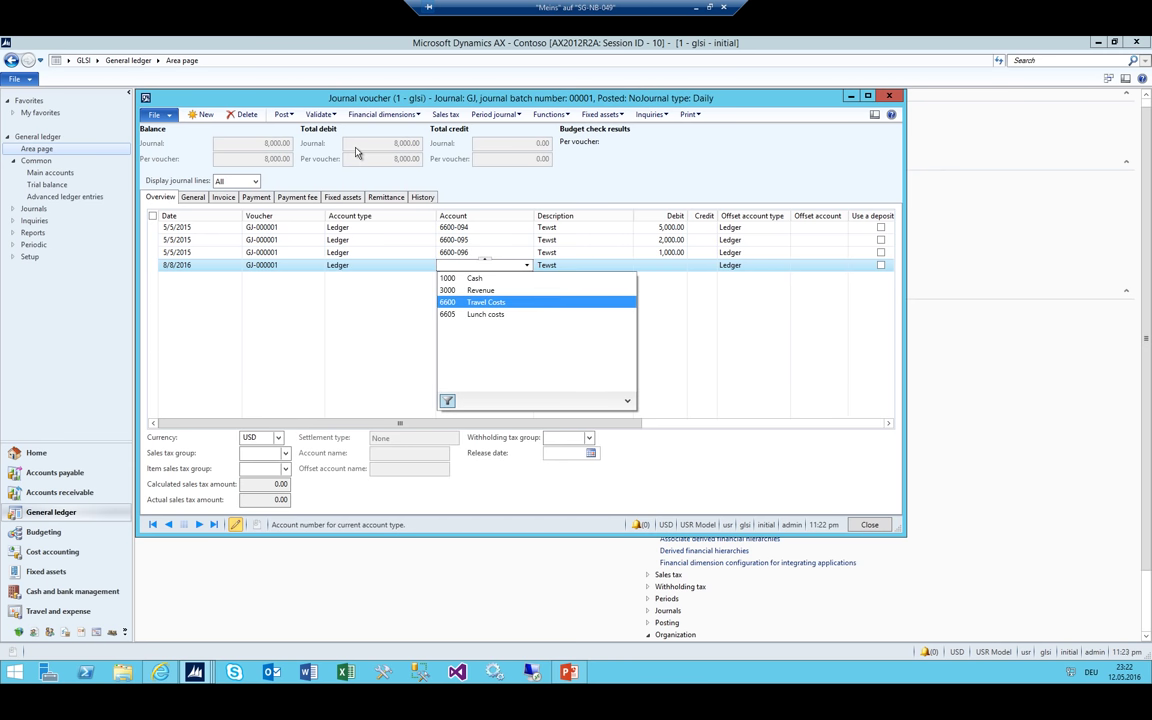
key("Down")
key("Tab")
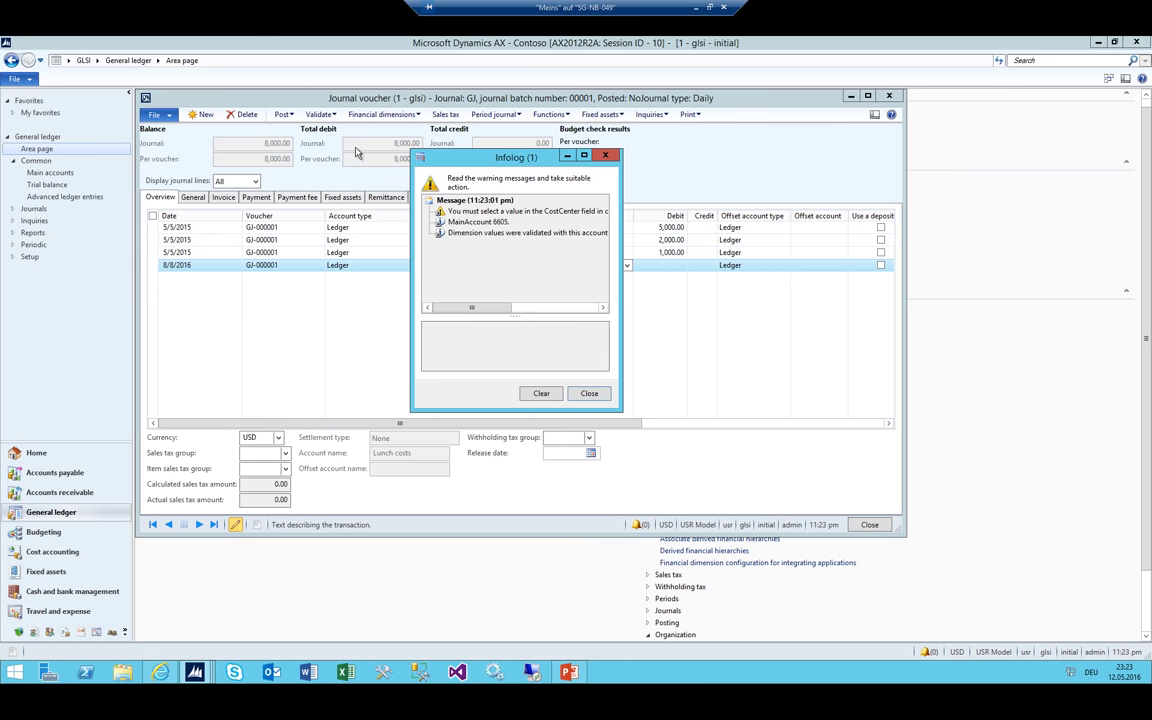
key("Escape")
key("shift+Tab")
key("alt+Down")
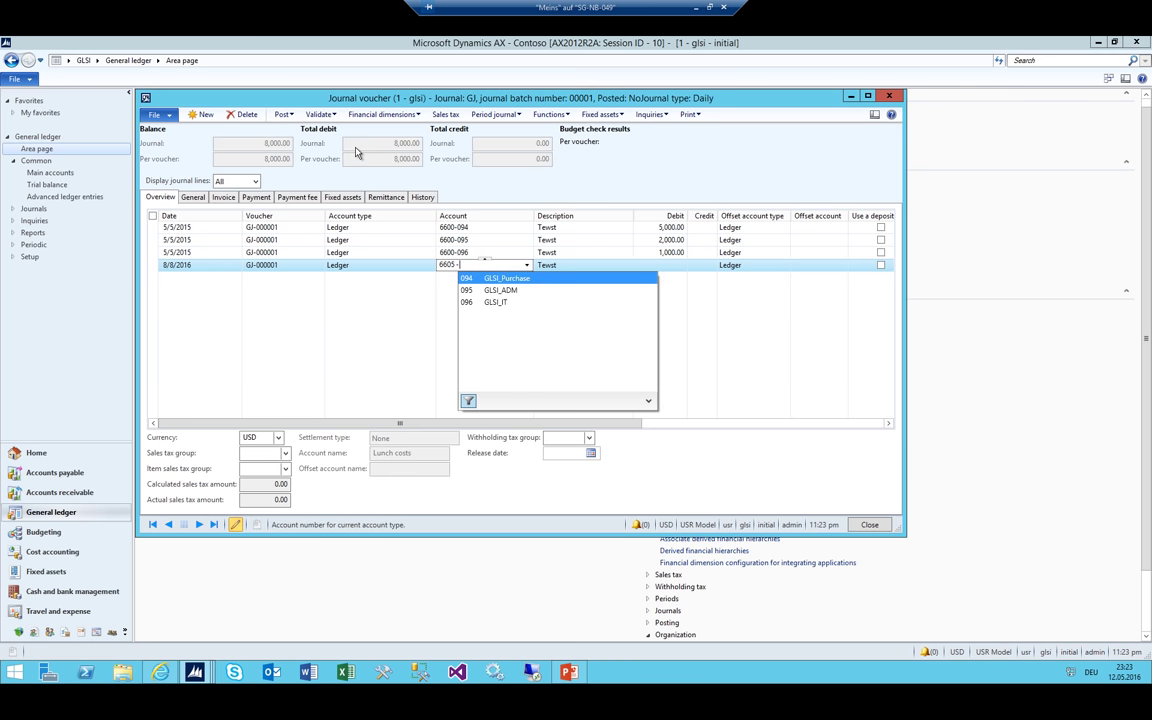
key("Down")
key("Up")
key("Tab")
key("Tab")
key("Tab")
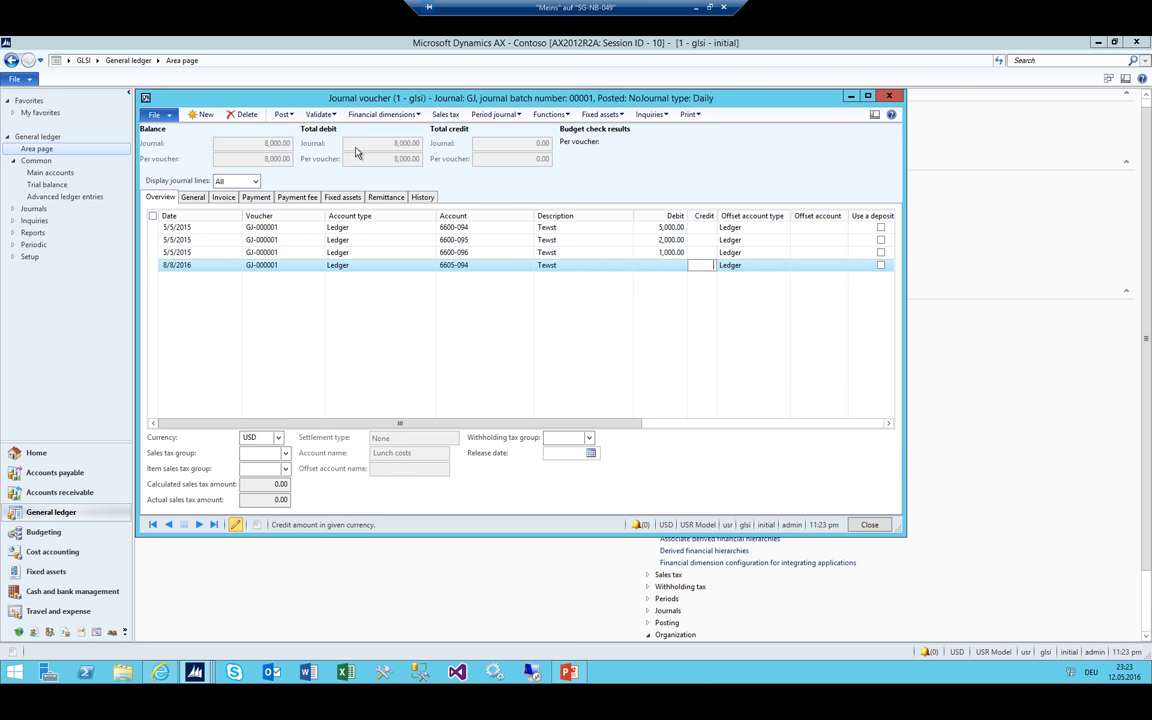
key("shift+Tab")
type("500")
key("ctrl+n")
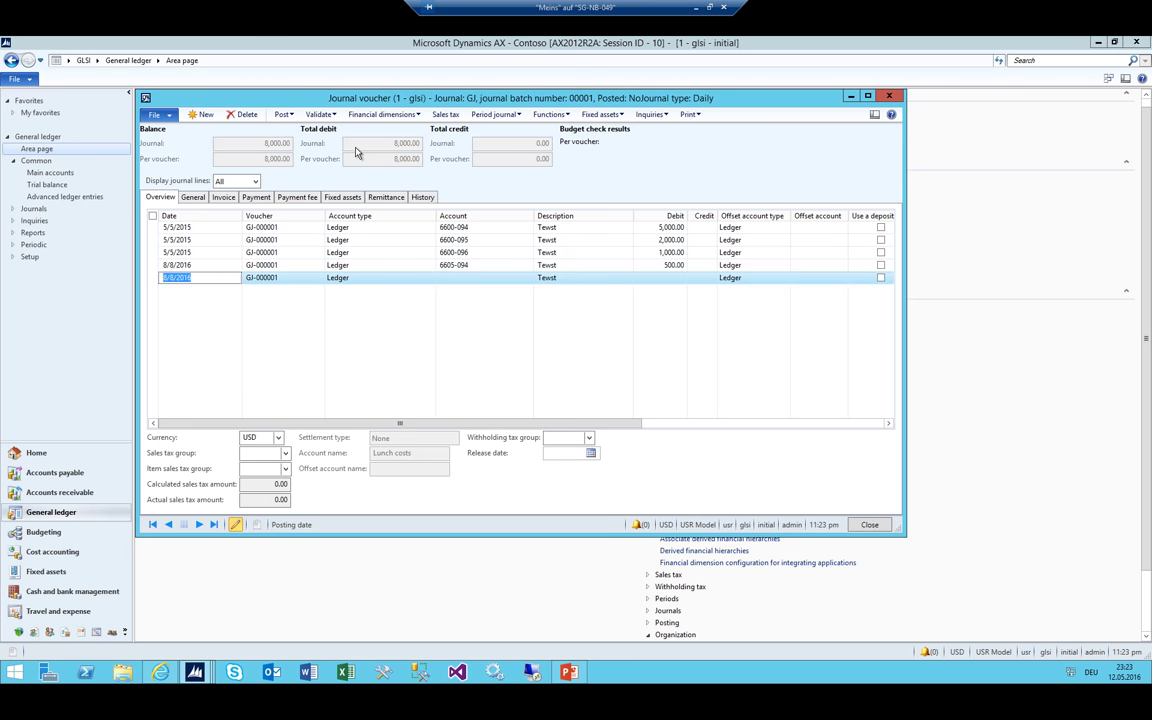
Add a journal line debiting account 6600-096 for 444
key("Tab")
key("Tab")
type("66")
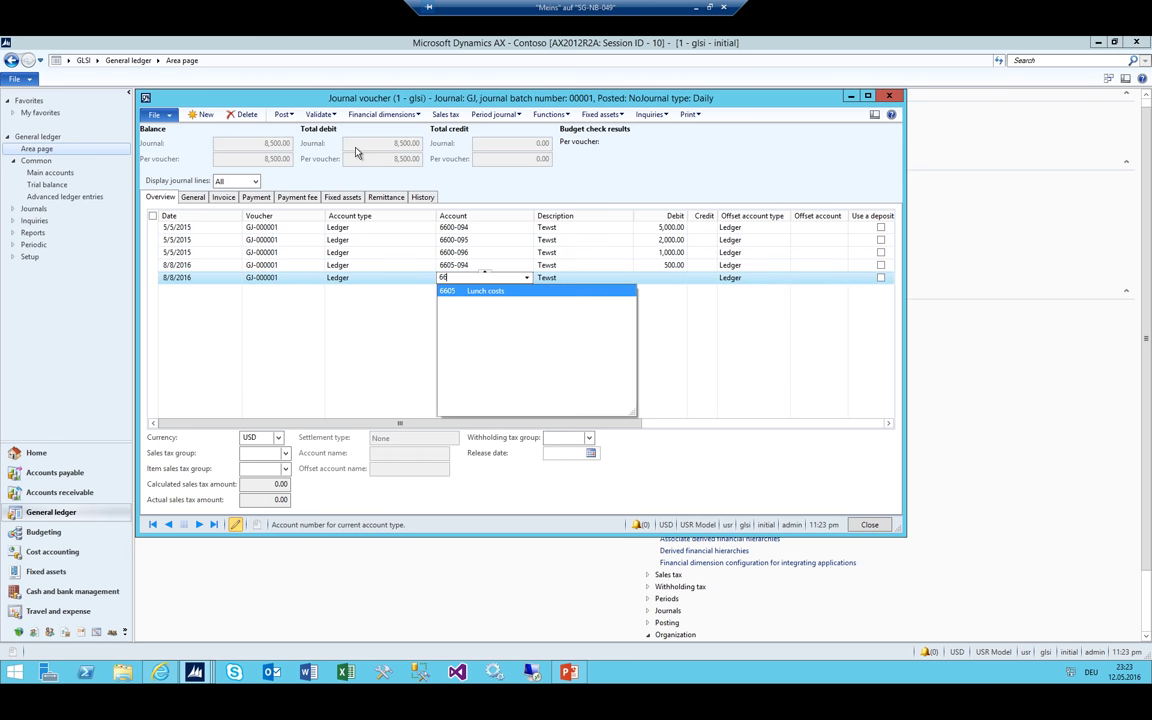
type("00-")
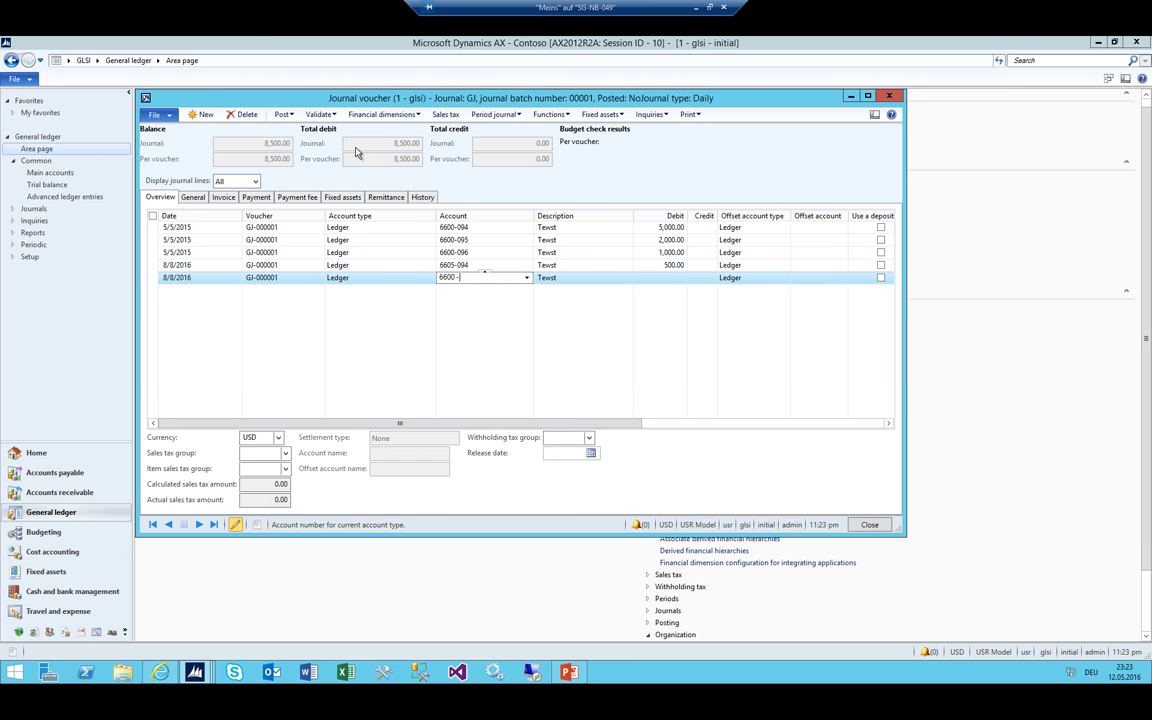
type("096")
key("Tab")
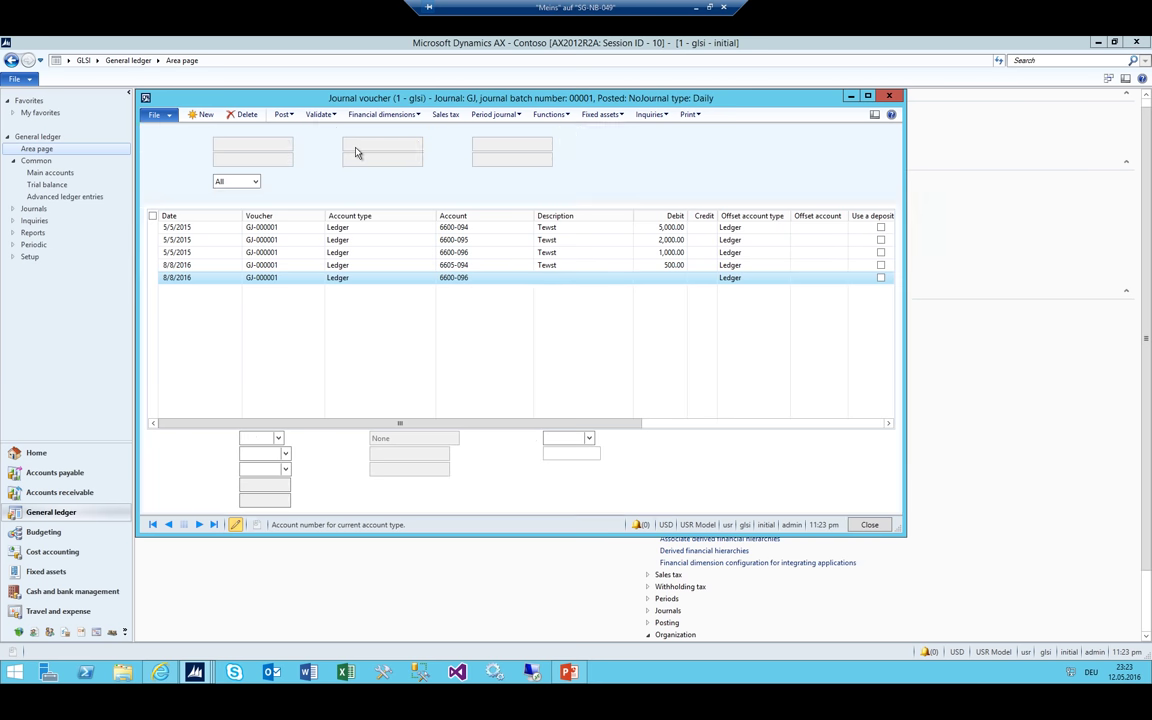
type("444")
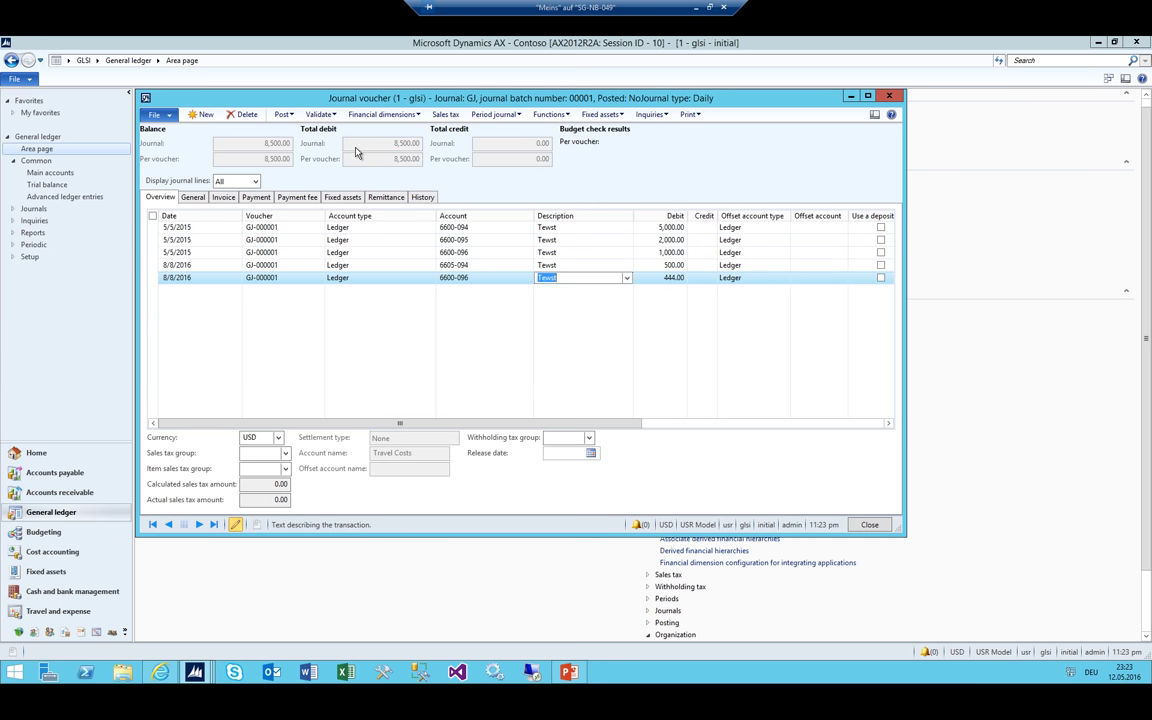
key("Down")
Add a 6605-095 Lunch costs line debiting 111, bringing total debit to 9,055.00
key("Tab")
key("Tab")
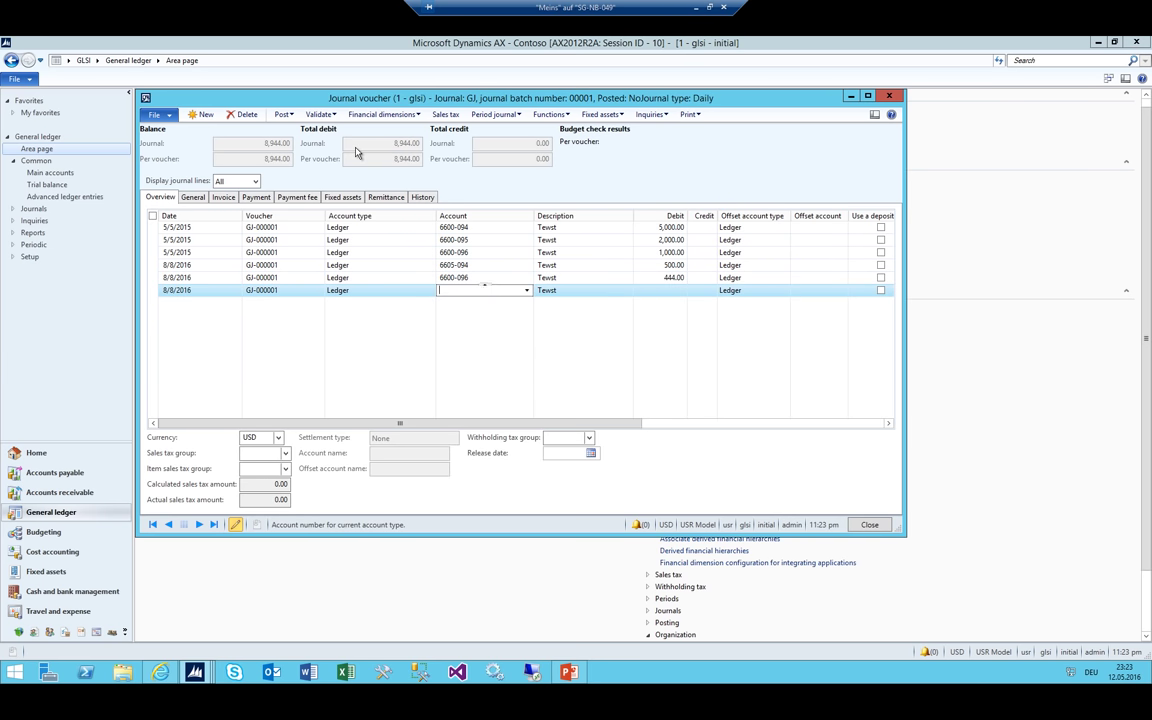
key("alt+Down")
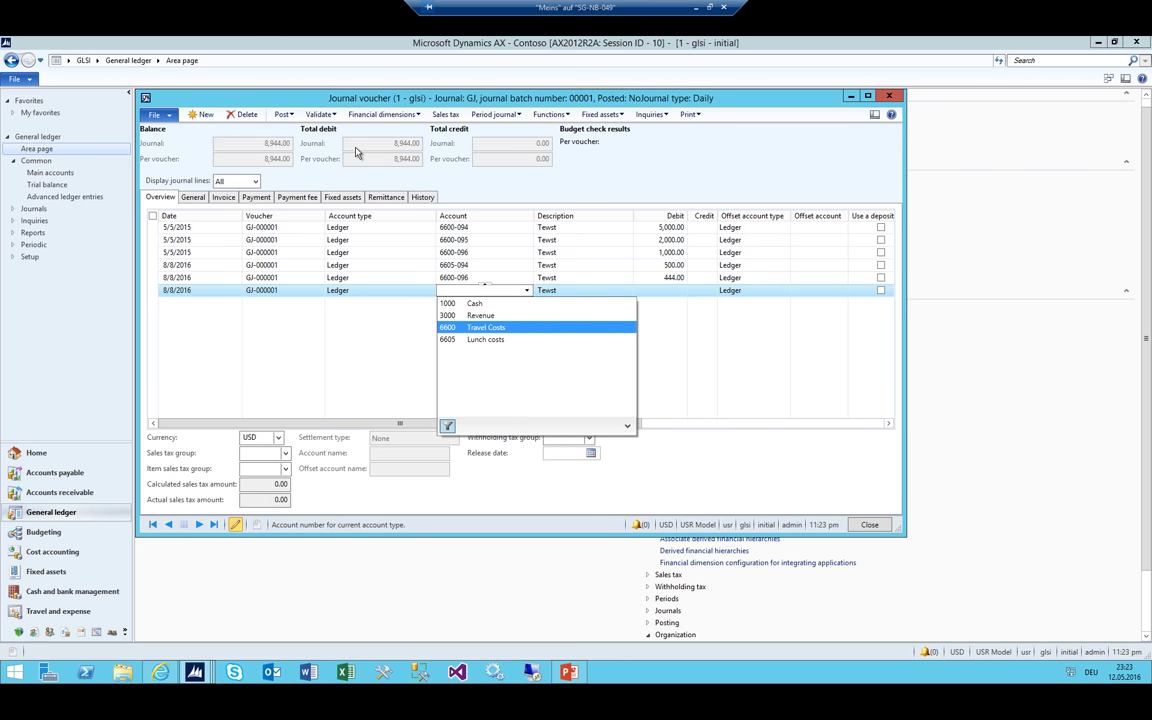
key("Down")
key("Return")
key("Tab")
key("Escape")
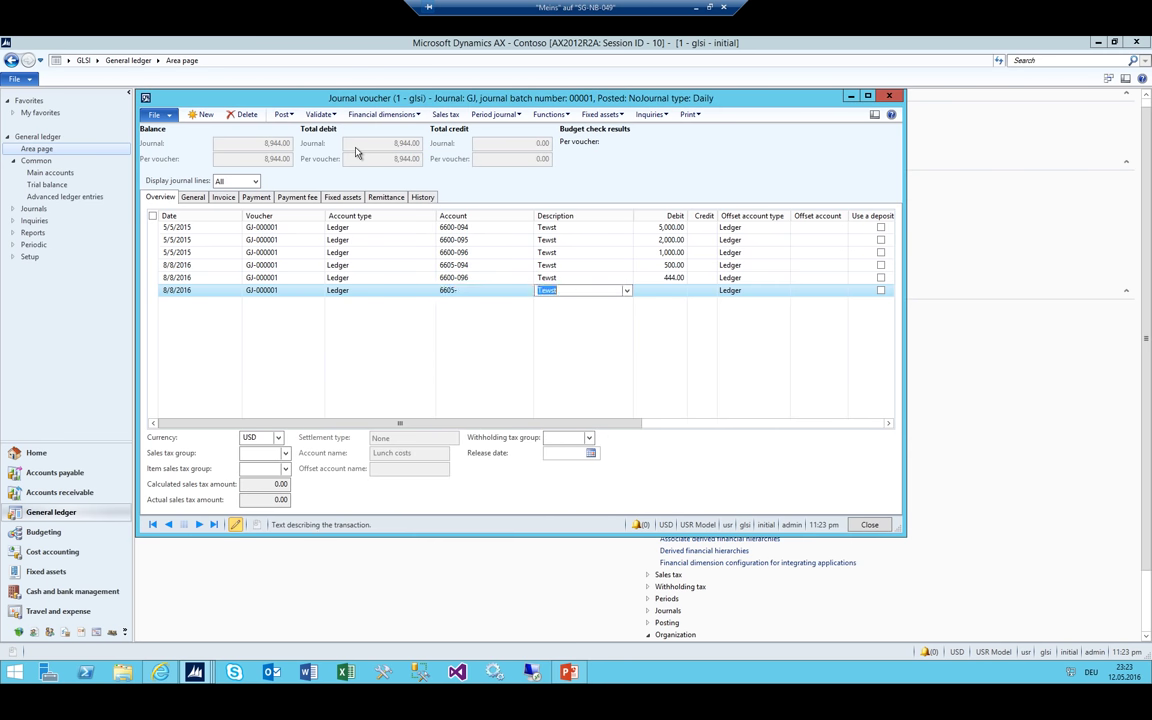
key("shift+Tab")
key("alt+Down")
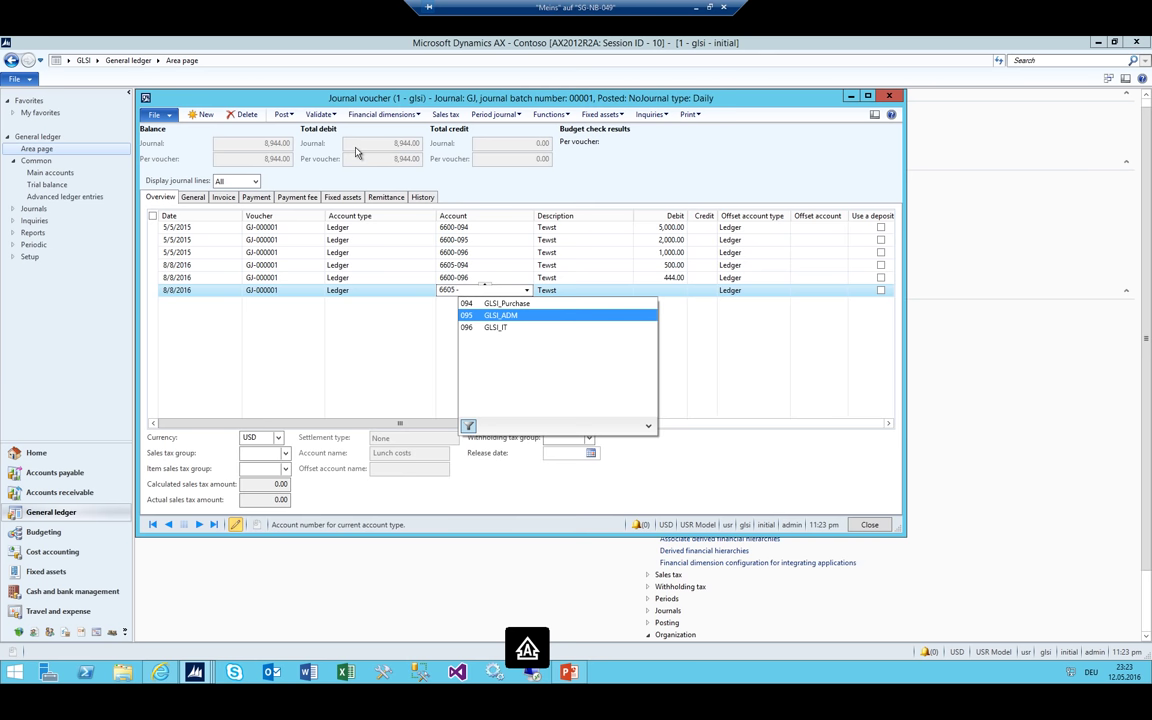
key("Return")
key("Tab")
key("Tab")
type("111")
key("shift+Tab")
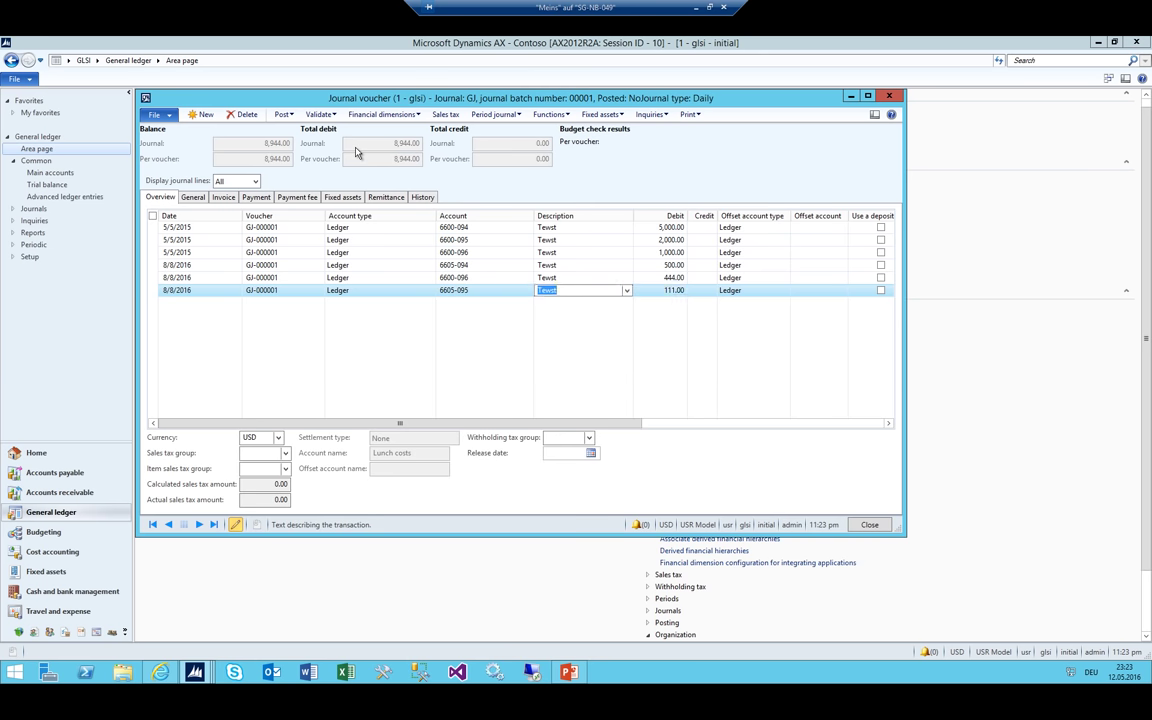
key("Up")
key("Down")
key("ctrl+n")
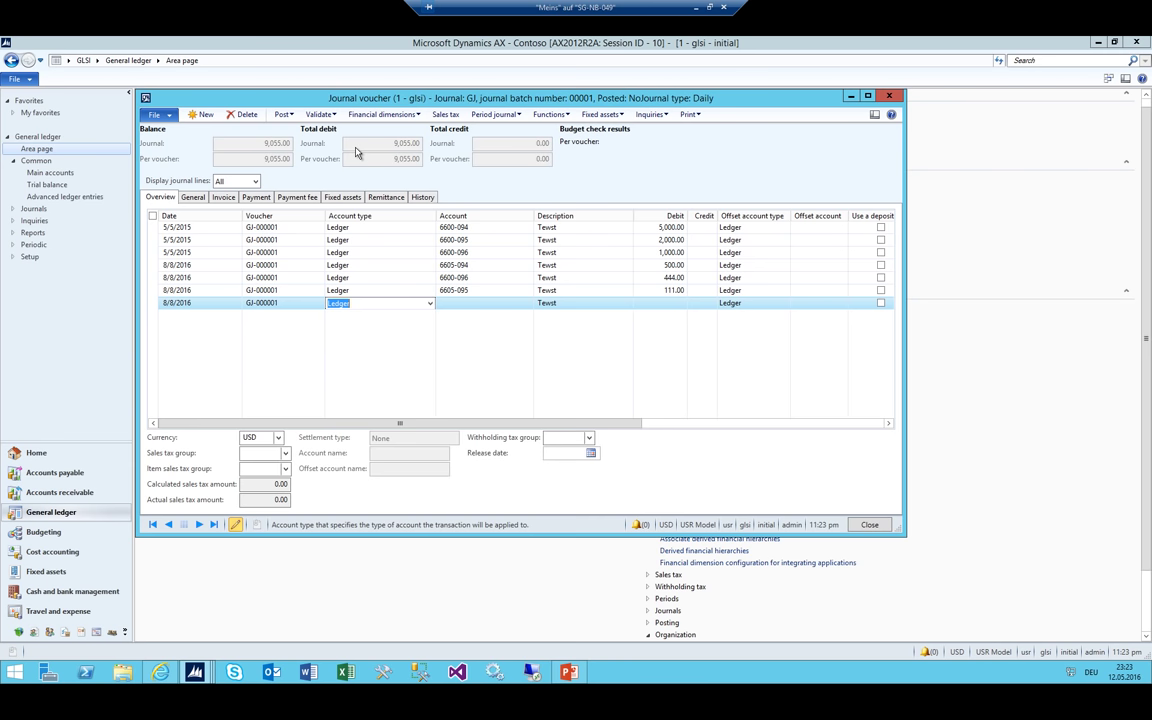
Change the dates of the last journal lines to 5/5/2016
key("shift+Tab")
type("0505")
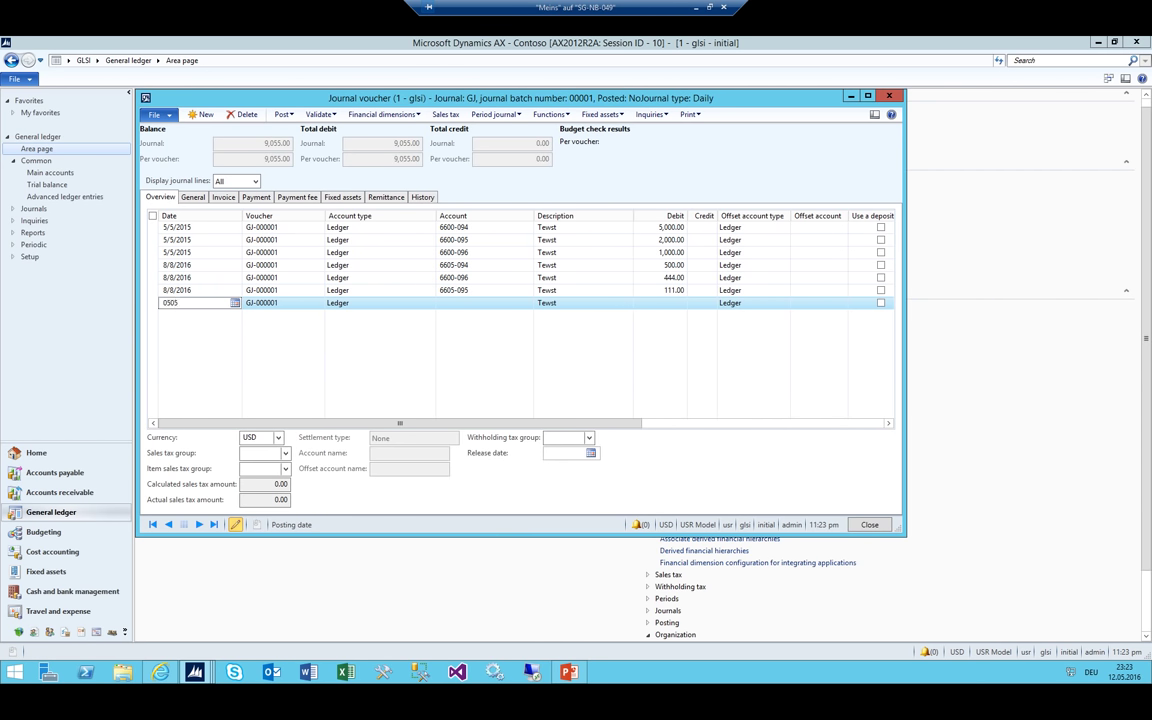
key("Up")
type("0505")
key("Up")
type("0505")
key("Up")
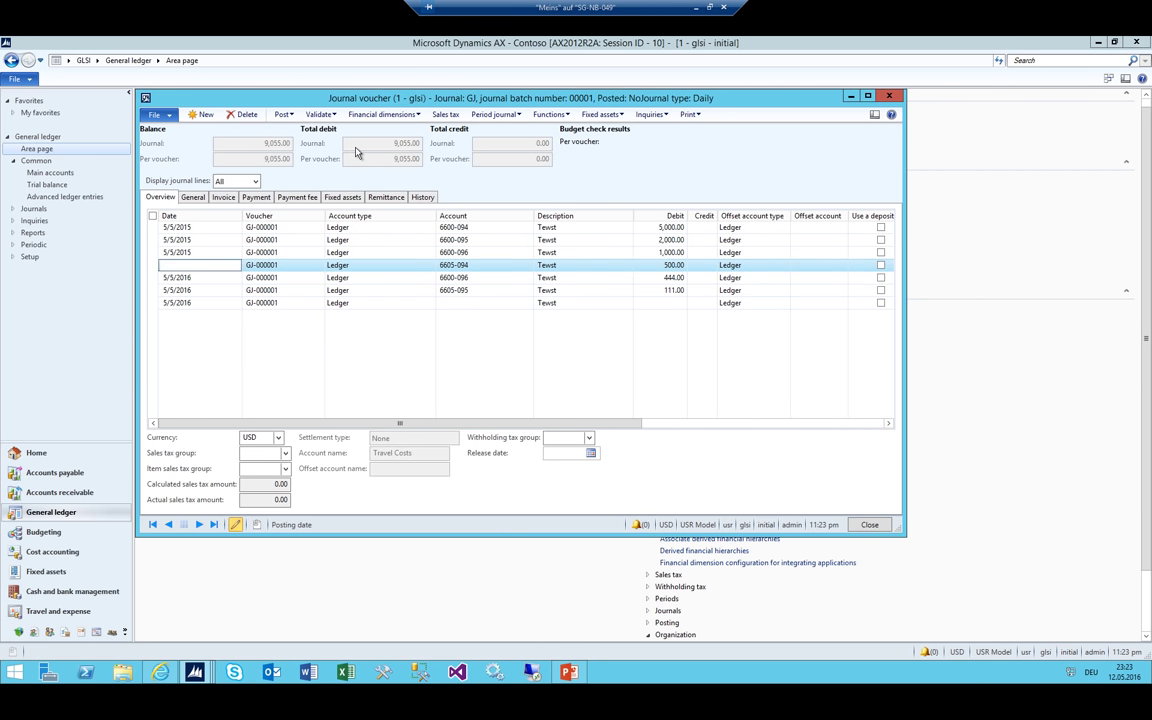
type("0505")
key("Down")
key("Down")
key("Down")
key("Down")
Add a balancing 9,055 credit line to account 1000 Cash and delete the empty line
key("Tab")
key("Tab")
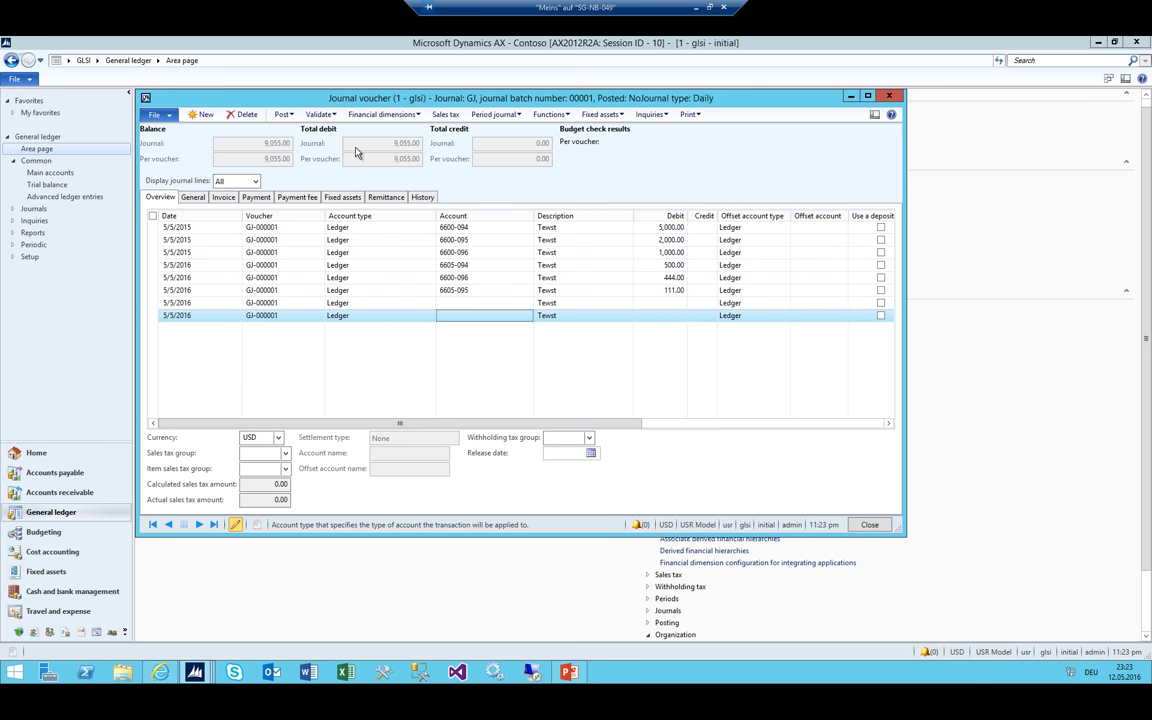
type("1000")
key("Tab")
key("Tab")
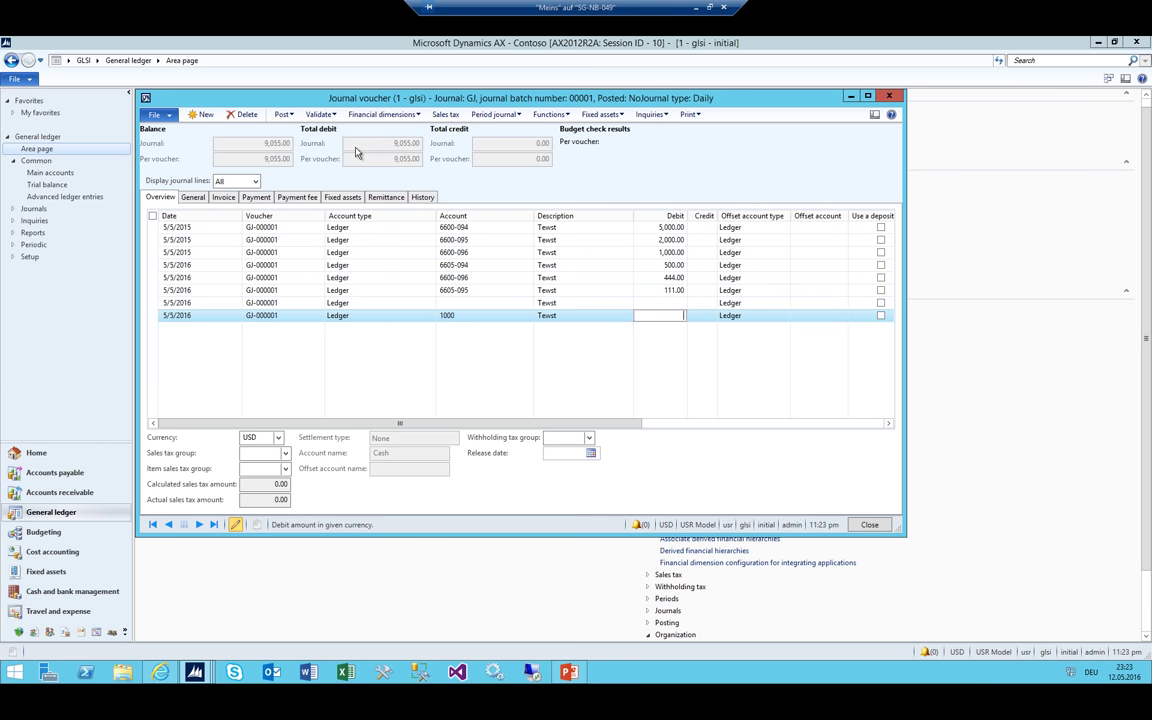
key("Tab")
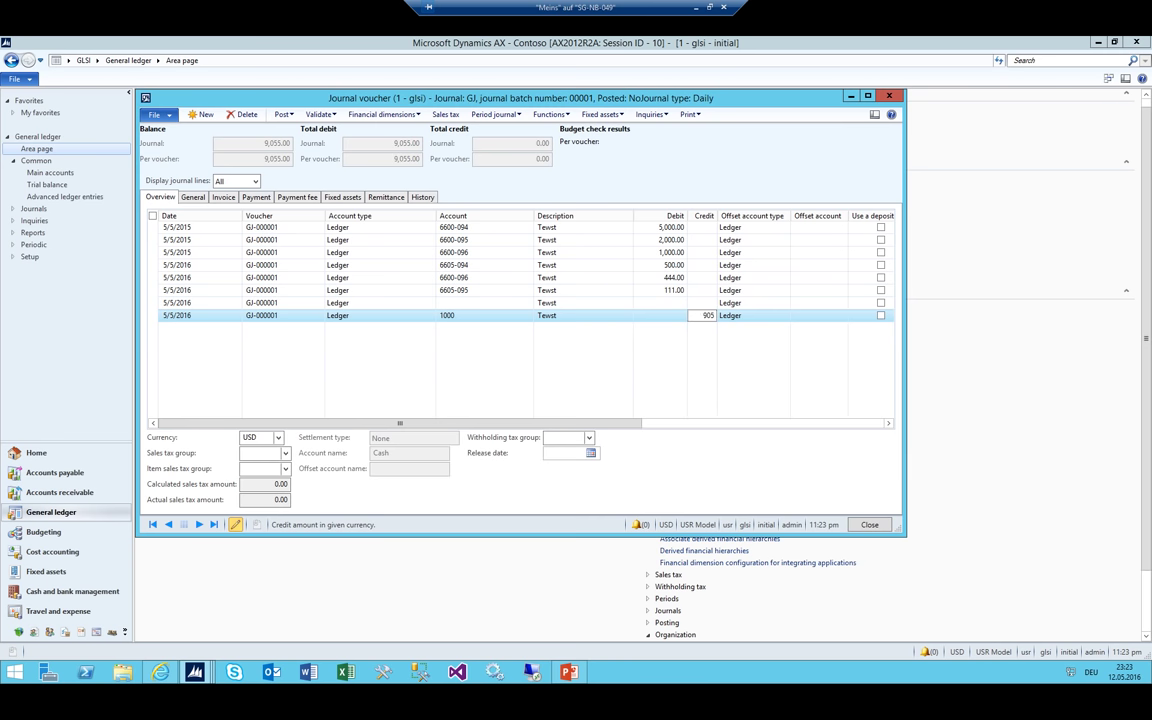
type("5")
key("Up")
key("alt+F9")
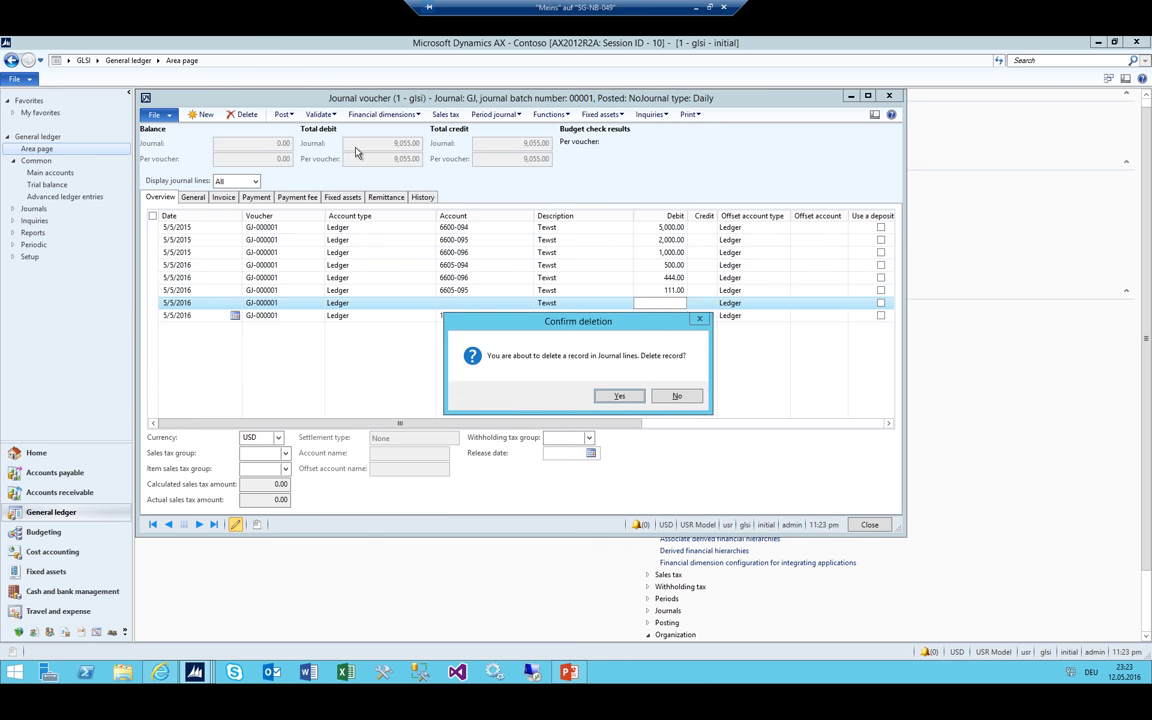
key("Return")
key("Up")
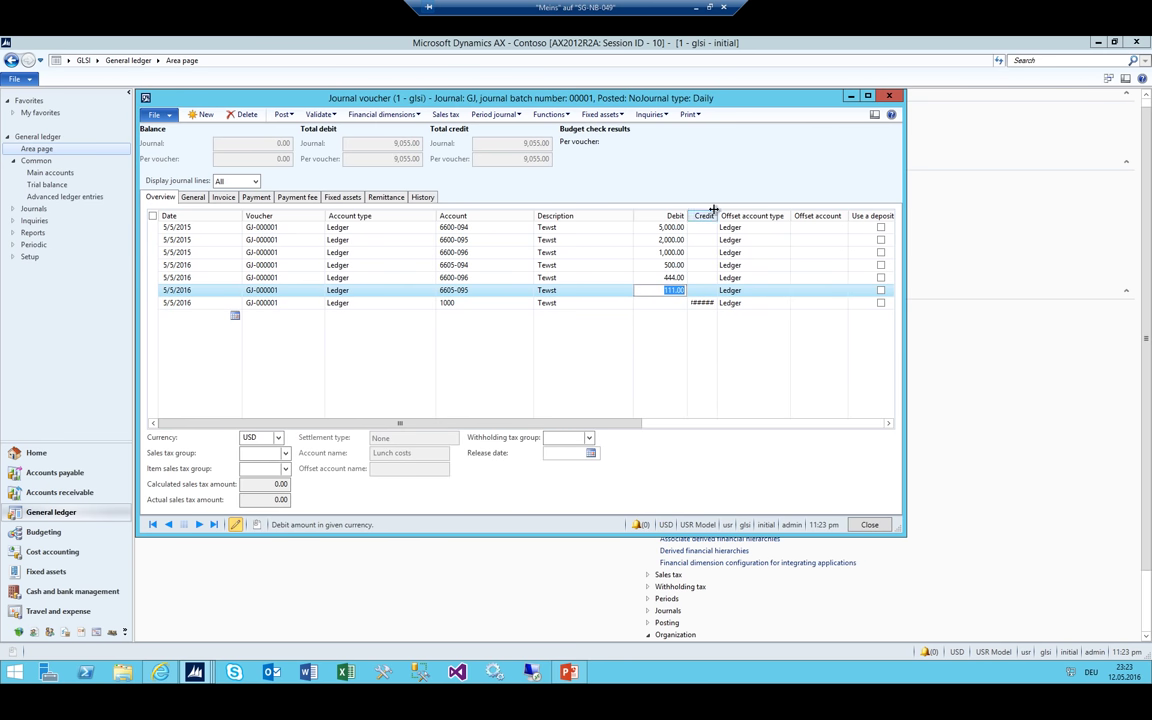
Widen the Credit column and review the 6600-095 debit line's account
left_click_drag(716, 214, 760, 212)
left_click(660, 252)
left_click(513, 239)
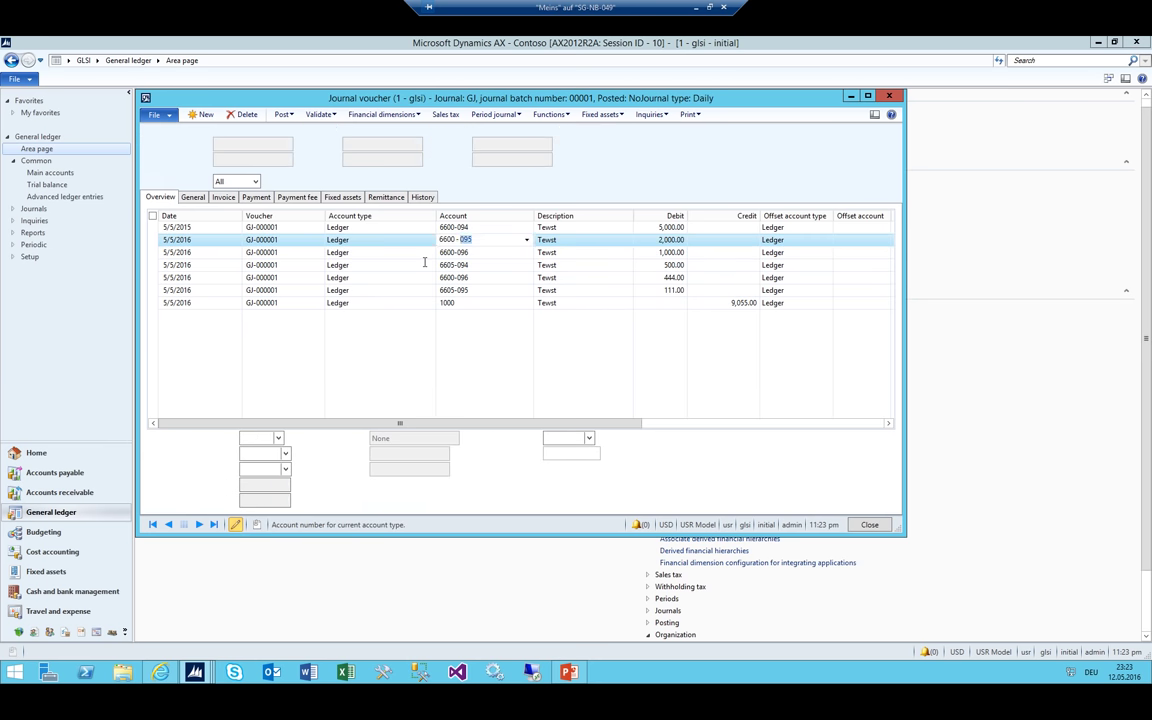
left_click(496, 114)
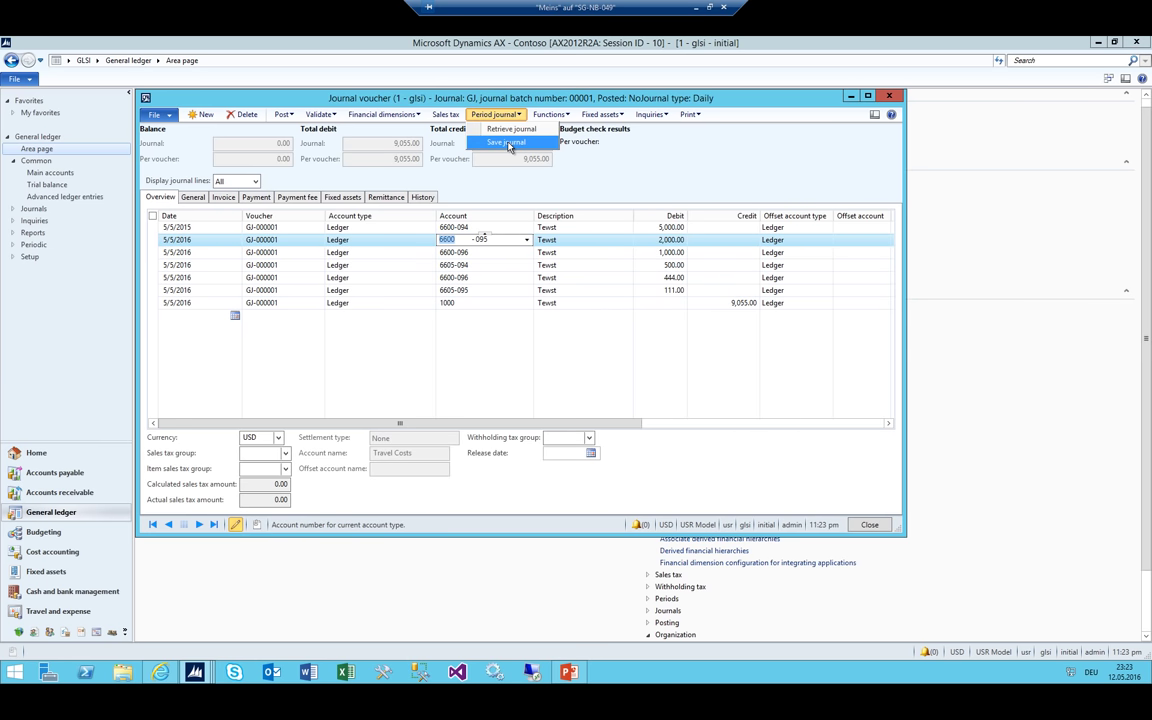
Start saving as a periodic journal and open Journal names via the Period journal field's View details
left_click(506, 141)
left_click(285, 157)
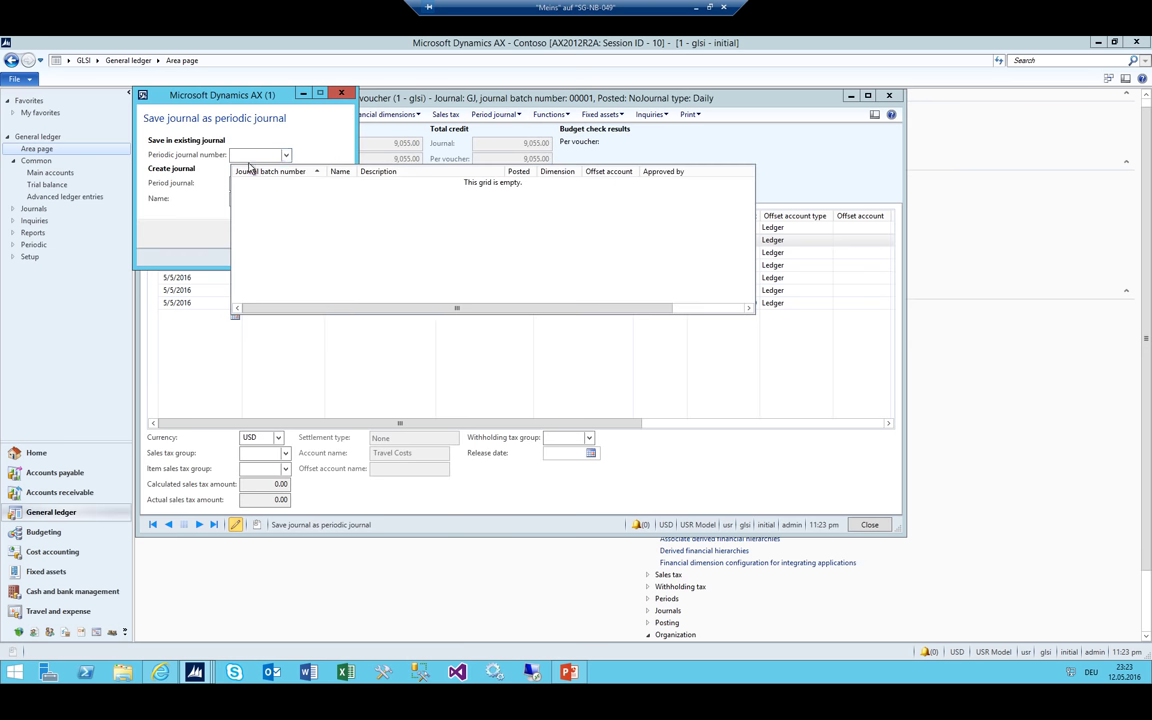
left_click(255, 155)
right_click(257, 157)
left_click(309, 183)
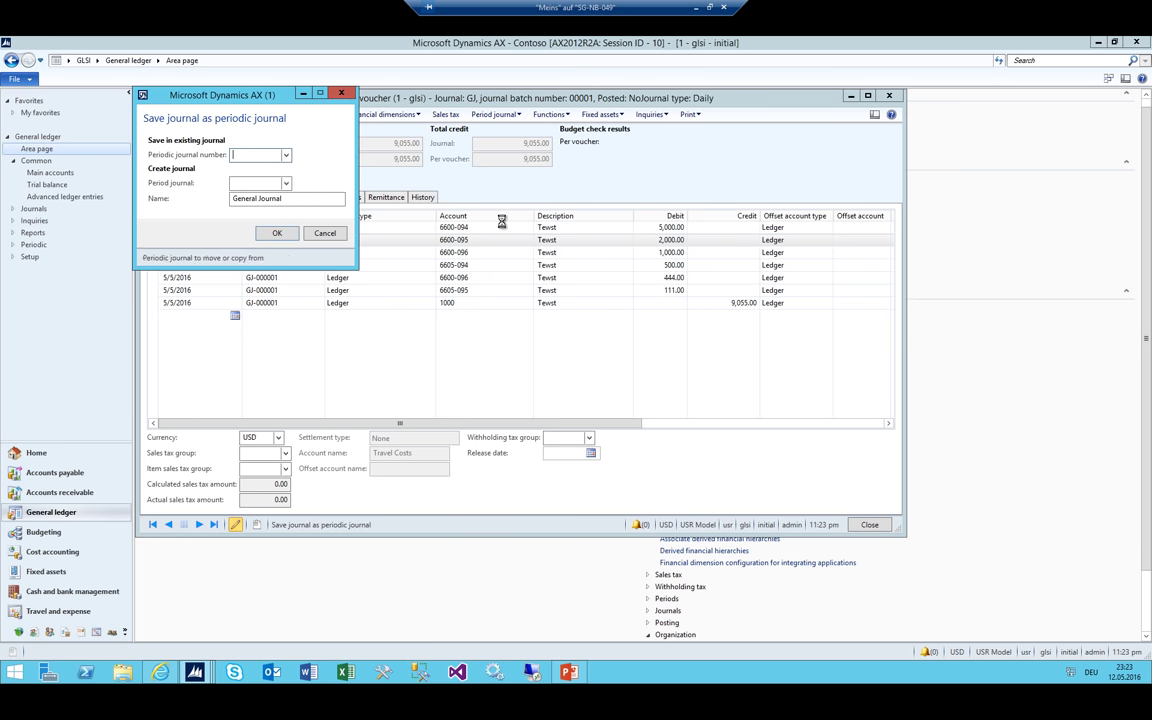
key("Escape")
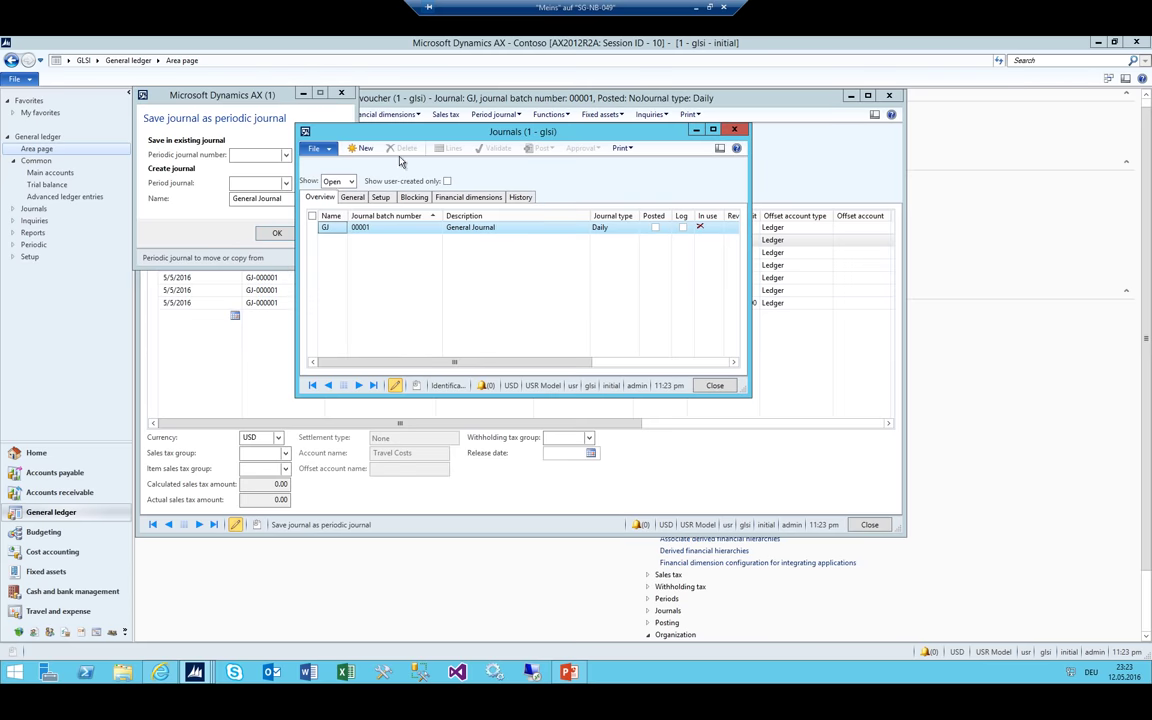
left_click(263, 182)
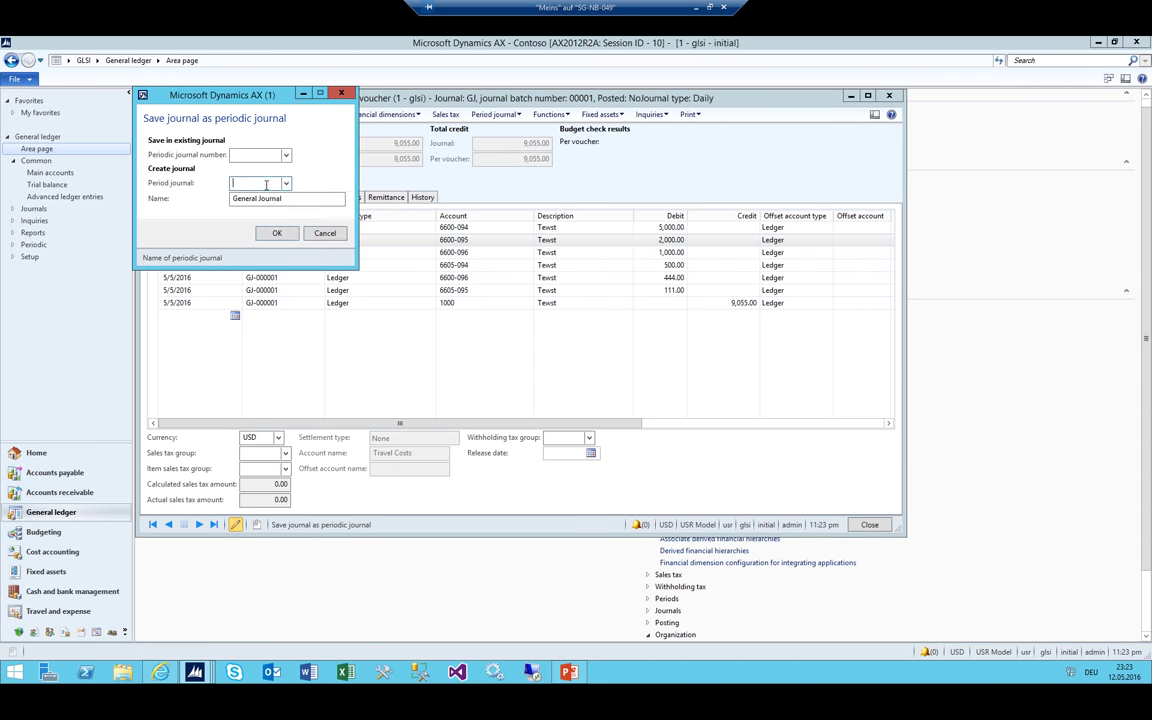
right_click(248, 182)
left_click(300, 205)
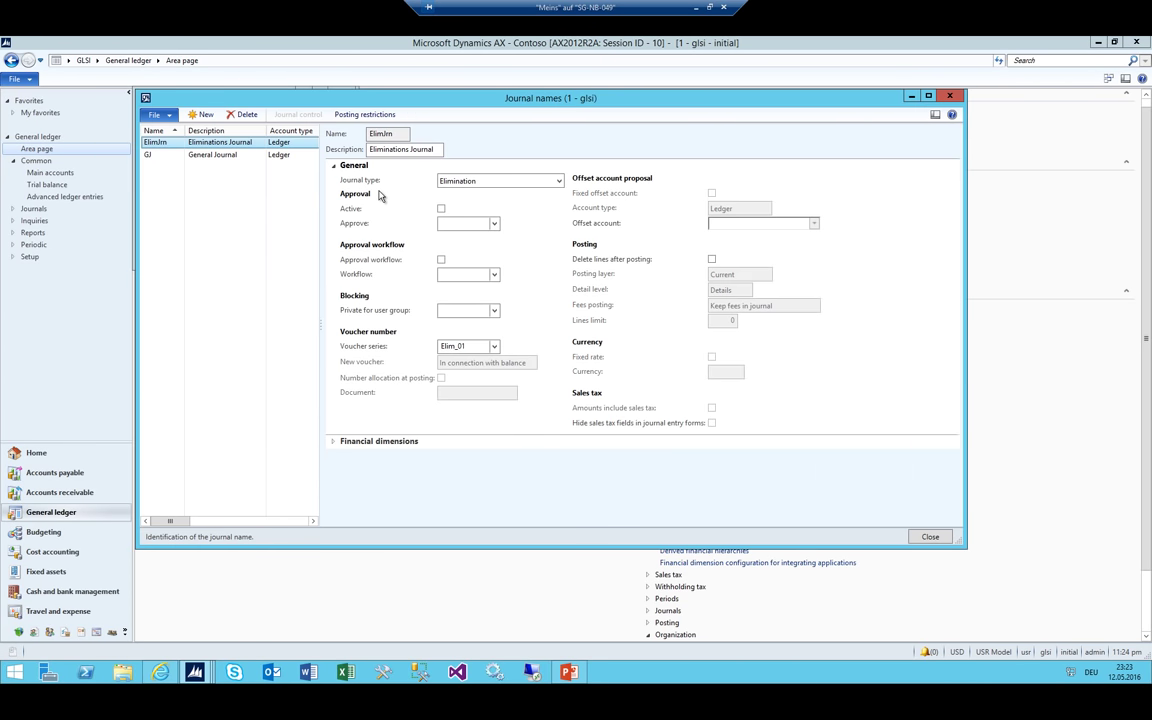
Create a journal name 'per' of type Periodic with voucher series GJ
key("ctrl+n")
type("per")
key("Tab")
key("Tab")
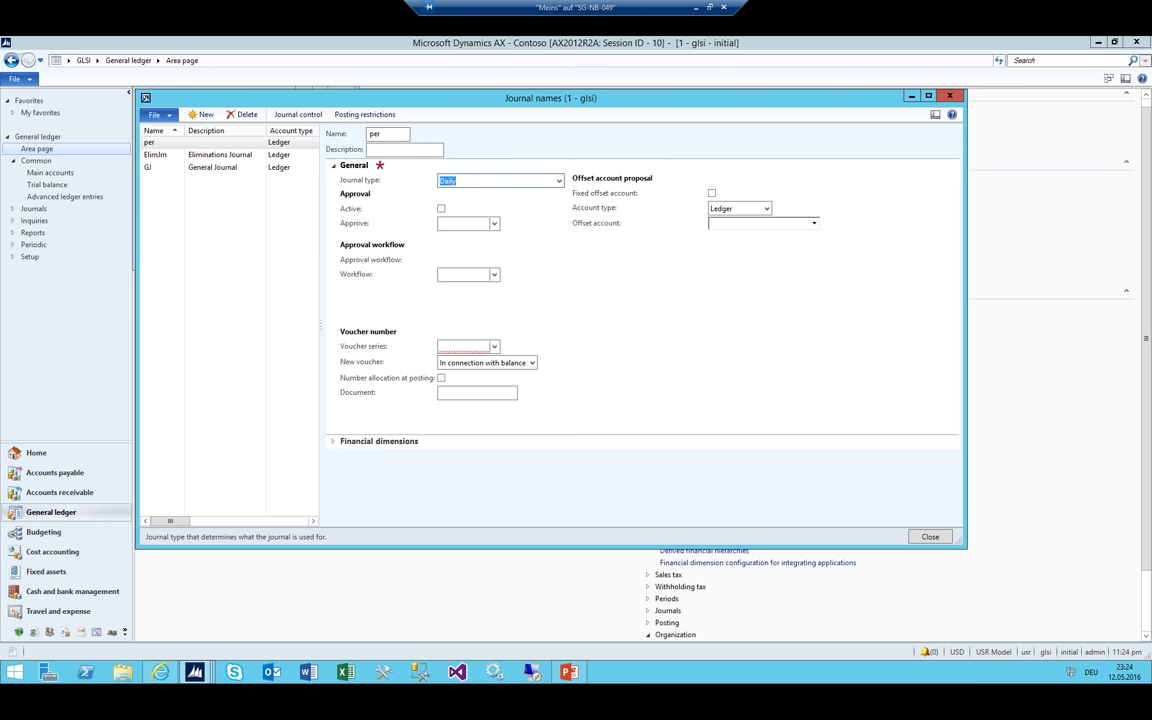
type("per")
key("Tab")
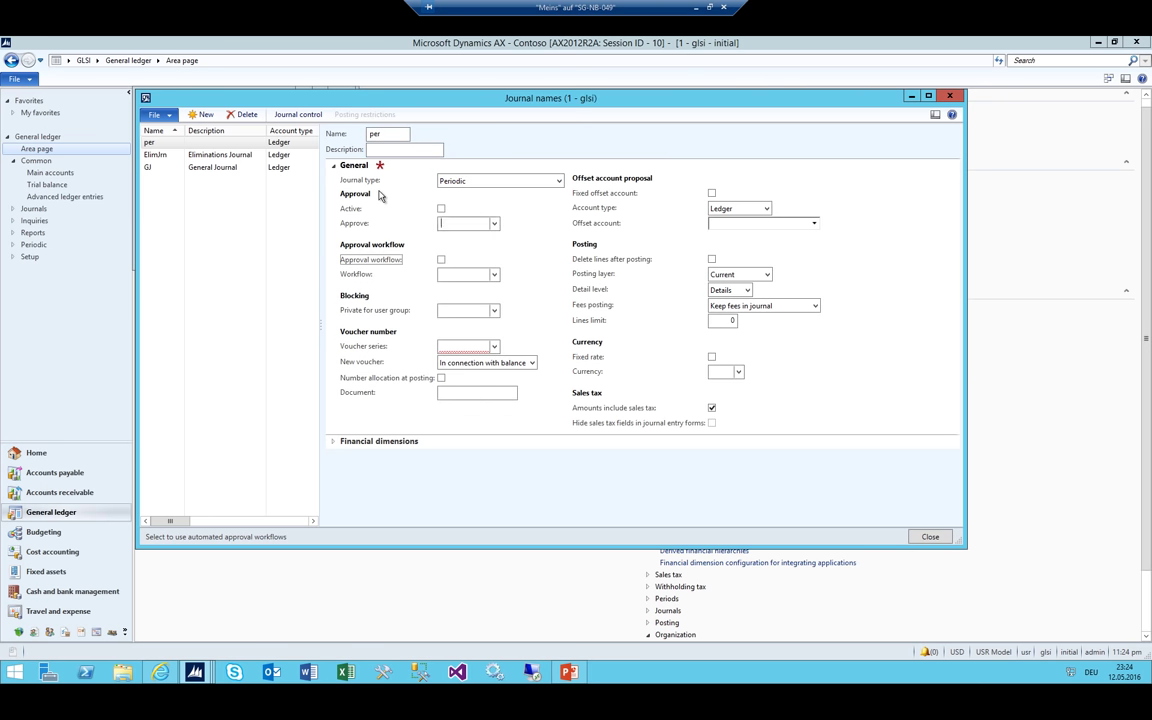
type("GJ")
key("shift+Tab")
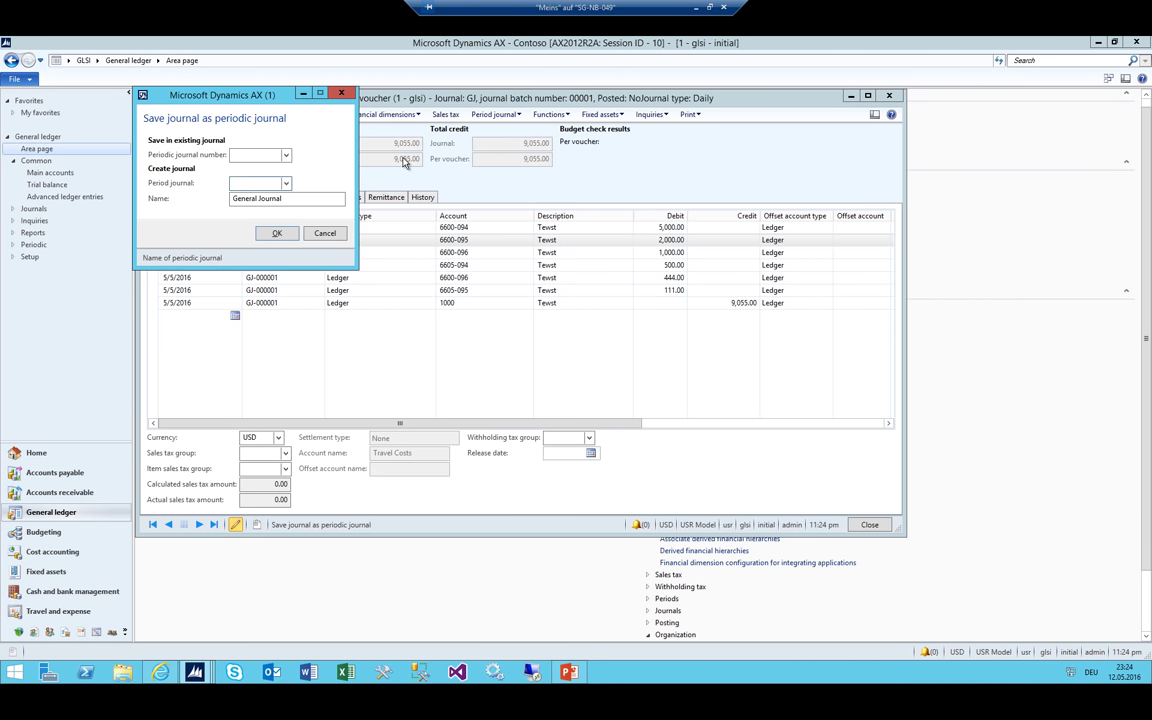
Save the journal lines as periodic journal 'per' named 'my oNE'
type("per")
key("Tab")
type("my oN")
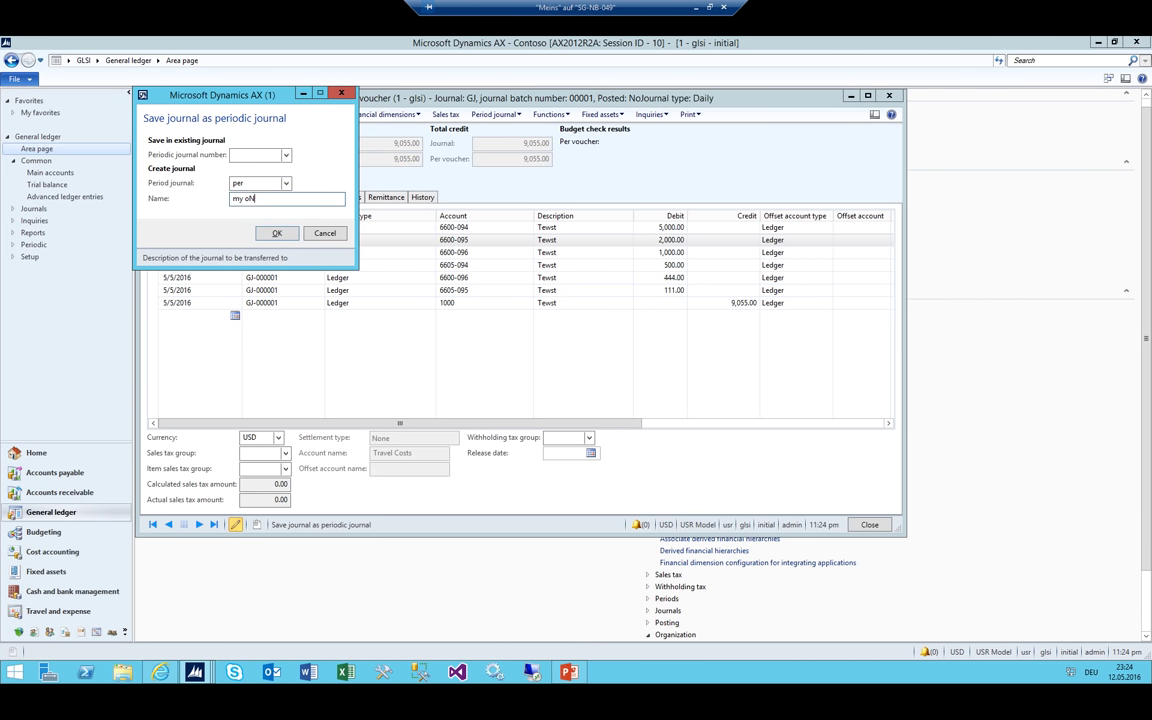
type("E")
key("ctrl+a")
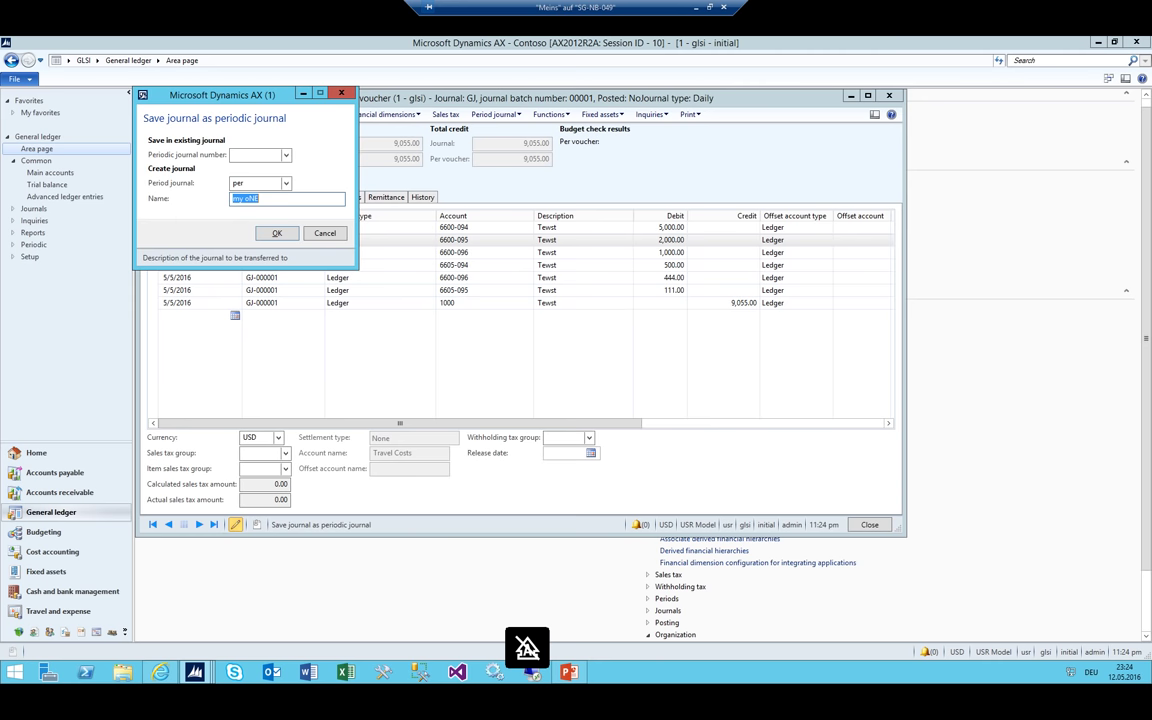
key("Return")
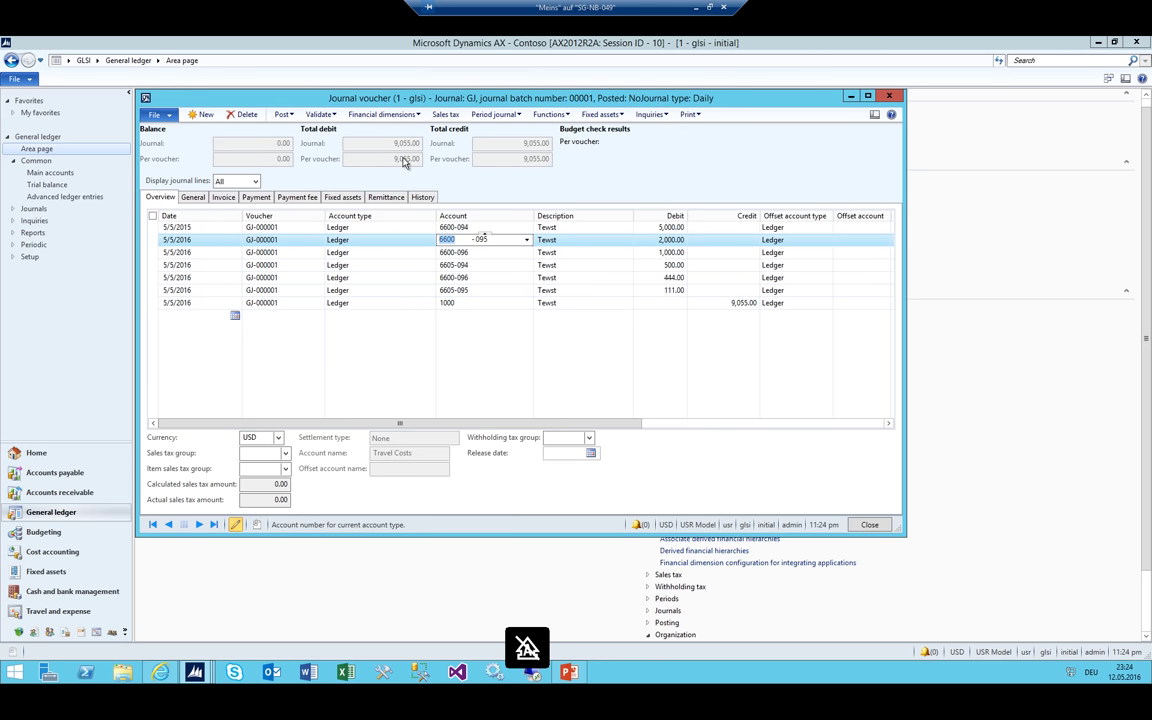
Paste the date 5/5/2015 into every journal line's Date cell
left_click(198, 240)
key("Up")
key("ctrl+c")
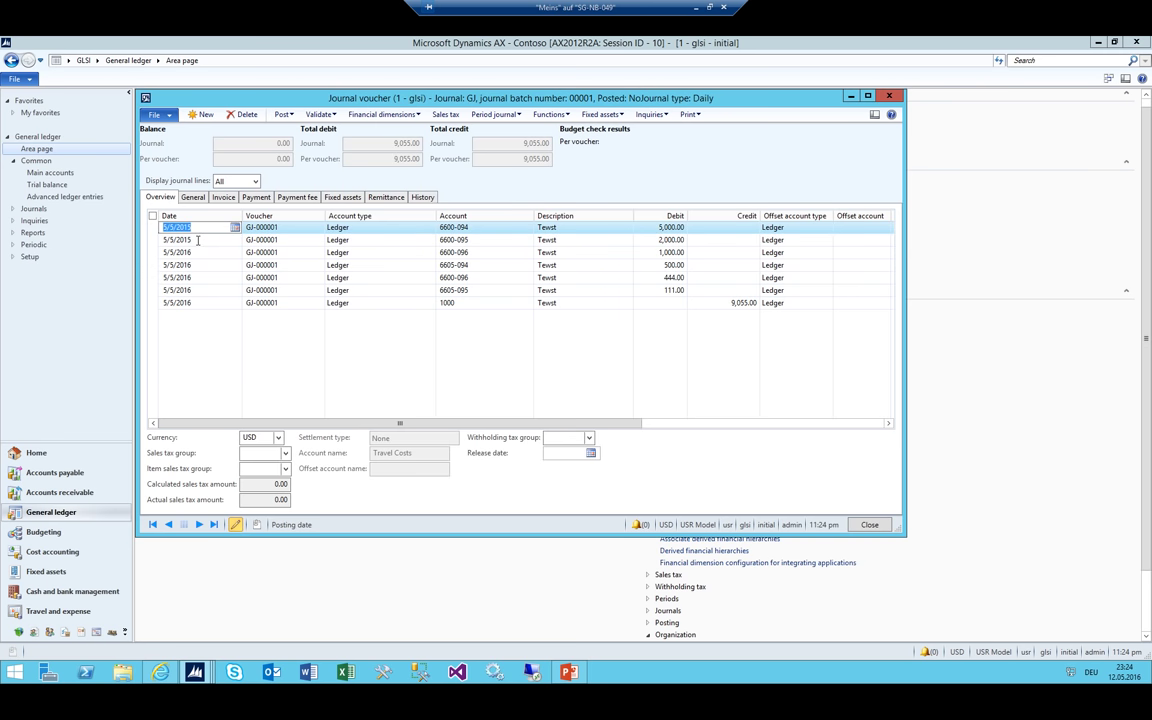
key("Down")
key("ctrl+v")
key("Down")
key("ctrl+v")
key("Down")
key("ctrl+v")
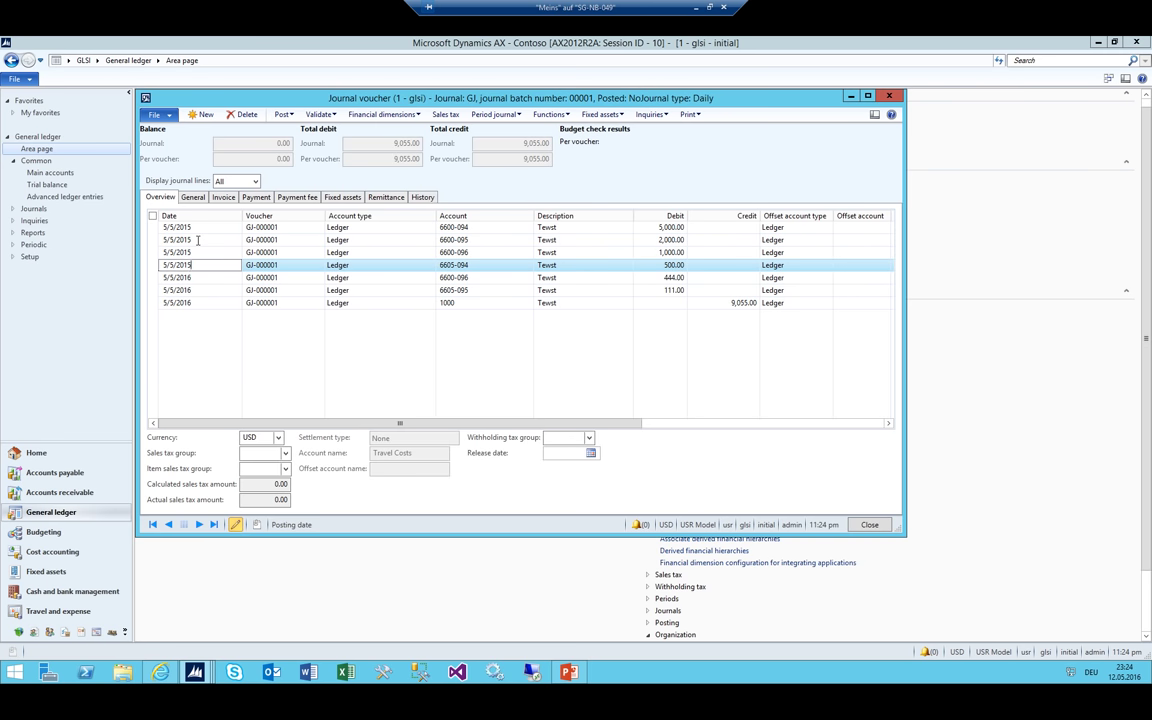
key("Down")
key("ctrl+v")
key("Down")
key("ctrl+v")
key("Down")
key("ctrl+v")
key("Down")
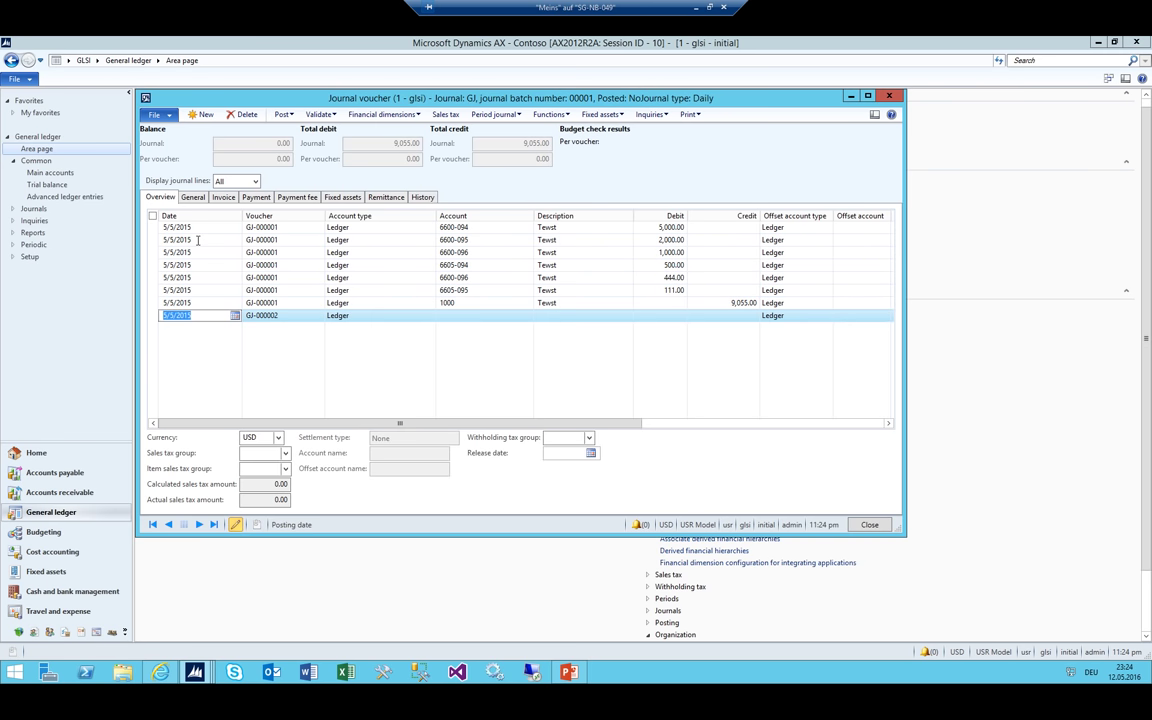
Post journal batch 00001 and create a new general journal batch 00003
key("Escape")
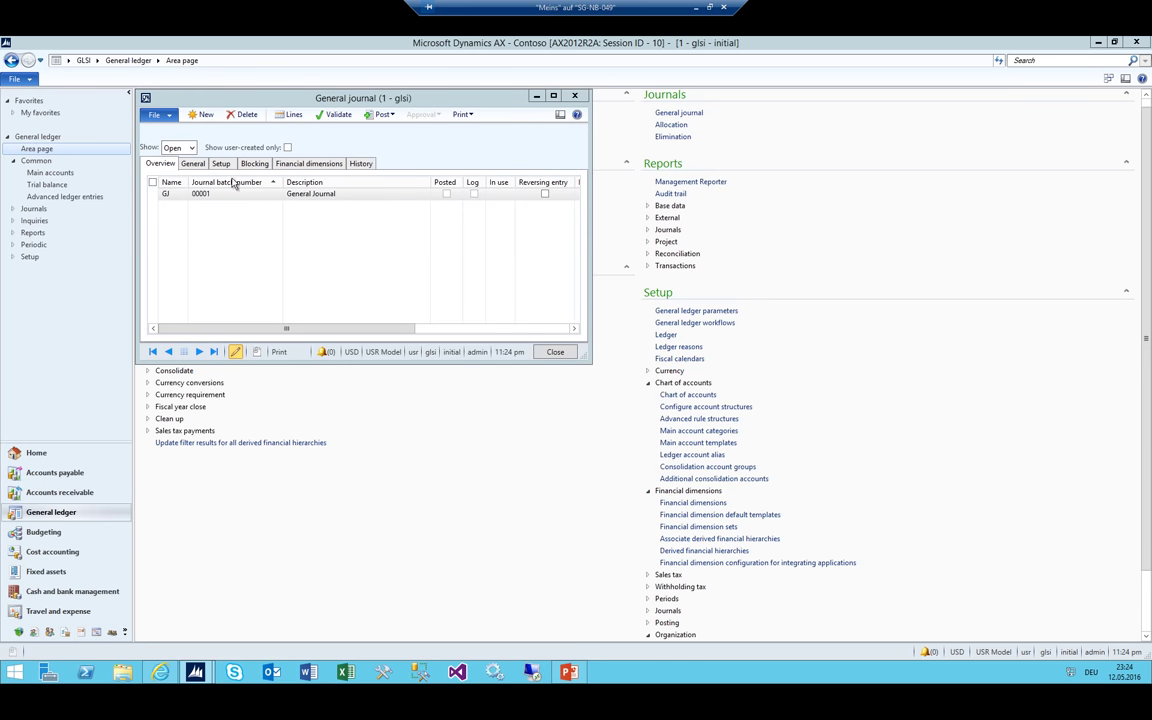
left_click(283, 116)
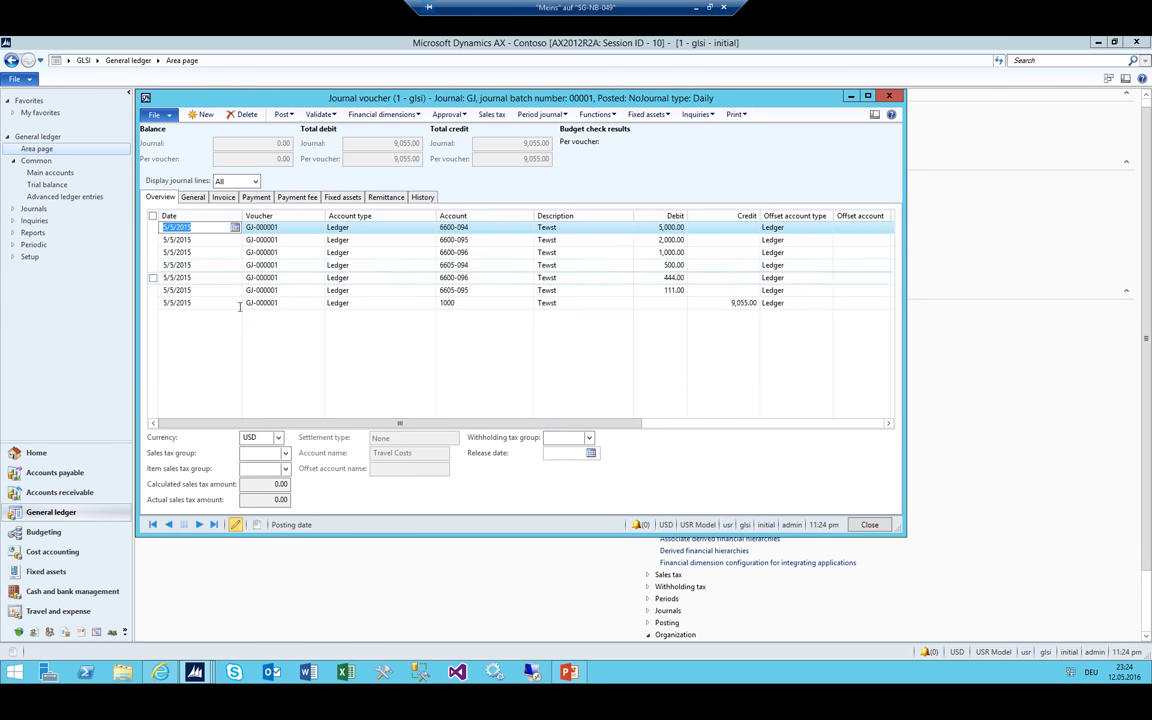
key("Down")
key("Down")
key("Down")
key("Down")
key("Down")
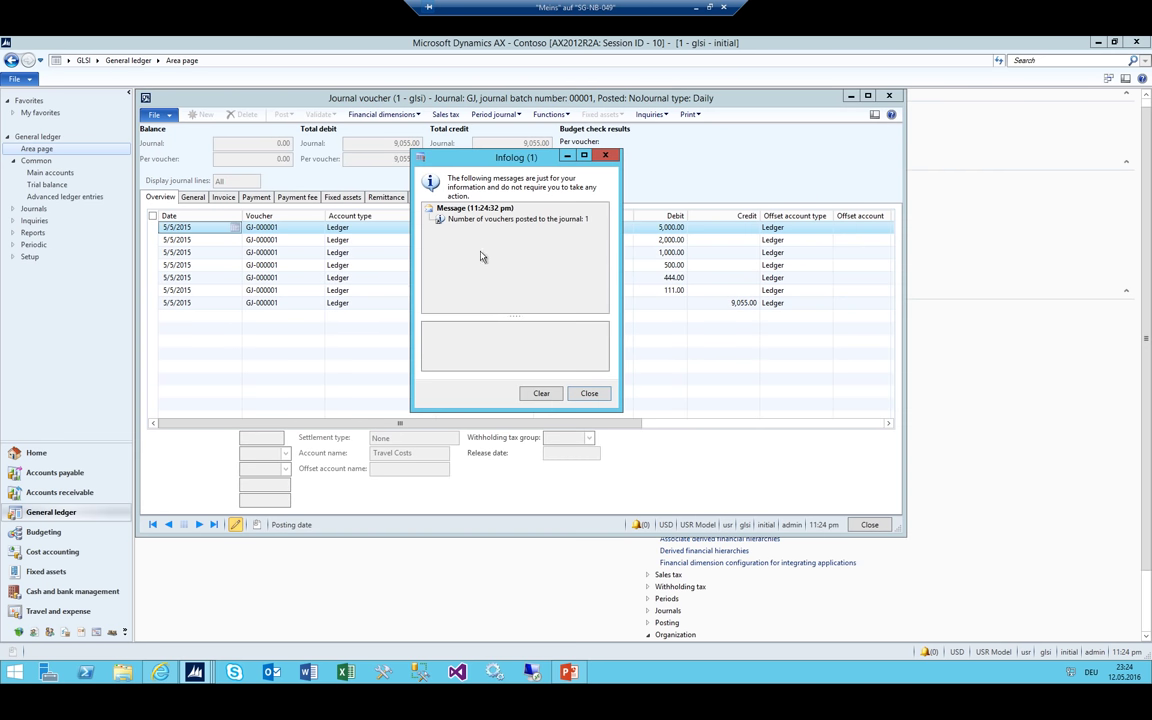
key("Escape")
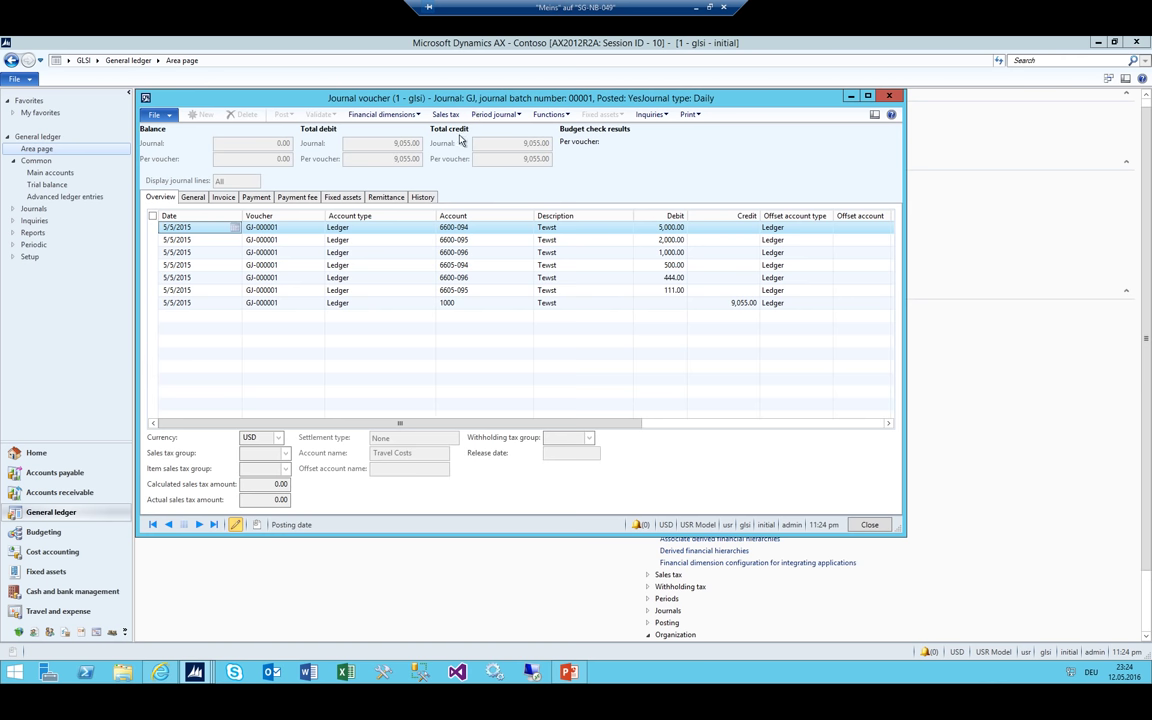
key("Escape")
left_click(201, 114)
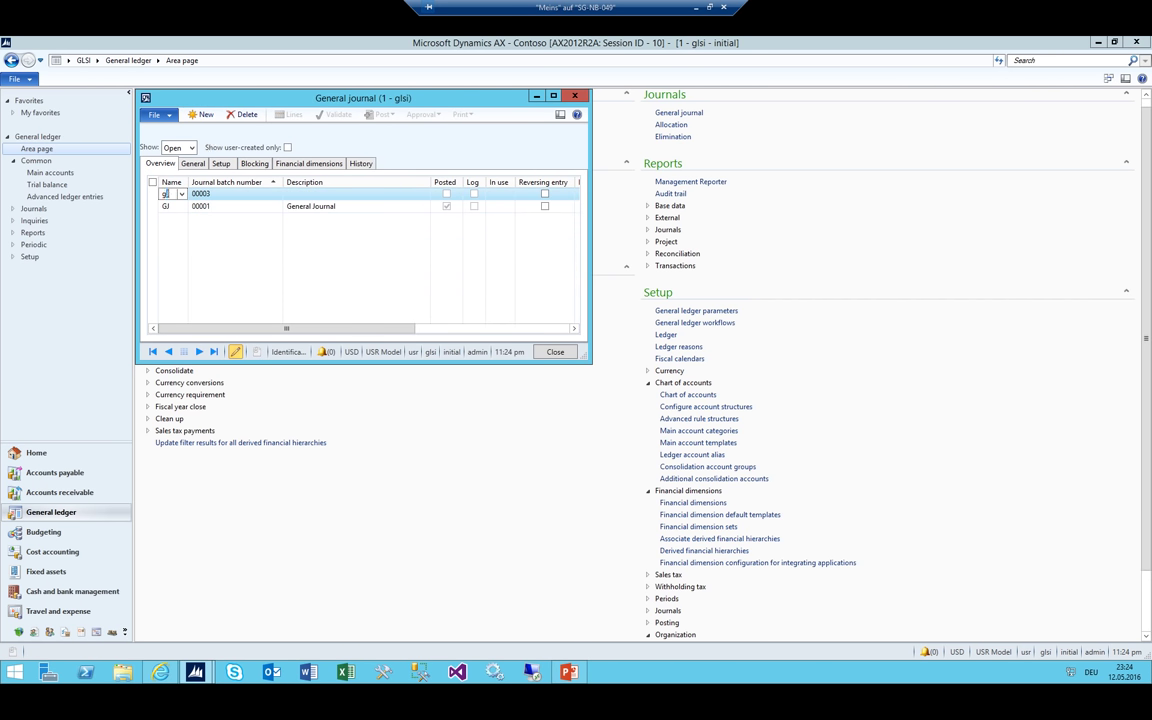
Copy the lines of saved periodic journal 00002 into the new journal, dated 8/8/2016
left_click(289, 114)
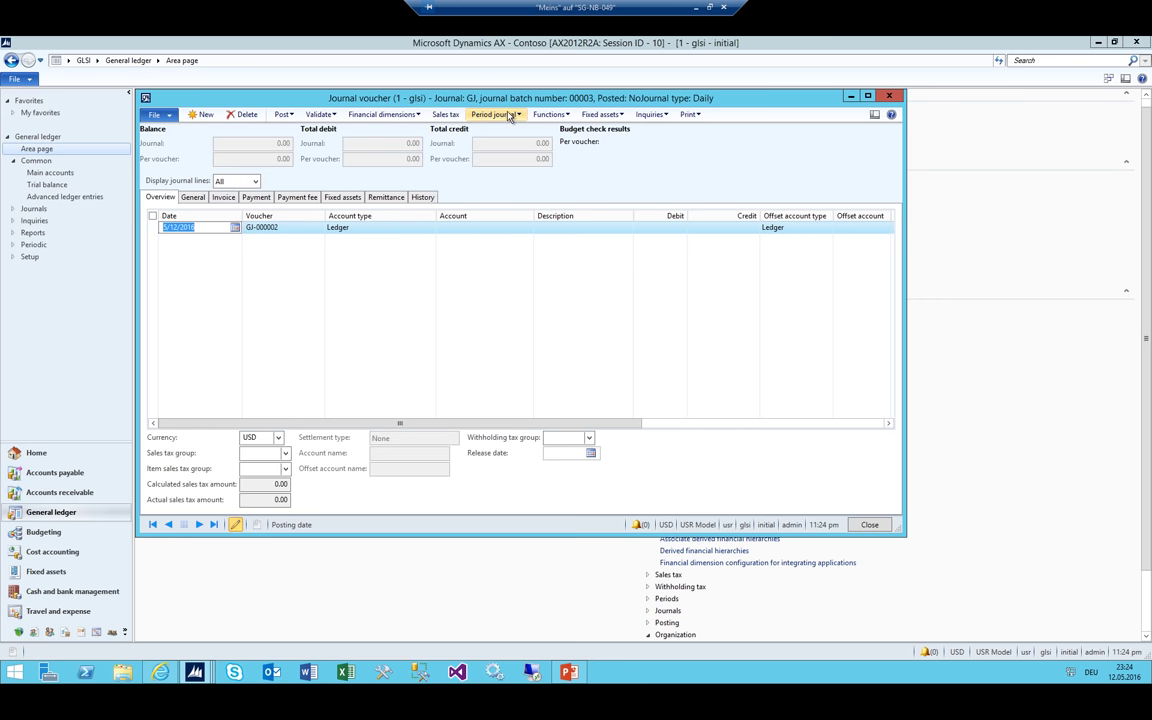
left_click(508, 115)
left_click(480, 141)
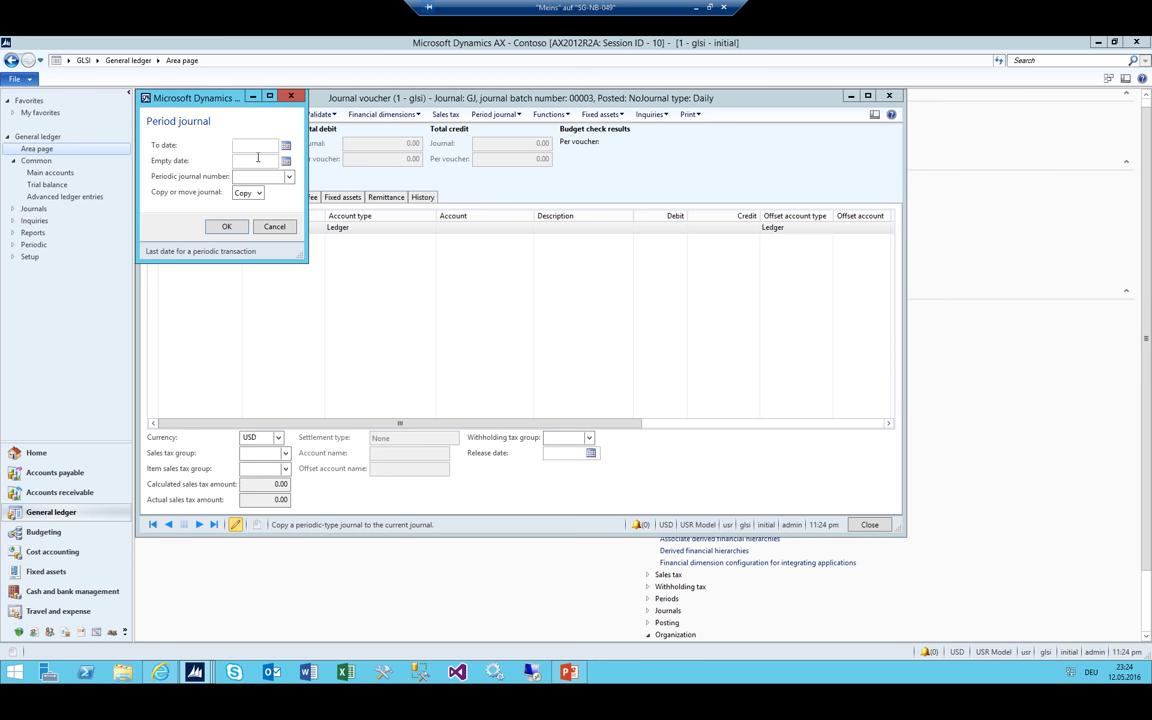
type("0808")
key("Tab")
type("0808")
key("Tab")
key("alt+Down")
key("Return")
key("Tab")
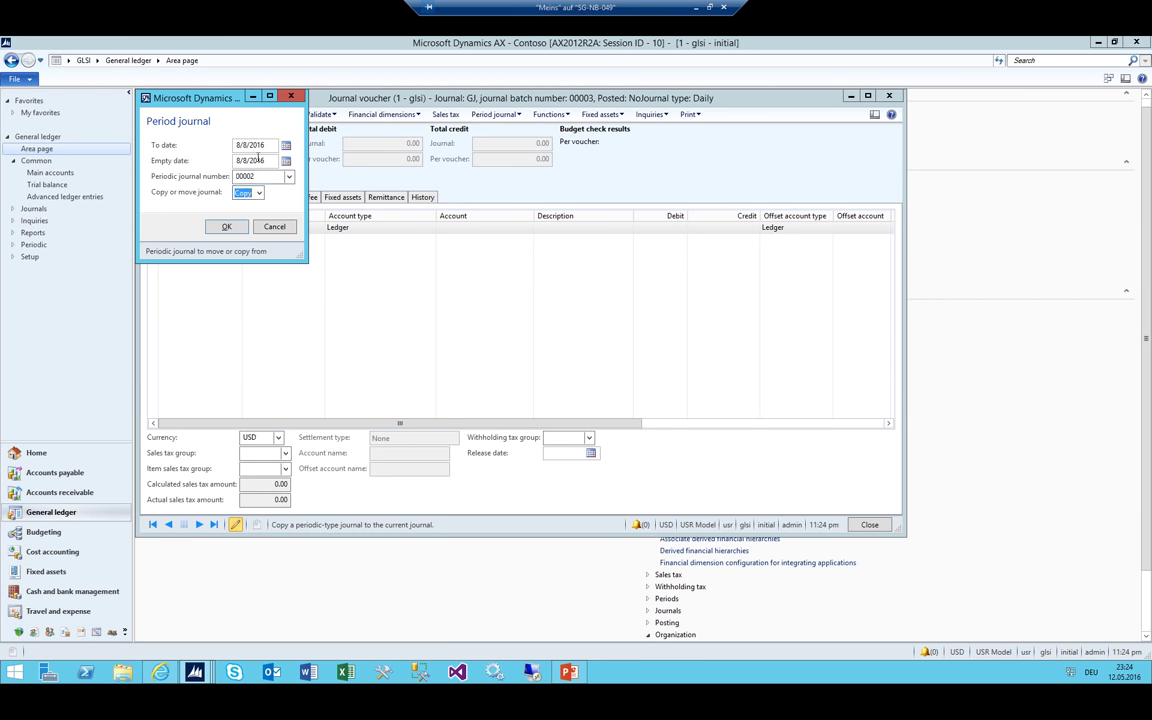
key("Return")
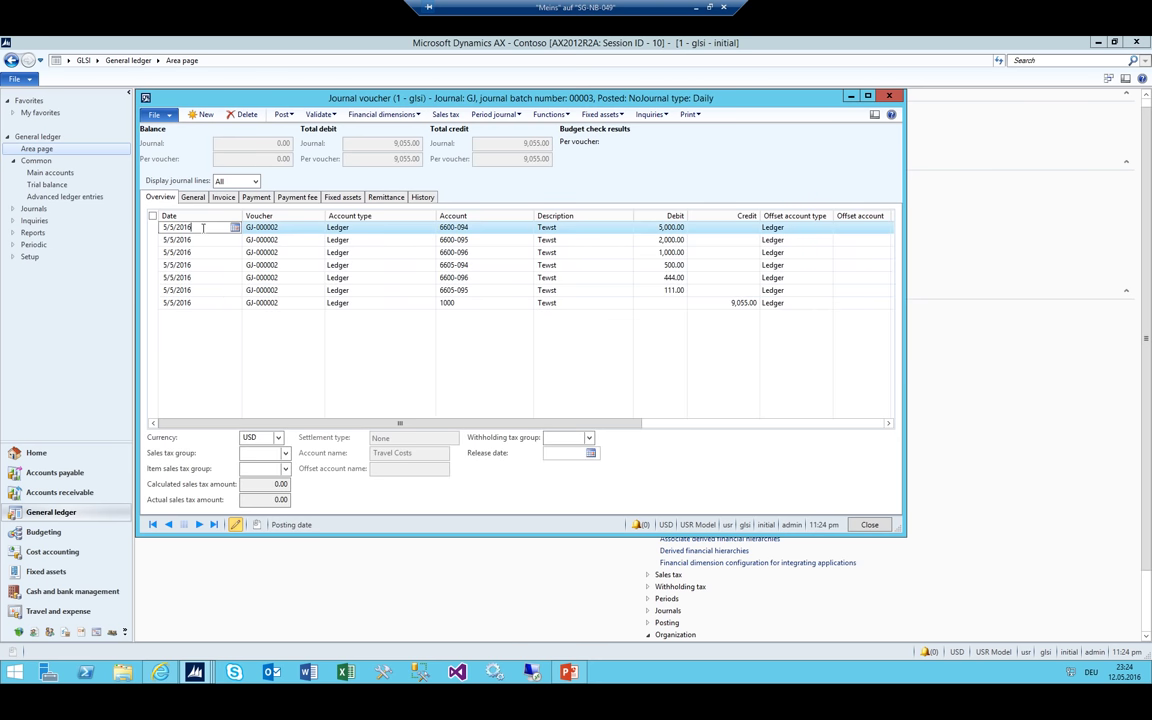
Set the first line's date to 8/8/2016 and carry it down the journal lines
key("BackSpace")
type("0808")
key("Down")
key("Up")
key("Down")
key("Down")
key("Down")
key("Down")
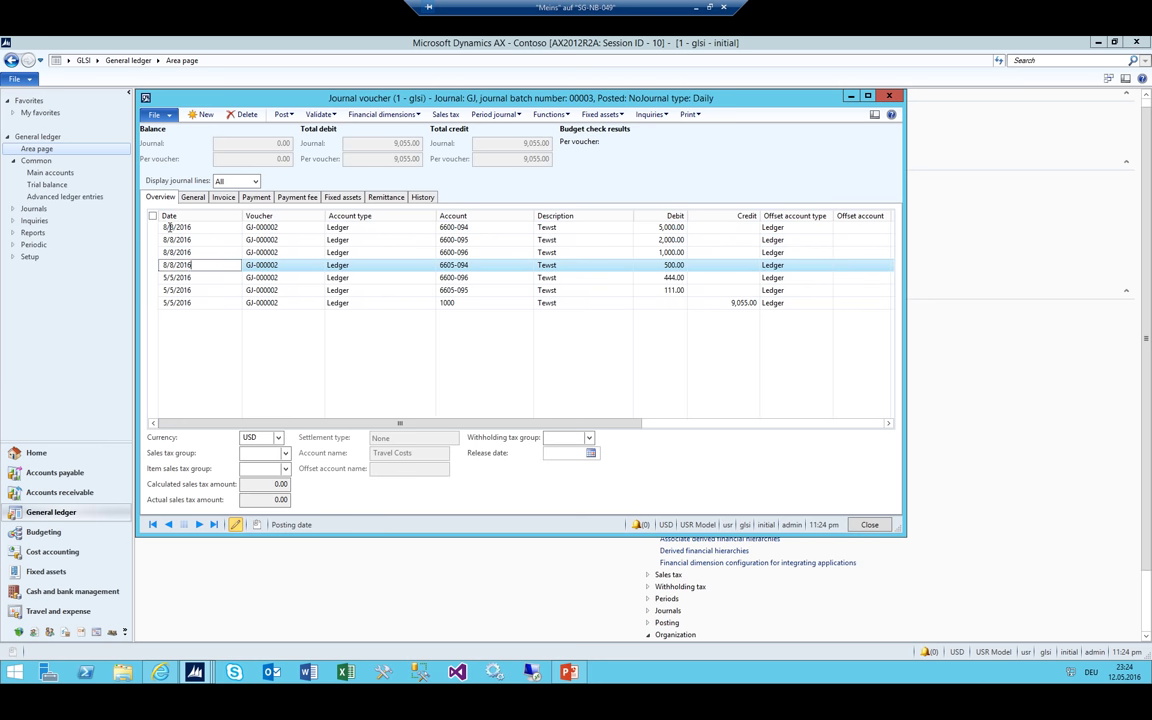
key("Down")
key("Down")
key("Down")
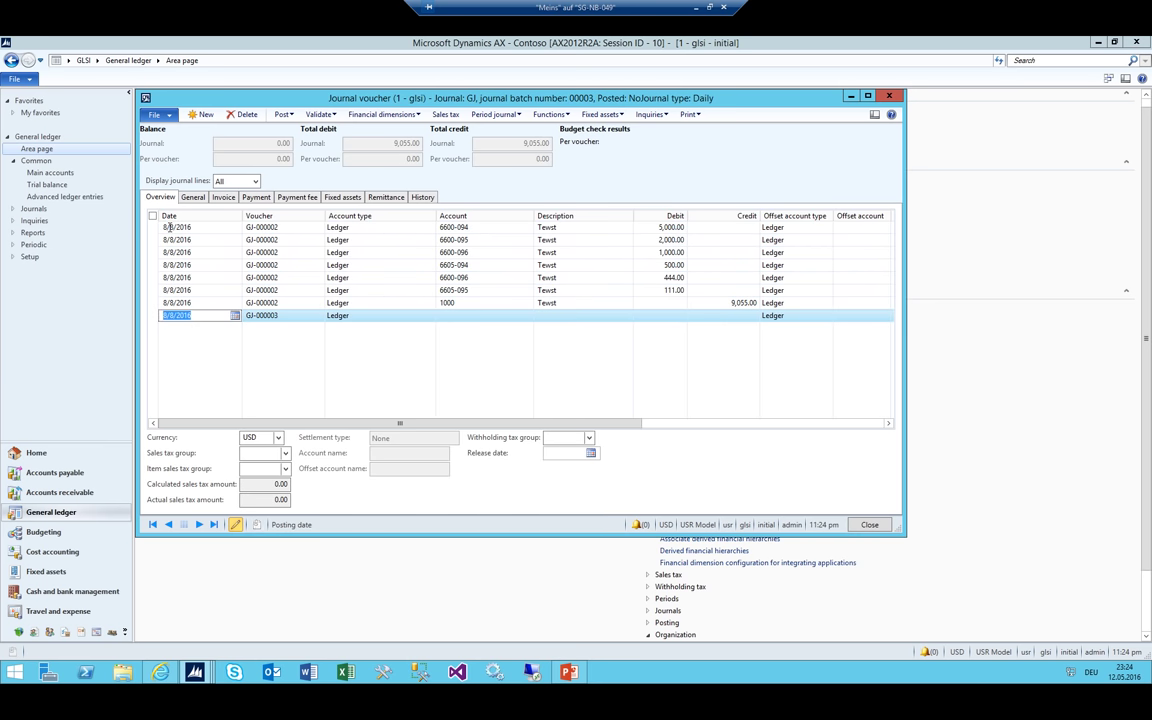
key("Up")
key("Up")
key("Up")
key("Up")
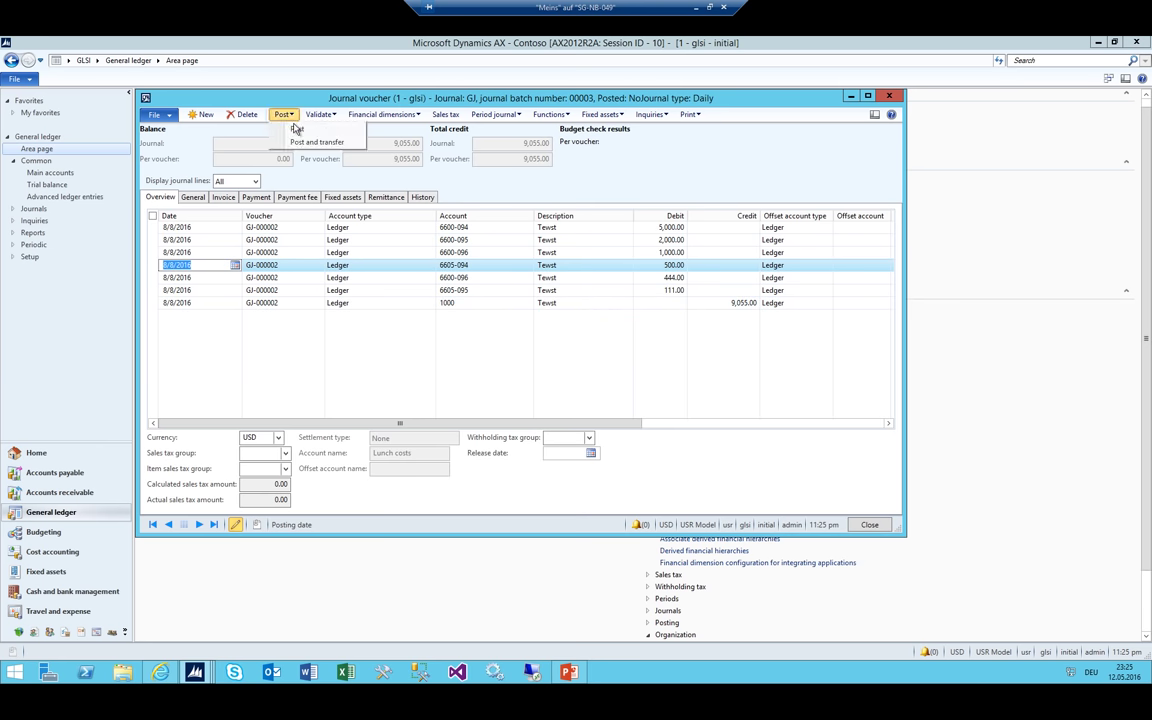
Correct the date on all seven journal lines to 8/8/2015
left_click(199, 231)
left_click(204, 231)
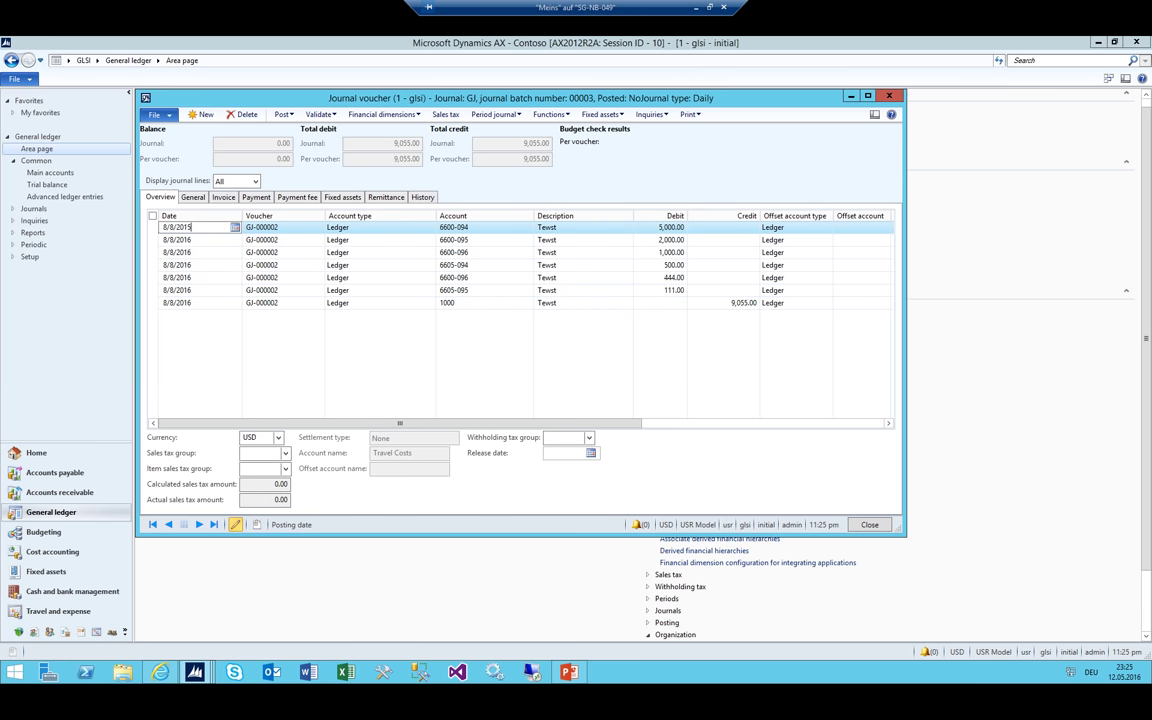
type("5")
key("Down")
type("8/8/2015")
key("Down")
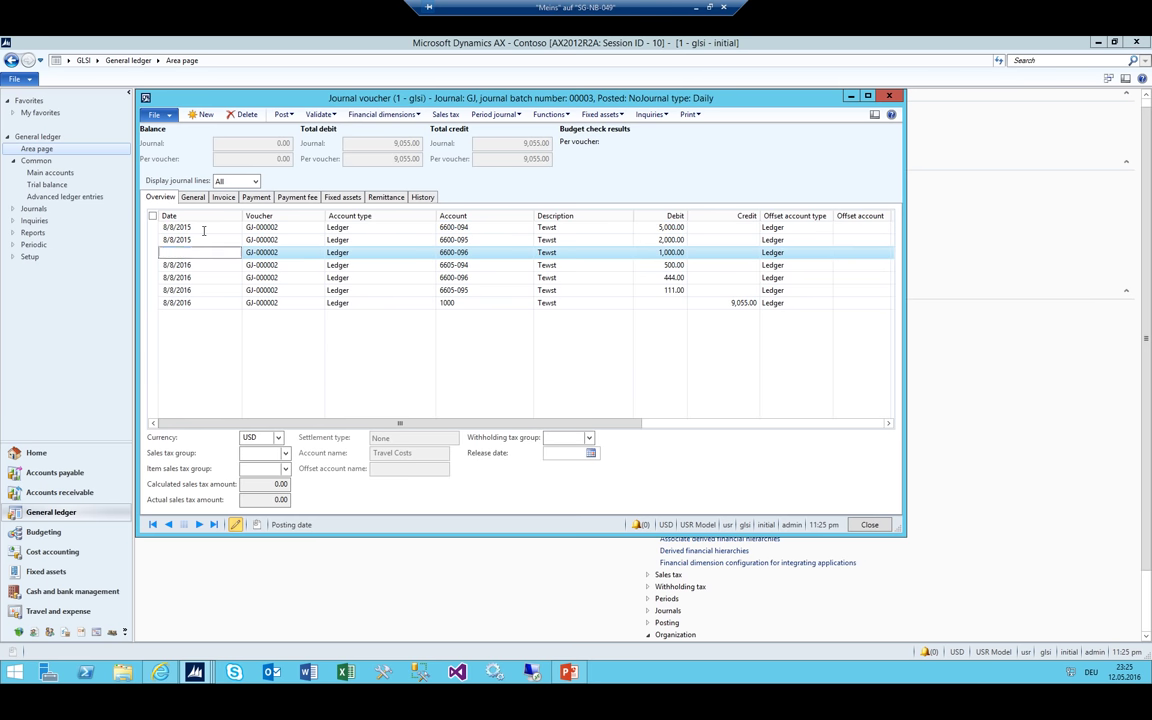
type("8/8/2015")
key("Down")
type("8/8/2015")
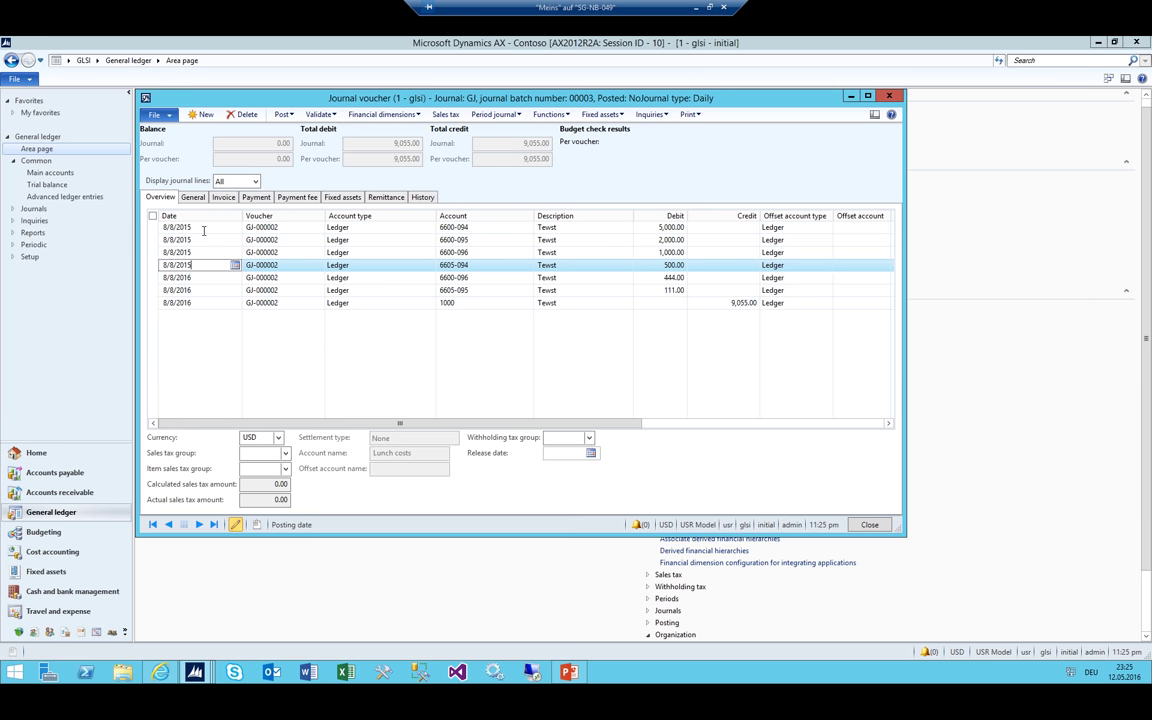
key("Down")
type("8/8/2015")
key("Down")
type("8/8/2015")
key("Down")
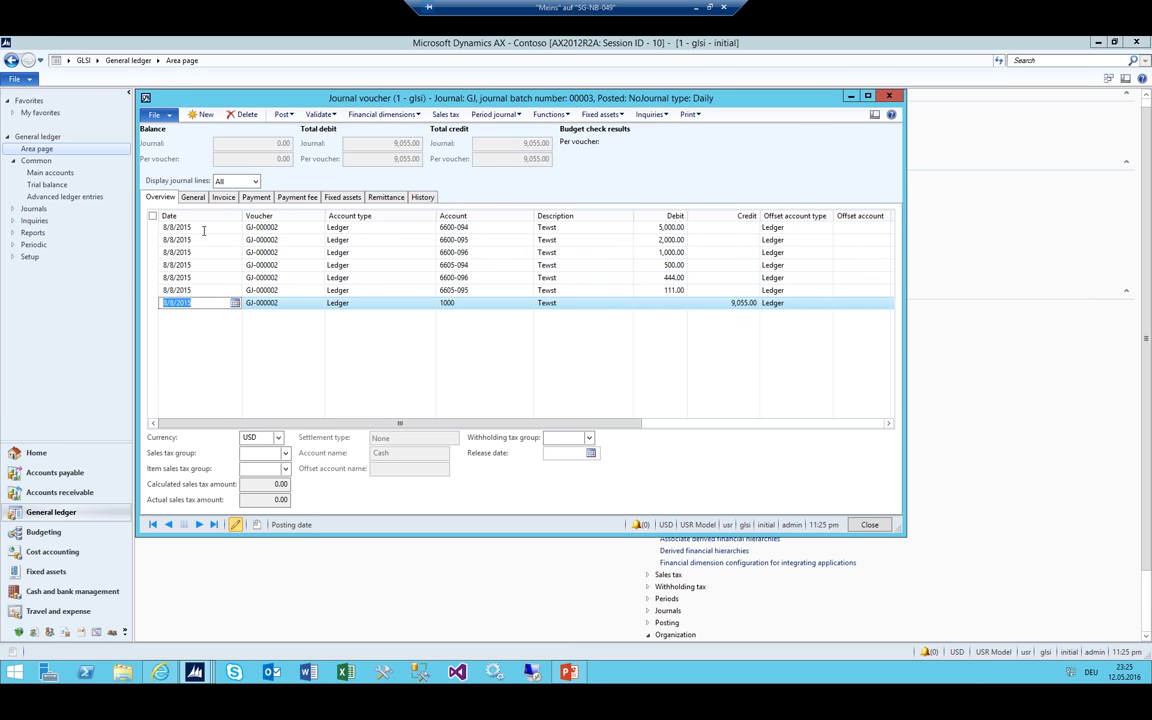
type("8/8/2015")
key("Up")
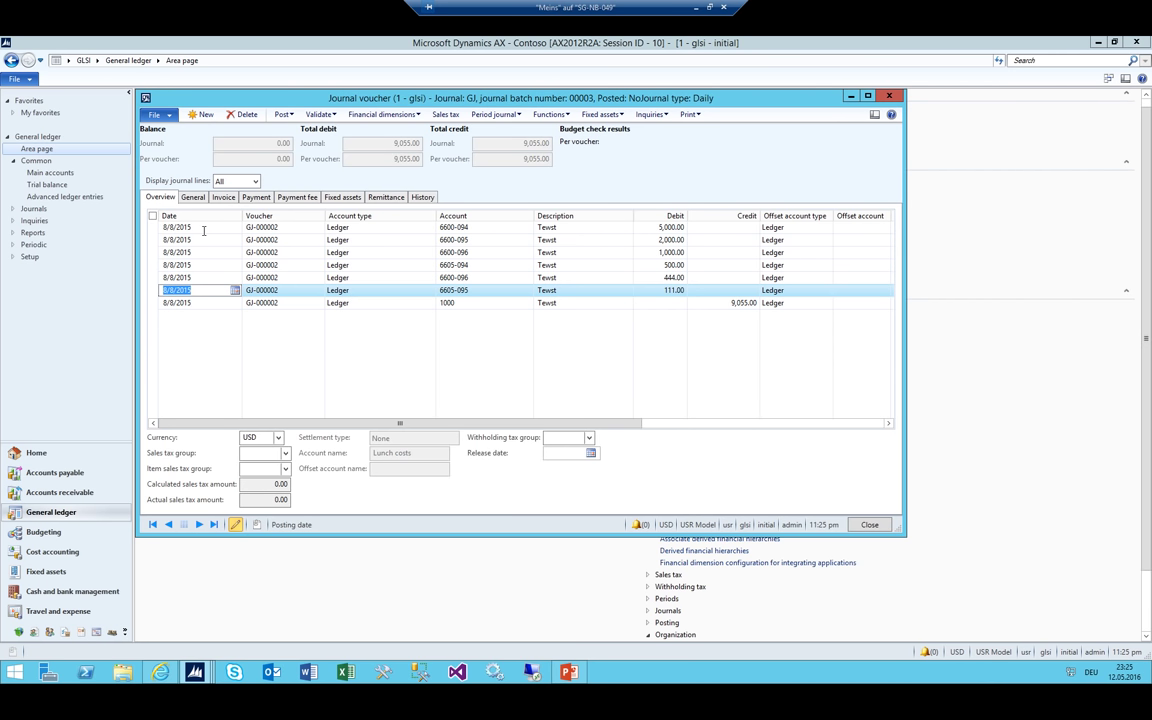
Post journal batch 00003, then close the Infolog and the Journal voucher form
left_click(283, 114)
left_click(292, 126)
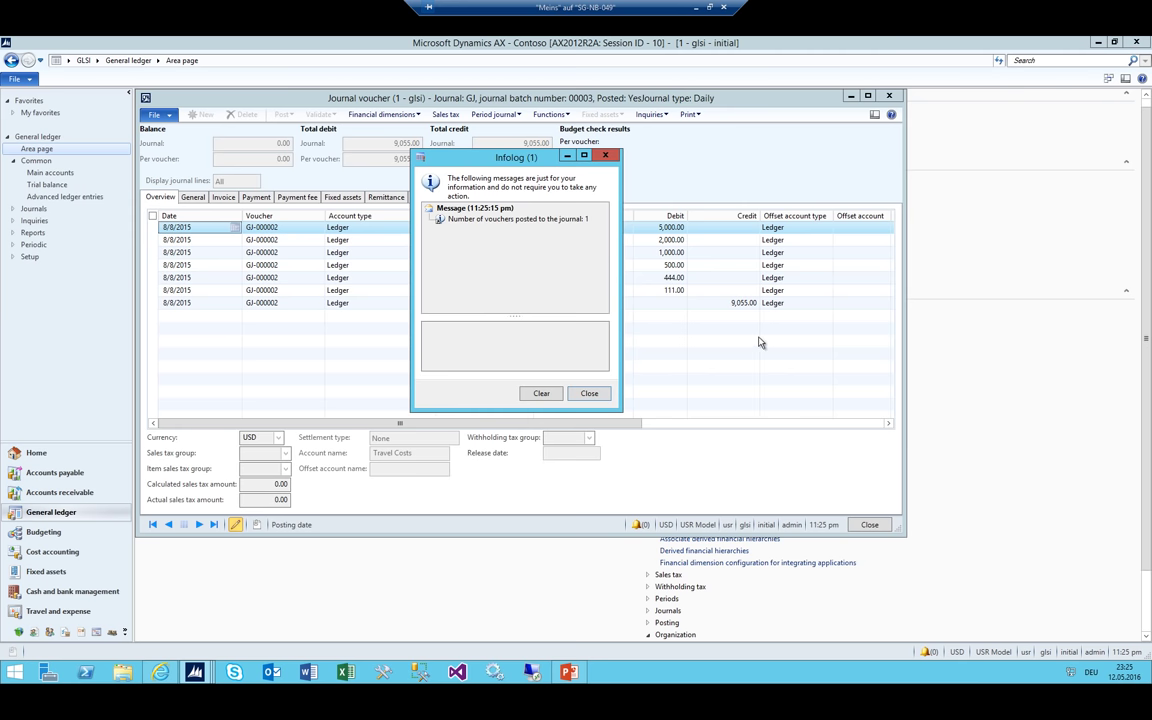
key("Escape")
key("Escape")
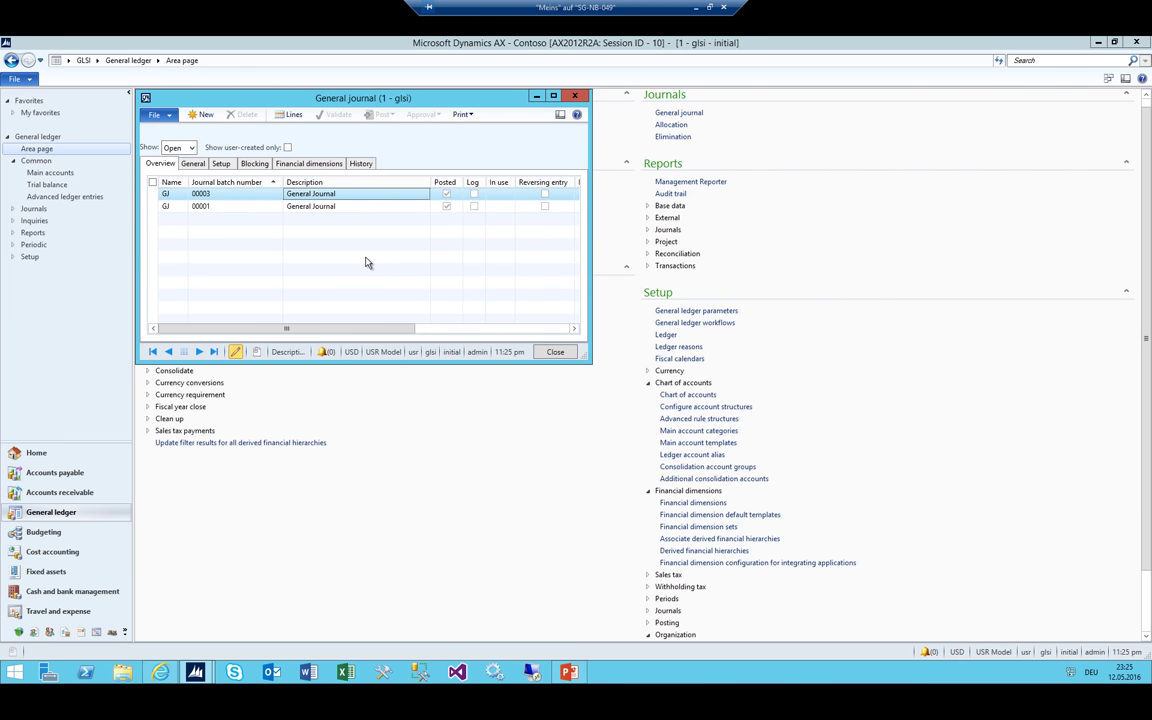
key("Escape")
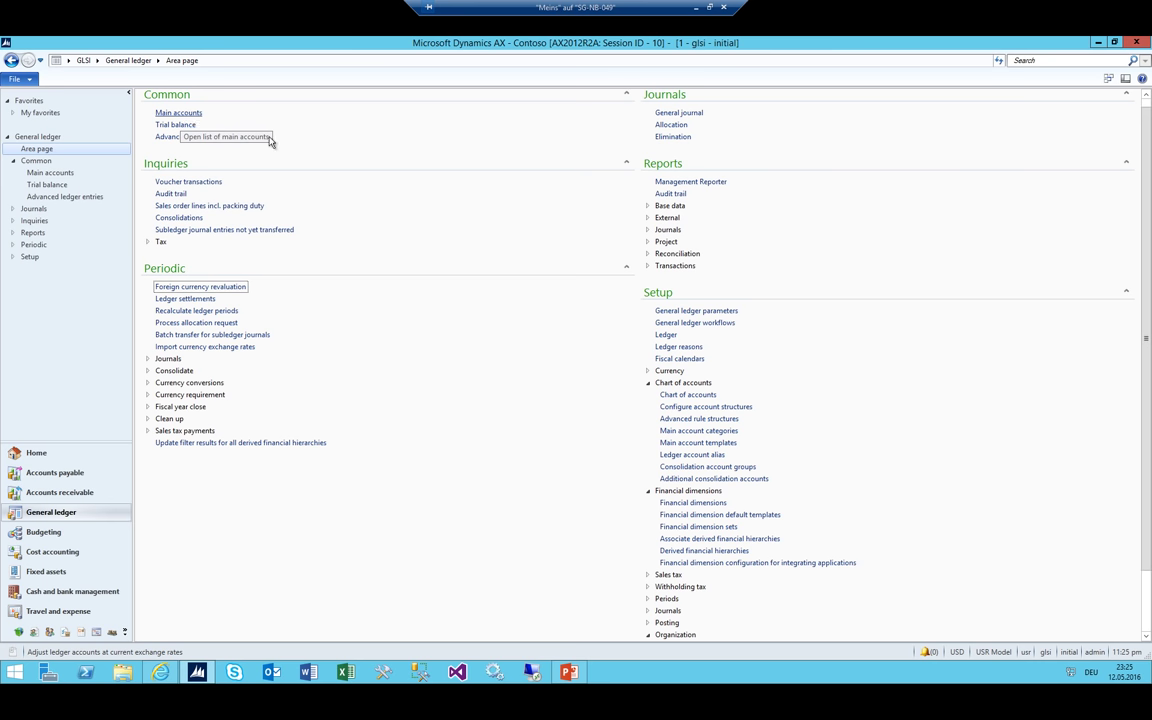
Review the Online, GLSI_ADM, GLSI_IT and GLSI_Purchase cost centers, then close the list
scroll(260, 136, "up", 1)
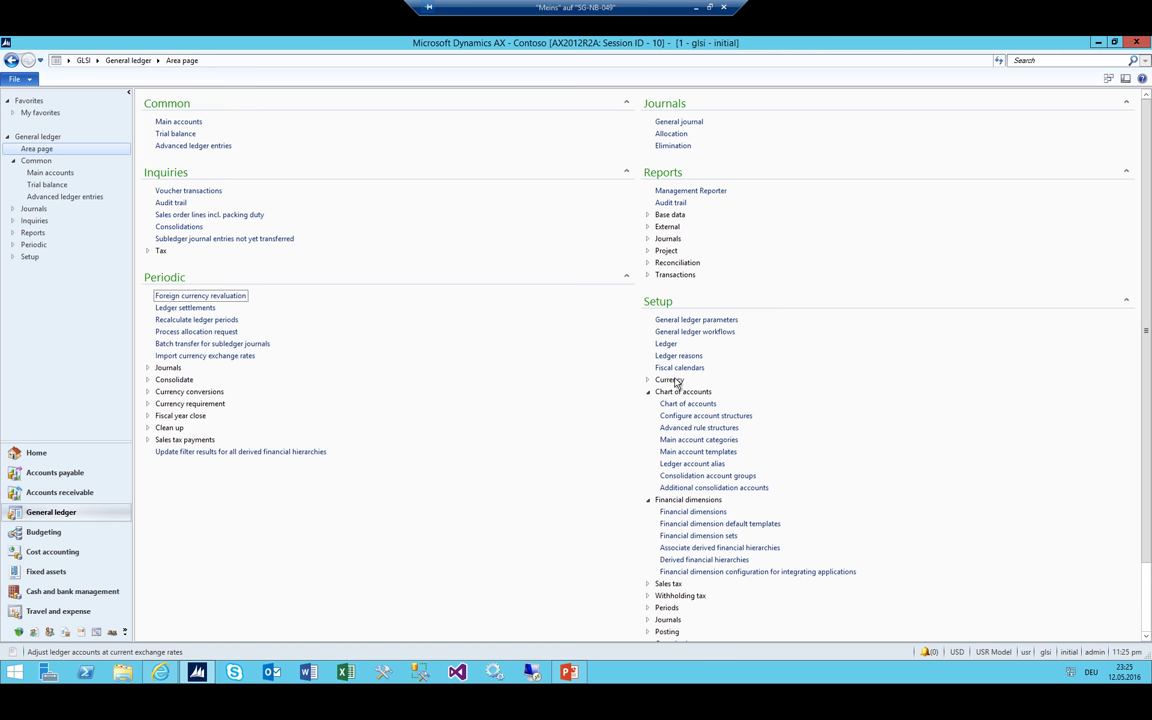
scroll(544, 448, "down", 2)
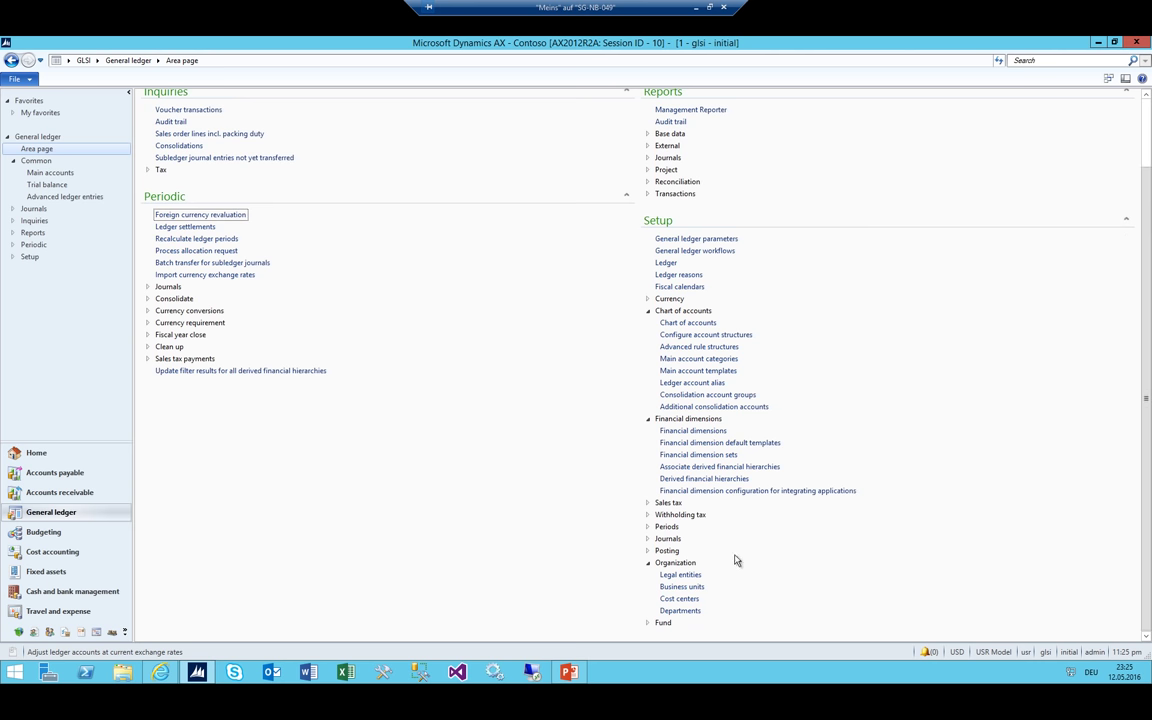
left_click(679, 598)
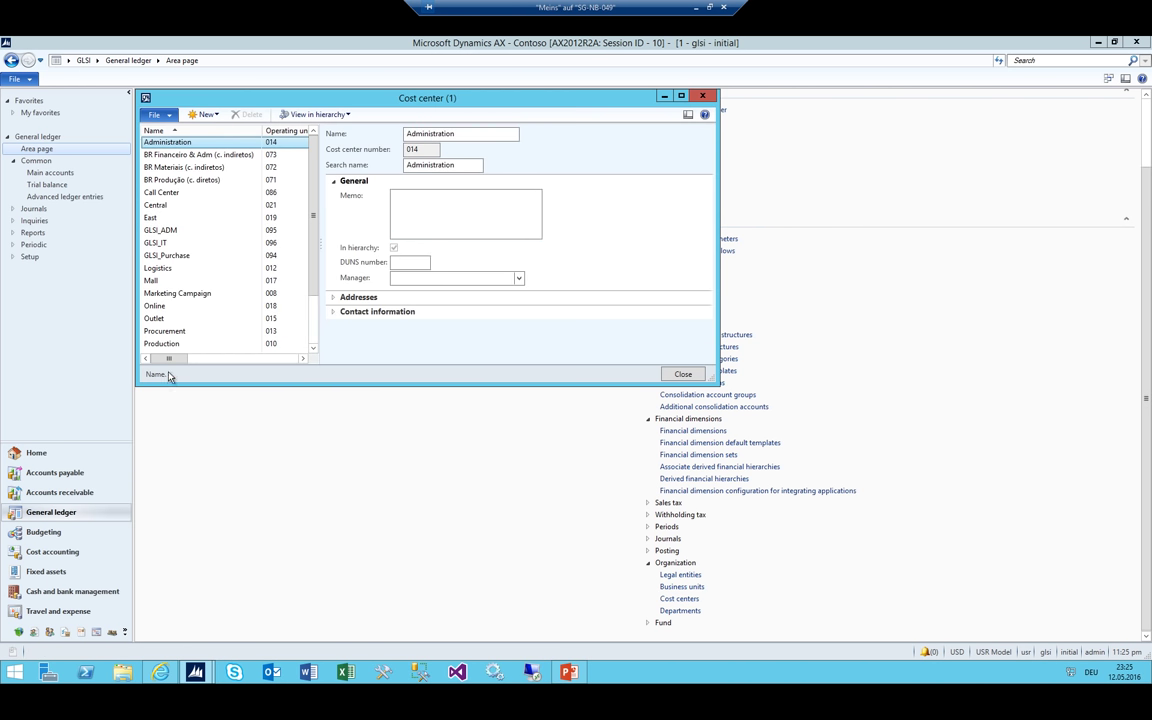
left_click(155, 305)
scroll(150, 320, "down", 2)
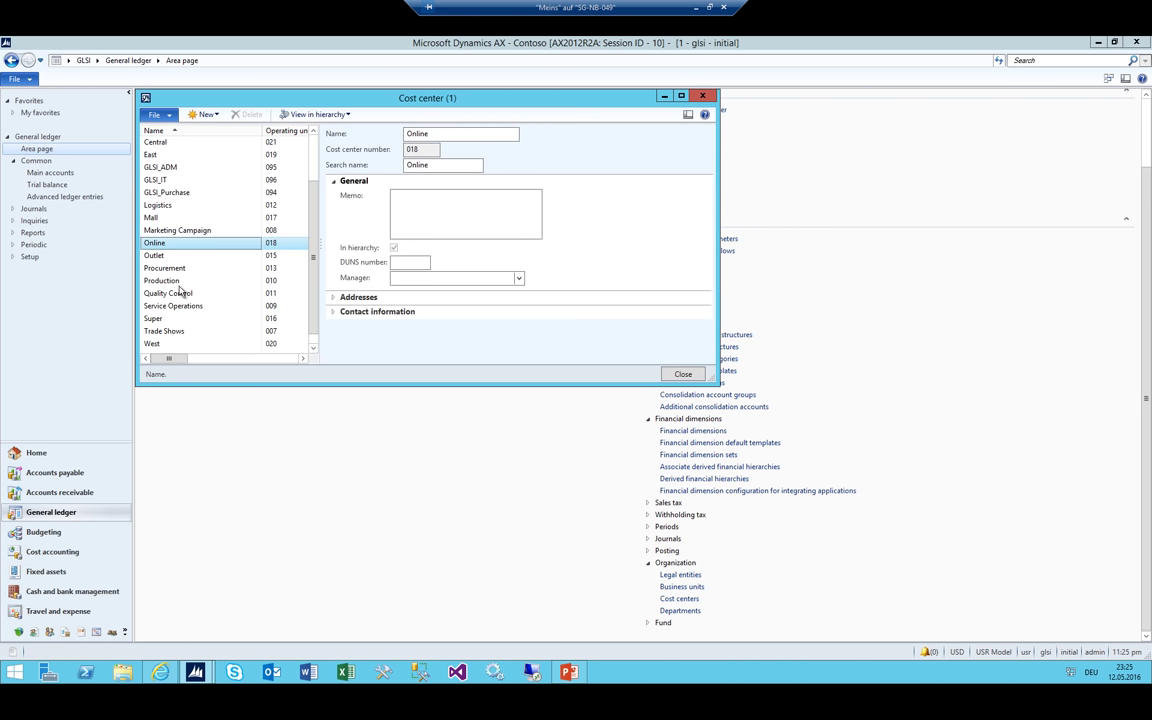
left_click(163, 167)
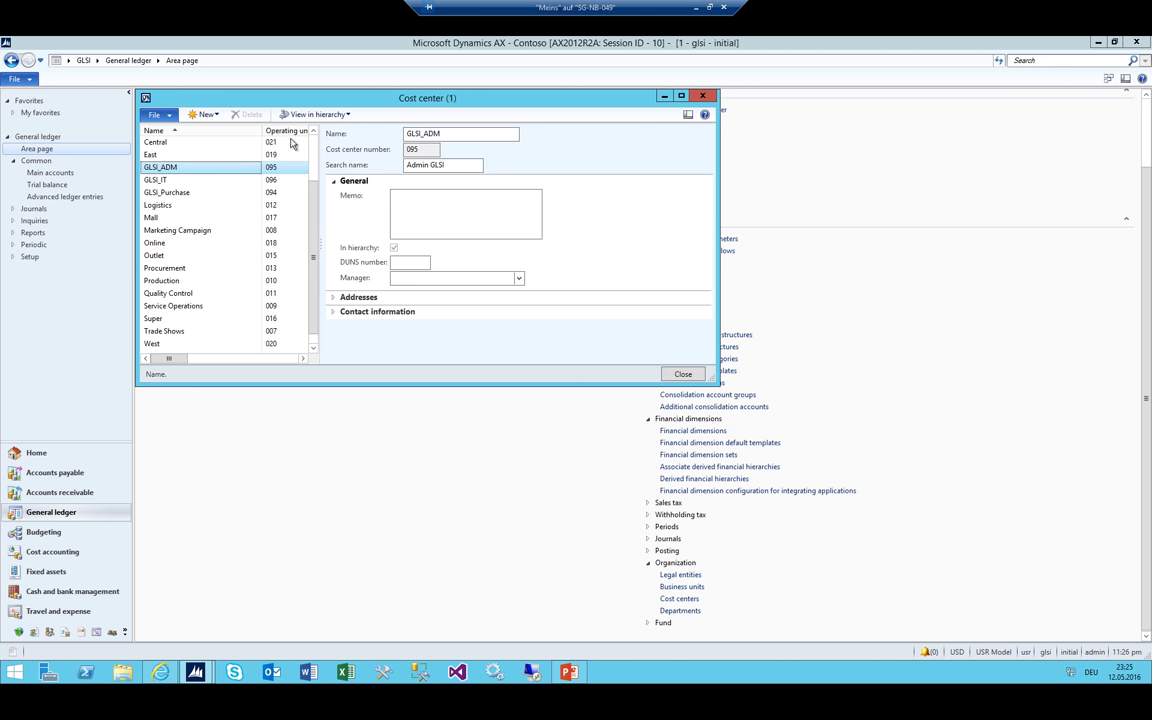
left_click(155, 179)
left_click(165, 192)
key("Escape")
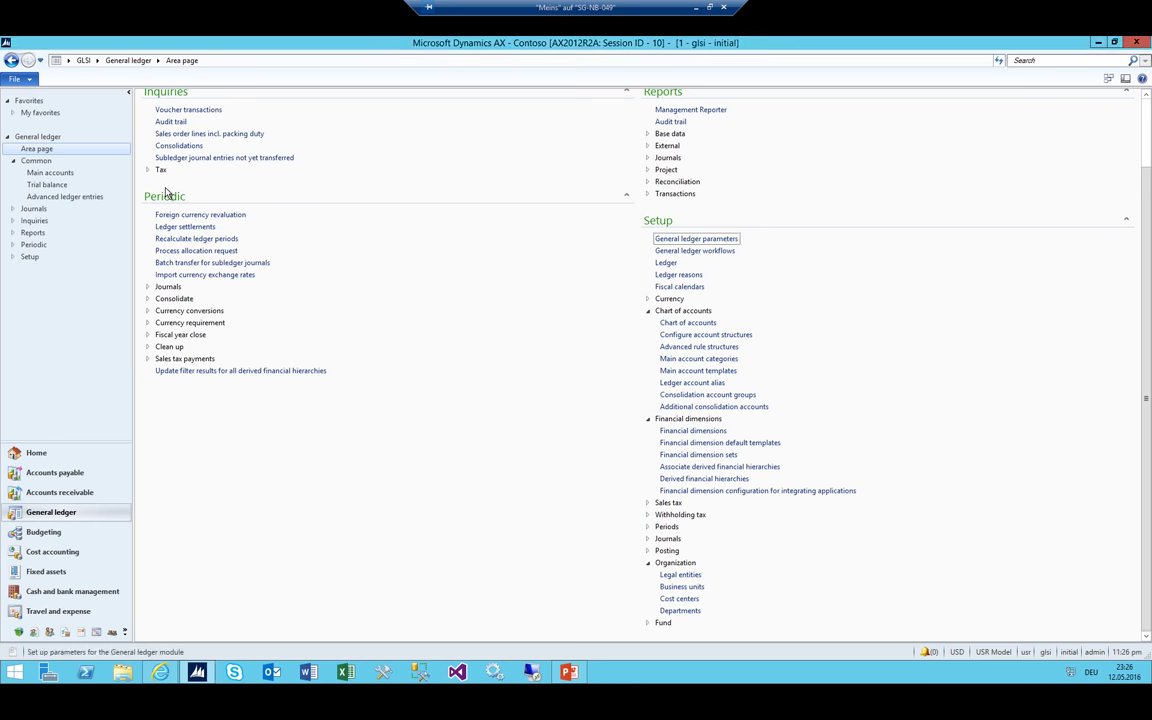
left_click(97, 61)
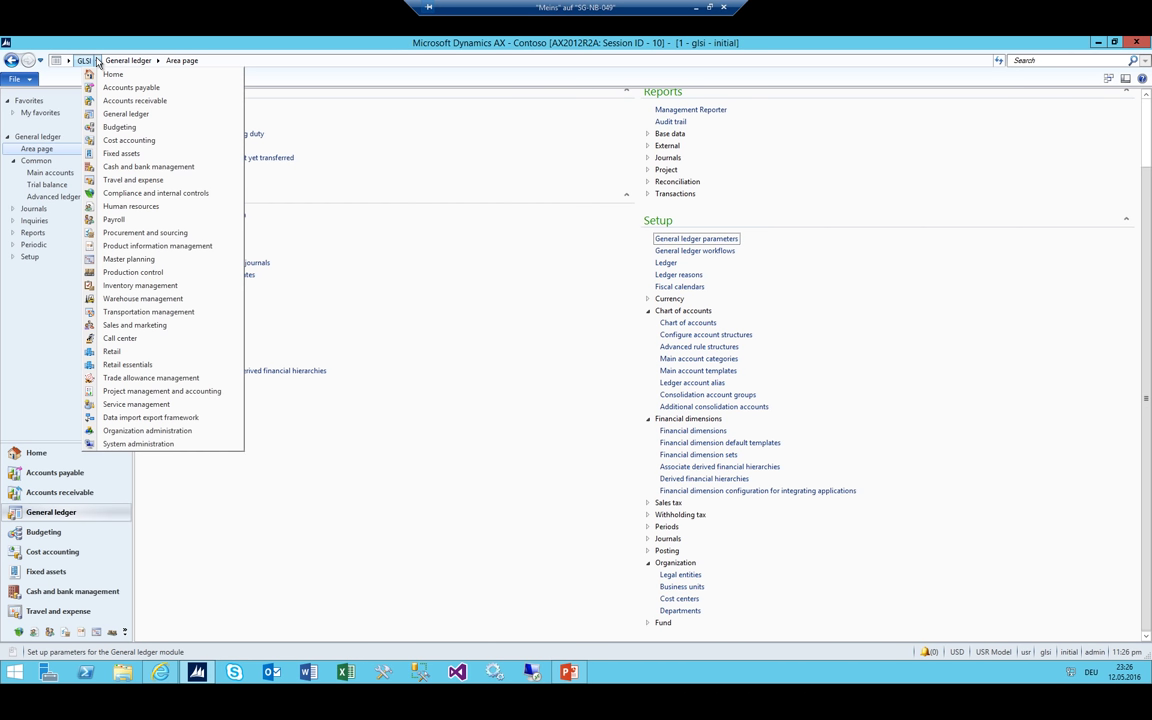
Go to the Human resources Workers list
left_click(168, 208)
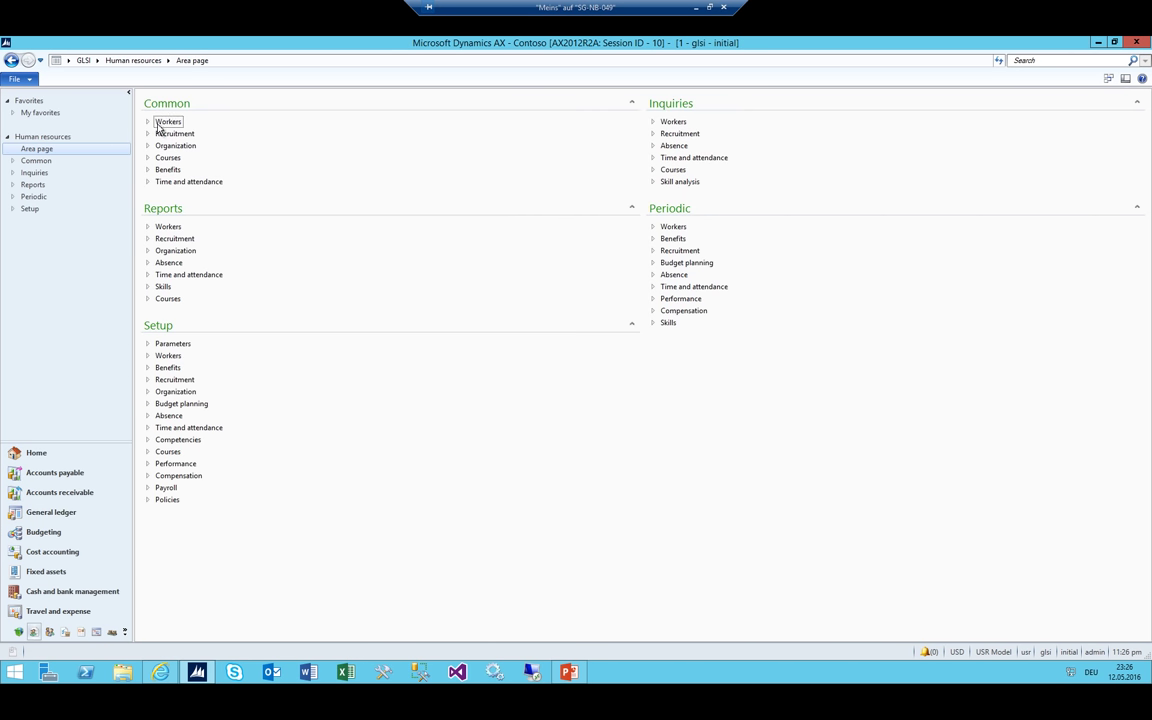
left_click(148, 121)
left_click(174, 134)
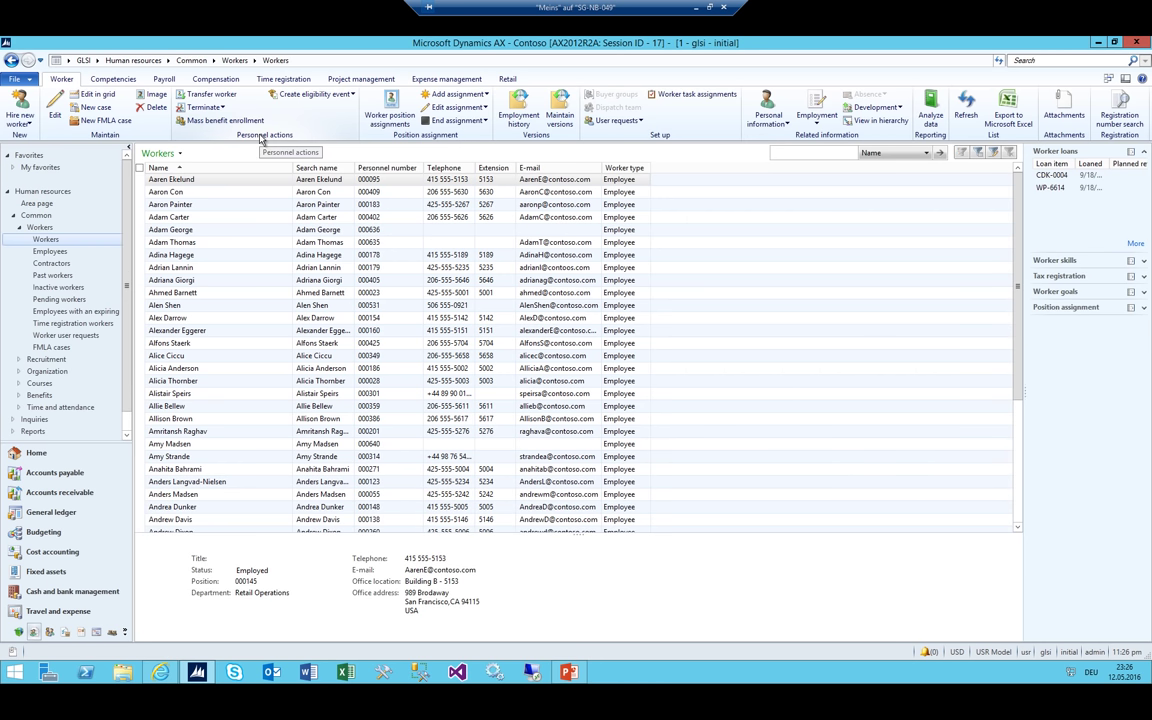
Hire a new worker in legal entity glsi with the worker's first and last name, then close the Worker form
key("ctrl+n")
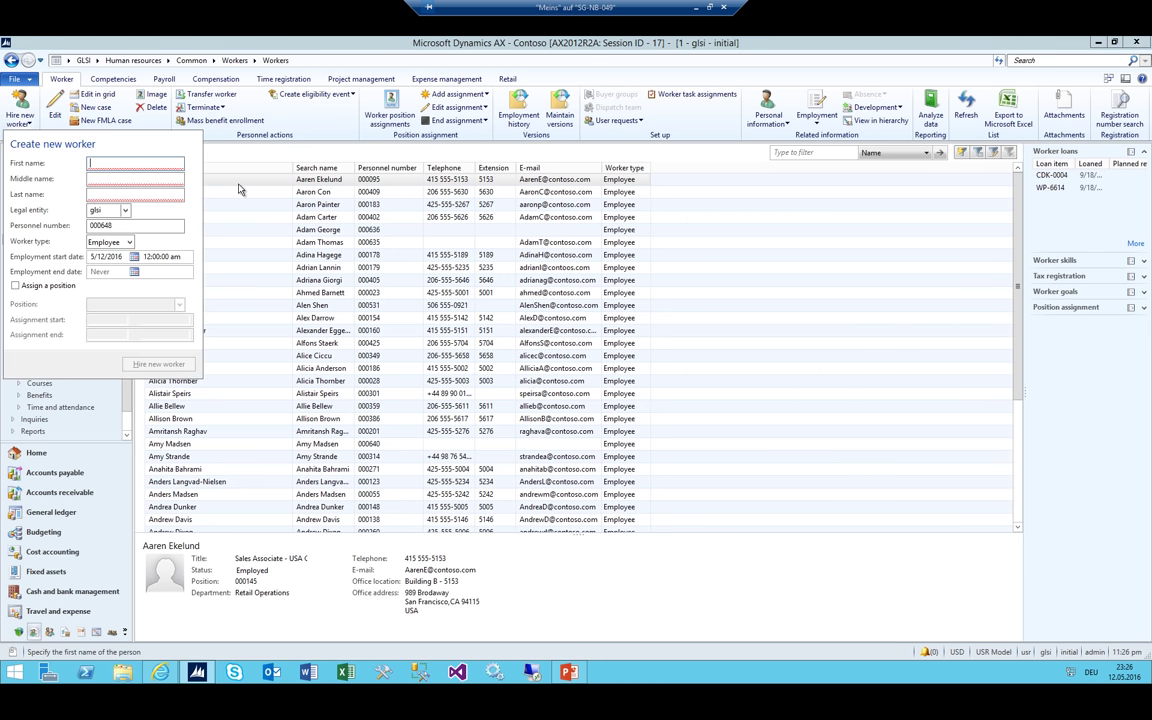
key("Tab")
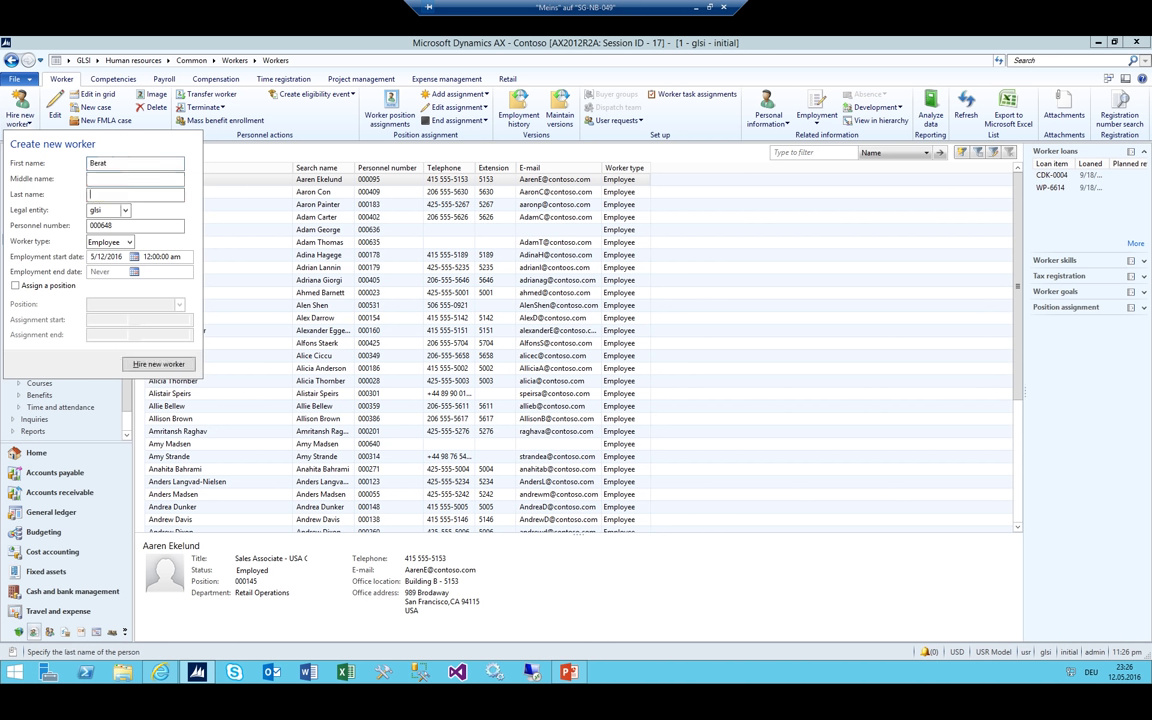
key("Tab")
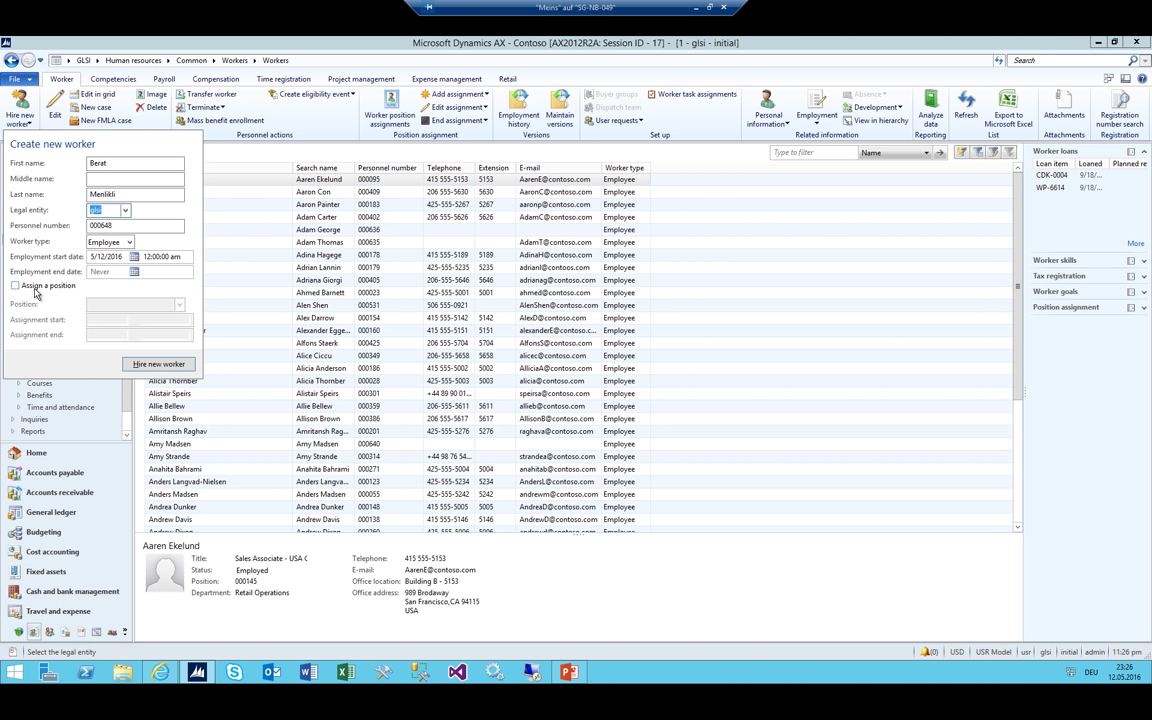
left_click(155, 364)
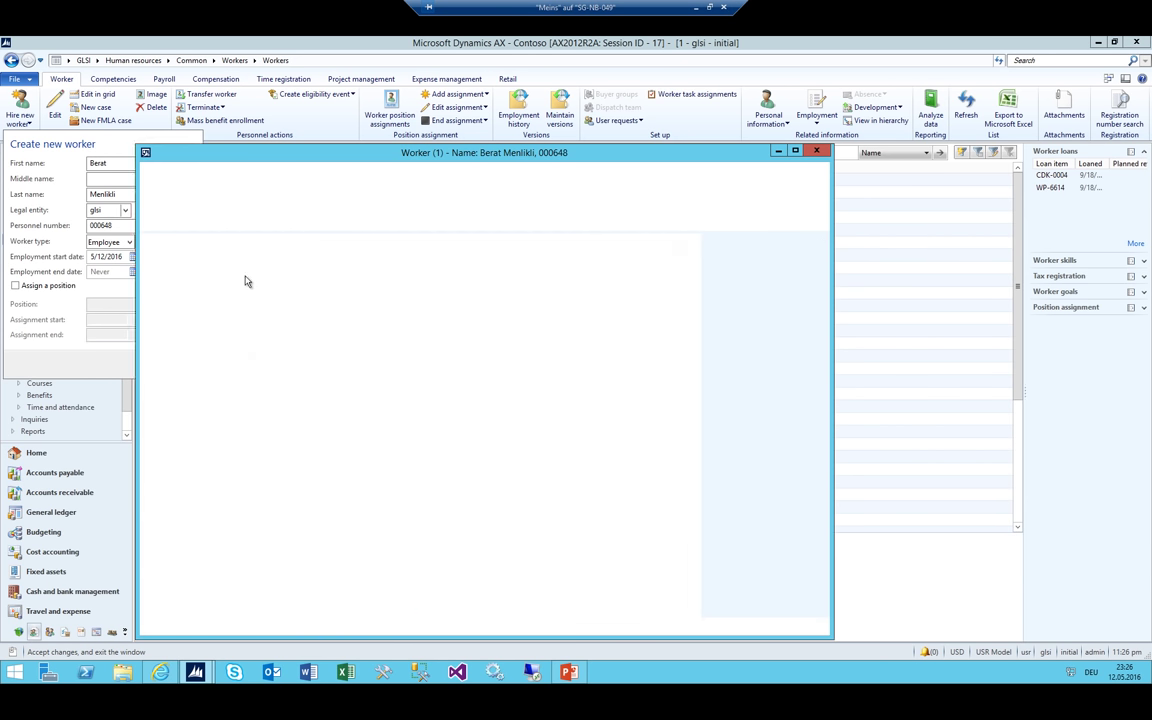
left_click(387, 331)
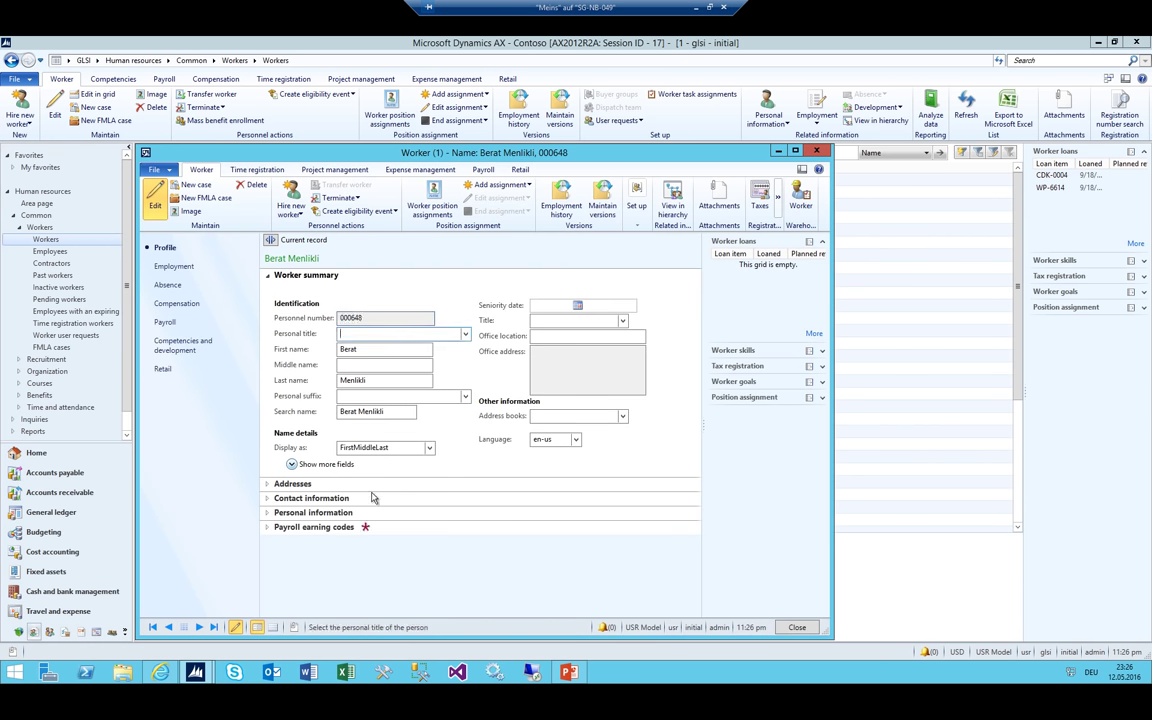
left_click(277, 531)
left_click(369, 334)
key("Escape")
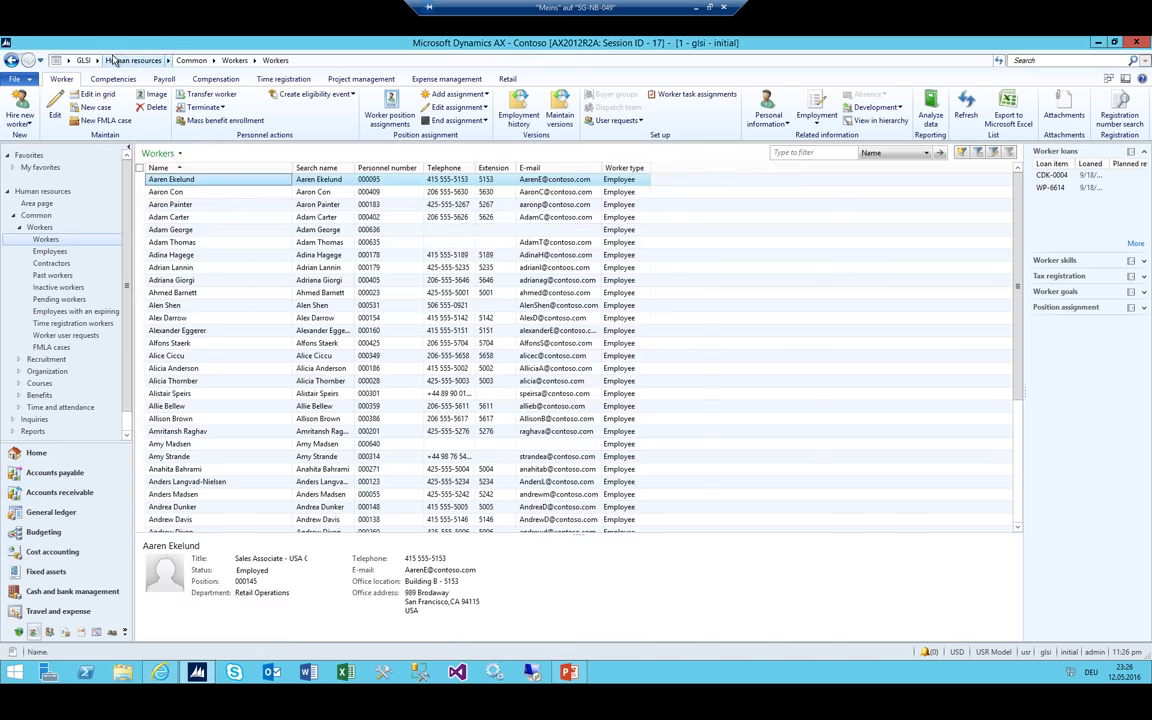
Open the System administration Users list filtered to User ID admin
left_click(98, 61)
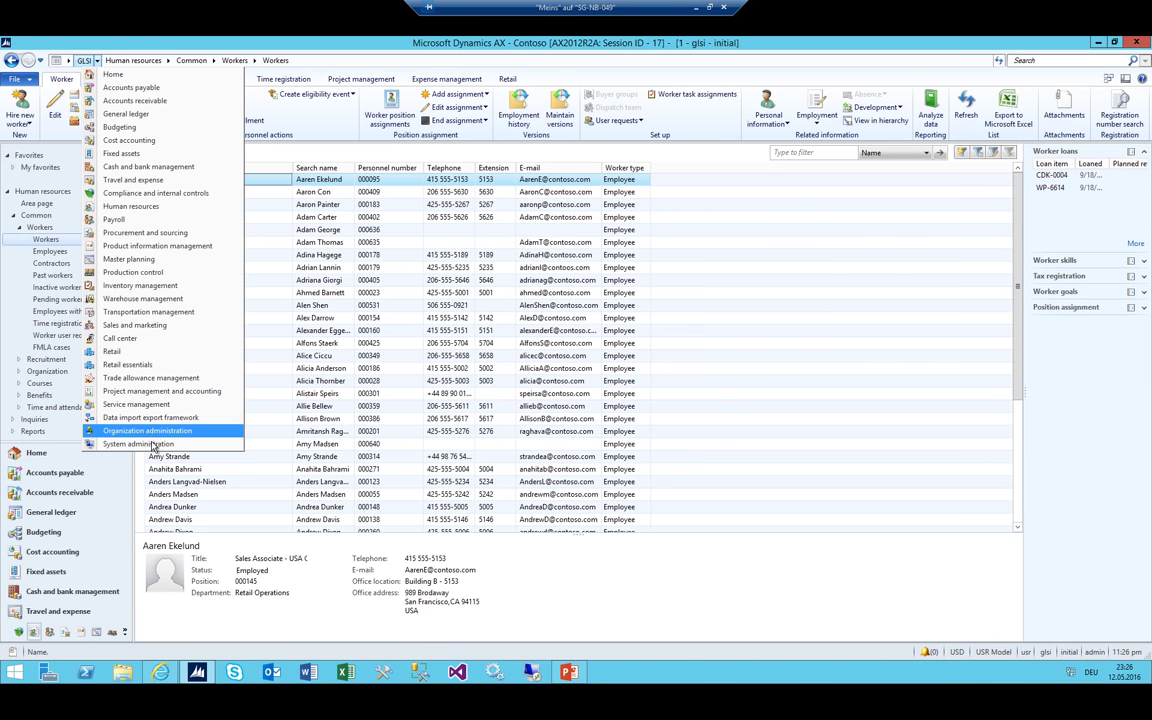
left_click(153, 444)
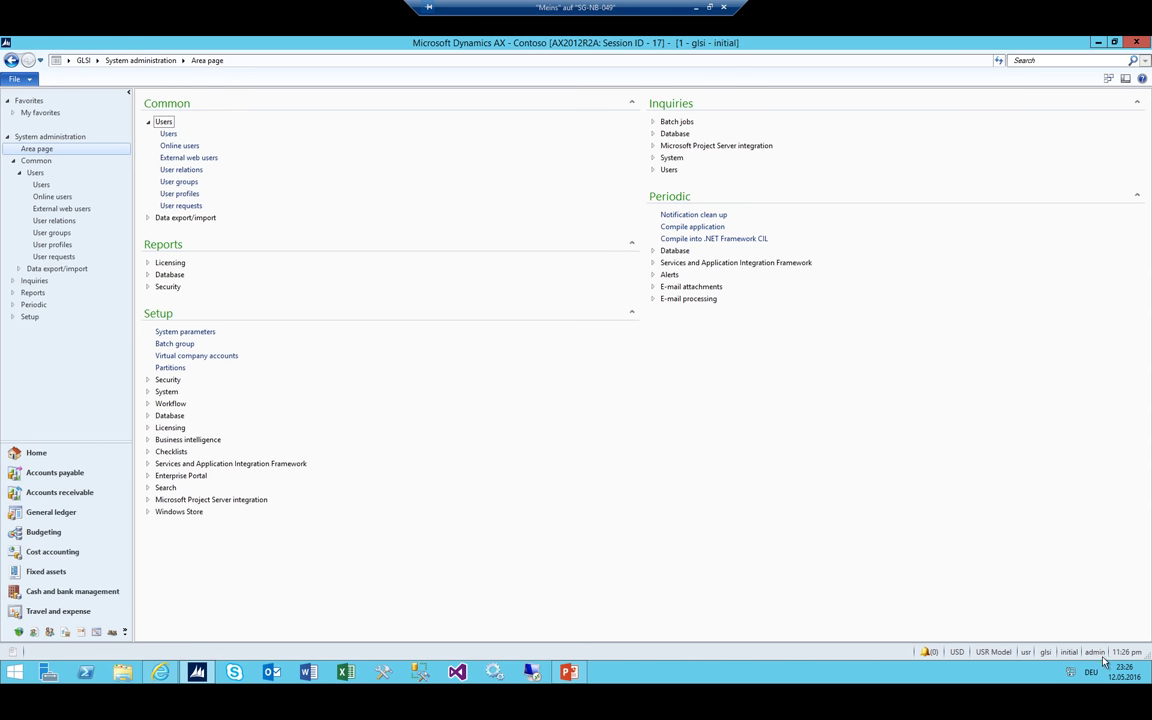
left_click(168, 134)
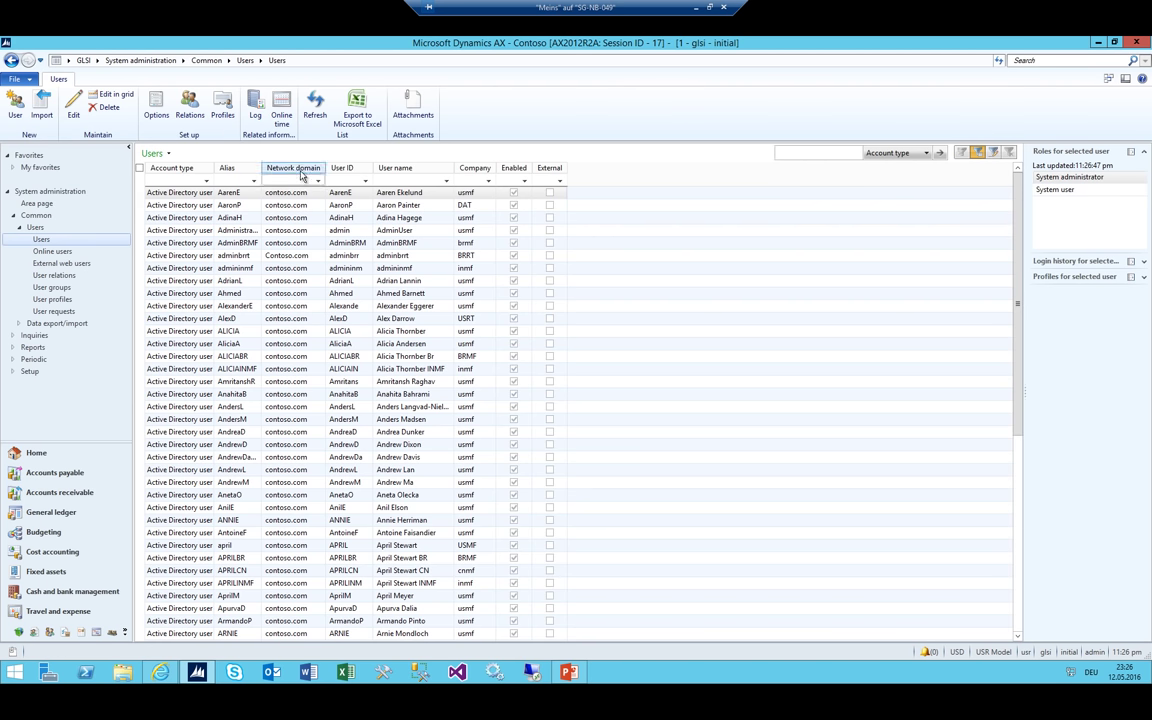
left_click(336, 181)
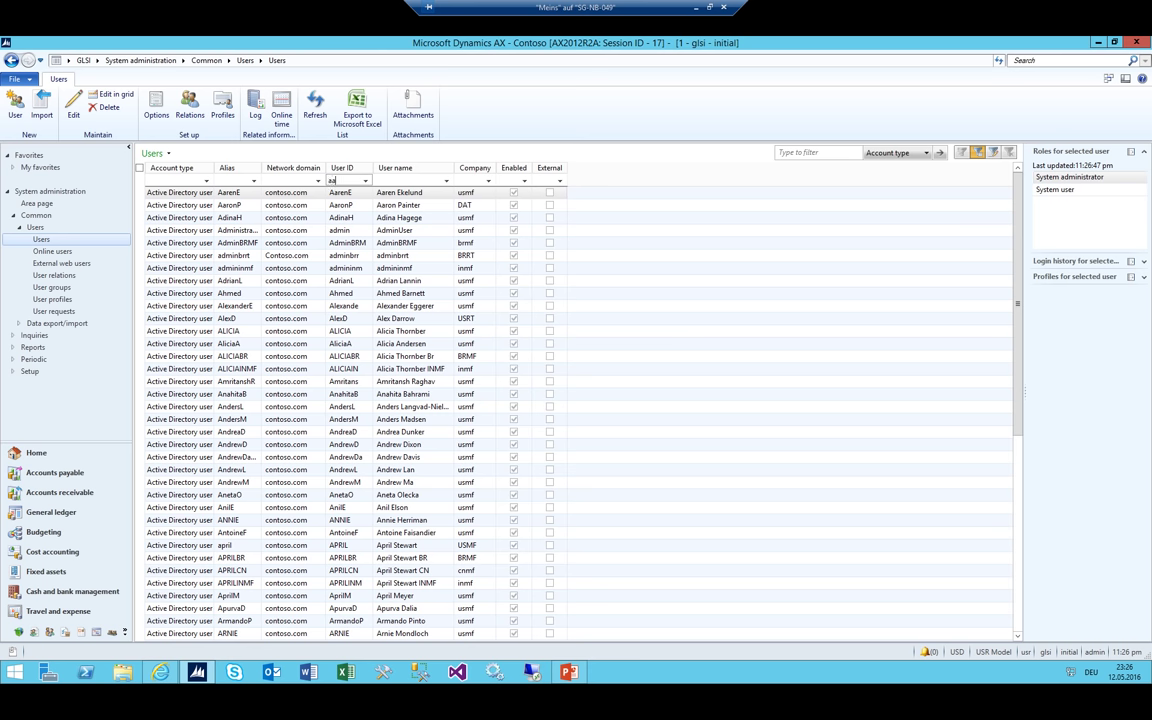
type("admin")
key("Return")
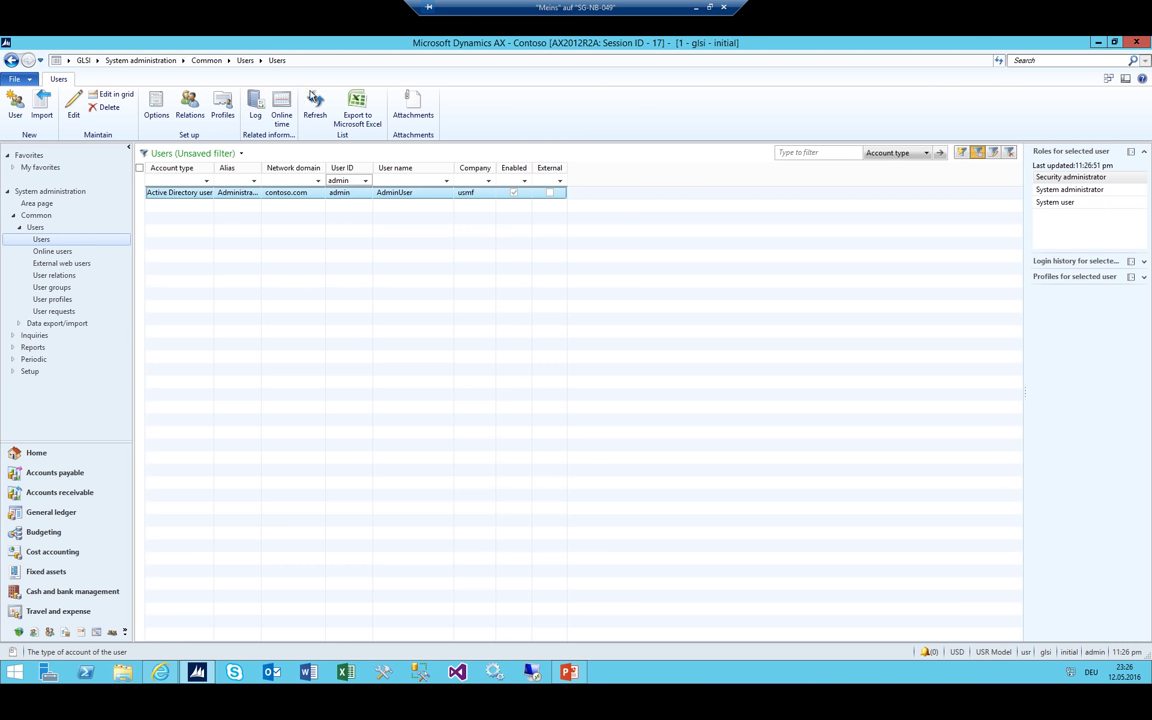
Add a user relation linking the admin user to the newly hired worker, then close User relations
left_click(190, 104)
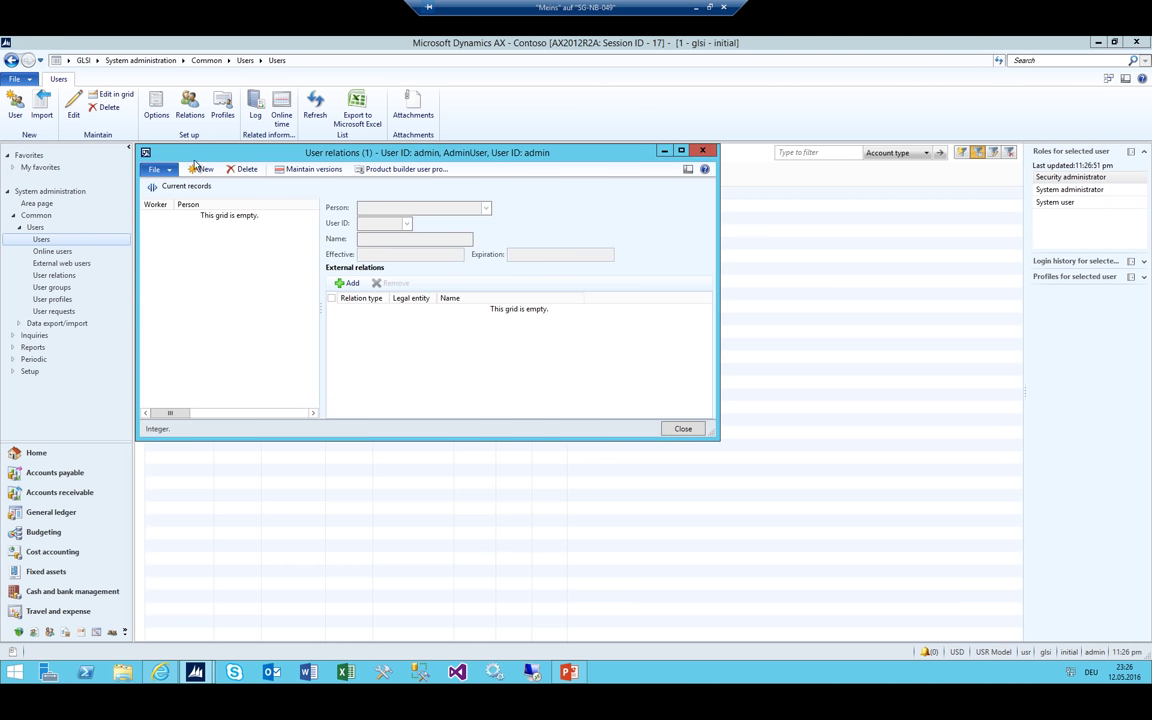
left_click(200, 168)
left_click(438, 206)
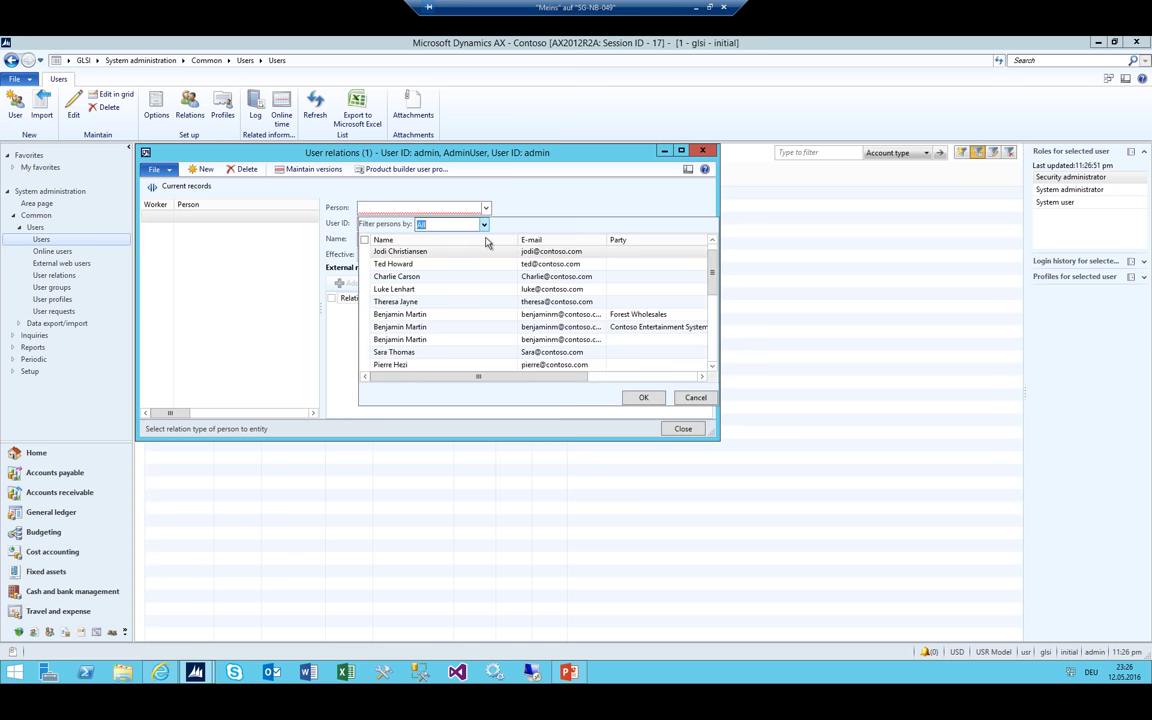
left_click(437, 258)
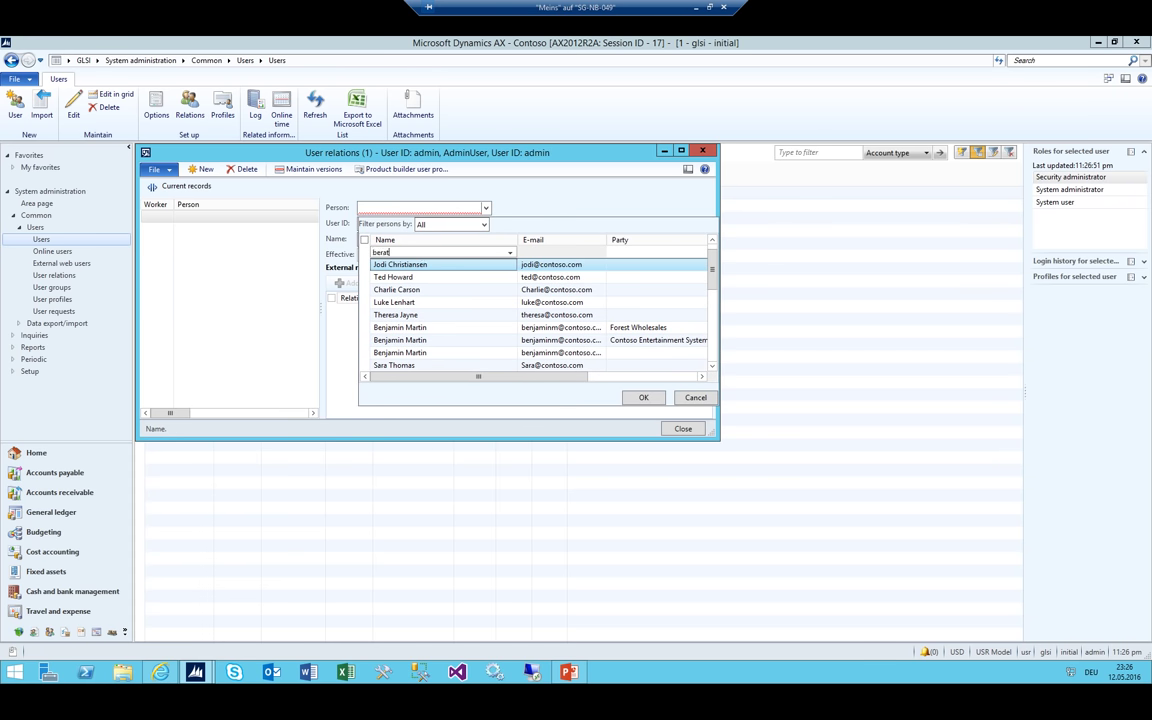
type("berat")
key("Return")
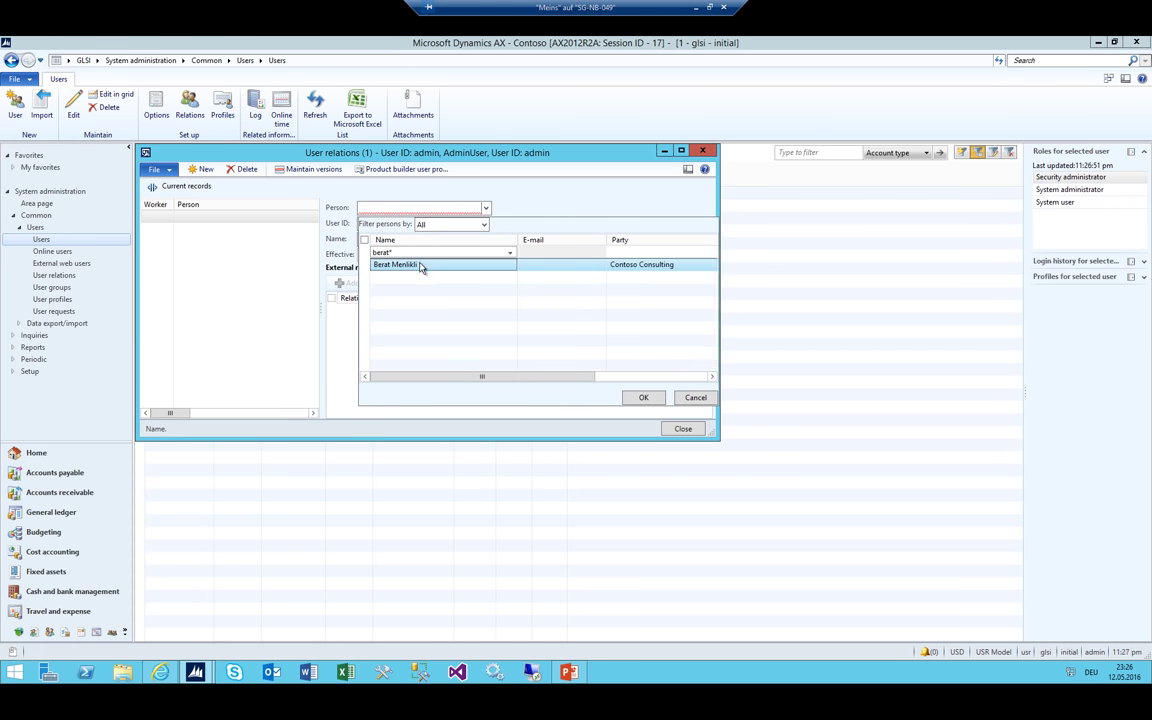
left_click(643, 397)
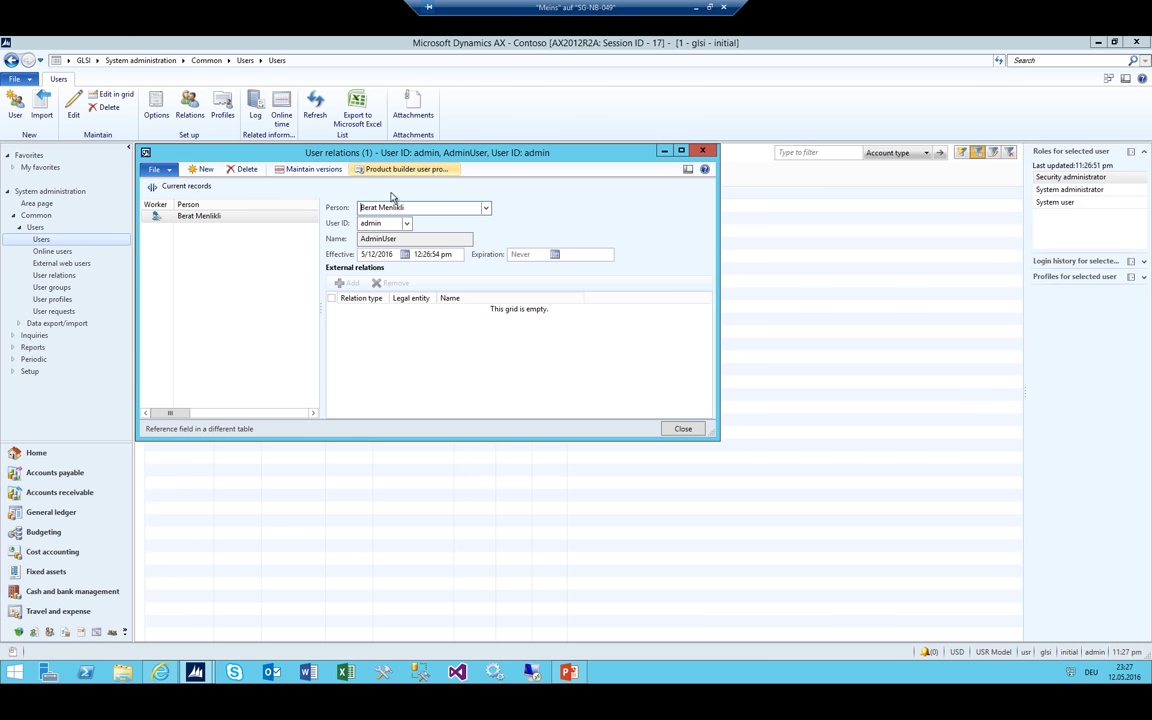
scroll(200, 350, "left", 1)
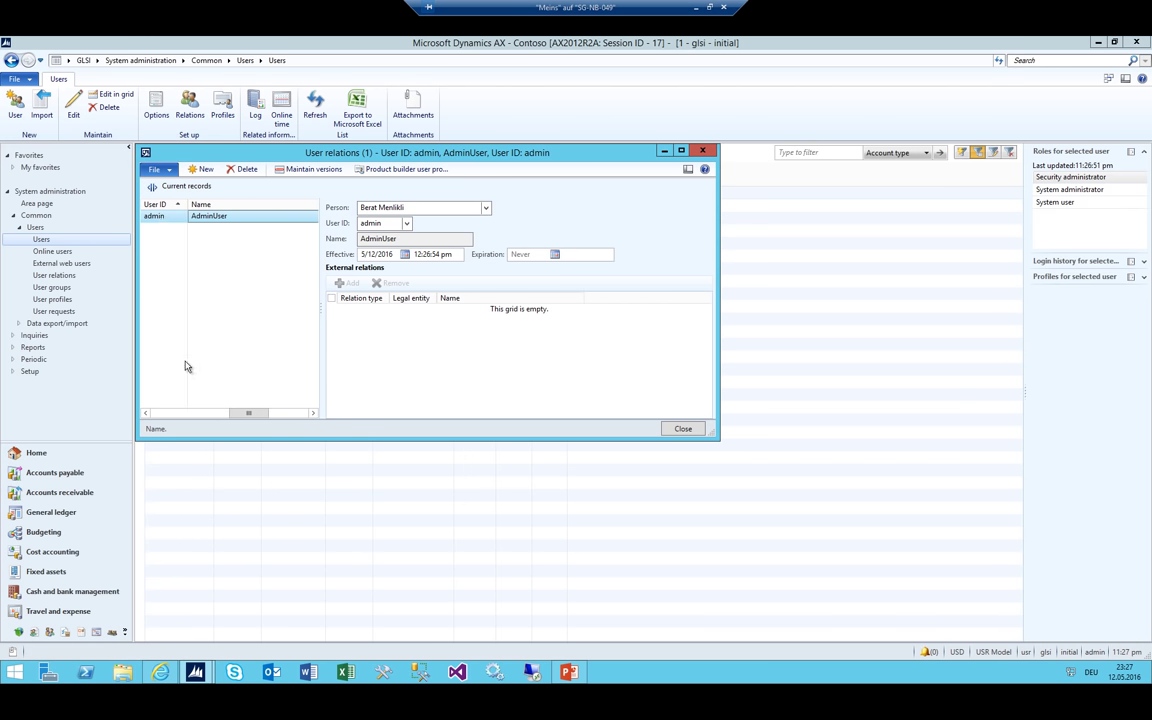
scroll(160, 360, "left", 1)
scroll(170, 375, "left", 1)
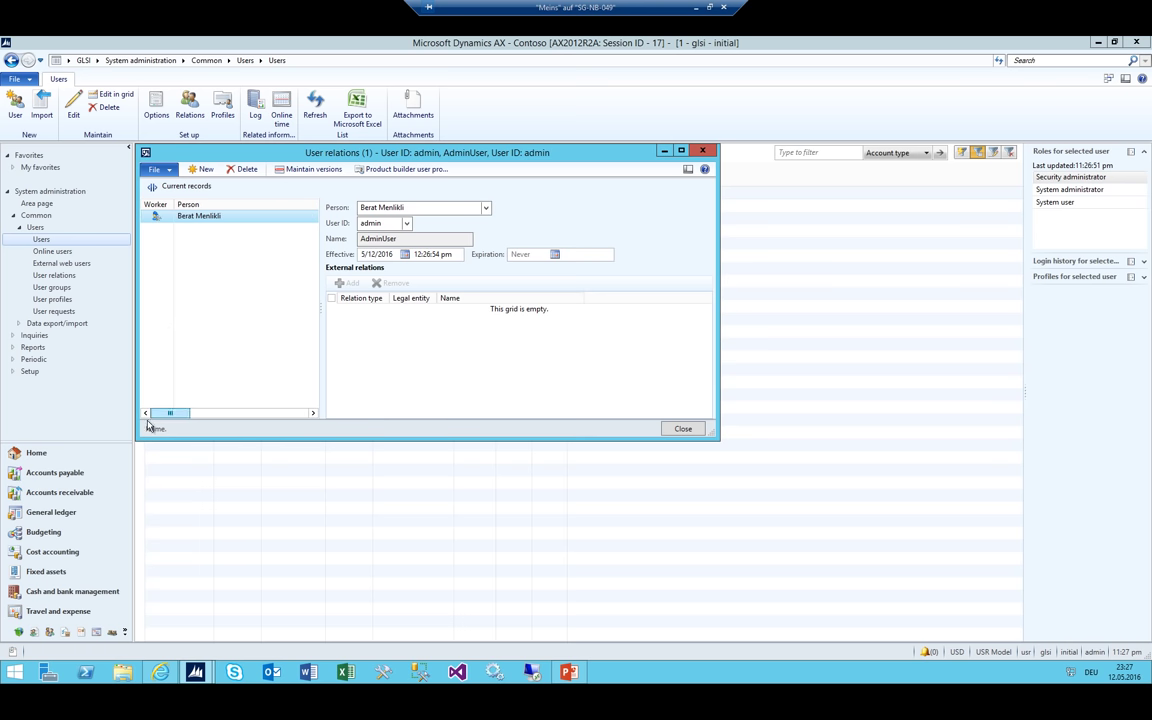
left_click_drag(136, 180, 167, 190)
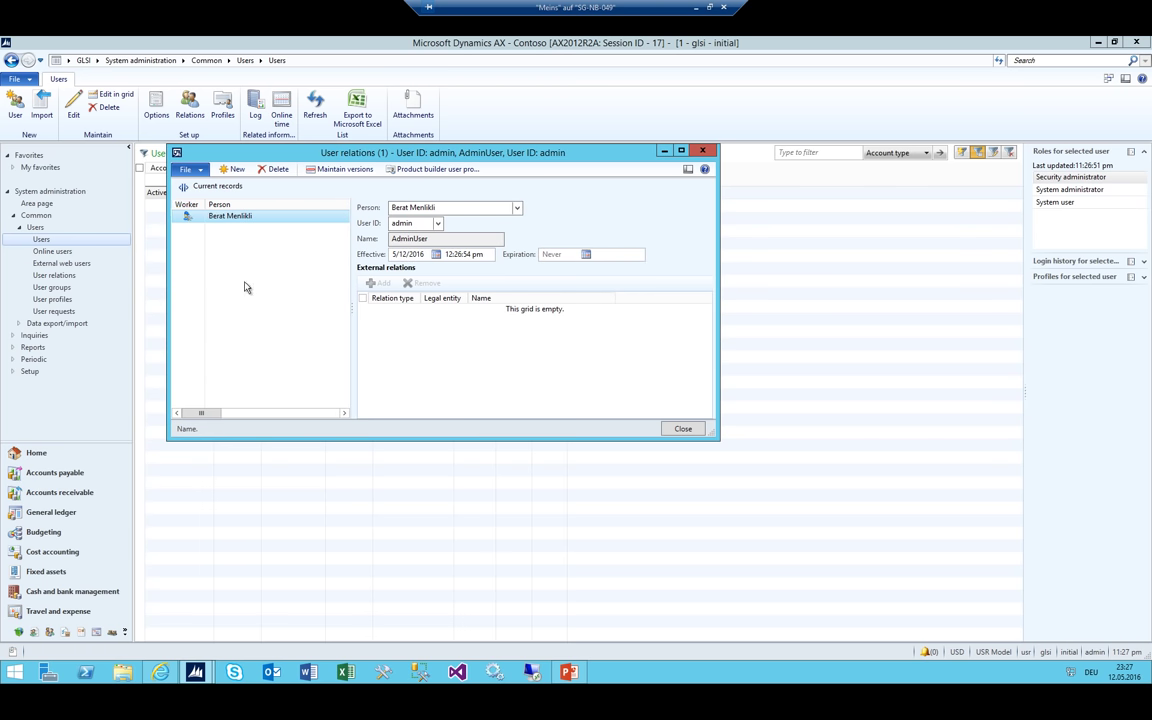
key("Escape")
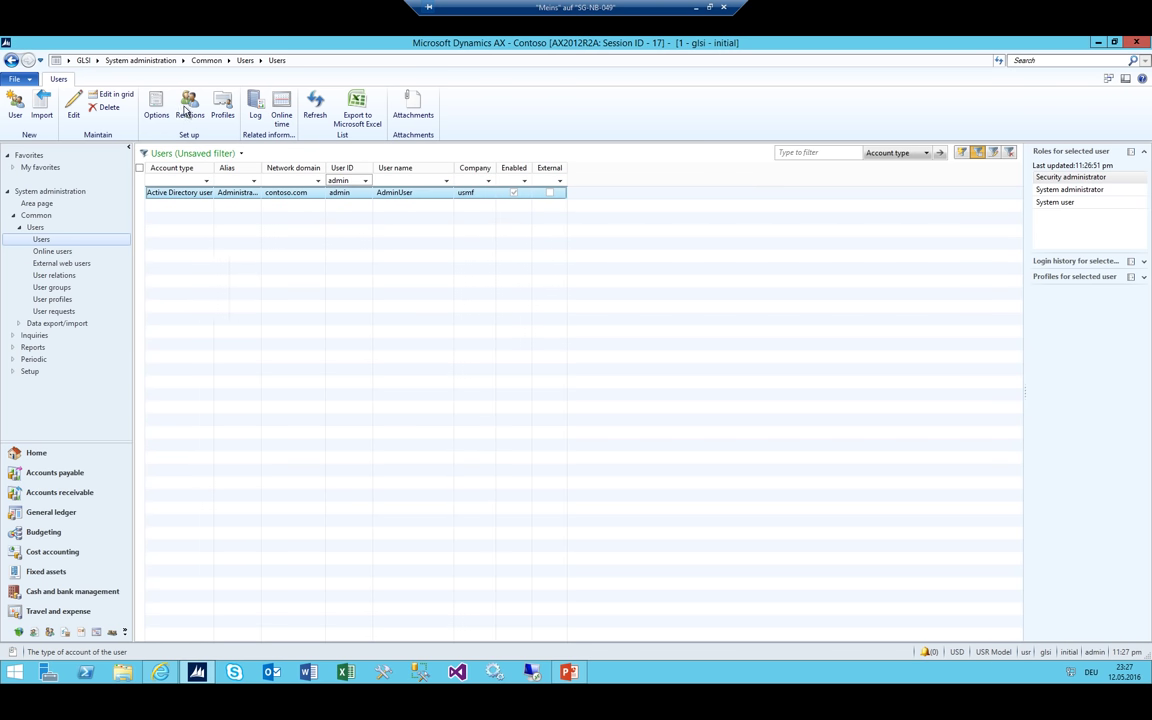
Clear the admin User ID filter, try a glsi Company filter, then clear it to list all users
left_click(95, 61)
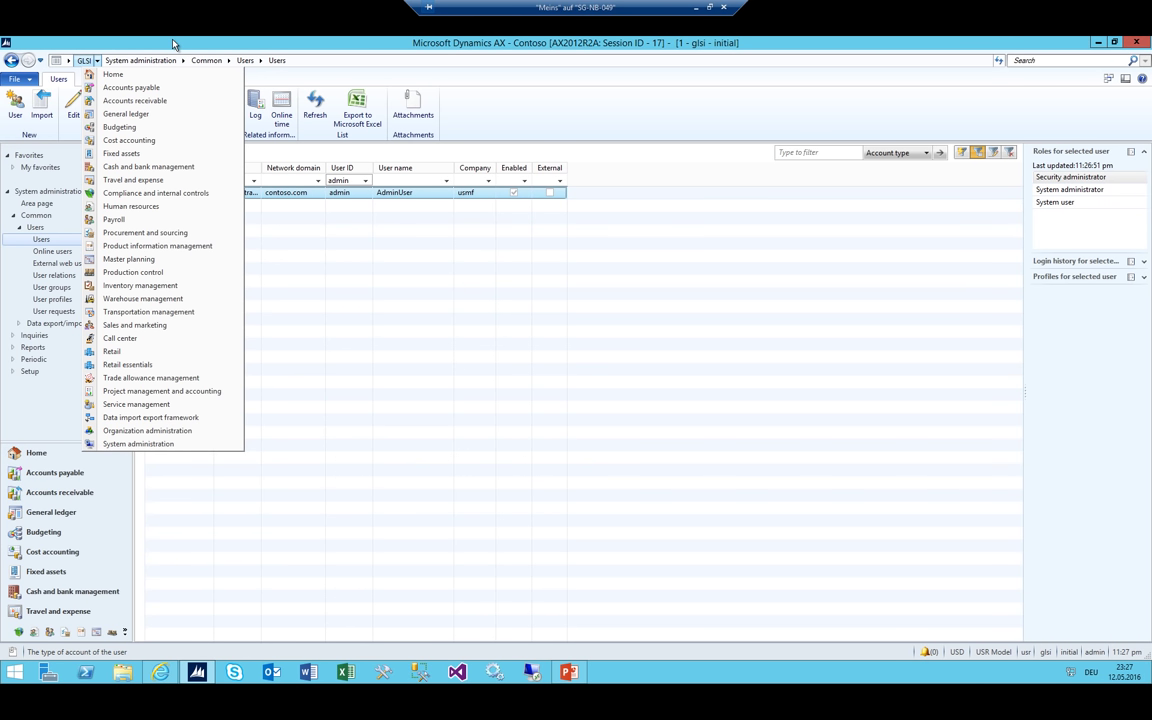
left_click(345, 180)
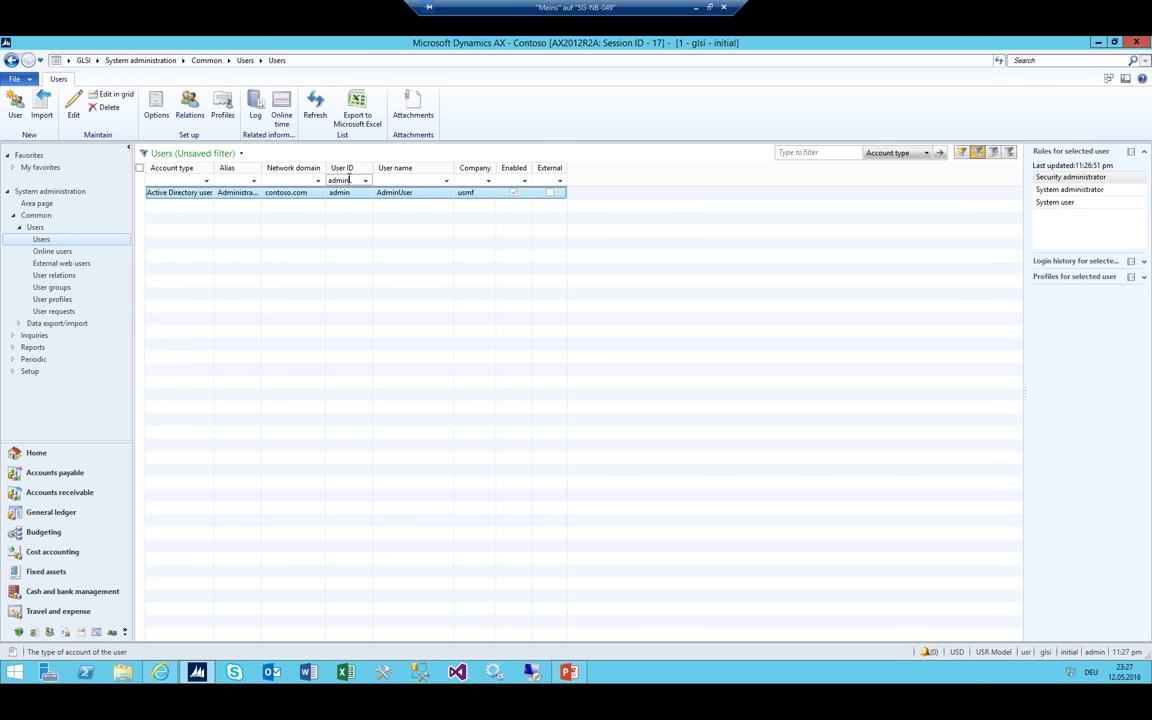
key("BackSpace")
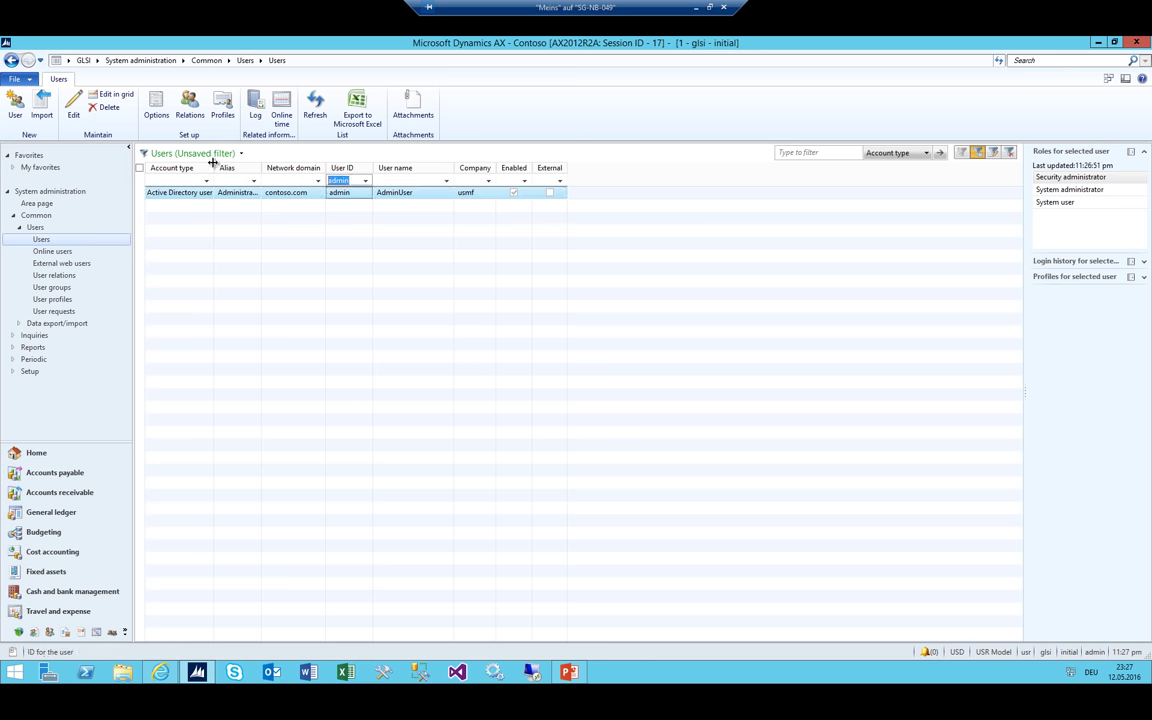
left_click(477, 180)
type("glsi")
key("Return")
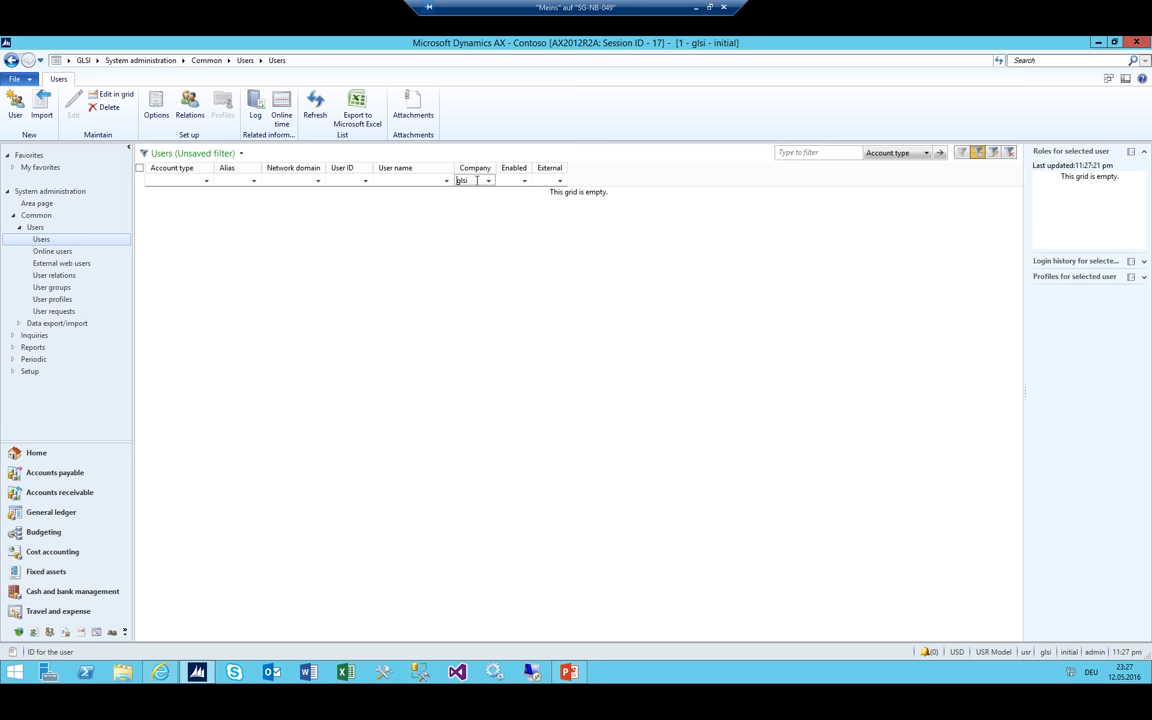
key("BackSpace")
key("Return")
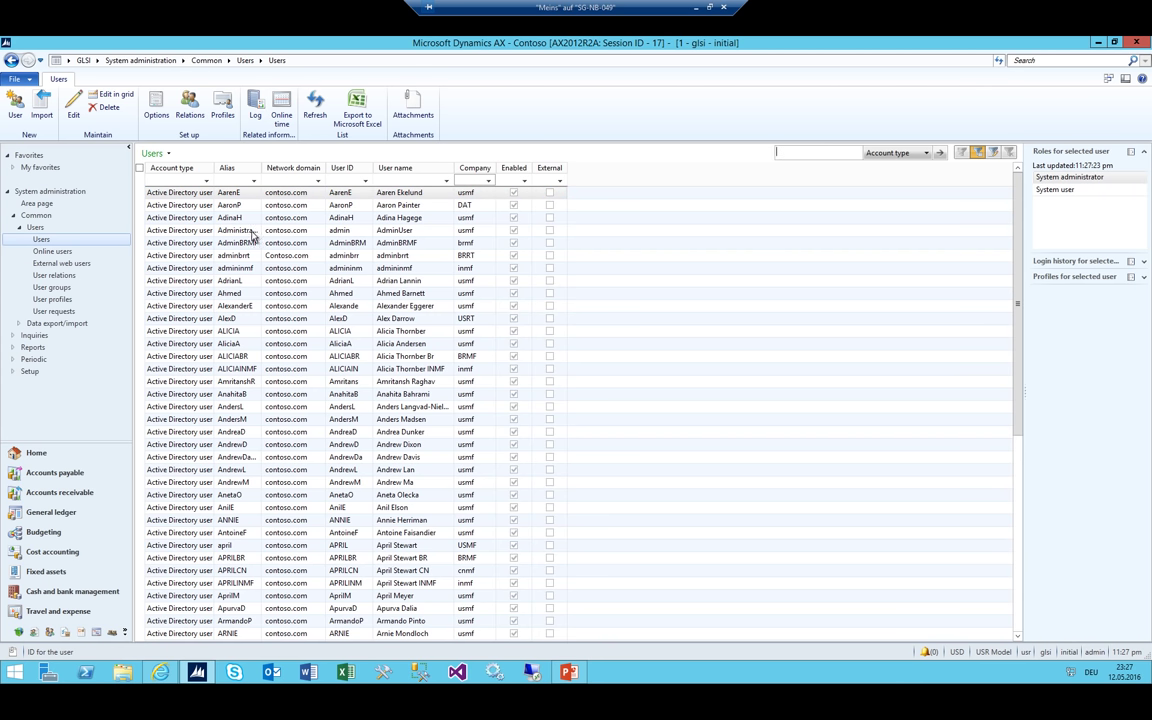
Switch to the Human resources area
left_click(231, 180)
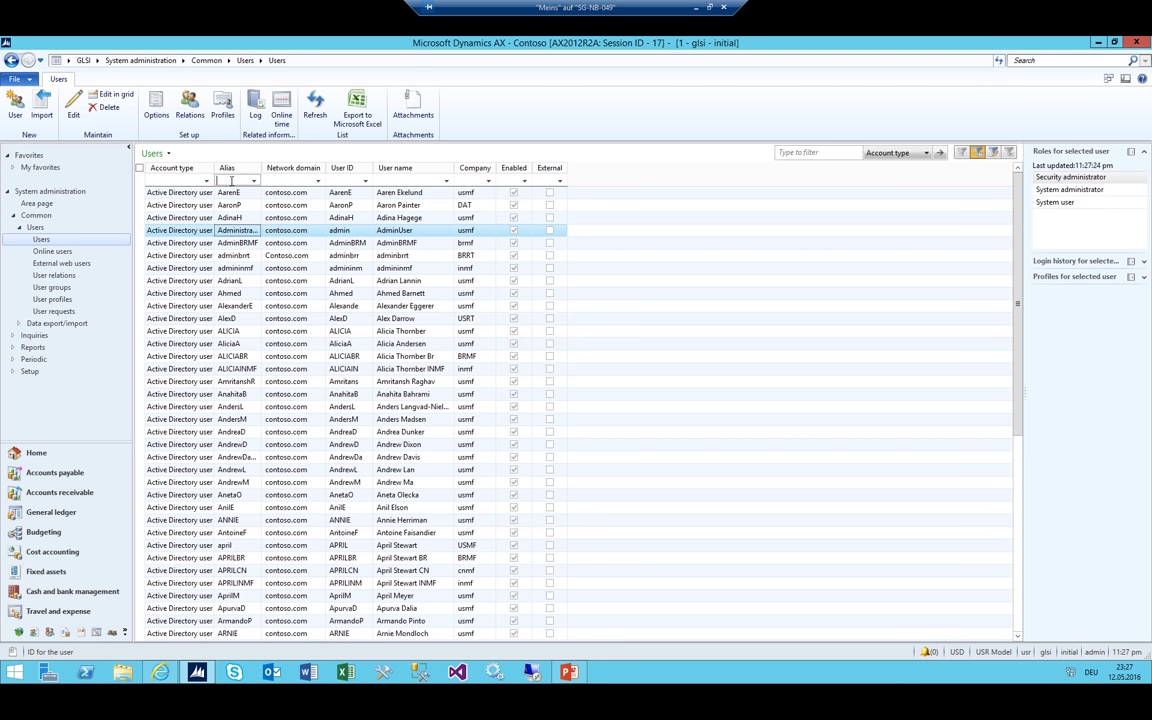
left_click(96, 60)
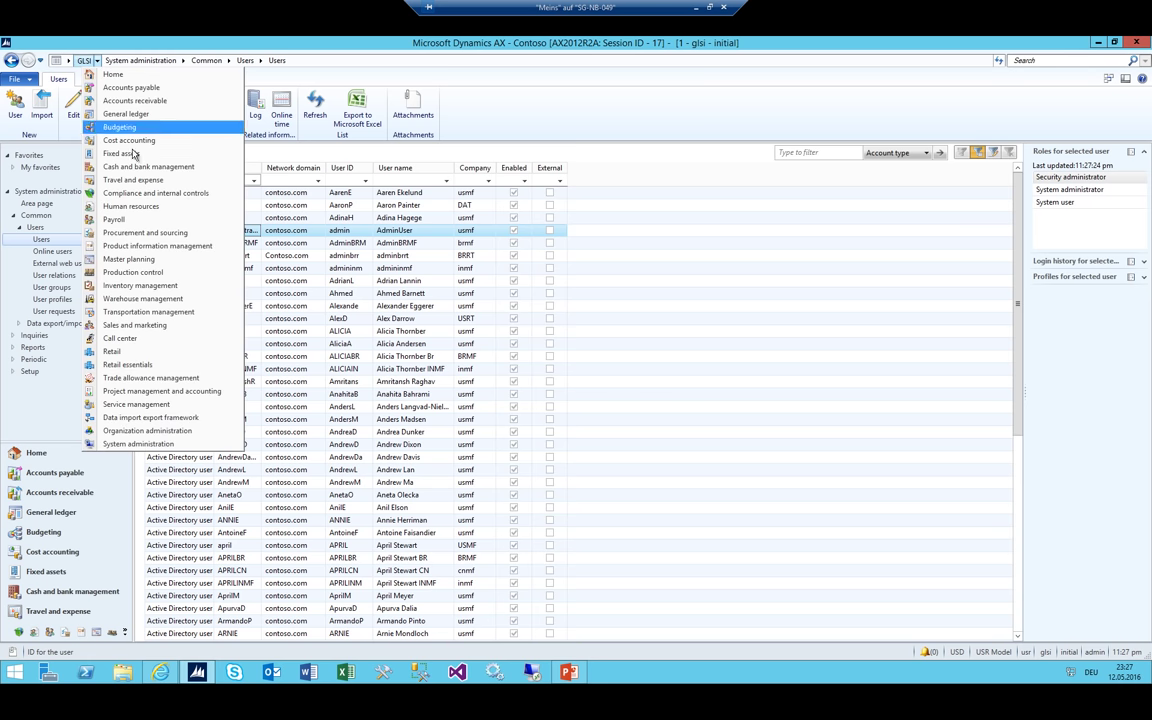
left_click(130, 206)
Start a new worker from the Workers list, entering a first and last name
left_click(173, 135)
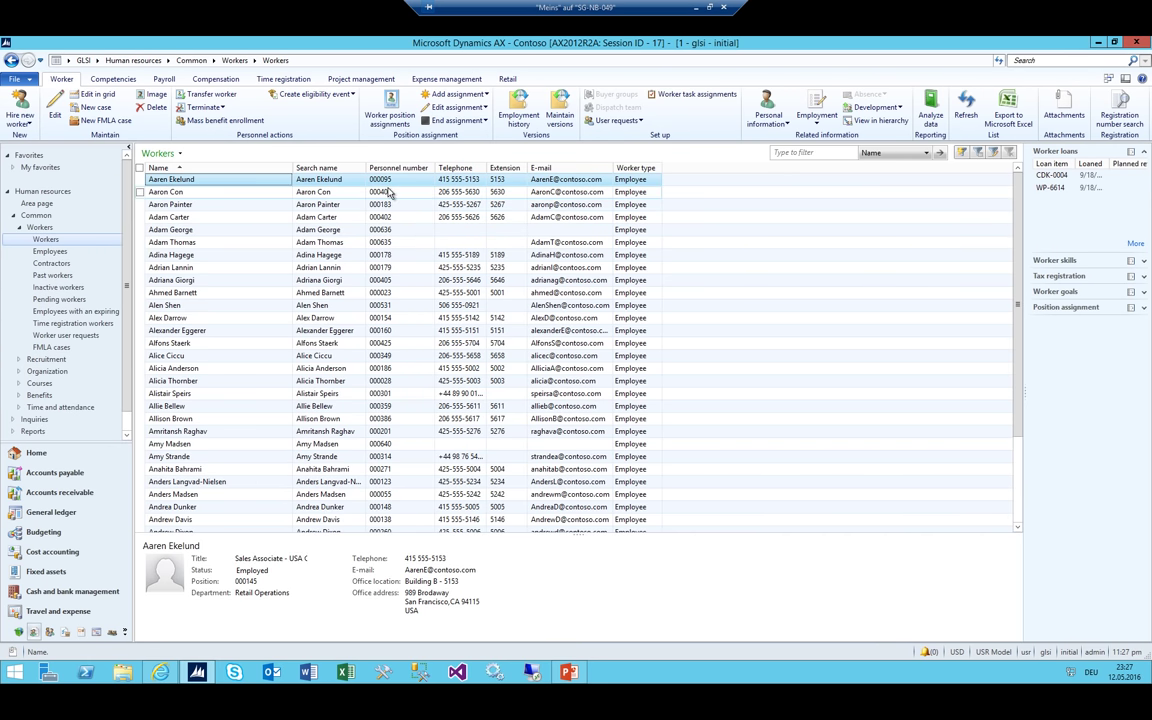
left_click(20, 110)
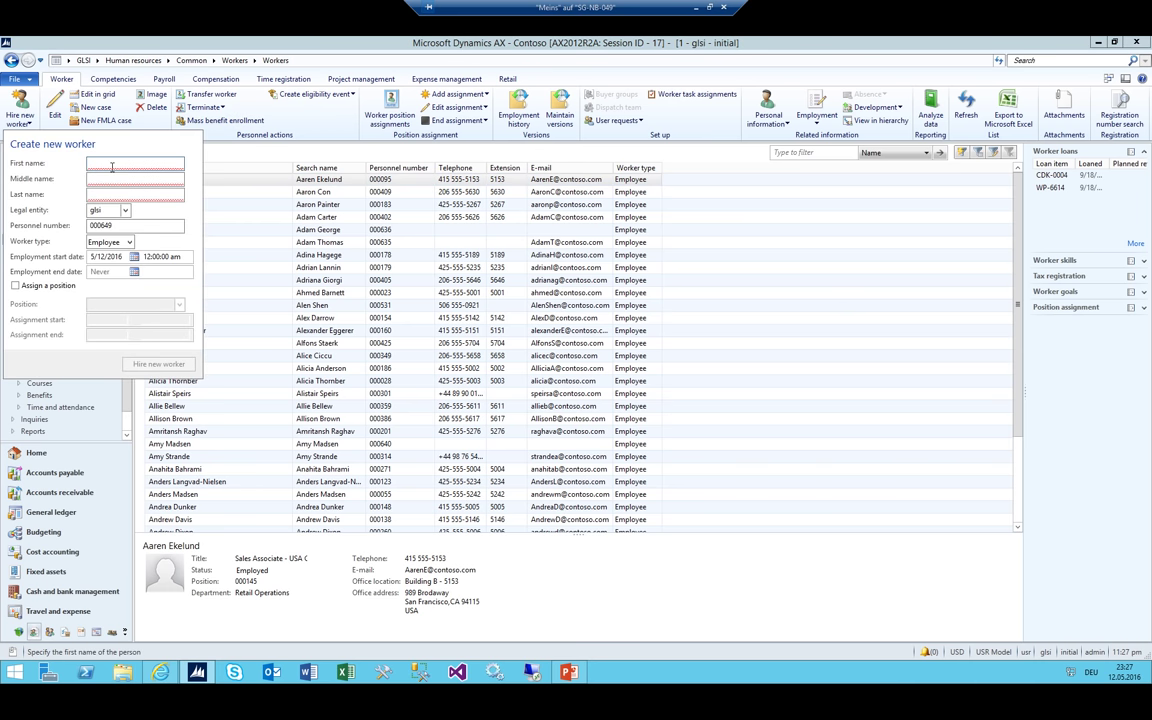
type("Hans")
key("Tab")
key("Tab")
type("Test")
key("Tab")
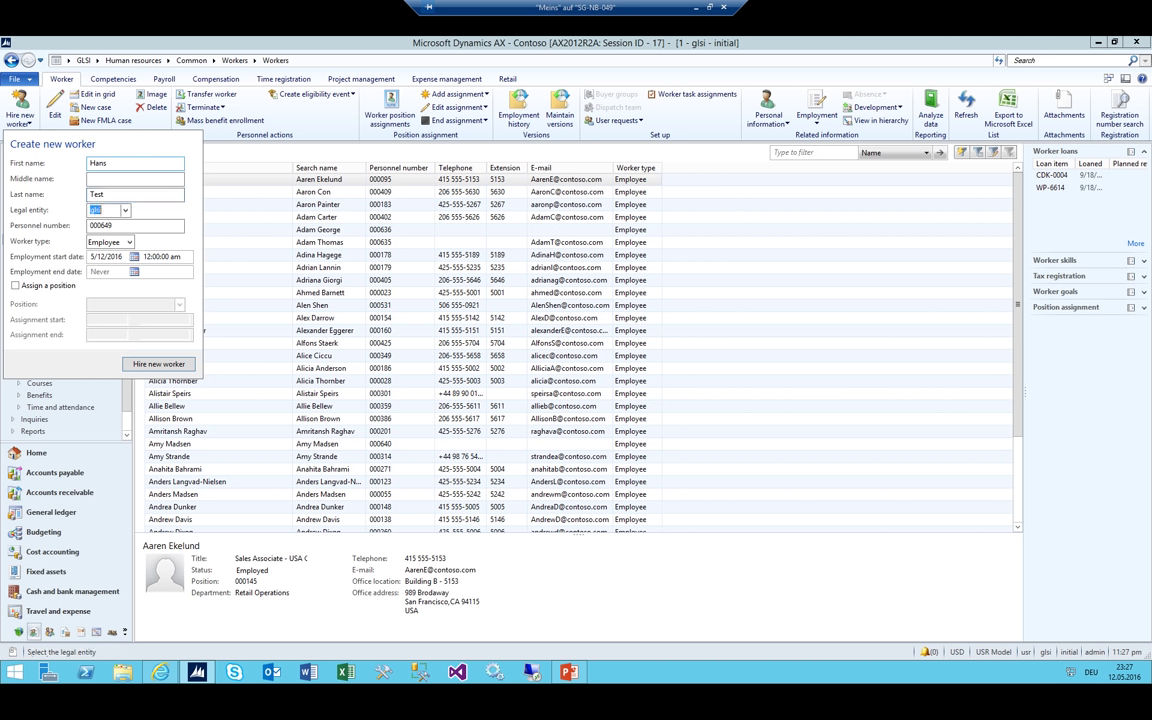
key("Tab")
key("Tab")
key("Tab")
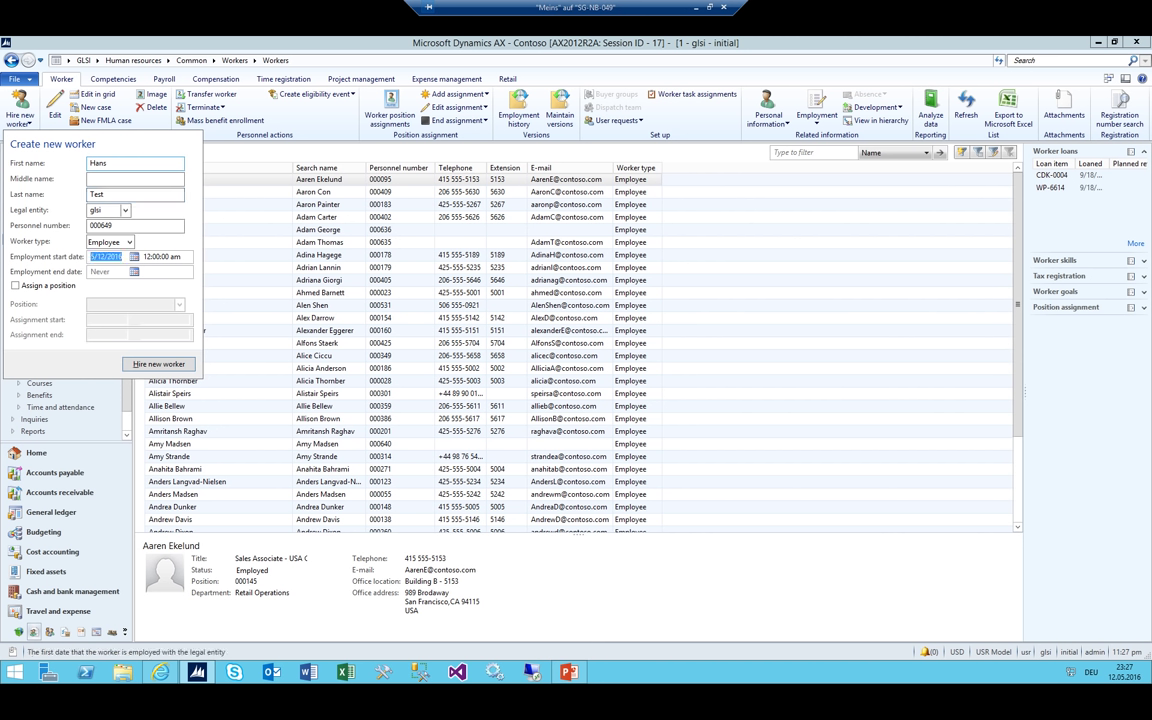
Replace the worker's first and last name, hire worker 000649 in glsi, and start another new worker
left_click(112, 165)
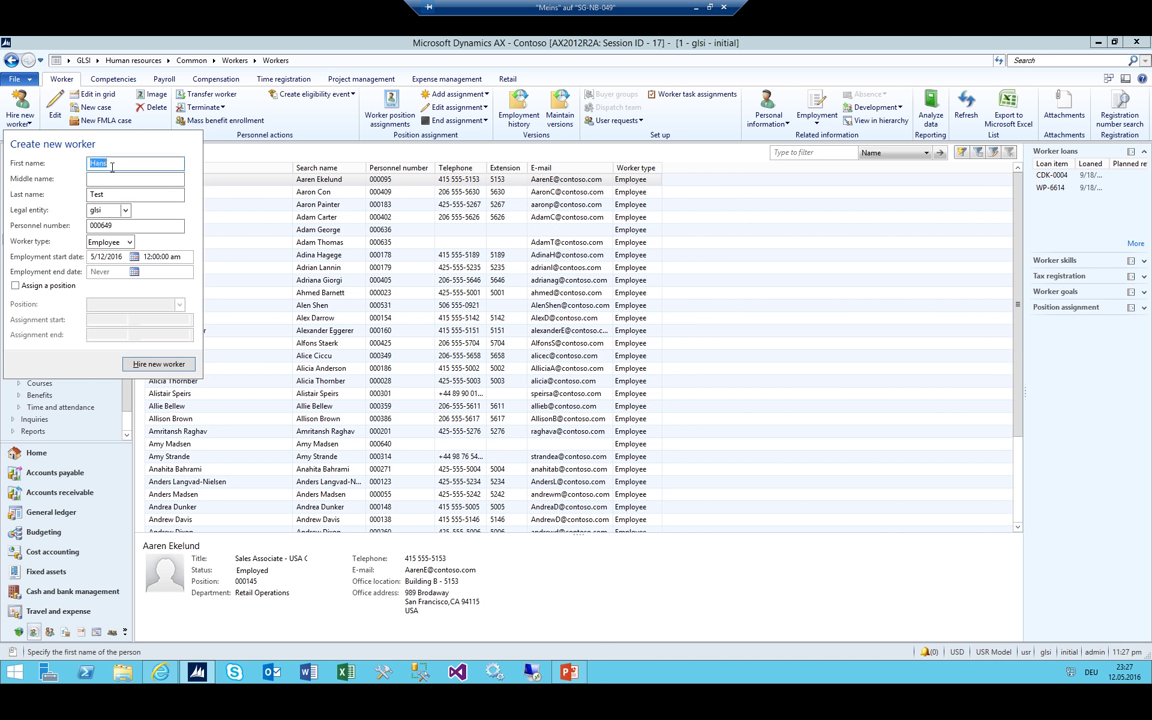
key("Tab")
key("Tab")
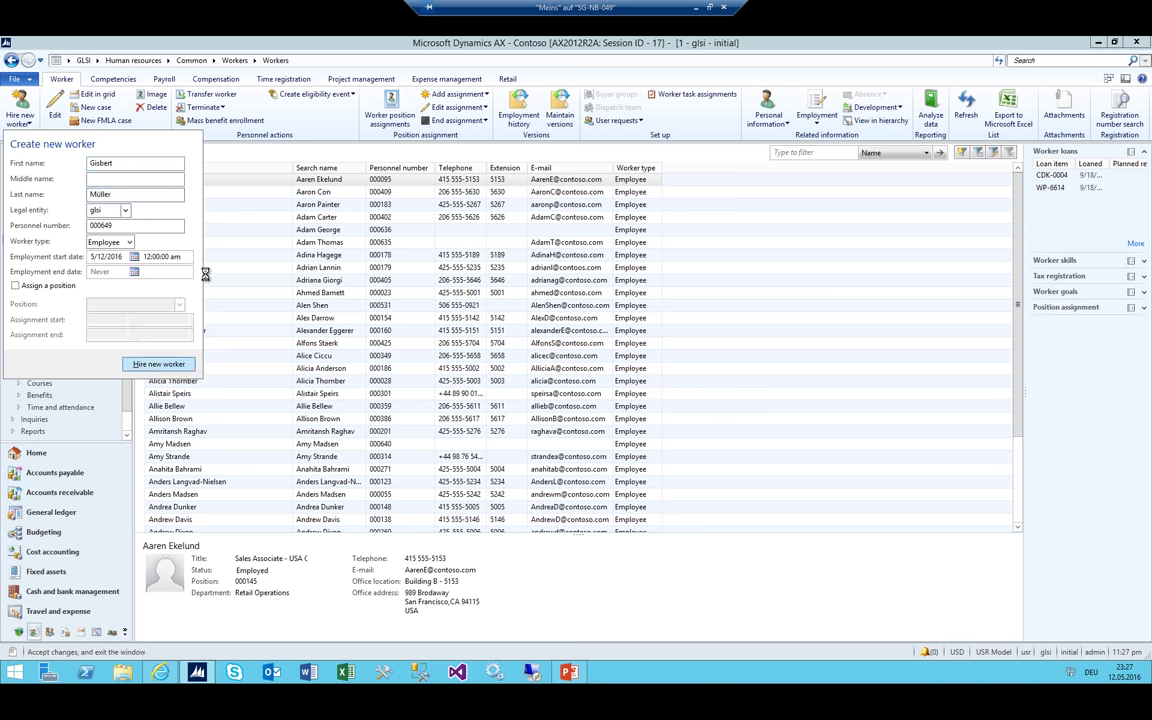
left_click(150, 363)
left_click_drag(400, 155, 422, 153)
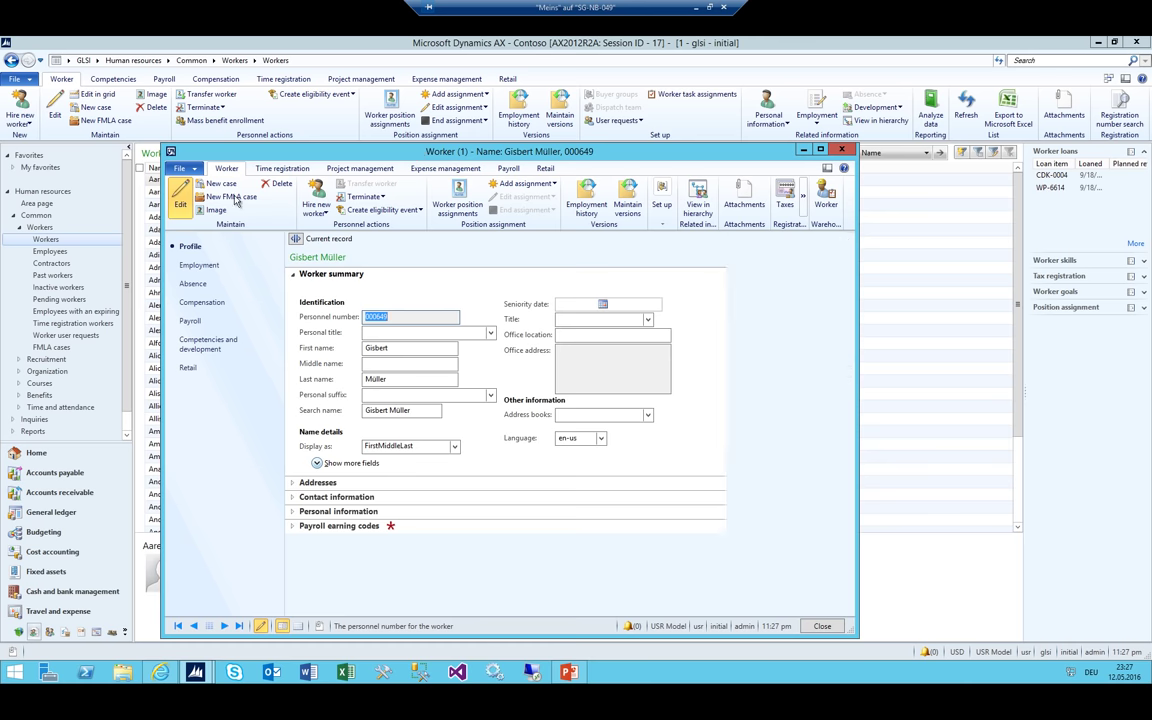
key("Escape")
left_click(20, 112)
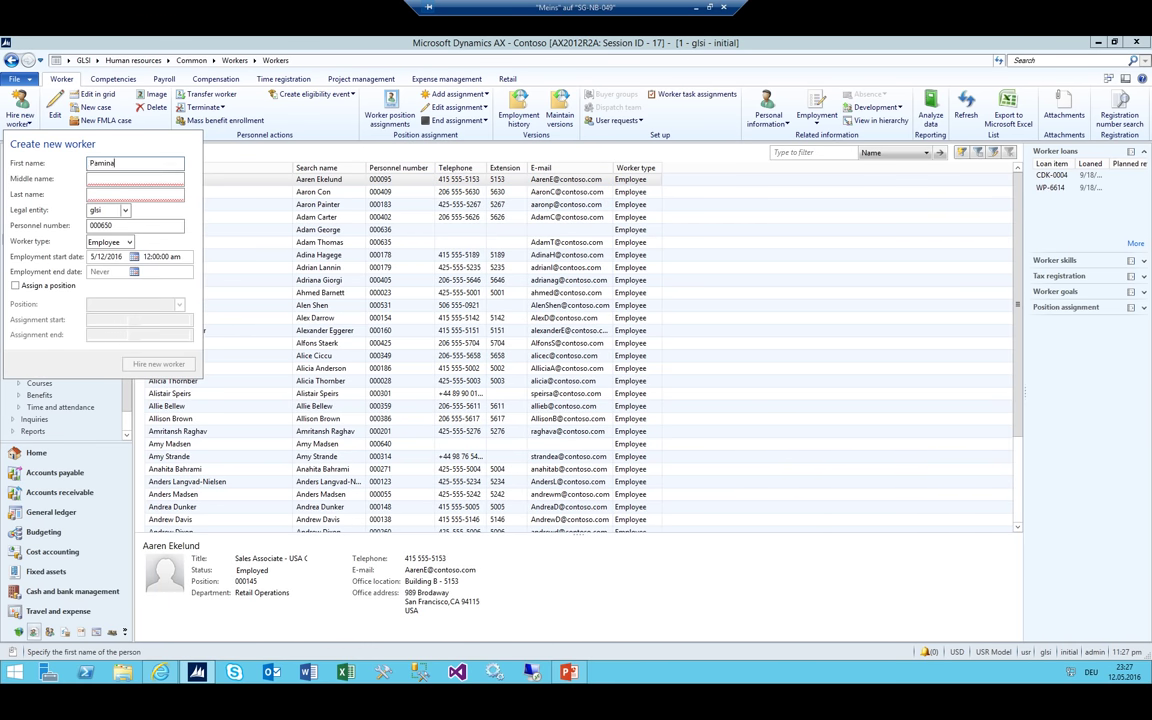
Enter the worker's first and last name, hire worker 000650, then go to General ledger
left_click(135, 194)
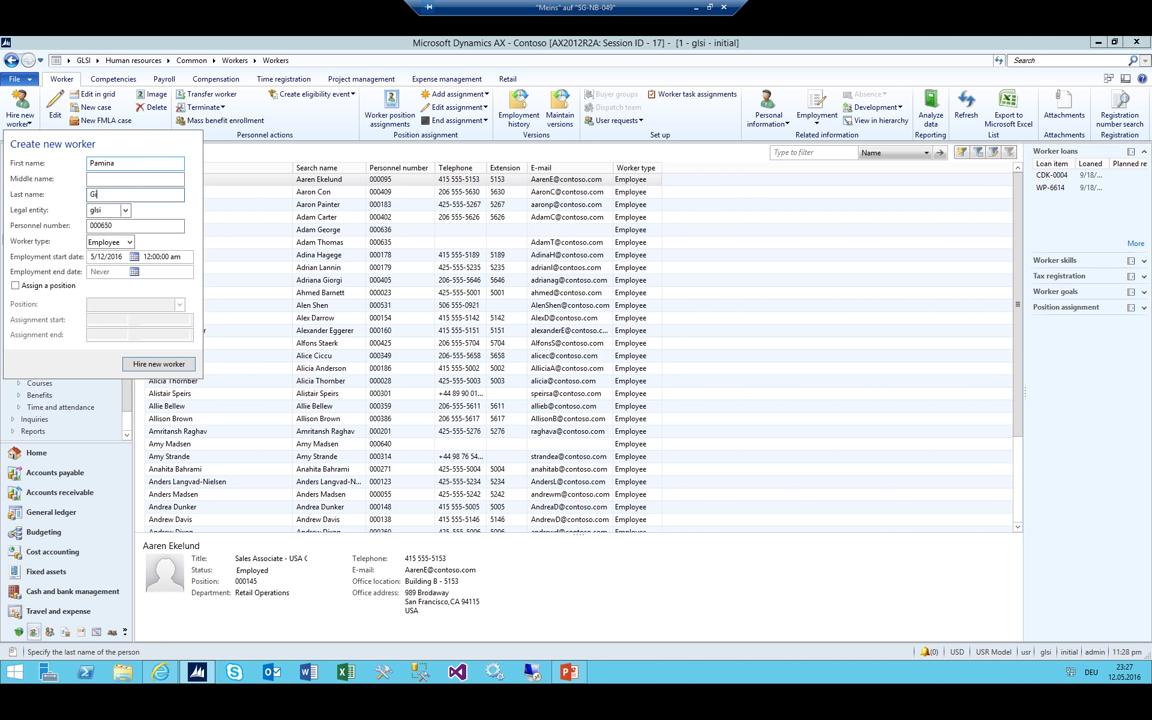
key("Tab")
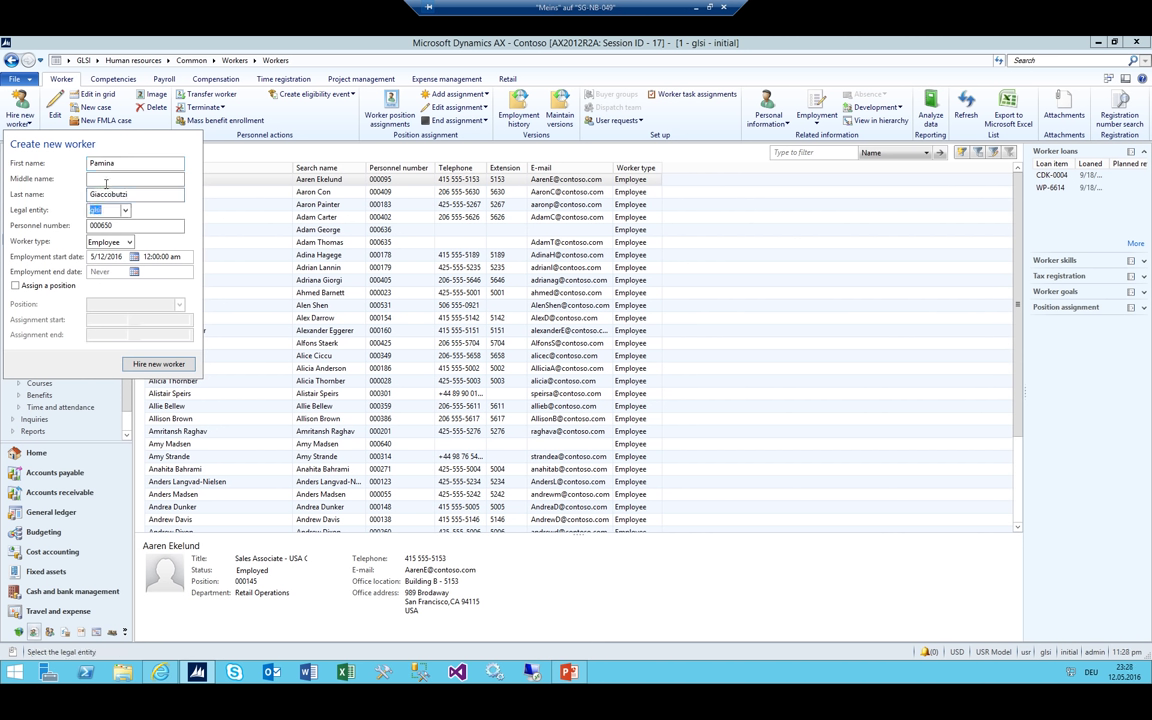
left_click(155, 363)
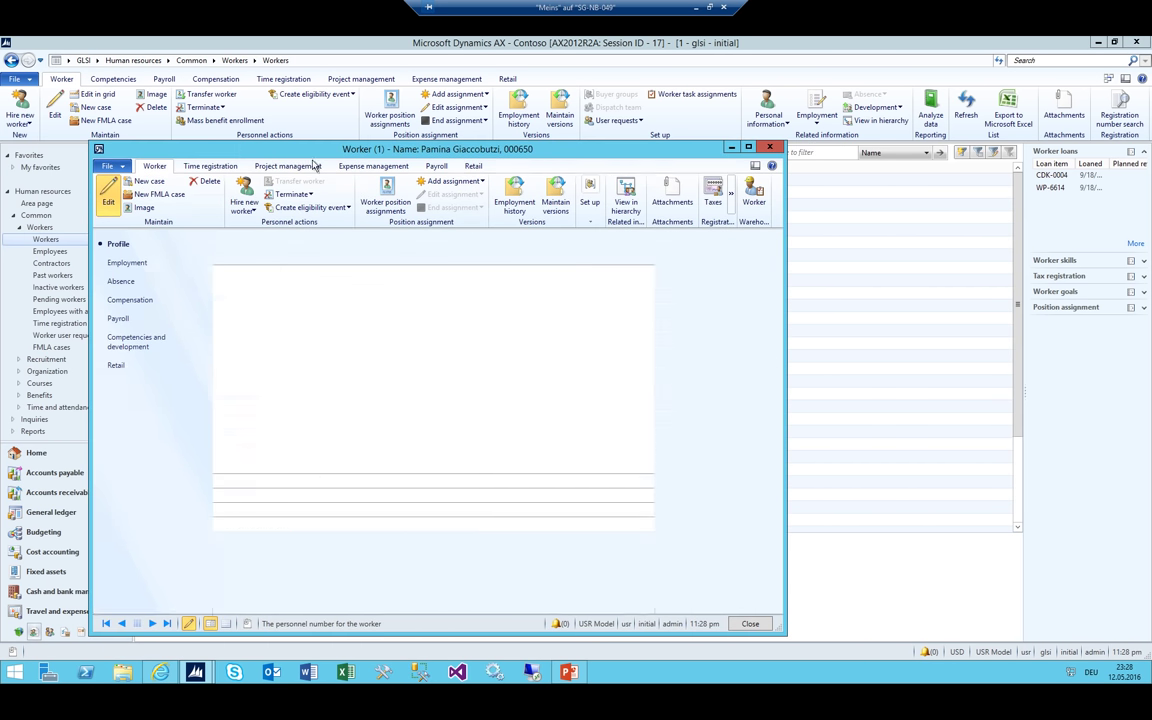
left_click(97, 60)
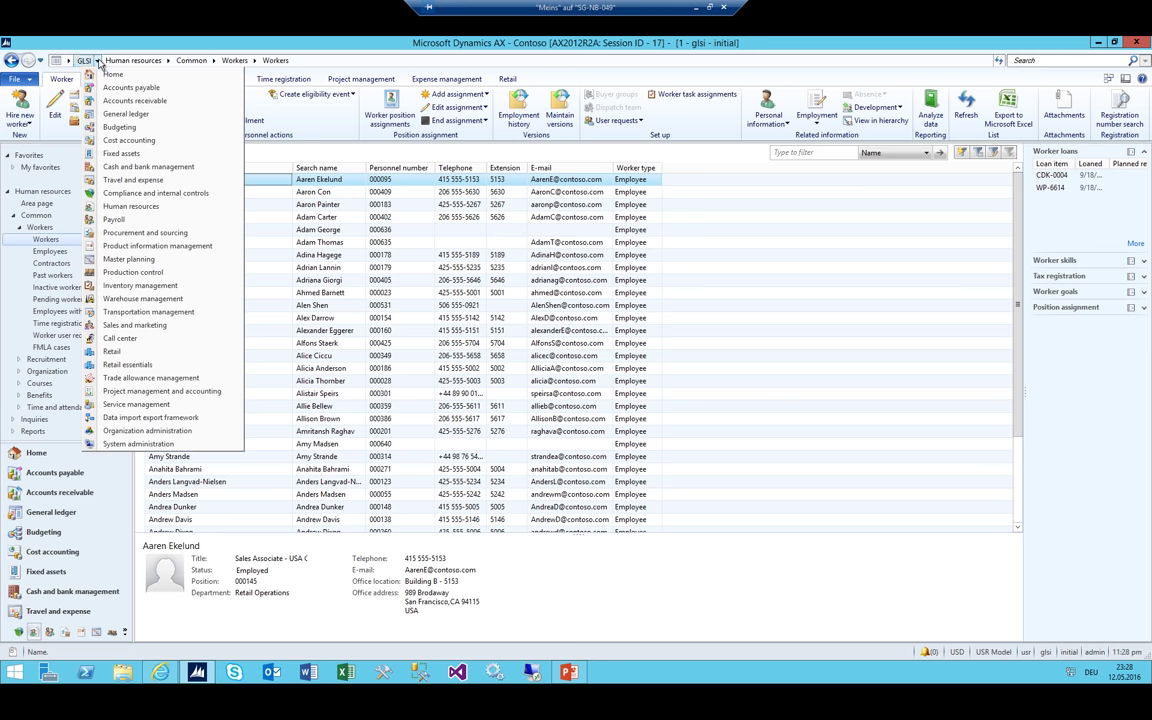
left_click(128, 114)
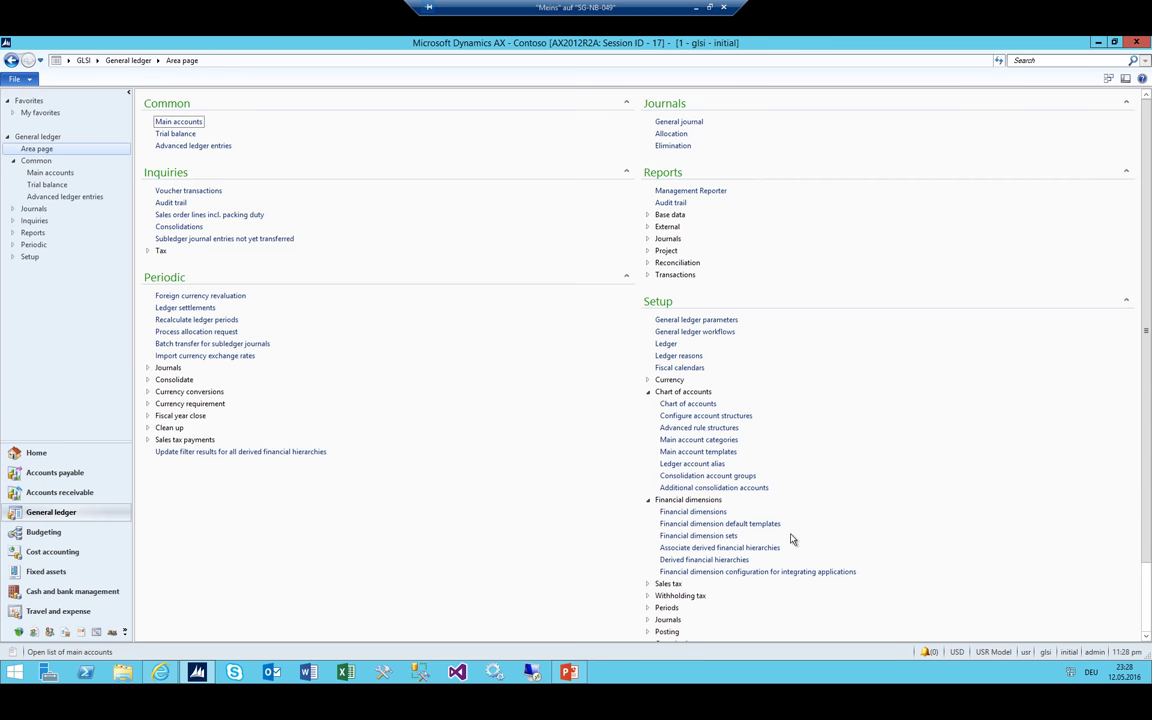
Open the cost centers and assign the newly hired worker as GLSI_IT's manager
scroll(790, 540, "down", 2)
left_click(679, 598)
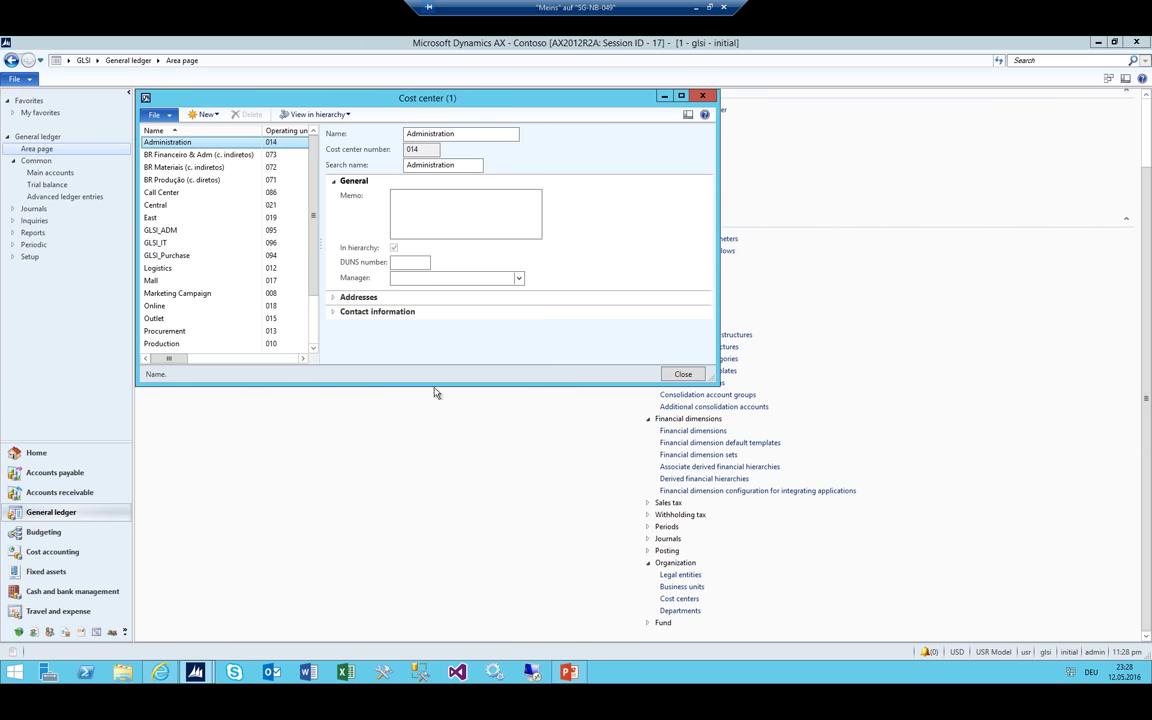
left_click(163, 230)
left_click(155, 244)
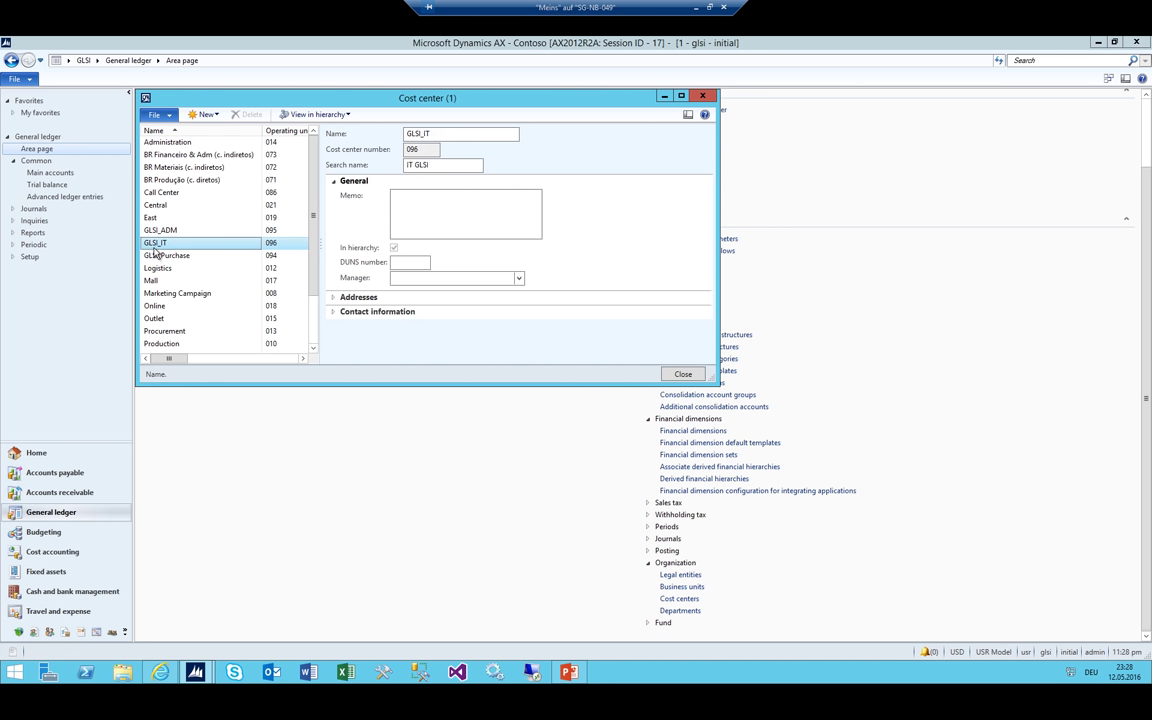
left_click(156, 230)
left_click(157, 243)
left_click(158, 255)
left_click(165, 231)
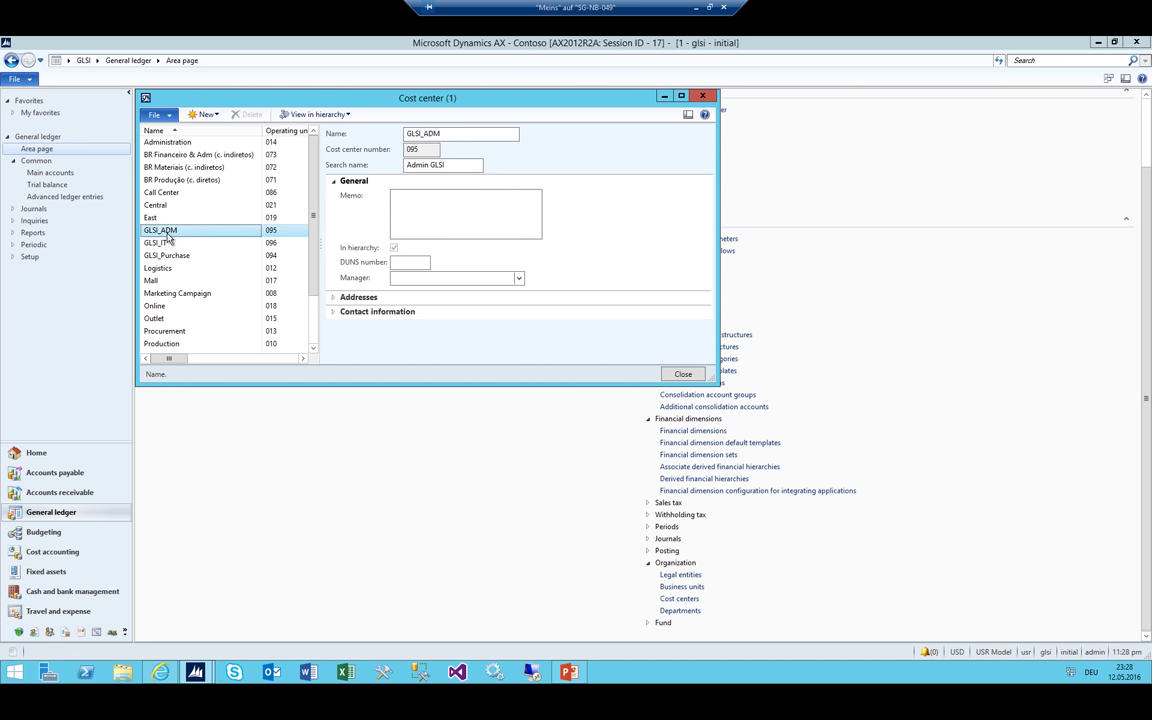
left_click(163, 243)
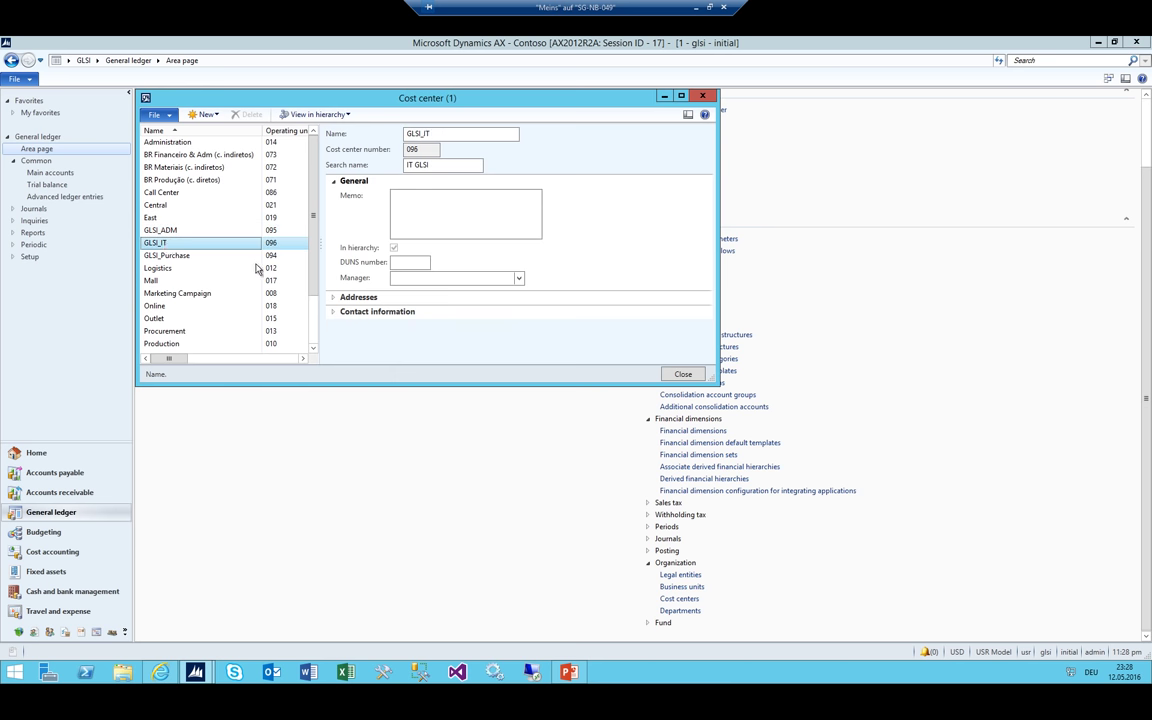
left_click(518, 280)
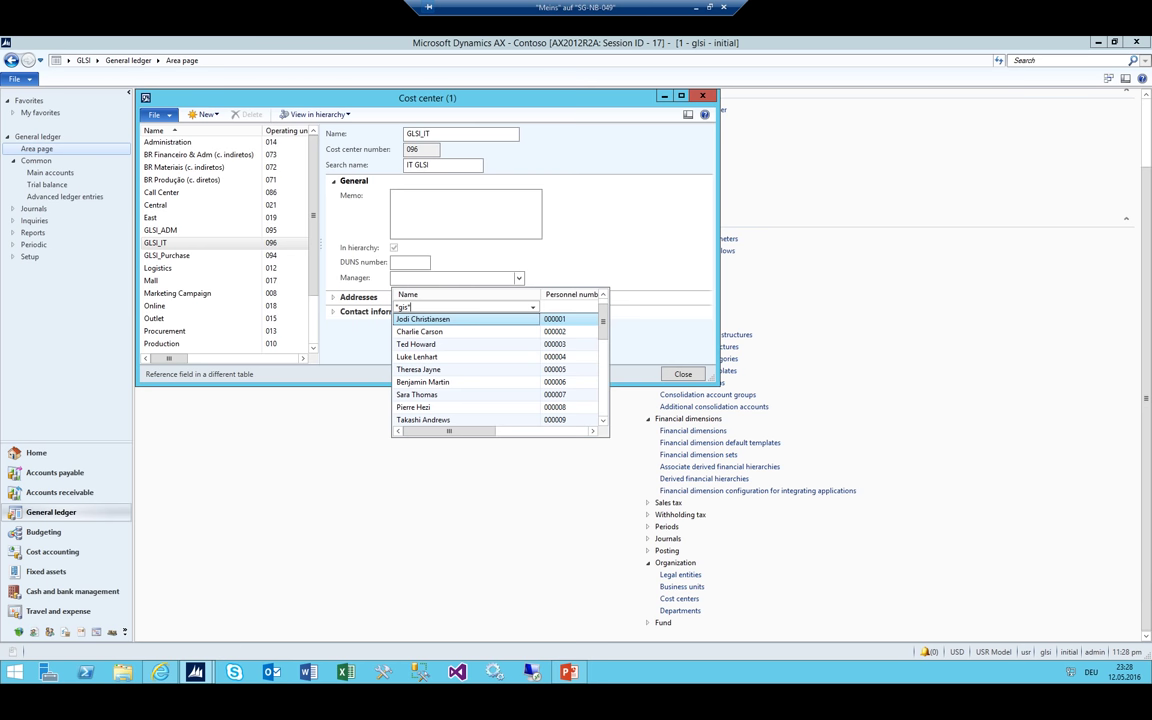
key("Return")
key("Down")
key("Return")
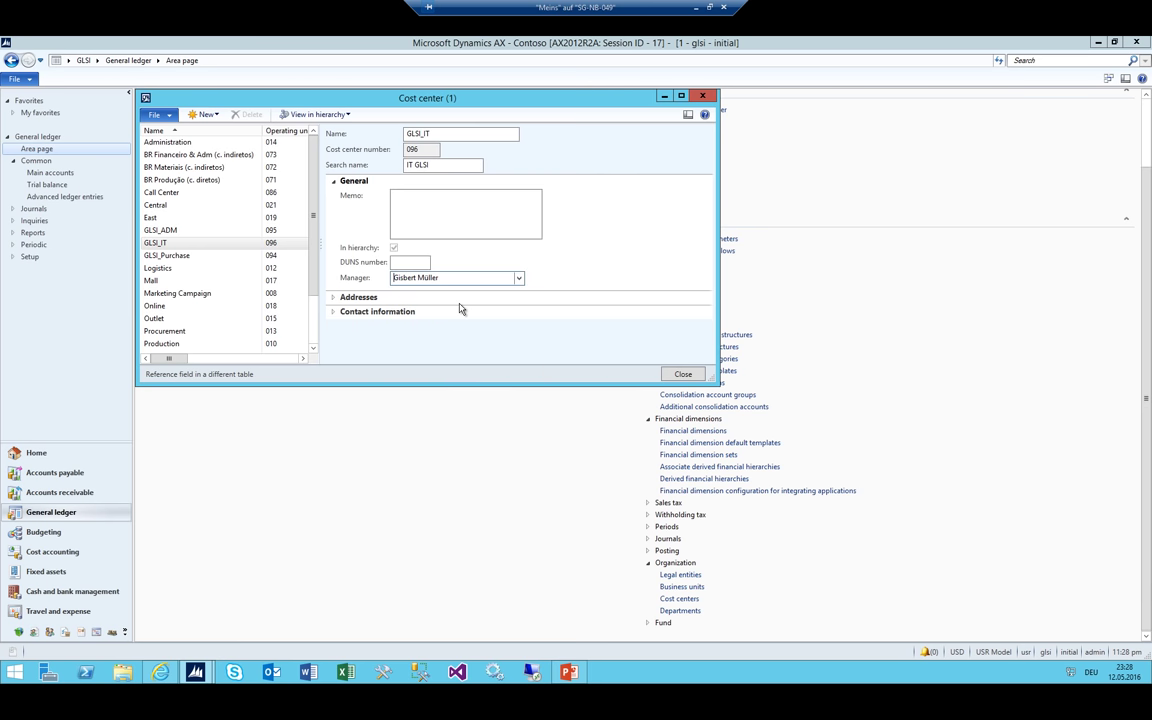
Set the GLSI_Purchase cost center's manager using a name filter
left_click(165, 255)
left_click(419, 280)
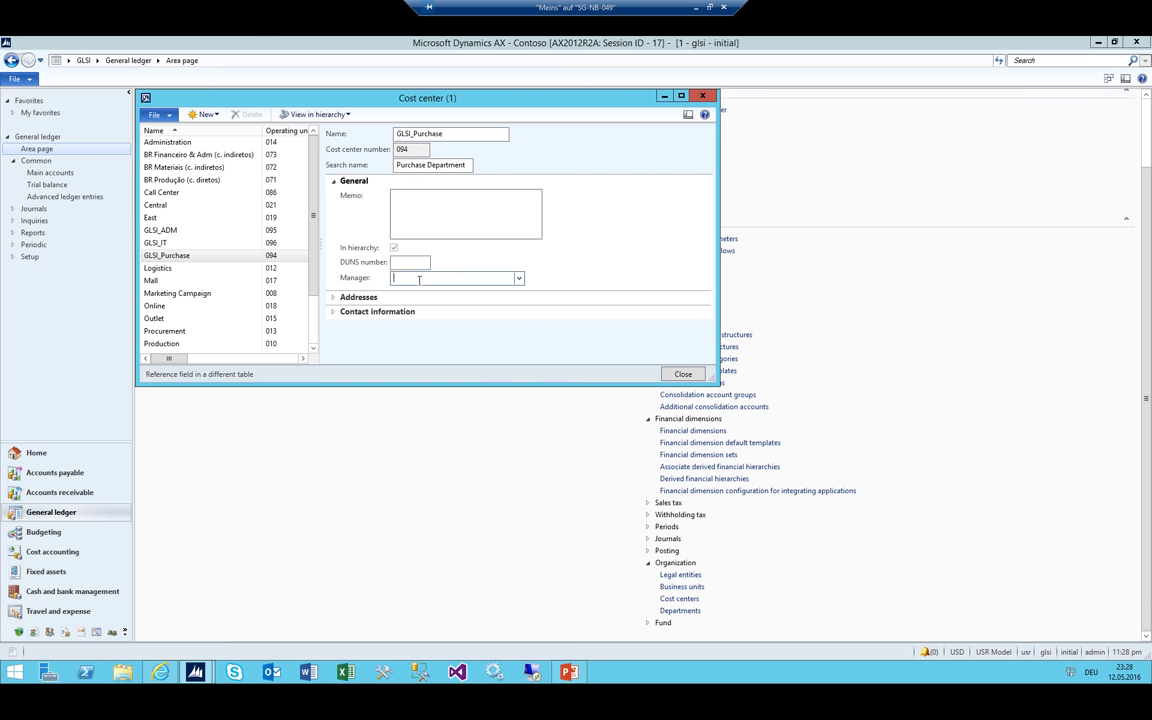
key("ctrl+k")
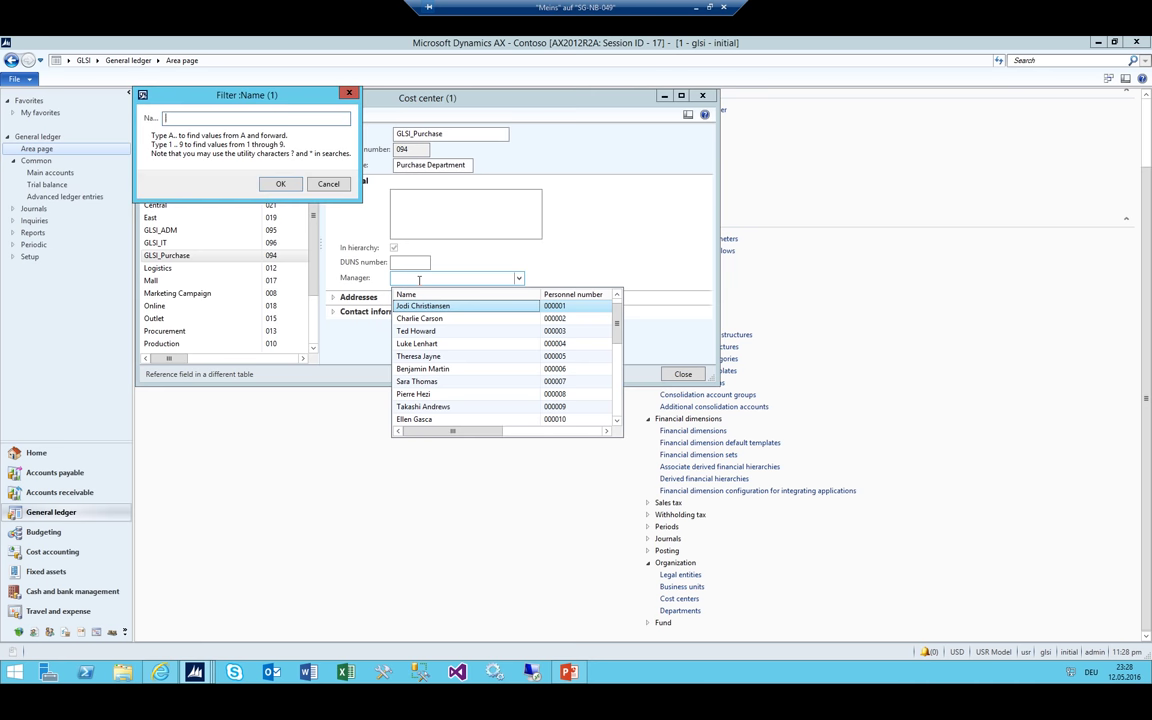
key("Return")
key("Return")
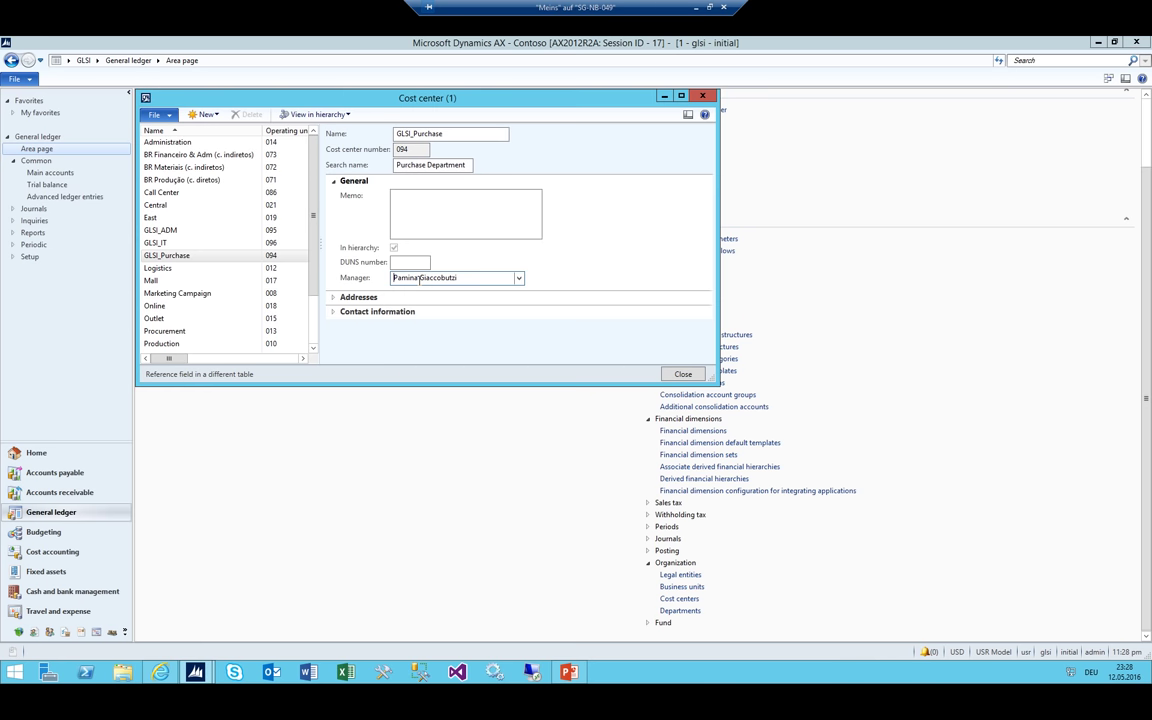
Set the GLSI_ADM cost center's manager, then close the Cost center form
left_click(227, 240)
left_click(403, 279)
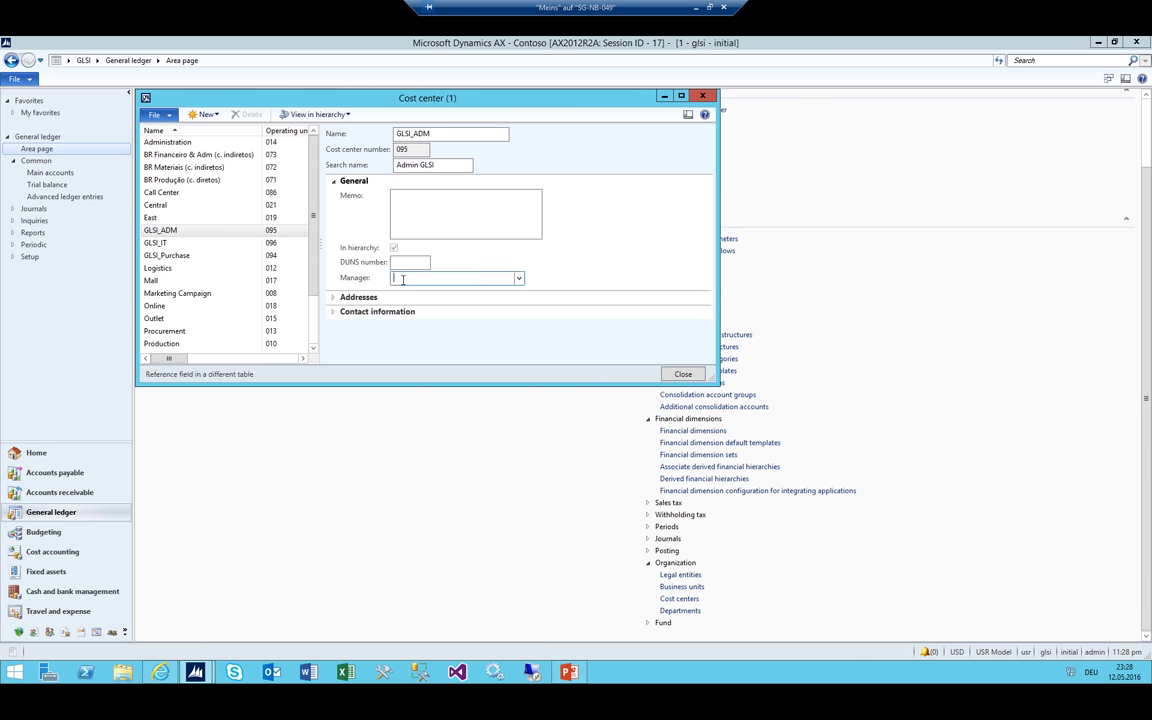
key("ctrl+k")
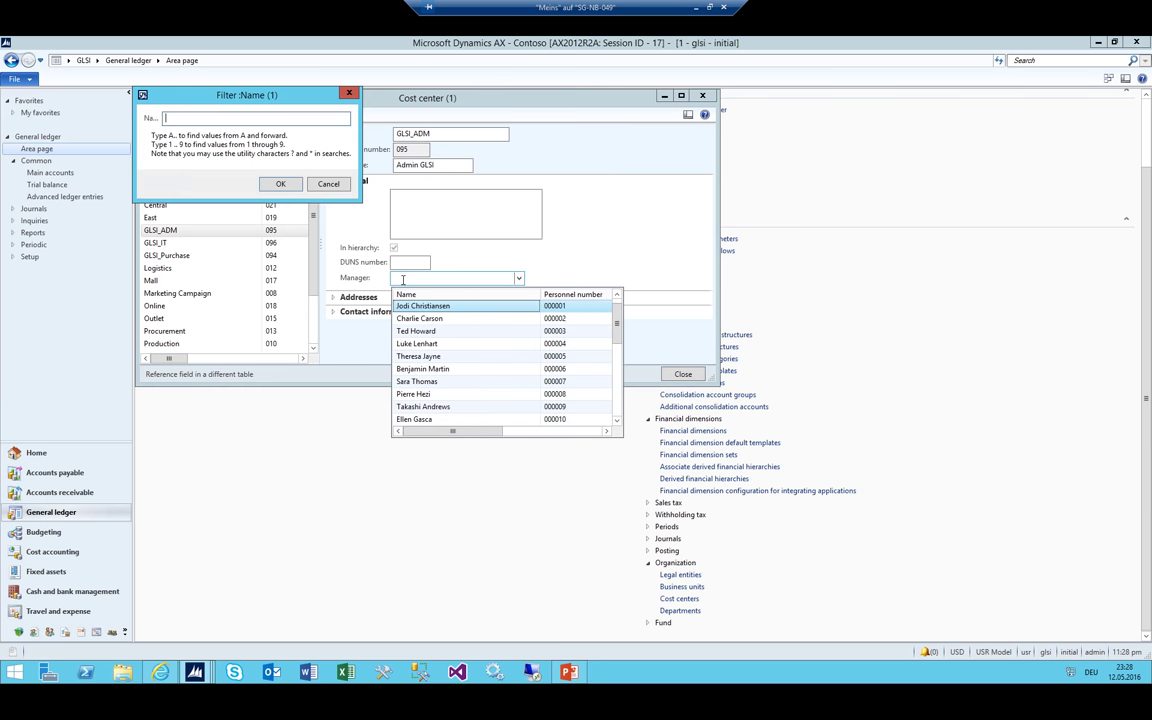
key("Return")
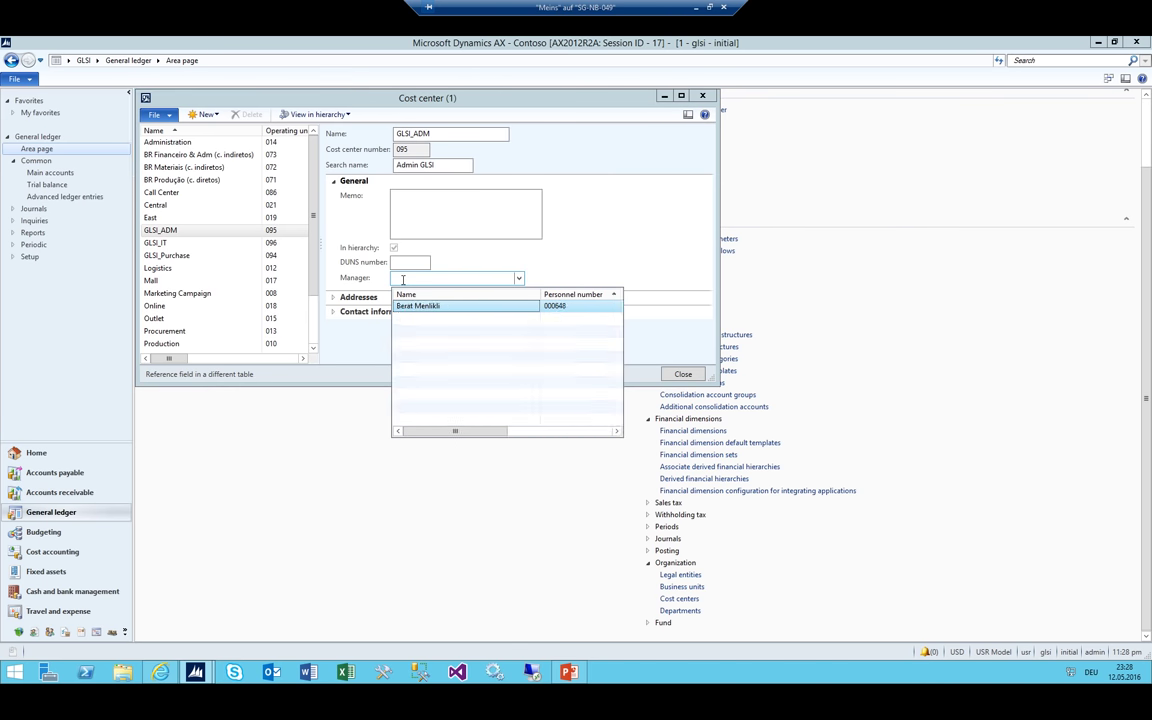
key("Return")
key("Escape")
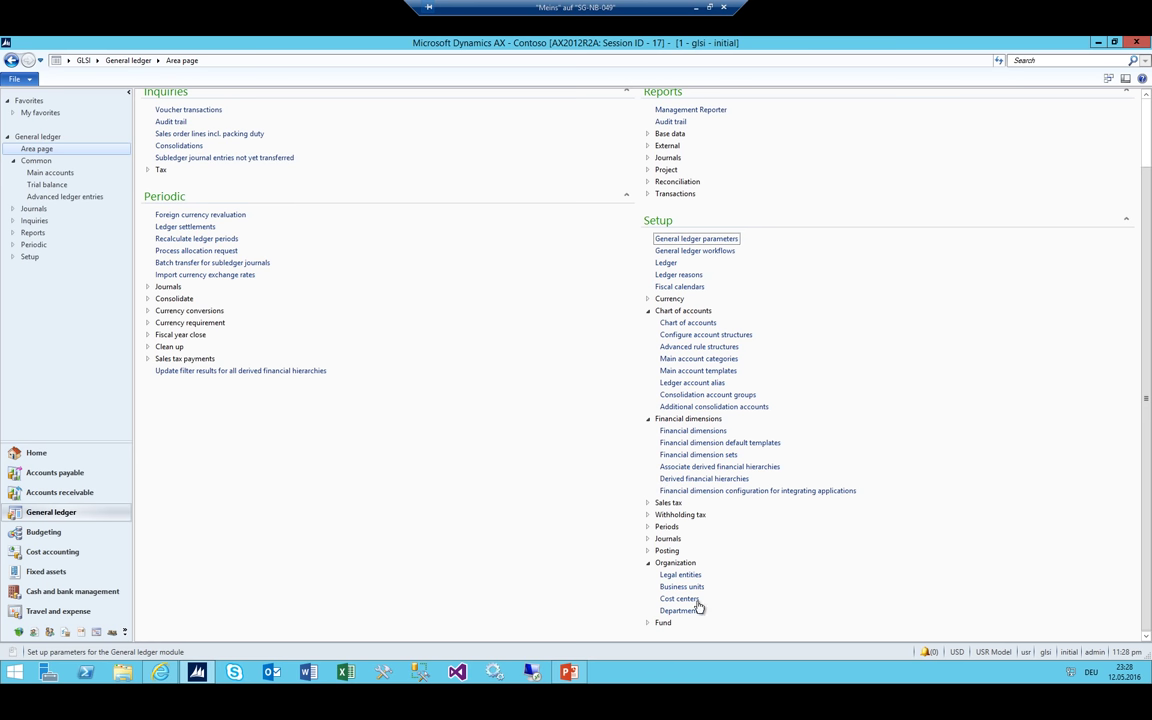
Assign the same worker as manager of Finance_GLSI and close the Departments form
left_click(687, 611)
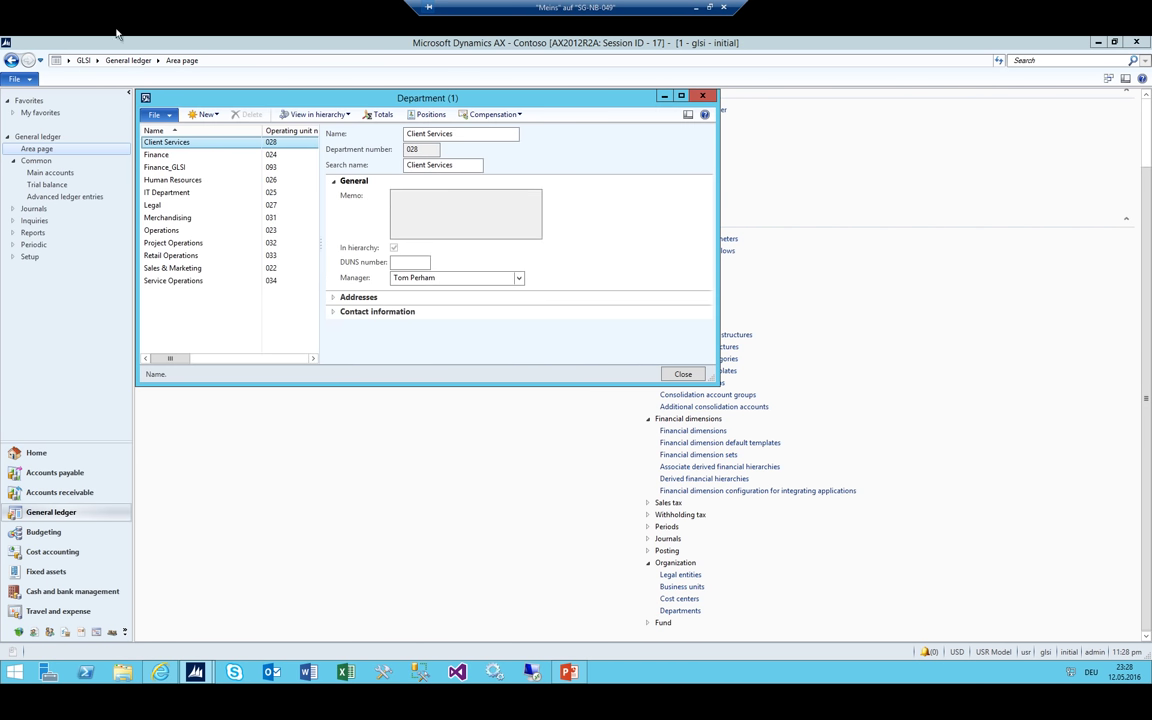
left_click(180, 168)
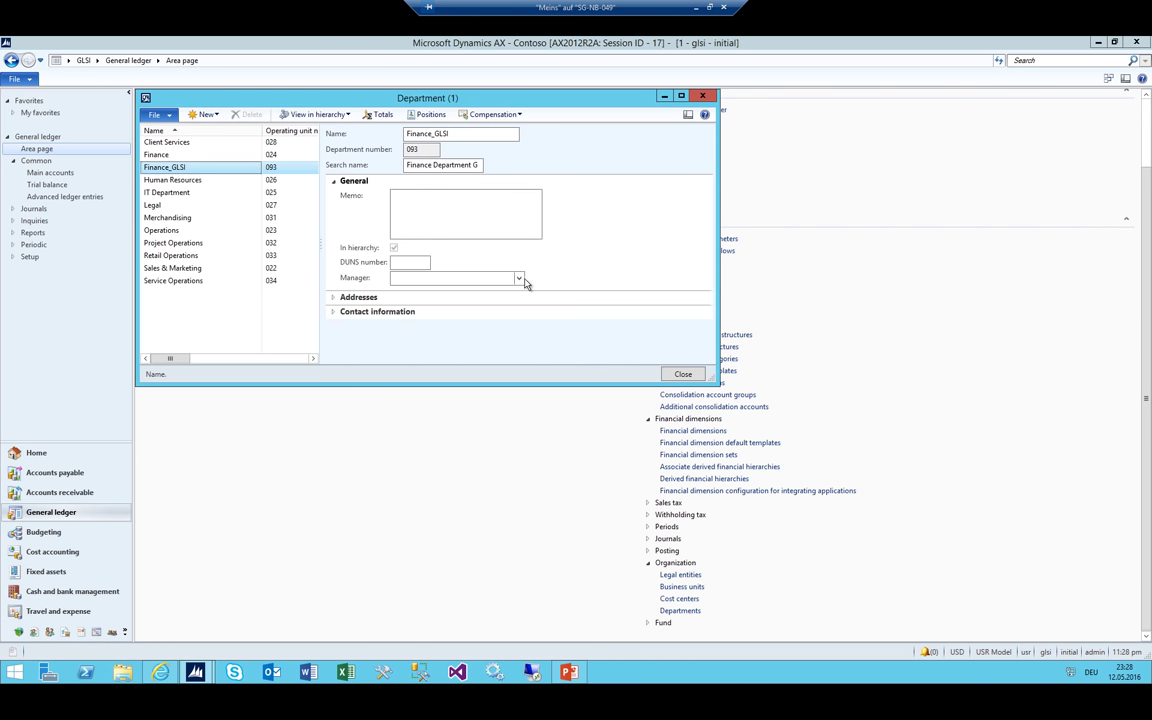
left_click(519, 279)
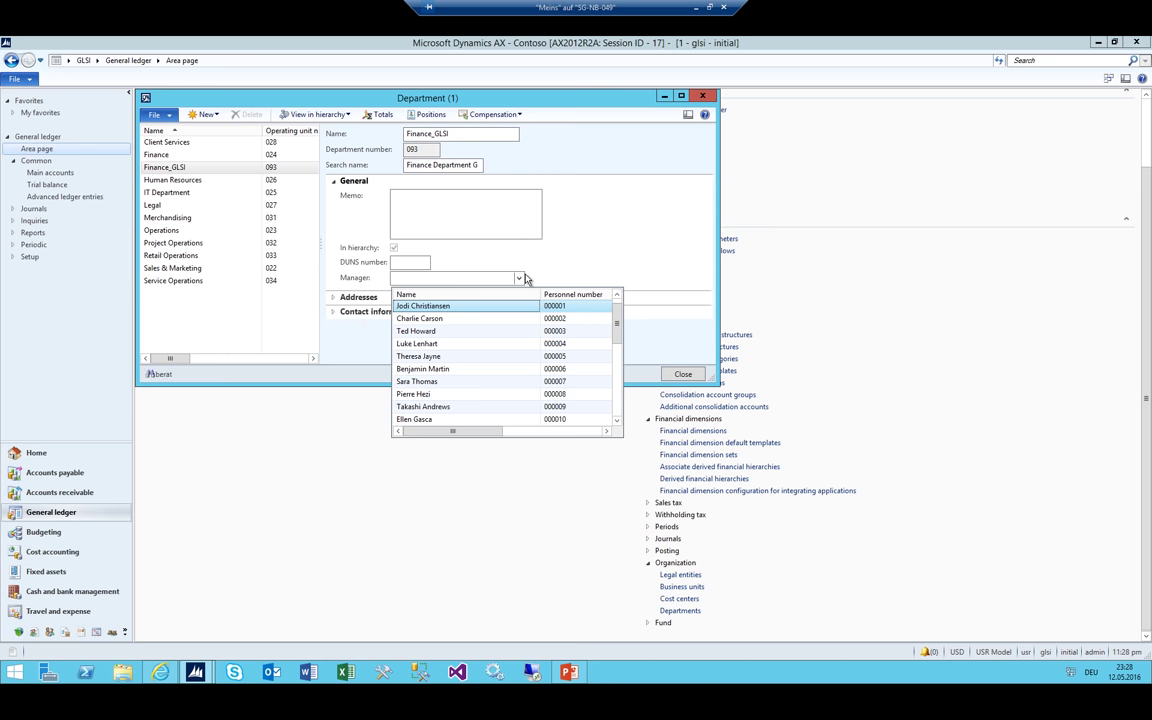
key("Return")
key("shift+Tab")
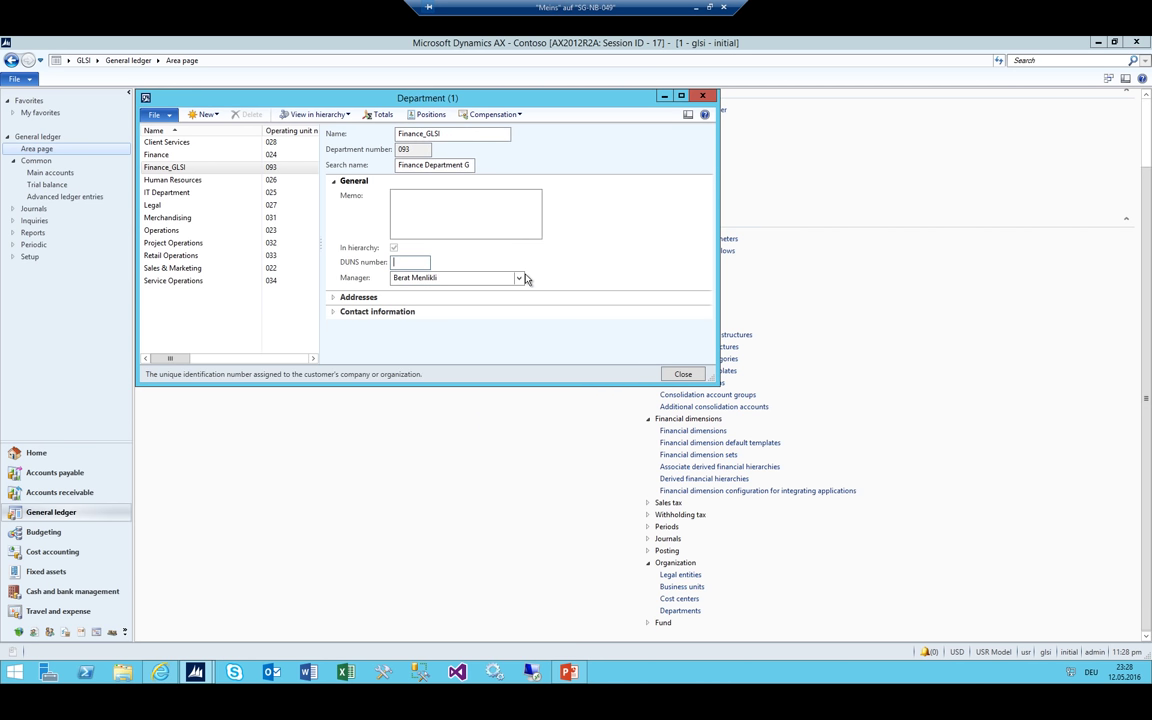
key("Escape")
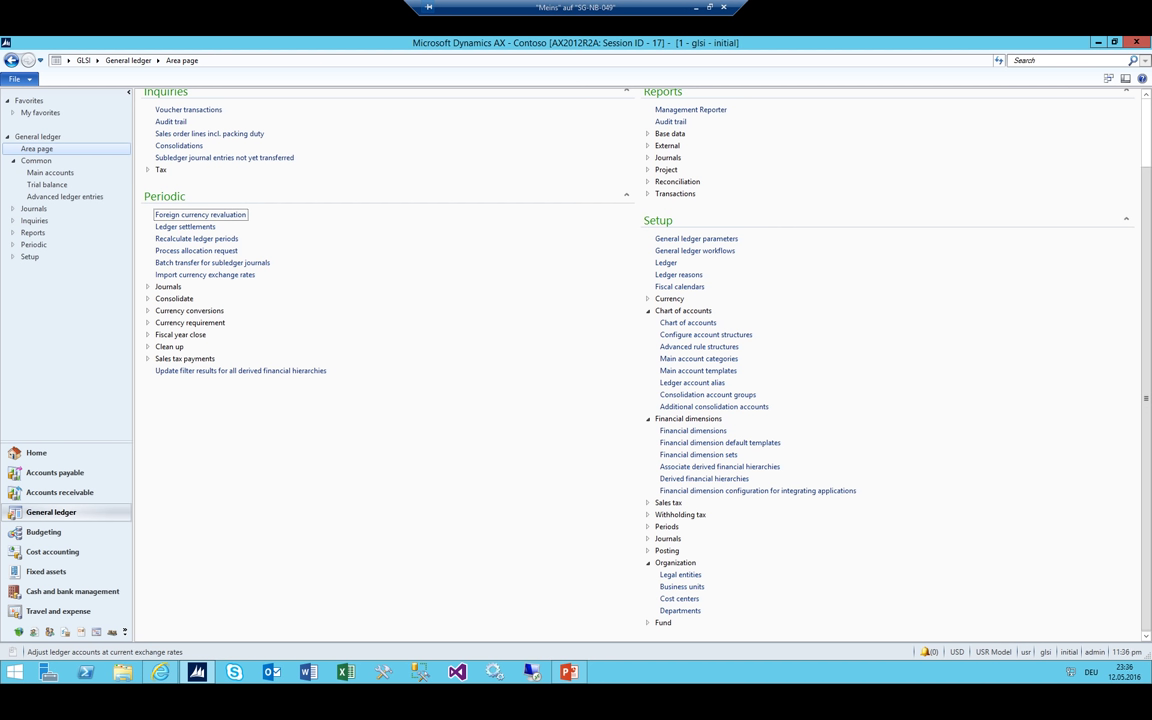
Switch to the Budgeting module and view the budget parameters' number sequences
left_click(96, 60)
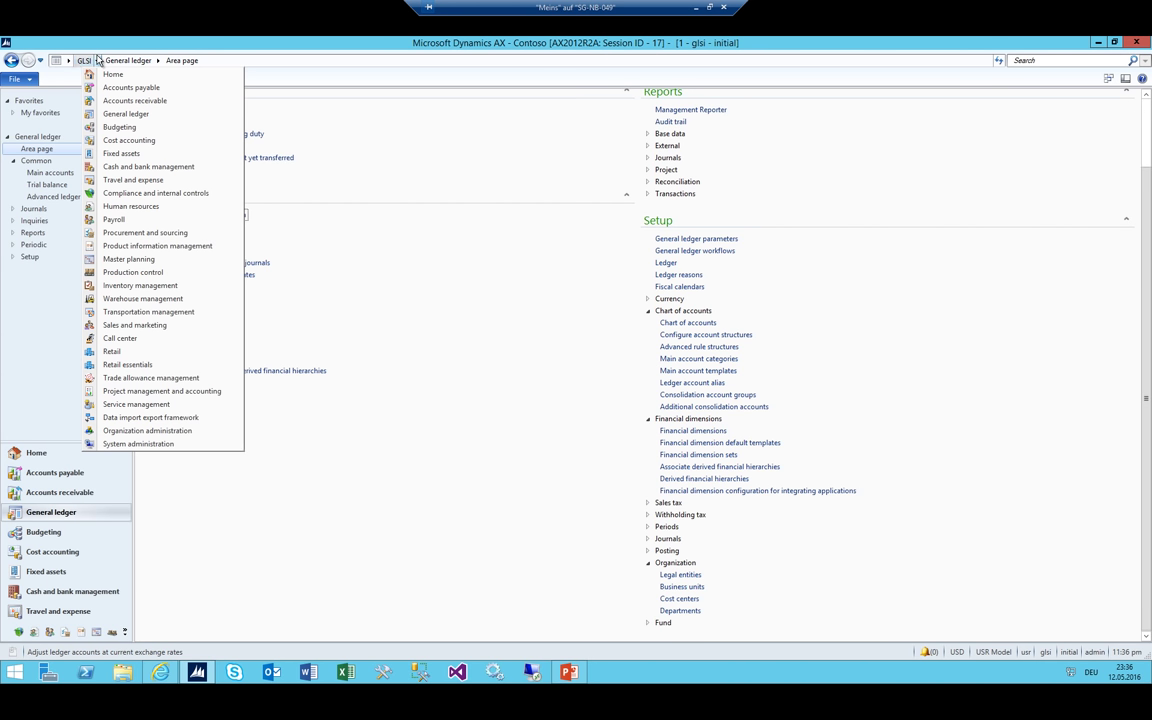
left_click(118, 127)
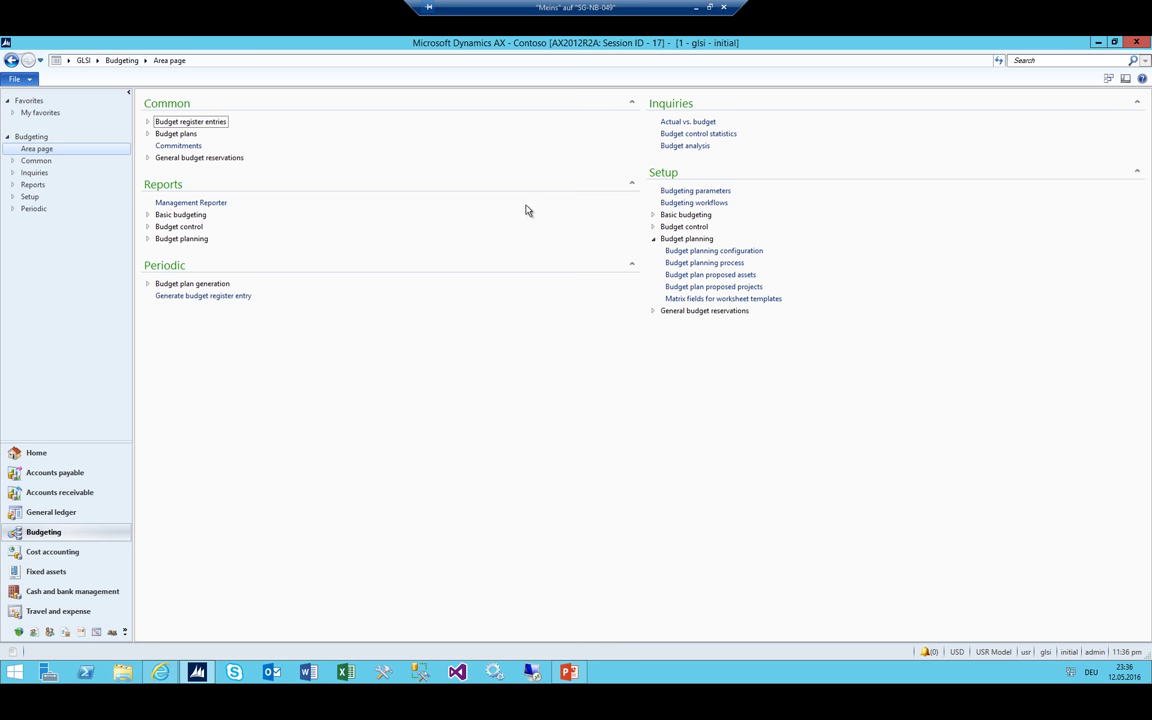
left_click(664, 190)
left_click(188, 158)
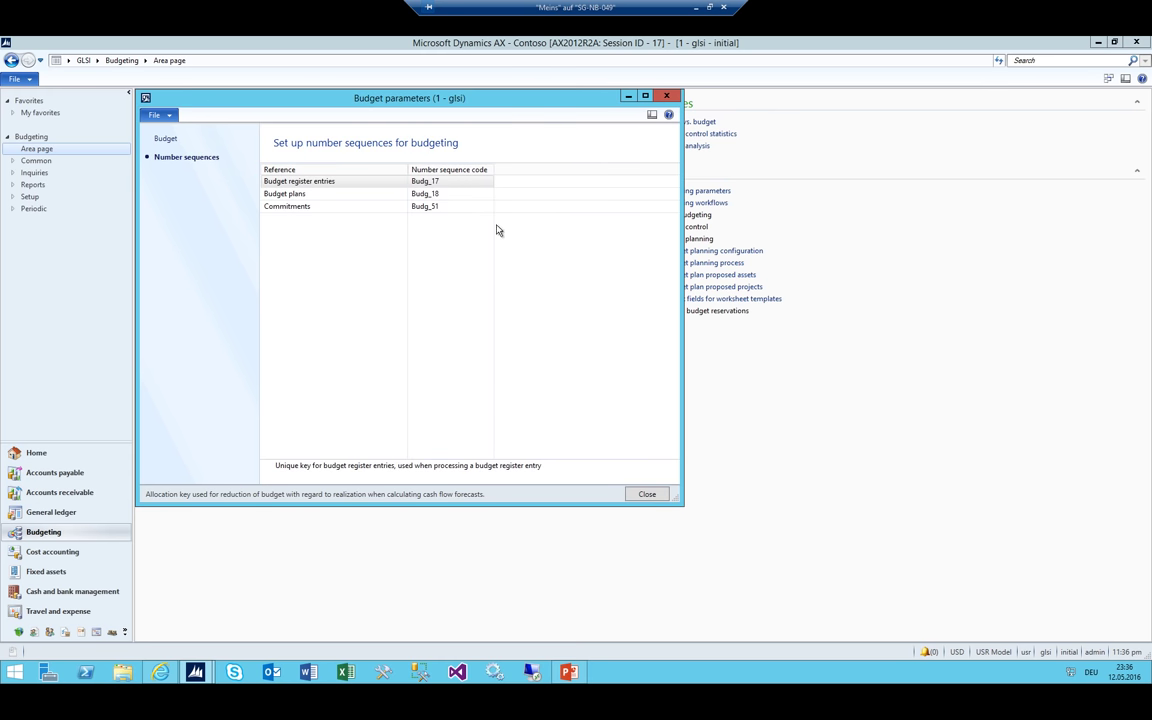
Close the budget parameters and expand the Basic budgeting setup pages
left_click(166, 139)
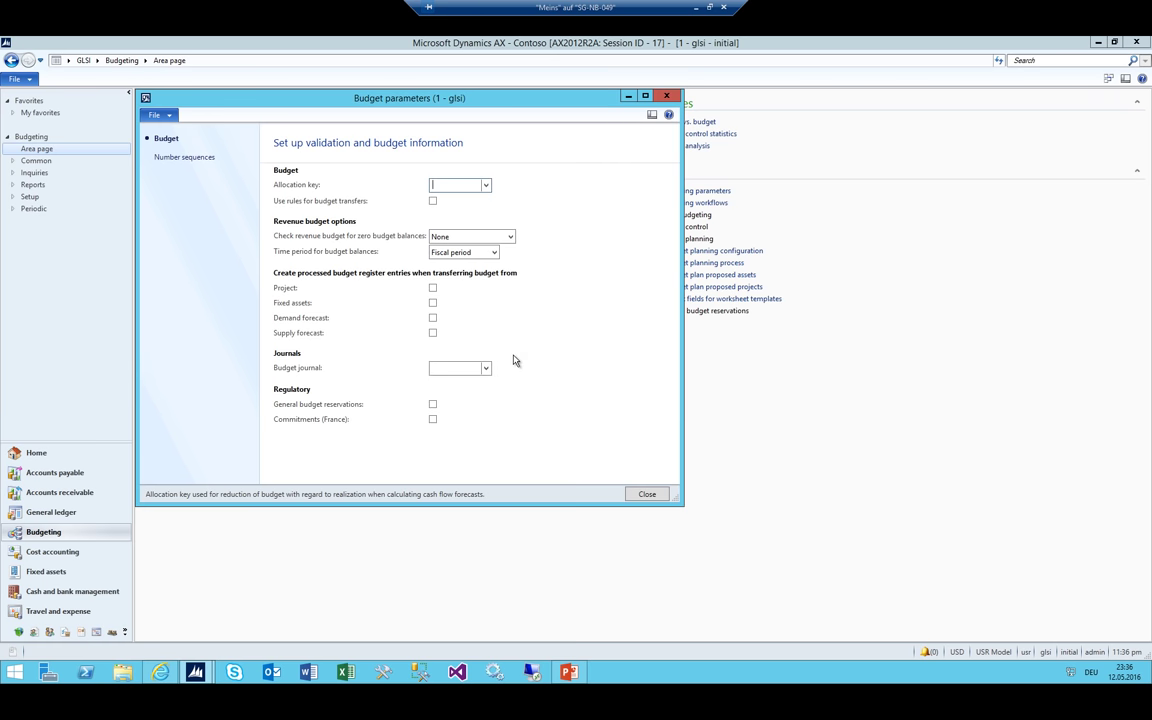
key("Escape")
left_click(683, 214)
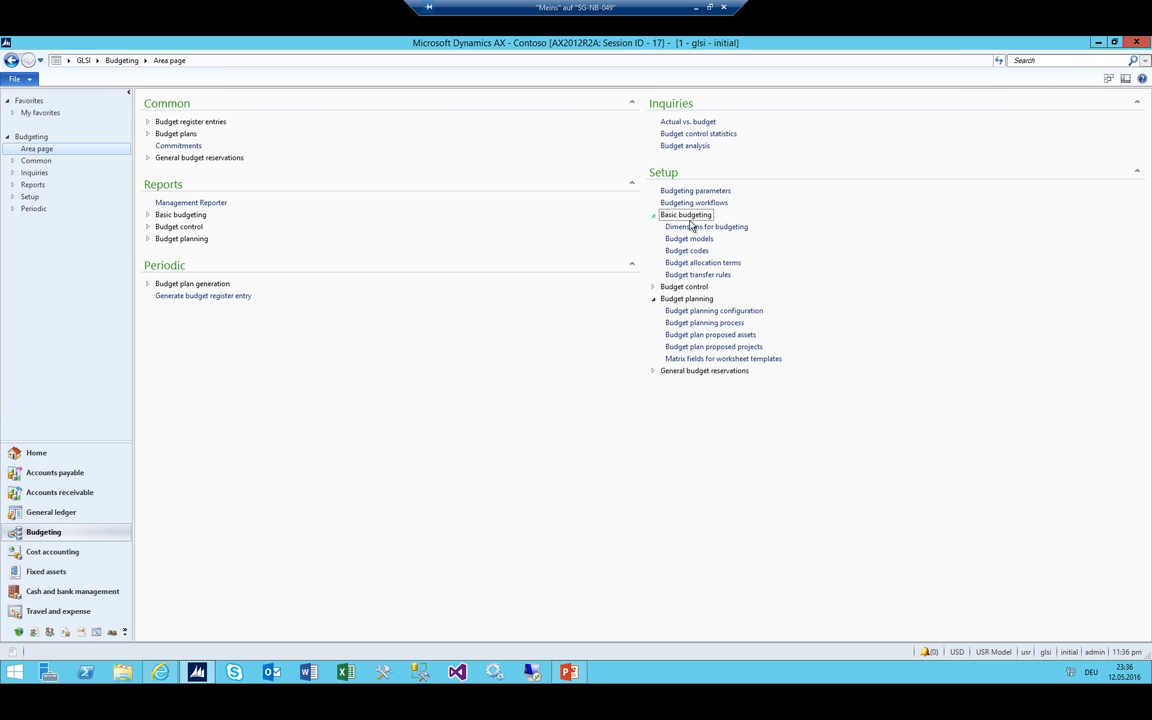
Move MainAccount and CostCenter into the budget dimensions and close the dialog
left_click(689, 227)
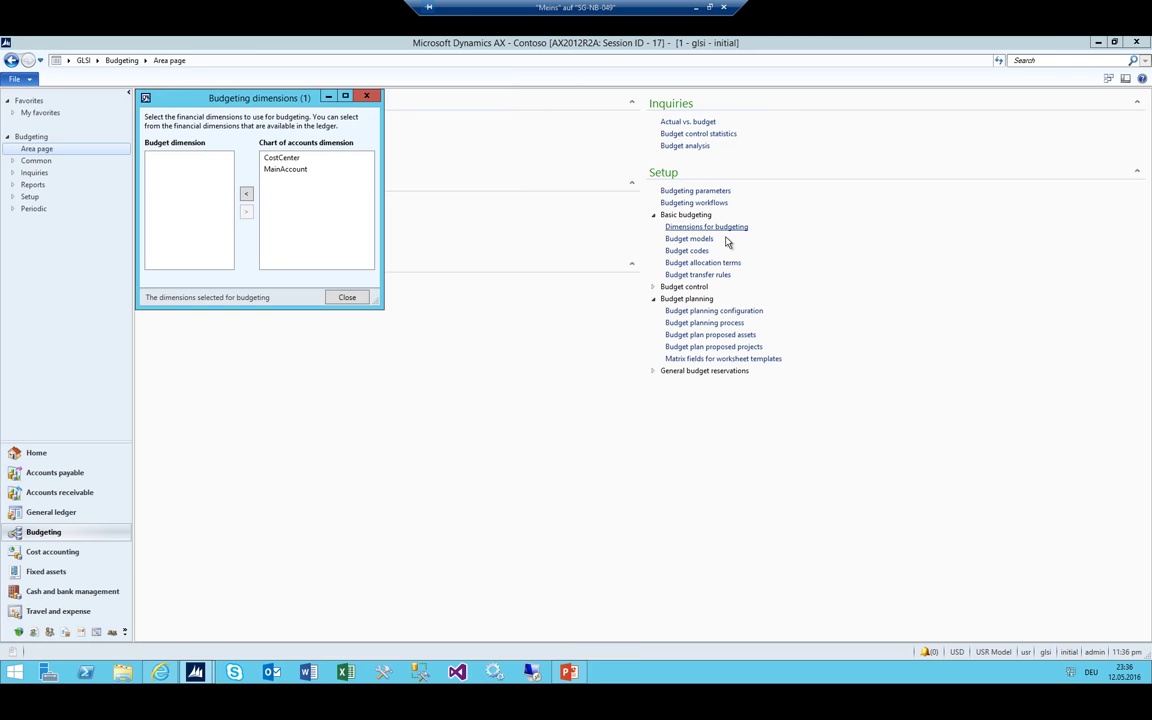
double_click(289, 170)
double_click(268, 157)
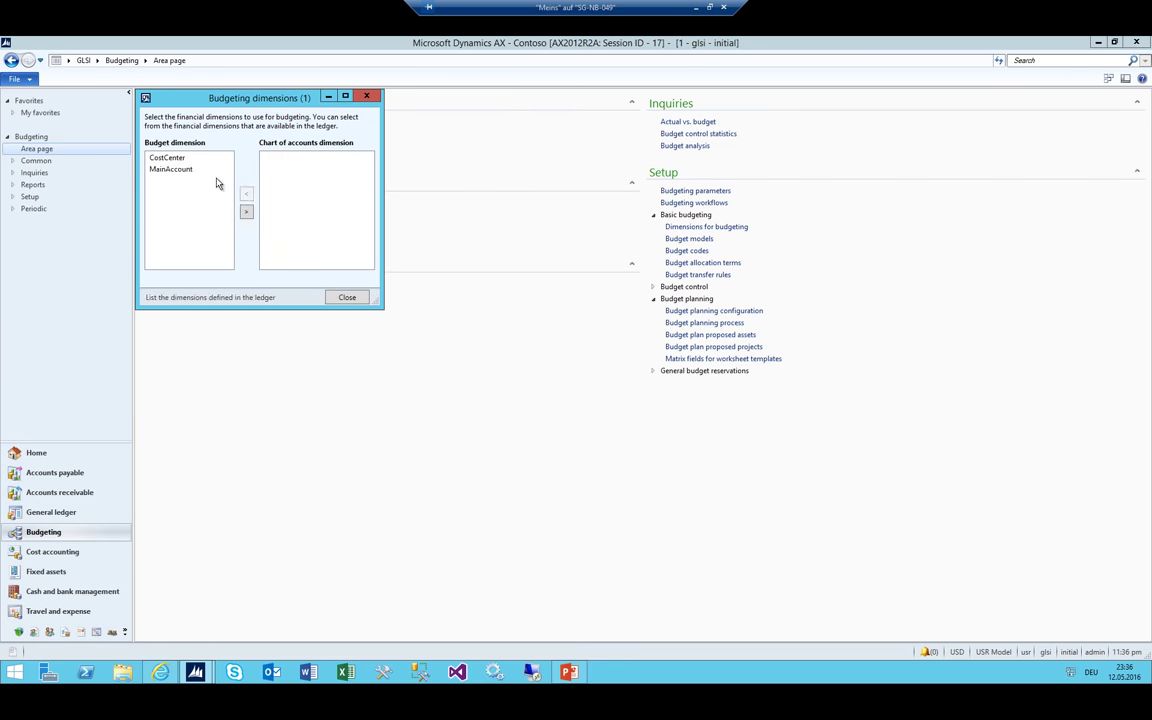
left_click(173, 170)
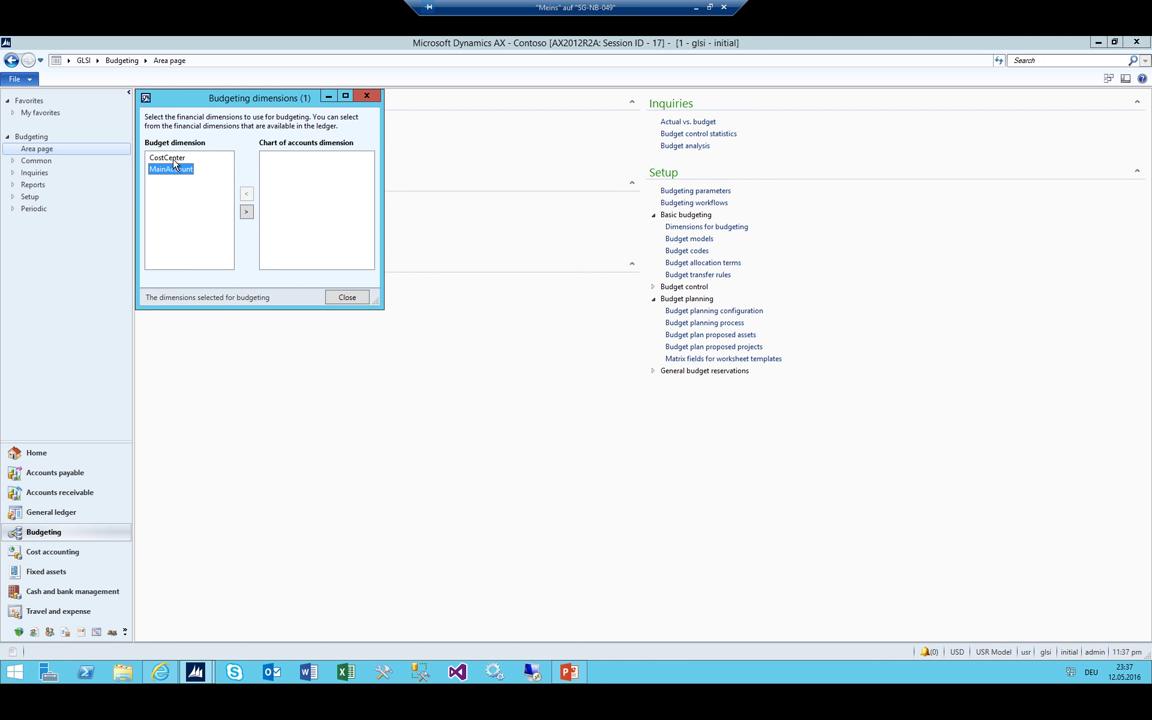
left_click(366, 96)
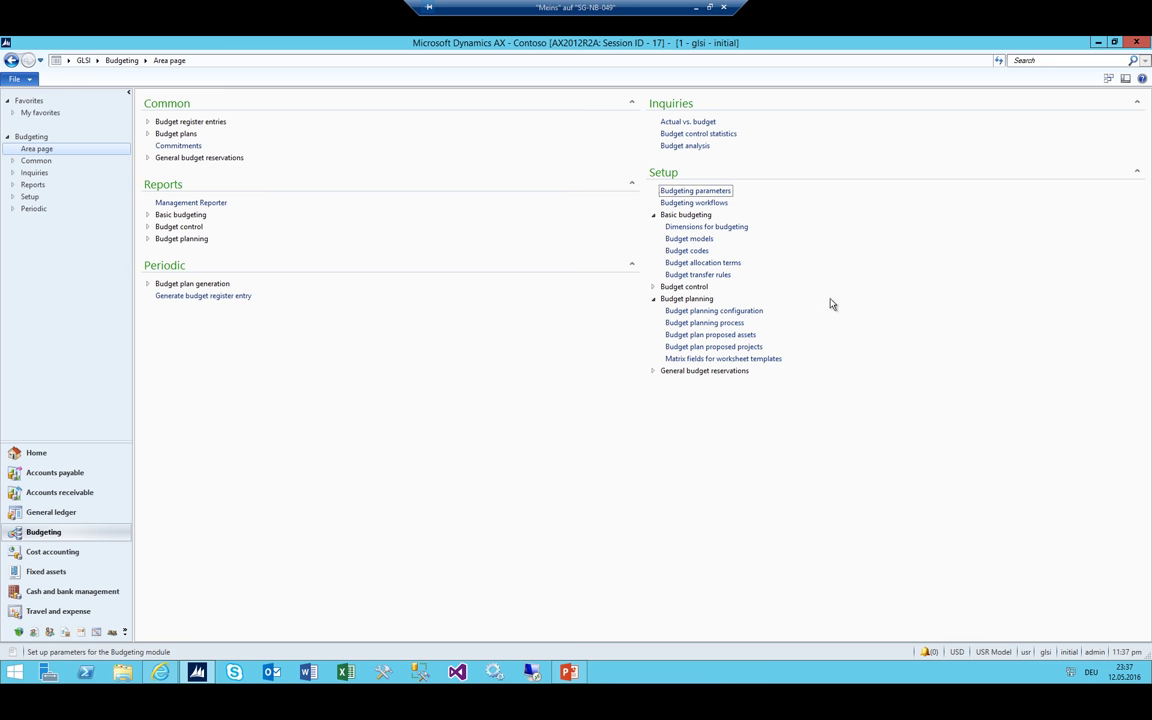
Create budget model STD named 'Standard'
left_click(689, 240)
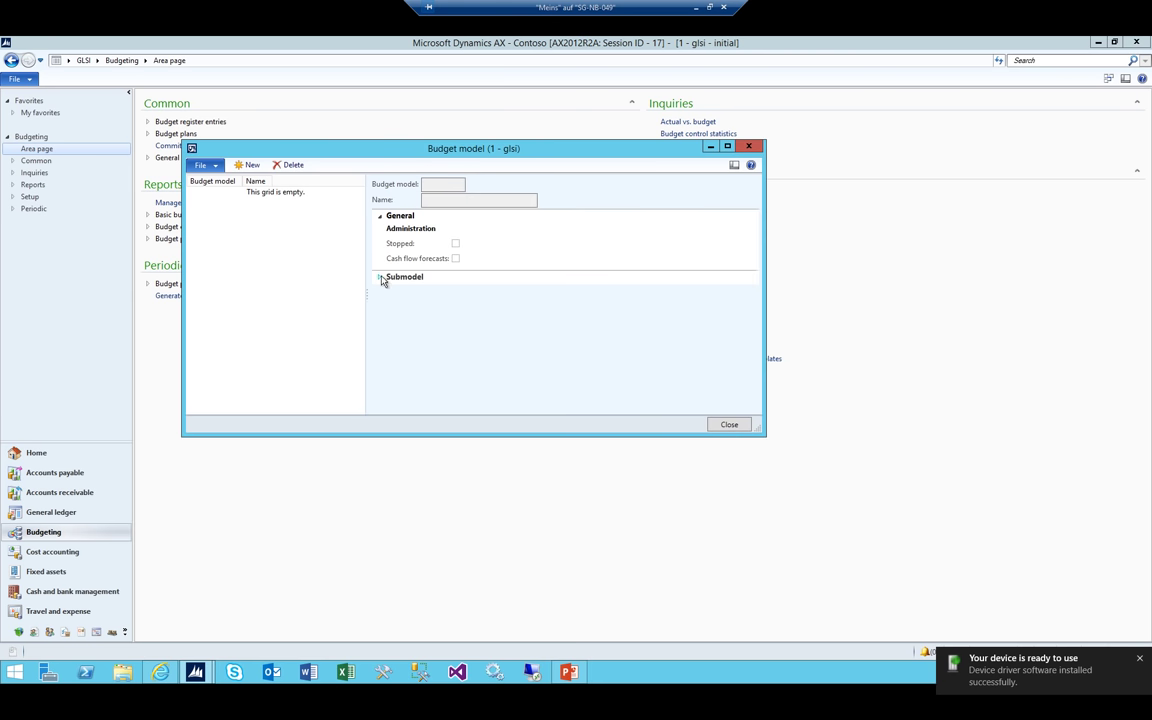
left_click(250, 165)
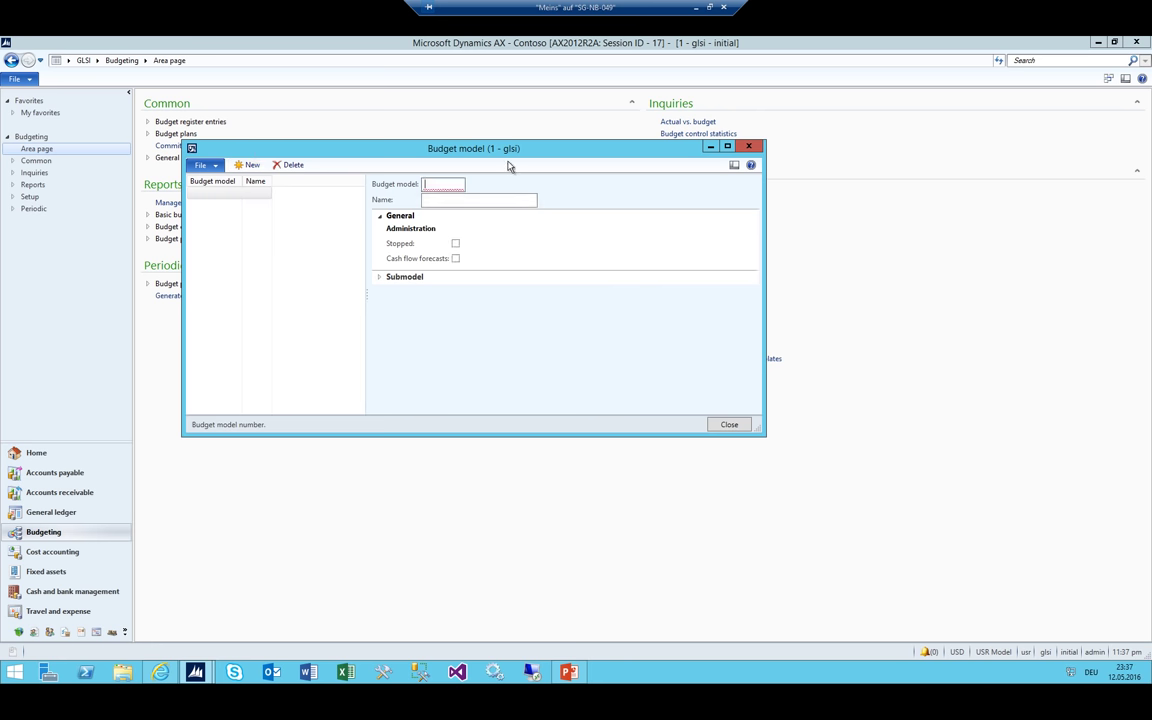
type("STD")
key("Tab")
type("Standard")
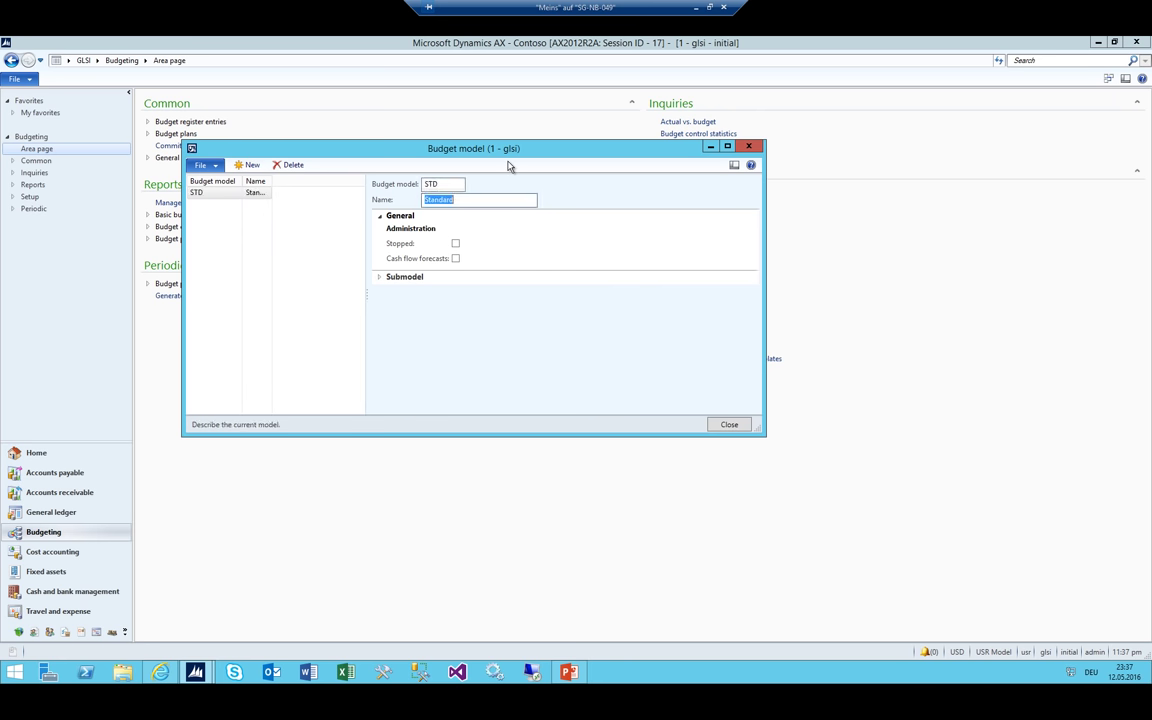
key("Escape")
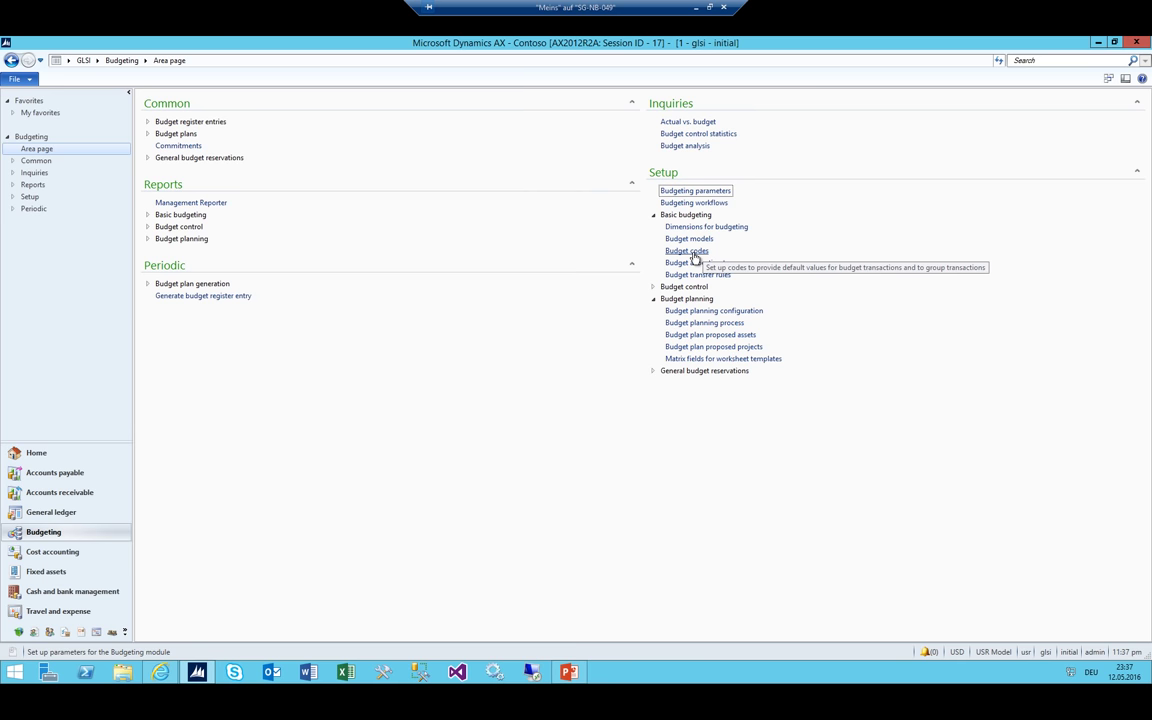
Add and save budget code 'Original Budget' with budget type Original budget
left_click(691, 252)
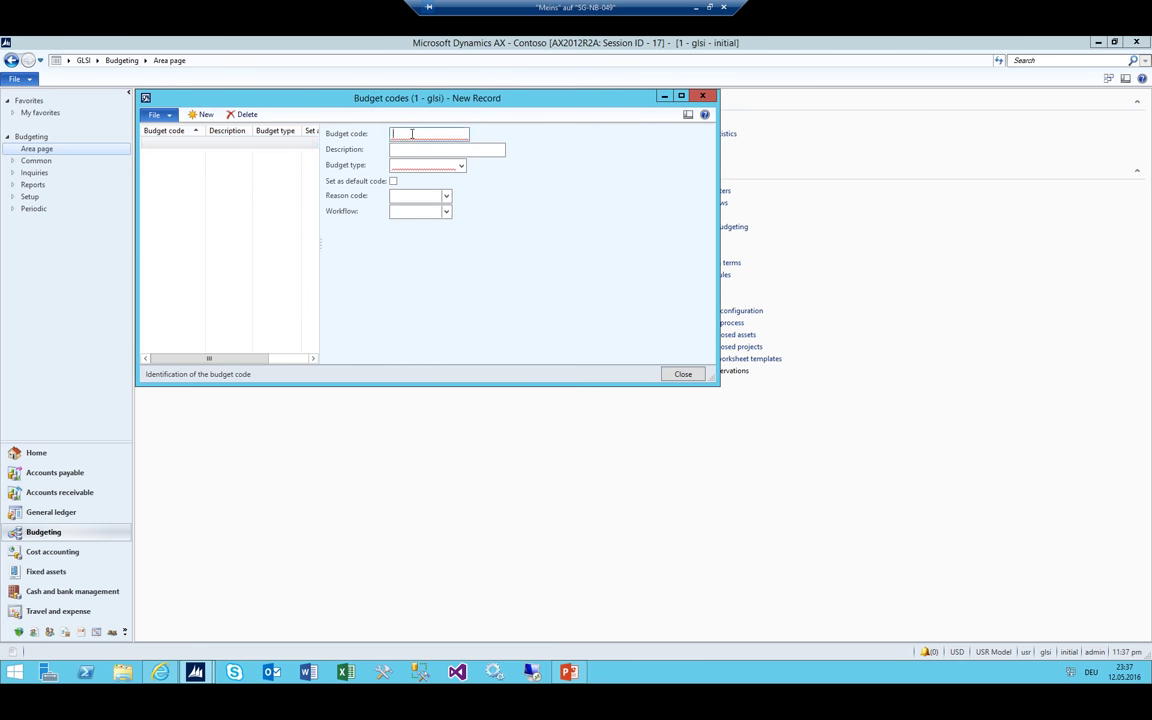
type("Original Budget")
key("Tab")
type("Orig")
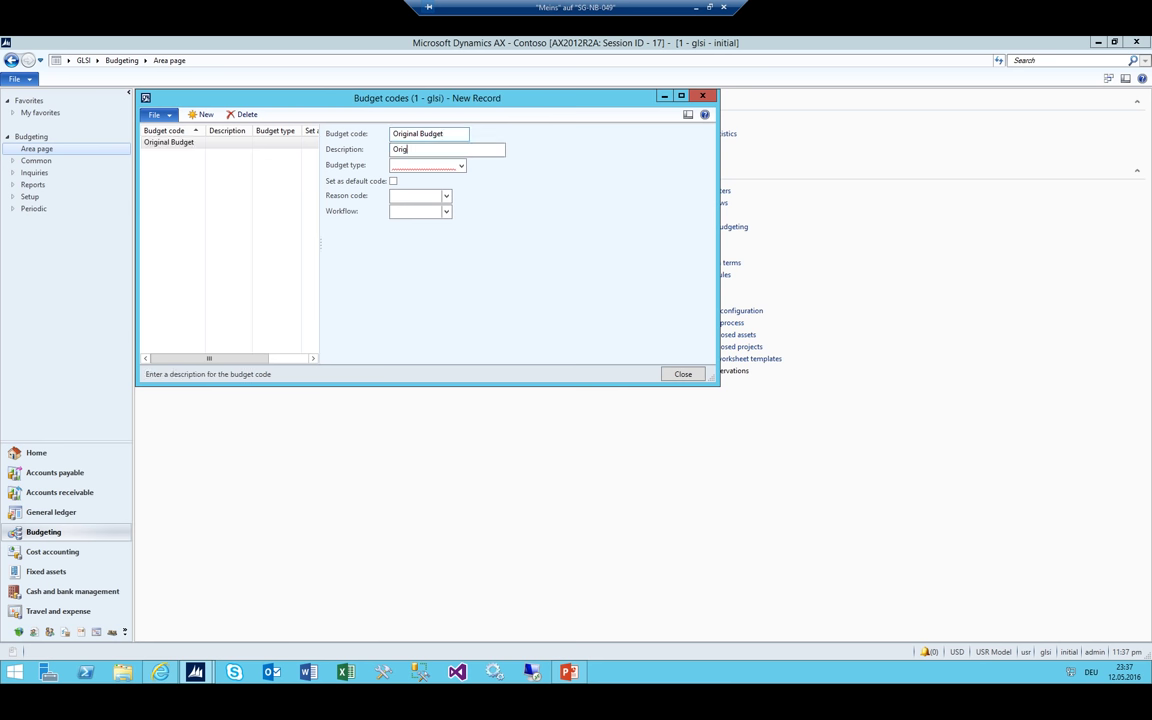
type("inal Budget")
key("Tab")
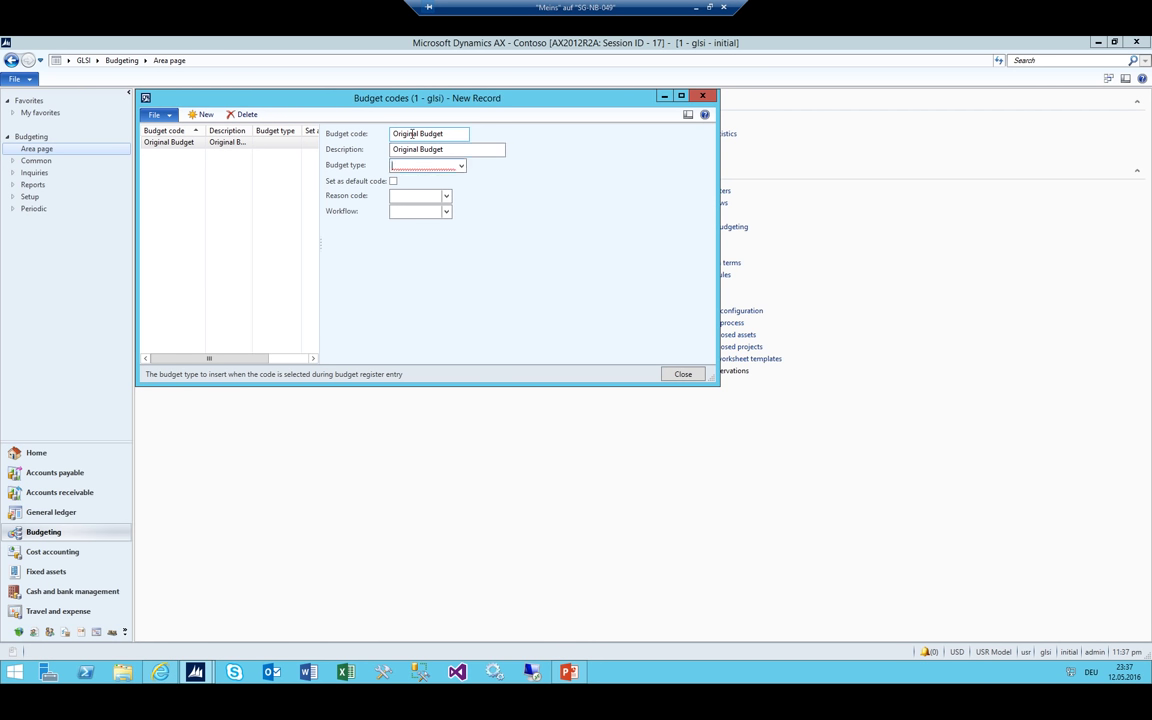
key("alt+Down")
key("Return")
key("shift+Tab")
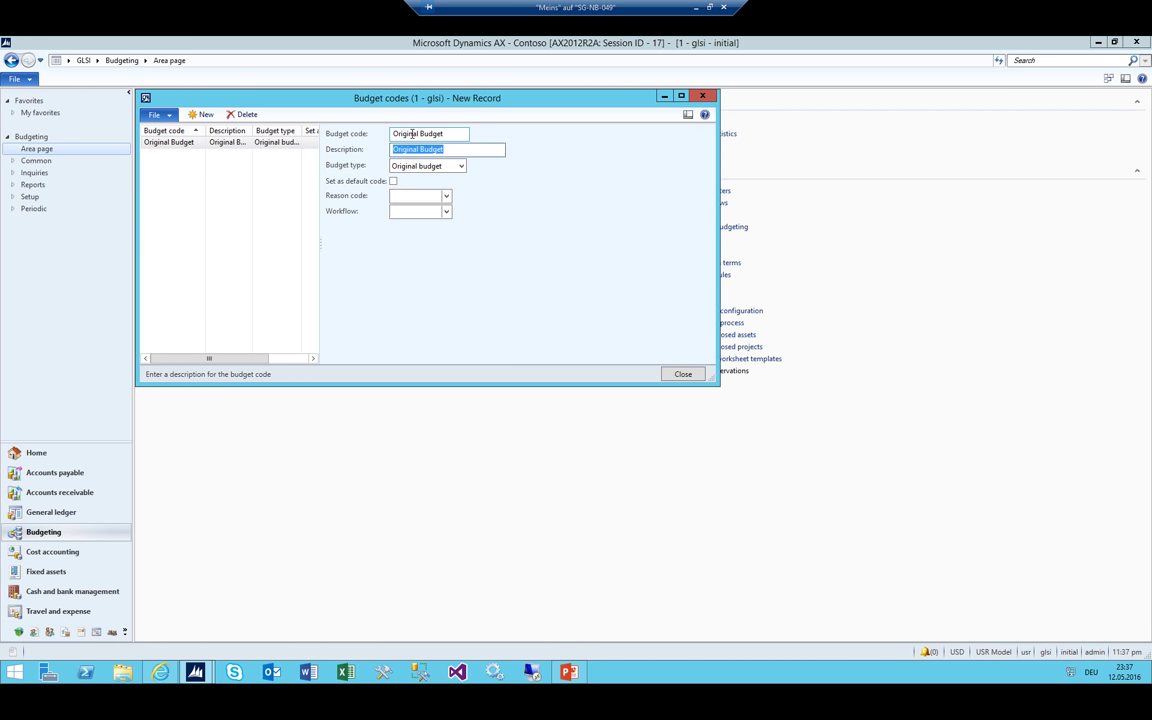
key("ctrl+s")
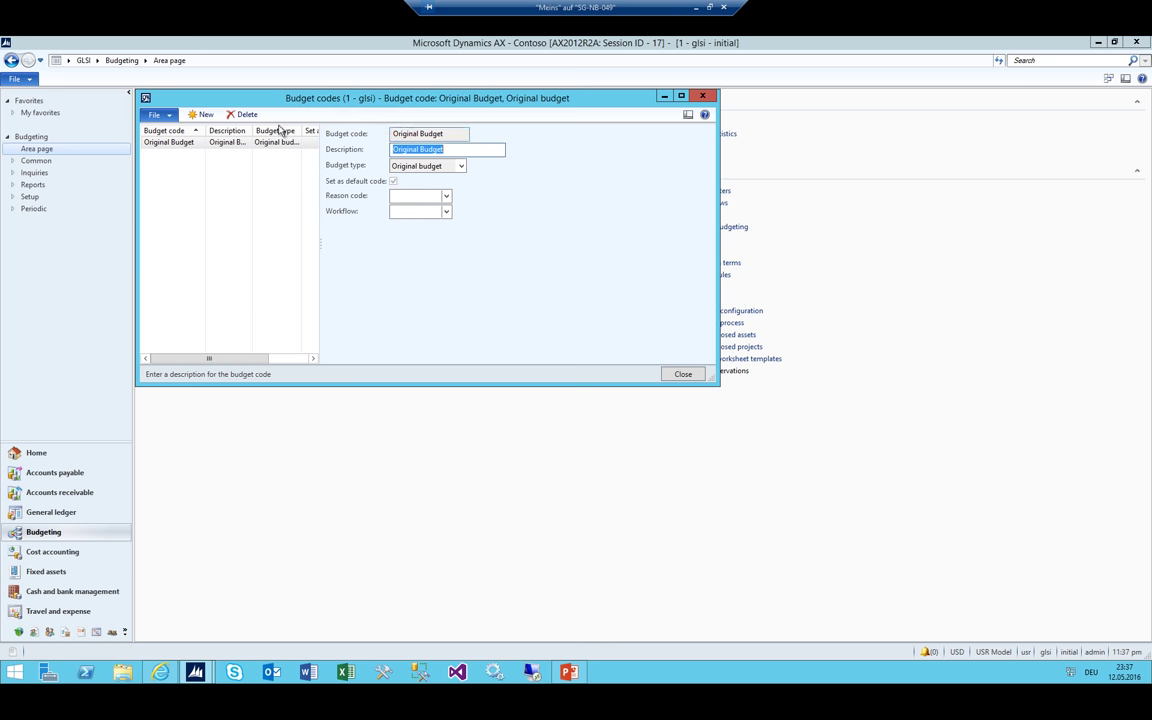
key("Escape")
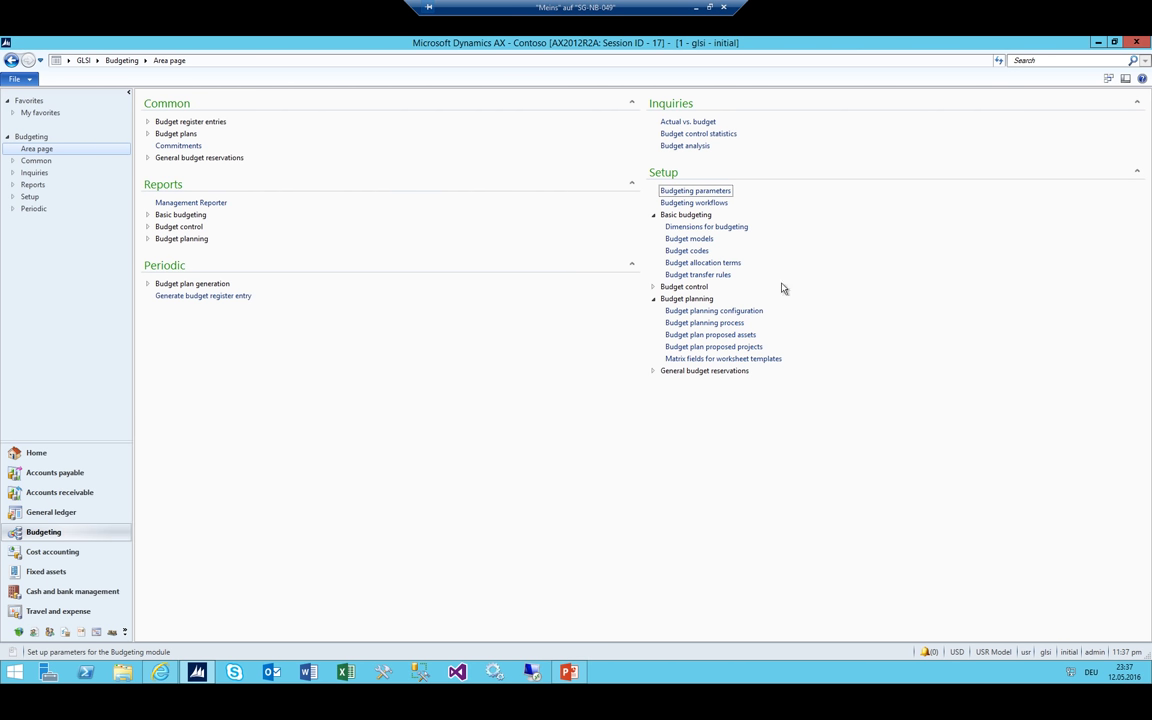
Collapse Basic budgeting and view the plan scenarios and stages in Budget planning configuration
left_click(654, 217)
left_click(654, 219)
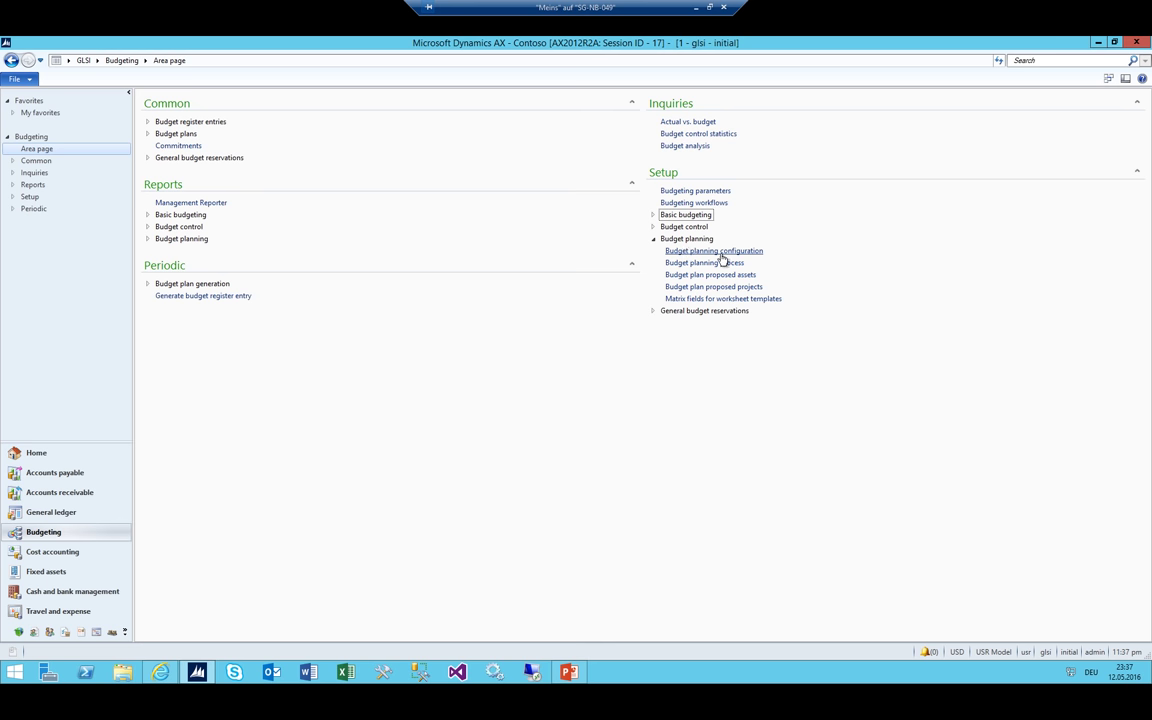
left_click(701, 251)
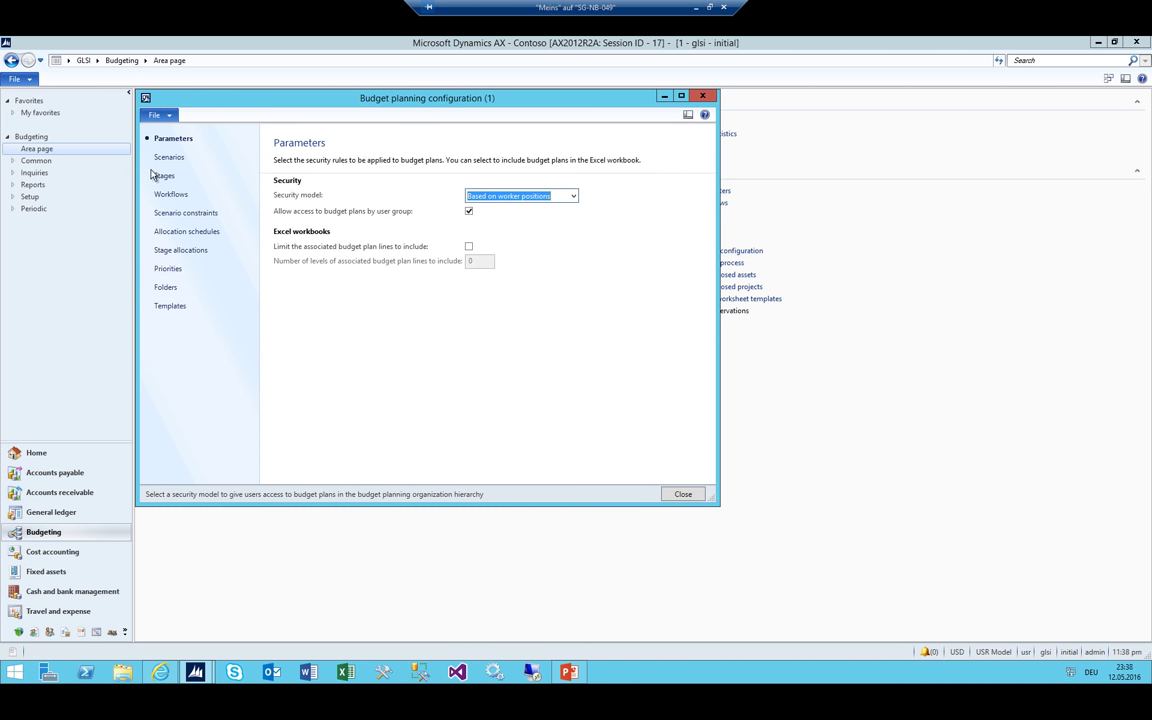
left_click(160, 158)
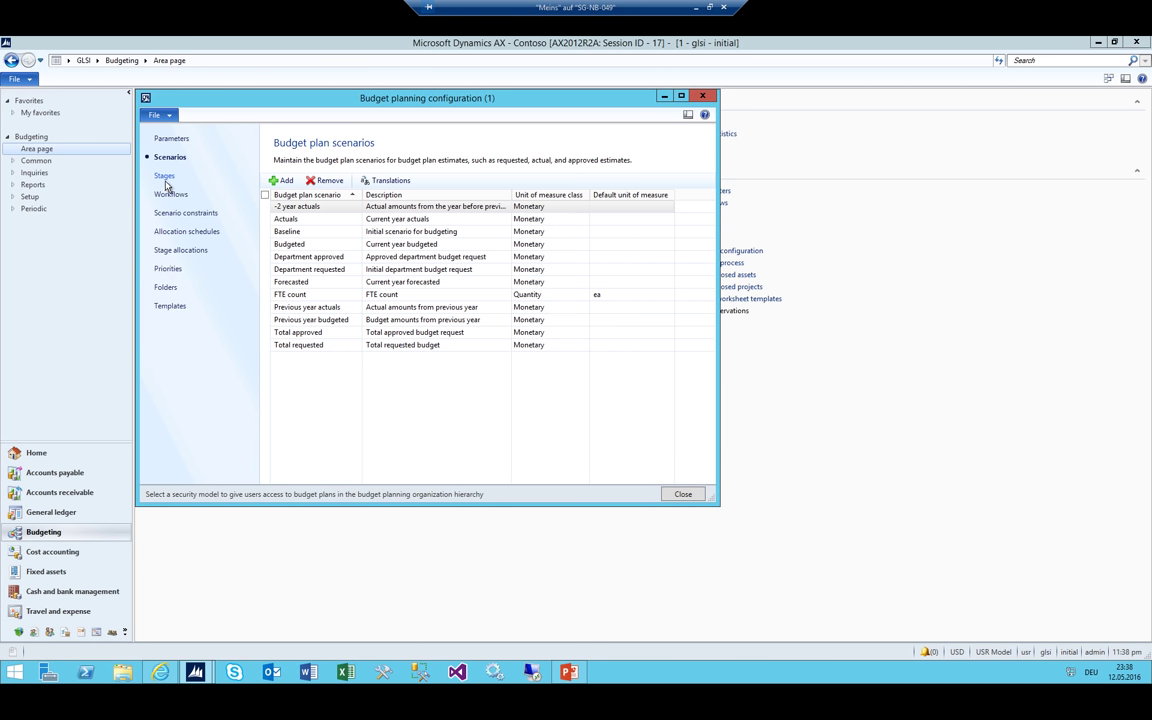
left_click(164, 176)
left_click(168, 157)
Browse the budget plan scenarios down to Total requested, then switch to the flowchart slide
left_click(287, 207)
left_click(287, 219)
left_click(288, 244)
left_click(290, 270)
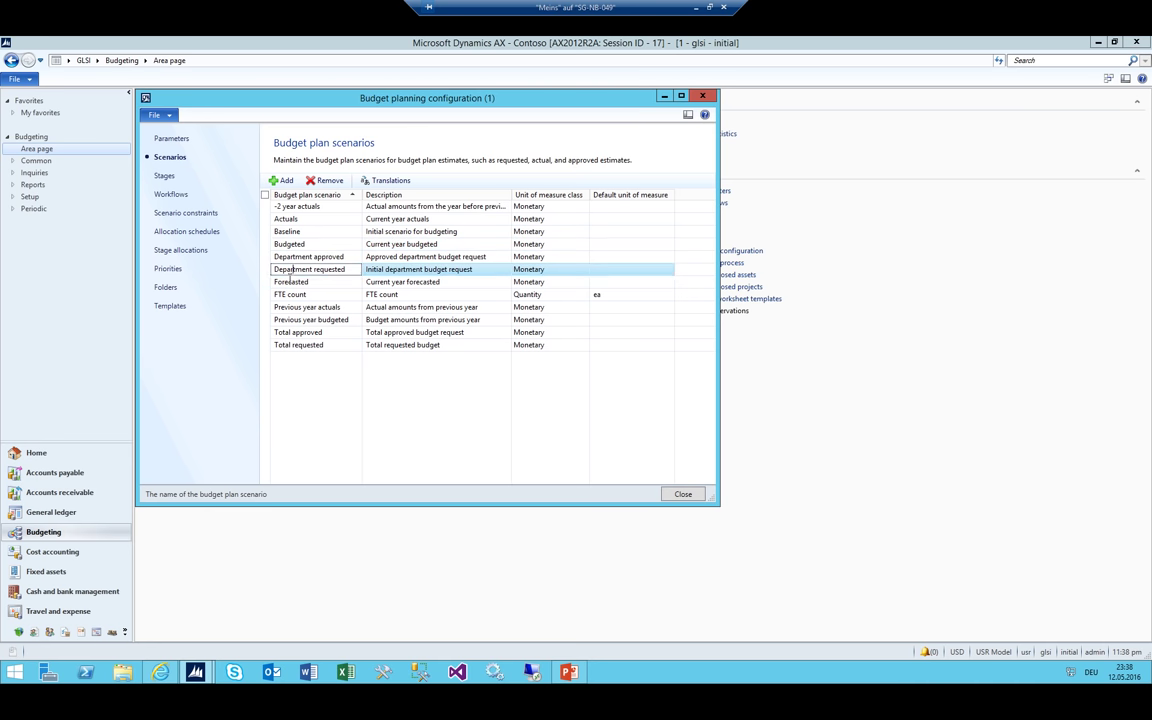
left_click(290, 319)
left_click(290, 344)
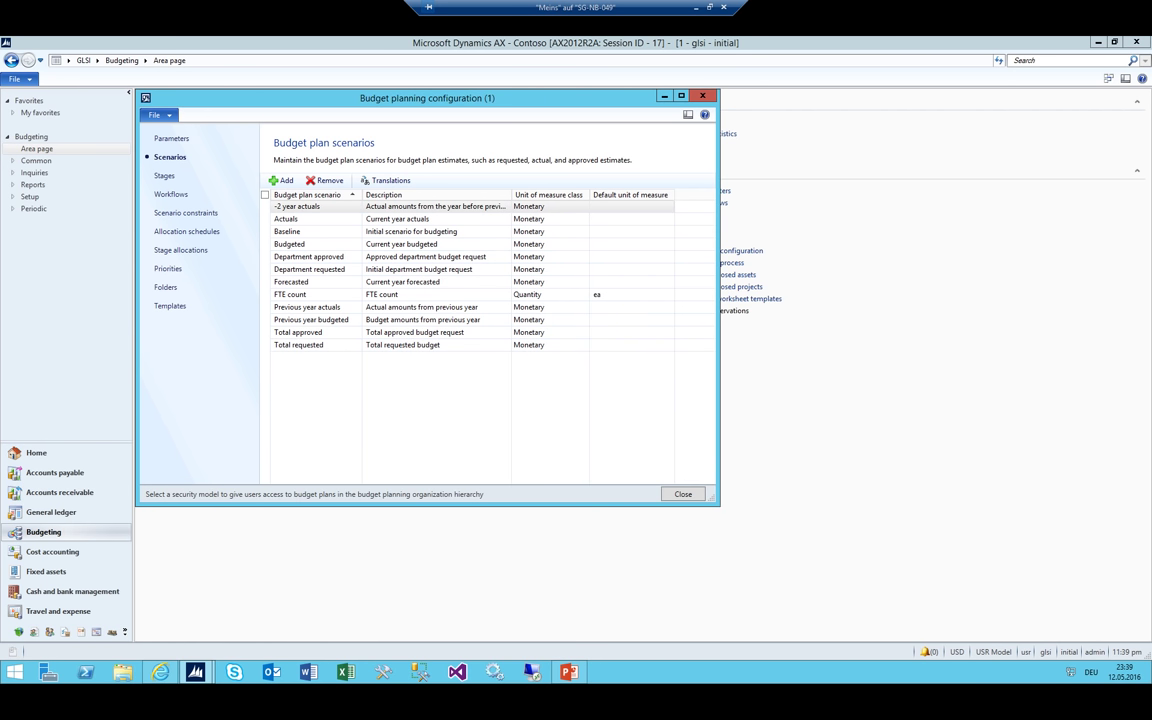
left_click(322, 344)
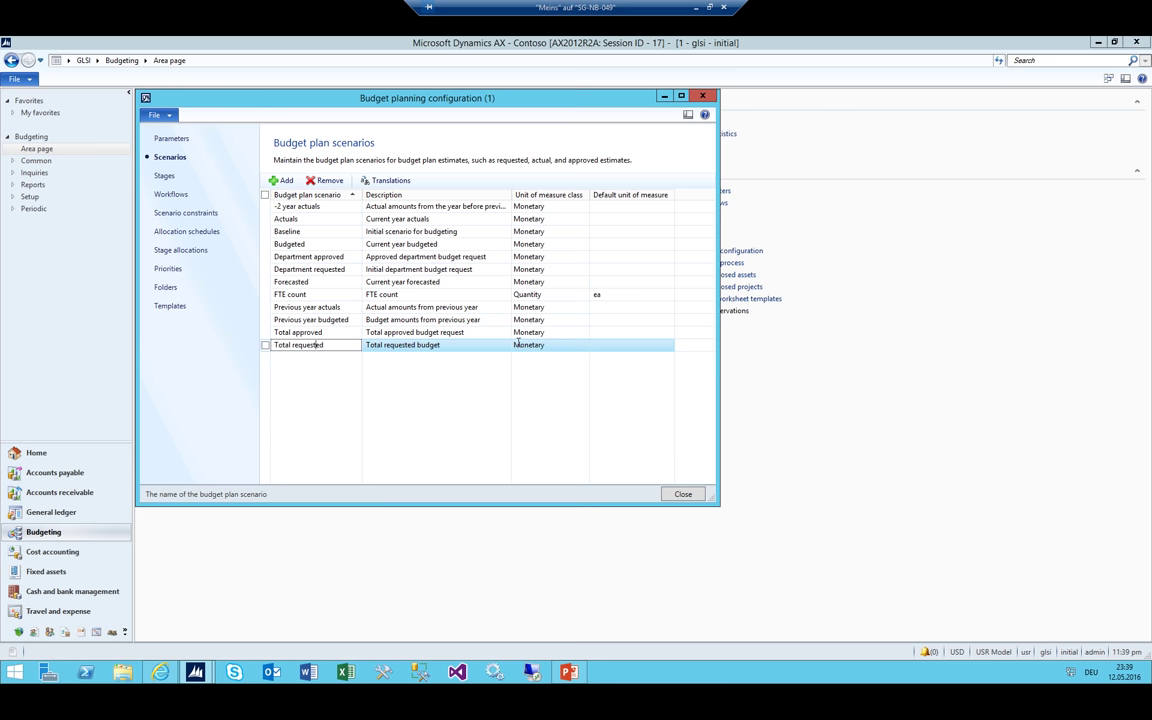
key("alt+Tab")
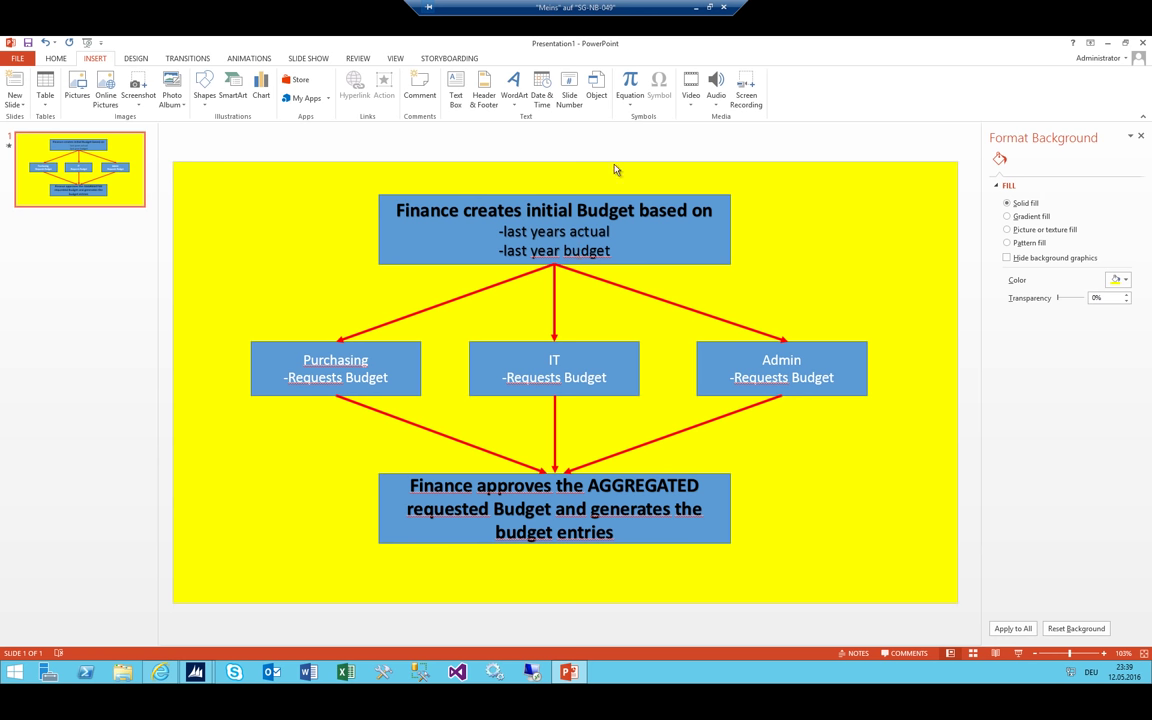
Restore and move the PowerPoint window beside AX, pointing out the three budget flow steps
left_click_drag(600, 43, 600, 273)
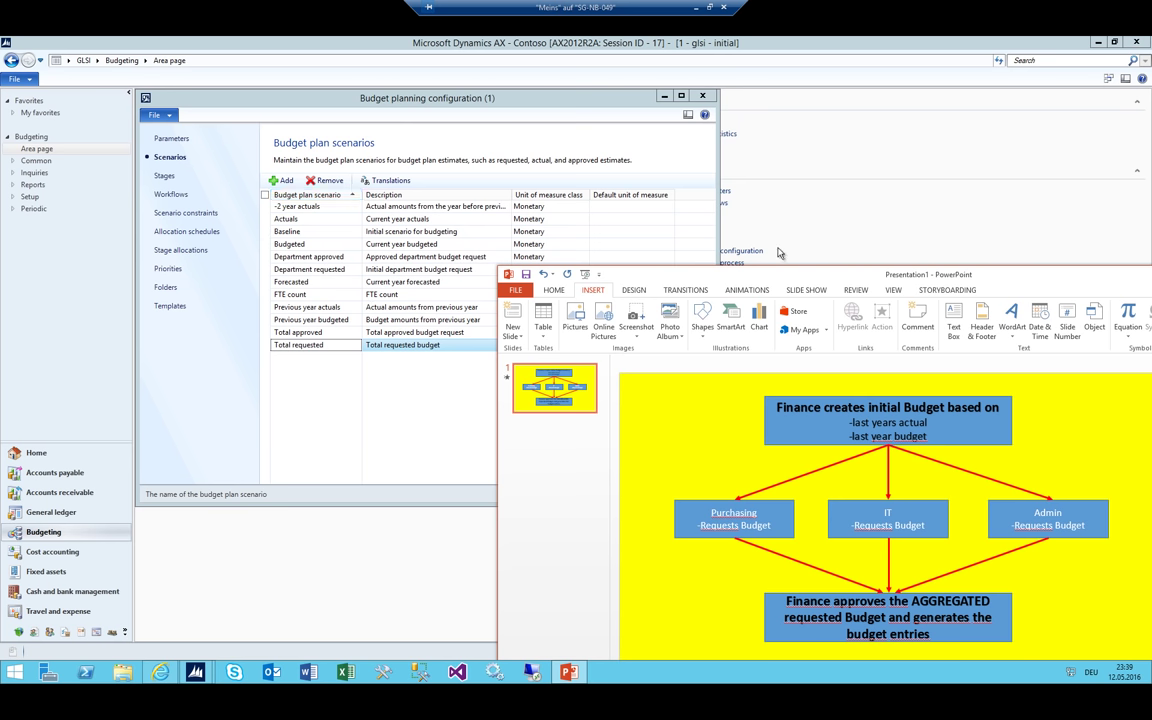
left_click_drag(735, 272, 705, 162)
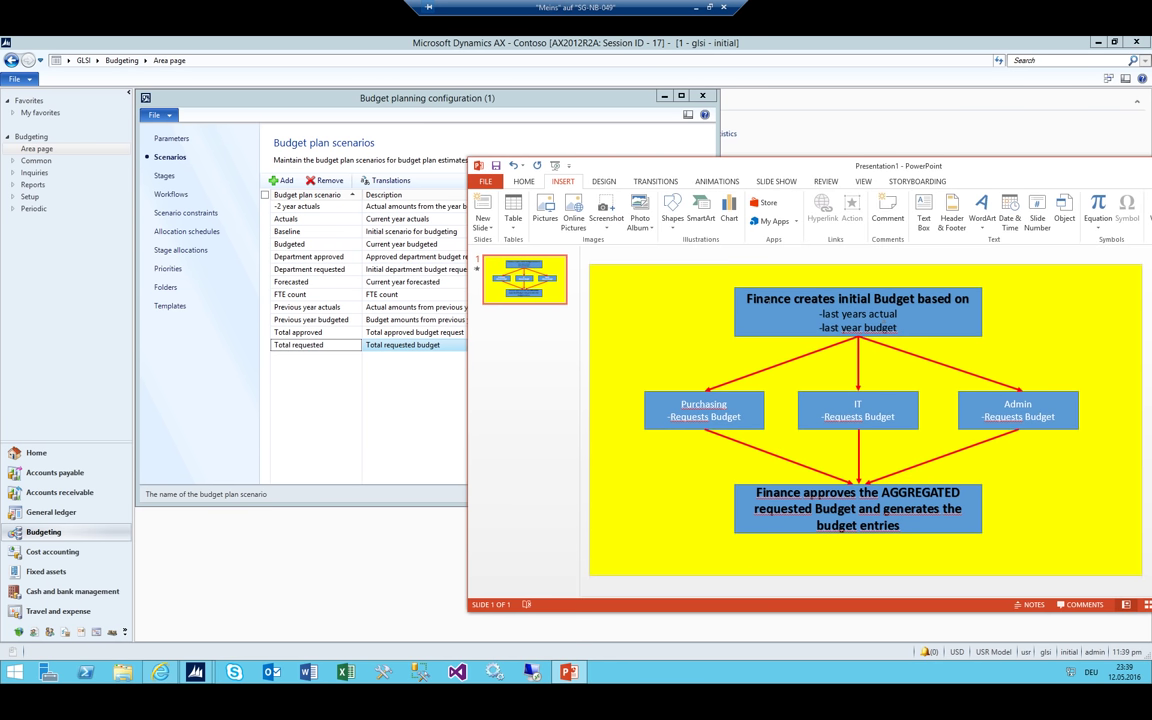
left_click(771, 304)
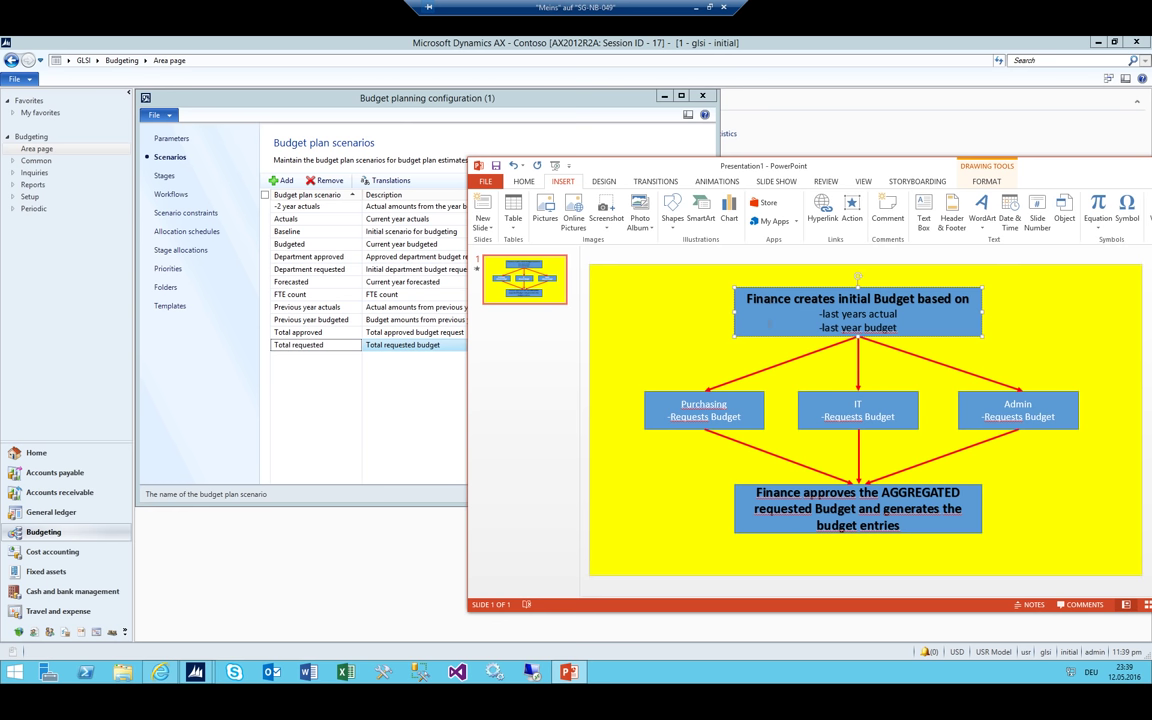
left_click(650, 396)
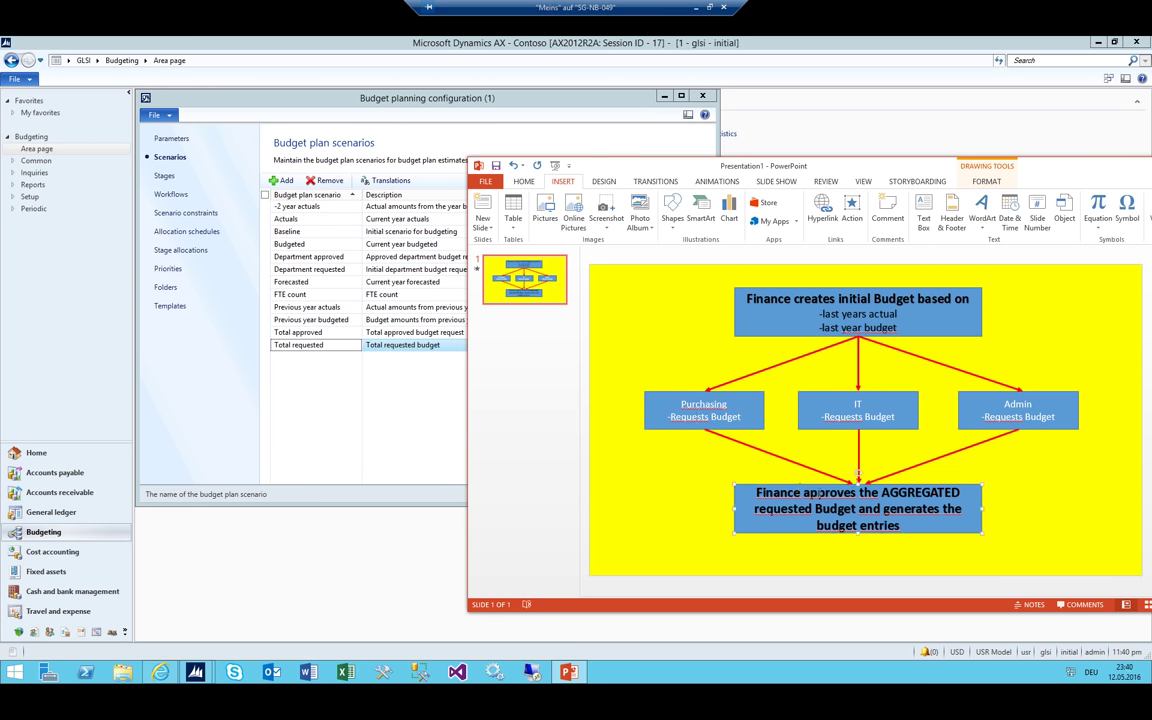
left_click(732, 500)
Add a new scenario first entered as 'Inital' with description 'Inital Budget'
left_click(424, 98)
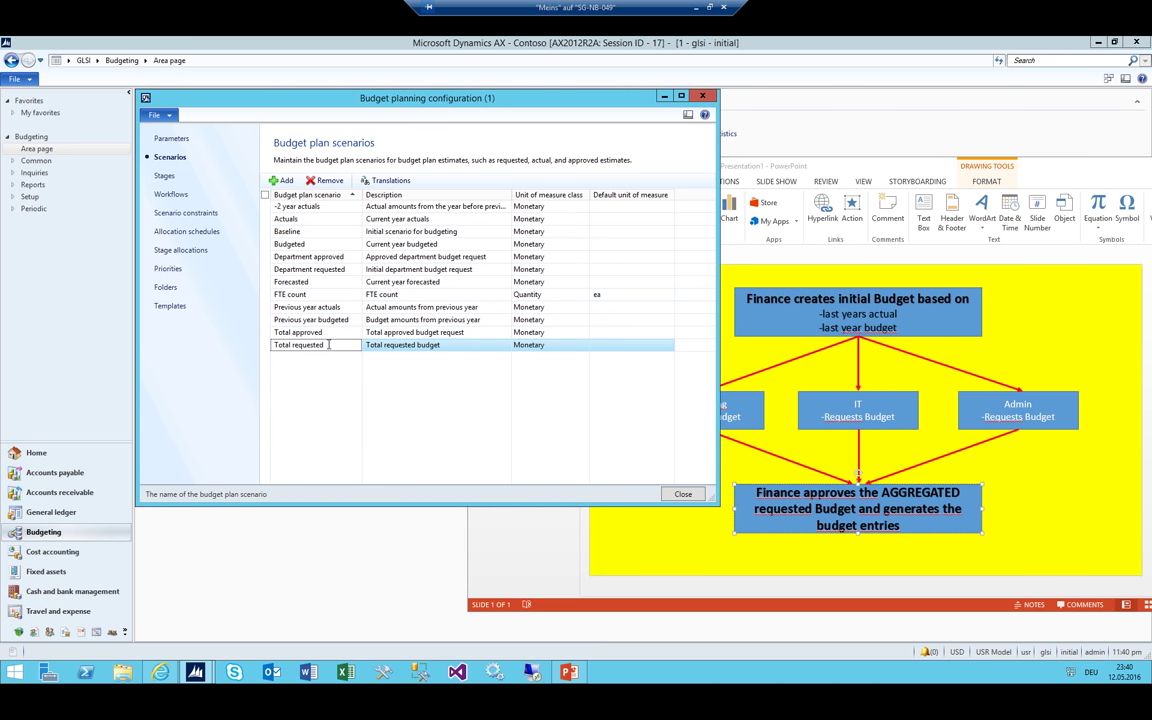
left_click(282, 180)
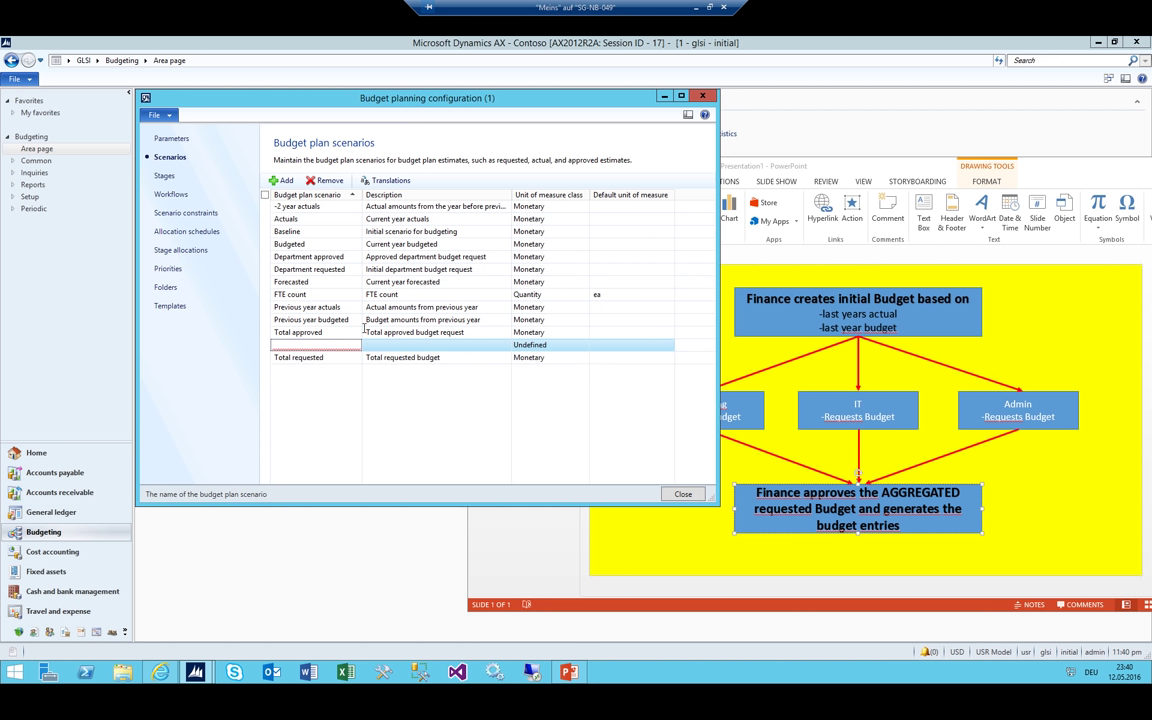
type("001")
type("Inital")
key("Tab")
type("I")
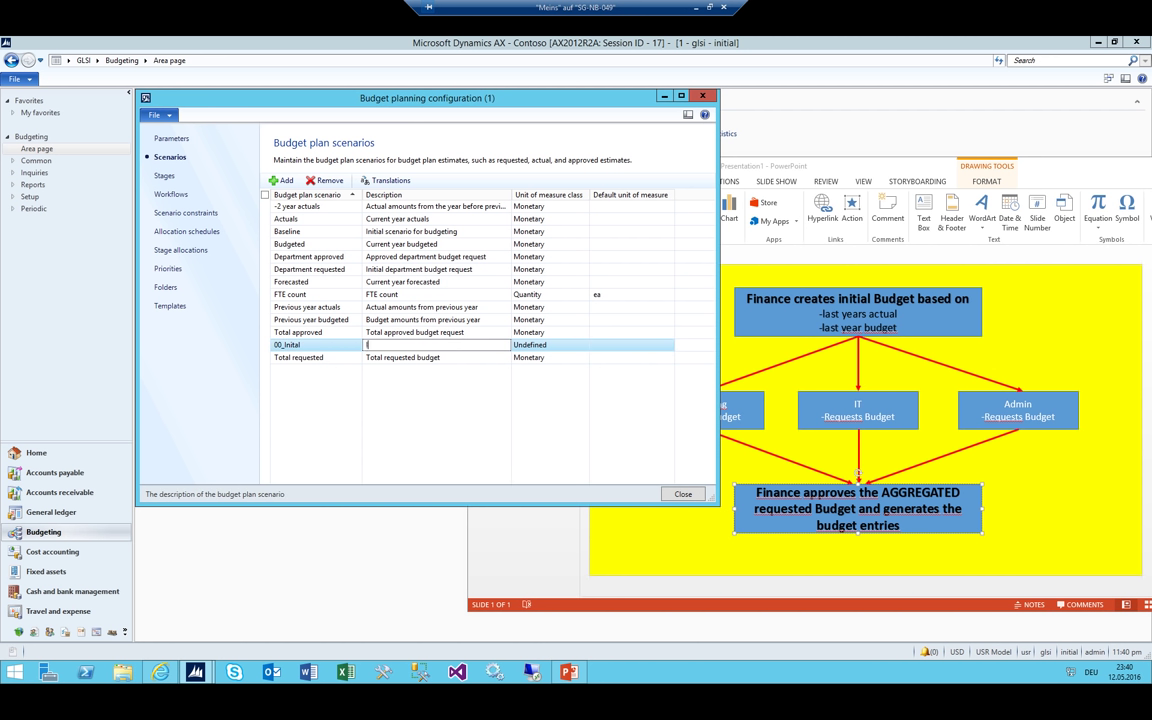
type("nital Budg")
type("et")
key("shift+Tab")
key("Tab")
Rename the scenario to 00_LIA, describe it 'Last years Actual', and set unit class Monetary
left_click(426, 345)
left_click(310, 344)
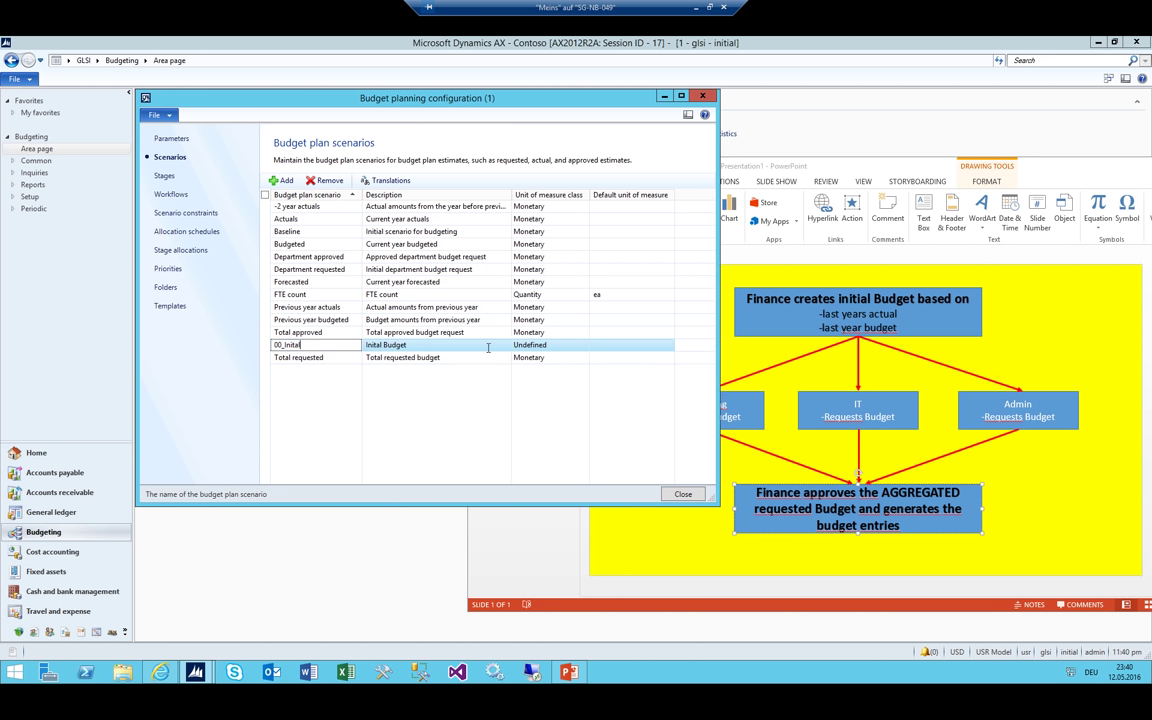
left_click_drag(301, 345, 274, 347)
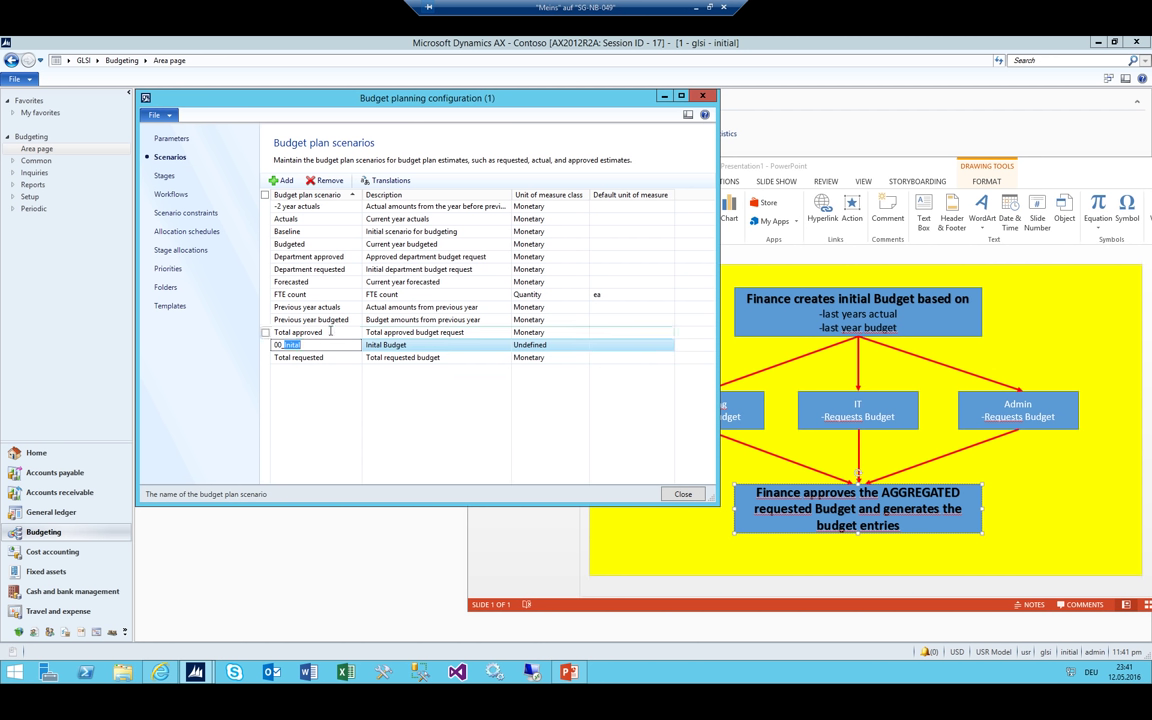
type("I")
type("n")
key("Tab")
type("La")
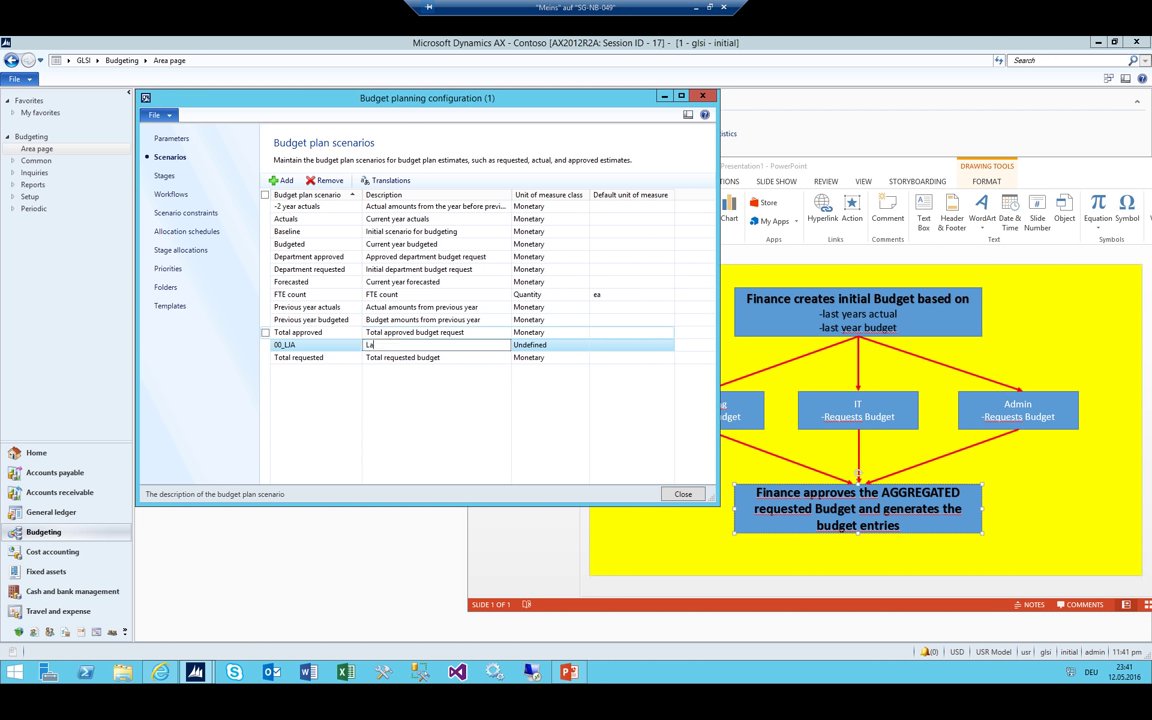
type("st years Actual")
key("Tab")
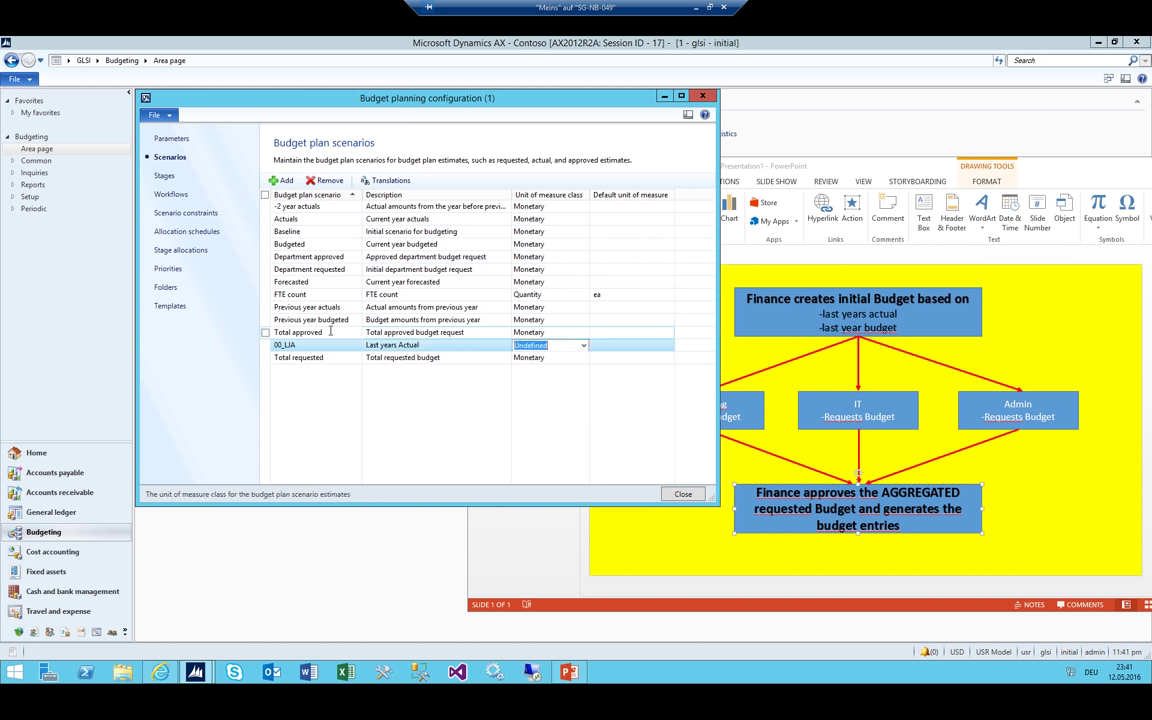
type("montat")
key("BackSpace")
type("et")
key("shift+Tab")
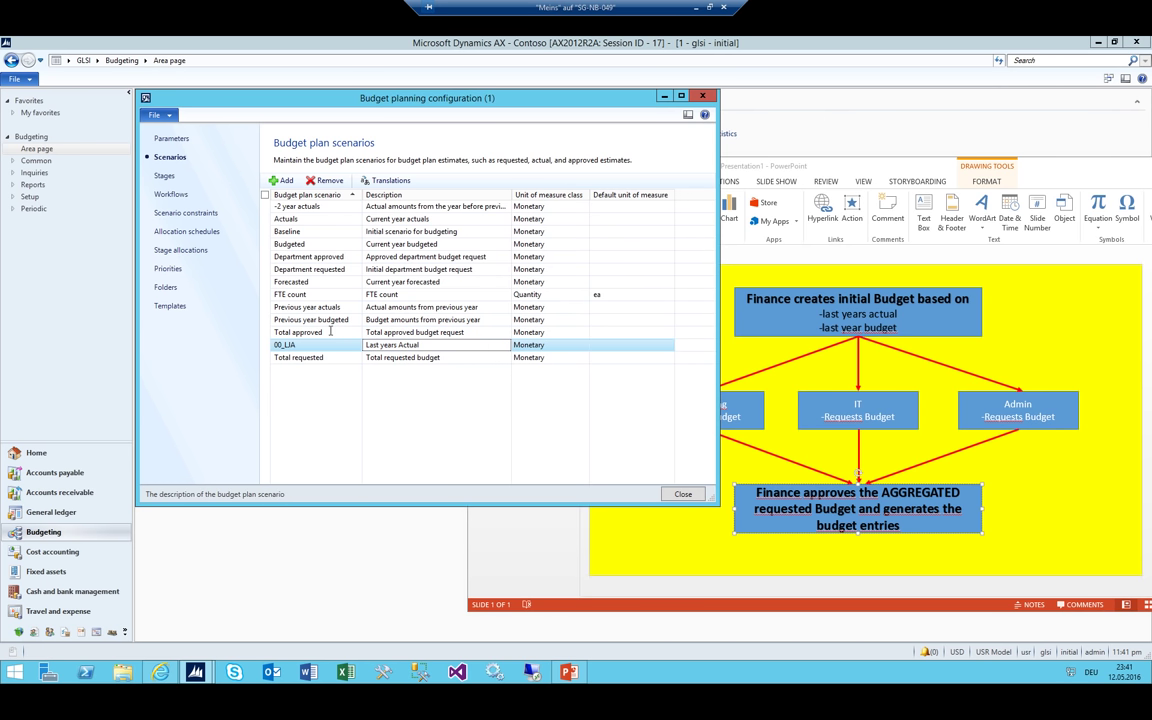
Start another new scenario named 00_LYB
left_click(330, 331)
key("ctrl+n")
type("00_")
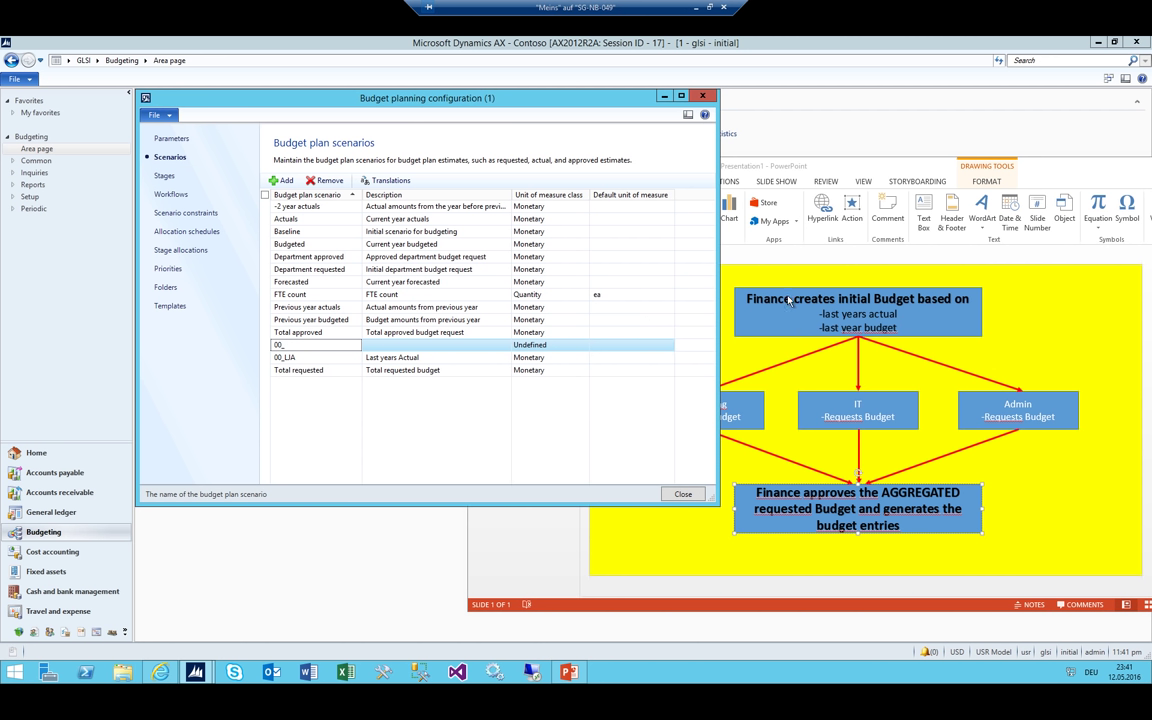
type("LY")
type("B")
Describe 00_LIB as 'Last years Budget' with Monetary unit class, then move the window aside
key("Tab")
type("Last years B")
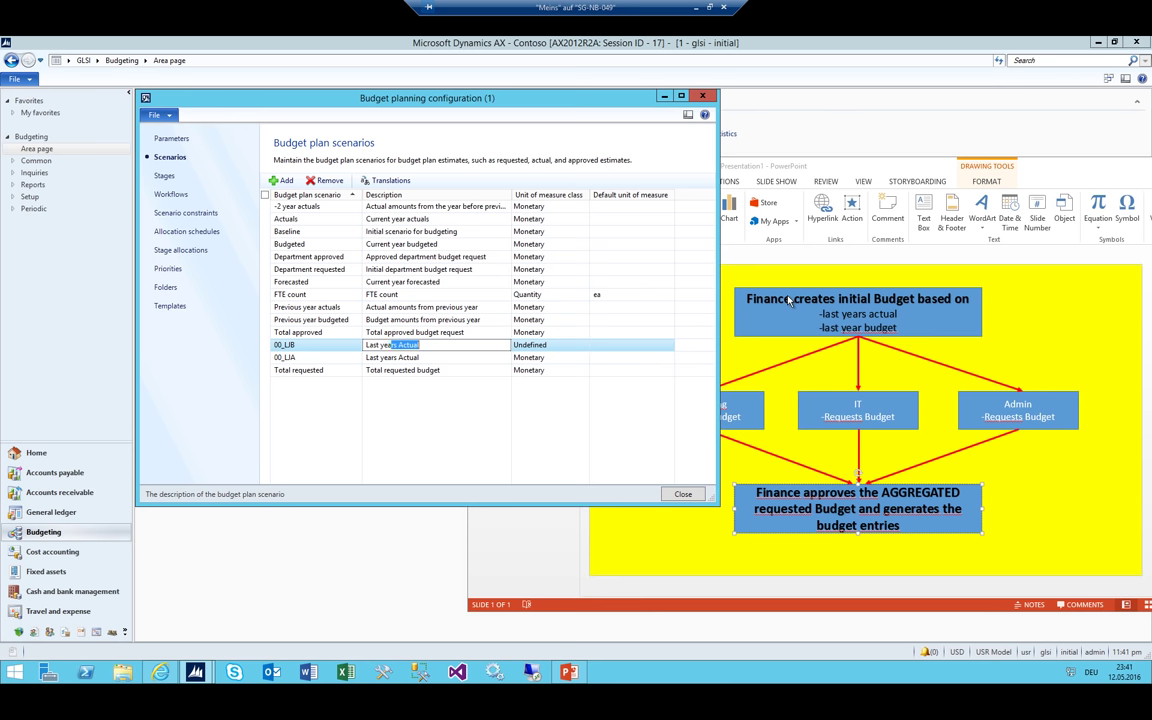
type("udget")
key("Tab")
type("m")
key("shift+Tab")
left_click_drag(352, 98, 252, 90)
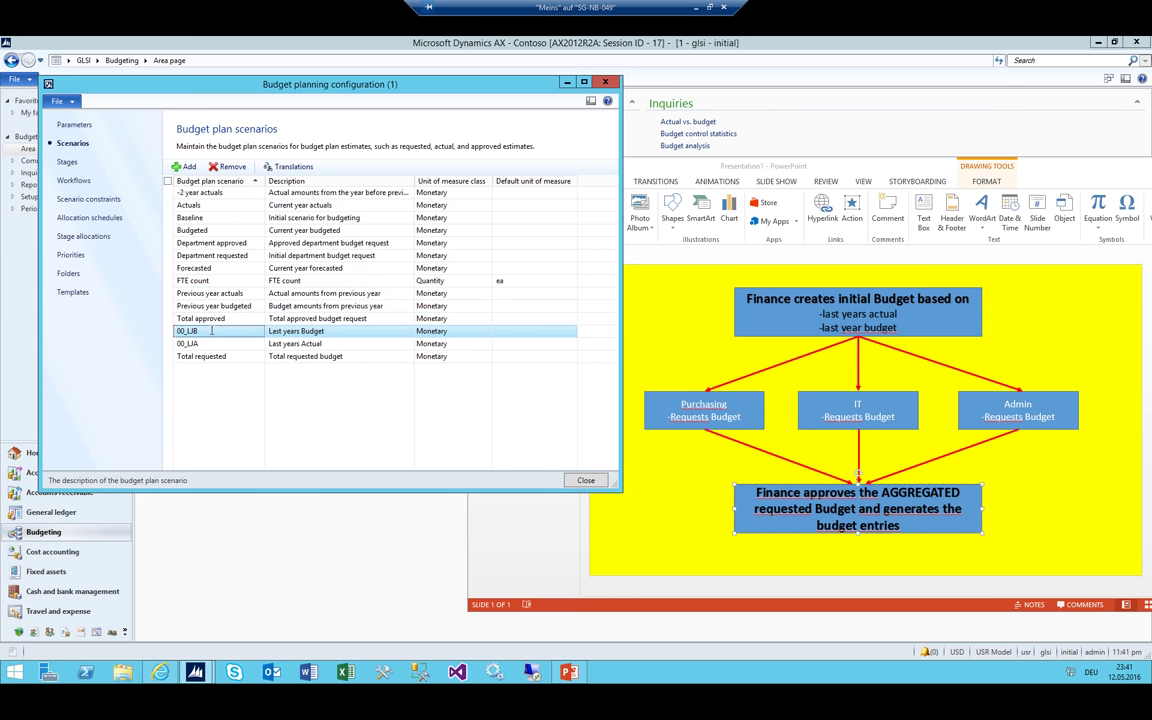
Add and save scenario 00_TItA described 'This year to approve'
key("ctrl+n")
type("00_")
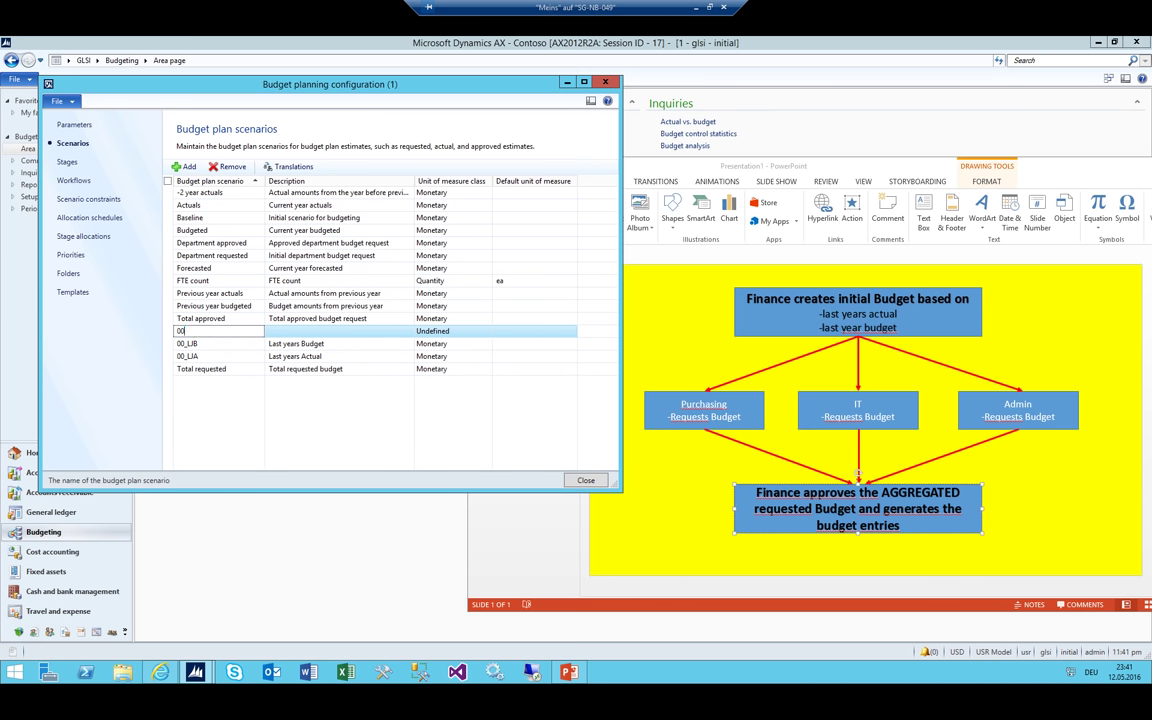
type("TItA")
key("Tab")
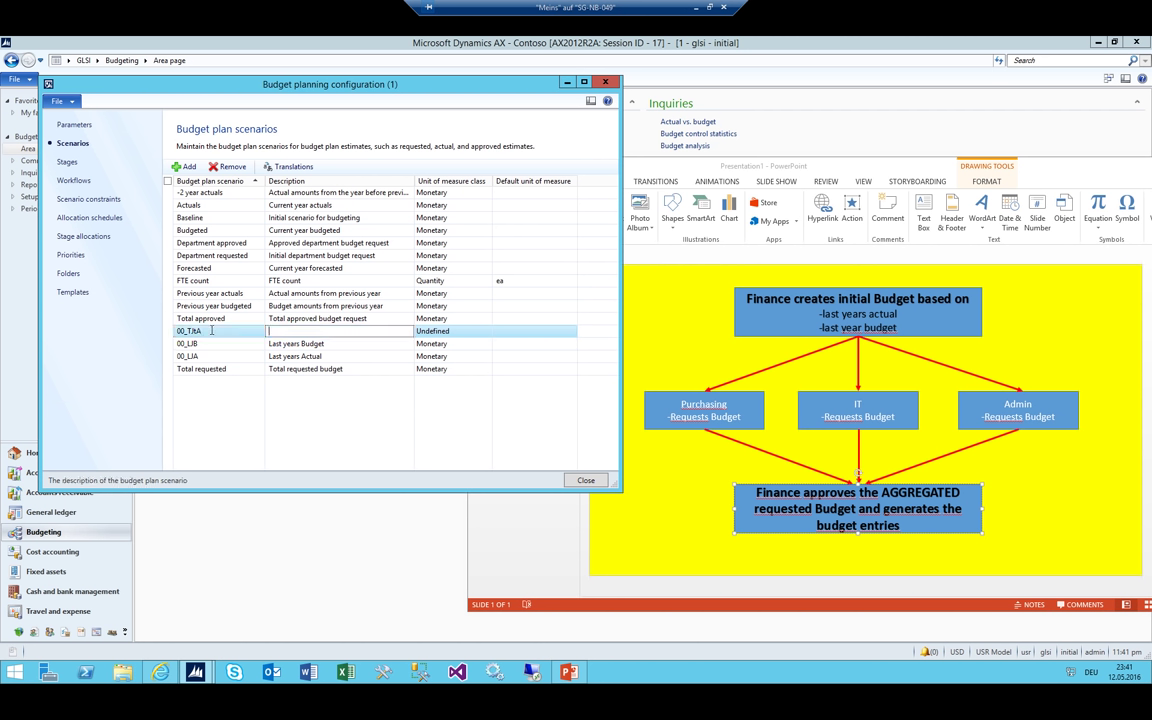
type("This year to approve")
key("ctrl+s")
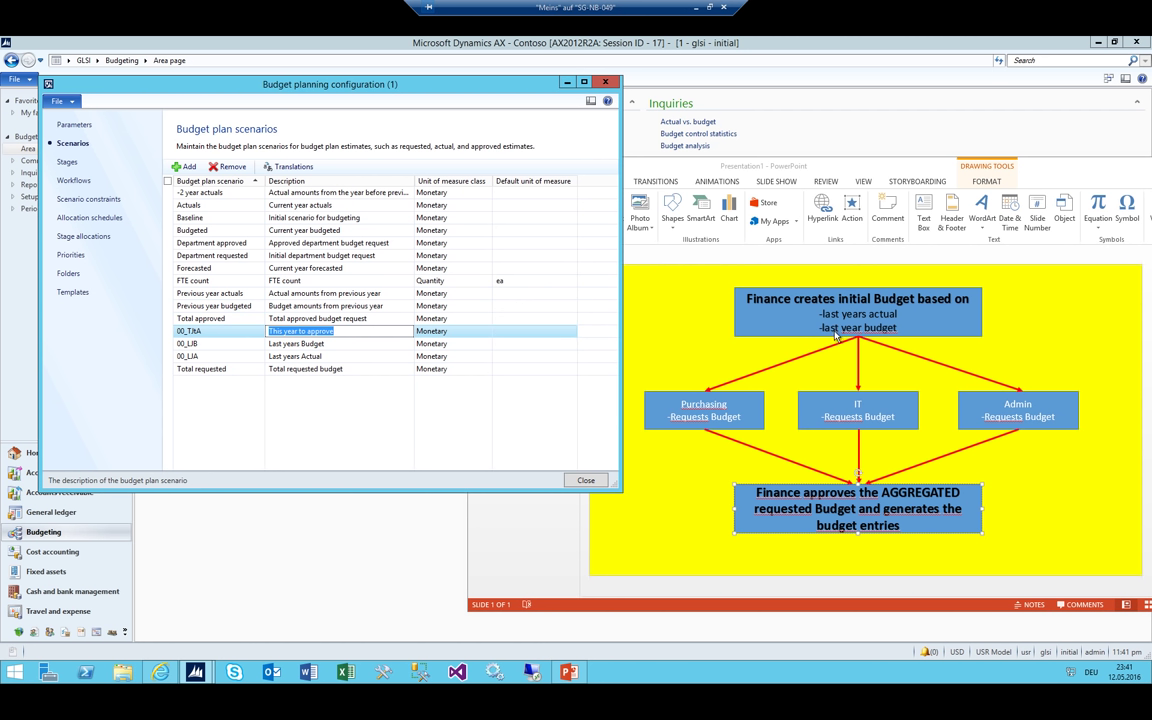
Select the 00_LIB, 00_LIA and 'This year to approve' rows, then insert a new scenario row
left_click(229, 345)
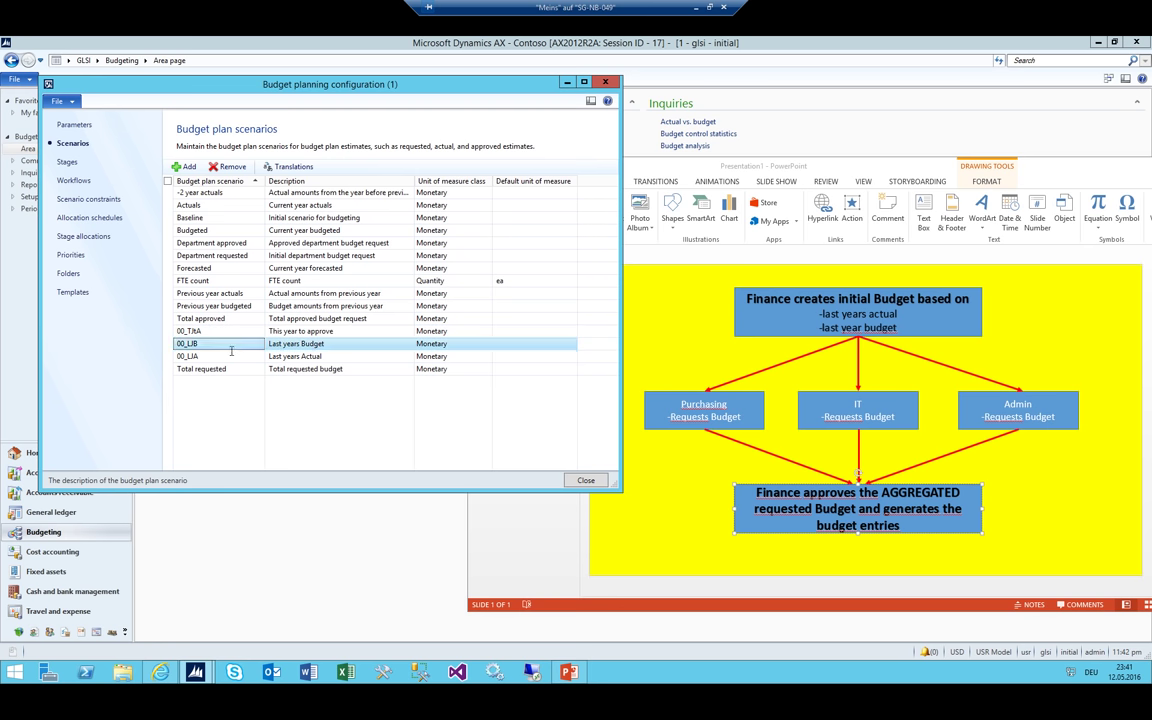
left_click(228, 344)
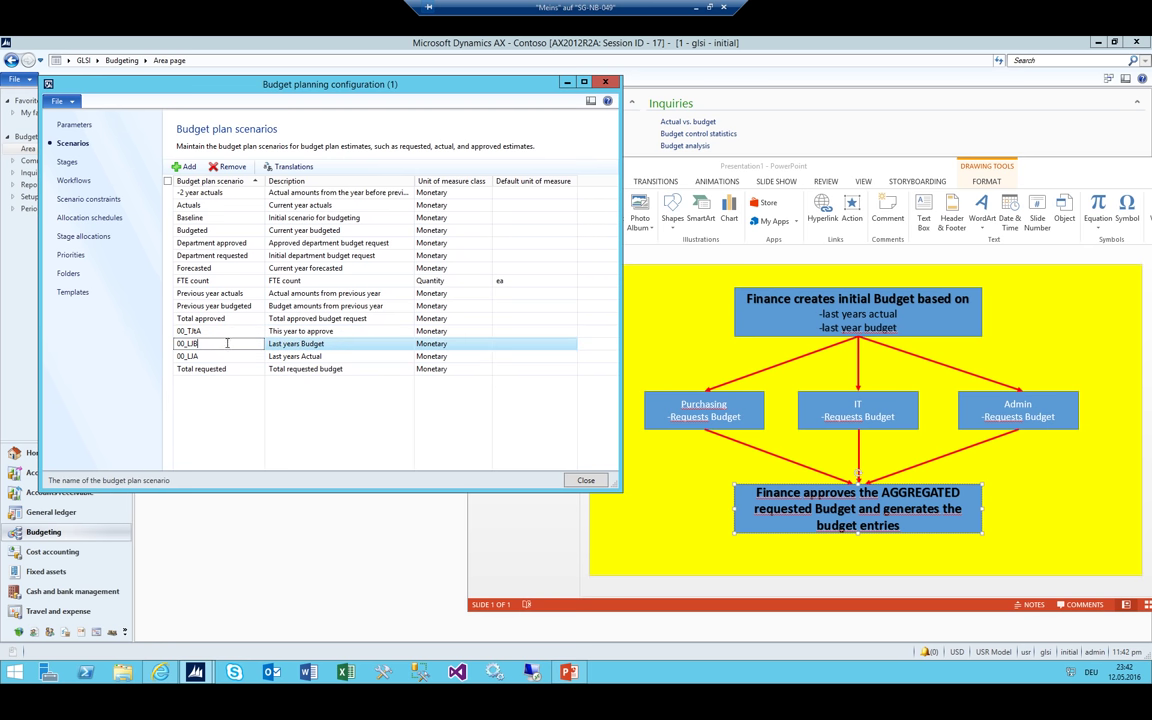
key("shift+Down")
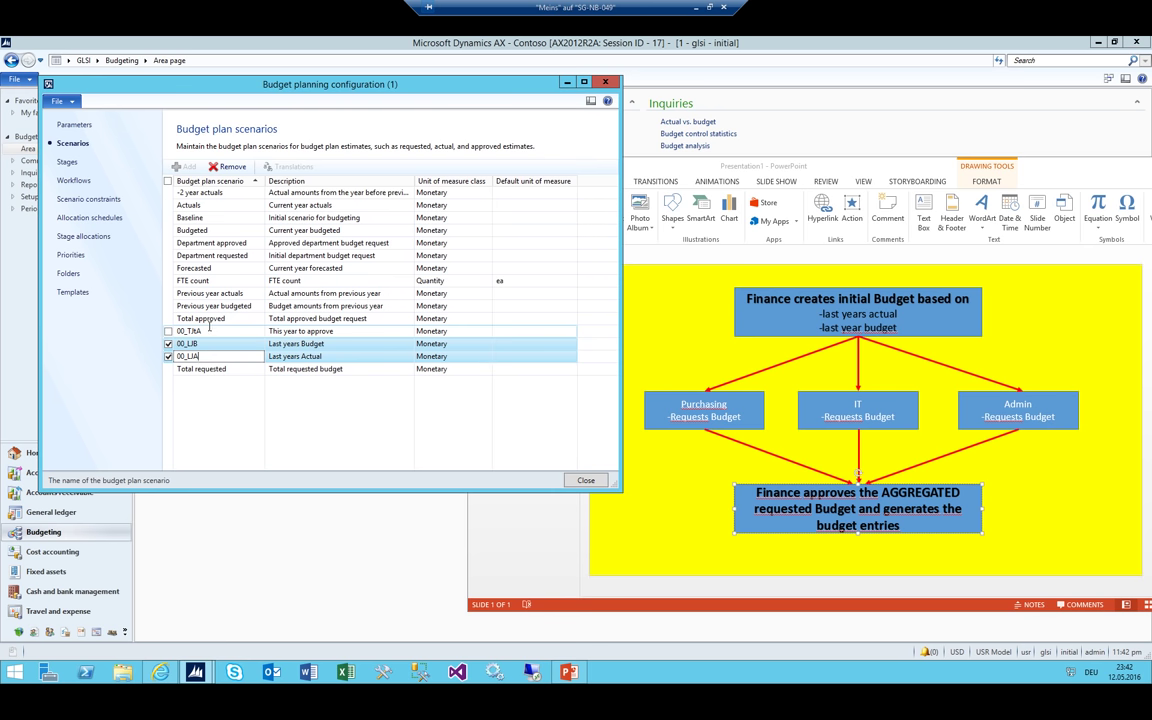
left_click(209, 329)
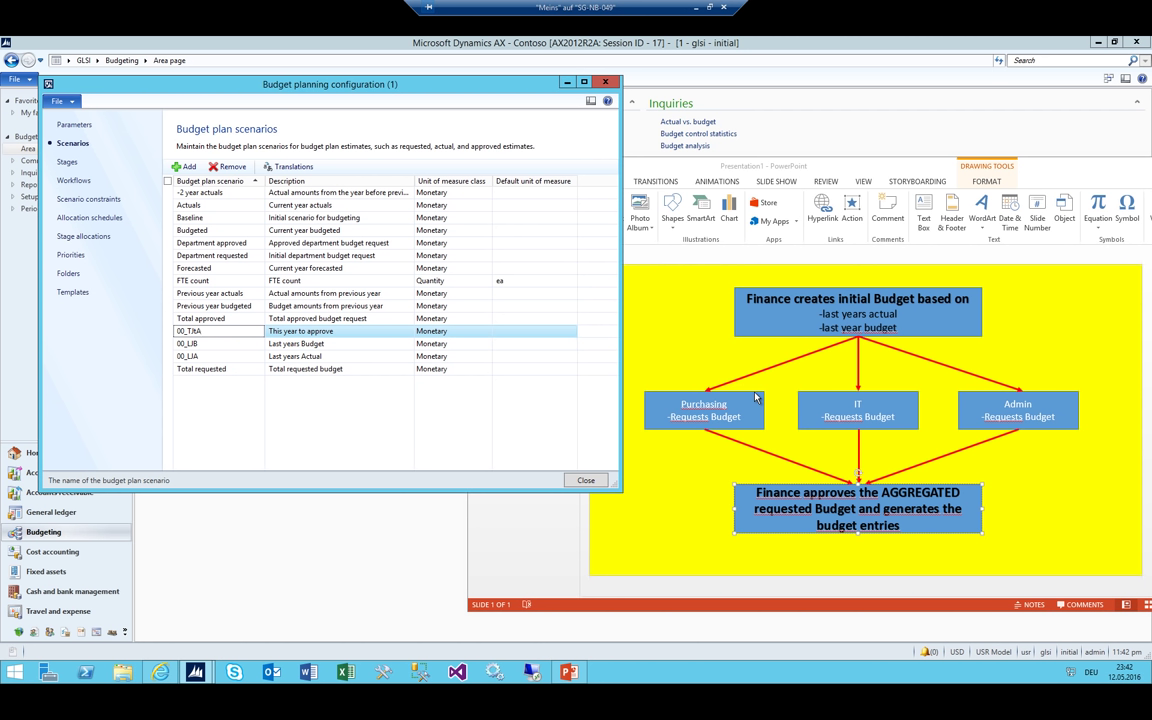
key("ctrl+n")
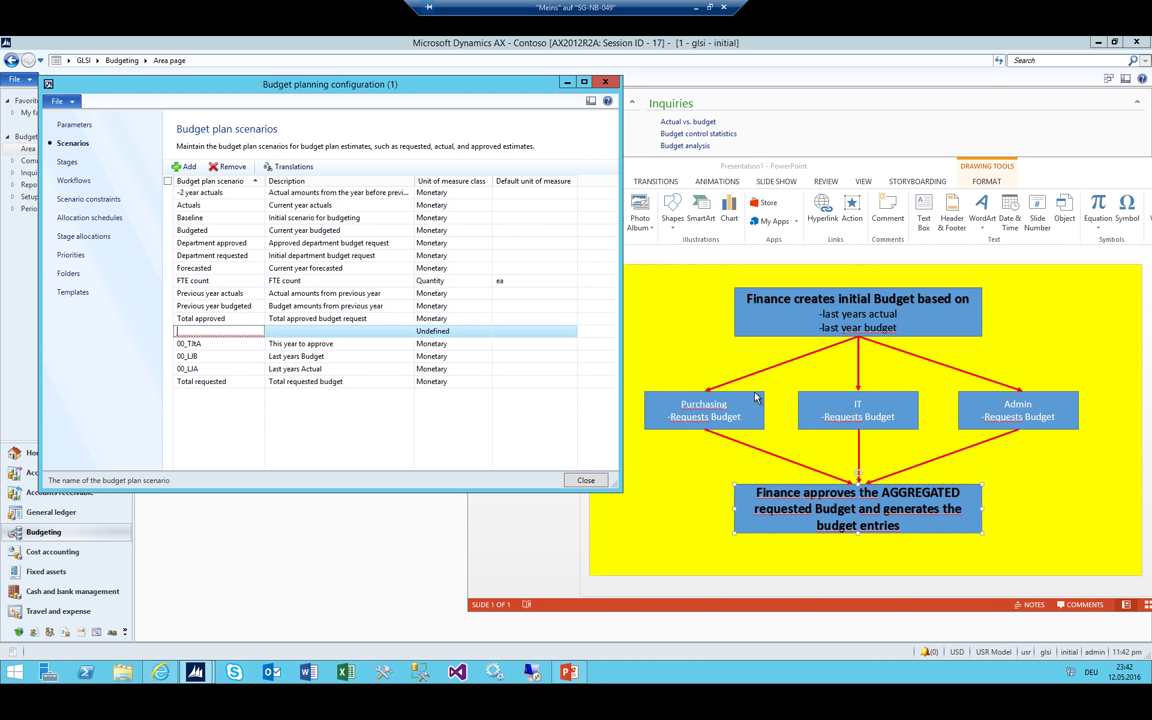
Enter 00_TJRCC 'This year requested from cost centers' as Monetary and start another row
type("00_TJRCC")
key("Tab")
type("T")
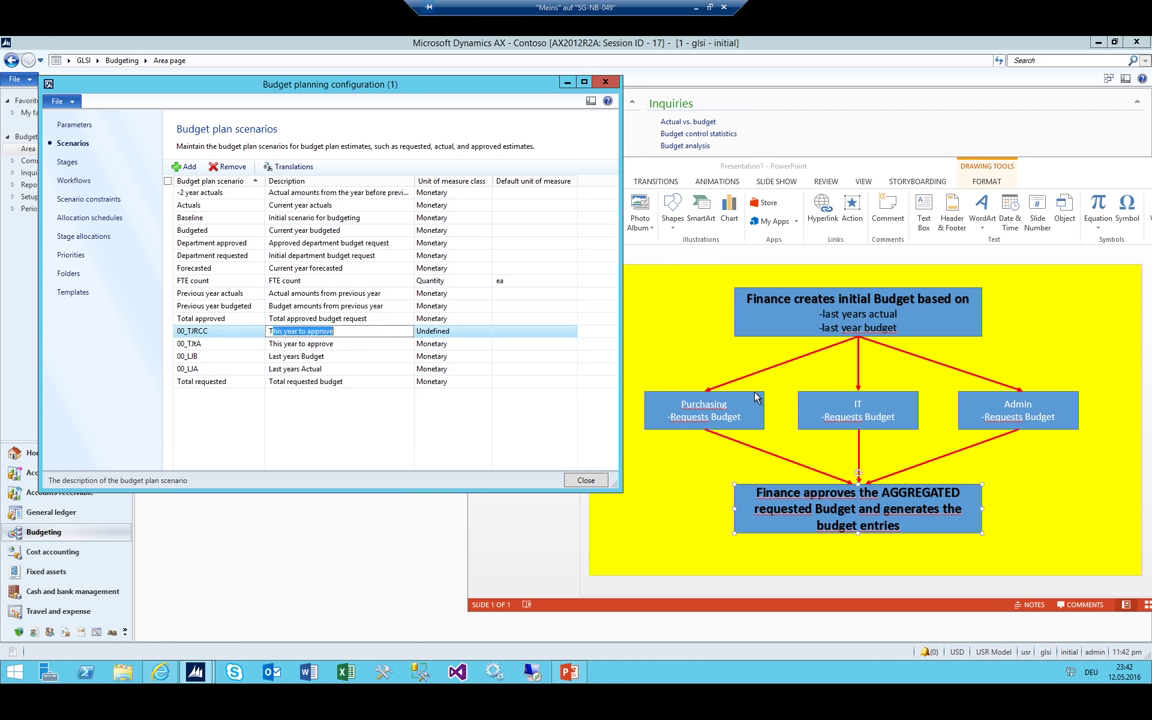
type("h")
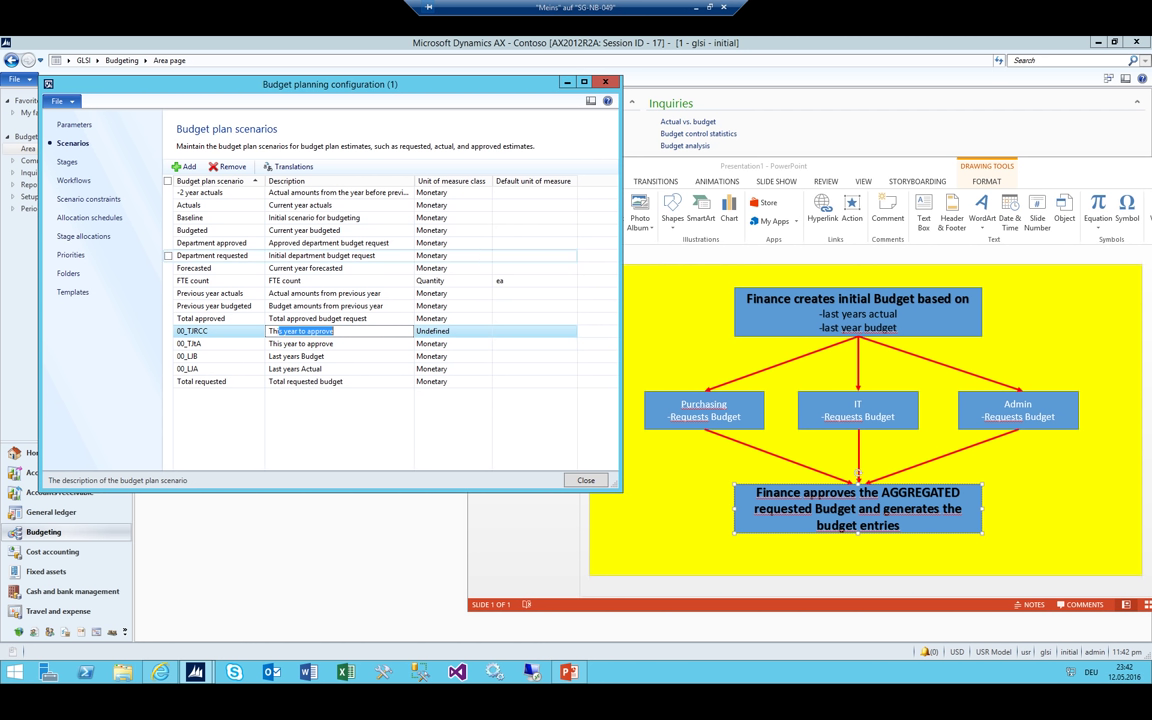
type("is year requested from cost centers")
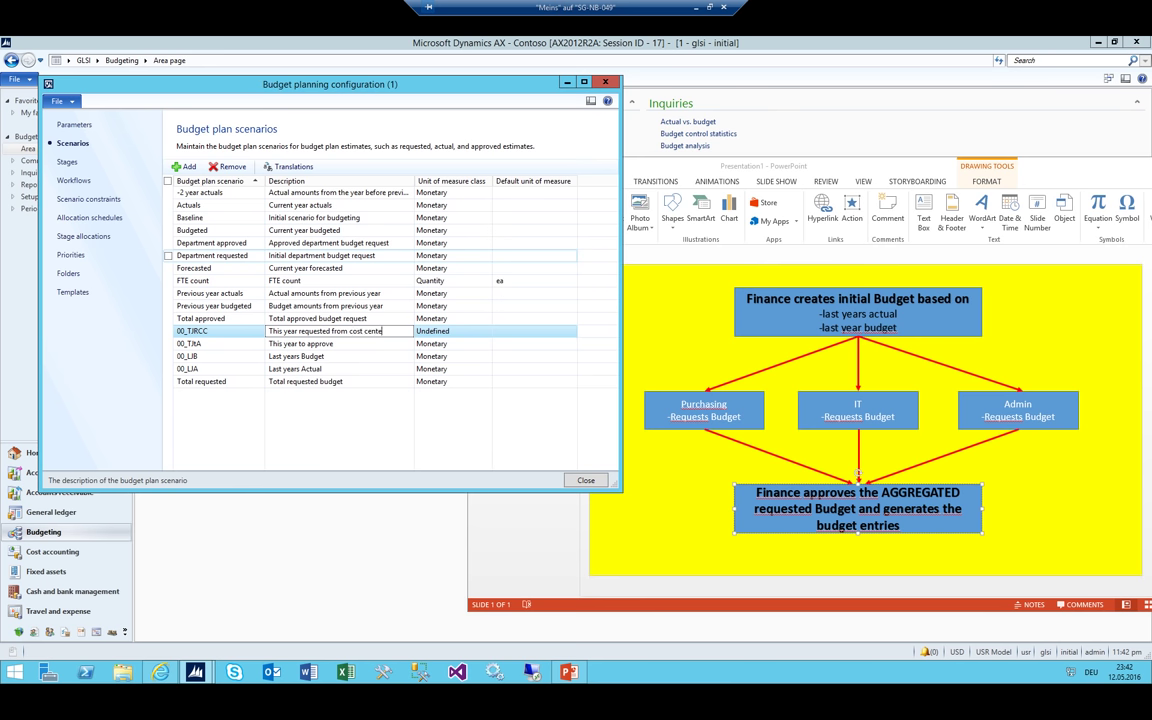
key("Tab")
key("m")
key("shift+Tab")
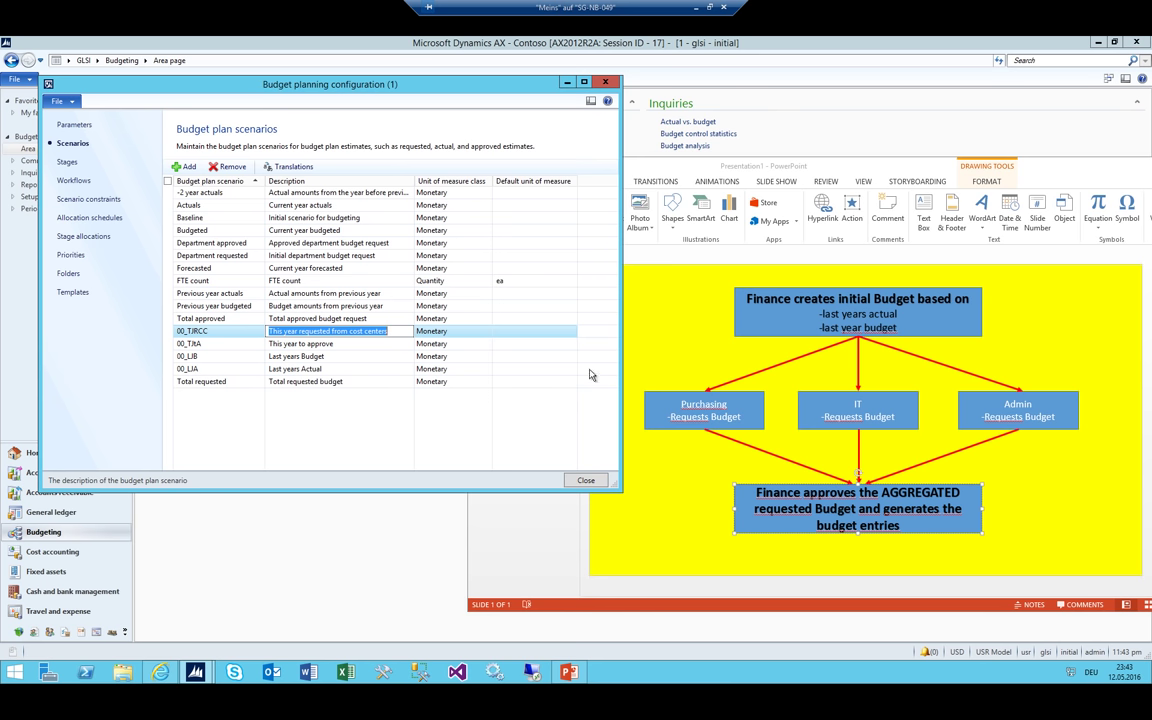
key("ctrl+n")
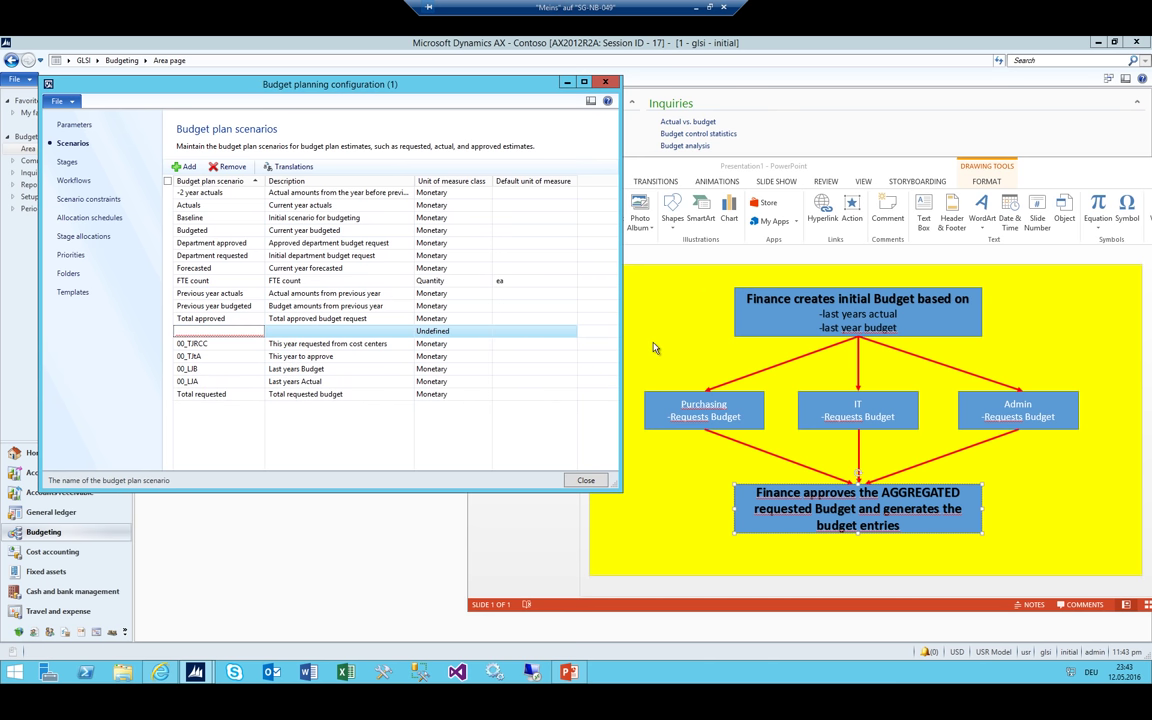
Add 00_TJTACC described 'This years amount fo approve which the CC requested', unit class Monetary
type("00_")
type("TJTACC")
key("Tab")
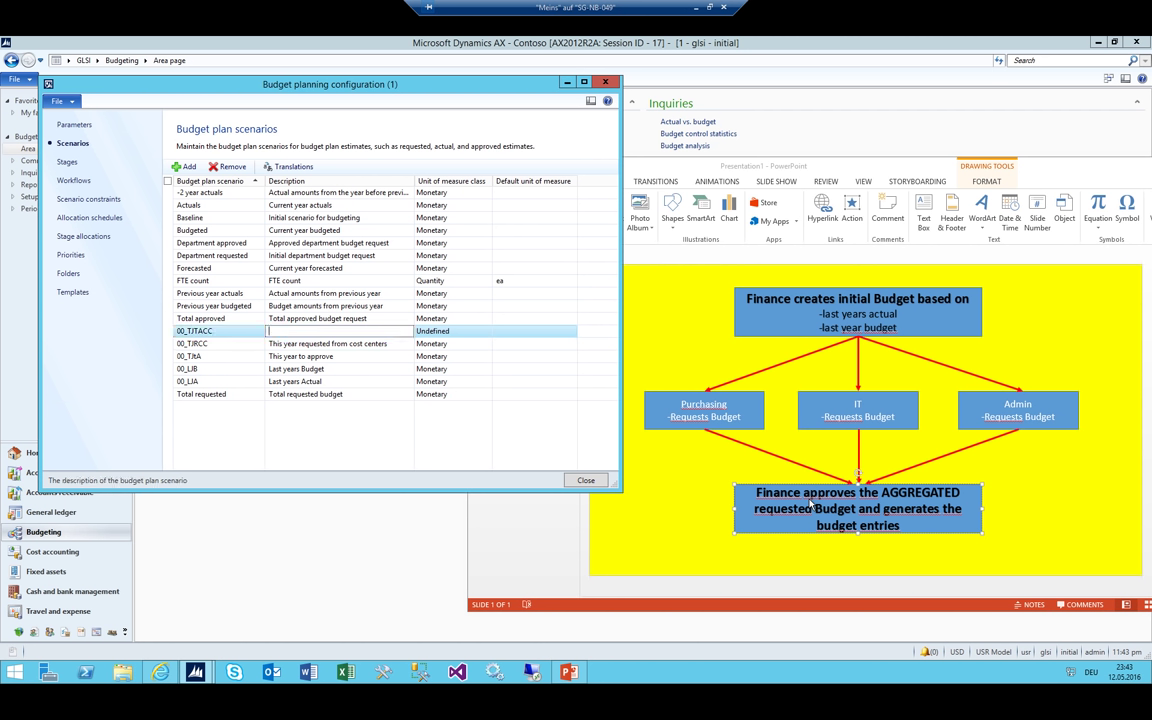
type("This year to approve from CC")
key("shift+Home")
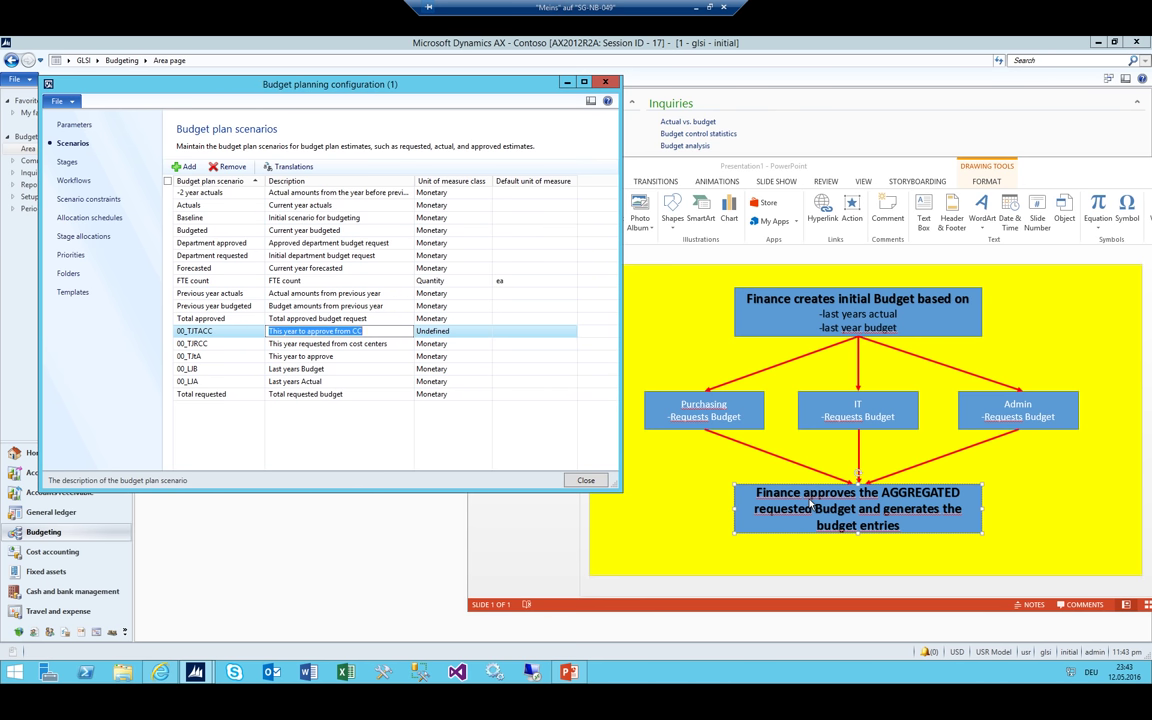
type("This")
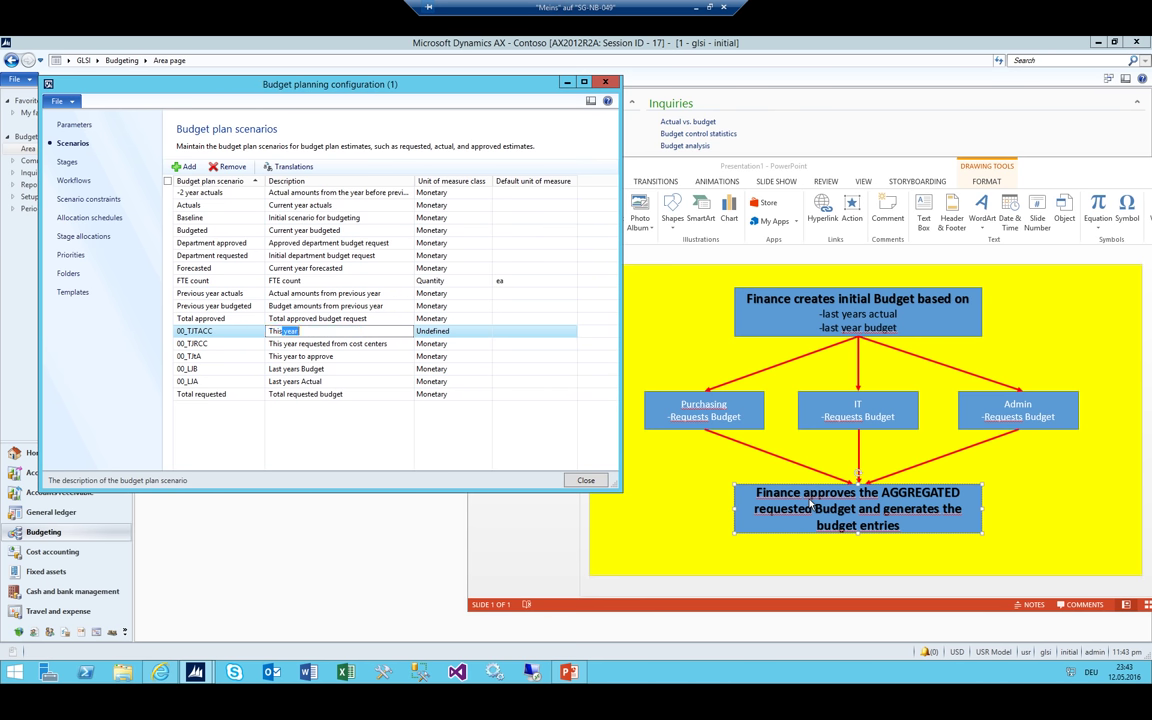
type(" years amount f")
type("o approve which the CC req")
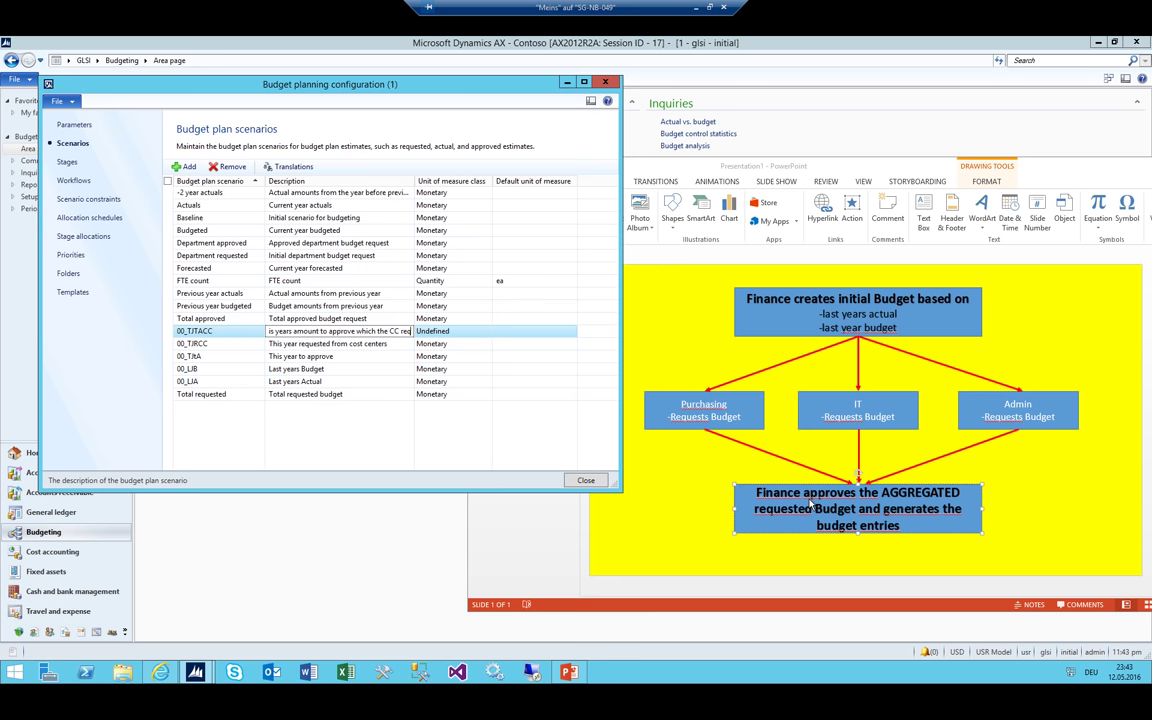
type("uested")
key("Tab")
key("alt+Down")
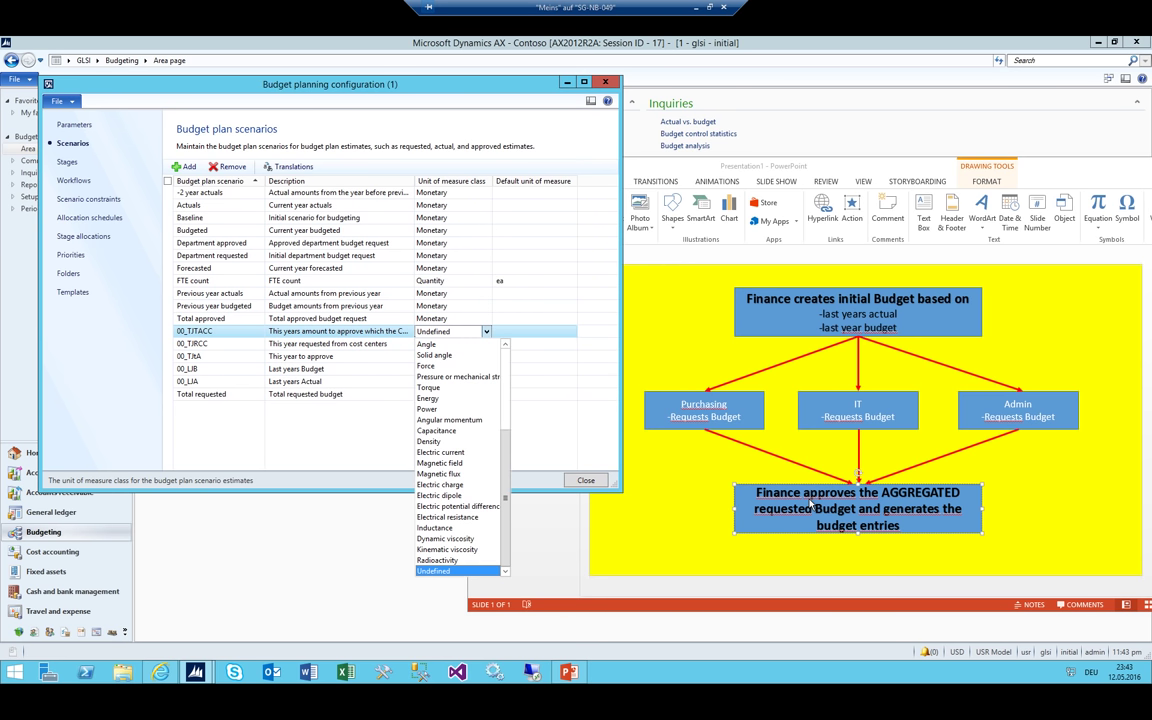
key("m")
key("shift+Tab")
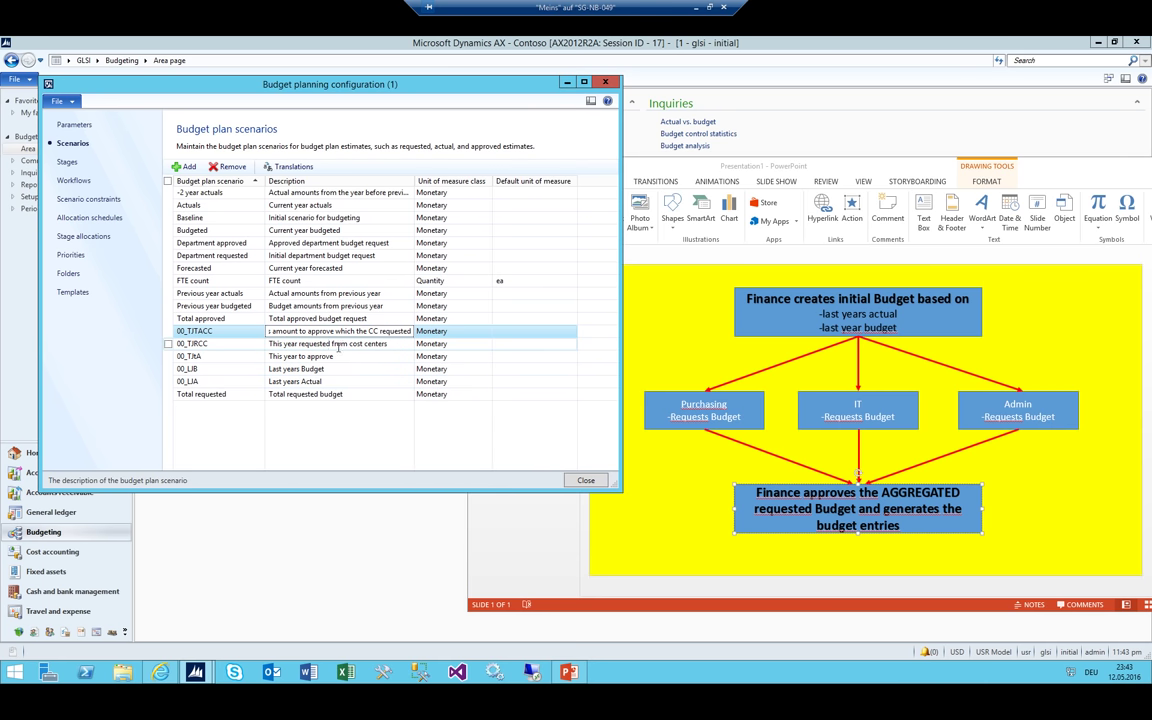
left_click(219, 331)
Add scenario 00_TJFIN 'This years final', fixing the missing unit class warning by setting Monetary
key("ctrl+n")
type("00_")
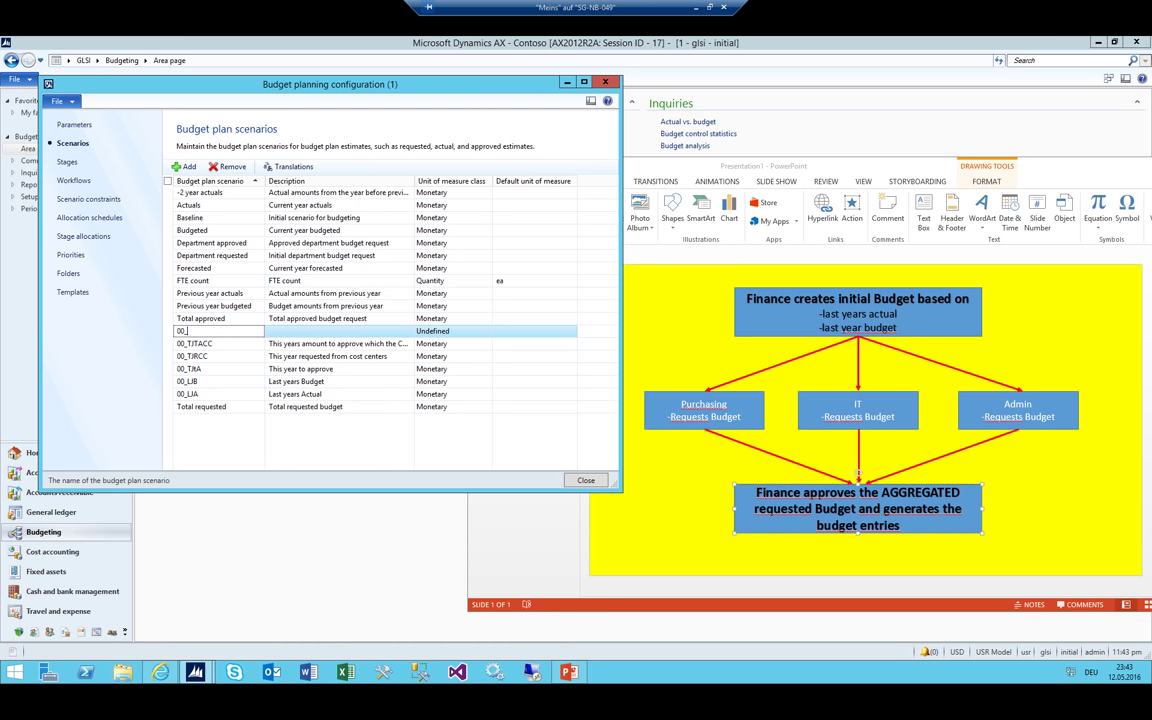
type("TJFIN")
key("Tab")
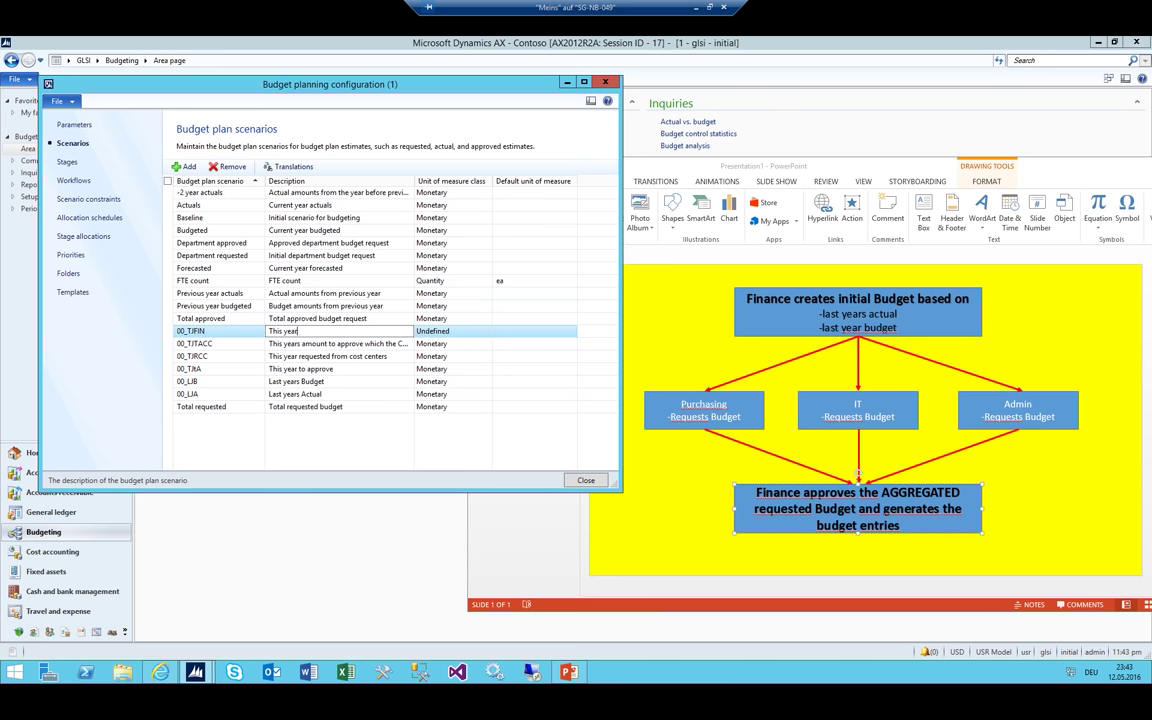
type("I f")
type("inal")
left_click(219, 331)
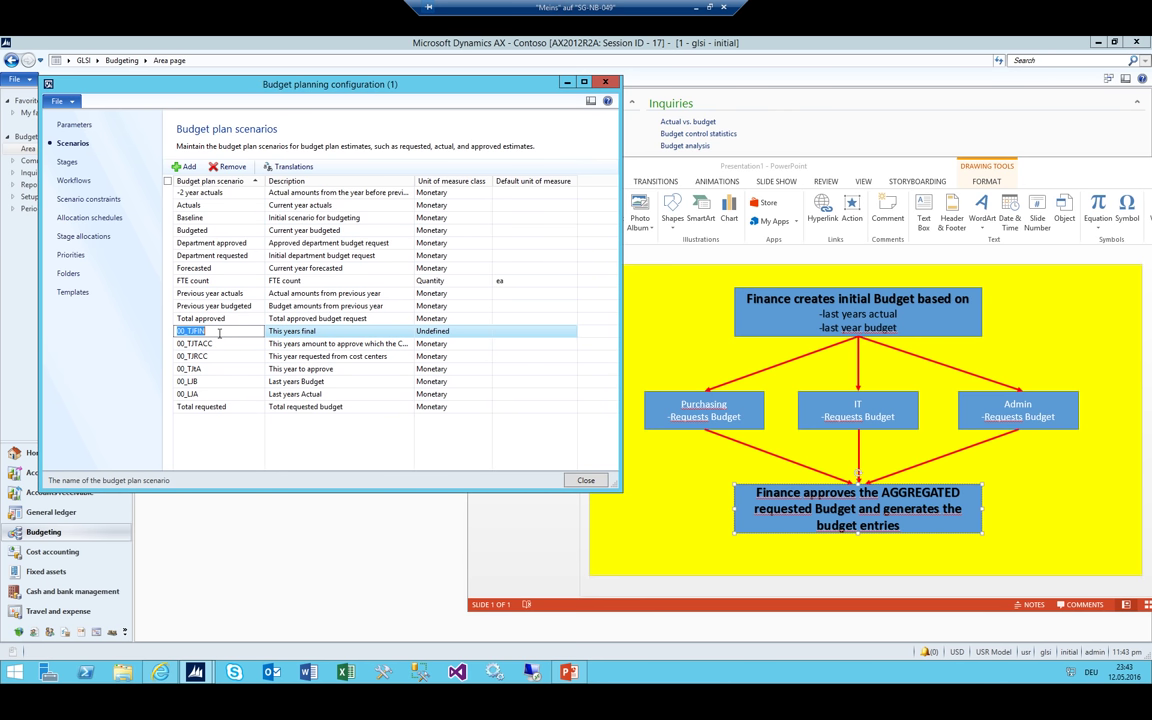
key("ctrl+s")
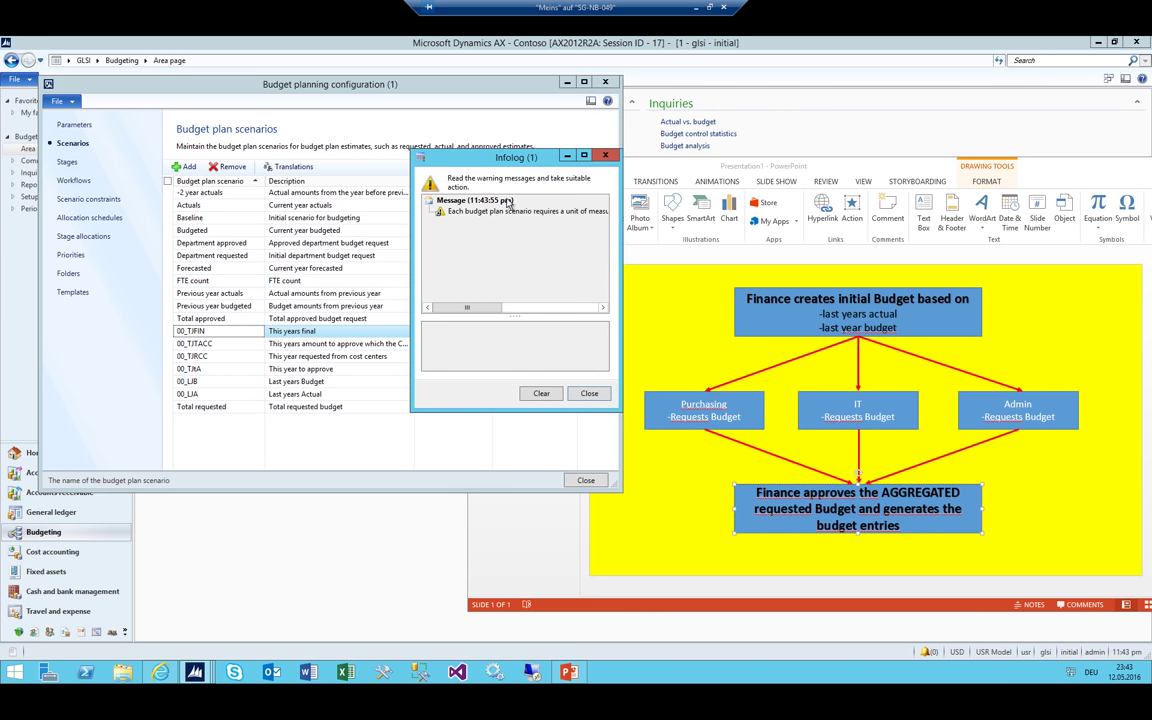
key("Escape")
left_click(459, 333)
key("shift+Tab")
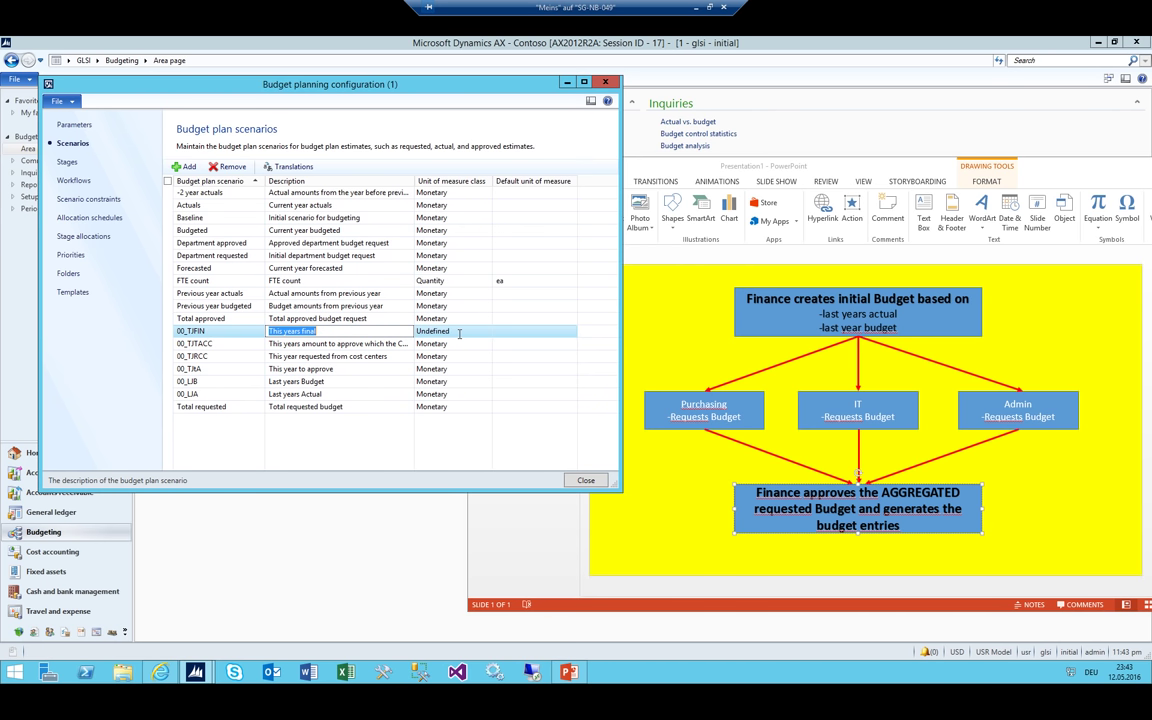
key("Tab")
type("m")
key("shift+Tab")
key("Down")
key("Down")
key("Down")
key("Down")
key("Down")
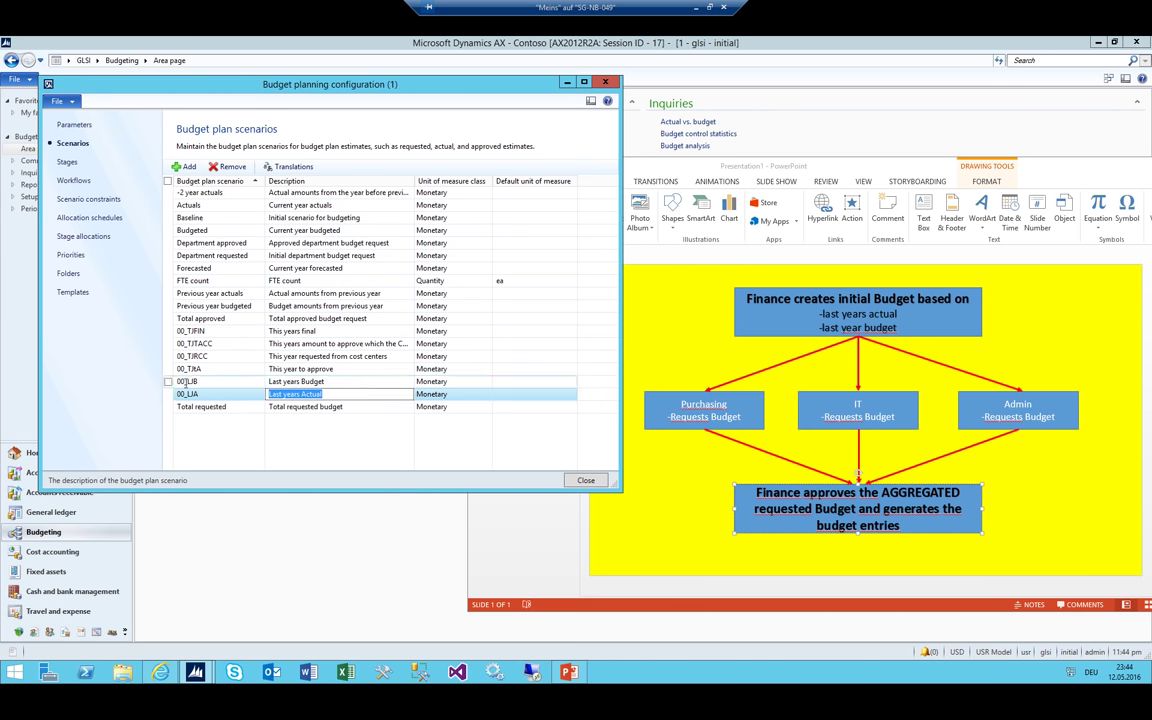
Number the first four custom scenarios 001 through 004, starting with 'Last years Actual'
left_click(185, 394)
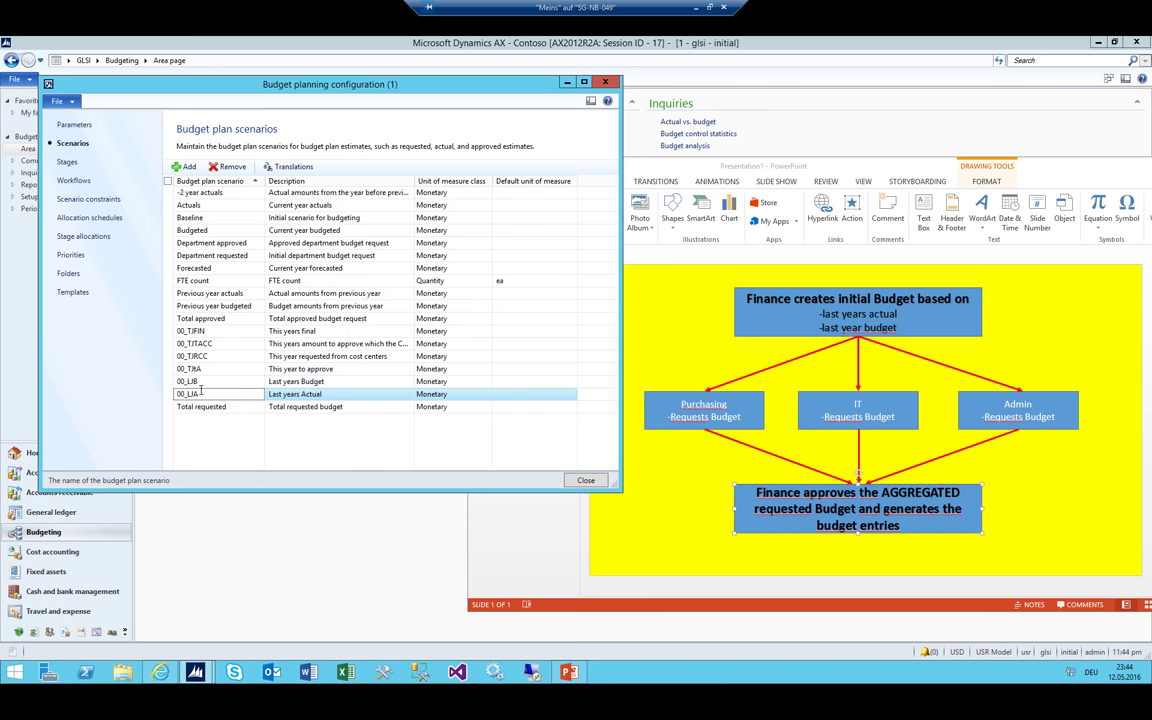
type("1")
key("Up")
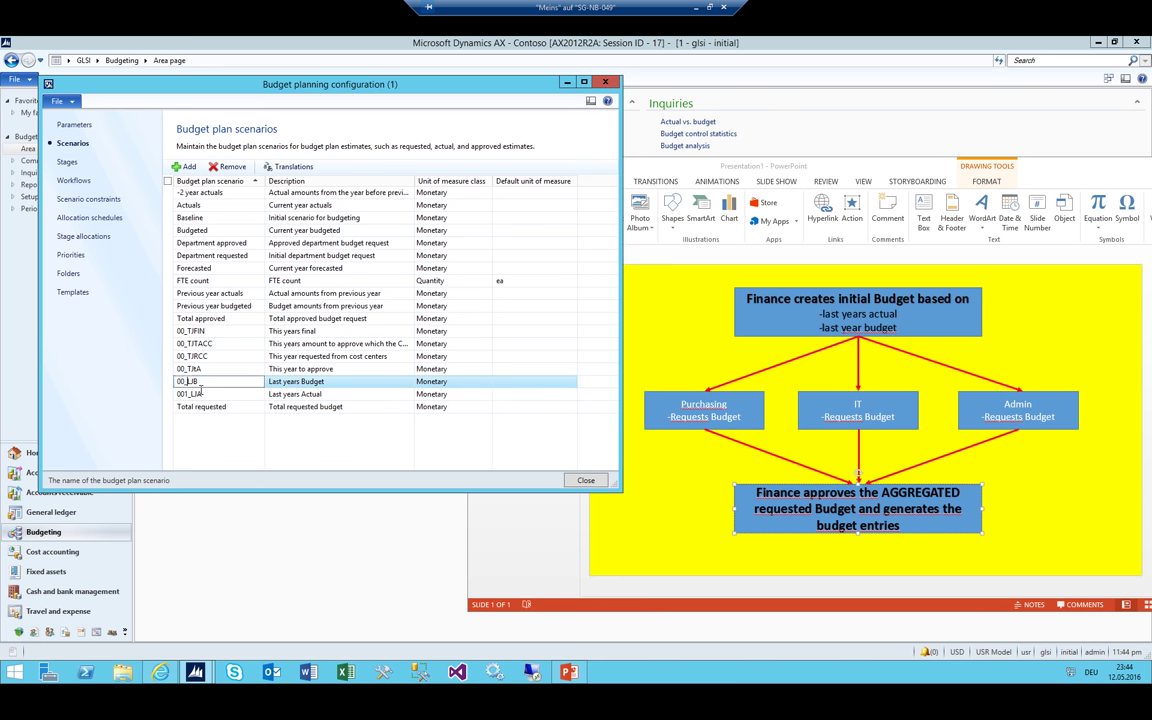
type("2")
key("Up")
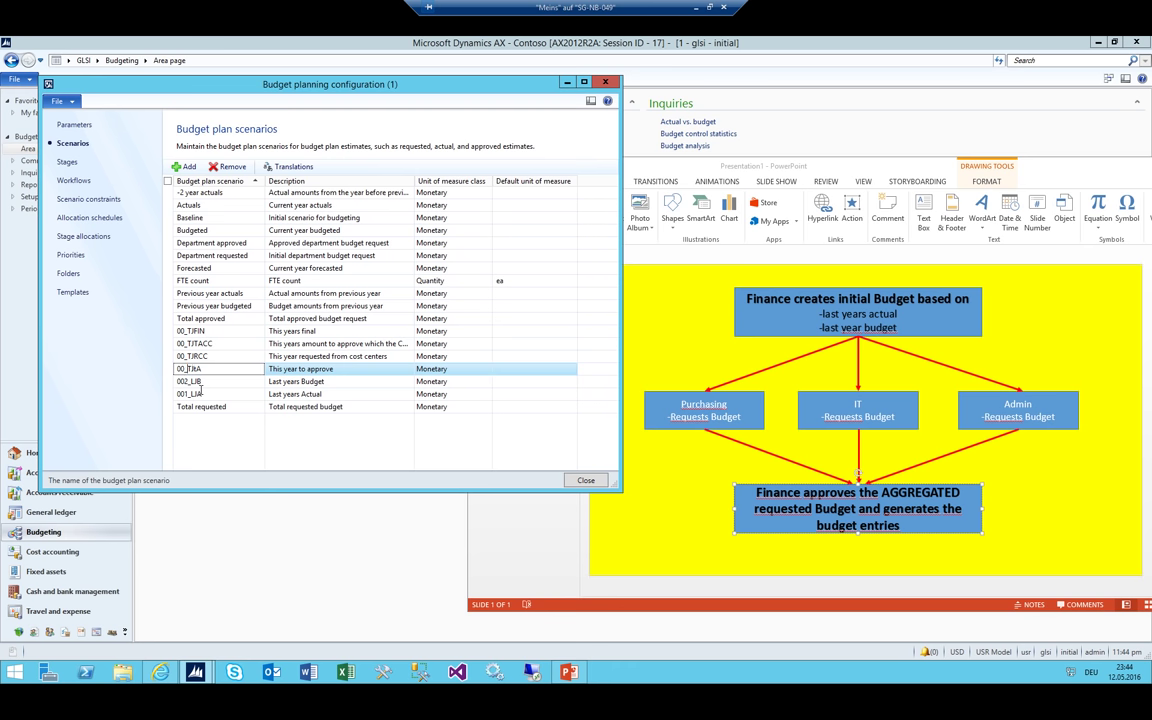
type("3")
key("Up")
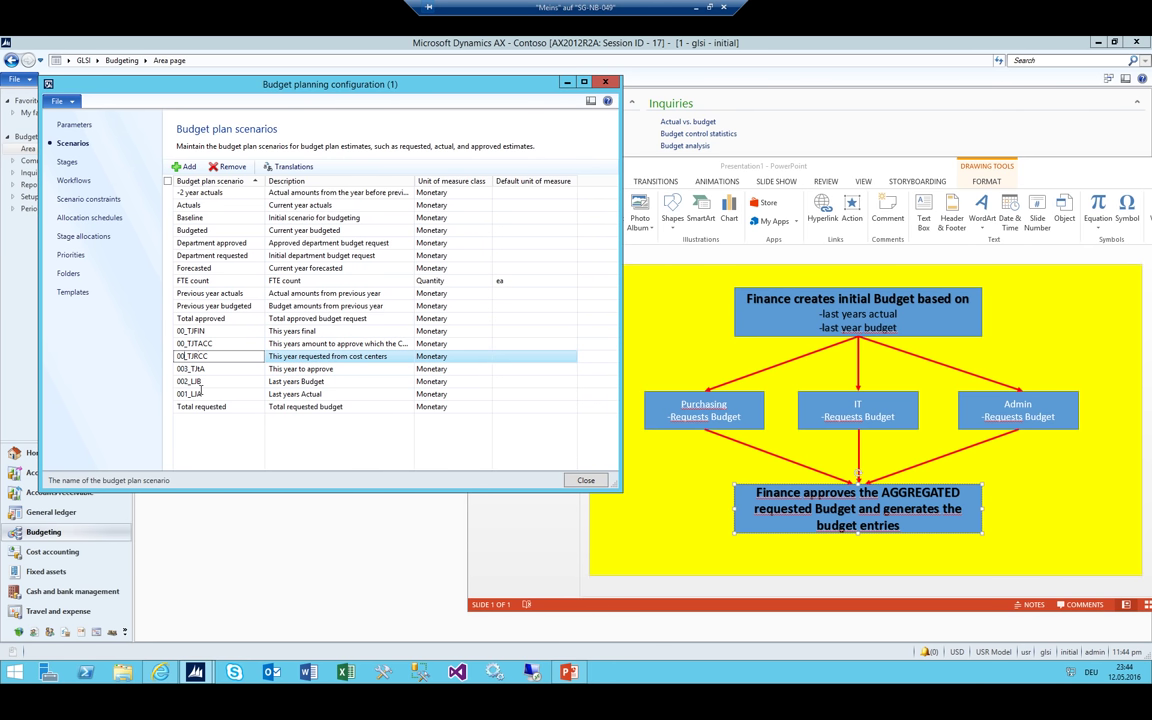
type("4")
key("Up")
key("Up")
Rename the last two scenarios 005_TJTACC and 006_TJFIN, then bring the PowerPoint budgeting diagram forward
key("Down")
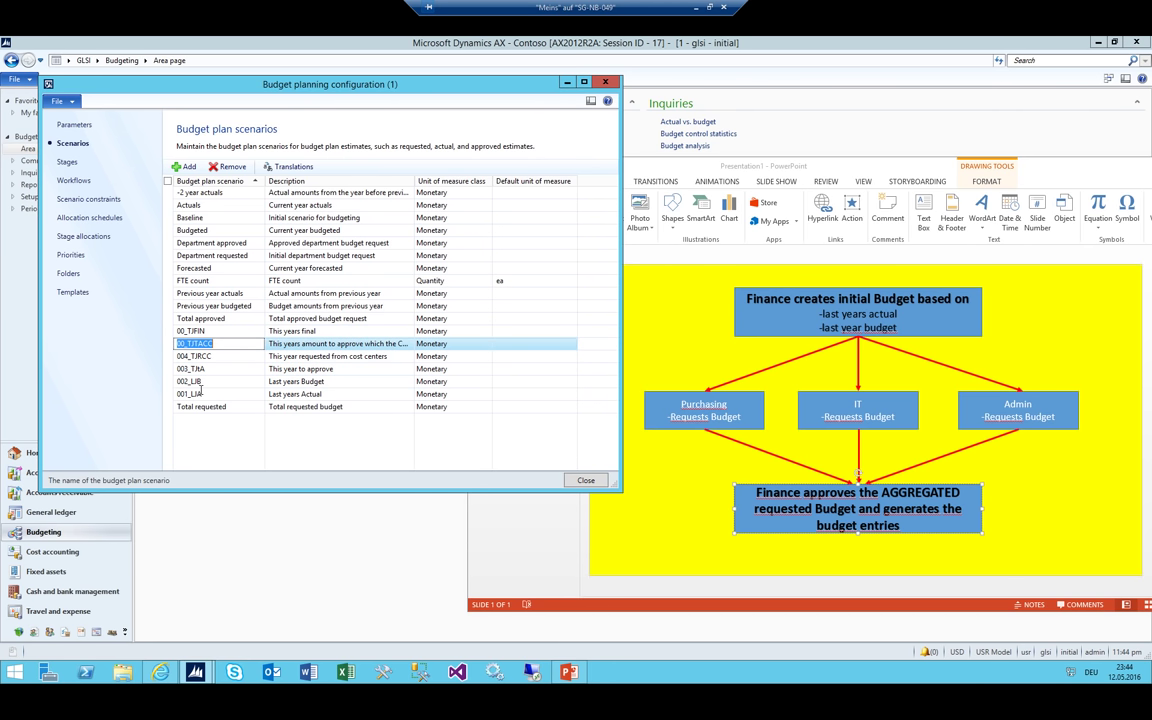
key("Home")
key("Right")
key("Right")
type("5")
key("Up")
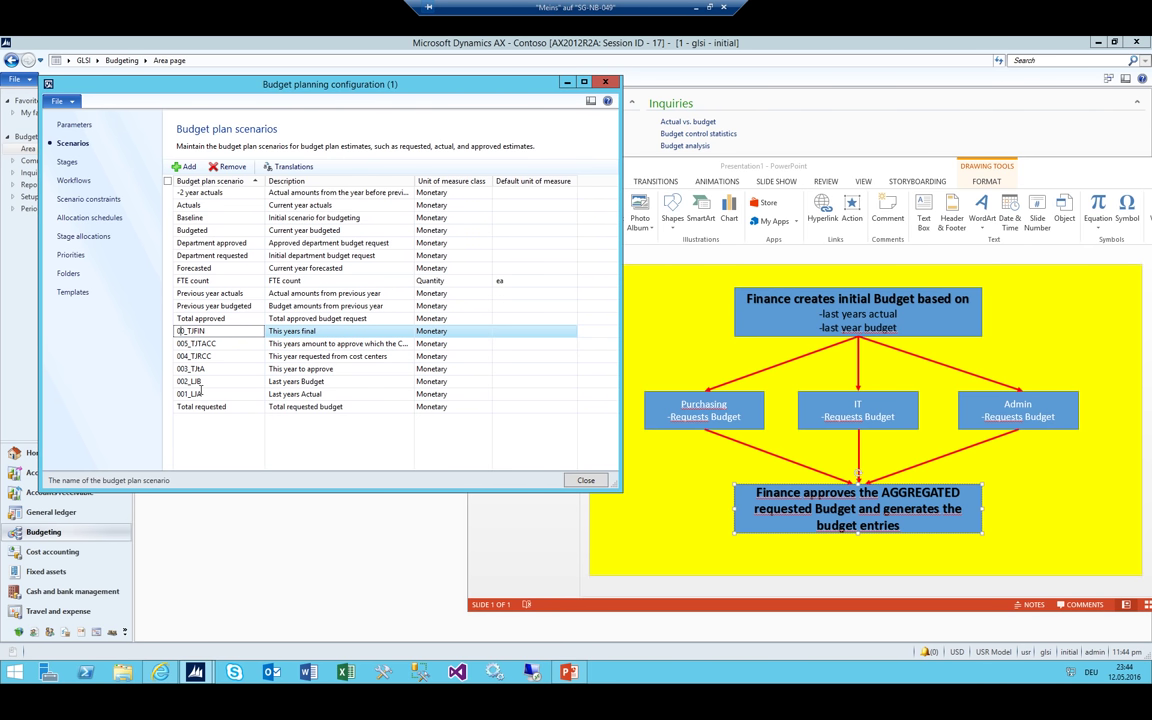
type("6")
key("Down")
key("Down")
key("Down")
key("Down")
key("Down")
key("Down")
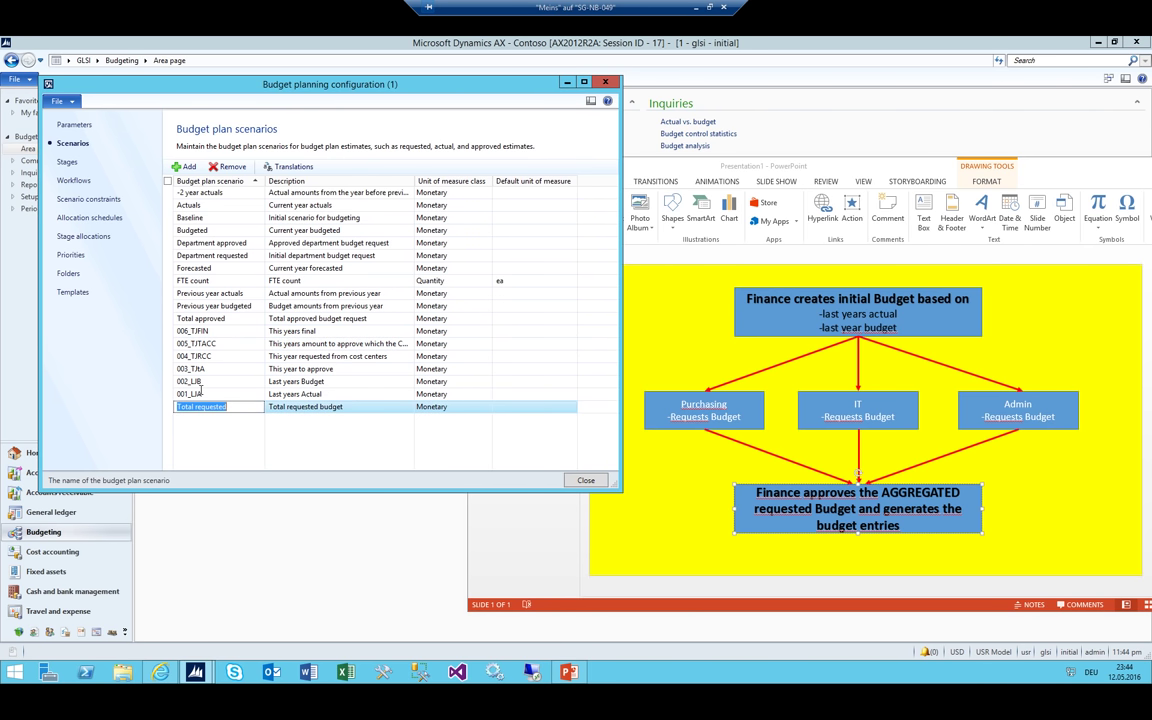
key("Up")
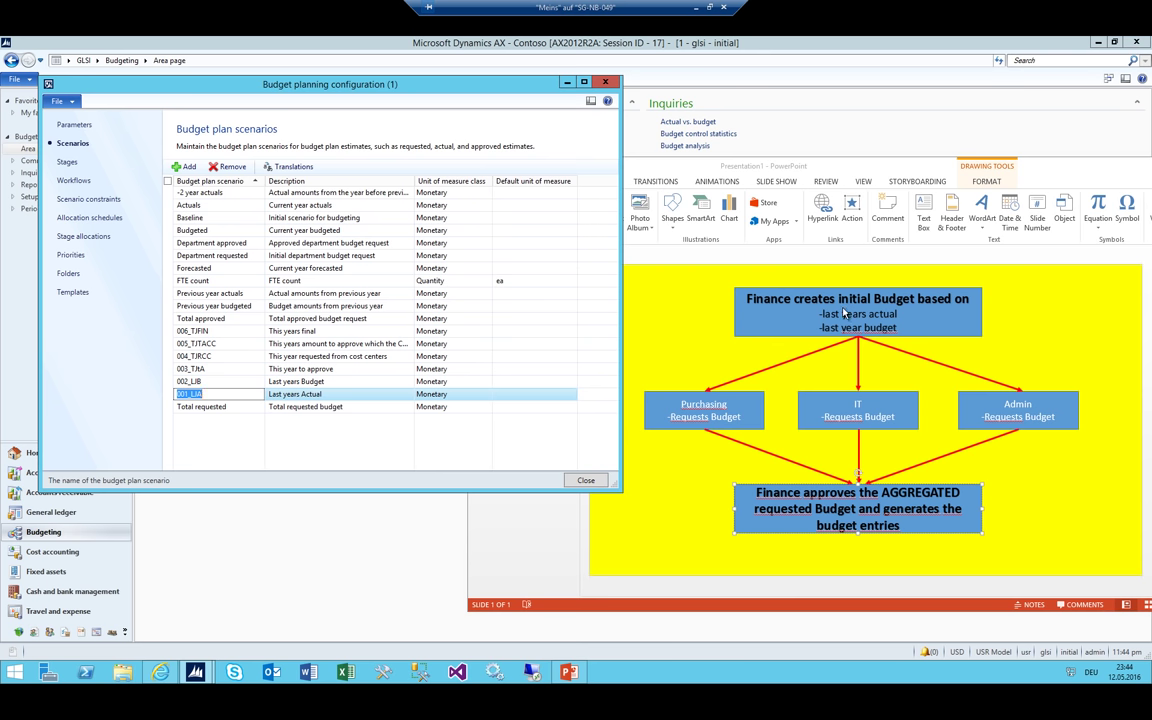
left_click(843, 313)
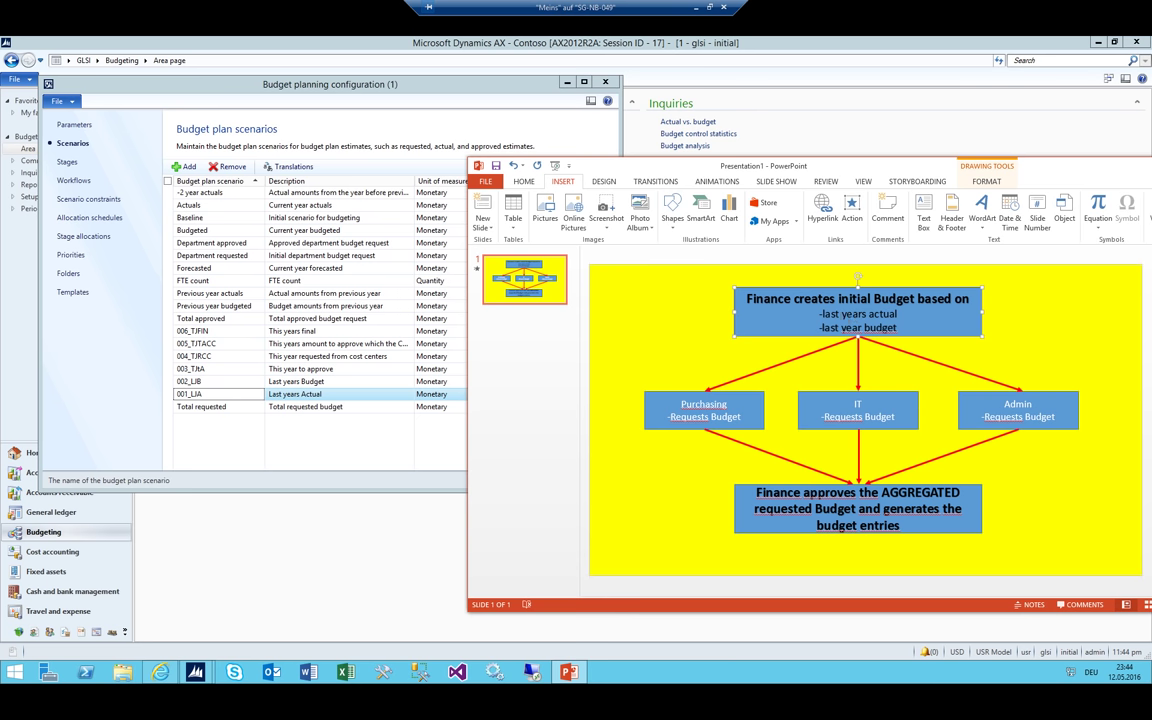
Review the numbered budget plan scenarios one by one, from 001_LIA up to 006_TJFIN
left_click(240, 381)
left_click(236, 394, "shift")
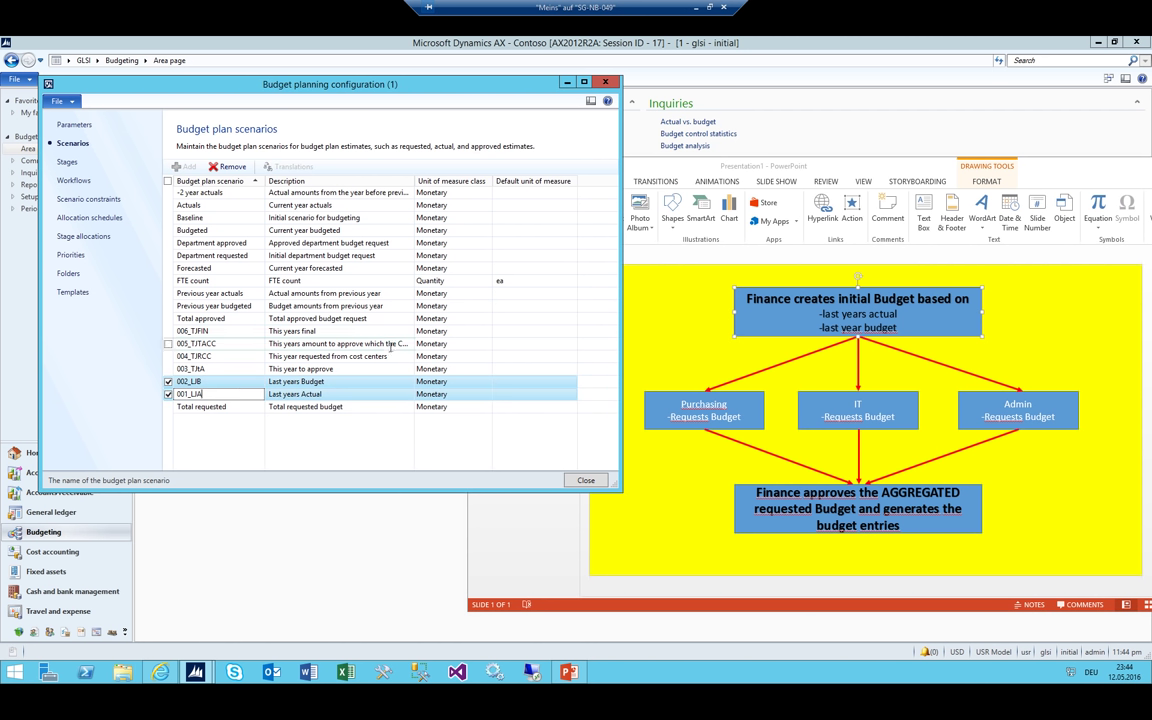
left_click(210, 369)
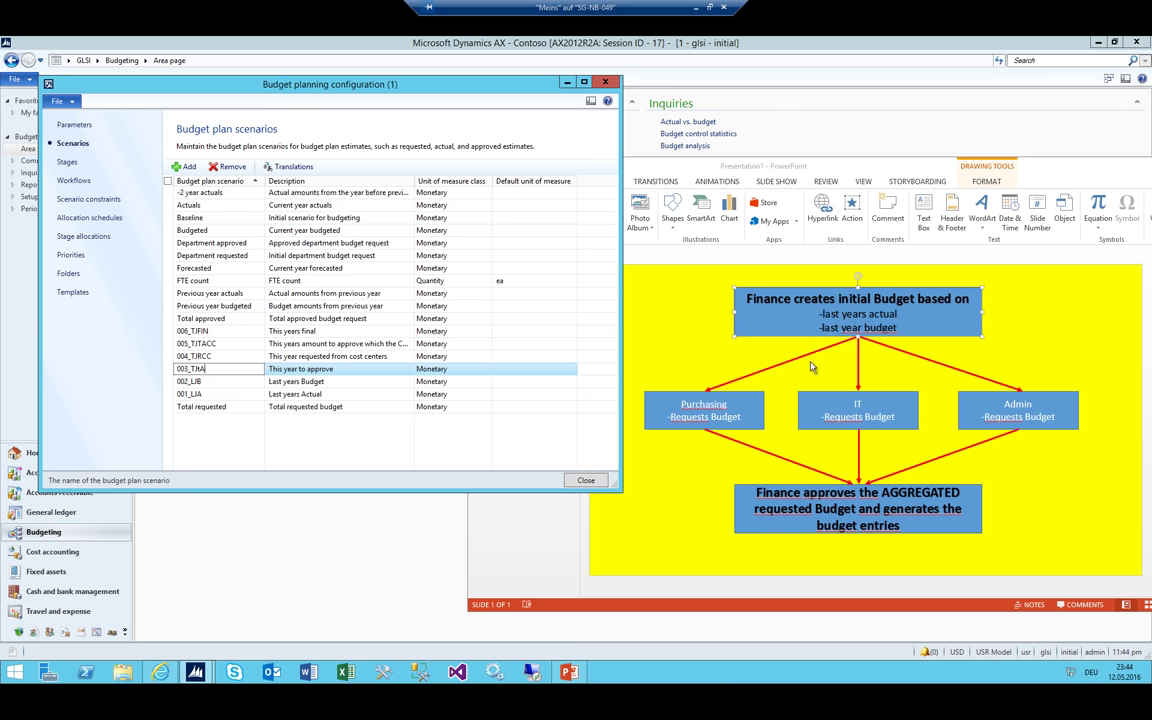
left_click(198, 355)
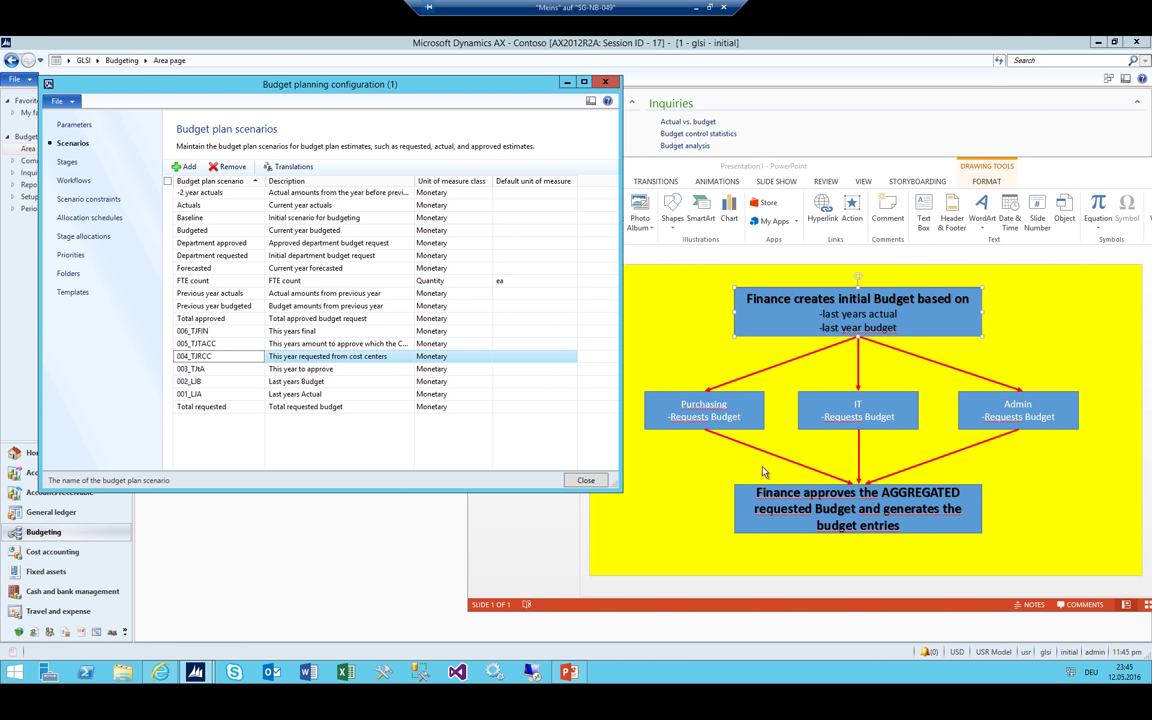
left_click(215, 343)
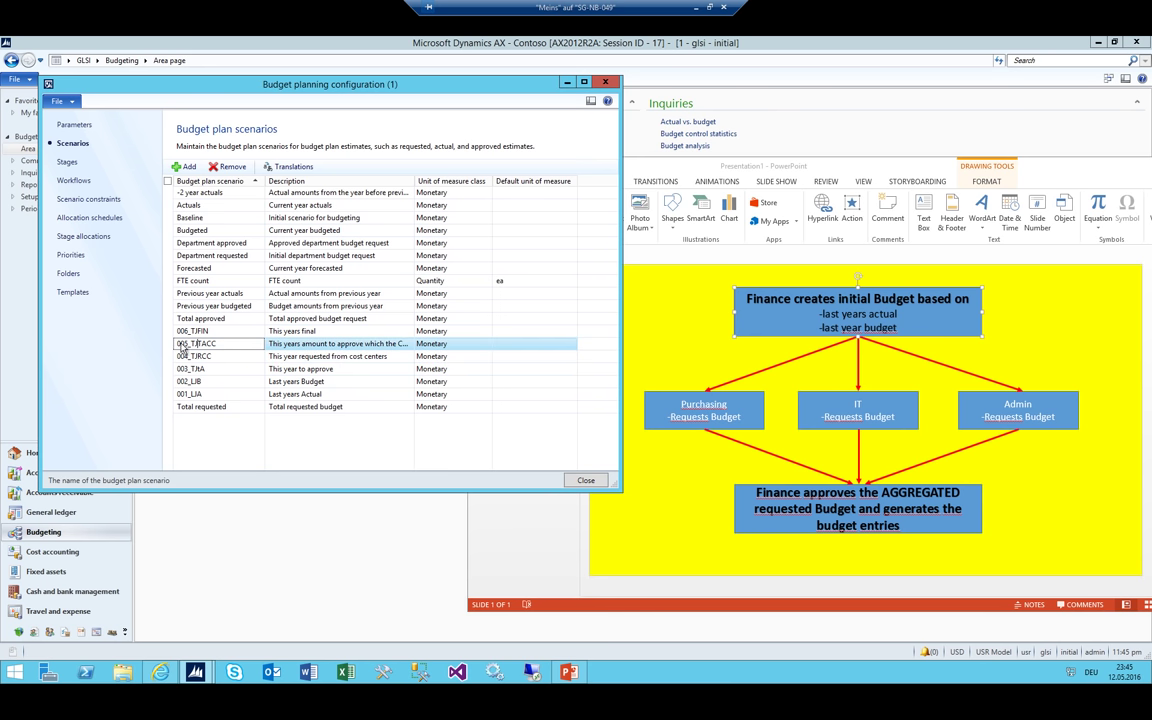
left_click_drag(220, 343, 151, 343)
left_click(223, 331)
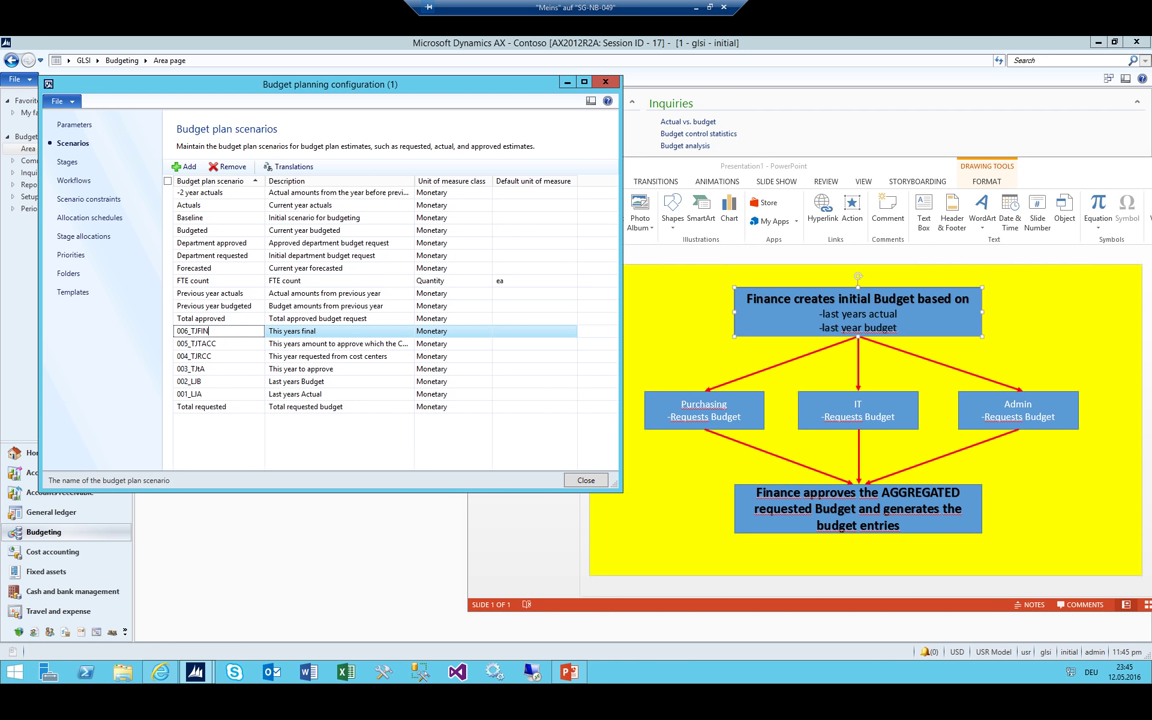
Show the Budget planning stages, Aggregate through Submitted, then bring the PowerPoint diagram forward
left_click(205, 344)
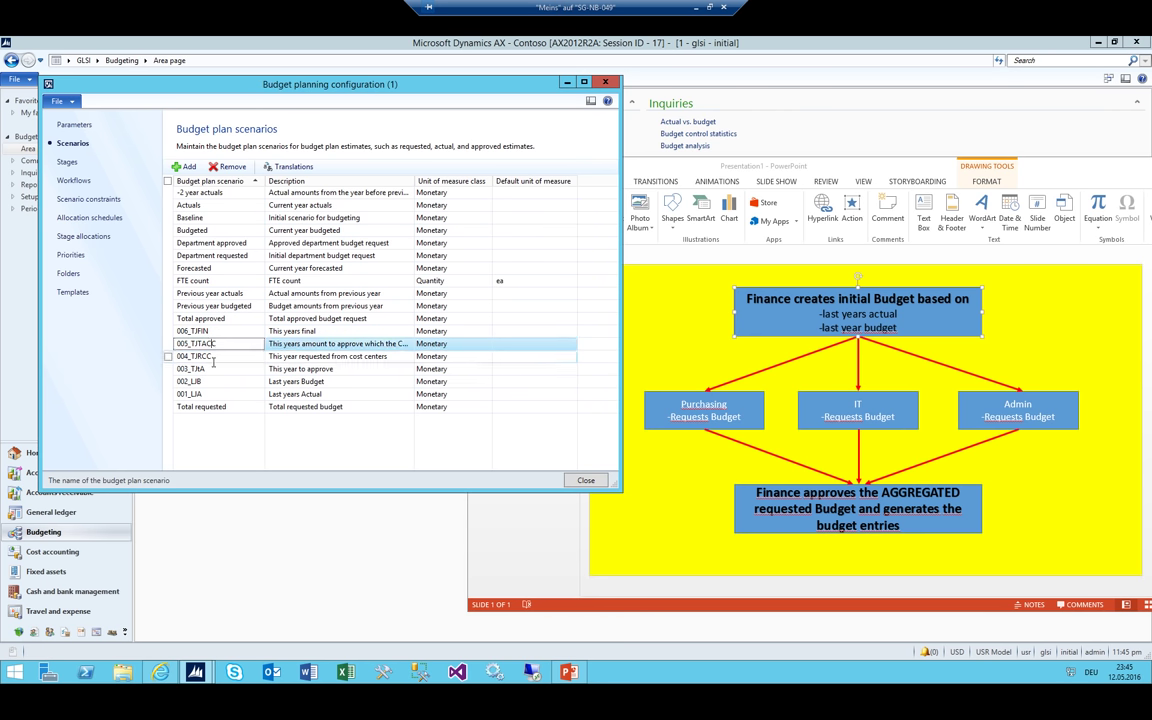
key("Down")
key("Down")
key("Down")
key("Down")
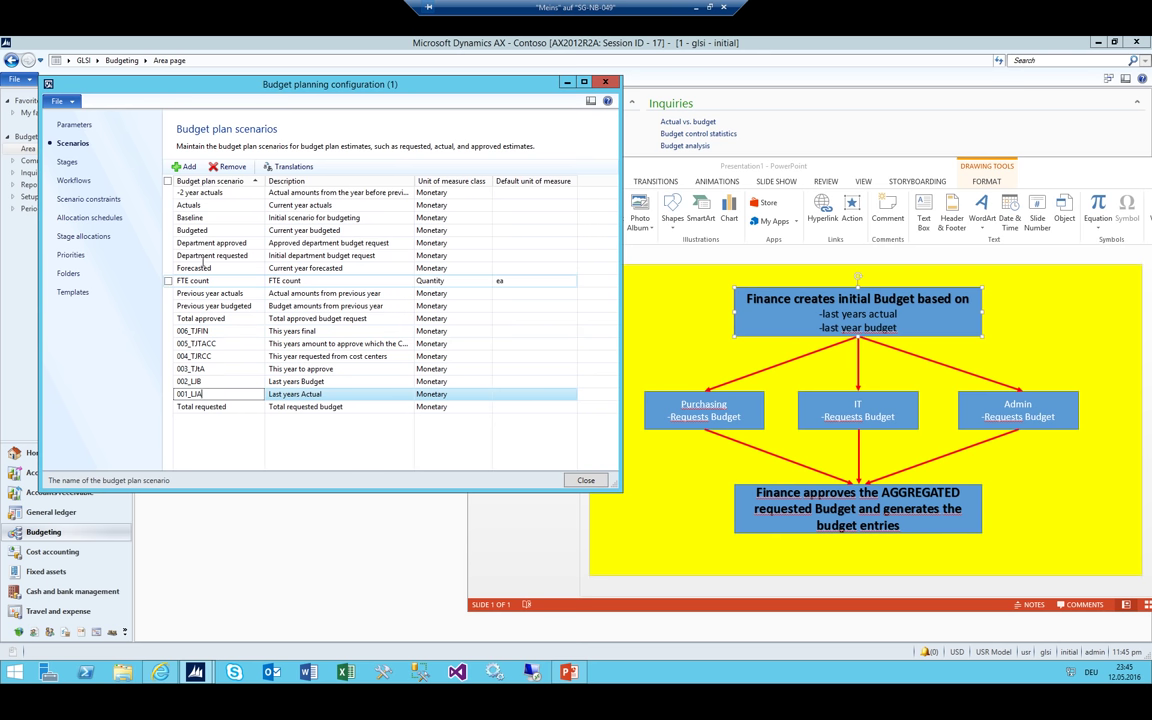
left_click(68, 162)
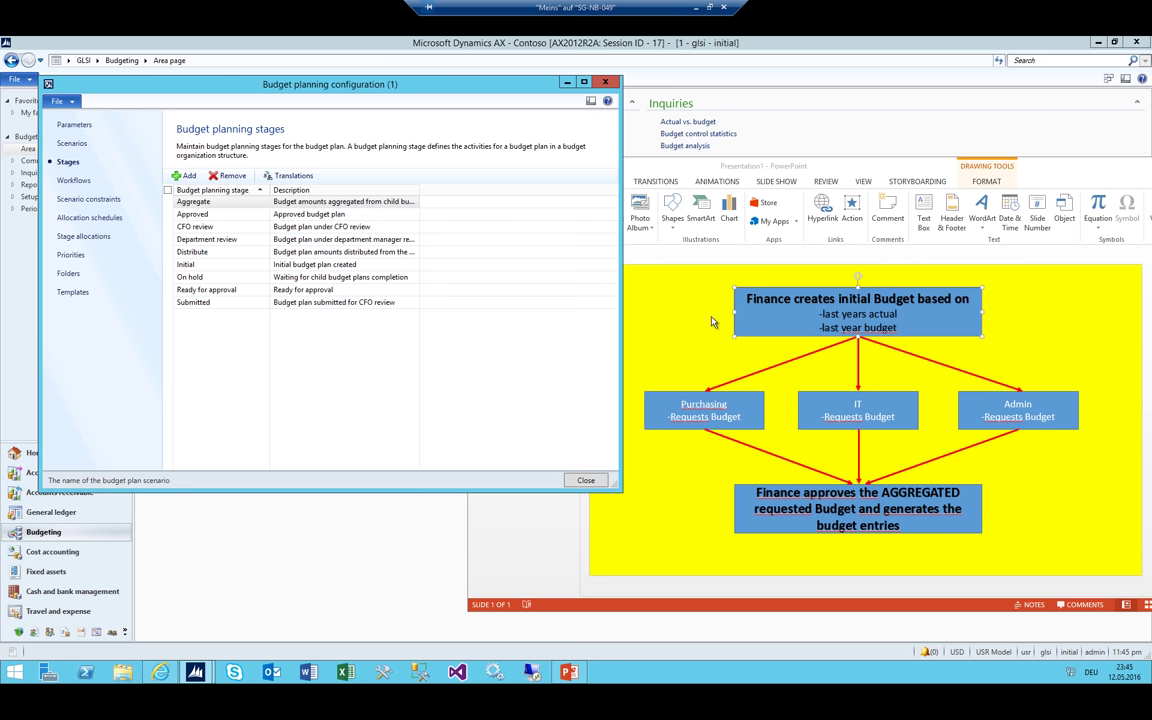
left_click(763, 318)
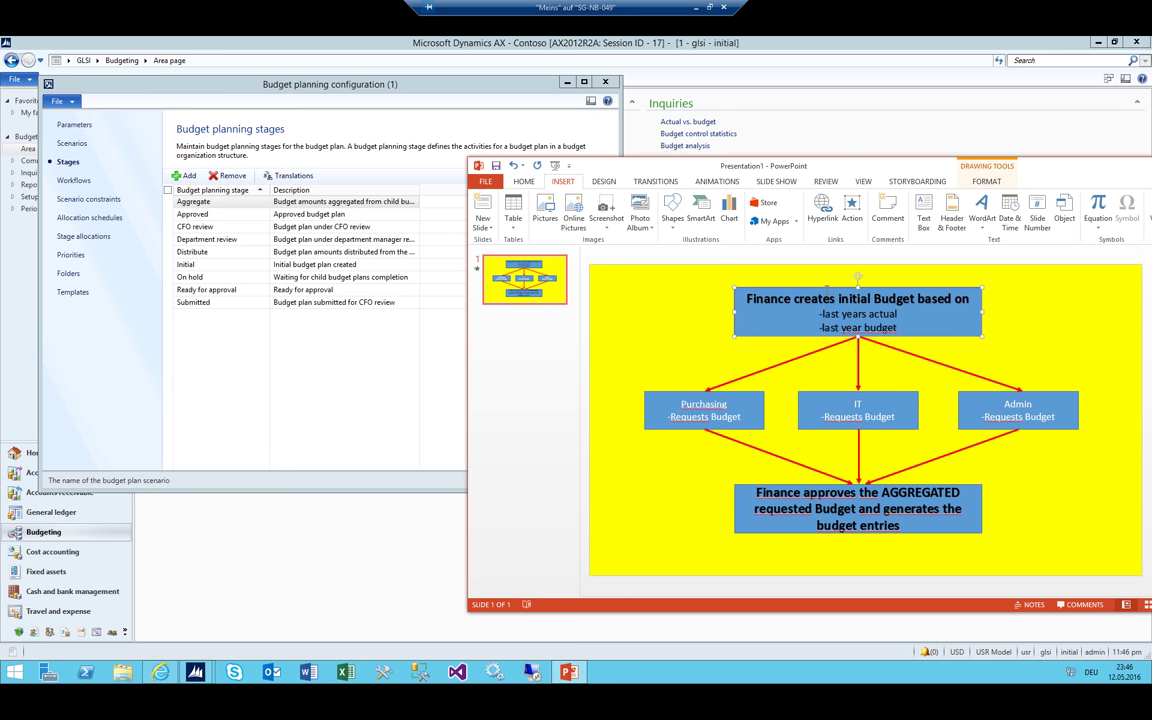
Minimize the YouTube tutorial, bring back the budget planning stages form, and launch Excel
left_click(160, 672)
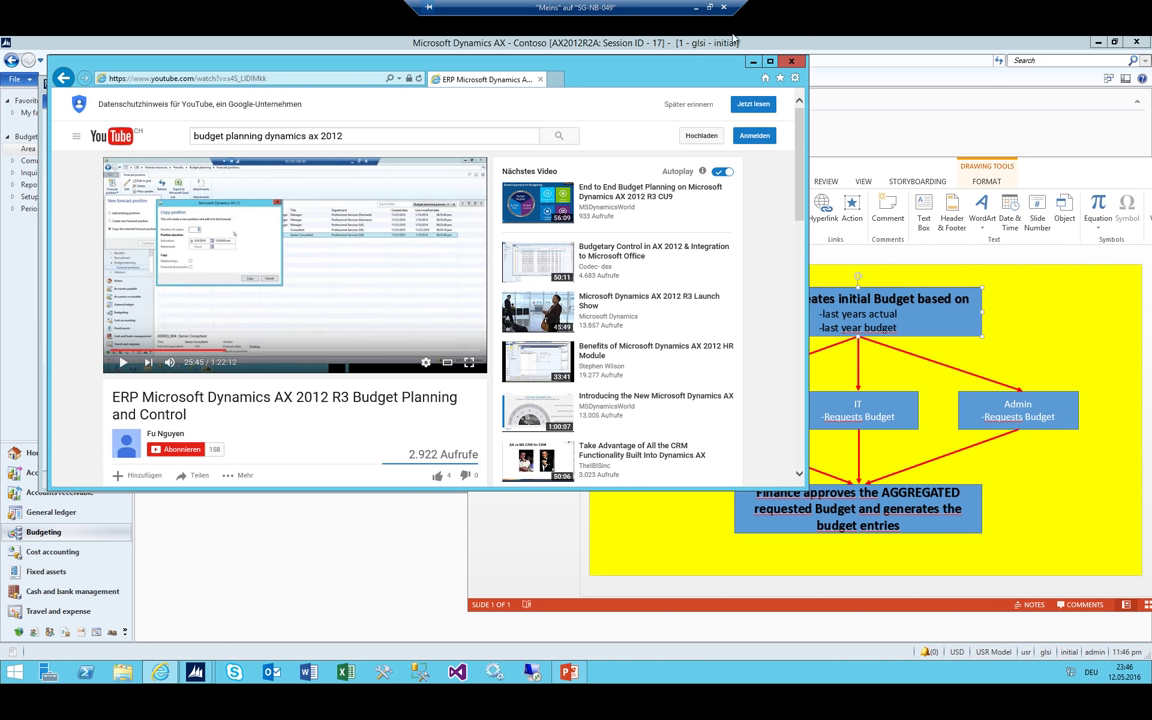
left_click(753, 63)
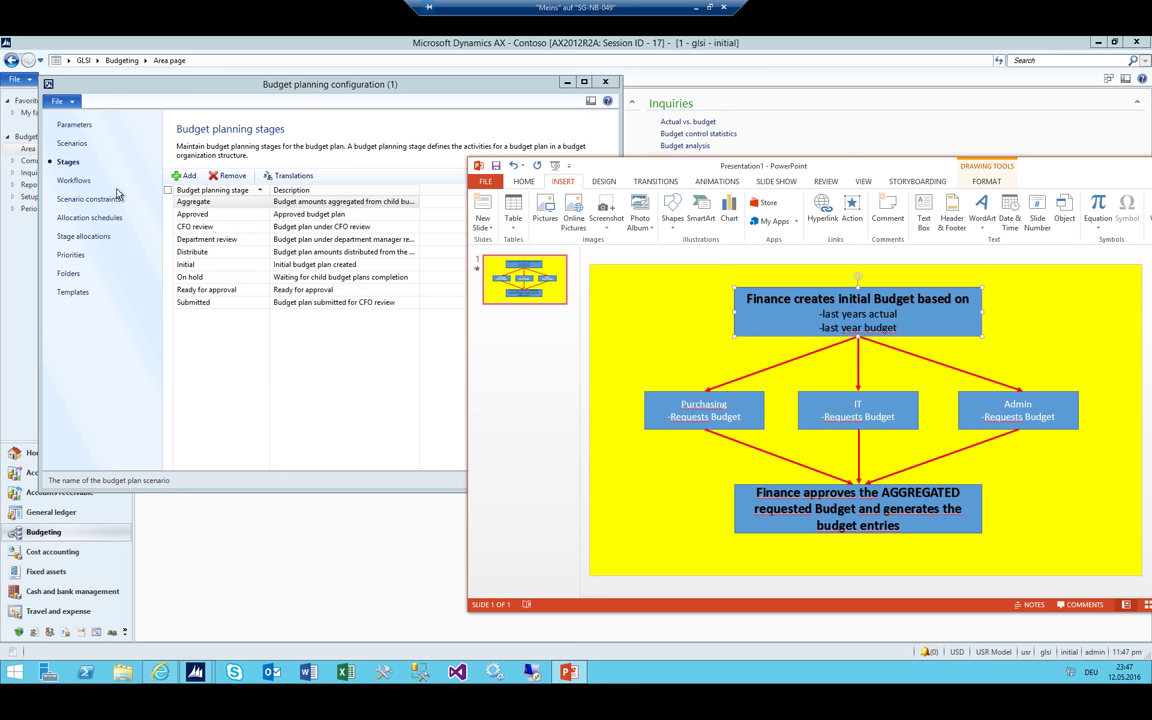
left_click(231, 205)
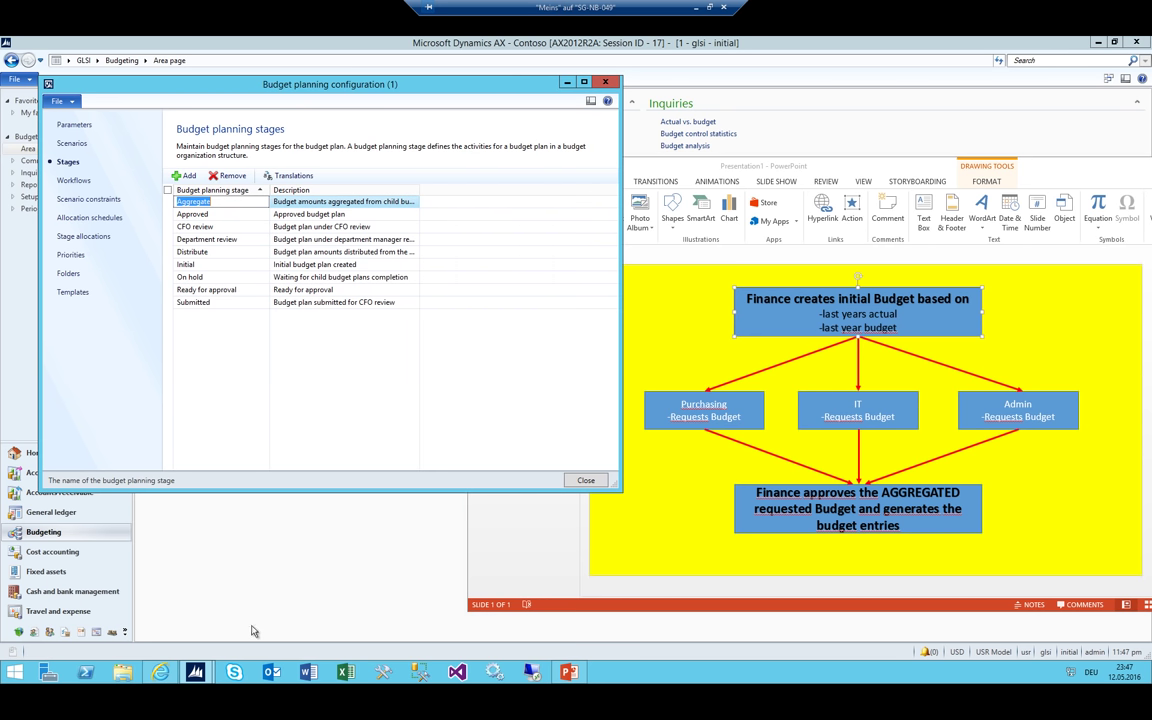
left_click(345, 672)
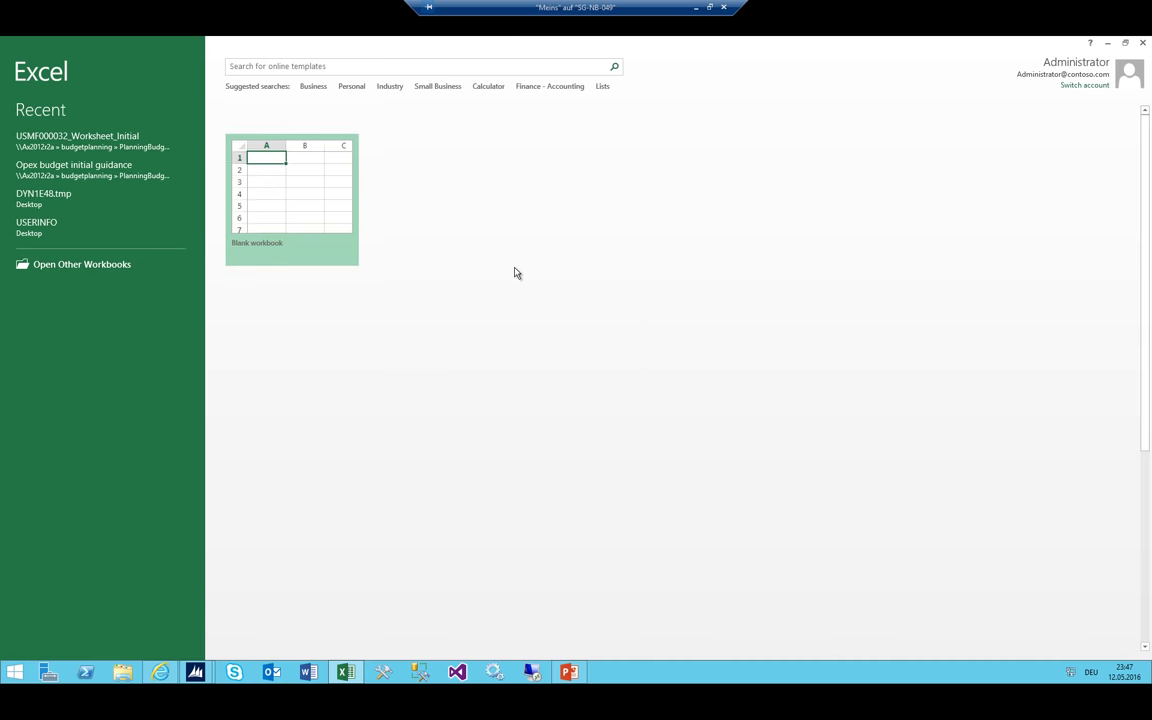
Create a blank workbook and resize its window to sit beside the AX form
left_click(279, 143)
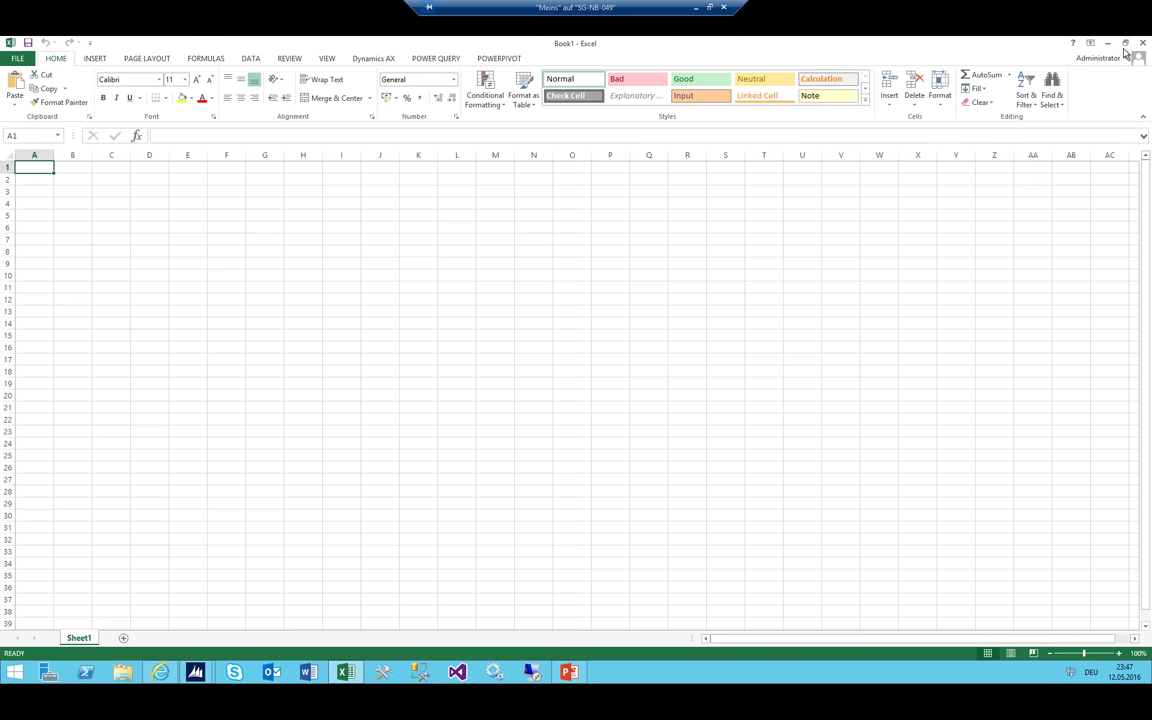
double_click(1015, 45)
left_click_drag(486, 84, 455, 254)
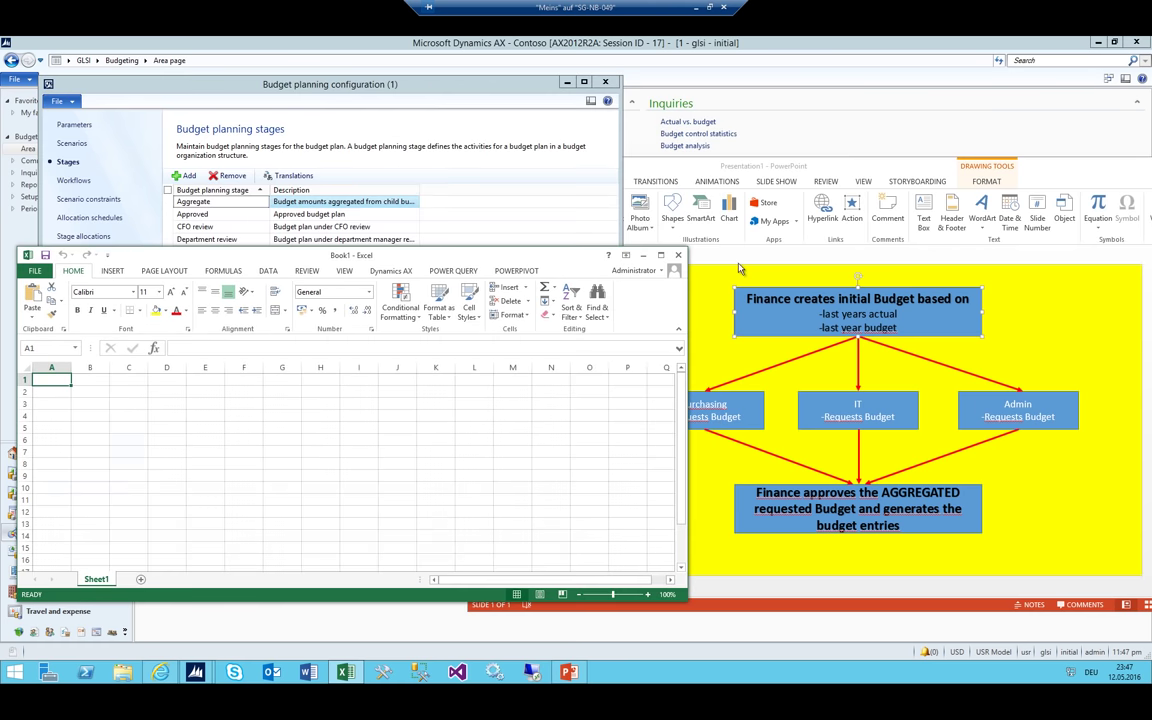
left_click(68, 392)
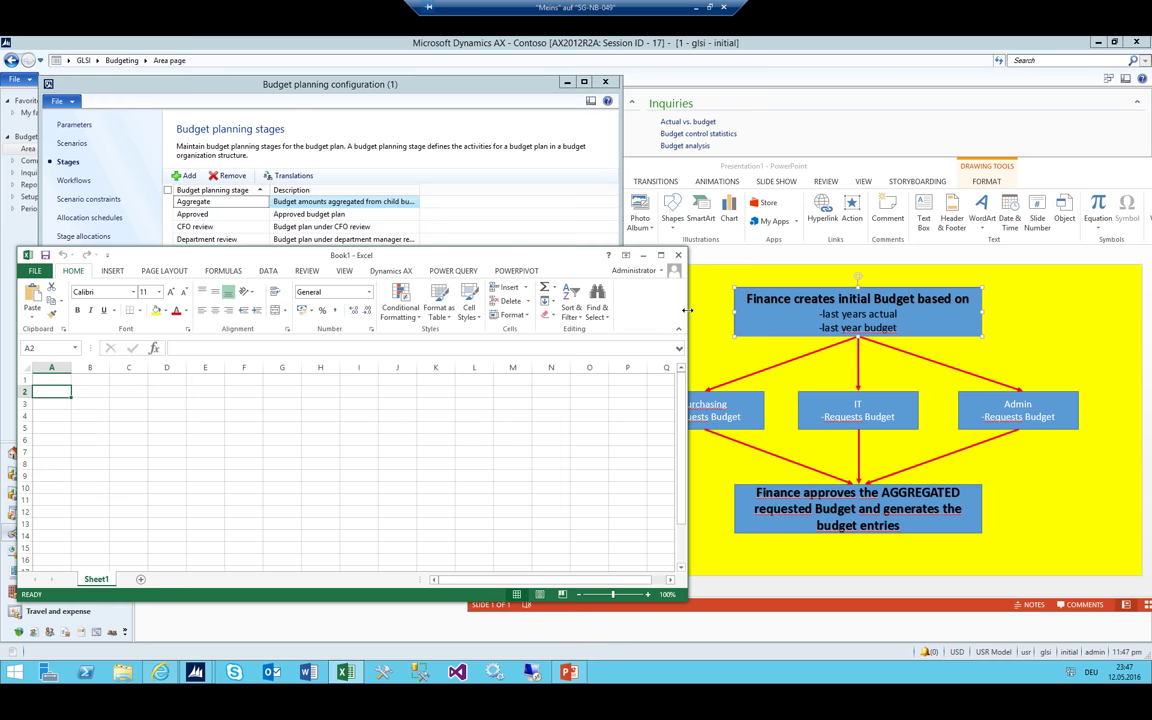
left_click_drag(686, 300, 545, 322)
left_click_drag(376, 250, 442, 235)
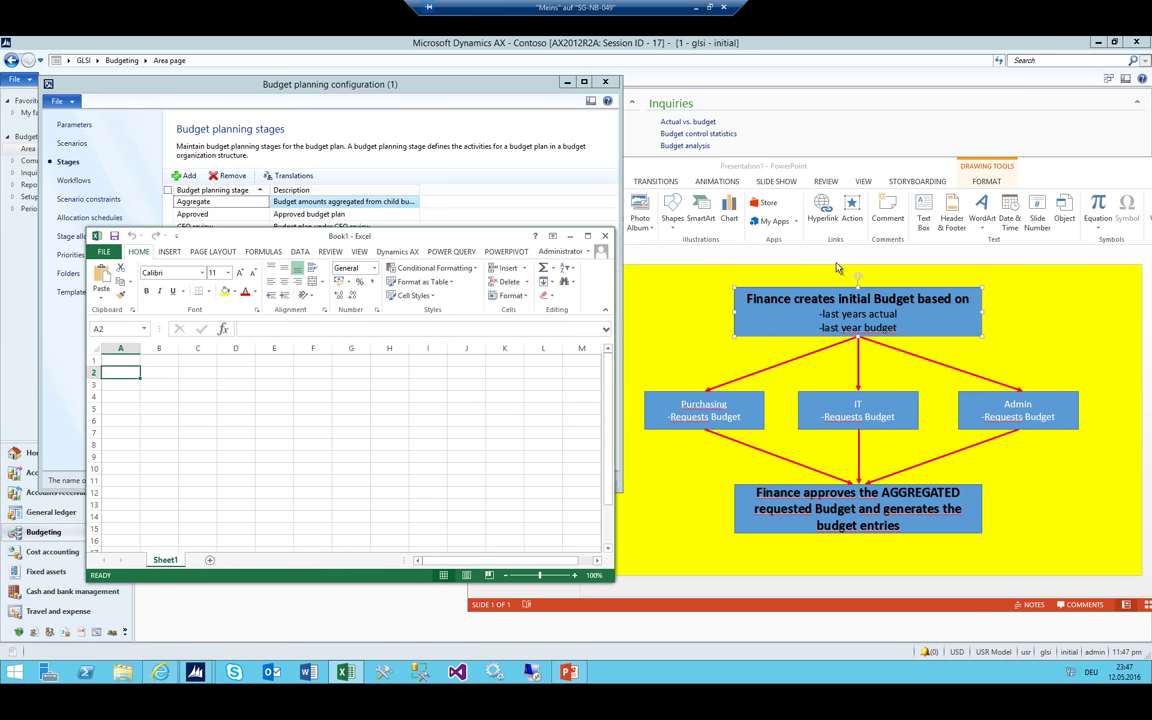
Widen column A and enter 'Total Budget' in cell A1
left_click_drag(140, 348, 178, 348)
left_click(154, 360)
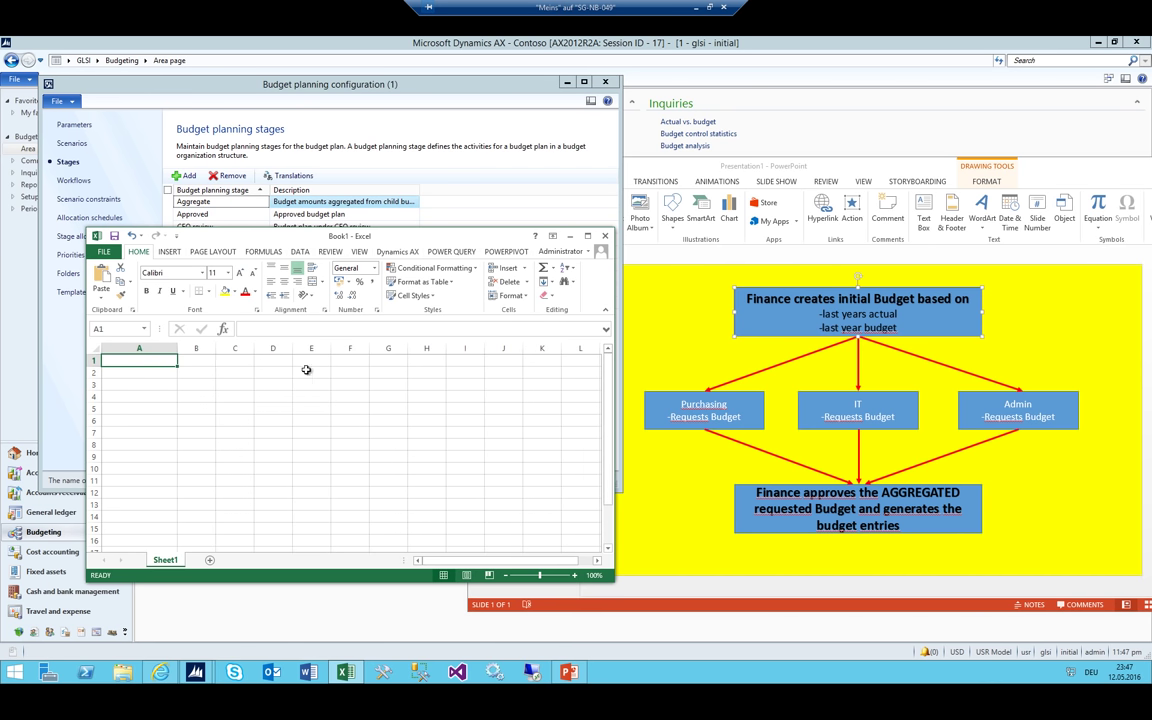
type("Total Budget")
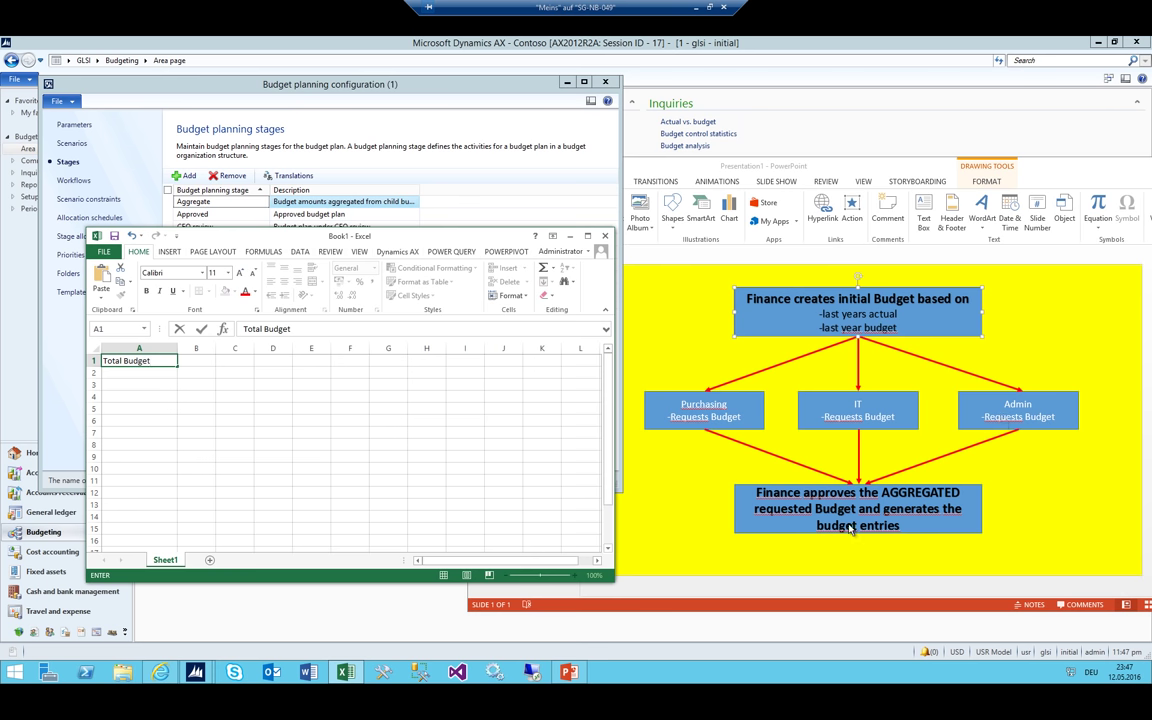
left_click(778, 314)
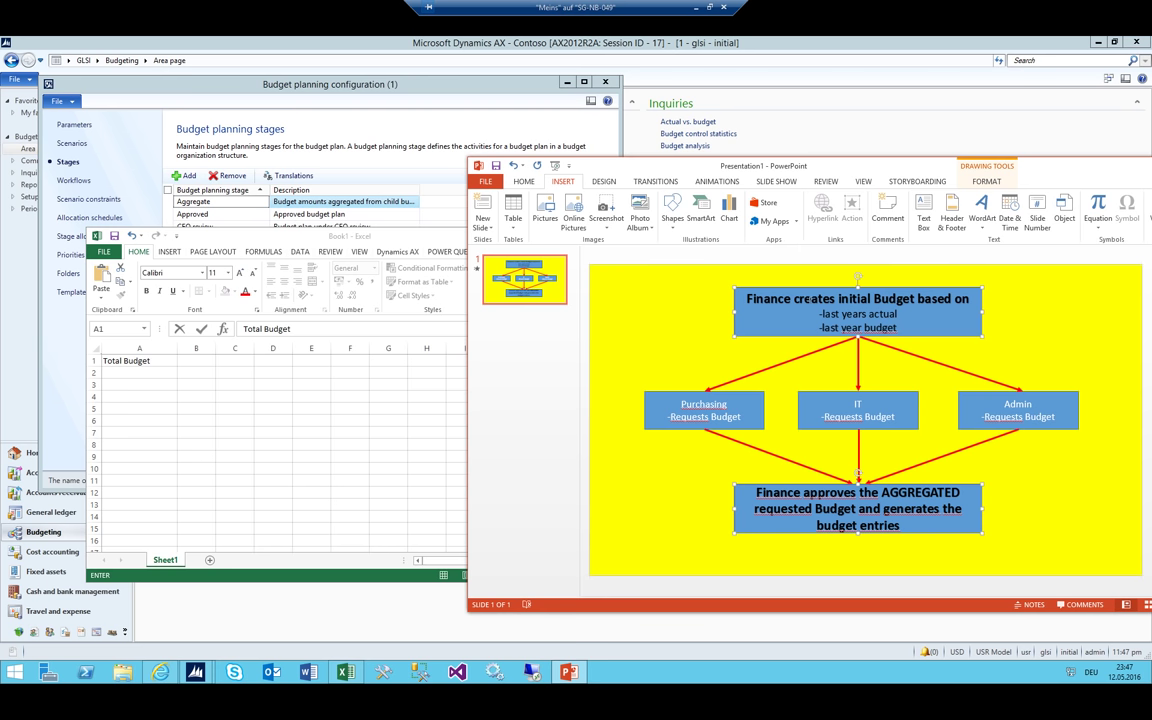
left_click(133, 340)
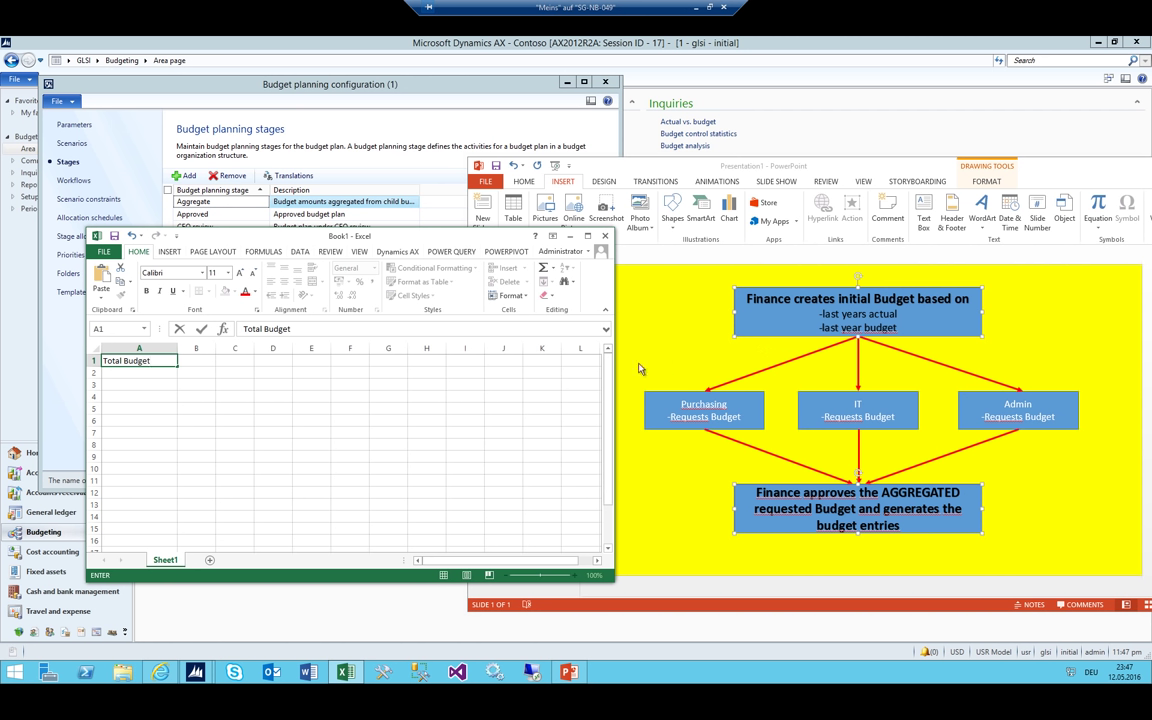
left_click(212, 357)
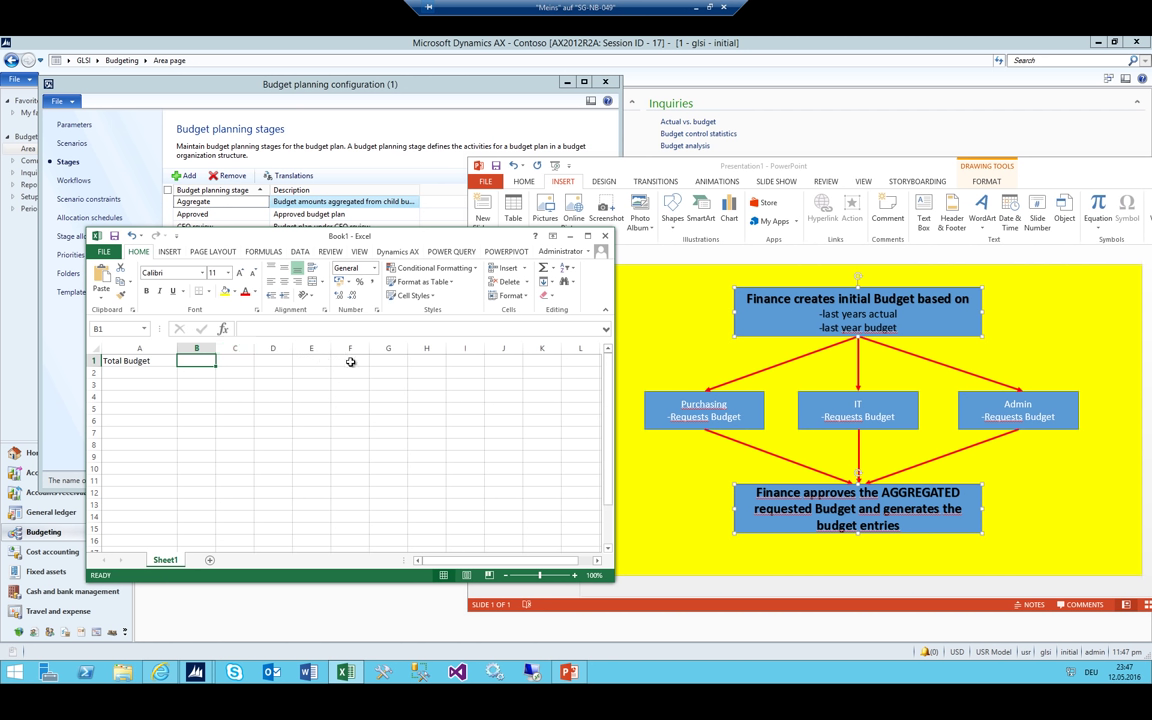
Enter the B1 heading 'Cost Center Budgets', replacing the initial 'Department Budgets'
type("Departm")
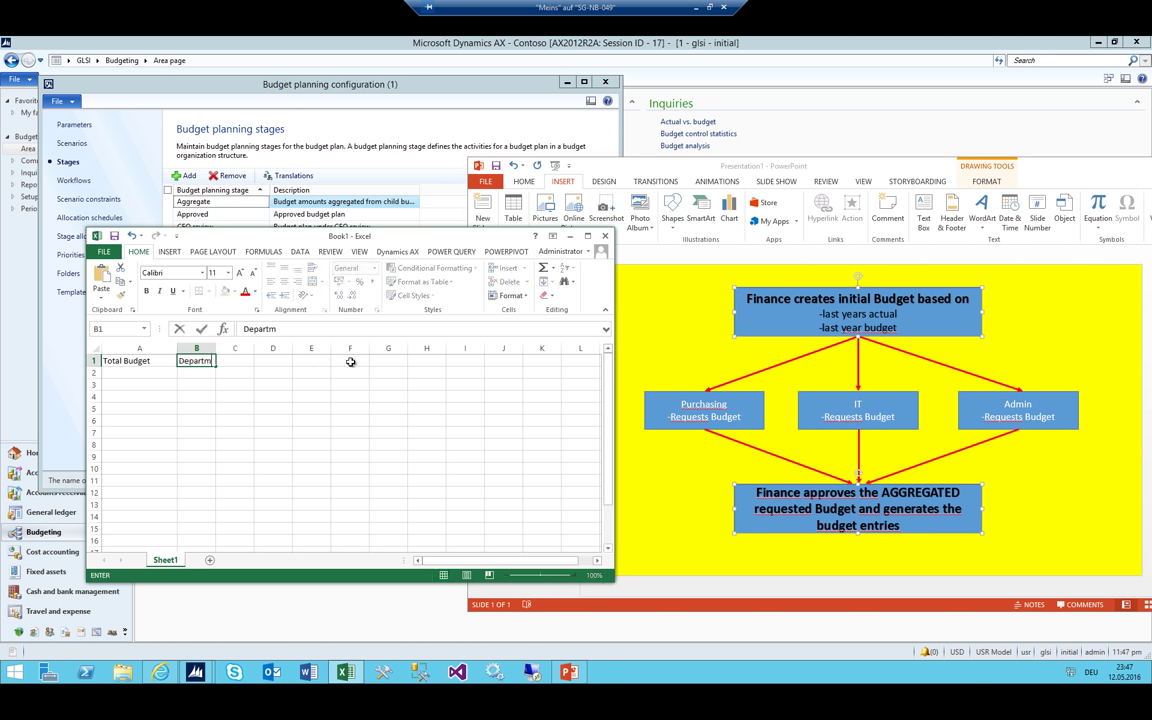
type("ent Budgets")
key("Return")
double_click(199, 360)
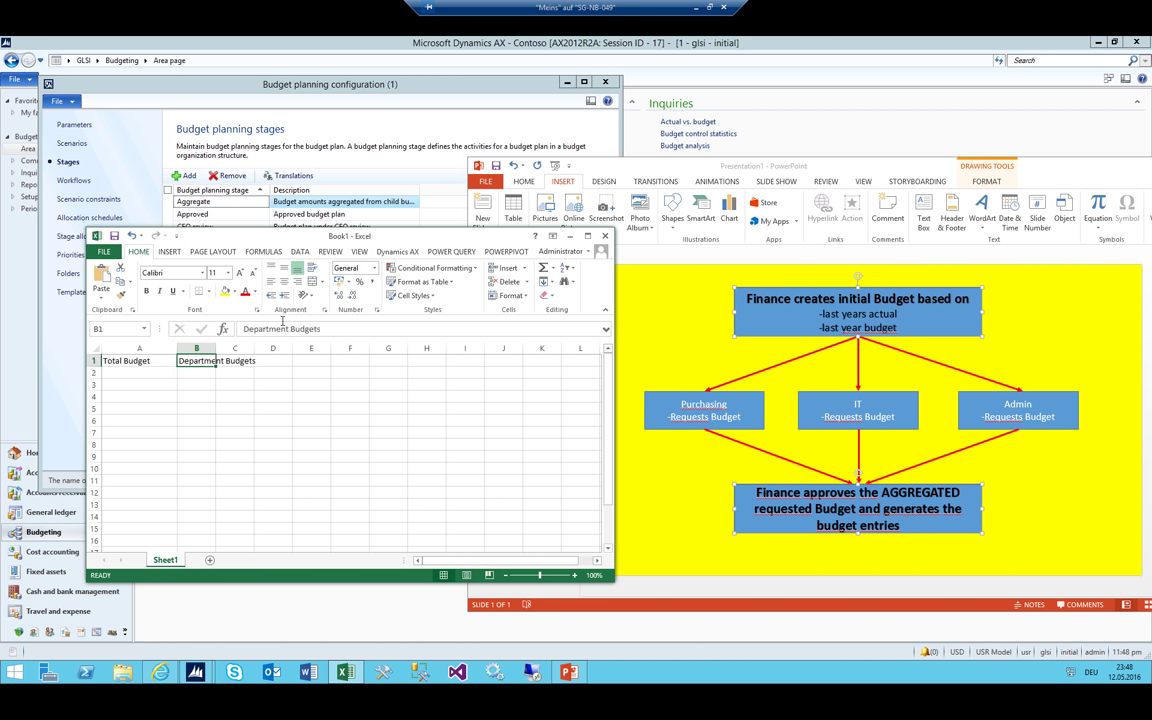
left_click_drag(226, 360, 93, 310)
type("Cost Cent")
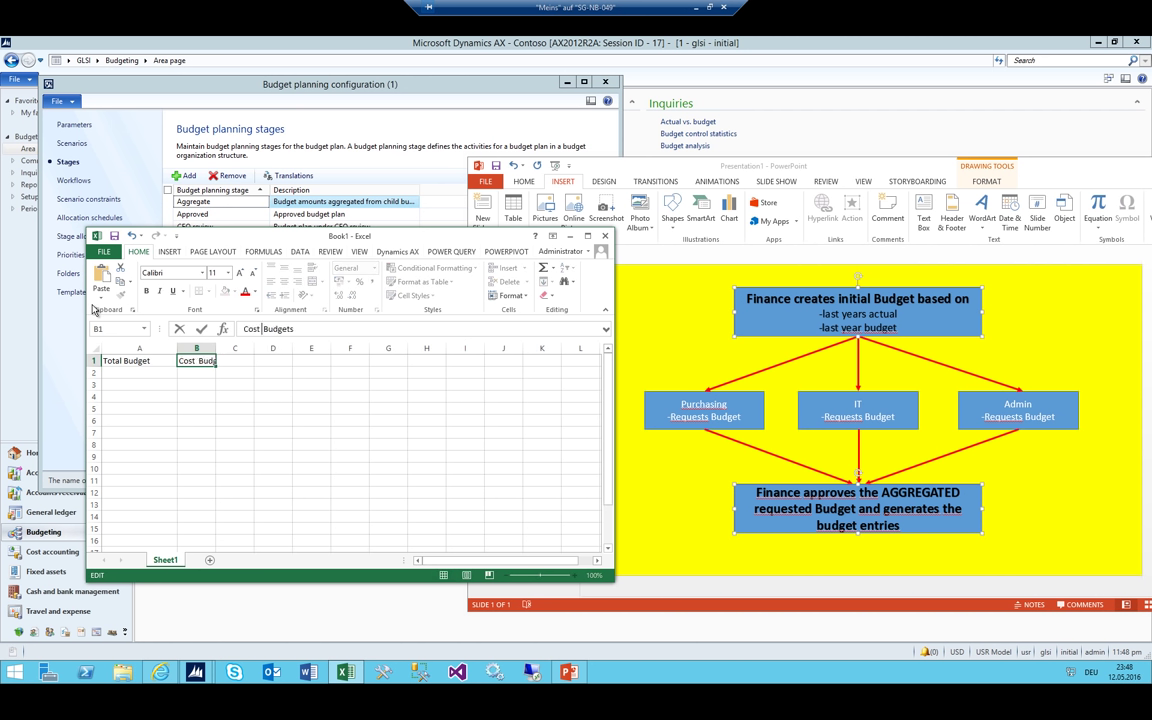
type("er")
key("Return")
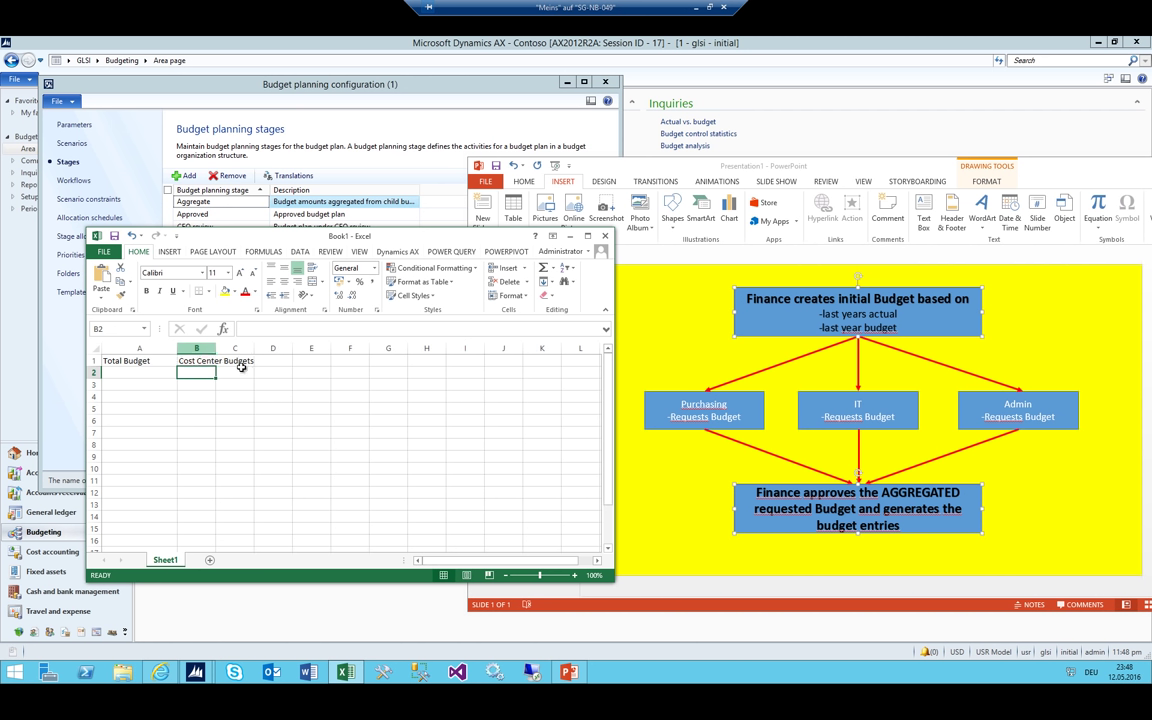
Widen columns A and B, enter 'Inital' in A2, and bold the A1:B1 headings
left_click_drag(216, 348, 269, 345)
left_click_drag(178, 352, 212, 348)
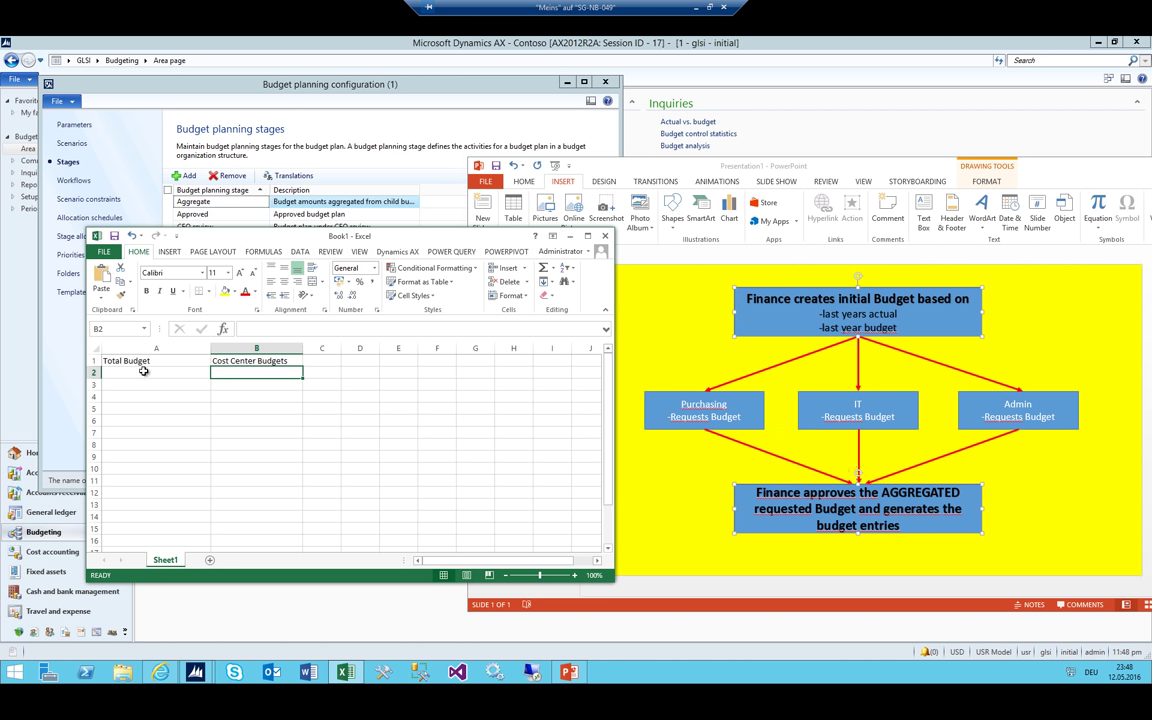
left_click(208, 376)
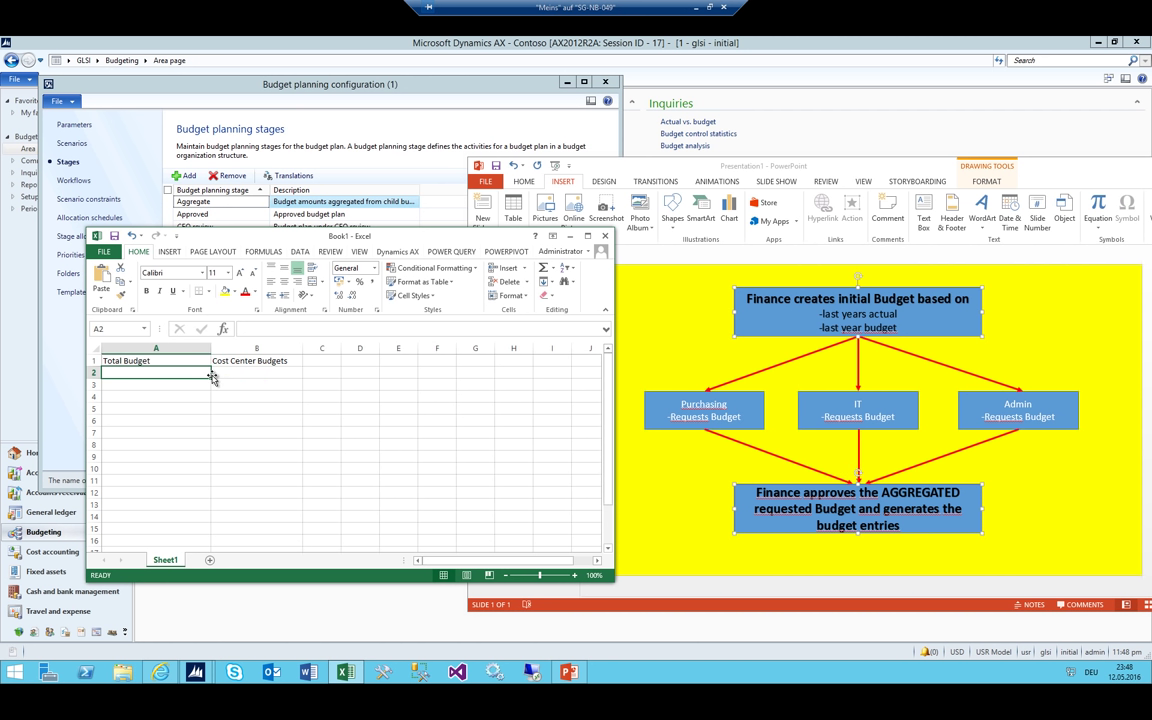
type("Inital")
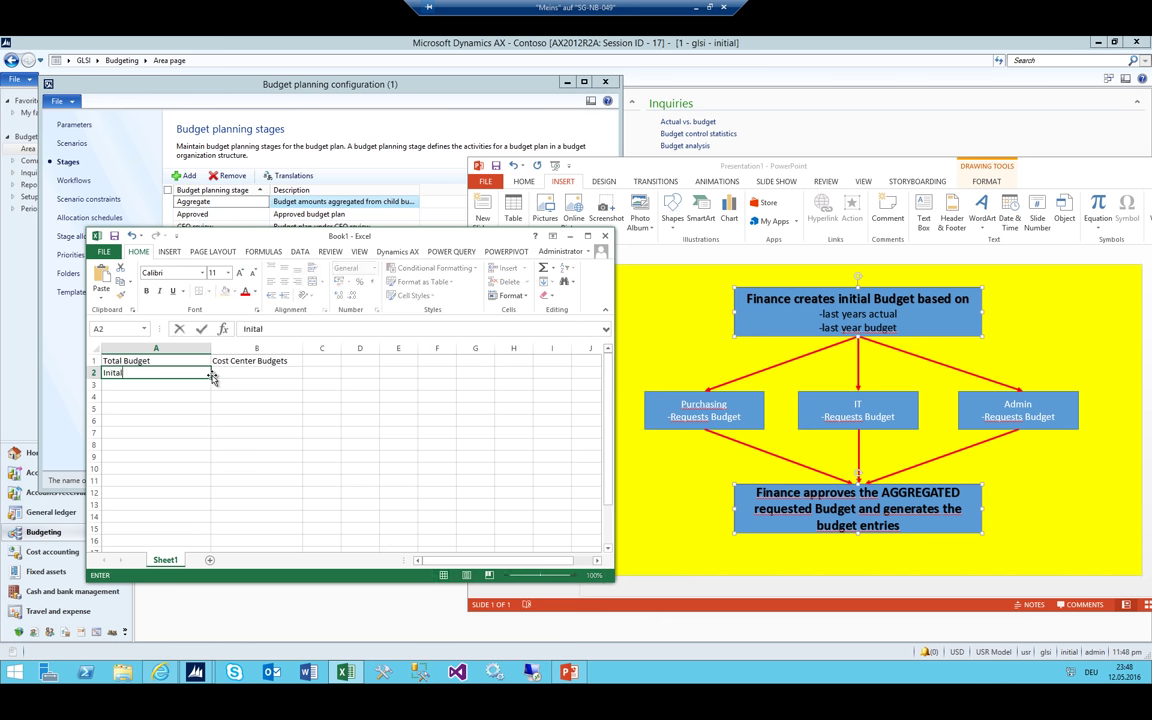
key("Return")
left_click_drag(167, 361, 258, 361)
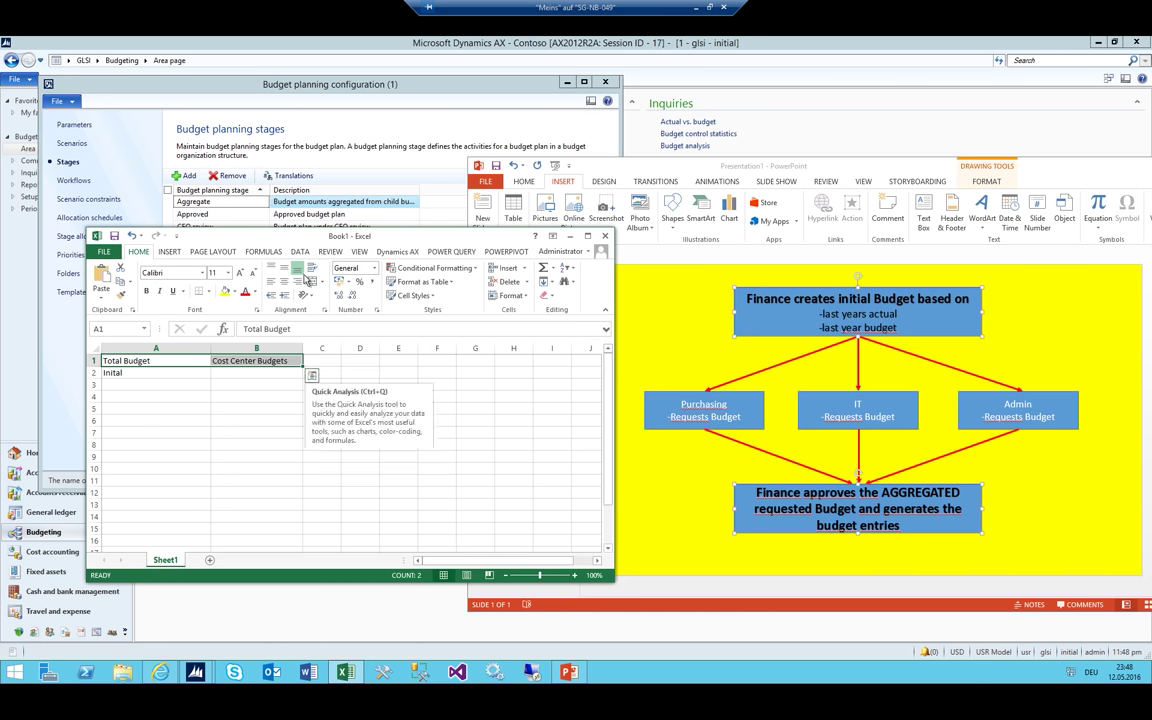
left_click(146, 291)
Insert a new column A with the bold heading 'Stages'
right_click(150, 348)
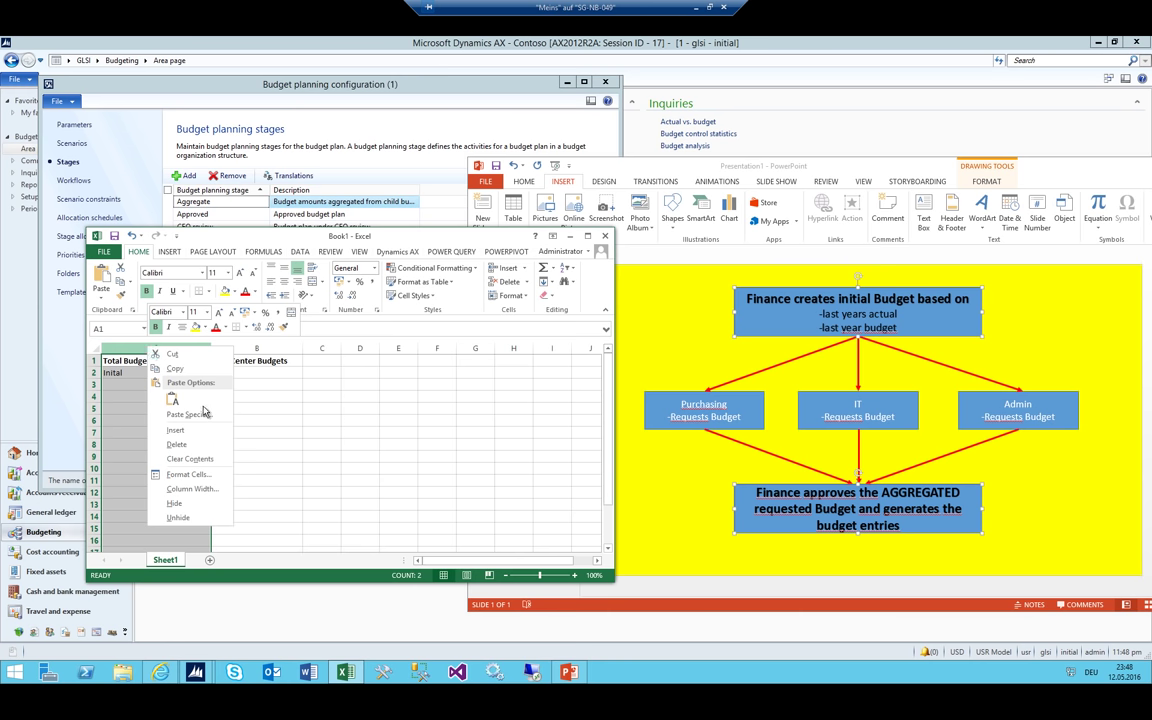
left_click(200, 428)
left_click(116, 360)
type("S")
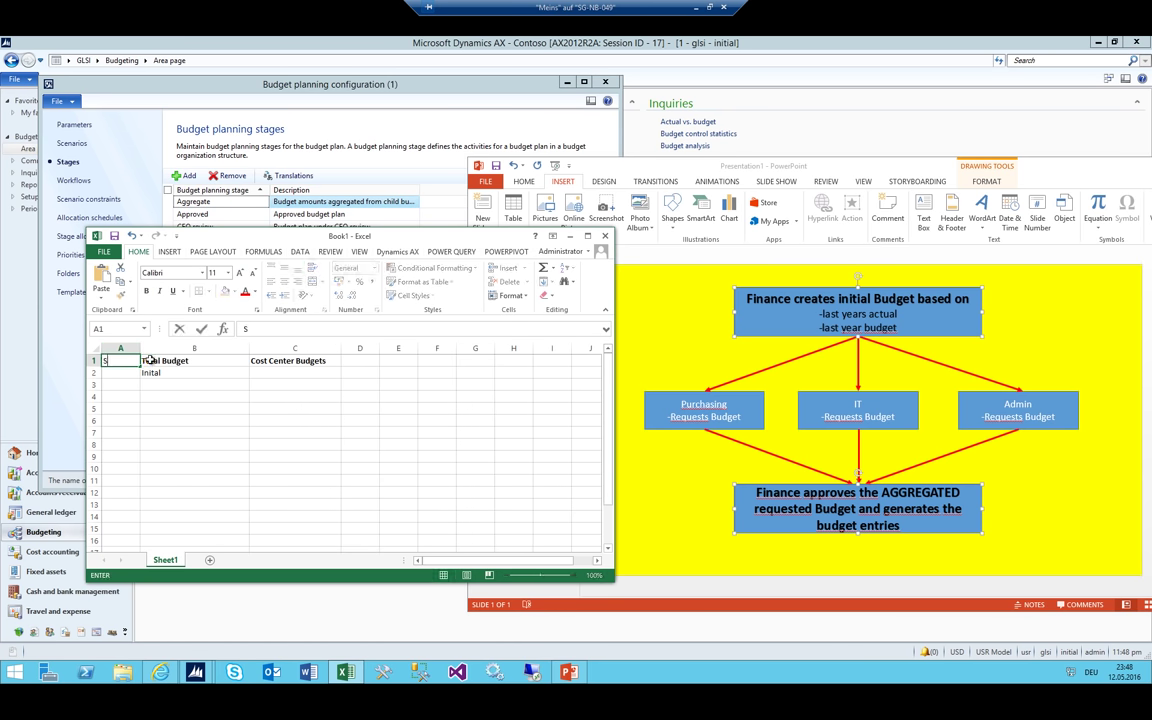
type("tages")
key("ctrl+Return")
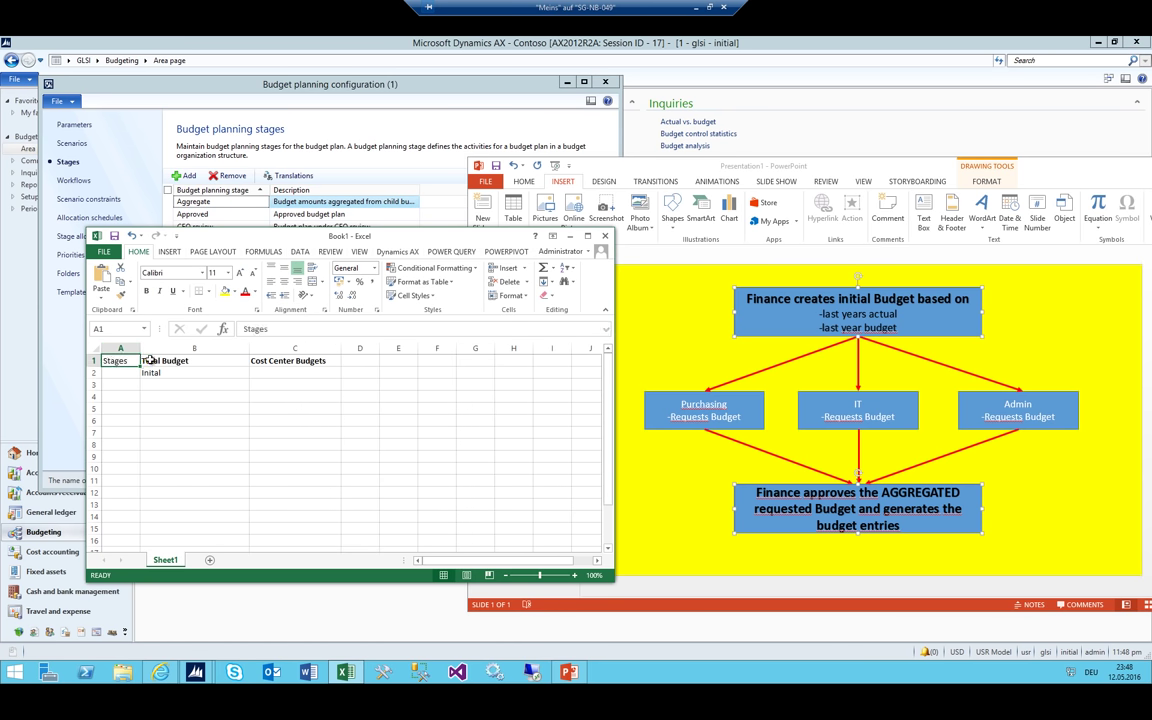
key("ctrl+1")
key("Escape")
left_click(146, 291)
Fill cells A2 through A5 with the label 'Stage'
left_click(127, 373)
type("Sta")
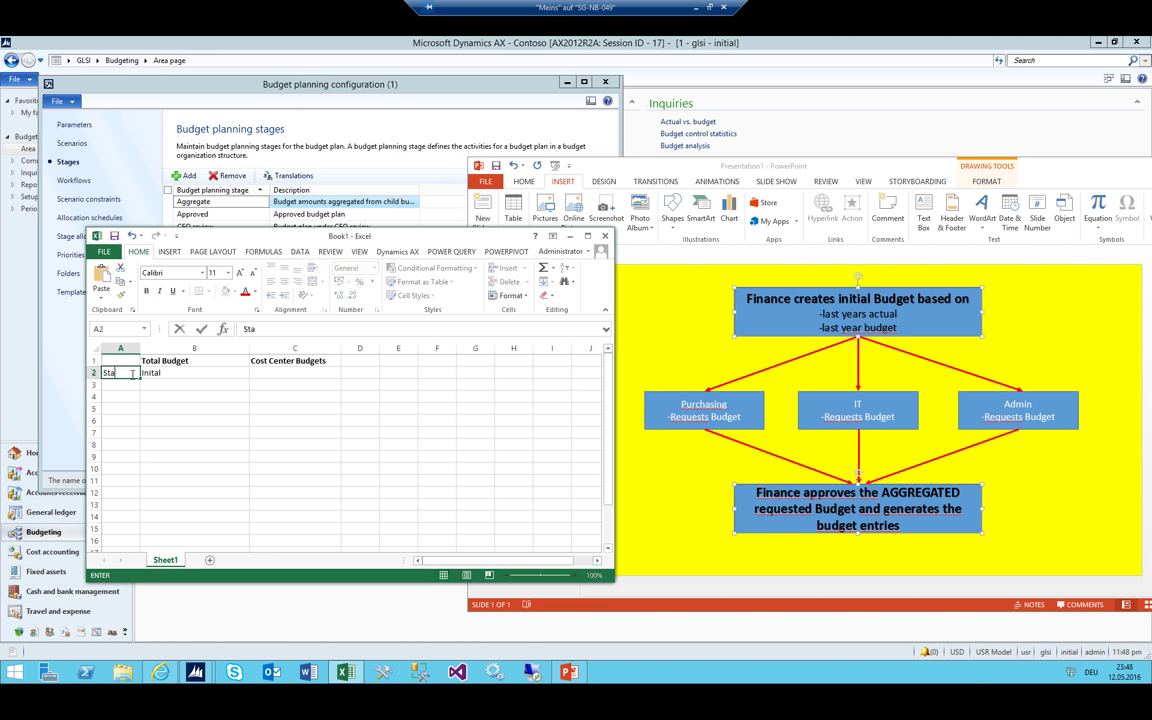
type("ge")
key("Return")
type("Stage")
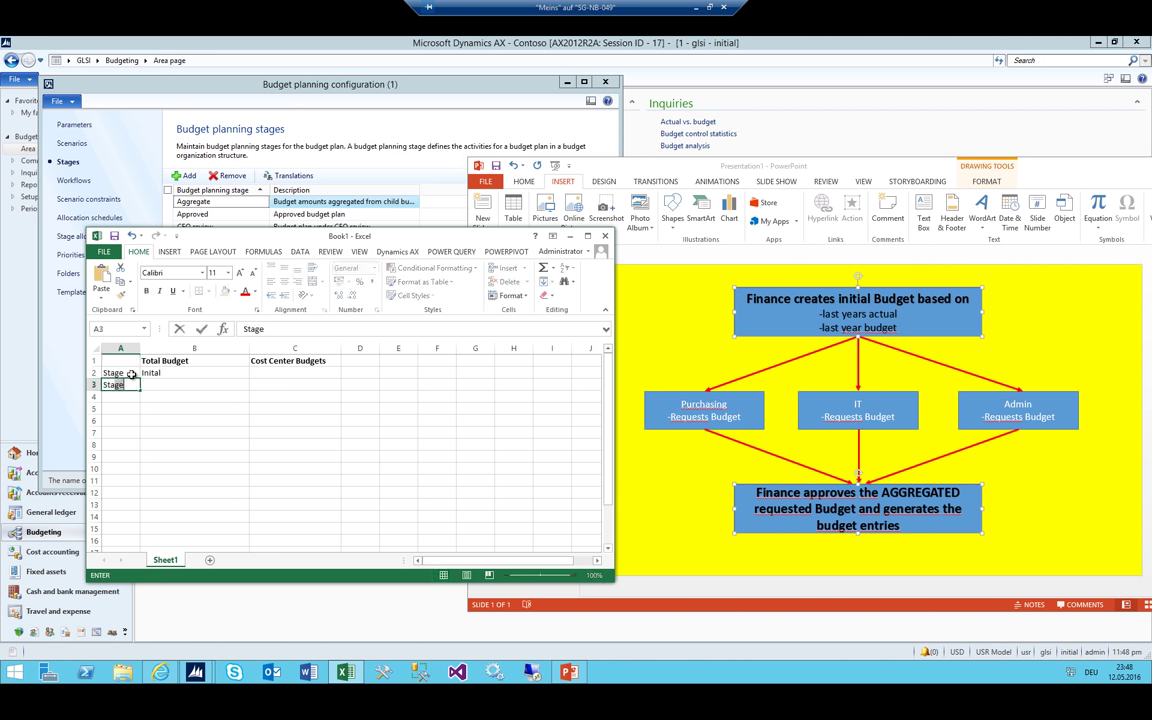
key("Return")
type("Stage")
key("Return")
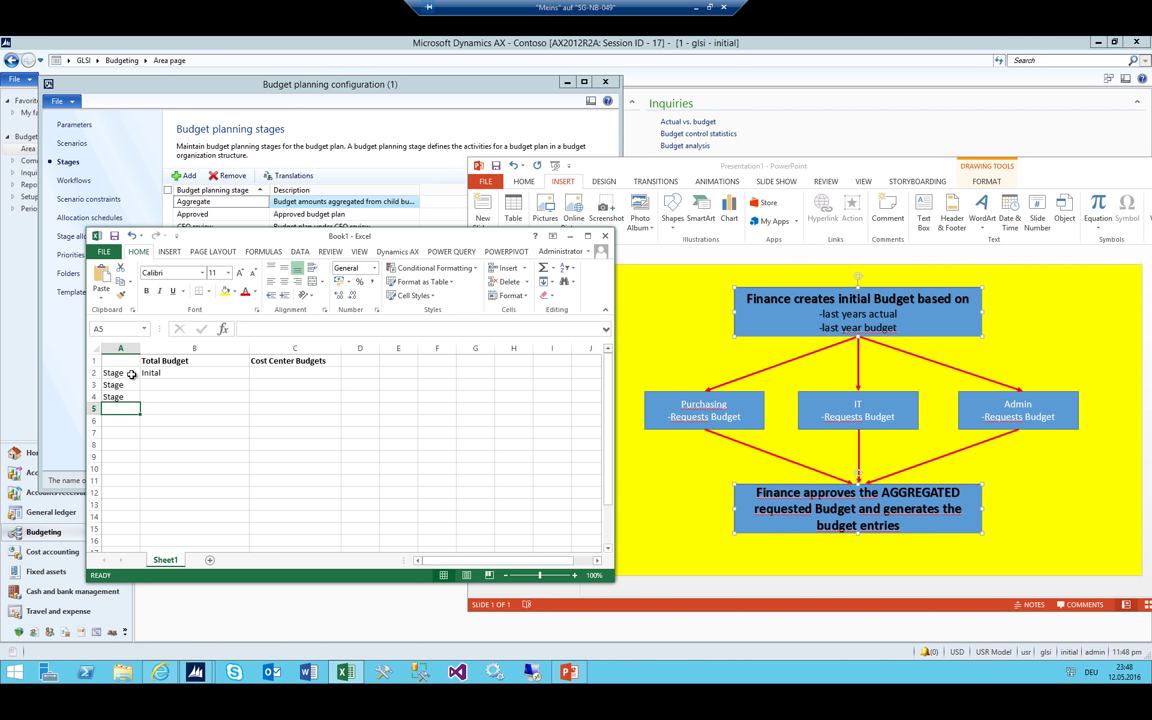
type("Stage")
key("Return")
left_click(122, 385)
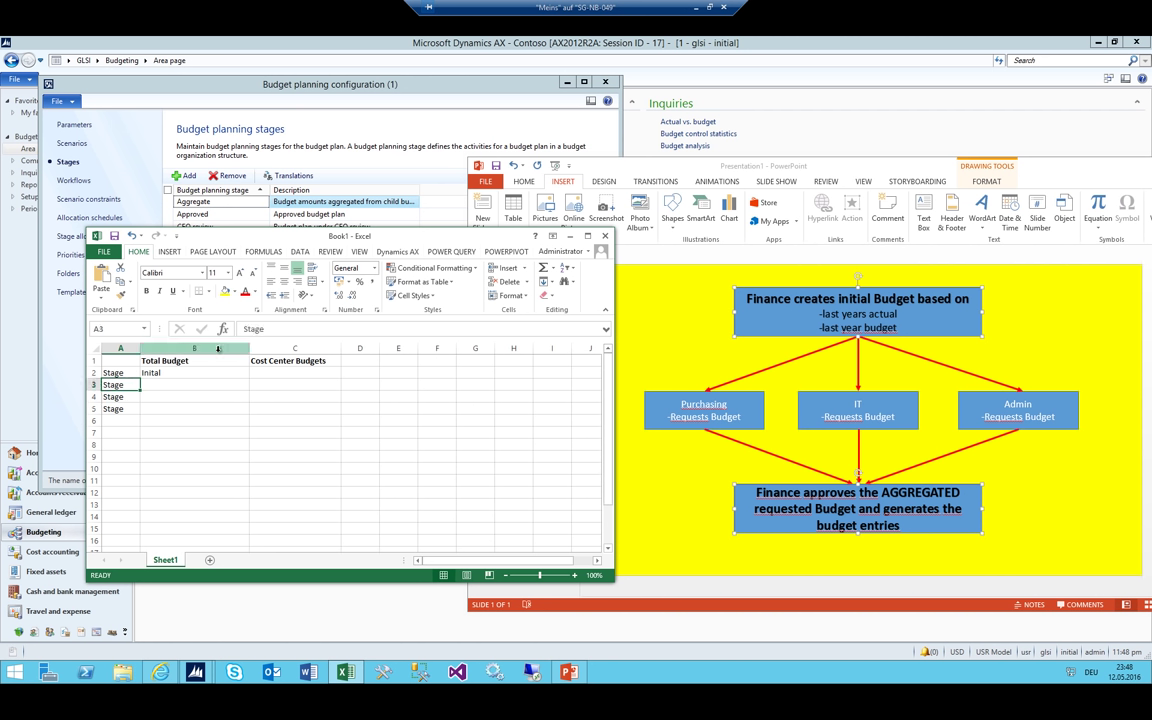
left_click(175, 372)
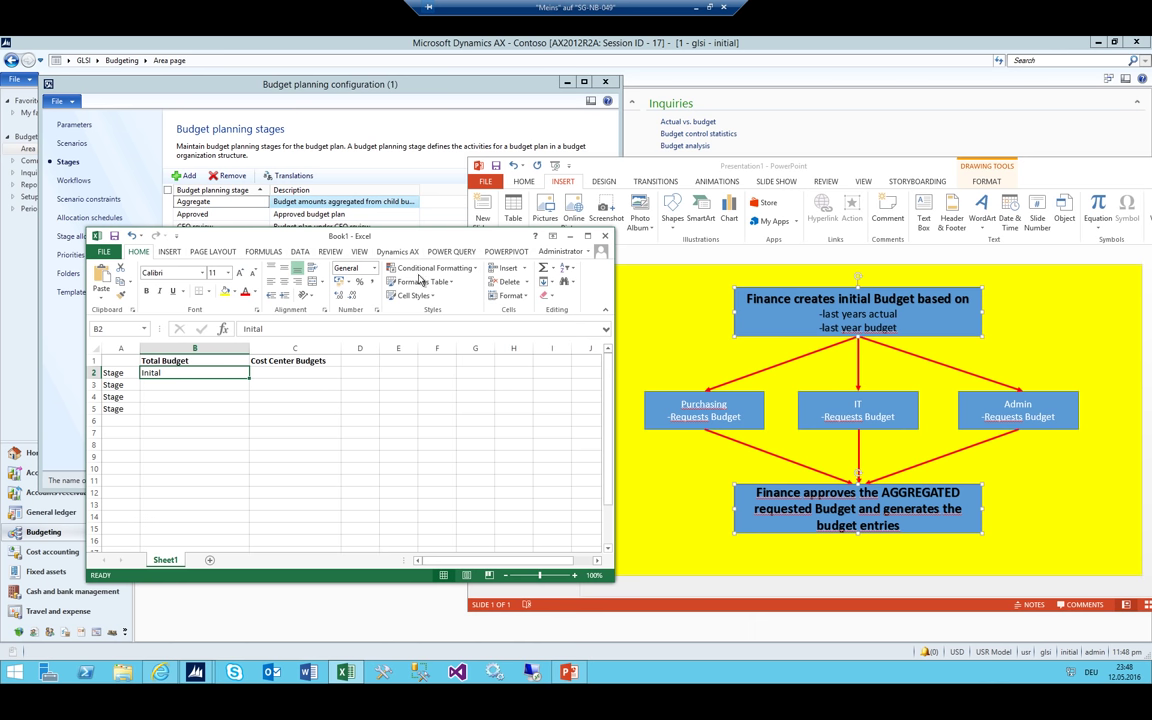
Enter Distributed, Department Review and Submitted in C3–C5, checking the budget flow diagram
left_click(270, 384)
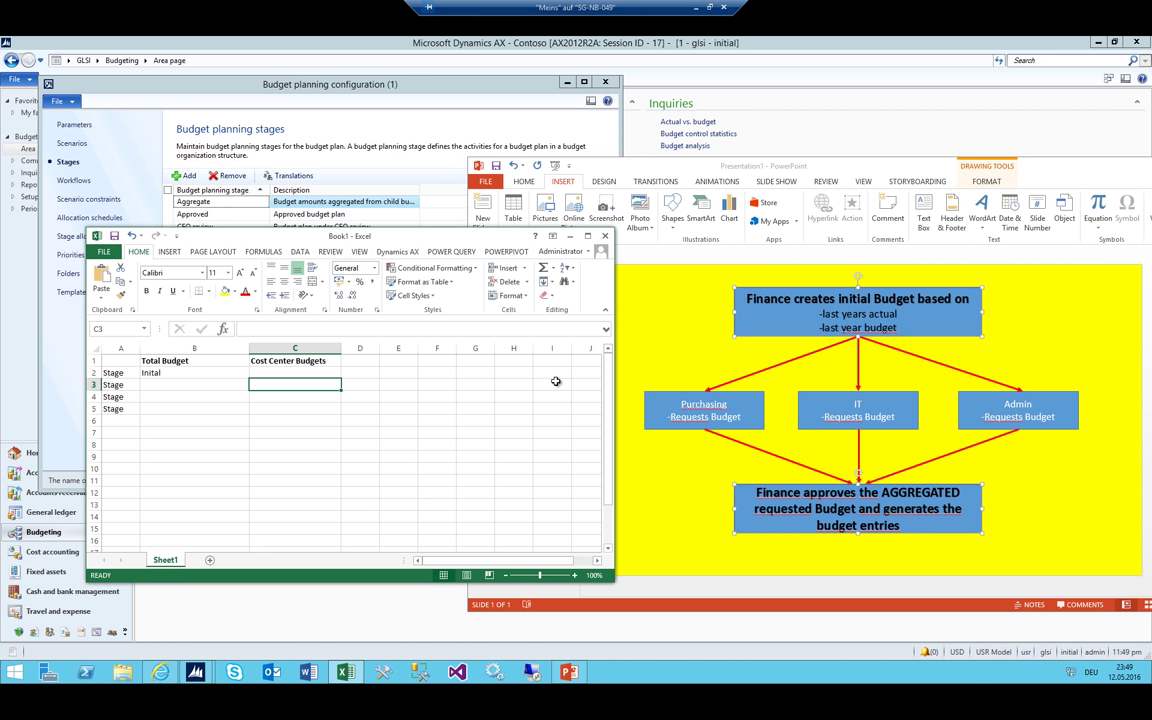
type("Dist")
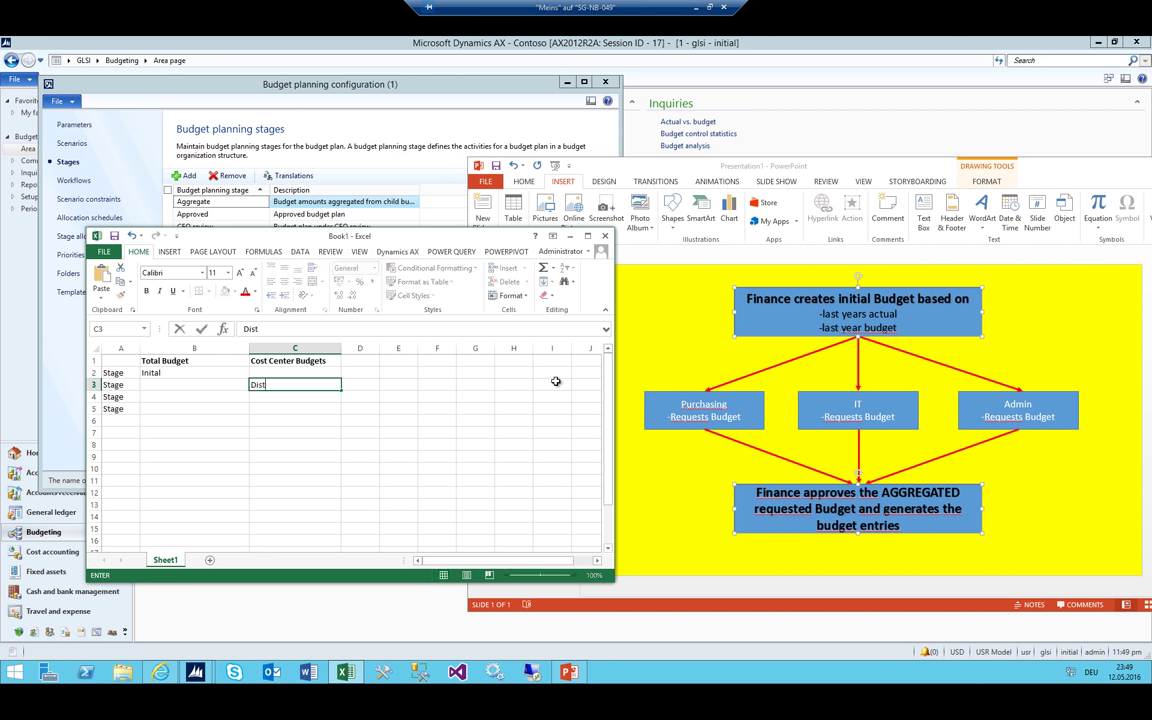
type("ributed")
key("ctrl+Return")
key("Return")
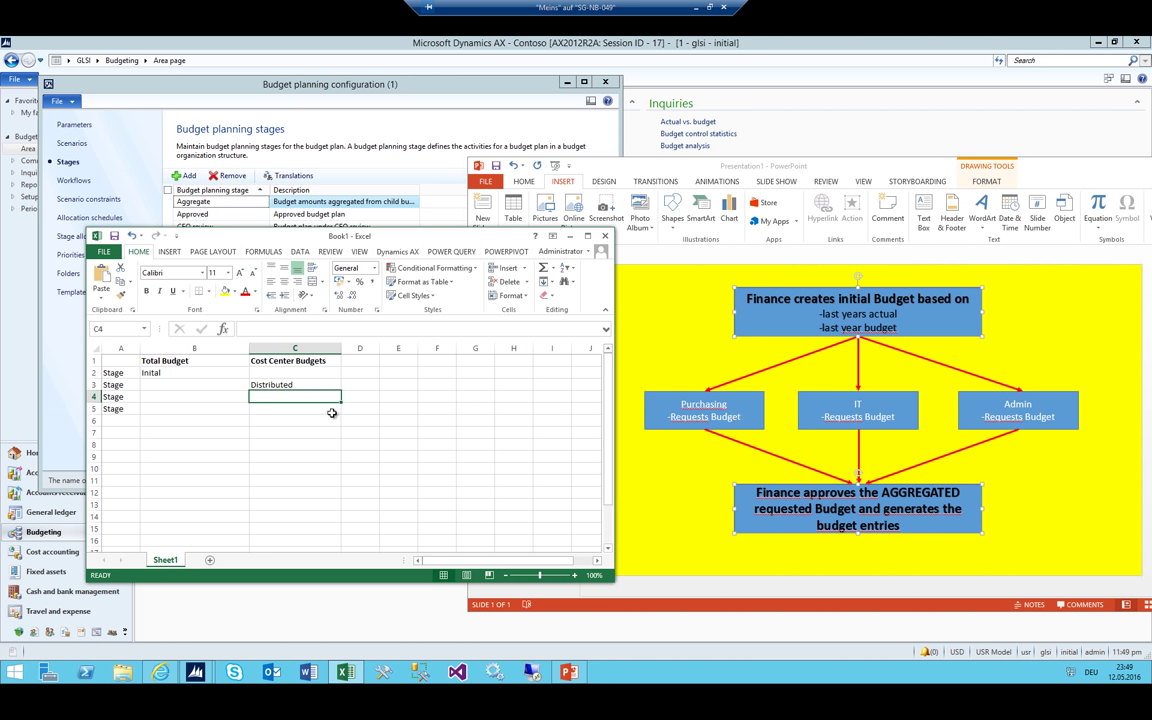
type("Departme")
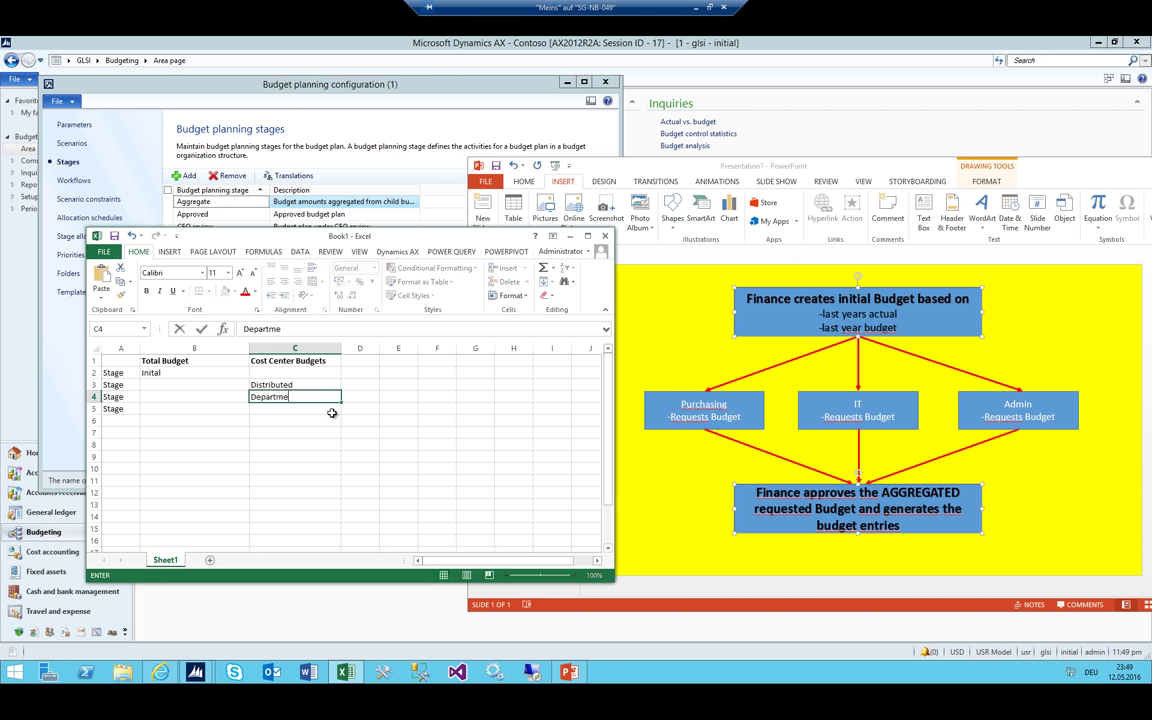
type("nt Review")
key("Return")
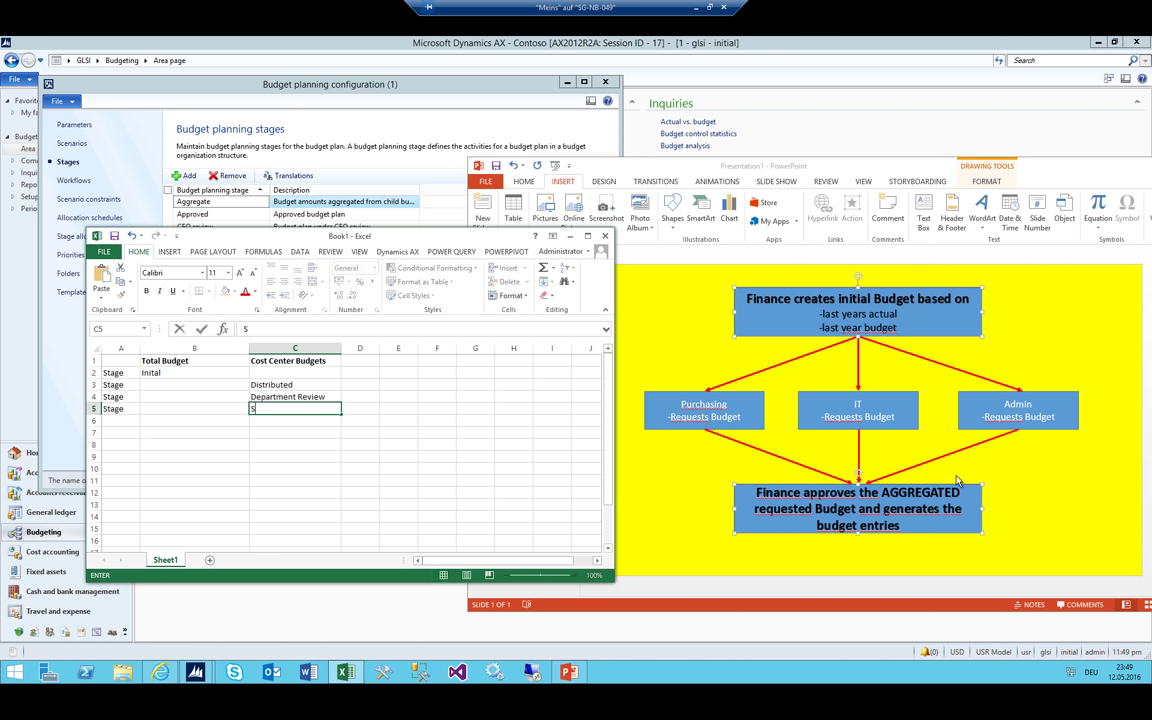
type("Submitted")
key("Return")
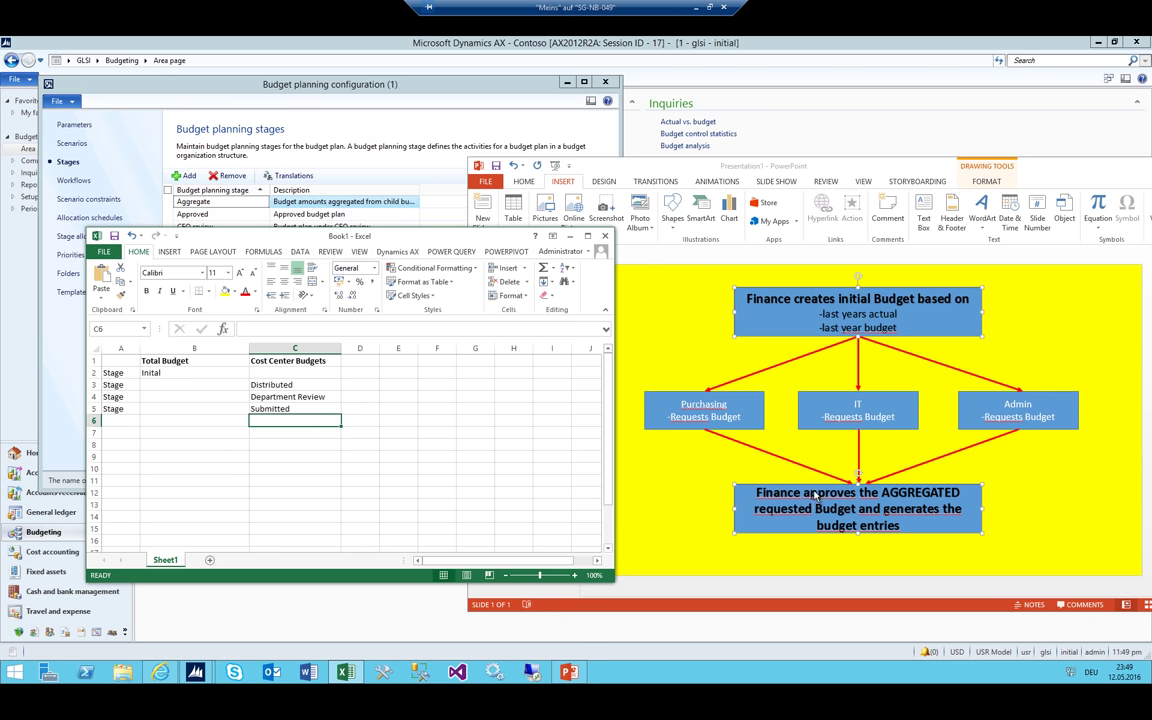
left_click(768, 308)
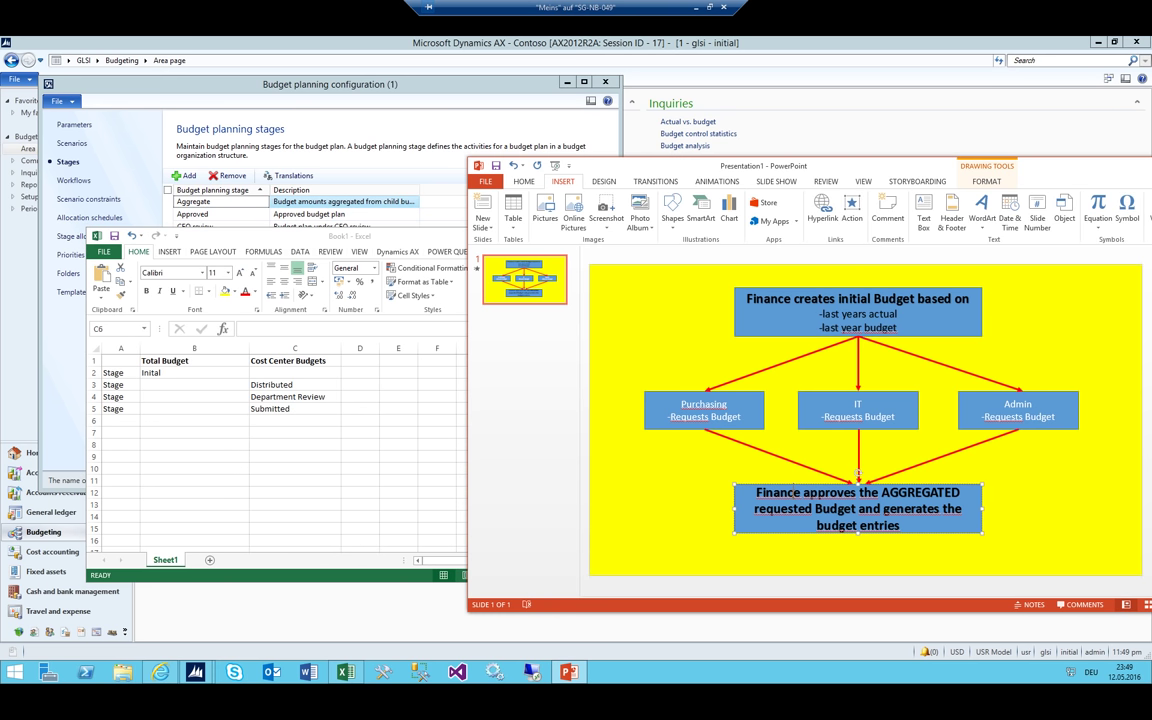
left_click(712, 425)
left_click(181, 420)
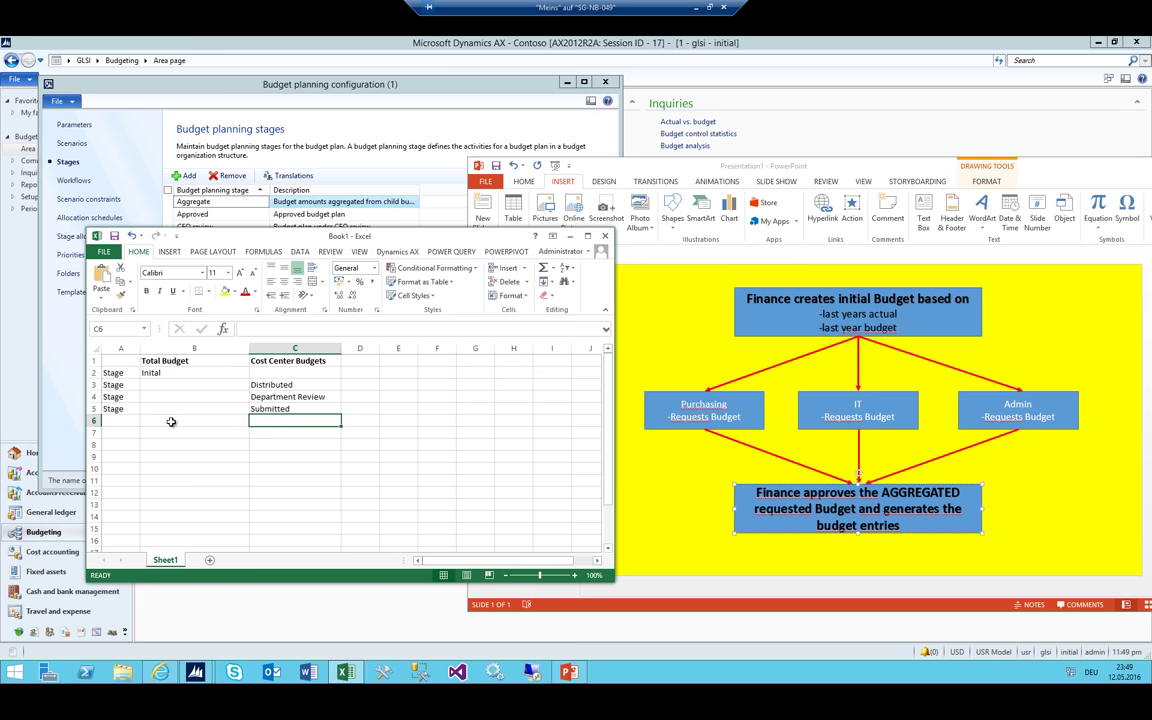
Add the row 'Stage' in A6 with 'Aggregated' in B6
left_click(157, 420)
left_click(108, 421)
type("Stage")
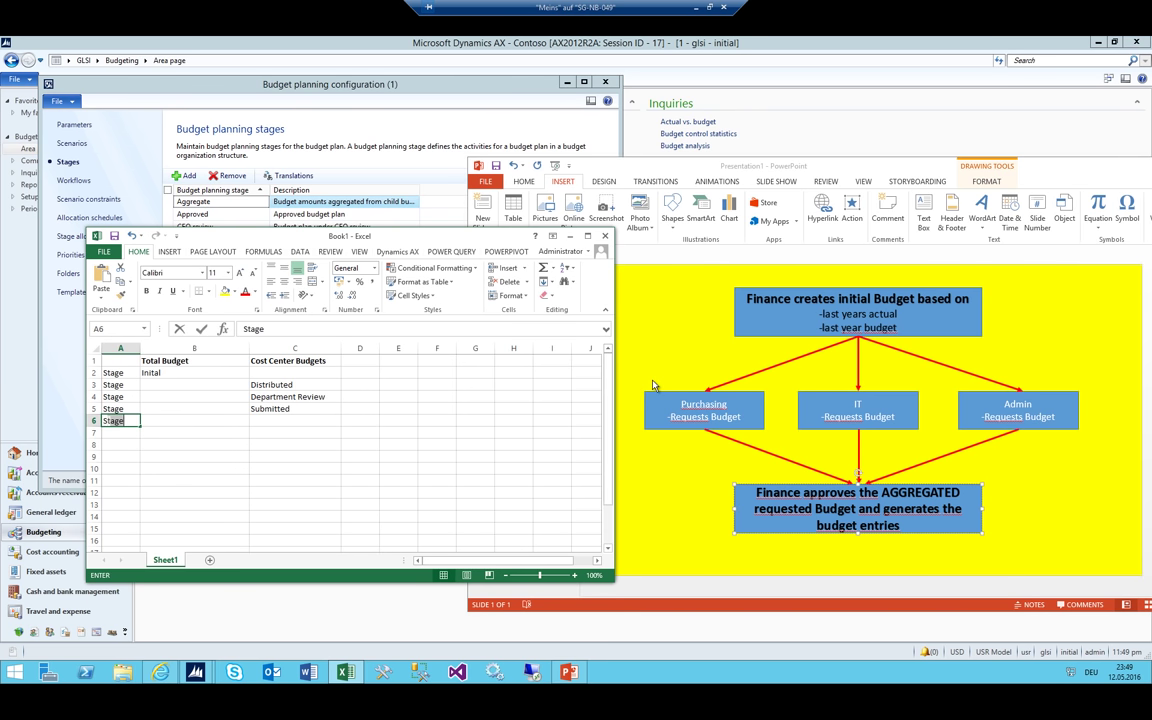
key("Tab")
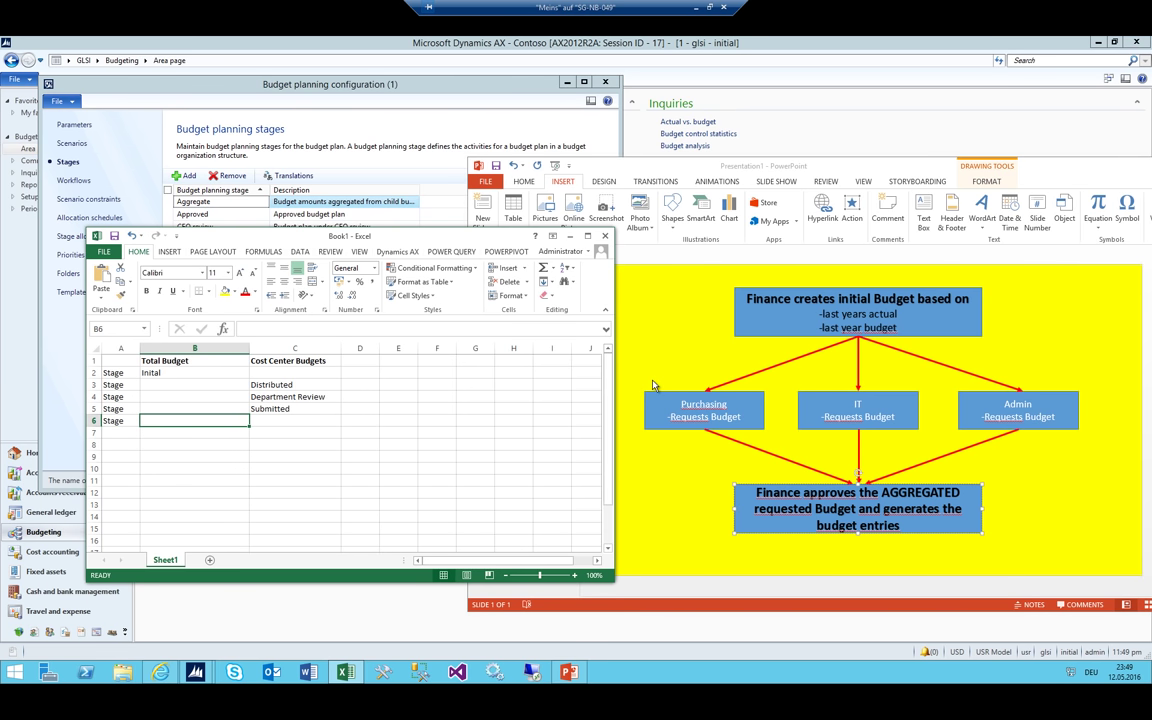
type("A")
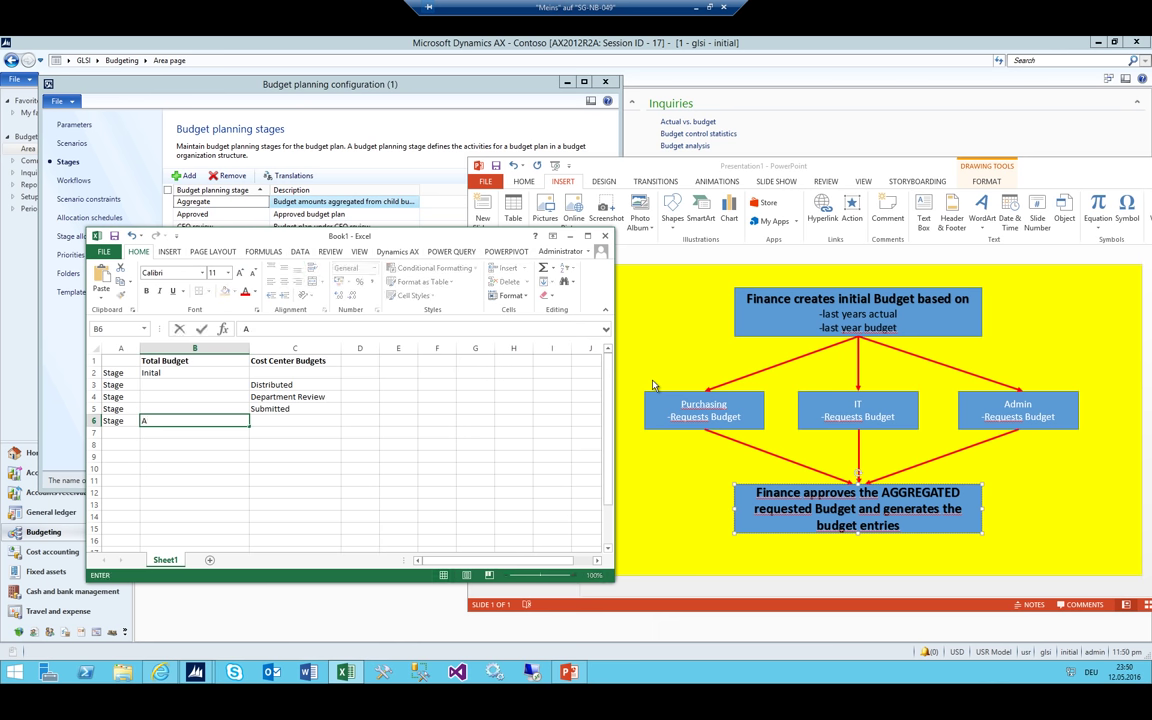
type("ggregated")
key("Return")
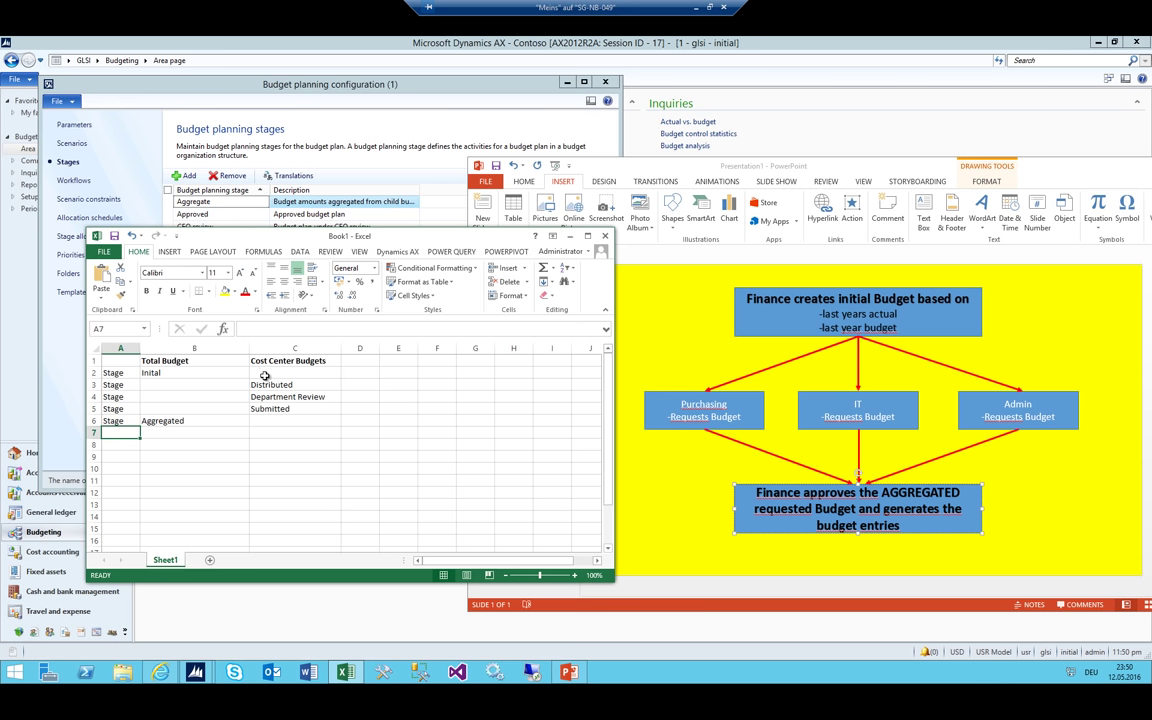
left_click(278, 396)
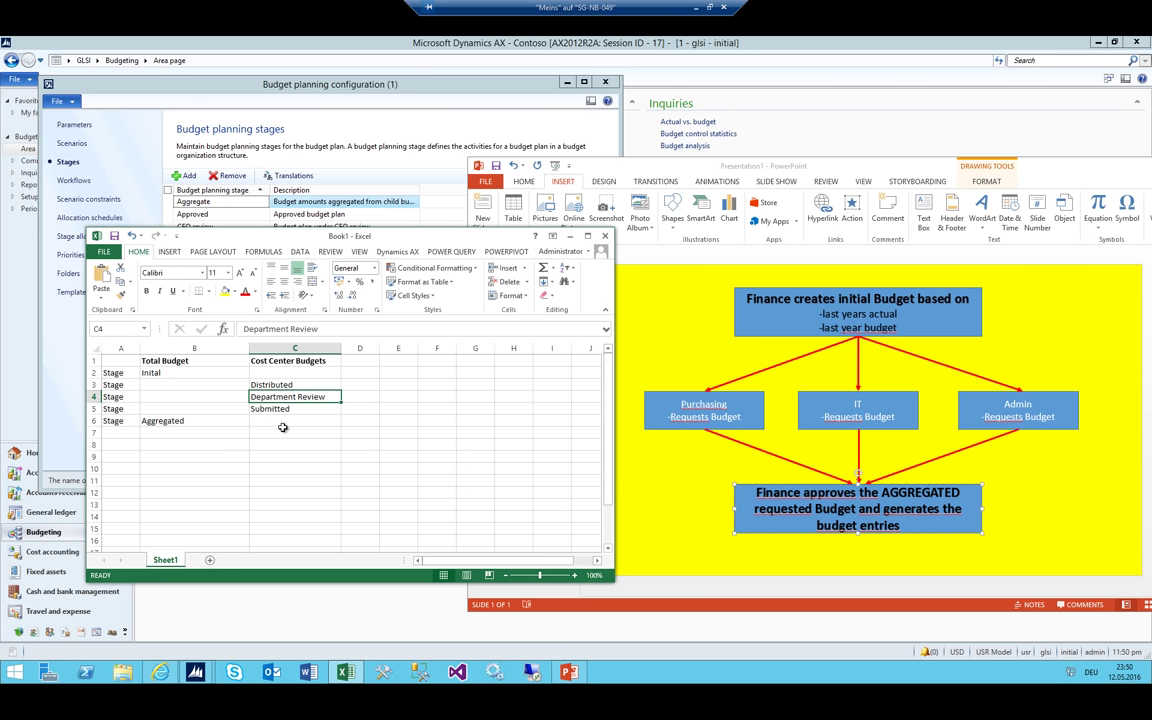
left_click(190, 421)
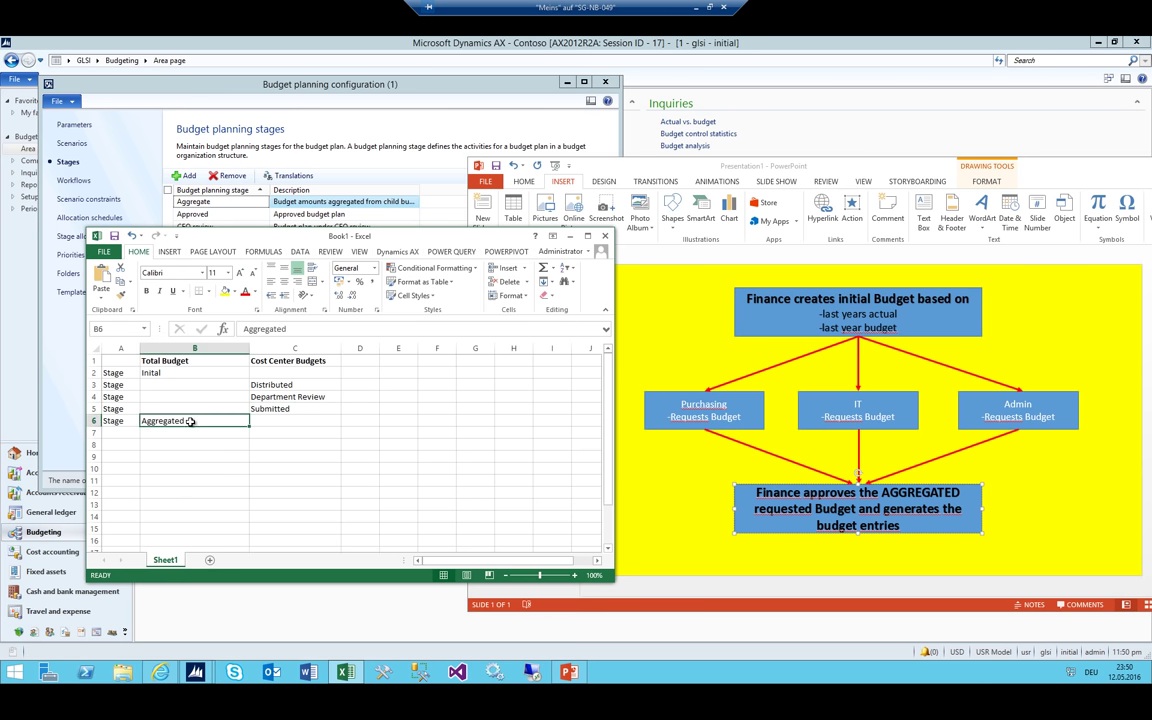
Add 'Stage' rows in A7 and A8 with Finance Review and Finance Approved in B7–B8
left_click(124, 432)
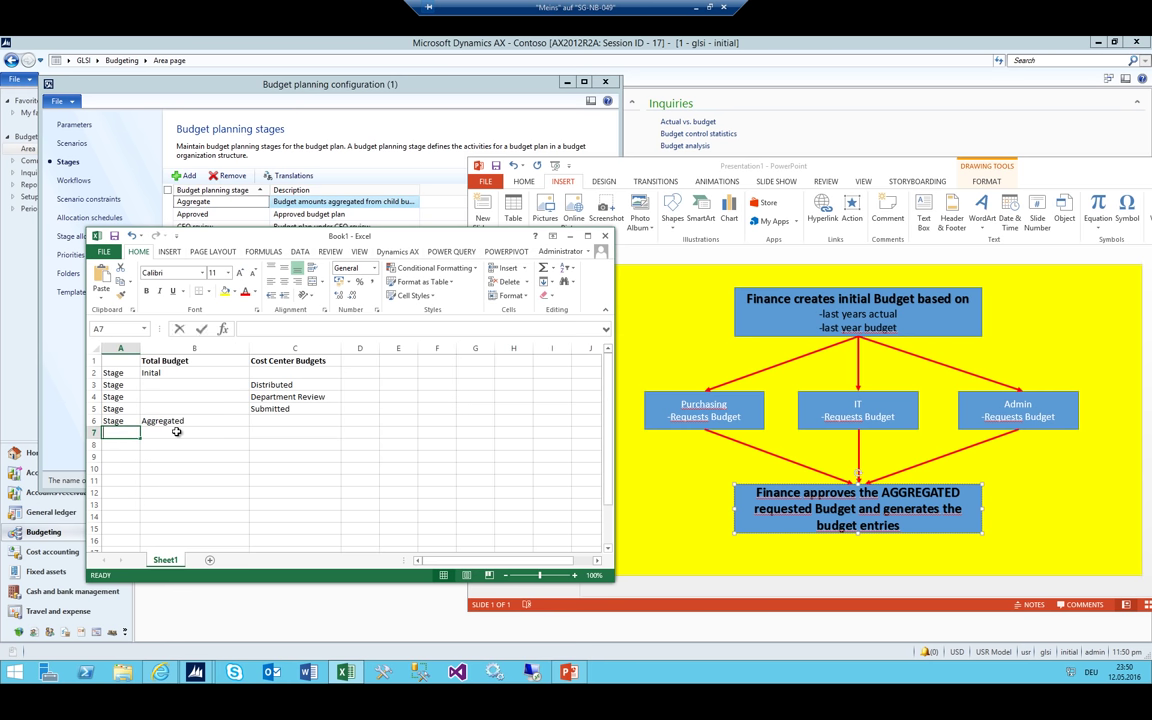
type("Stage")
key("Tab")
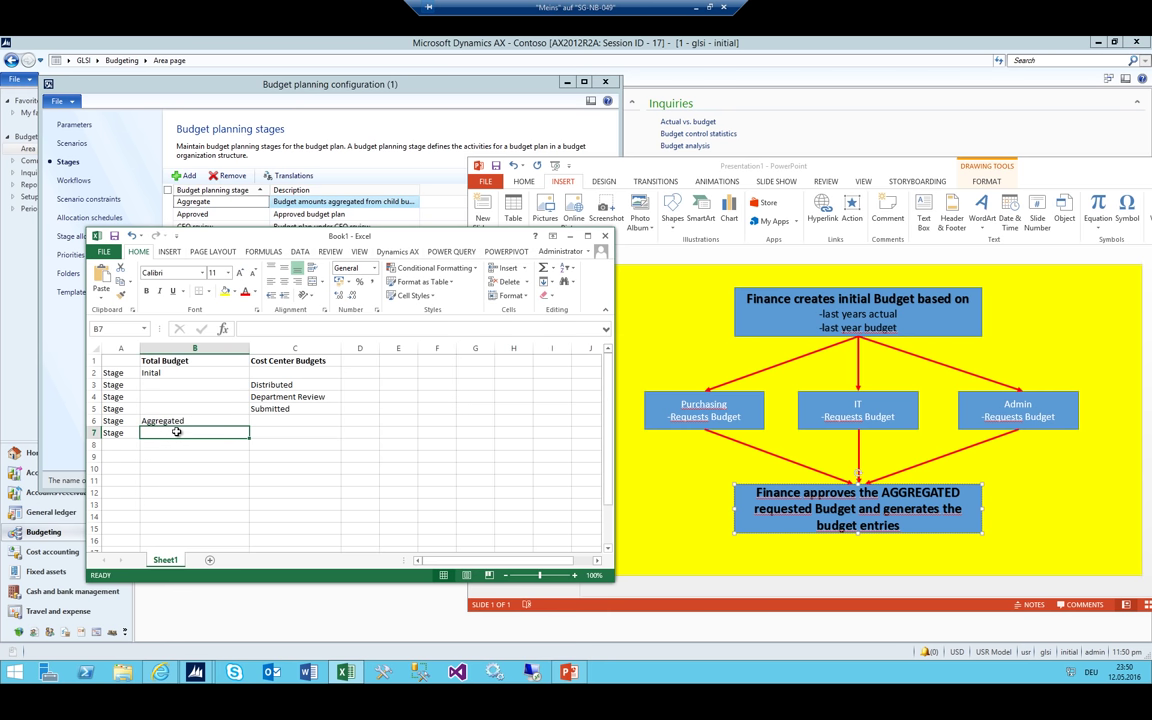
type("I")
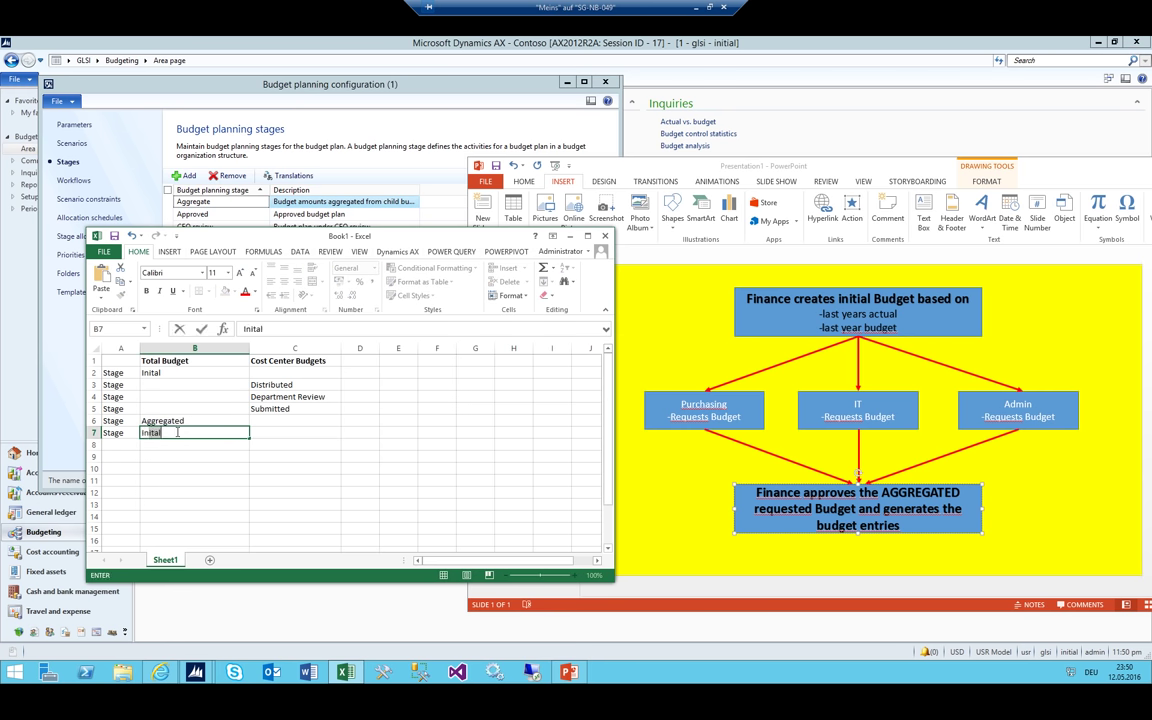
key("BackSpace")
key("BackSpace")
type("Finance Review")
key("Return")
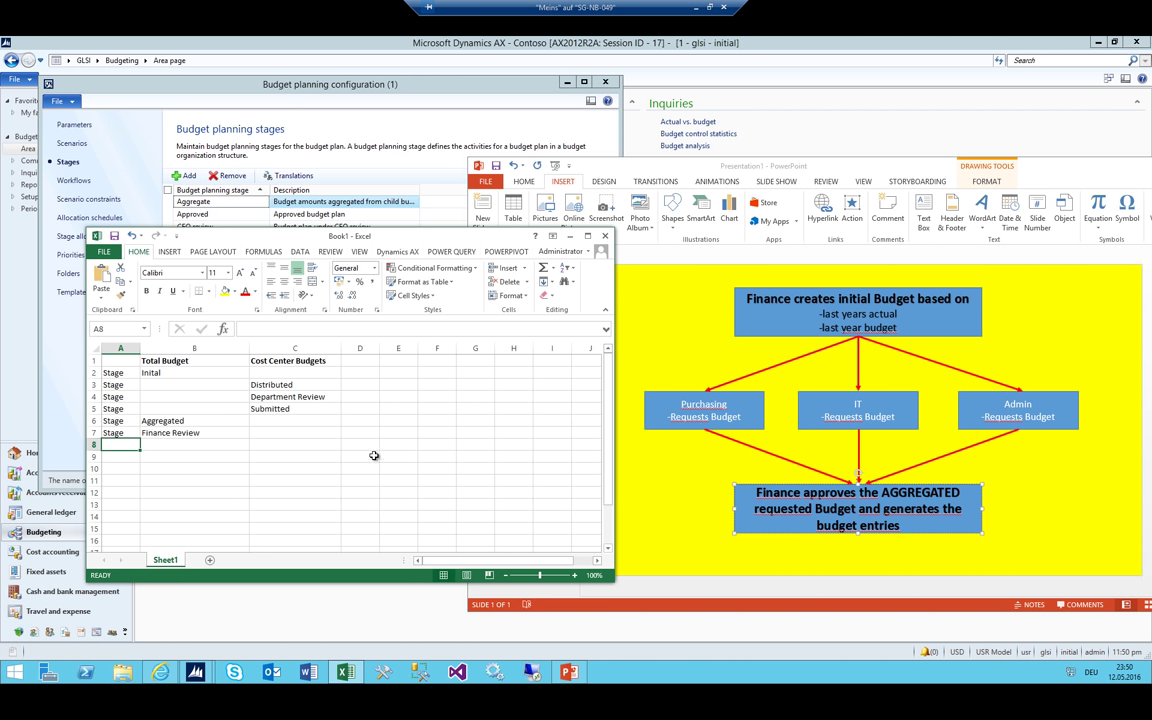
type("Stage")
key("Tab")
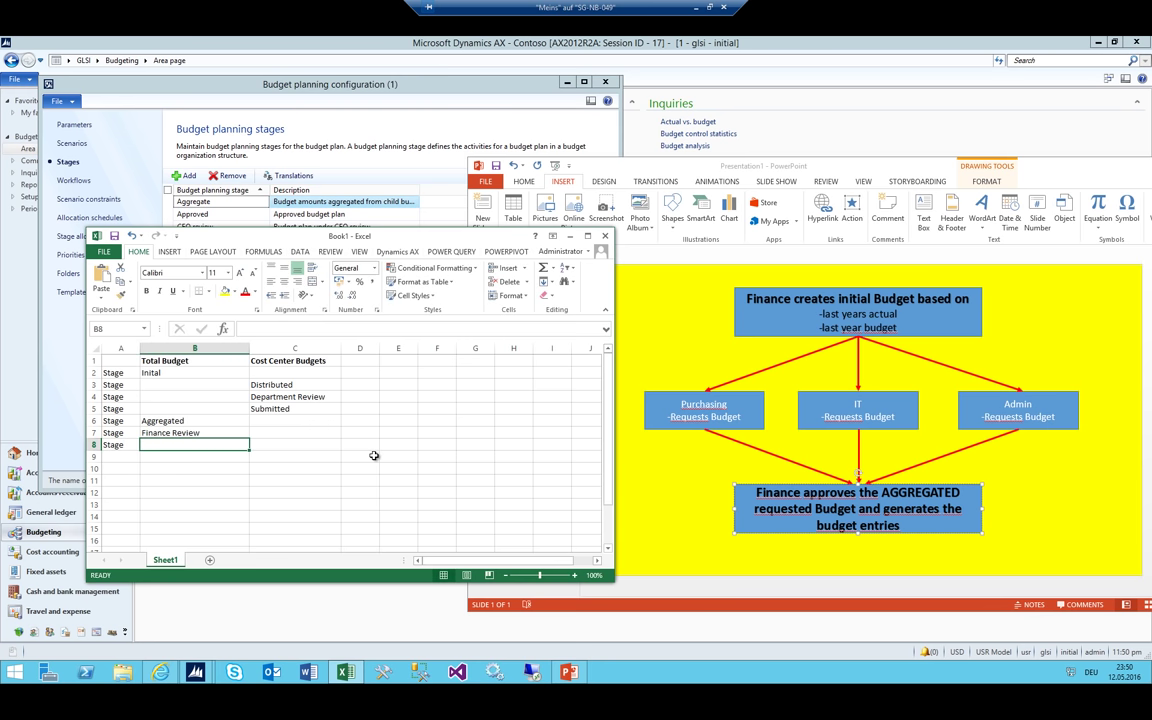
type("Finance ")
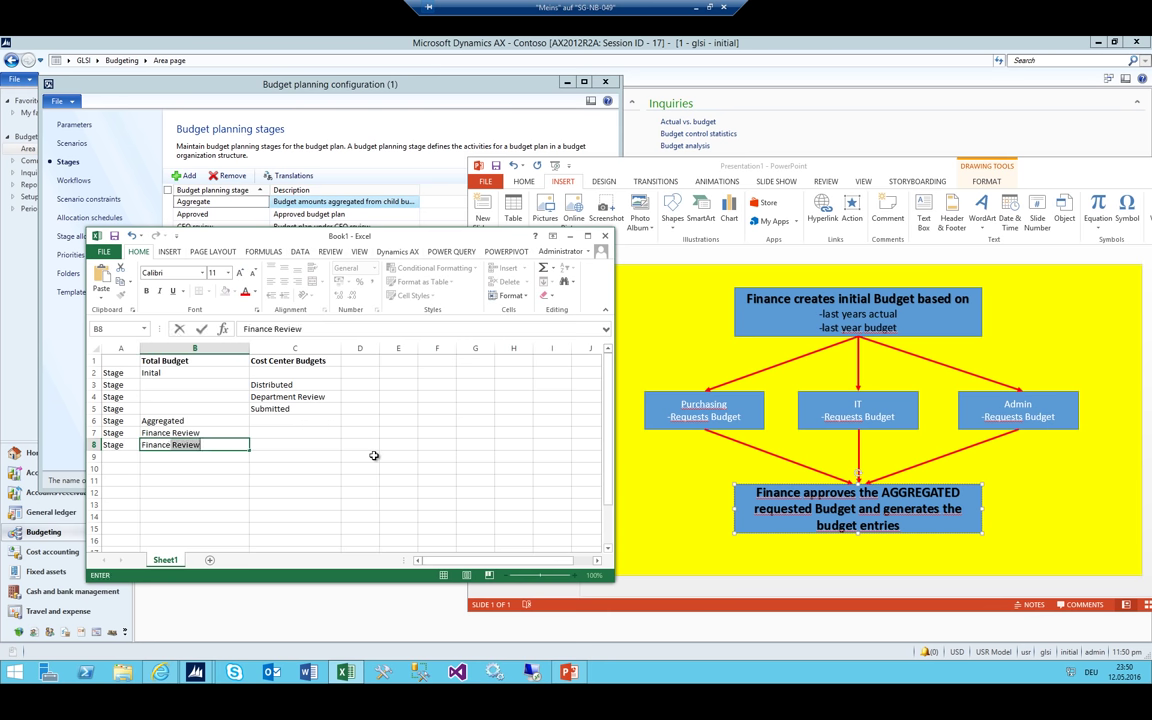
type("Approved")
key("Return")
Change C5 from Submitted to 'Department Approved' and move the worksheet to the screen's right side
key("Up")
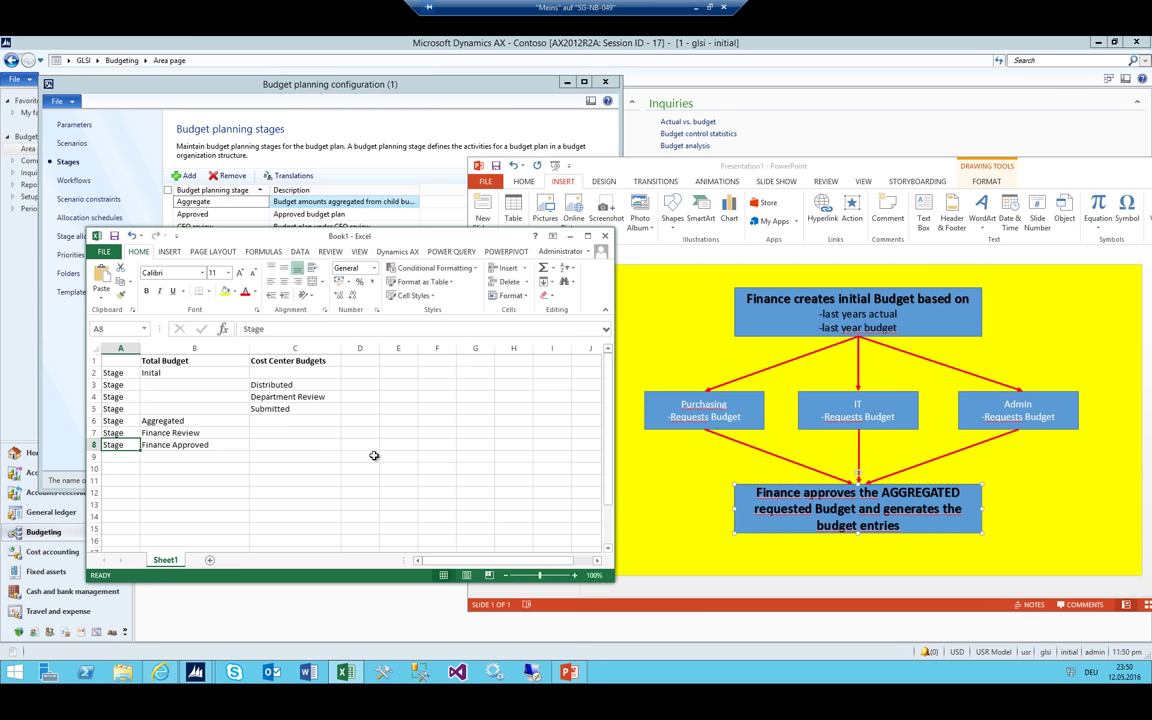
key("Right")
key("Up")
key("Up")
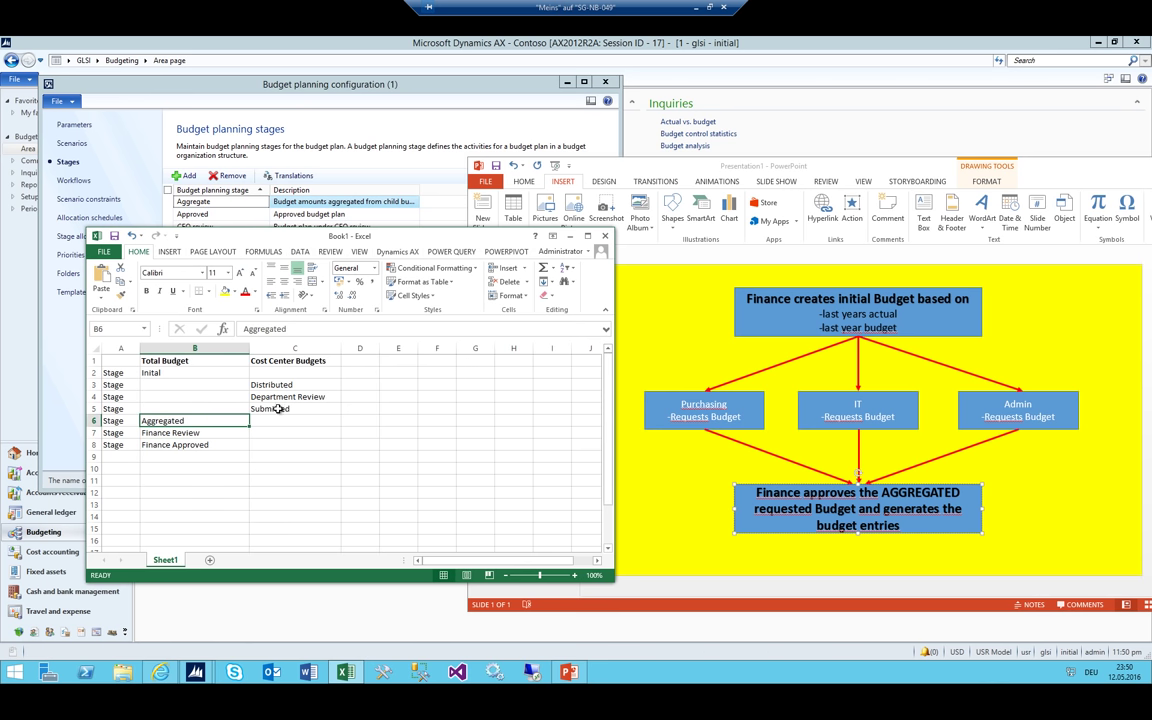
left_click(295, 407)
type("Department Ap")
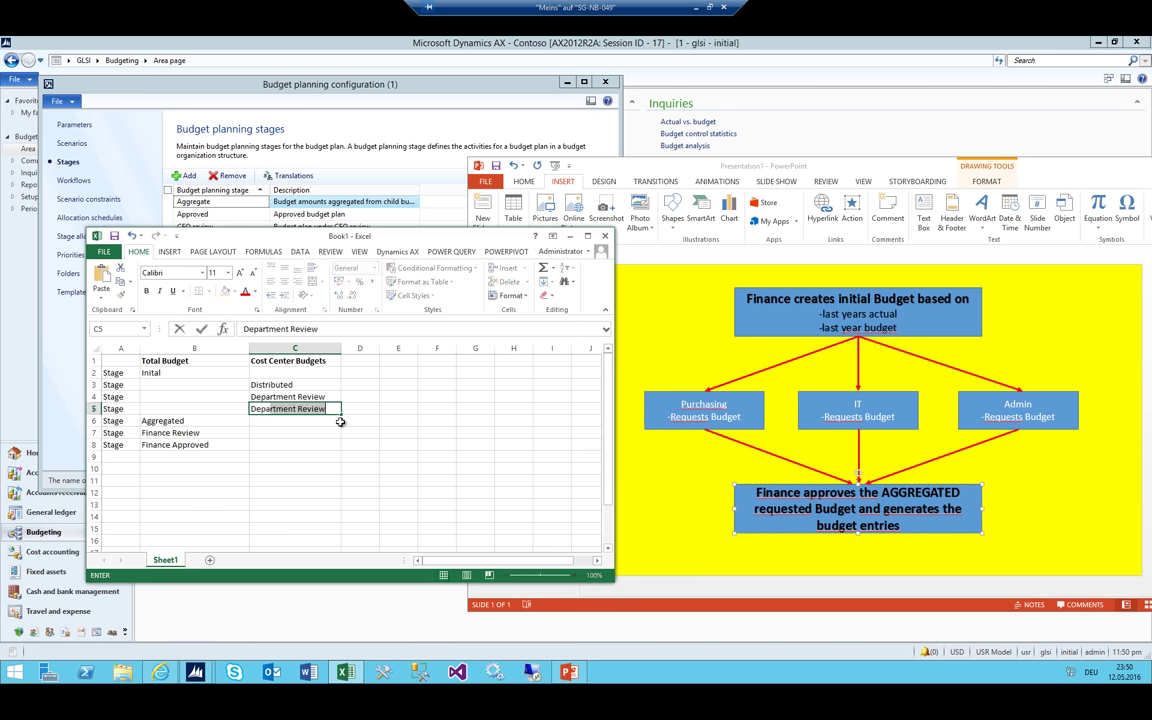
type("proved")
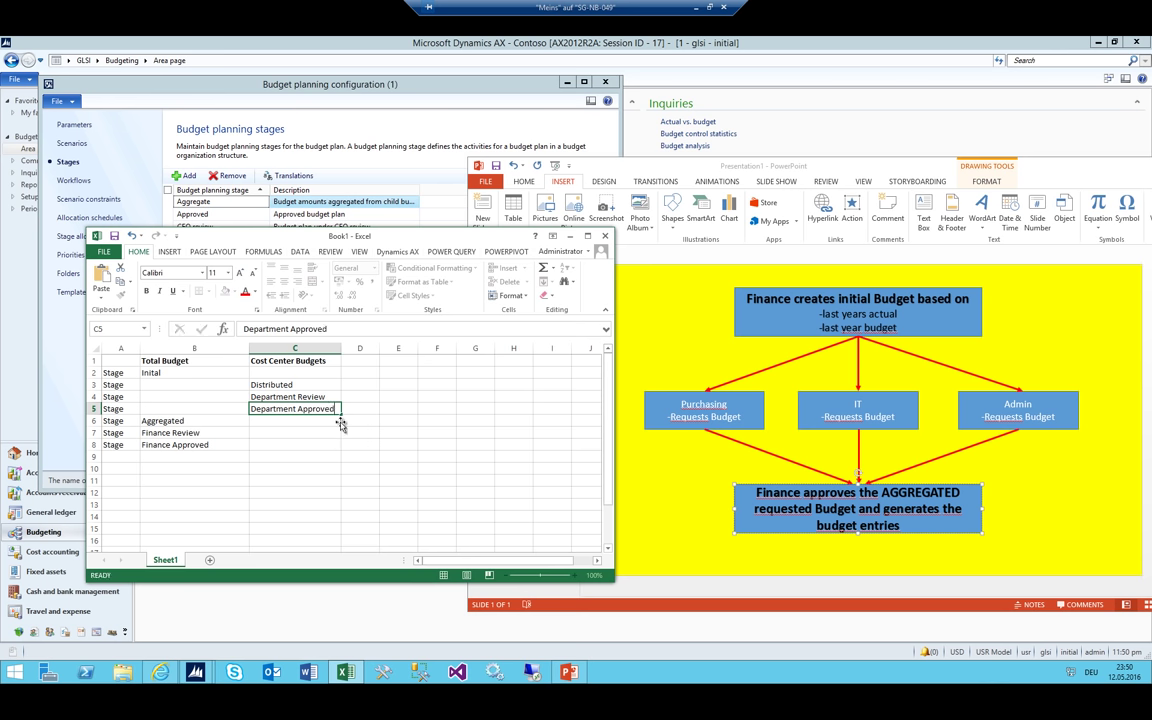
key("Return")
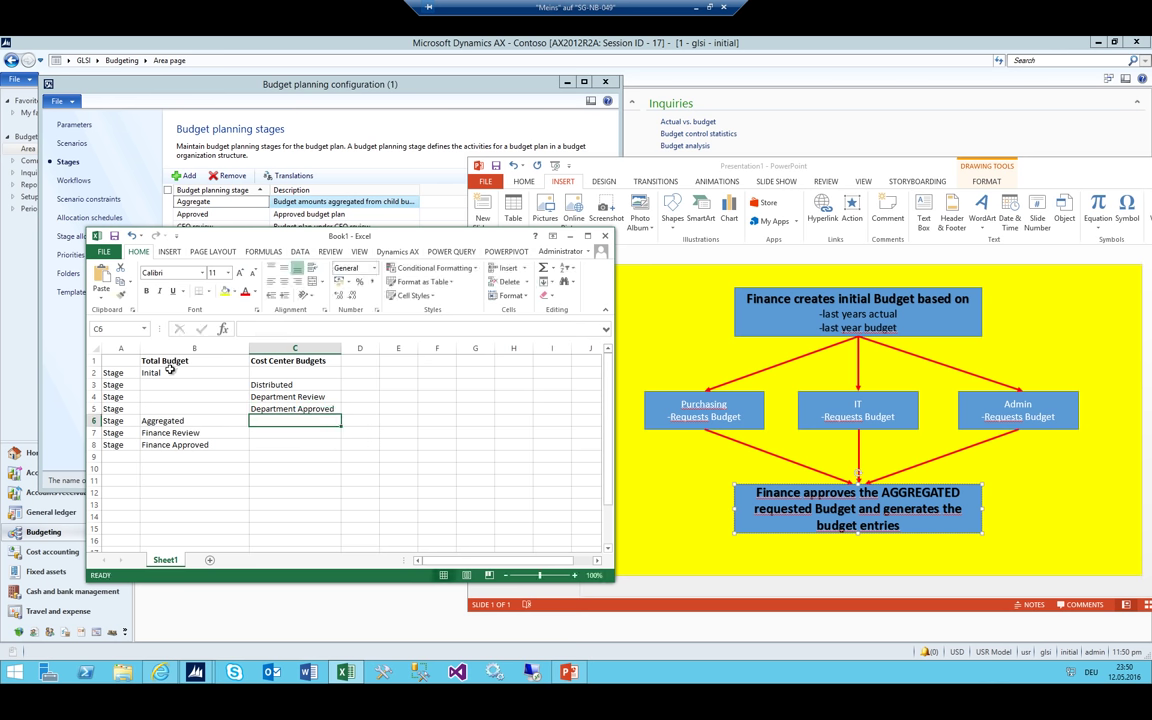
left_click(168, 372)
left_click_drag(191, 349, 232, 348)
left_click(253, 348)
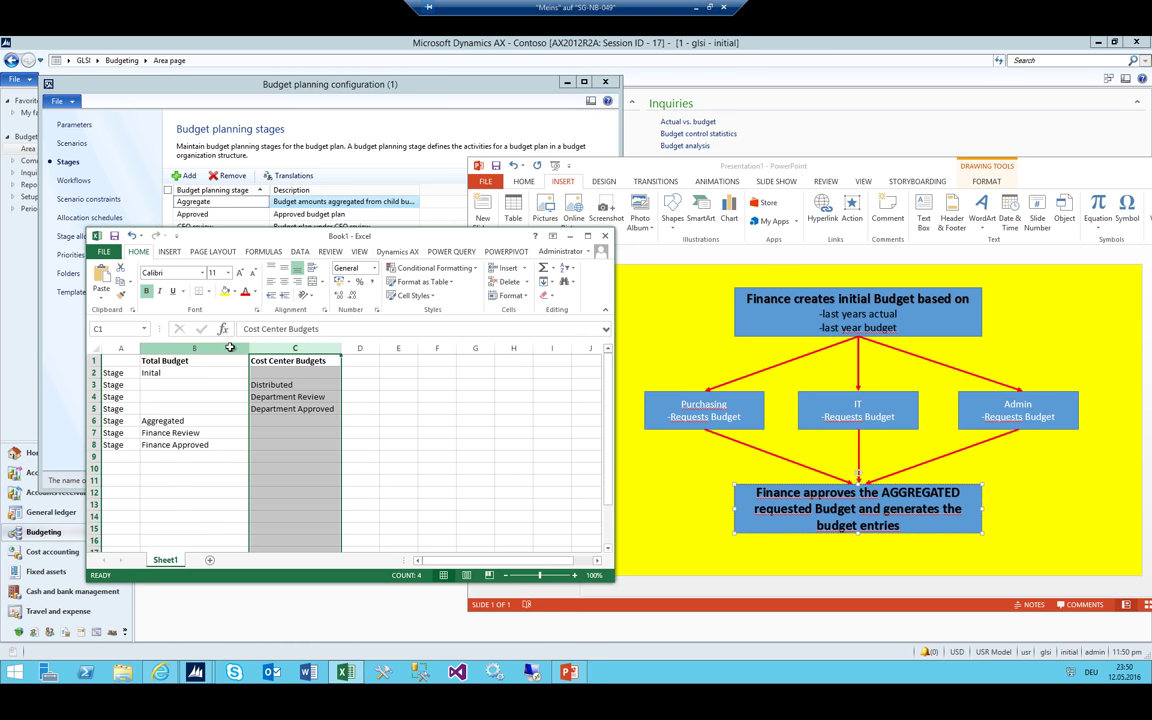
left_click(194, 384)
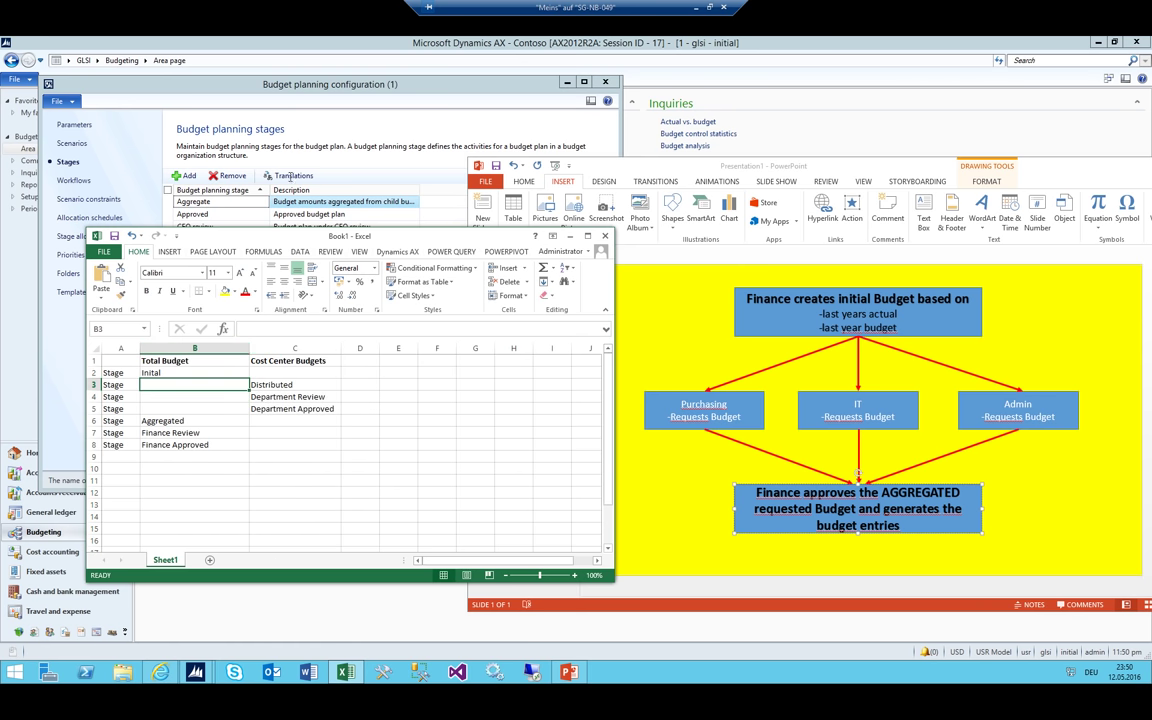
left_click_drag(297, 241, 902, 258)
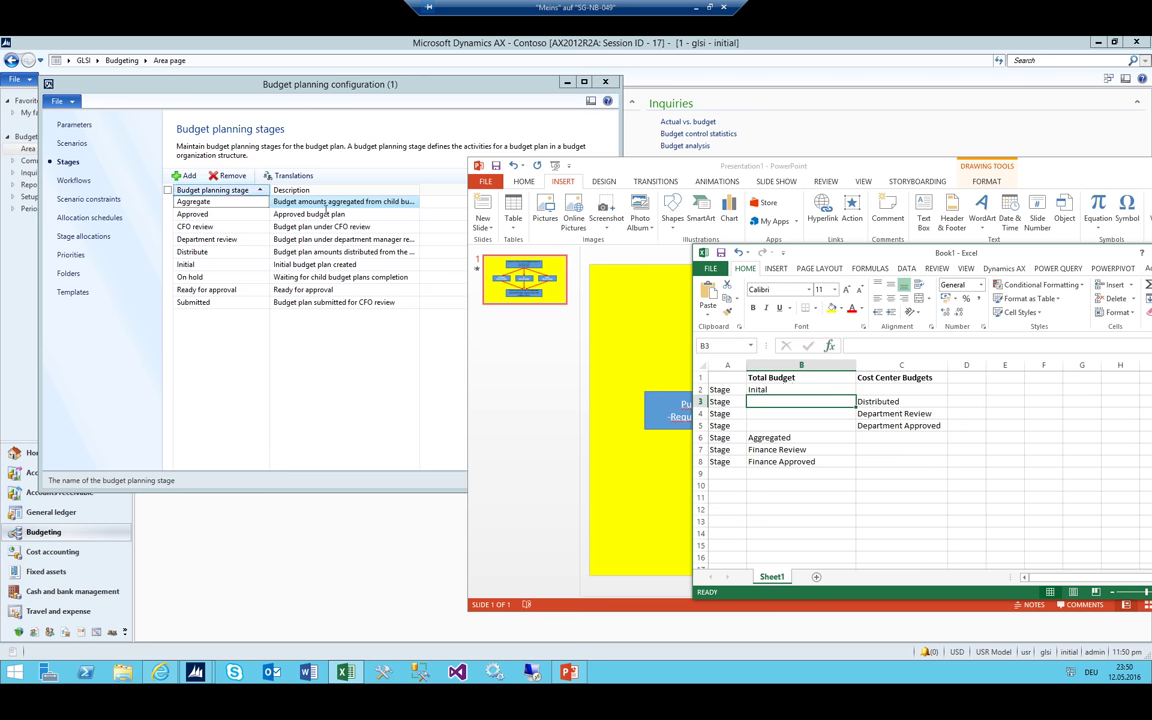
Add the budget planning stage 01_Inital described as 'Inital Budget'
left_click(219, 304)
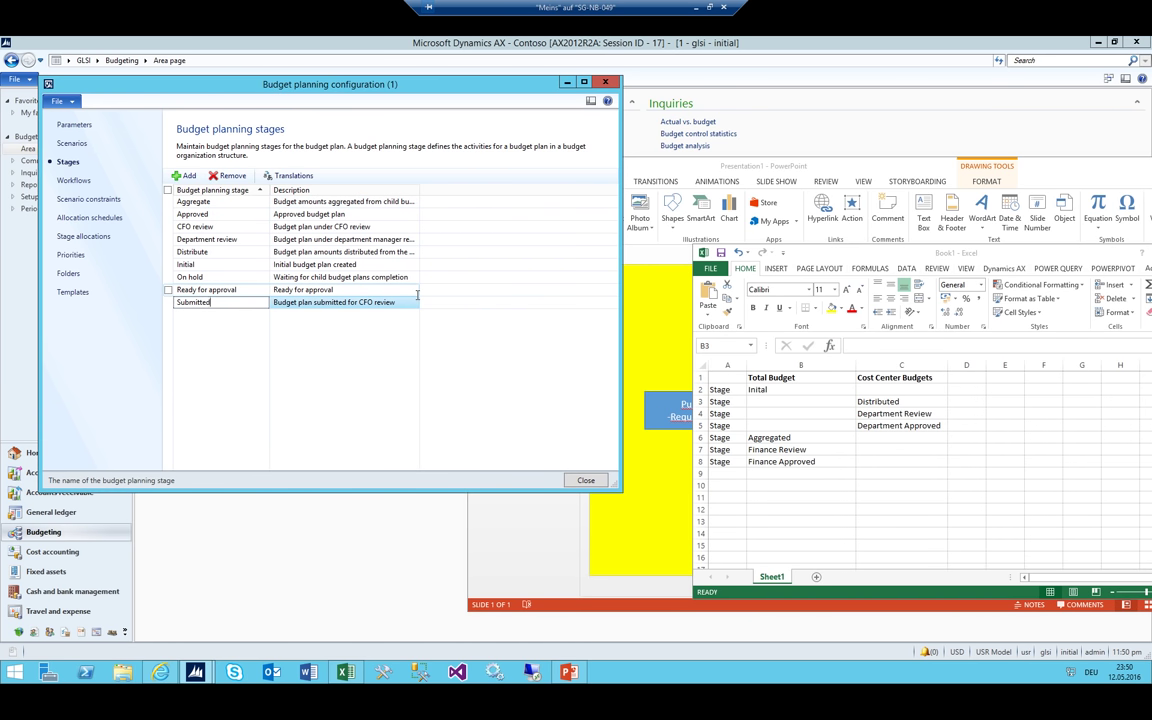
key("ctrl+n")
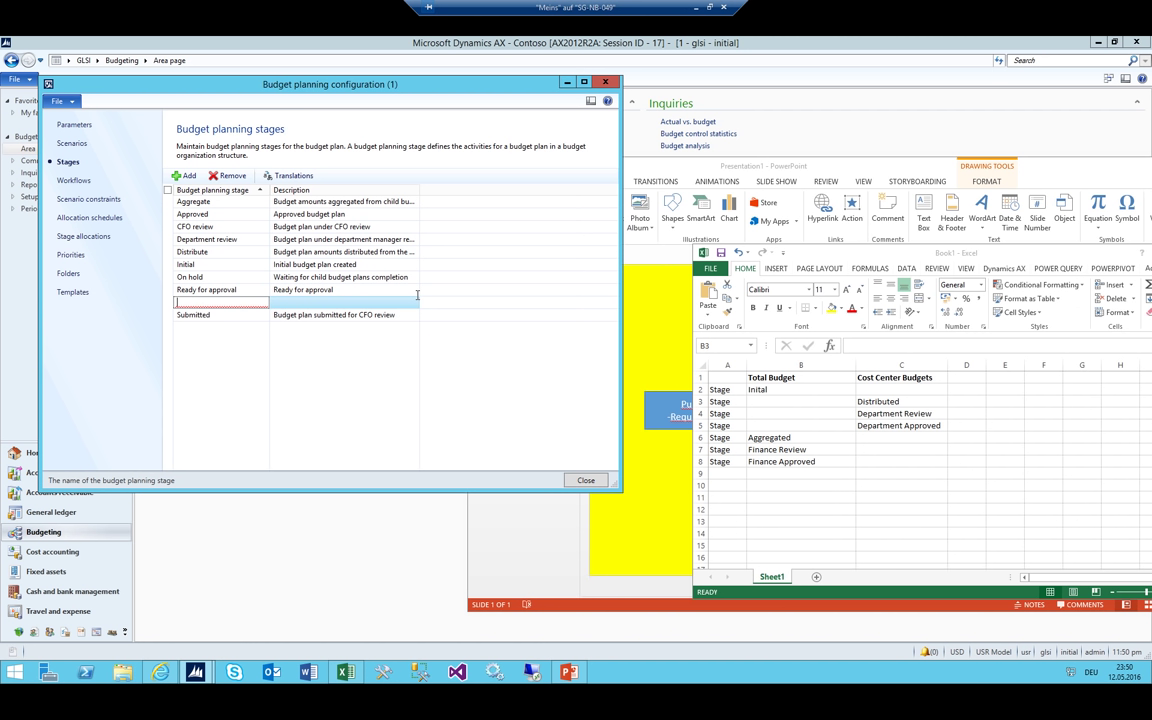
type("01")
type("_U")
type("nital")
key("Tab")
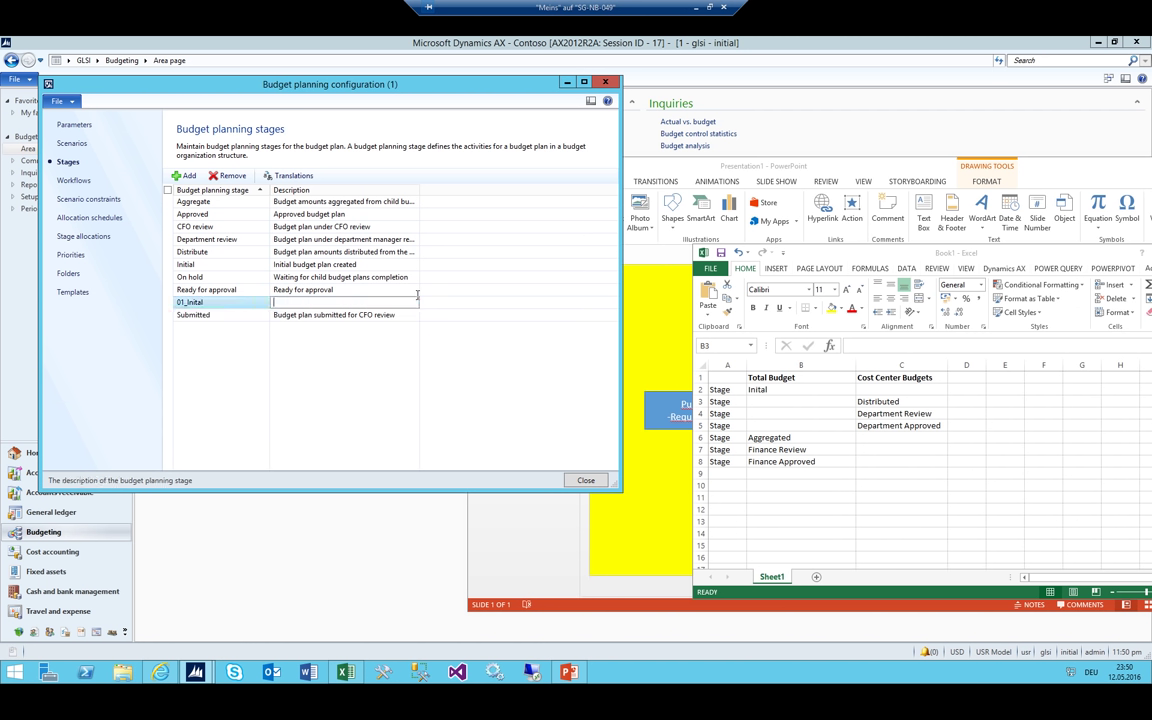
type("Inital Budget")
key("ctrl+n")
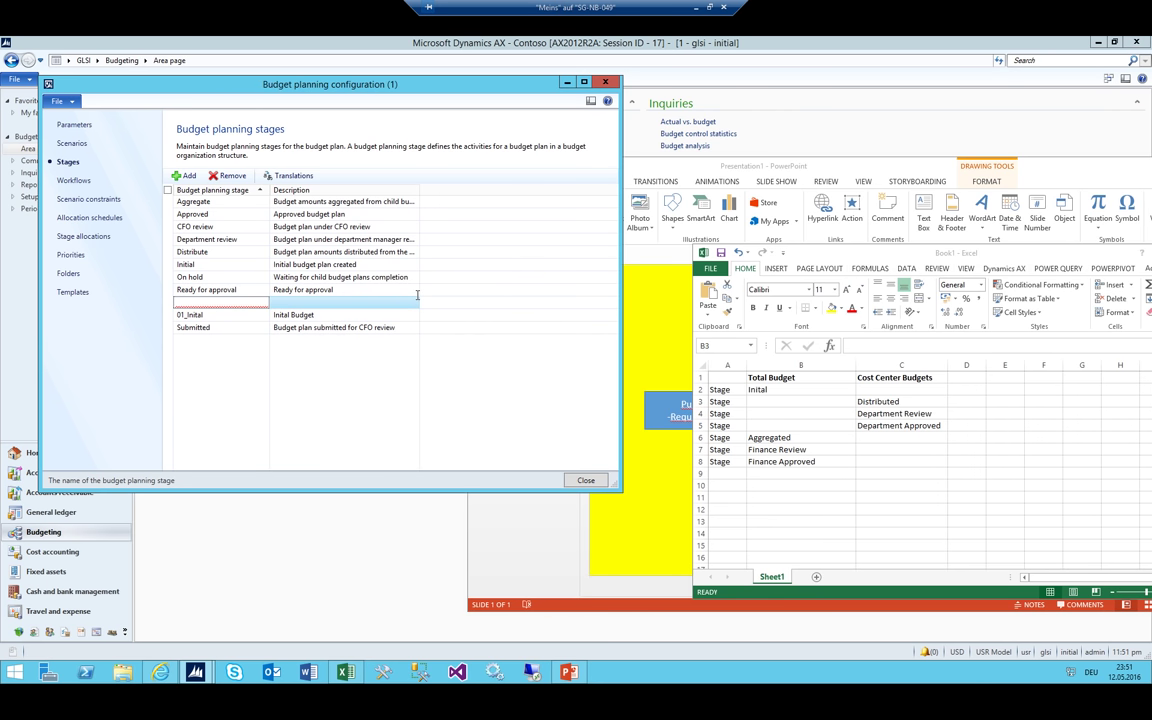
Add stage 02_Distributed described as 'Distributed to Cost Centre'
type("02_Distributed")
key("Tab")
type("D")
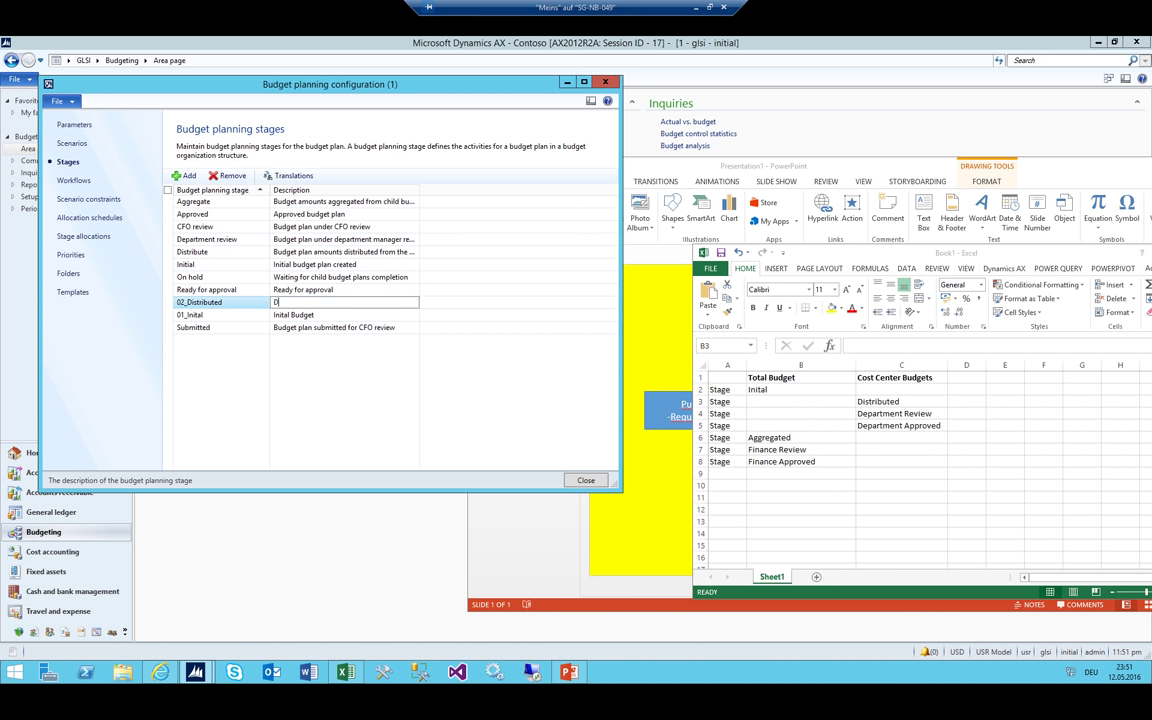
type("istributed to Cost Centres")
left_click(73, 180)
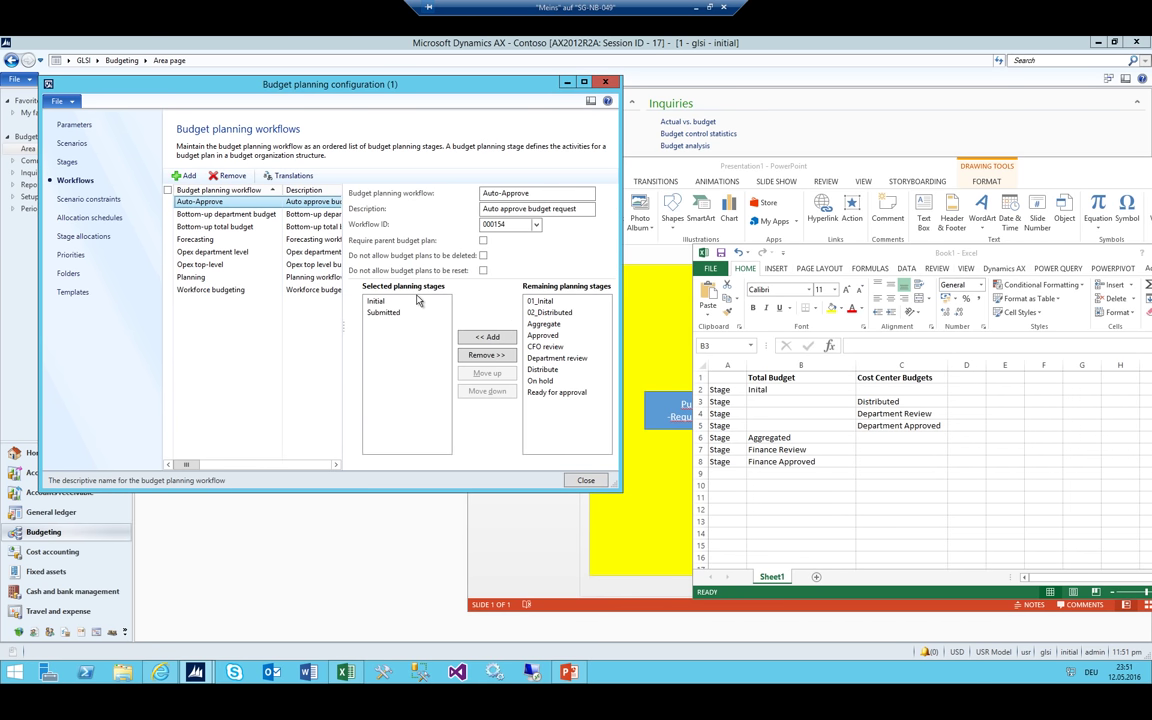
left_click(63, 158)
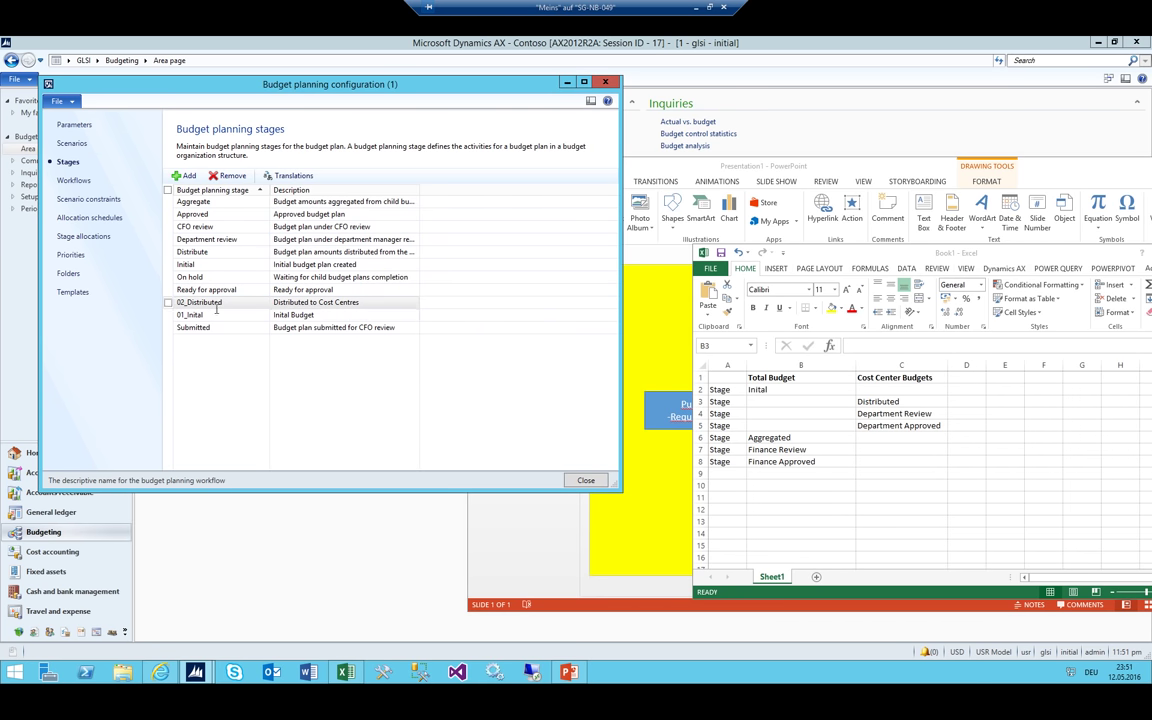
Add stage 03_Department Review described as 'In review at Department', then start the next row
key("ctrl+n")
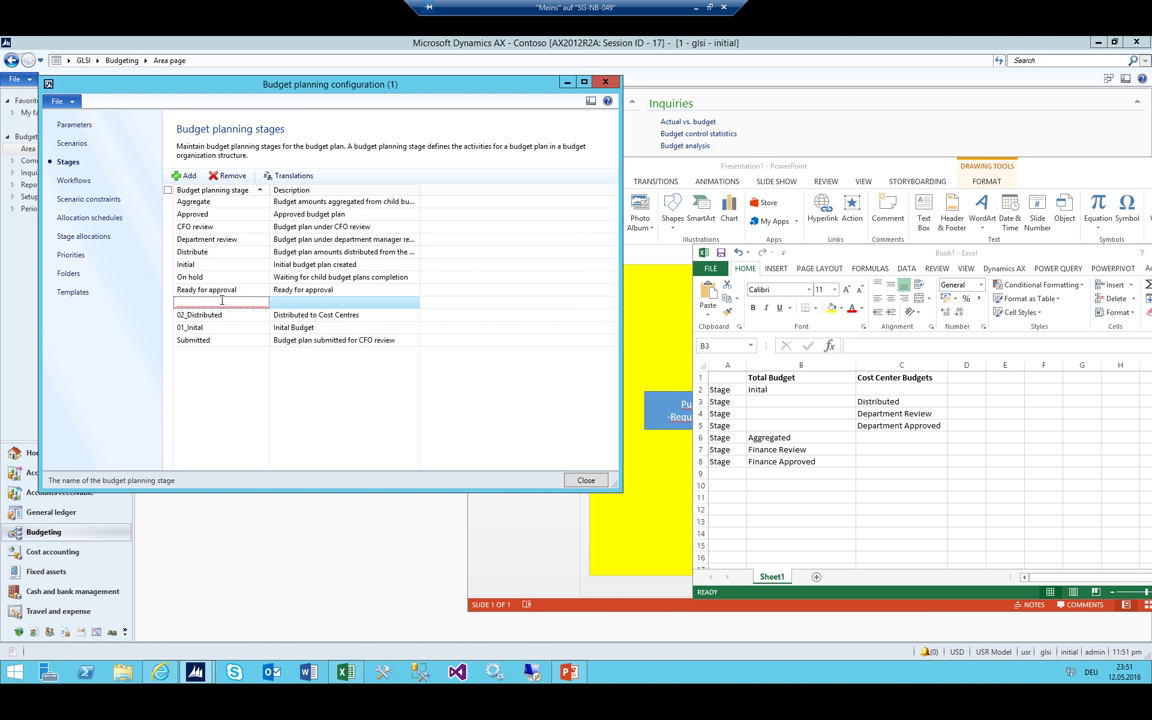
type("03_Deptaartment Review")
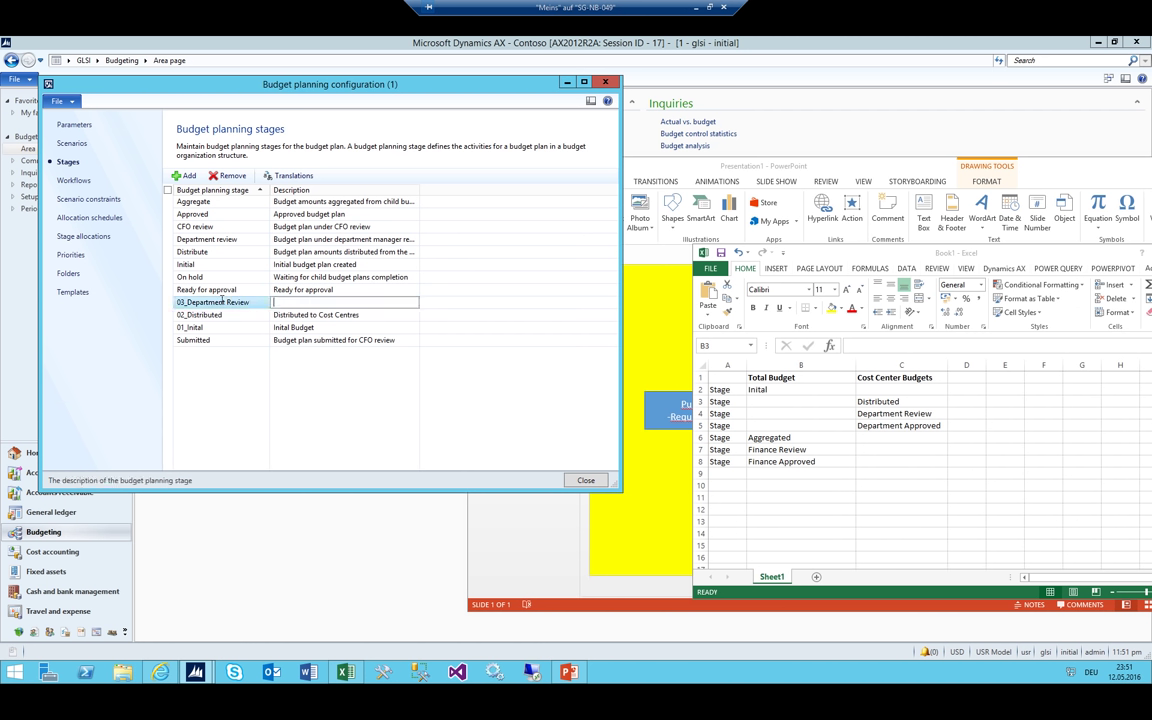
key("Tab")
type("D")
key("BackSpace")
type("In review at Department")
key("ctrl+n")
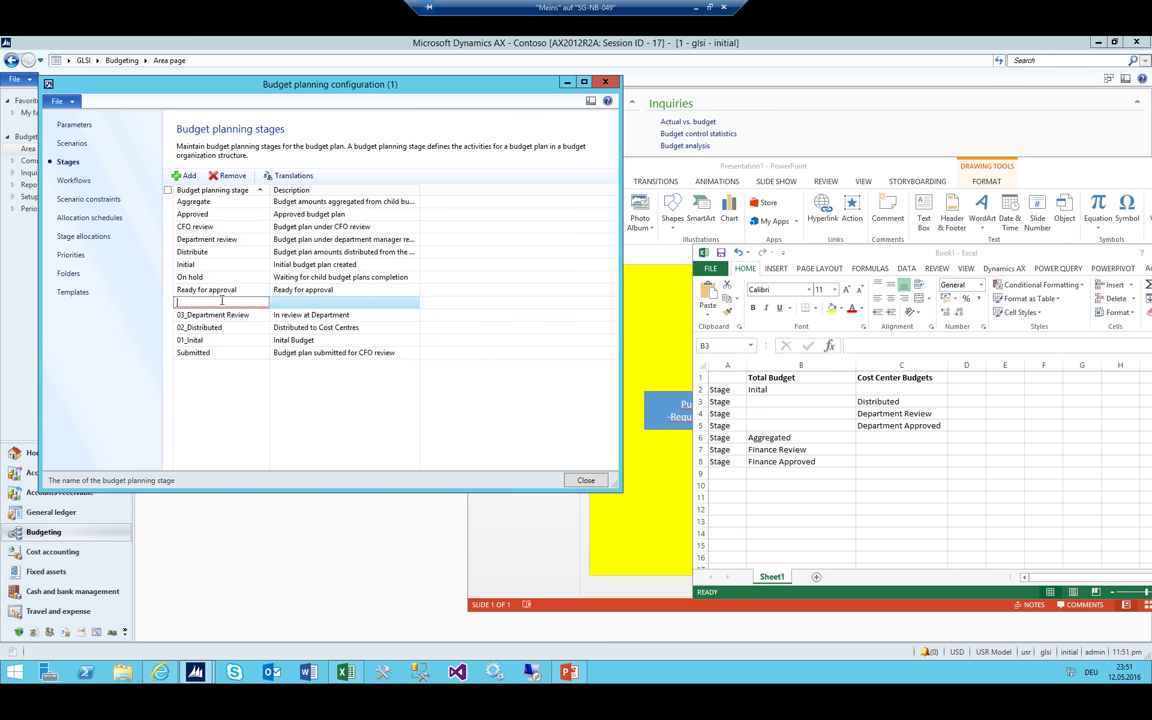
type("03")
Add stages 04_Department Approved (described 'Department Approved') and 05_Aggregated
type("04_Department Appro")
type("ved")
key("Tab")
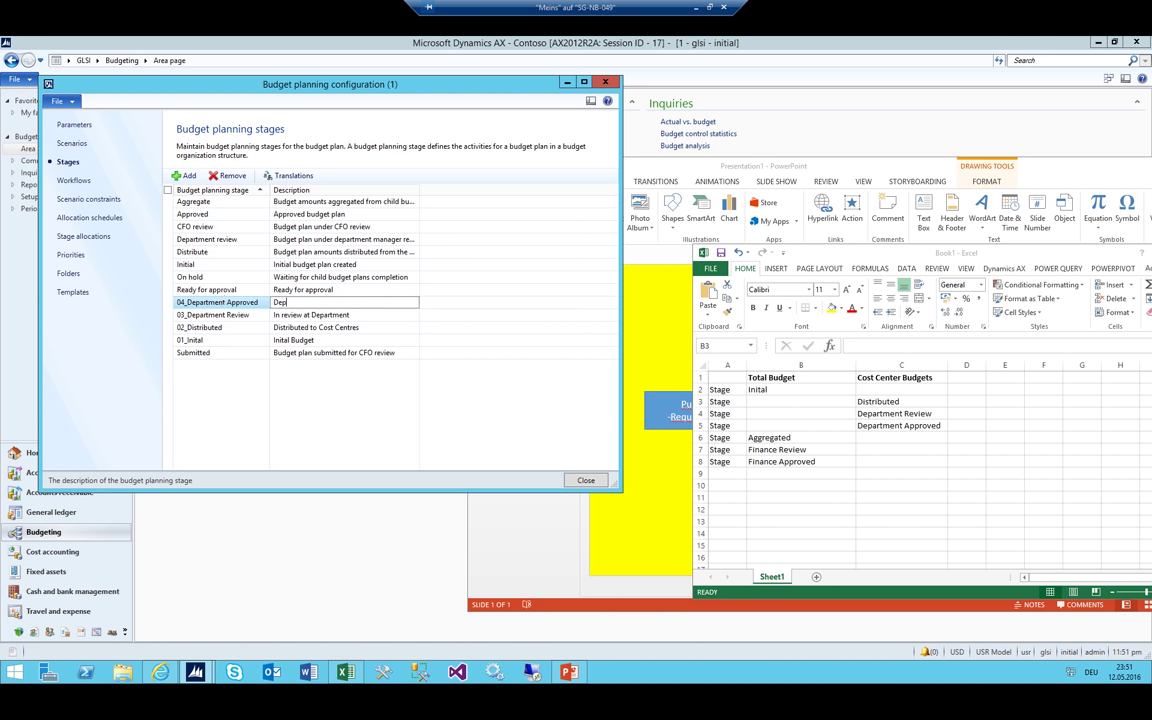
type("Department Approved")
key("ctrl+n")
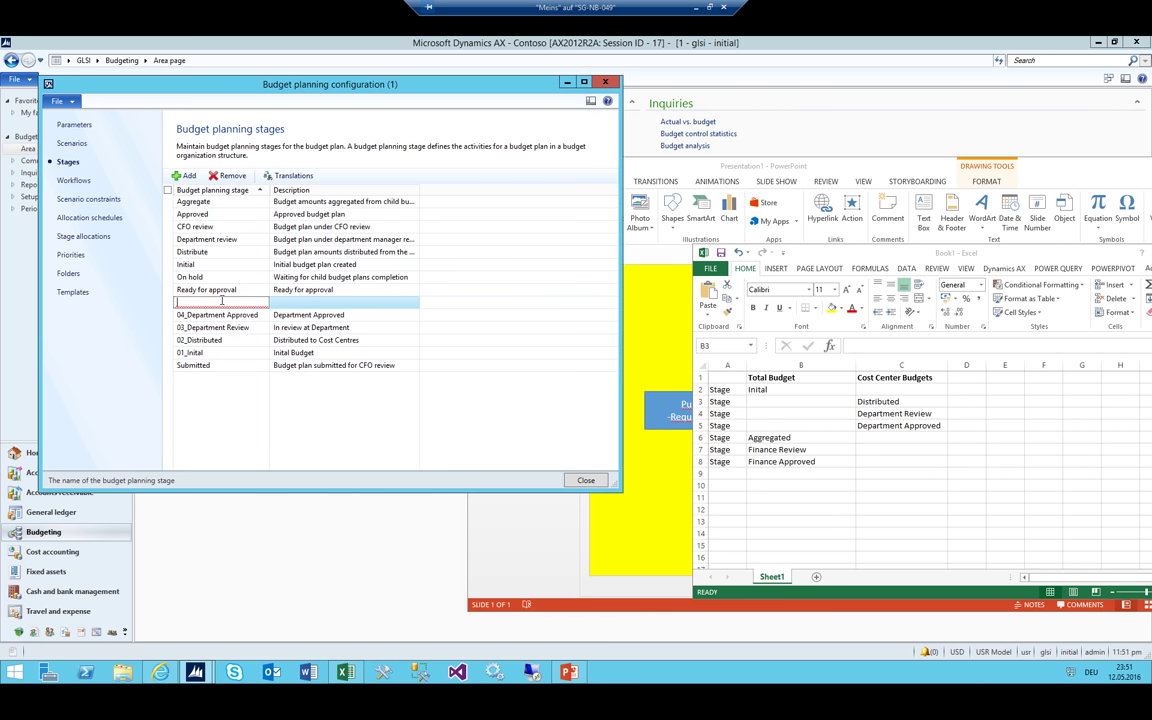
type("05_Aggregate")
key("Tab")
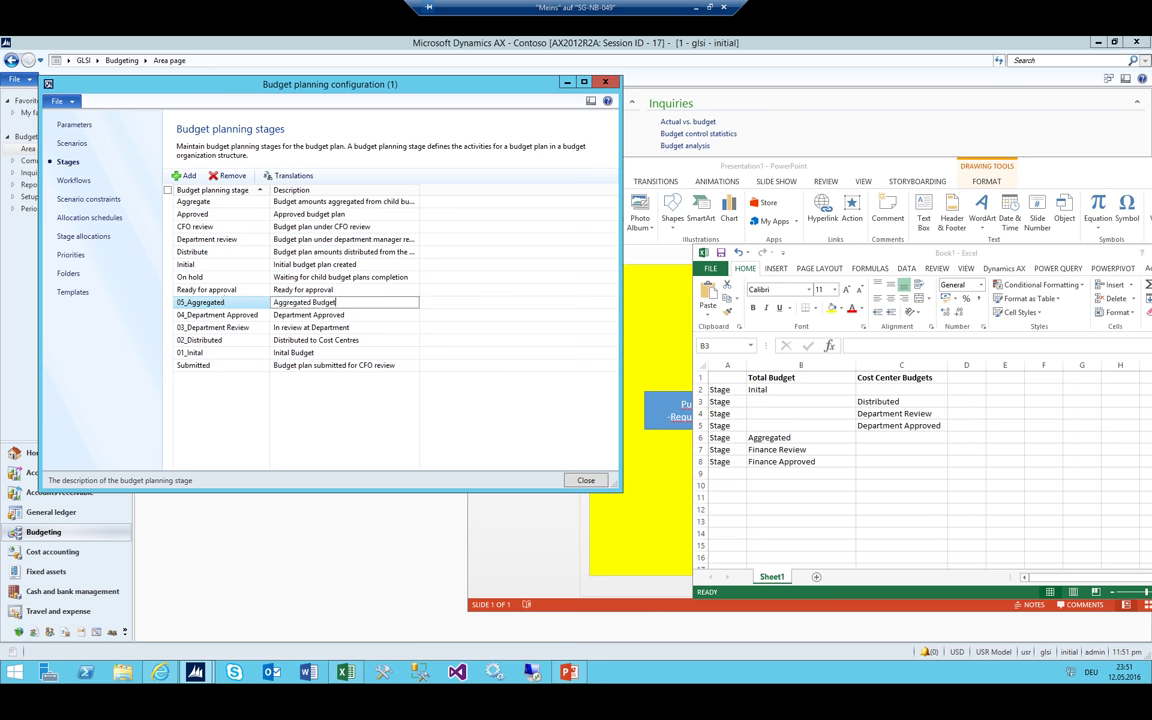
key("ctrl+n")
Add stages 06_Finance Review and 07_Finance Approved with their Finance review and approval descriptions
type("06_Finance")
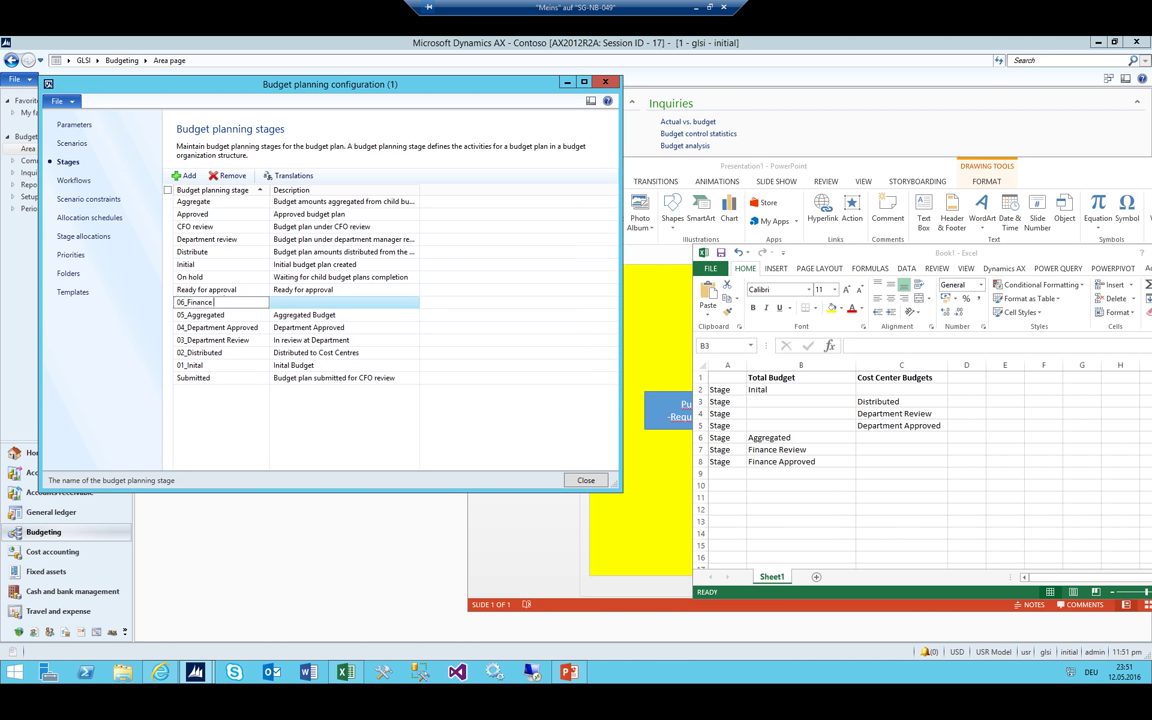
type(" Review")
key("Tab")
type("In")
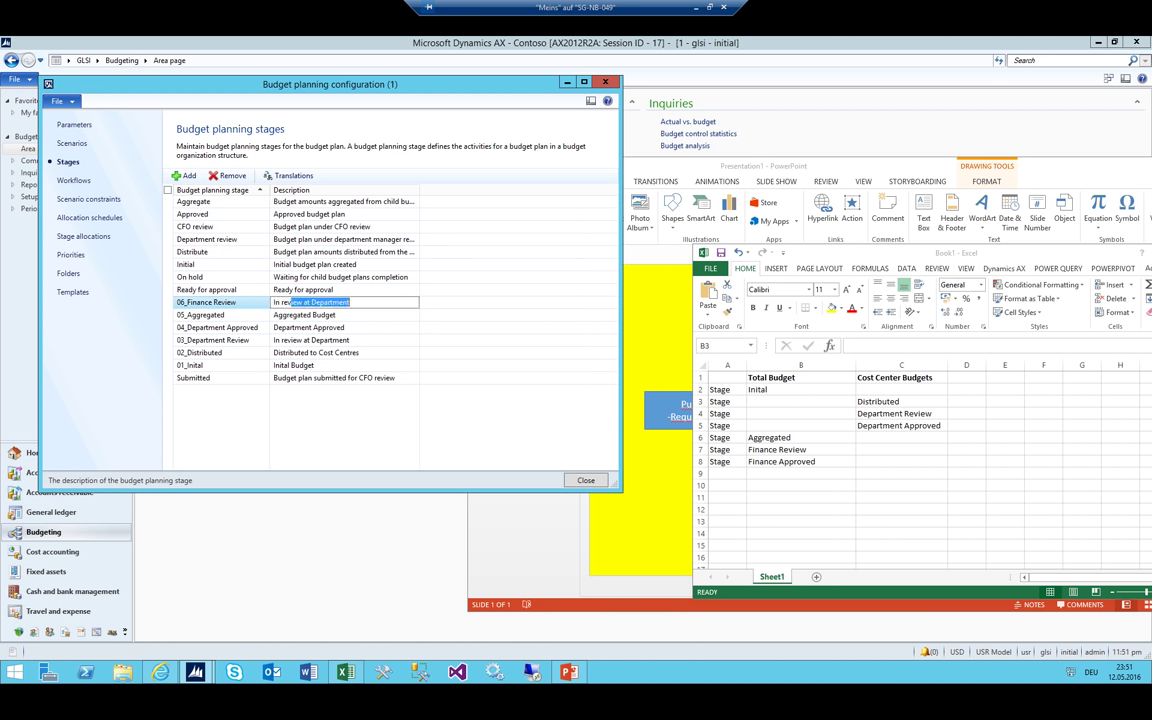
type(" re")
key("End")
key("BackSpace")
type("Finance")
key("ctrl+n")
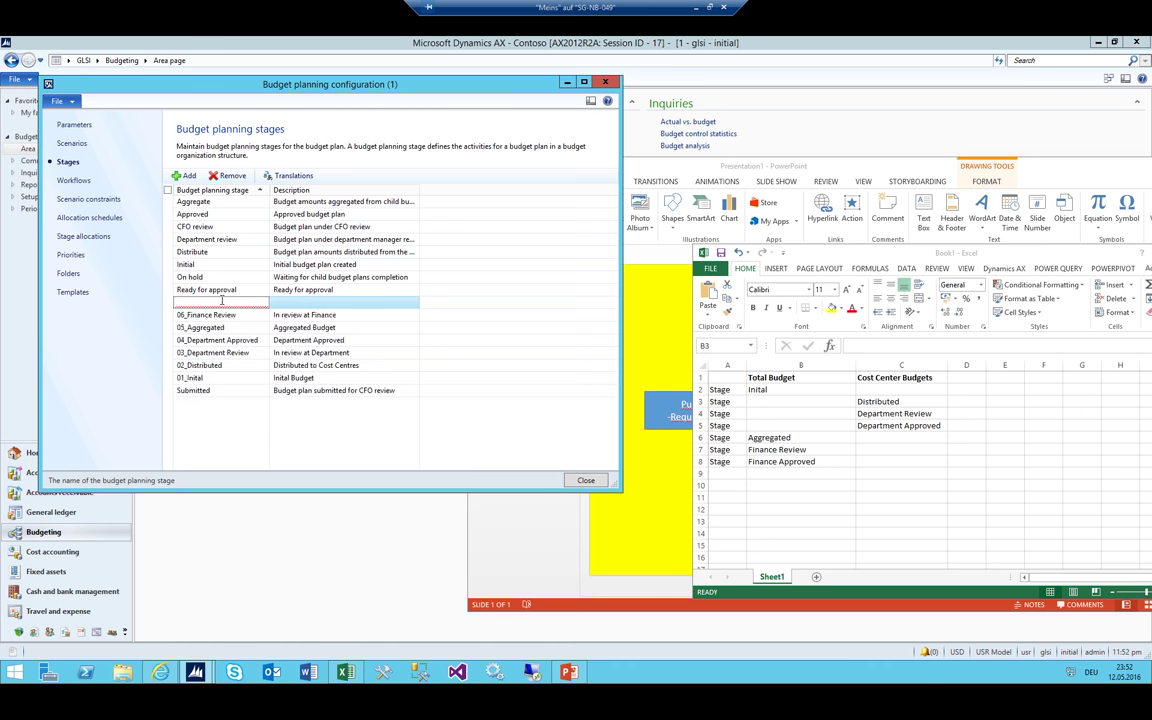
type("07_Finance Approved")
key("Tab")
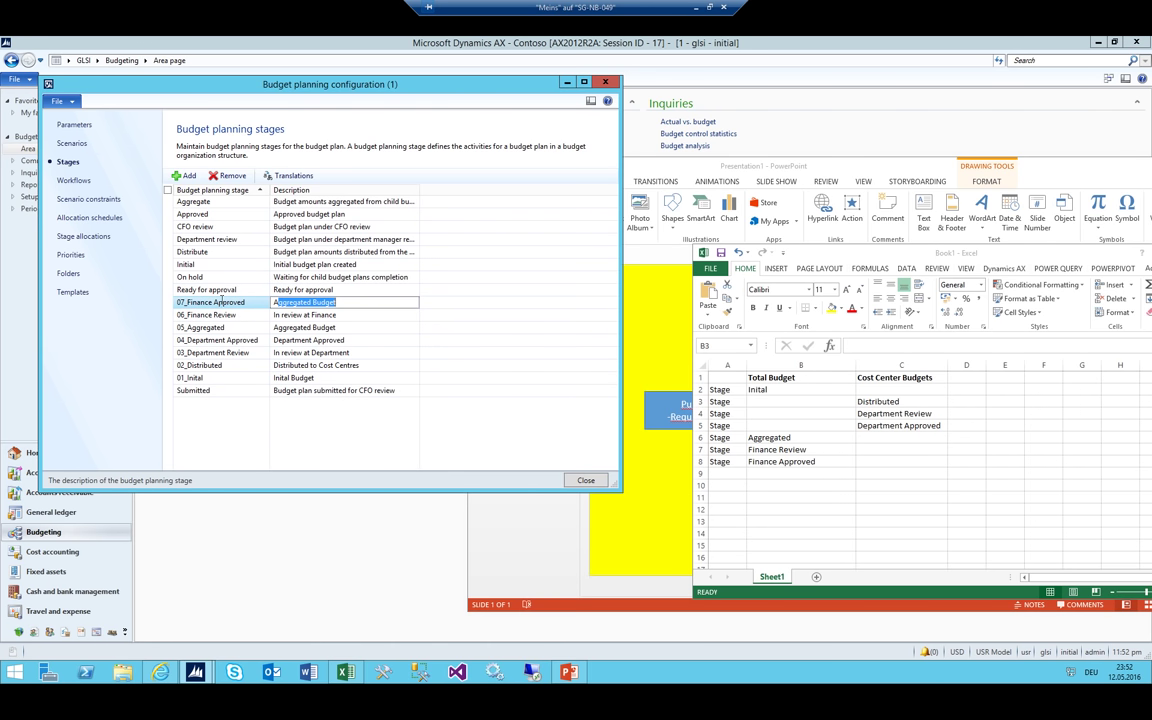
type("DFi")
type("nance Approved")
key("ctrl+a")
View the budget planning Workflows page and its Workflow ID list, then return to the Budgeting area page
left_click(70, 182)
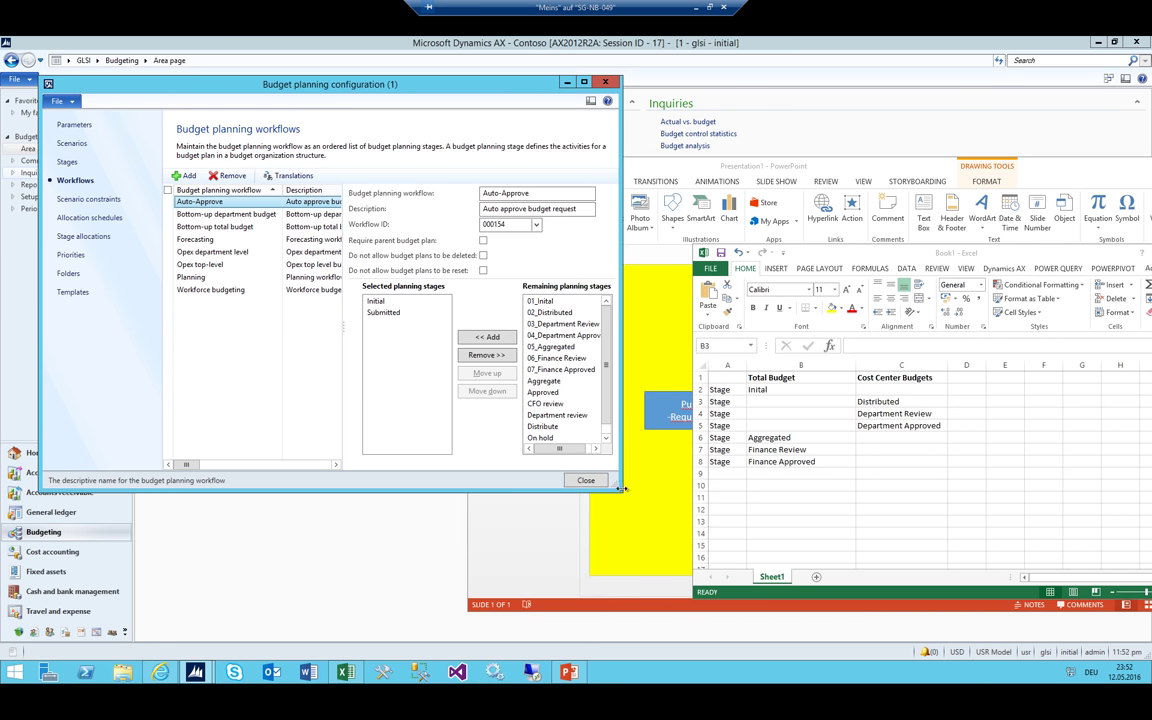
left_click_drag(620, 486, 706, 471)
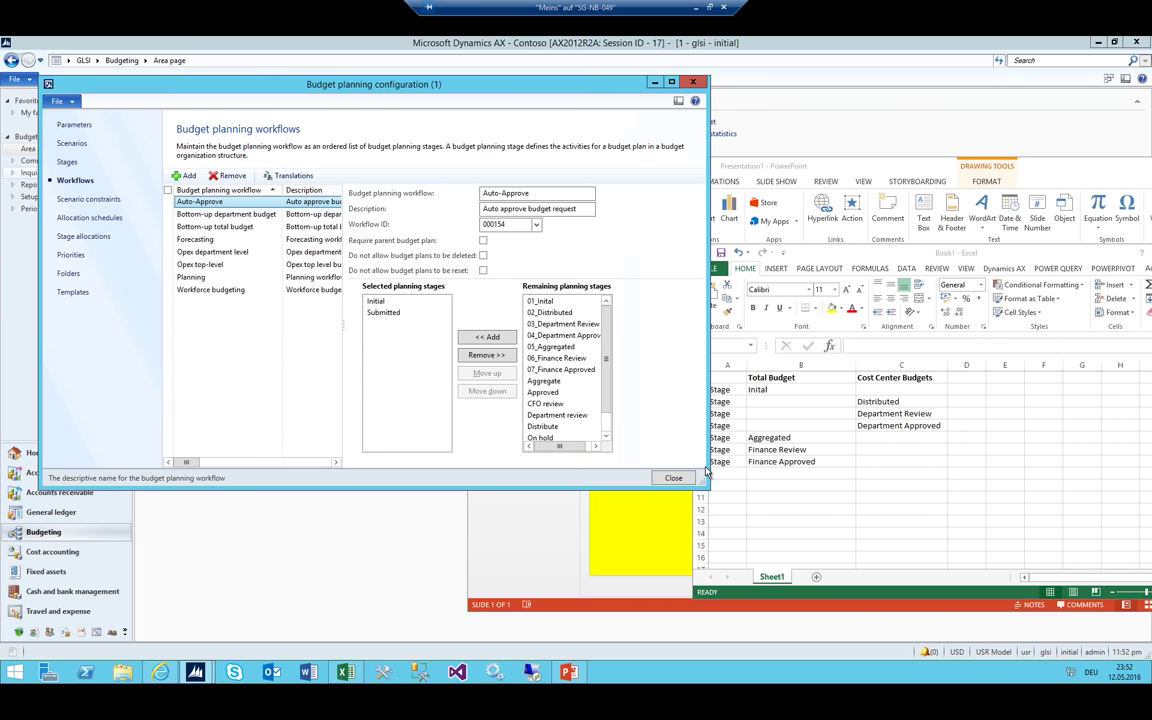
left_click(536, 226)
left_click(465, 206)
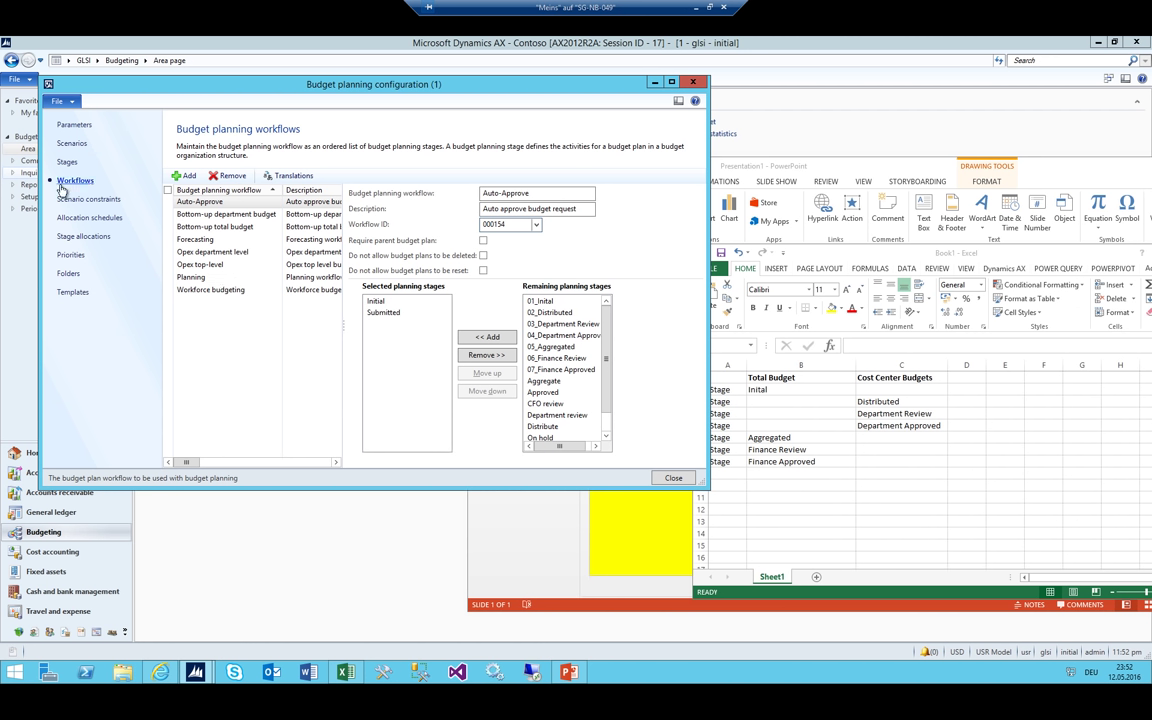
left_click(168, 47)
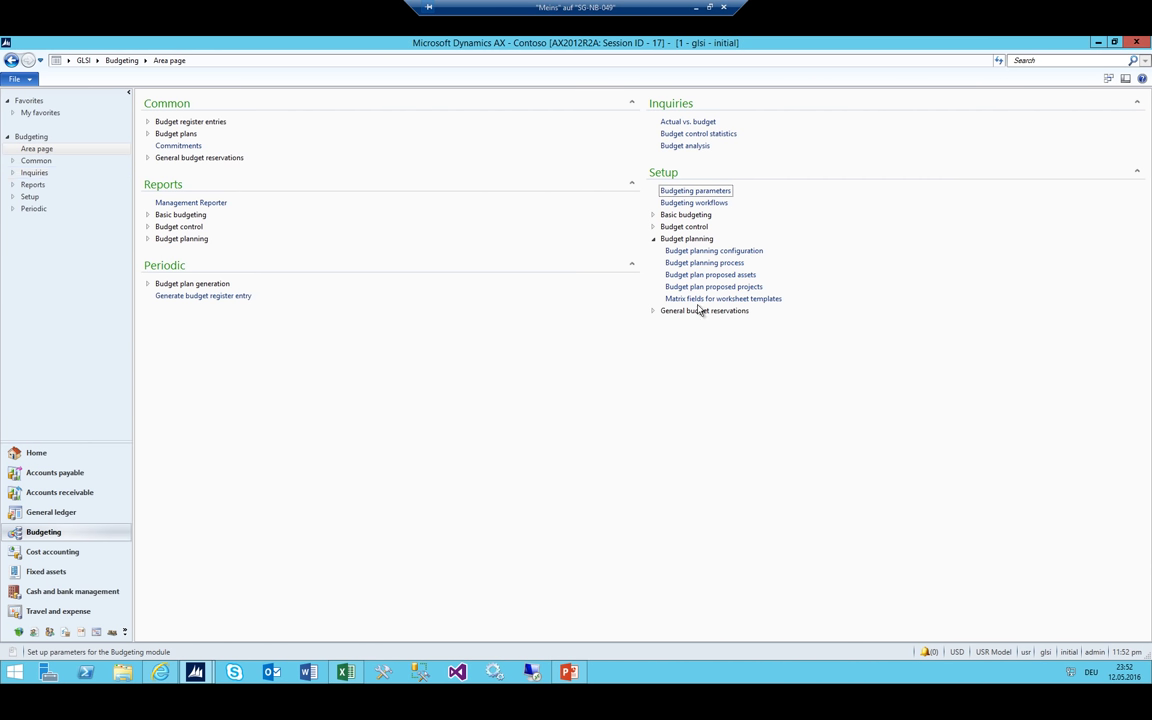
Open the Budgeting workflows list and bring the Excel stage table up alongside it
left_click(699, 202)
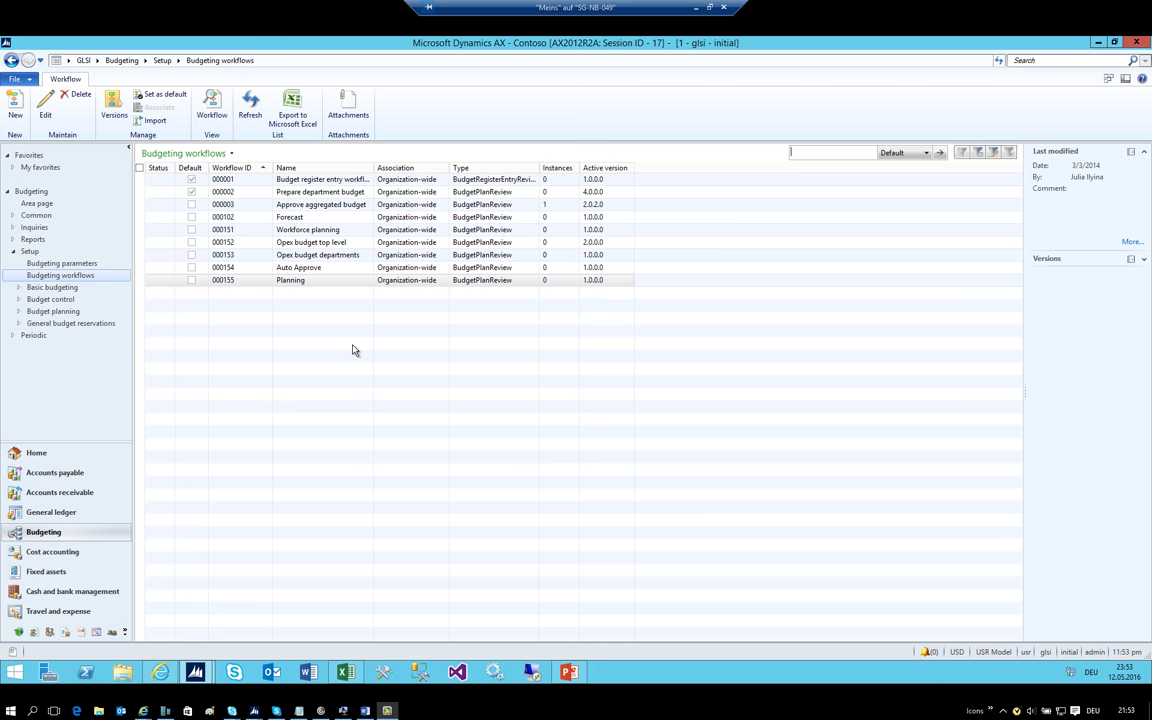
left_click(343, 672)
left_click(801, 365)
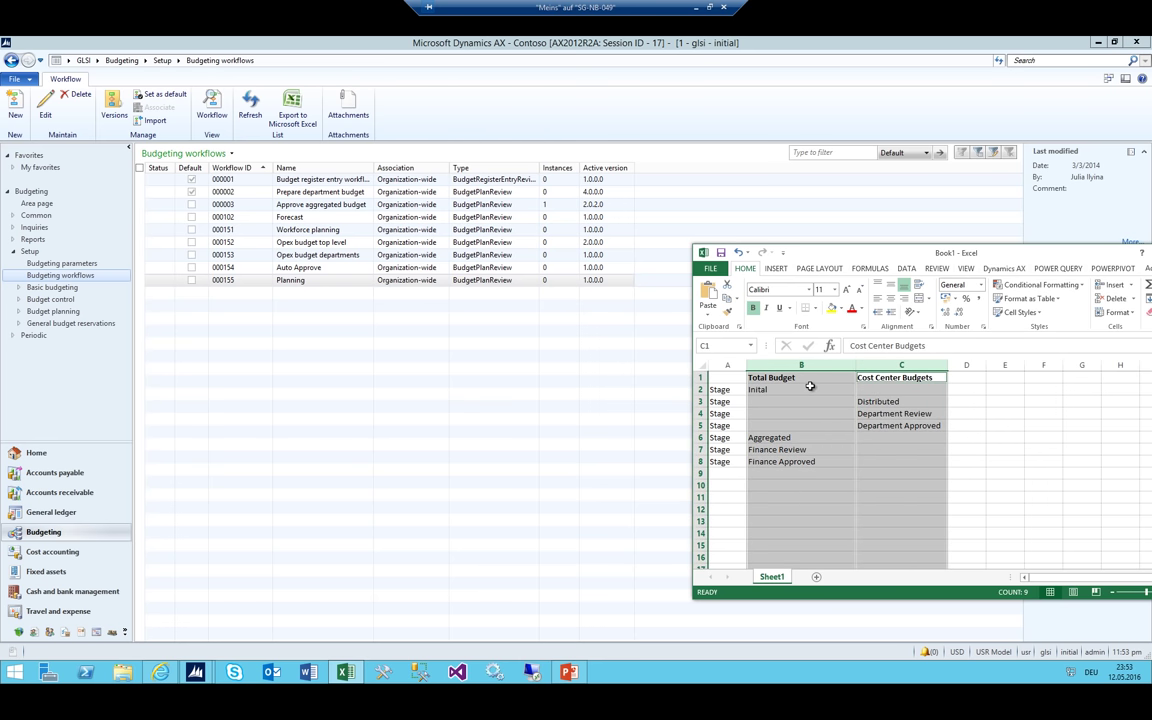
Select and review the Total Budget stages in column B, from Initial to Finance Review
left_click_drag(801, 378, 810, 460)
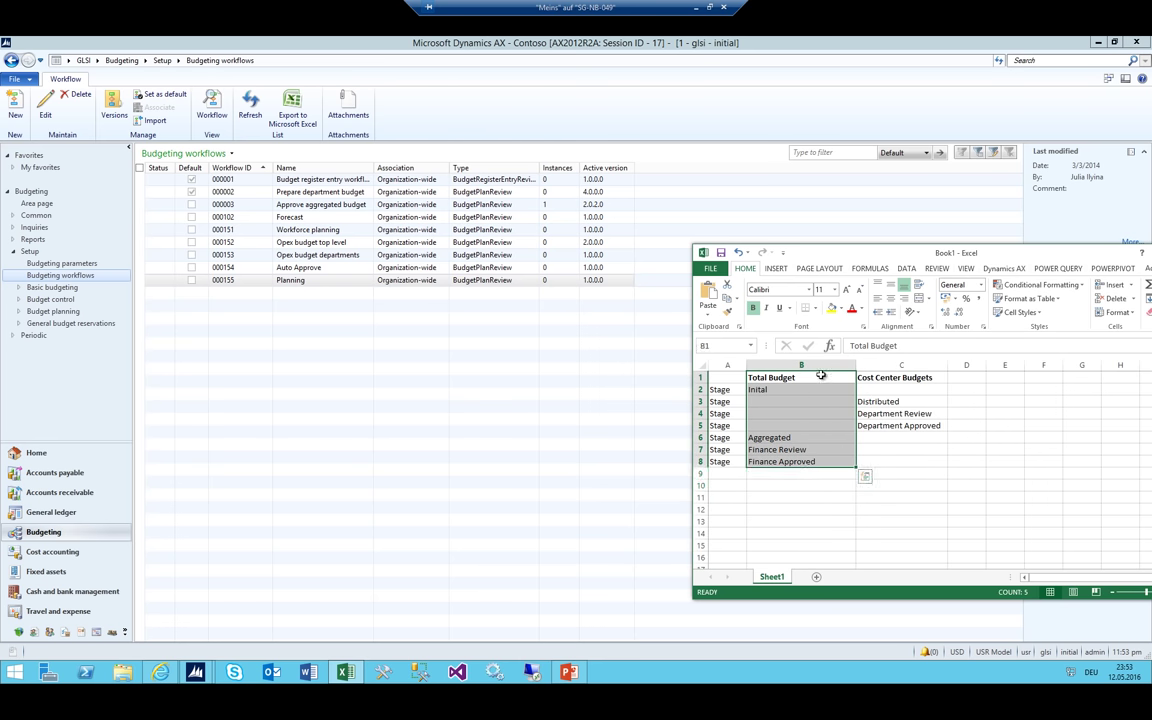
key("ctrl+space")
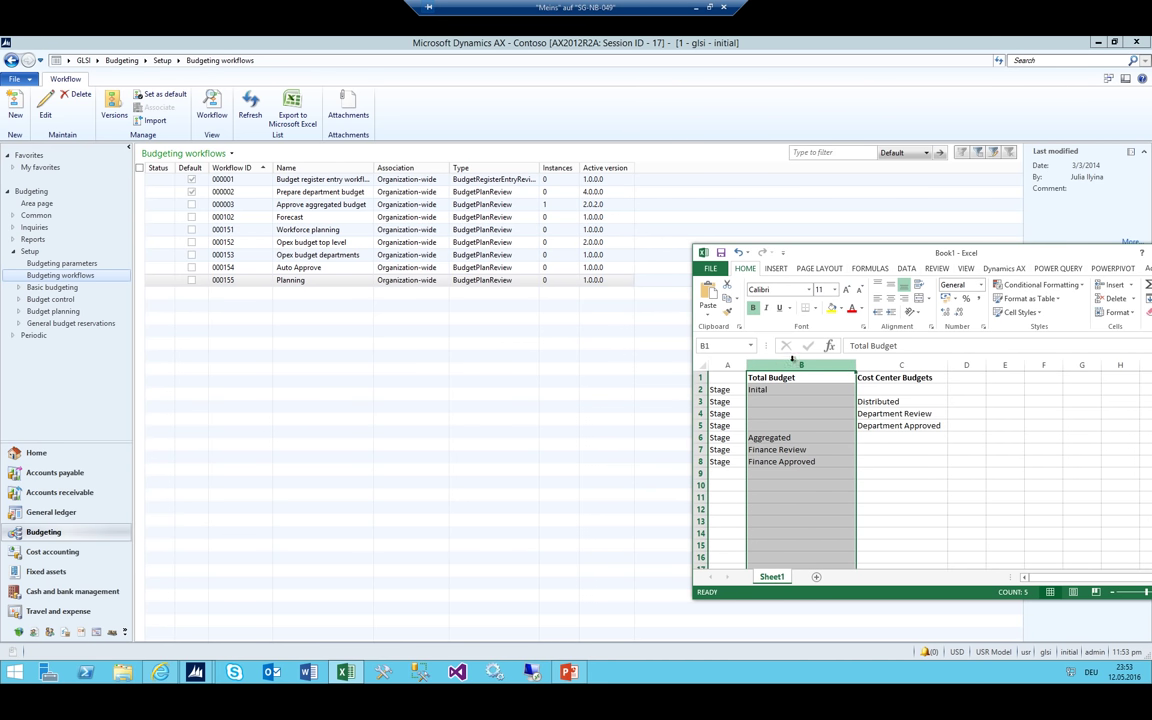
left_click_drag(779, 377, 779, 463)
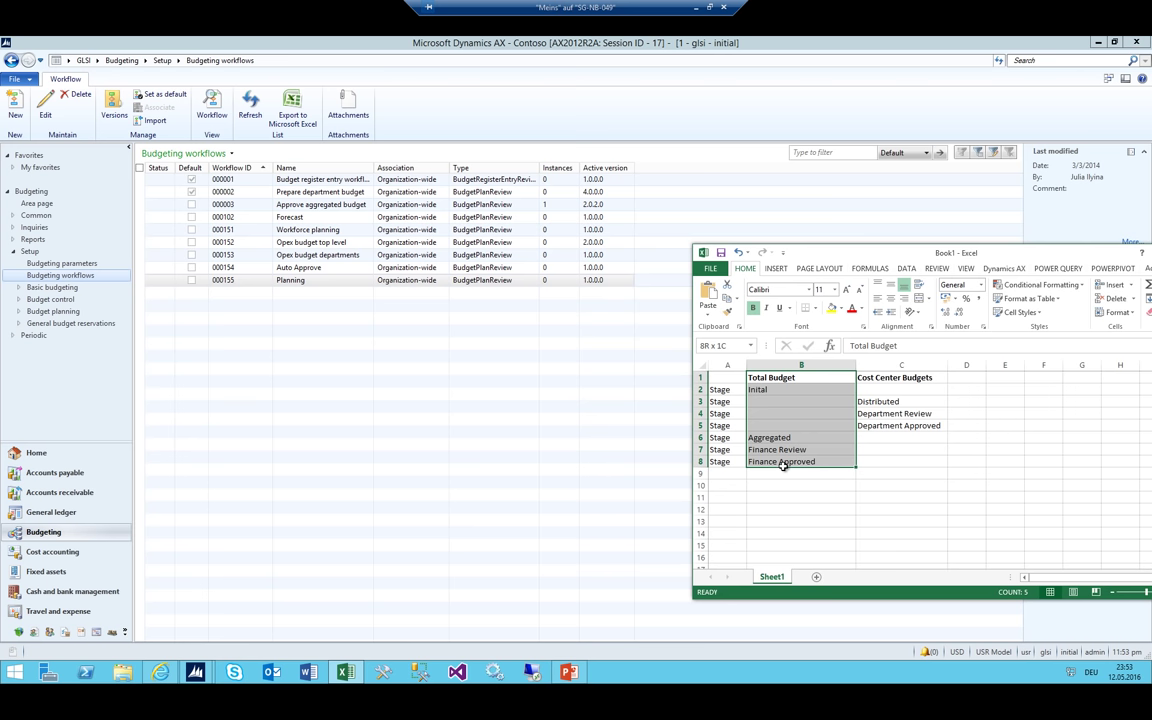
left_click(779, 377)
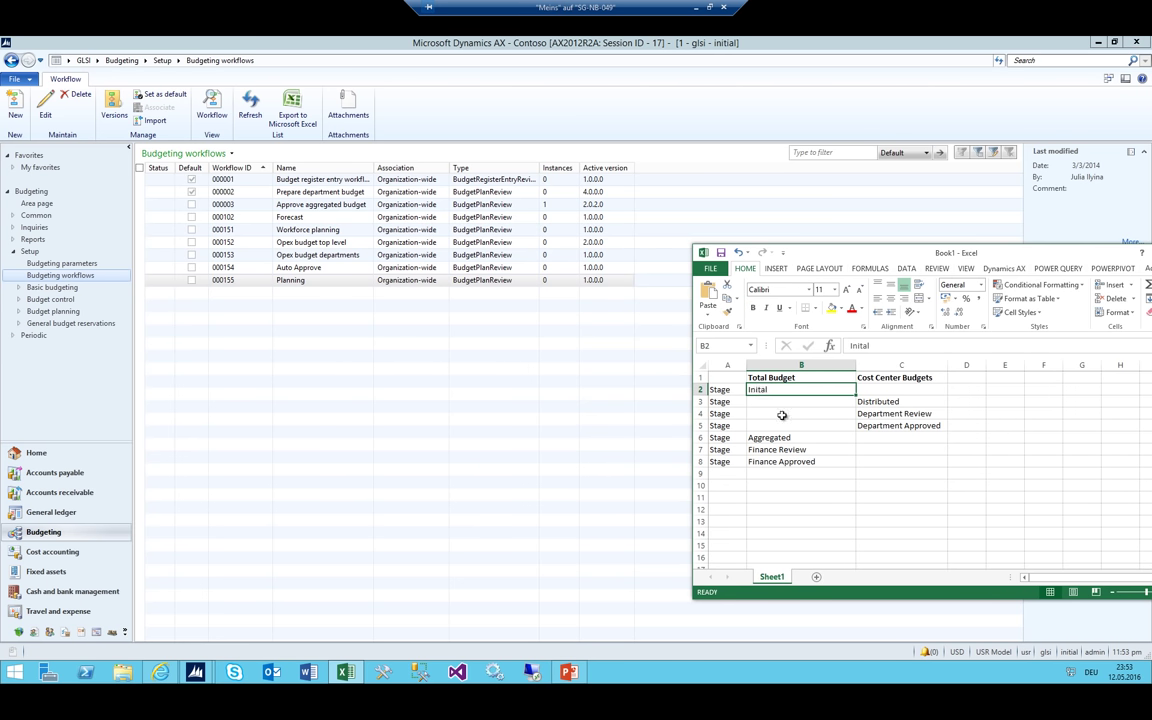
left_click(818, 390)
left_click(786, 451)
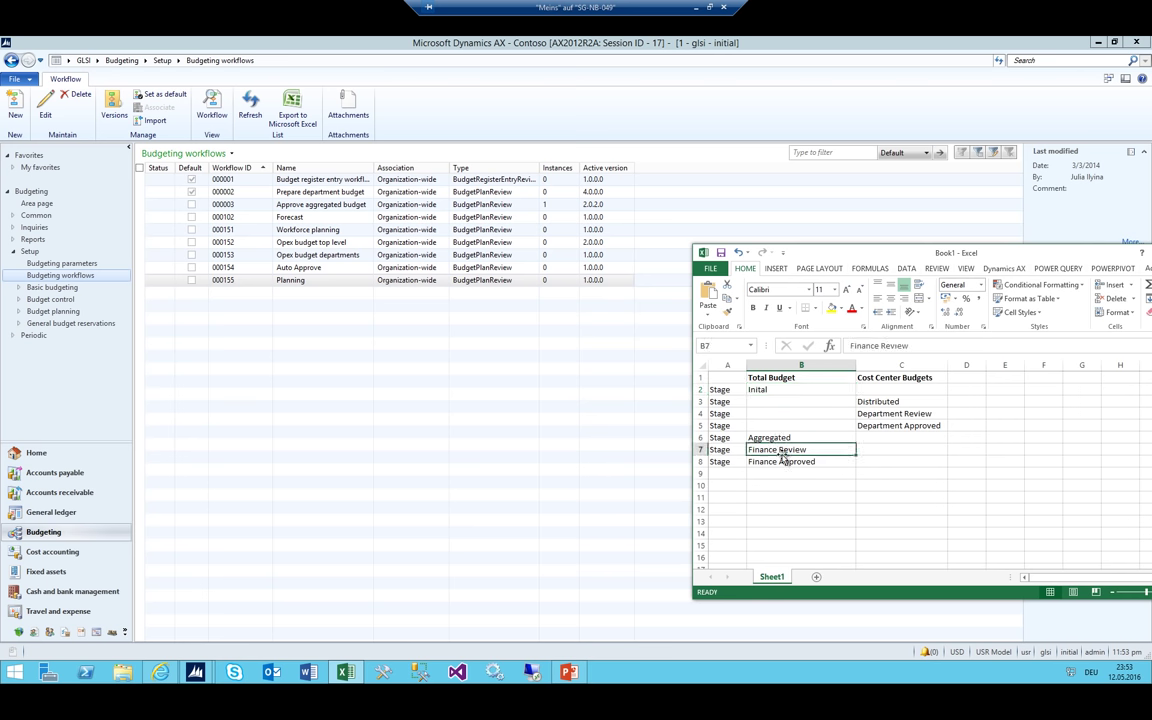
Highlight the cost center stages in C3:C5, widen column D, and return to the Budgeting workflows list
left_click_drag(877, 403, 876, 426)
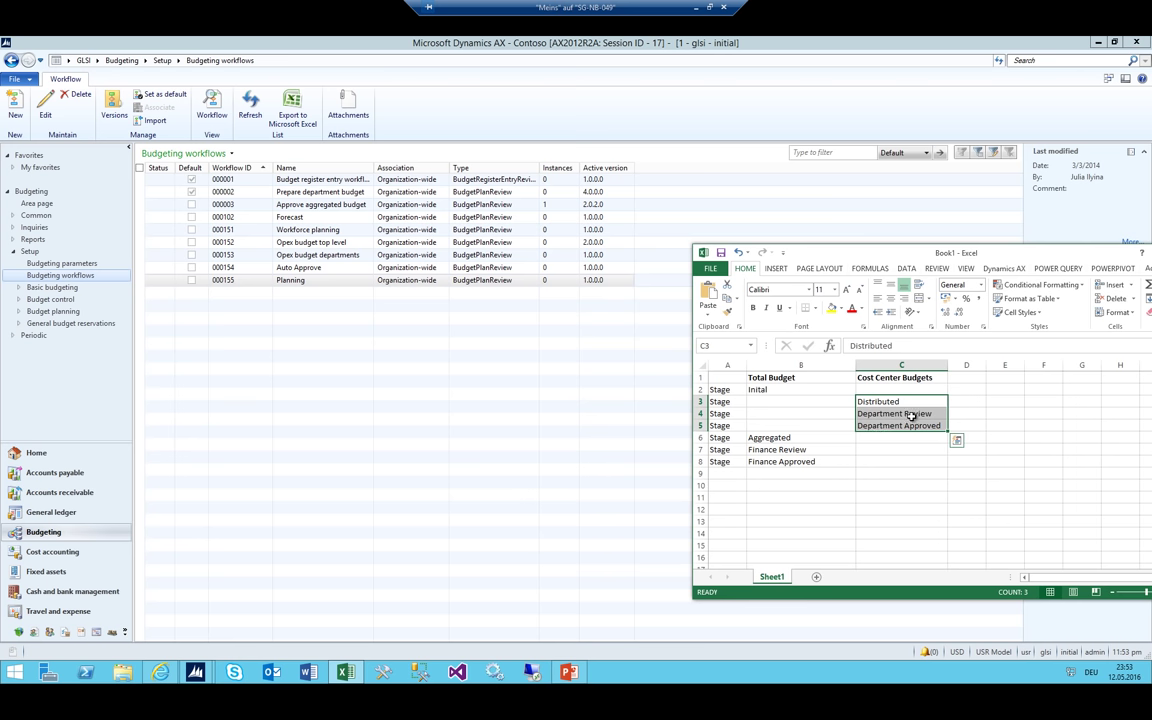
left_click(800, 365)
left_click(900, 365, "ctrl")
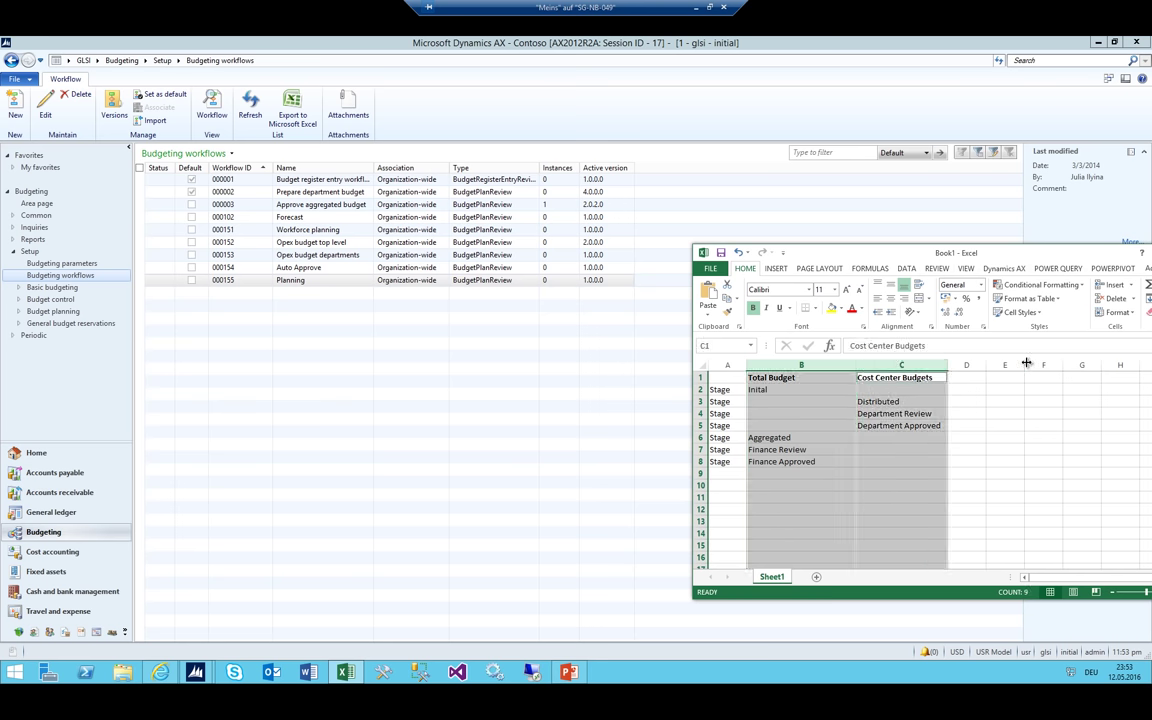
left_click(912, 377)
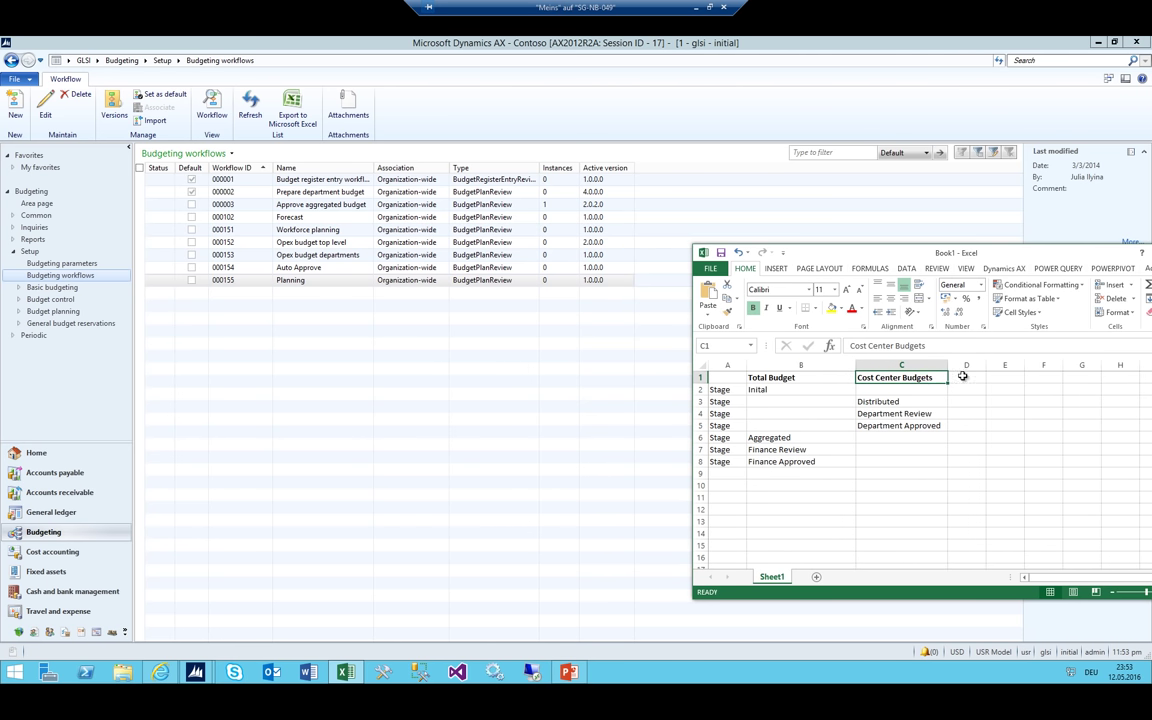
left_click(963, 376)
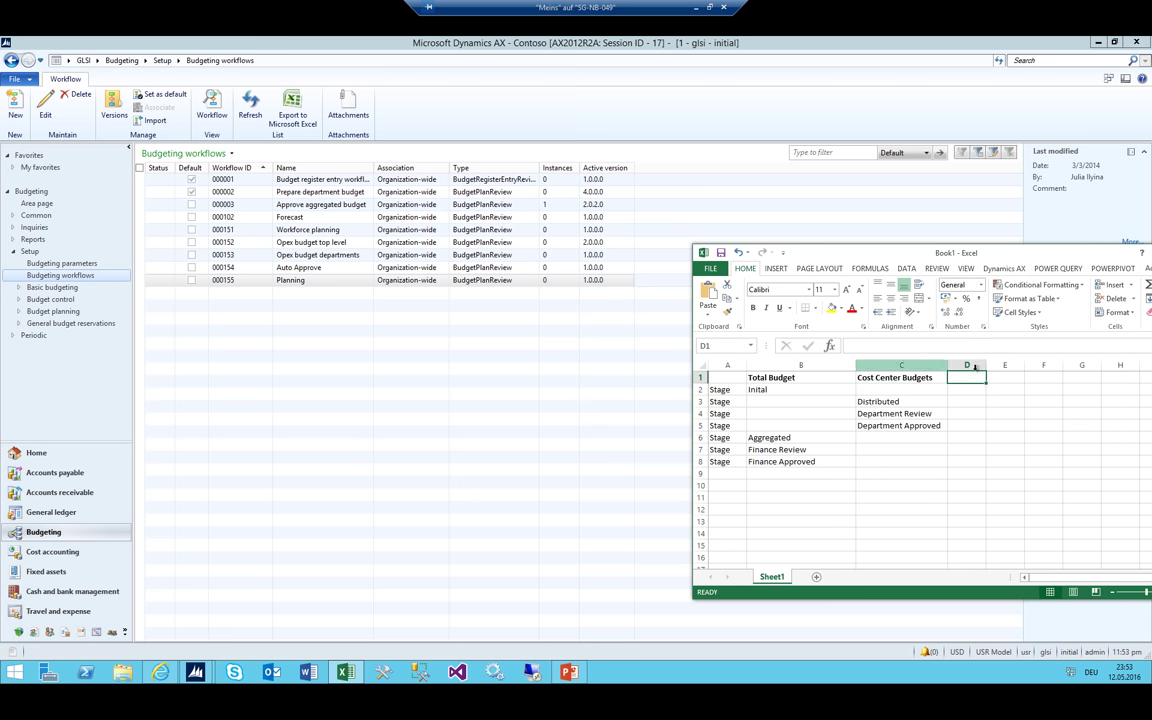
left_click_drag(986, 366, 1033, 366)
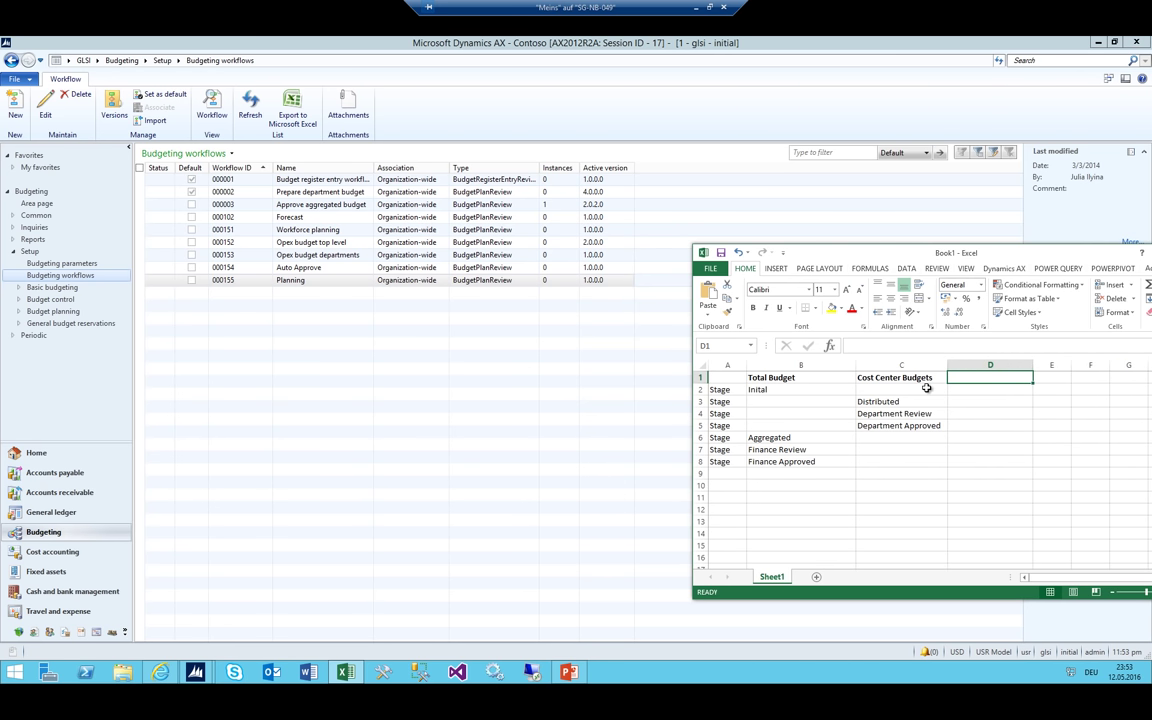
left_click_drag(872, 401, 874, 424)
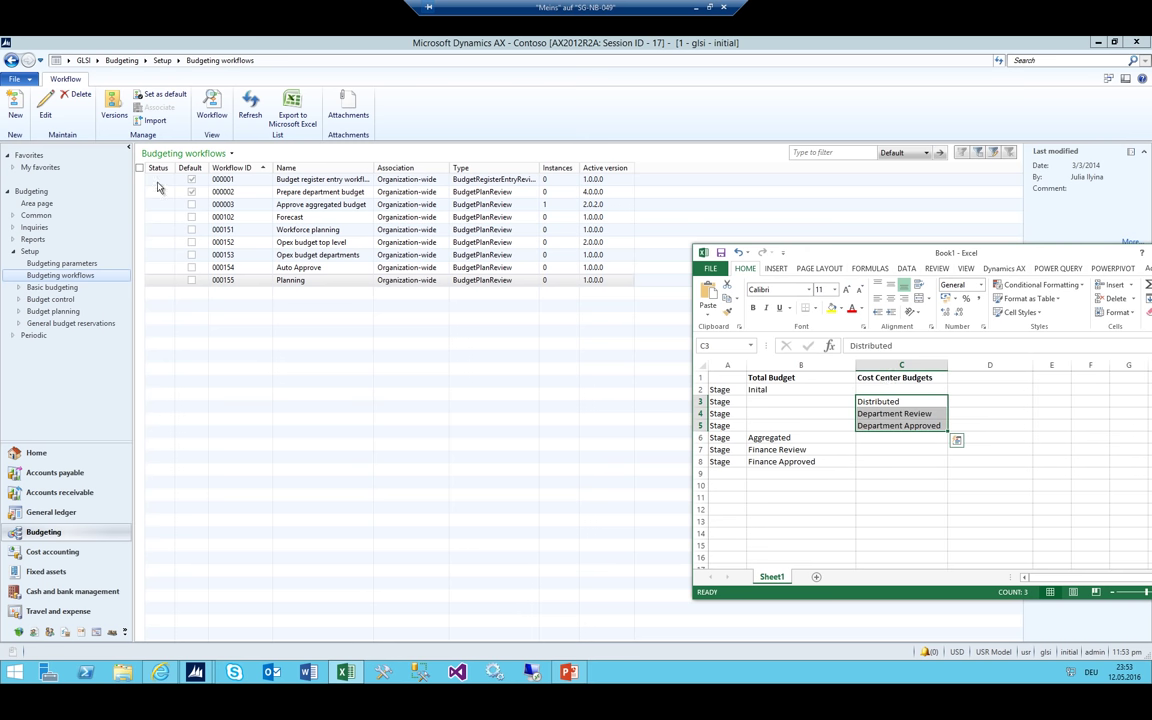
left_click(312, 283)
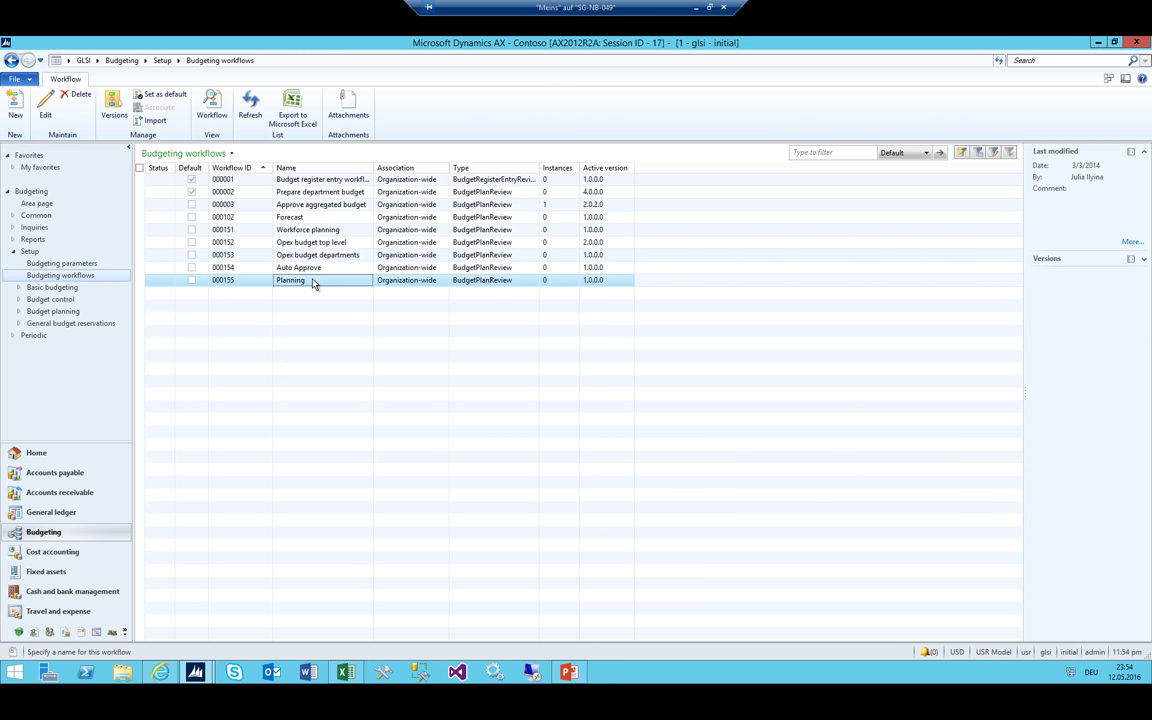
Create a new workflow of type Budget plan workflows from the Budgeting workflows list
left_click(15, 106)
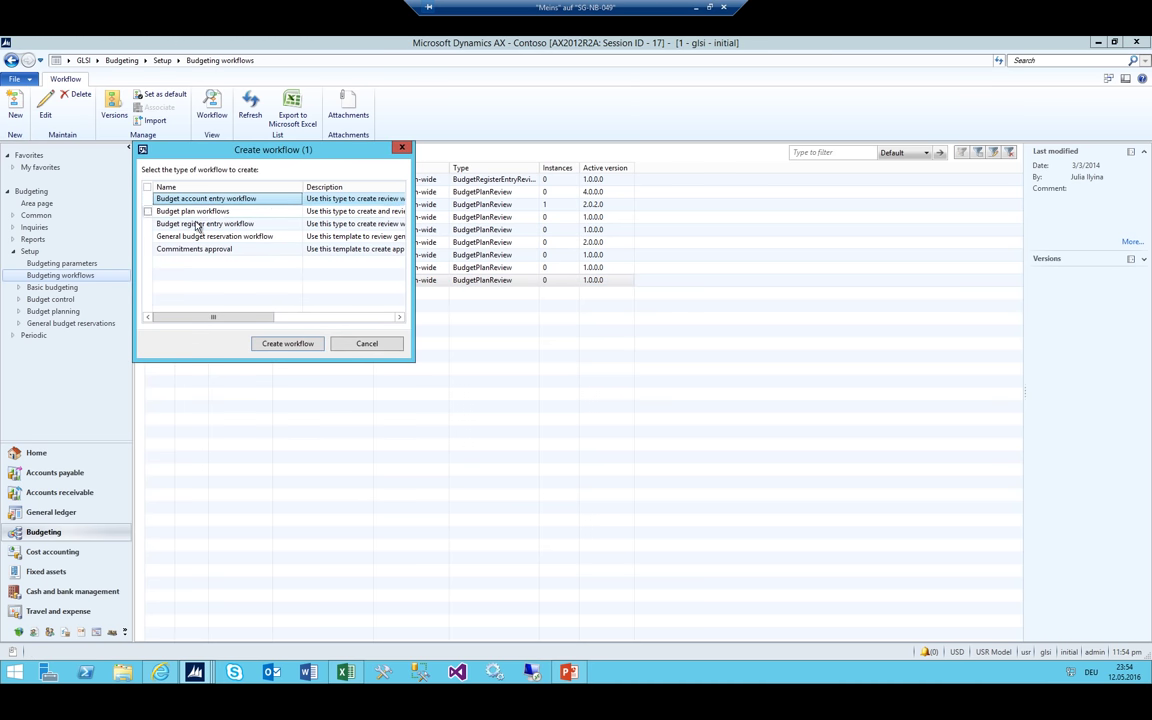
left_click_drag(438, 337, 437, 333)
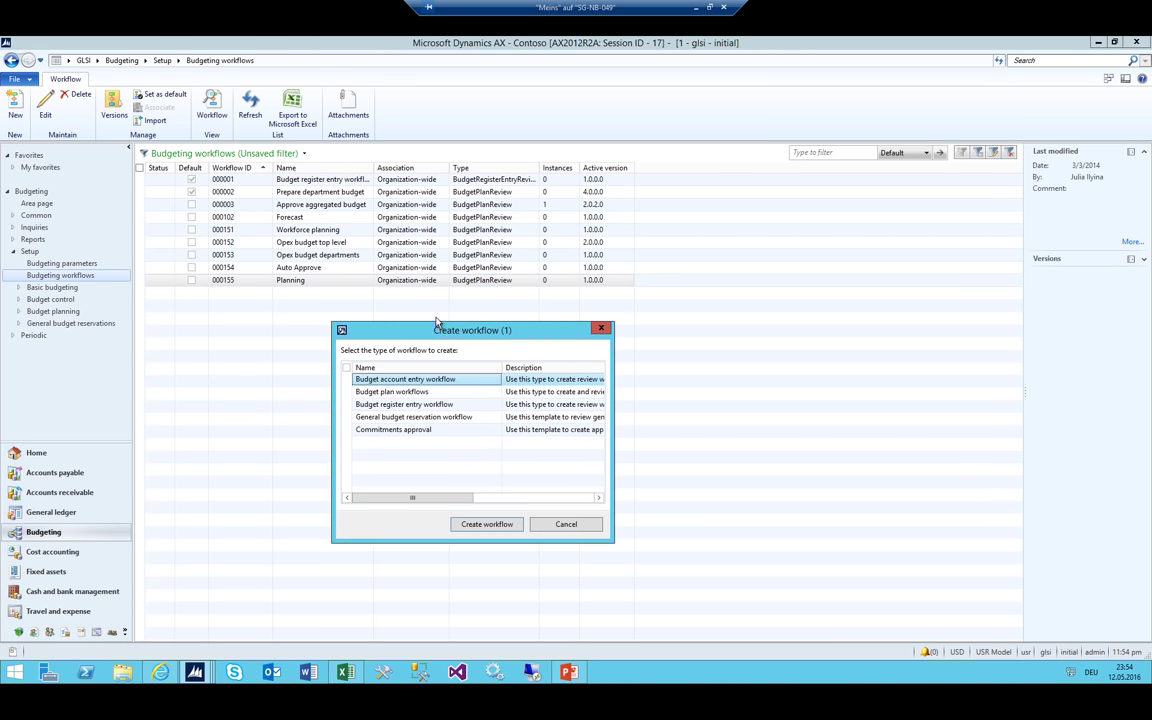
left_click(408, 395)
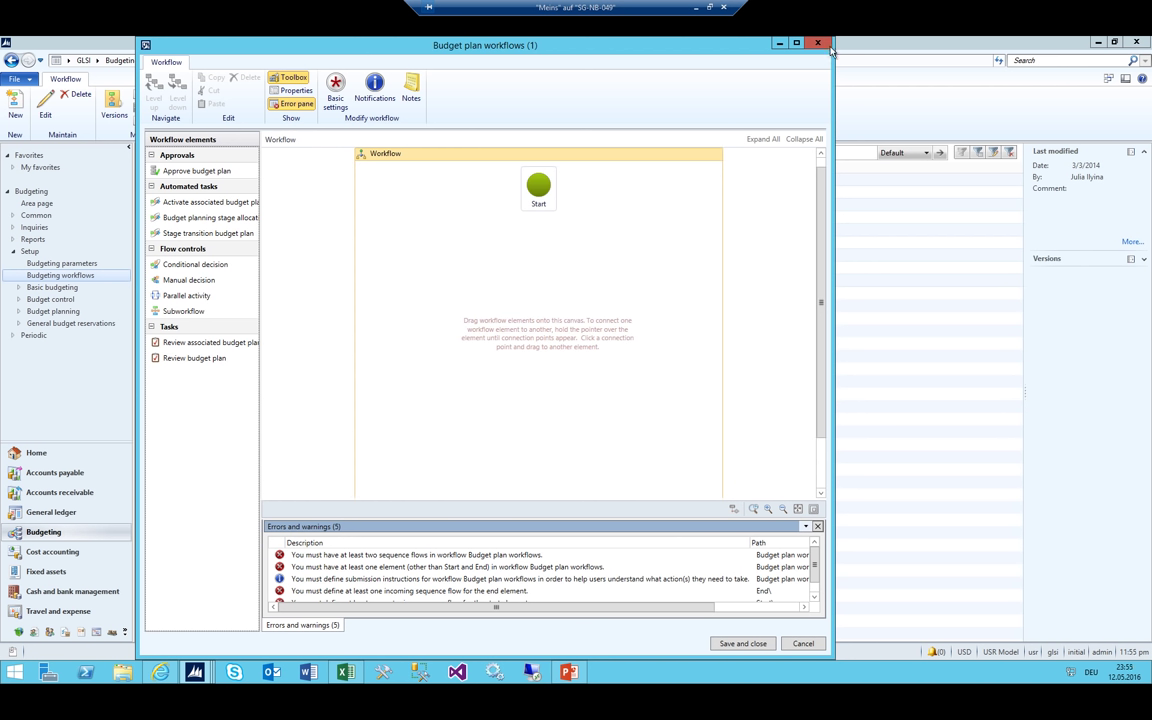
Maximize the Budget plan workflows designer and widen the Workflow elements pane
left_click(795, 44)
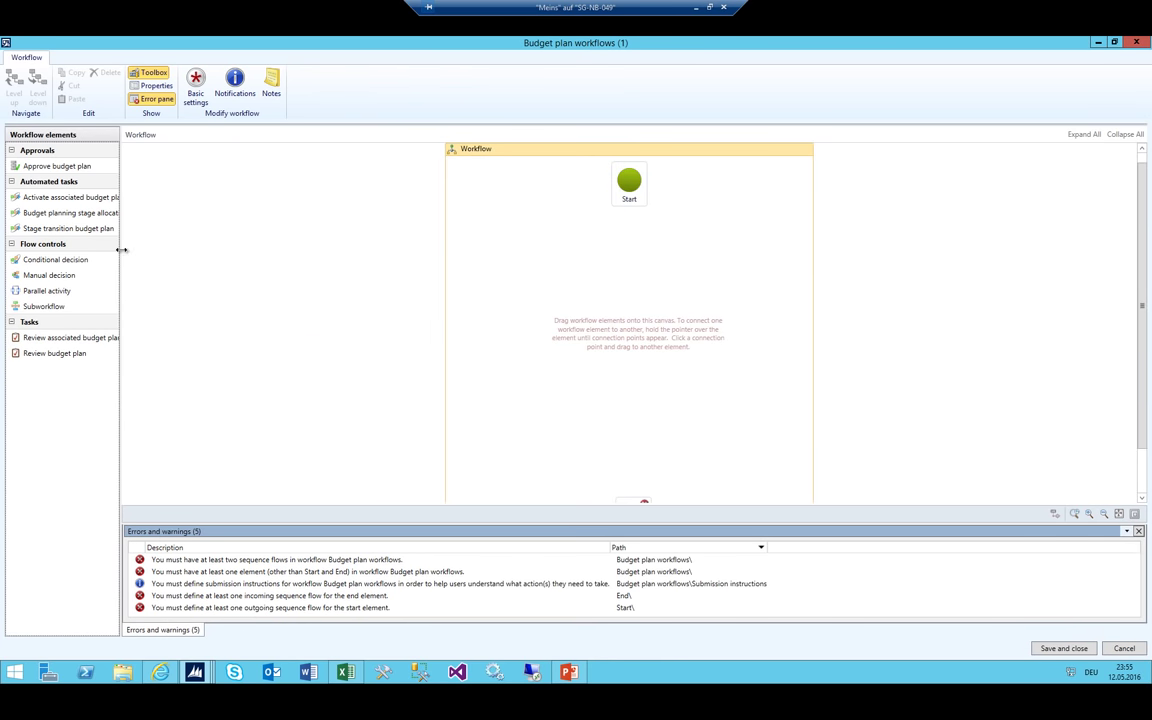
left_click_drag(119, 249, 241, 237)
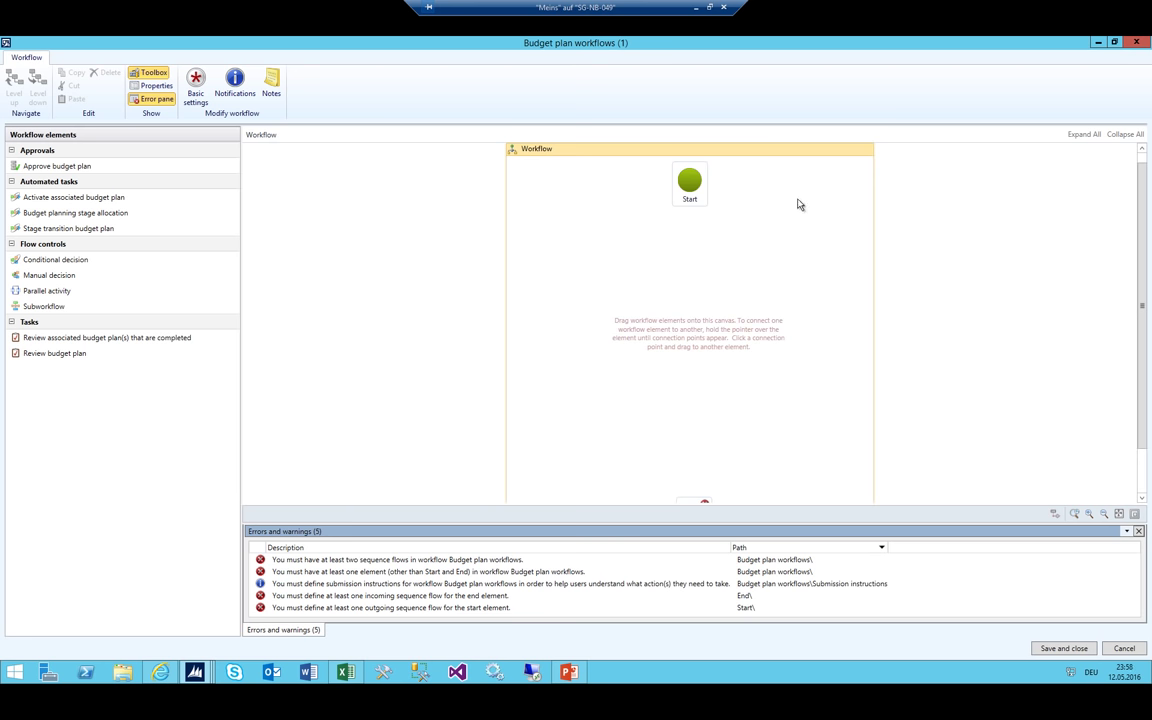
Rename the workflow to '01_Worflow Total Budget' in its properties
left_click(150, 85)
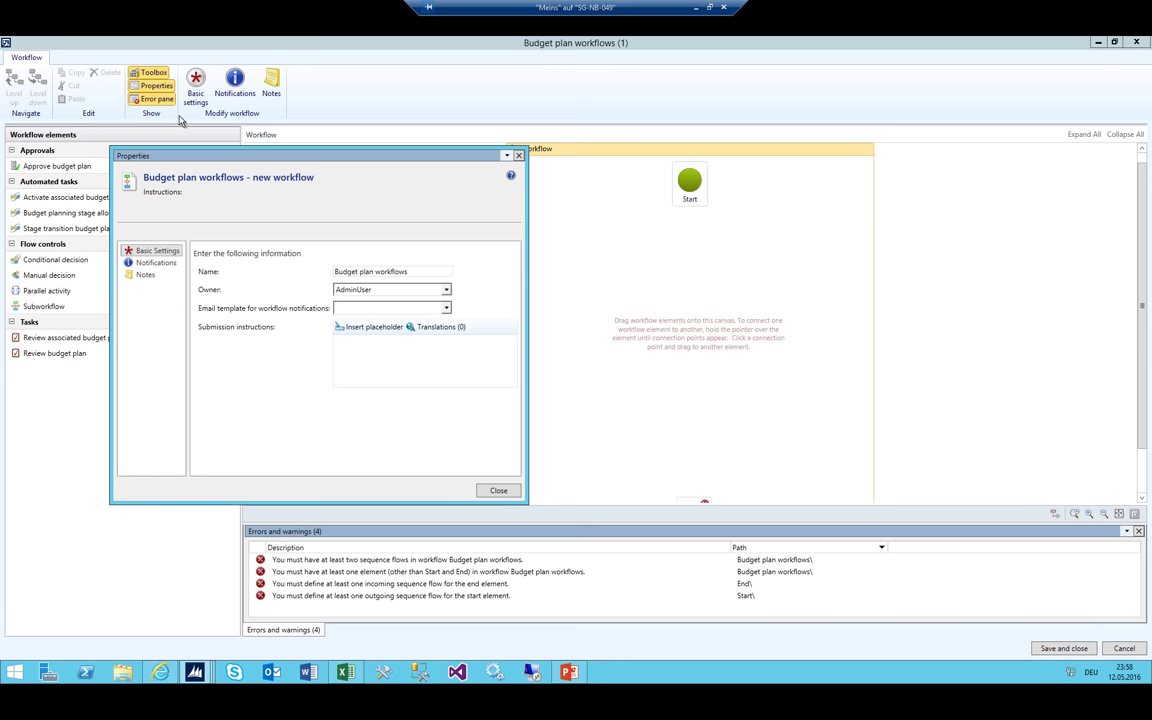
left_click(391, 270)
key("ctrl+a")
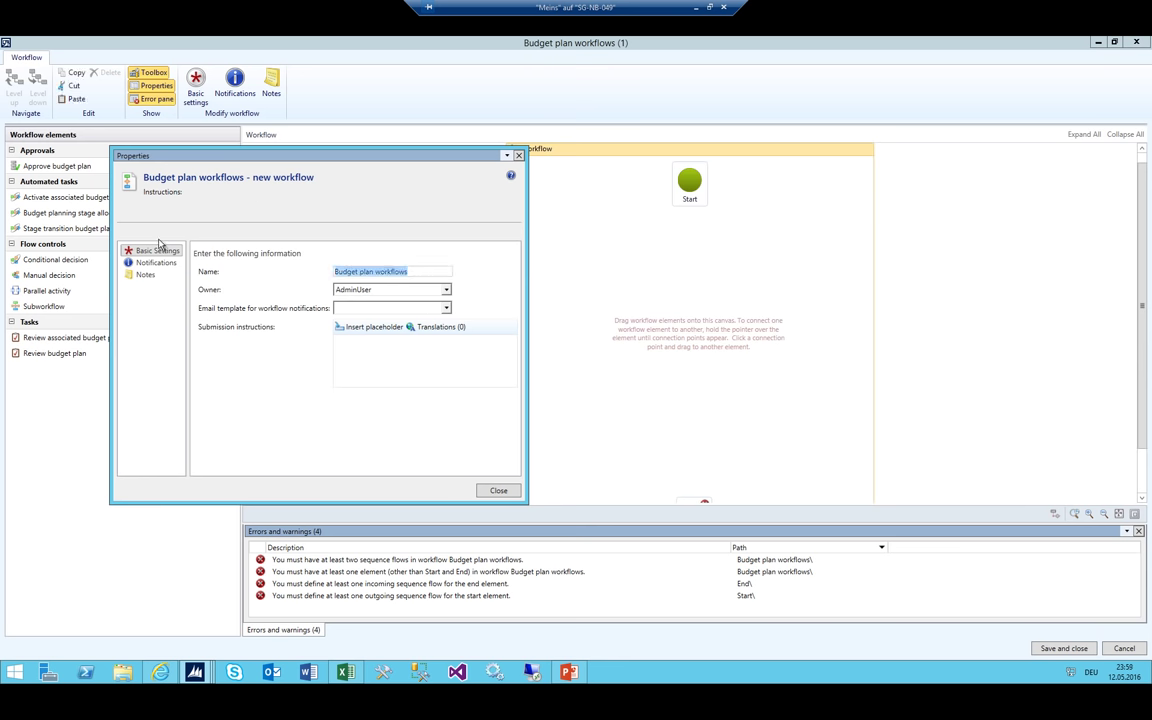
type("Work")
key("BackSpace")
key("BackSpace")
key("BackSpace")
key("BackSpace")
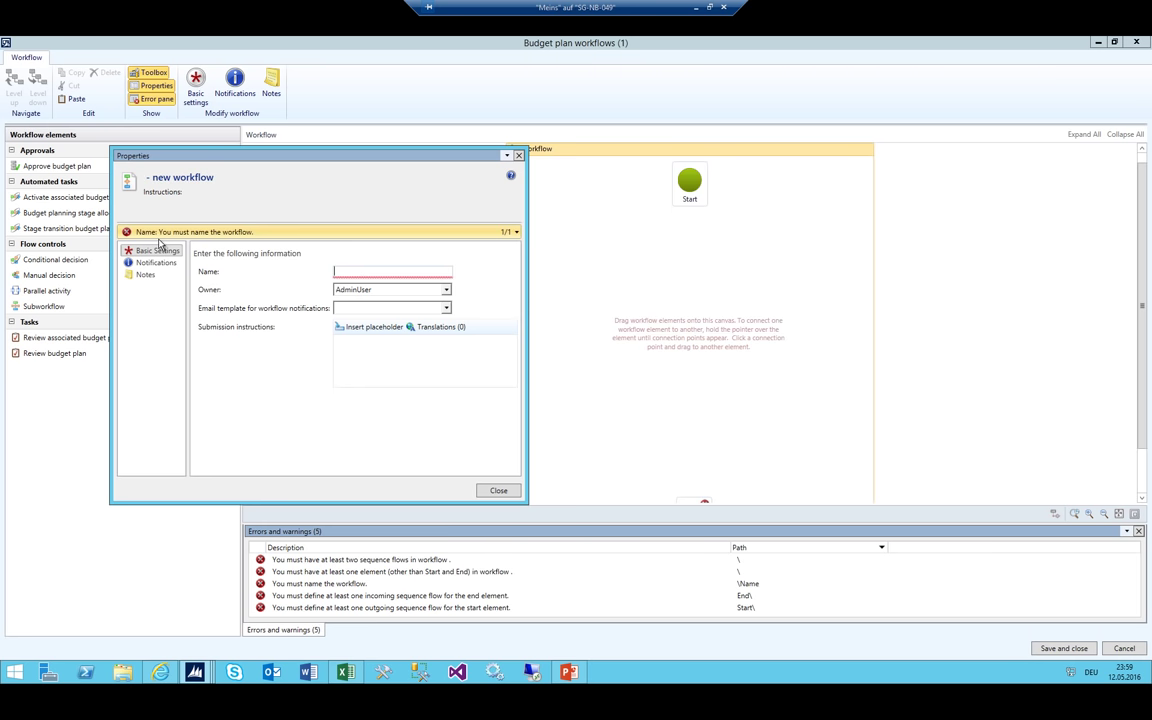
type("01_Worf")
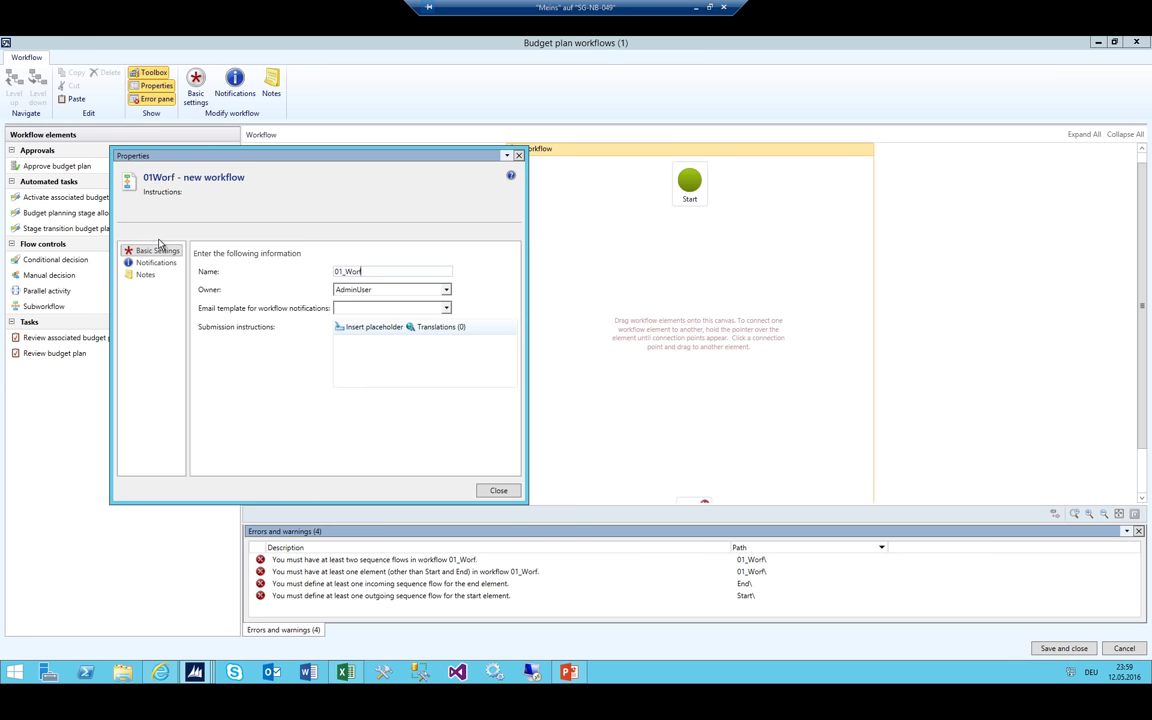
type("low Total Budget")
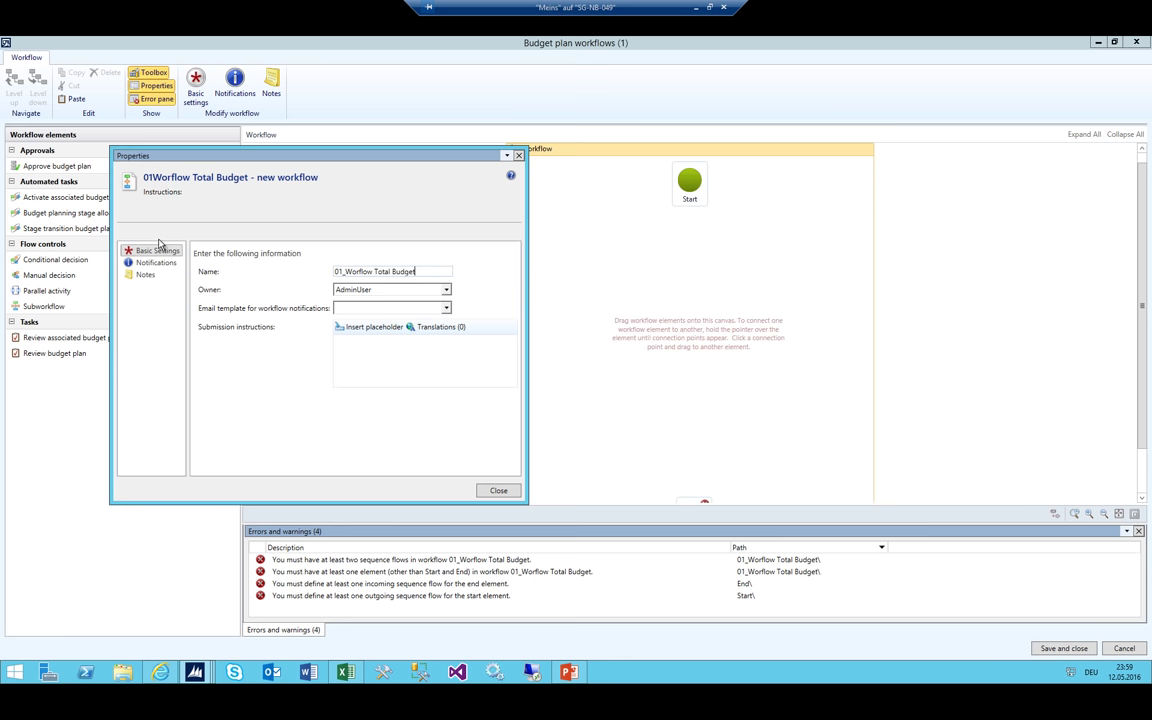
Keep the default workflow owner and close the workflow properties
key("Tab")
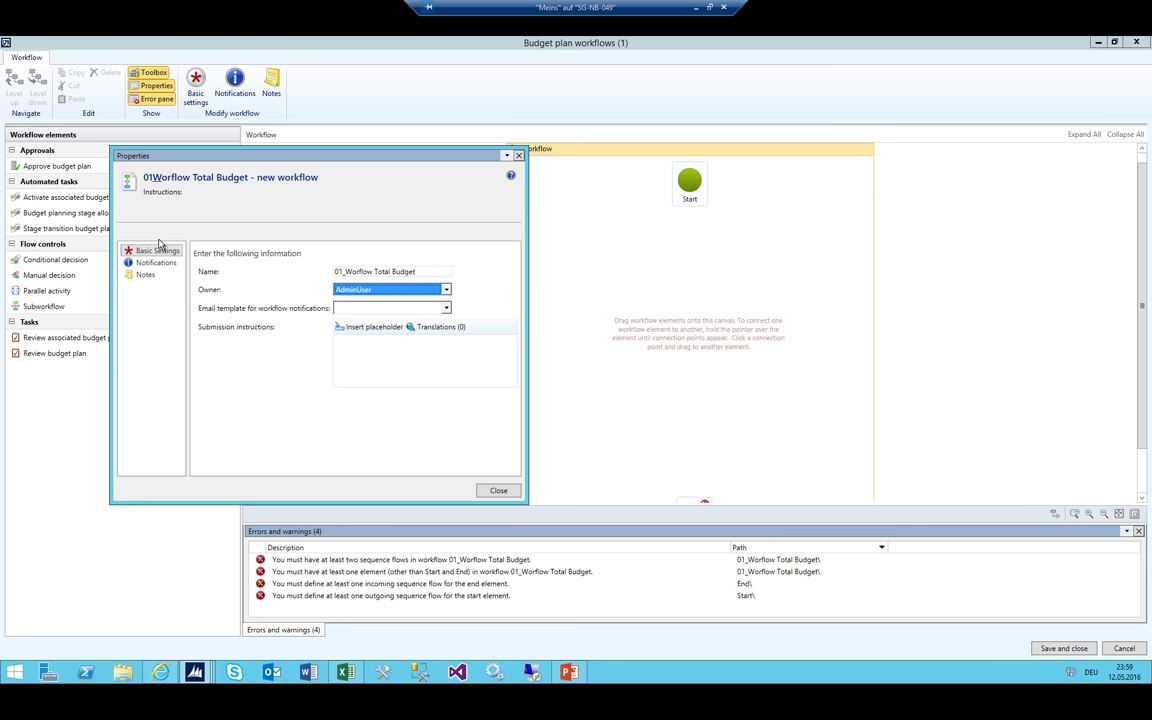
key("alt+Down")
left_click(355, 311)
key("alt+Down")
key("Up")
key("Return")
key("Tab")
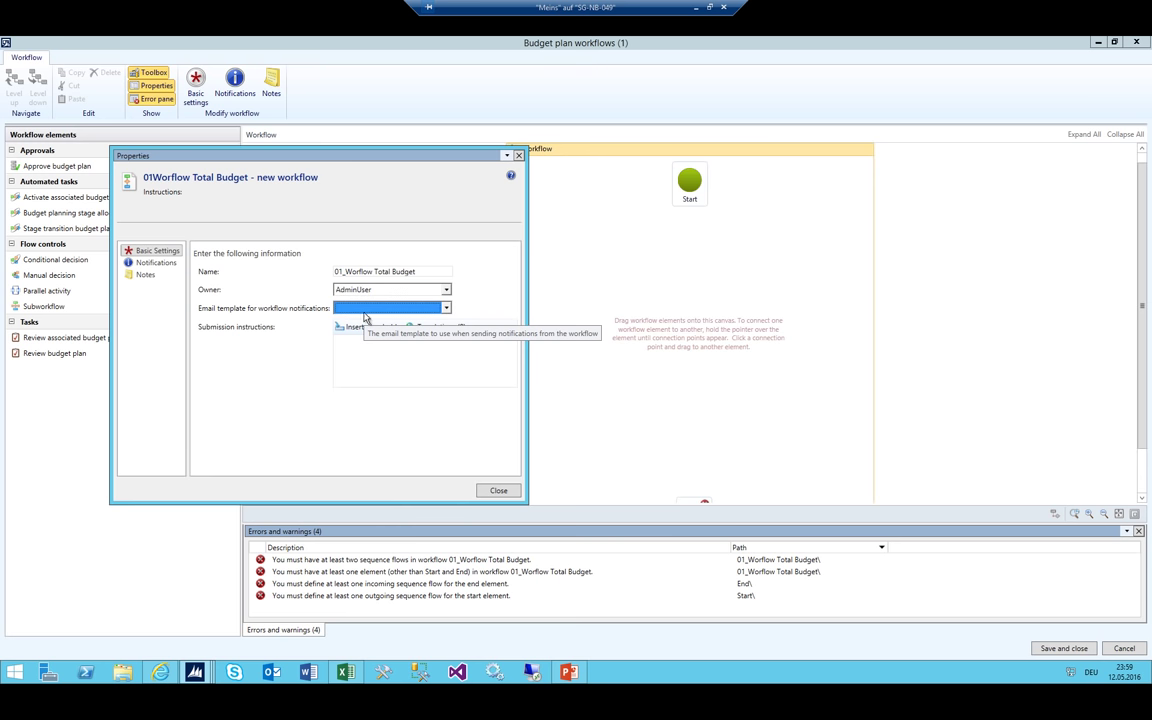
left_click(400, 357)
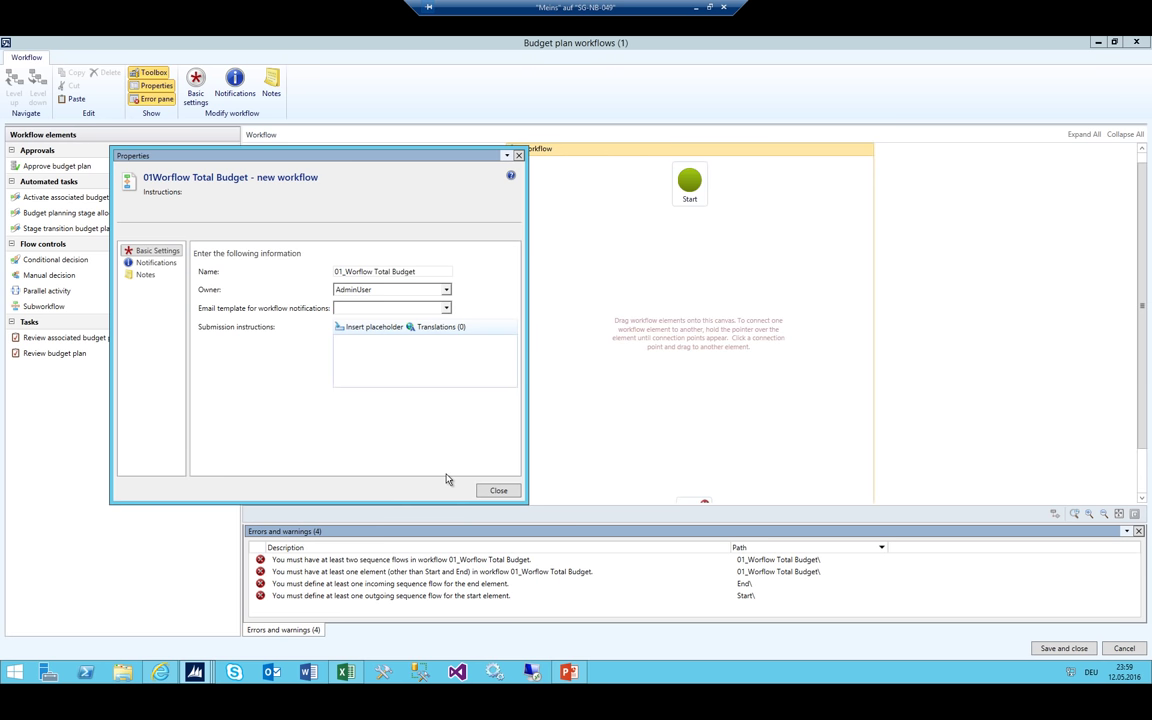
left_click(496, 490)
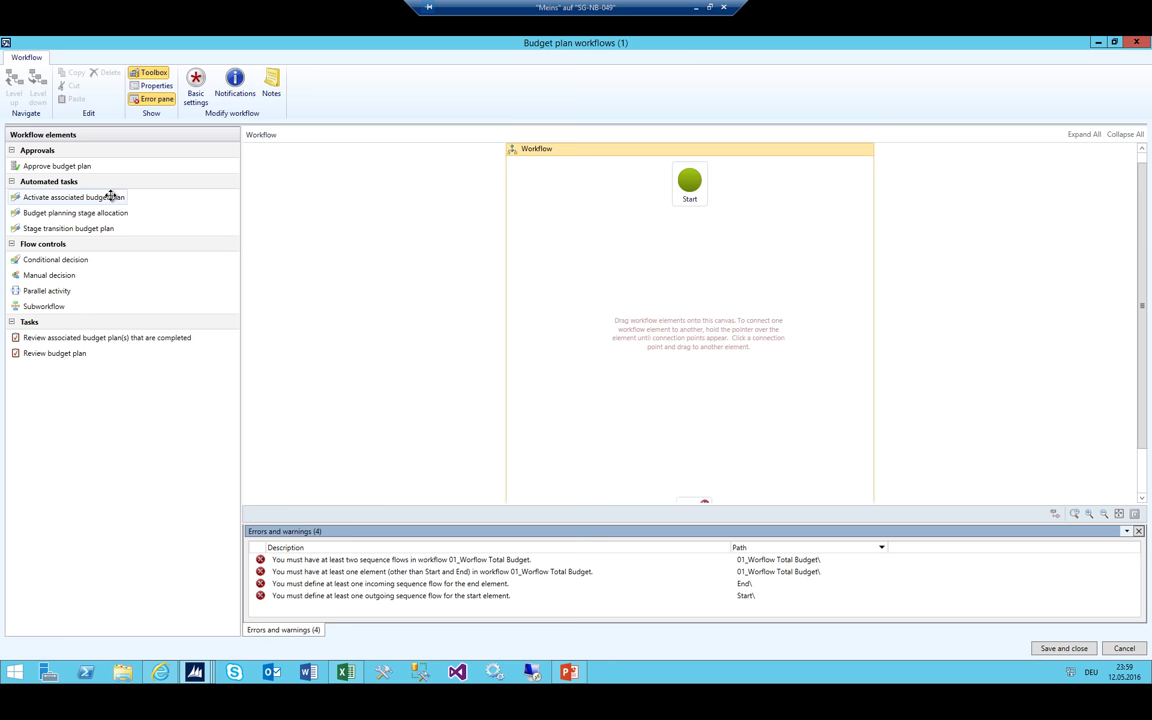
Highlight the Excel Total Budget stages B2:B7, then bring the PowerPoint flow slide forward
left_click(340, 674)
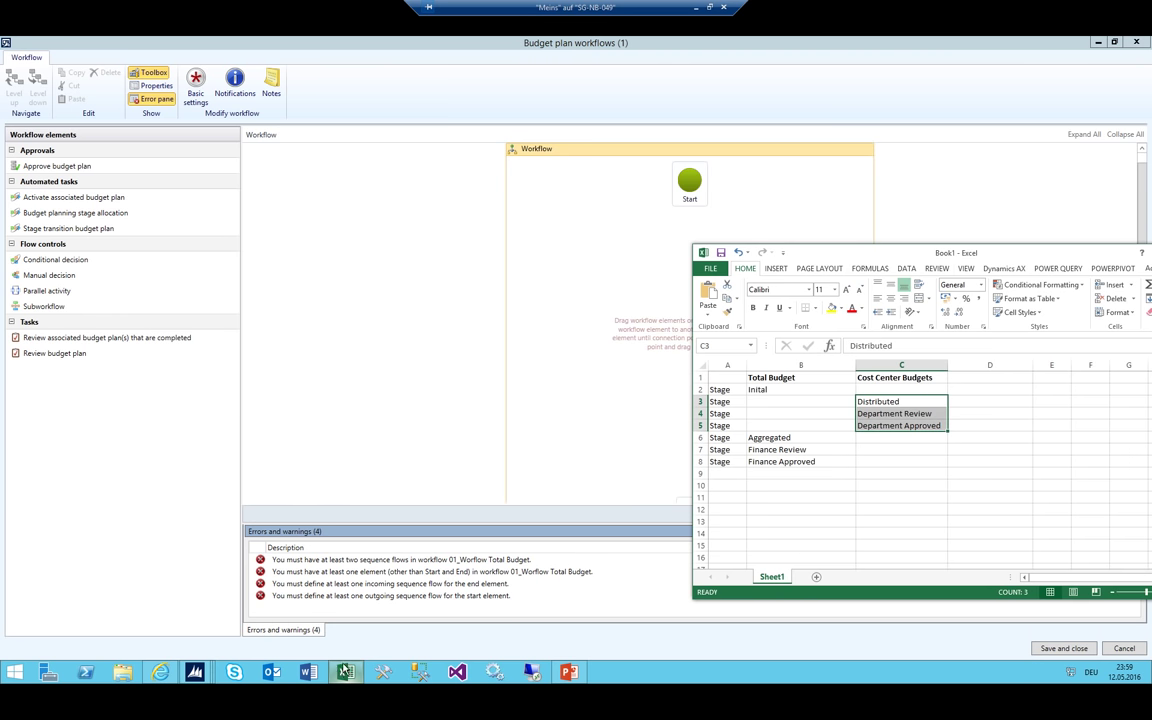
left_click(784, 390)
left_click_drag(783, 401, 783, 450)
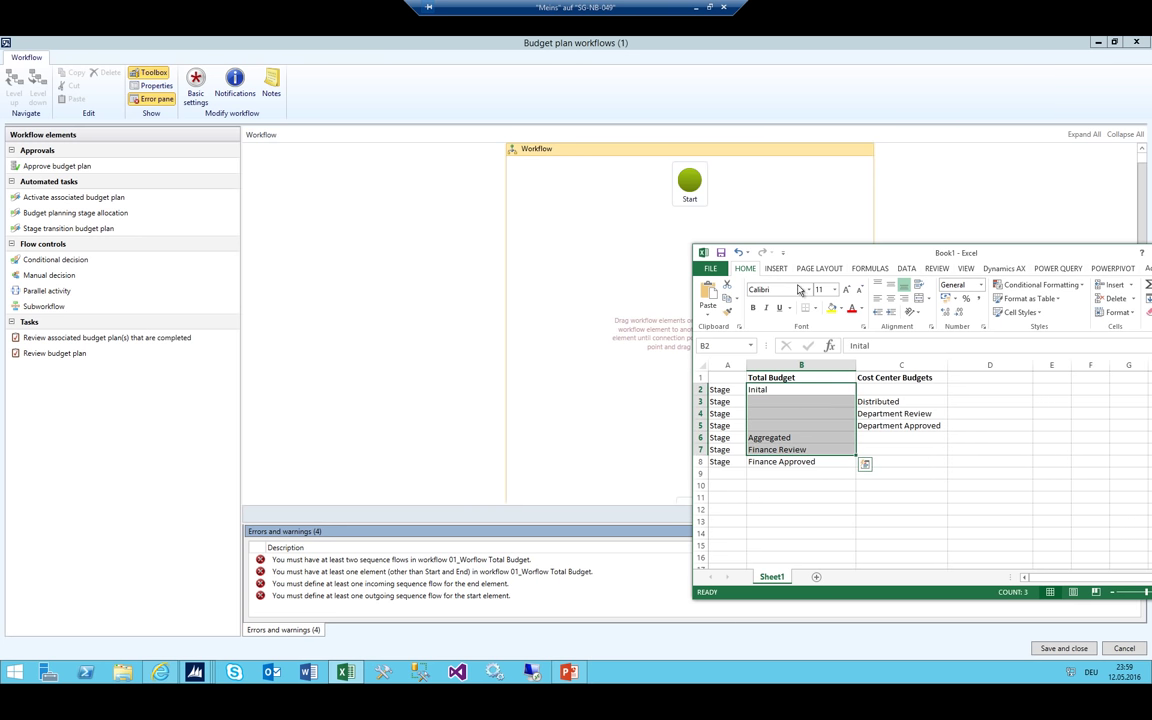
left_click_drag(830, 252, 913, 150)
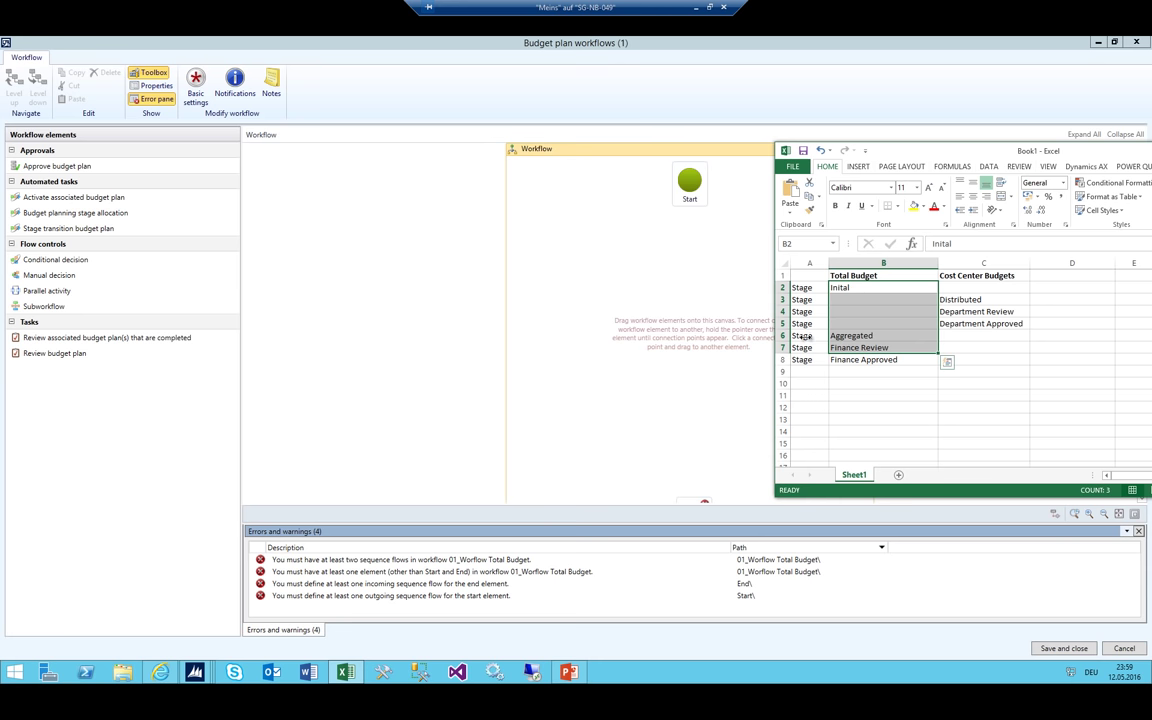
left_click(568, 672)
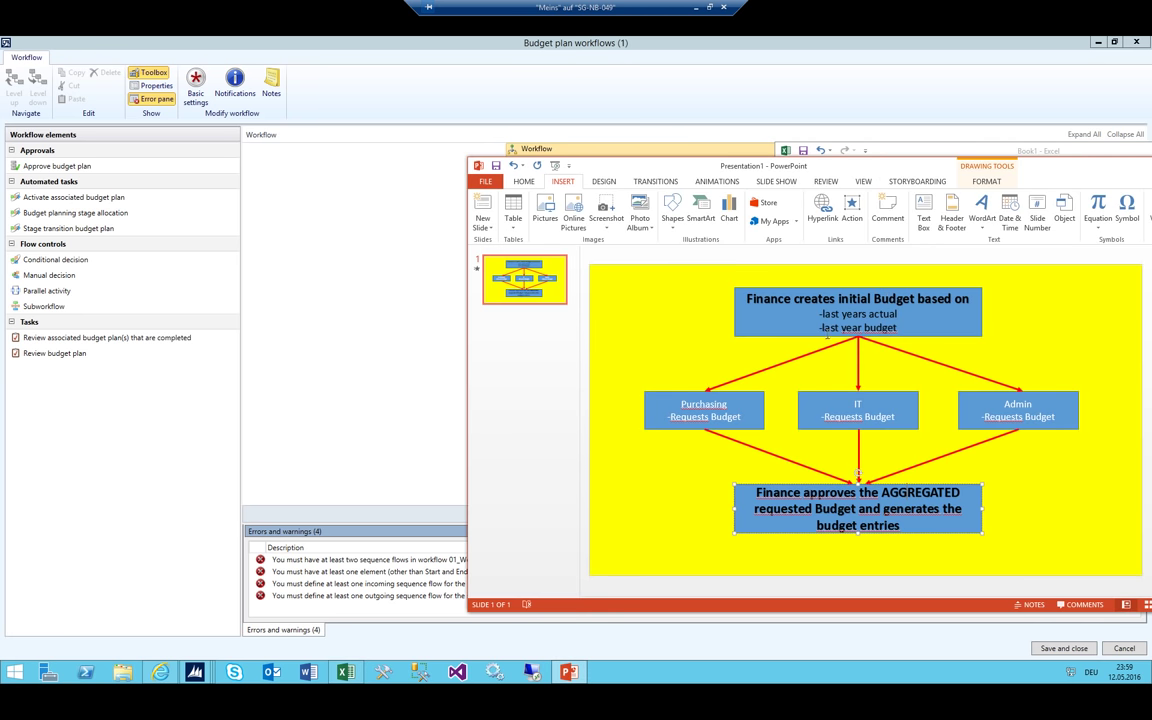
Select the 'Finance creates initial Budget' box and compare it with the Initial stage in Excel
left_click(862, 340)
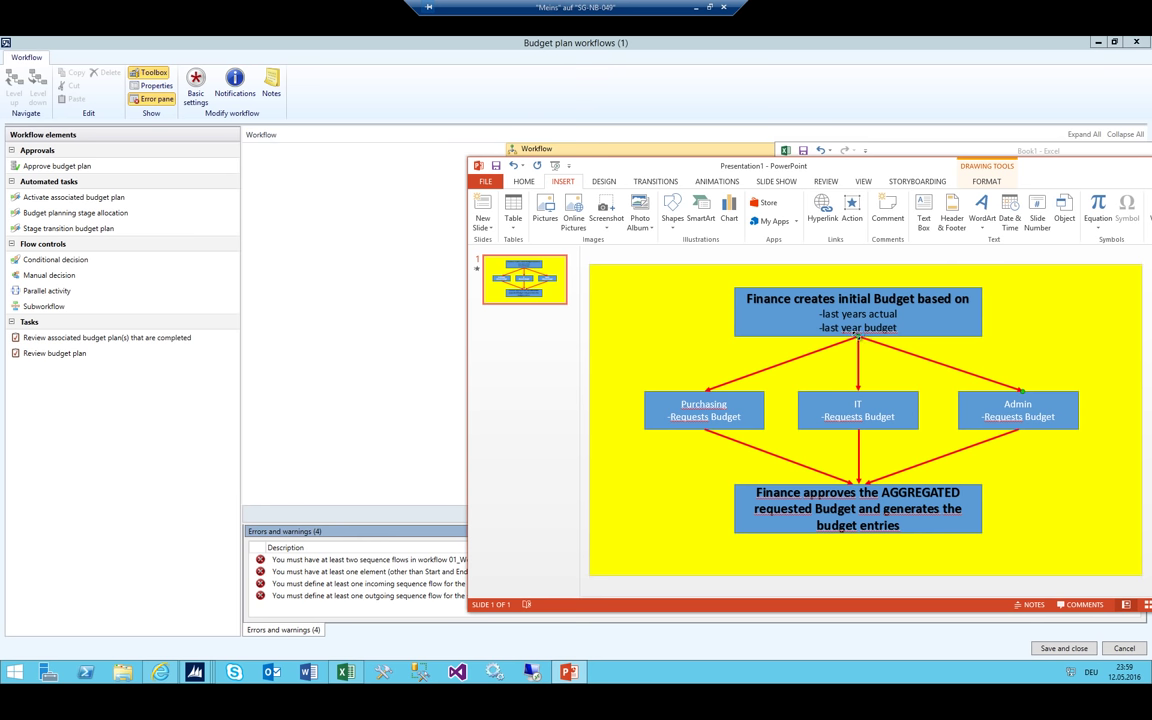
left_click(859, 334)
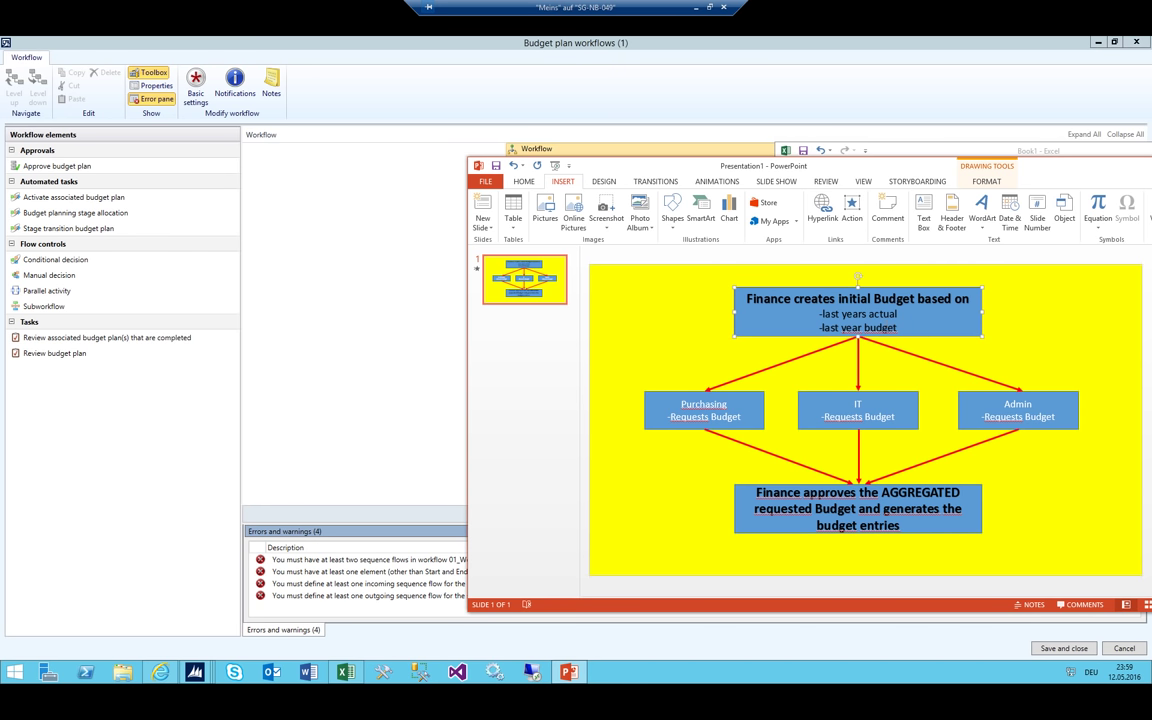
left_click_drag(970, 170, 814, 181)
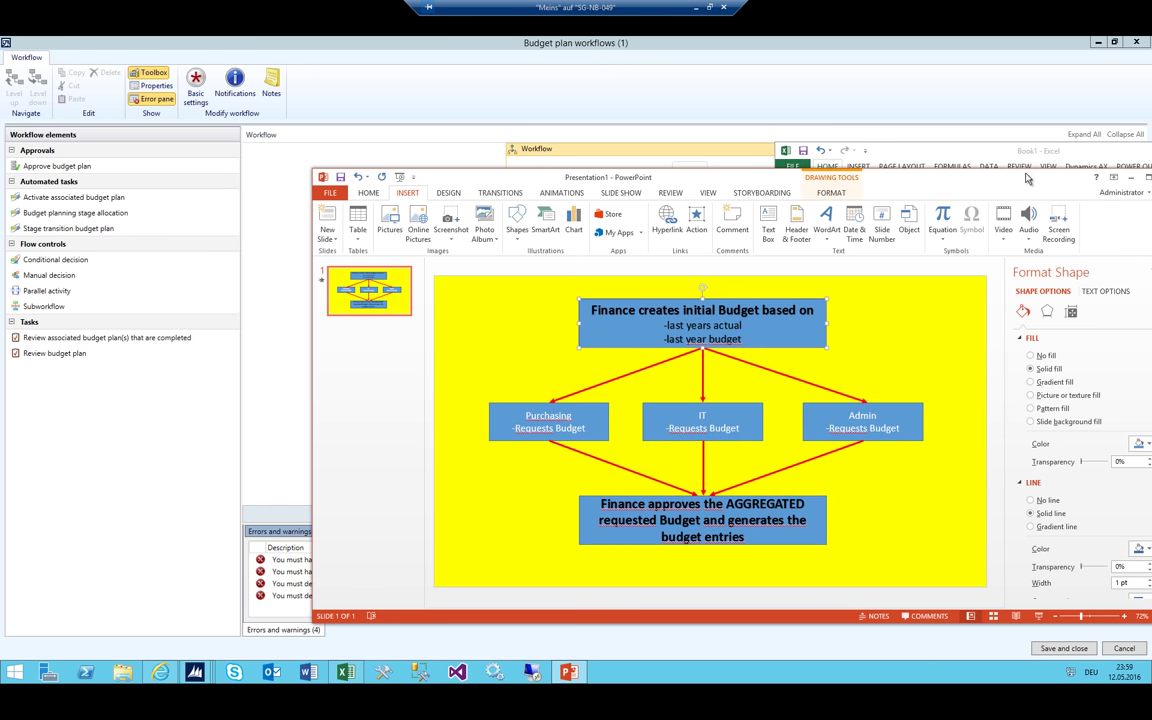
left_click_drag(1027, 178, 950, 170)
left_click(950, 160)
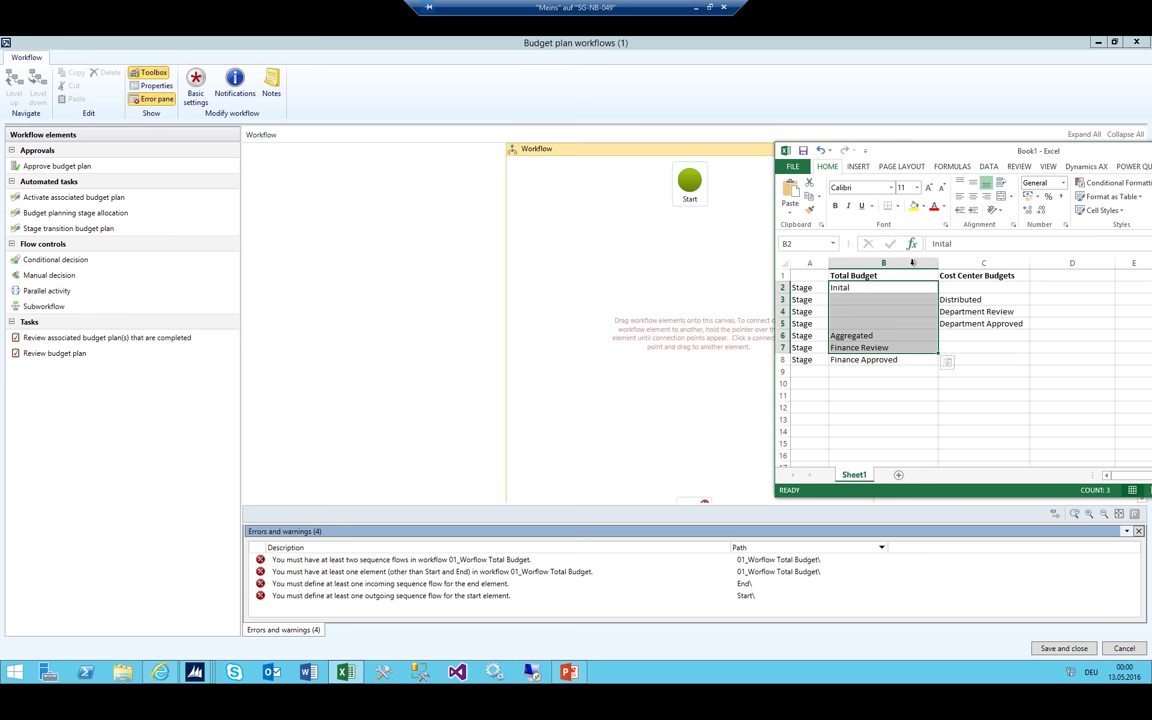
left_click(848, 287)
Select the Purchasing, IT and Admin boxes on the slide, then return to the workflow designer
left_click(568, 672)
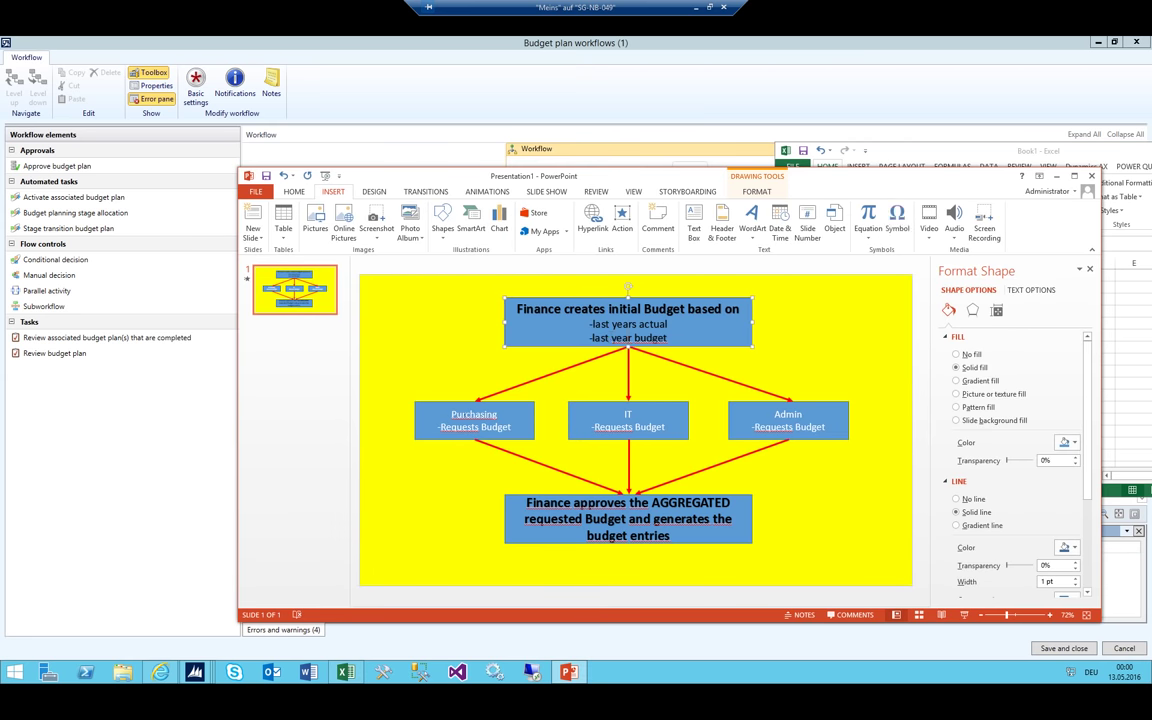
left_click(424, 411)
left_click(628, 428, "shift")
left_click(795, 435, "shift")
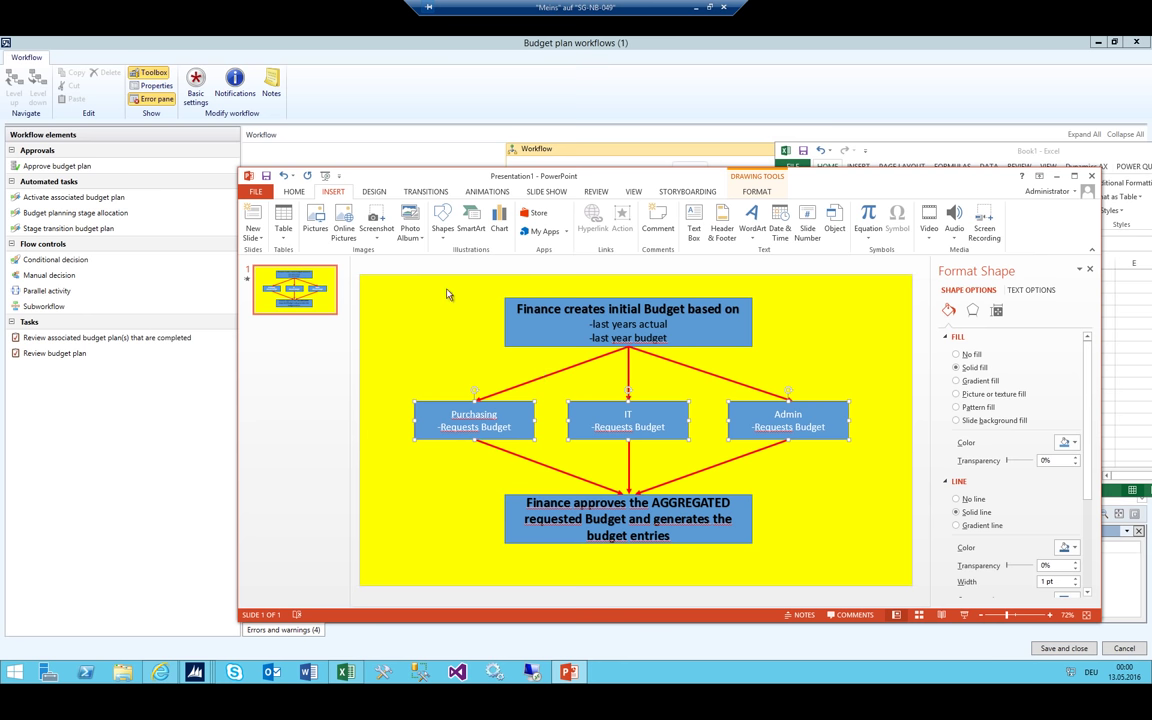
left_click(233, 50)
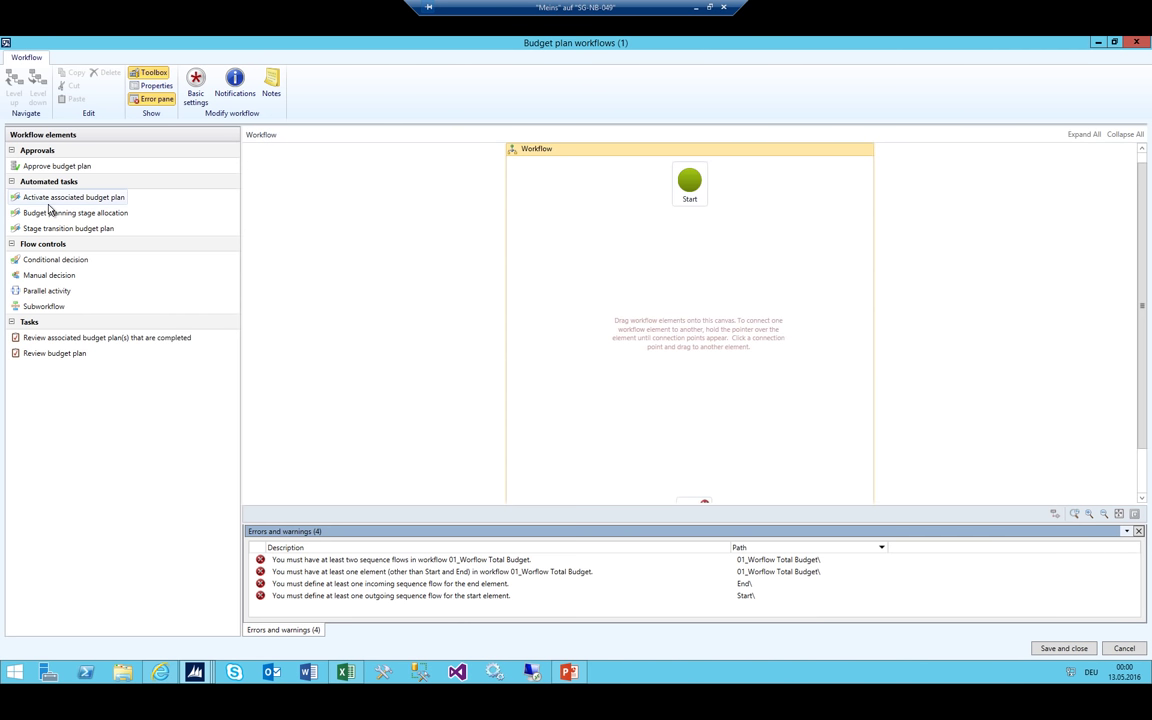
Place an Activate associated budget plan task, connect Start to it, then switch to PowerPoint
left_click_drag(77, 195, 574, 272)
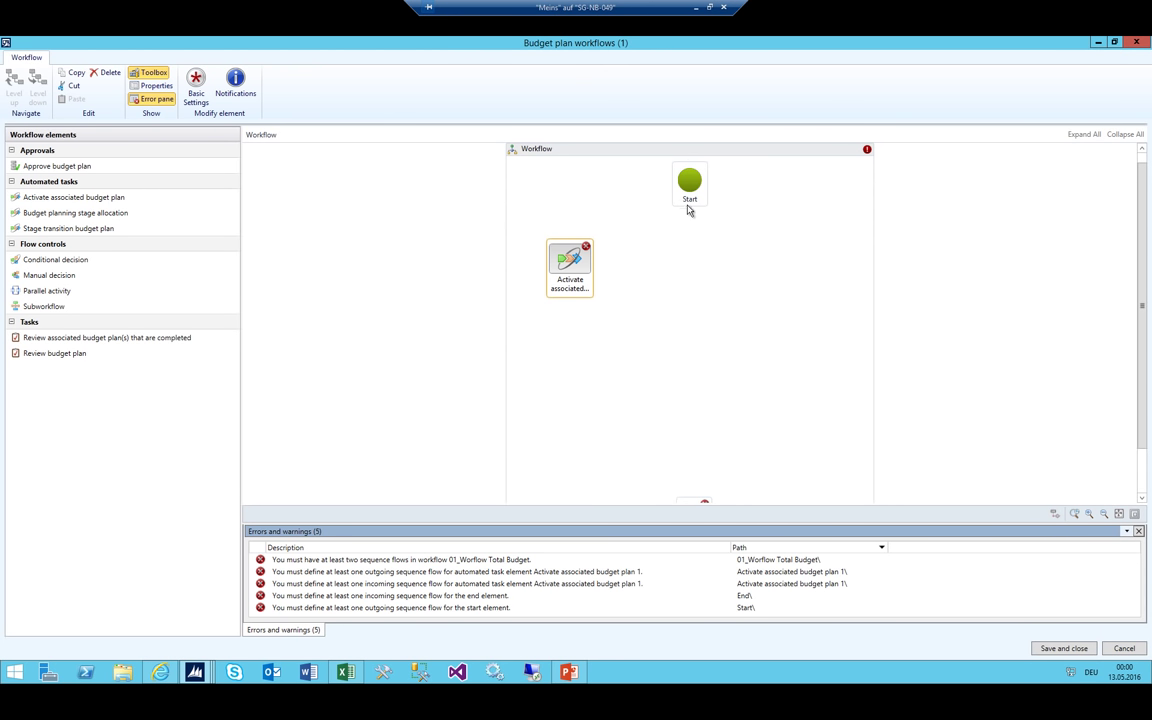
mouse_move(689, 210)
left_mouse_down()
mouse_move(548, 244)
mouse_move(570, 242)
left_mouse_up()
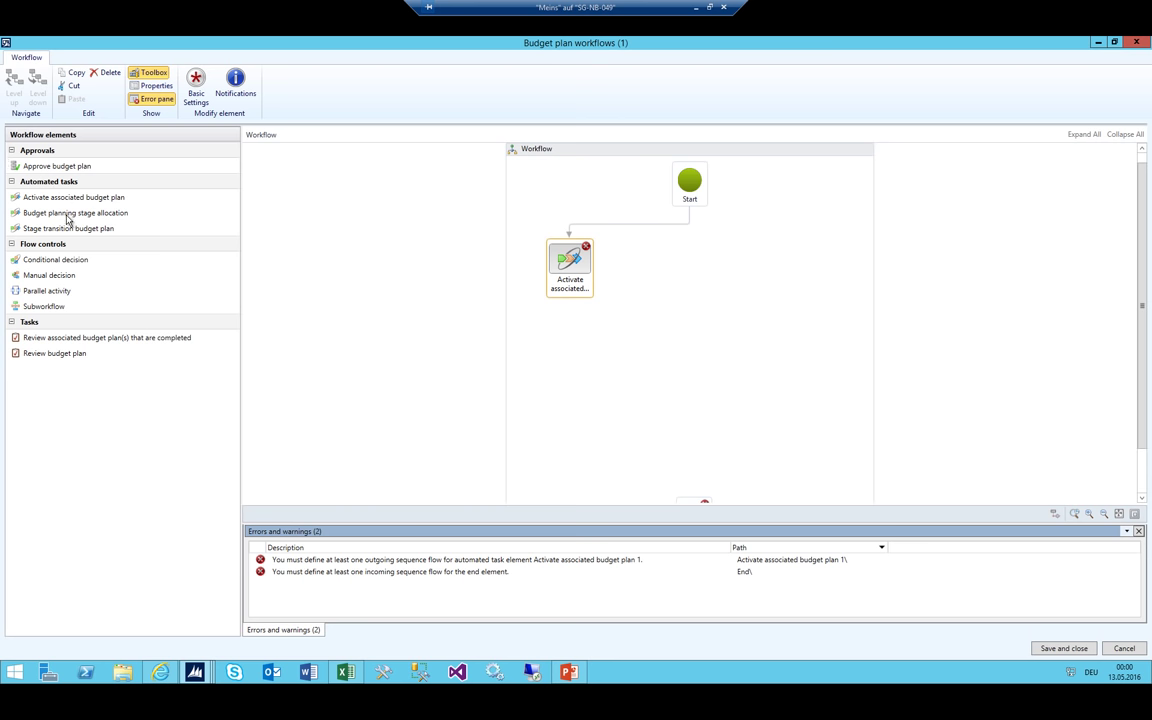
left_click(570, 674)
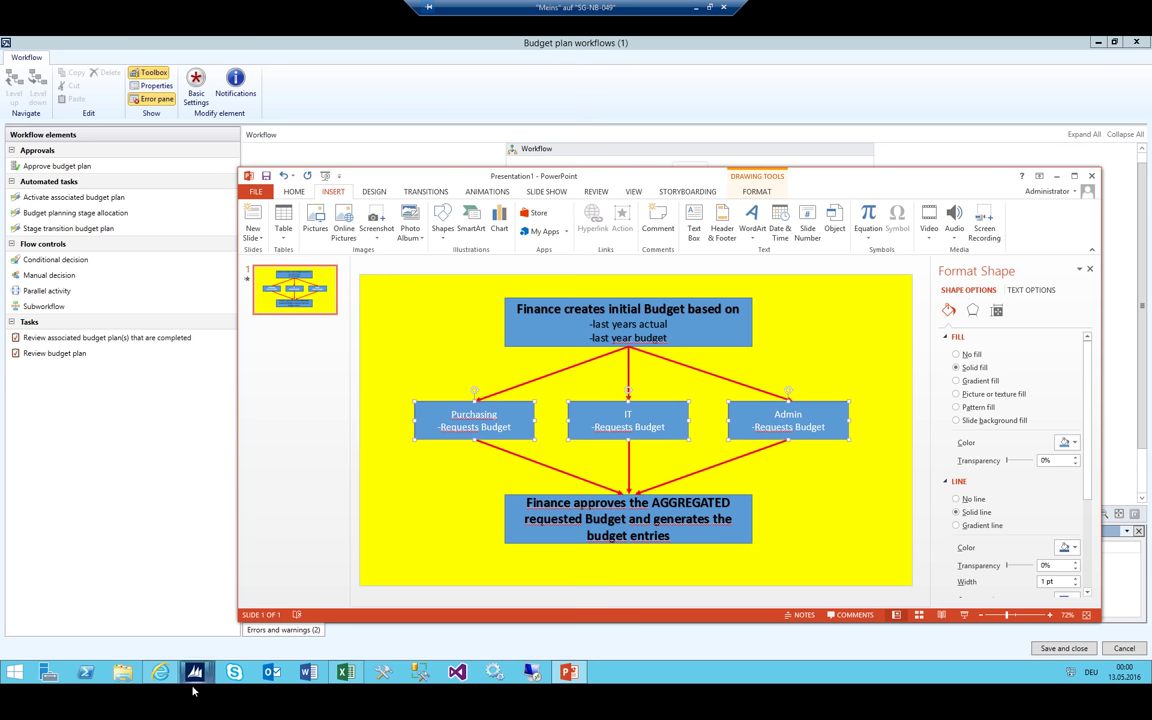
Check the 02_Distributed stage in the Budget planning configuration window
mouse_move(197, 676)
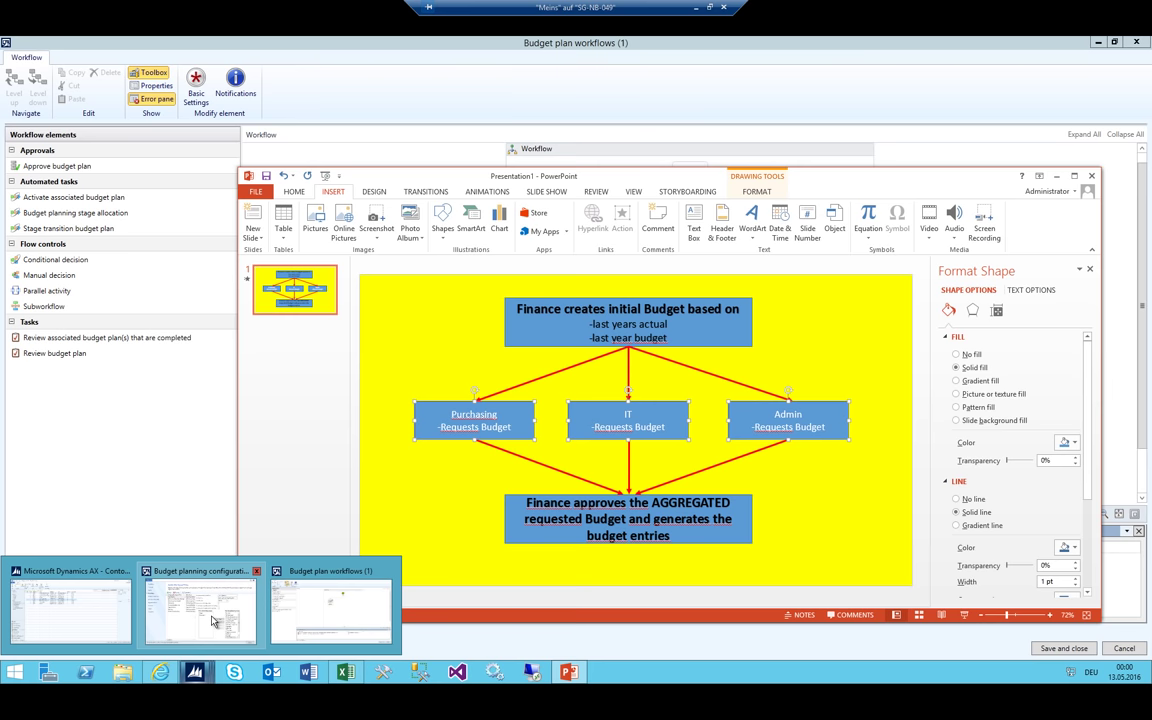
left_click(194, 561)
left_click(67, 161)
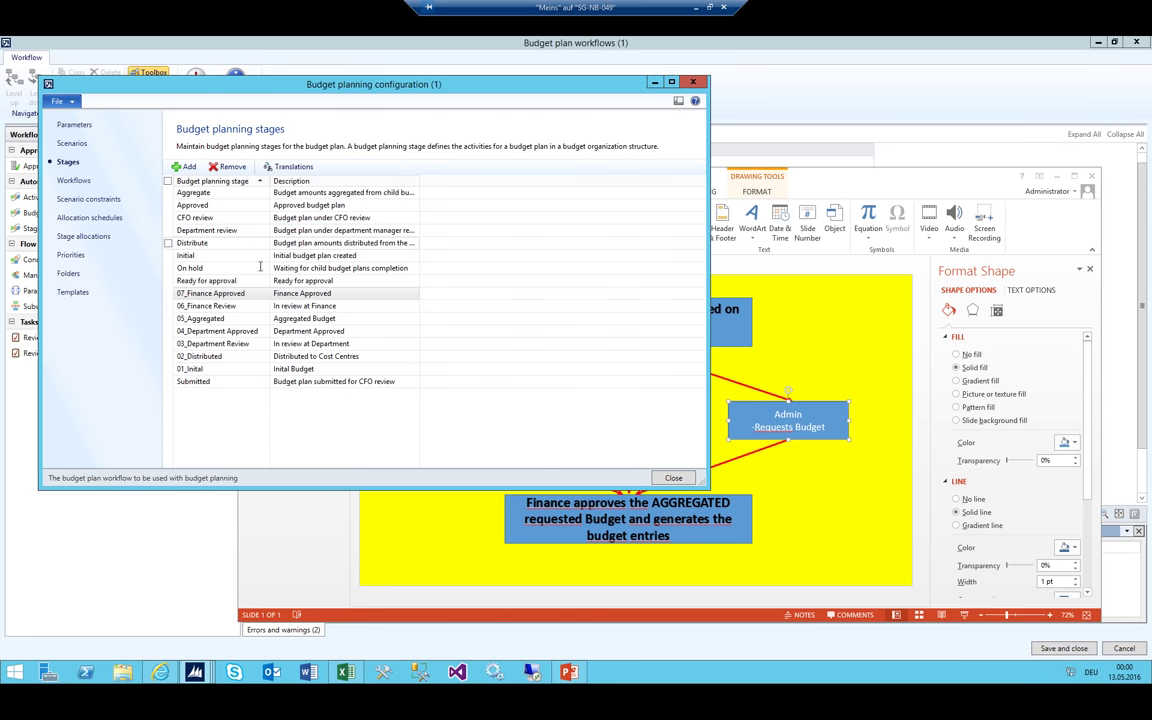
left_click(217, 357)
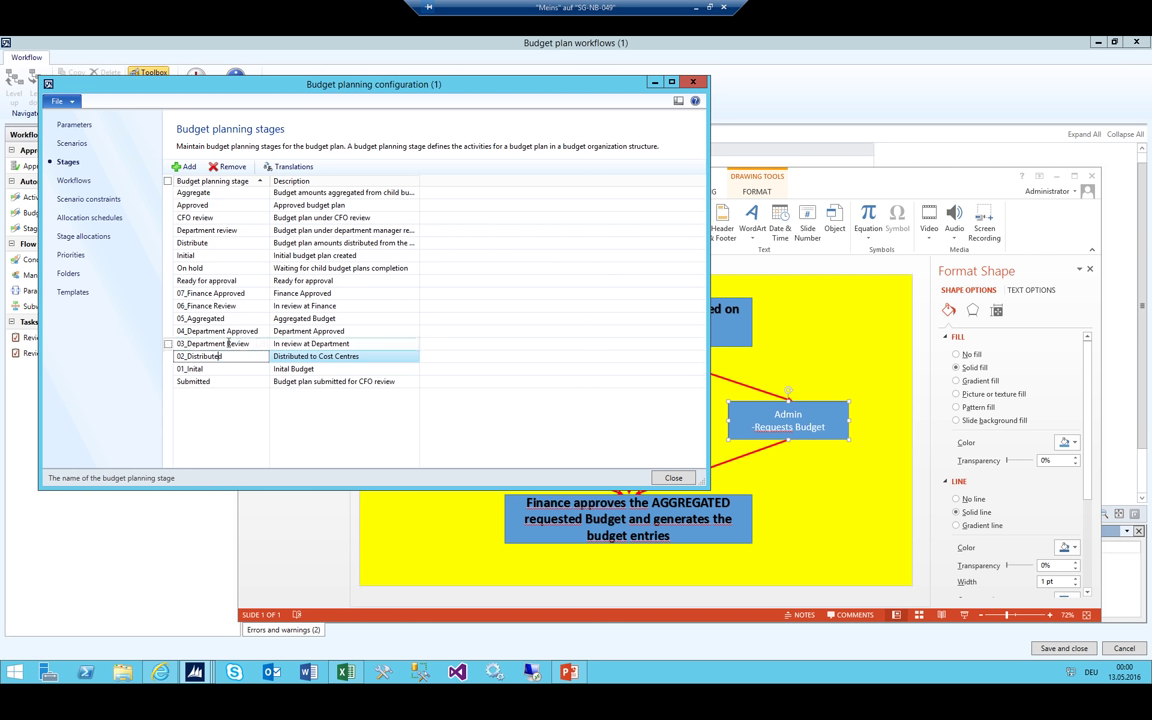
left_click(655, 83)
left_click(575, 44)
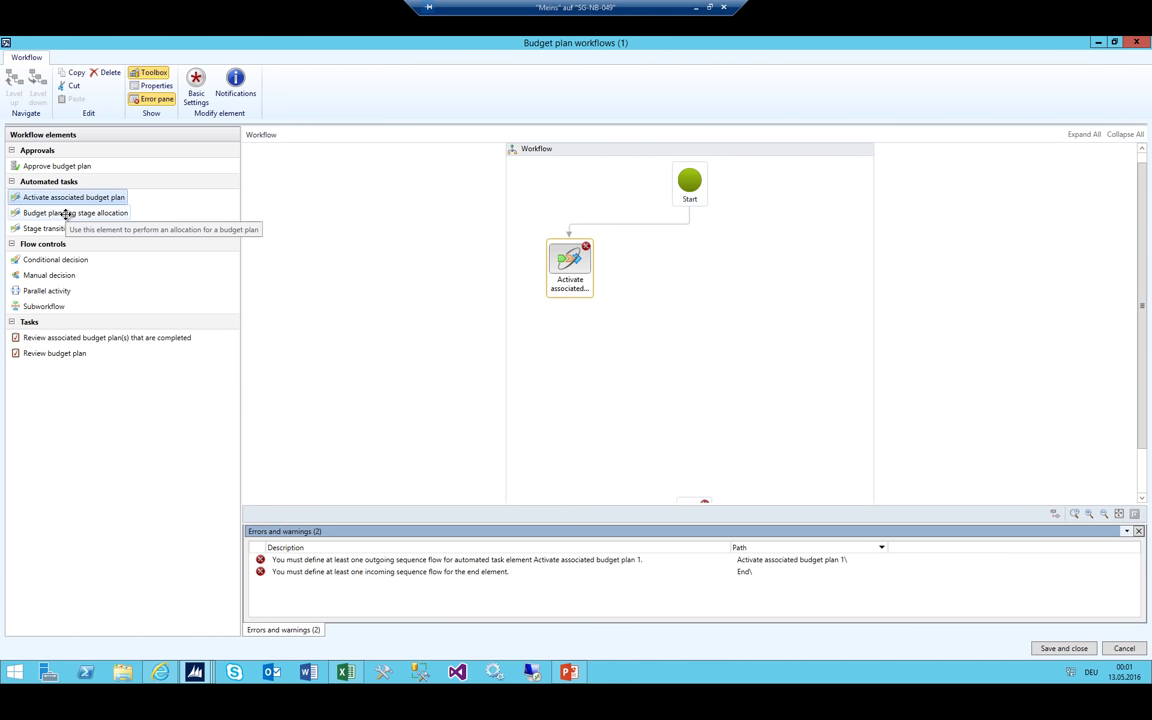
Place a Budget planning stage allocation task and connect Activate associated budget plan to it
left_click_drag(65, 214, 640, 261)
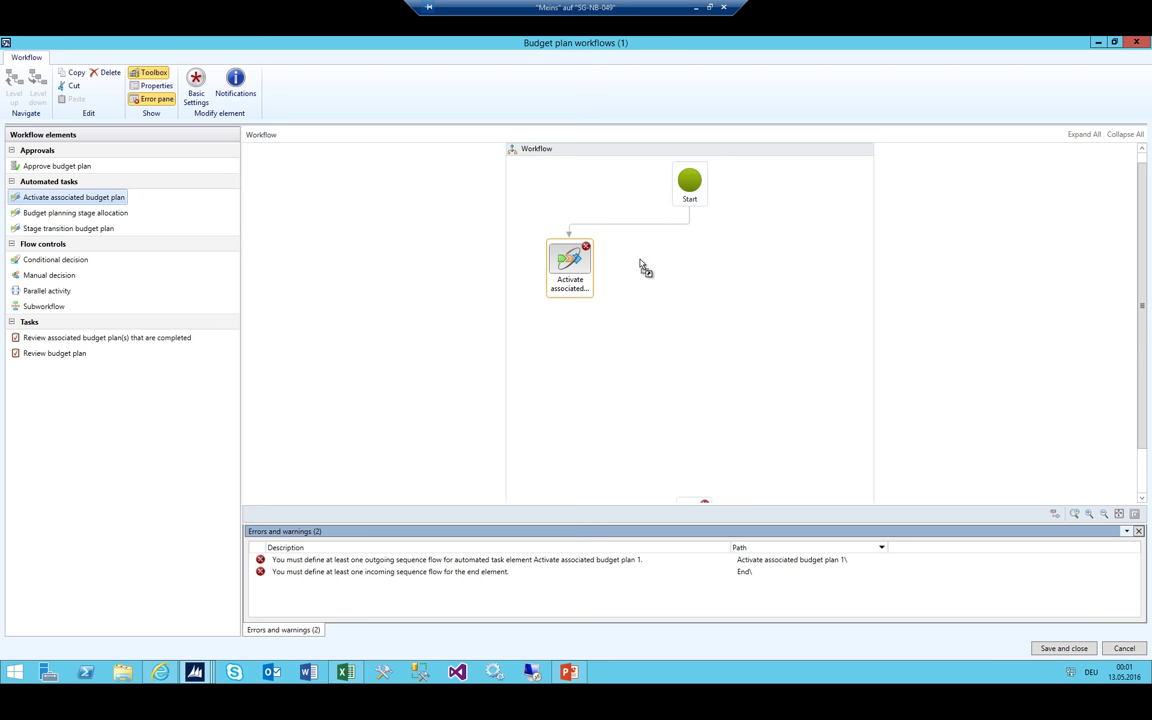
left_click_drag(643, 267, 645, 265)
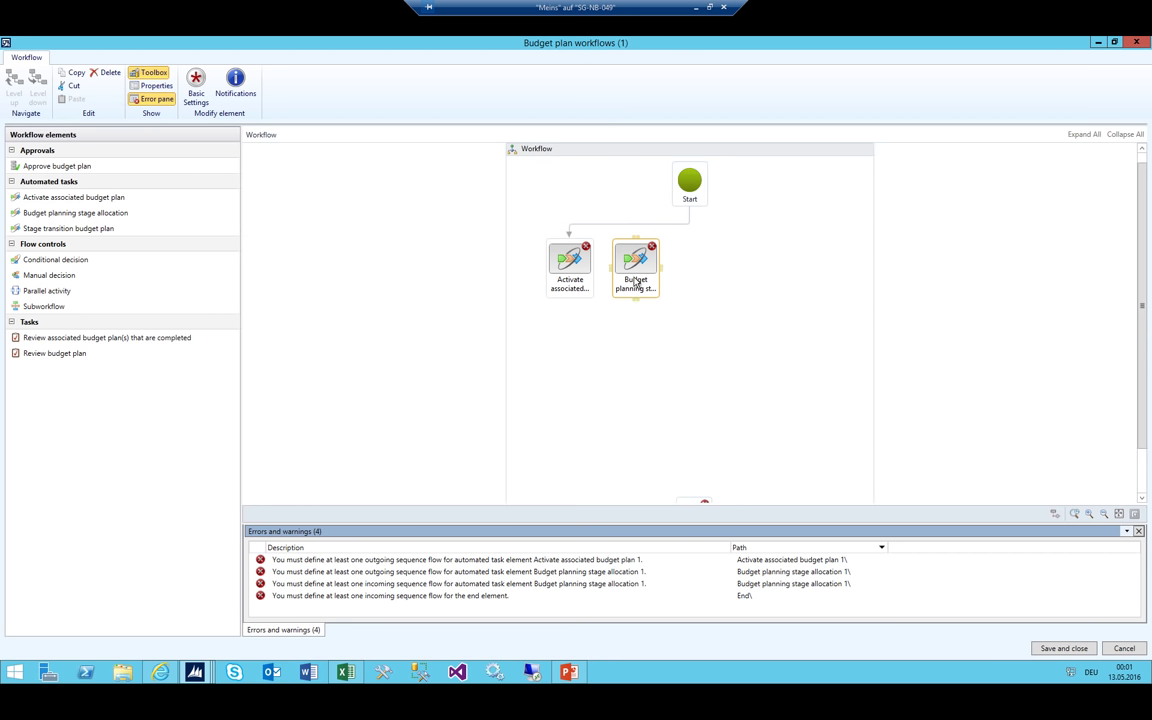
left_click(194, 664)
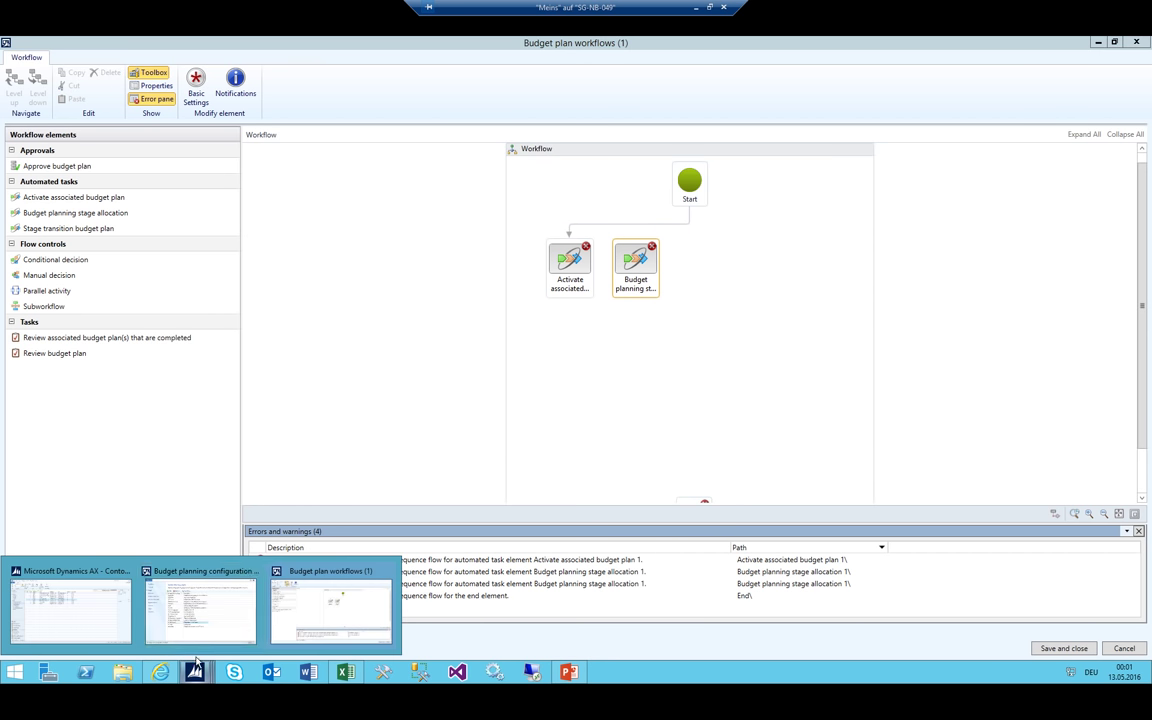
left_click(226, 616)
left_click(412, 369)
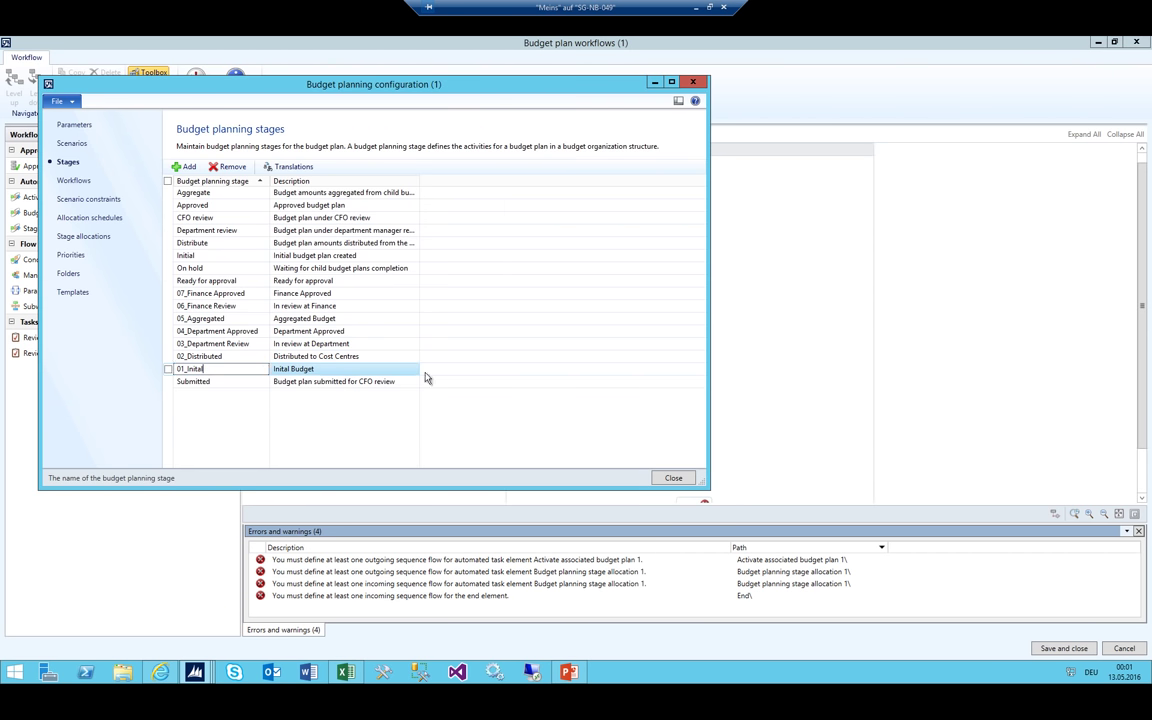
key("Up")
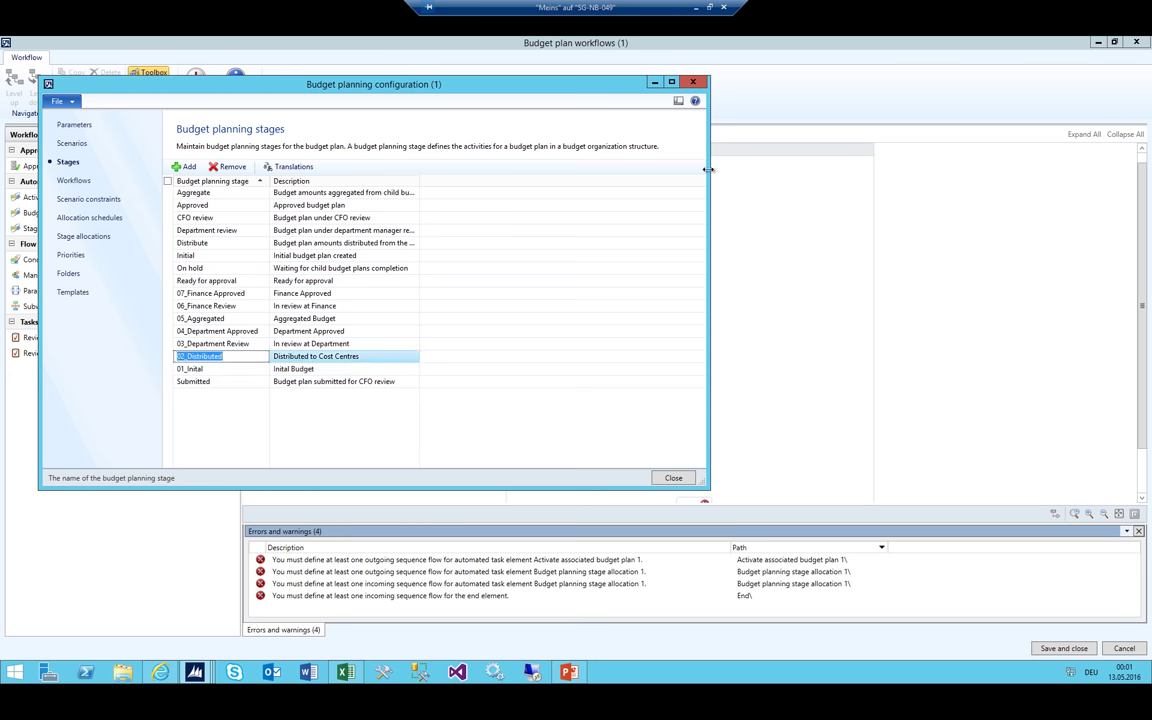
left_click(768, 110)
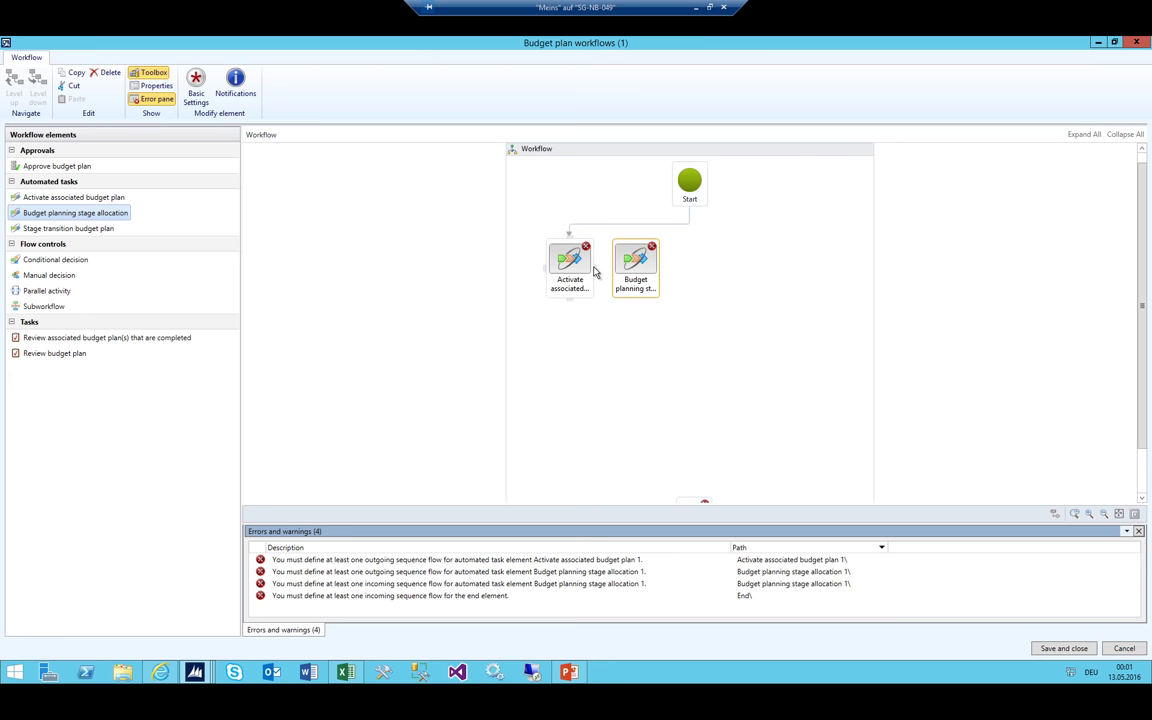
left_click_drag(594, 270, 633, 266)
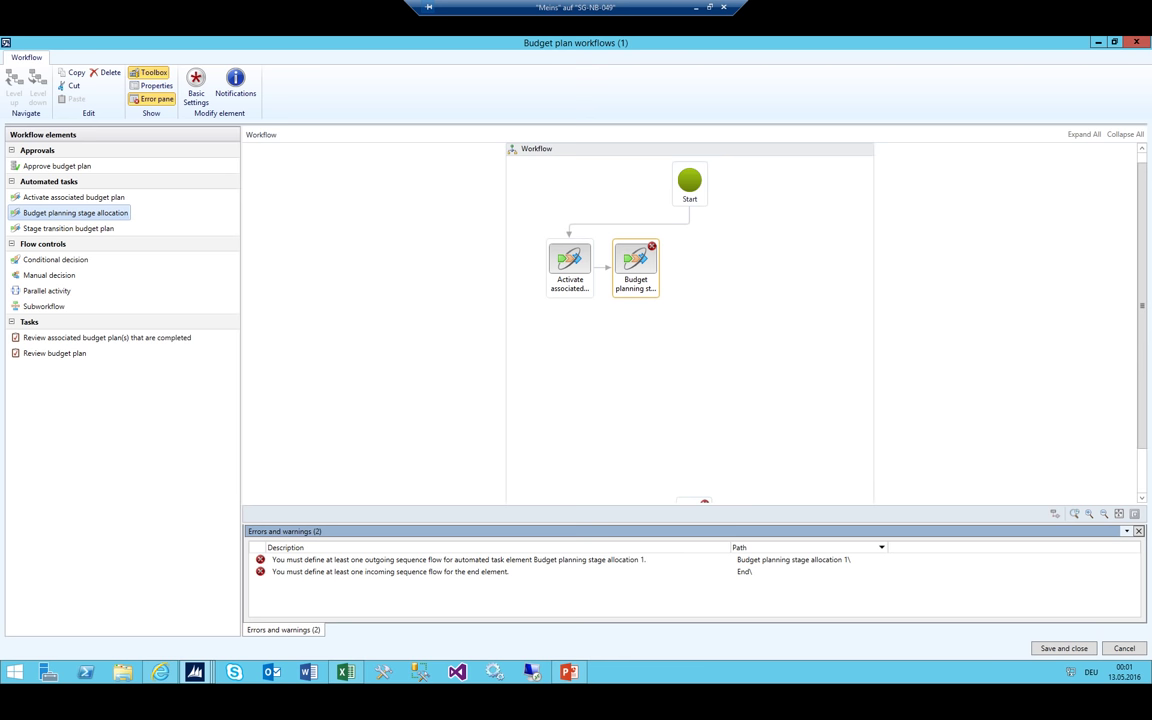
Look up the 03_Department Review stage name in Budget planning configuration, then close it
left_click(200, 673)
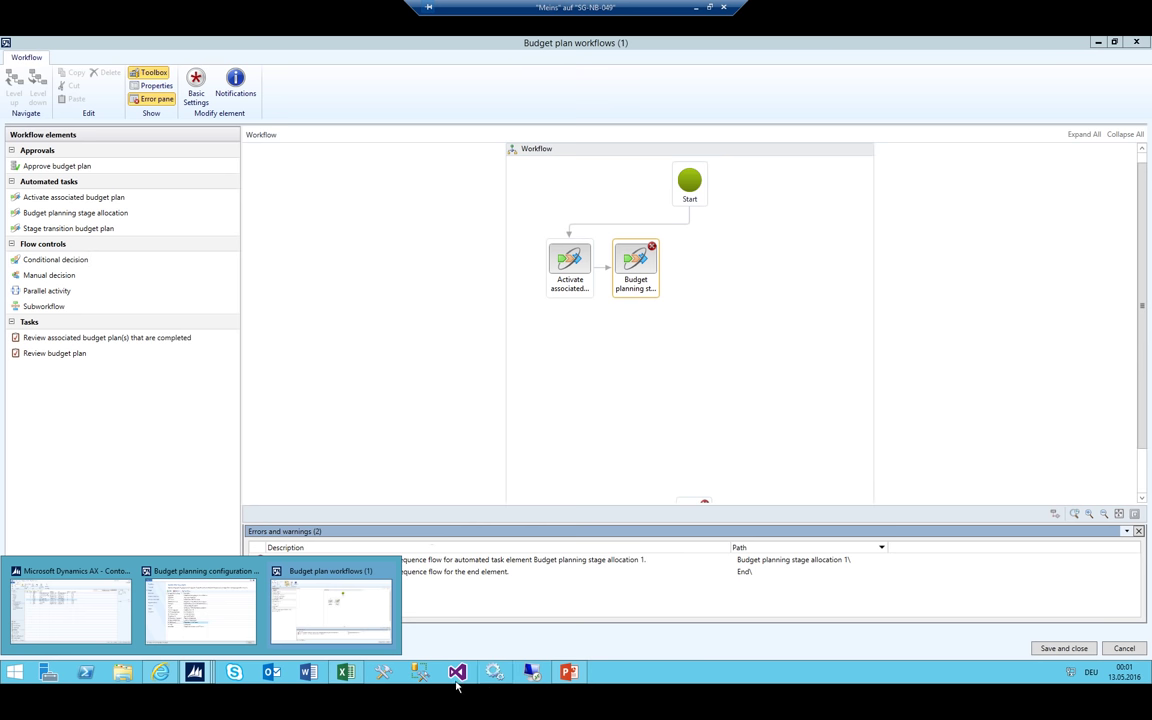
left_click(186, 610)
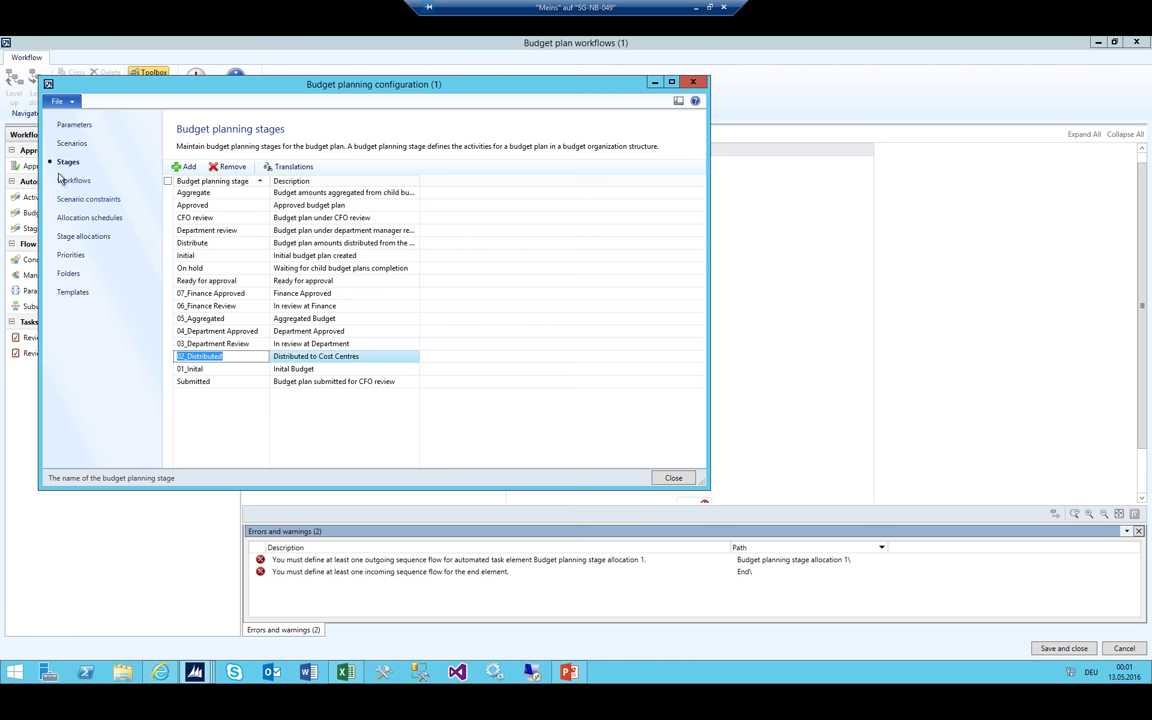
left_click_drag(140, 88, 295, 189)
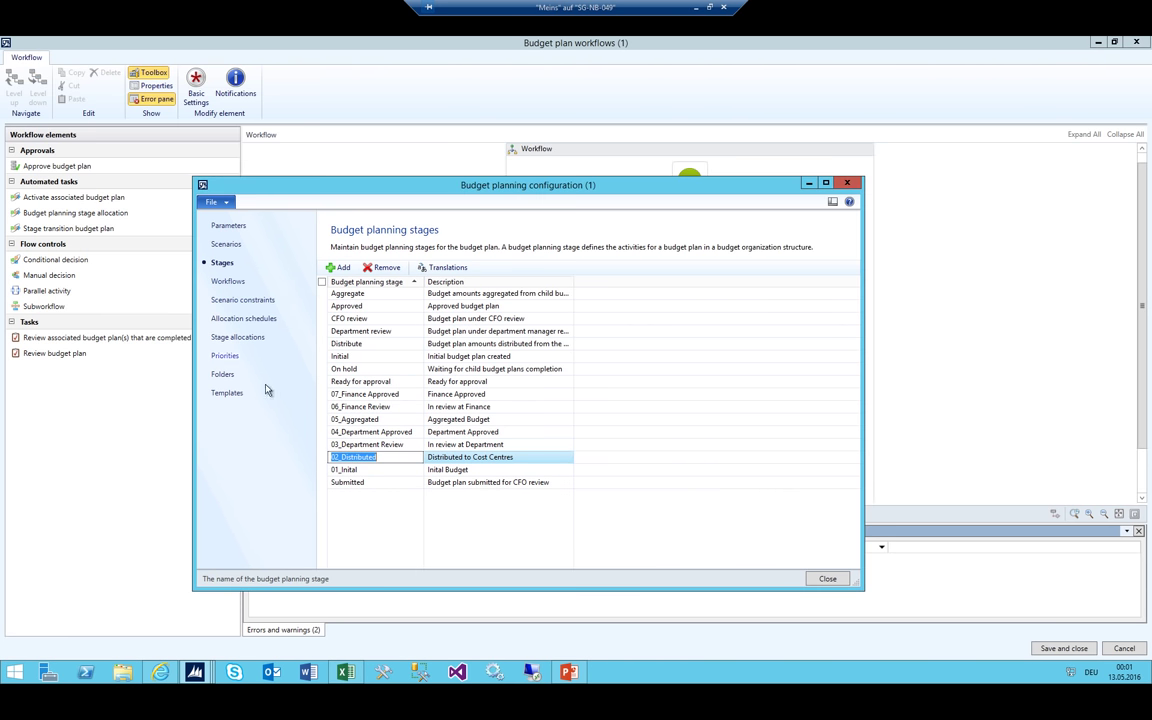
left_click(374, 445)
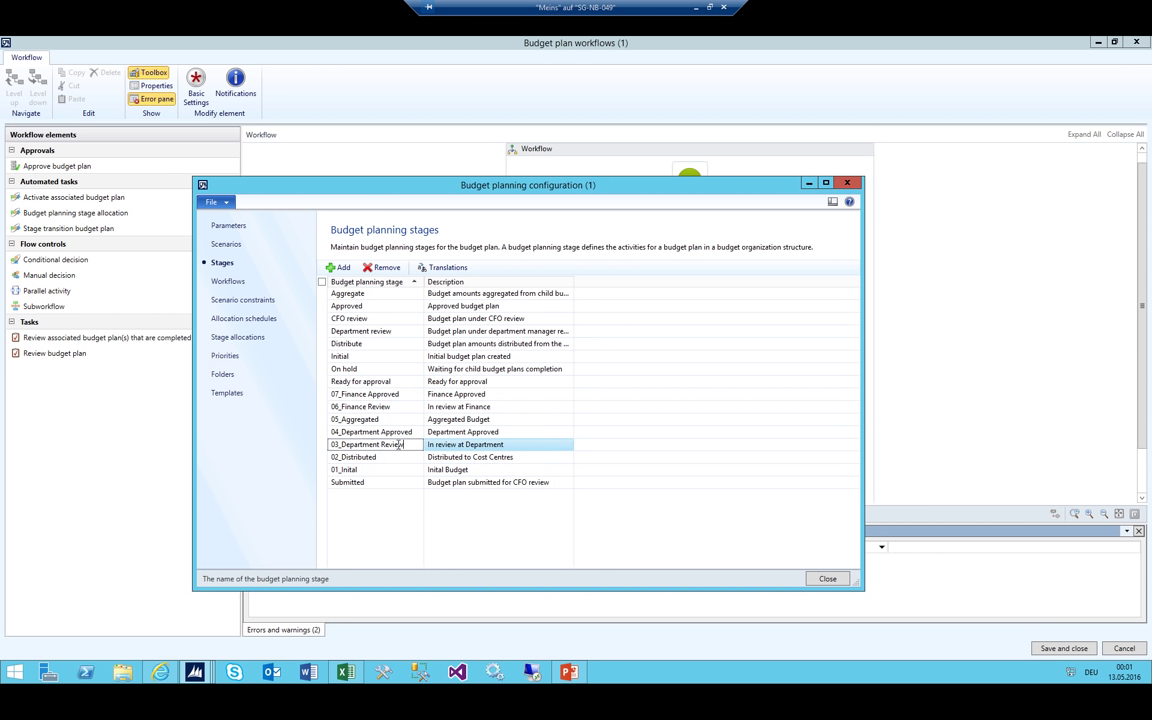
left_click_drag(400, 445, 303, 438)
left_click_drag(405, 445, 255, 437)
key("Escape")
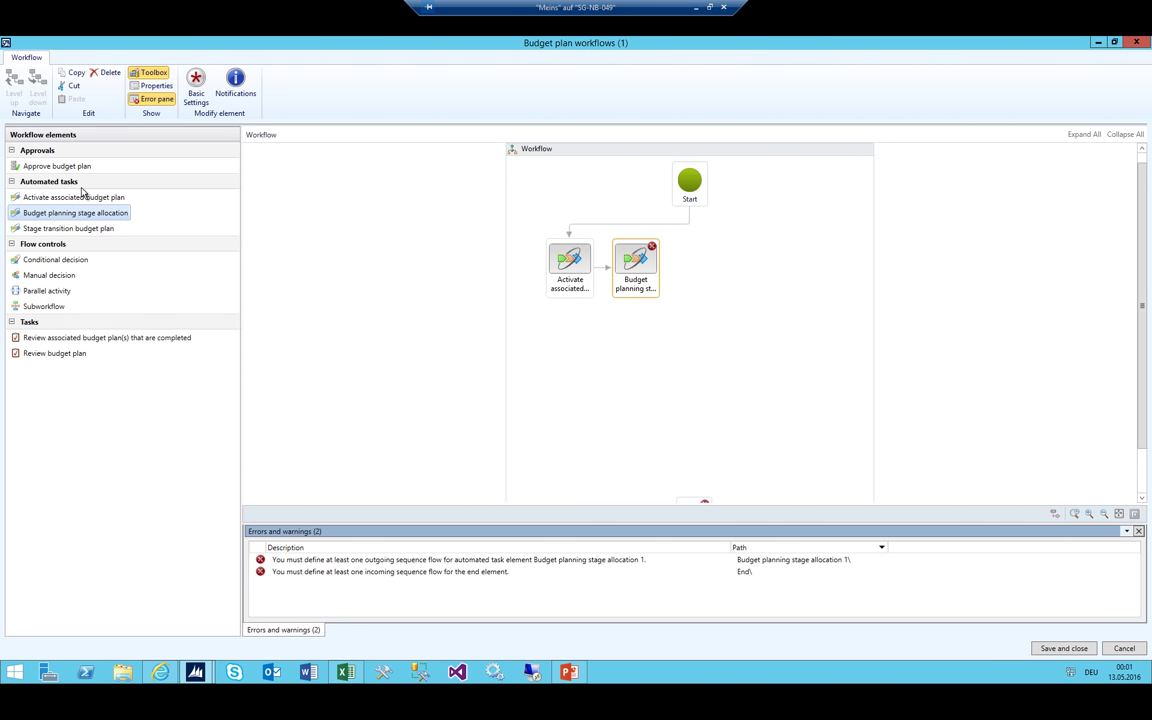
Place a Stage transition budget plan task after the stage allocation step
left_click_drag(83, 193, 700, 262)
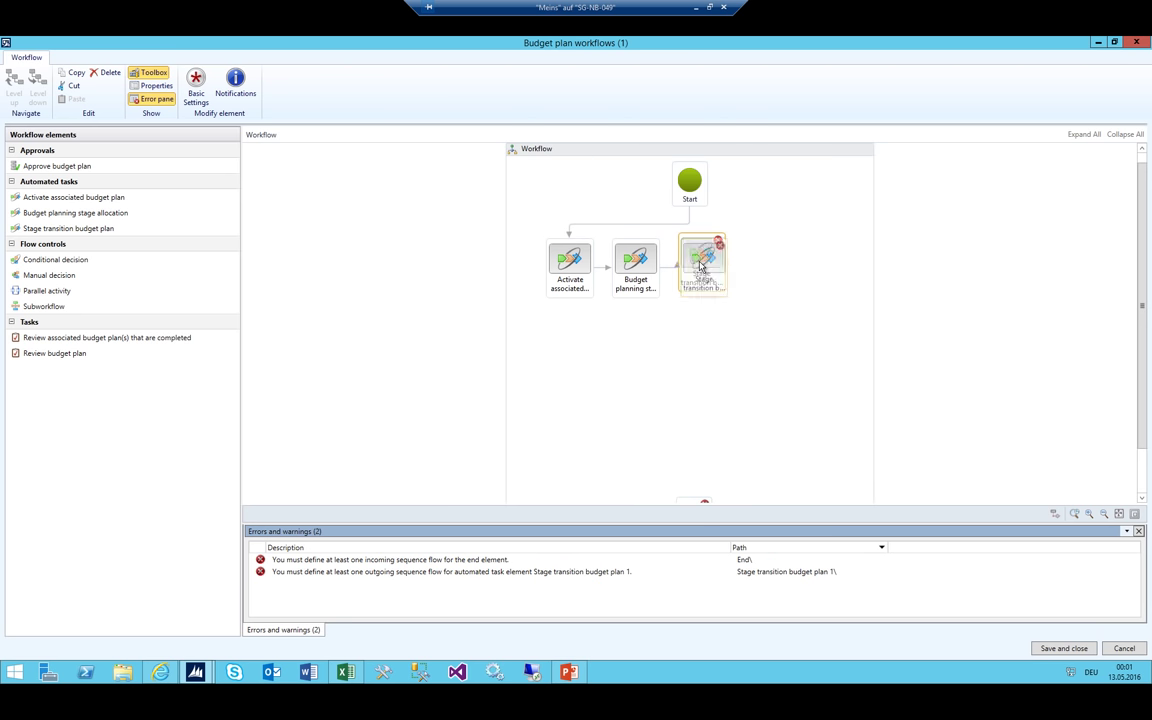
left_click(640, 262)
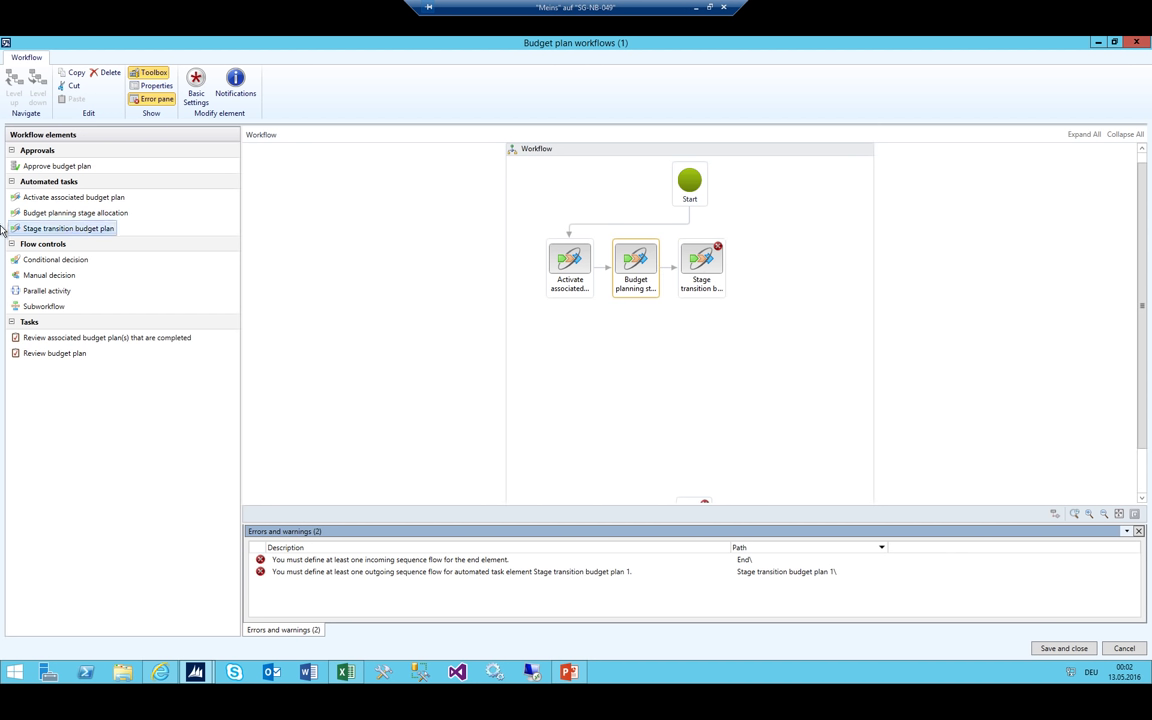
left_click(45, 230)
left_click(344, 680)
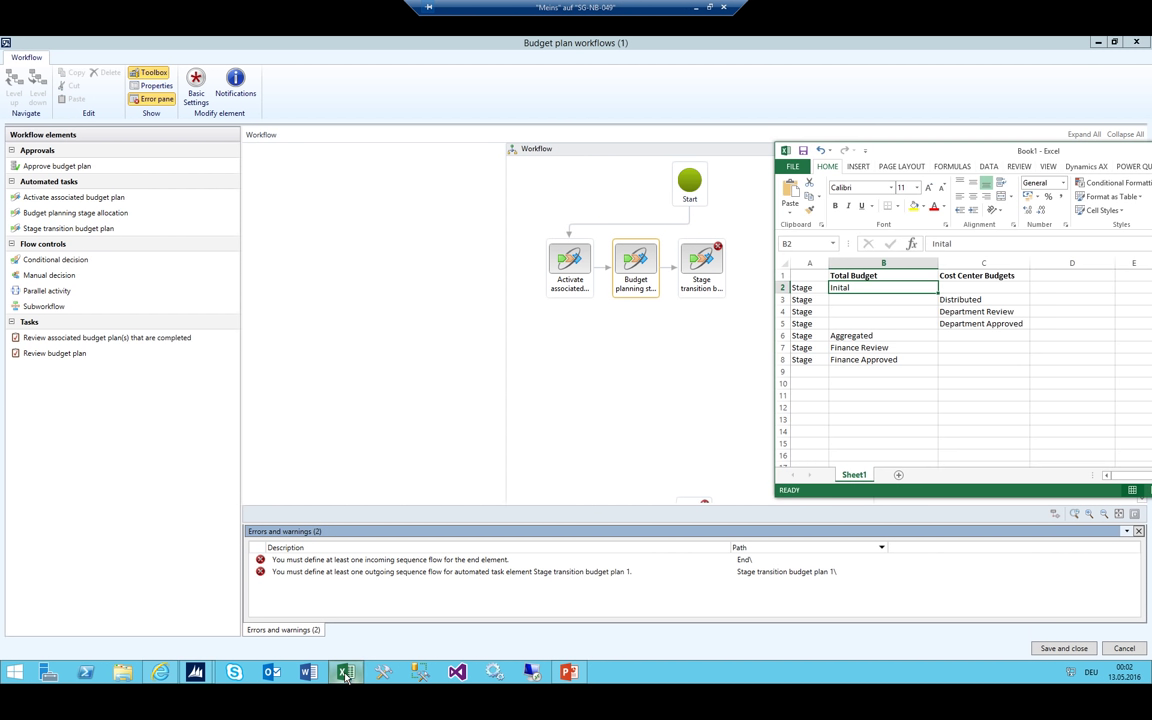
left_click(943, 299)
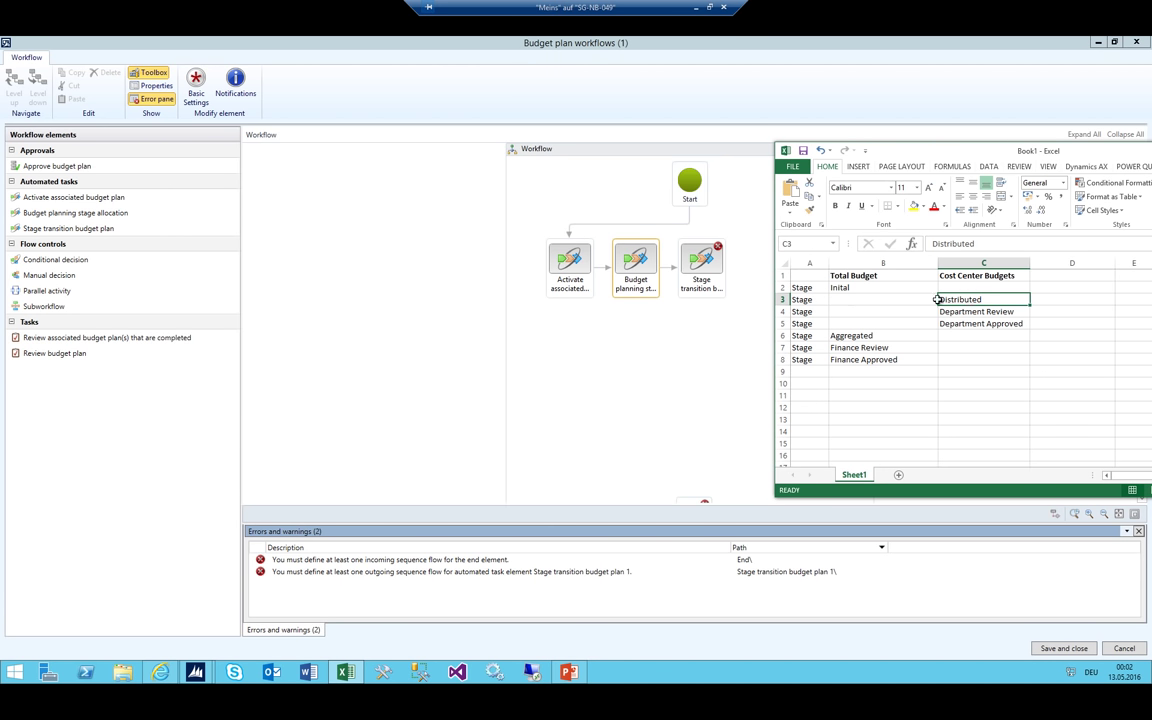
left_click_drag(830, 302, 871, 328)
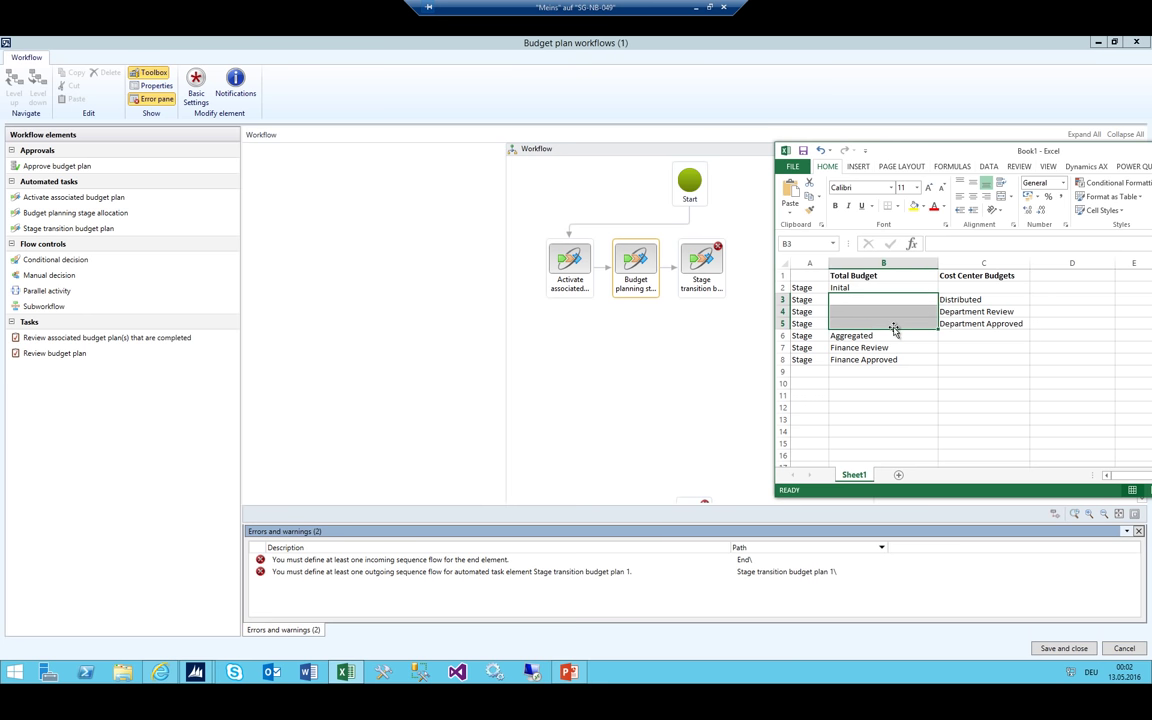
left_click_drag(851, 299, 855, 323)
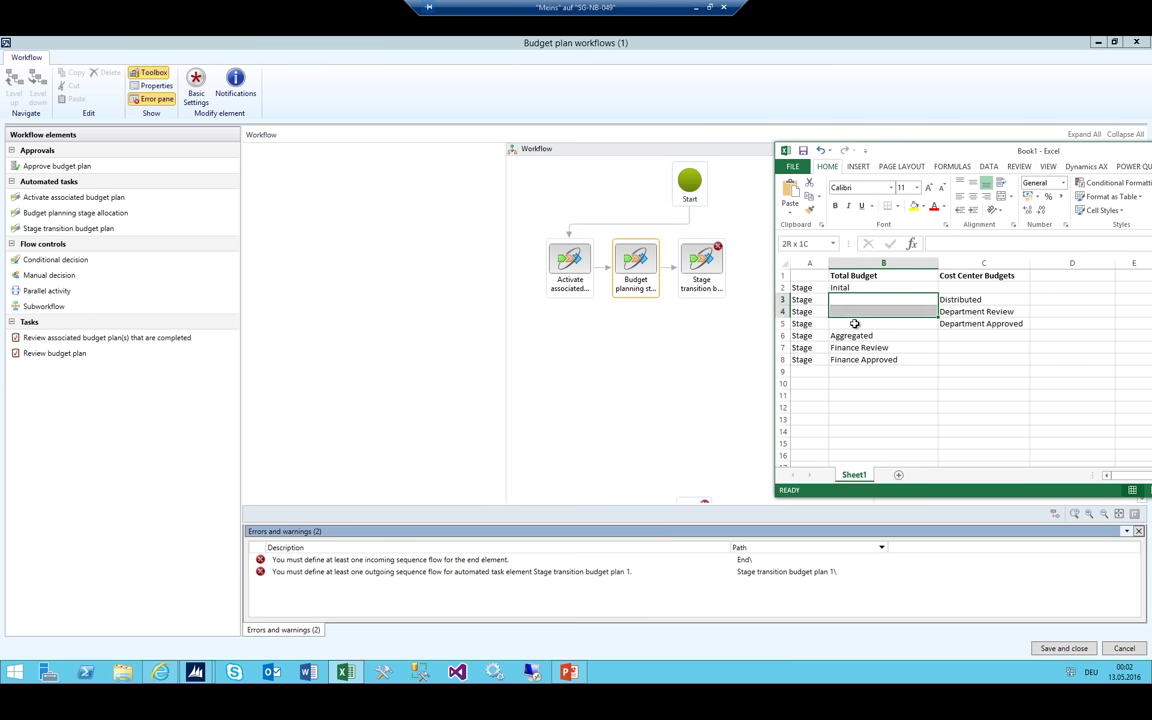
left_click_drag(985, 299, 985, 323)
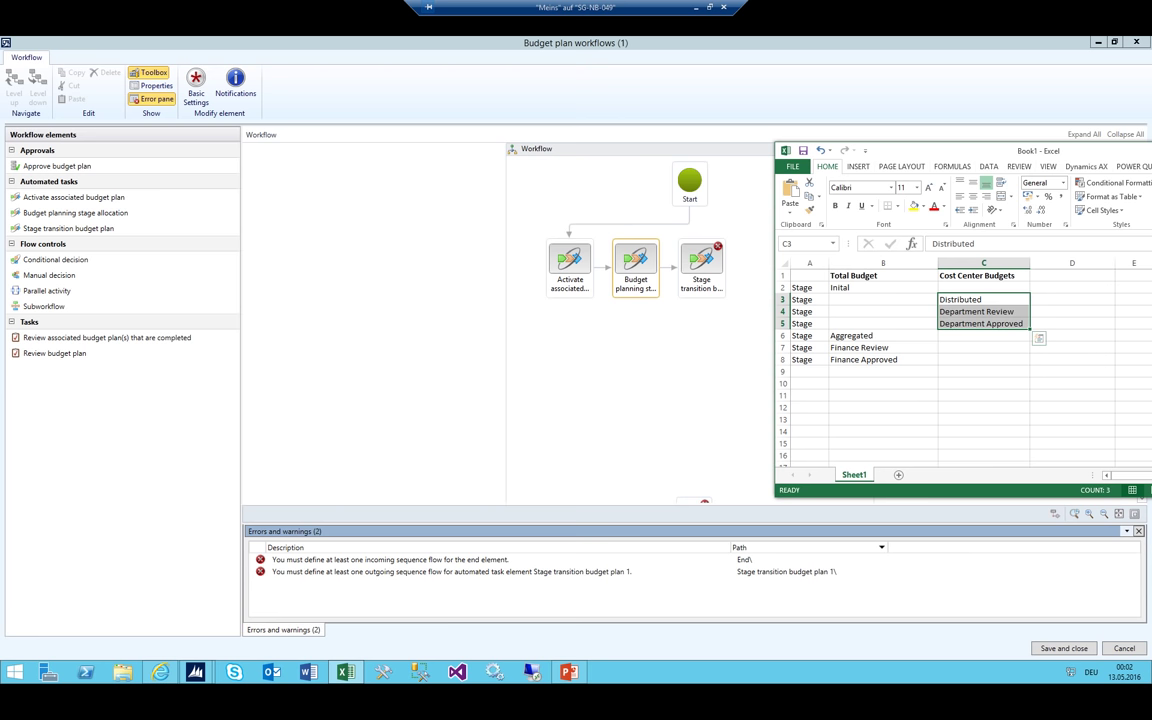
left_click(68, 228)
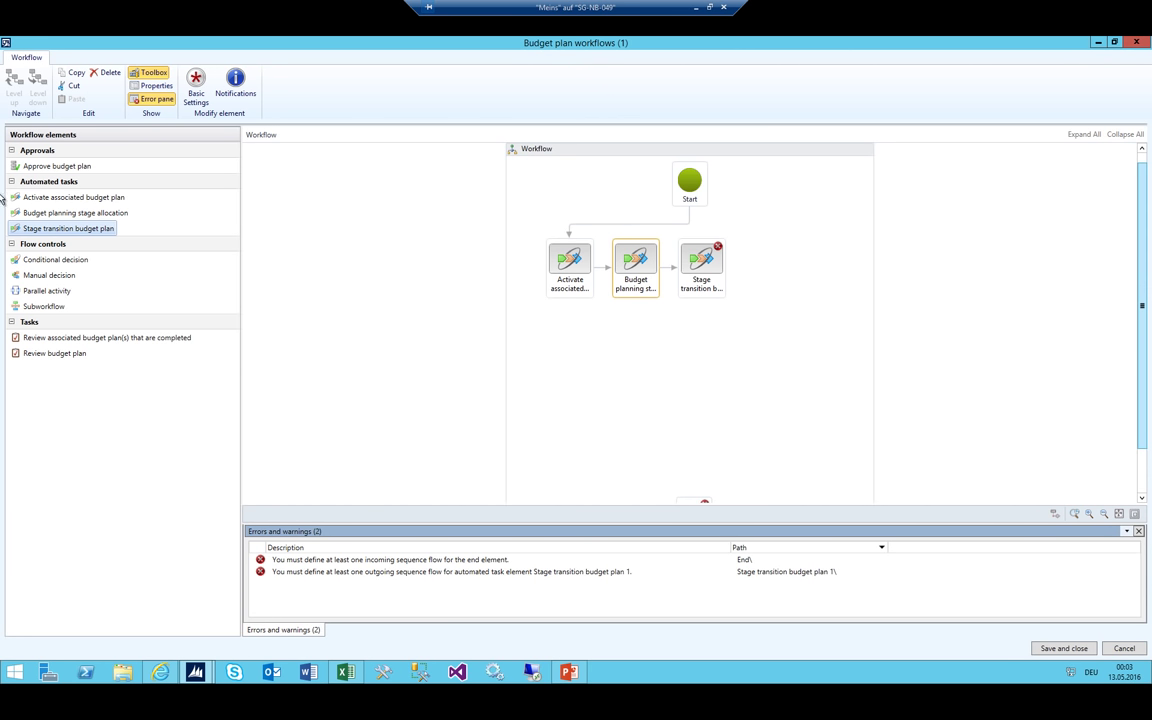
left_click(50, 337)
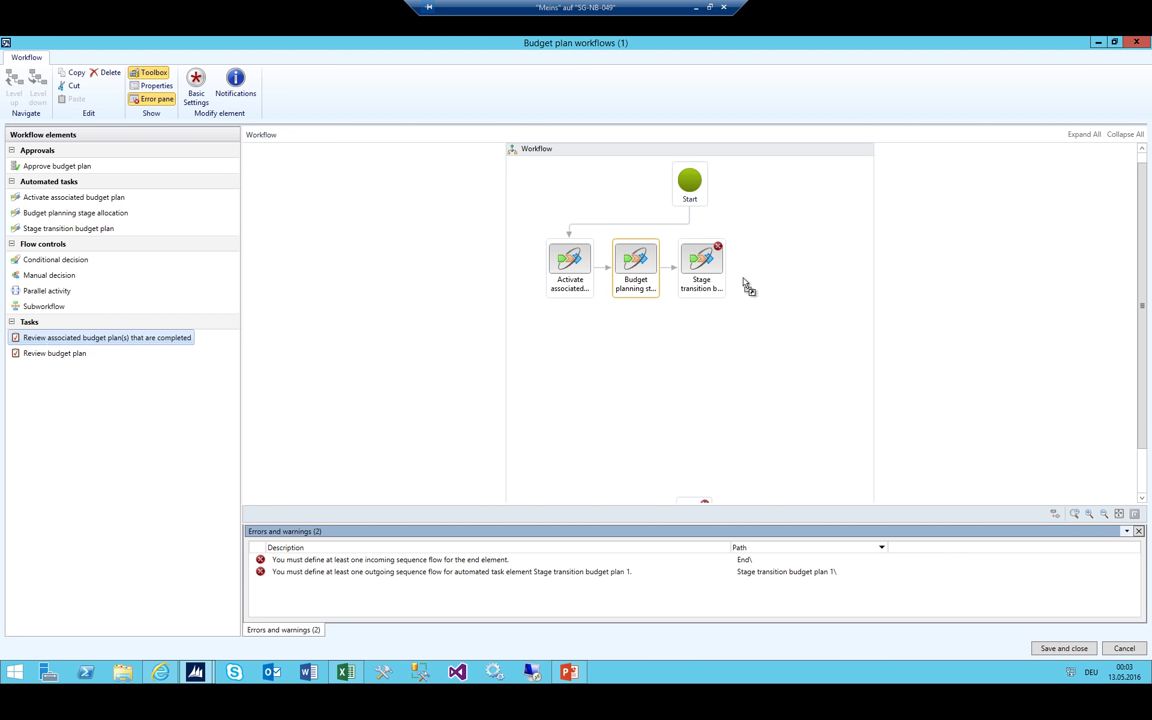
Place a Review associated budget plan(s) task and connect Stage transition to it
left_click_drag(784, 273, 784, 273)
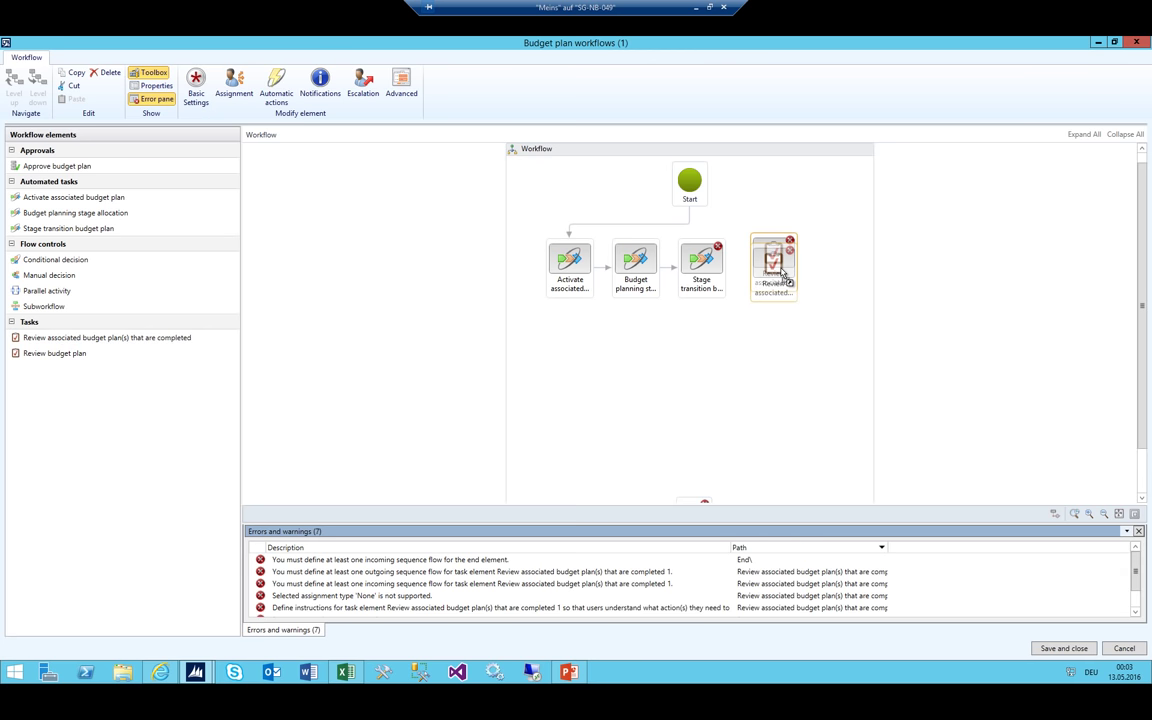
left_click(344, 671)
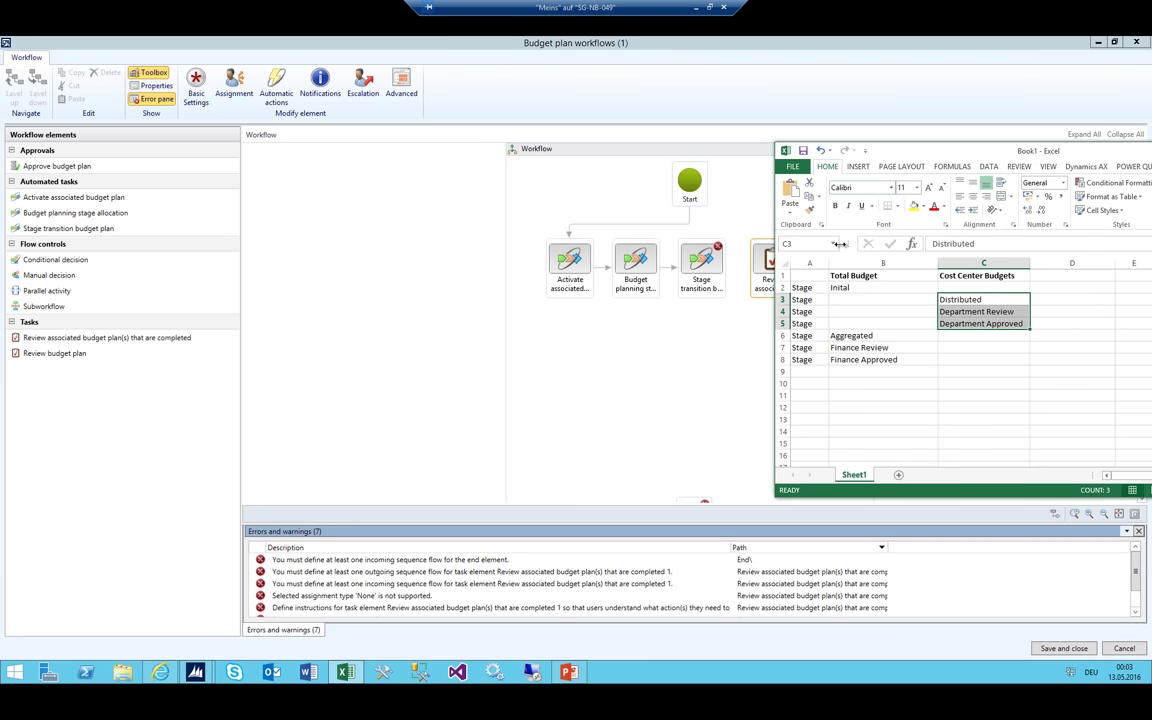
left_click_drag(862, 299, 862, 338)
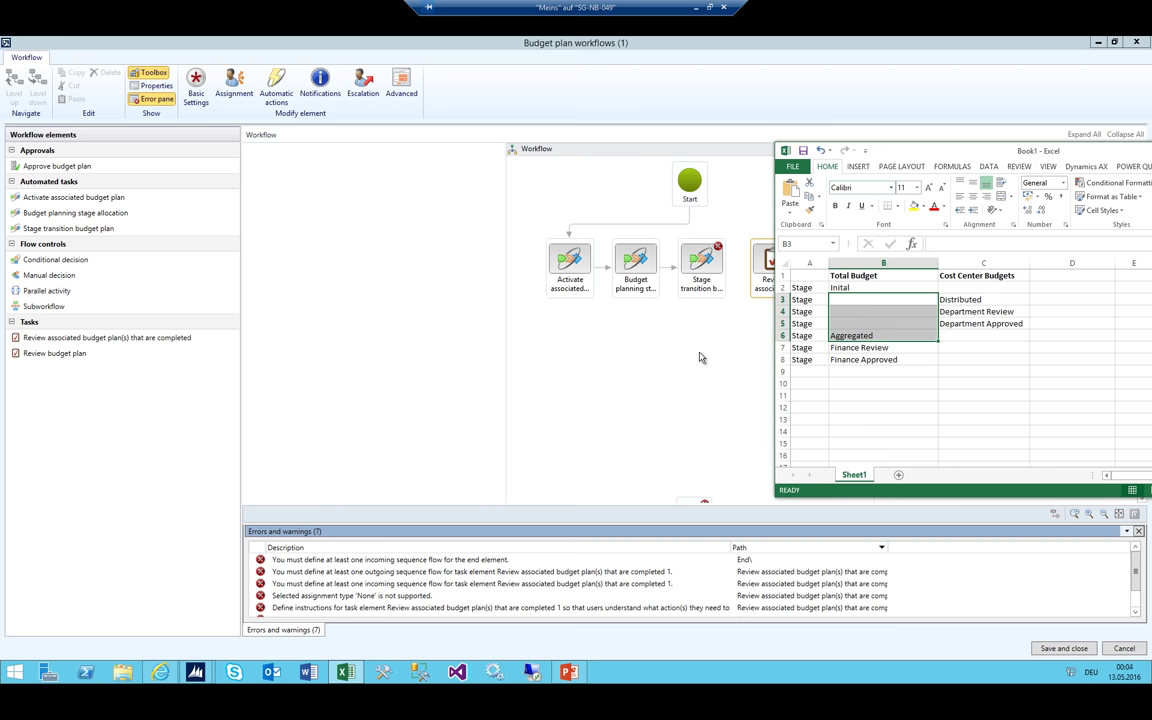
left_click(632, 320)
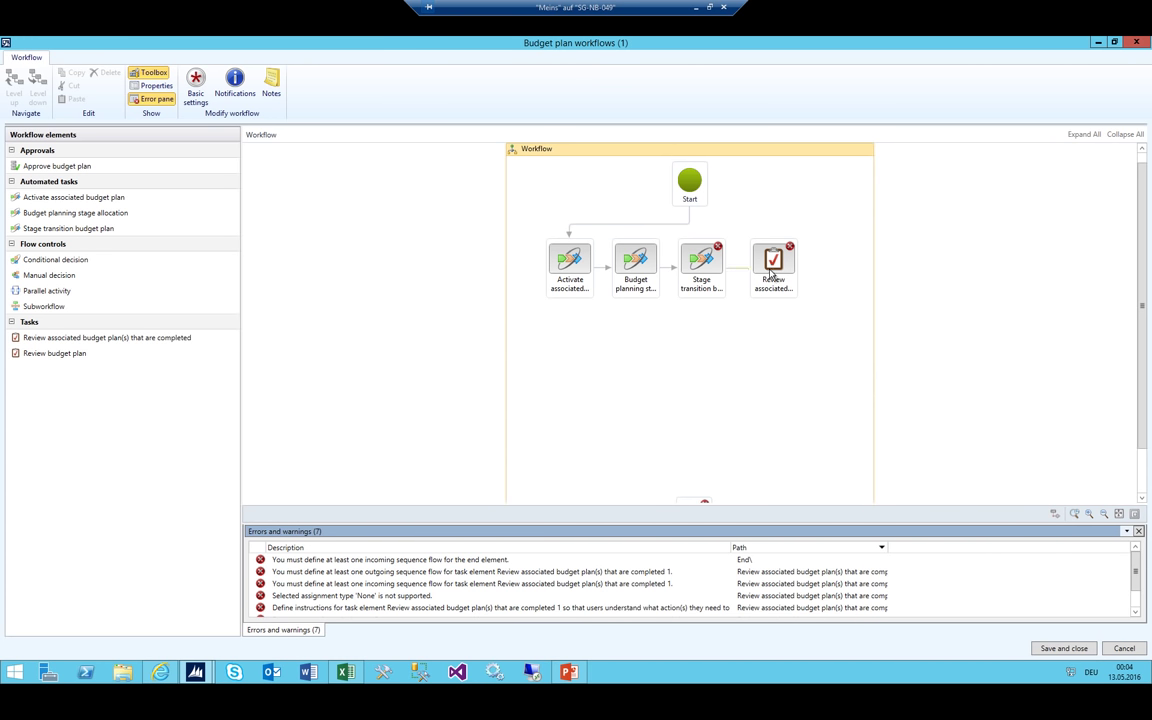
left_click_drag(727, 277, 773, 262)
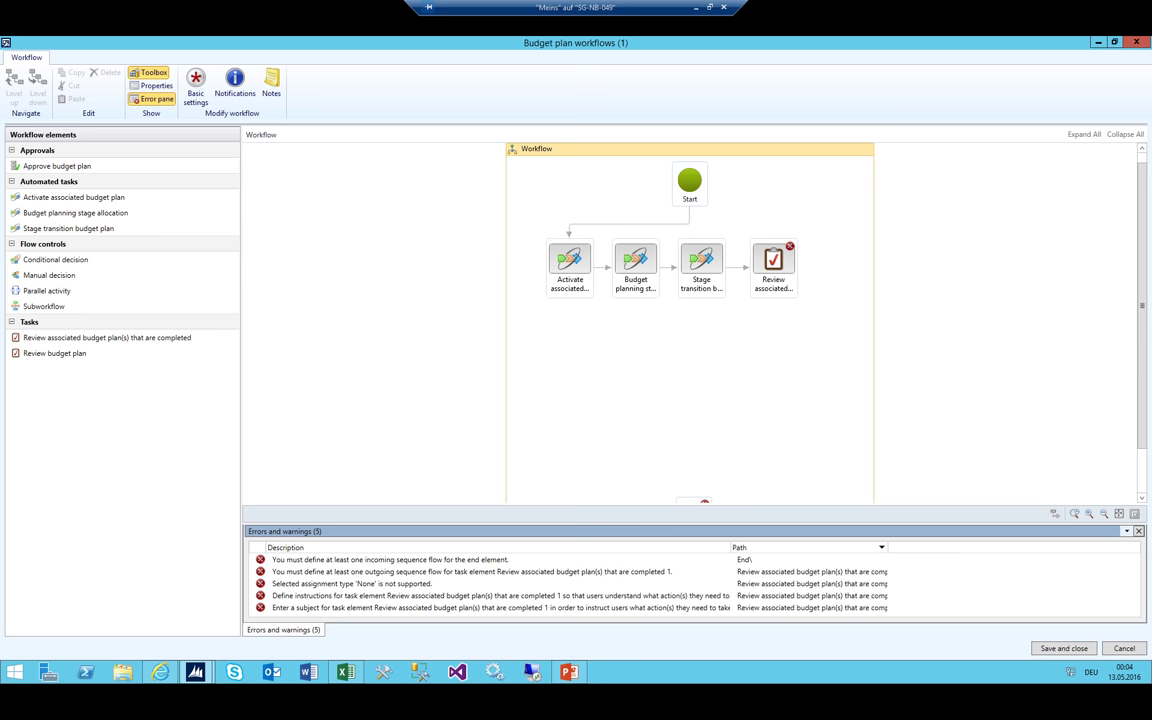
Compare the Total Budget and Cost Center Budgets columns in Excel, checking B3, B6 and C5
left_click(345, 672)
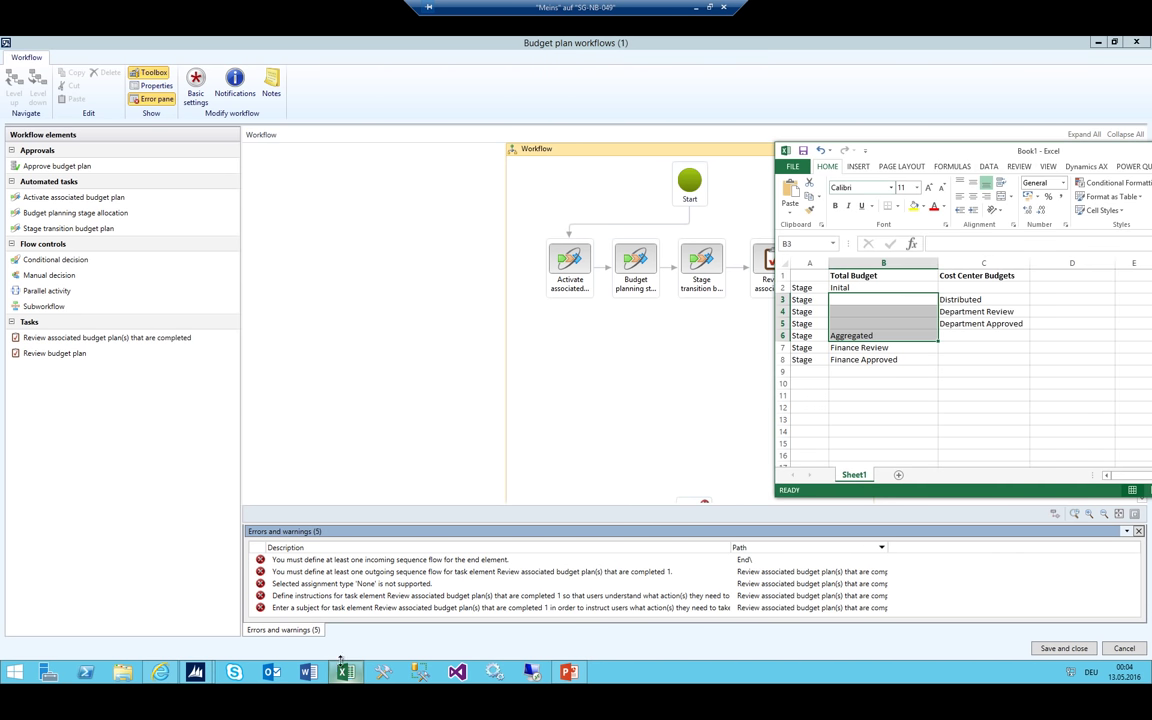
left_click(883, 263)
left_click(962, 264)
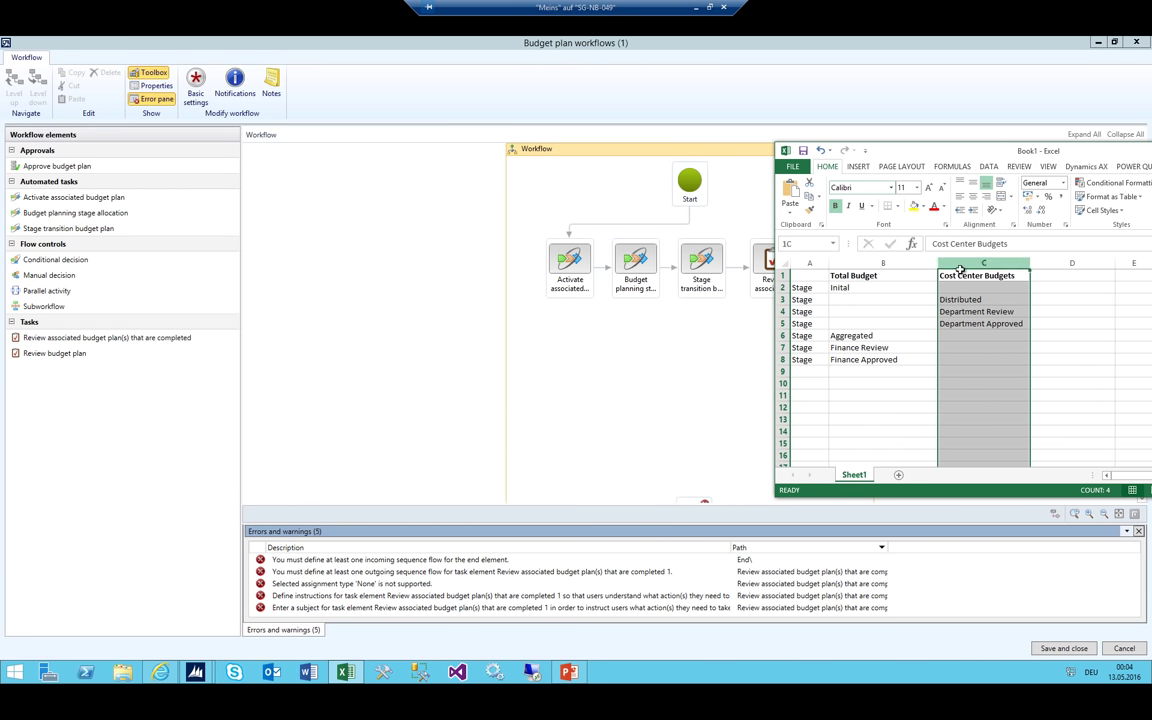
left_click(874, 299)
left_click(857, 338)
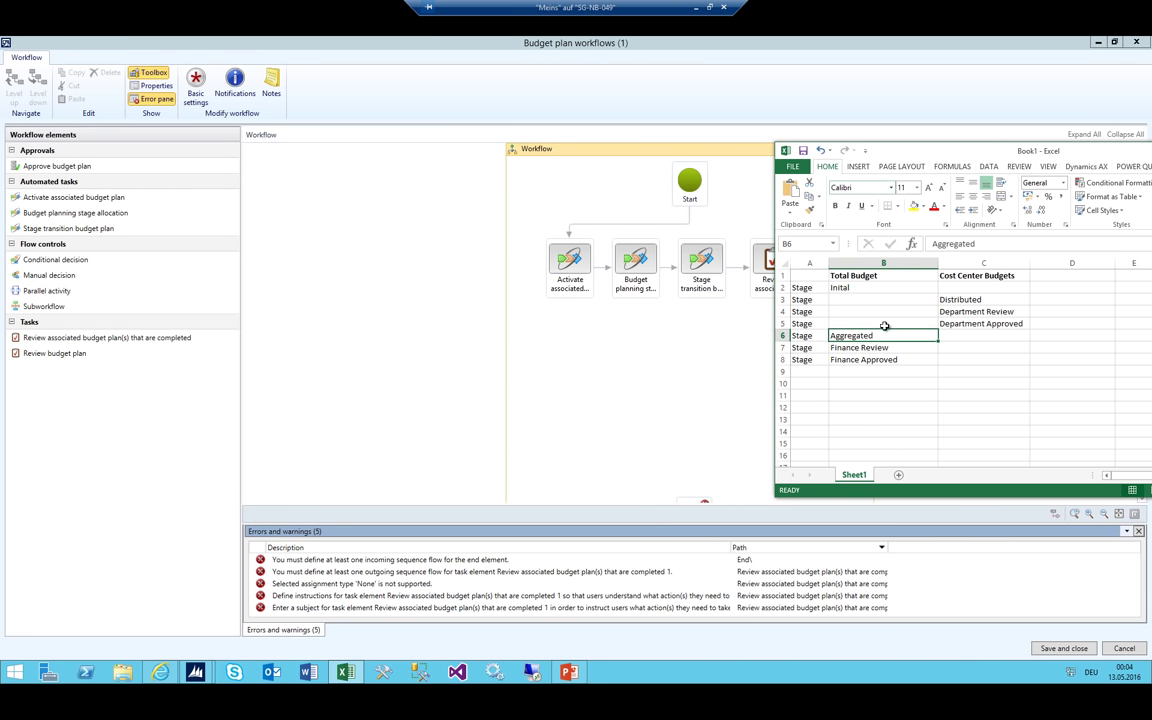
left_click(970, 323)
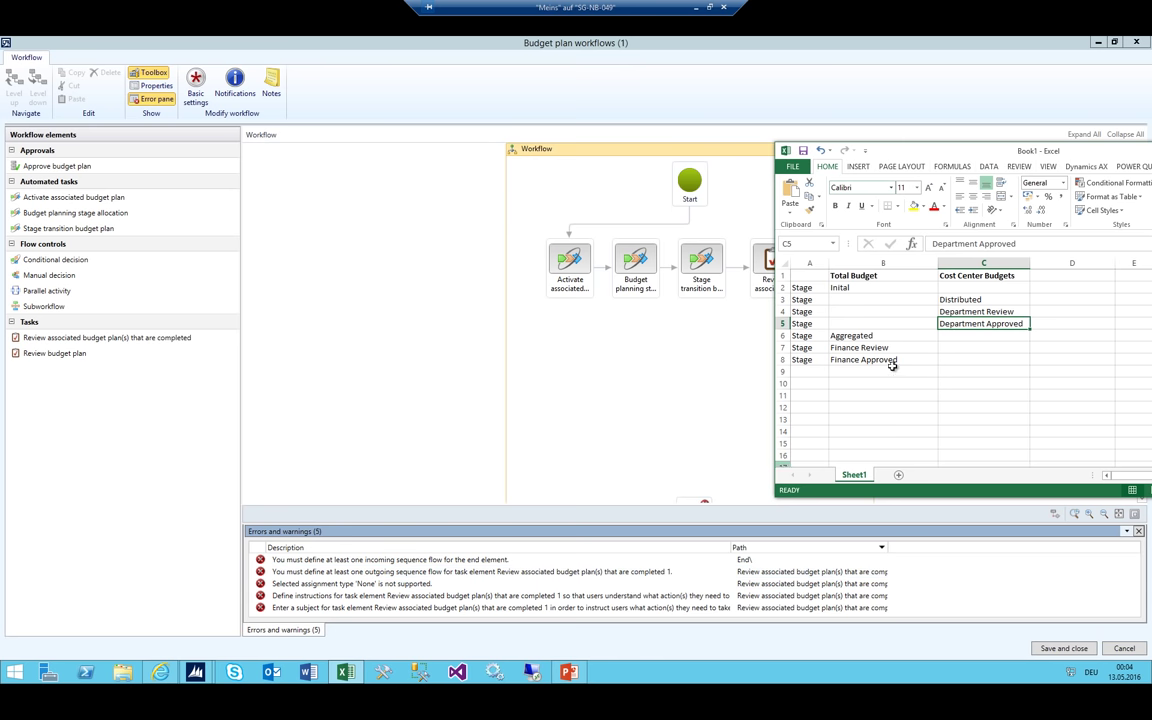
left_click(846, 338)
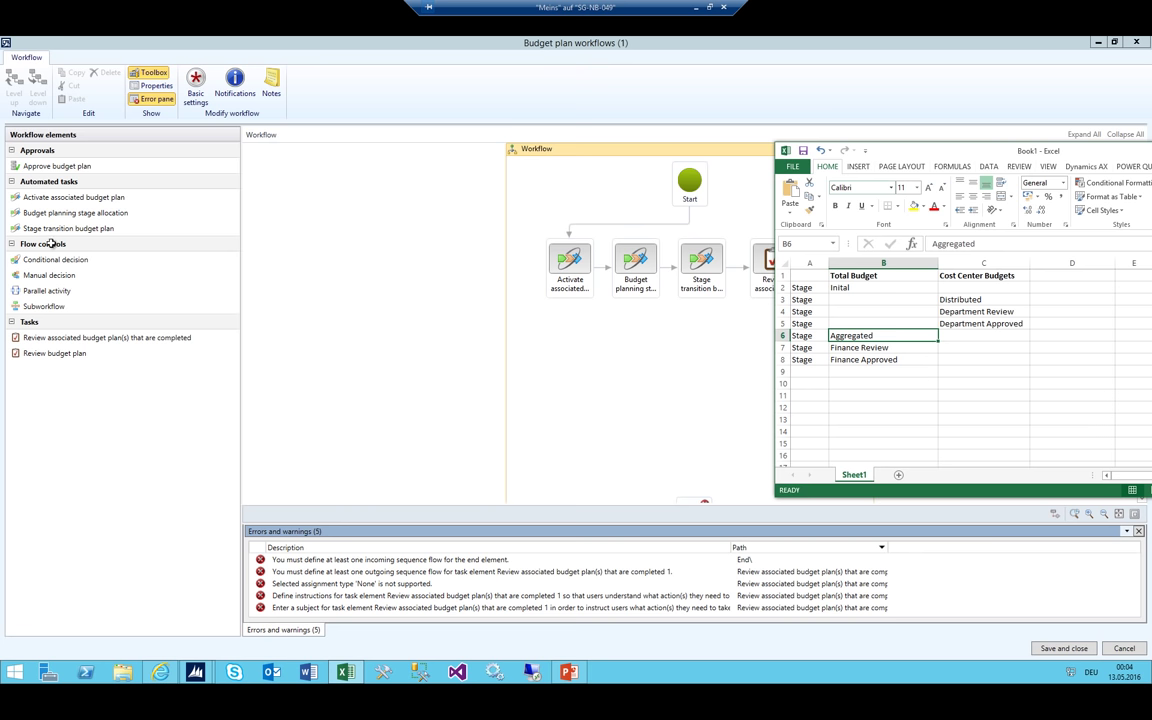
Add a Budget planning stage allocation step connected after the Review task
left_click_drag(60, 213, 566, 362)
left_click_drag(773, 300, 563, 345)
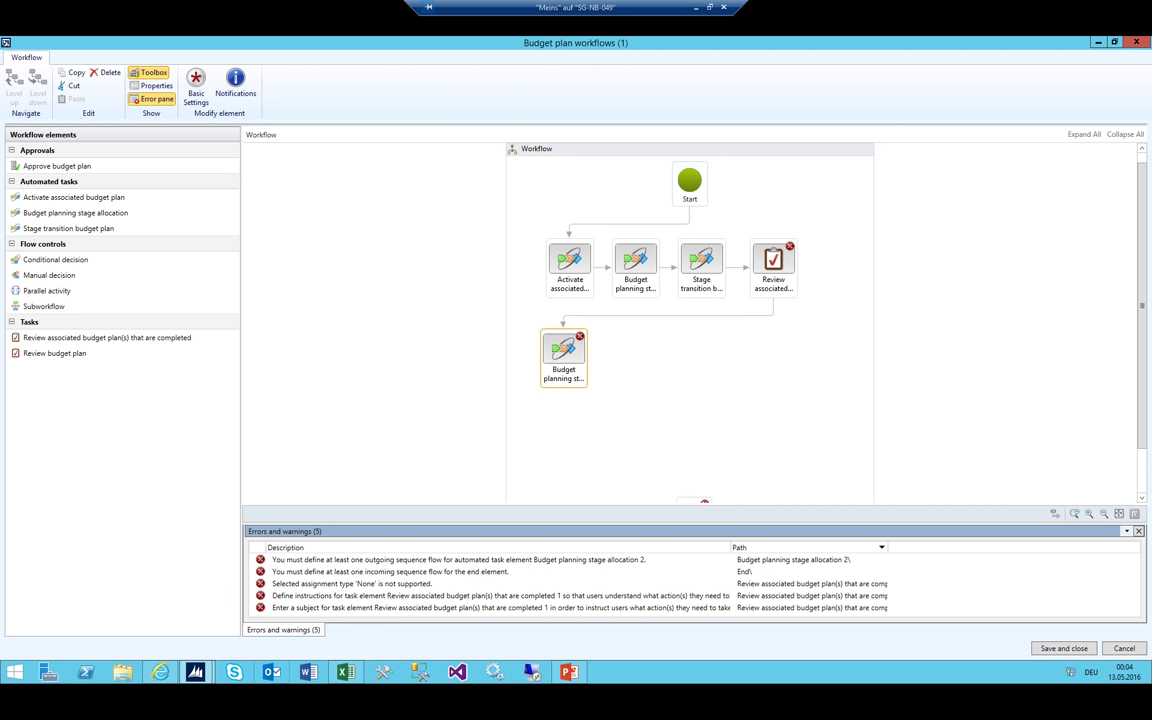
left_click(345, 672)
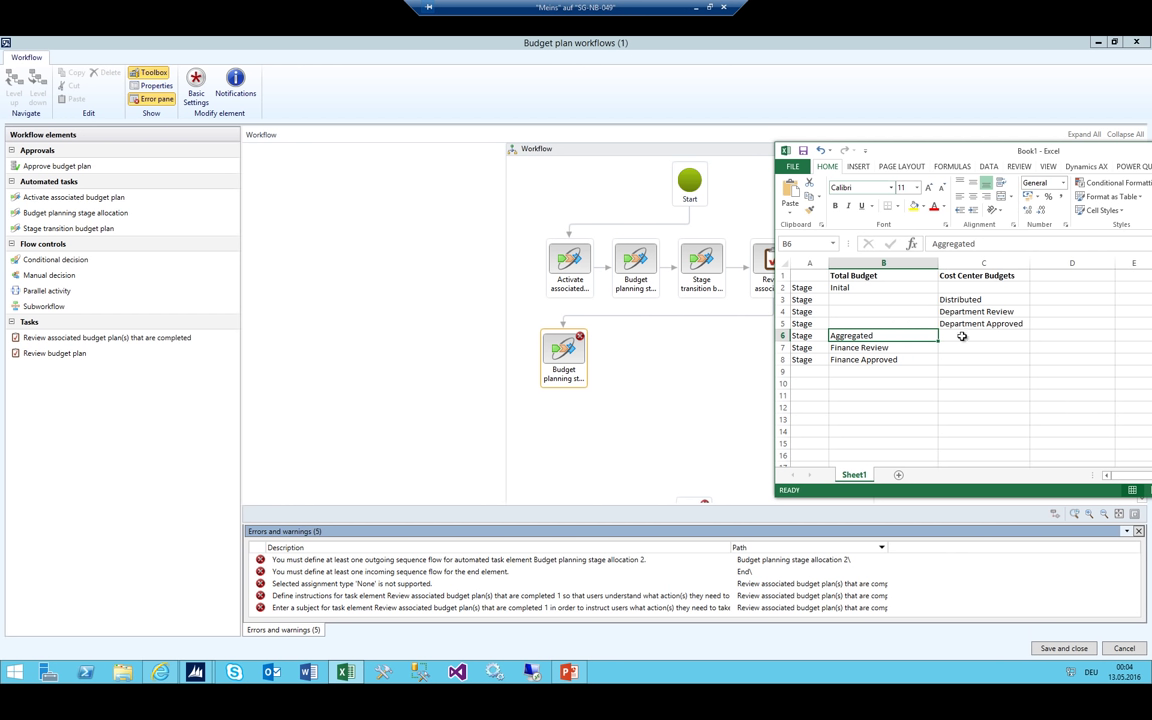
left_click(849, 288)
left_click(865, 336)
Add a Stage transition budget plan step connected after the stage allocation step
left_click_drag(53, 233, 585, 365)
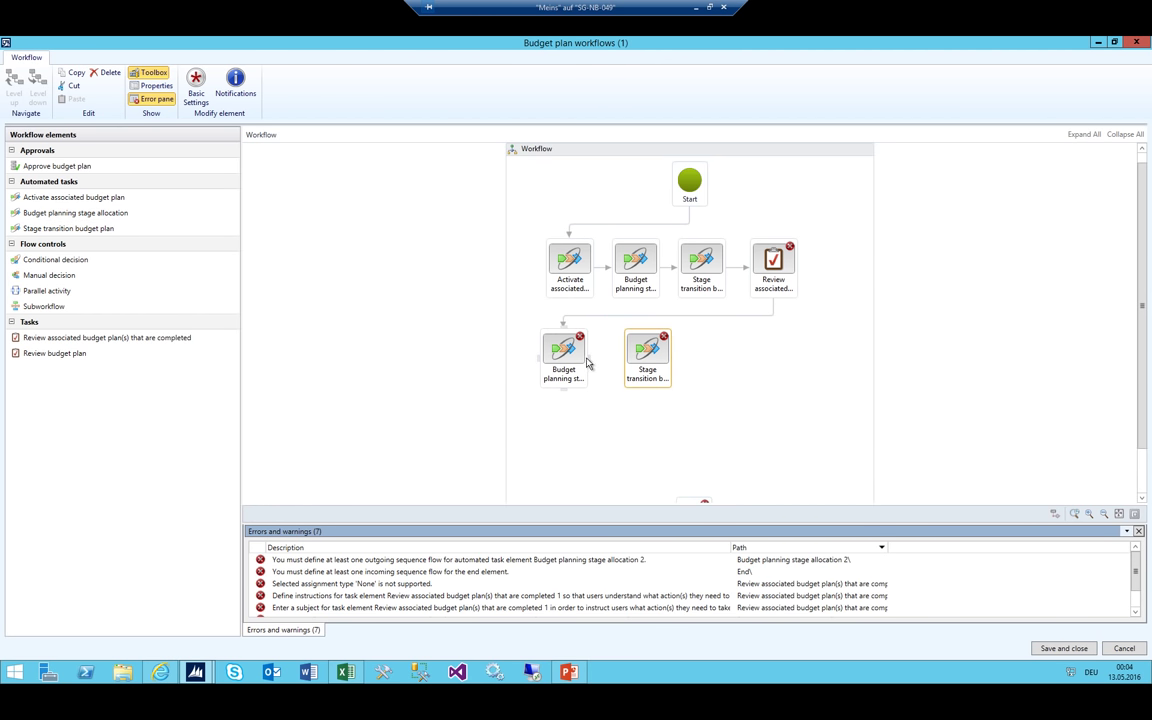
left_click_drag(587, 360, 645, 355)
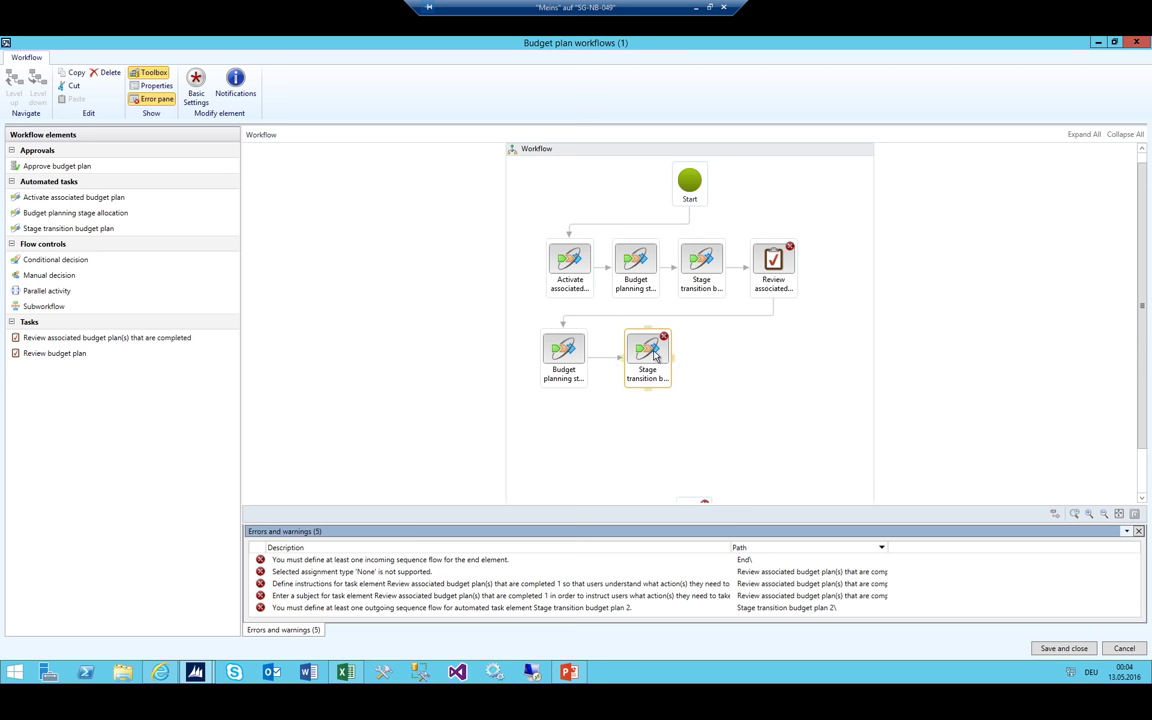
left_click_drag(643, 358, 631, 358)
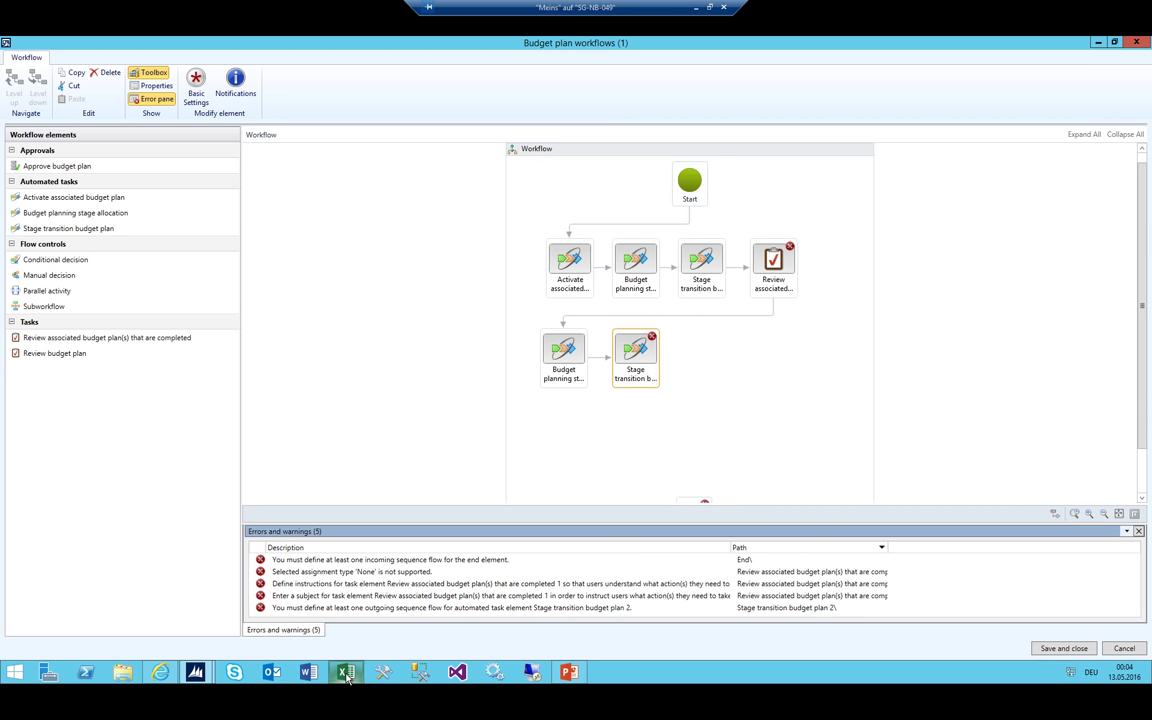
key("alt+Tab")
left_click(852, 347)
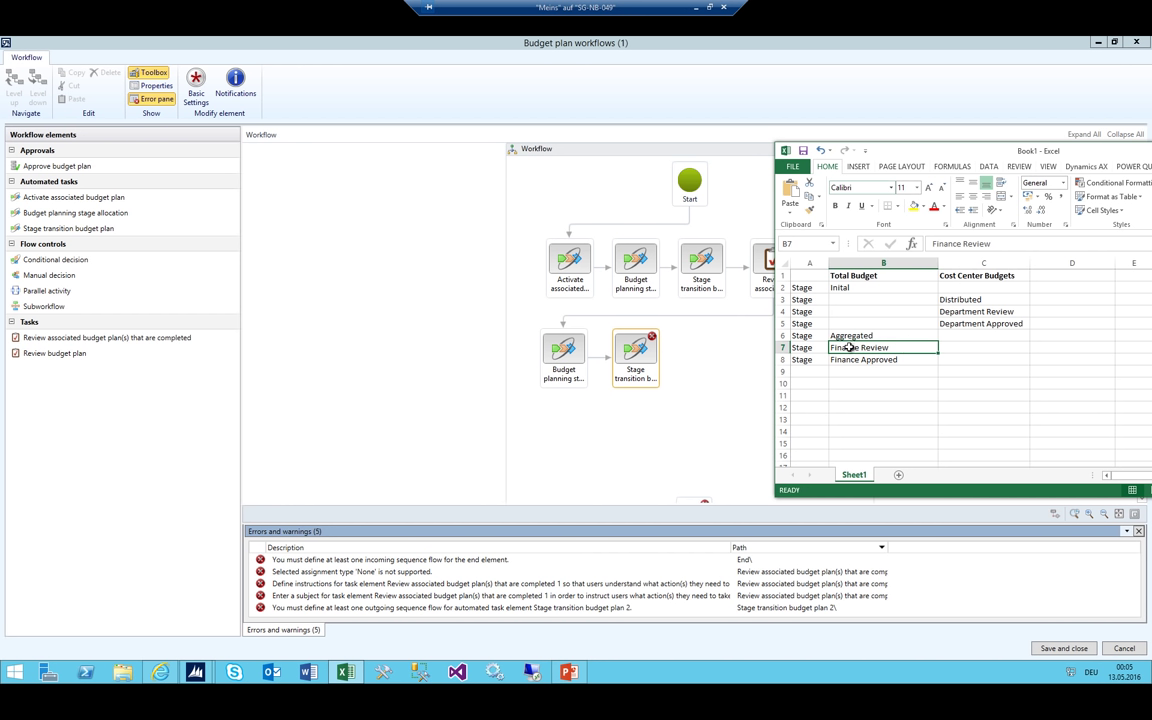
Add an Approve budget plan step connected after the stage transition step
left_click_drag(849, 347, 850, 359)
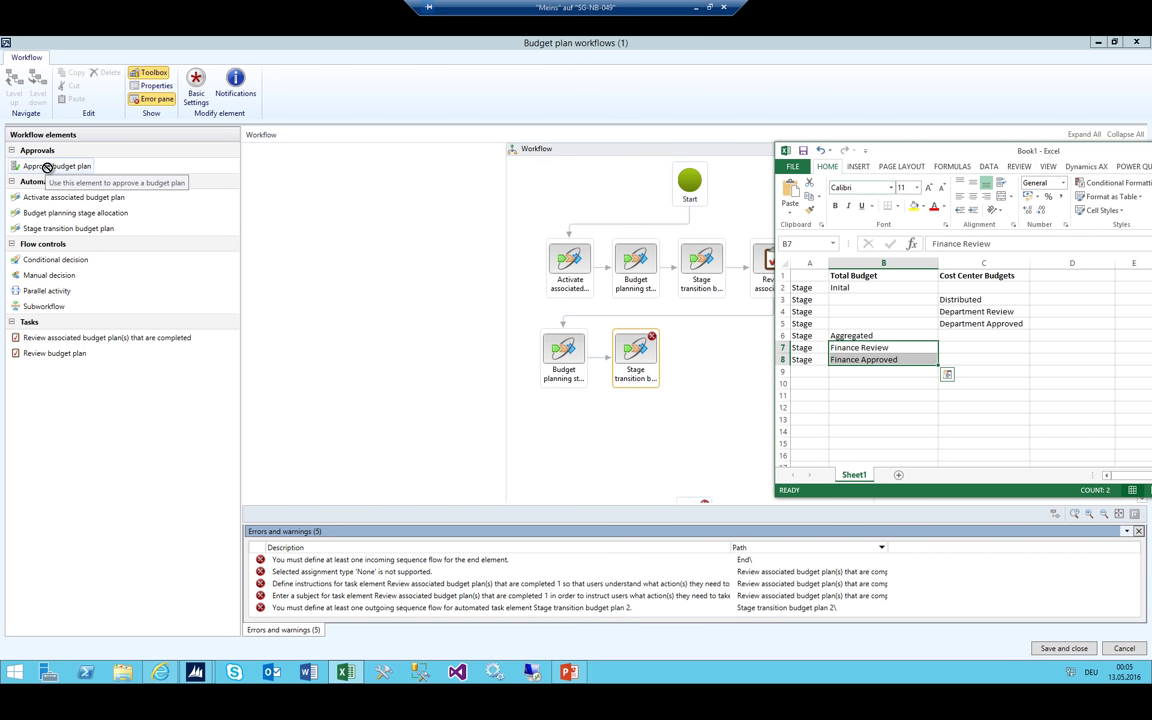
left_click_drag(47, 167, 705, 360)
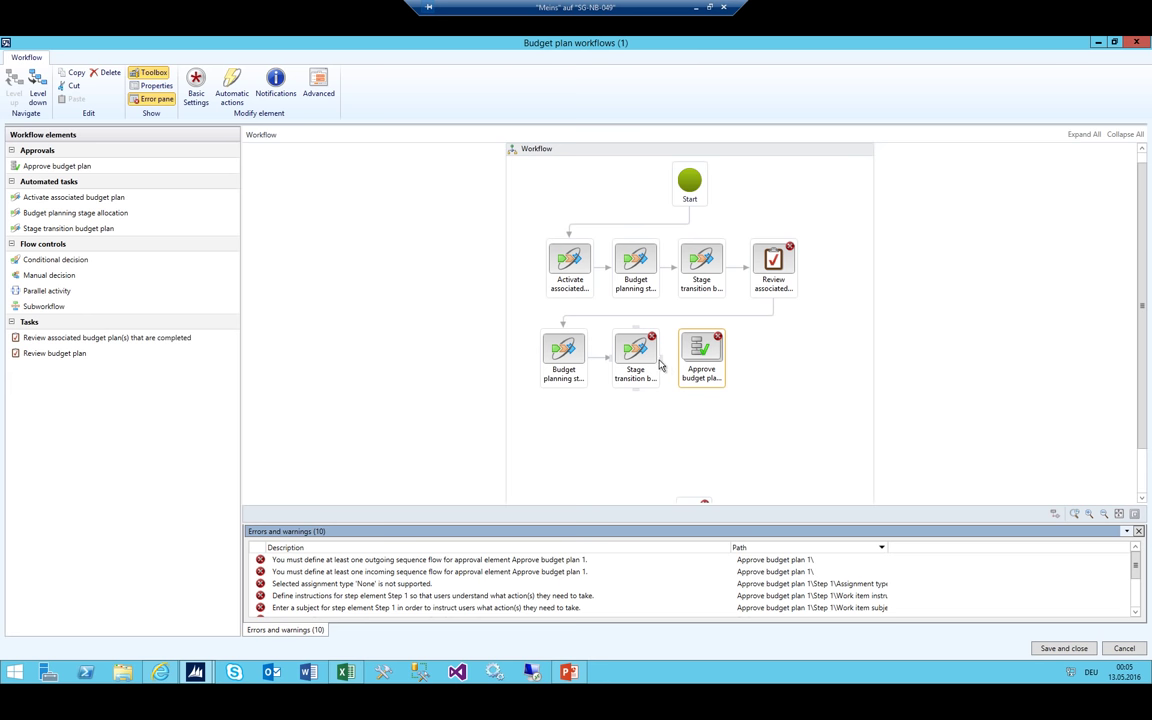
left_click_drag(598, 328, 700, 355)
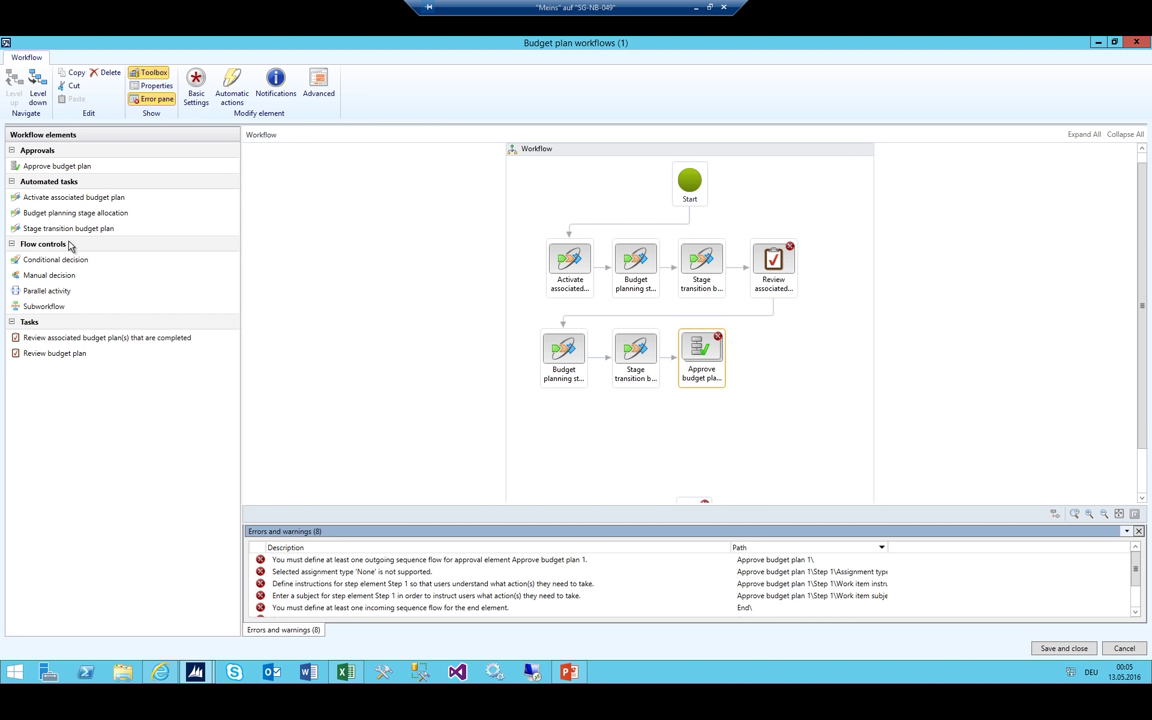
Add another Stage transition budget plan step after approval and connect it to End
left_click_drag(52, 228, 697, 495)
scroll(734, 437, "down", 1)
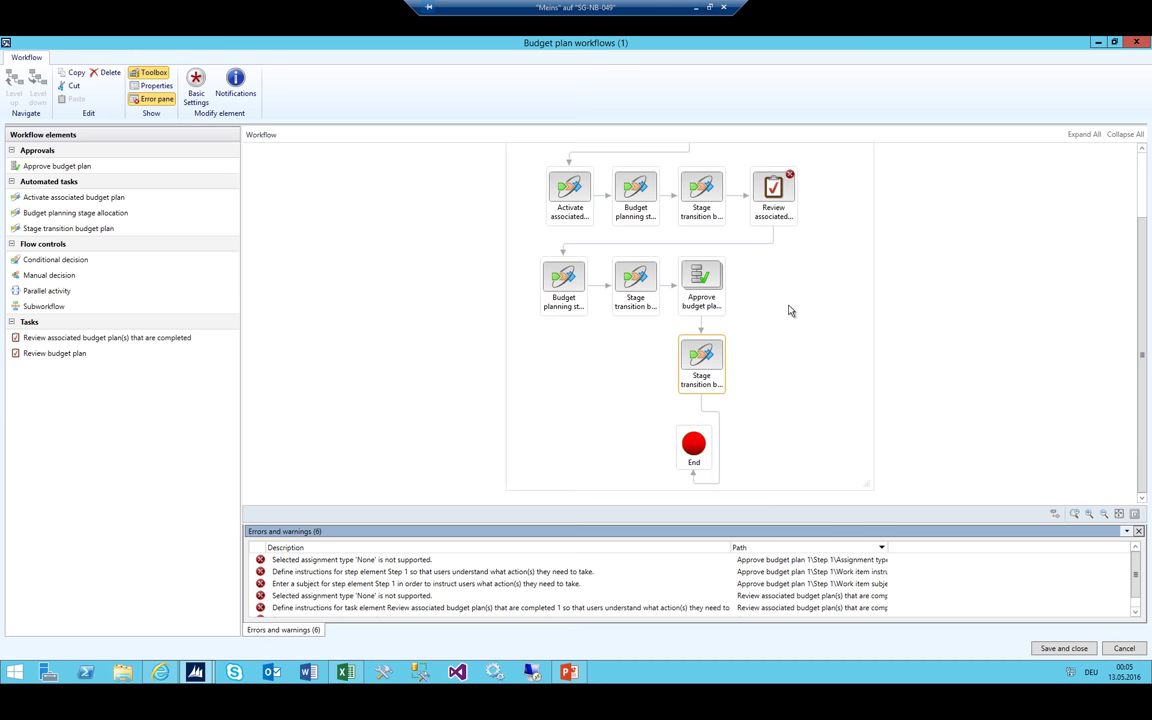
scroll(780, 320, "up", 1)
scroll(697, 470, "down", 1)
left_click(696, 471)
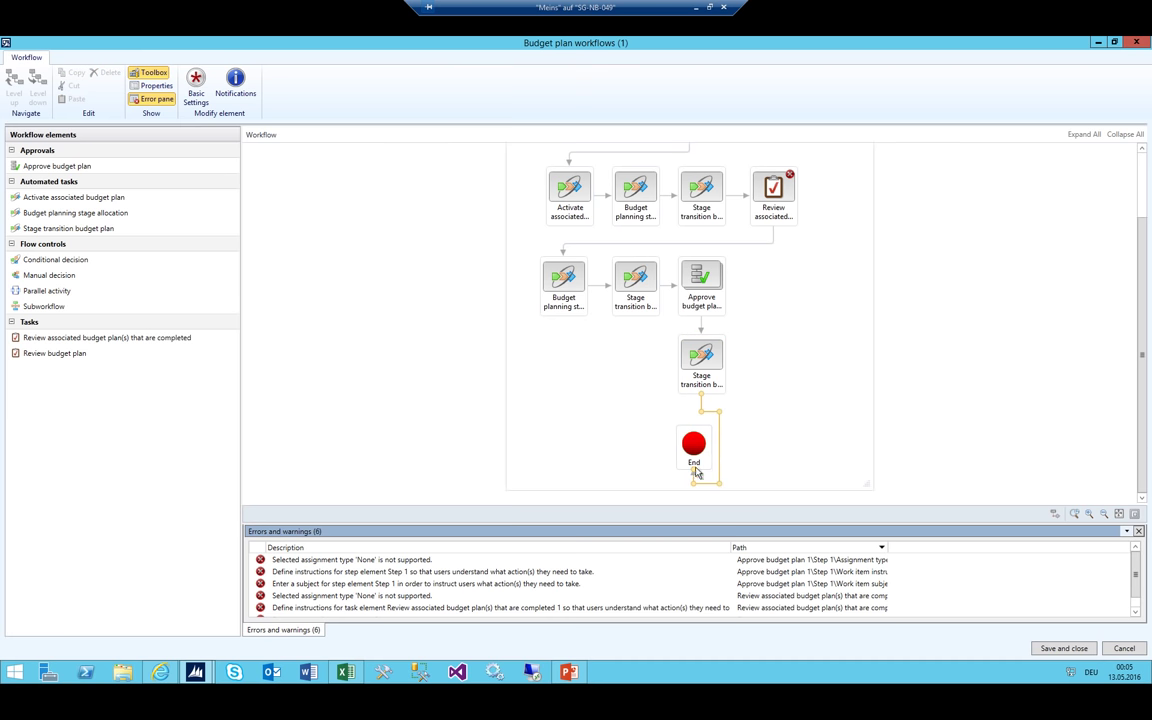
left_click_drag(702, 456, 727, 465)
scroll(700, 420, "up", 1)
left_click(692, 455)
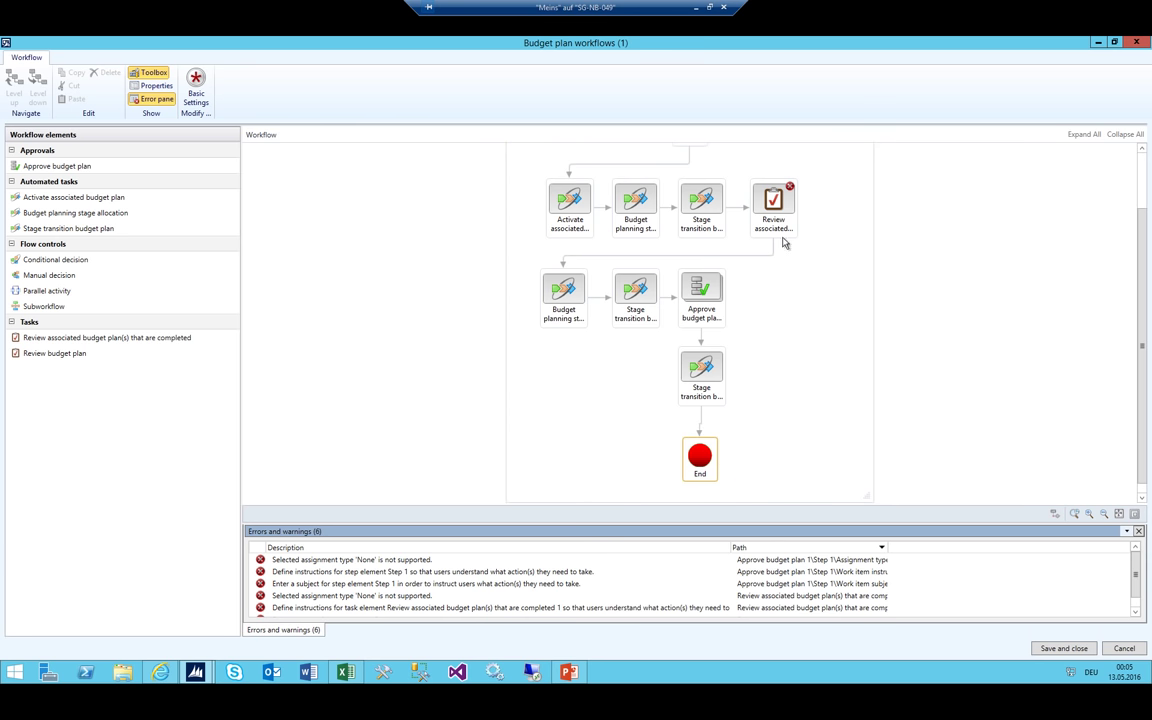
scroll(823, 345, "up", 2)
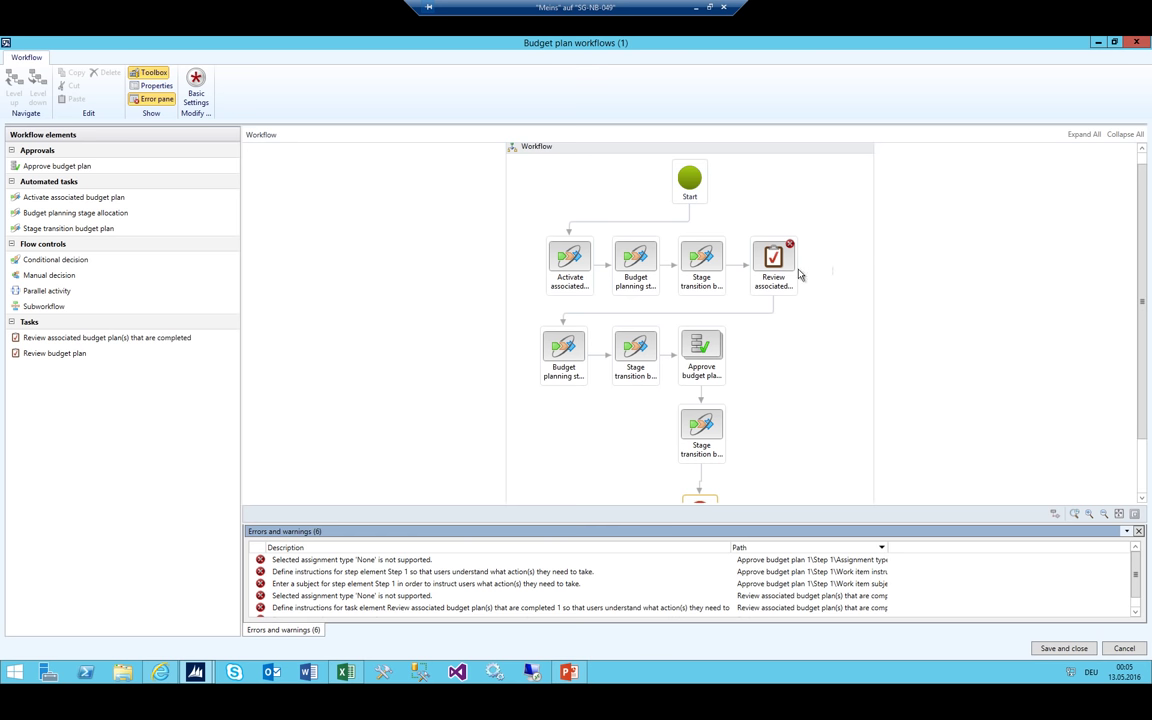
Give the Review task the subject 'Review of the Budget associated Plans' and fill in its instructions
left_click(778, 286)
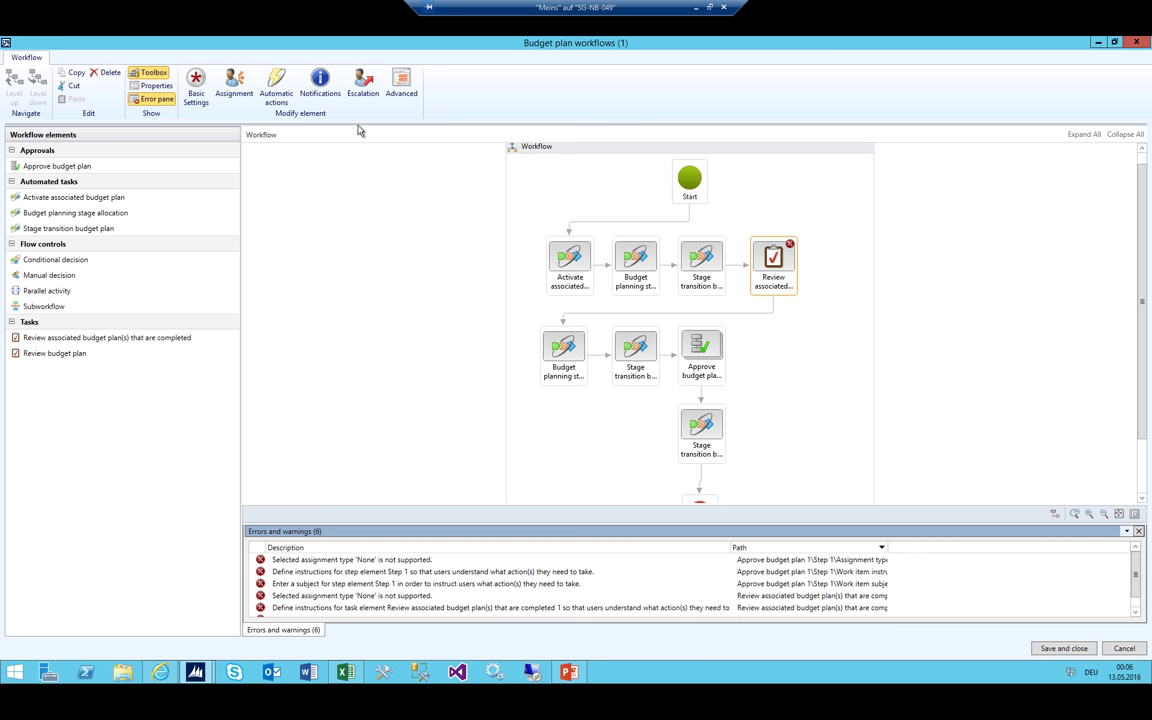
left_click(198, 86)
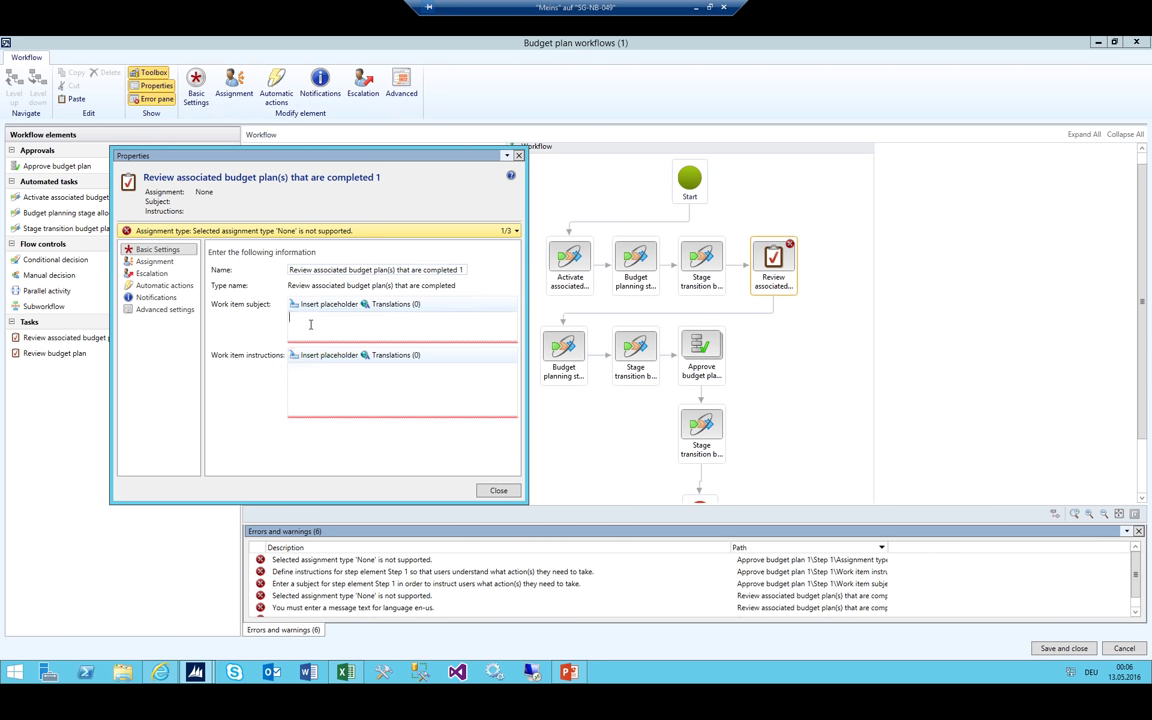
type("Review of the")
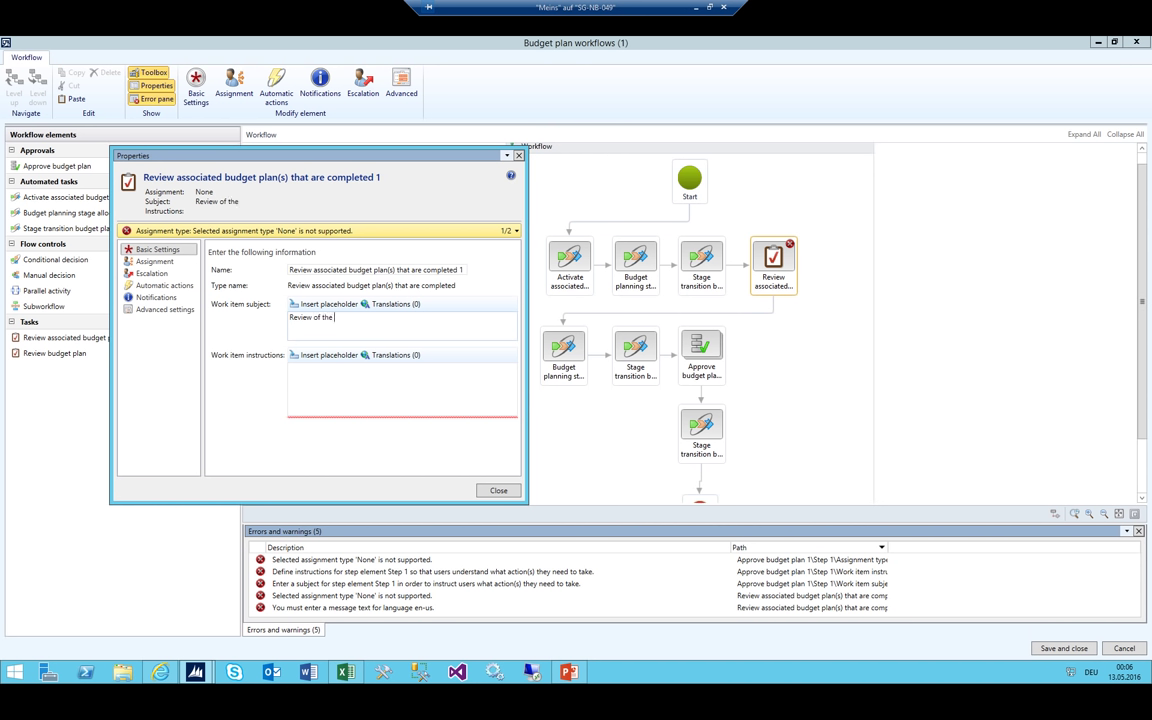
type(" Budget associated Plans")
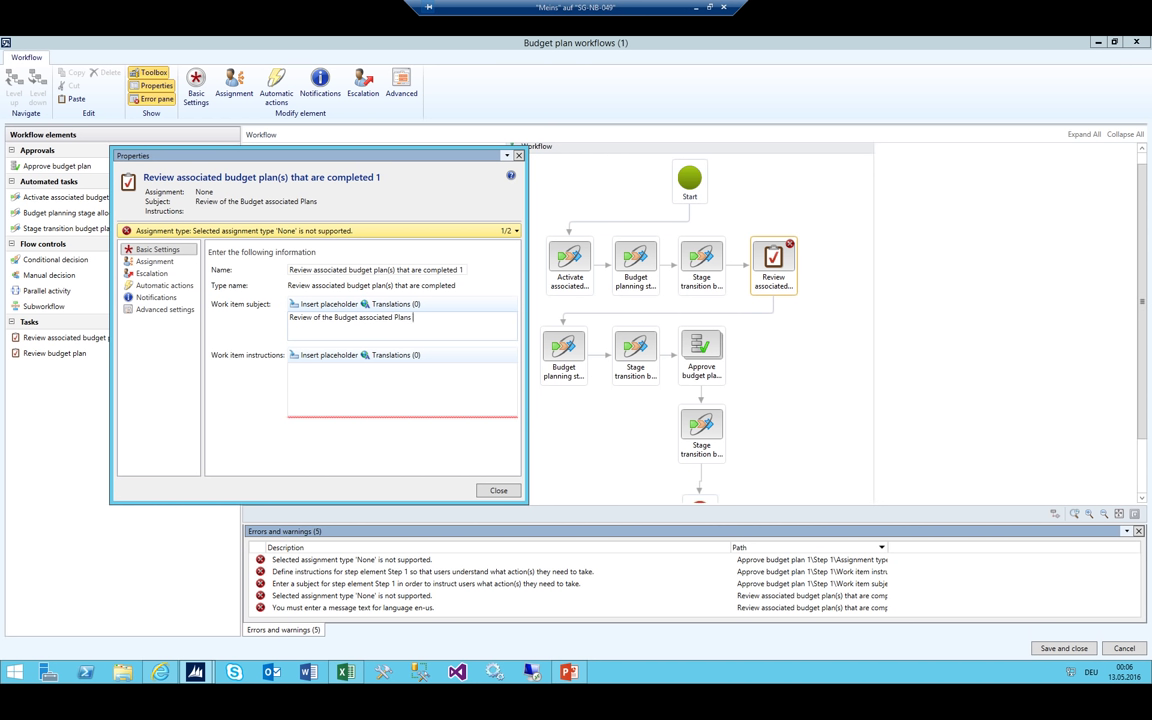
key("ctrl+shift+Left")
key("ctrl+shift+Left")
key("ctrl+shift+Left")
key("ctrl+shift+Left")
key("ctrl+shift+Left")
key("ctrl+shift+Left")
key("Tab")
type("R")
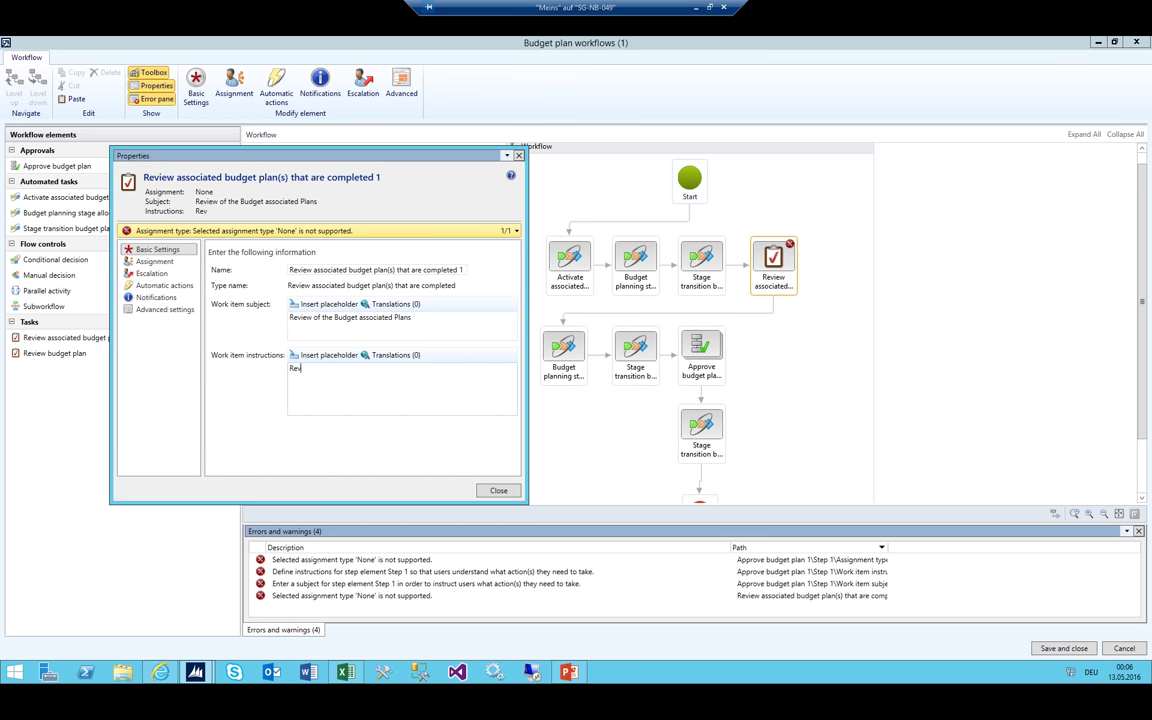
type("eview of the Budget")
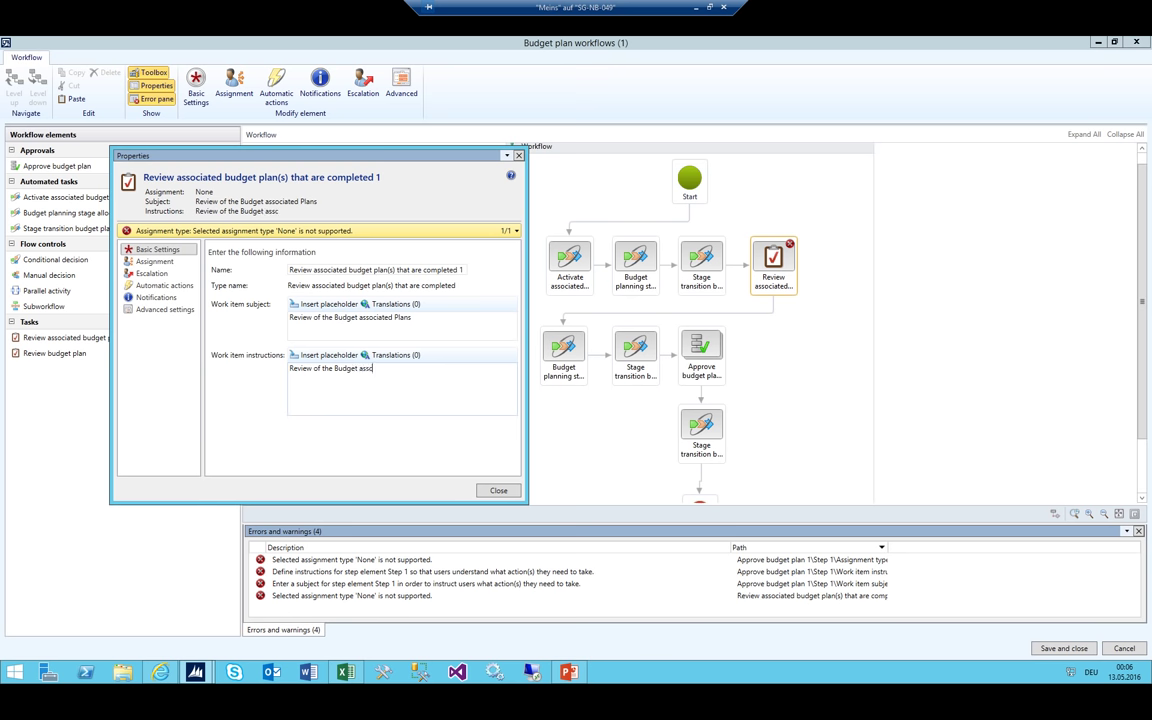
type(" asscofsdjaionfoasewef")
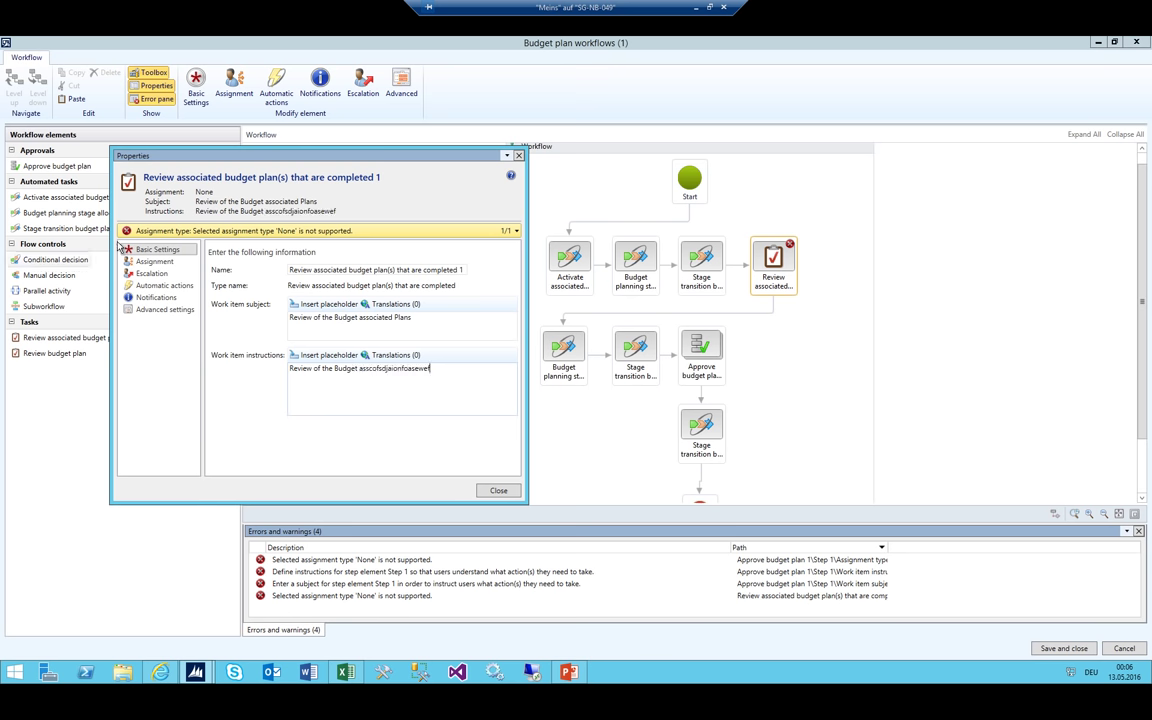
left_click(147, 261)
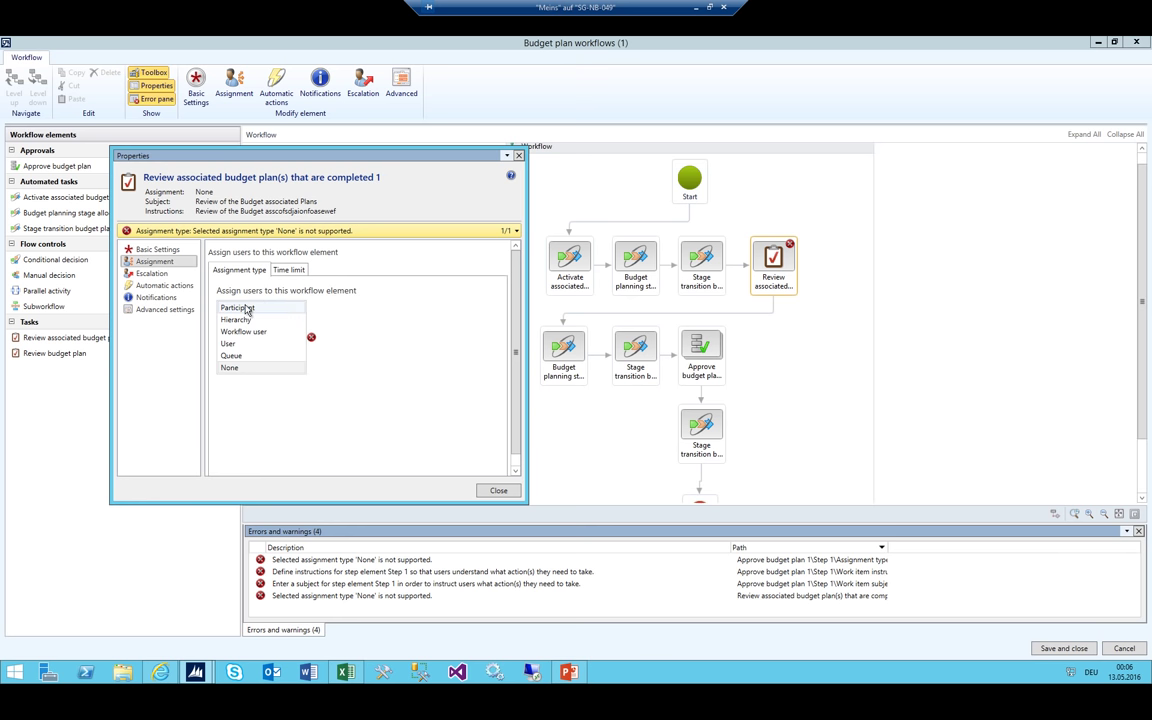
Keep the Review task assigned role-based to Budget organization participants
left_click(262, 307)
left_click(290, 269)
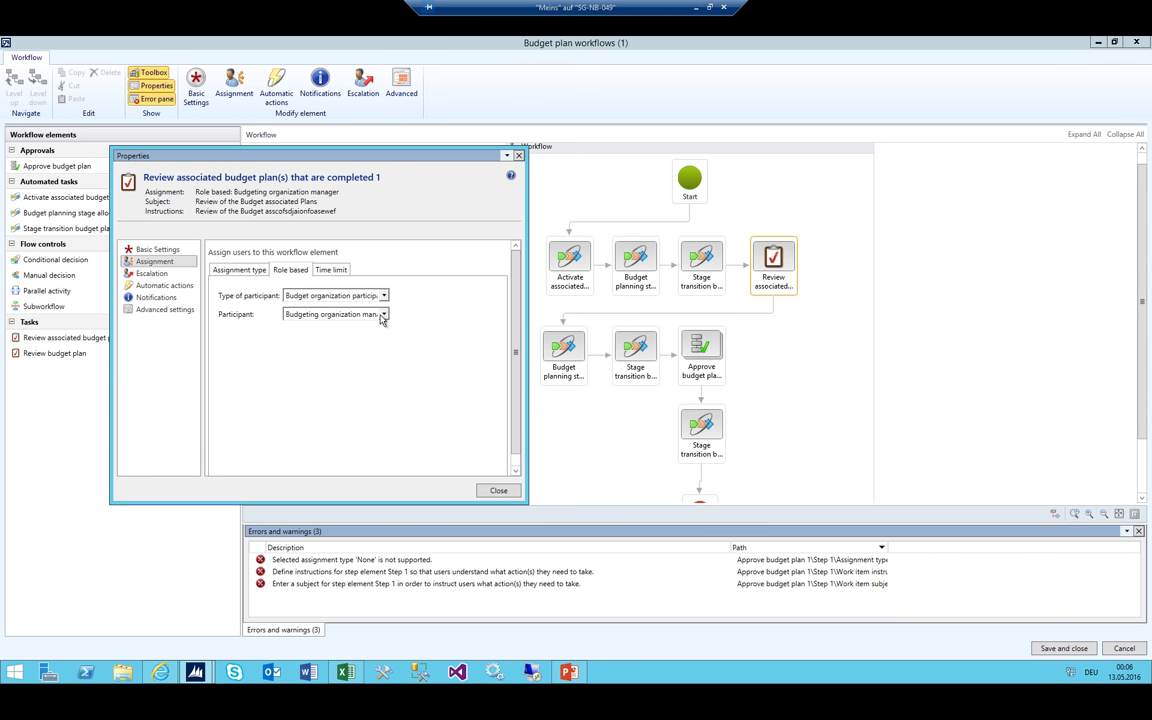
left_click(228, 269)
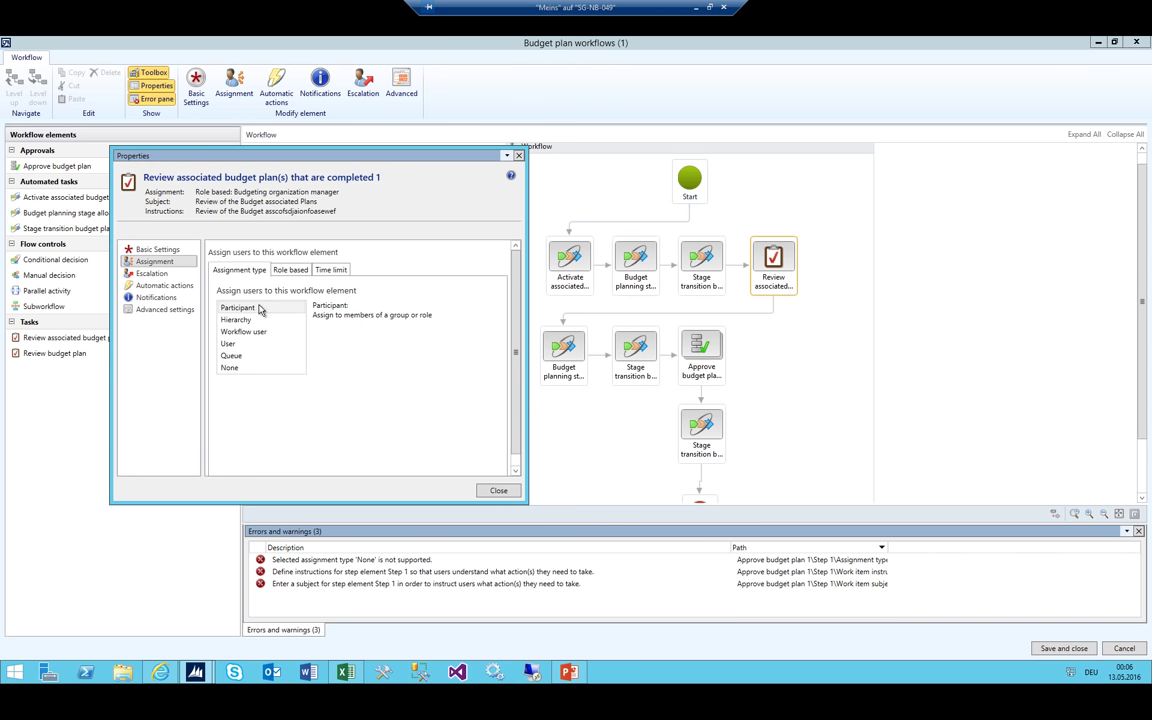
left_click(289, 271)
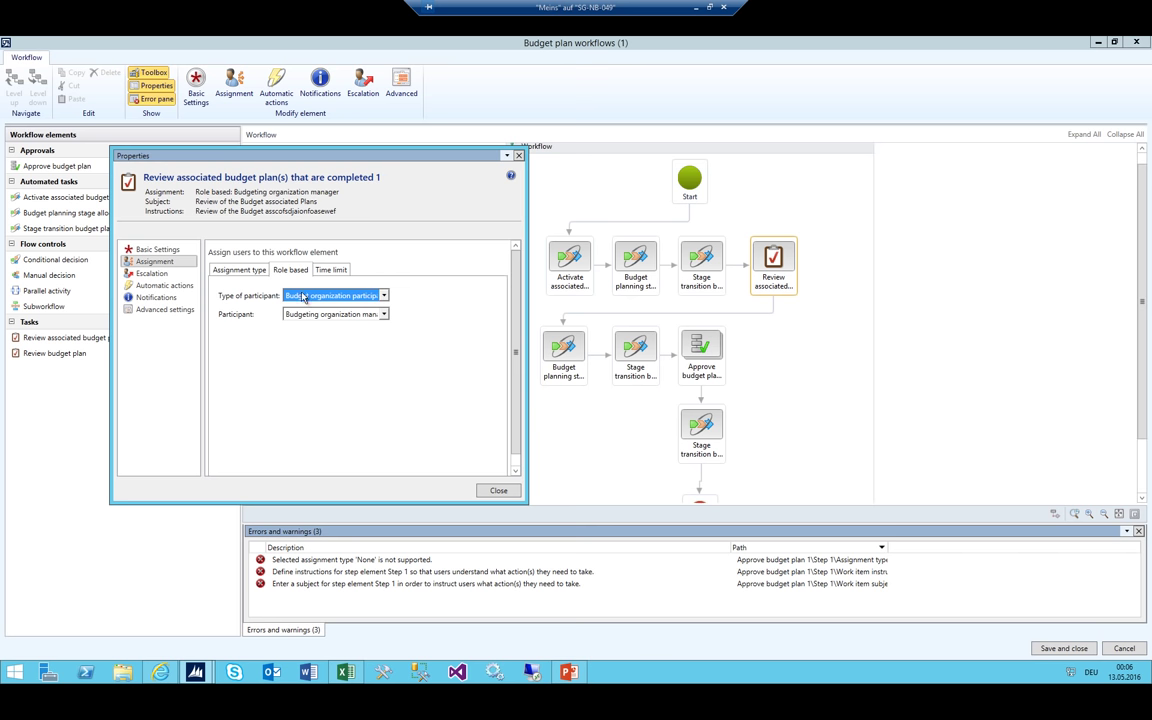
left_click(385, 296)
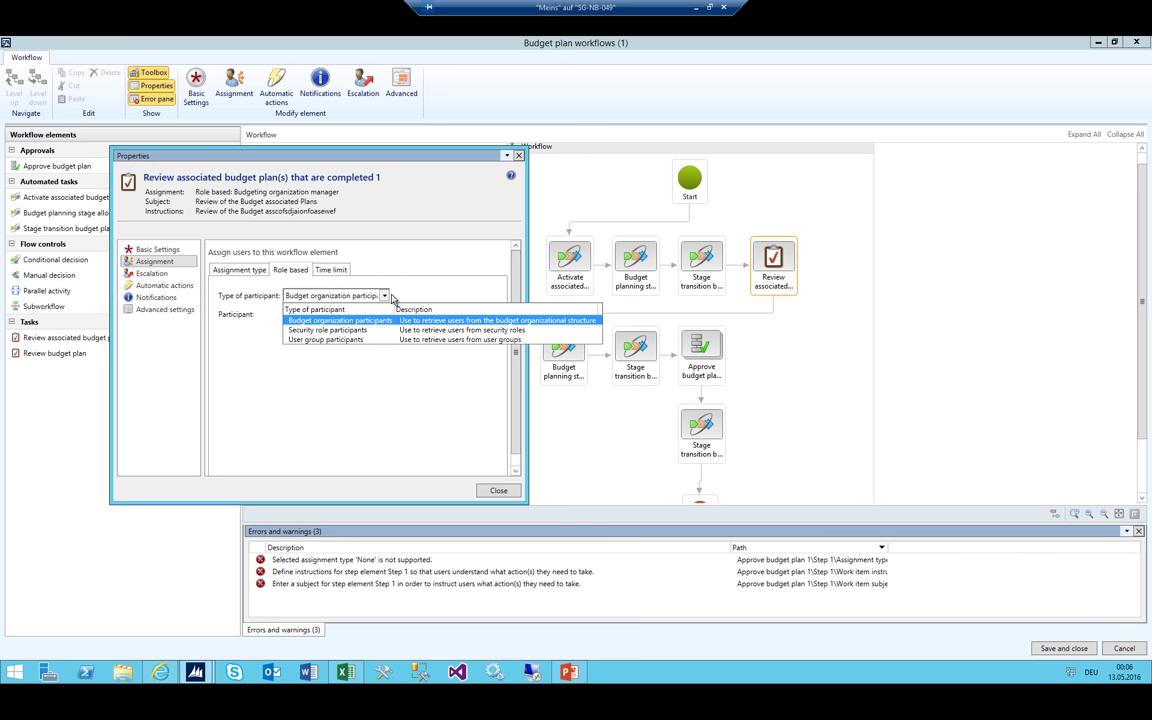
left_click(404, 290)
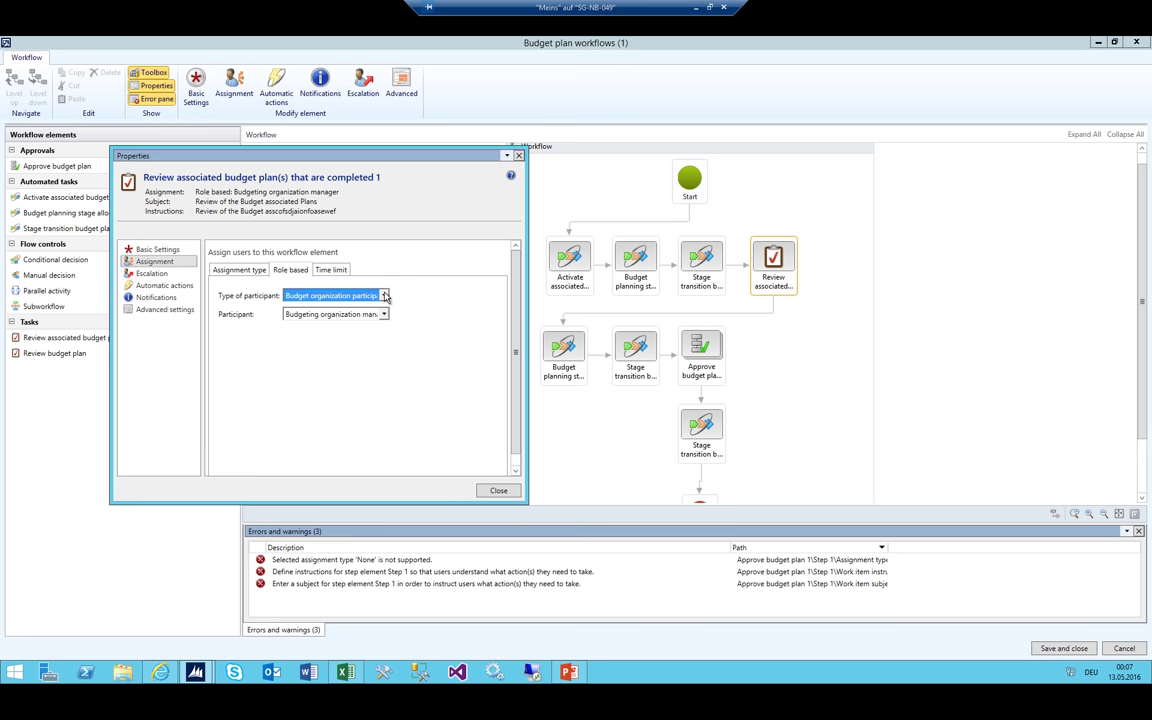
left_click(385, 296)
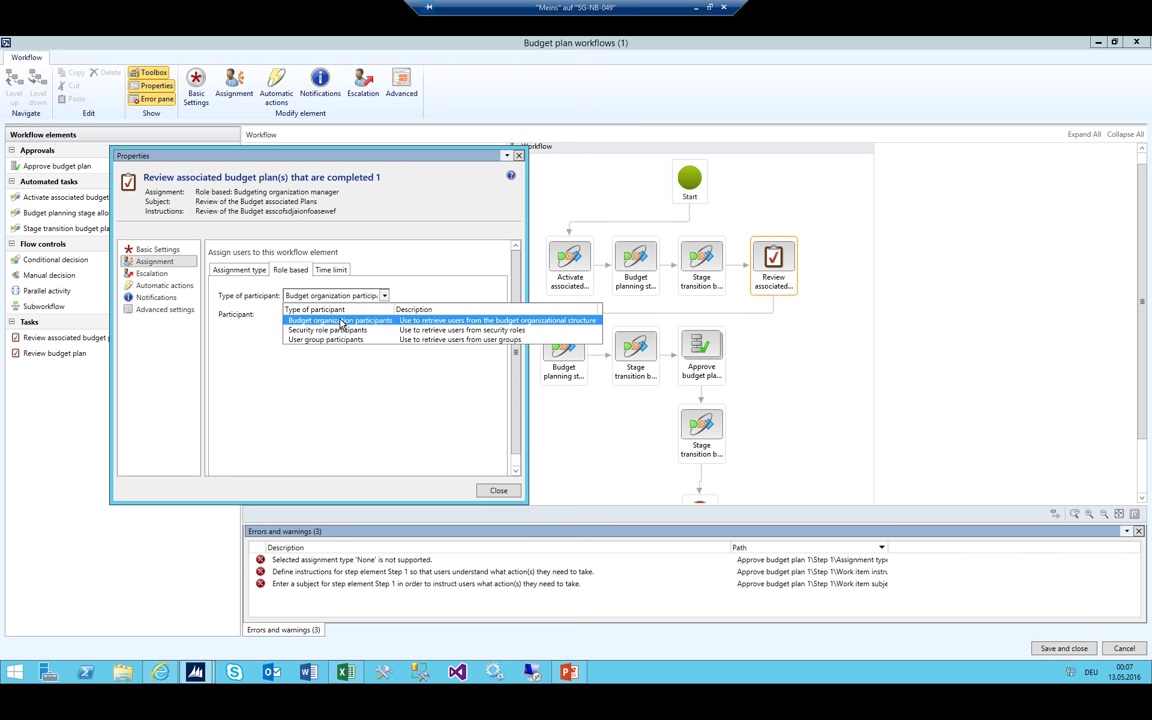
left_click(341, 321)
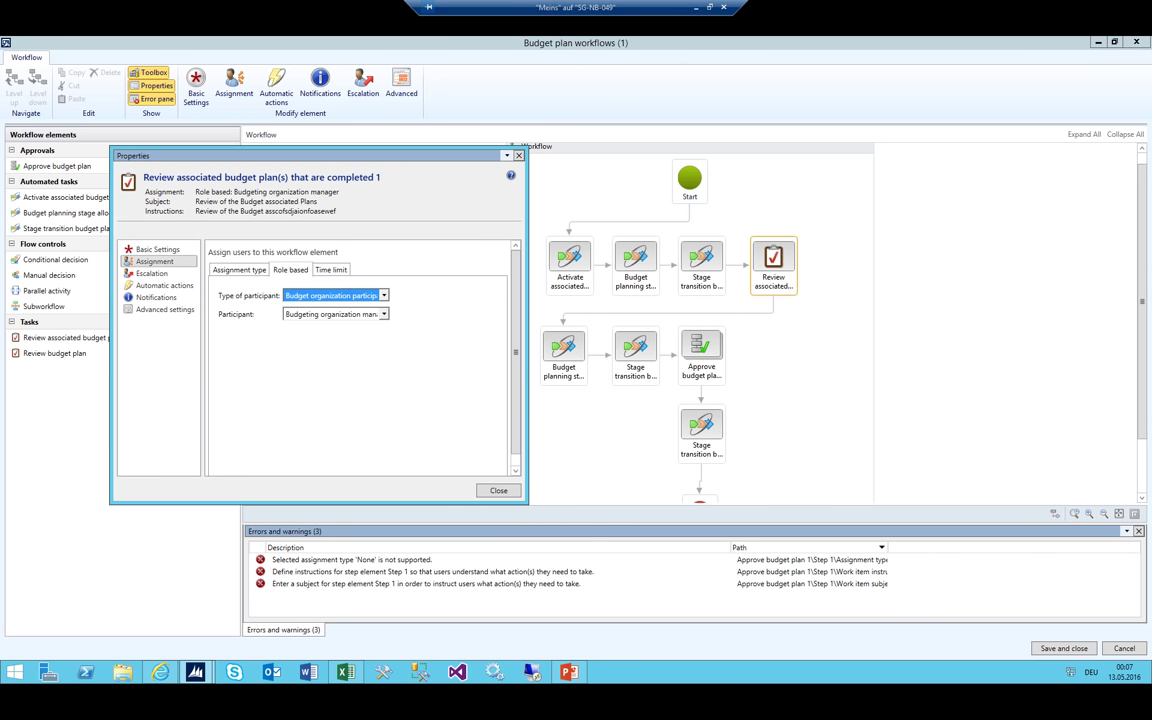
Review the automatic actions, notification, advanced and escalation pages, then close Properties
left_click(160, 285)
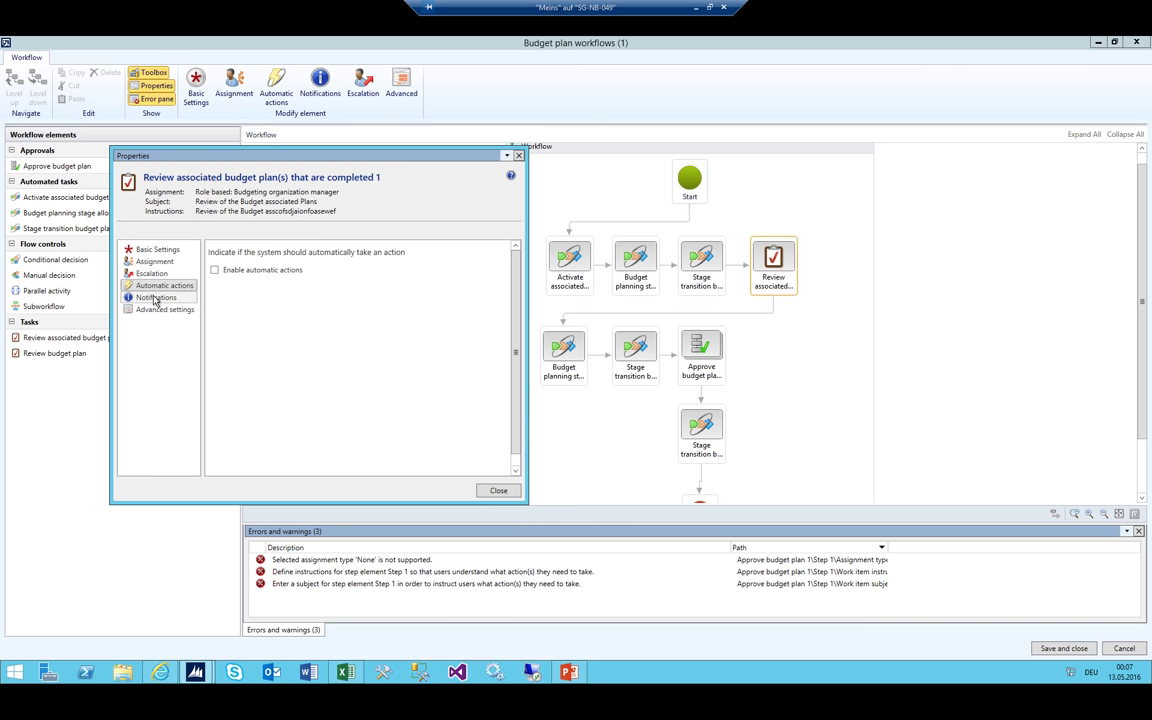
left_click(155, 298)
left_click(160, 309)
left_click(155, 297)
left_click(155, 272)
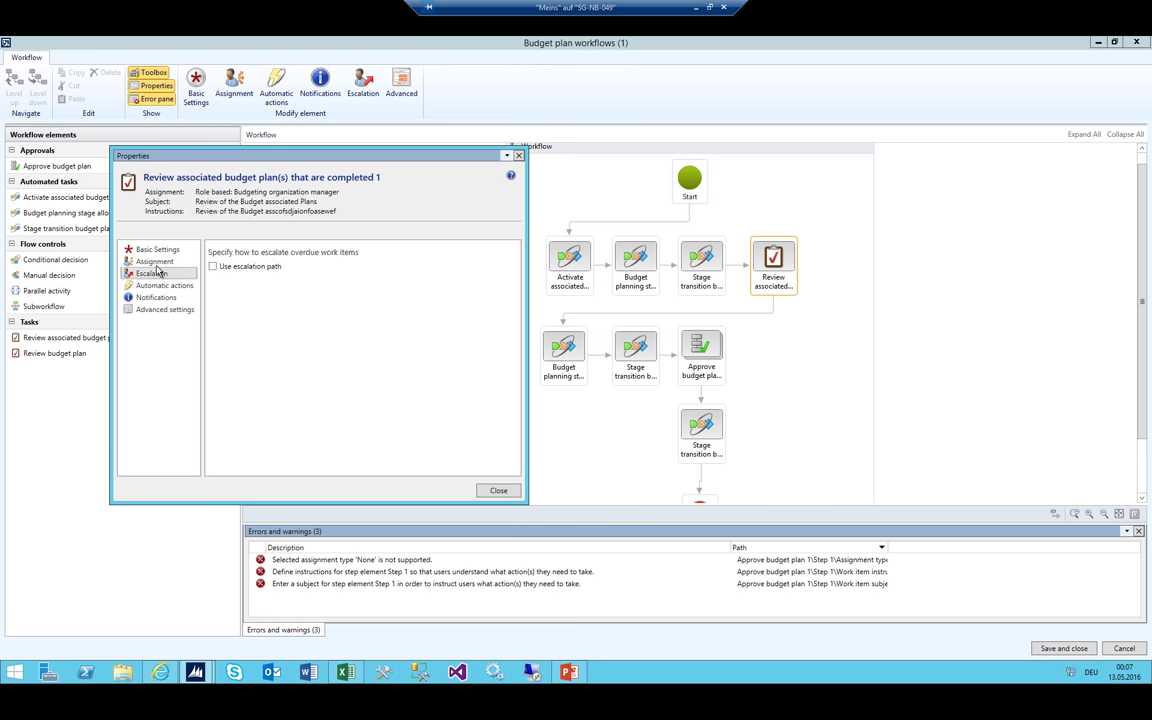
left_click(155, 261)
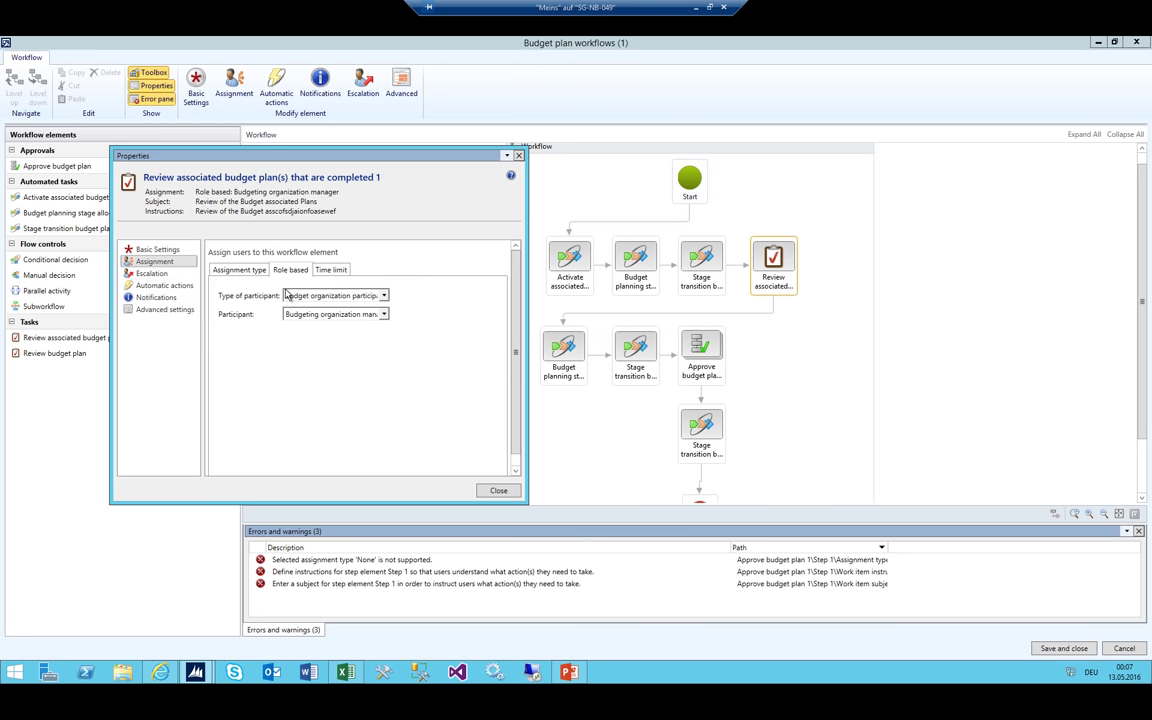
left_click(239, 269)
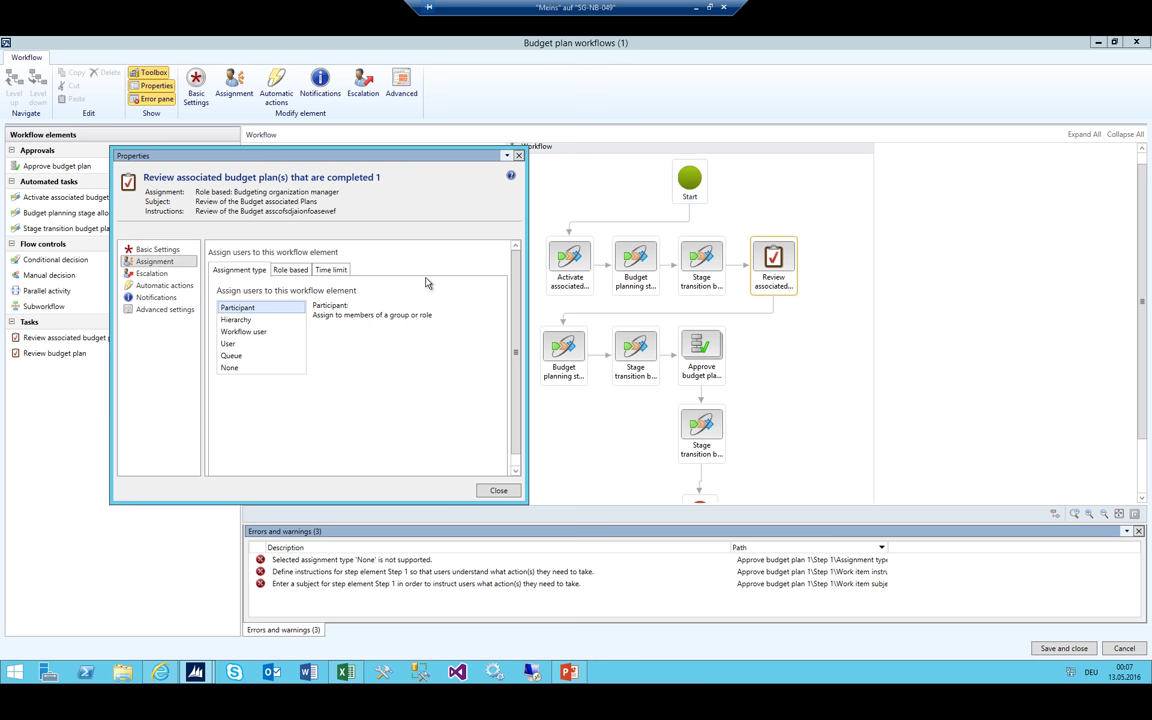
left_click(498, 491)
left_click(701, 352)
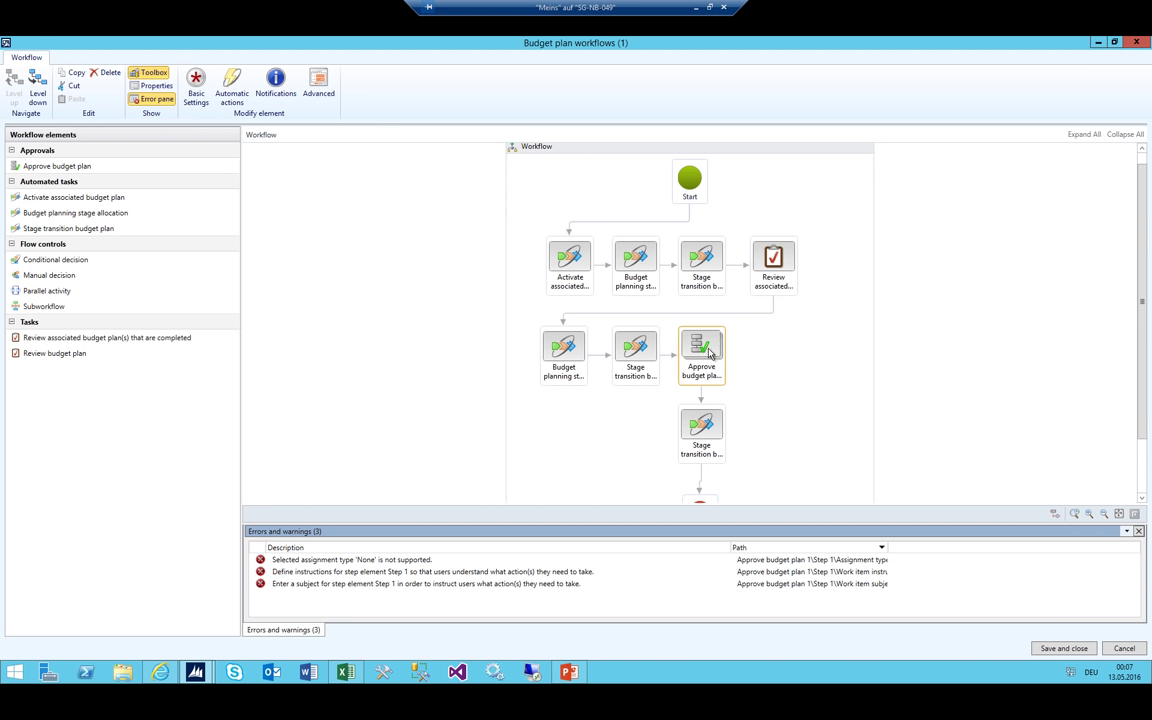
Rename Approve budget plan's Step 1 to 'Finance to Approve' and fill in its subject
double_click(706, 347)
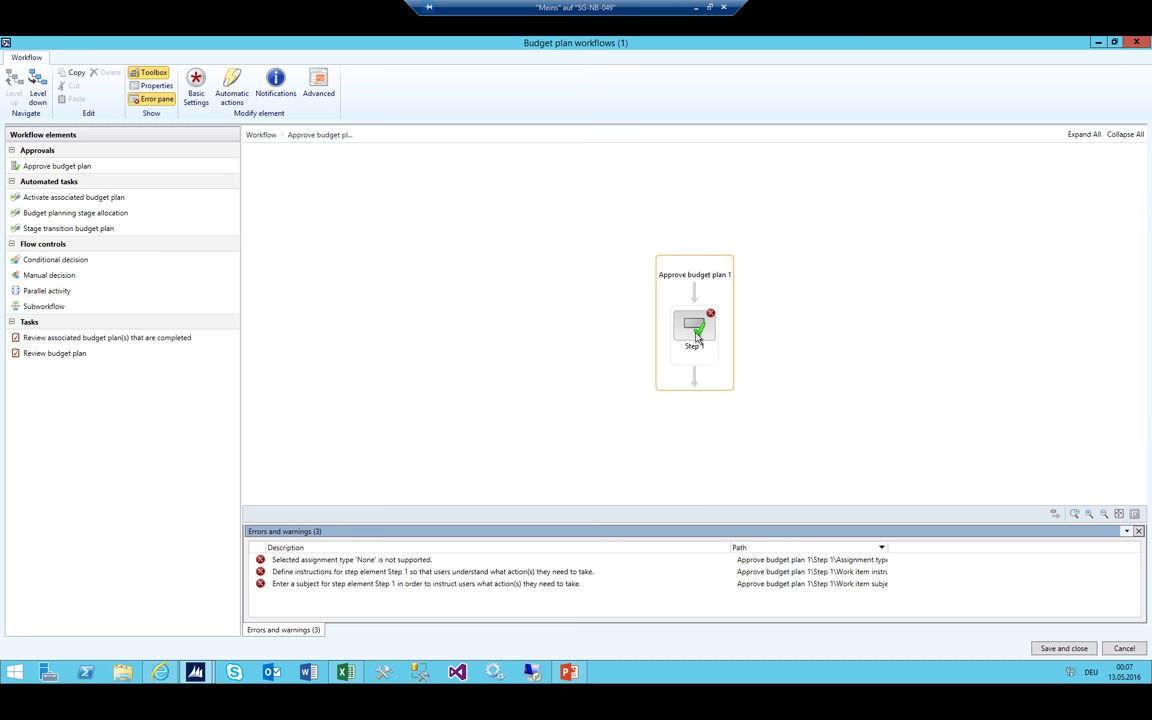
left_click(696, 322)
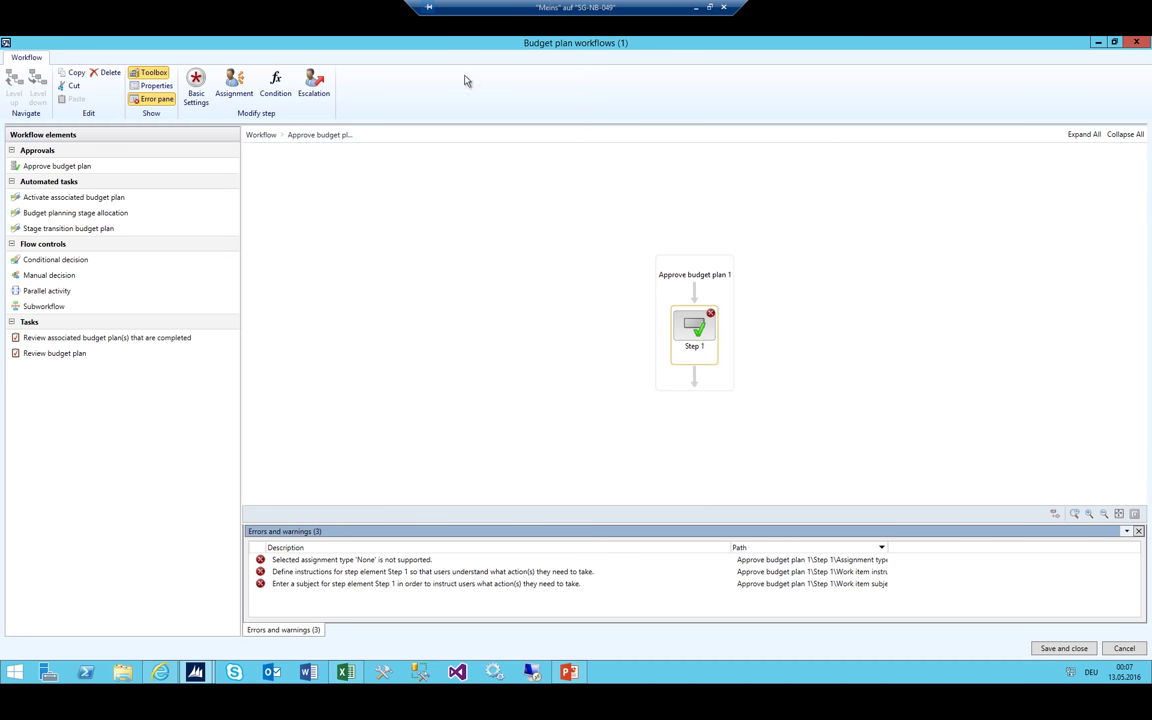
left_click(196, 88)
left_click(307, 330)
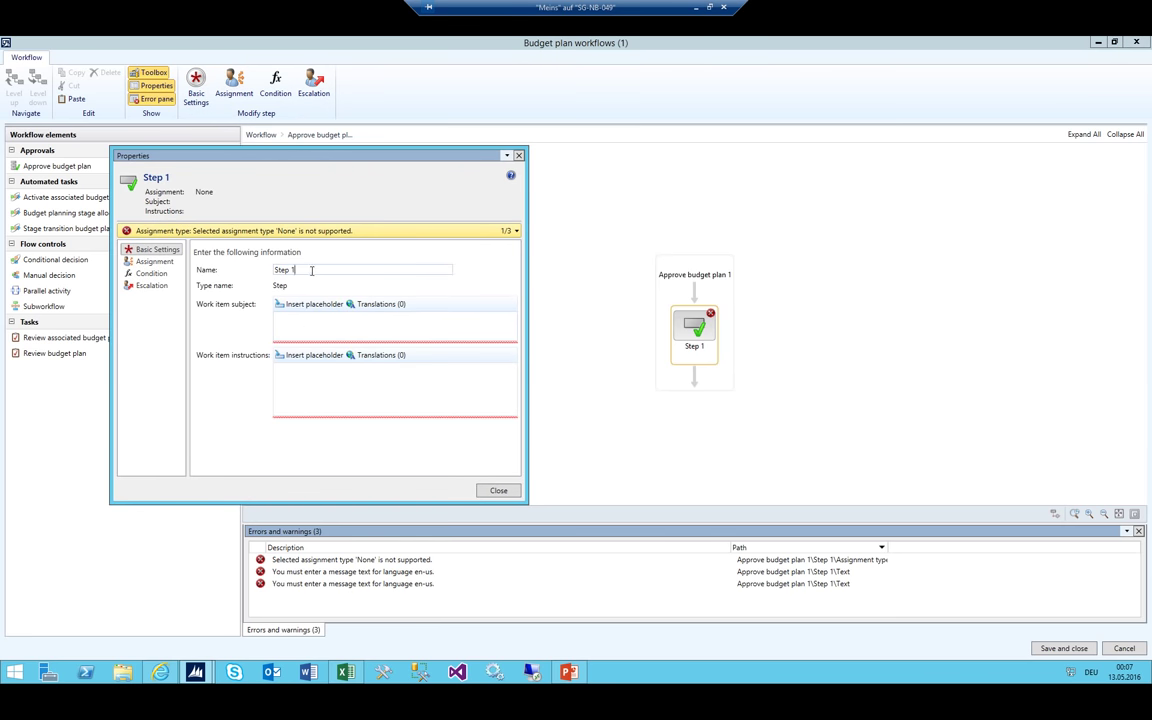
left_click_drag(297, 268, 199, 253)
type("Finance to Approve")
key("Tab")
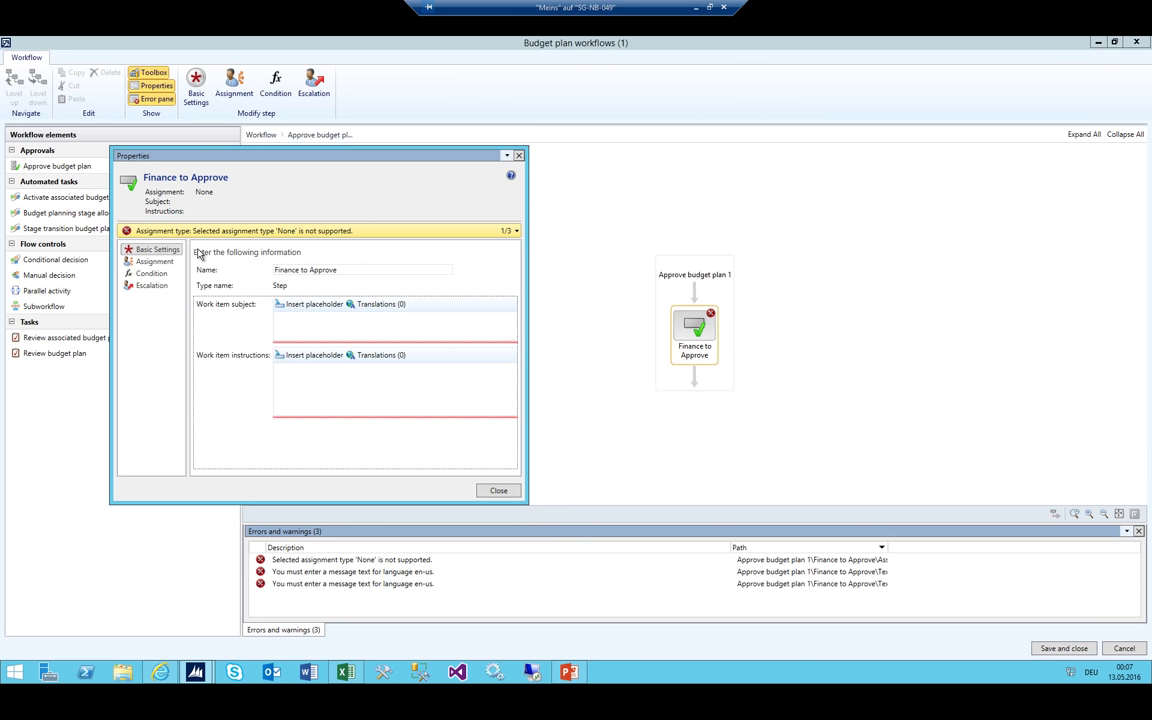
type("Finance to Approve")
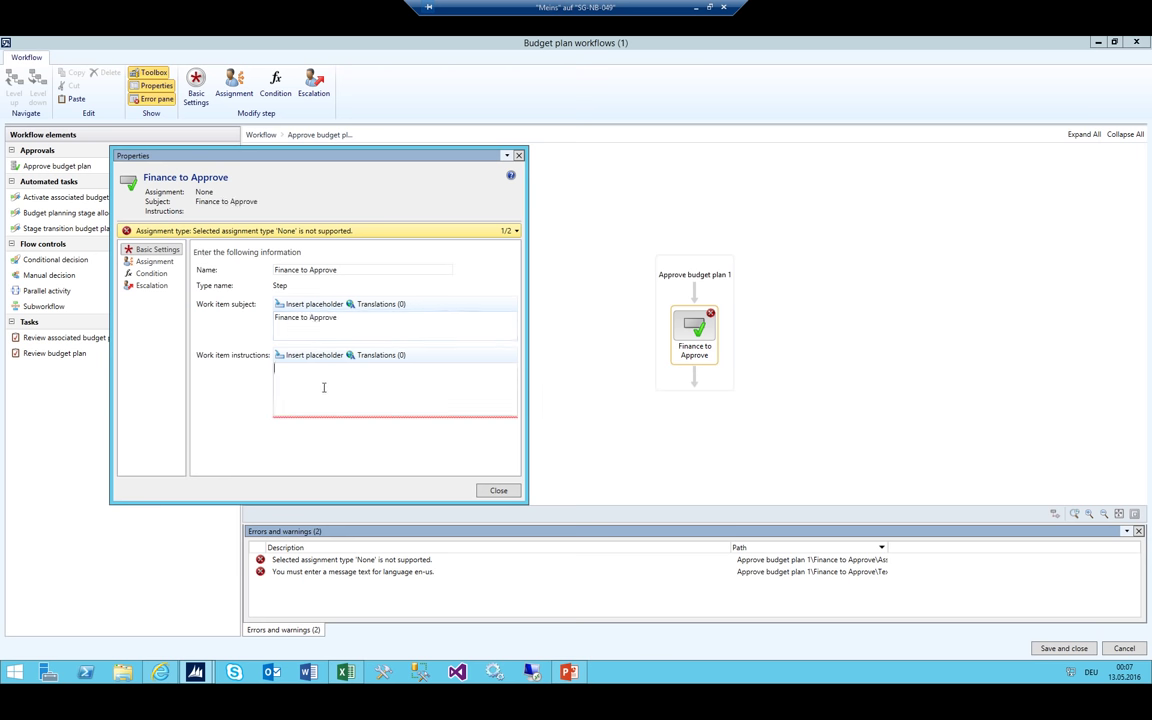
type("Finance to Approve")
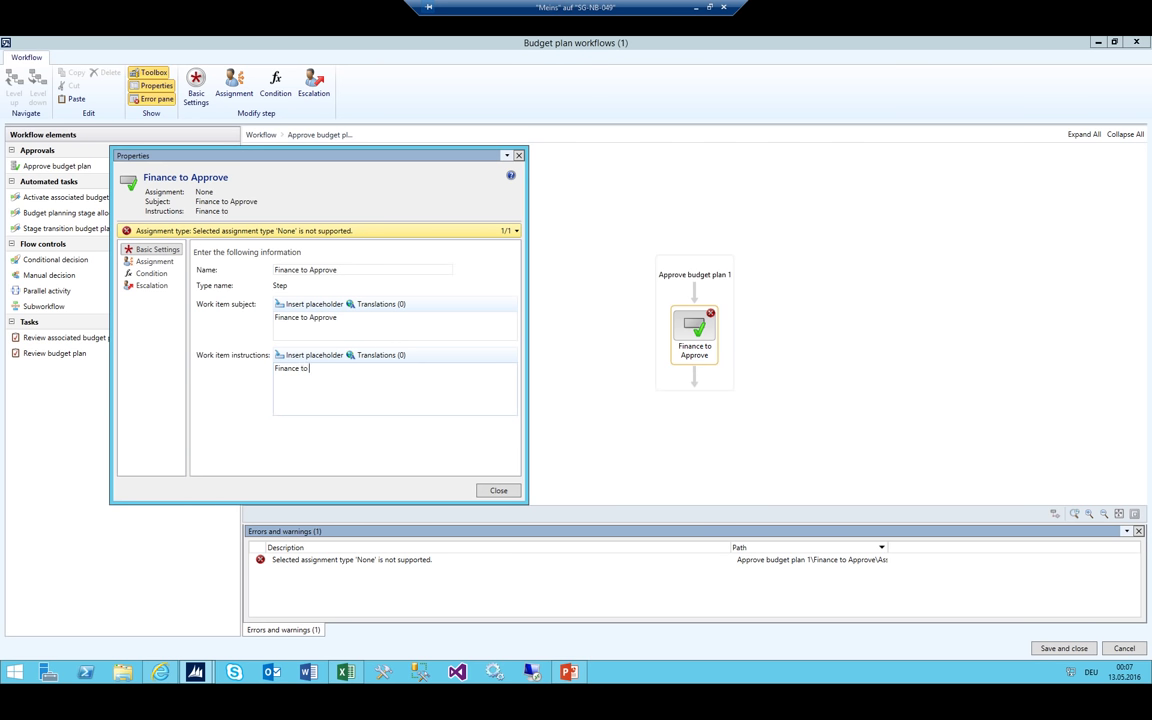
Assign the Finance to Approve step to the admin user and close its properties
left_click(154, 261)
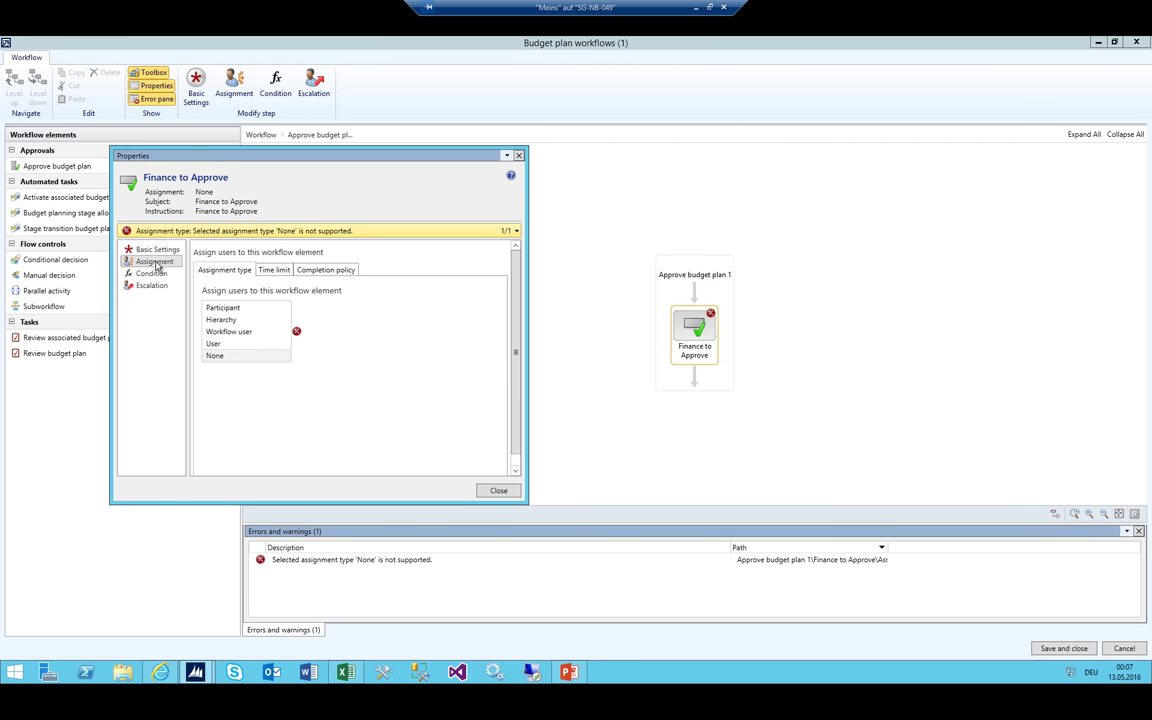
left_click(226, 344)
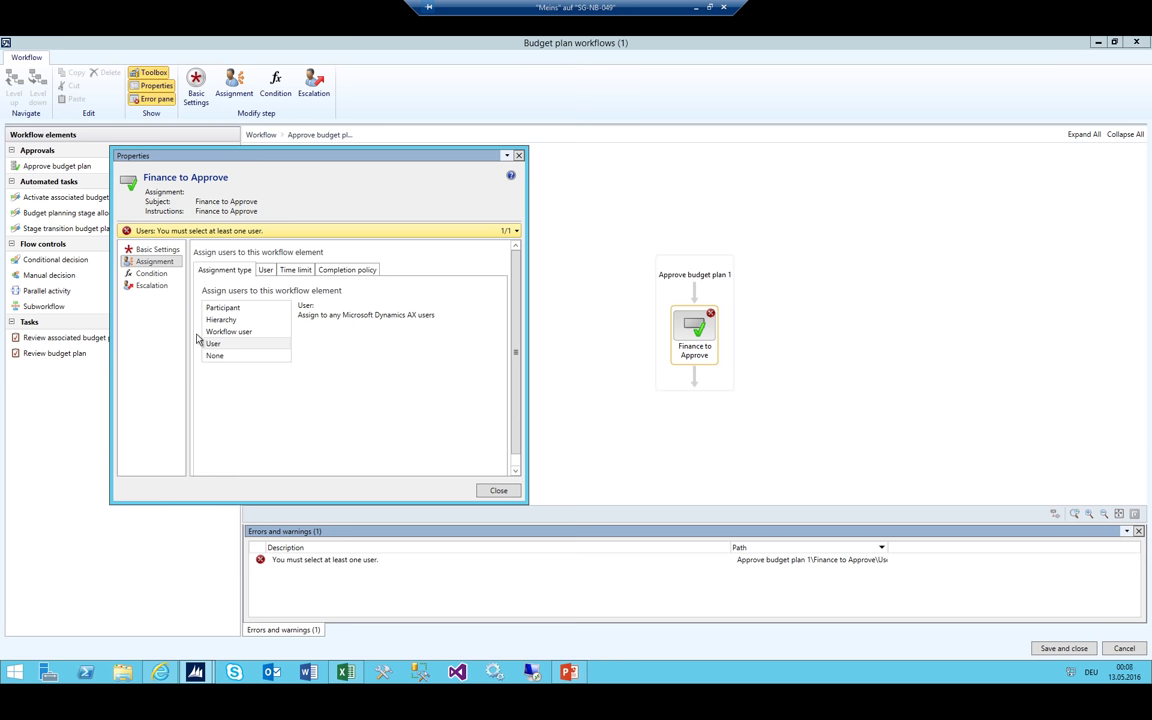
left_click(265, 270)
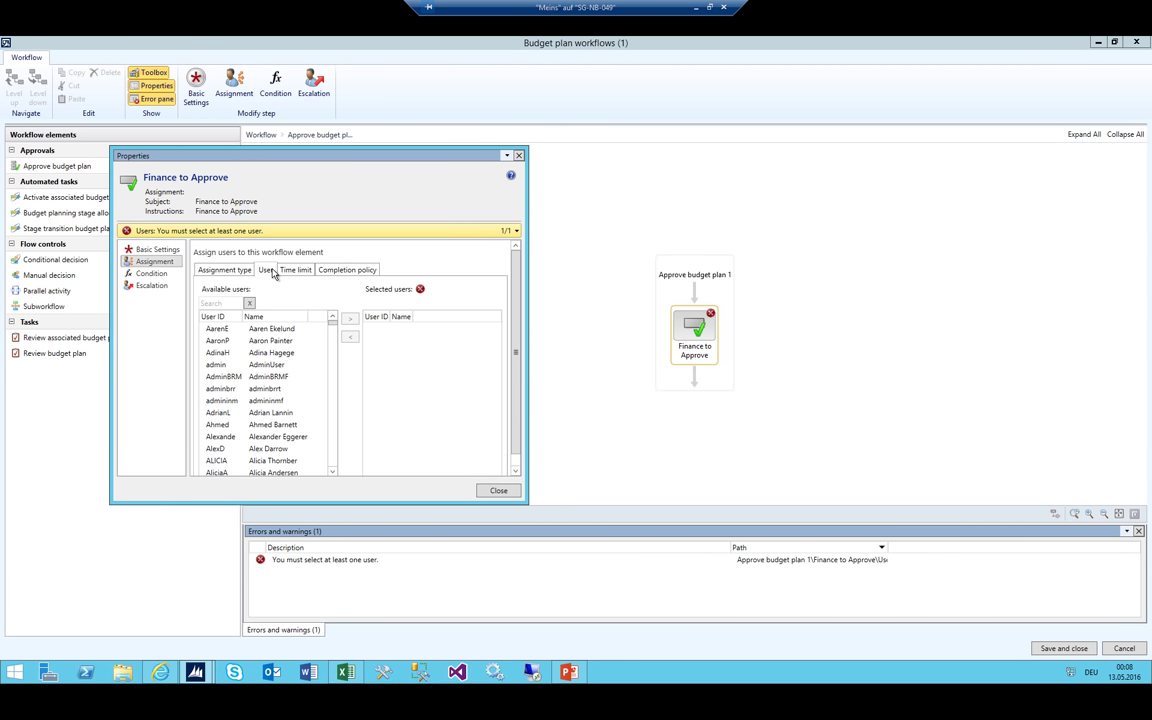
left_click(220, 303)
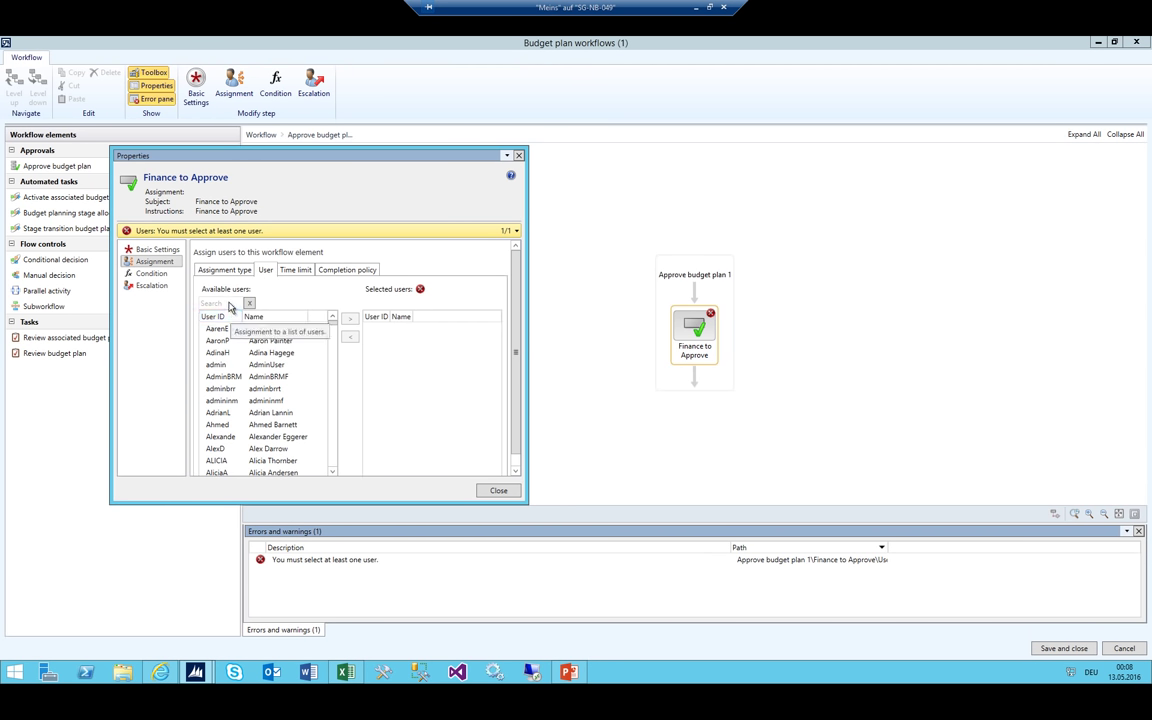
left_click(216, 364)
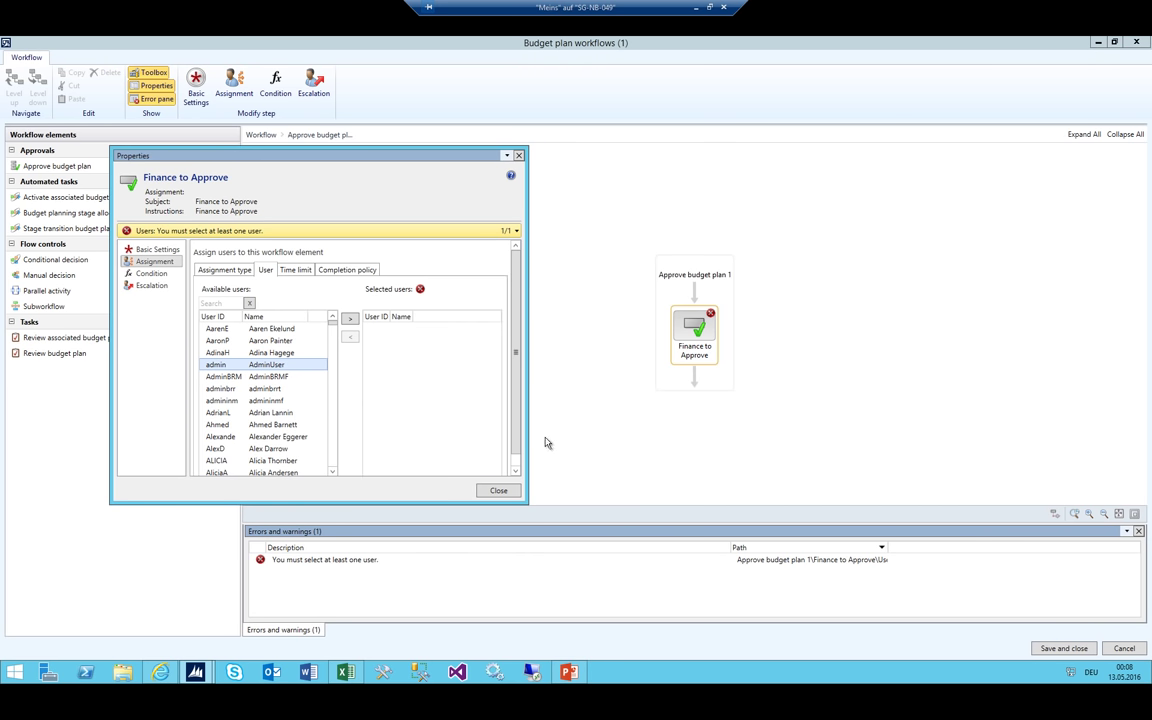
left_click(350, 321)
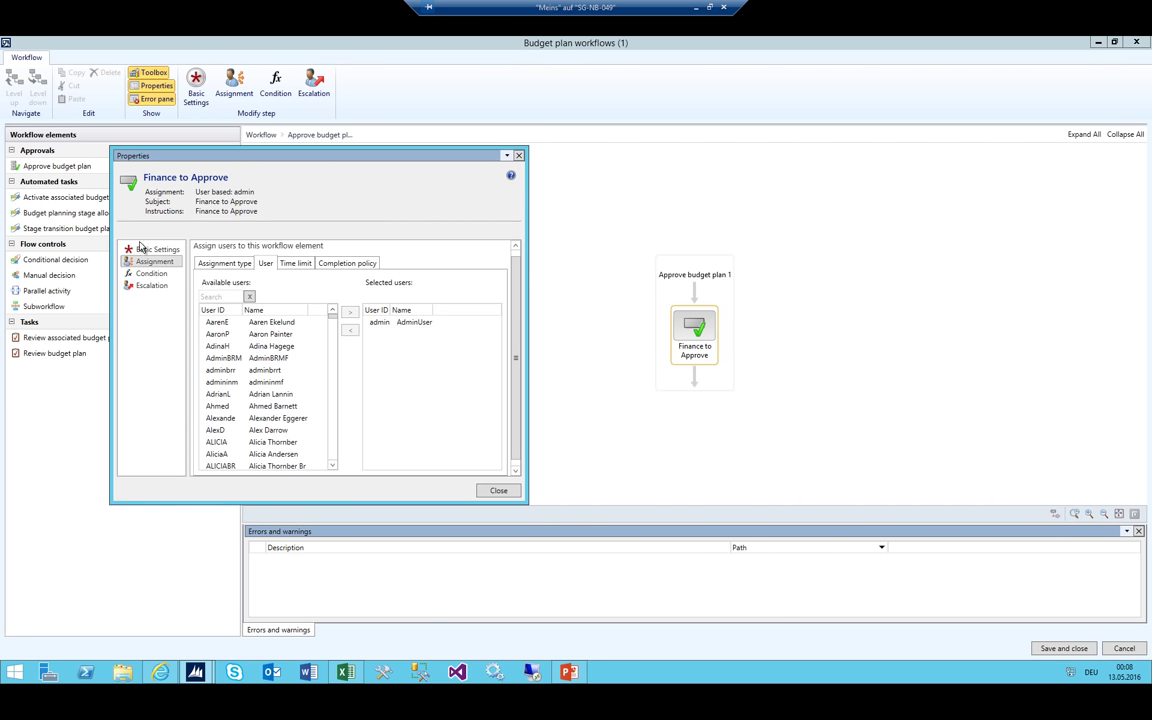
left_click(145, 249)
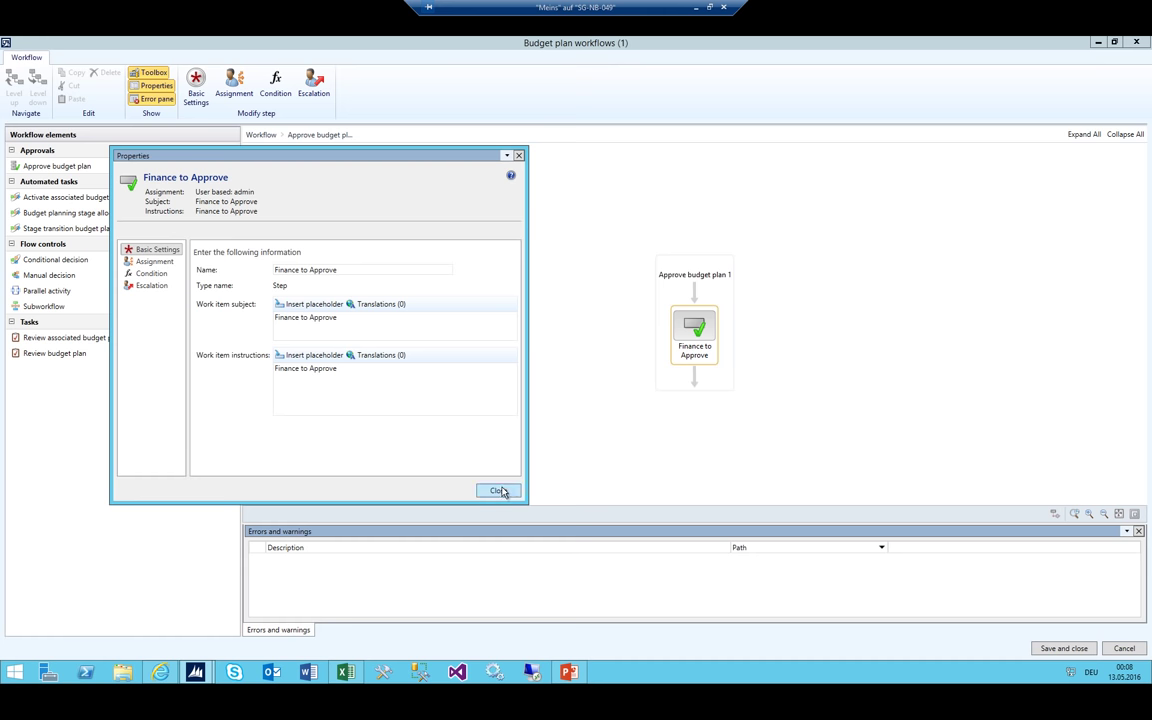
left_click(500, 491)
Save 01_Worflow Total Budget as a new version and activate it
left_click(262, 135)
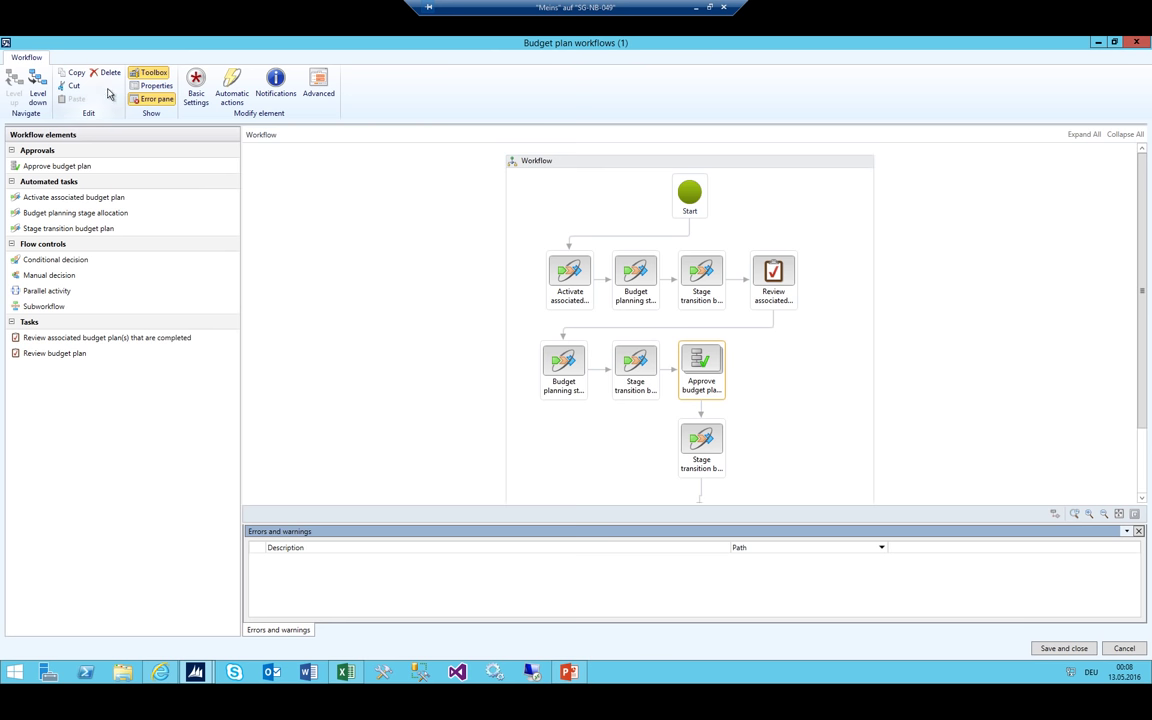
left_click(1064, 648)
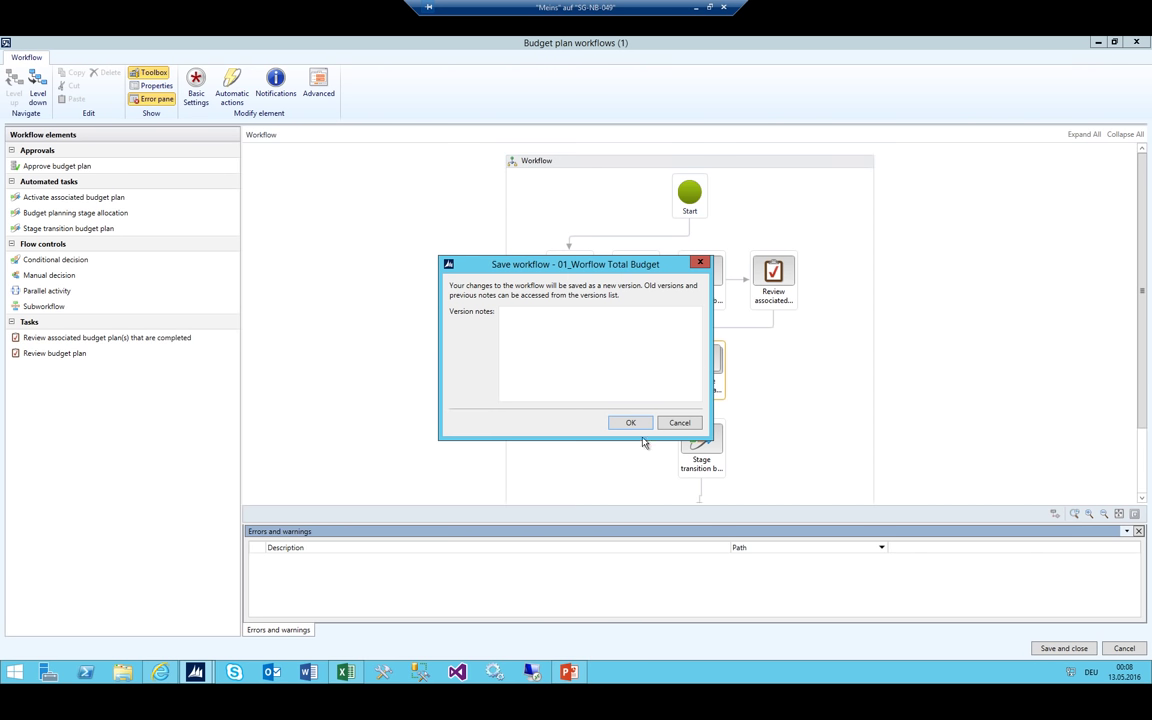
left_click(569, 354)
left_click(627, 422)
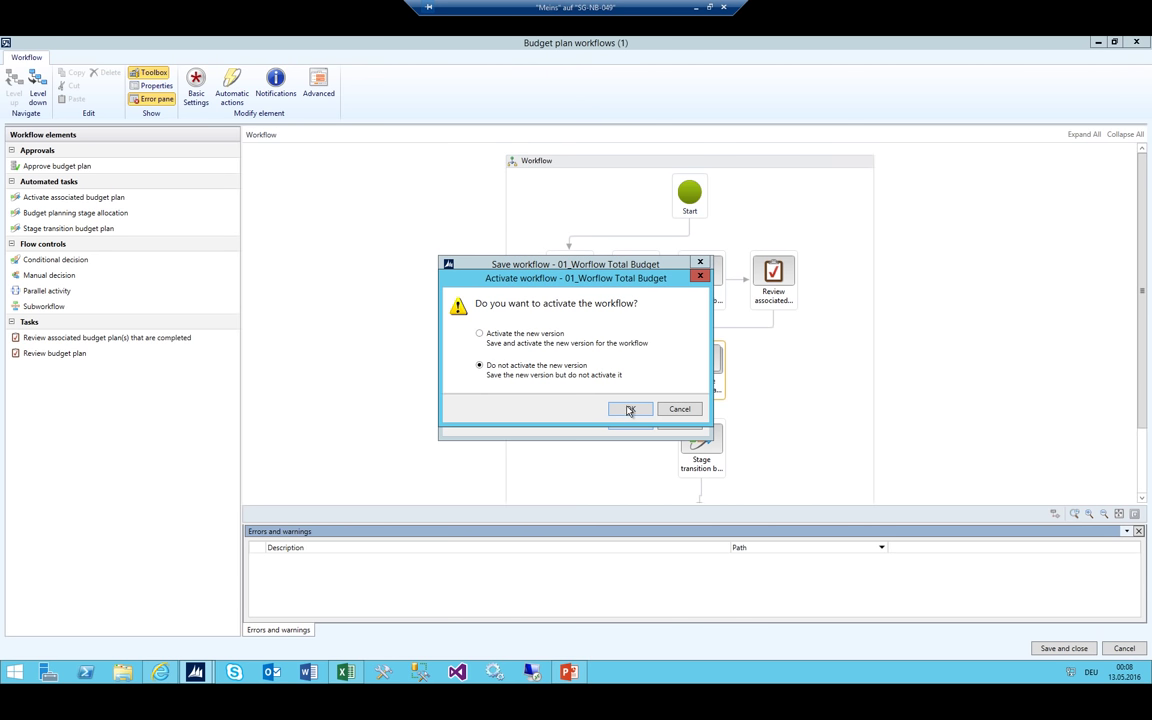
left_click(511, 338)
left_click(630, 409)
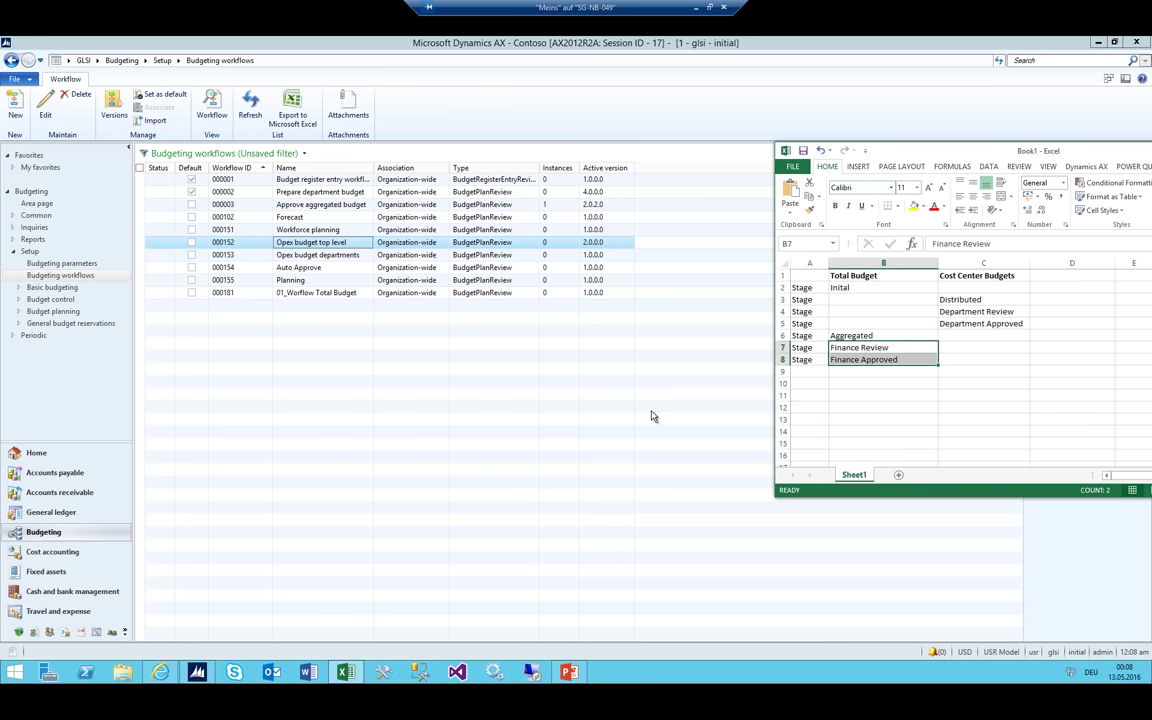
left_click(294, 293)
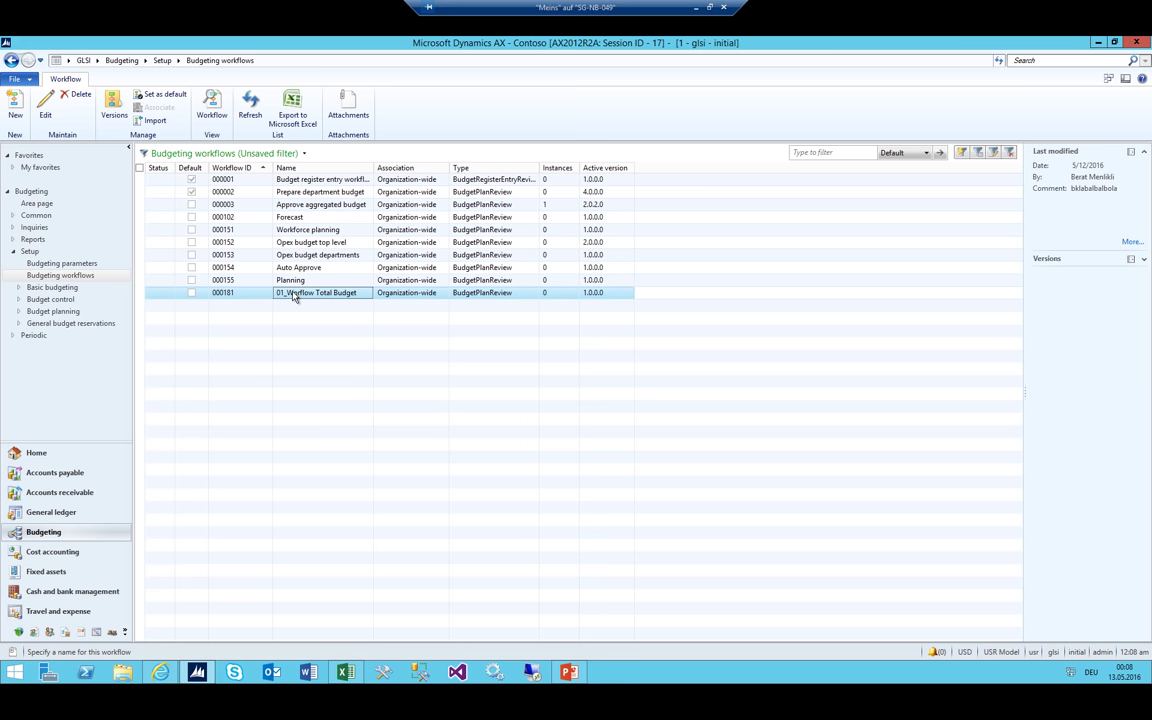
left_click(346, 672)
left_click_drag(852, 283, 855, 371)
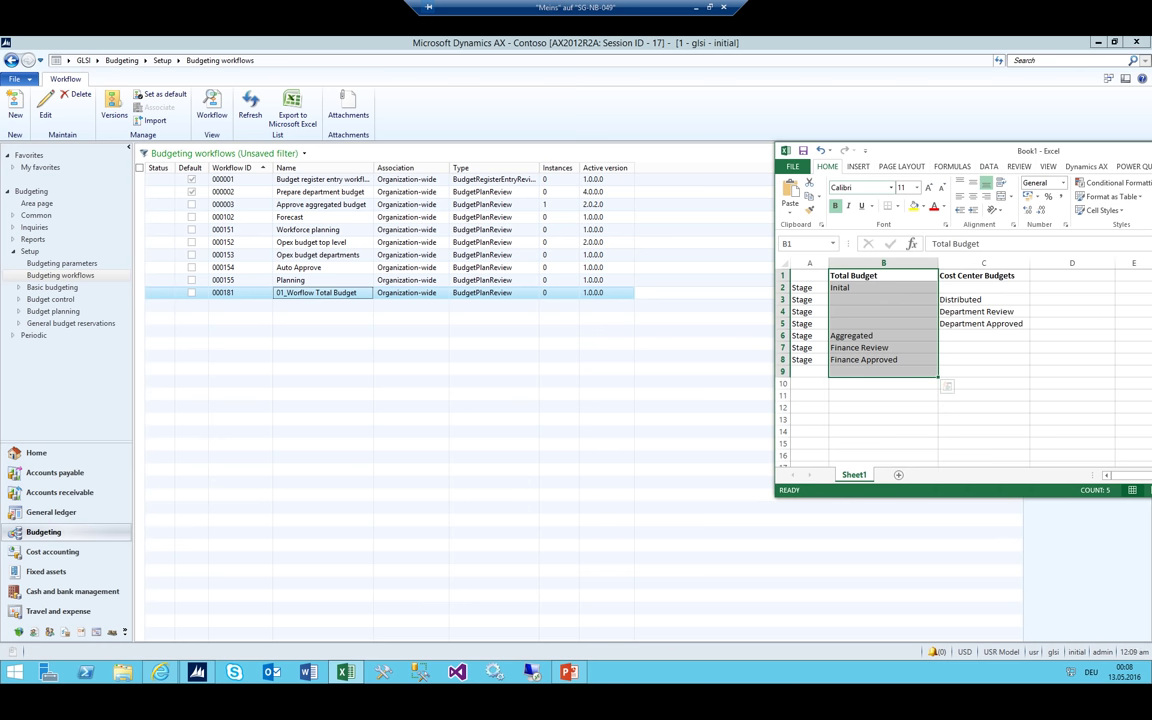
left_click_drag(963, 277, 970, 336)
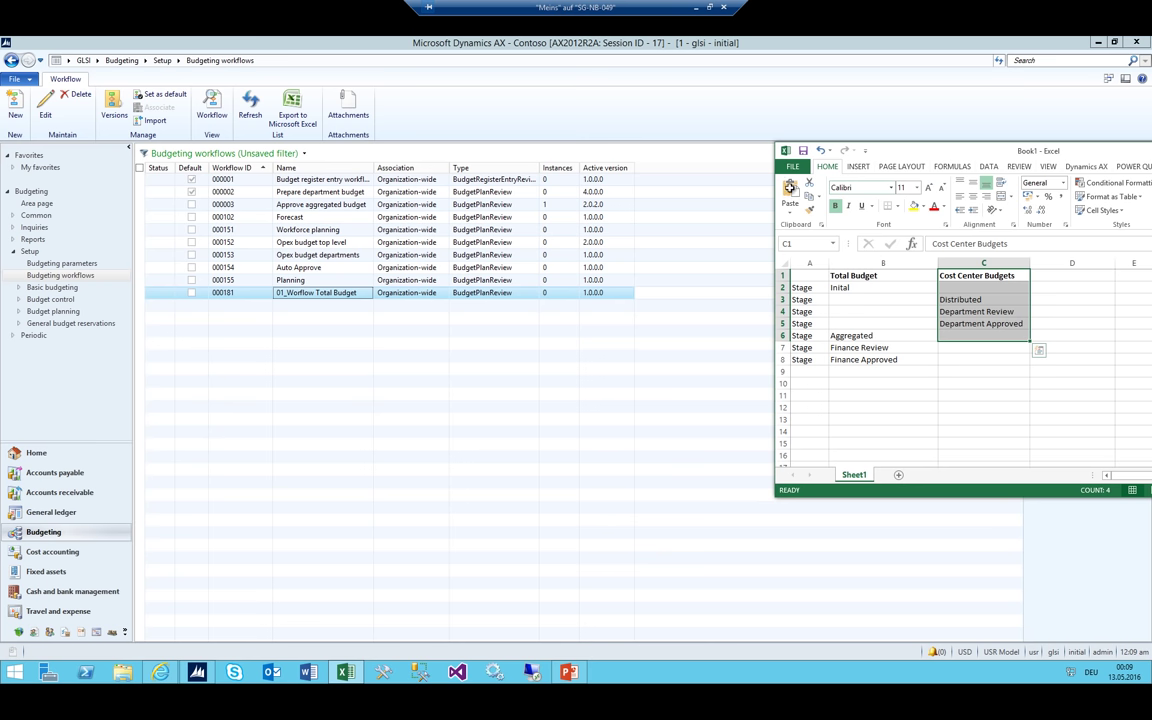
Create a new workflow of the Budget plan workflows type from the budgeting workflows list
left_click(330, 292)
left_click(17, 109)
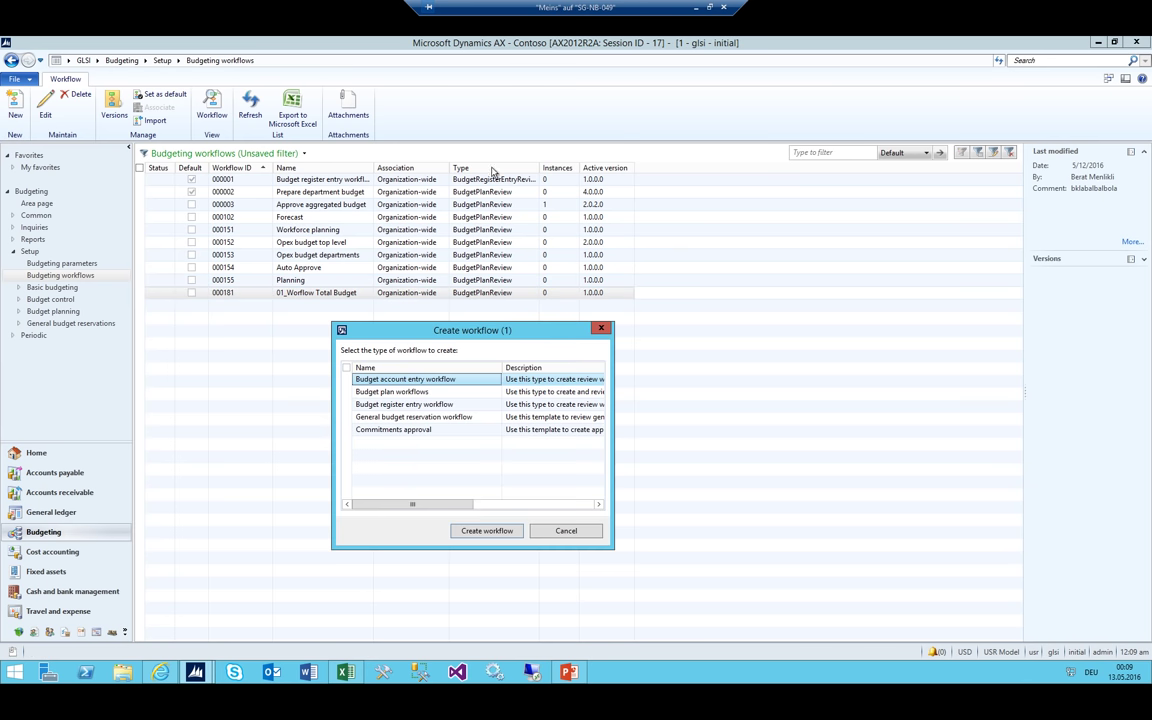
left_click(385, 391)
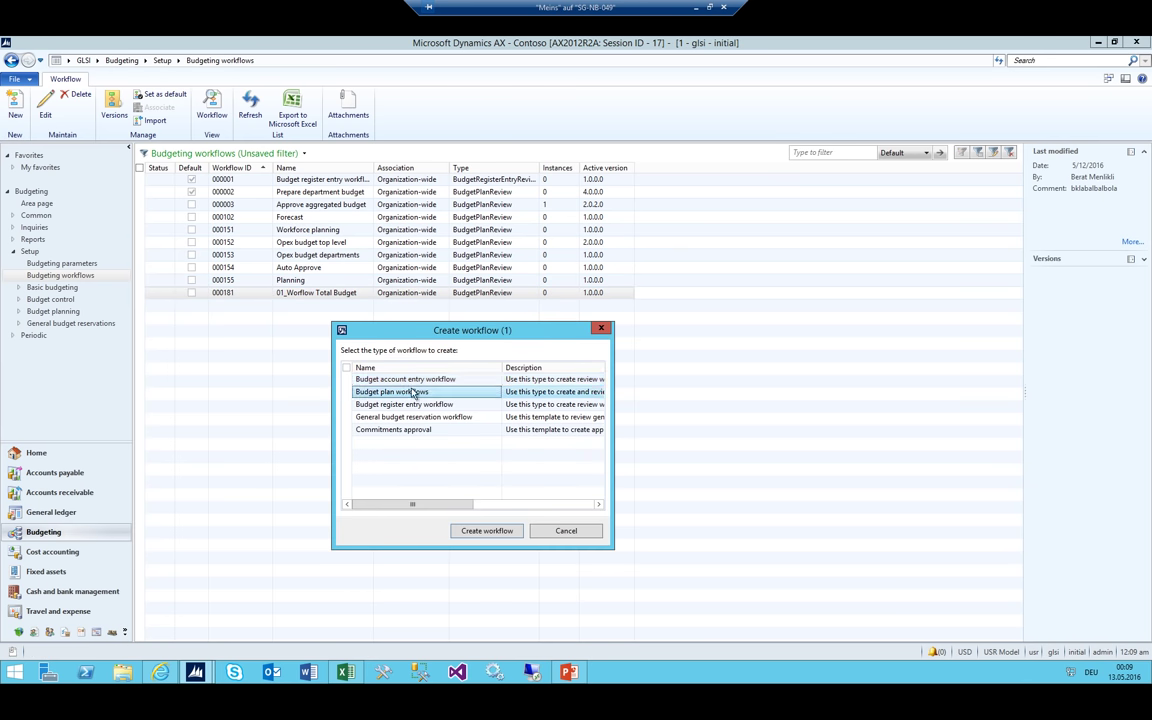
left_click(484, 531)
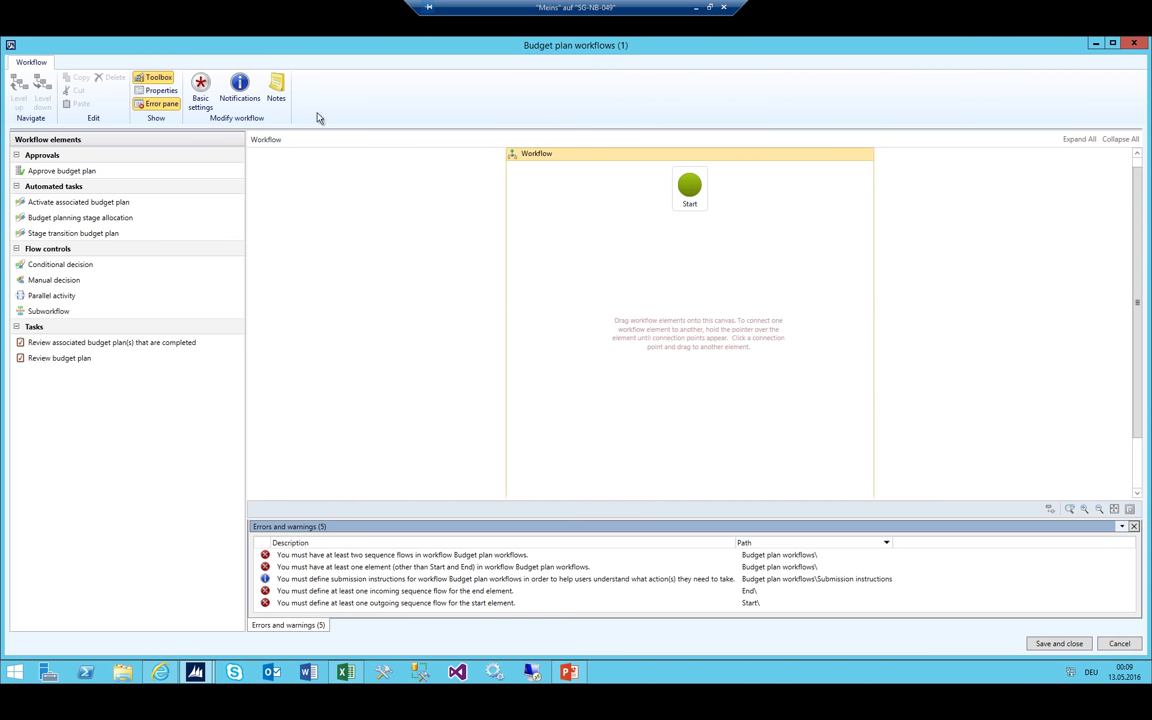
Rename the workflow to 02_Department Workflow in Properties, keeping the existing owner
left_click(202, 88)
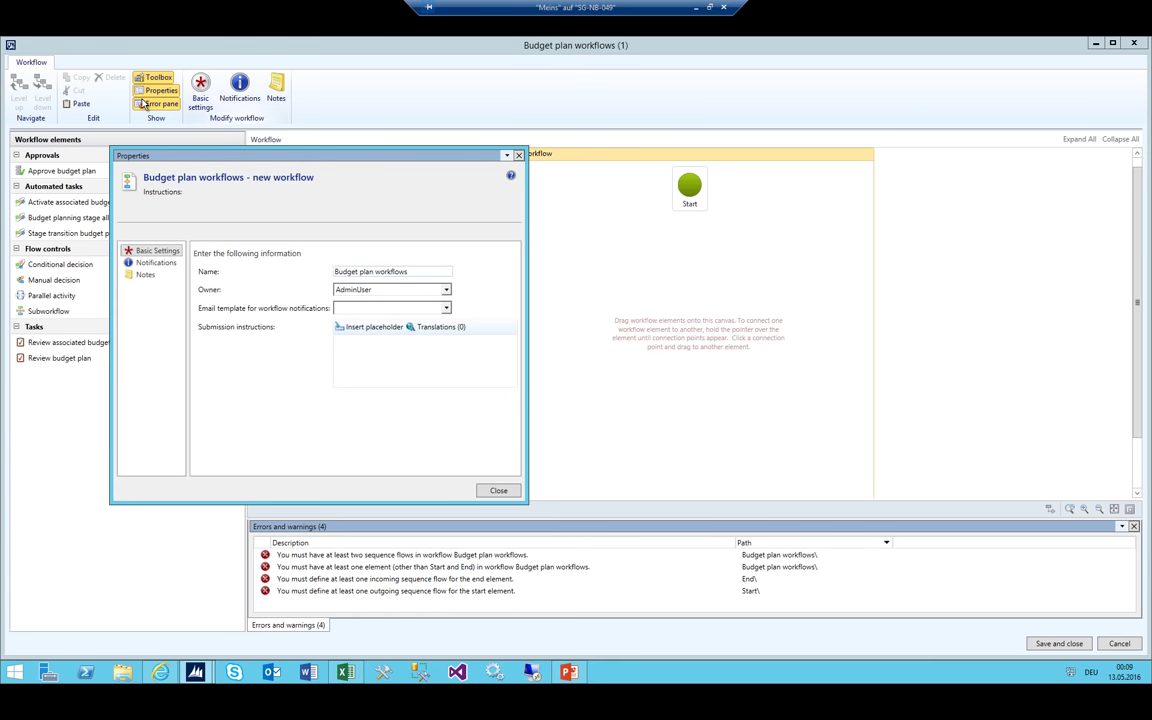
key("ctrl+a")
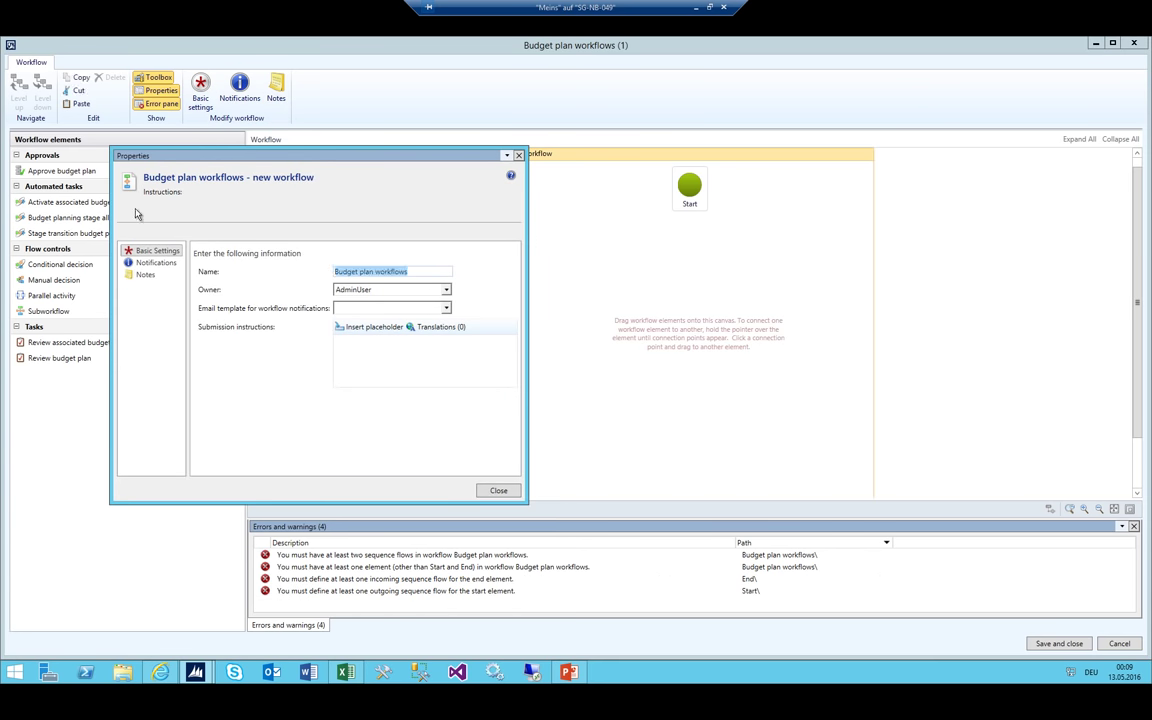
type("02")
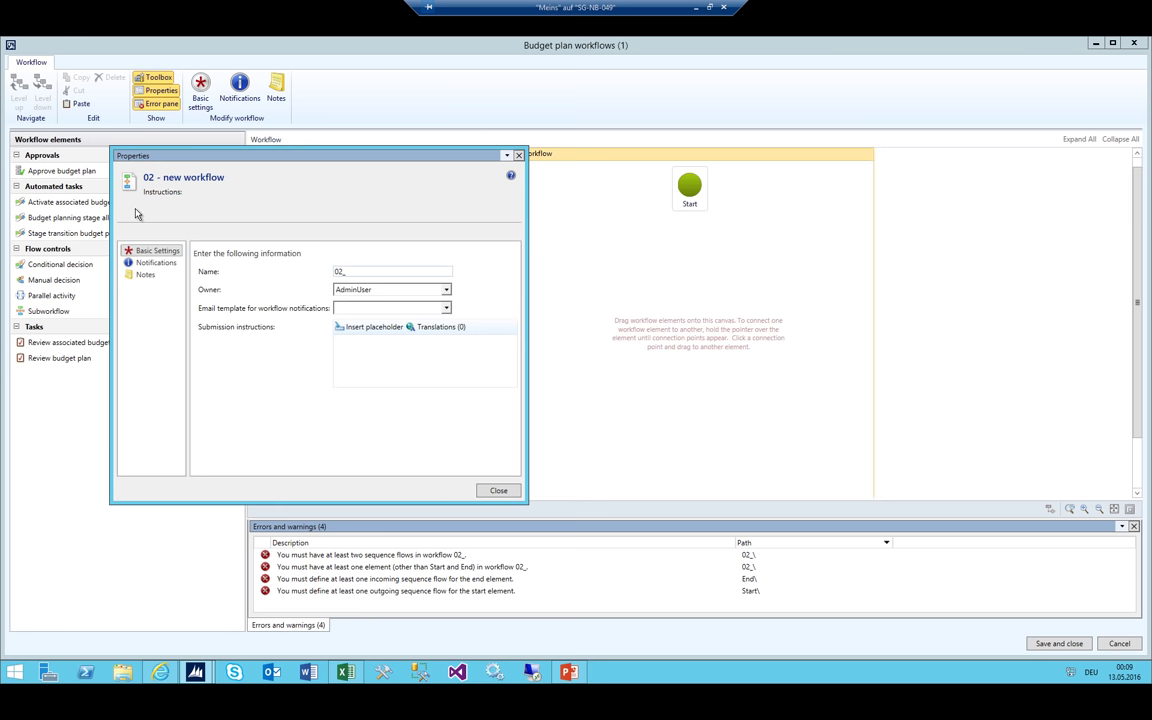
type("_Department Workflow")
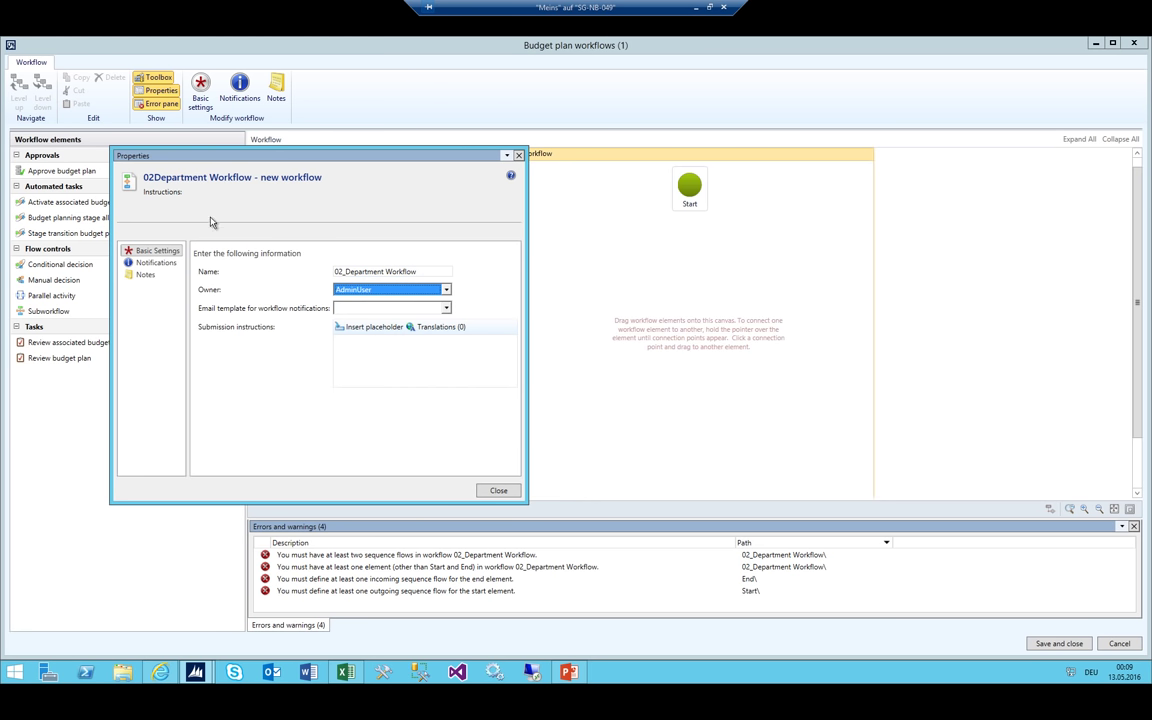
key("Tab")
key("alt+Down")
left_click(365, 303)
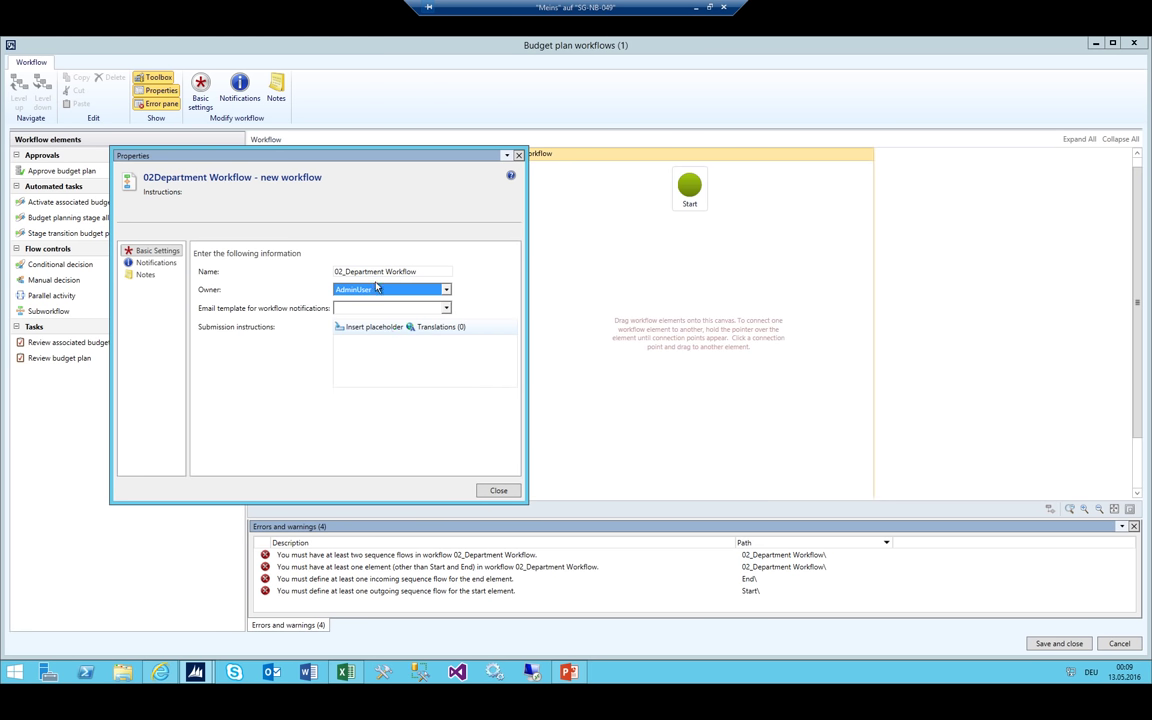
left_click(490, 489)
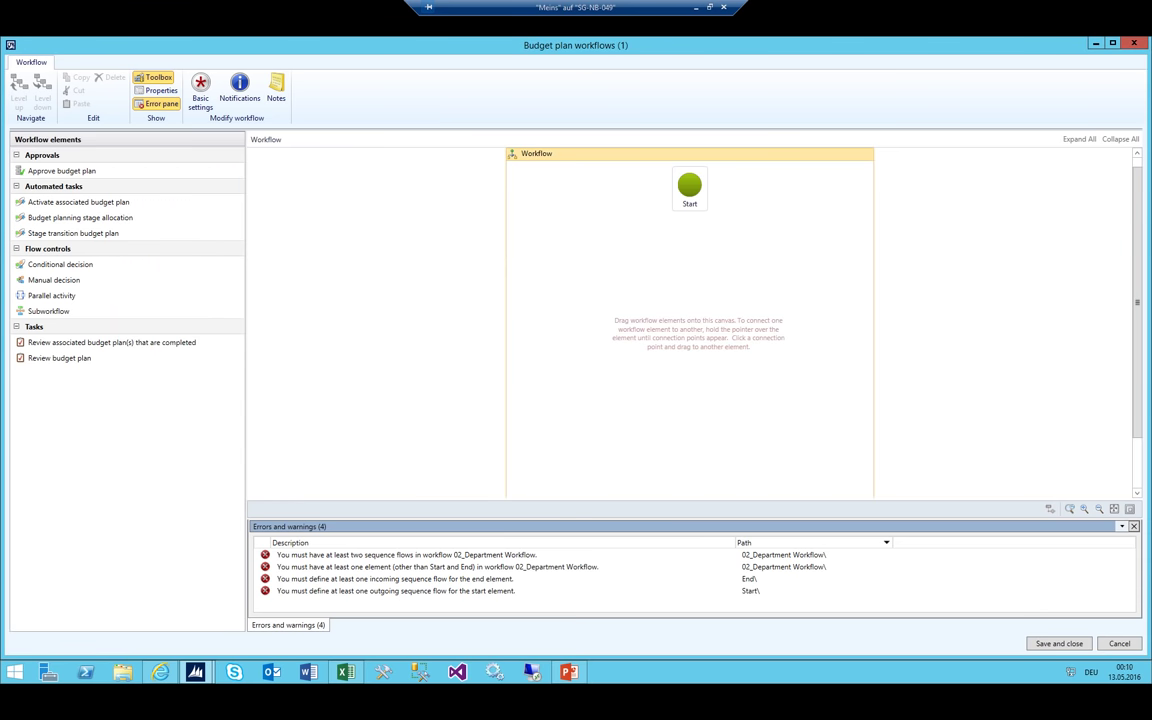
Place a Stage transition budget plan step on the workflow canvas
left_click(340, 672)
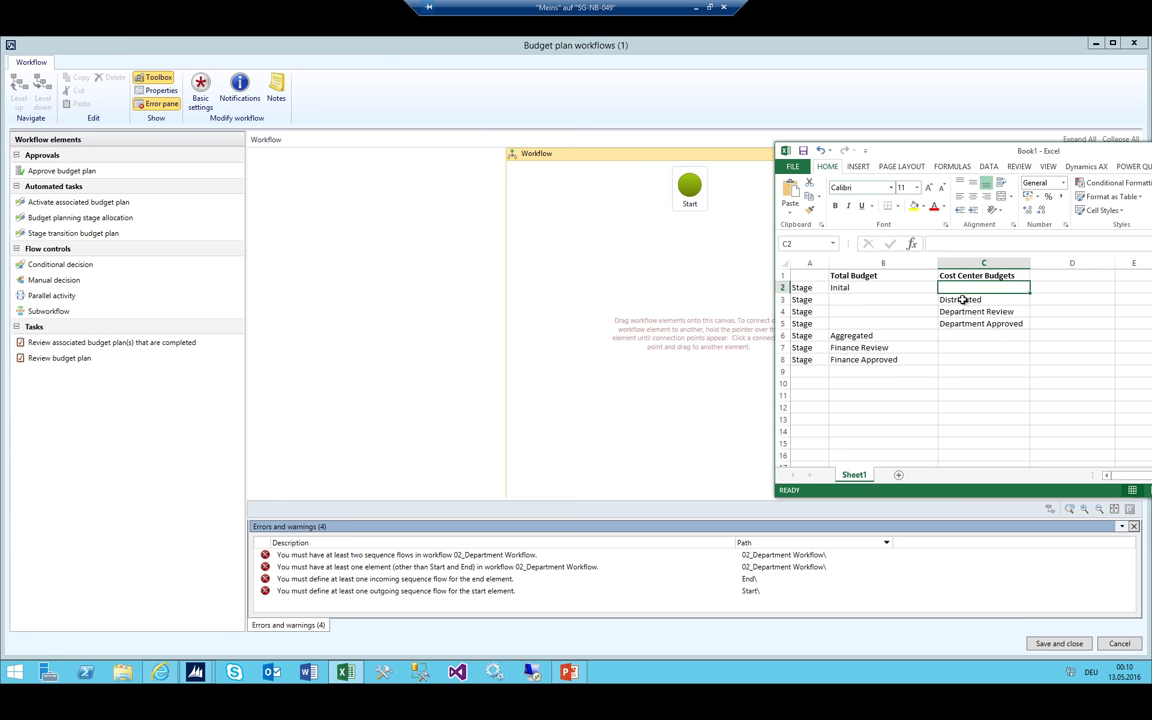
left_click_drag(982, 301, 978, 311)
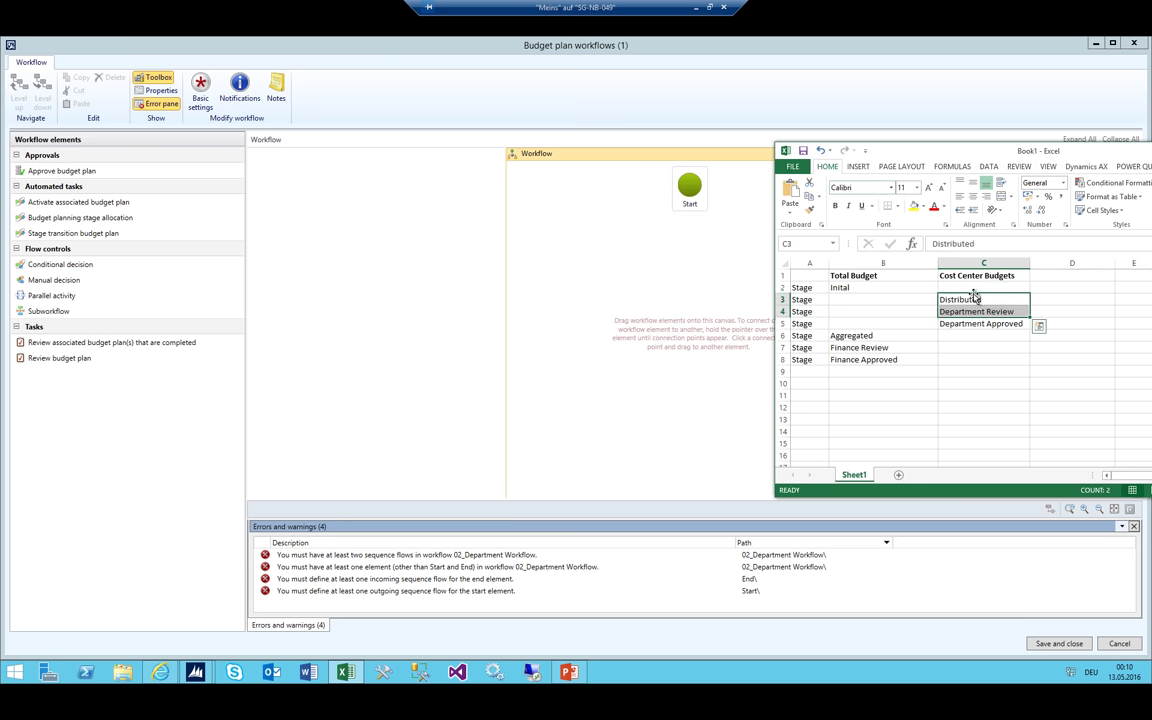
left_click(970, 287)
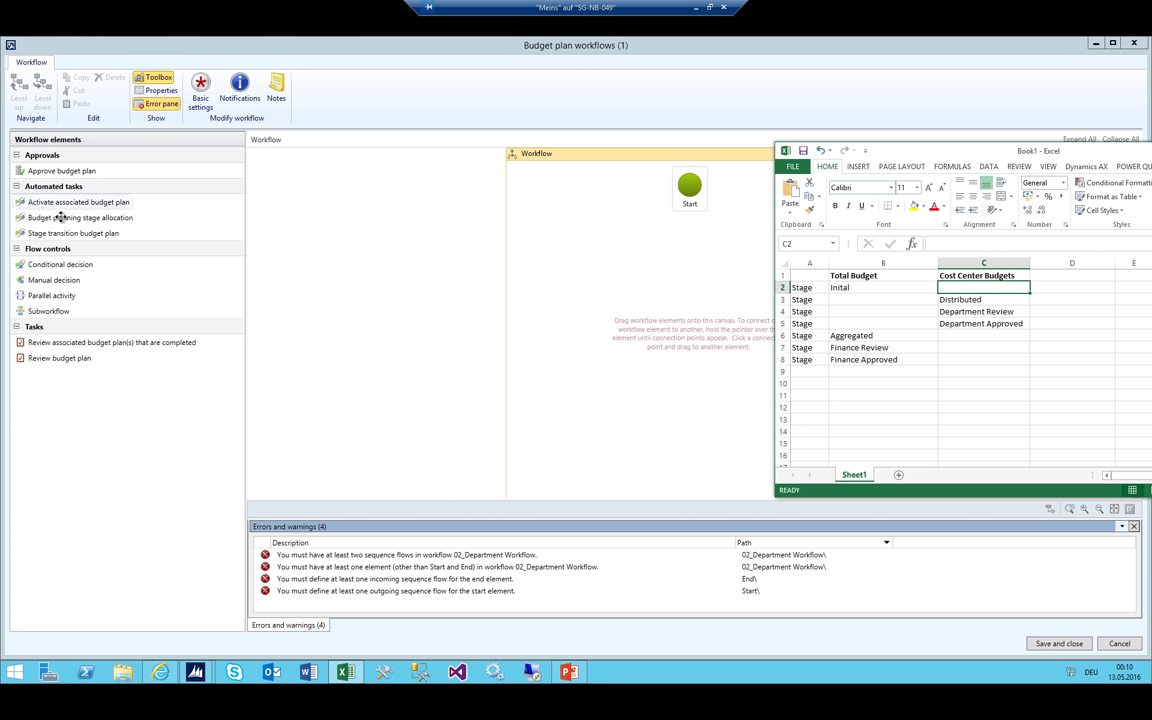
left_click_drag(70, 219, 690, 262)
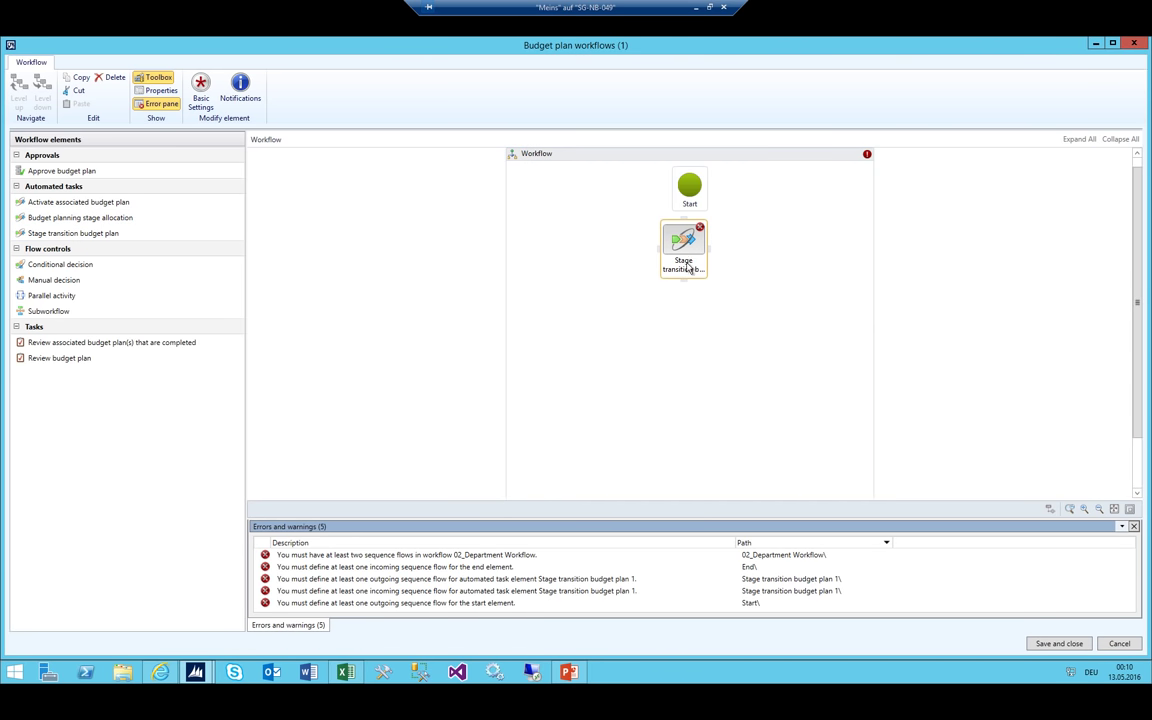
In the Excel stage list, move Distributed into the Total Budget column at B3
key("alt+Tab")
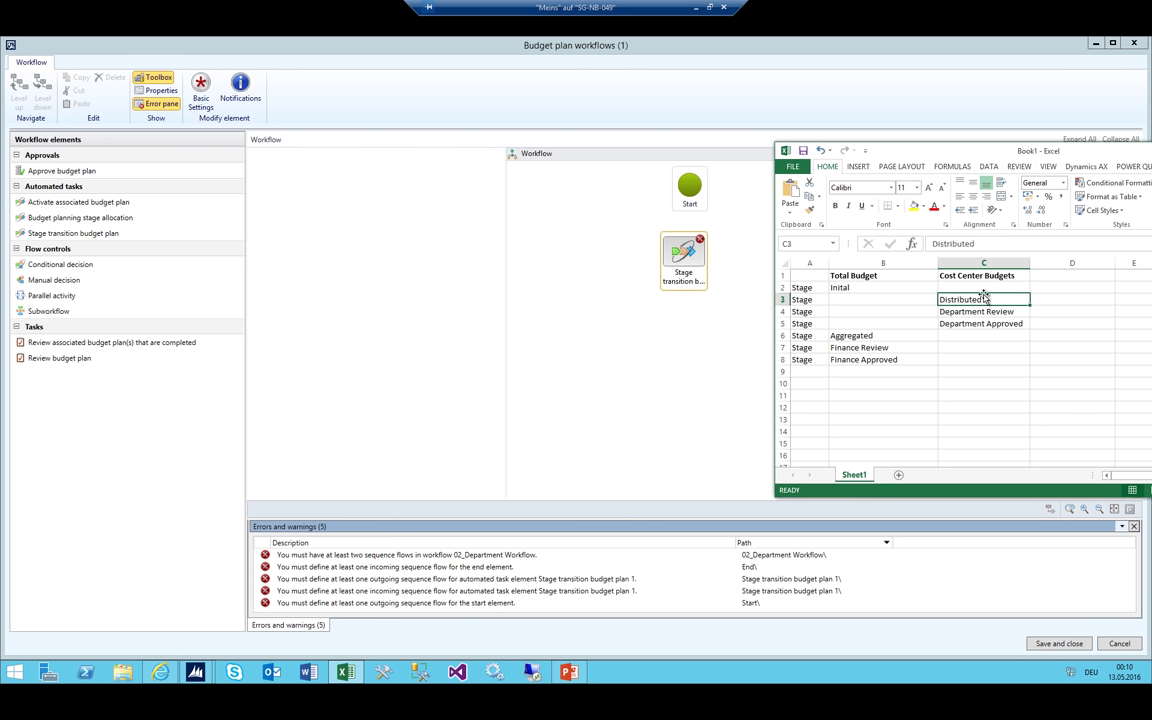
left_click(943, 314)
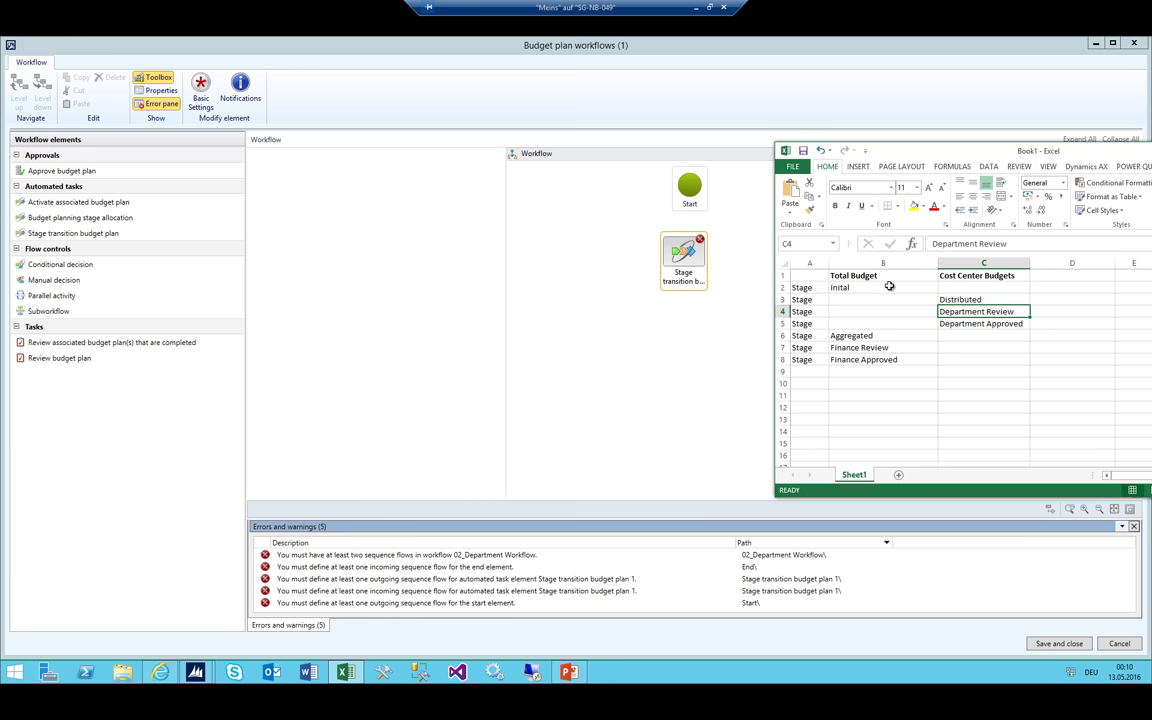
left_click(951, 299)
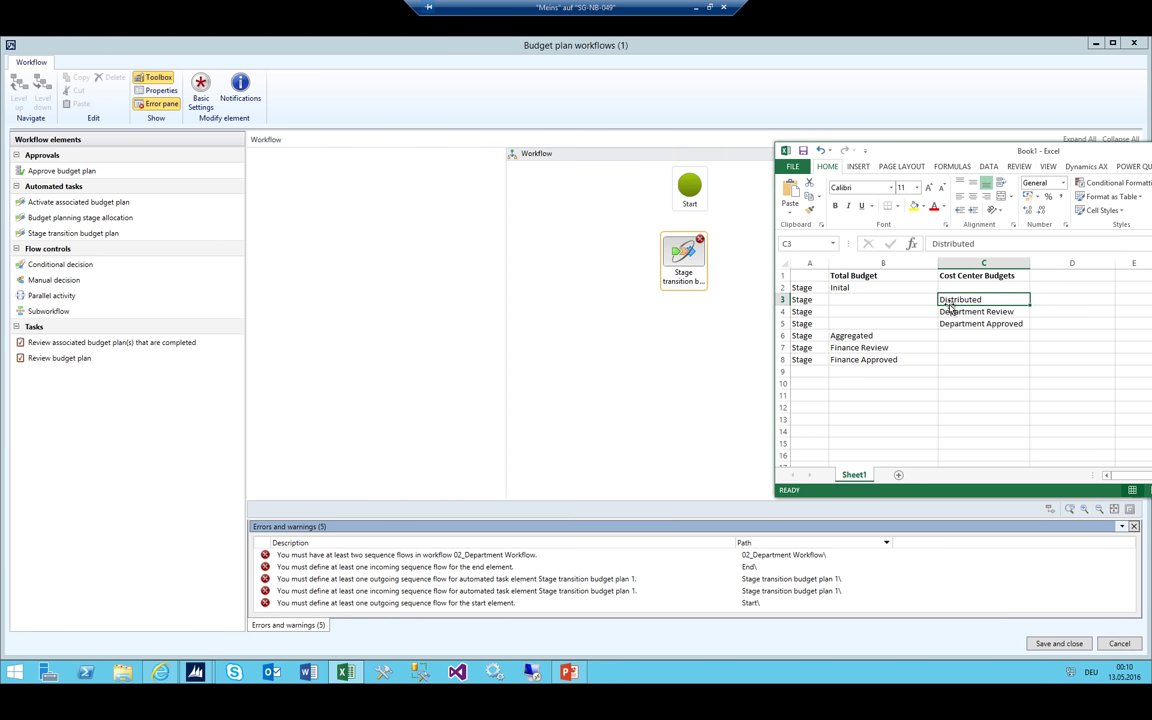
left_click_drag(951, 305, 870, 302)
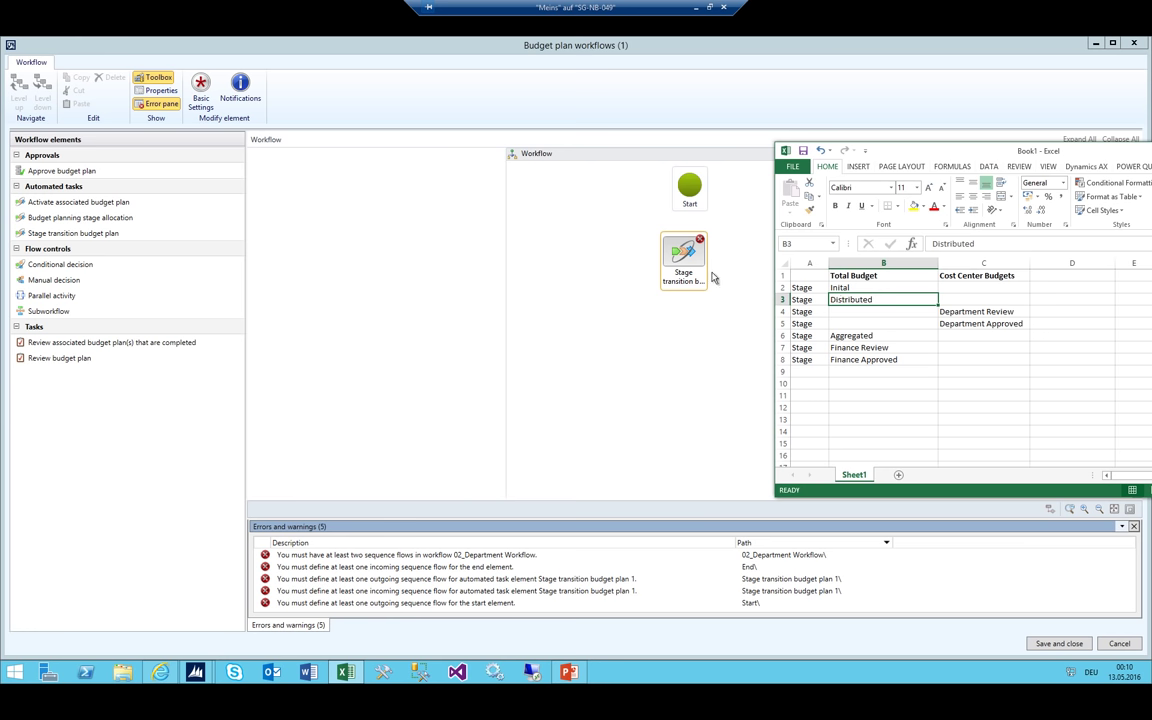
left_click(964, 312)
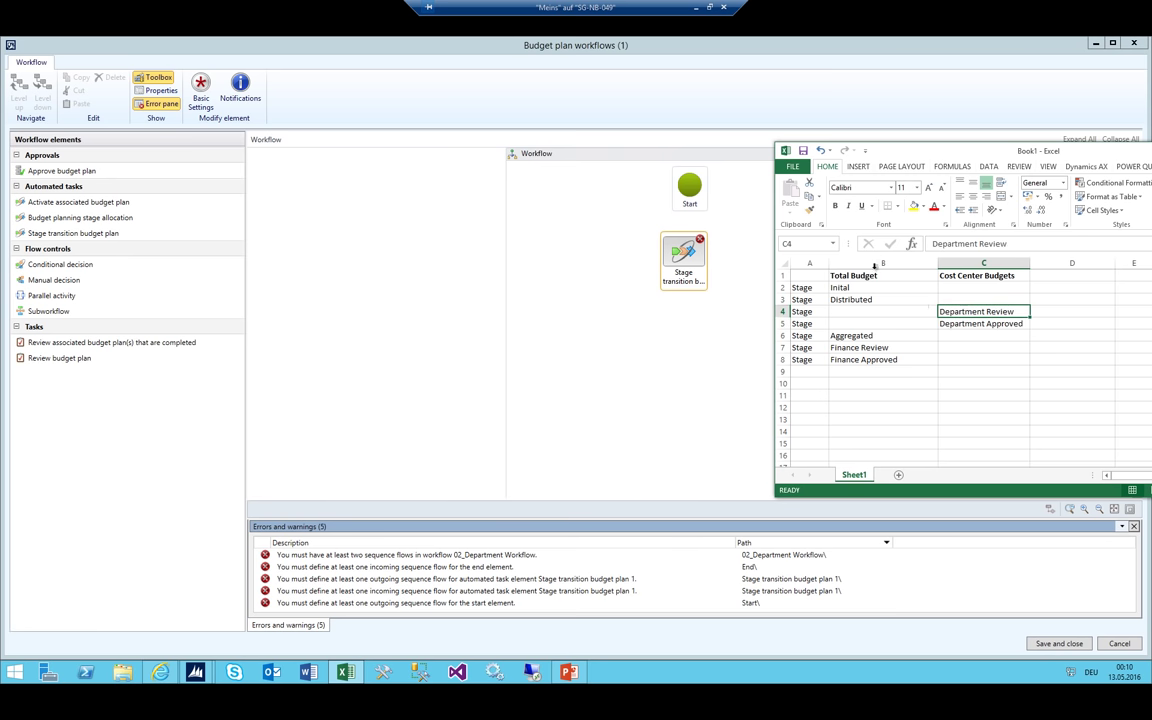
Connect the Start node to the stage transition step
left_click(690, 272)
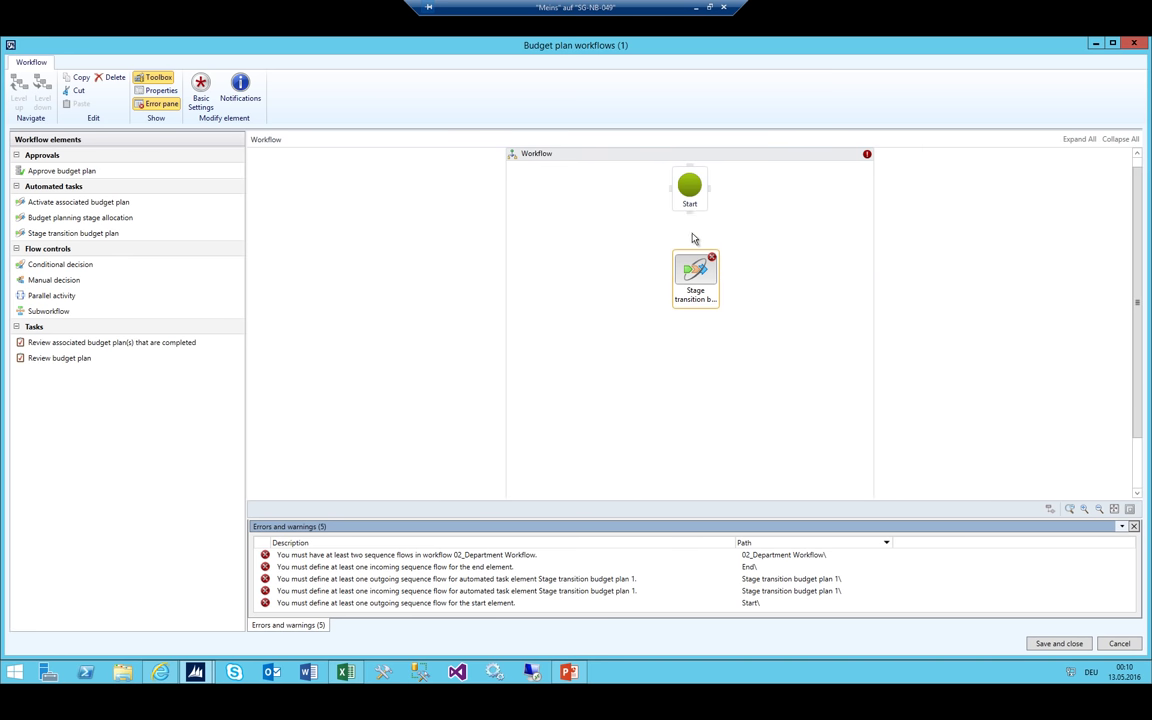
left_click_drag(692, 238, 695, 262)
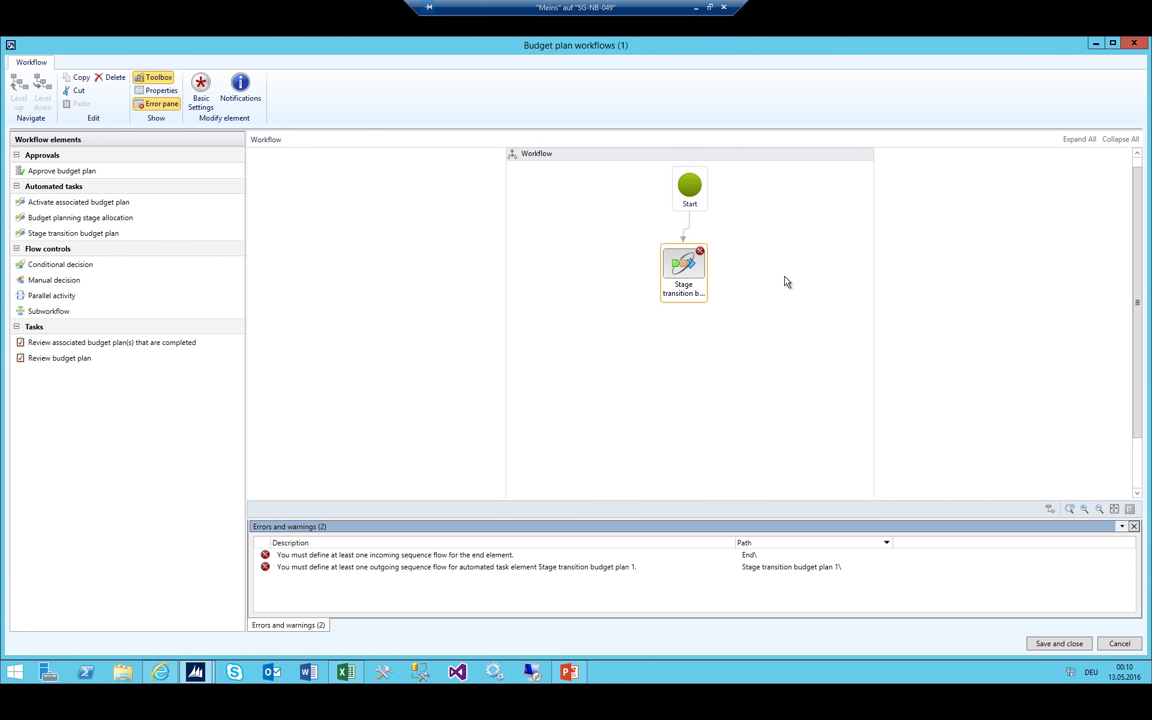
key("alt+Tab")
left_click(990, 323)
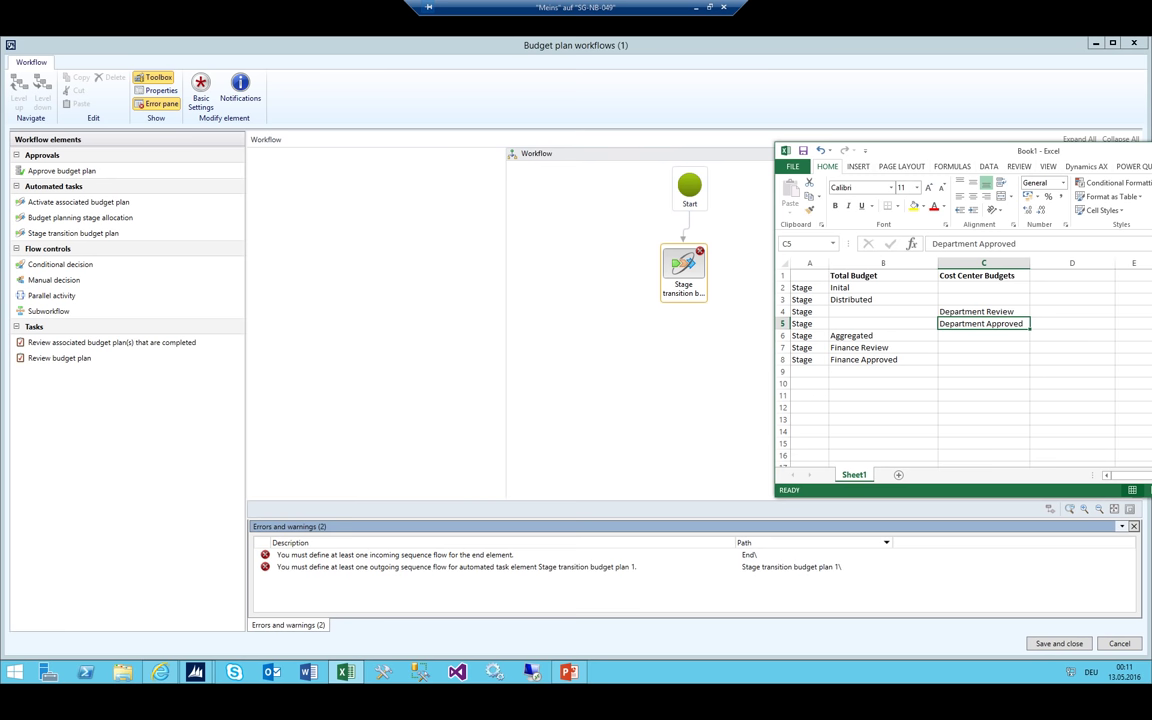
Add a Review budget plan task and connect the stage transition step to it
left_click(515, 306)
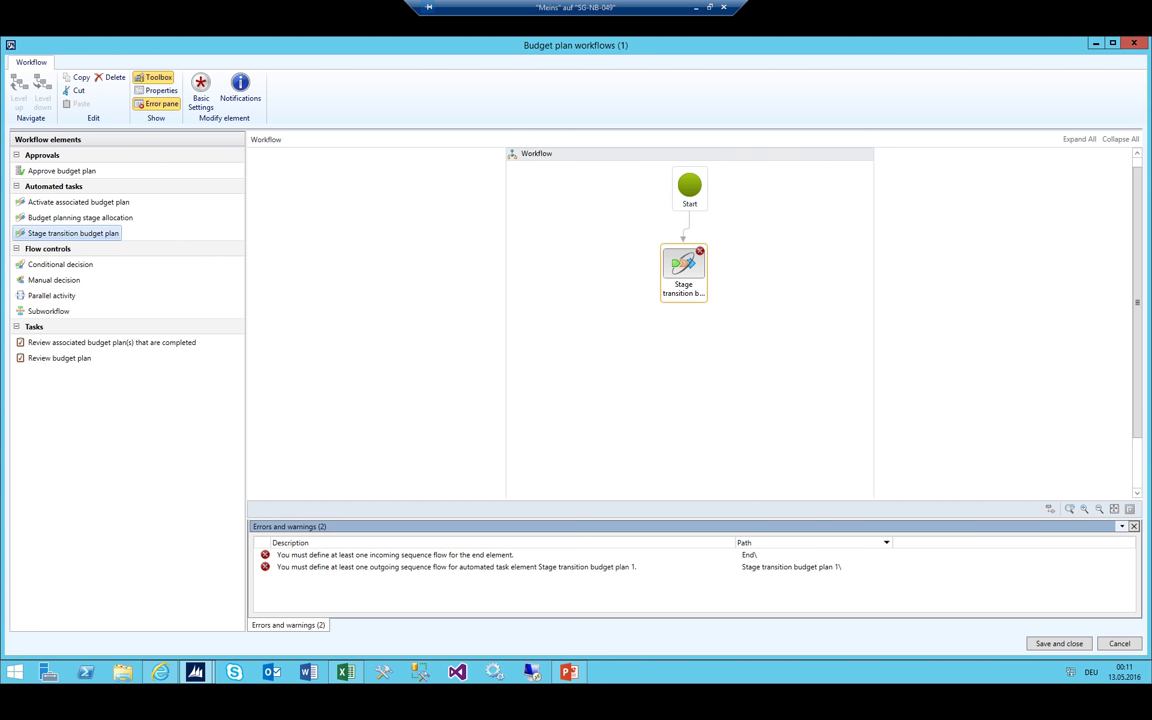
left_click(62, 170)
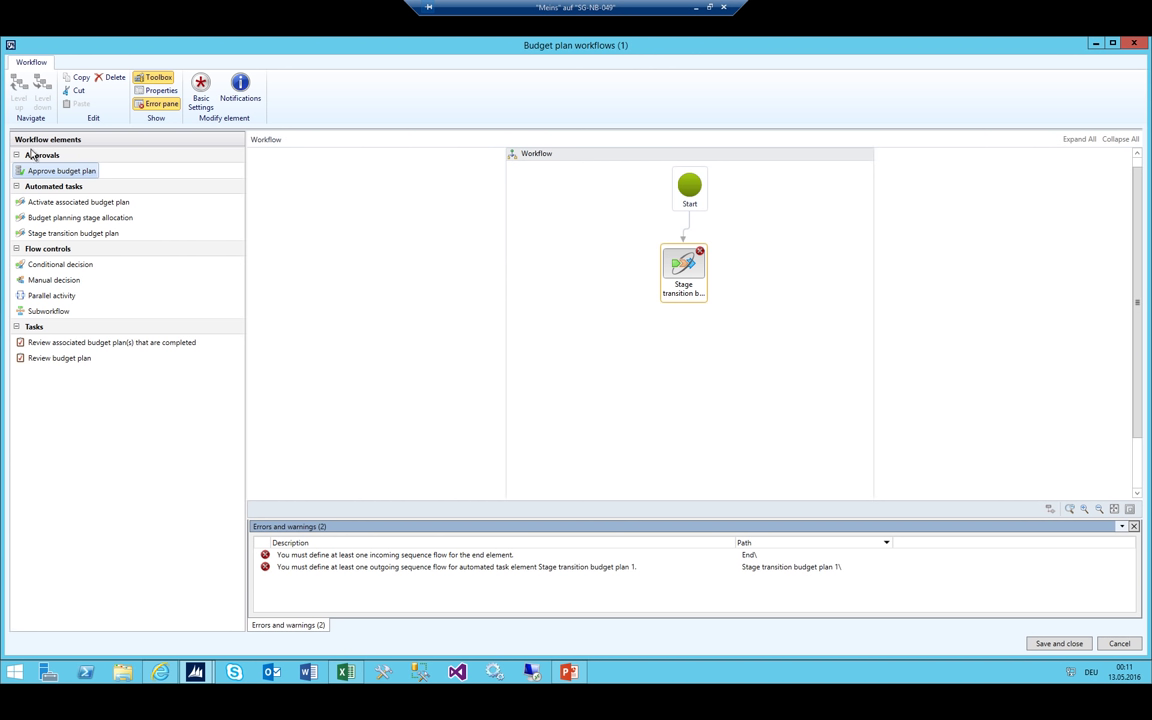
left_click(38, 358)
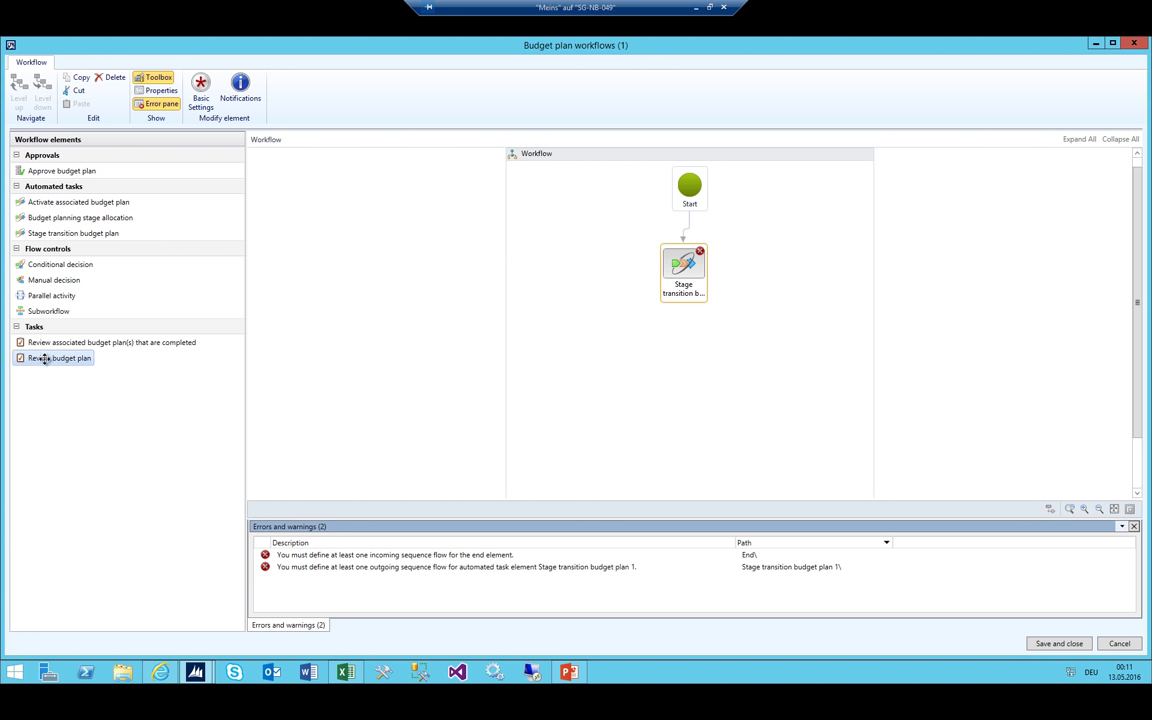
left_click_drag(44, 358, 684, 352)
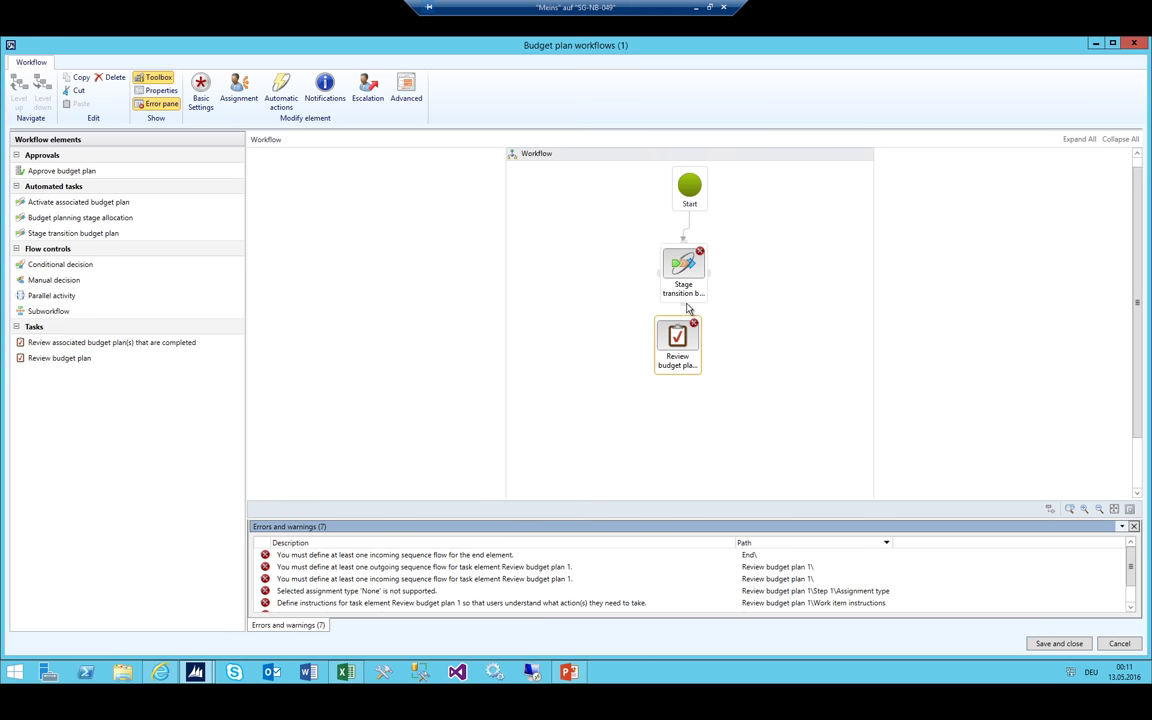
left_click_drag(686, 308, 682, 340)
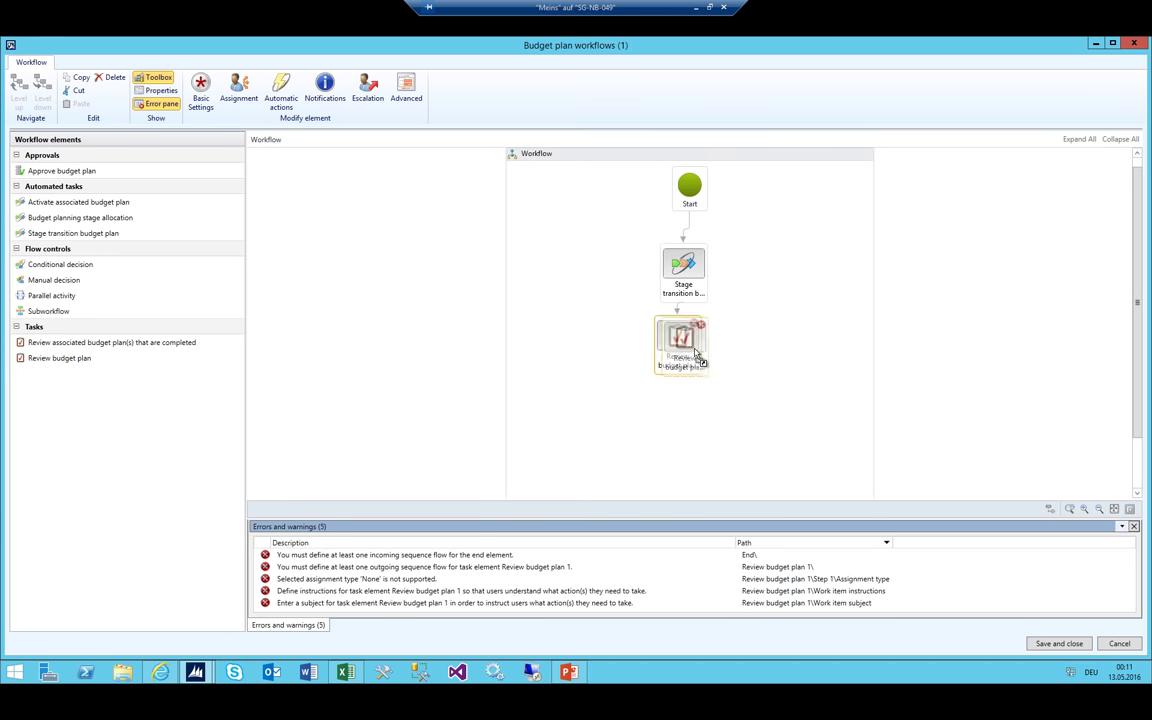
scroll(764, 263, "down", 1)
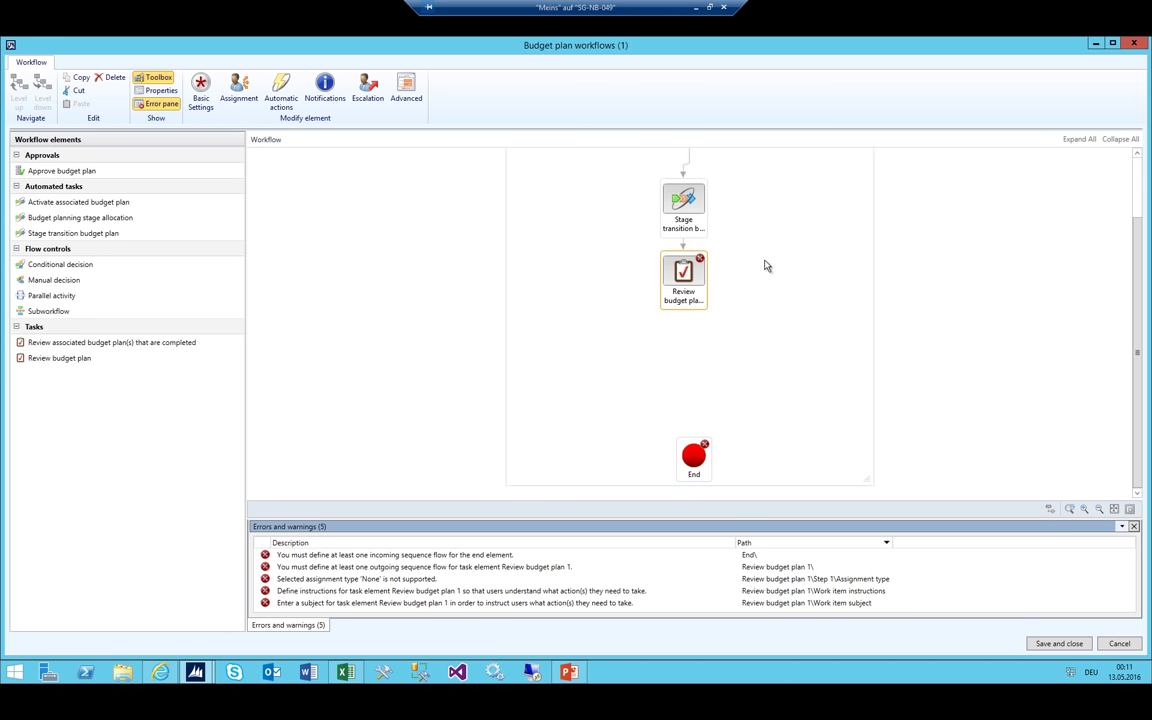
left_click(690, 445)
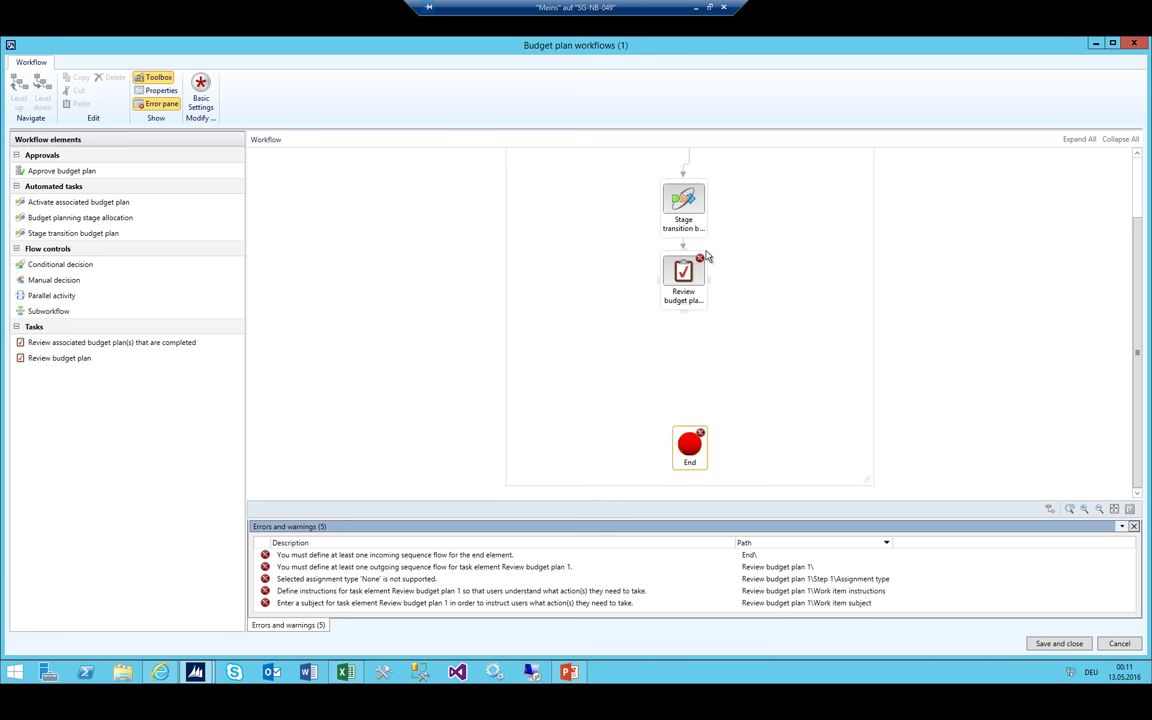
left_click(345, 672)
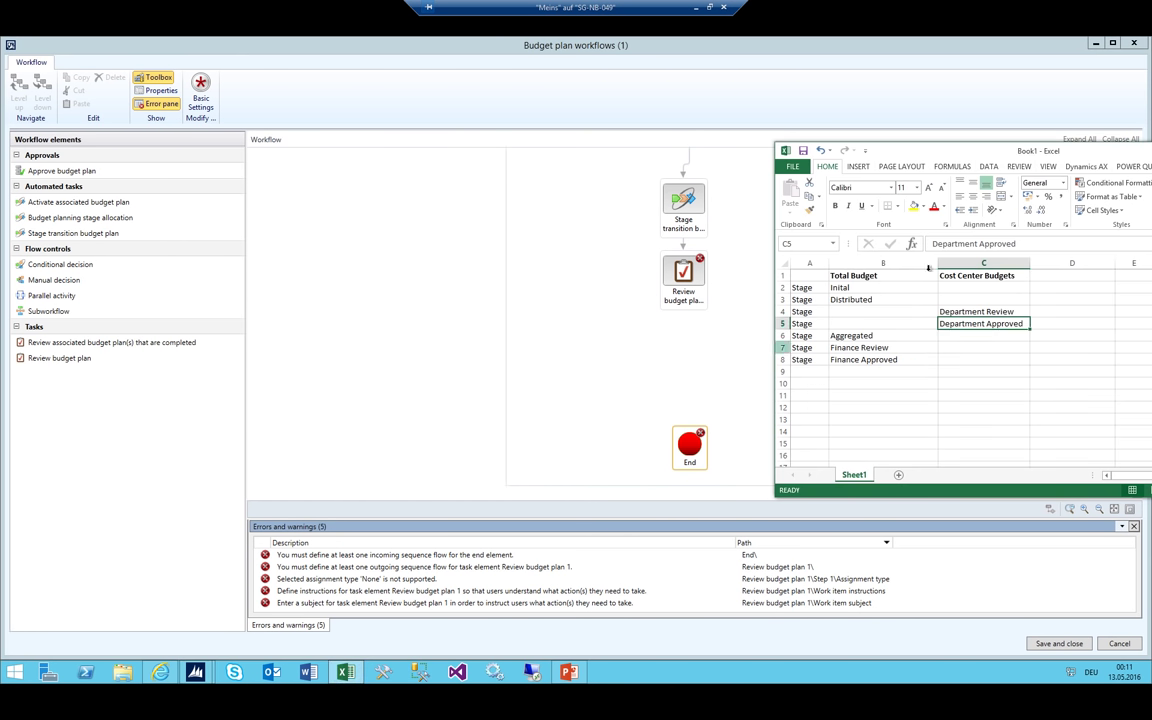
Check the Department Review and Department Approved stages (C4, C5) in the Excel list
left_click(998, 311)
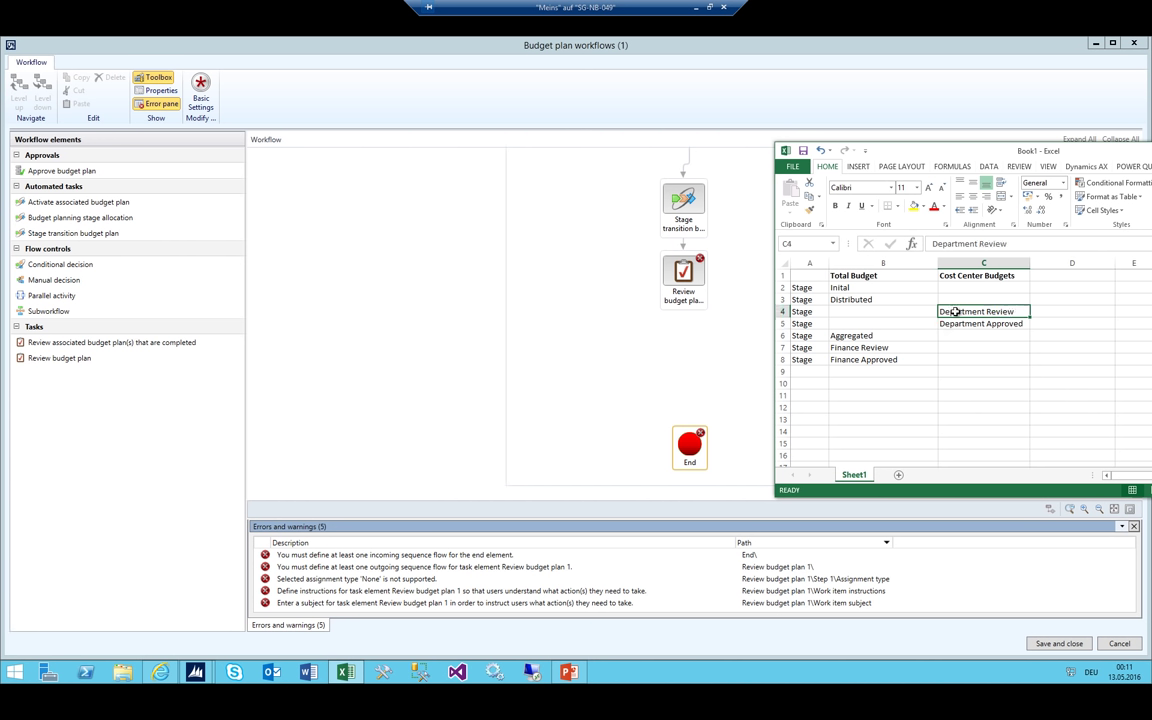
left_click(950, 324)
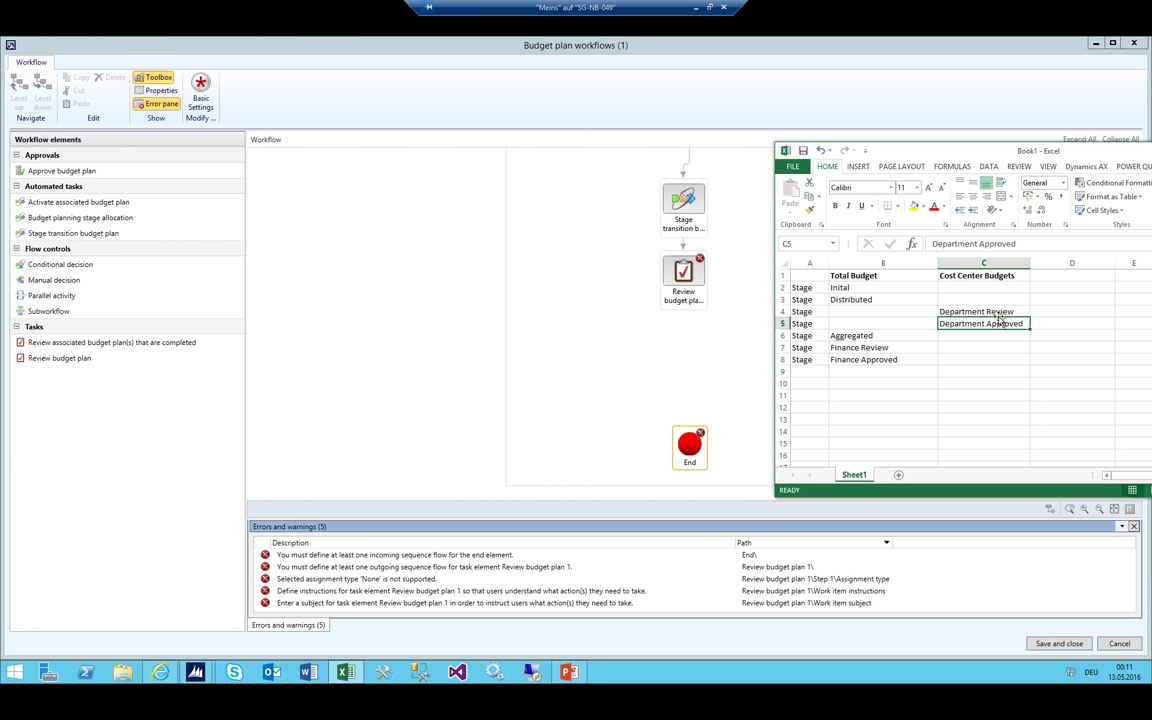
left_click(986, 313)
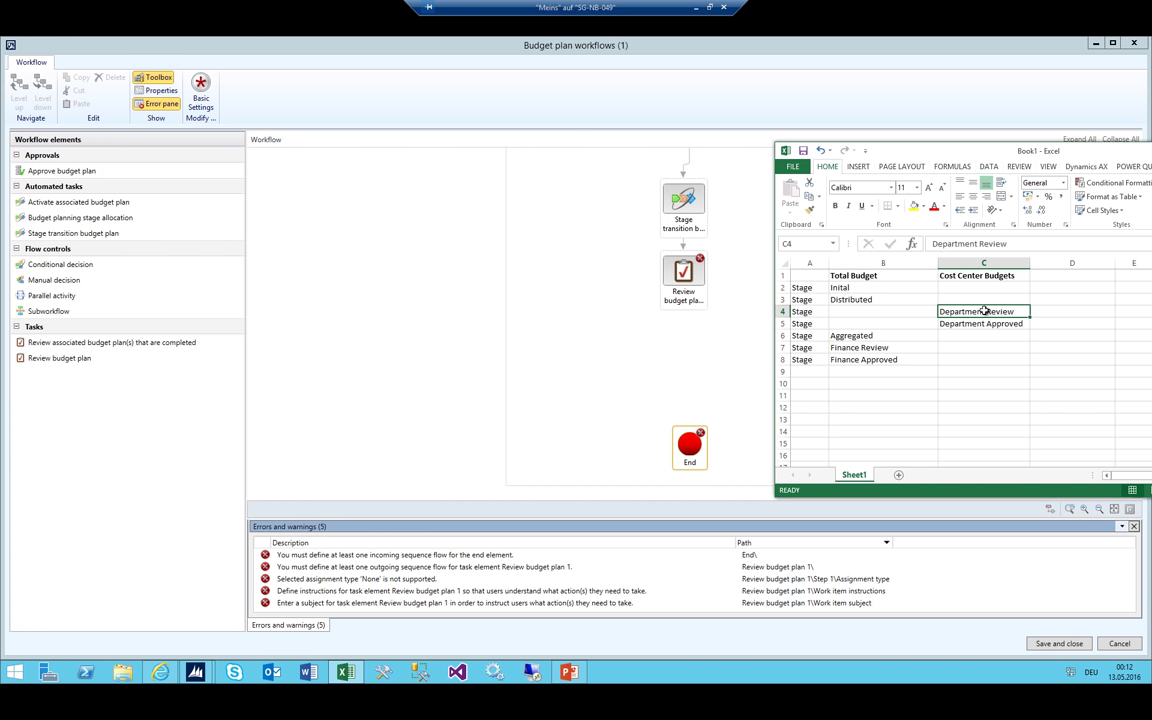
left_click(984, 323)
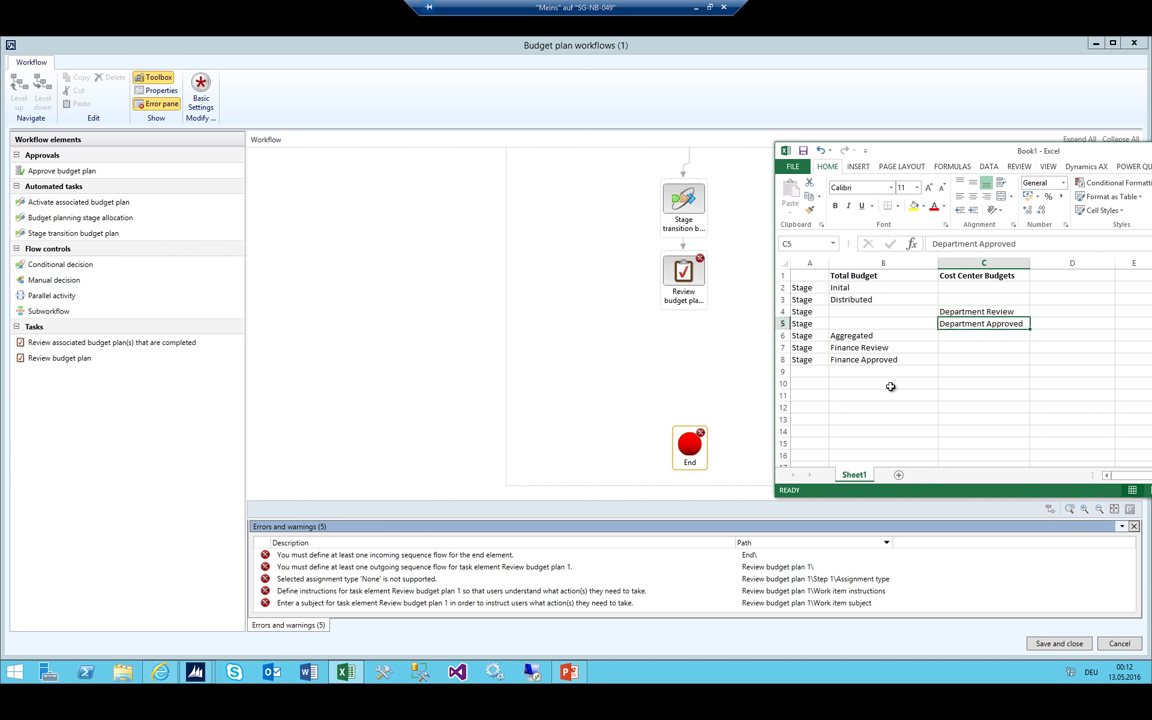
Add a second stage transition step below Review budget plan and connect it to End
left_click(64, 240)
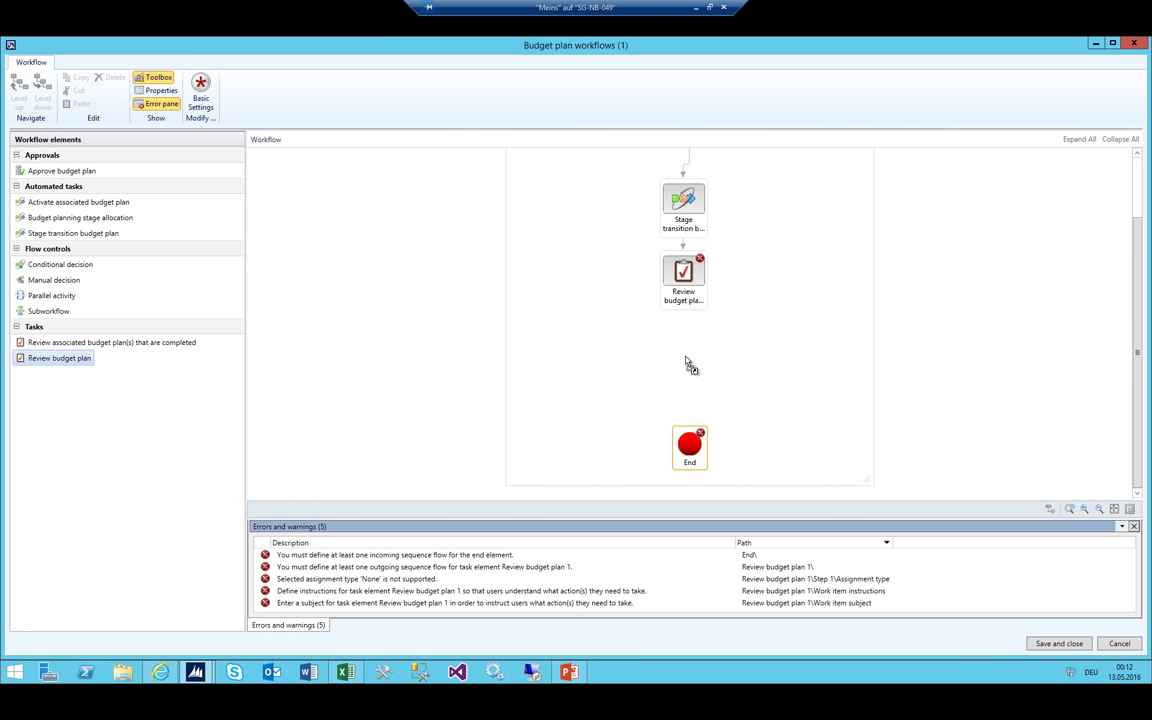
left_click_drag(686, 358, 692, 437)
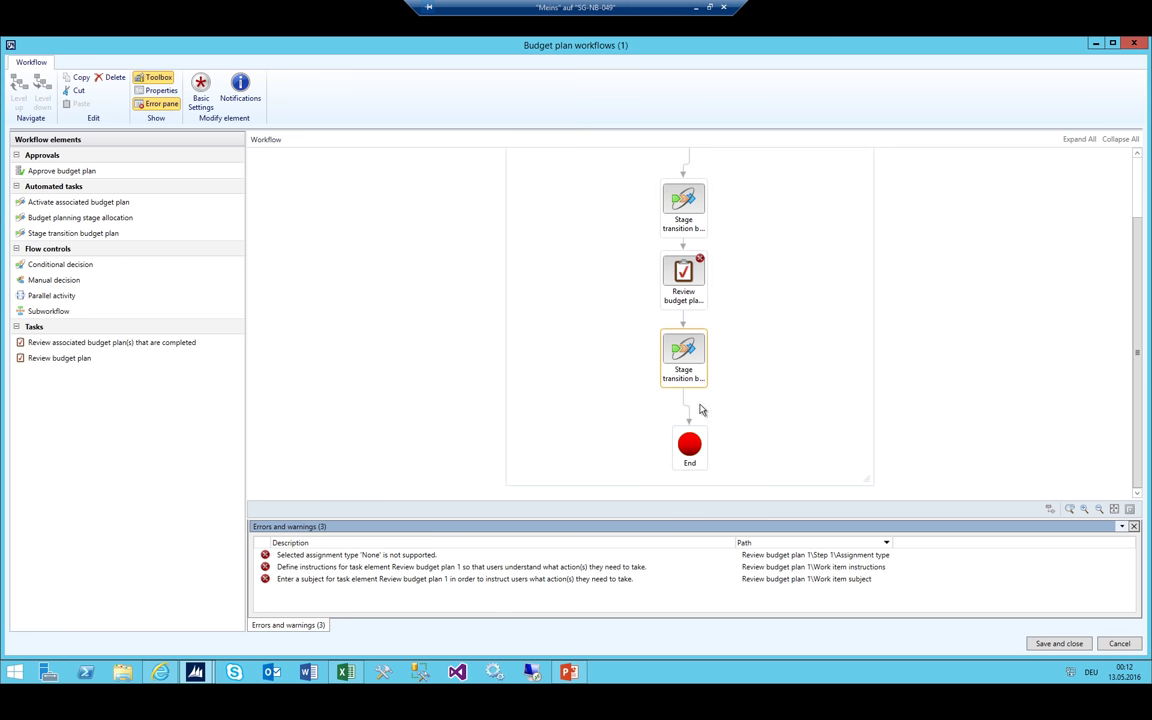
left_click(686, 295)
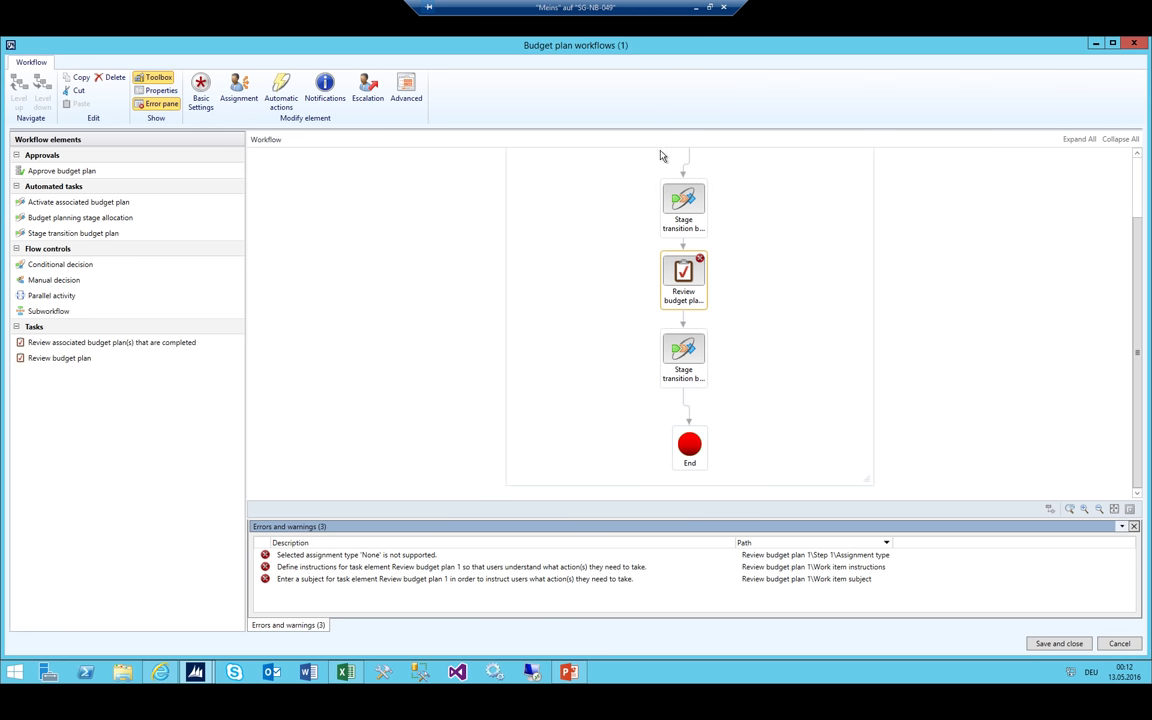
Set the review task's name, work item subject and instructions to 'Department to review'
left_click(156, 90)
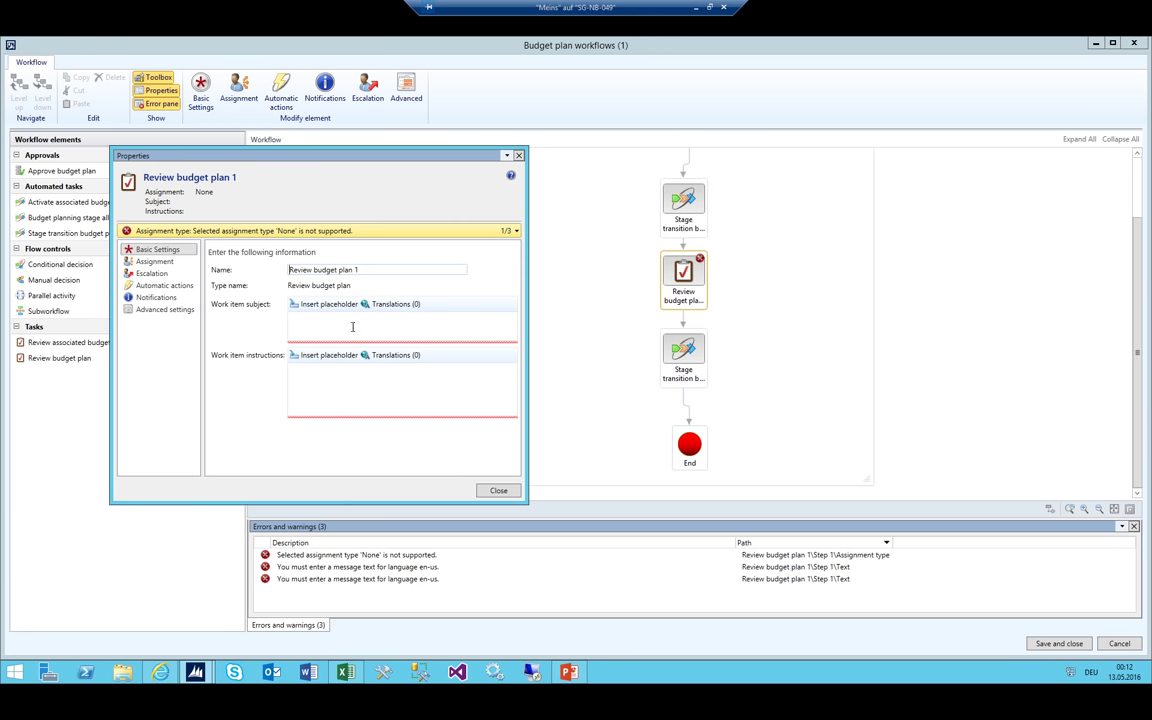
left_click(350, 330)
type("Department to review")
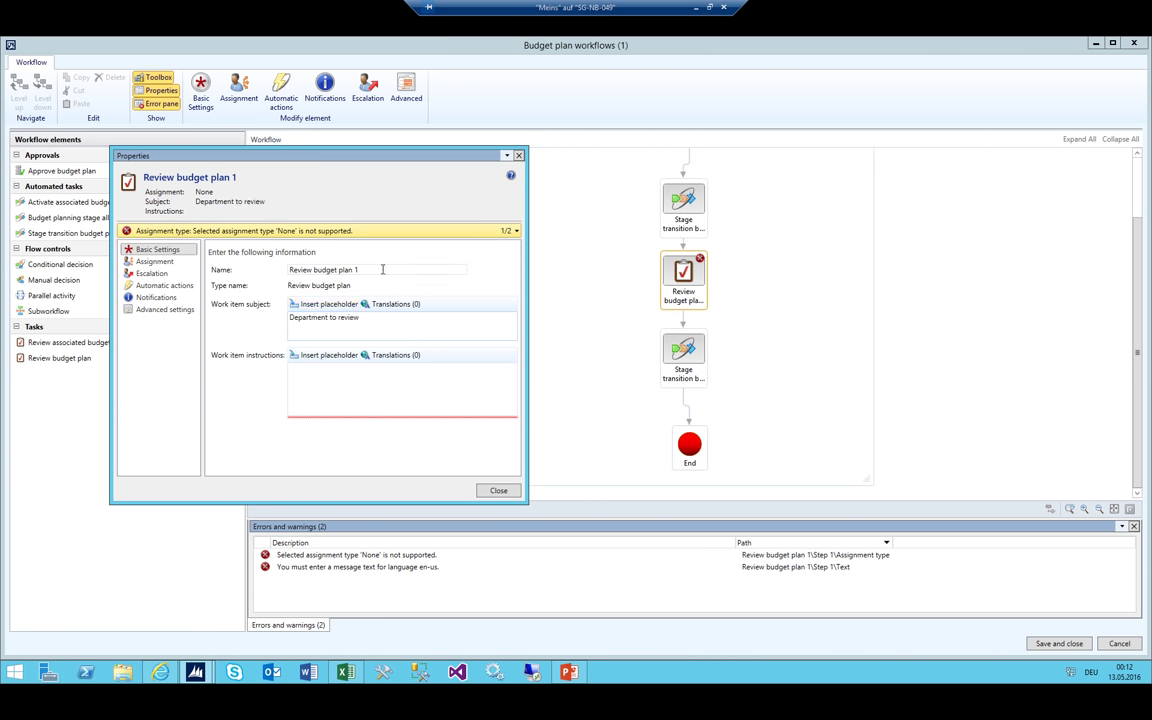
left_click_drag(380, 268, 51, 226)
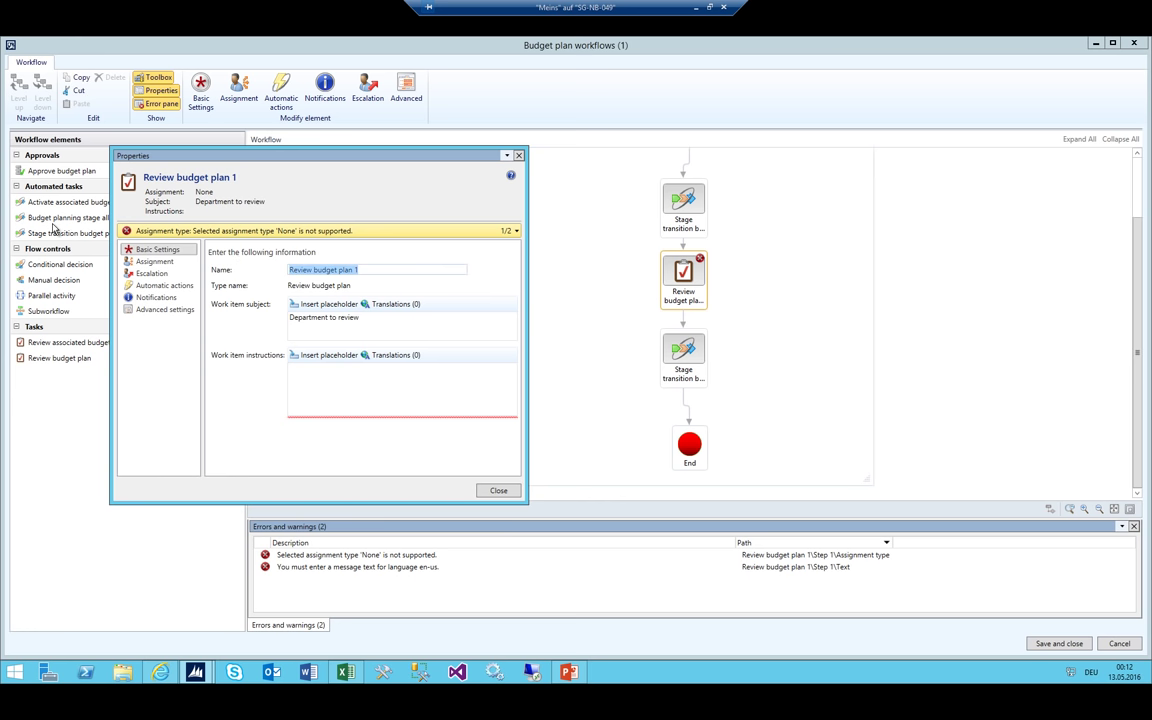
type("Departme")
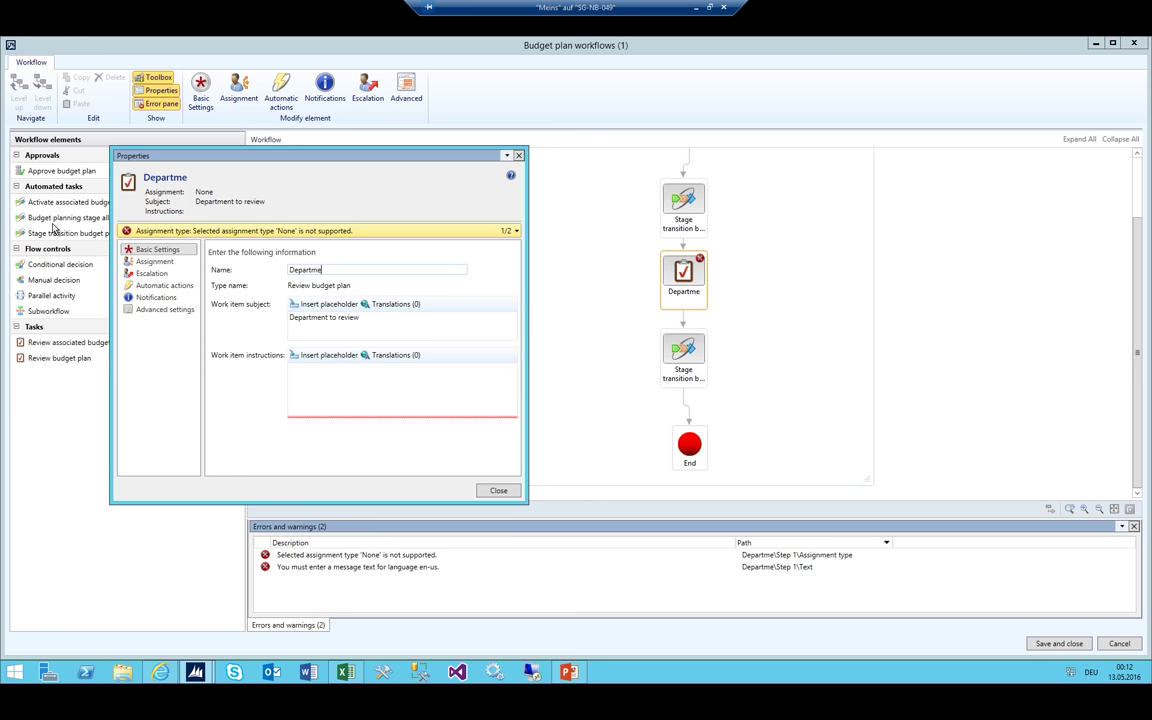
type("nt to review")
key("Tab")
key("Tab")
type("De")
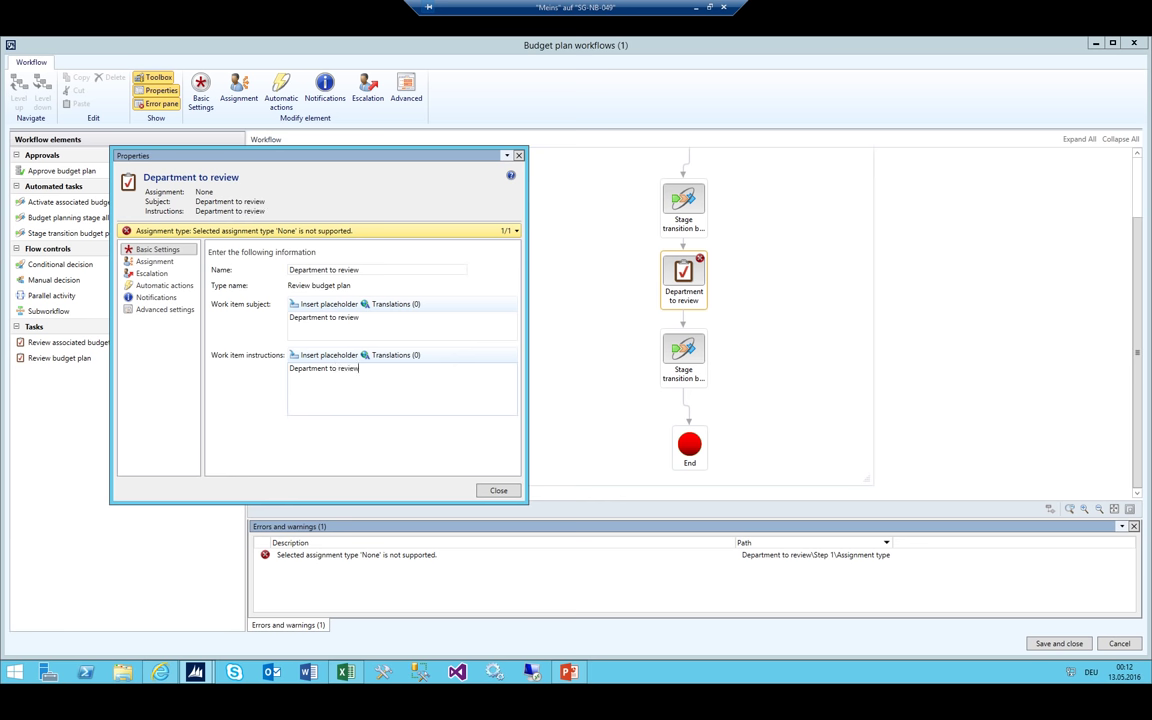
Assign the task to Participant, role-based Budgeting organization manager
left_click(154, 261)
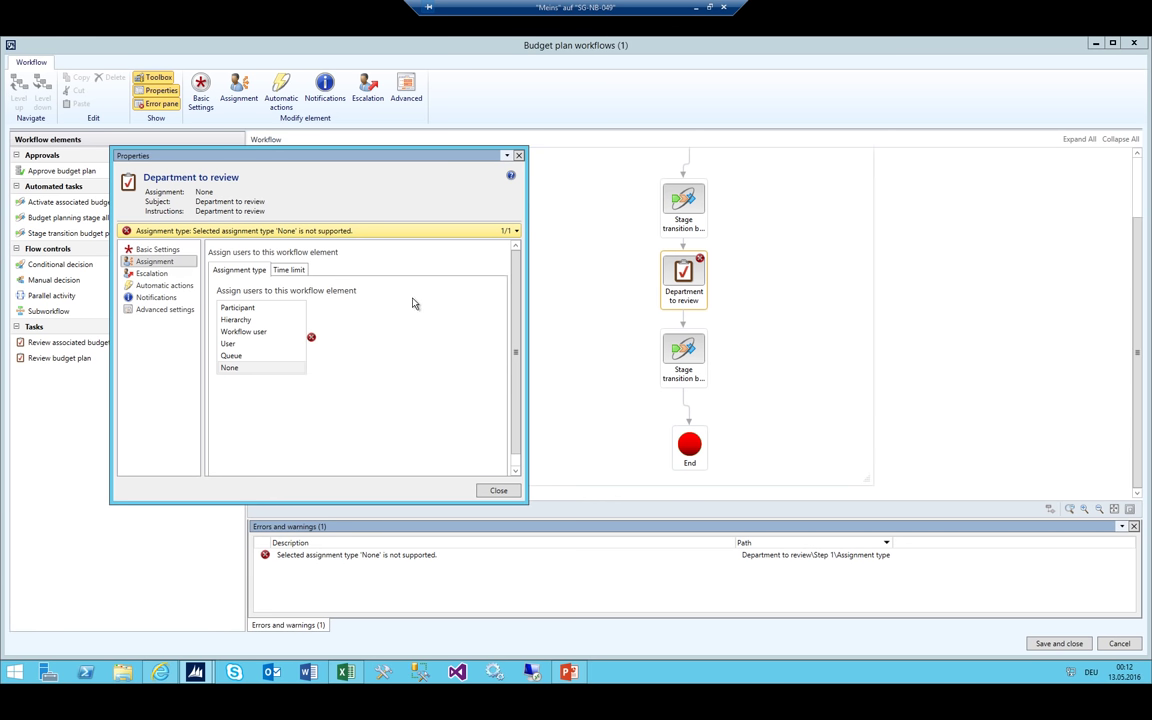
left_click(266, 307)
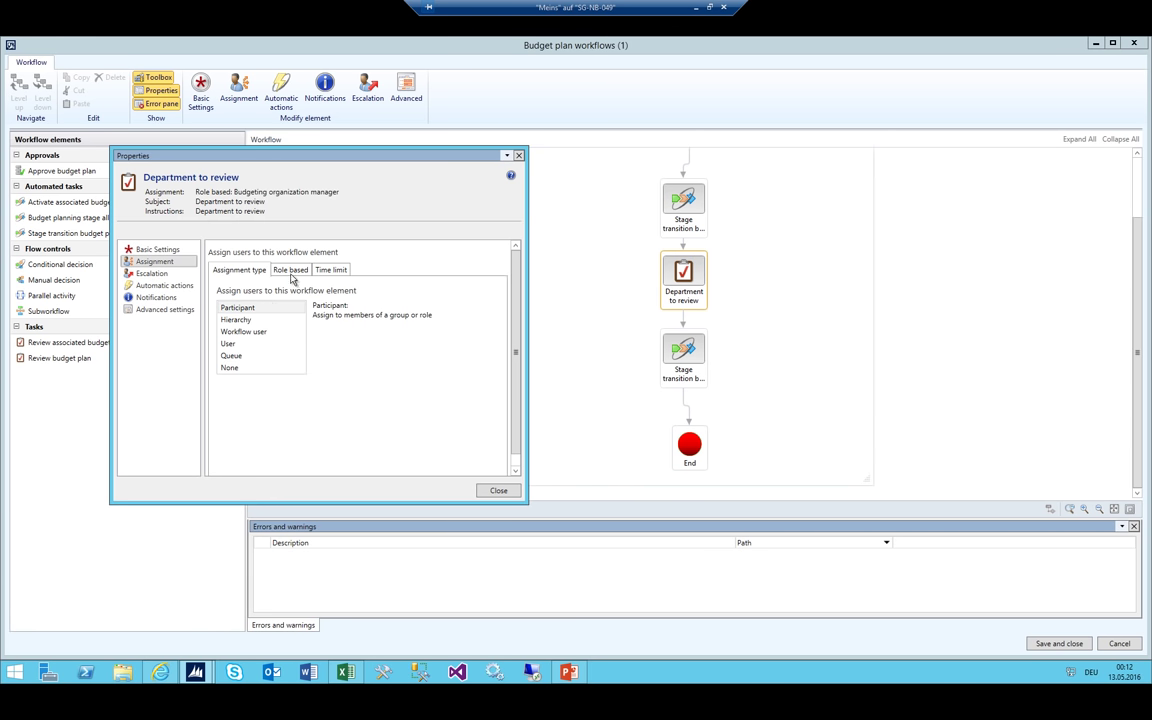
left_click(291, 271)
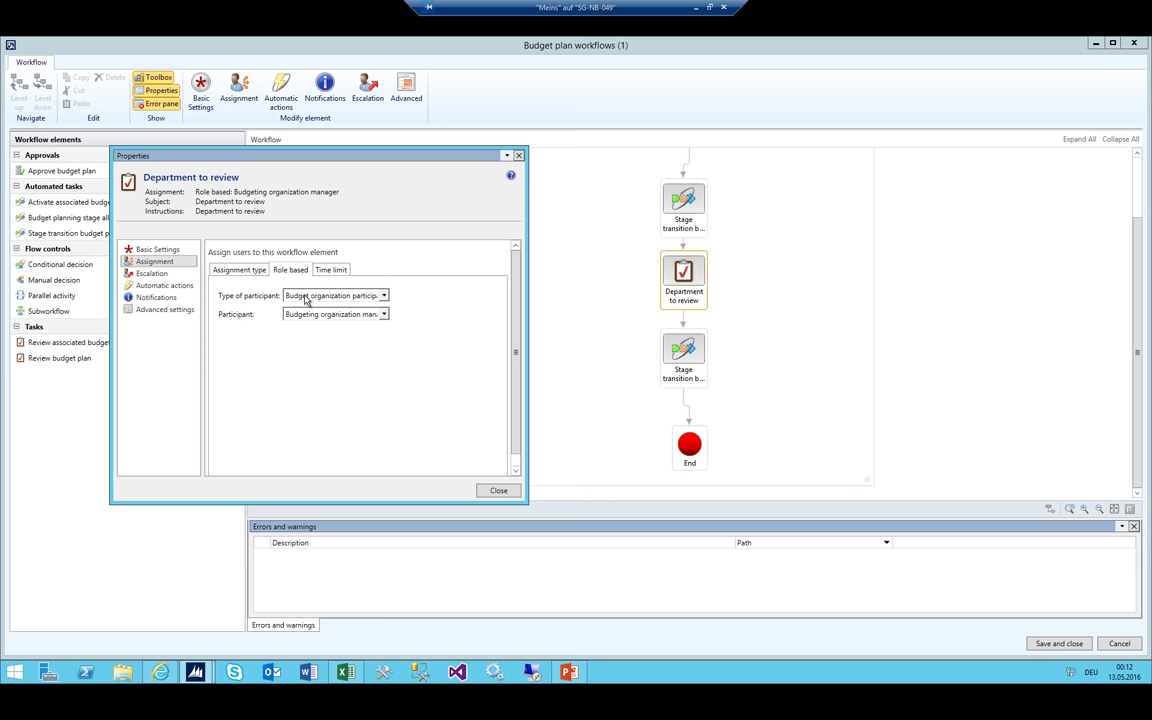
left_click(239, 270)
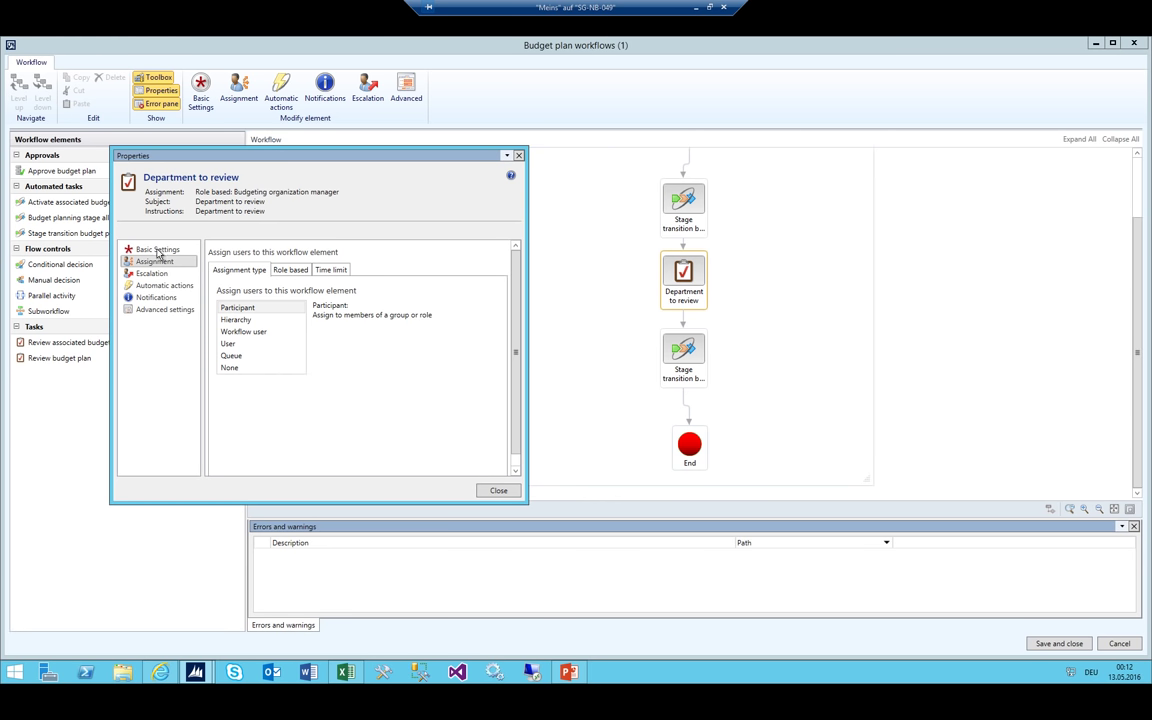
Save and close 02_Department Workflow as a new version without activating it
left_click(498, 490)
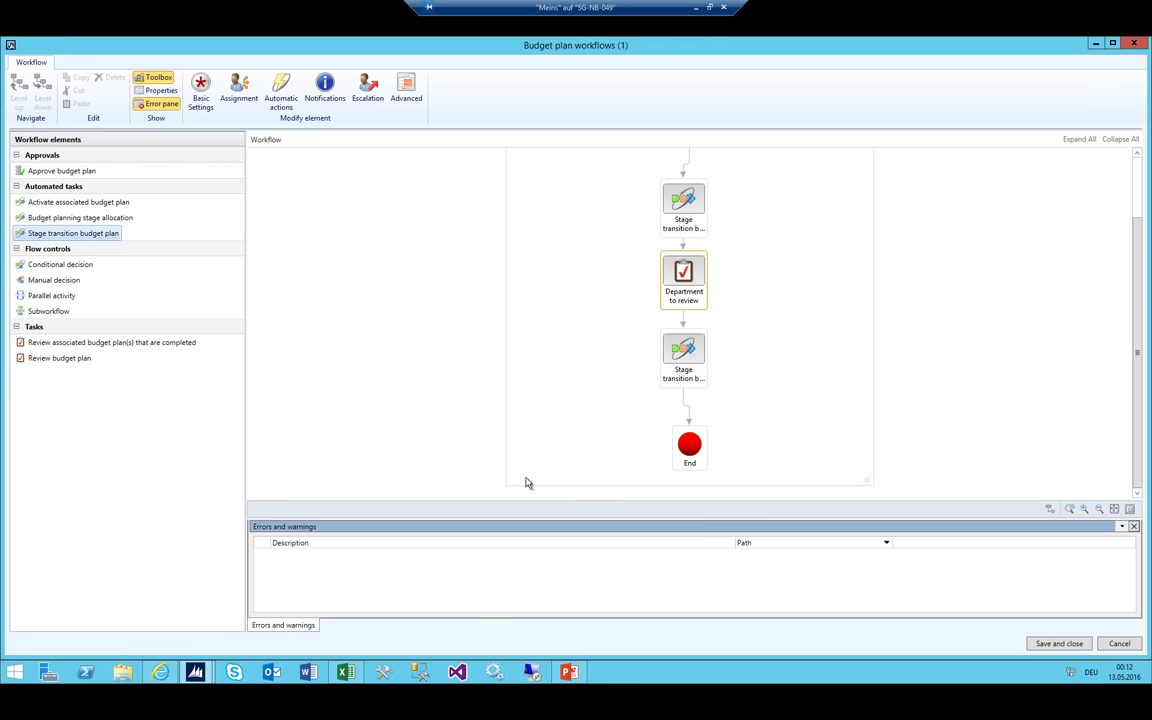
scroll(702, 368, "up", 3)
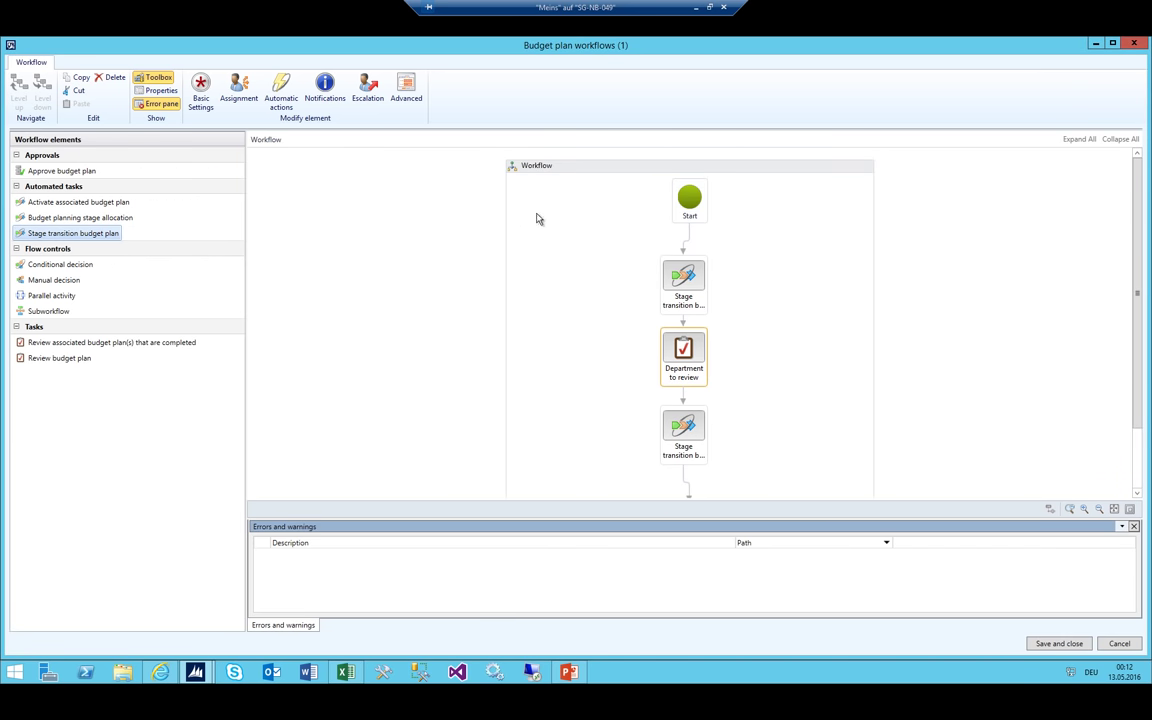
left_click(1055, 647)
left_click(620, 422)
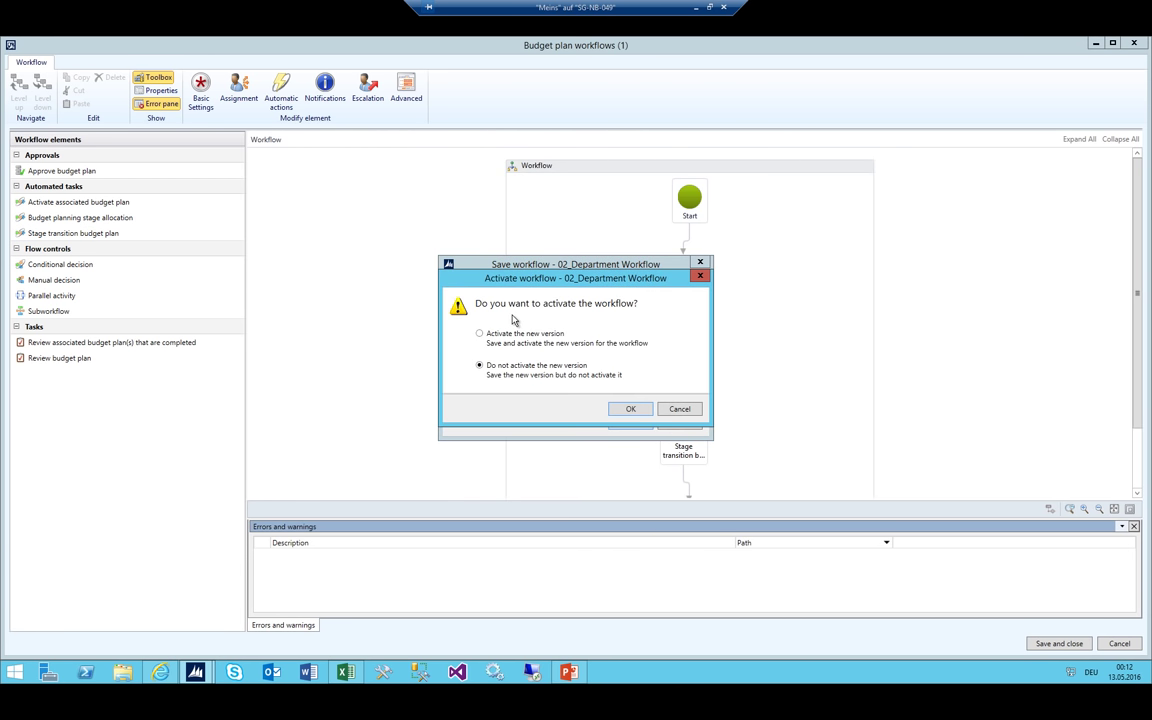
left_click(626, 410)
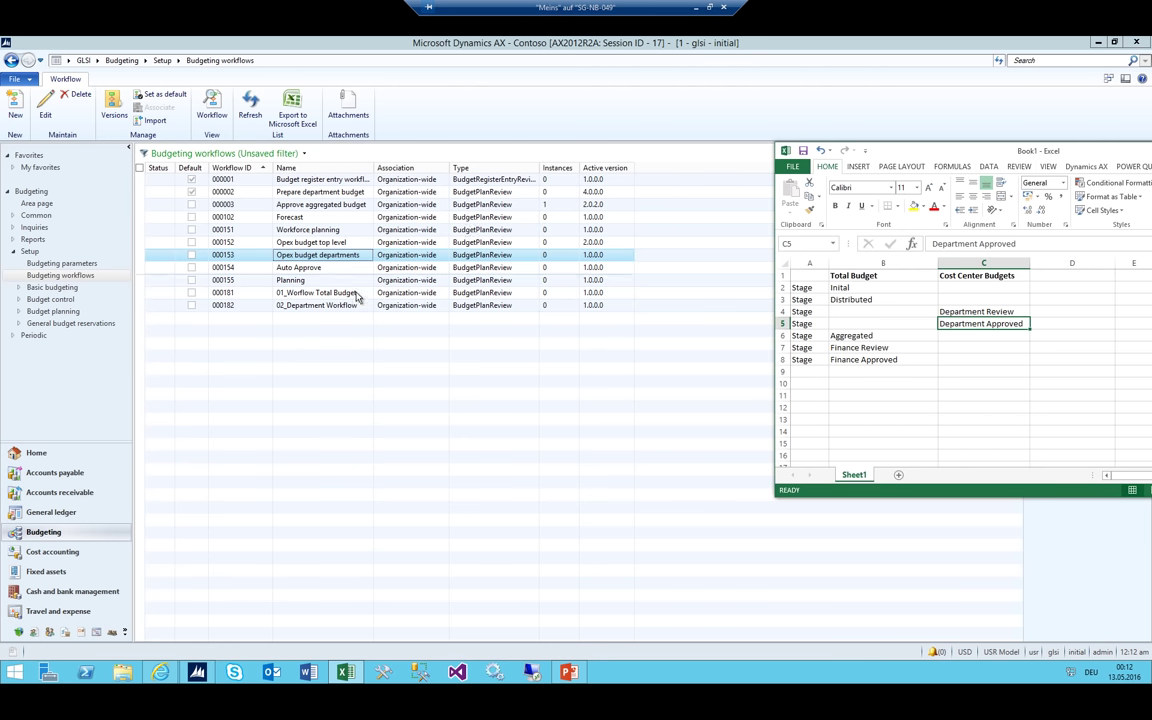
Widen the Name column, check the 01_Worflow Total Budget and 02_Department Workflow rows, and return to Budgeting
left_click(340, 305)
left_click_drag(373, 167, 420, 167)
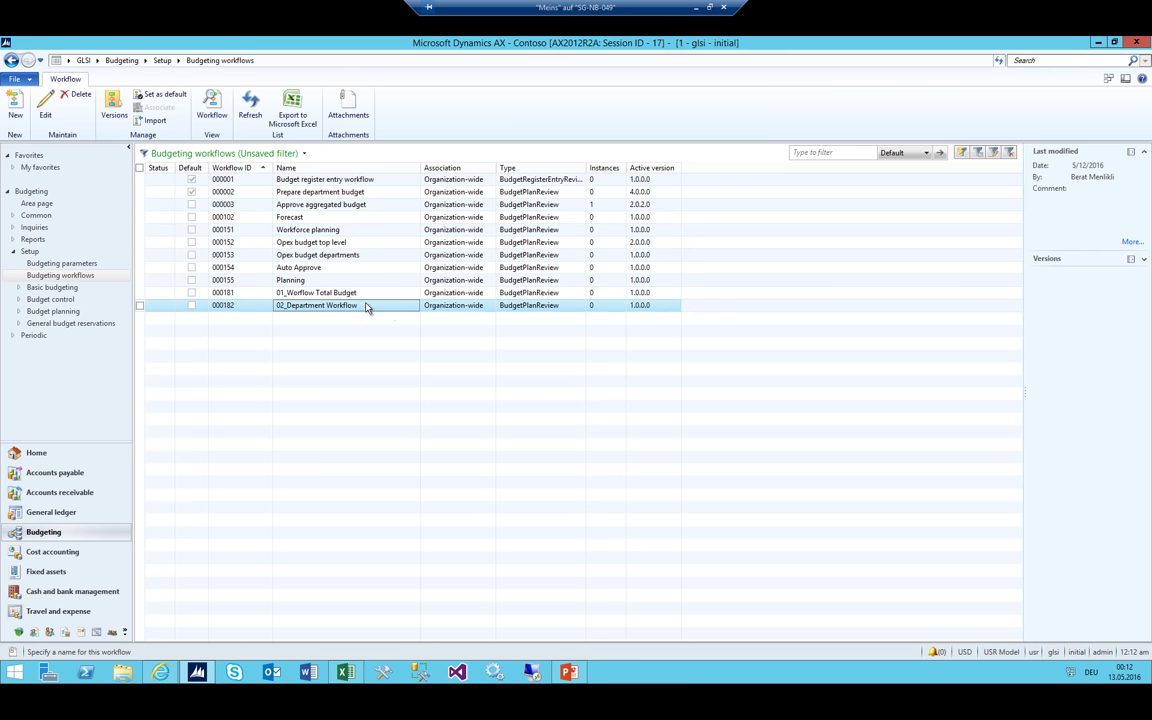
key("Up")
key("Down")
key("Up")
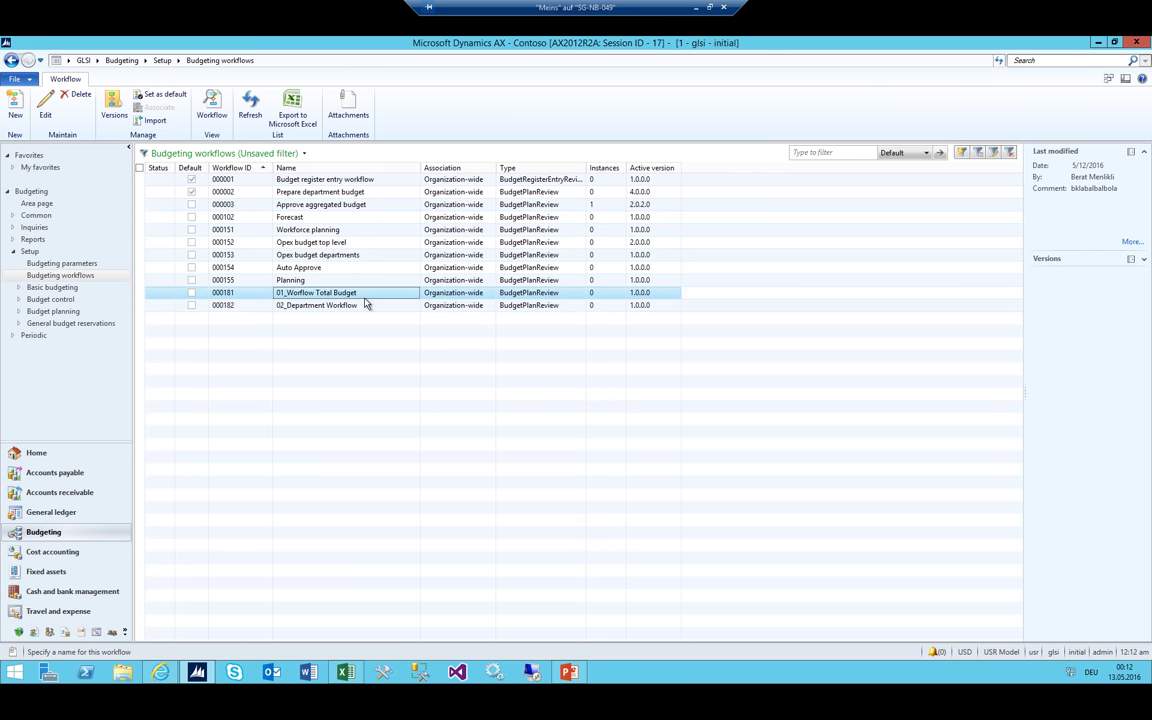
key("Down")
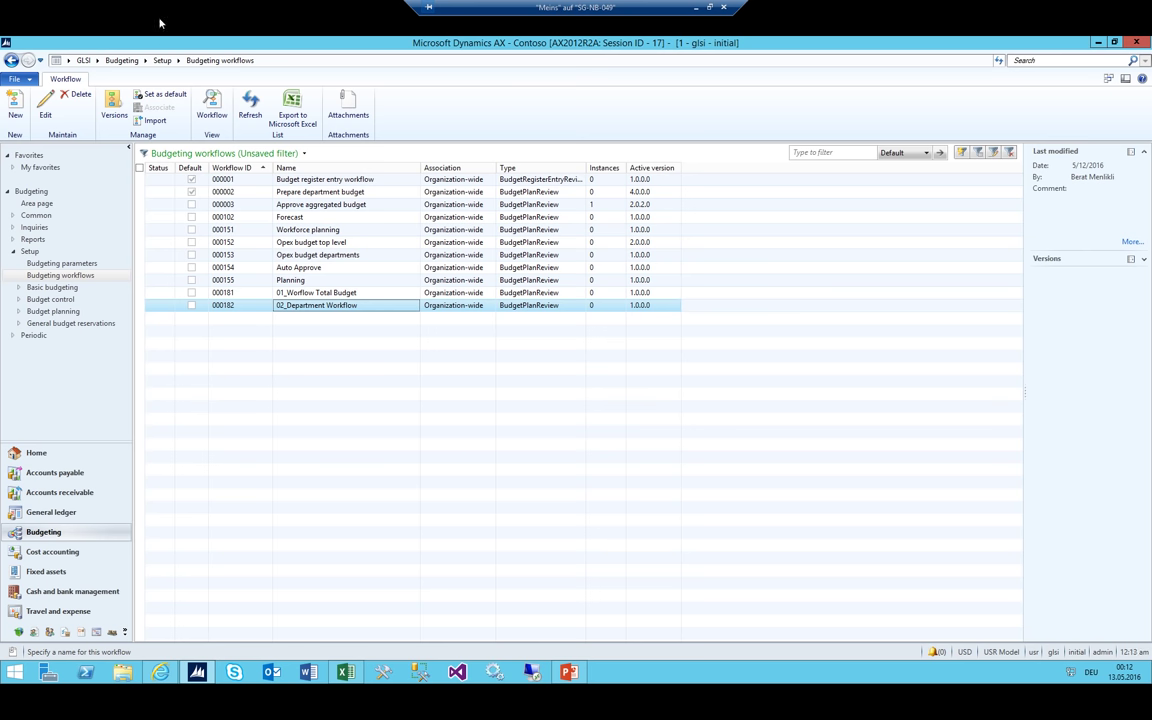
left_click(122, 60)
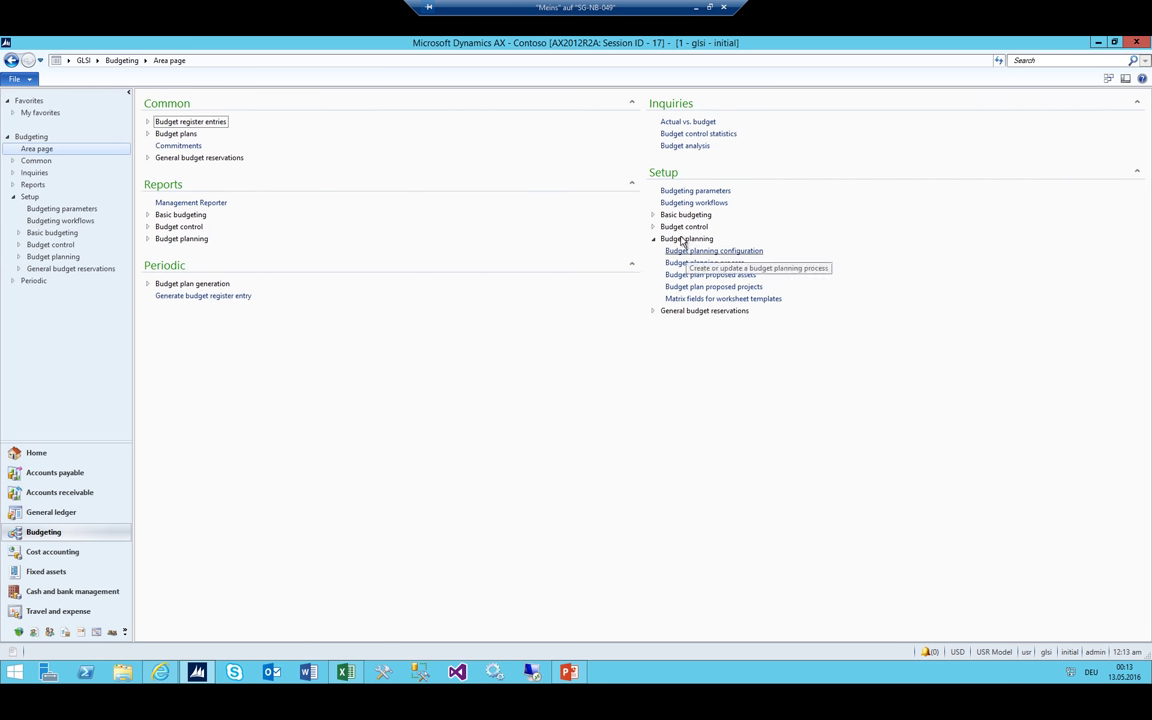
Open Budget planning configuration's Workflows page full screen, widening the list to show Workflow IDs
left_click(692, 251)
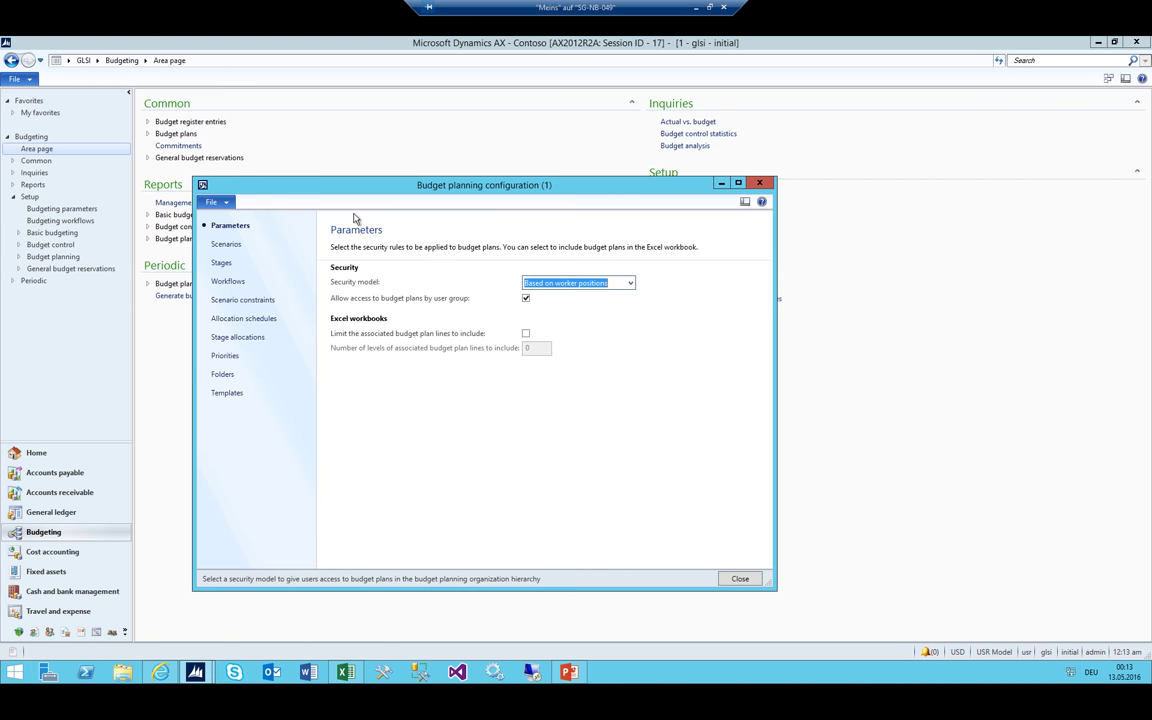
left_click(228, 284)
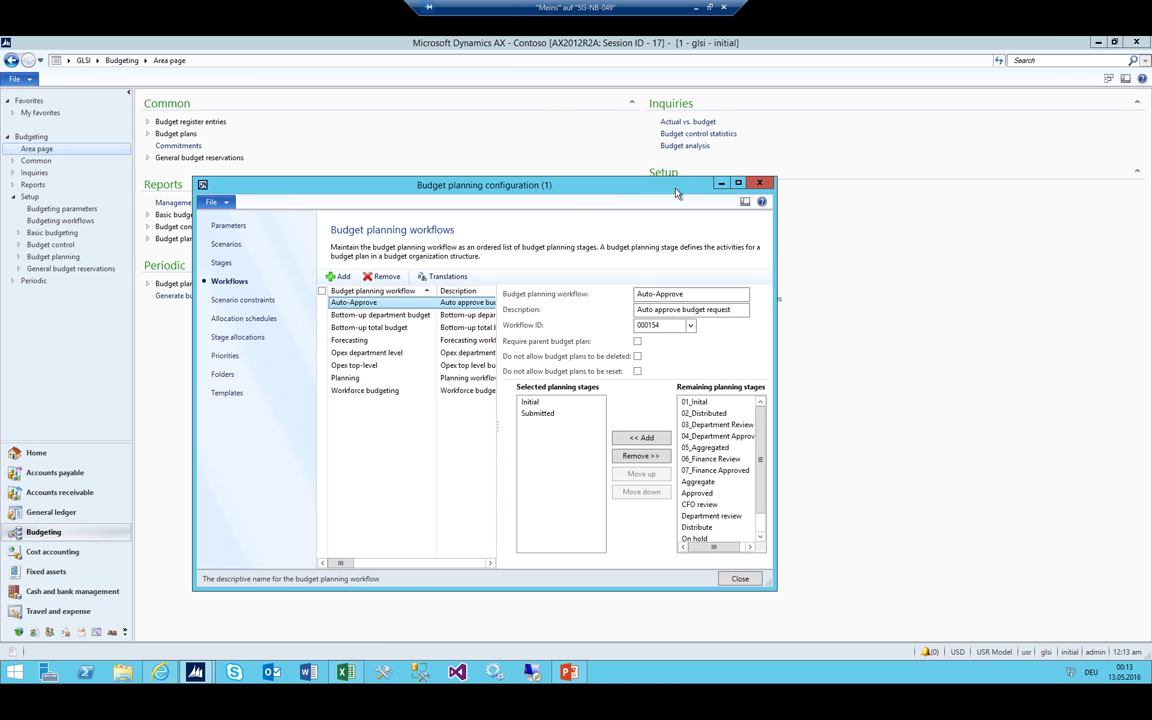
left_click(739, 183)
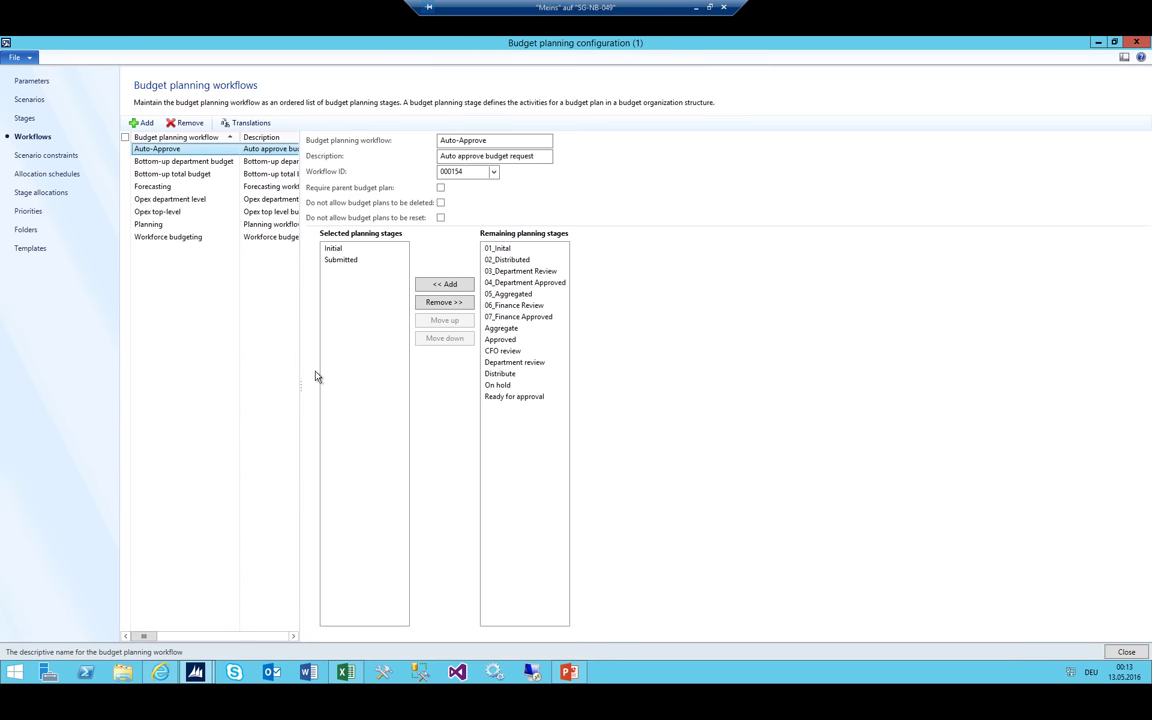
left_click_drag(305, 387, 400, 387)
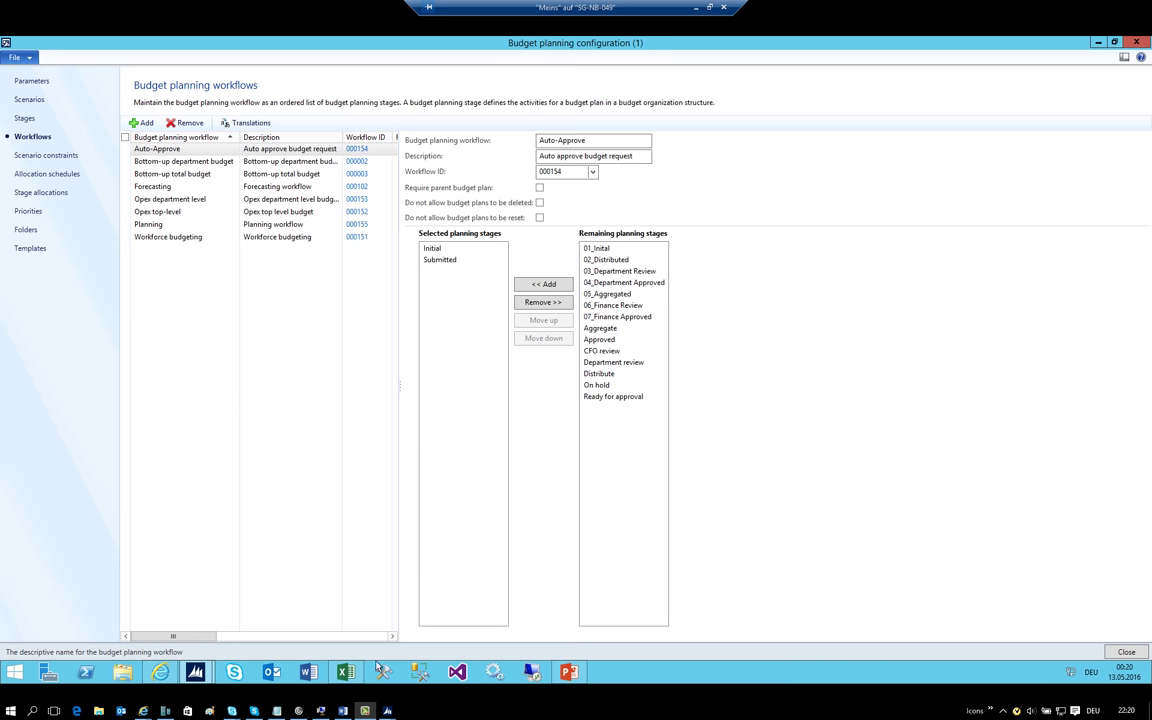
Review the Total Budget and Cost Center Budgets stage columns in the Excel sheet
left_click(345, 672)
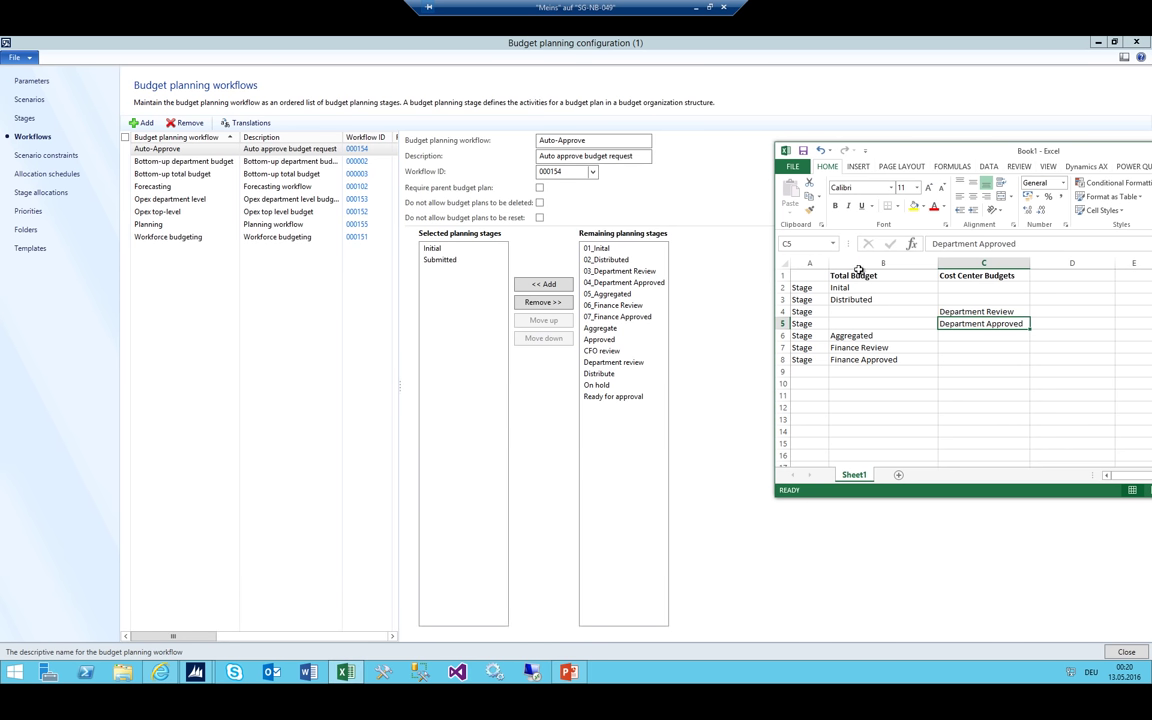
left_click_drag(860, 275, 872, 360)
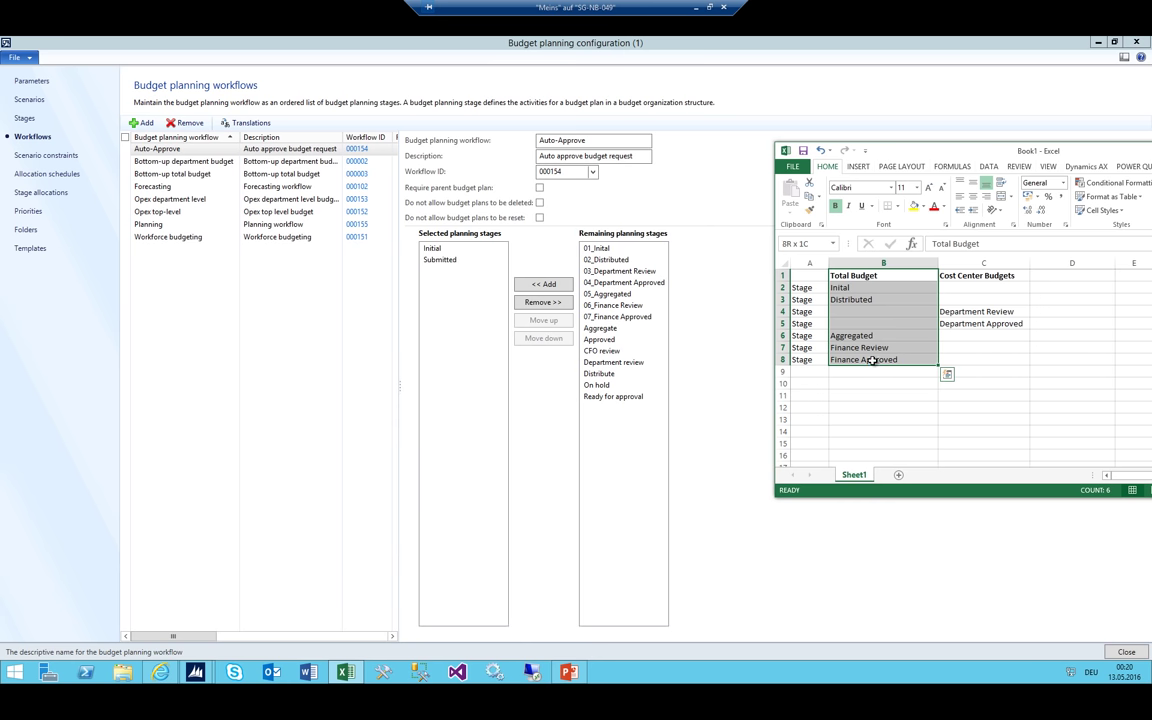
left_click_drag(958, 275, 961, 362)
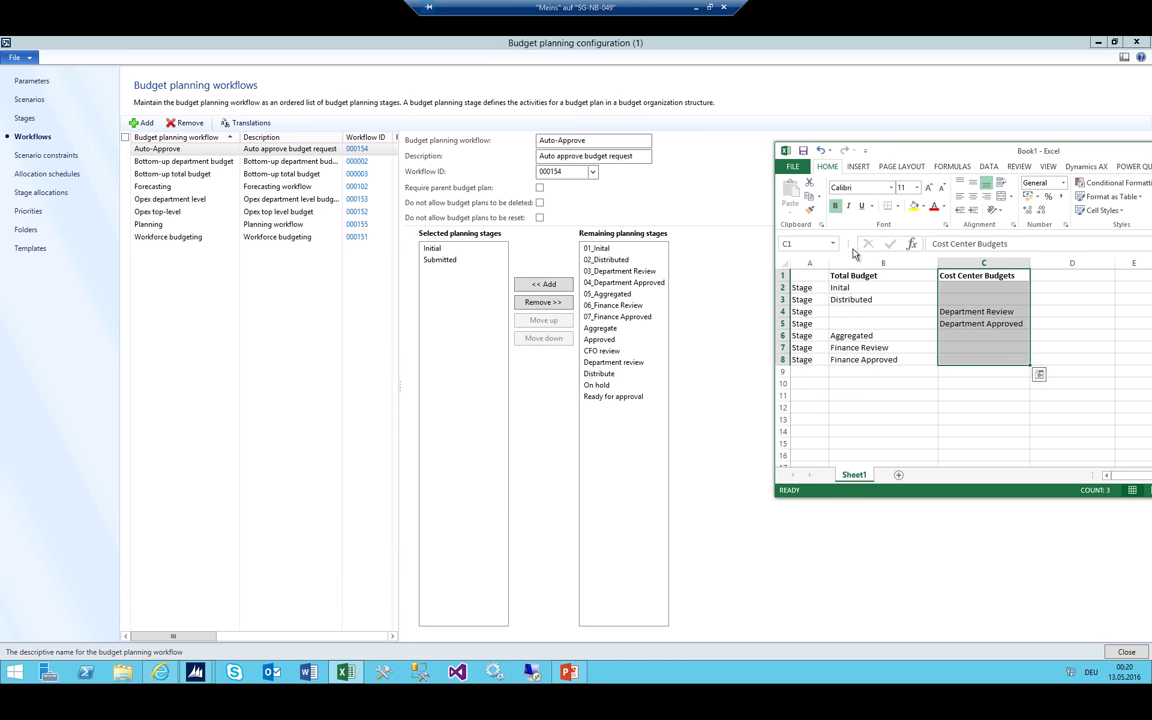
left_click(975, 311)
left_click(975, 323)
left_click(975, 311)
left_click_drag(975, 275, 972, 350)
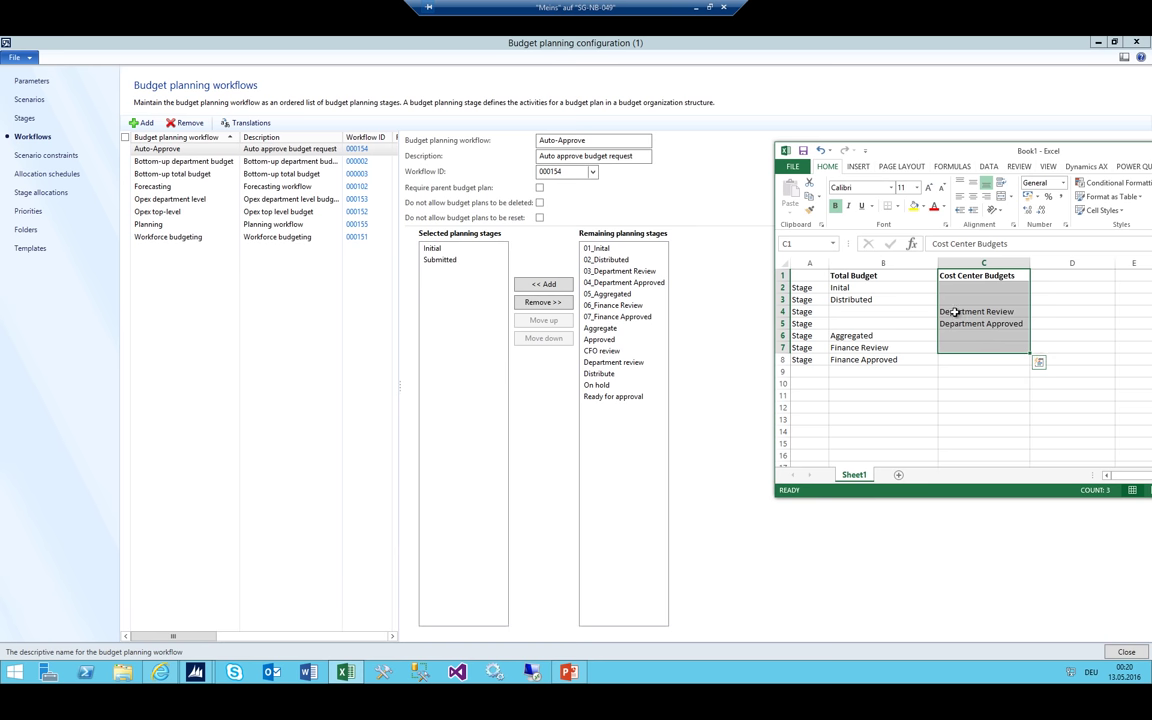
left_click(162, 146)
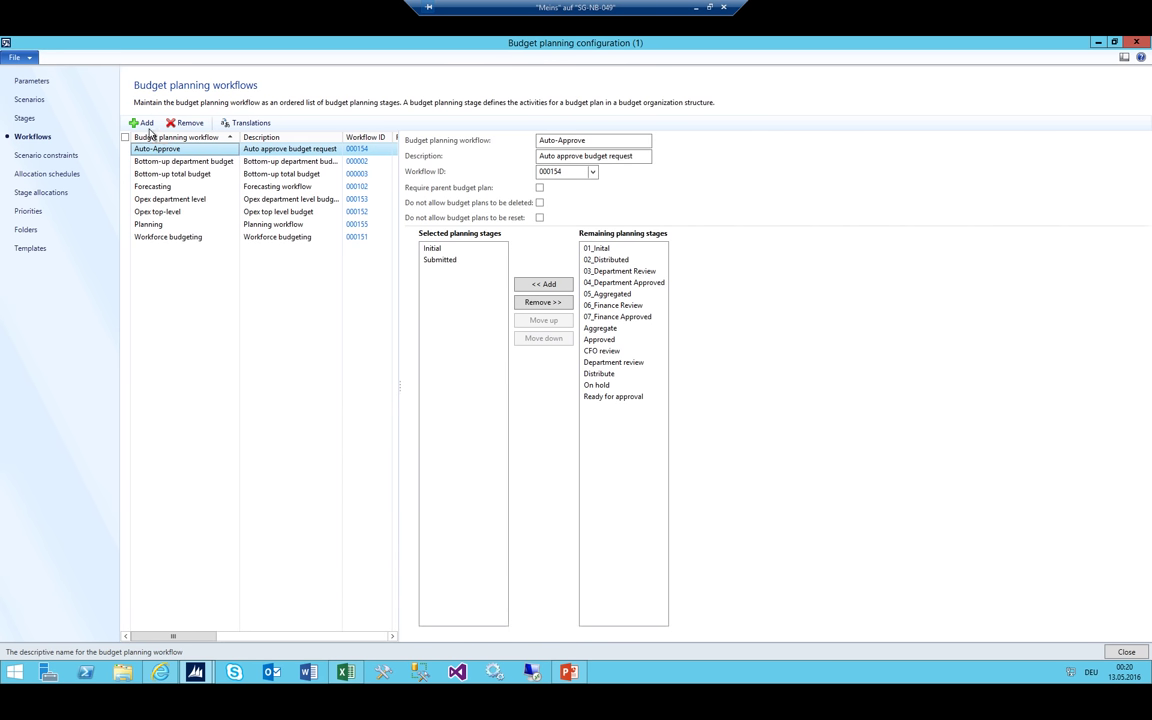
Add budget planning workflow 01_Total Budget, described Total Budget, with Workflow ID 000181
left_click(144, 123)
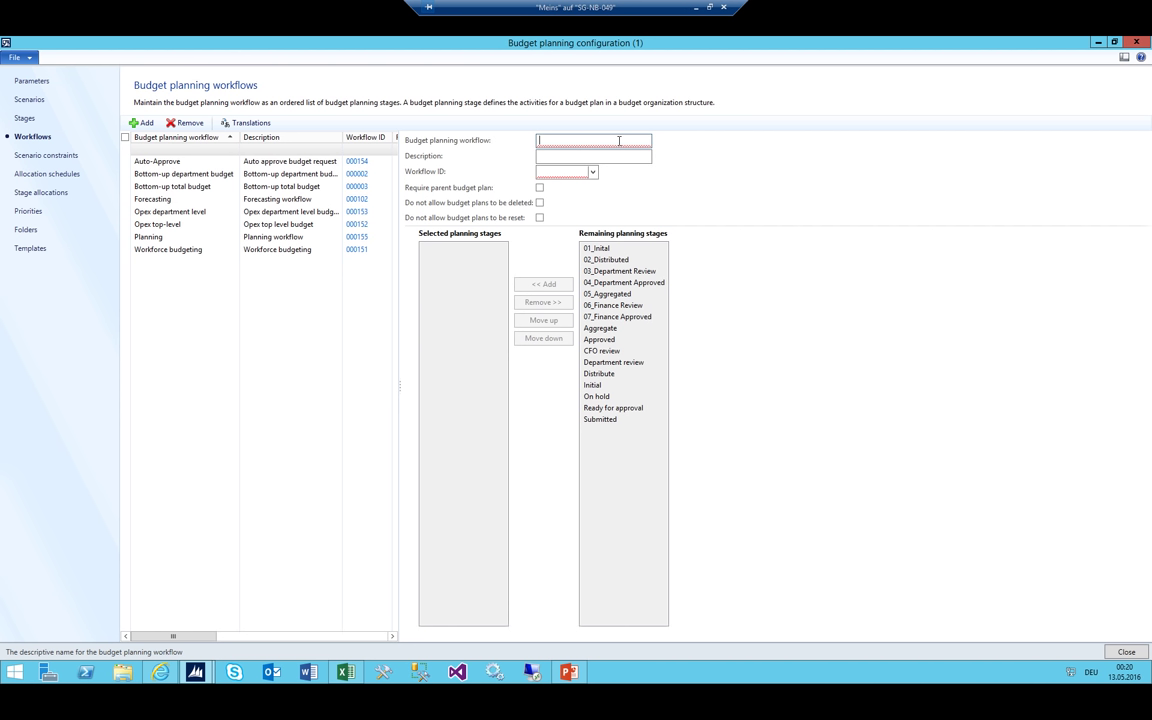
type("01_Total Budget")
left_click(541, 156)
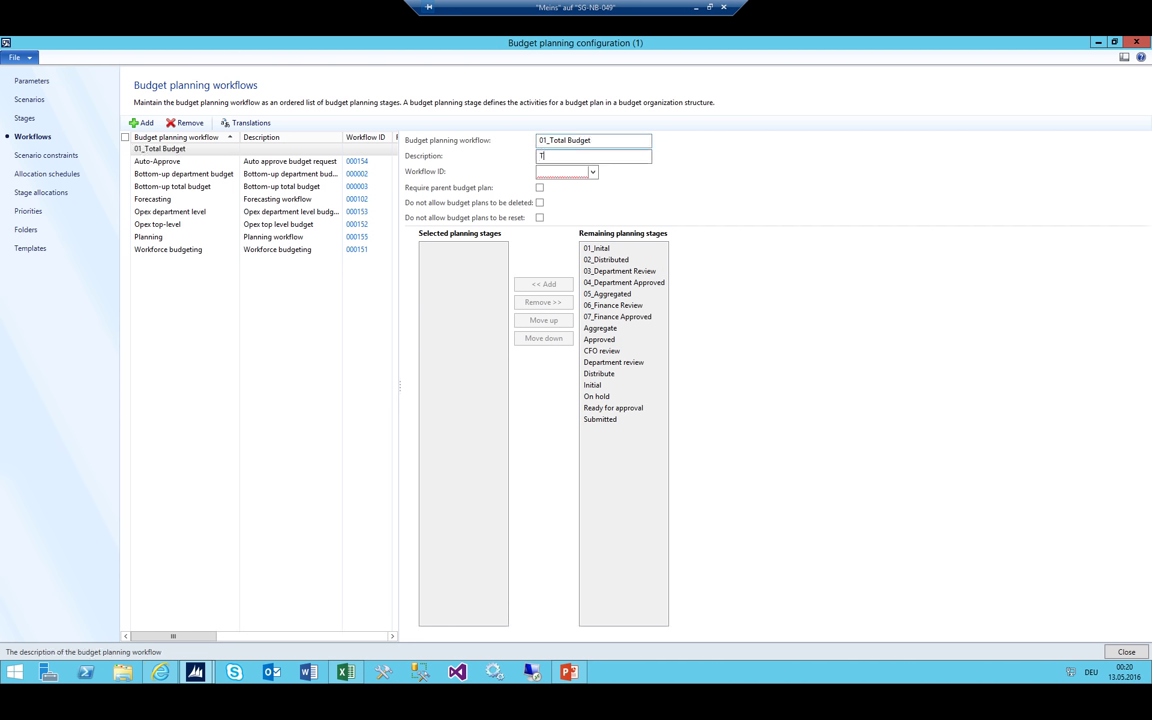
key("Tab")
key("alt+Down")
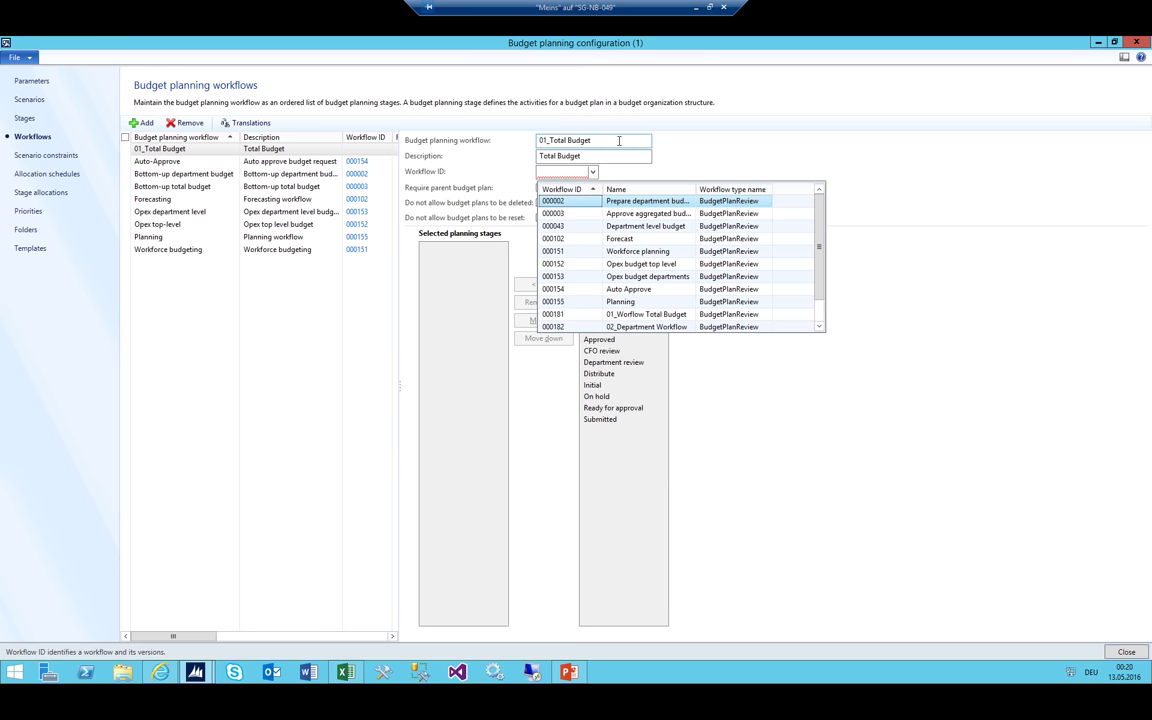
key("Down")
key("Down")
key("Down")
key("Down")
key("Down")
key("Down")
key("Down")
key("Down")
key("Down")
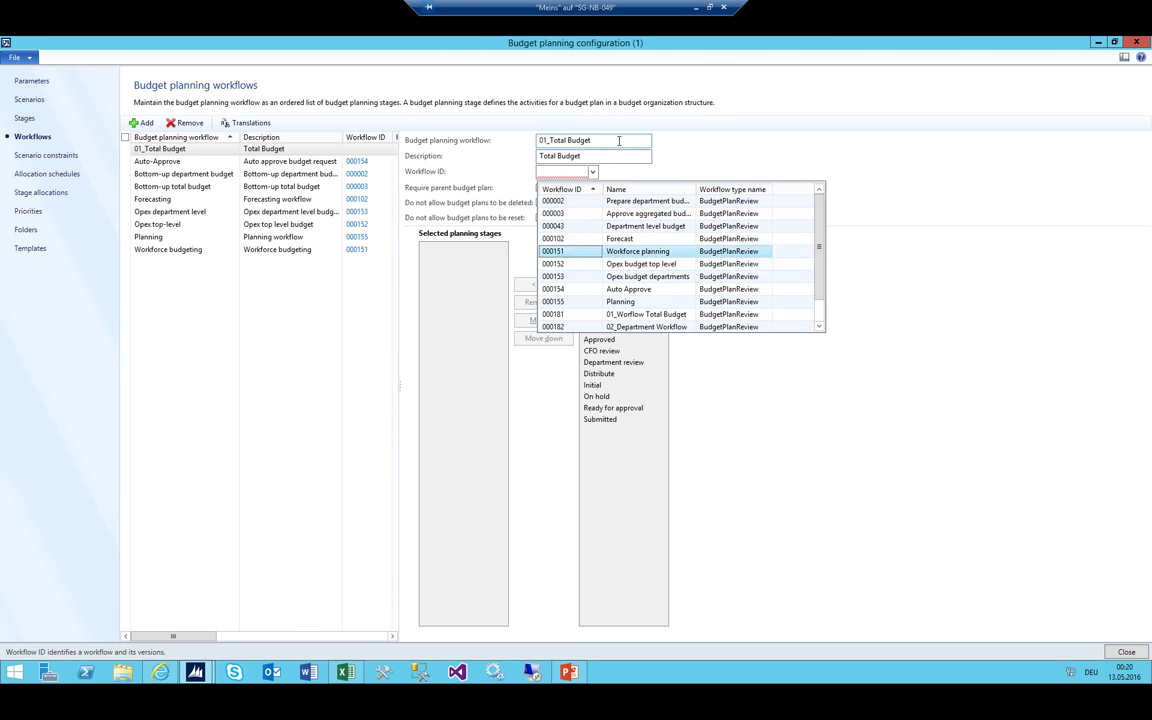
key("Return")
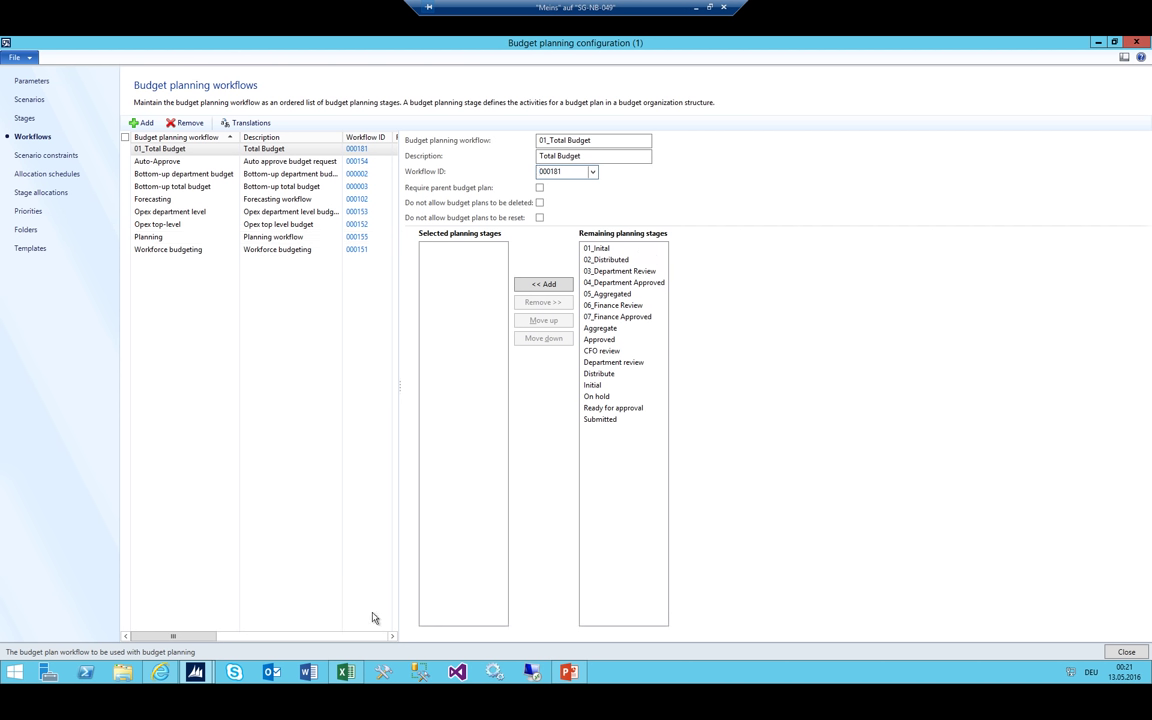
key("alt+Tab")
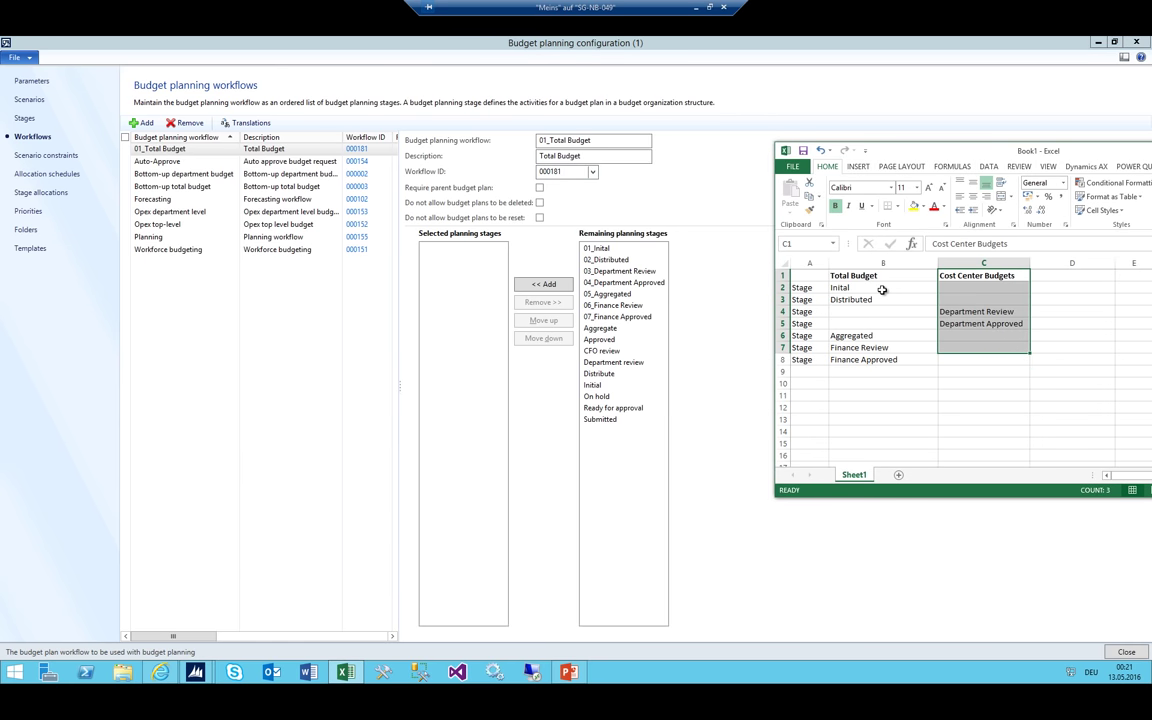
In Excel, move the Distributed stage from B3 over to column C
left_click(873, 297)
left_click(873, 288)
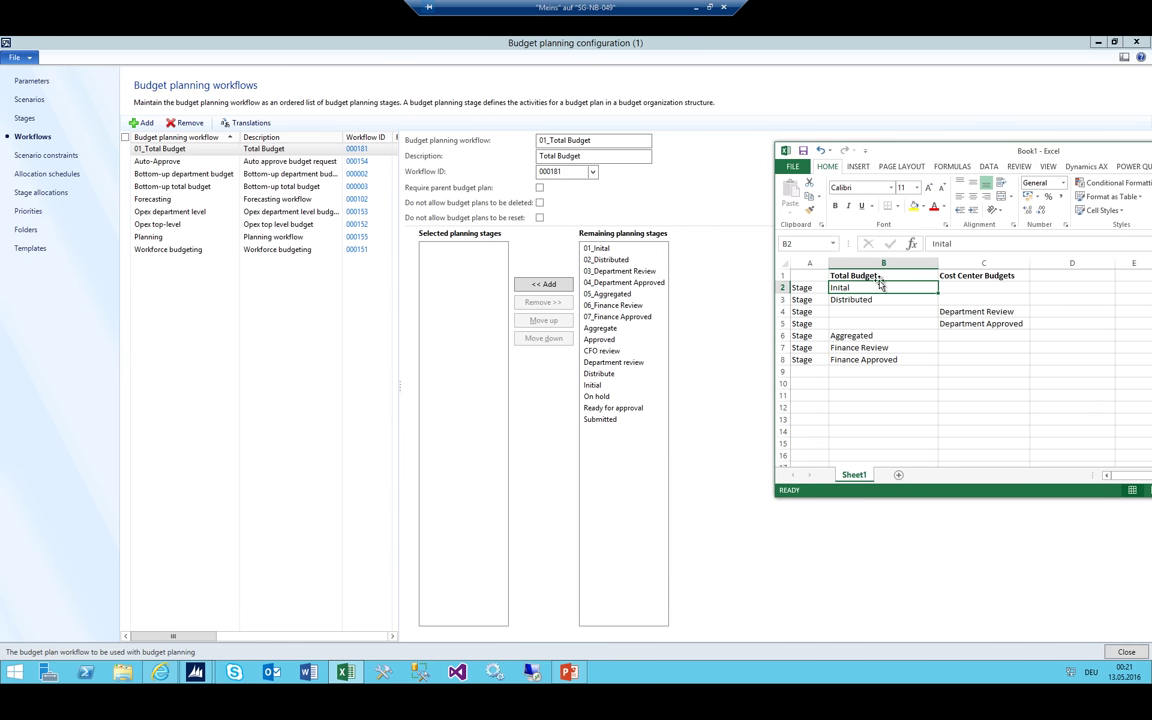
left_click_drag(873, 288, 880, 372)
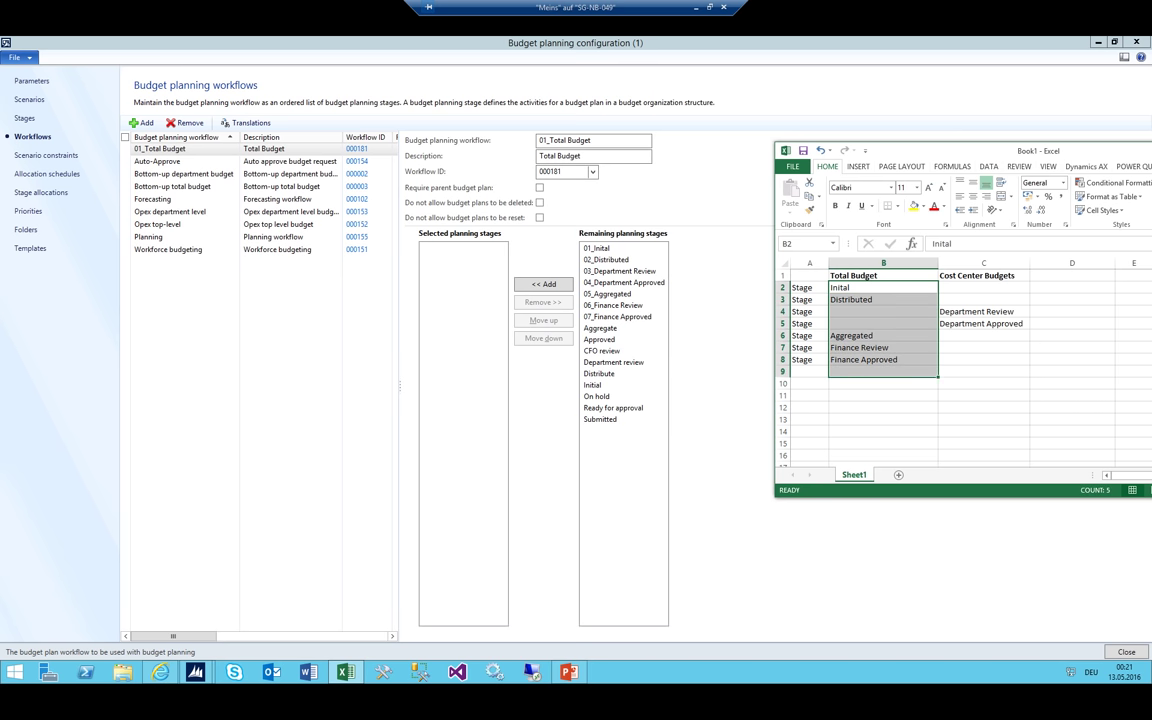
left_click(873, 300)
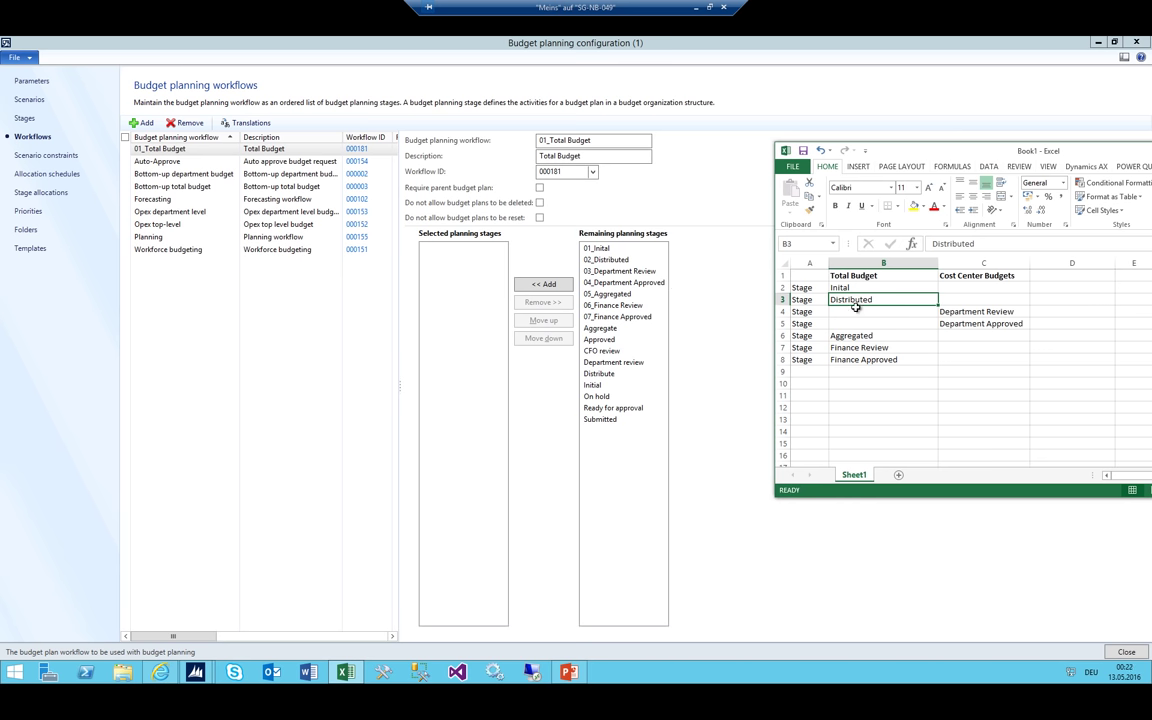
left_click_drag(855, 307, 957, 301)
left_click(845, 311)
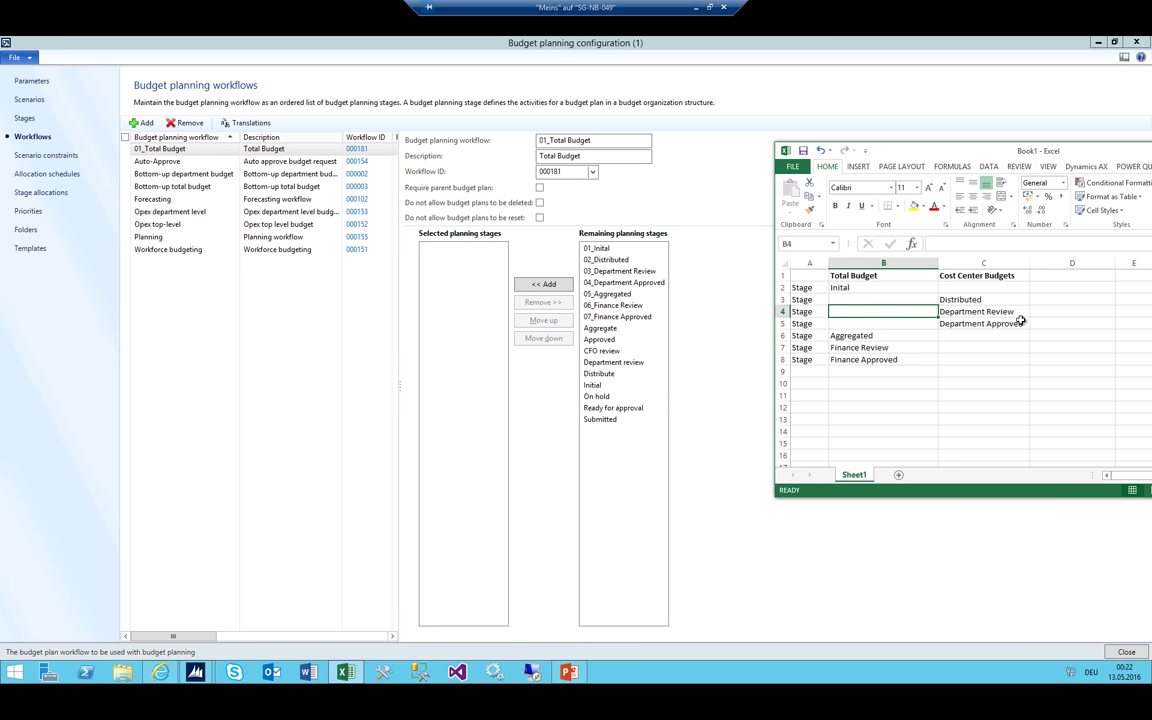
left_click(840, 287)
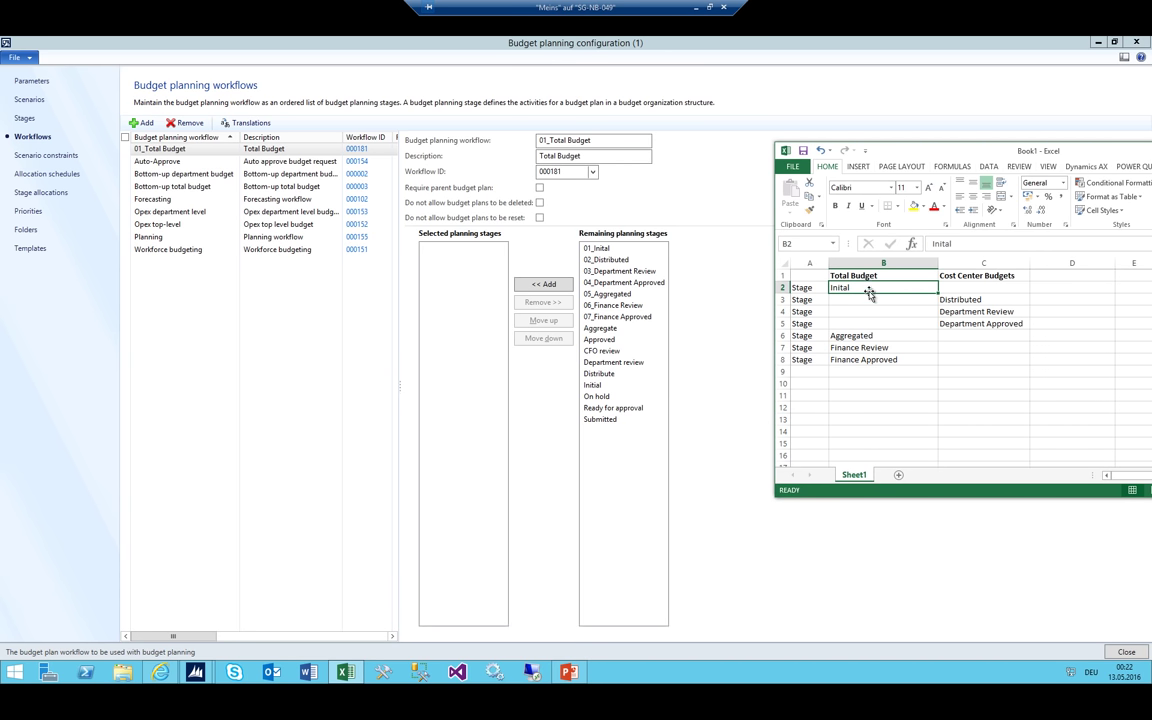
Add 01_Inital, 05_Aggregated, 06_Finance Review and 07_Finance Approved as selected planning stages
double_click(606, 249)
key("alt+Tab")
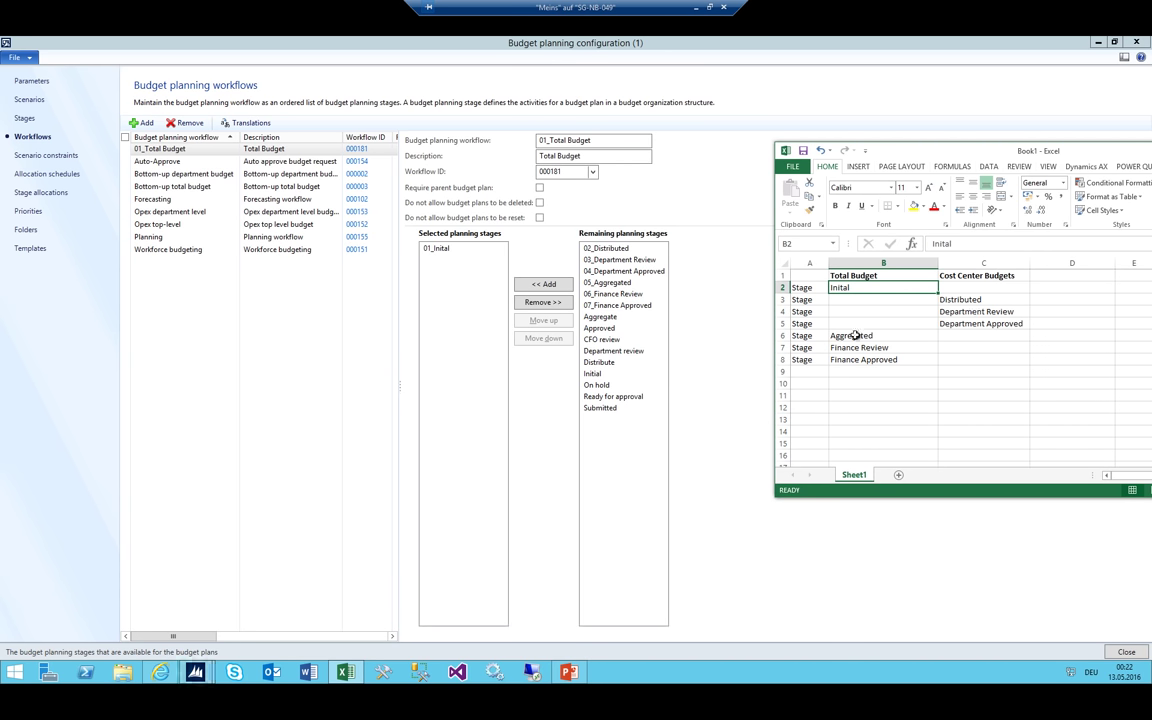
double_click(600, 282)
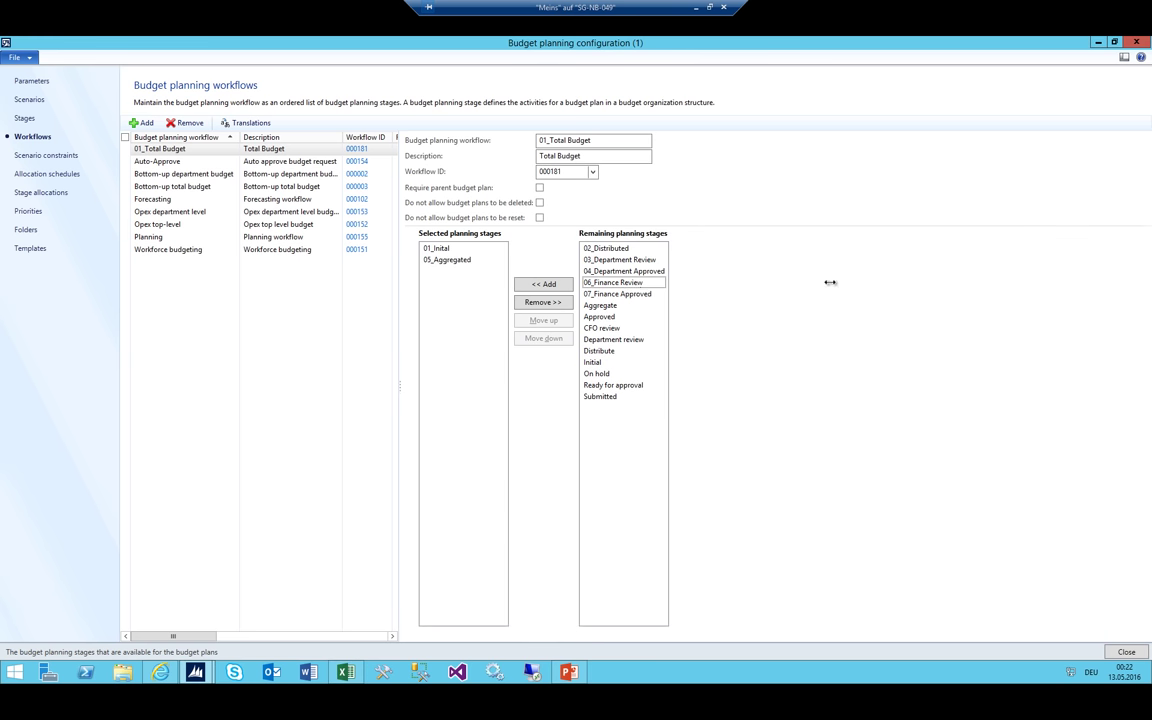
key("alt+Tab")
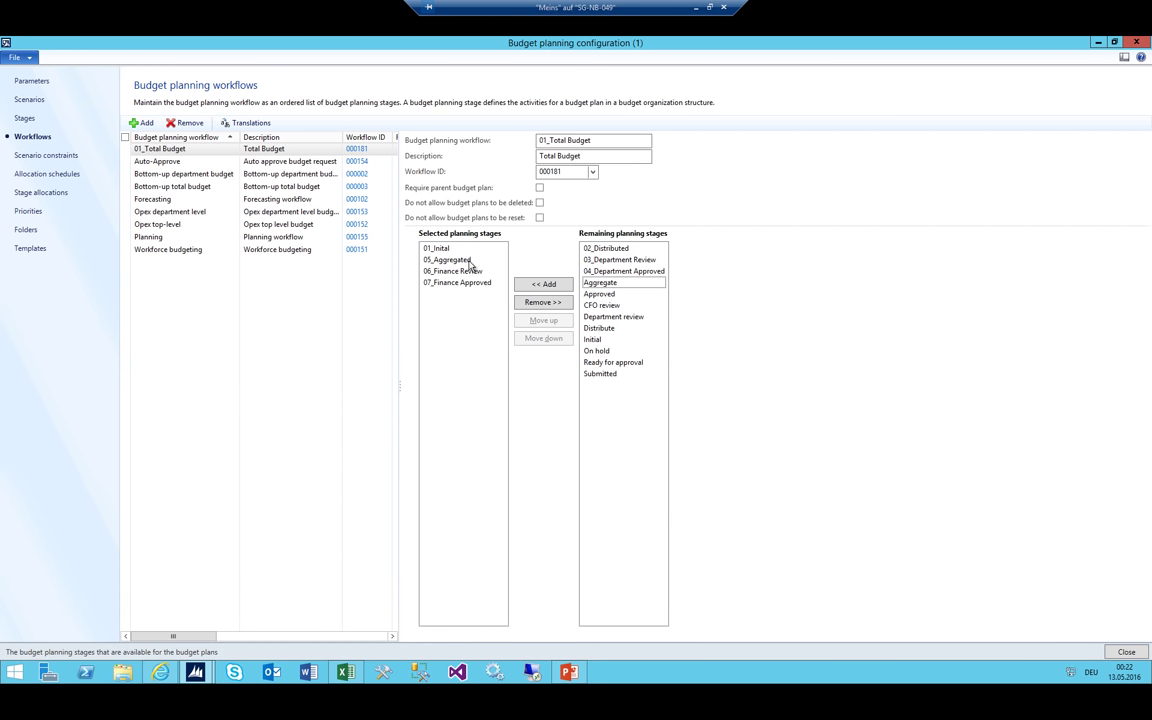
key("alt+Tab")
key("Down")
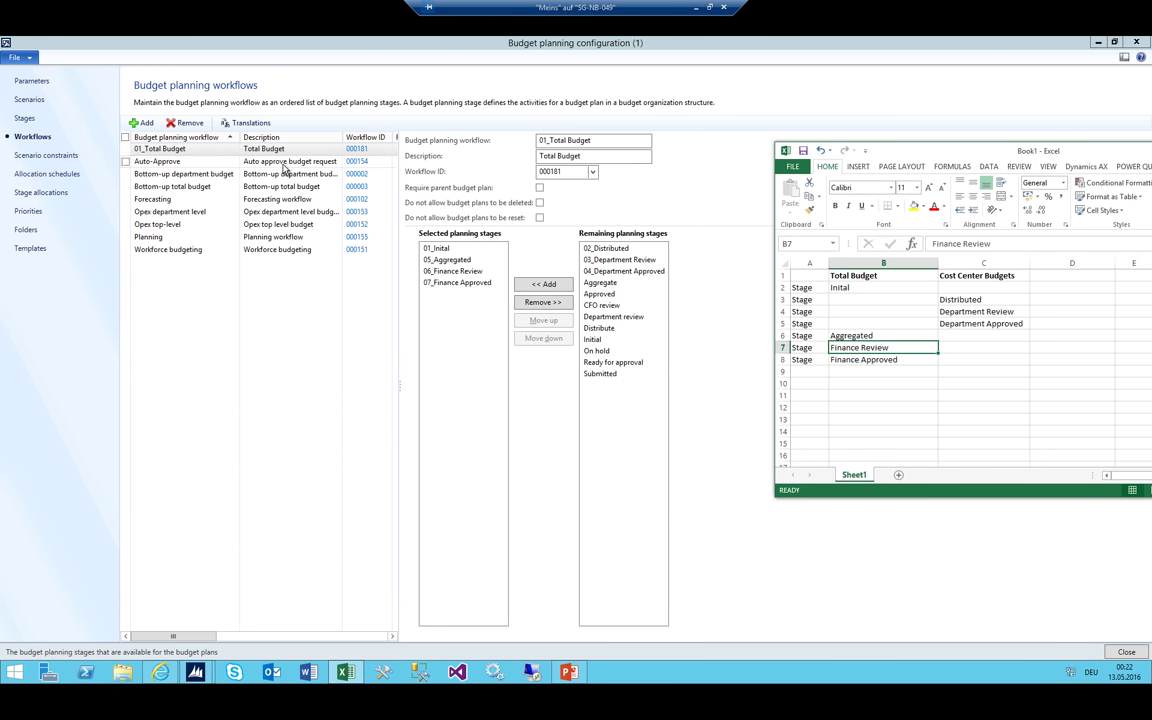
Compare 01_Total Budget's stages with the Auto-Approve workflow, then reselect 01_Total Budget
left_click(190, 148)
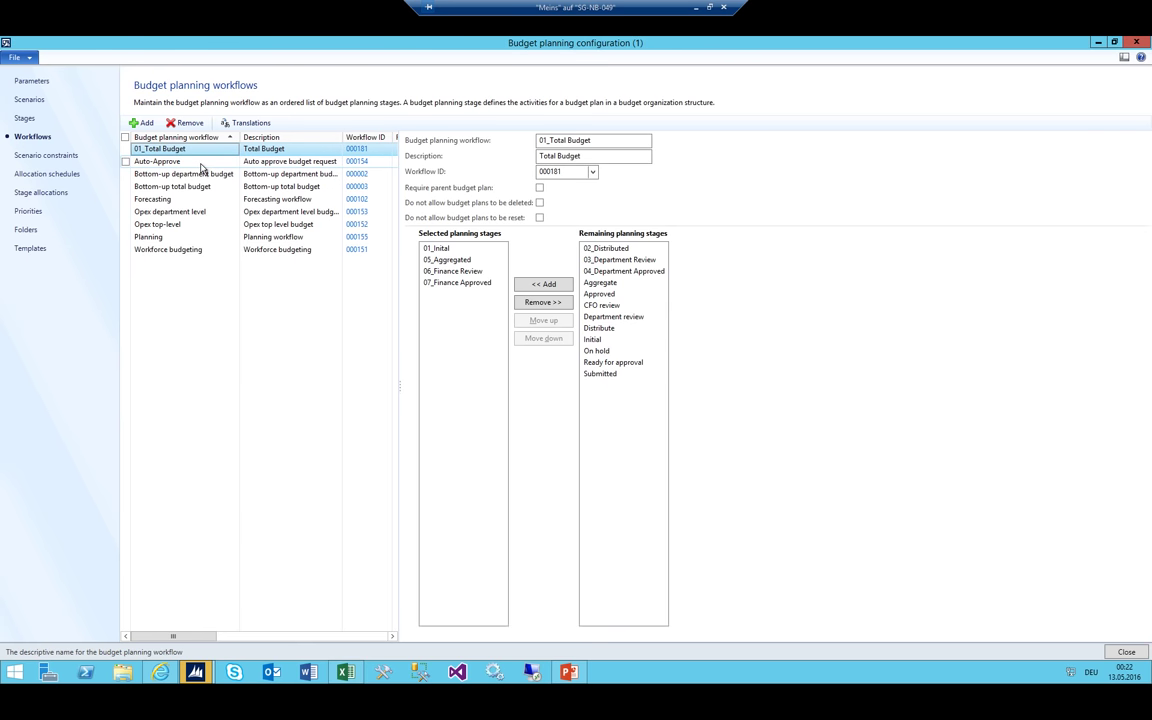
left_click(201, 163)
left_click(216, 149)
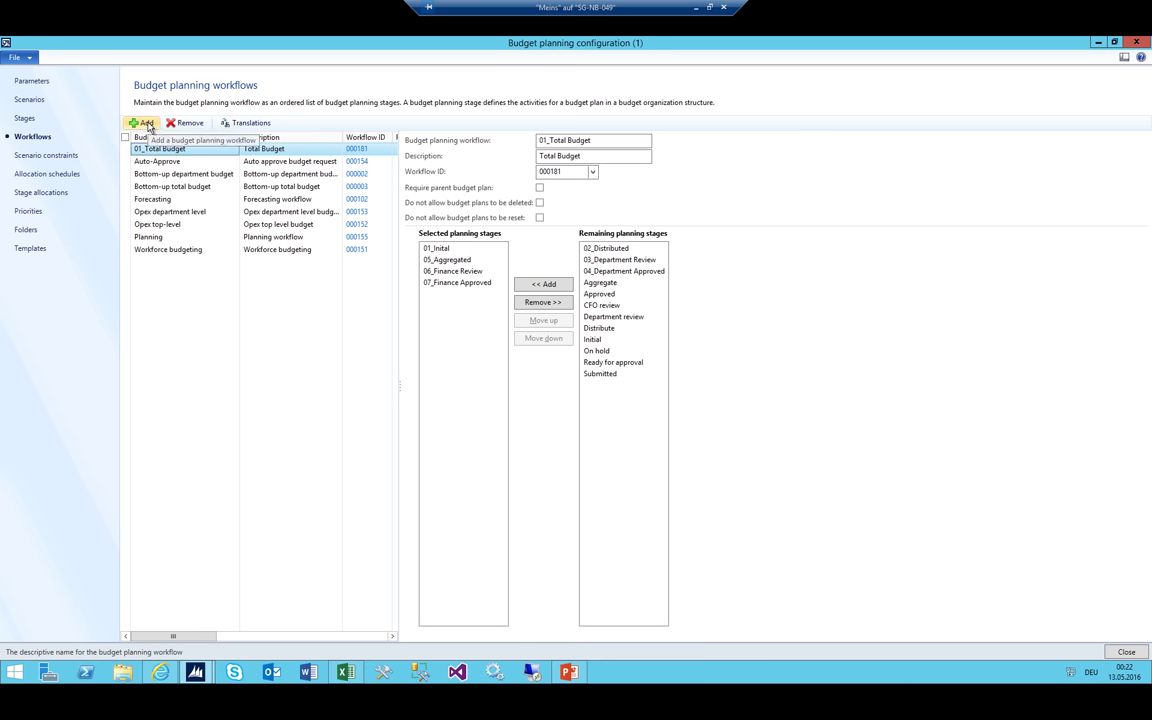
left_click(165, 160)
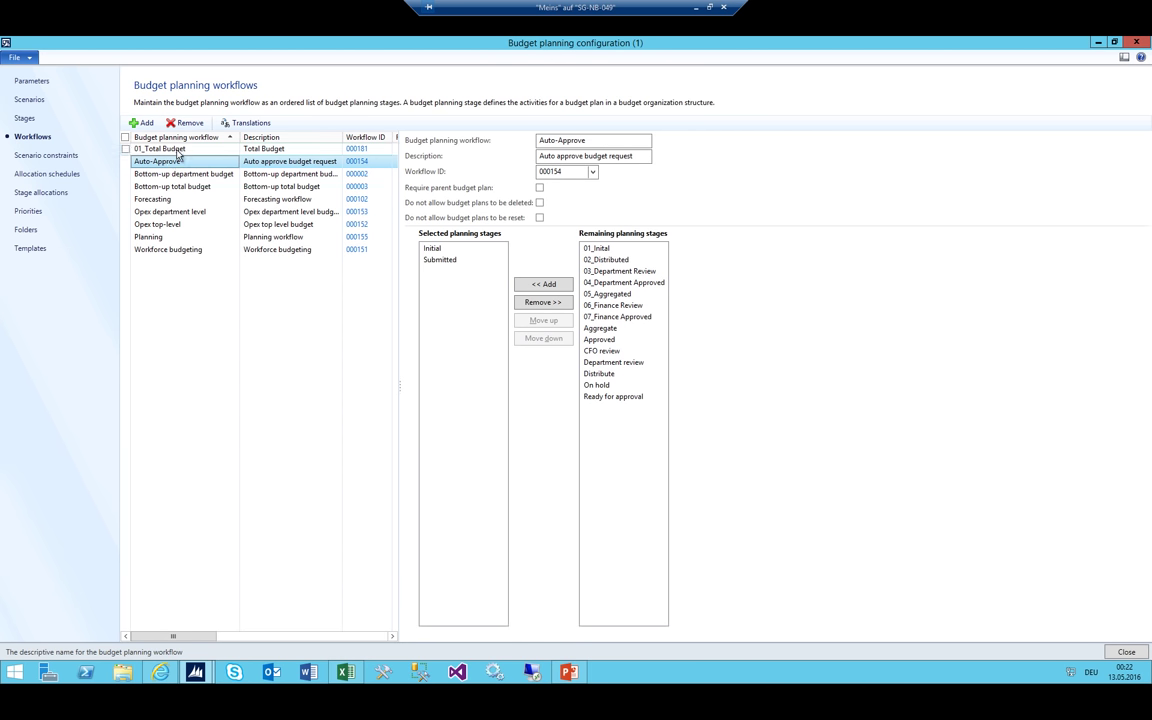
left_click(191, 151)
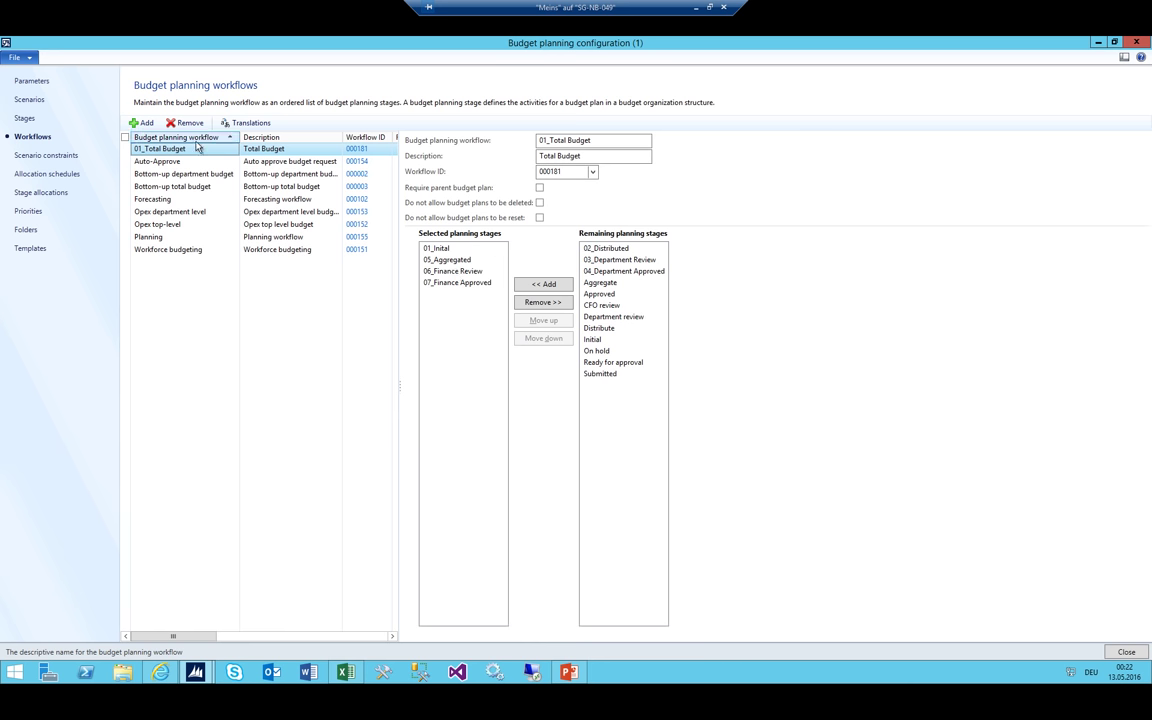
Add a new budget planning workflow named 02_Department Budget with description Department Budget
left_click(143, 123)
type("02")
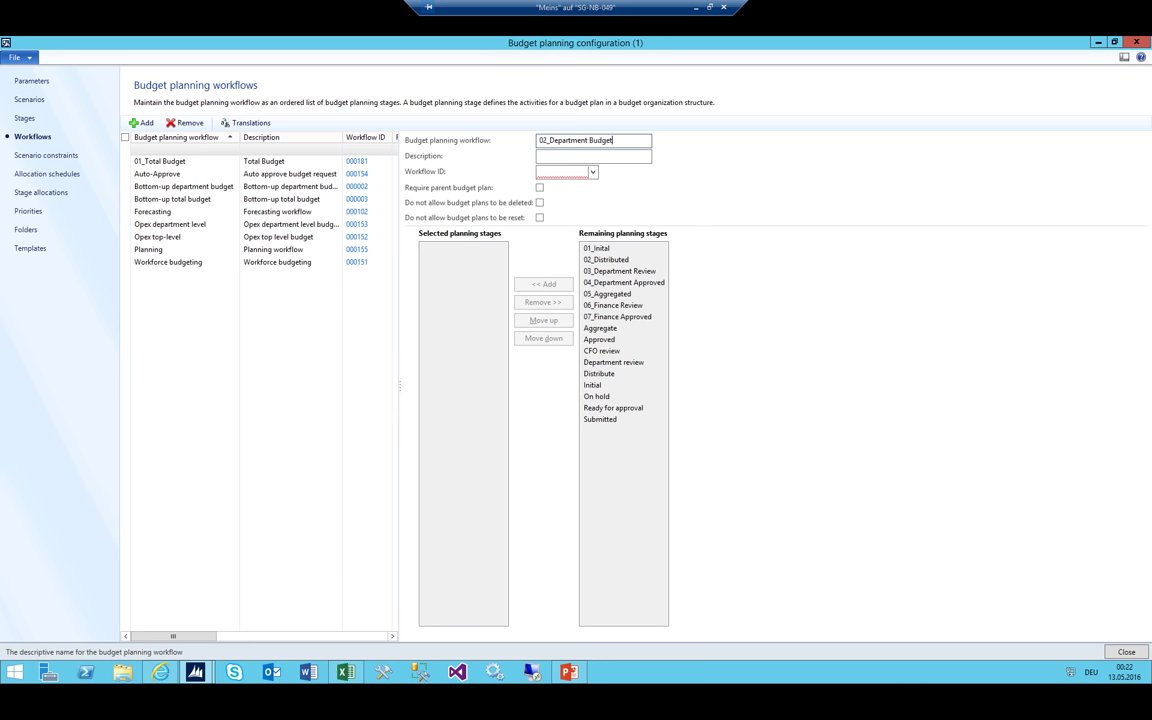
left_click(560, 156)
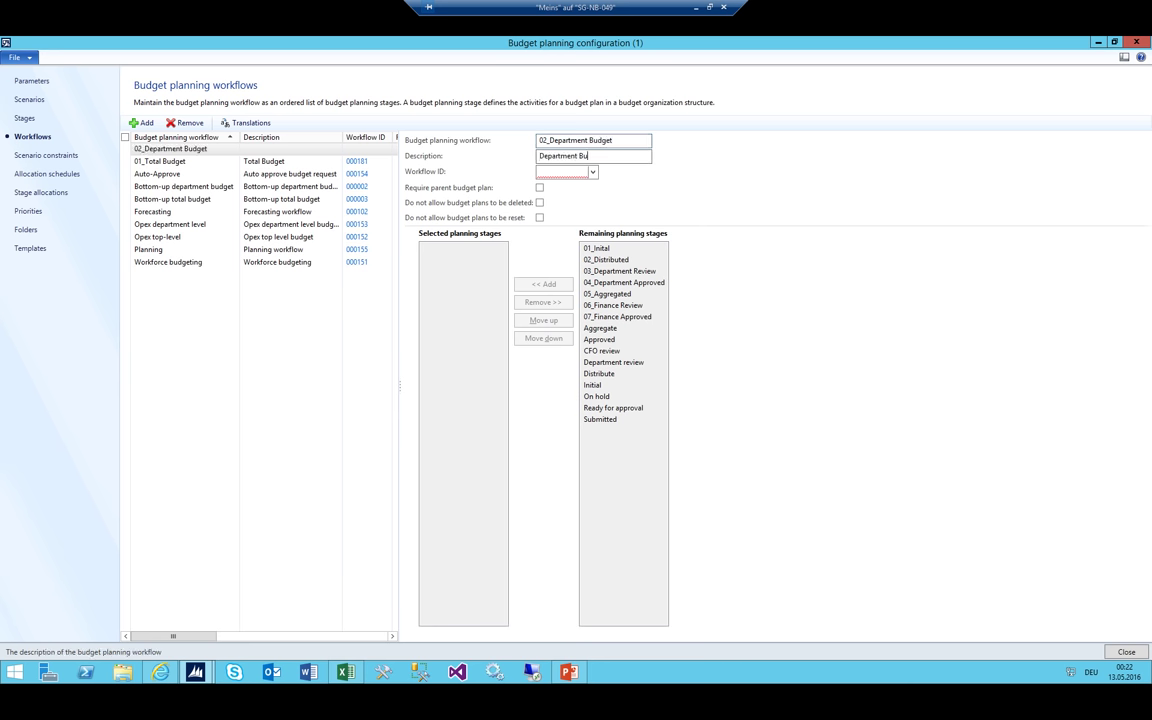
type("Department Budget")
Link it to workflow ID 000182 and require a parent budget plan
key("Tab")
key("alt+Down")
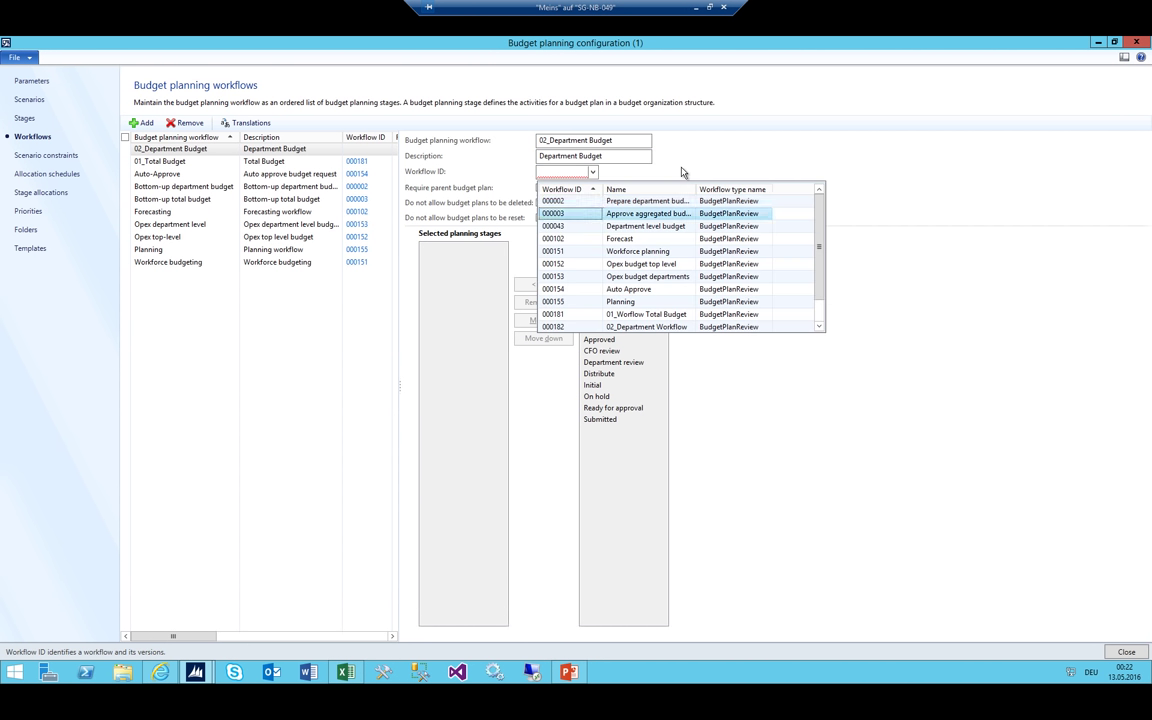
key("Down")
key("Down")
key("Return")
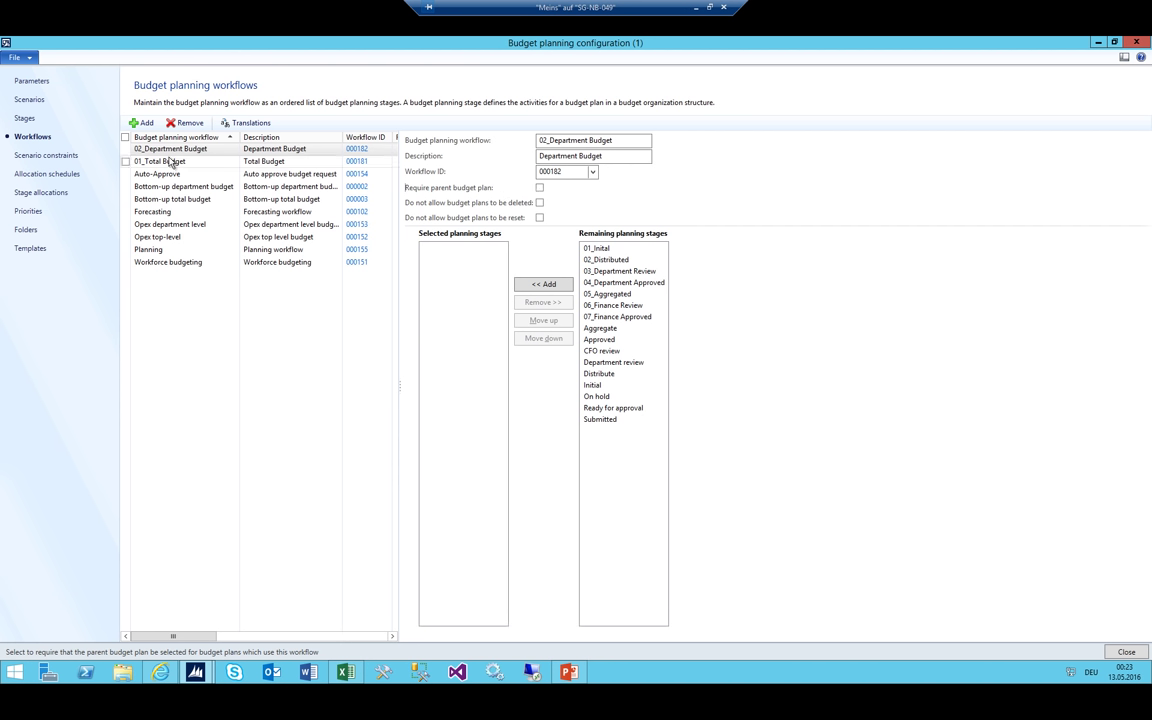
left_click(540, 188)
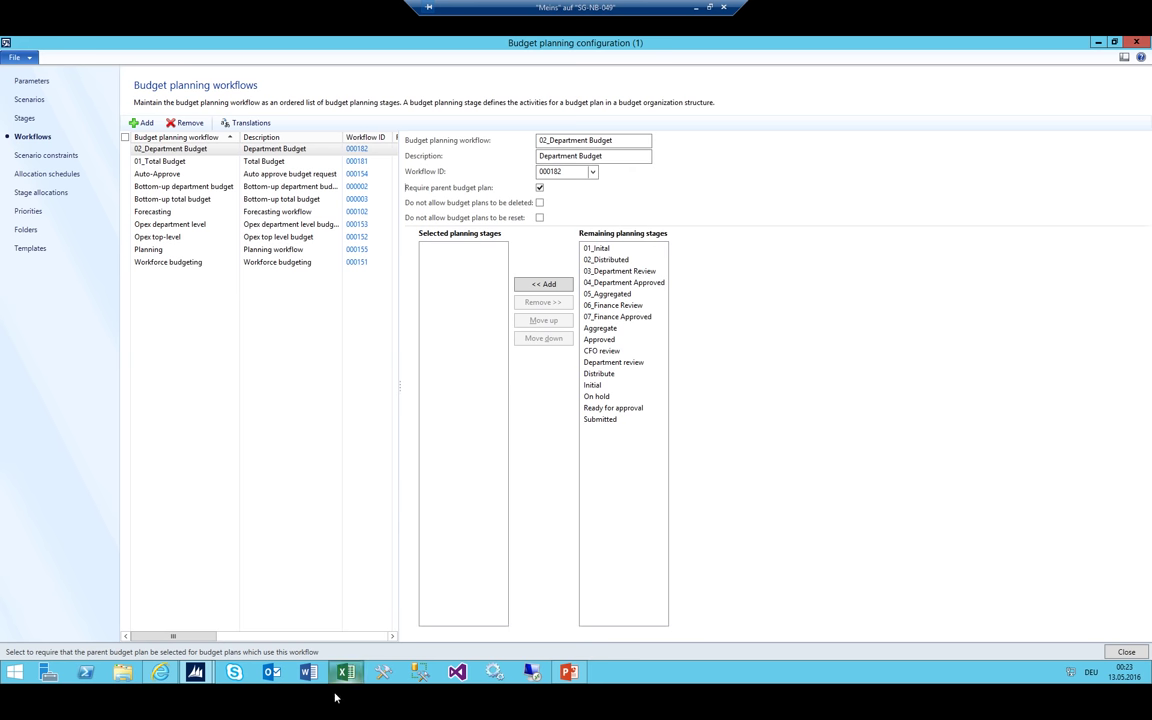
left_click(324, 592)
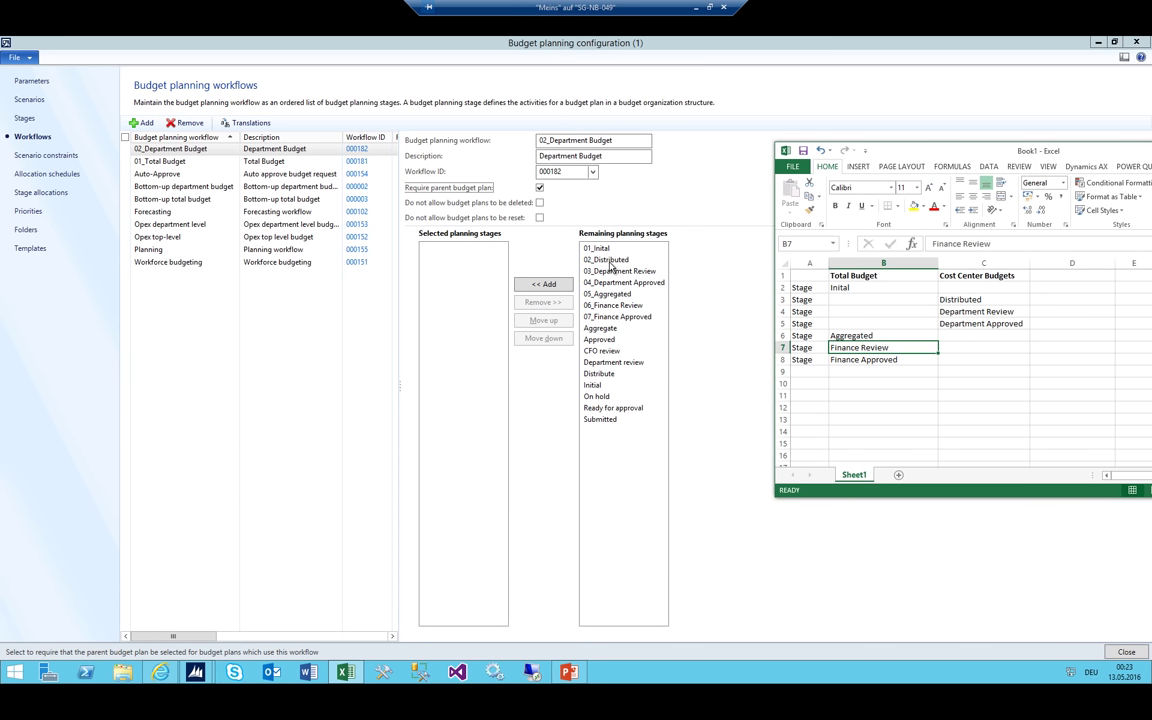
Move 02_Distributed, 03_Department Review and 04_Department Approved from remaining to selected planning stages
double_click(608, 261)
double_click(605, 262)
double_click(603, 261)
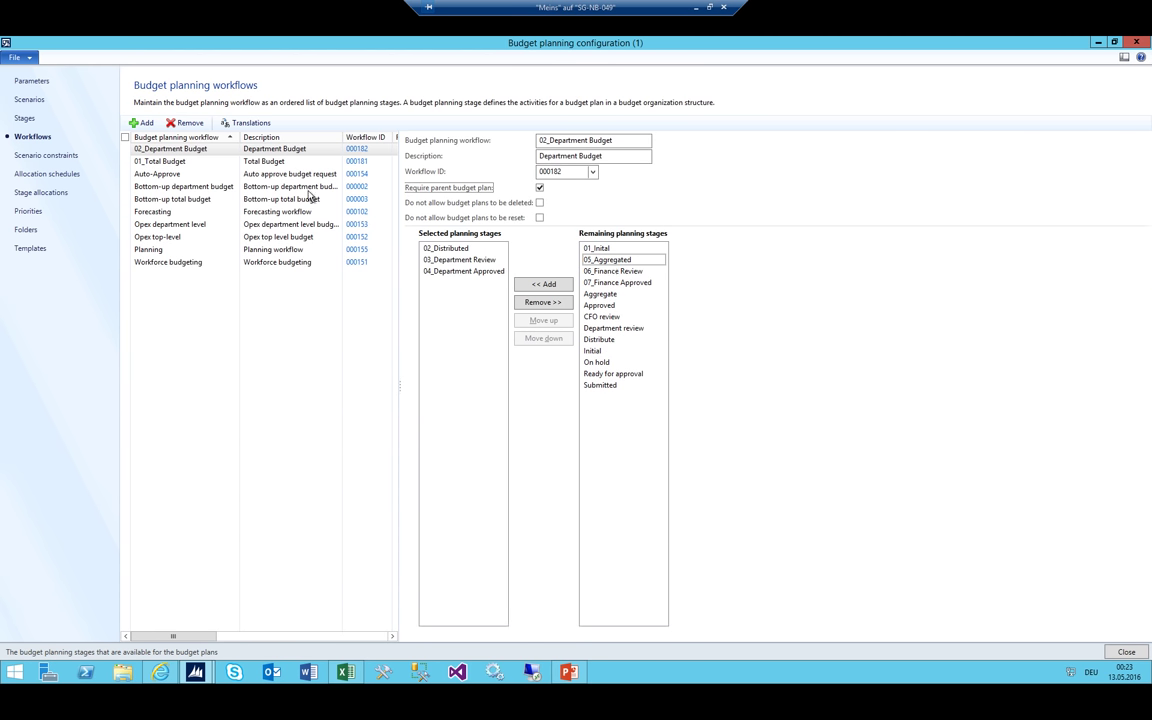
left_click(165, 161)
left_click(170, 148)
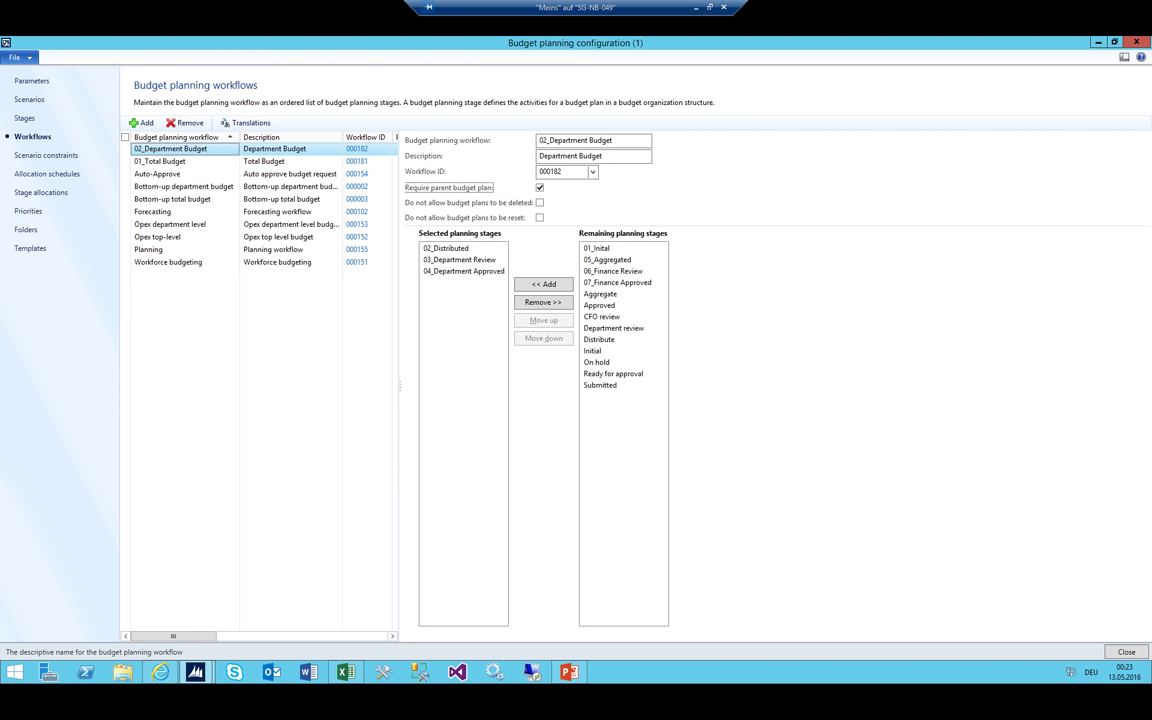
On the Scenario constraints page, mark all existing constraint rows and delete them
left_click(47, 155)
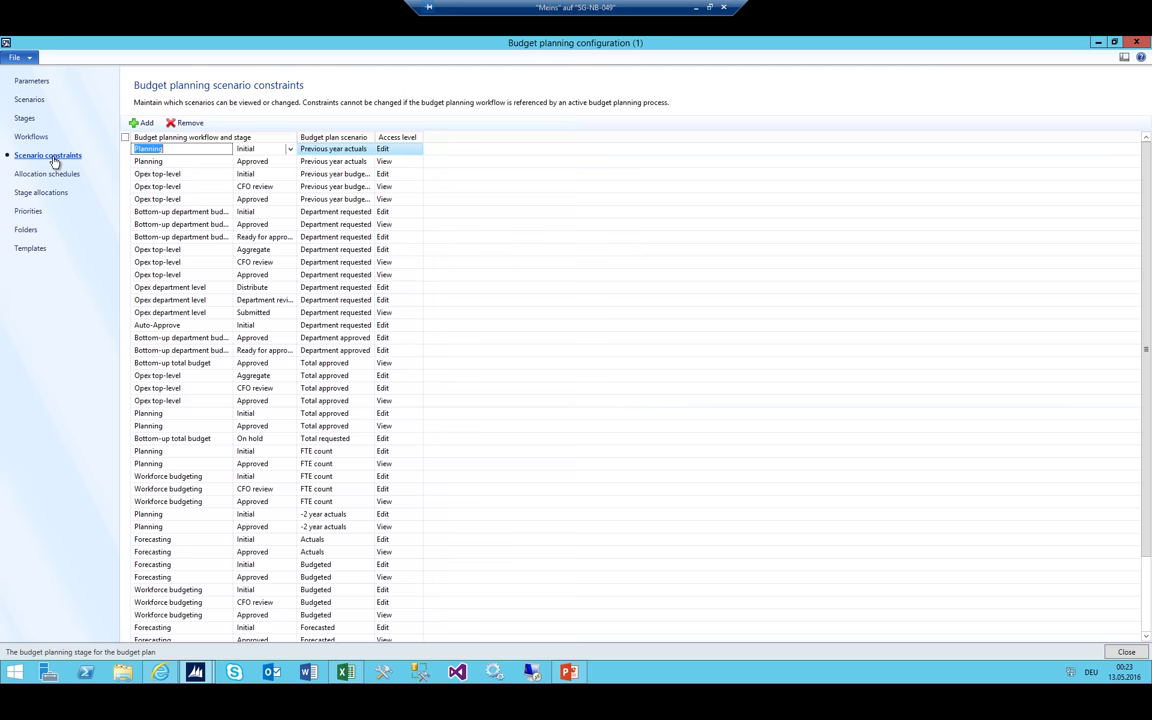
scroll(290, 400, "down", 4)
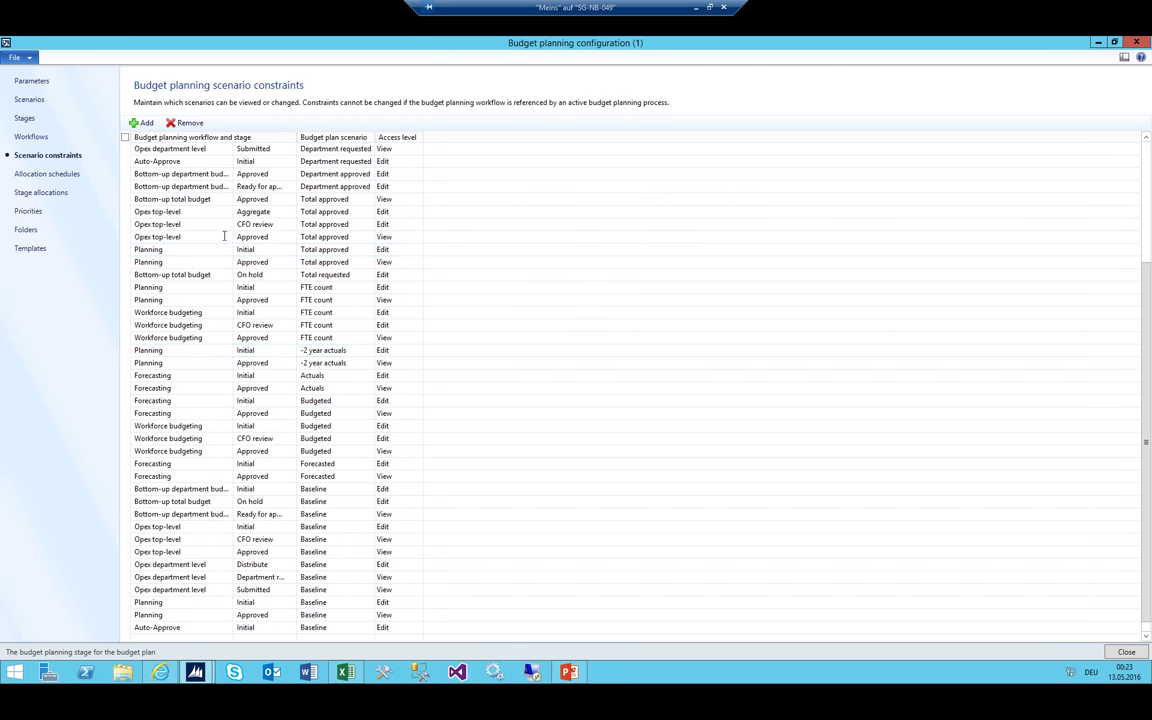
scroll(205, 362, "up", 4)
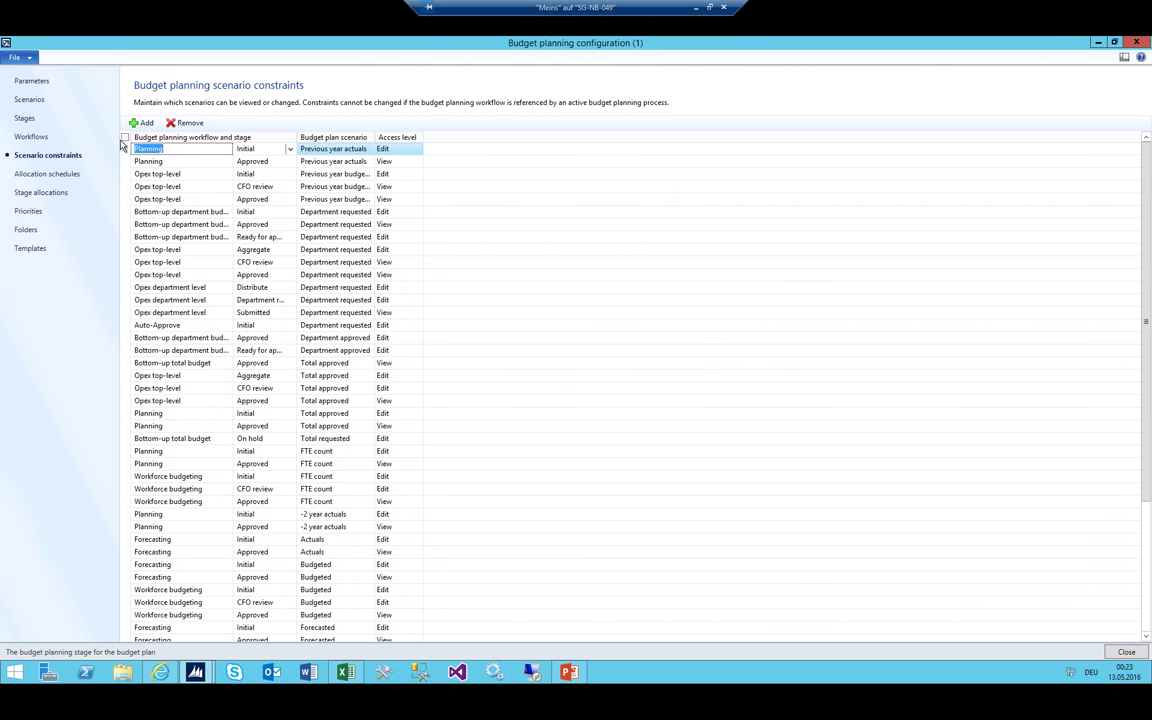
left_click(125, 137)
left_click(175, 121)
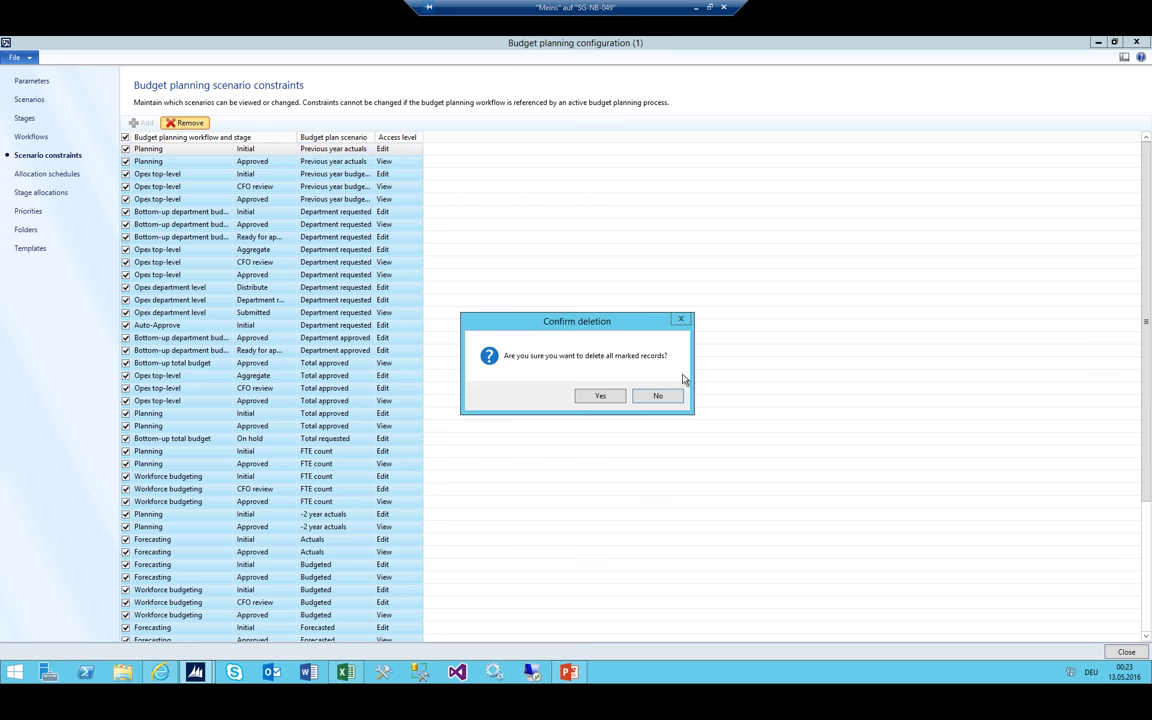
left_click(600, 396)
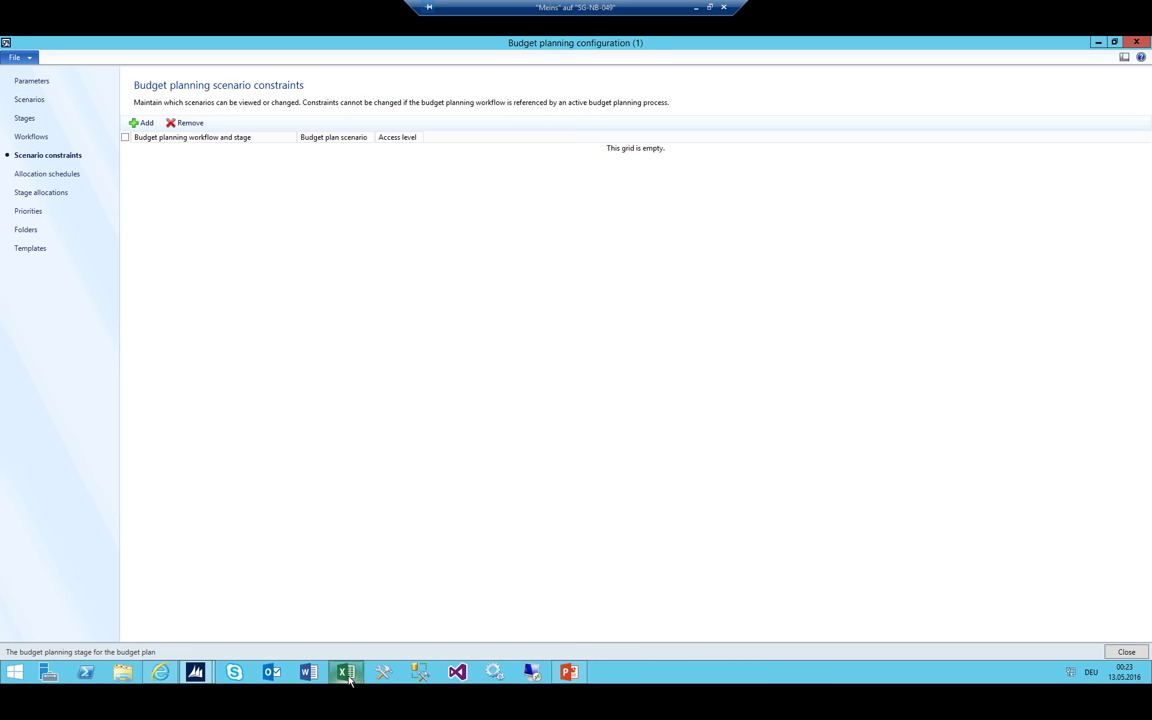
left_click(137, 122)
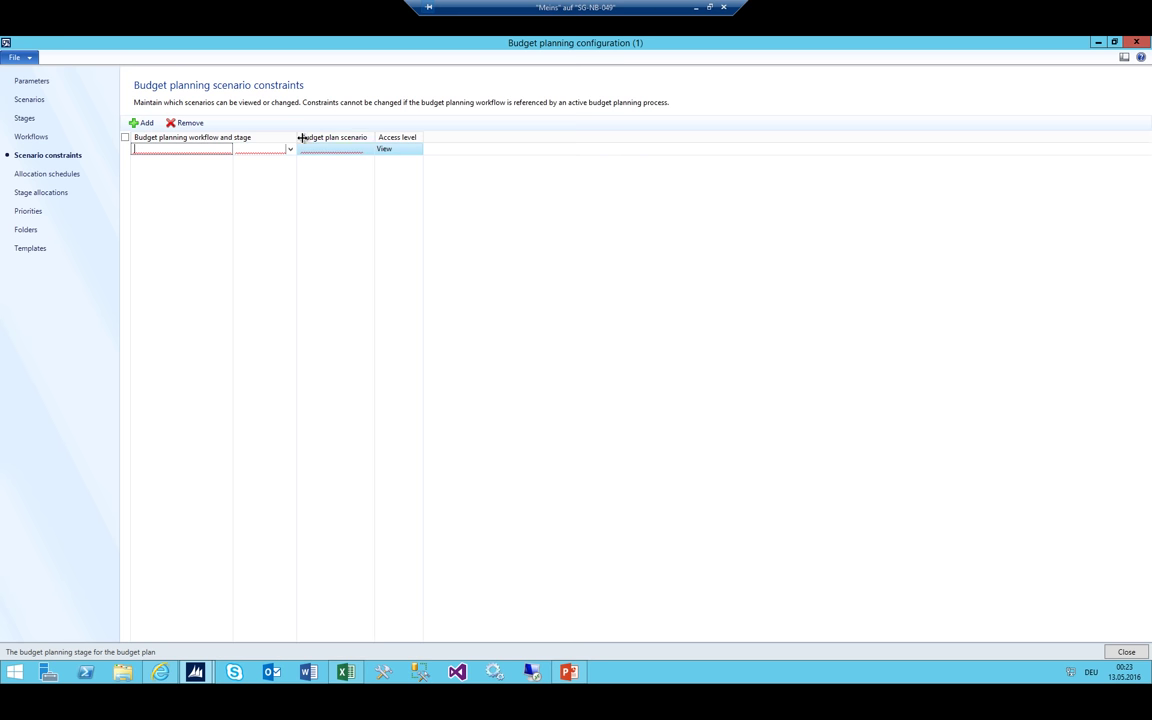
left_click(398, 149)
left_click(416, 149)
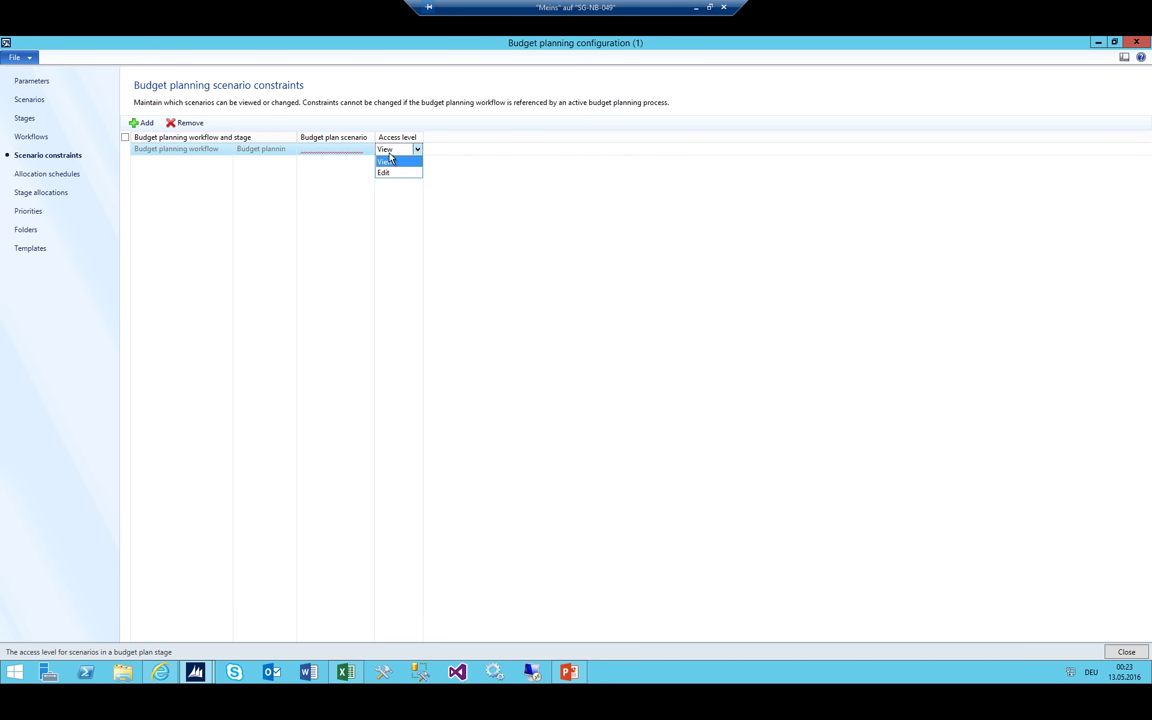
left_click(392, 161)
left_click(345, 672)
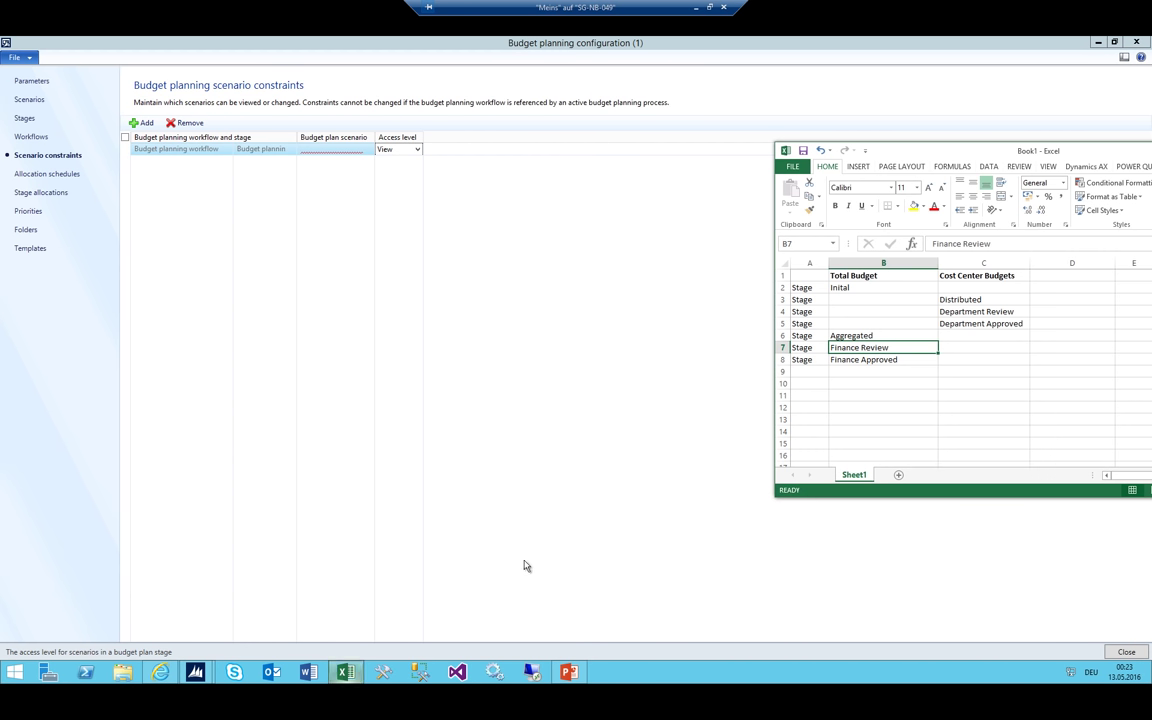
left_click_drag(859, 336, 863, 358)
left_click(863, 358)
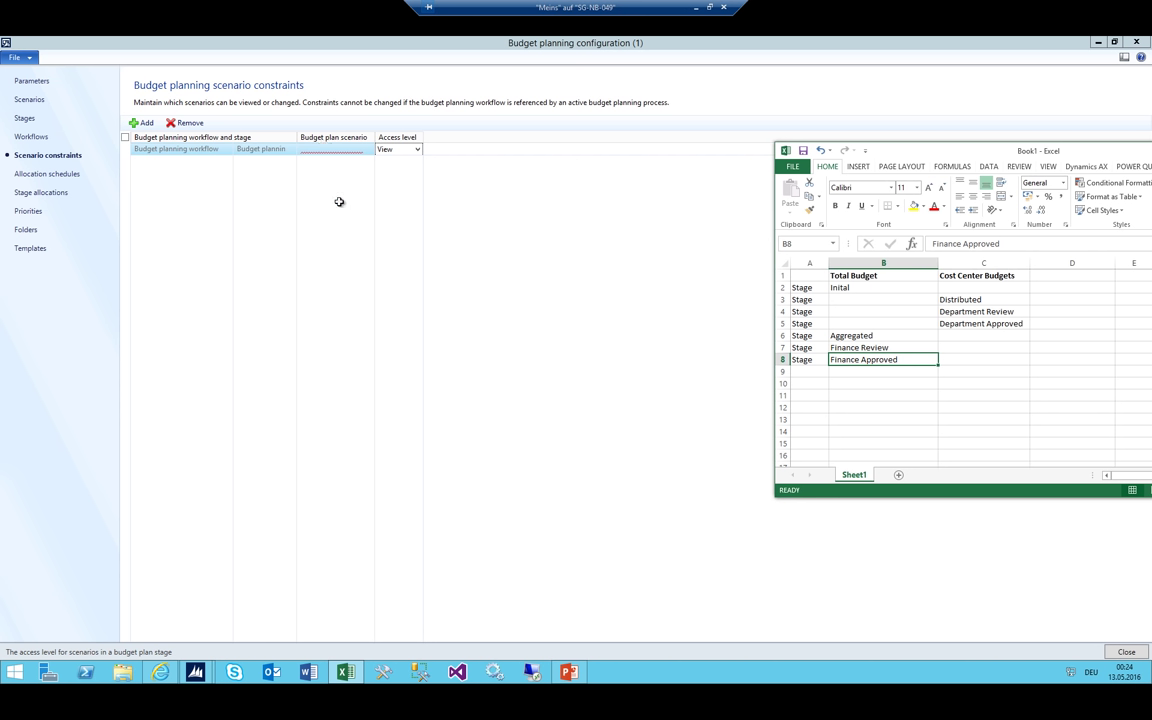
Review the budget plan scenarios list, marking 001_LJA and 002_LJB
left_click(255, 148)
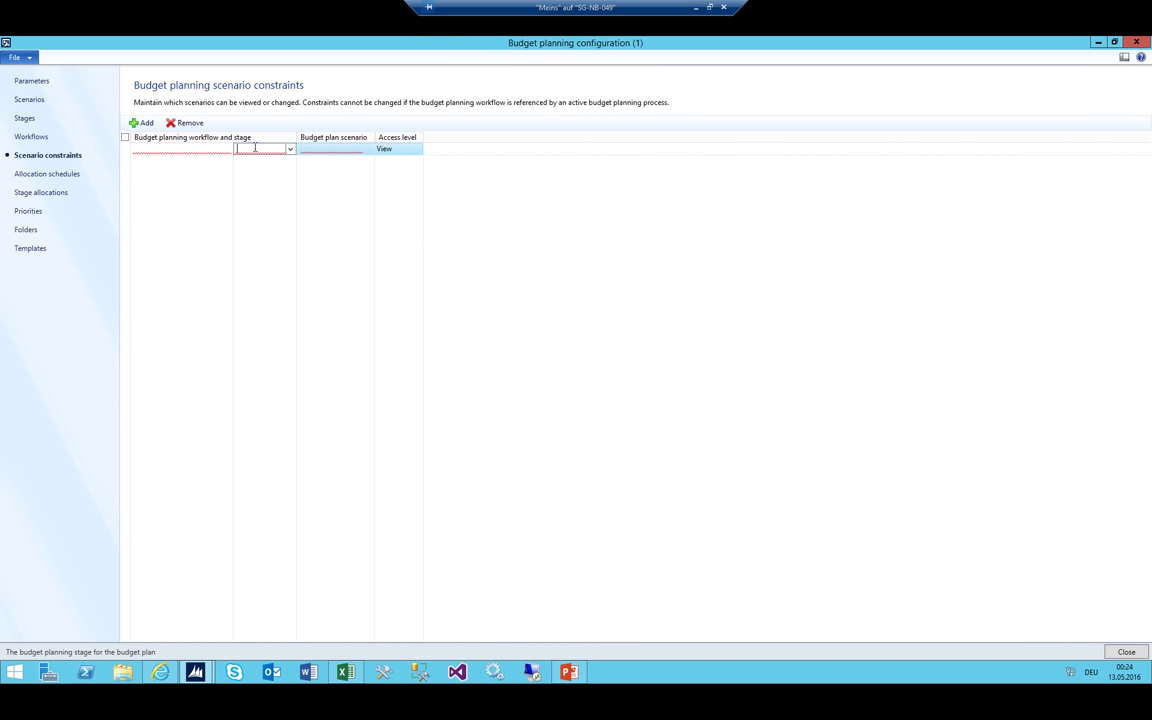
left_click(30, 100)
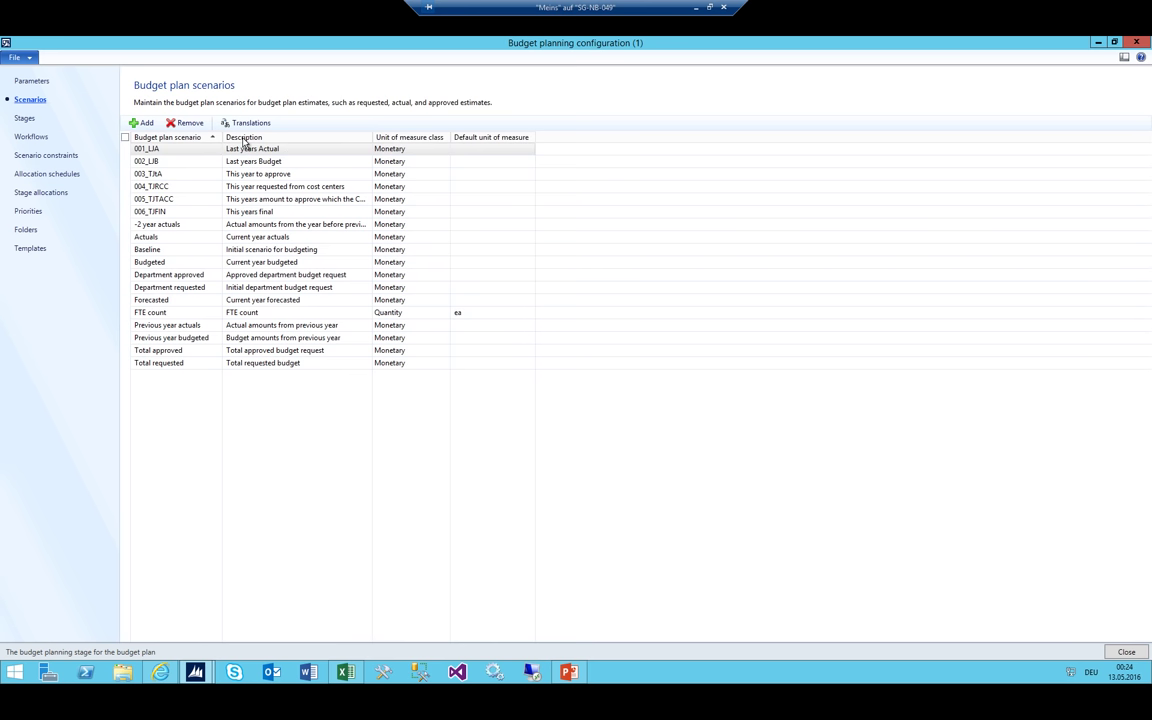
left_click(183, 162, "shift")
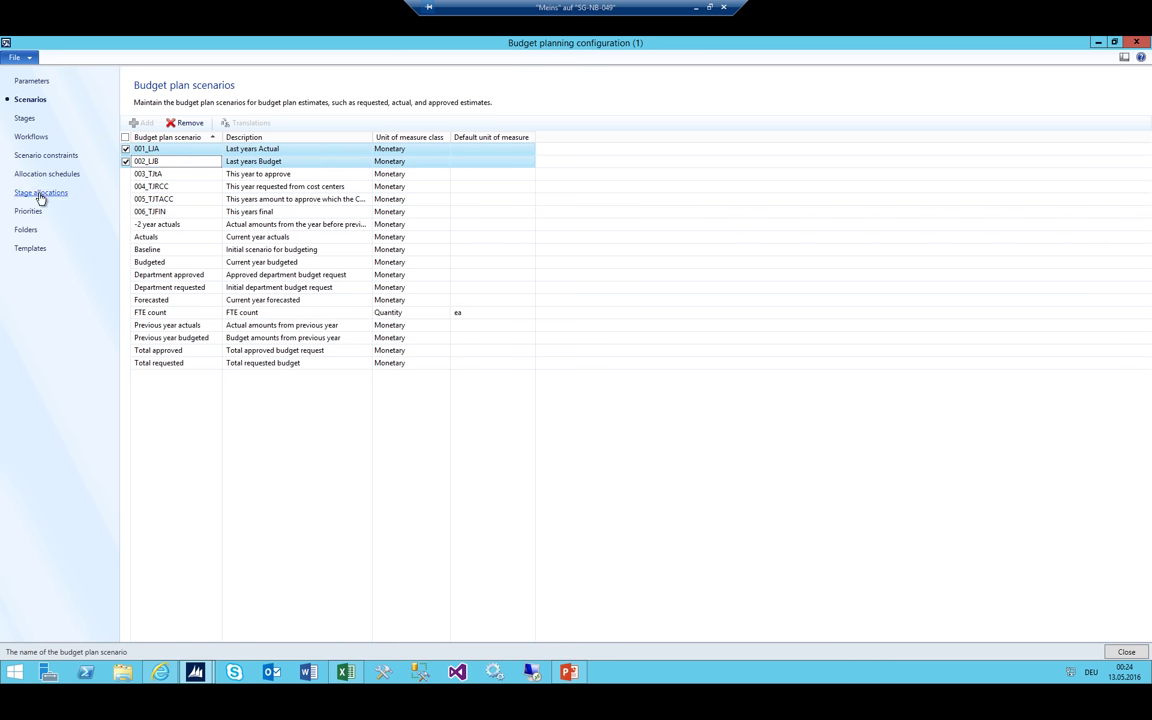
left_click(48, 157)
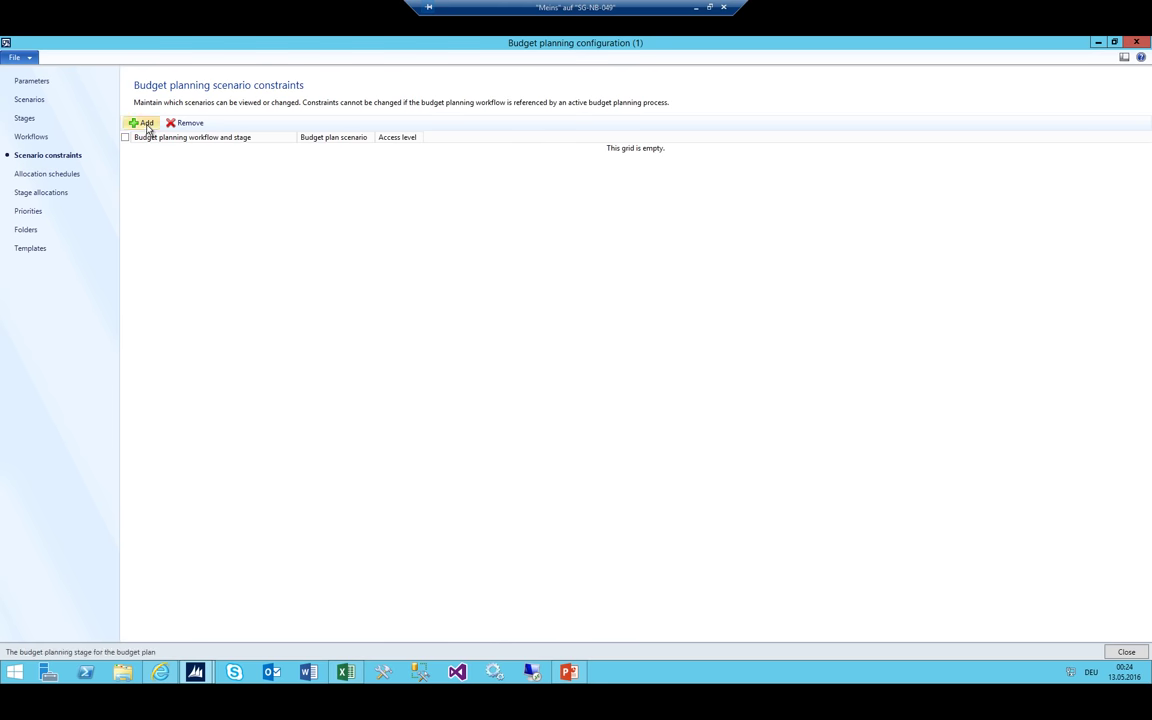
Add a constraint row for 01_Total Budget stage 01_Inital with scenario 001_LJA
left_click(141, 122)
left_click(290, 149)
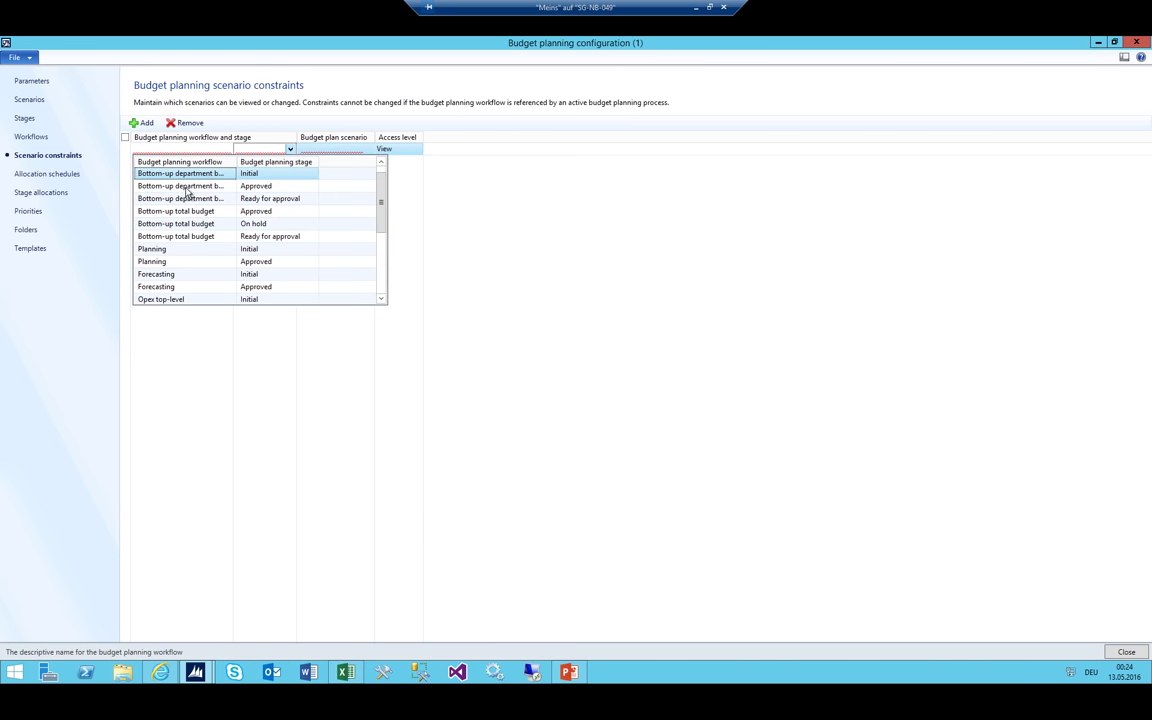
scroll(210, 210, "down", 5)
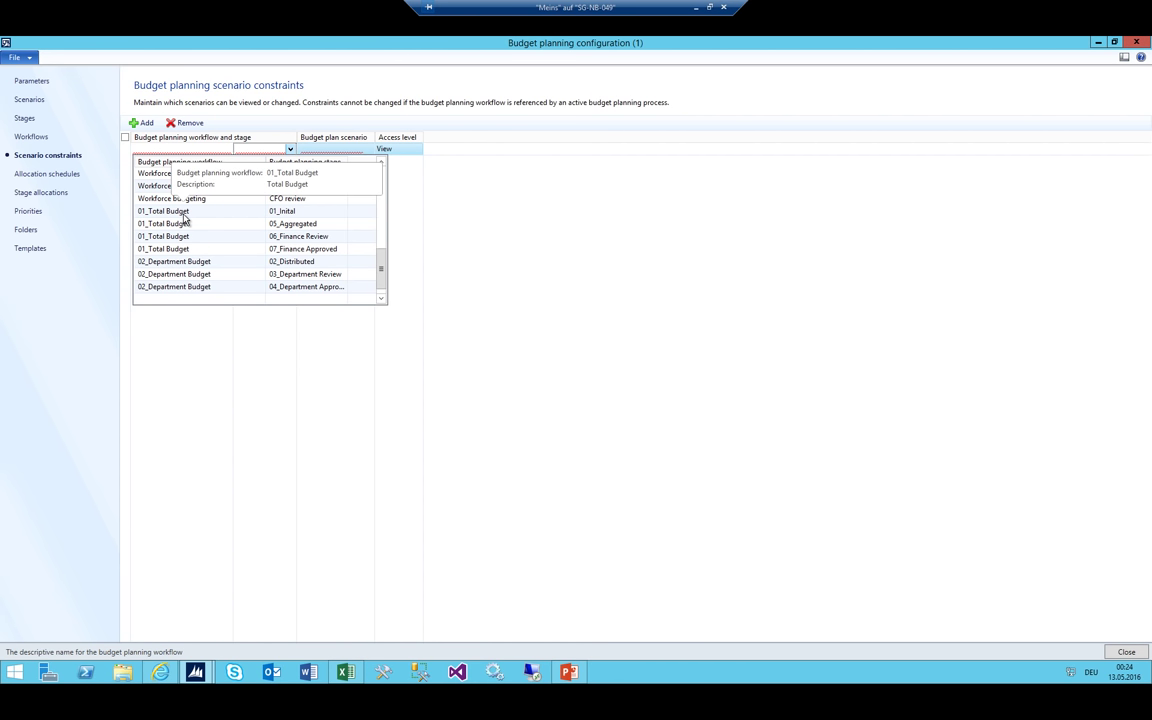
left_click(183, 212)
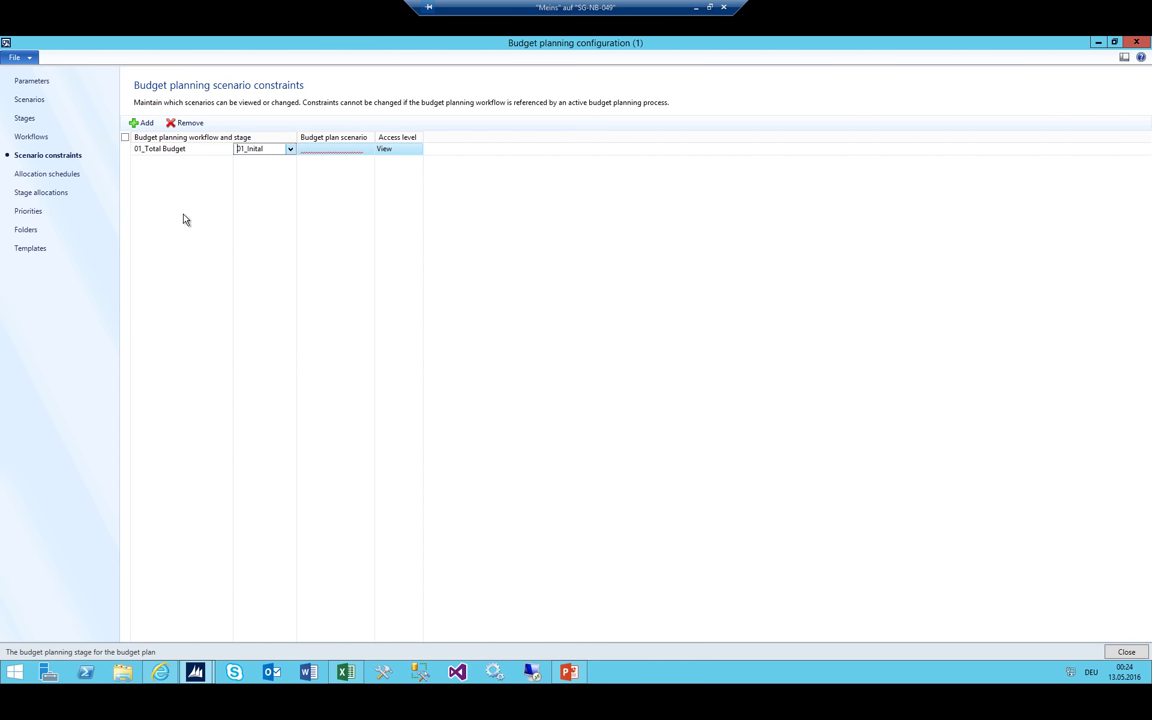
left_click(351, 149)
left_click(368, 149)
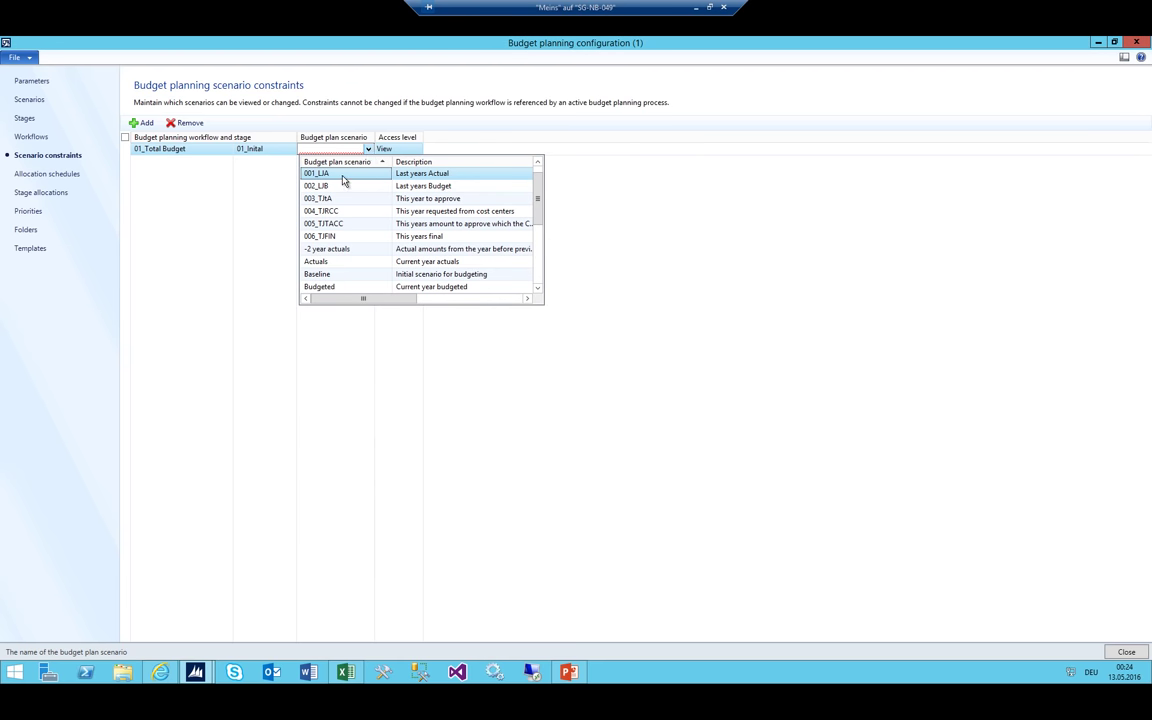
left_click(340, 175)
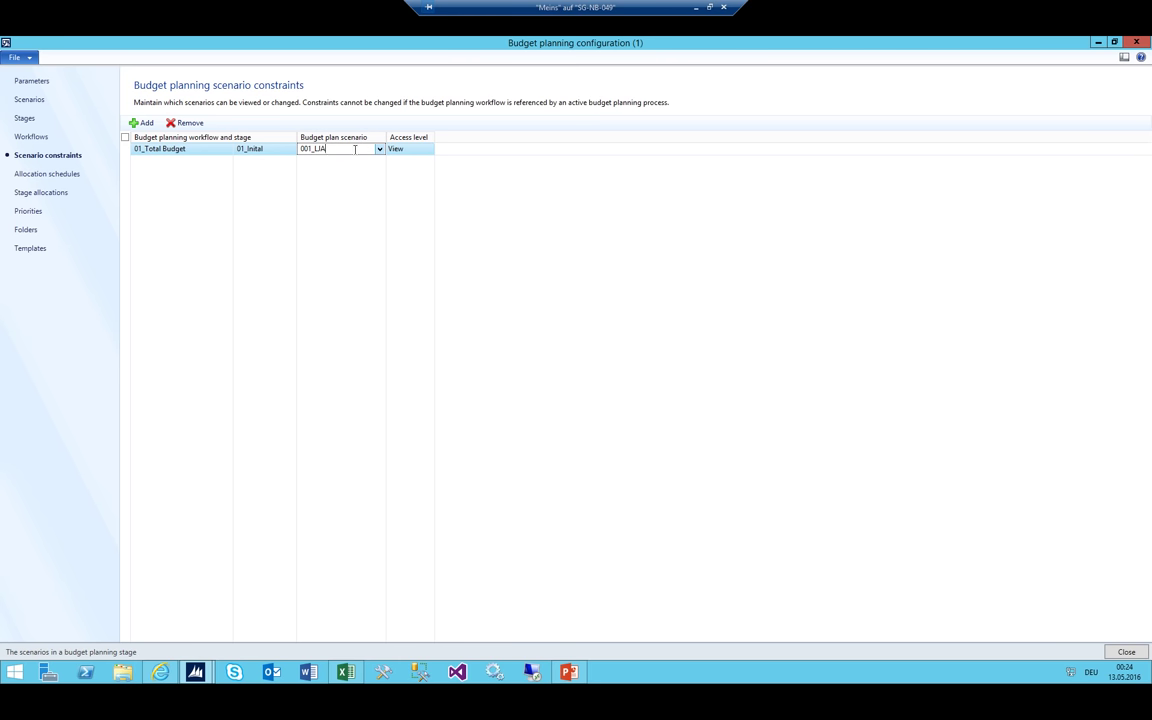
left_click_drag(355, 149, 295, 136)
Check the budget flow slide in PowerPoint, then reselect the row's scenario value
left_click(571, 674)
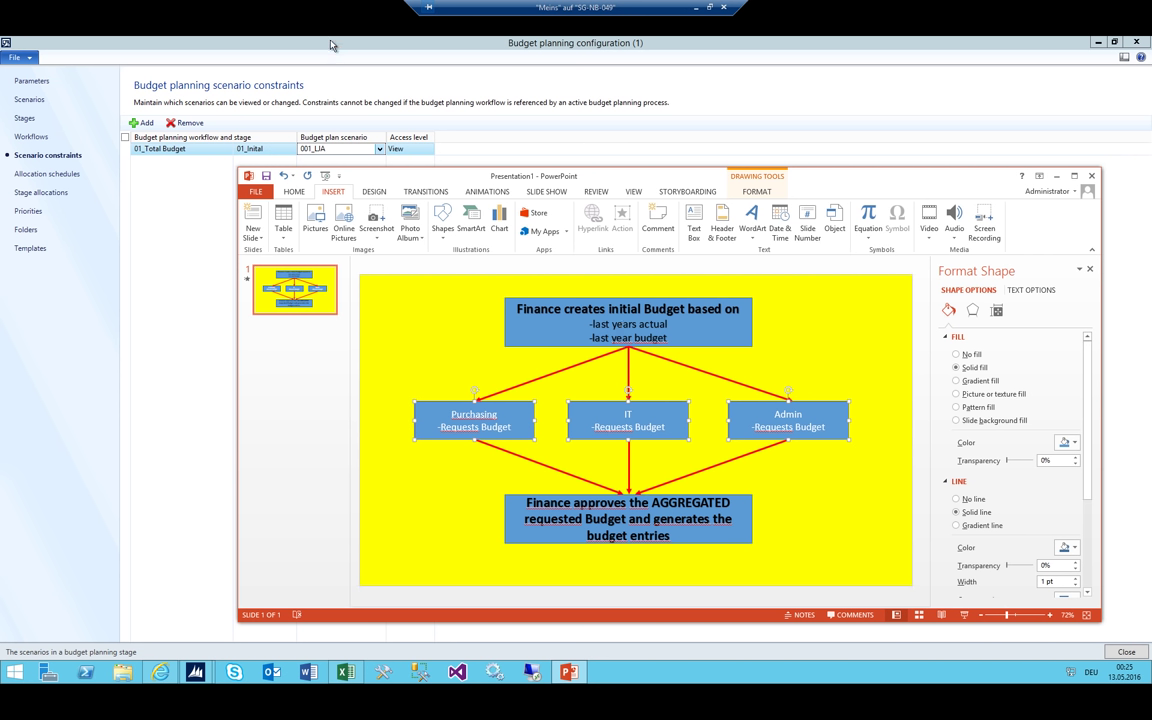
left_click(297, 36)
left_click(337, 147)
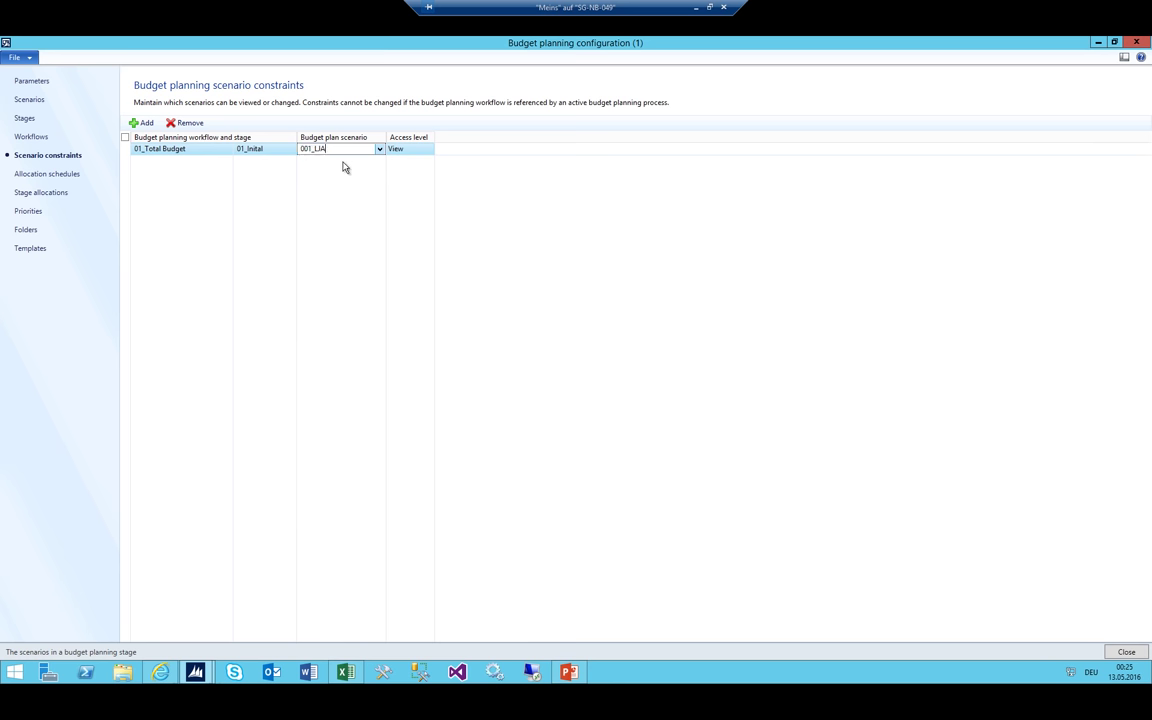
key("shift+Home")
Add a 01_Total Budget / 01_Inital constraint for scenario 002_LJB
left_click(141, 122)
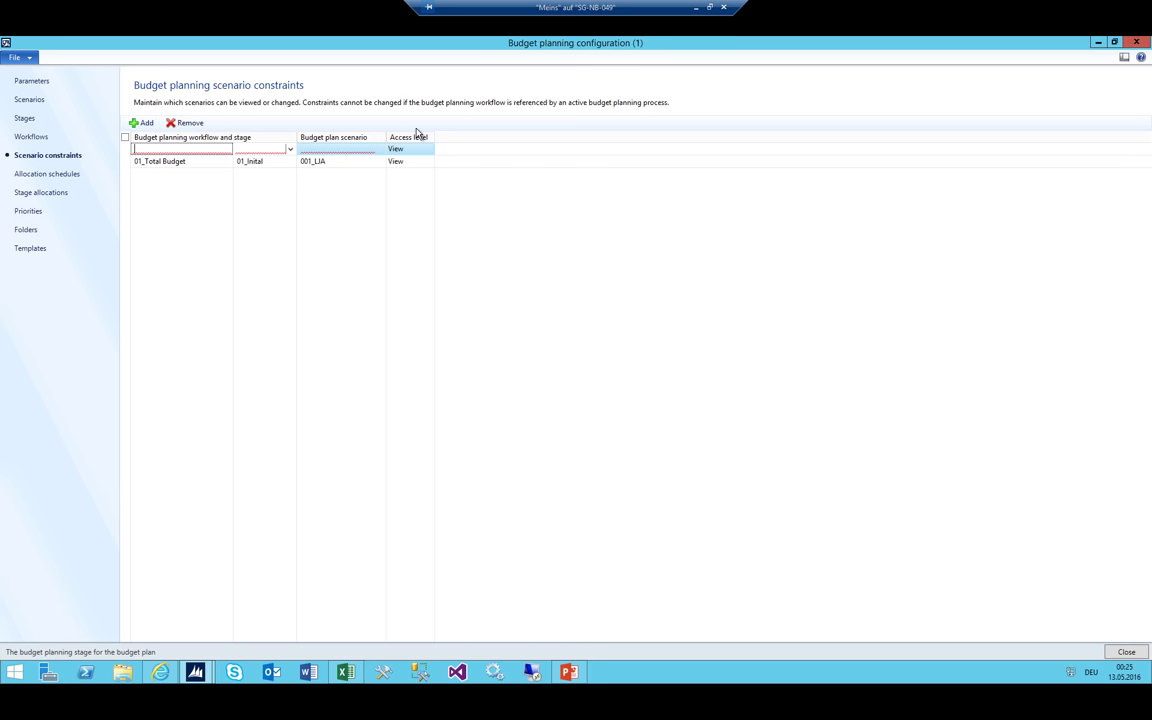
key("alt+Down")
key("Down")
key("Down")
key("Down")
key("Down")
key("Down")
key("Down")
key("Down")
key("Down")
key("Down")
key("Down")
key("Down")
key("Down")
key("Down")
key("Down")
key("Down")
key("Down")
key("Down")
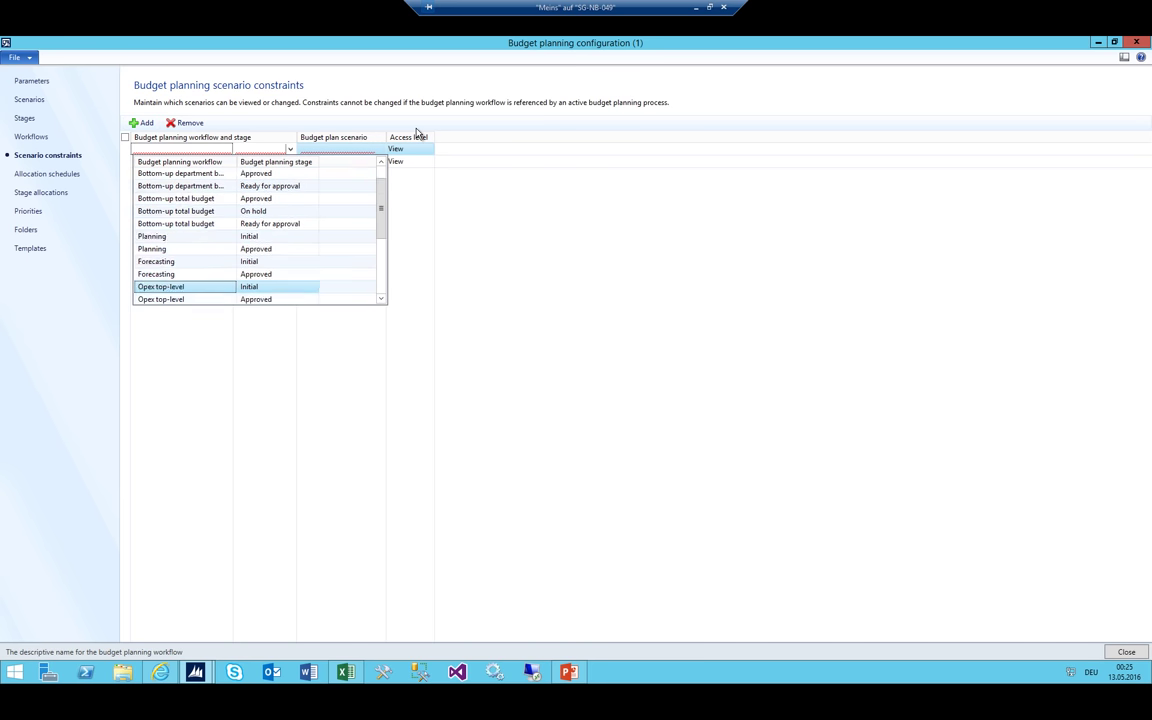
key("Down")
key("Down")
key("Down")
key("Down")
key("Down")
key("Down")
key("Down")
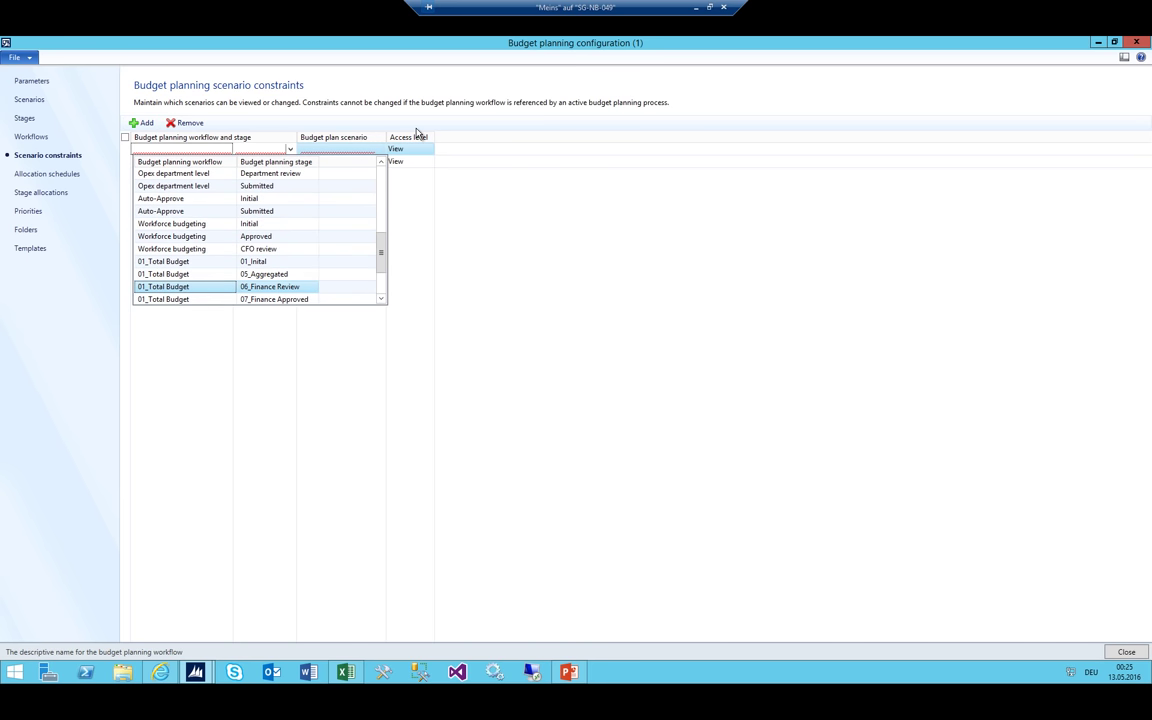
key("Up")
key("Up")
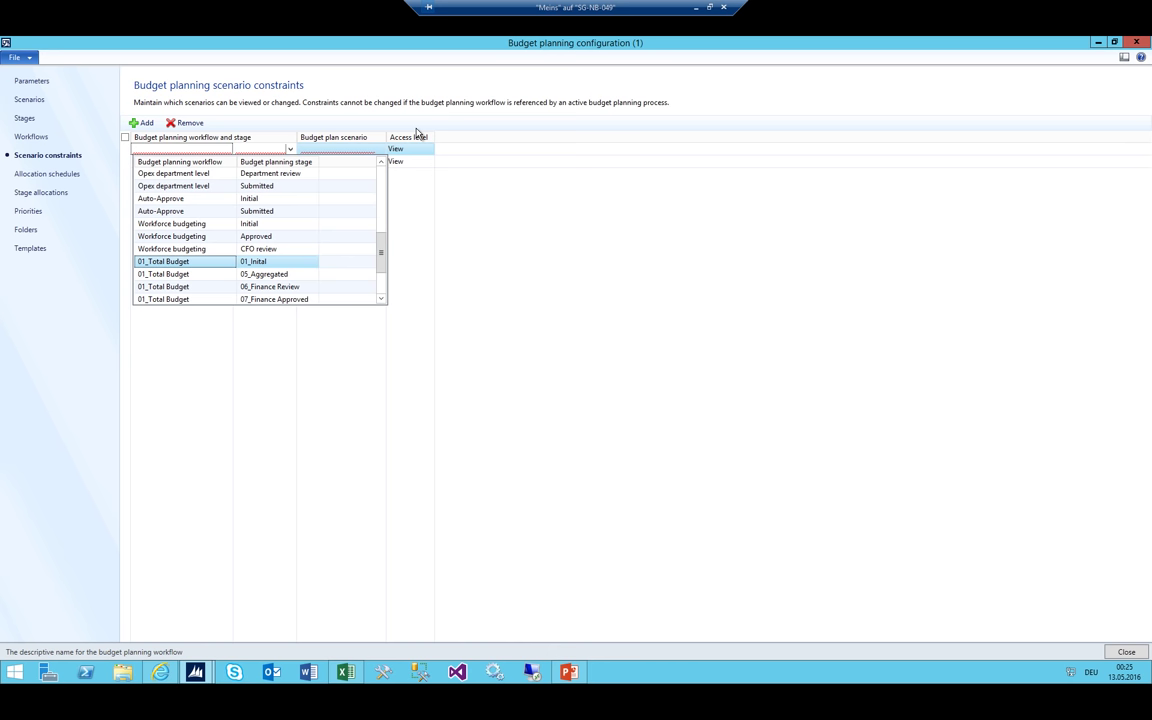
key("Return")
key("Tab")
key("Tab")
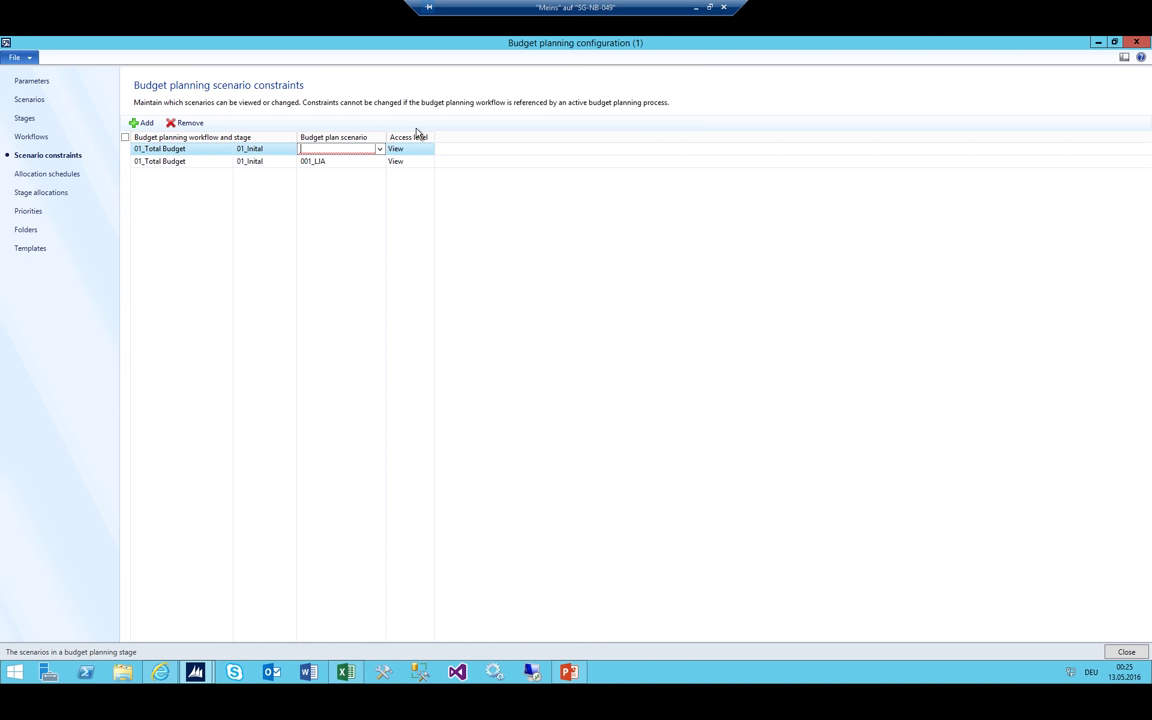
key("alt+Down")
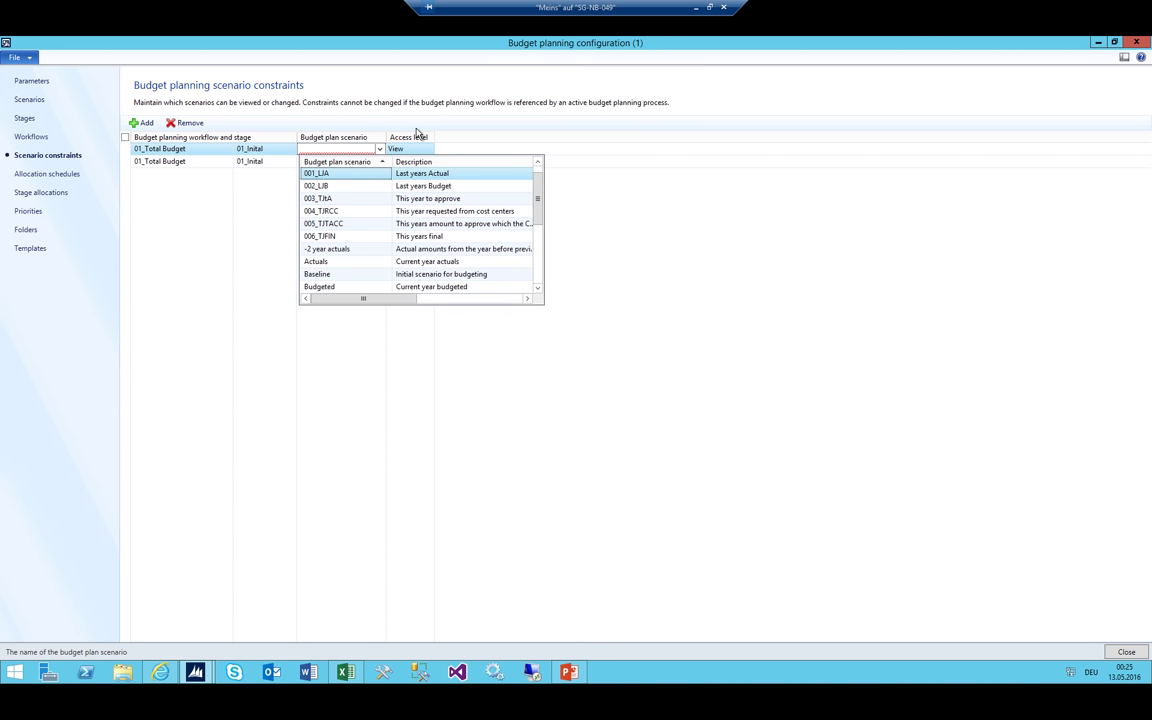
key("Down")
key("Return")
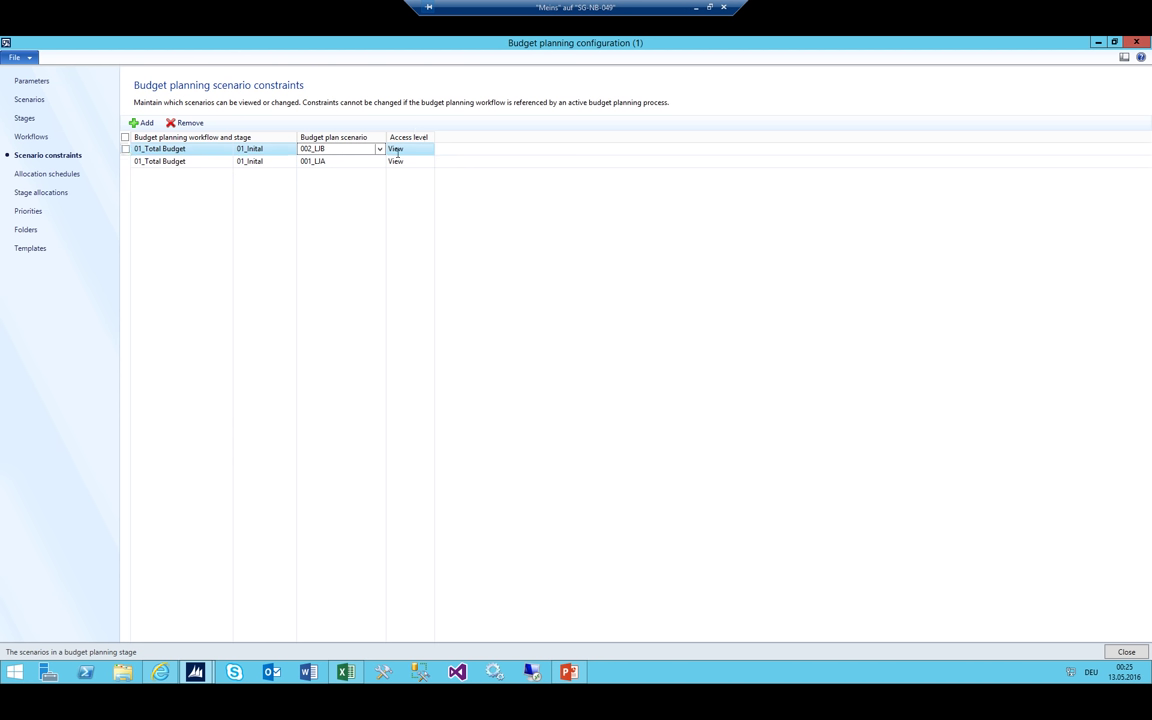
Add a 01_Total Budget / 01_Inital constraint for scenario 003_TJtA with Edit access
left_click(141, 122)
key("alt+Down")
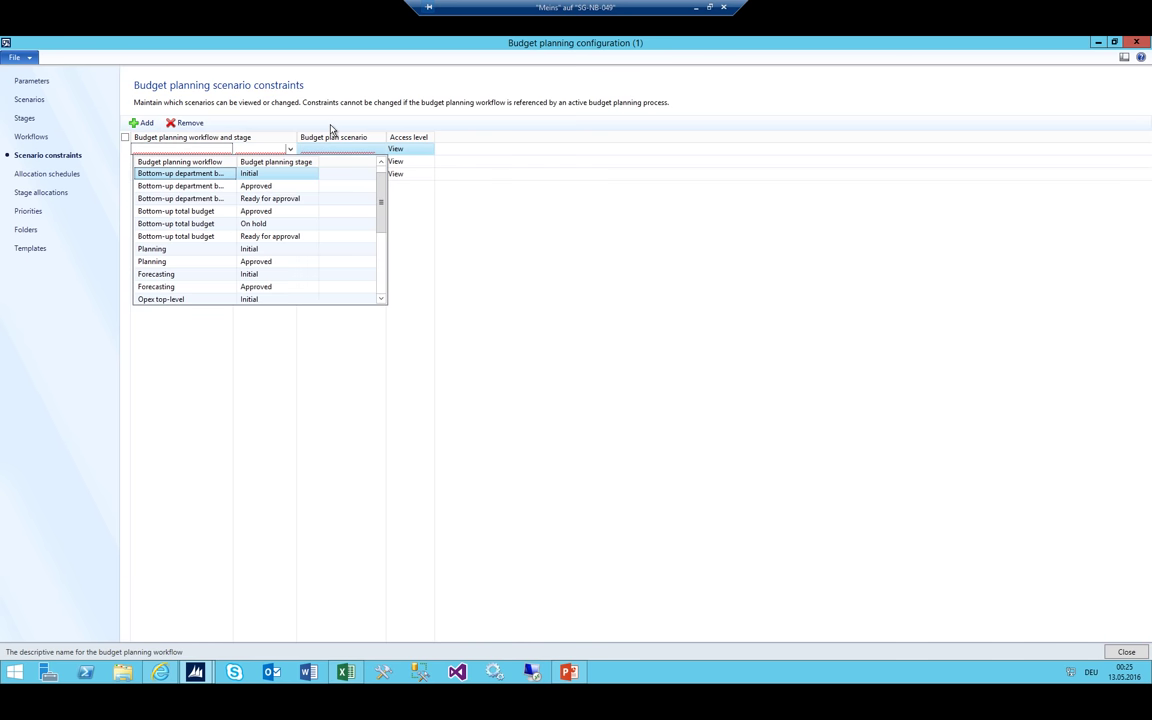
key("Down")
key("Down")
key("Down")
key("Down")
key("Down")
key("Down")
key("Down")
key("Down")
key("Down")
key("Down")
key("Down")
key("Down")
key("Down")
key("Down")
key("Down")
key("Down")
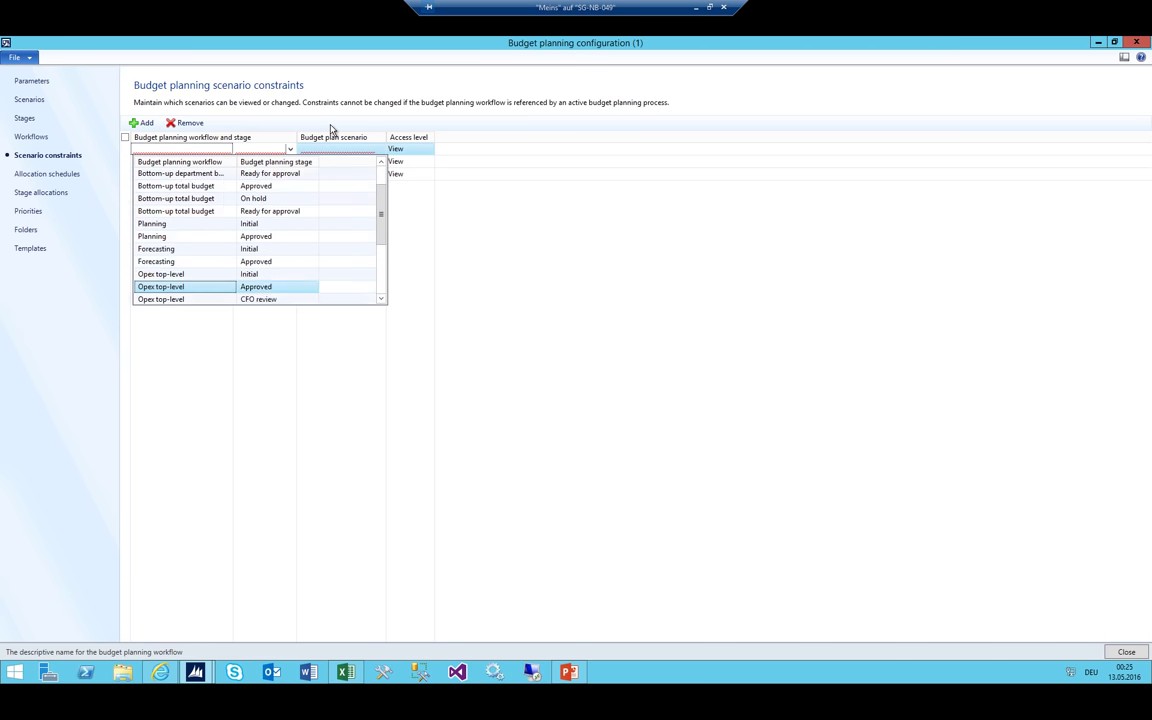
key("Down")
key("Down")
key("Down")
key("Down")
key("Down")
key("Down")
key("Down")
key("Down")
key("Down")
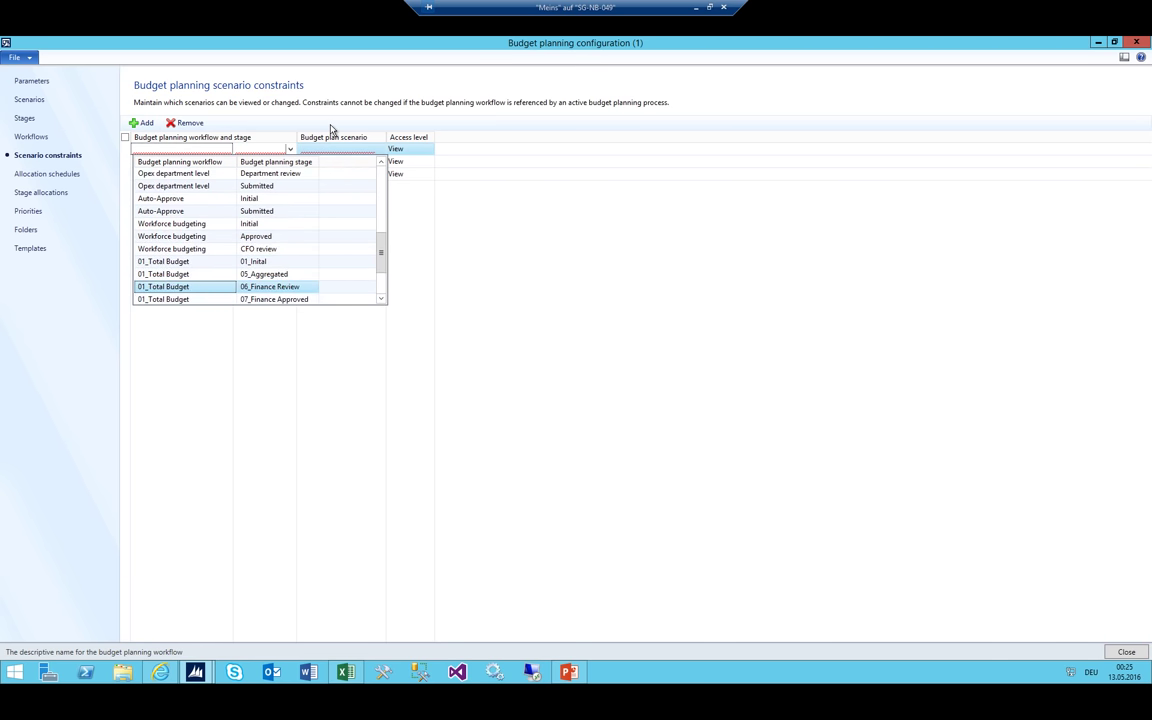
key("Up")
key("Up")
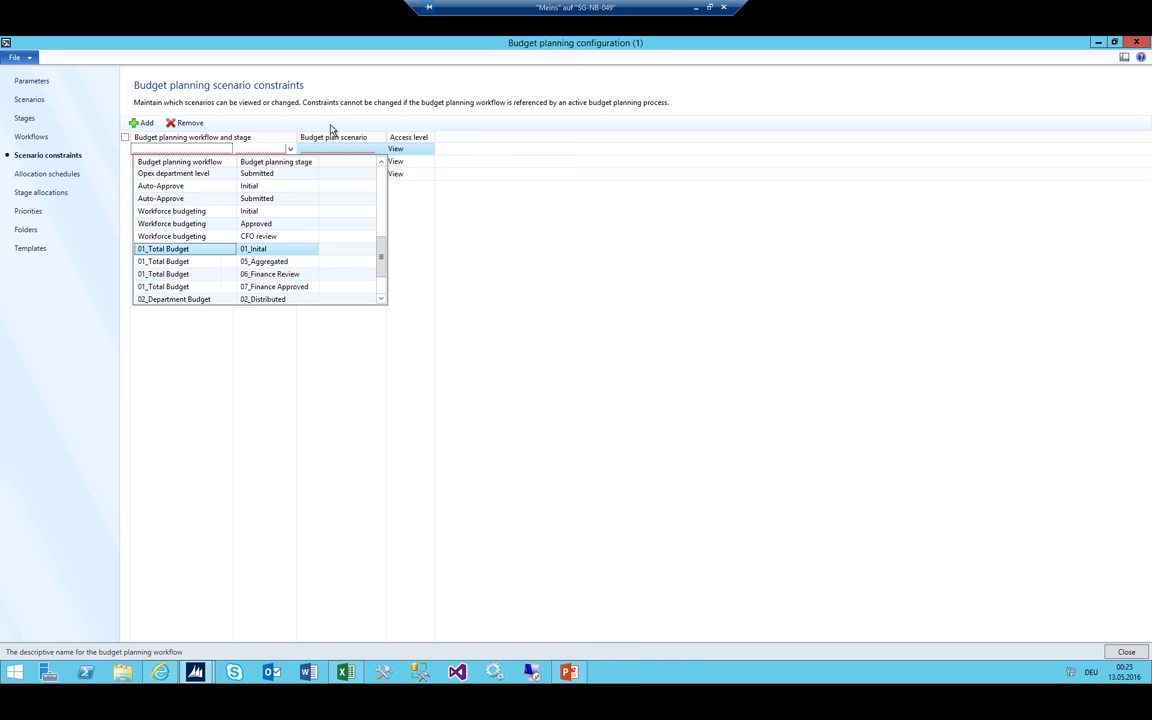
key("Return")
key("Tab")
key("Tab")
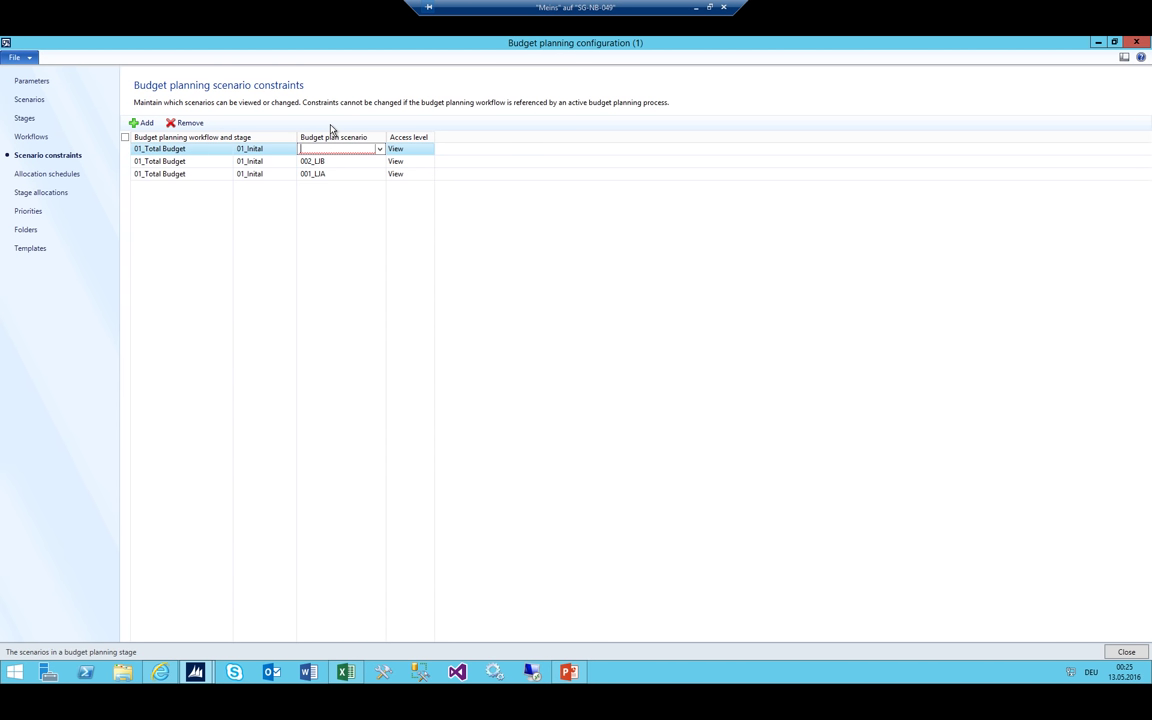
key("alt+Down")
key("Down")
key("Down")
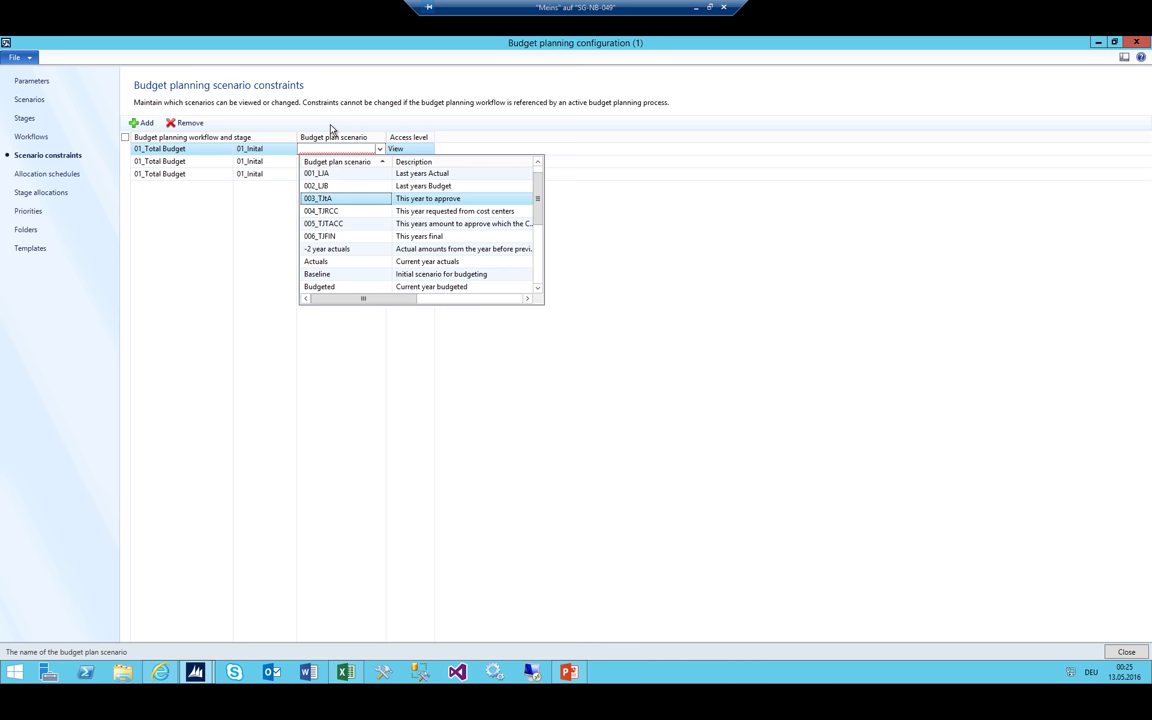
key("Tab")
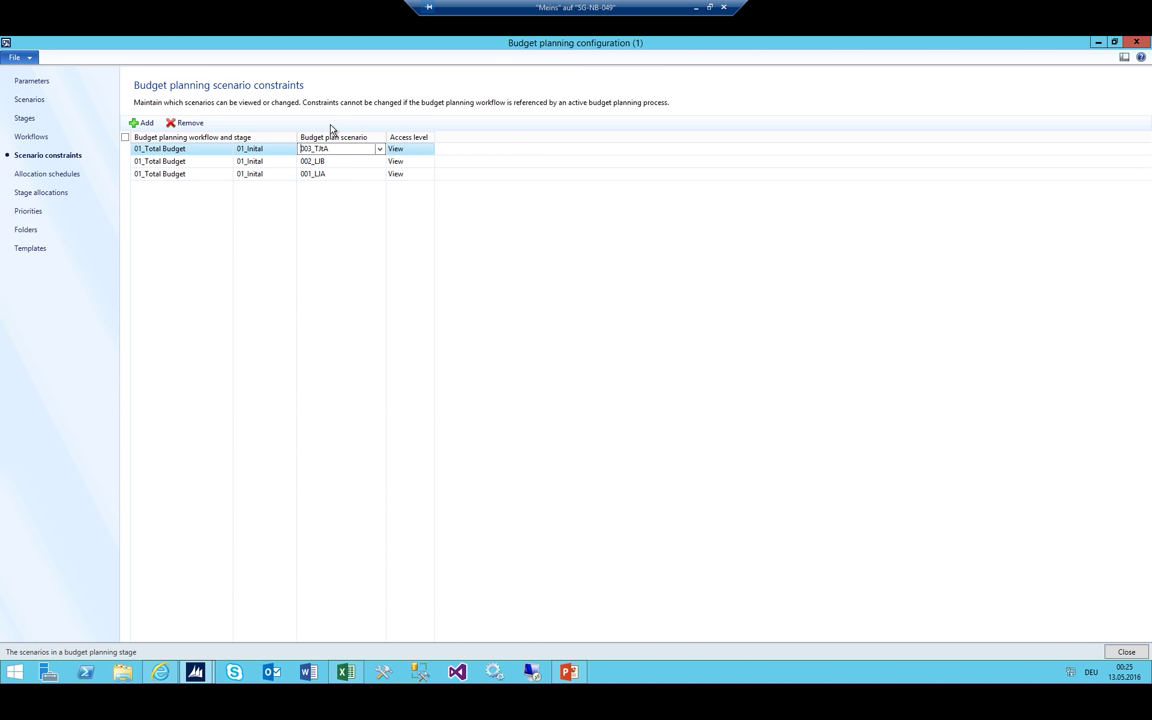
key("alt+Down")
key("Up")
key("Return")
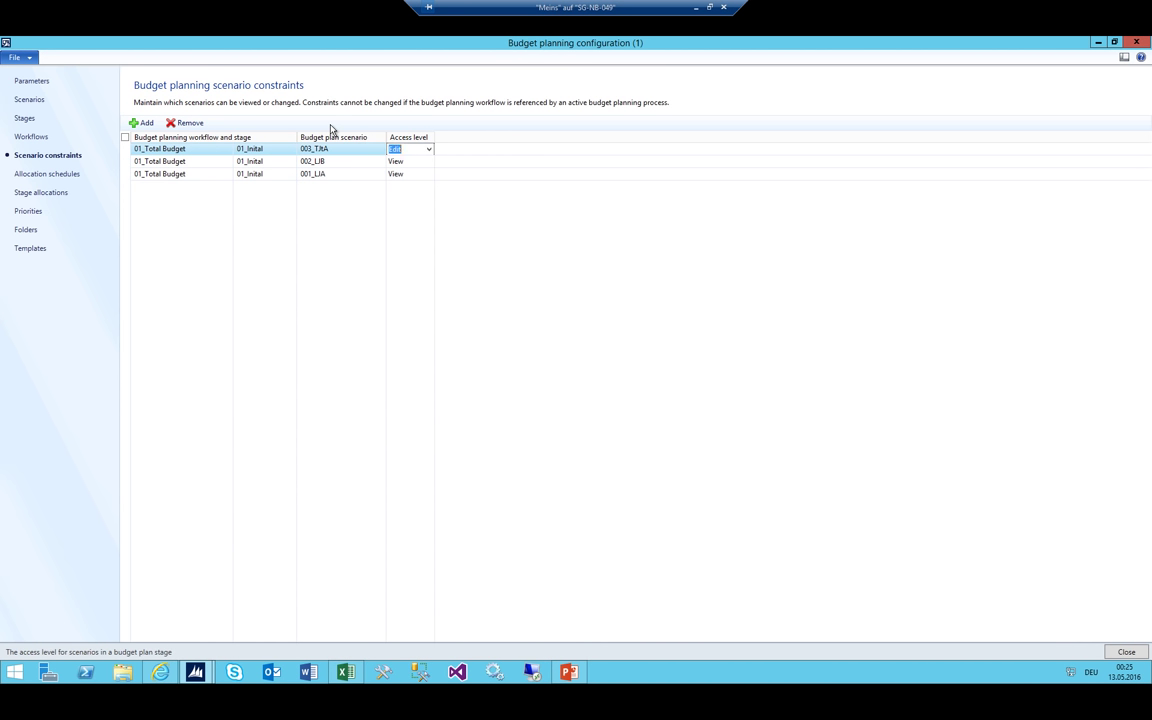
key("shift+Tab")
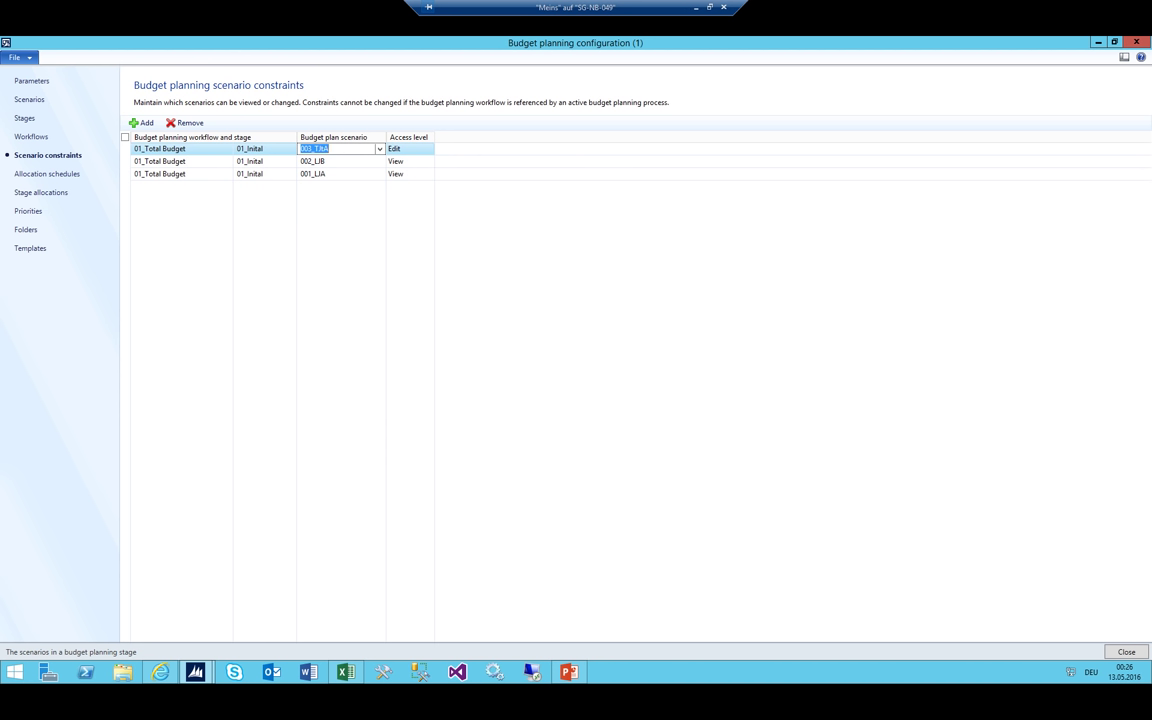
left_click(346, 674)
left_click(845, 288)
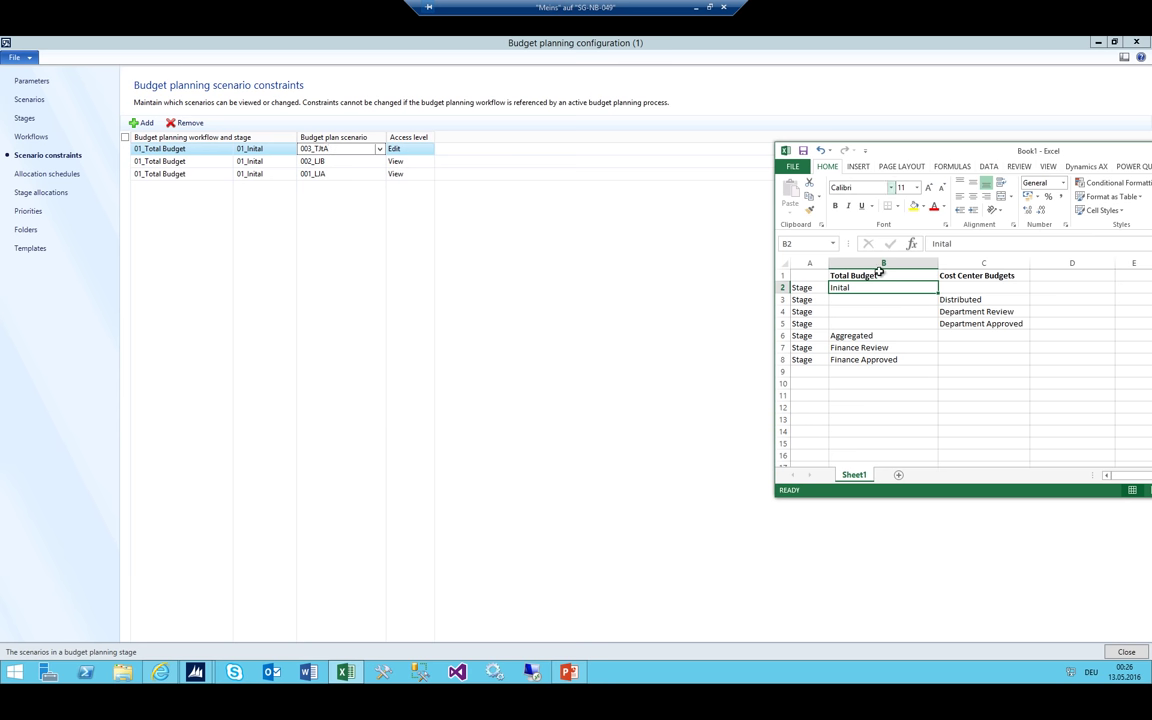
left_click(963, 301)
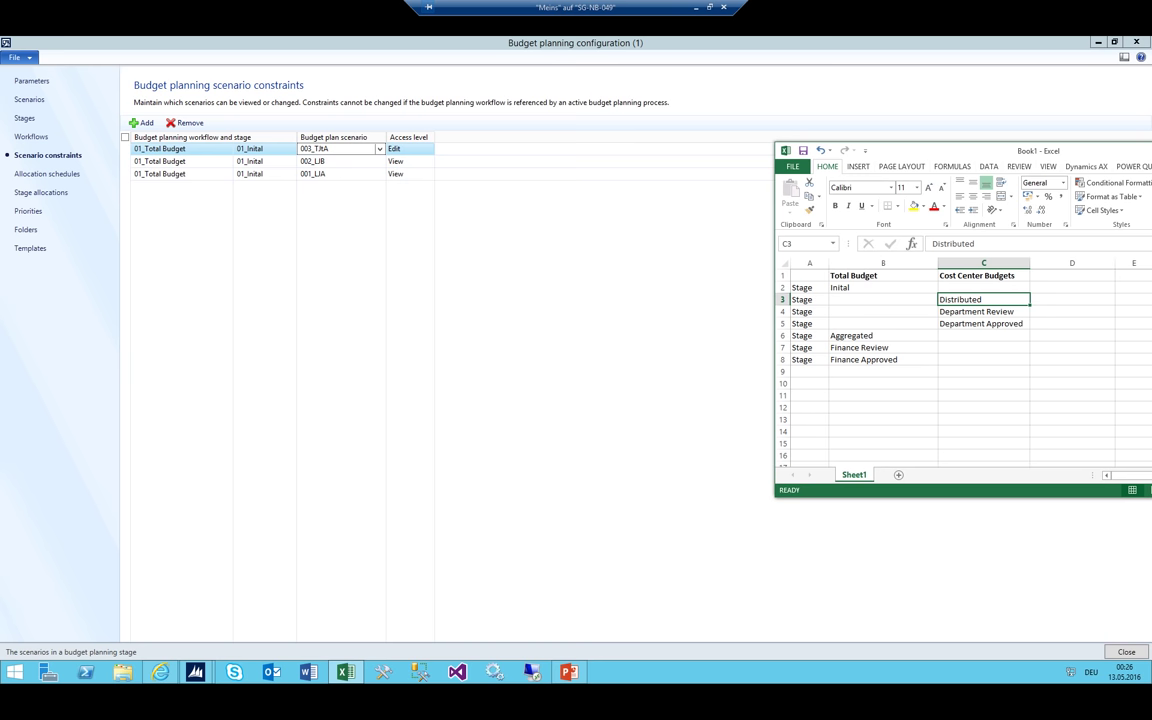
left_click(336, 148)
double_click(338, 148)
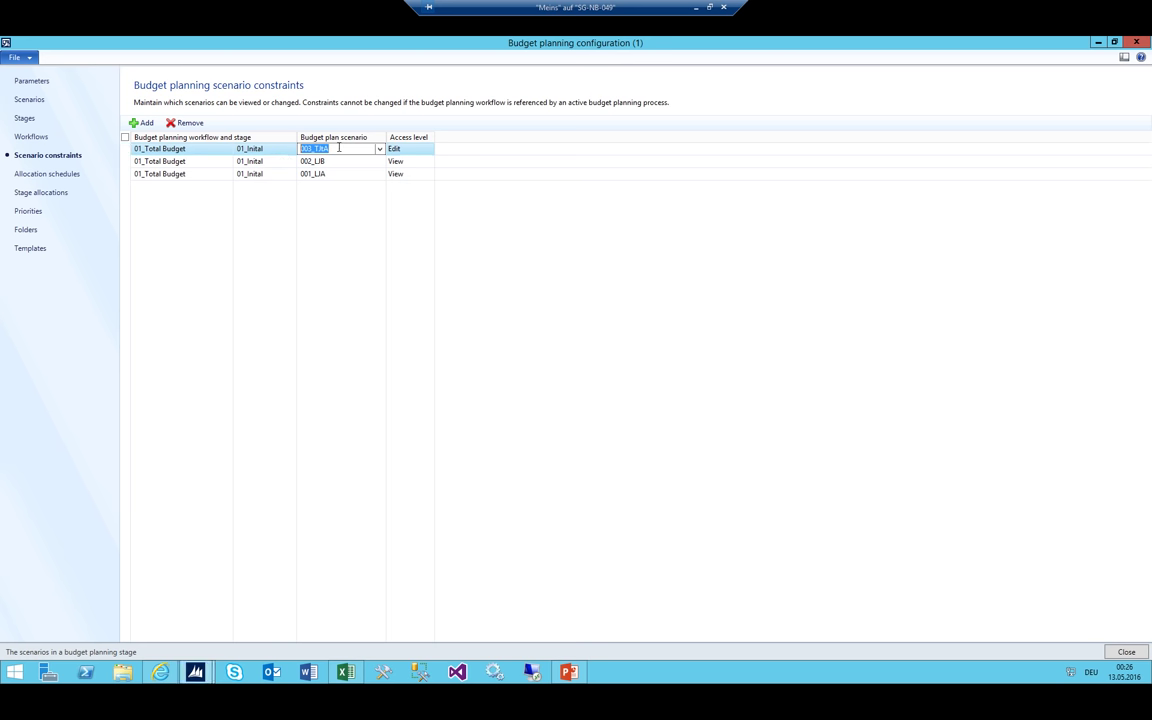
left_click(345, 672)
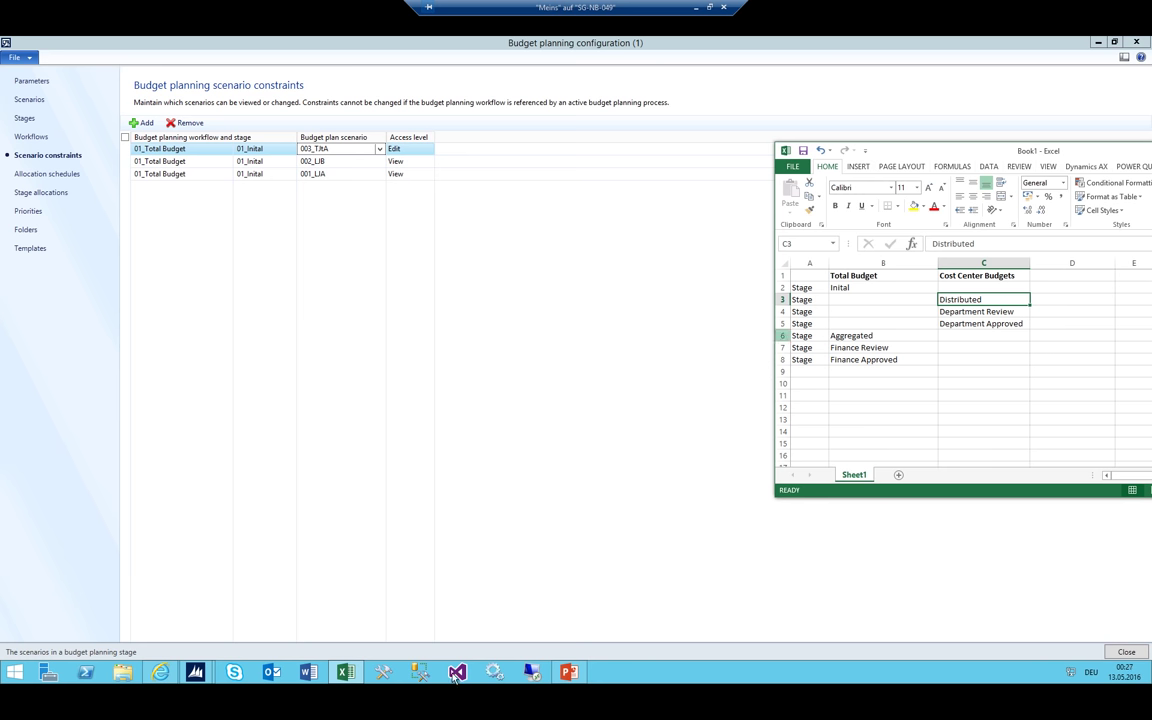
Add a 02_Department Budget / 02_Distributed constraint for scenario 003_TJtA with View access
mouse_move(571, 675)
left_click(140, 122)
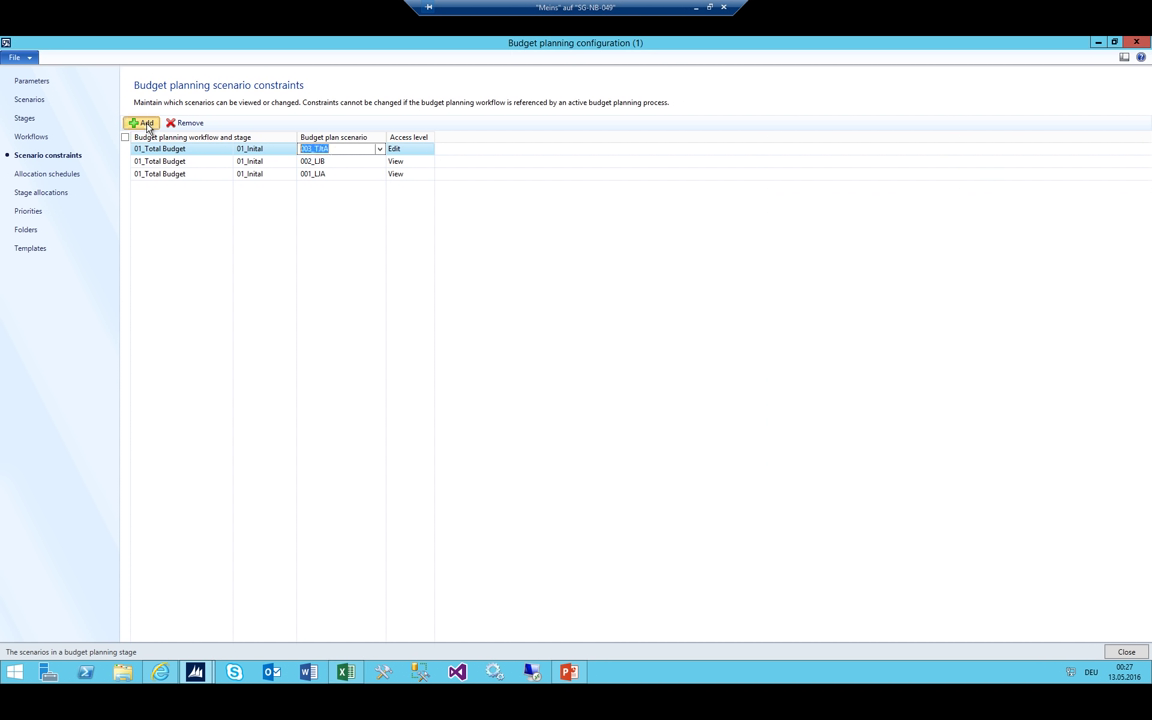
left_click(289, 150)
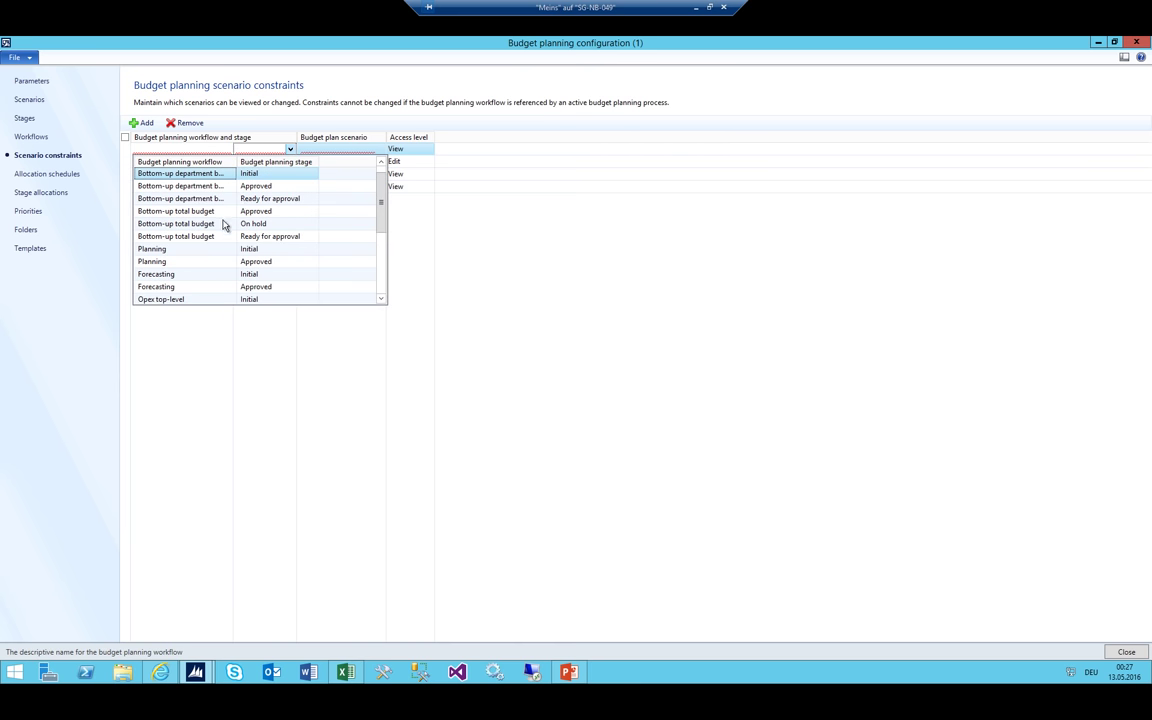
scroll(200, 208, "down", 3)
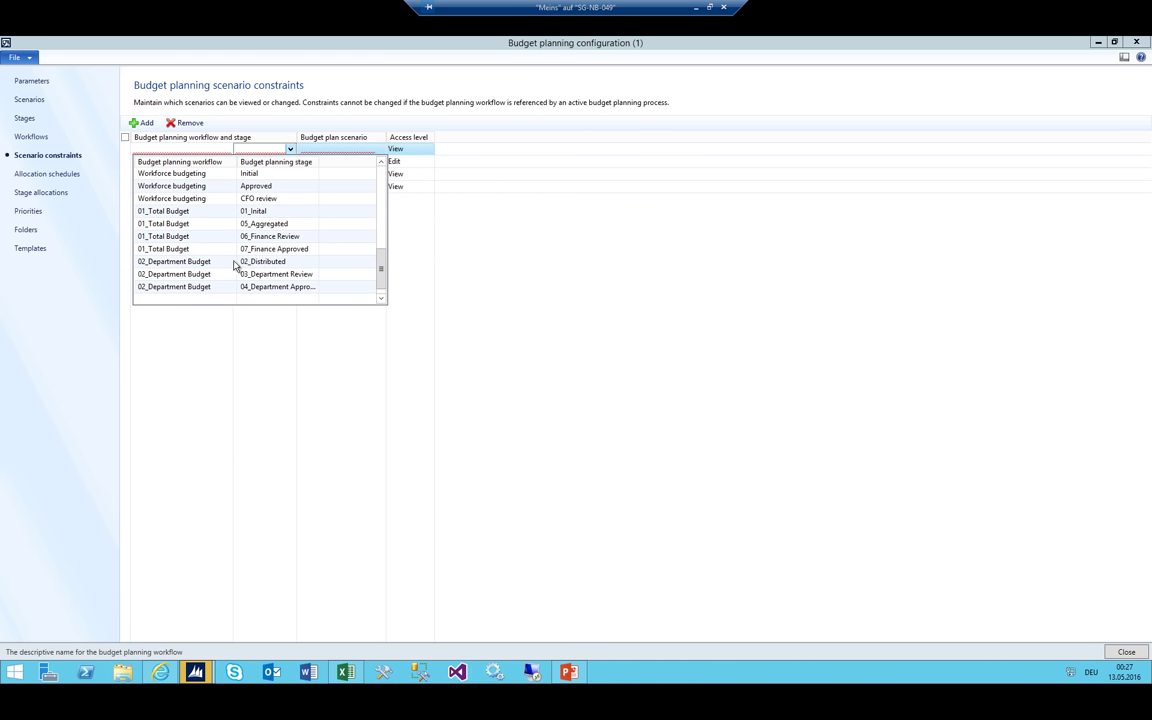
left_click(204, 264)
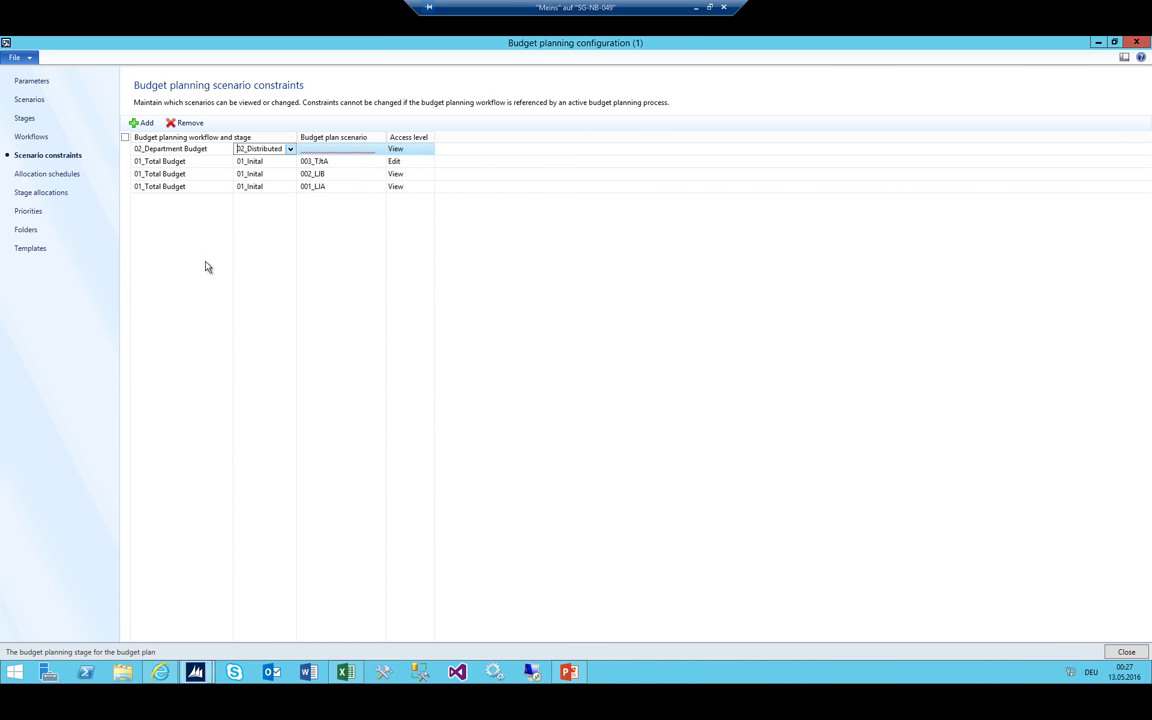
left_click(339, 151)
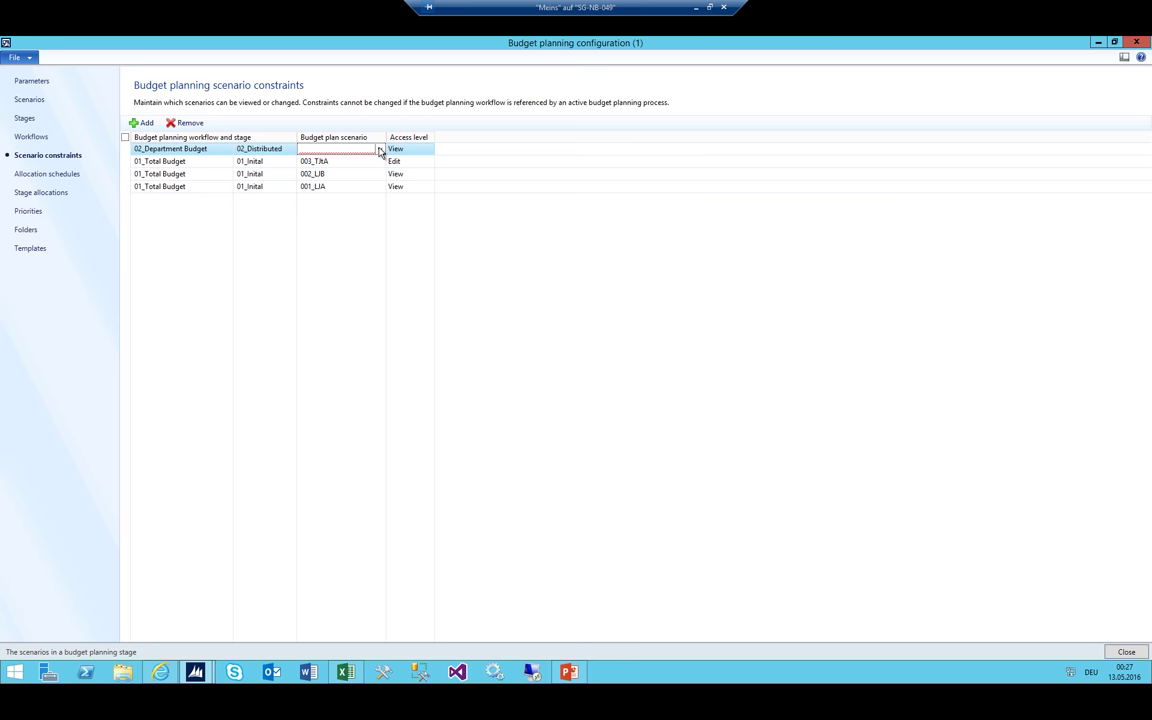
left_click(380, 149)
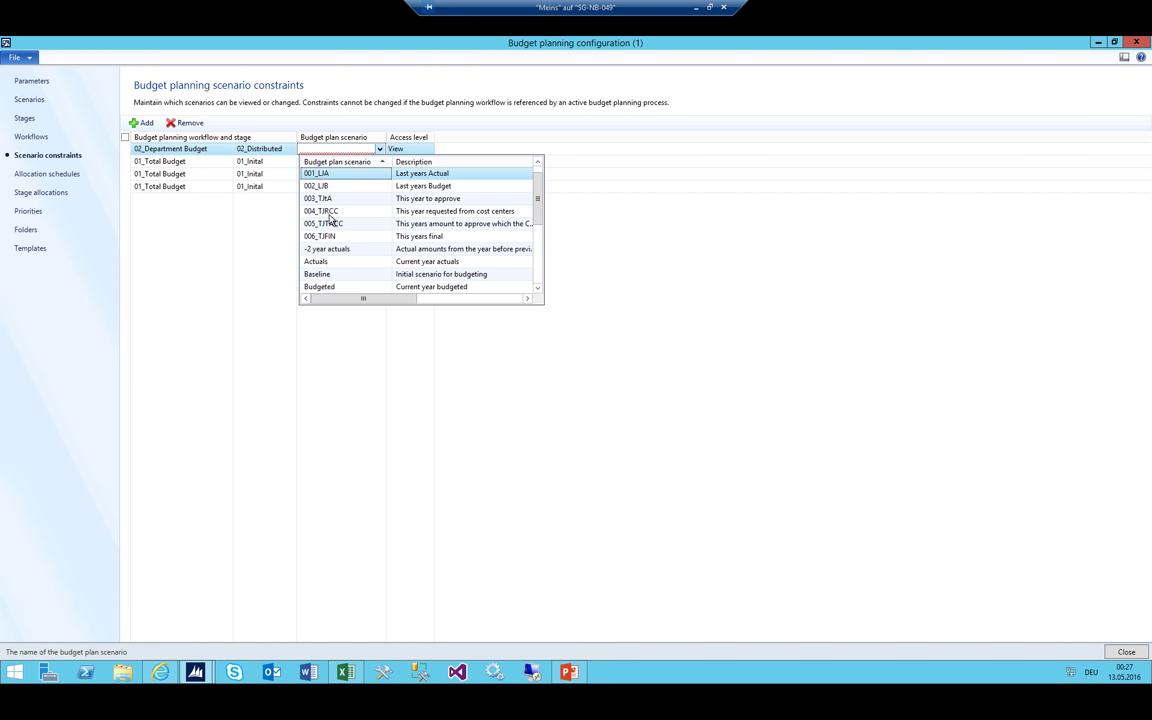
left_click(338, 198)
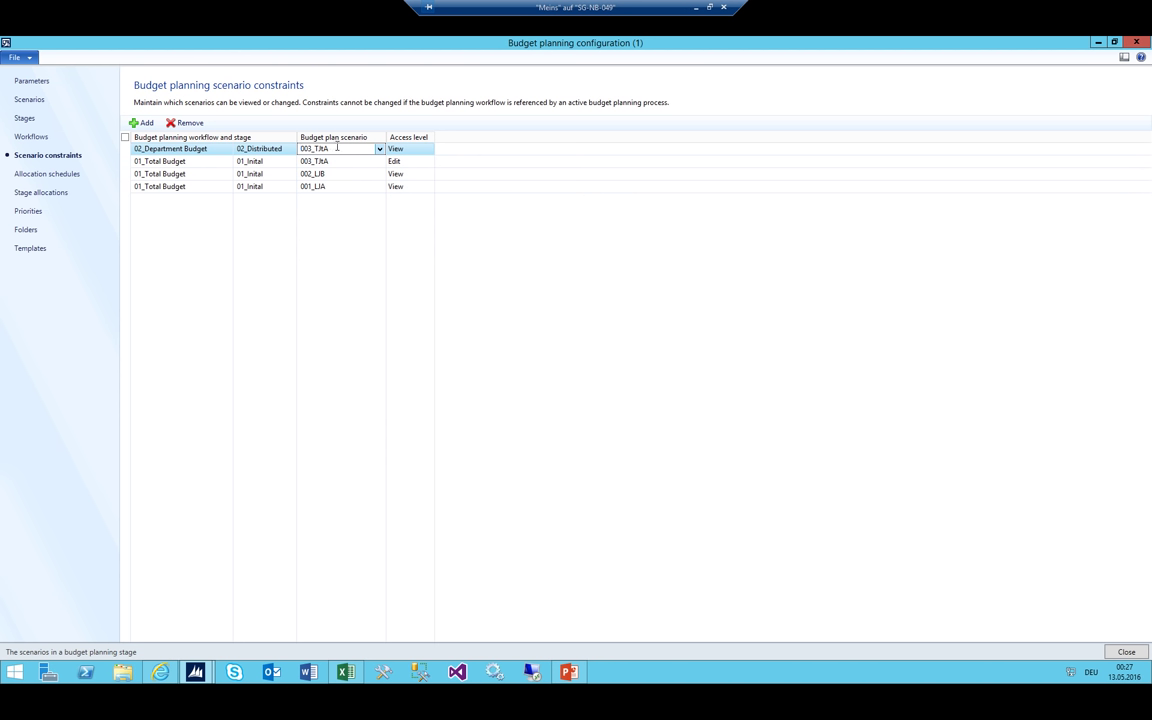
double_click(334, 148)
left_click(415, 148)
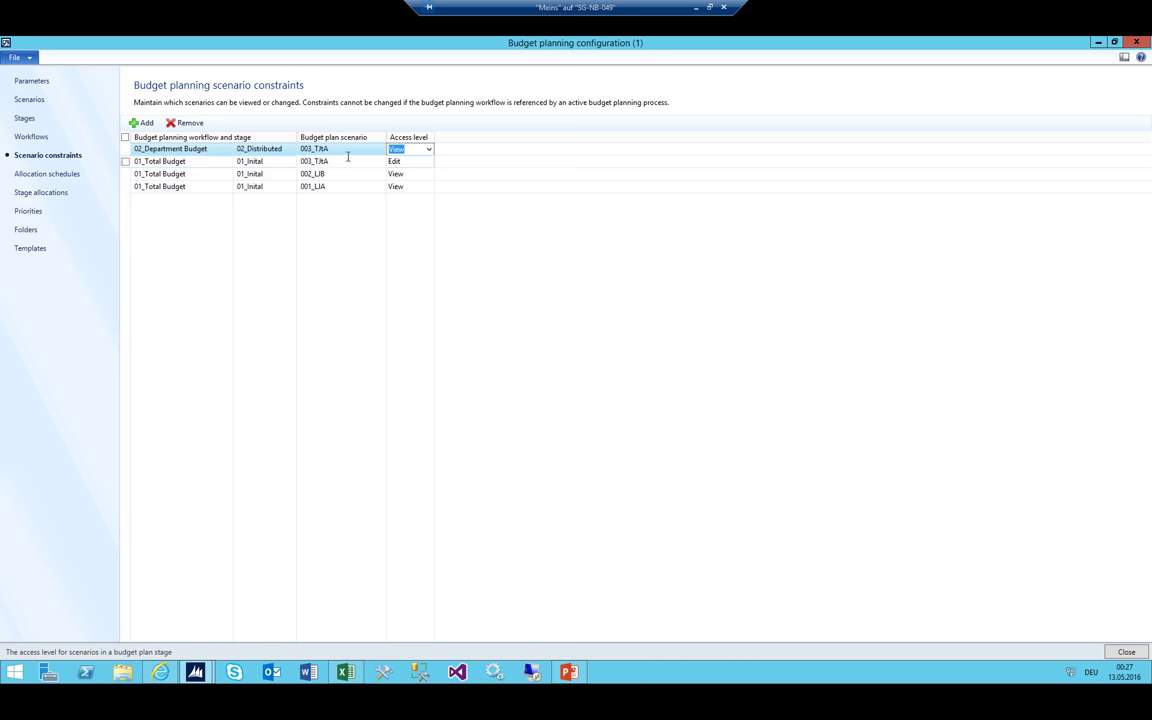
Add a 02_Department Budget / 02_Distributed constraint for scenario 004_TJRCC with Edit access
left_click(141, 122)
left_click(290, 148)
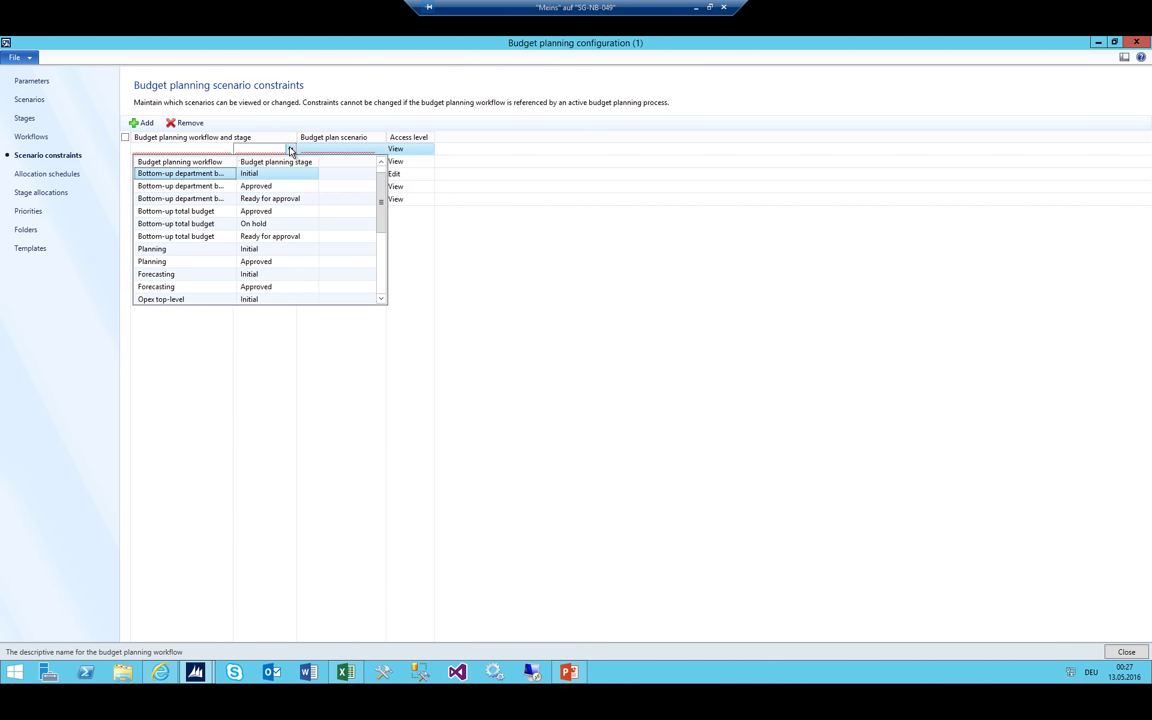
scroll(201, 238, "down", 5)
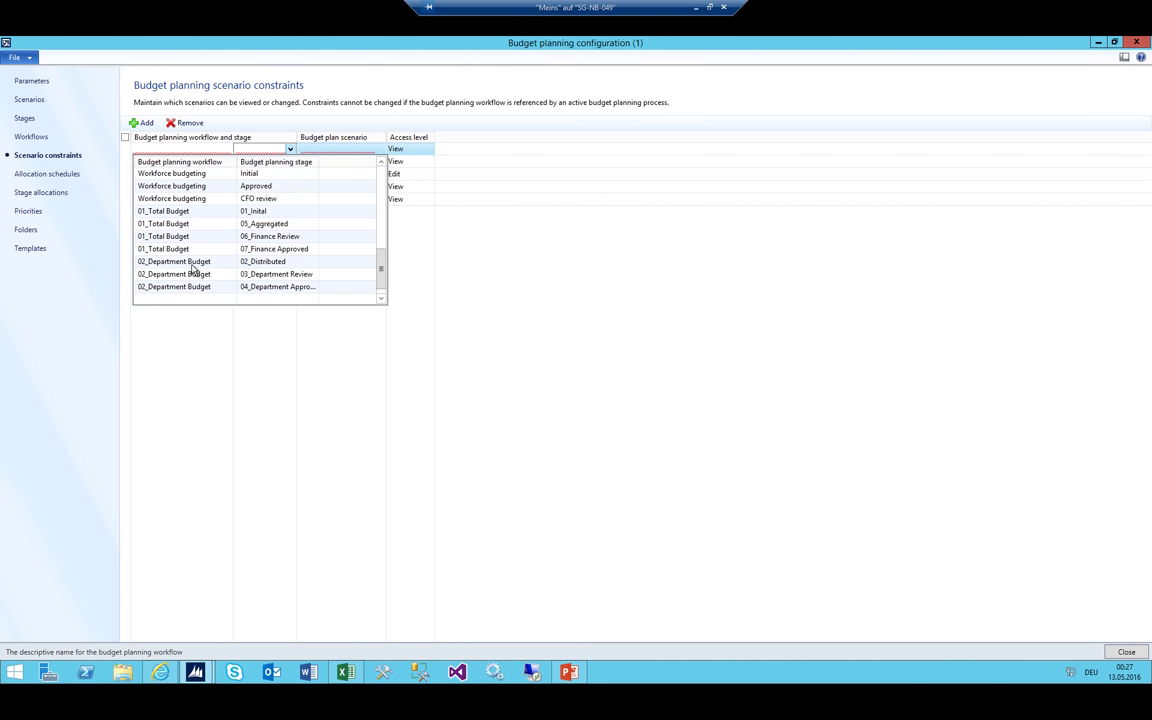
left_click(191, 262)
left_click(345, 148)
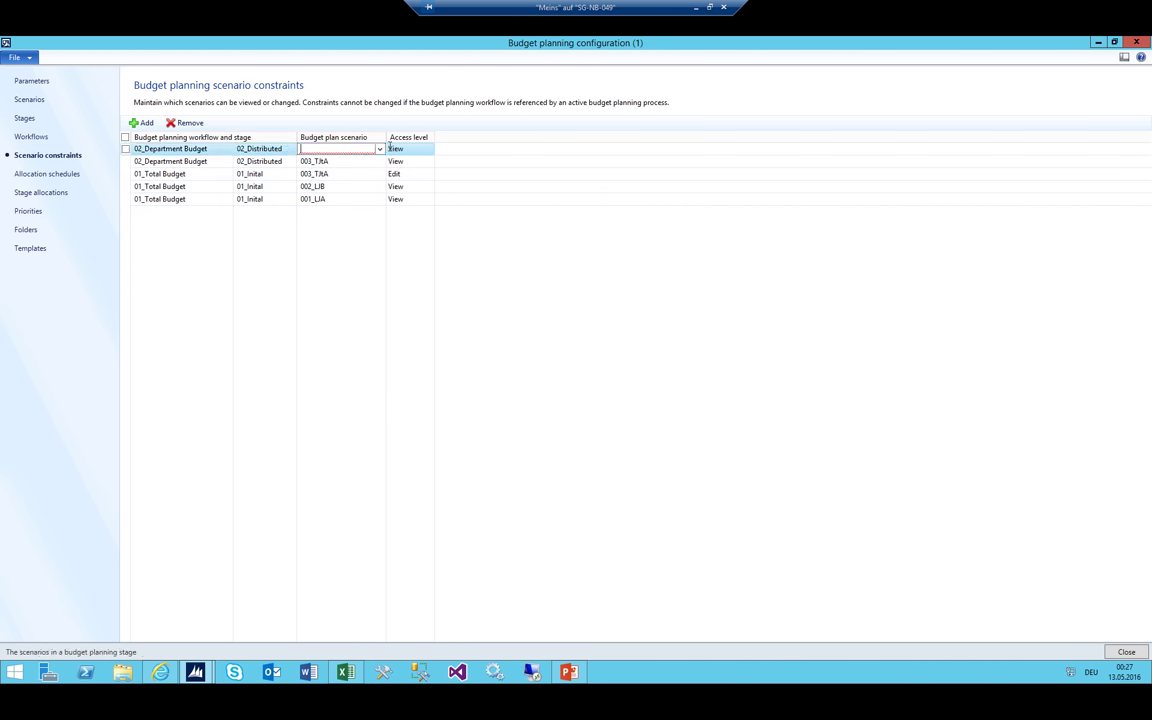
left_click(379, 148)
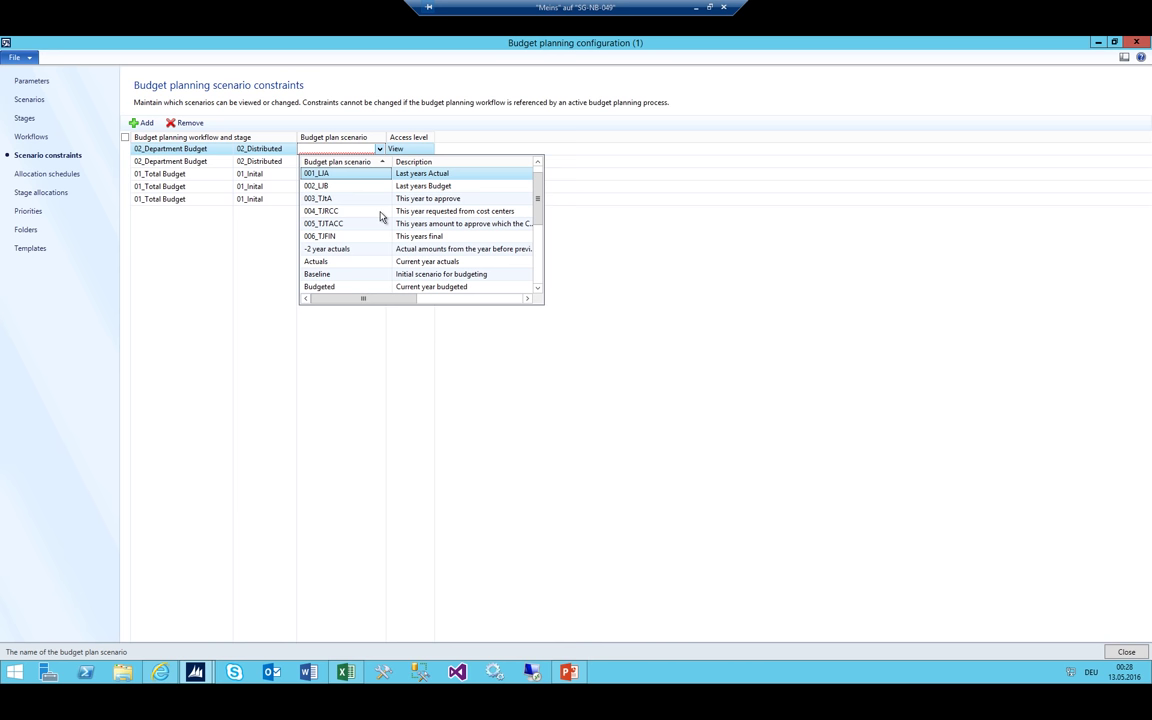
left_click(376, 212)
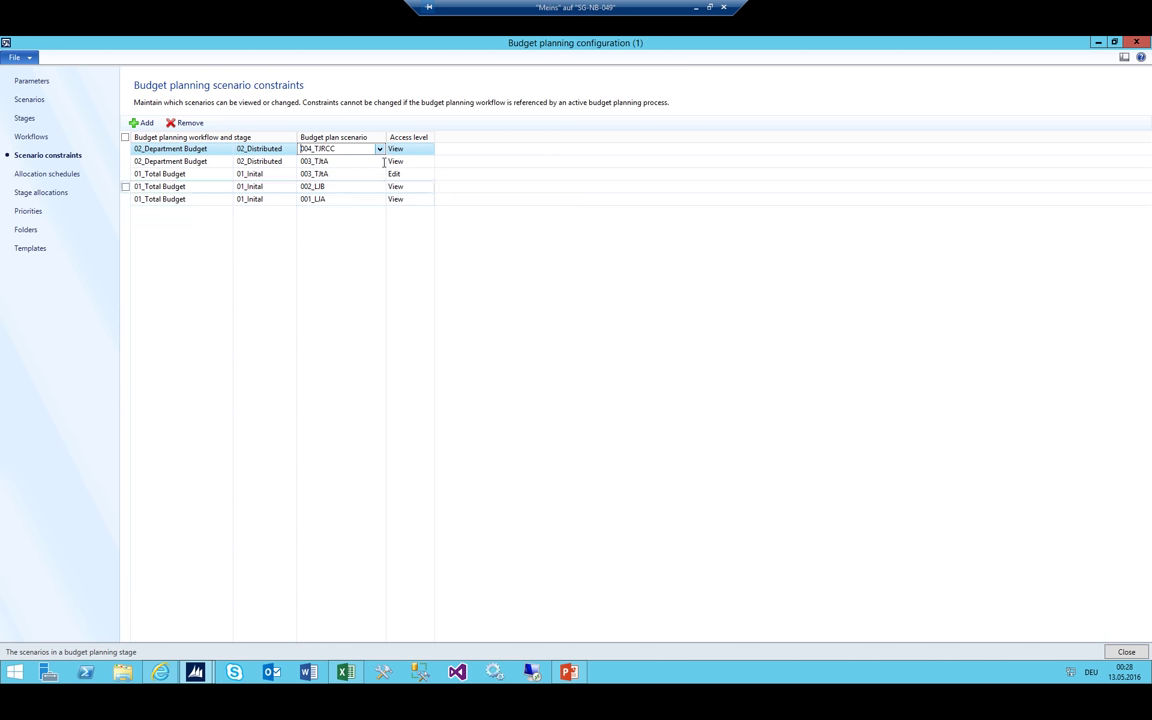
left_click(395, 148)
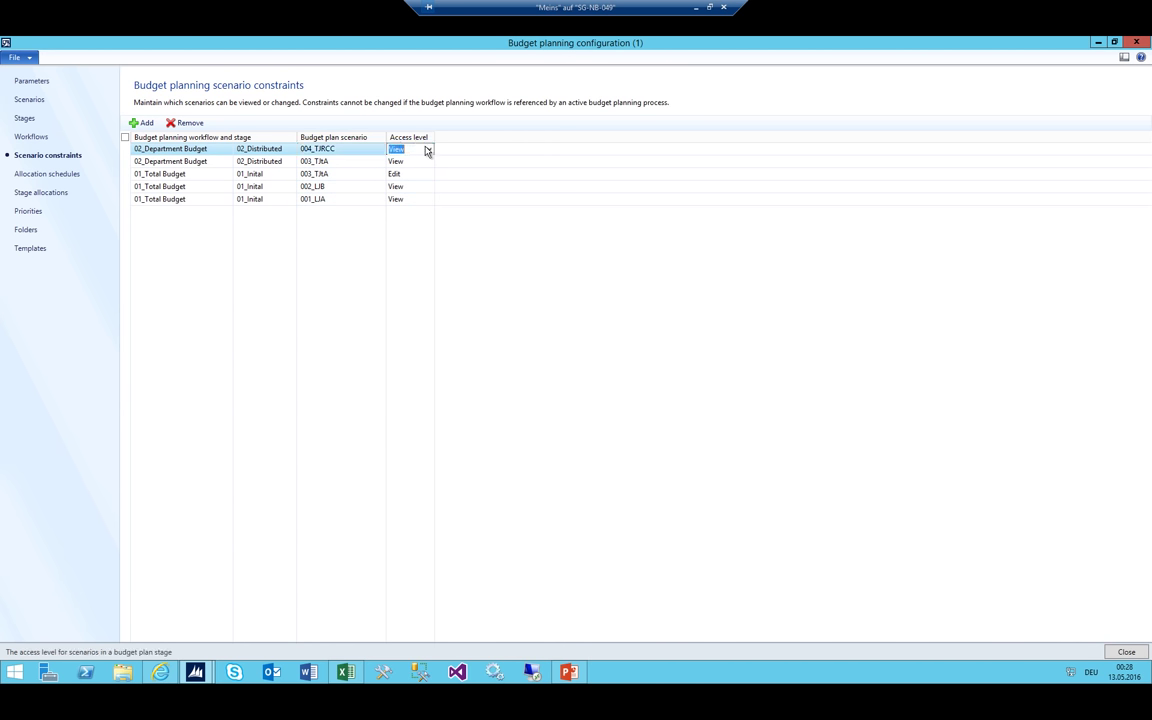
left_click(429, 149)
left_click(417, 173)
left_click(345, 148)
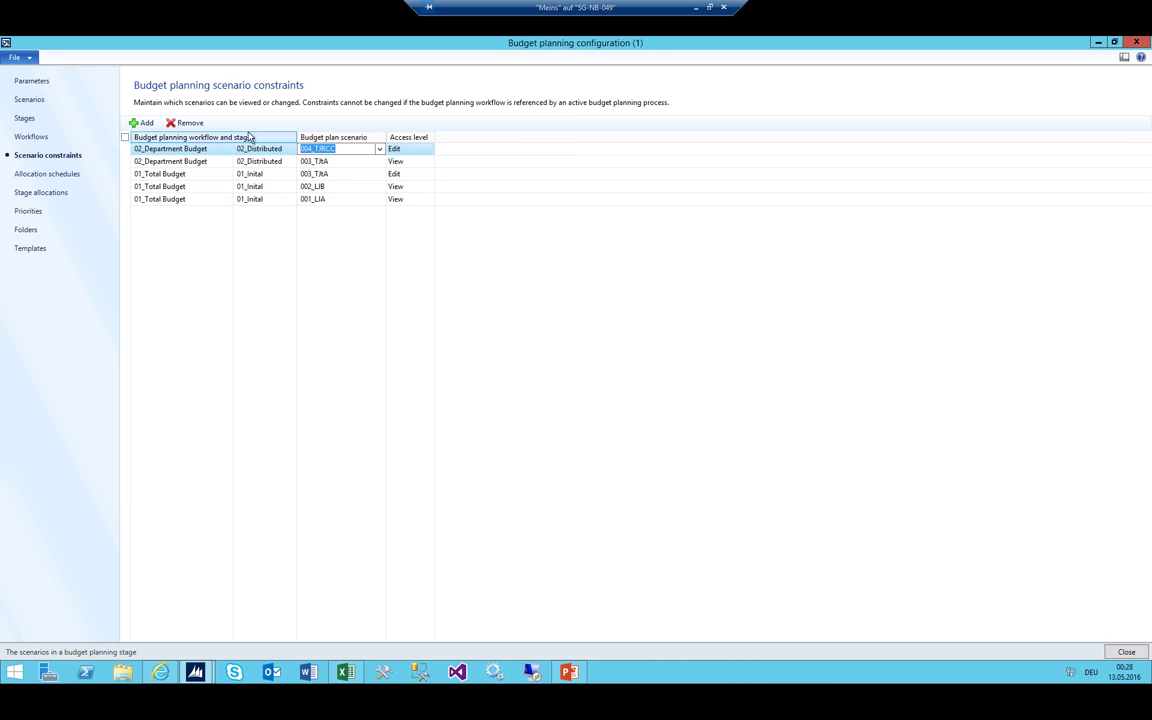
left_click(143, 123)
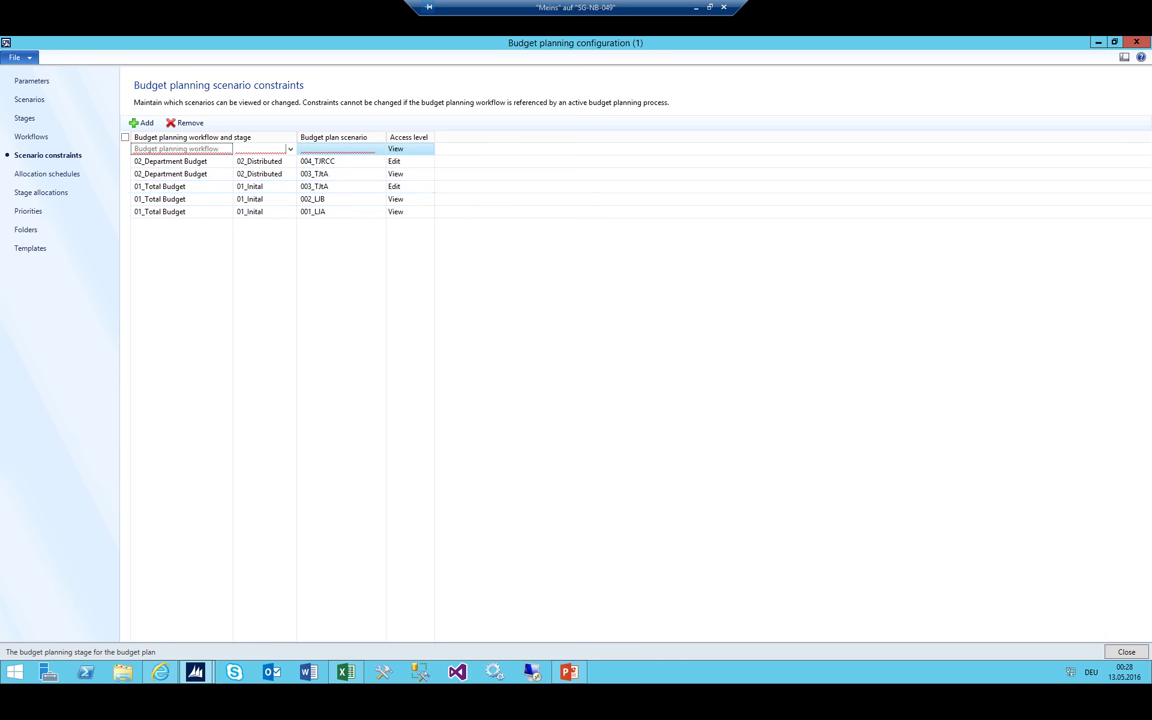
After checking Department Review in Excel, map 02_Department Budget / 03_Department Review to 003_TJtA
left_click(345, 672)
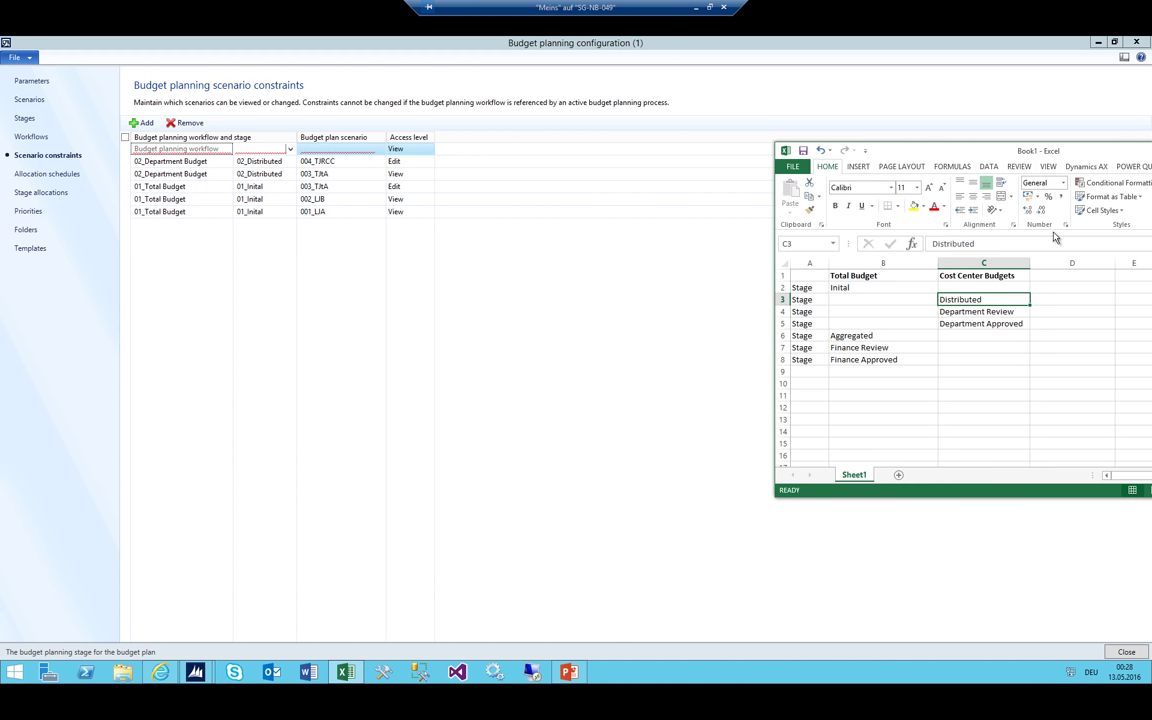
left_click(990, 311)
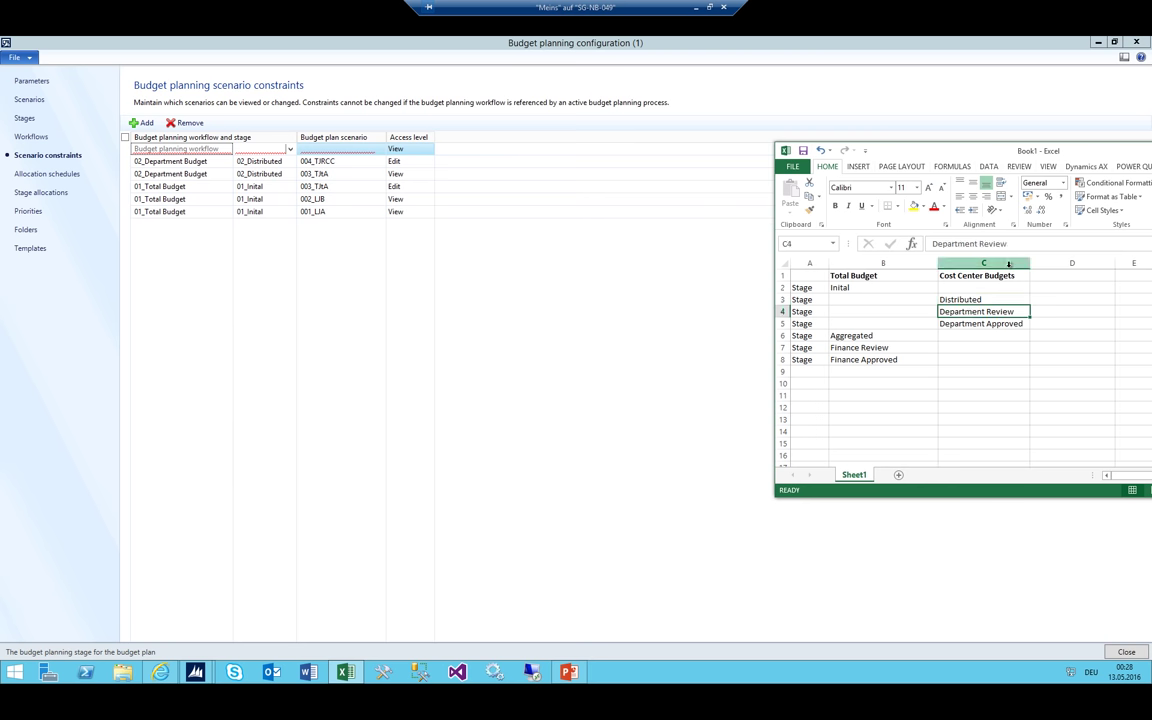
left_click(290, 149)
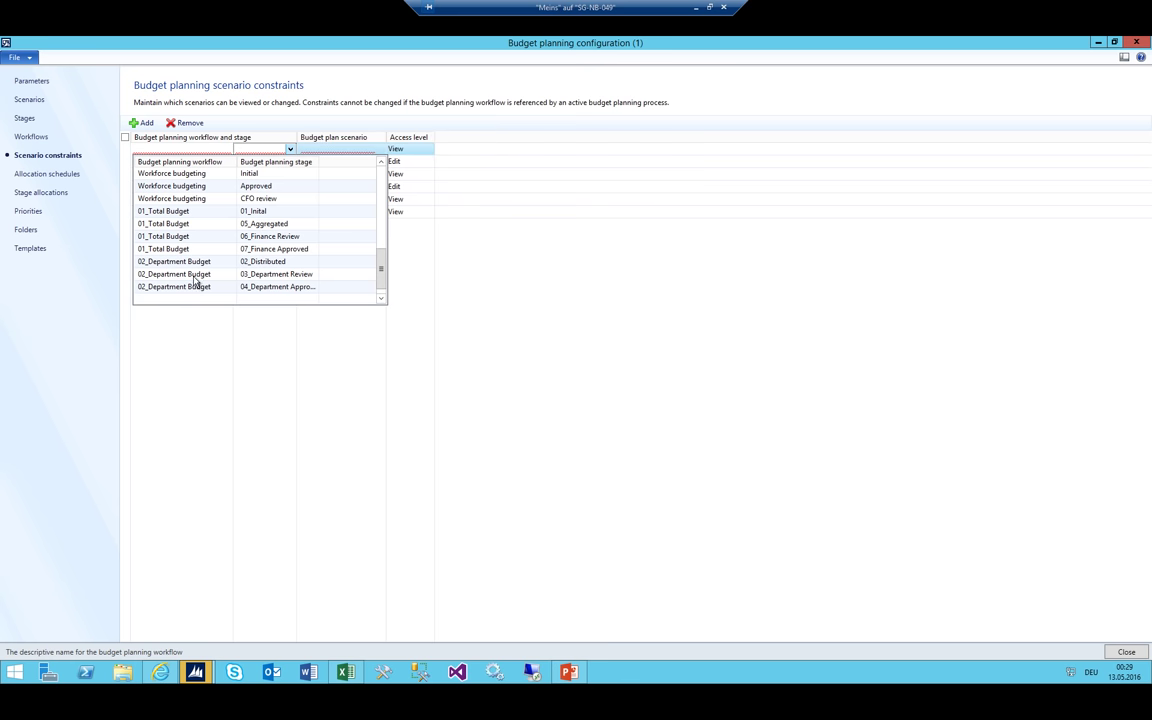
left_click(200, 274)
left_click(376, 148)
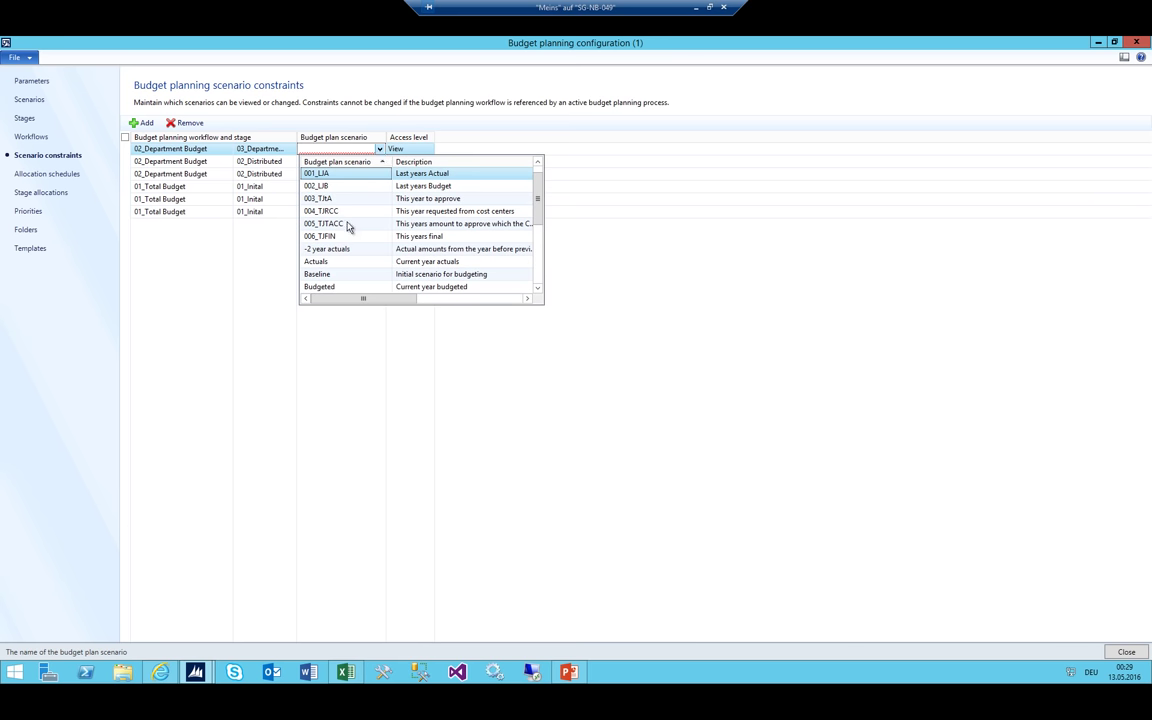
left_click(343, 146)
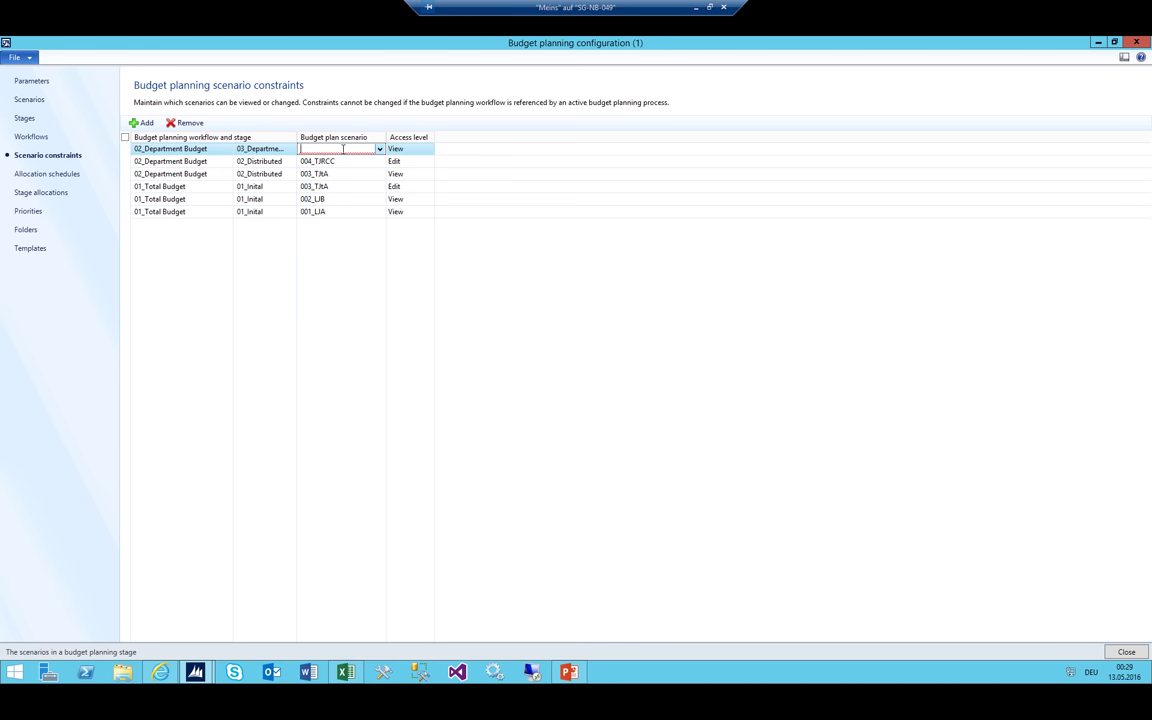
left_click(380, 149)
left_click(343, 199)
key("Tab")
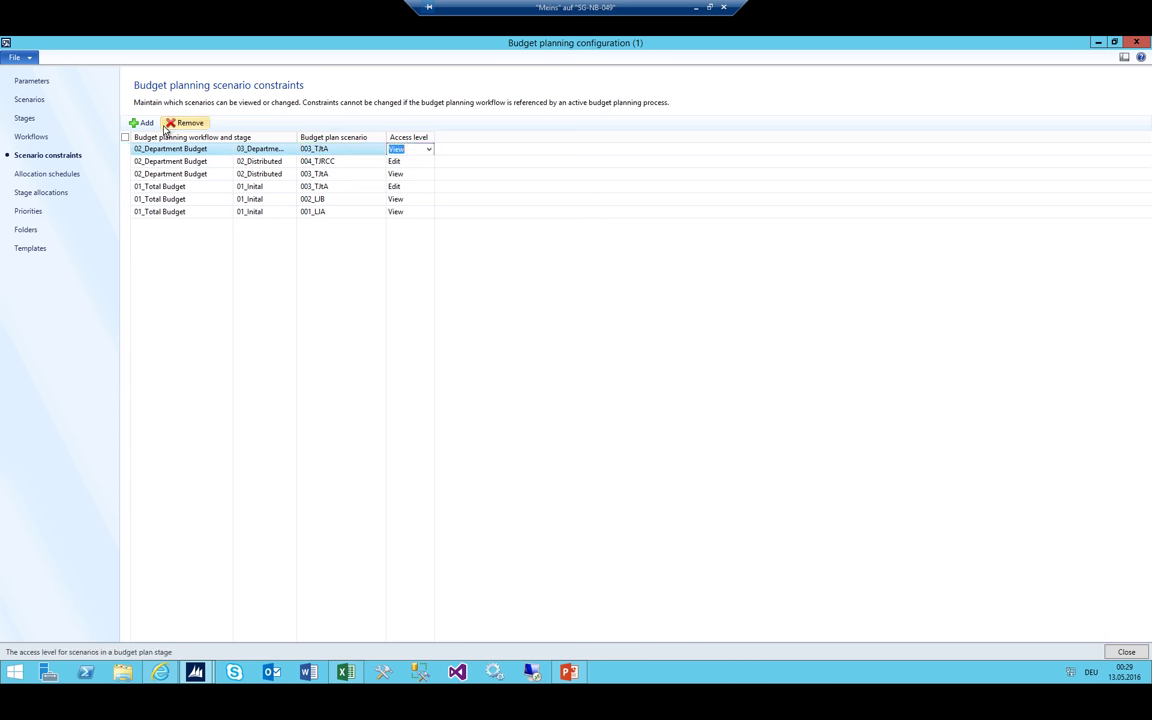
Add a 02_Department Budget / 03_Department Review constraint for 004_TJRCC with Edit access
left_click(141, 122)
left_click(266, 146)
scroll(232, 237, "down", 5)
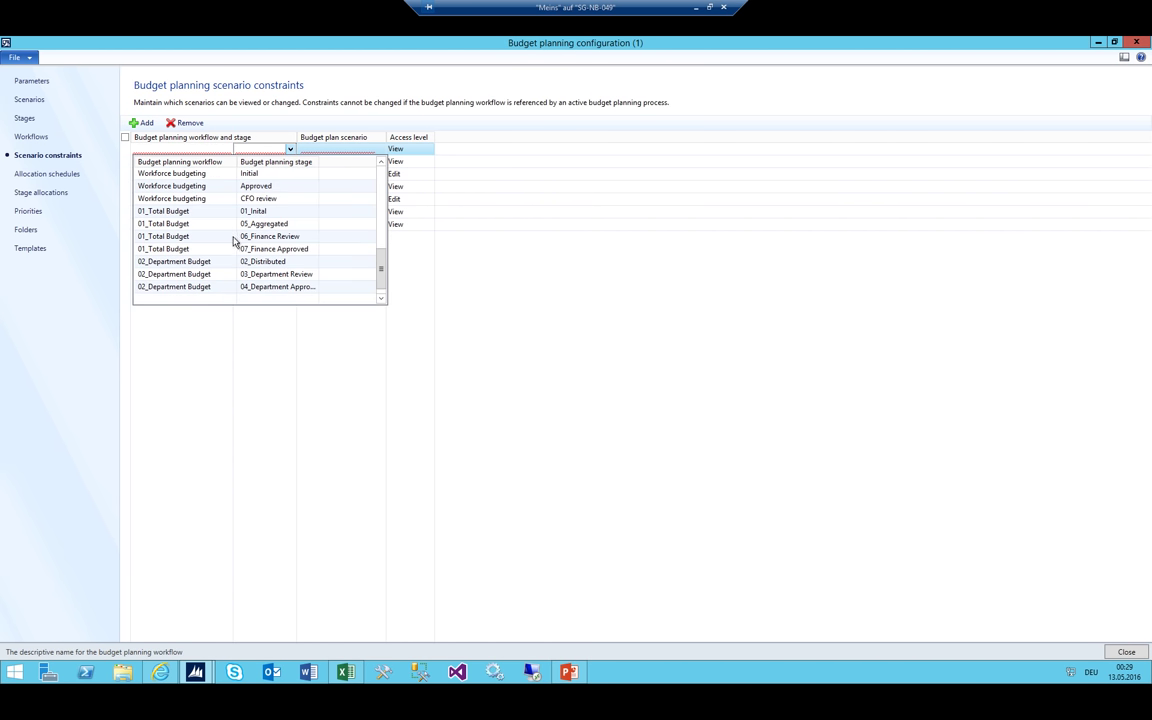
left_click(202, 273)
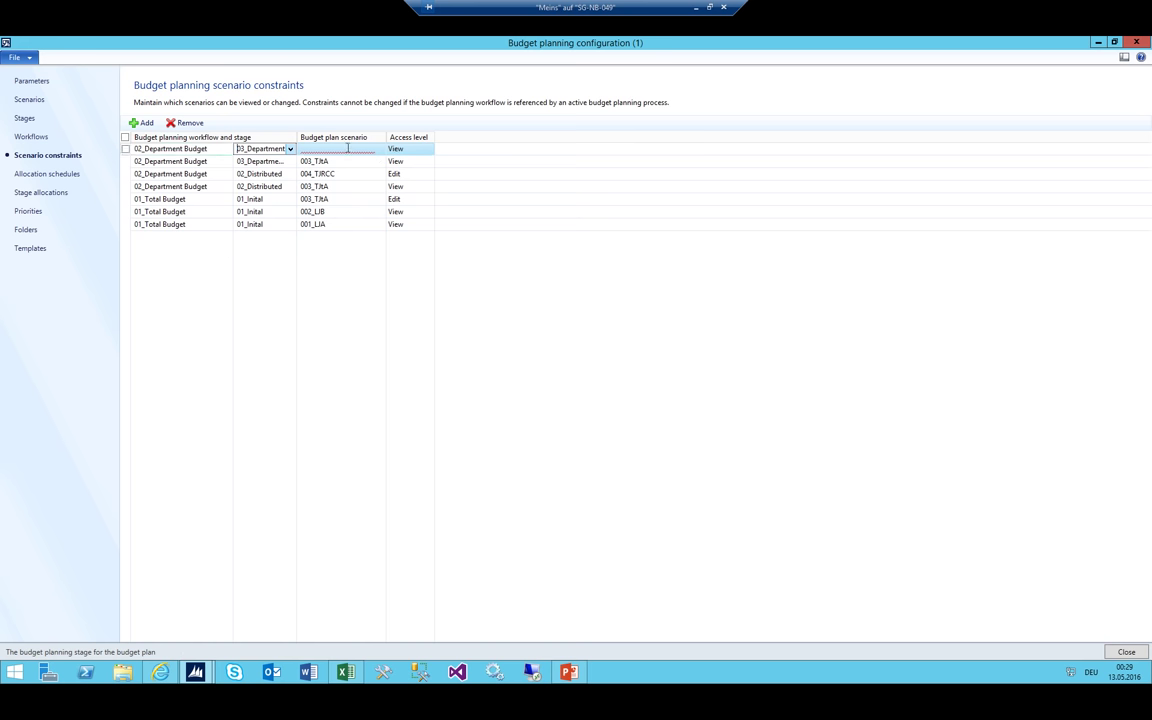
left_click(378, 149)
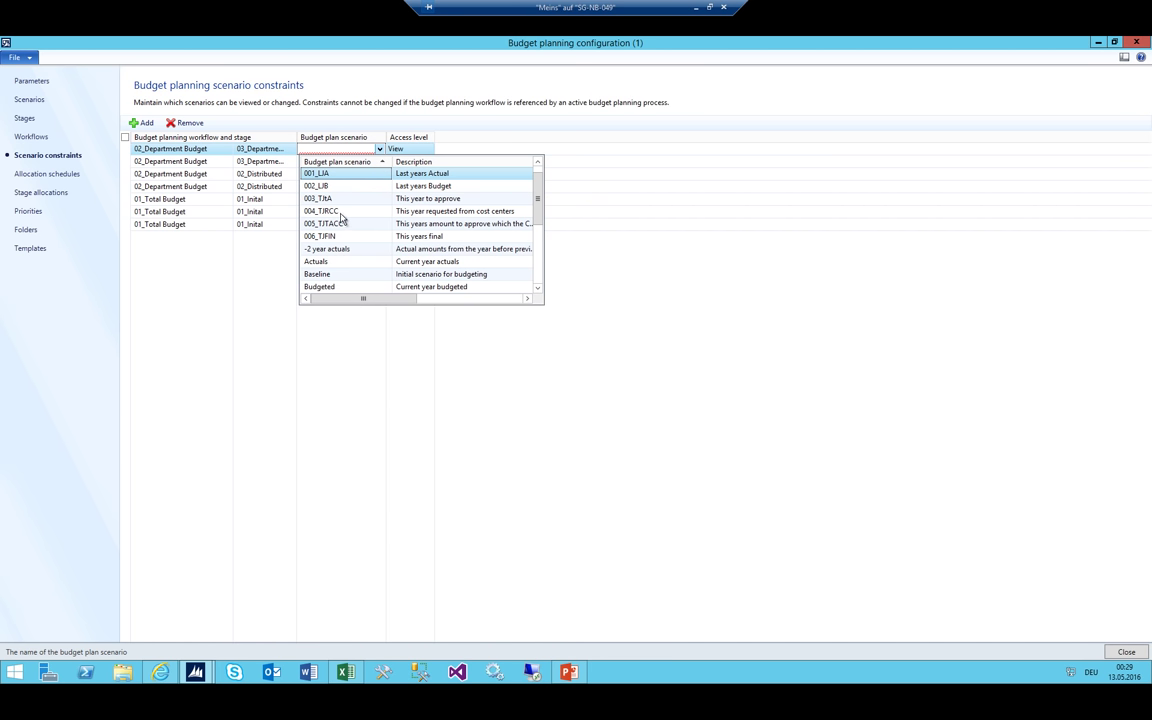
left_click(337, 211)
left_click(416, 148)
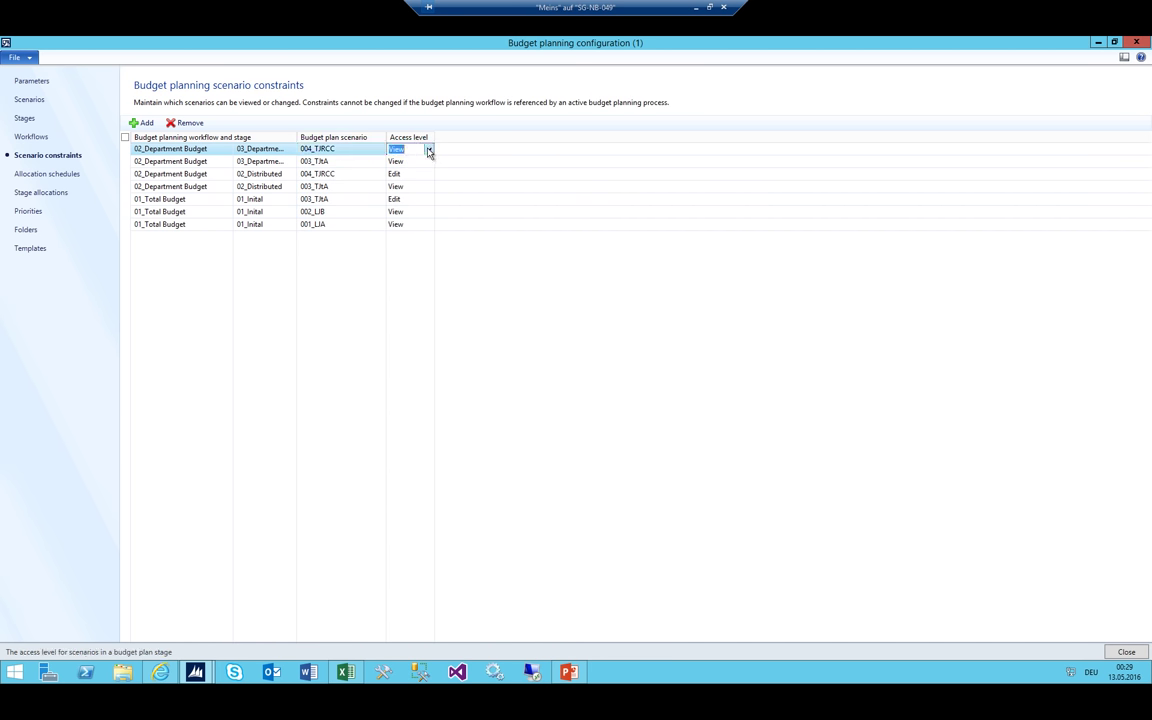
left_click(429, 149)
left_click(419, 174)
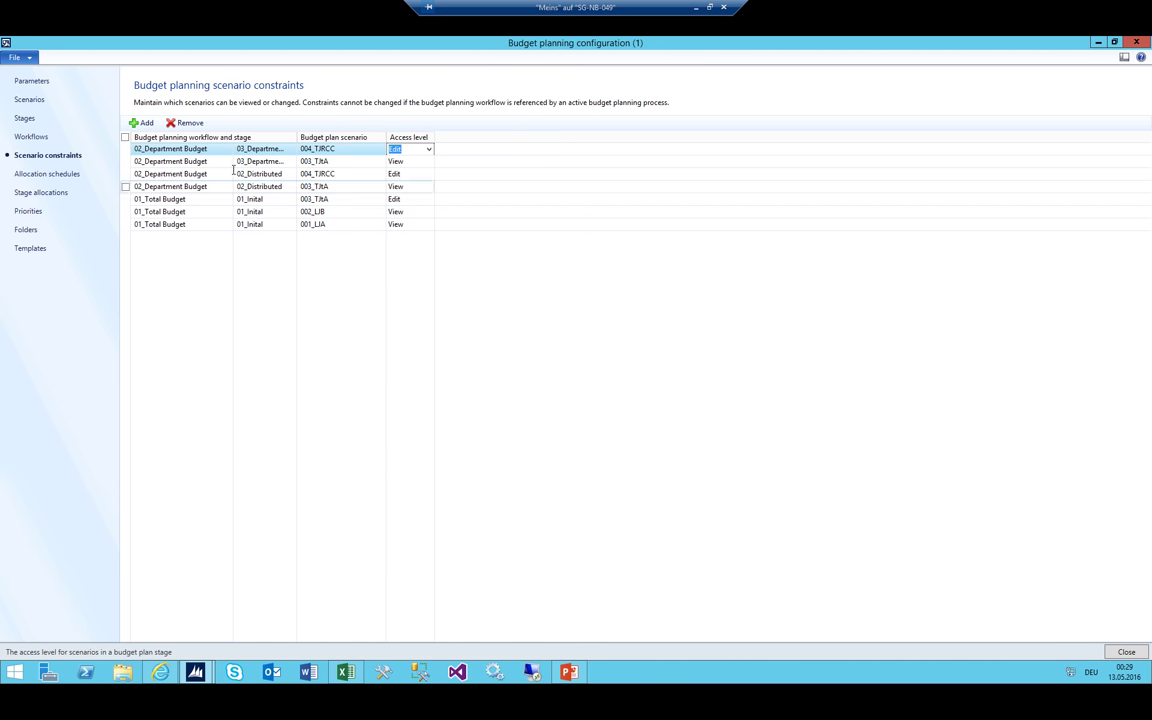
Widen the workflow and stage columns to show the full stage names
left_click_drag(258, 173, 258, 181)
left_click(262, 149)
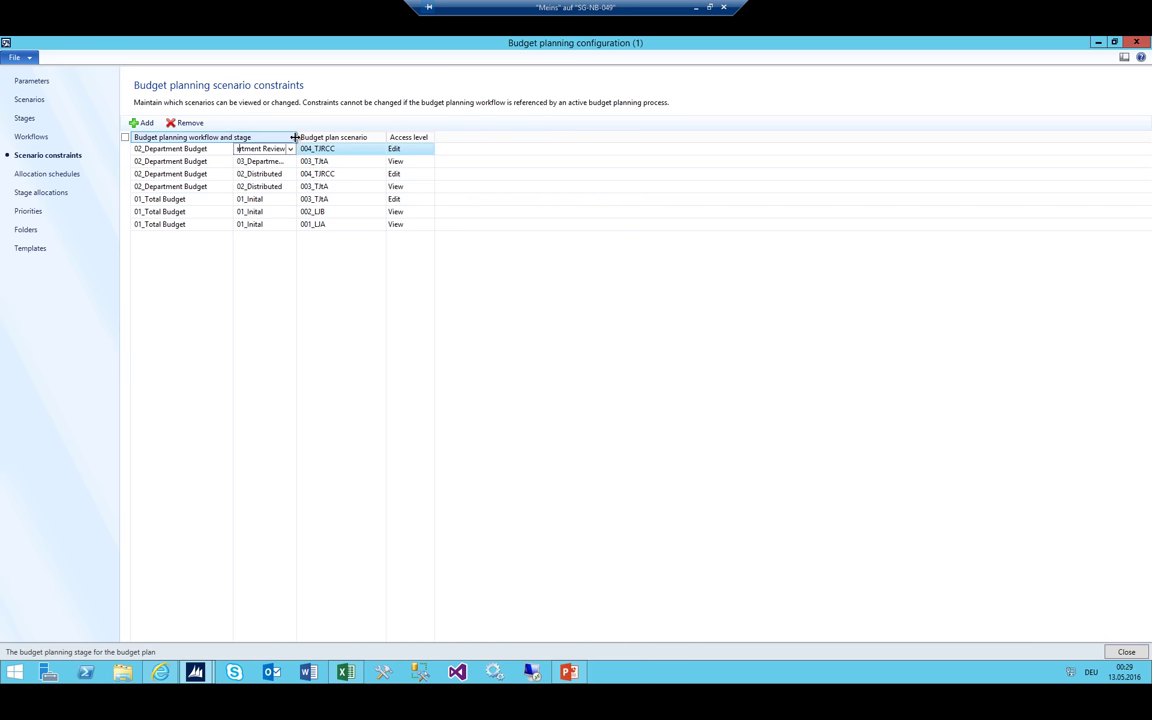
left_click_drag(294, 136, 337, 137)
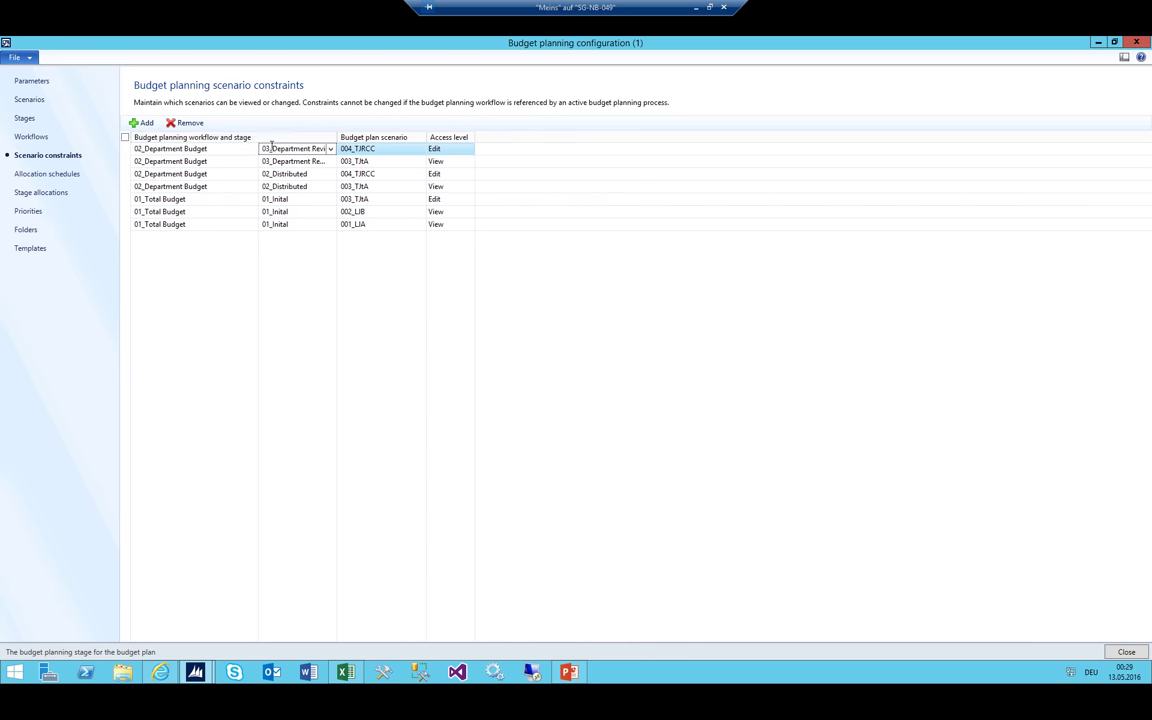
left_click(276, 148)
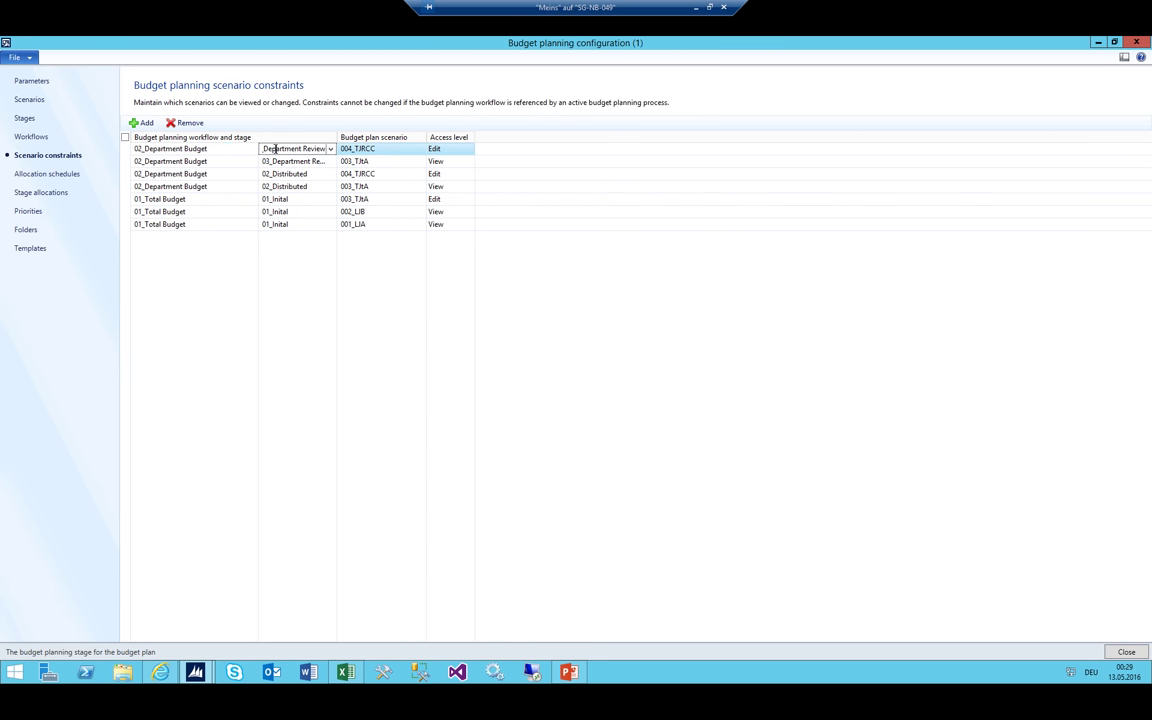
left_click(162, 148)
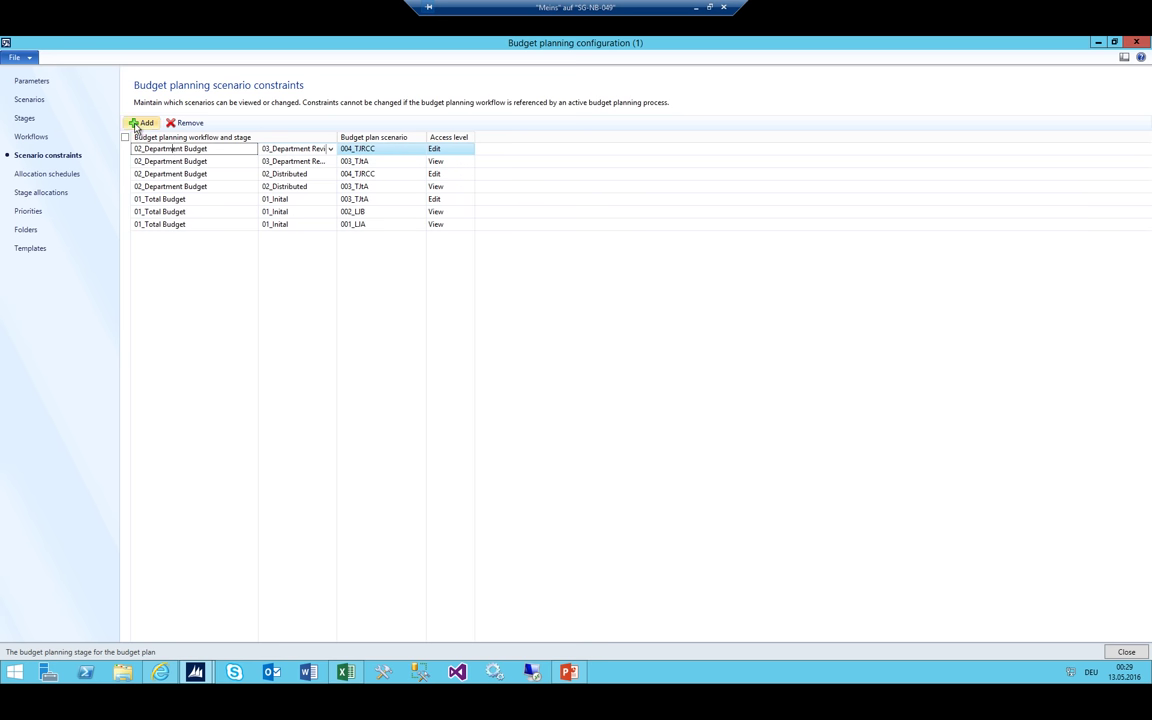
key("alt+Tab")
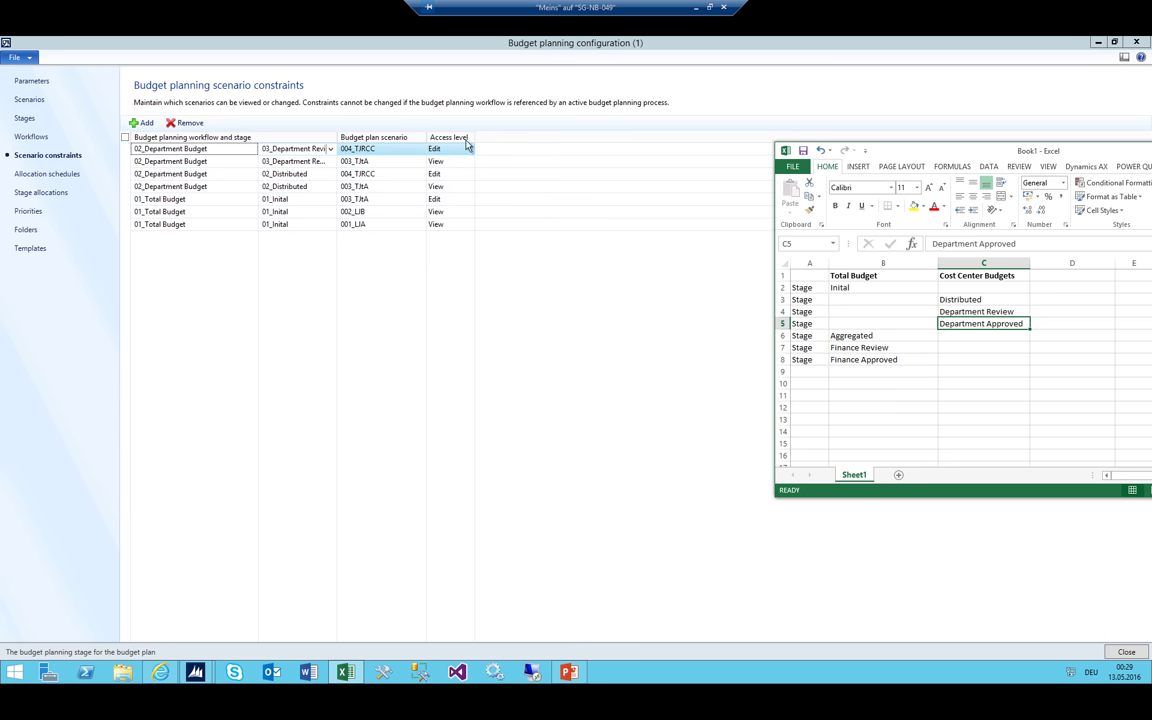
Add a 02_Department Budget / 04_Department Approved constraint for scenario 003_TJtA
left_click(141, 122)
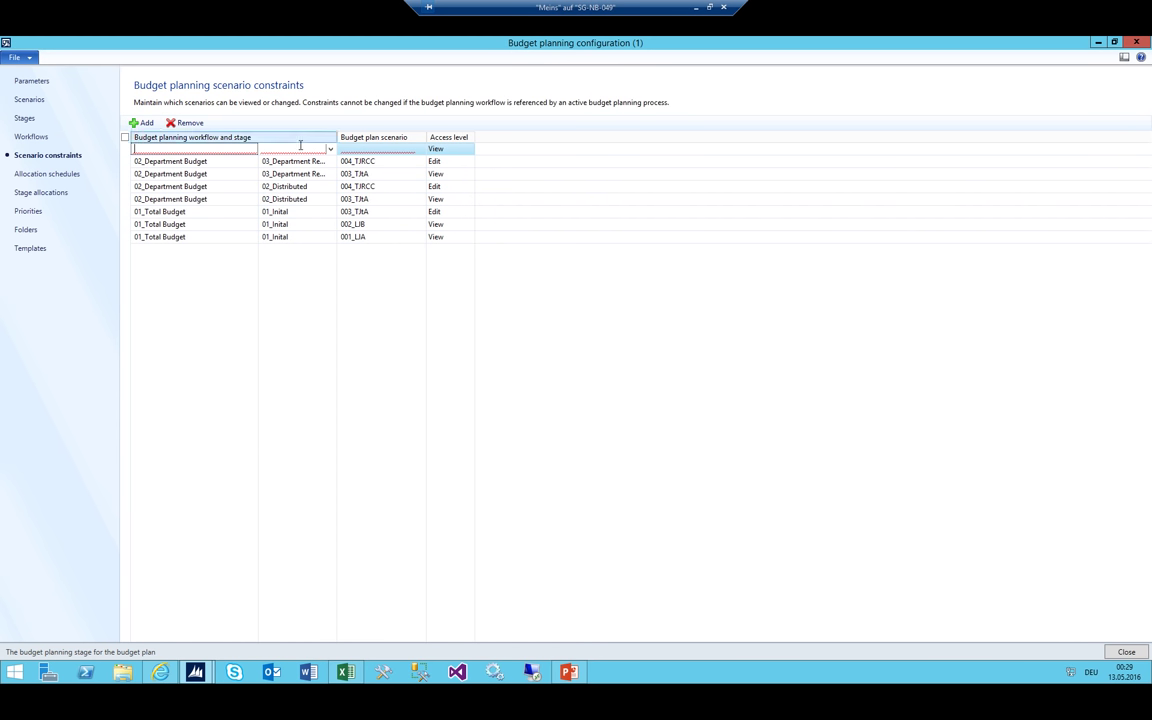
left_click(330, 148)
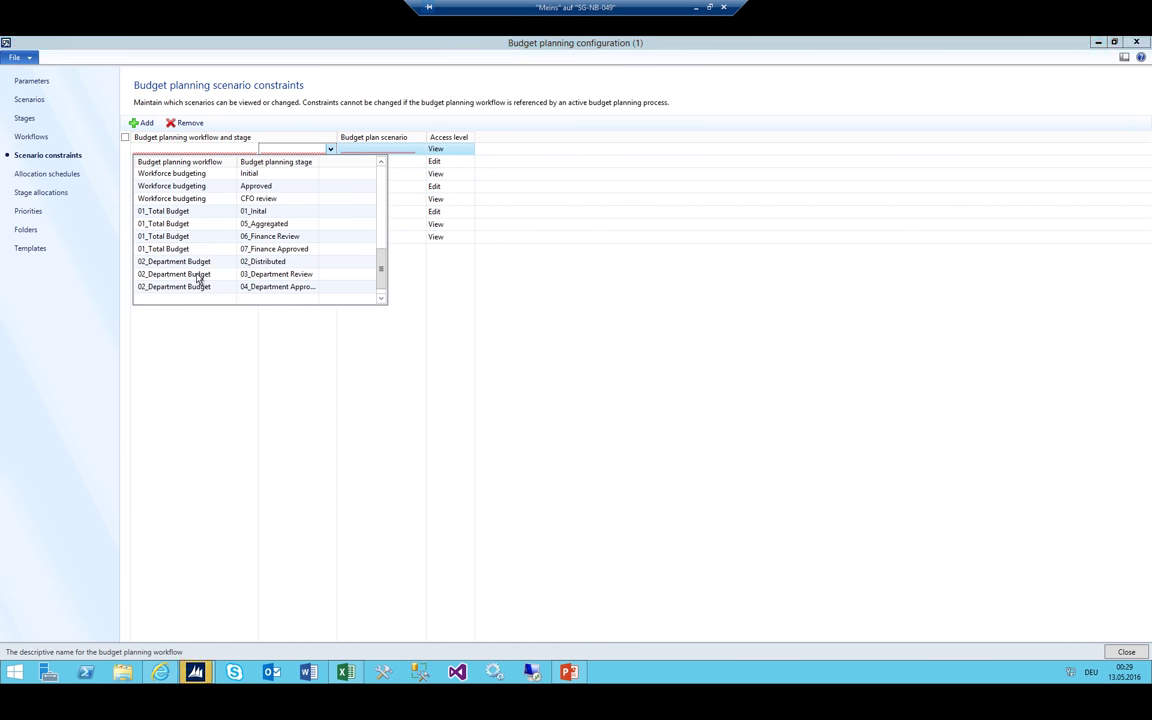
left_click(200, 281)
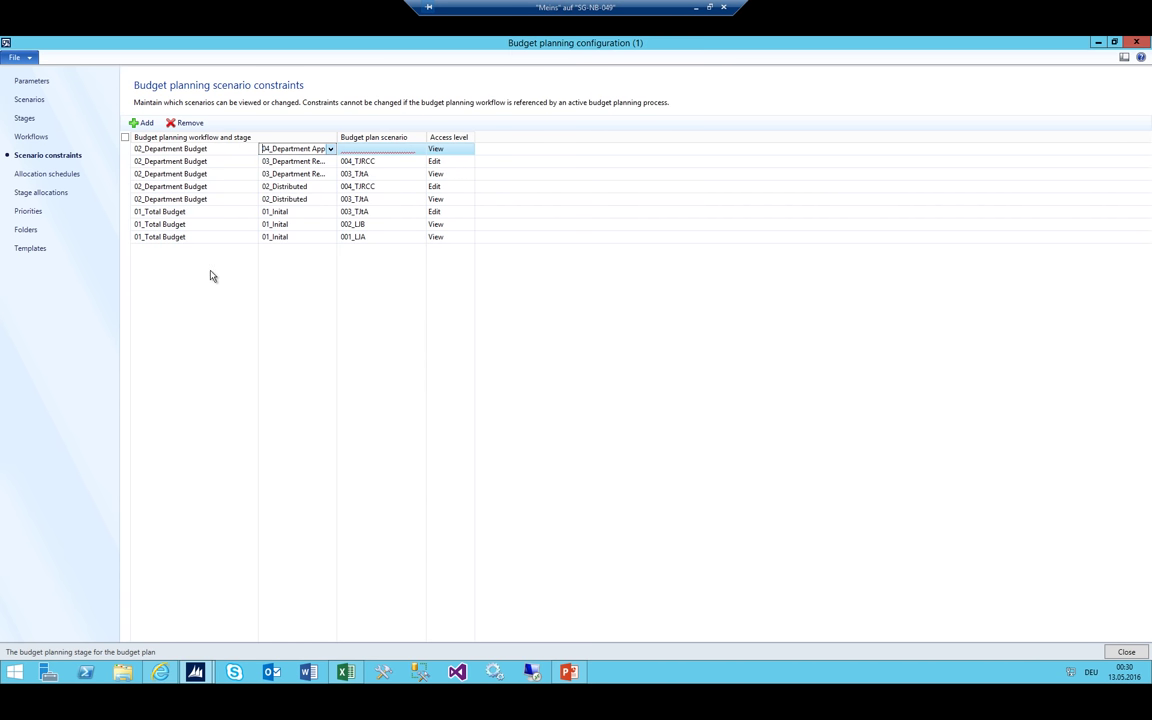
left_click(409, 148)
left_click(419, 149)
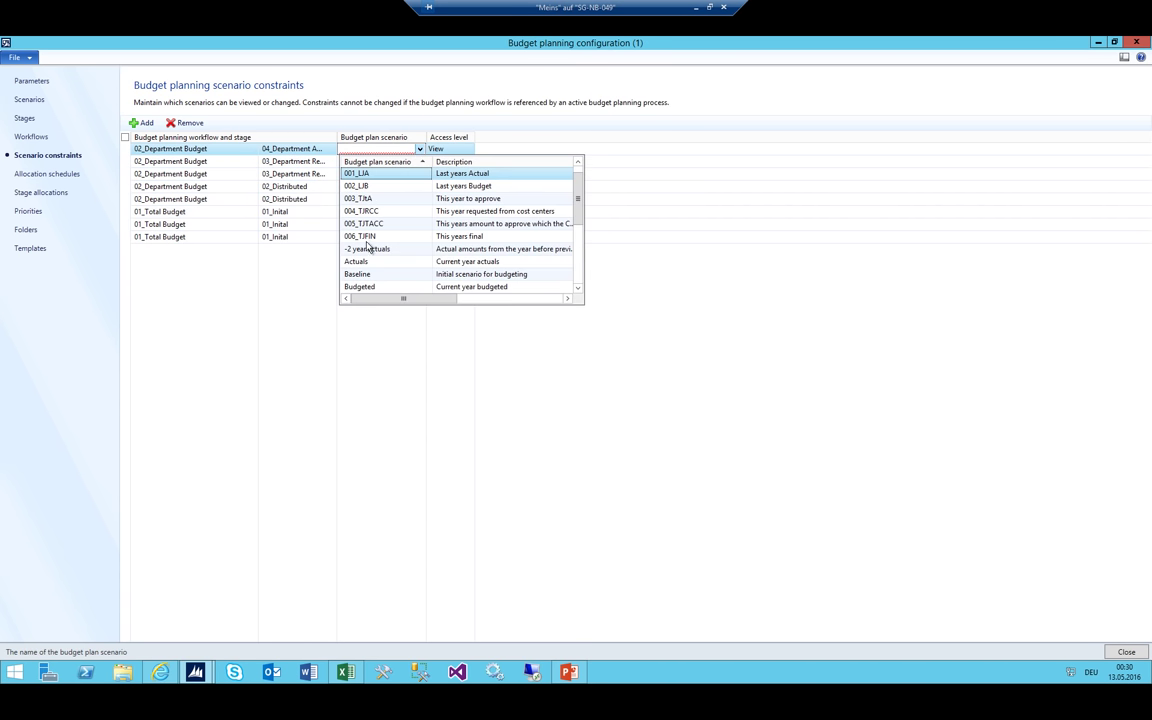
left_click(371, 199)
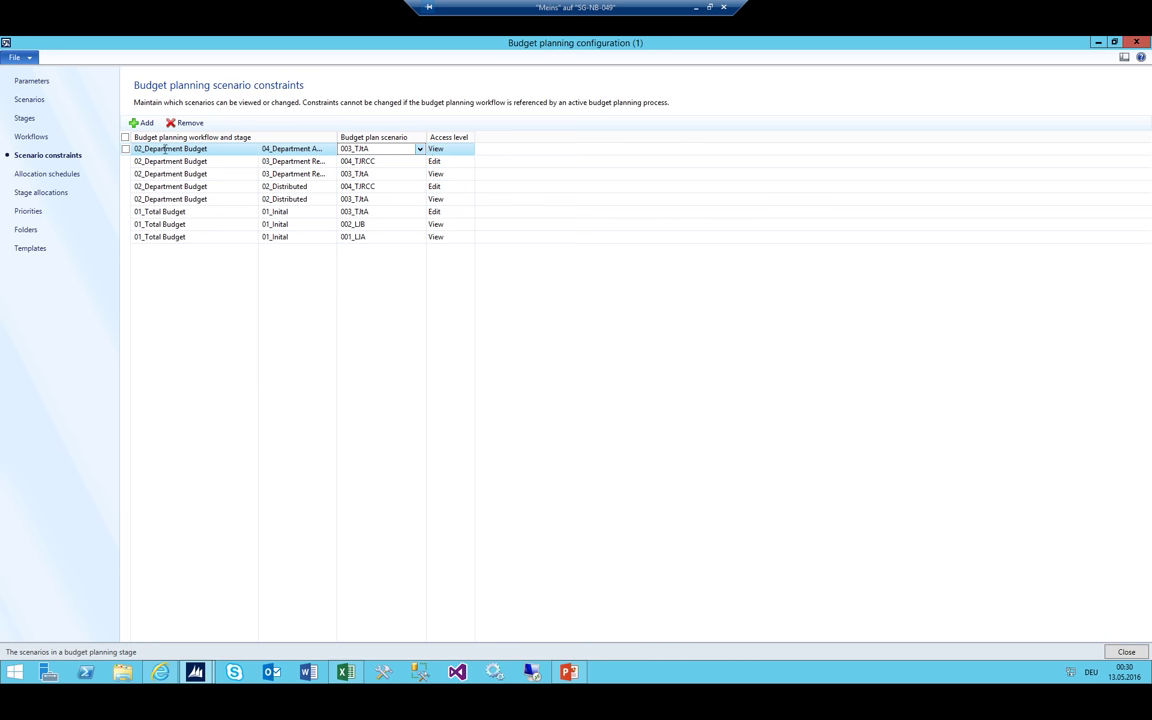
Add a second 04_Department Approved constraint for scenario 004_TJRCC, keeping View access
left_click(145, 121)
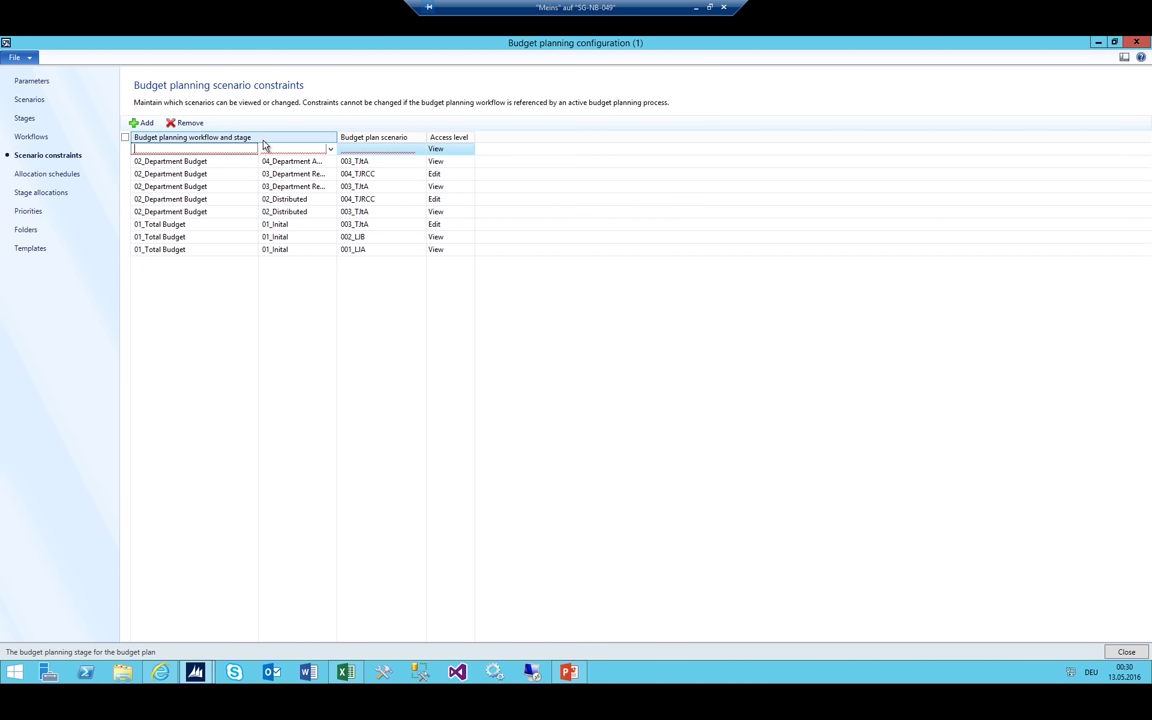
left_click(330, 149)
scroll(245, 236, "down", 5)
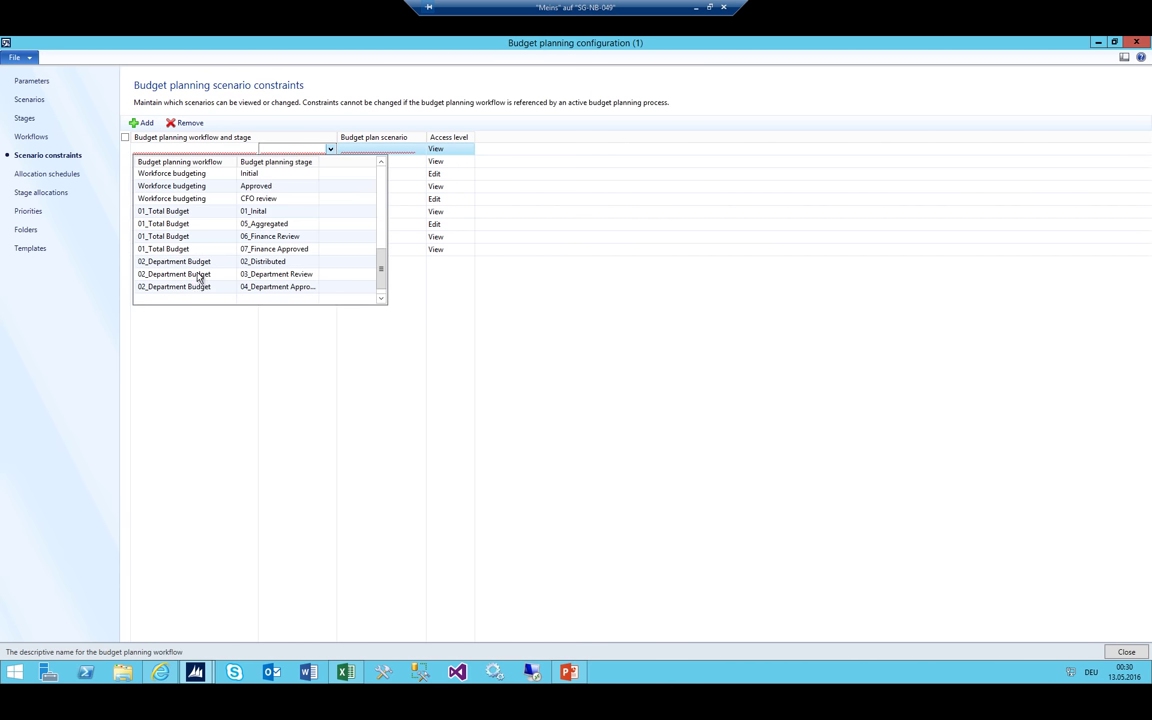
left_click(178, 260)
left_click(420, 151)
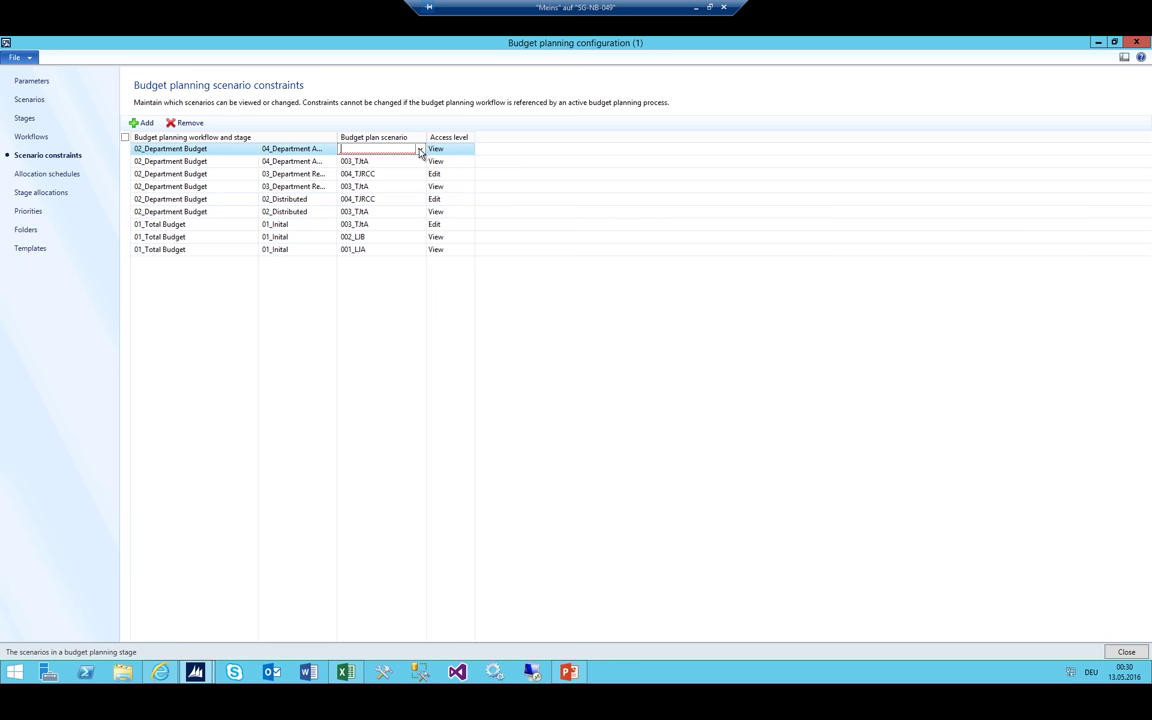
left_click(421, 149)
left_click(370, 213)
left_click(447, 150)
left_click(447, 150)
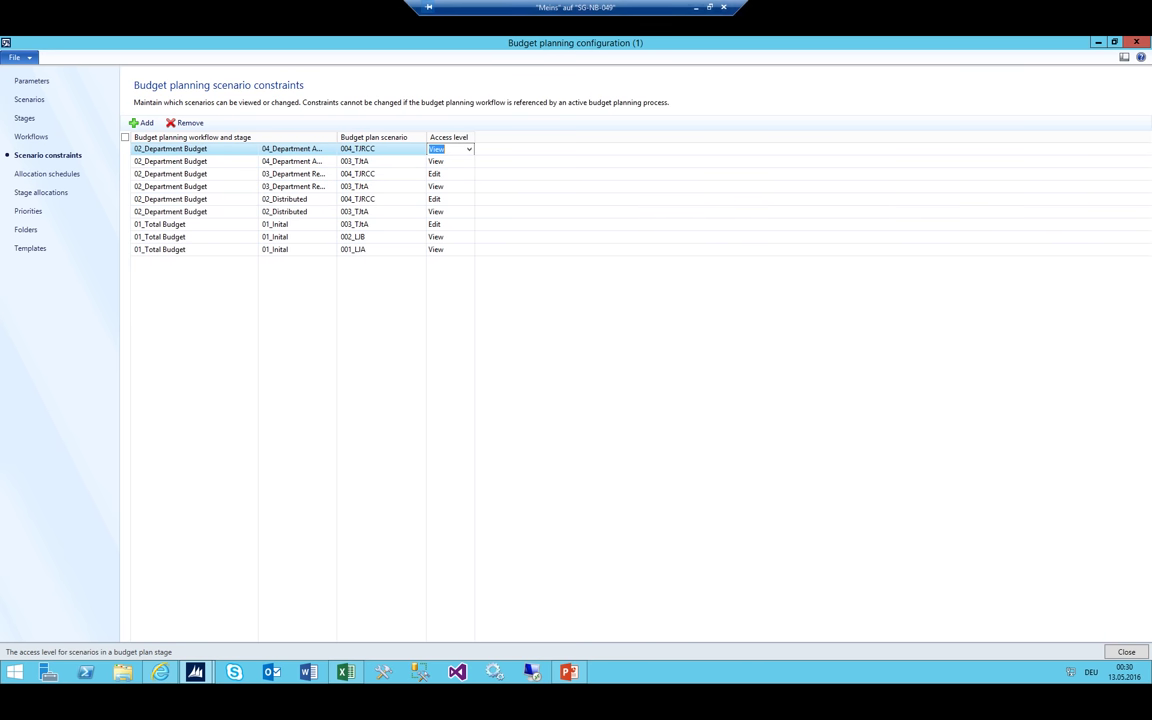
Review the Aggregated and Finance Review stage entries in the Excel stage list
left_click(345, 671)
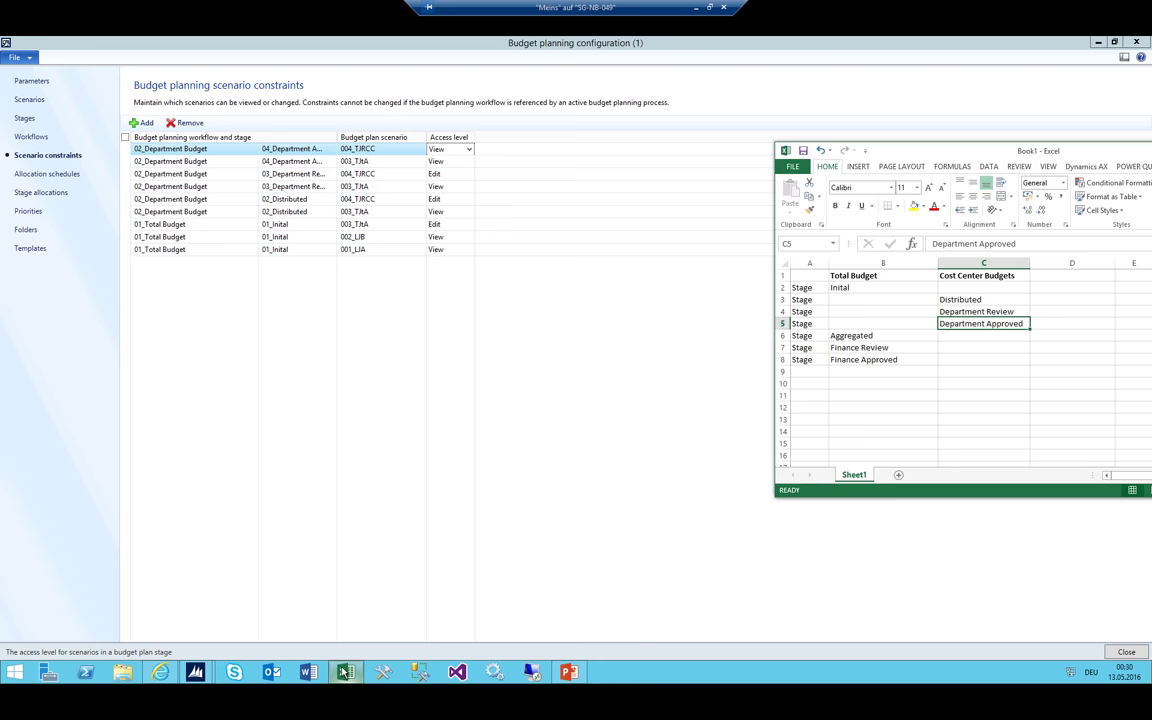
left_click(886, 338)
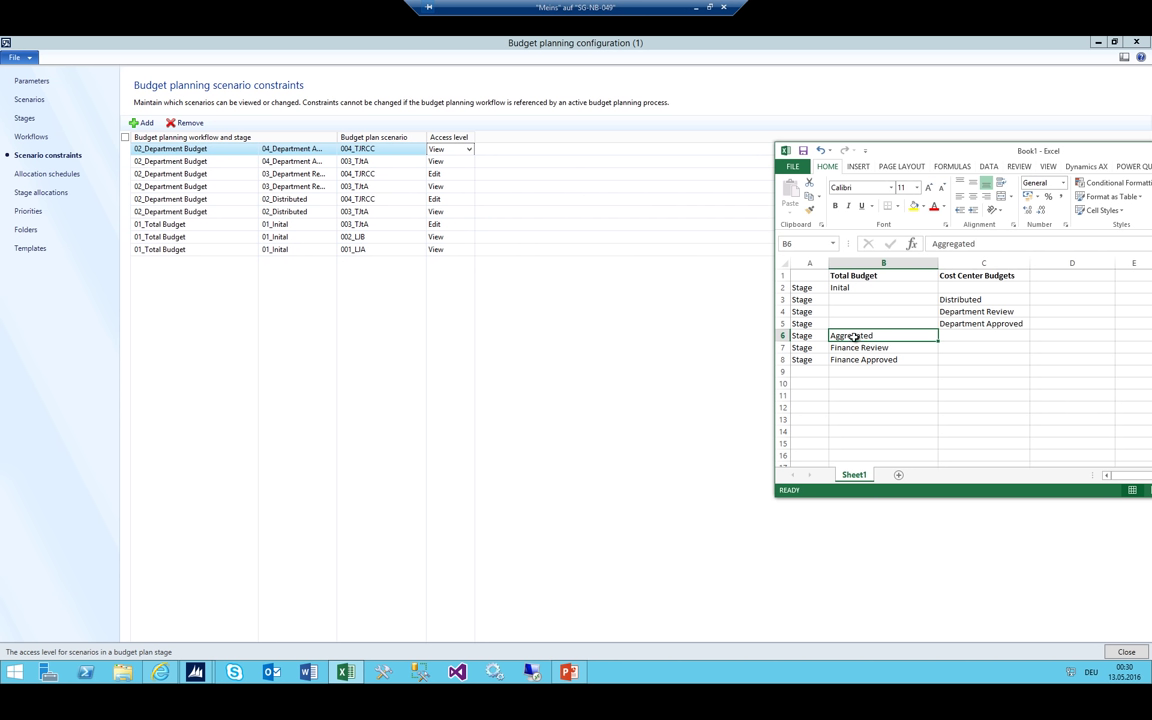
left_click(850, 347)
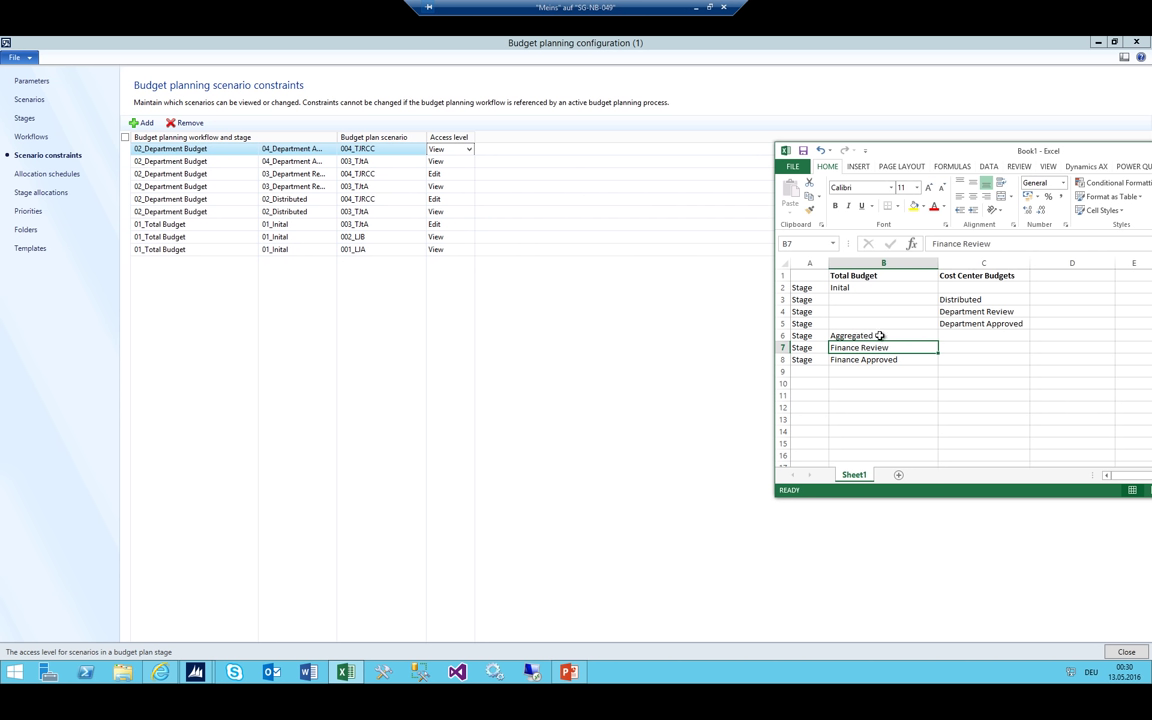
left_click(877, 335)
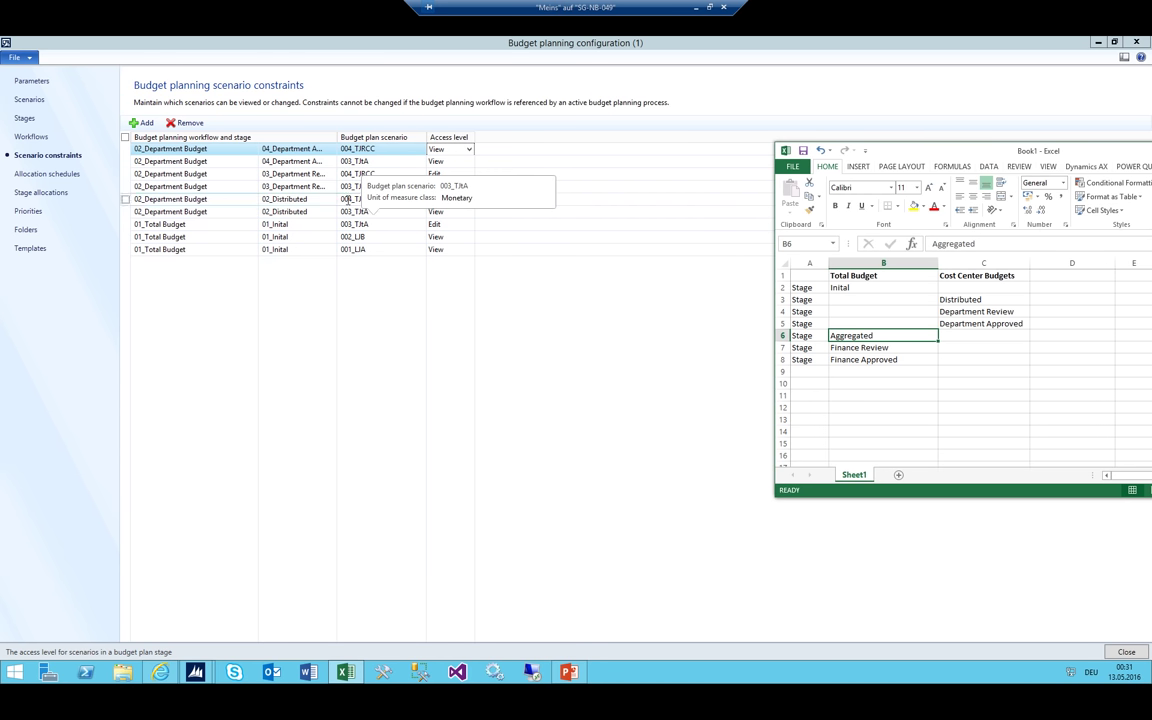
Back in the scenario constraints grid, add a new blank constraint row
left_click(373, 199)
left_click(345, 199)
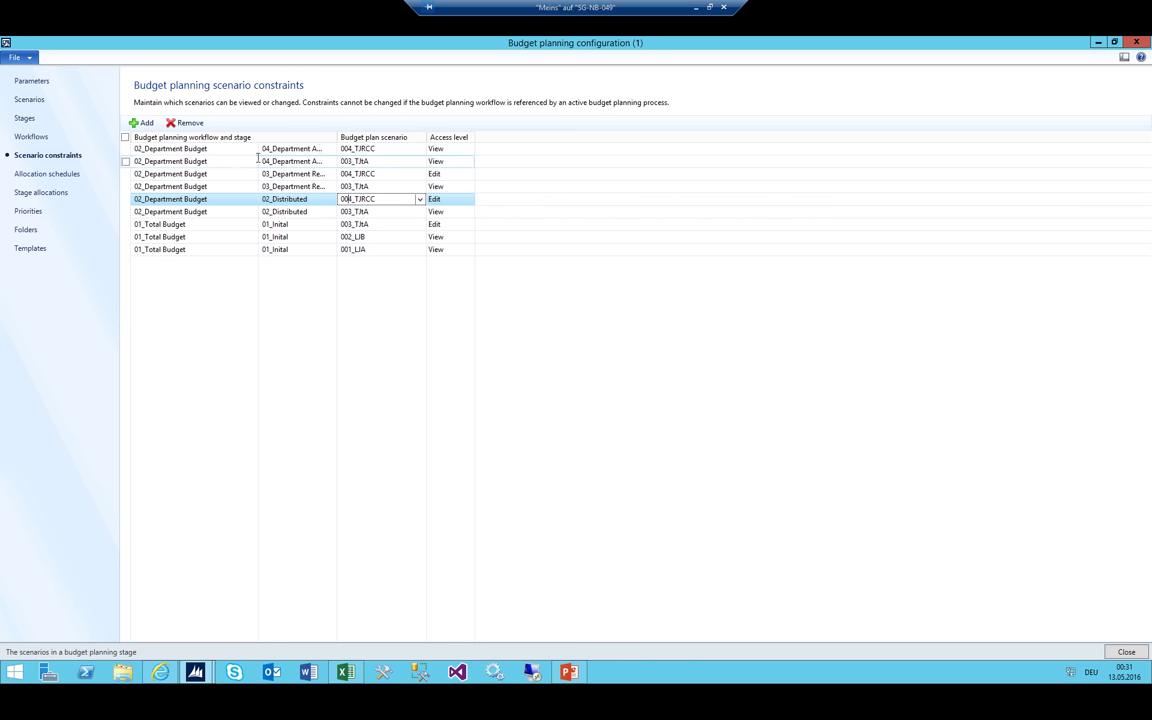
left_click(192, 148)
left_click(144, 123)
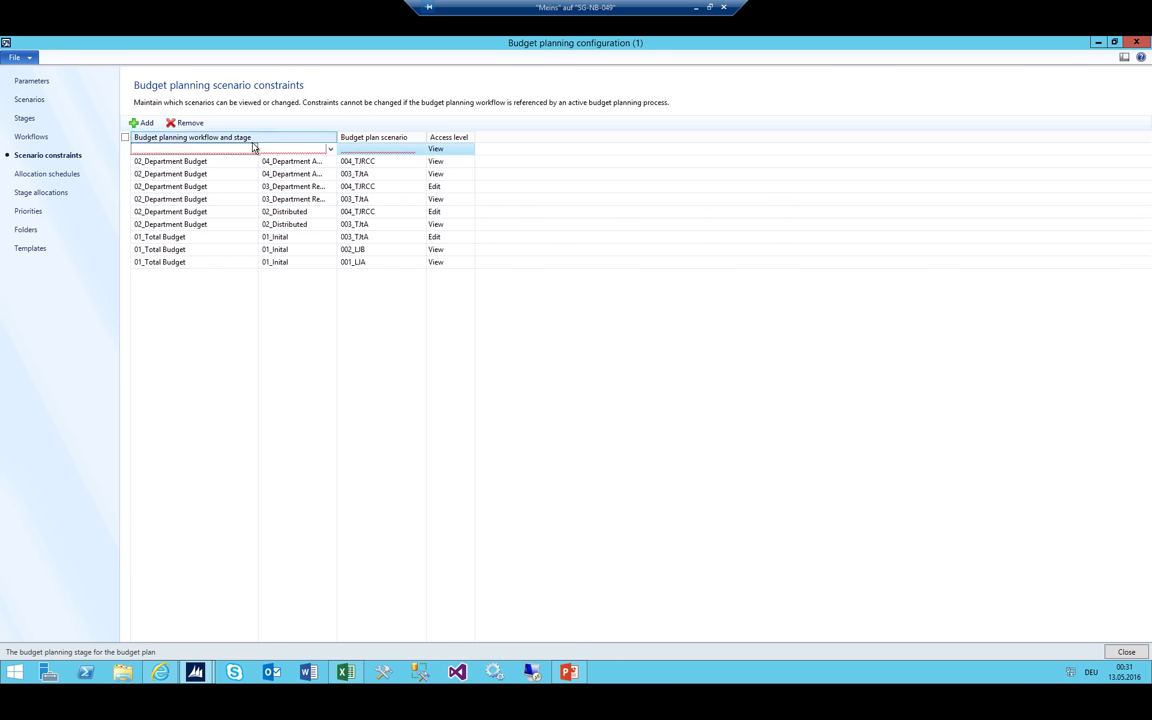
Widen the stage columns and add a 01_Total Budget/05_Aggregated constraint for scenario 001_LIA
left_click(330, 148)
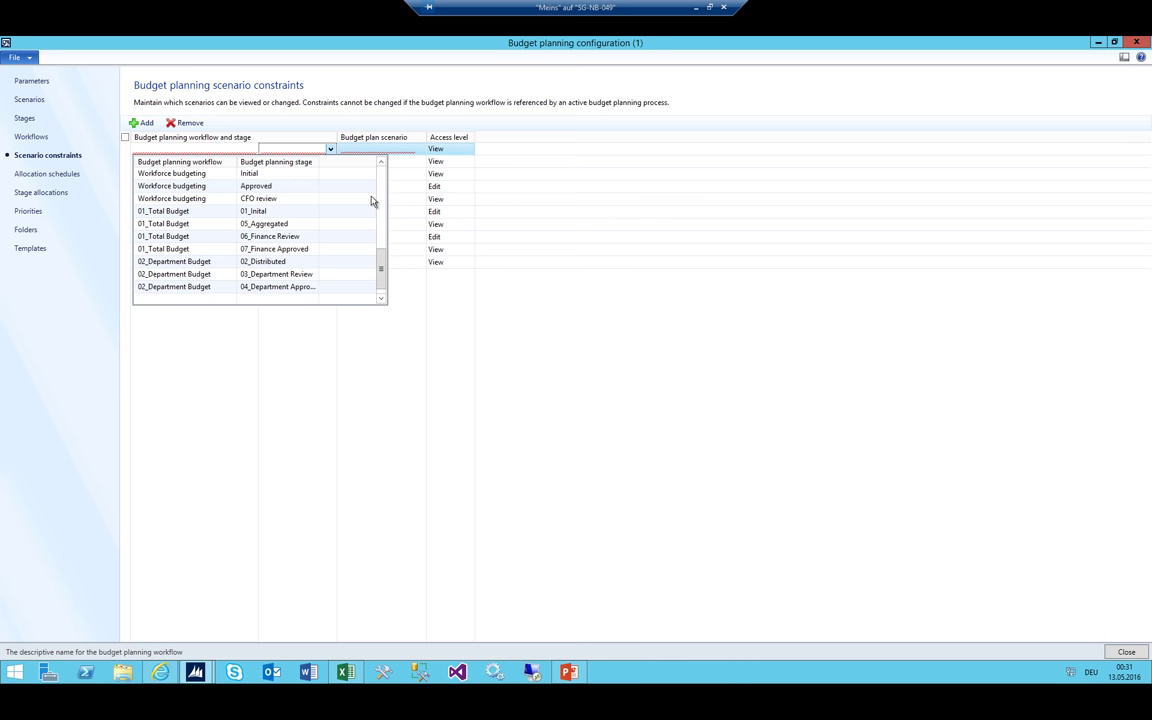
left_click(345, 148)
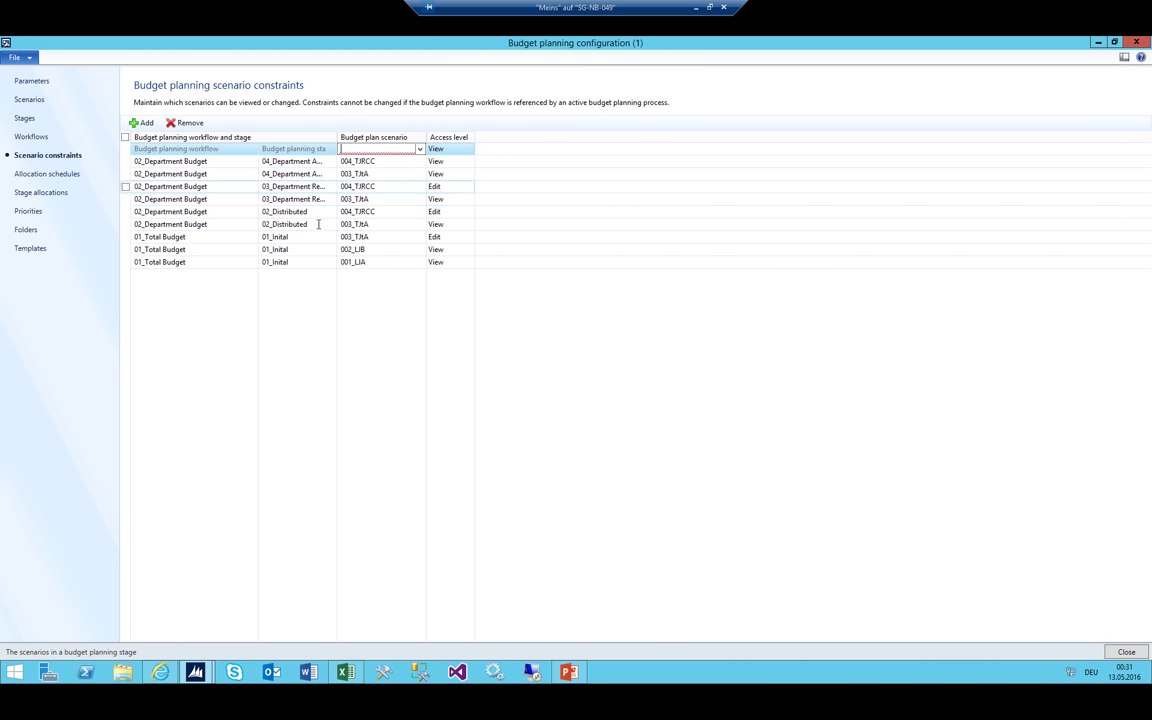
left_click_drag(337, 137, 397, 139)
left_click(348, 148)
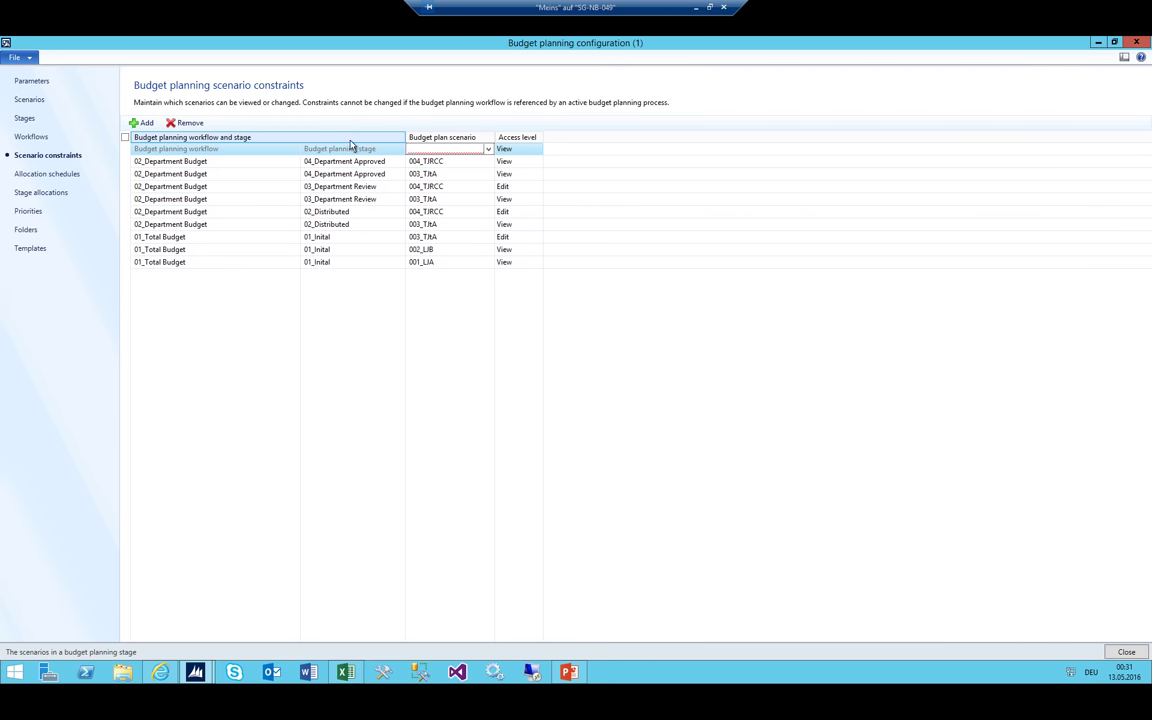
left_click(398, 148)
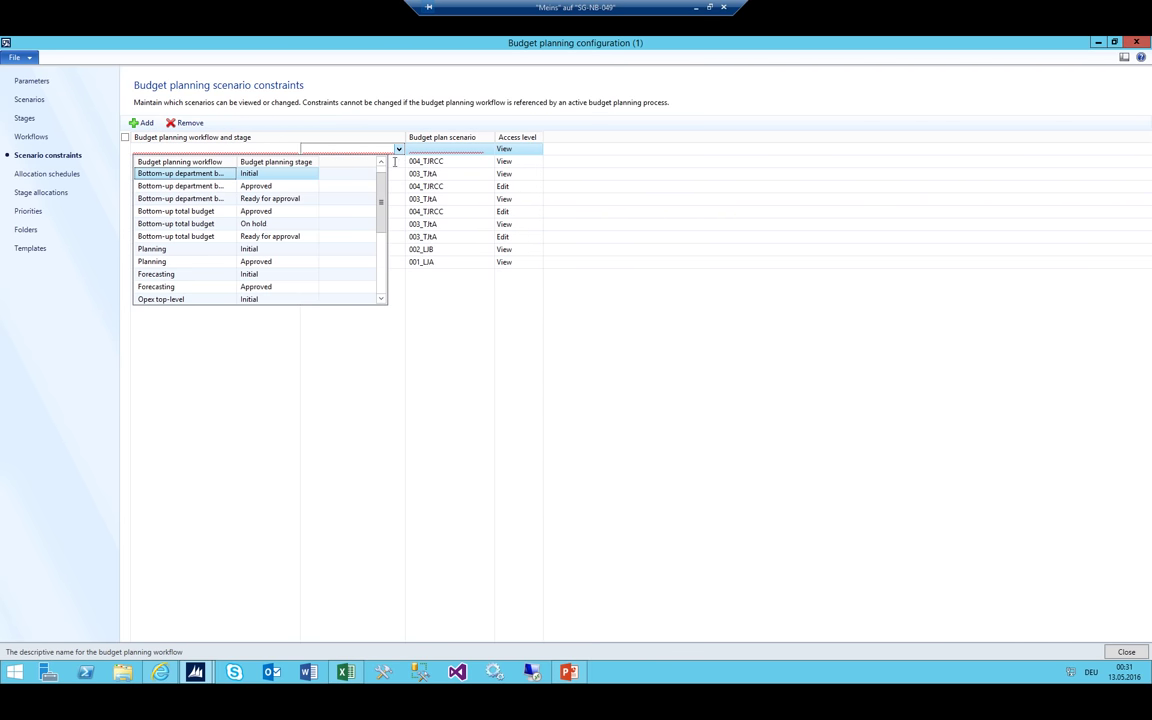
scroll(186, 240, "down", 5)
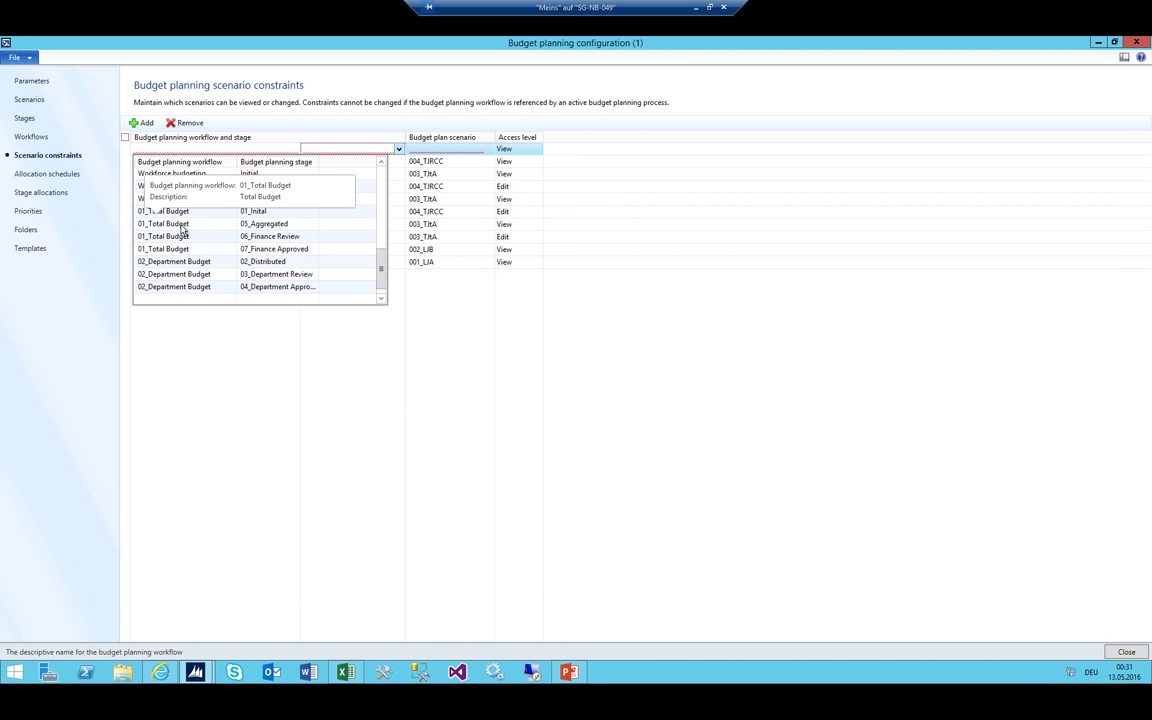
left_click(254, 224)
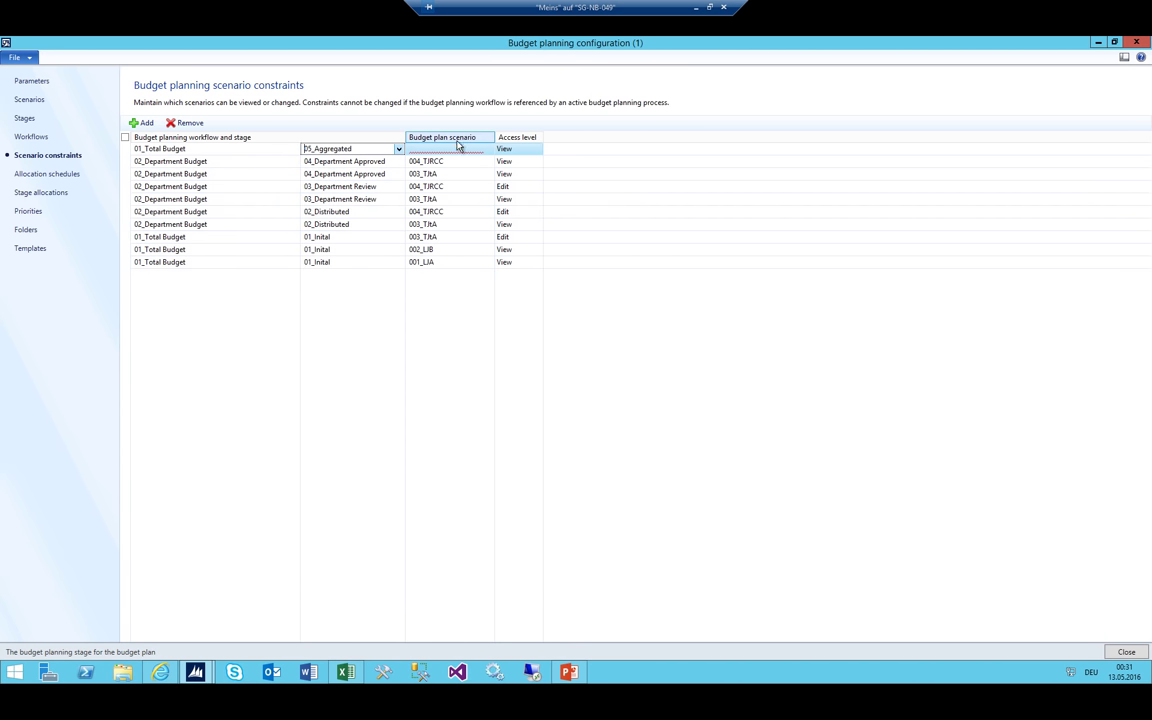
left_click(487, 148)
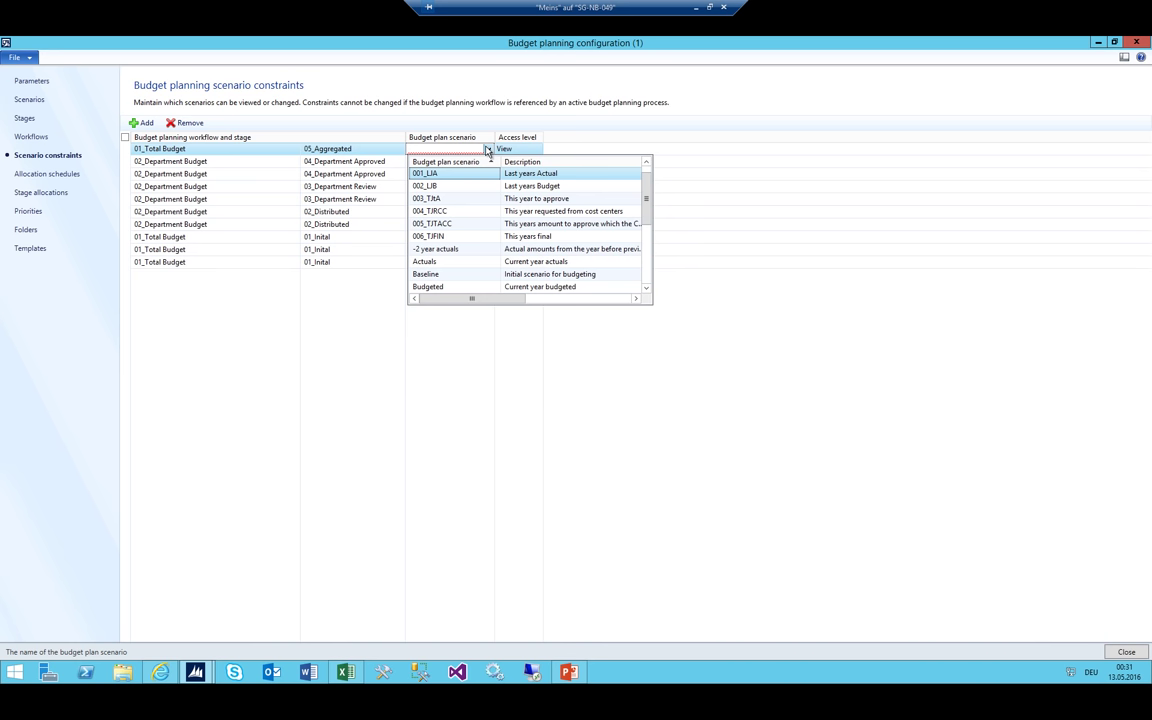
left_click(437, 175)
key("Tab")
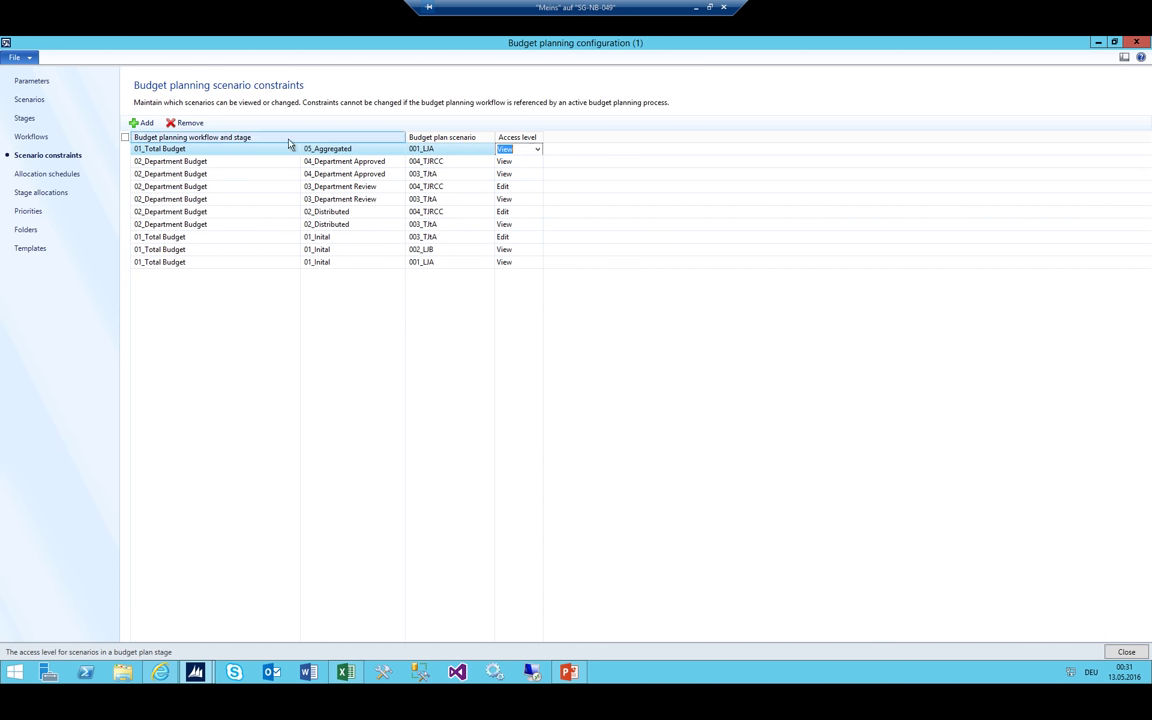
Add two more 01_Total Budget/05_Aggregated constraint rows, the second for scenario 003_TJtA
left_click(145, 123)
left_click(399, 149)
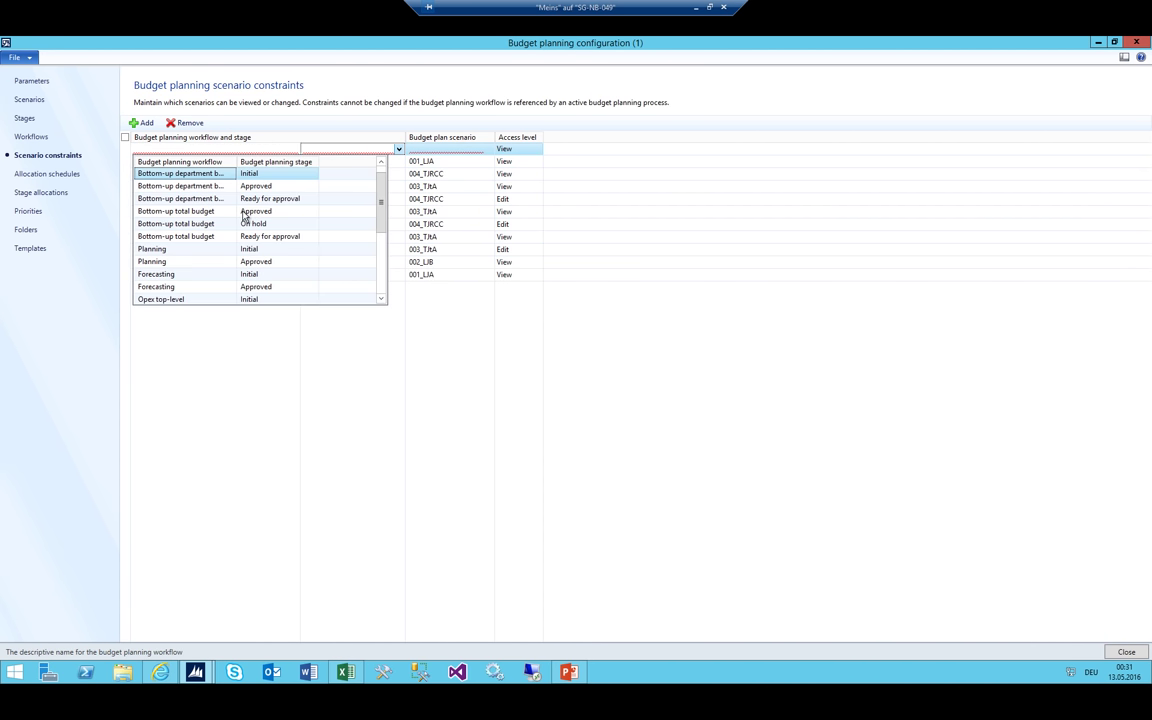
left_click(182, 229)
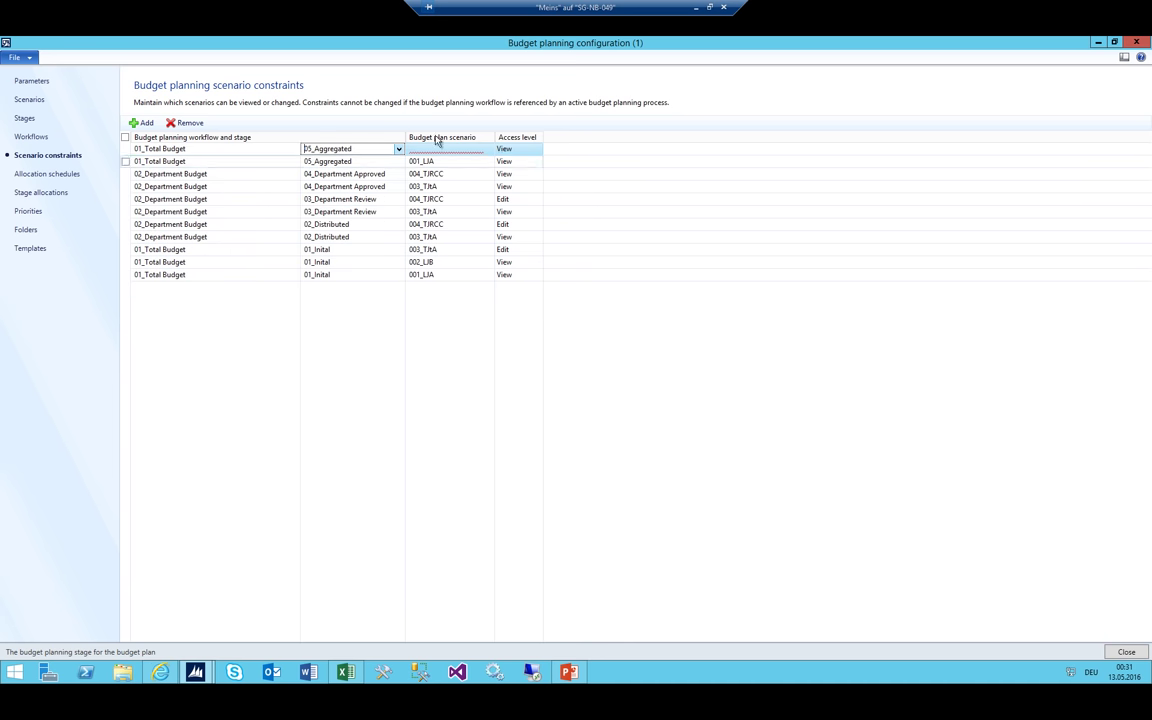
left_click(445, 149)
left_click(487, 149)
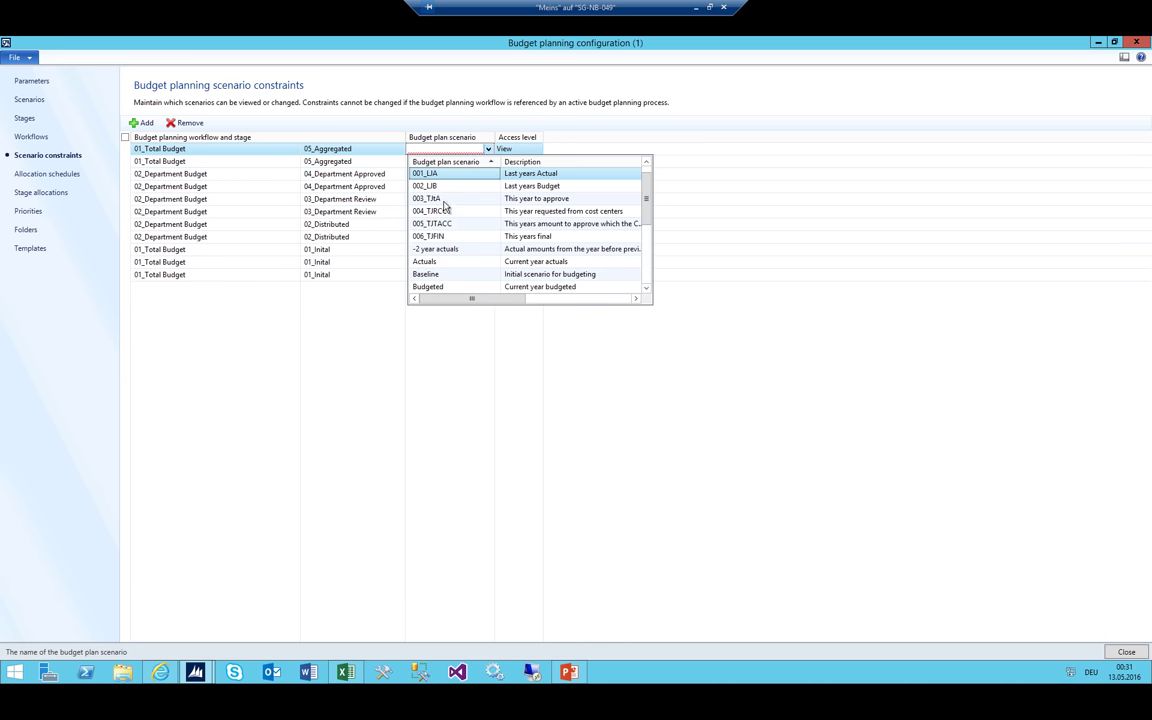
left_click(480, 174)
left_click(140, 123)
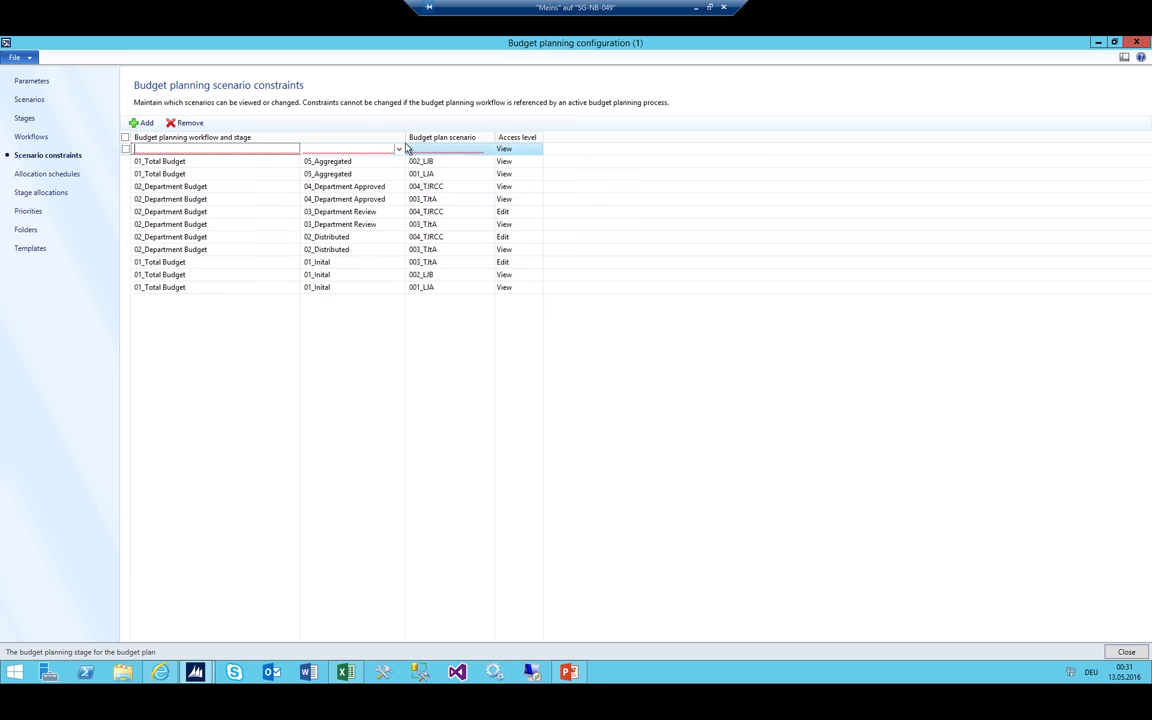
left_click(399, 149)
scroll(257, 226, "down", 5)
left_click(224, 229)
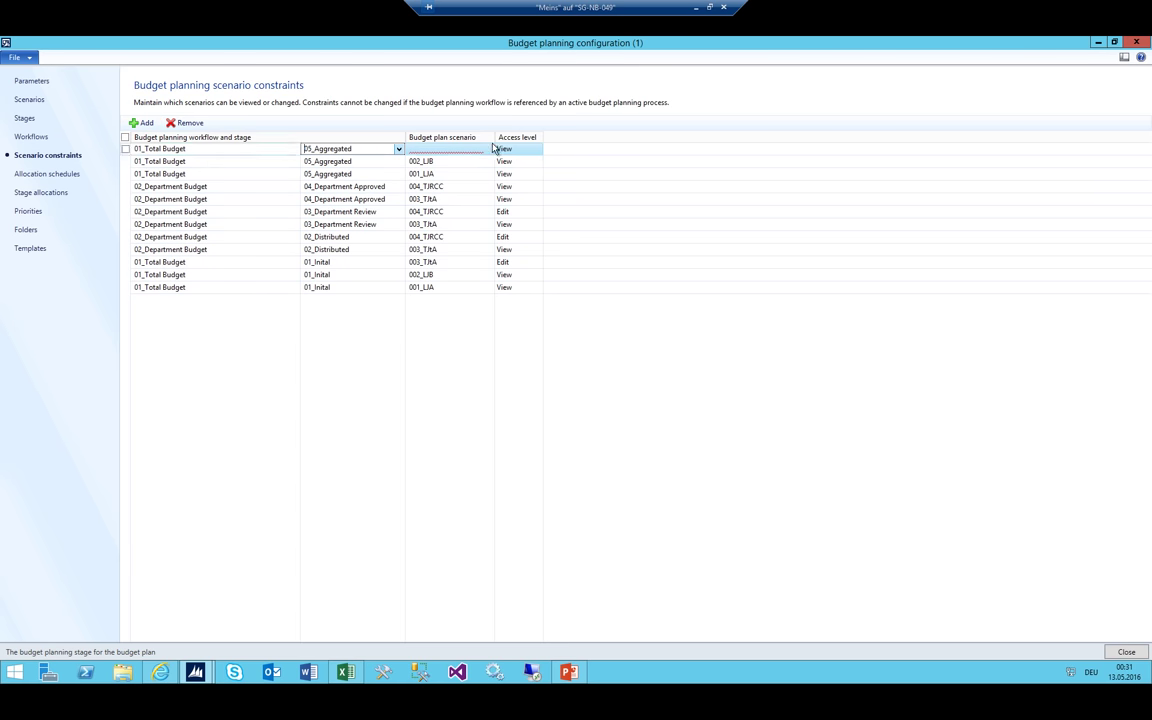
left_click(454, 150)
left_click(487, 150)
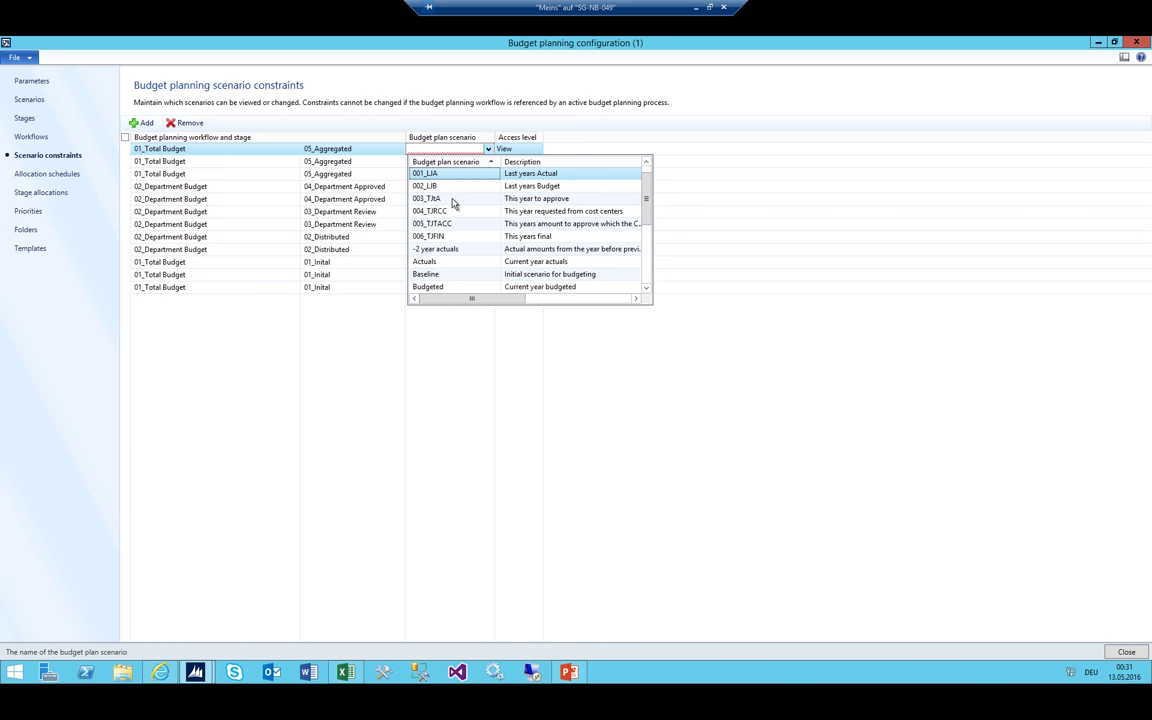
left_click(452, 203)
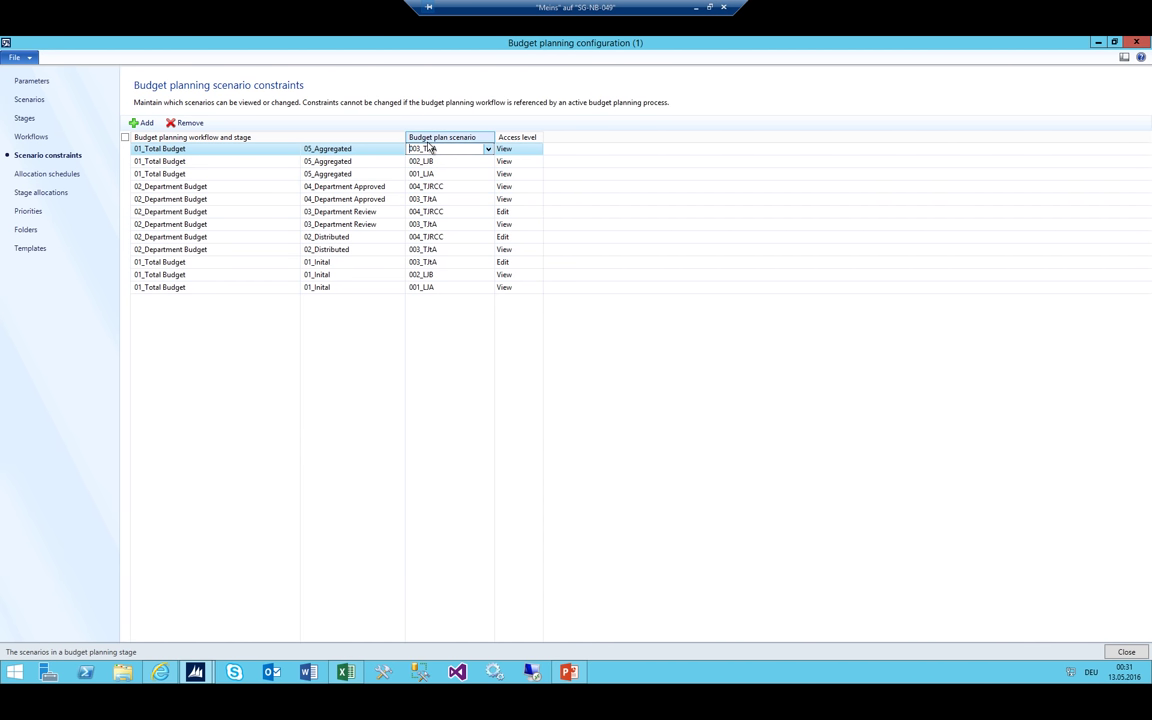
left_click(515, 149)
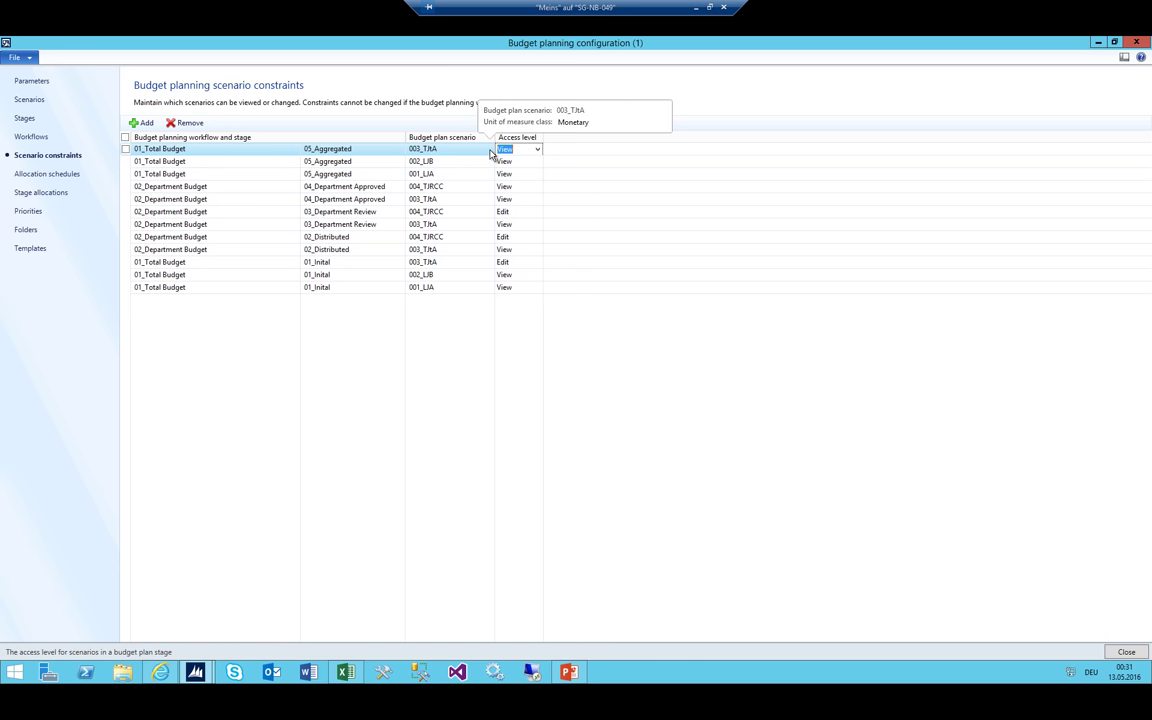
Check the budget flow slide, then add a 05_Aggregated constraint for scenario 004_TJRCC
left_click(568, 672)
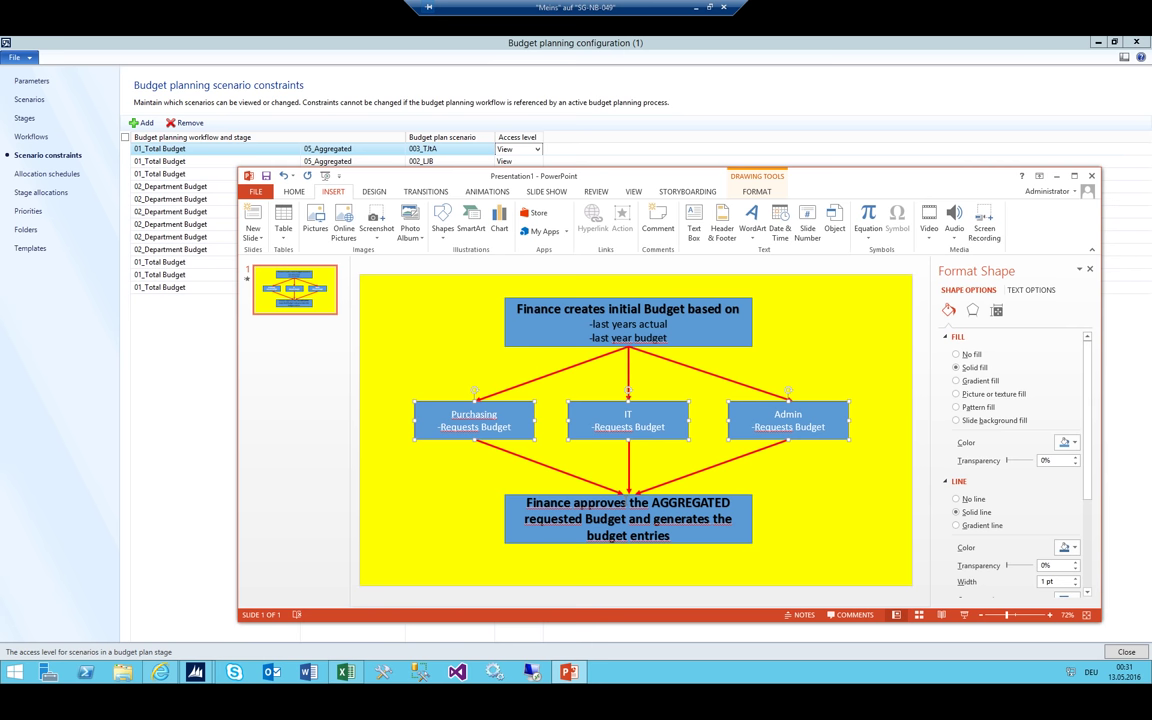
left_click(375, 46)
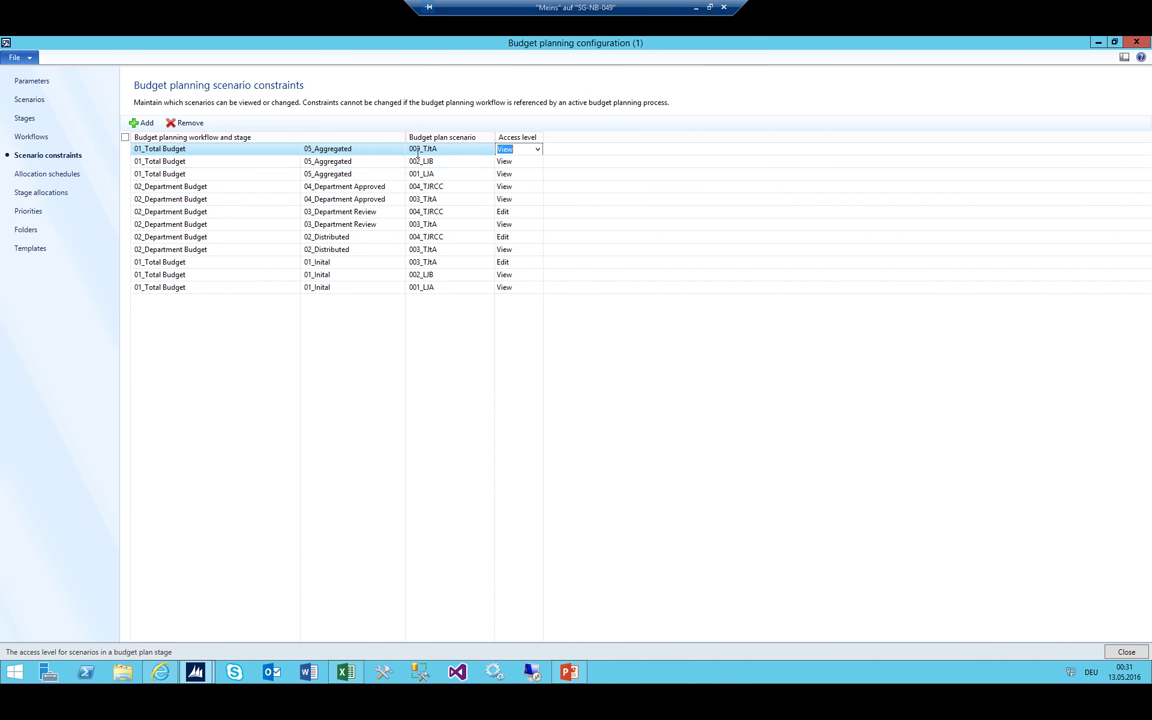
left_click(141, 122)
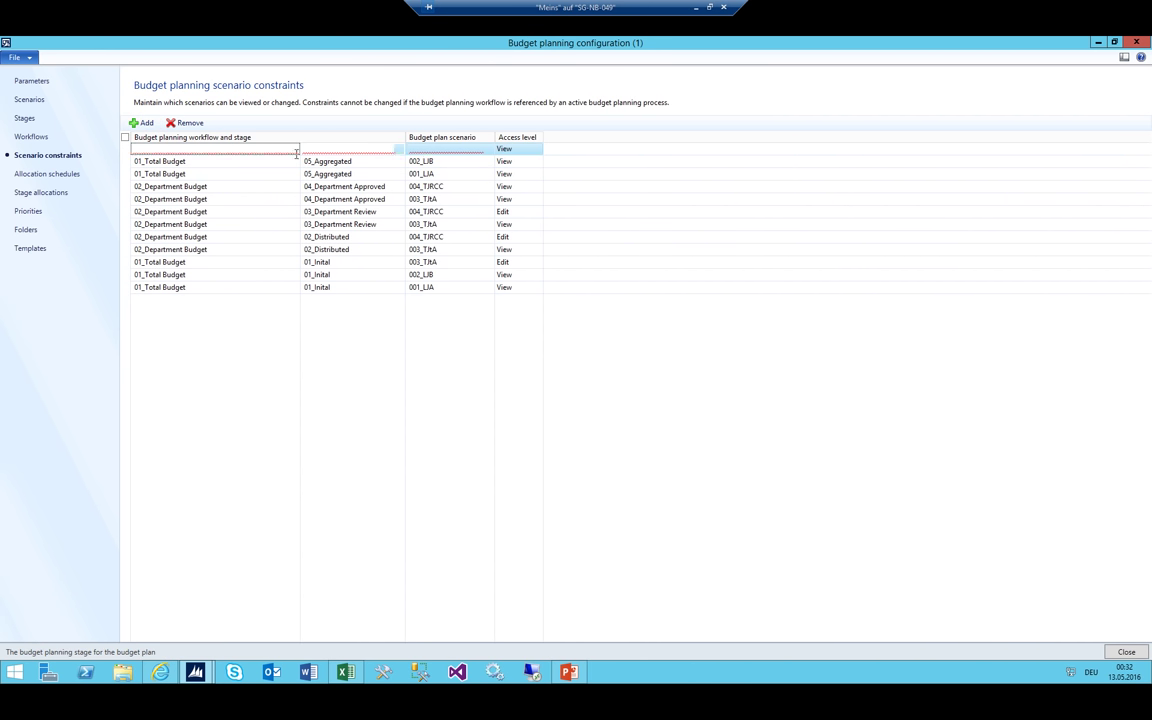
left_click(398, 149)
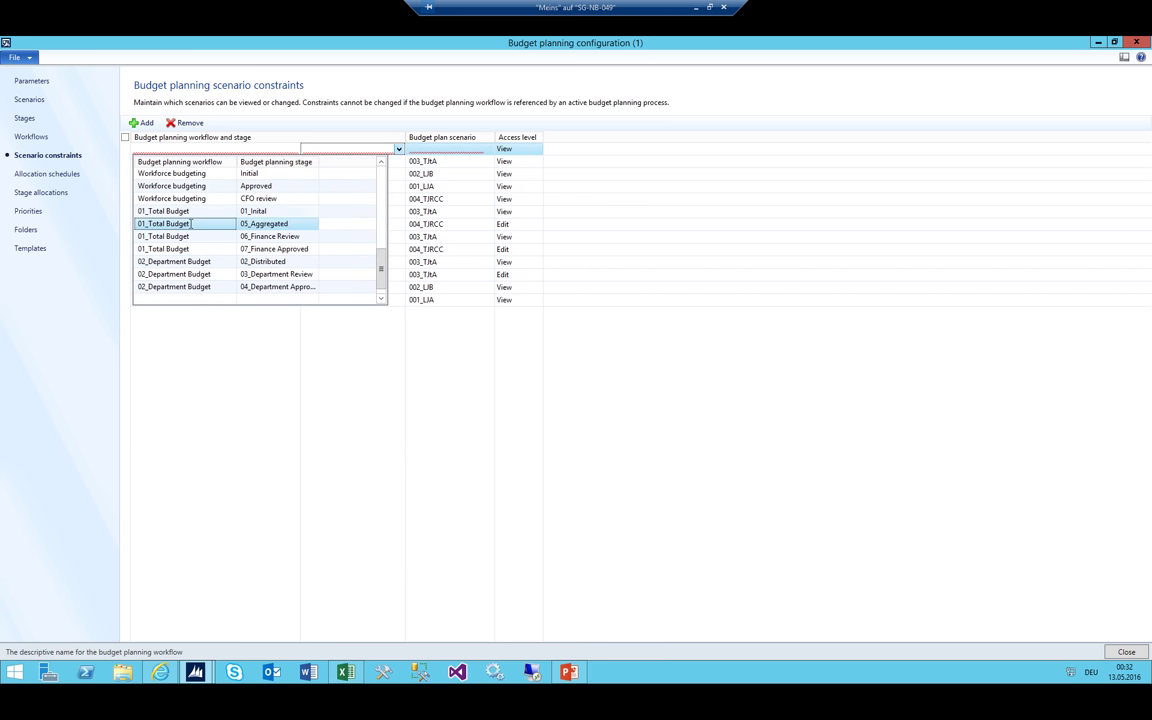
left_click(190, 223)
left_click(444, 148)
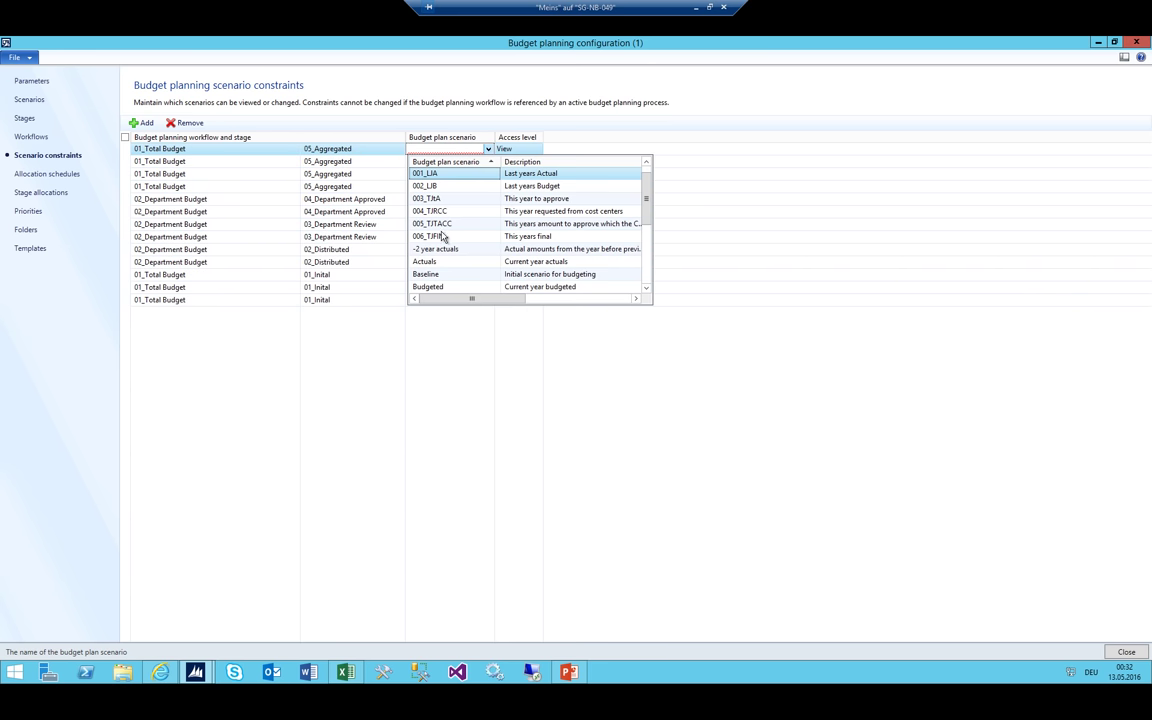
left_click(446, 211)
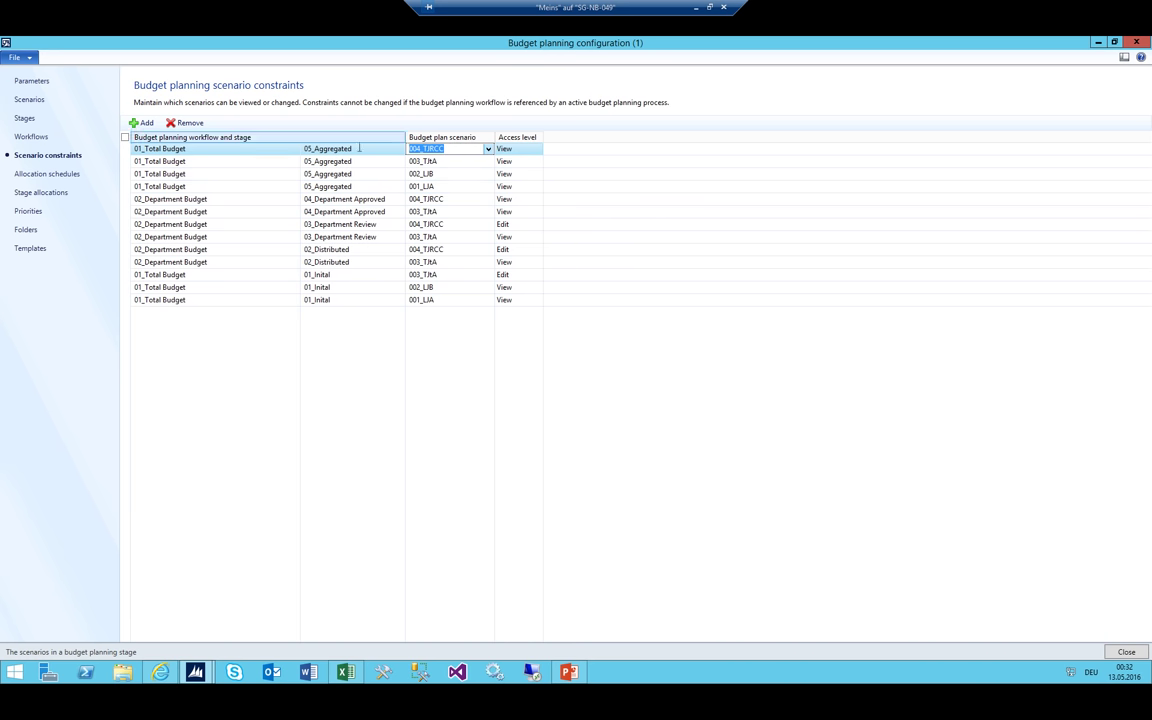
Add a 05_Aggregated constraint for 005_TJTACC with Edit access and review the five rows
left_click(146, 123)
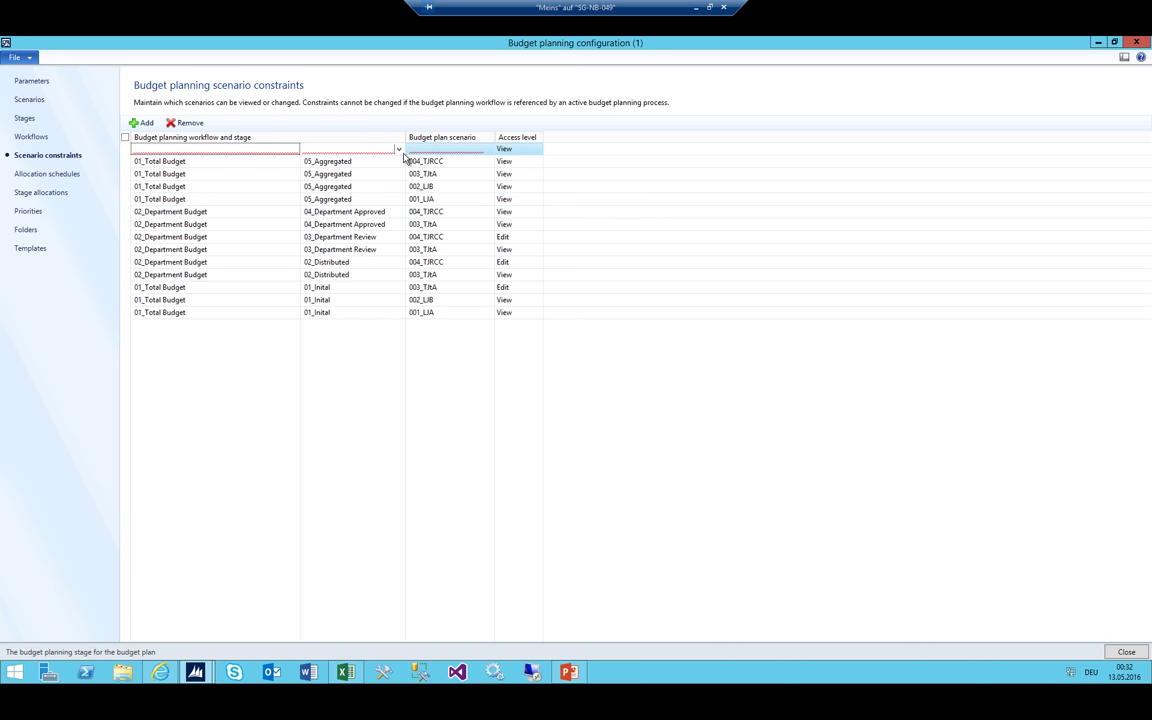
left_click(398, 149)
scroll(210, 220, "down", 3)
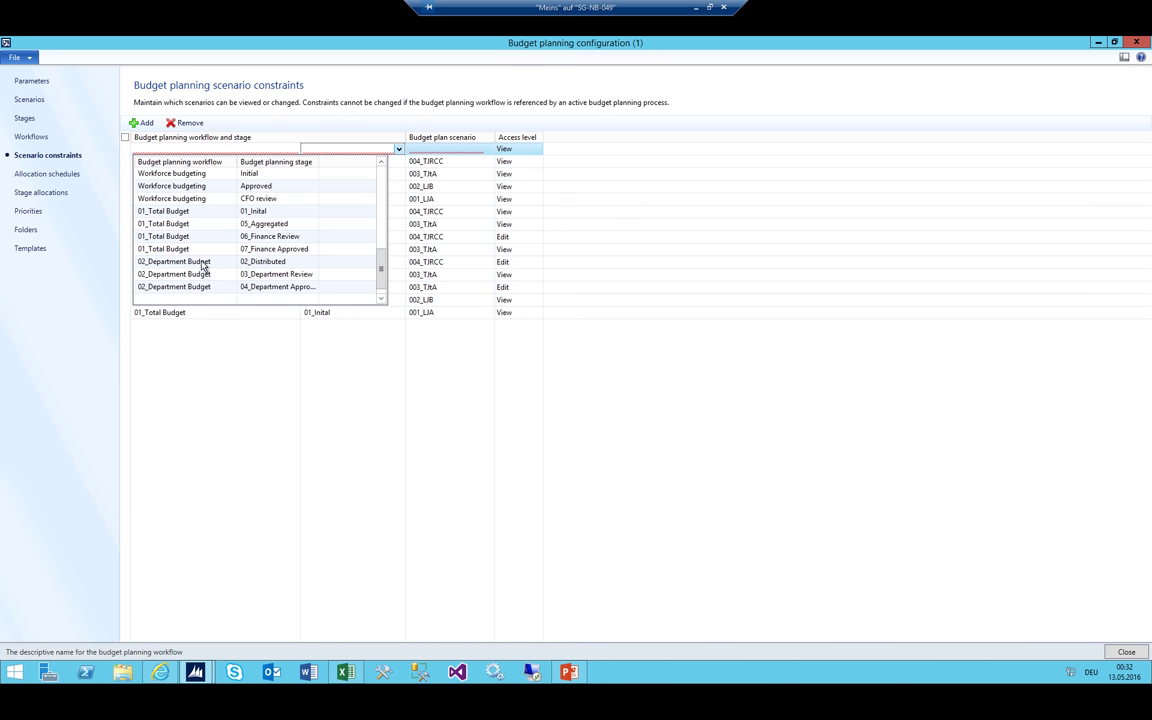
left_click(181, 229)
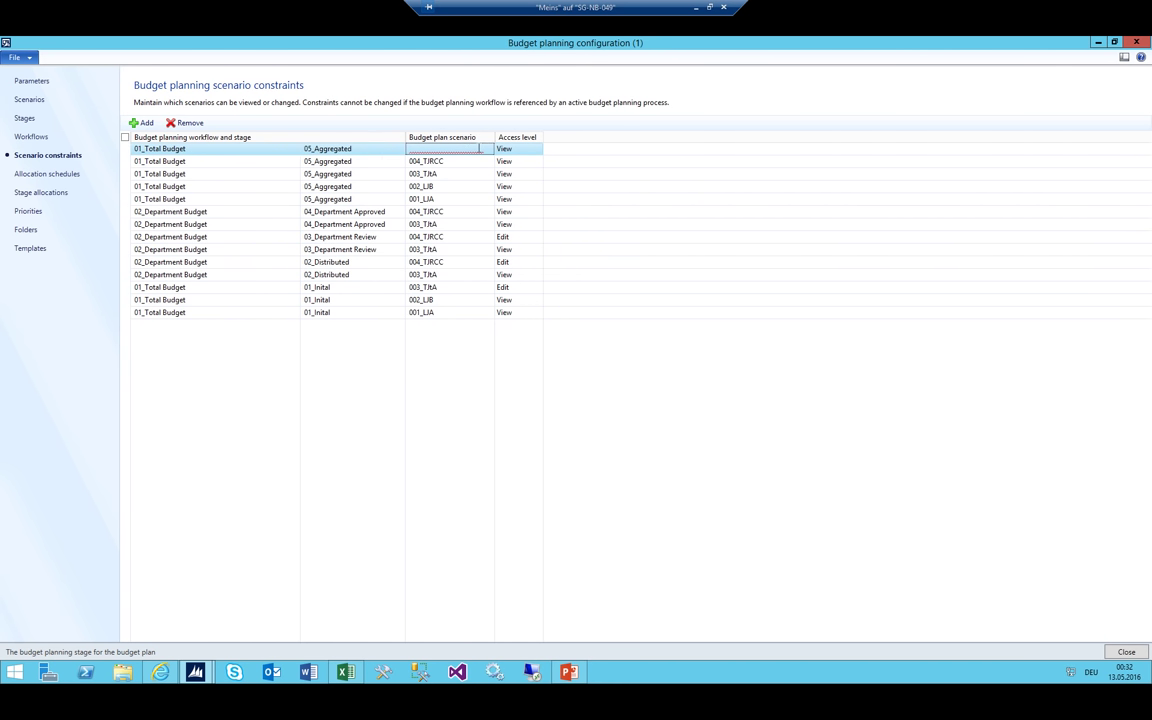
left_click(488, 149)
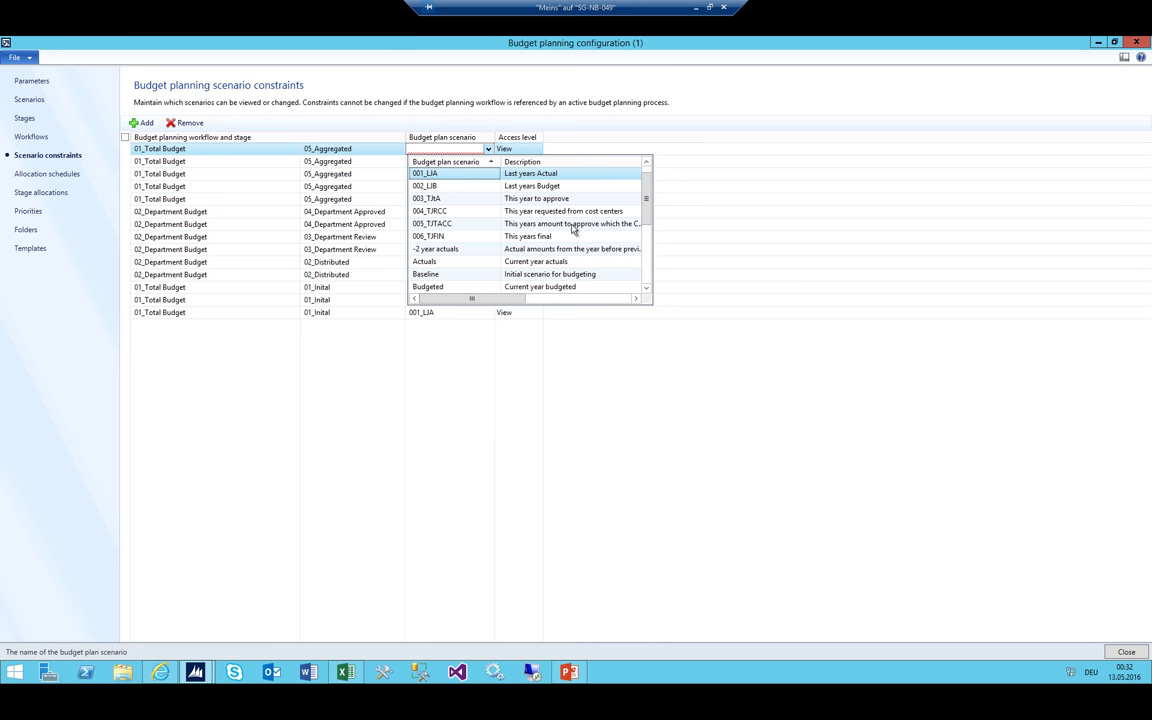
left_click(465, 224)
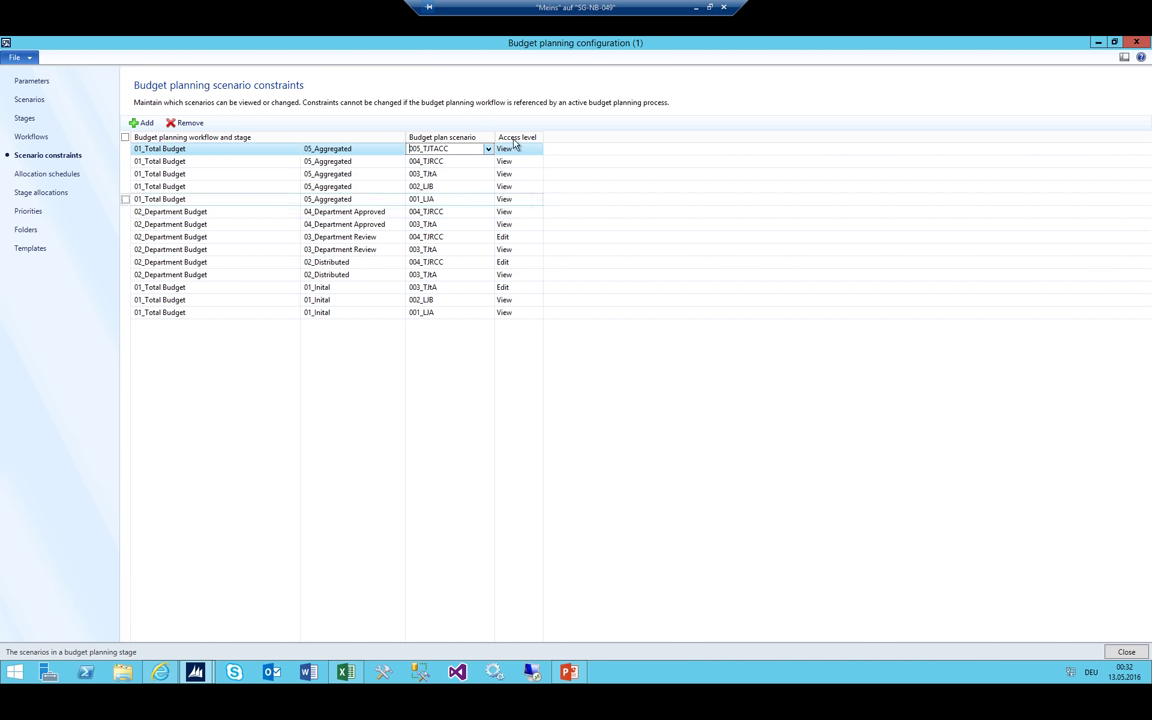
left_click(538, 149)
left_click(518, 174)
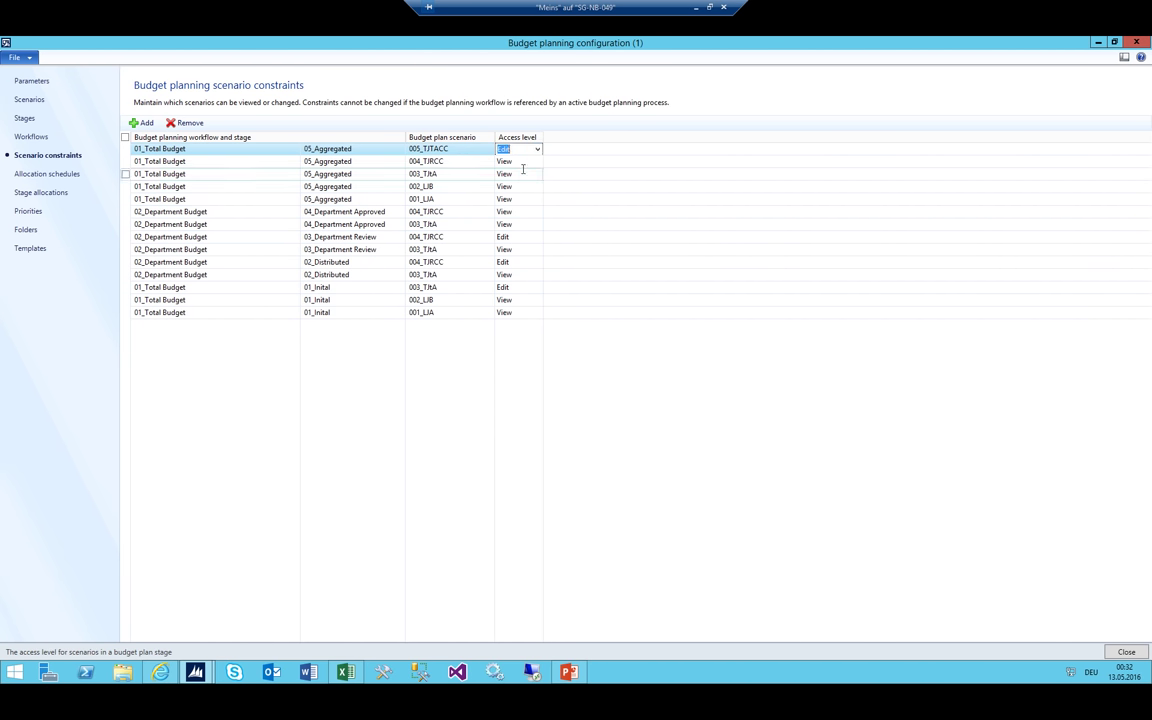
left_click(330, 148)
key("shift+Down")
key("shift+Down")
key("shift+Down")
key("shift+Down")
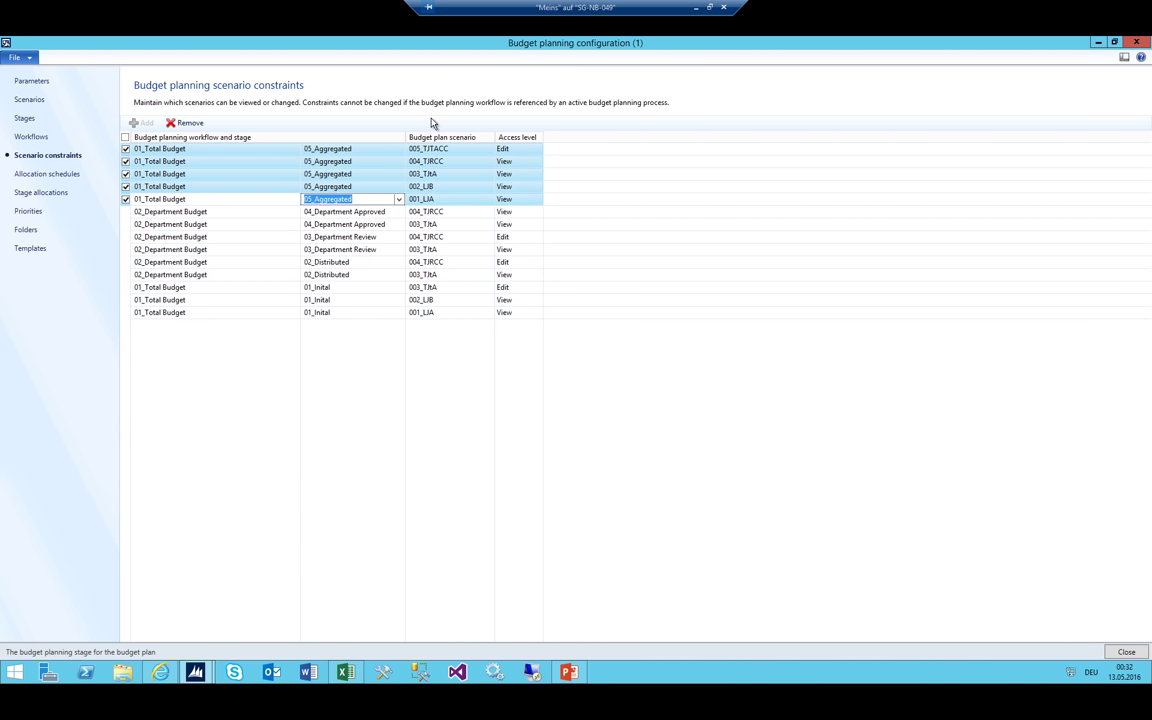
key("Up")
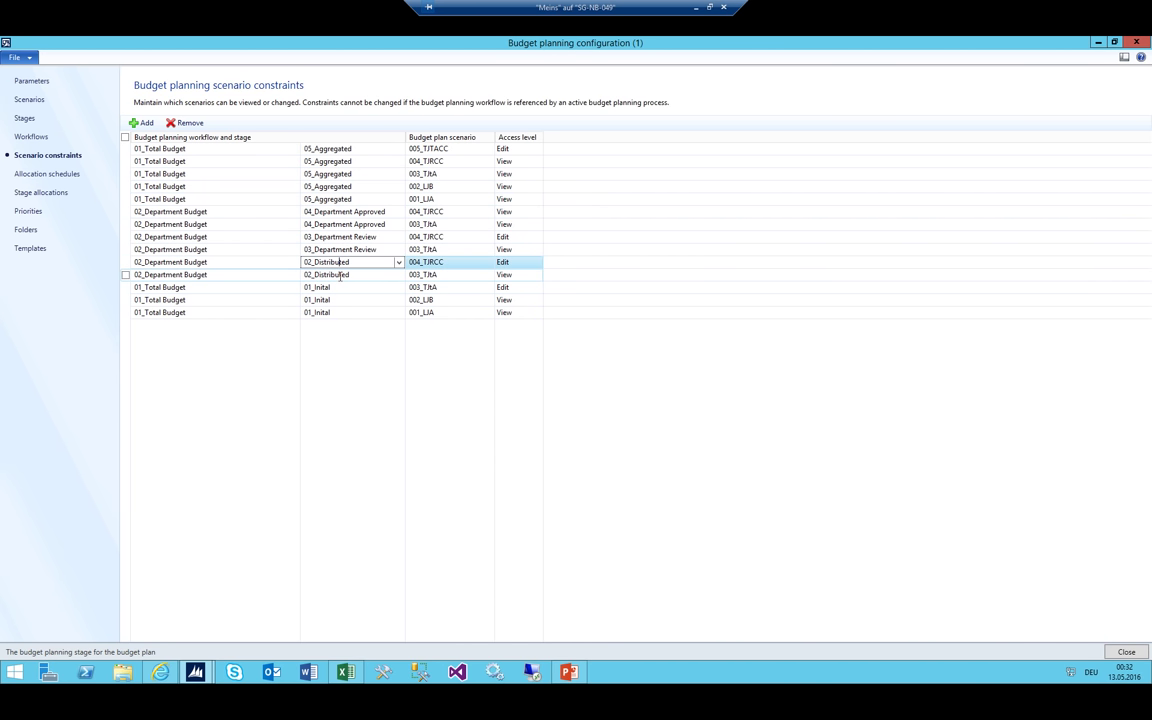
left_click(342, 274)
Check the Excel stage list, then add a 01_Total Budget/06_Finance Review constraint for 001_LIA
left_click(345, 672)
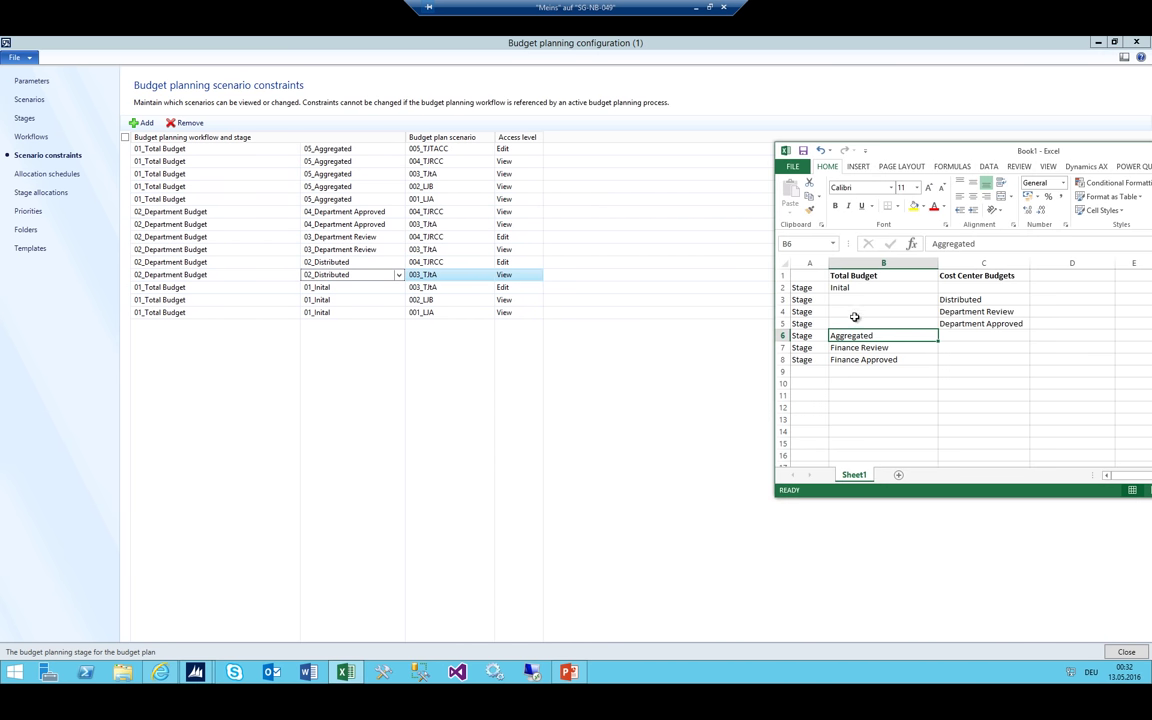
key("Down")
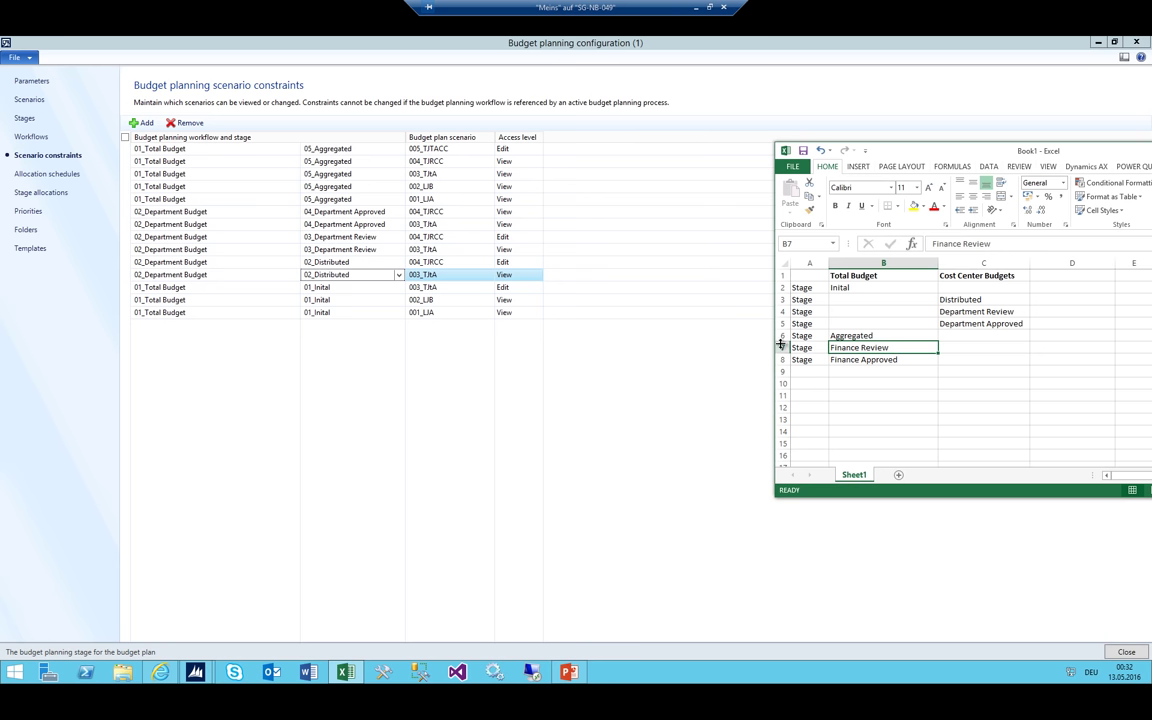
left_click(173, 149)
left_click(141, 122)
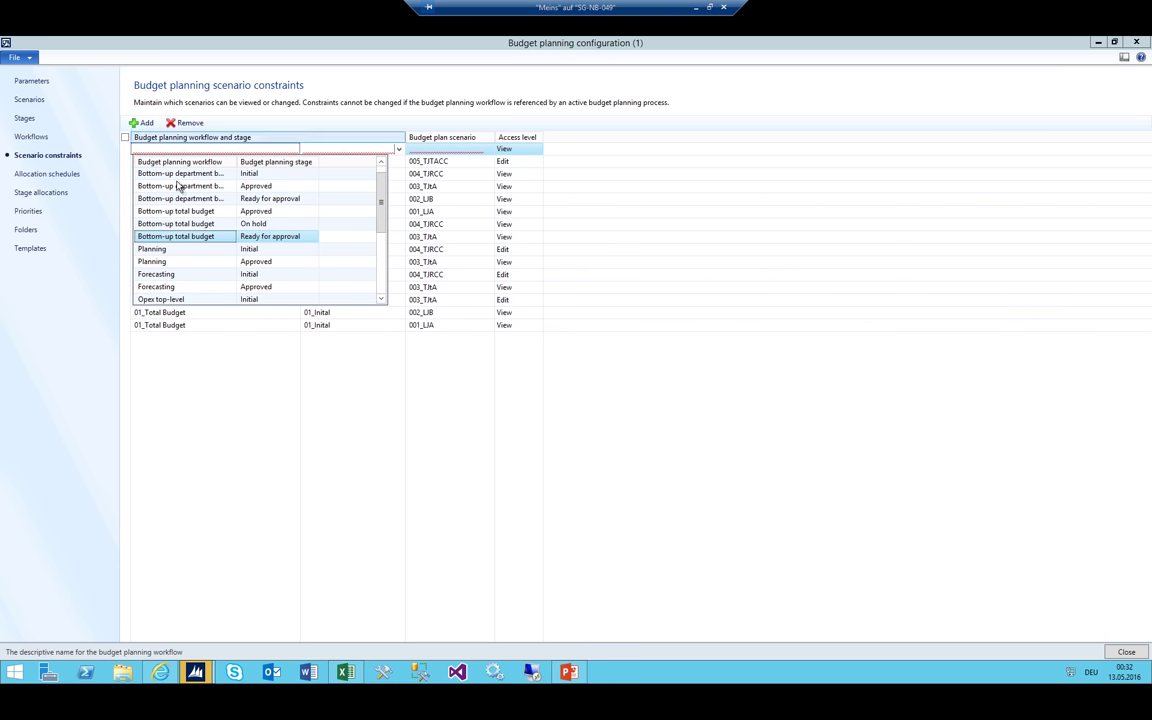
scroll(200, 215, "down", 5)
left_click(207, 237)
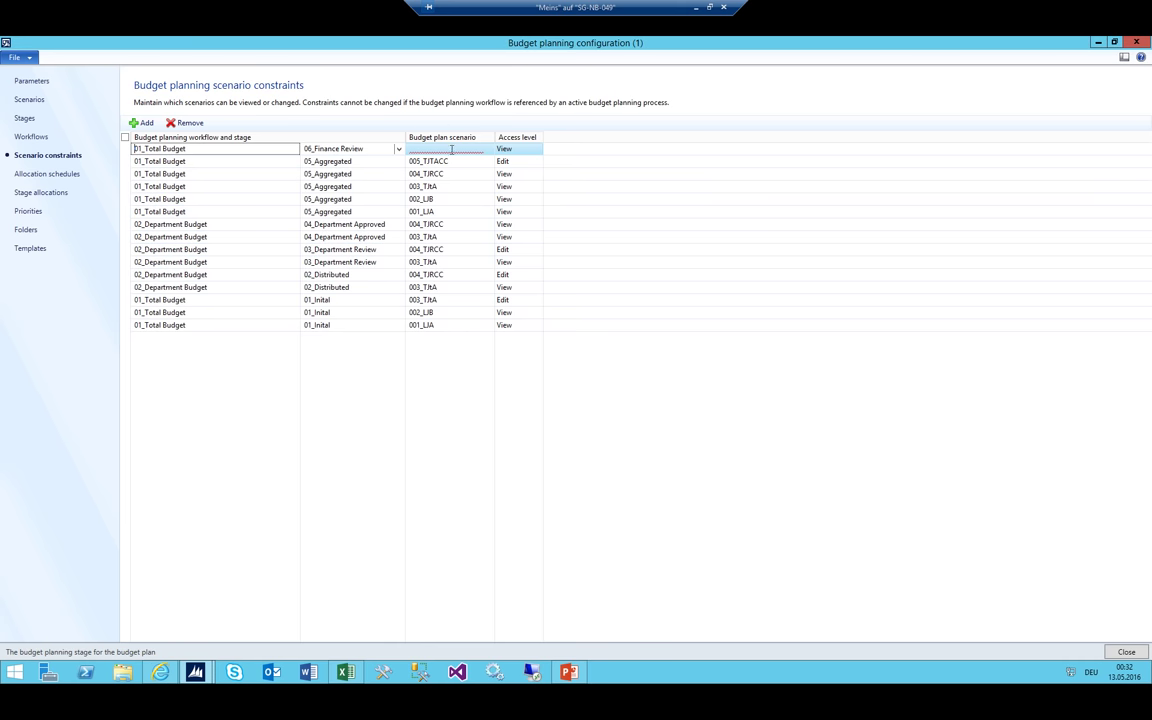
left_click(486, 149)
left_click(489, 149)
left_click(446, 177)
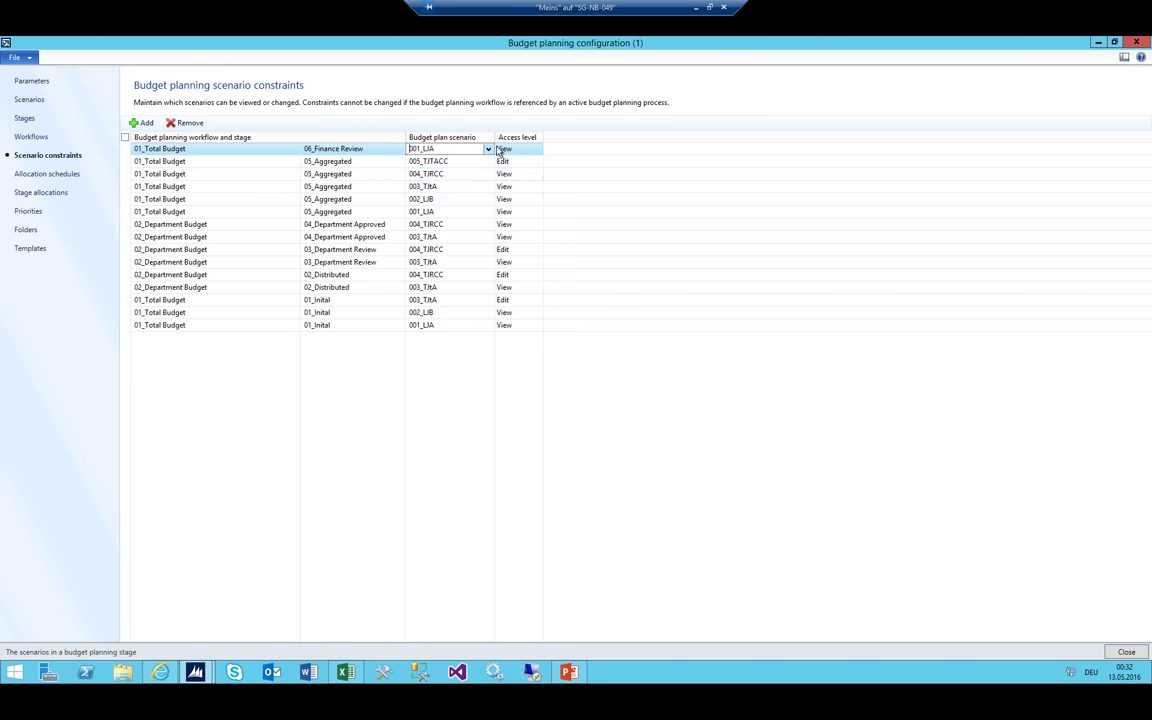
Add a 01_Total Budget/06_Finance Review constraint for scenario 002_LIB
left_click(141, 122)
left_click(400, 150)
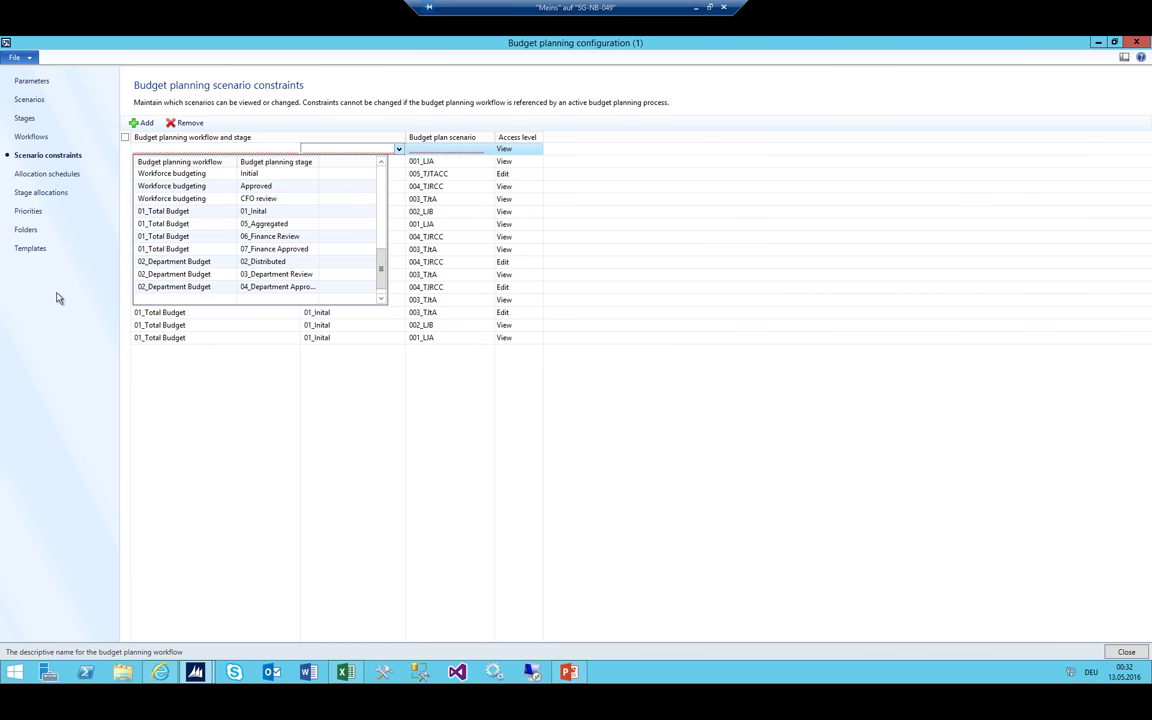
left_click(170, 236)
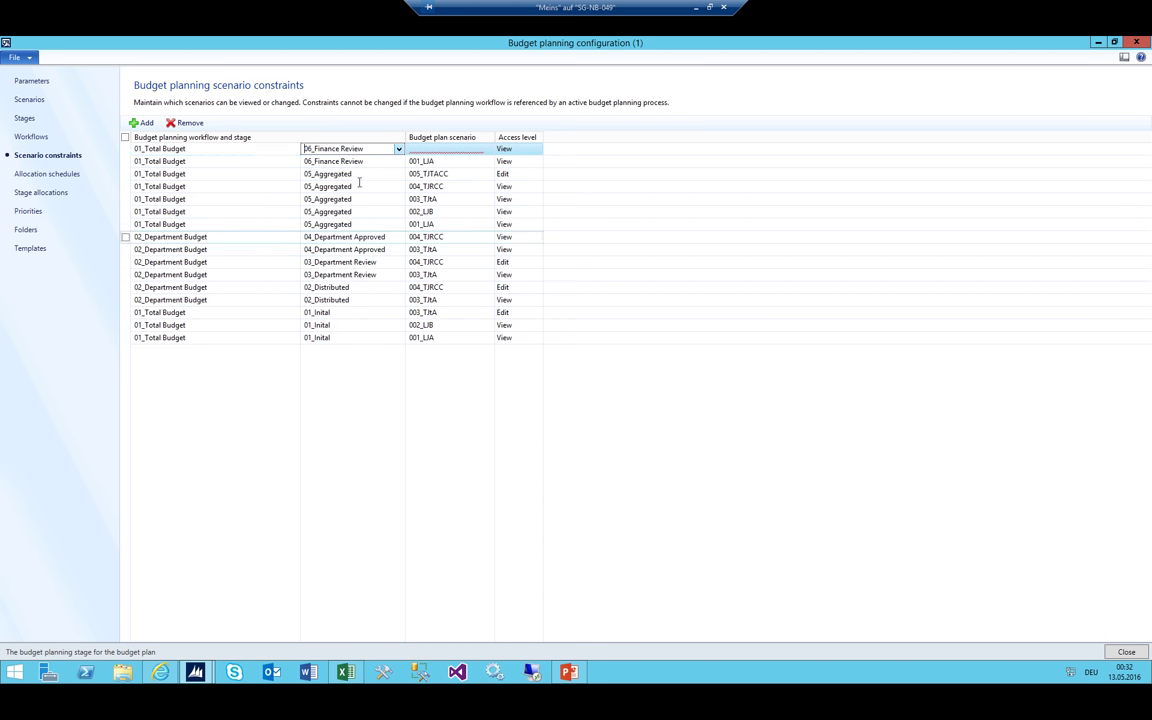
left_click(488, 149)
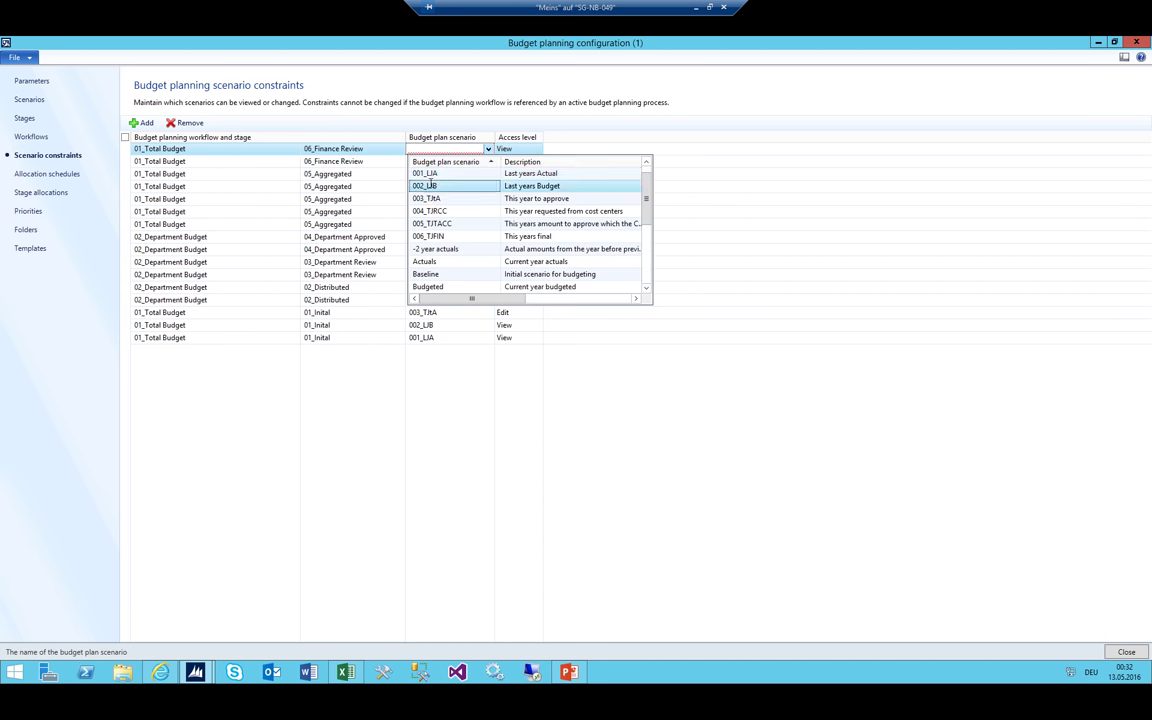
left_click(426, 186)
Add a 01_Total Budget/05_Aggregated row for scenario 003_TJtA, which raises an error
left_click(141, 122)
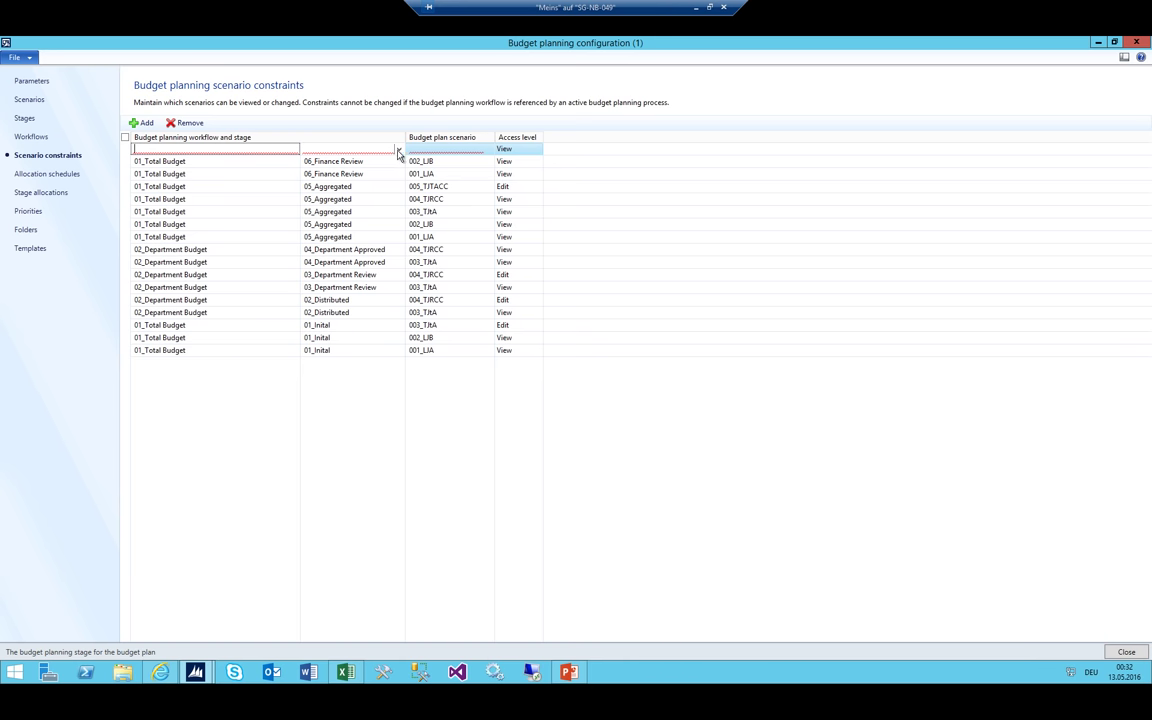
left_click(398, 149)
scroll(199, 262, "down", 5)
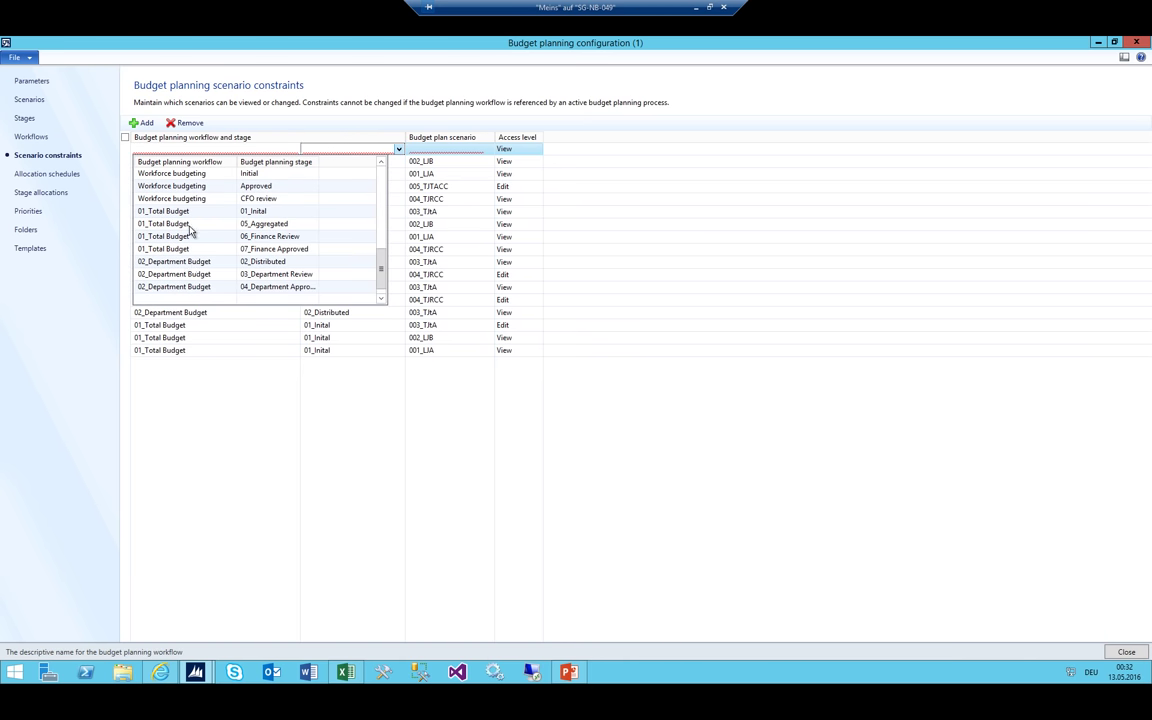
left_click(189, 225)
left_click(473, 148)
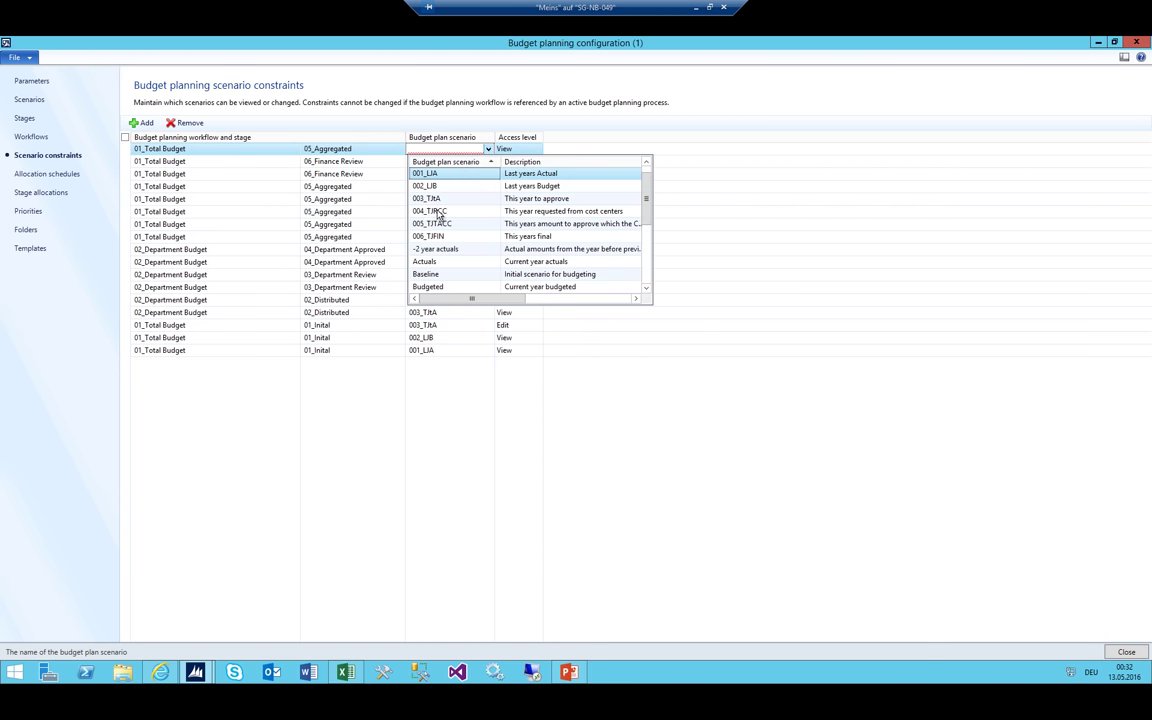
left_click(396, 180)
left_click(141, 122)
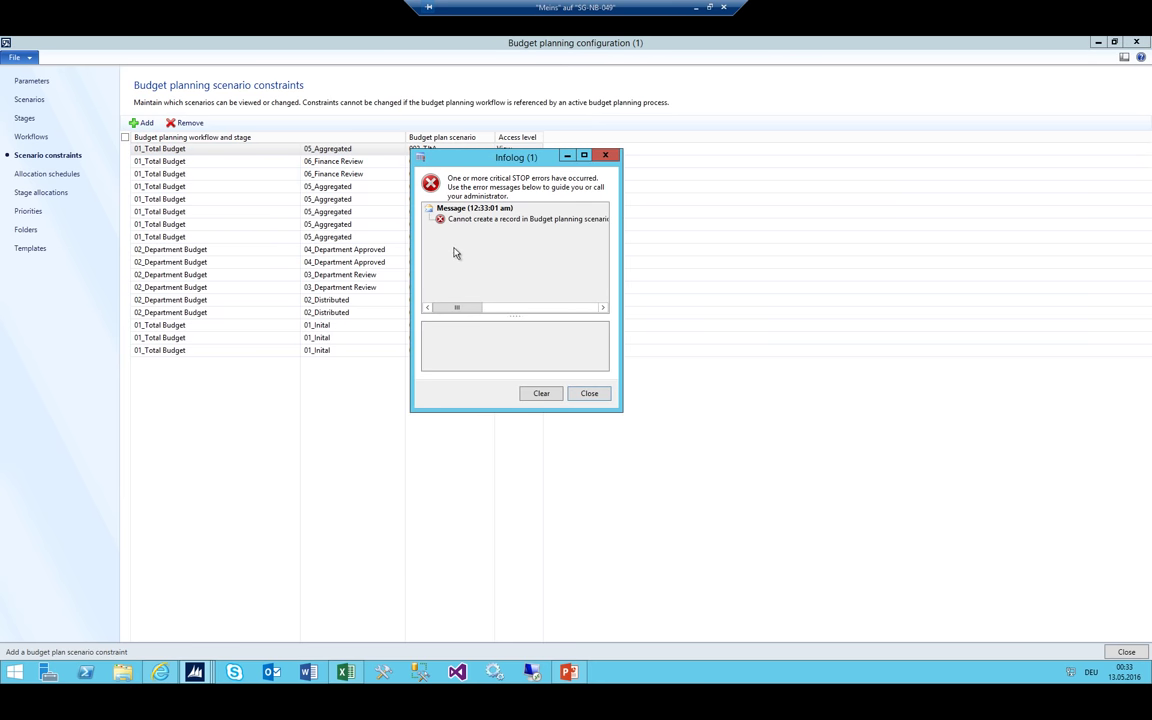
Dismiss the error and change that row's stage to 06_Finance Review
left_click_drag(460, 157, 481, 190)
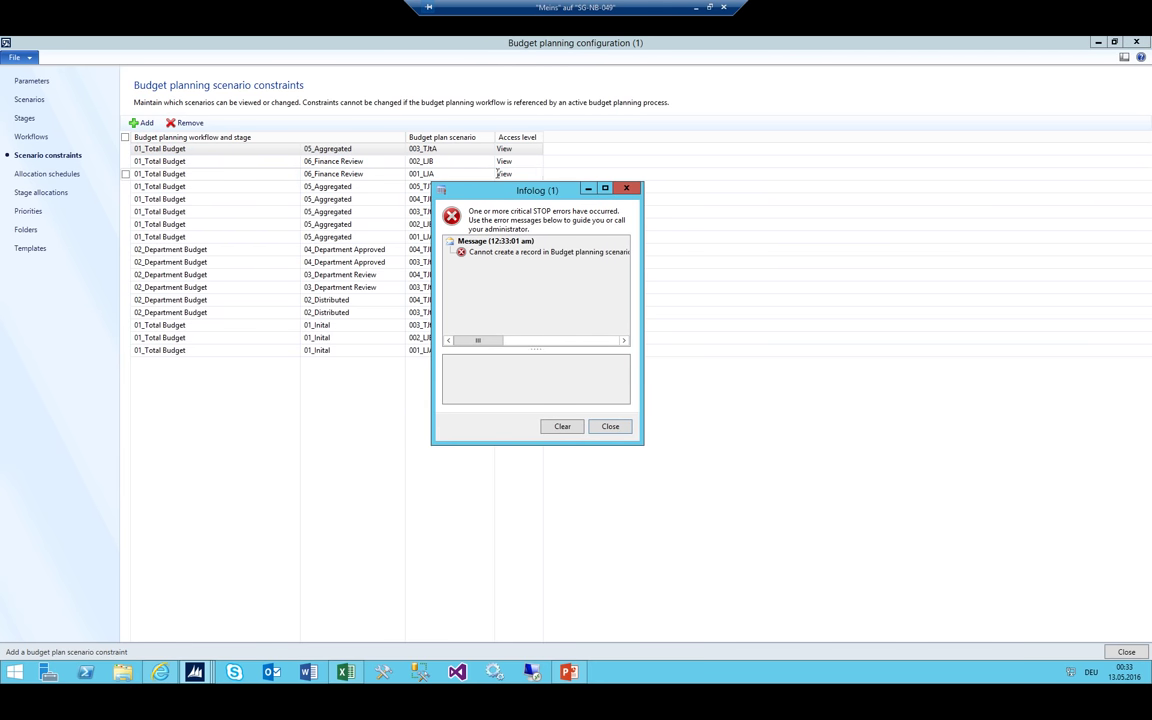
key("Escape")
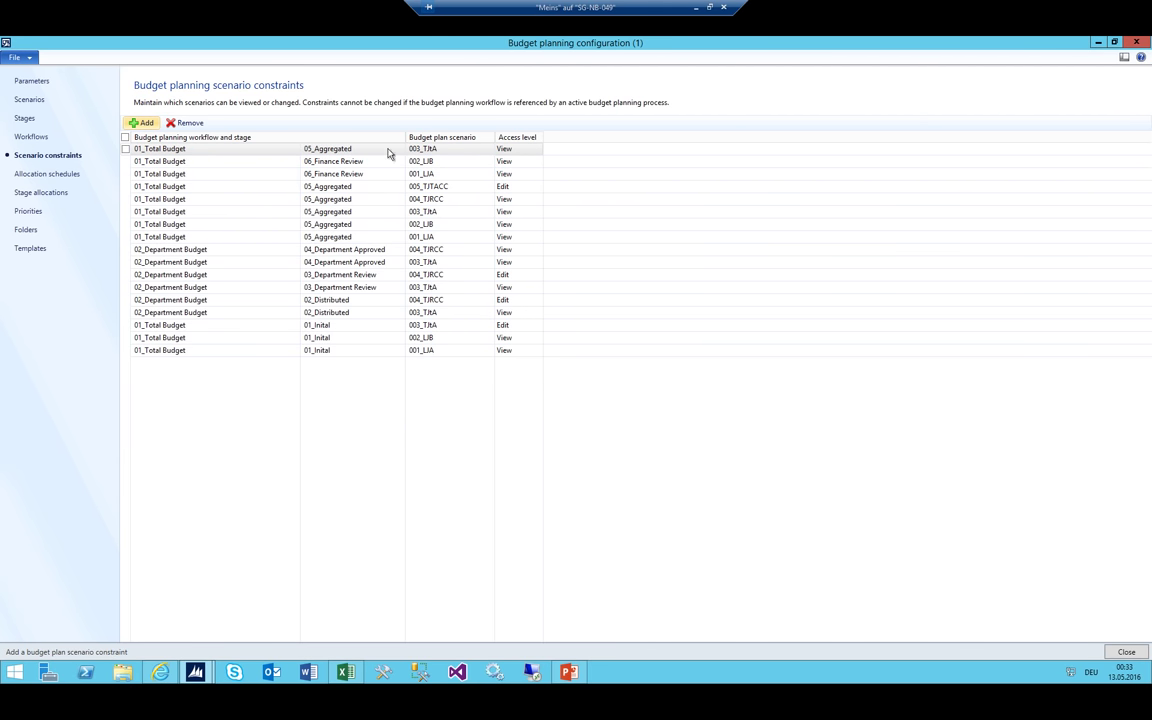
left_click(399, 149)
left_click(185, 236)
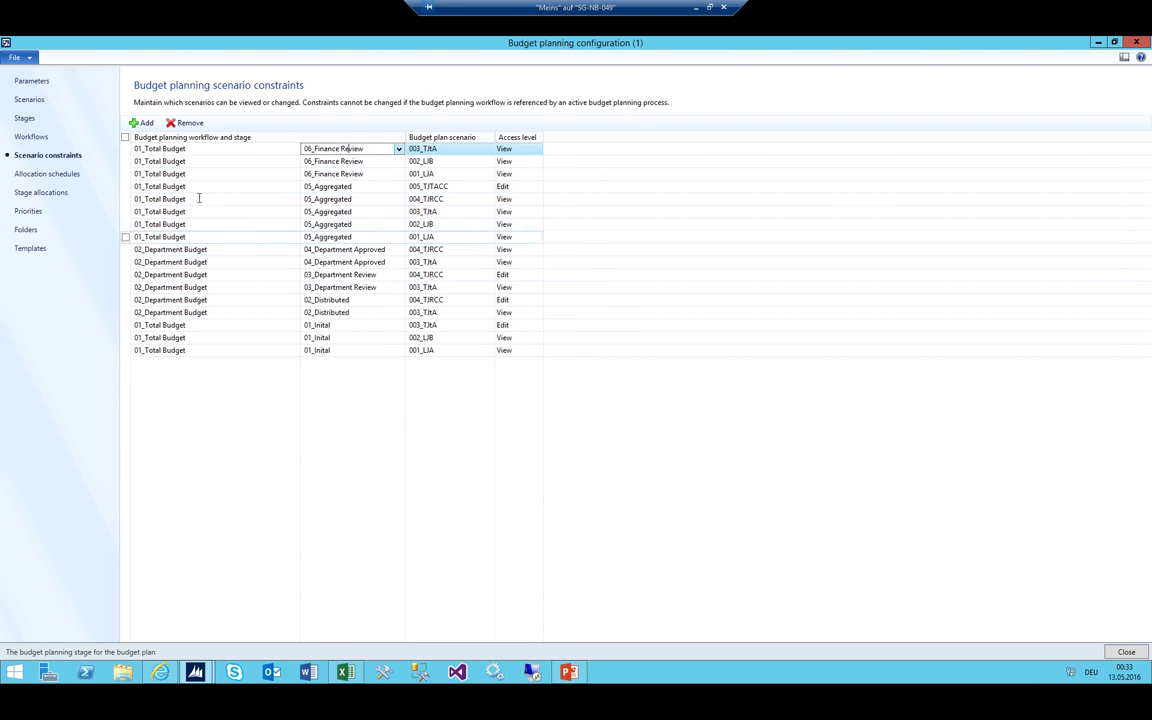
Add a 01_Total Budget/06_Finance Review constraint for scenario 004_TJRCC
left_click(141, 122)
left_click(399, 149)
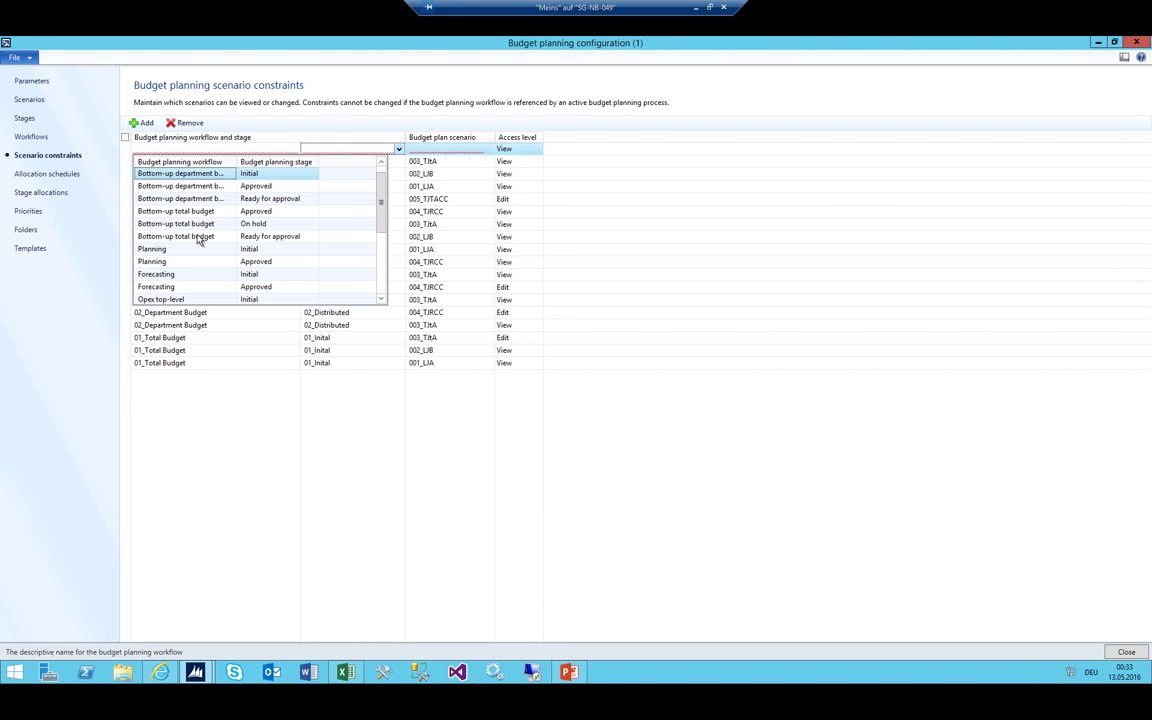
scroll(200, 237, "down", 3)
left_click(179, 237)
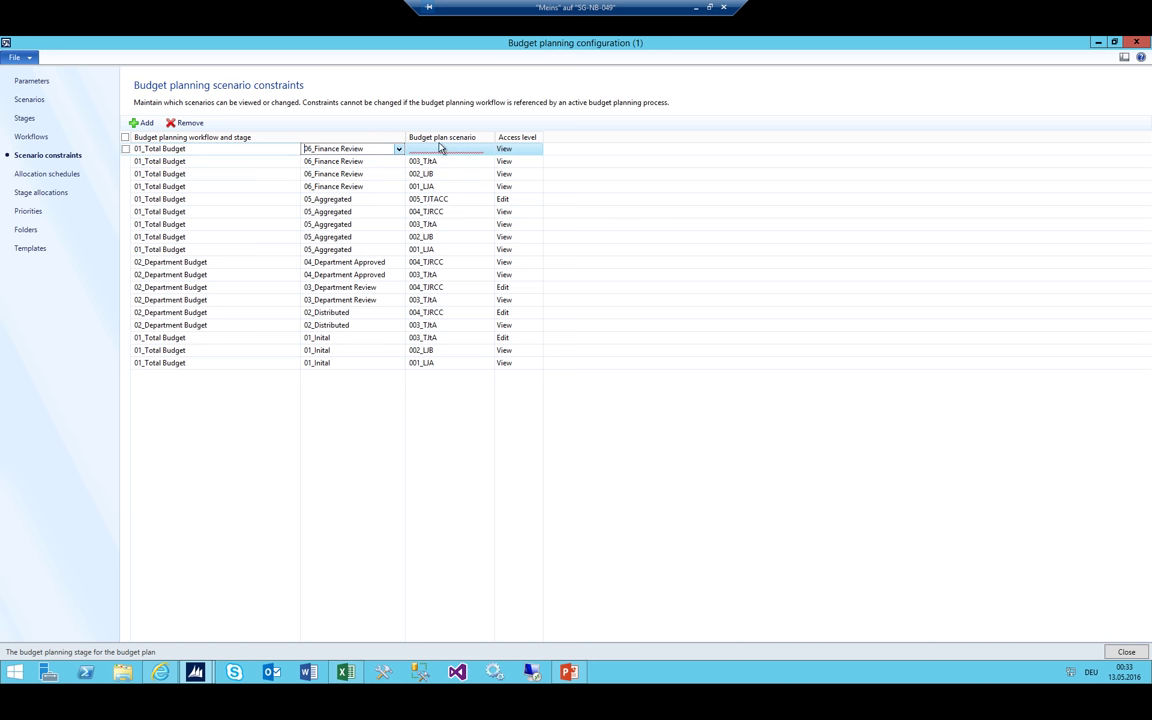
left_click(444, 149)
left_click(487, 149)
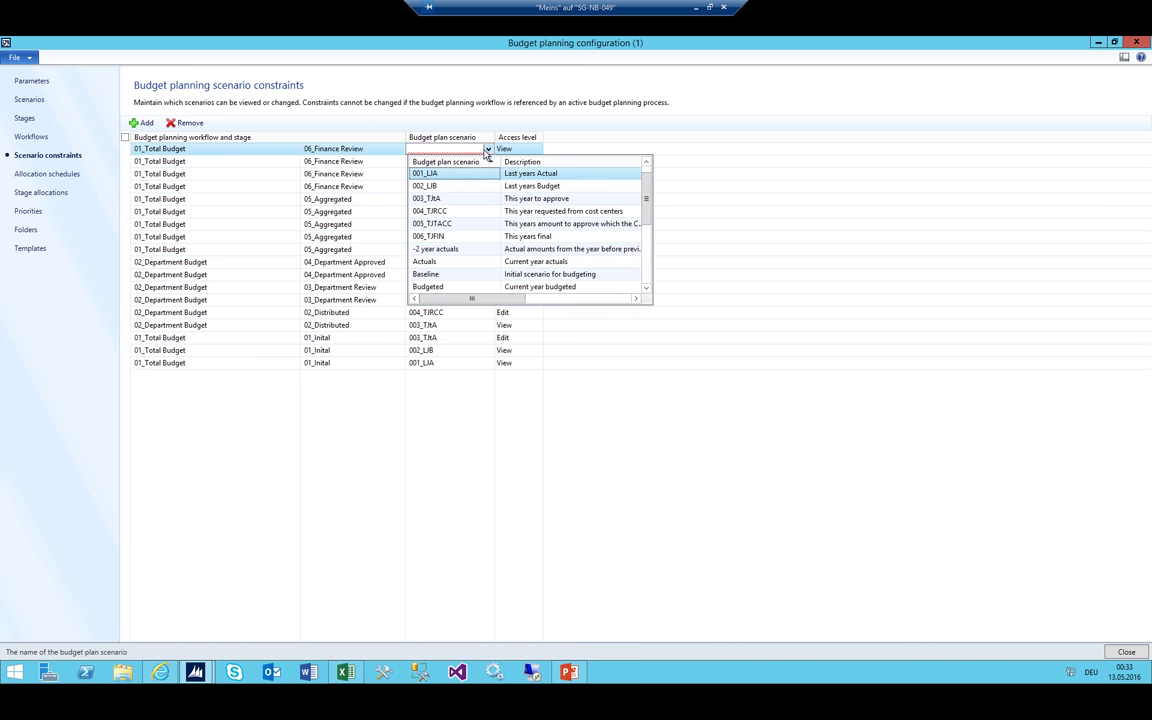
left_click(440, 212)
key("shift+Tab")
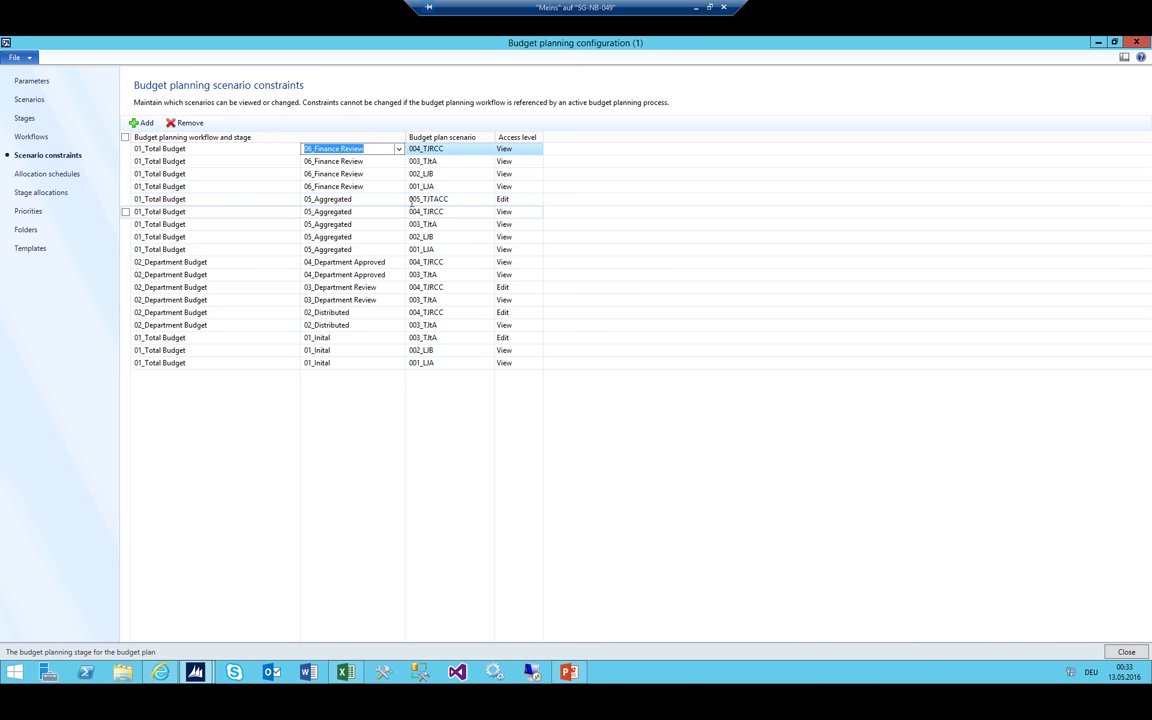
Add a 01_Total Budget/06_Finance Review constraint for 005_TJTACC with Edit access
left_click(141, 122)
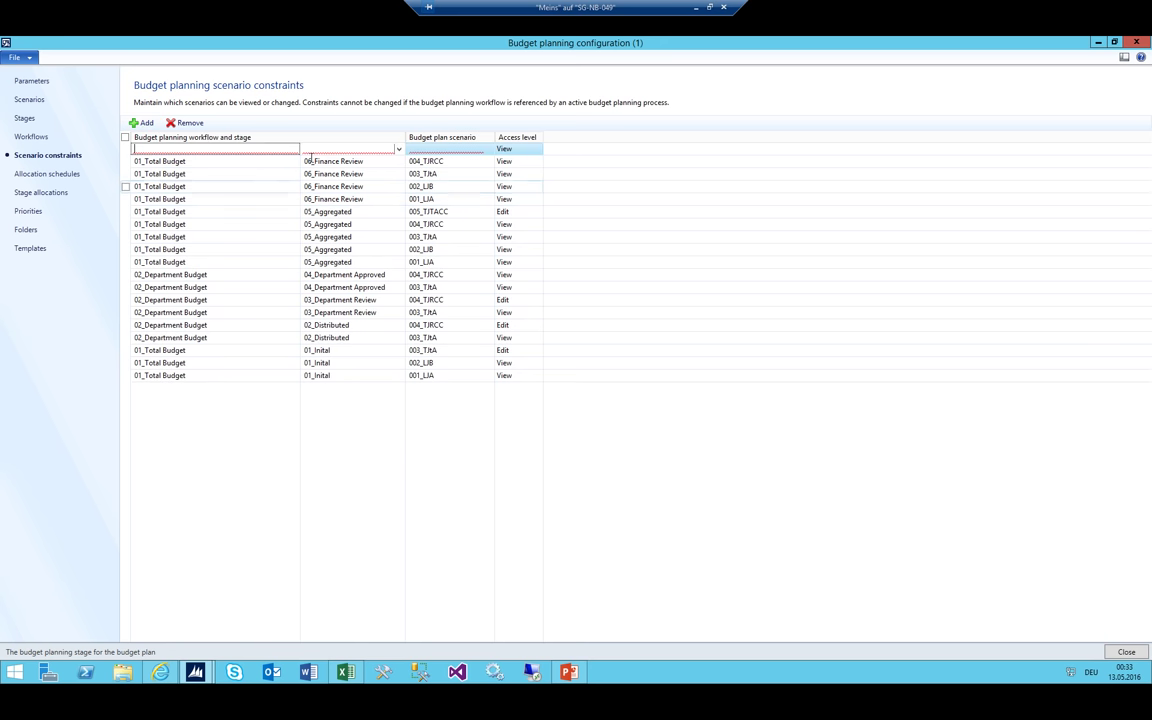
left_click(397, 148)
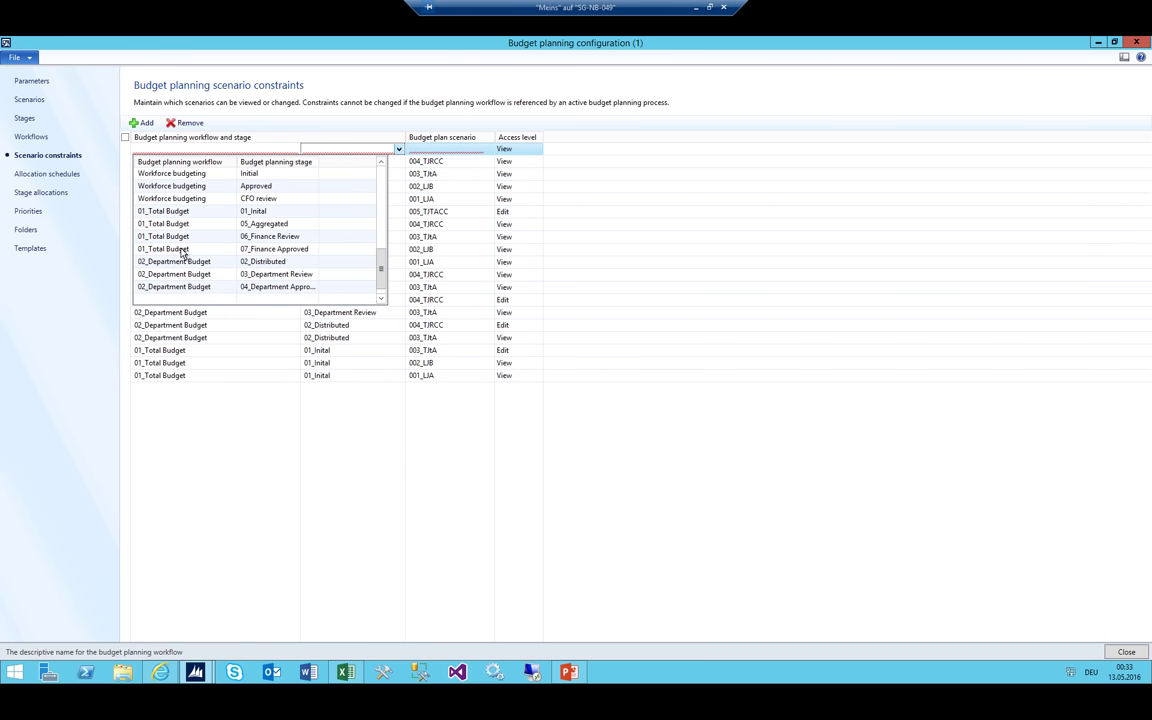
left_click(190, 236)
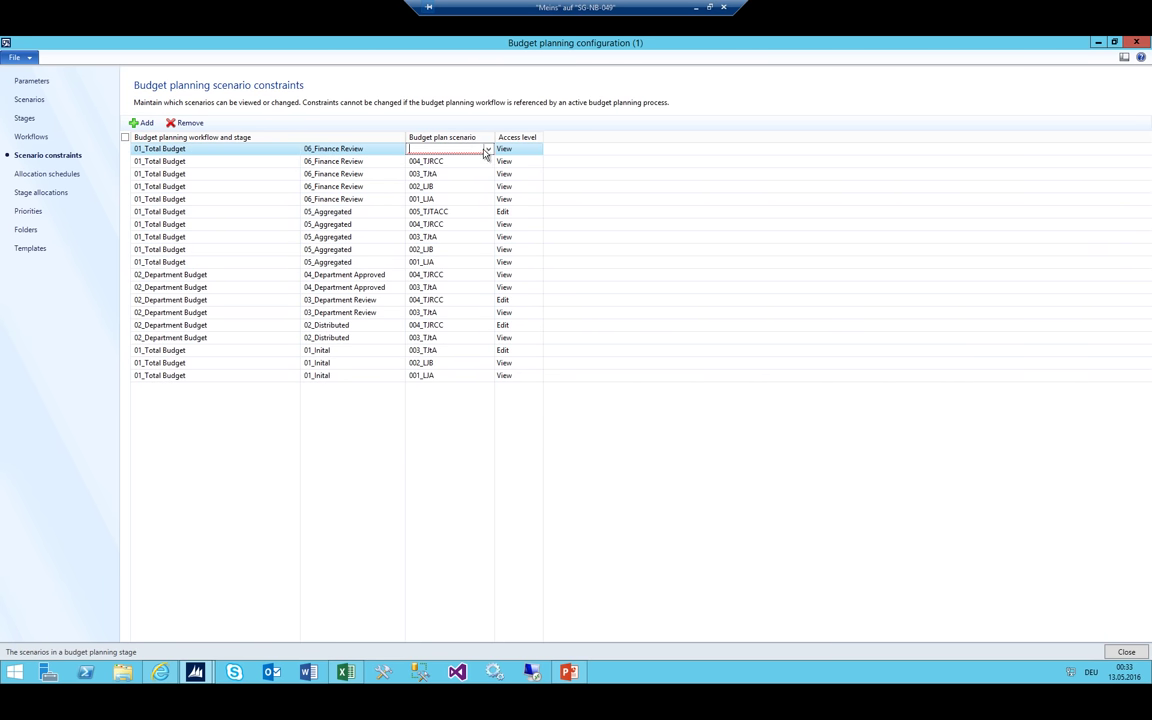
left_click(488, 148)
left_click(468, 223)
left_click(537, 149)
left_click(503, 173)
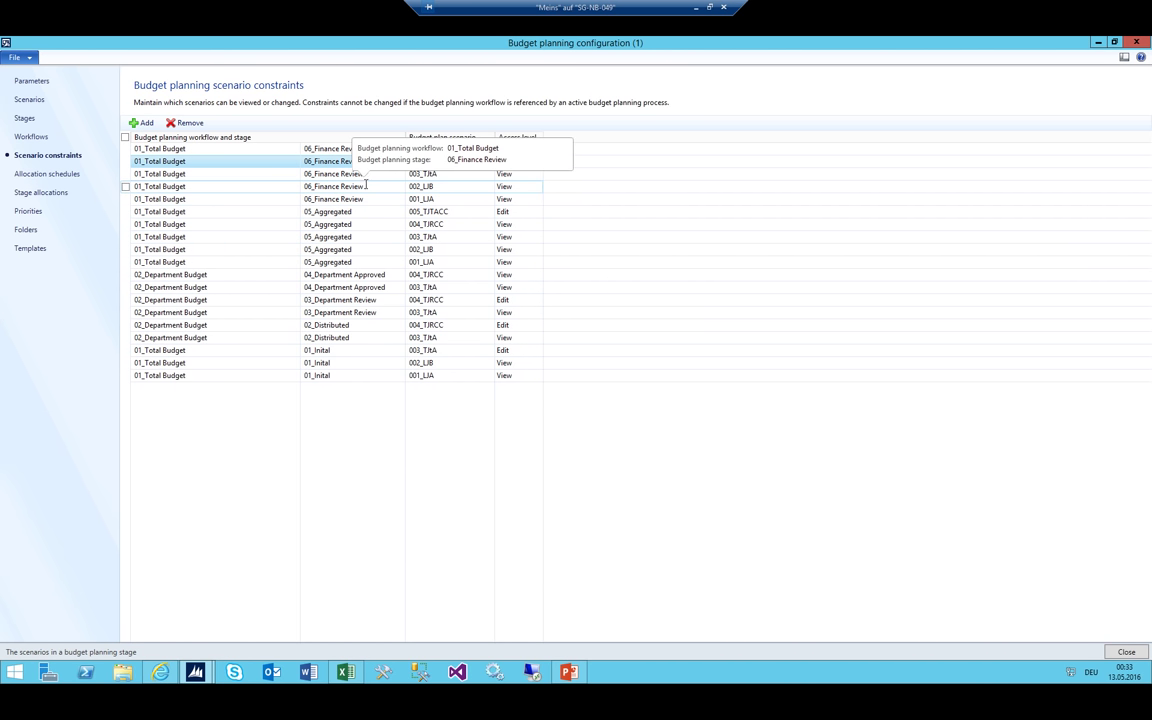
Review the Finance Review and Finance Approved stages in Excel, then start a blank workbook
left_click(345, 672)
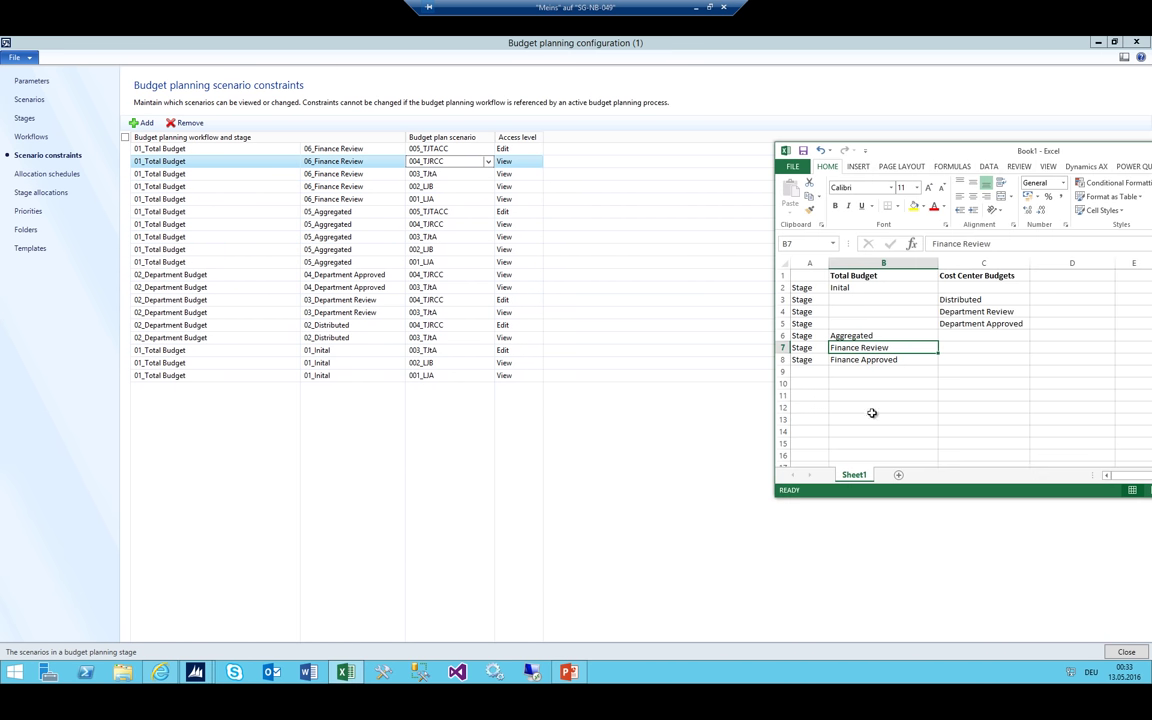
left_click(866, 361)
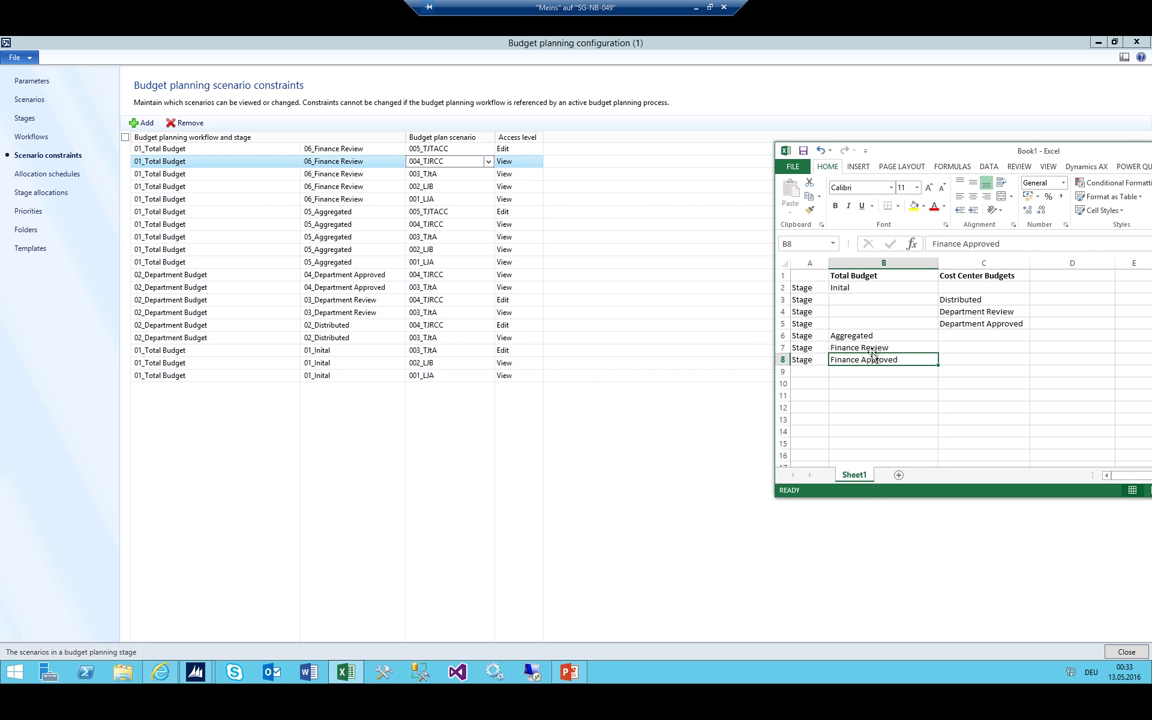
left_click(875, 347)
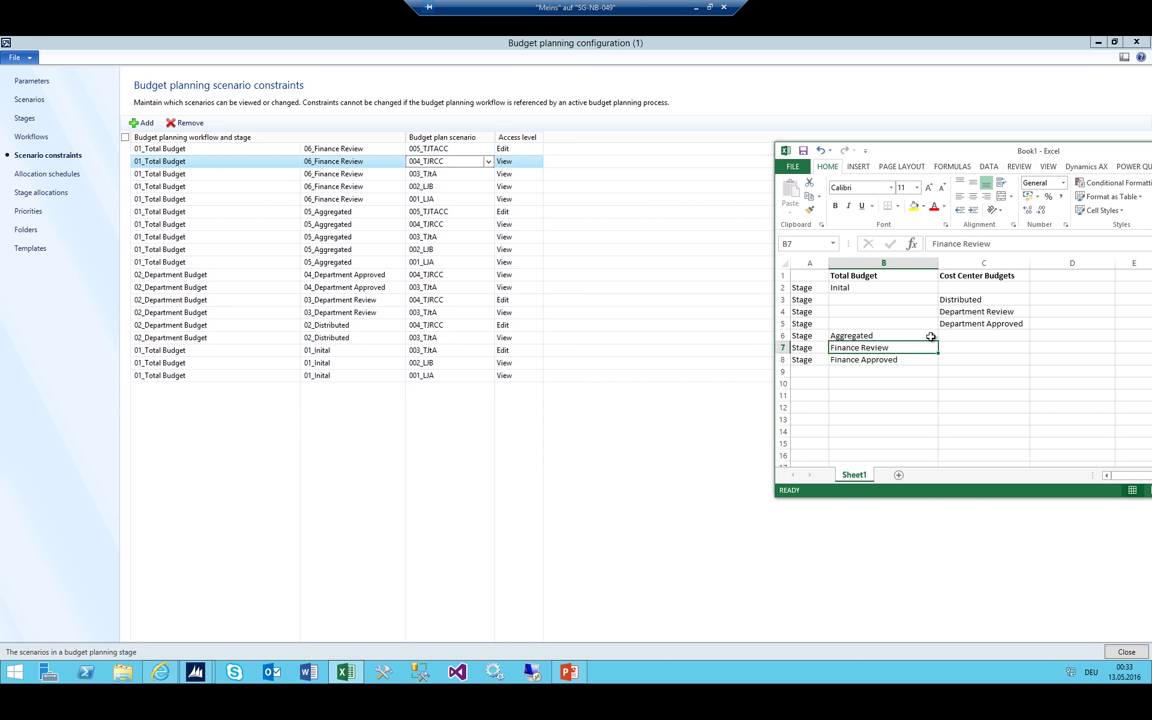
left_click(855, 363)
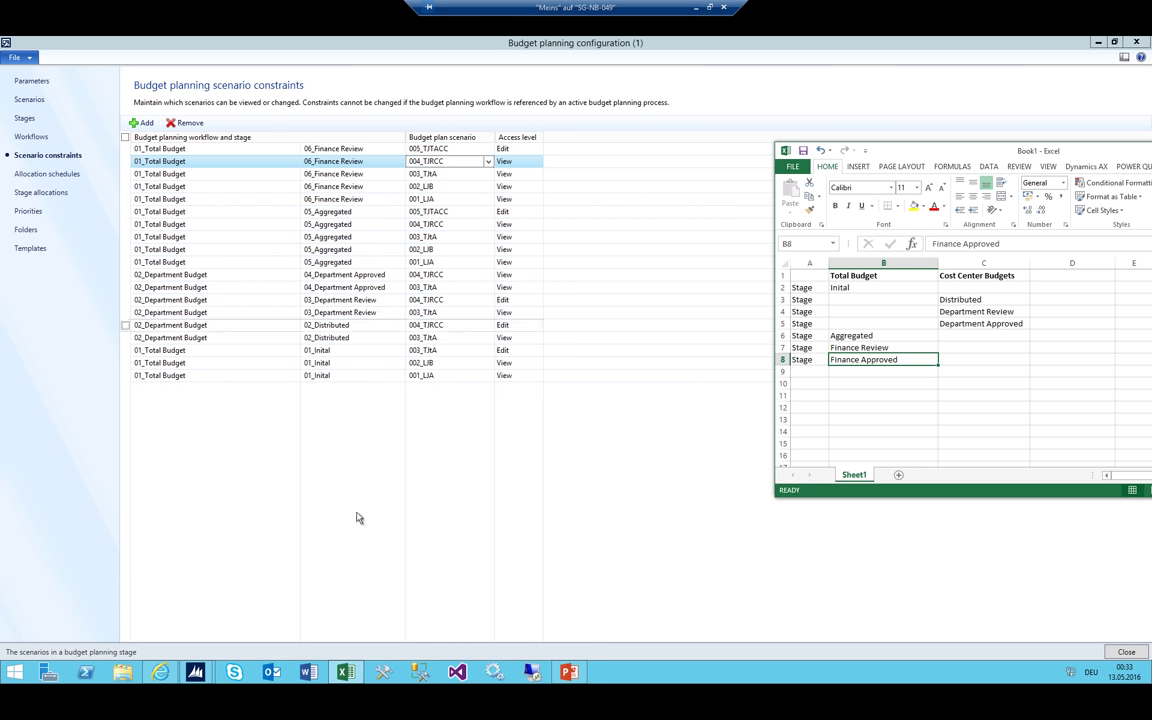
right_click(343, 676)
left_click(306, 550)
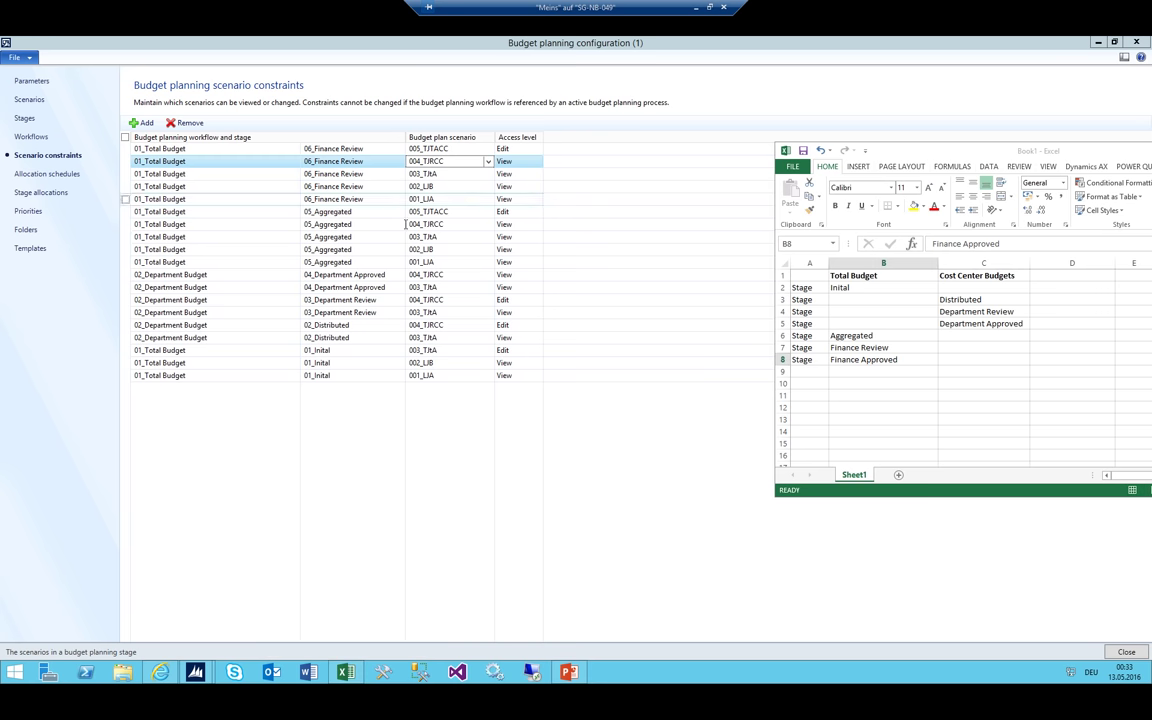
left_click(357, 285)
Enter the Puchaste Dept label in cell A5 of the new sheet
left_click(355, 280)
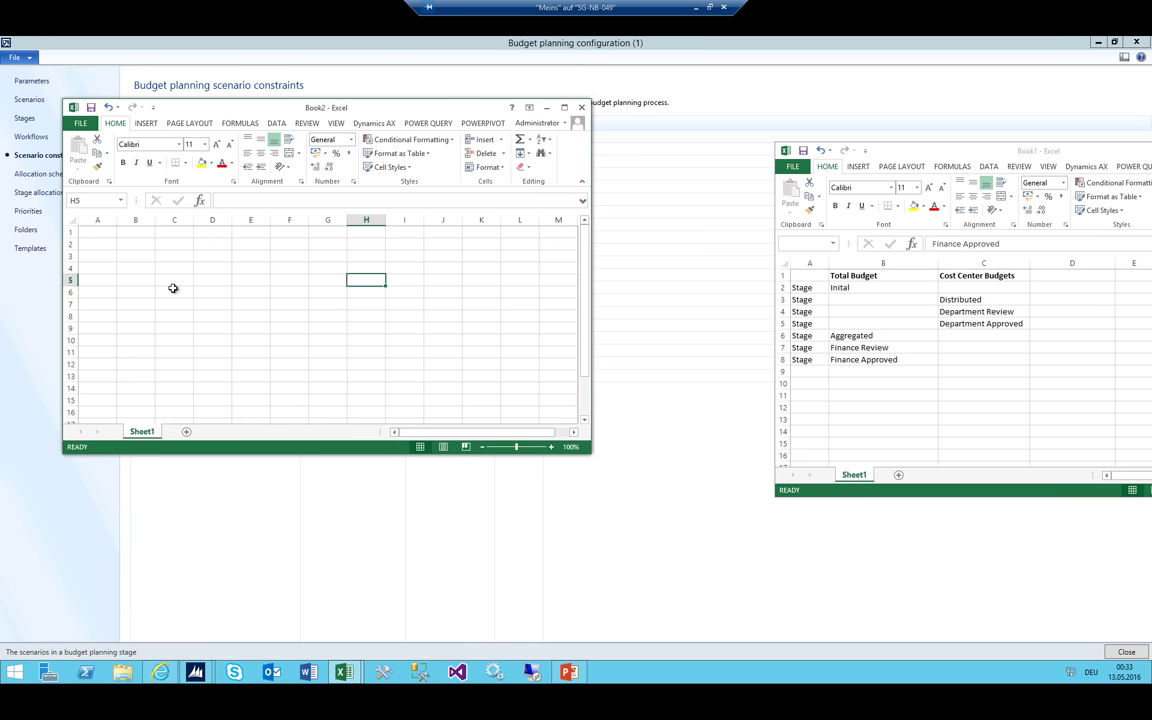
left_click(112, 280)
type("Puchaste Dept")
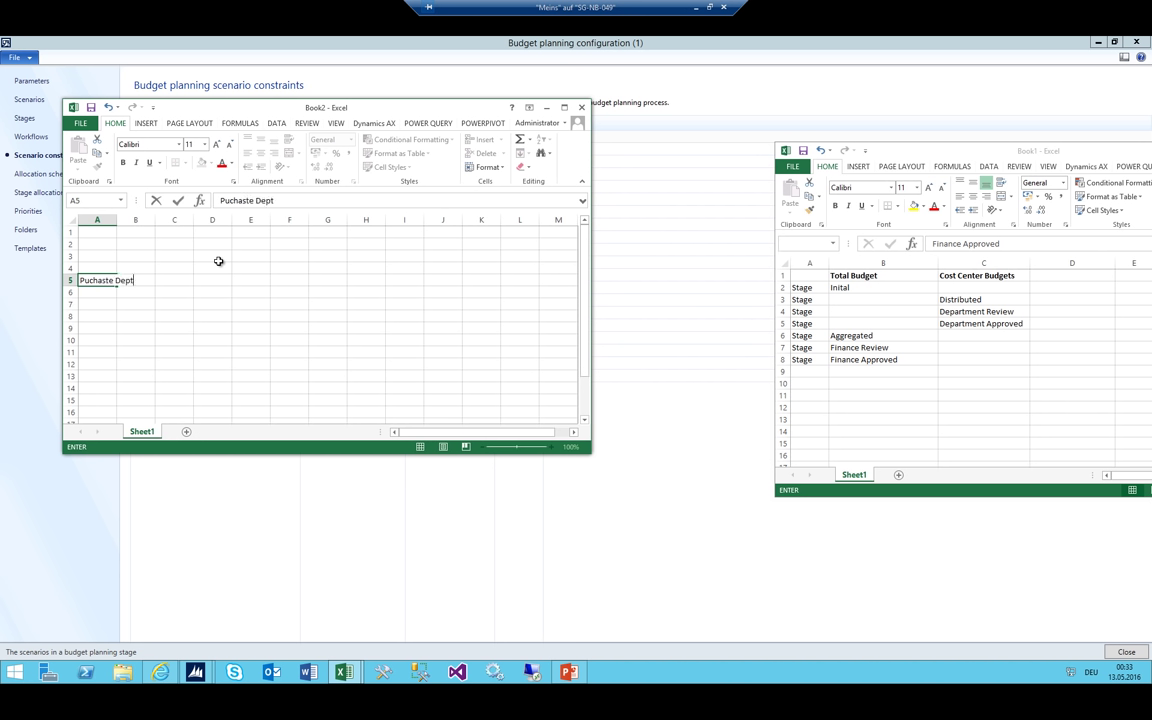
key("Up")
Enter headers LJA, LJB, Proposed from finance, Proposed from CC, Approved from Finance in C4–G4
key("Right")
key("Right")
type("Li")
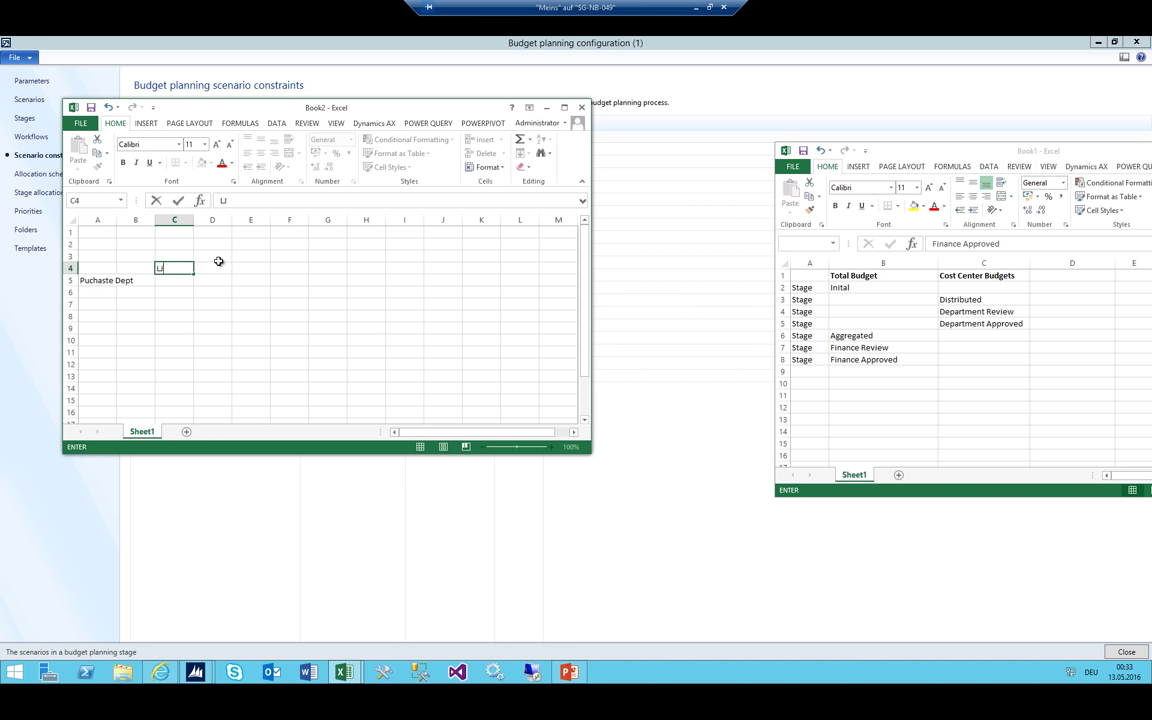
key("Right")
type("LJB")
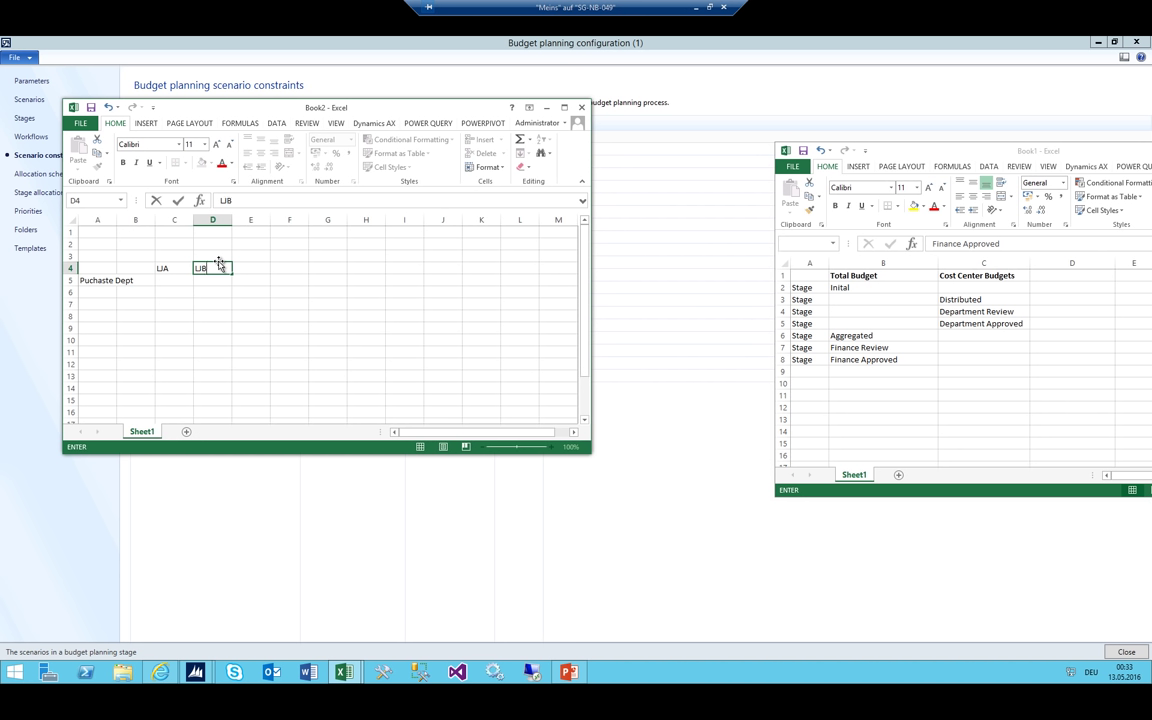
key("Right")
type("P")
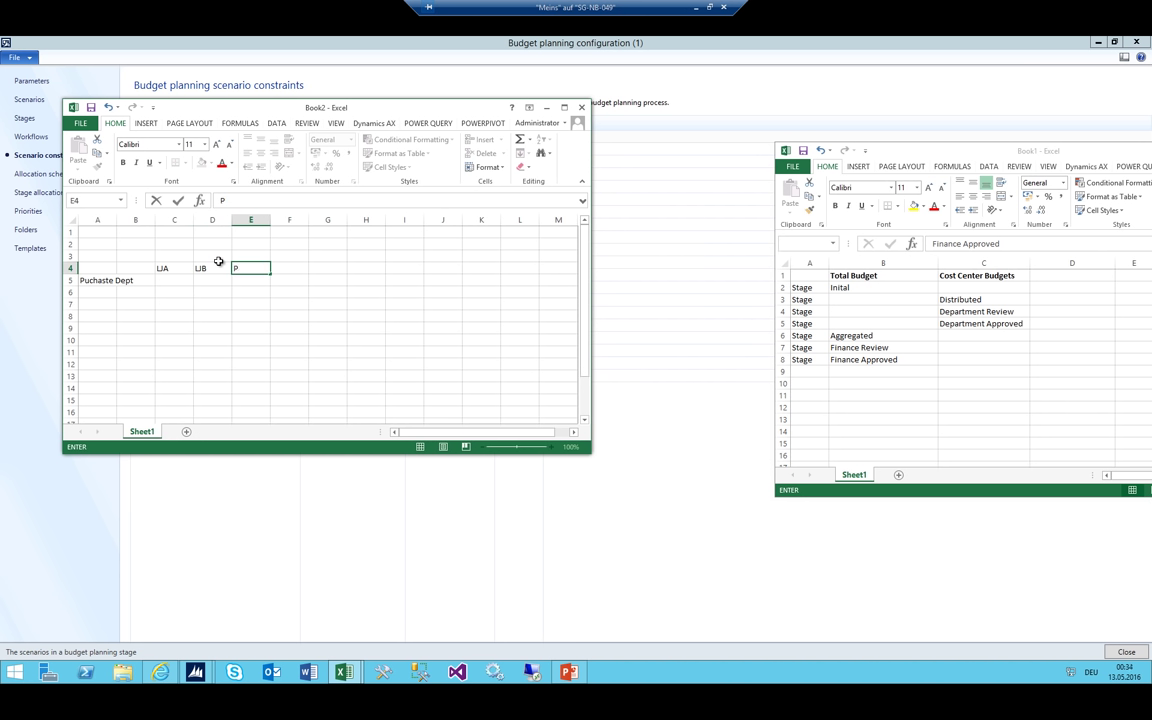
type("roposed from finance")
key("Right")
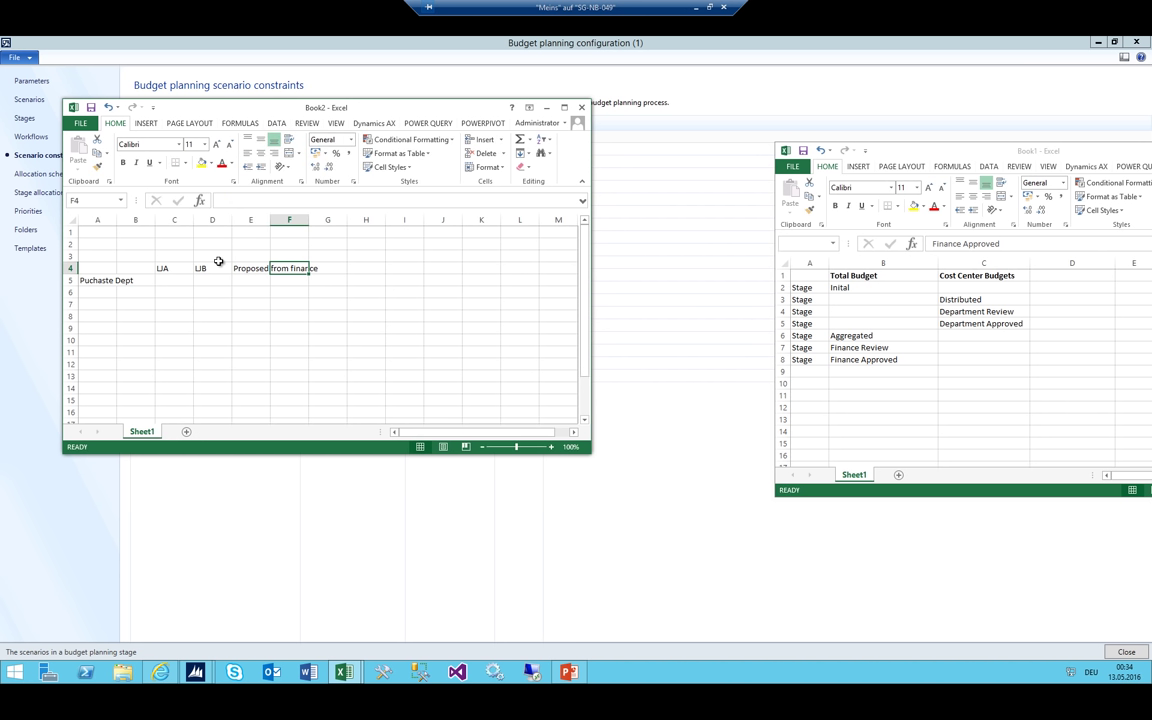
type("Proposed from ")
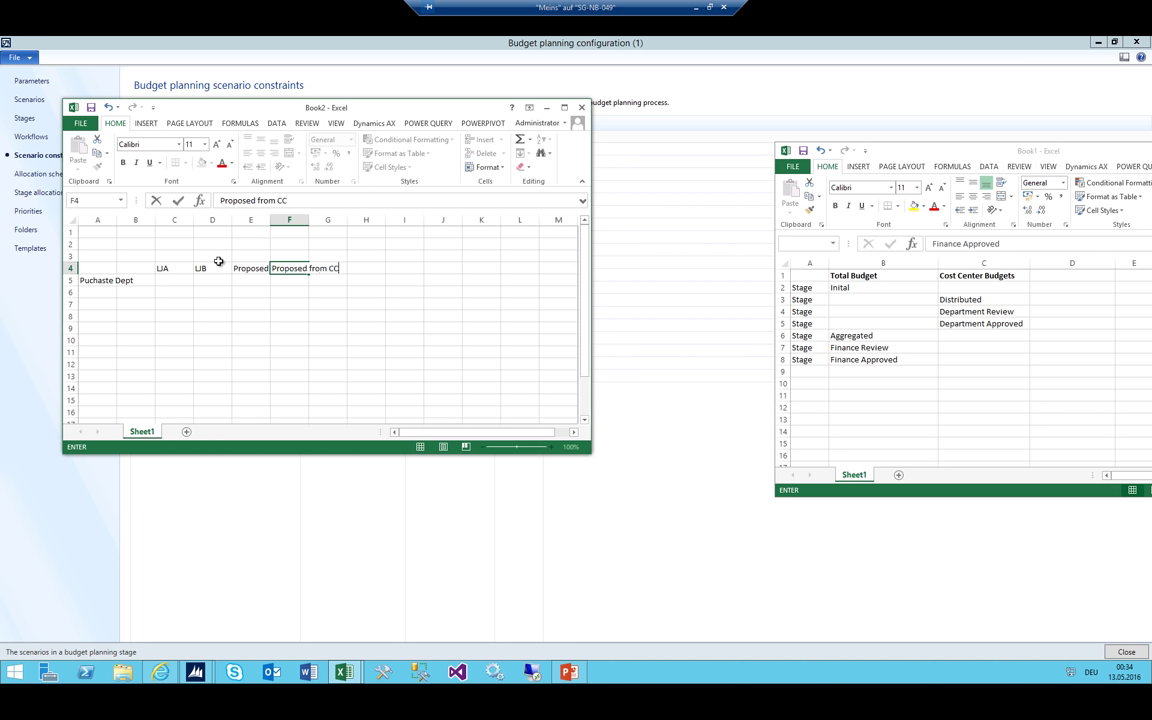
type("CC")
key("Right")
type("A")
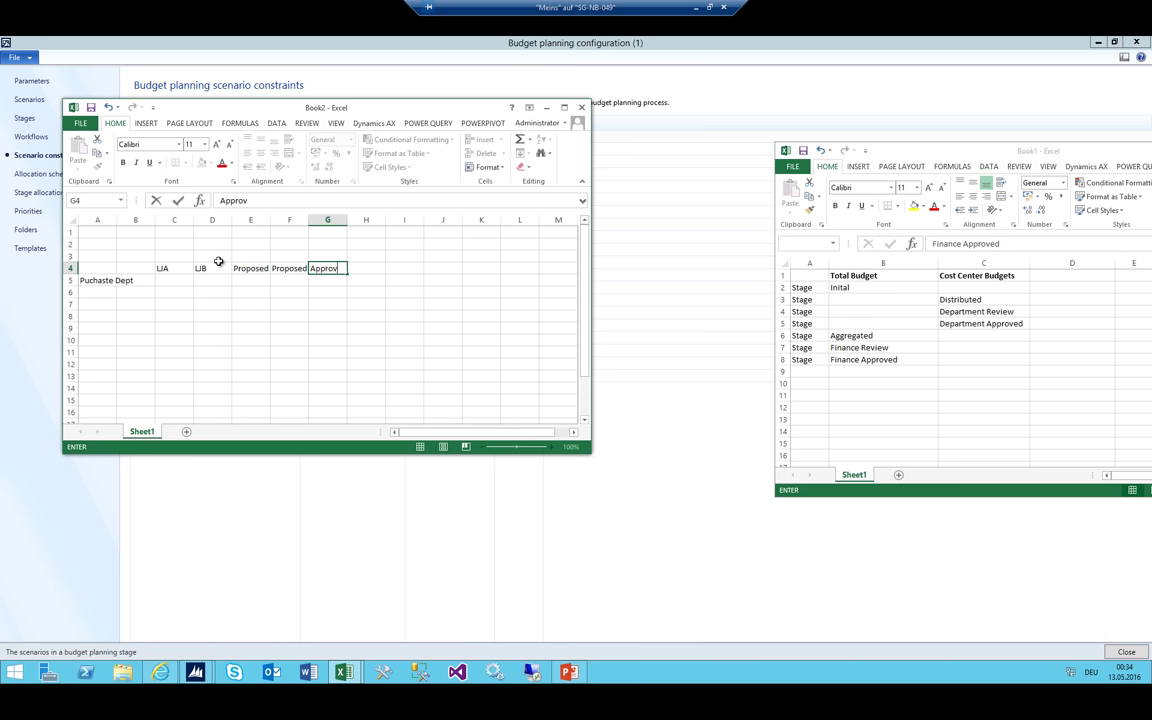
type("pproved from Finance")
key("Return")
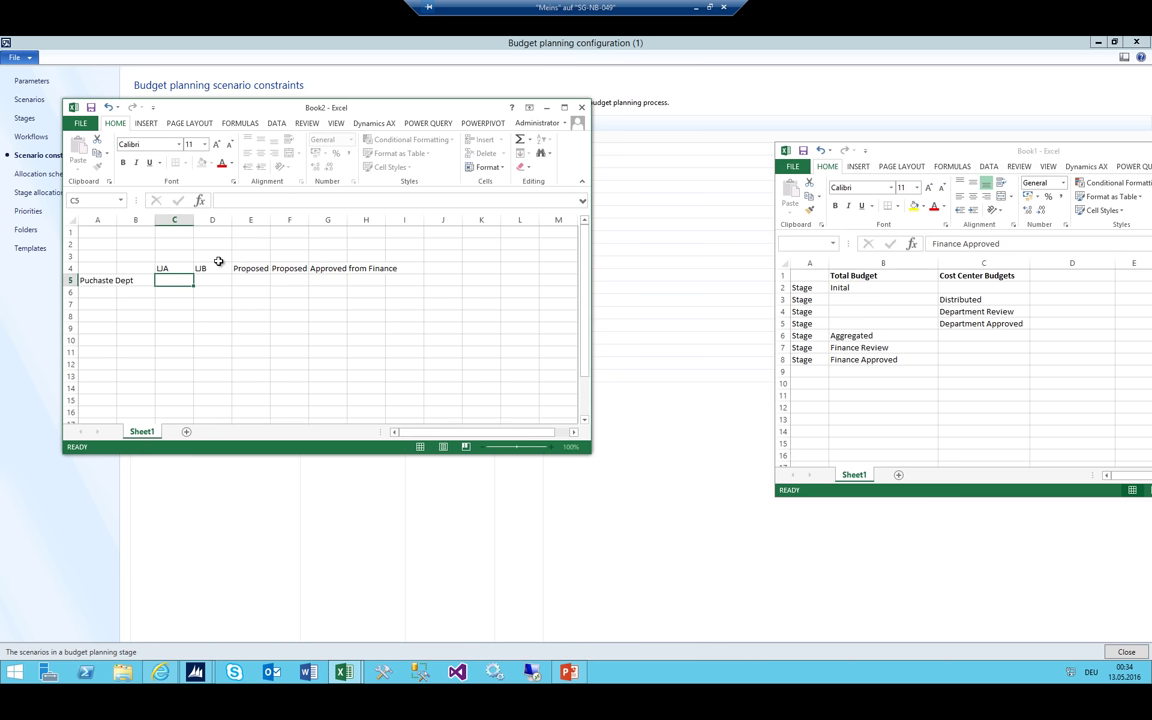
Widen columns E–G and fill C5–G5 with 100, 80, 120, 5000 and 150
left_click_drag(270, 219, 487, 219)
left_click(380, 219)
left_click(174, 280)
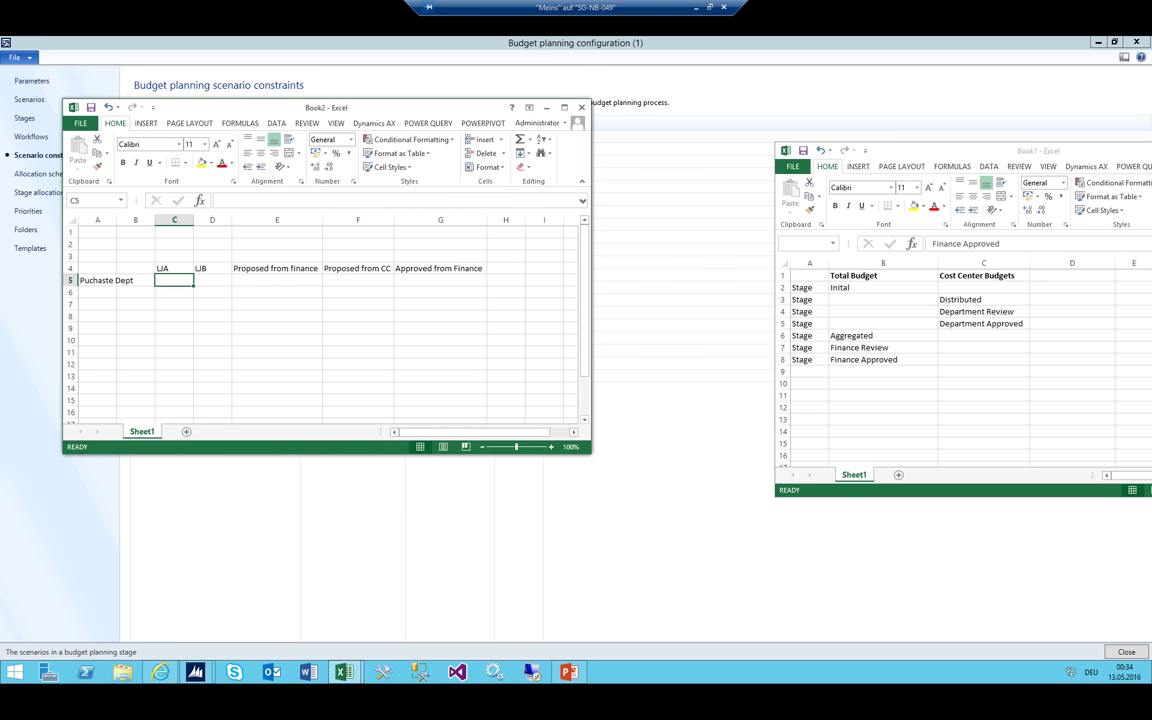
type("100")
key("Tab")
type("80")
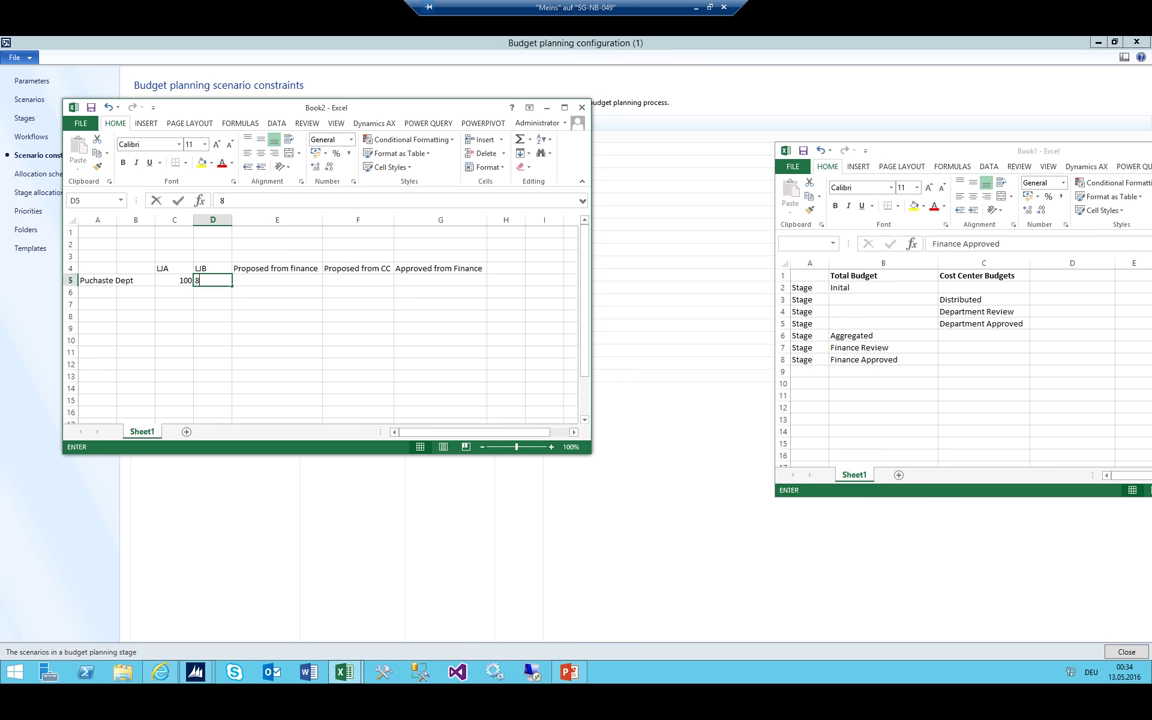
key("Tab")
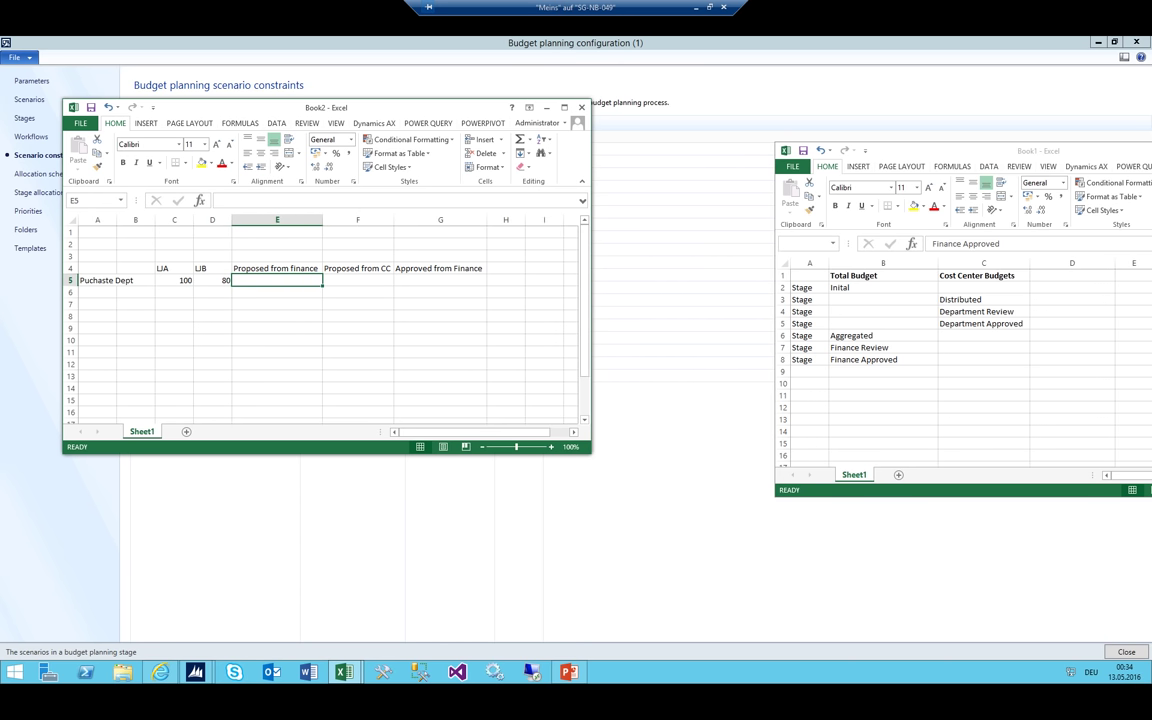
type("120")
key("Tab")
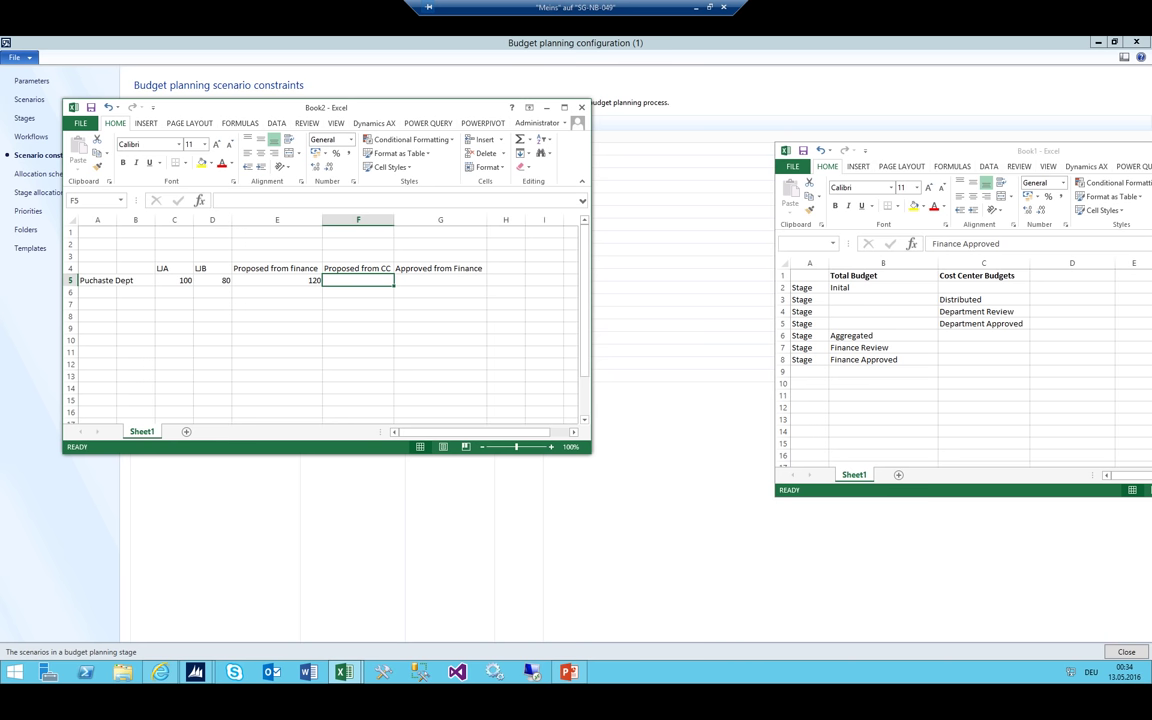
type("5000")
key("Tab")
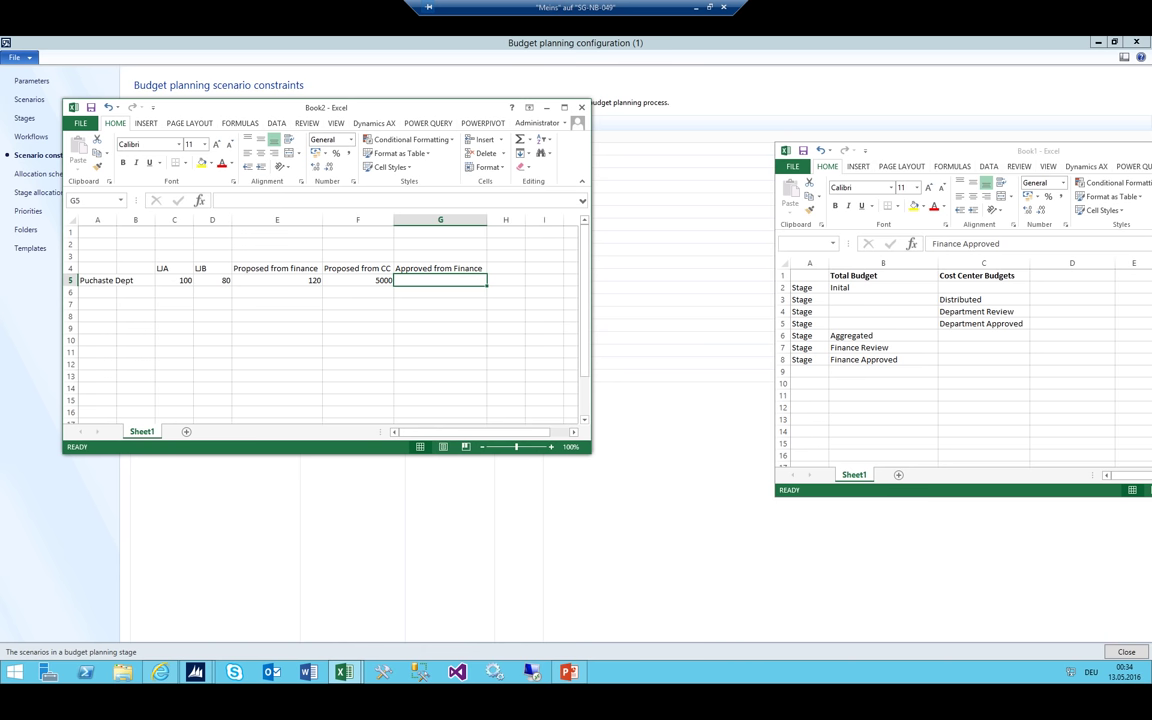
type("150")
key("shift+Tab")
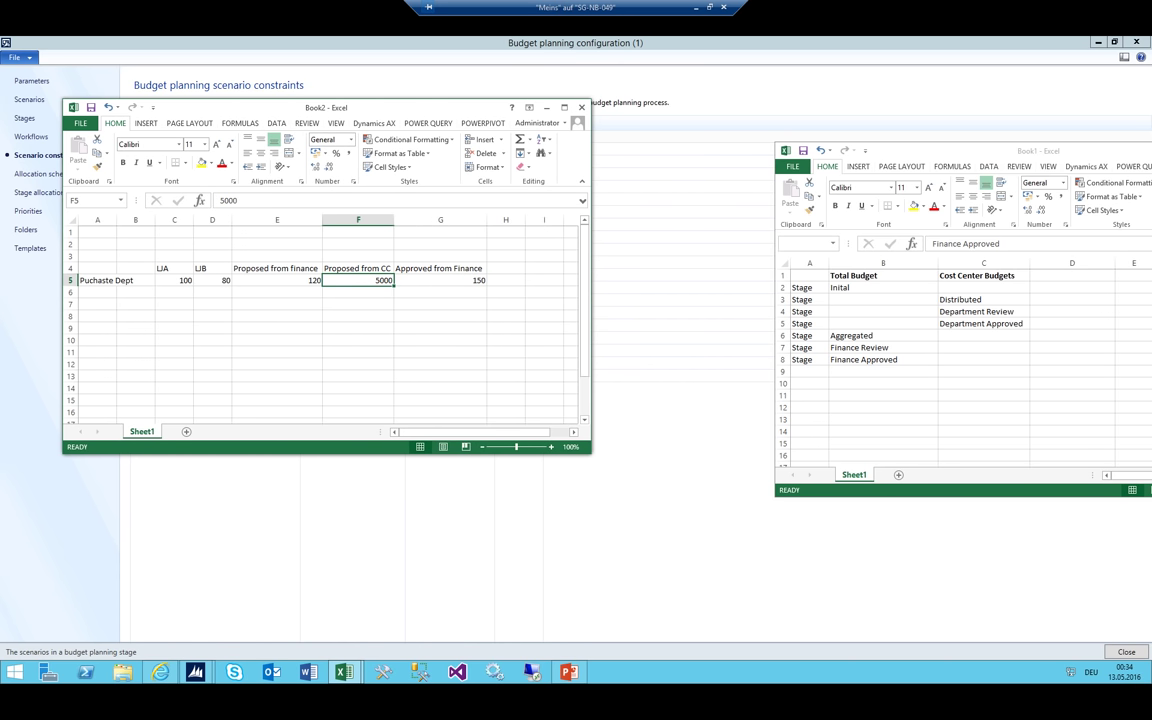
Start an IT row in A6 and minimize the Book2 workbook
left_click(110, 280)
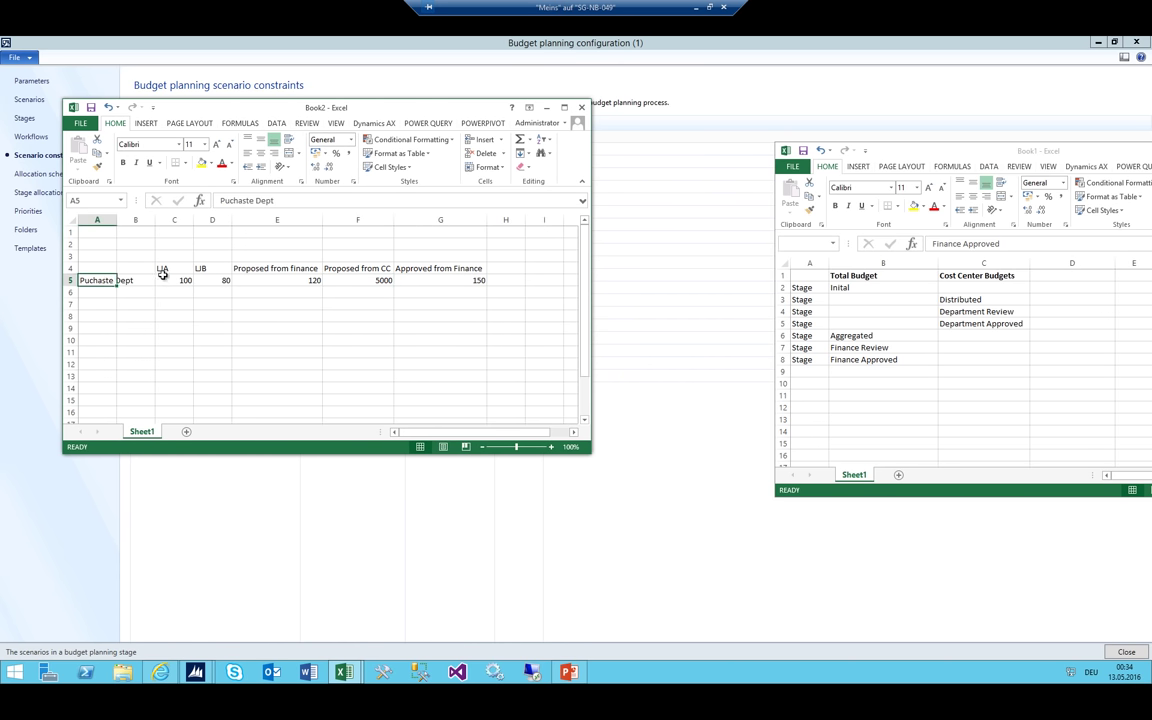
left_click_drag(162, 278, 514, 280)
left_click(100, 293)
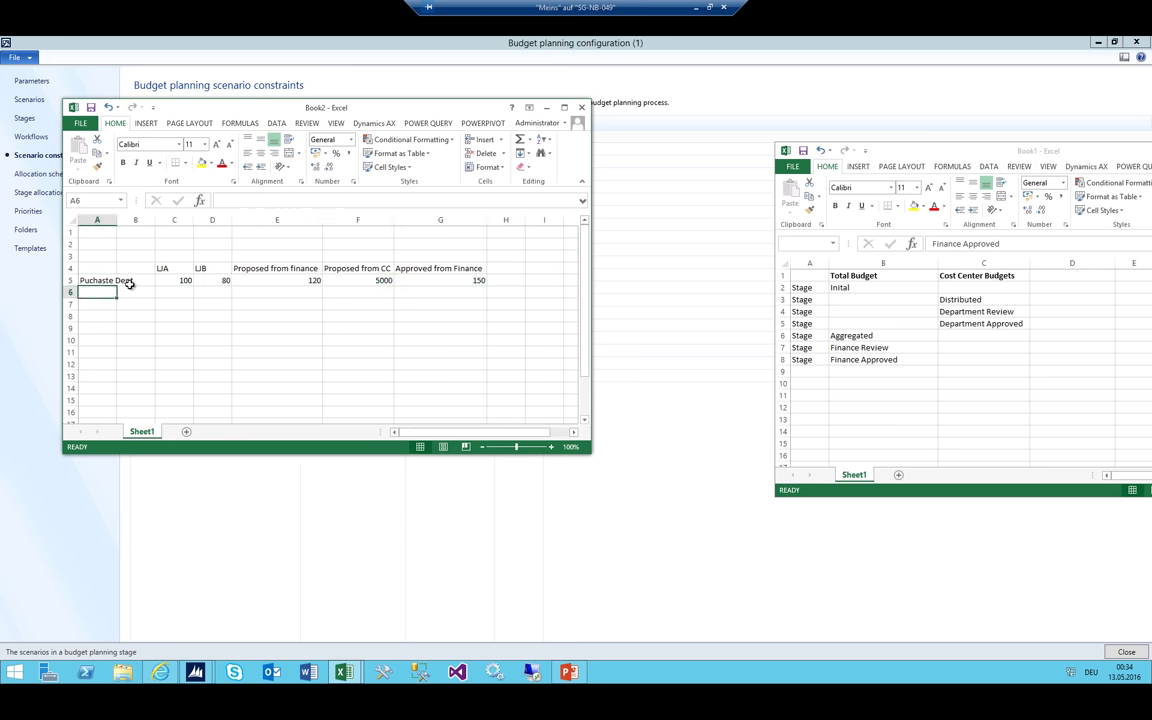
type("IT")
left_click(172, 292)
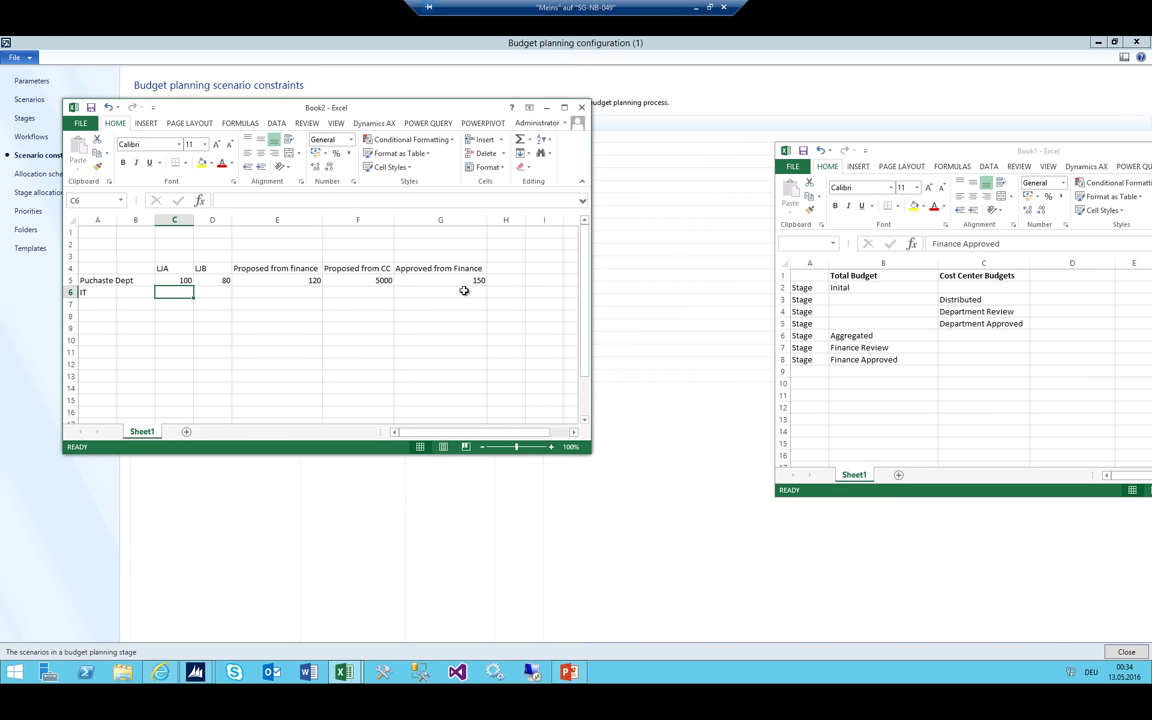
left_click(548, 109)
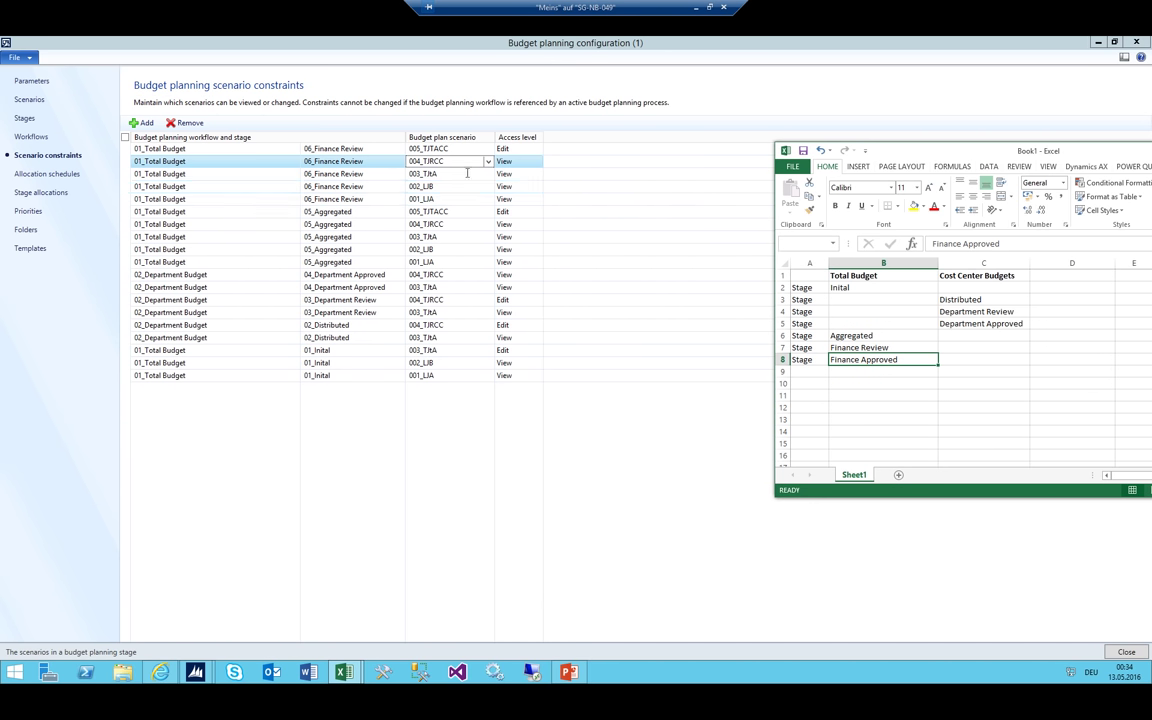
Add a constraint row mapping 01_Total Budget / 07_Finance Approved to scenario 001_LJA
left_click(212, 150)
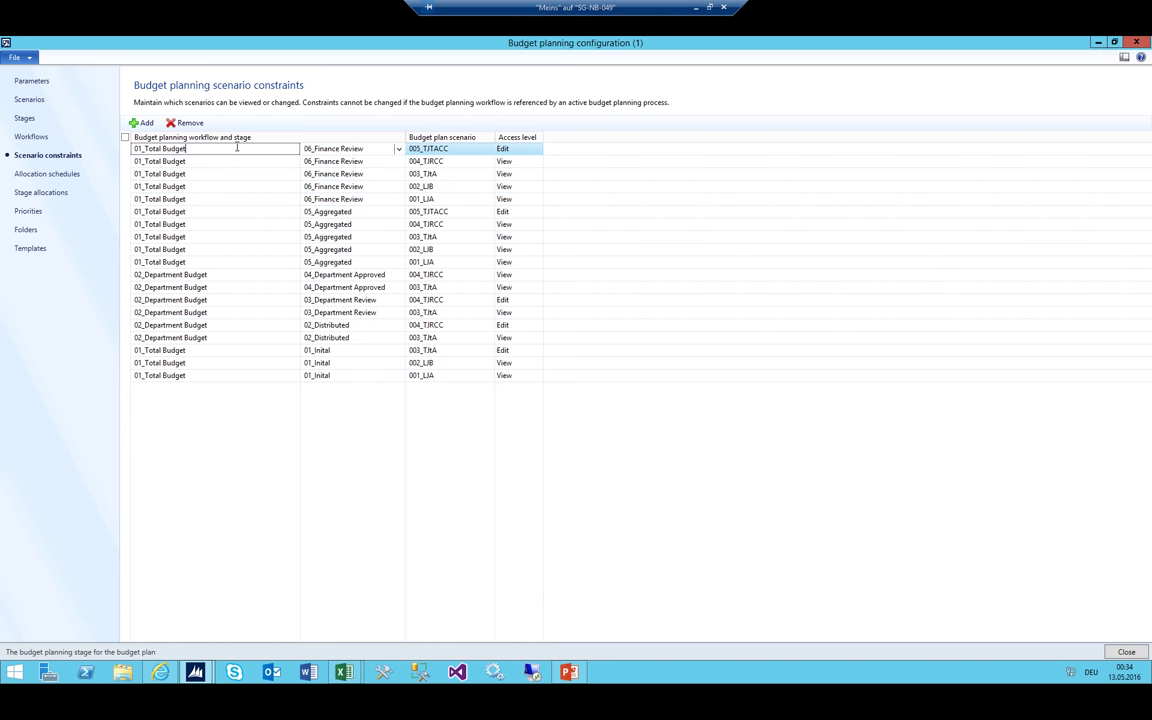
left_click(141, 122)
left_click(398, 148)
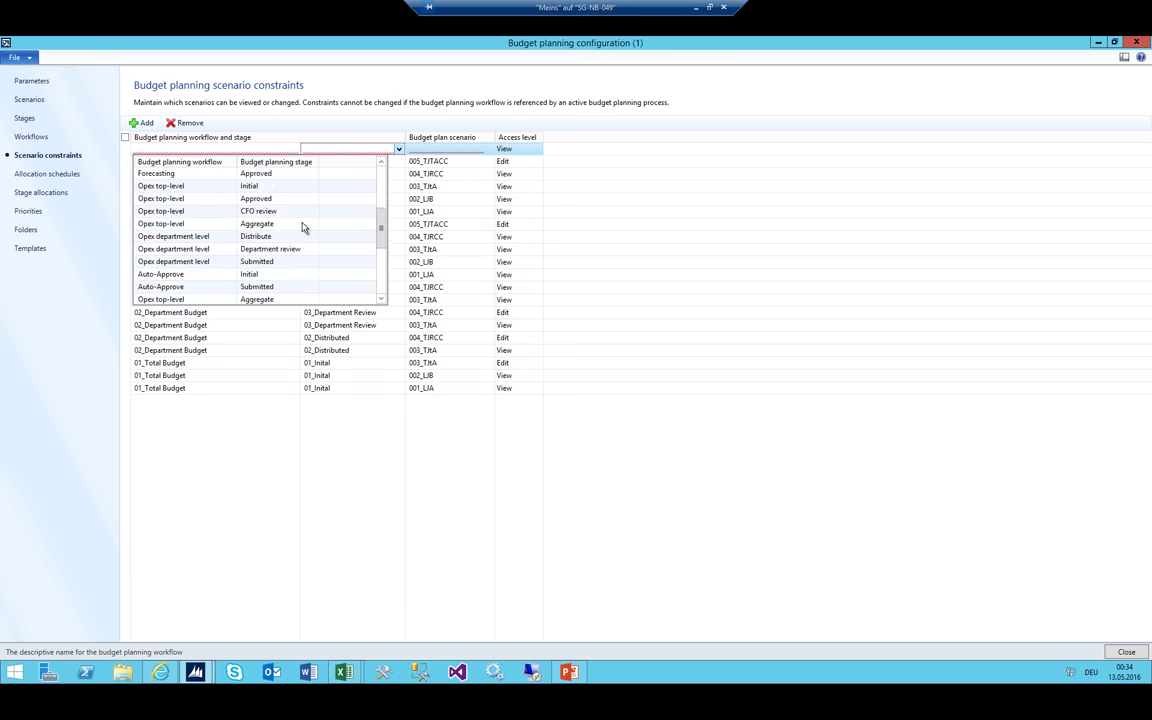
scroll(260, 260, "down", 5)
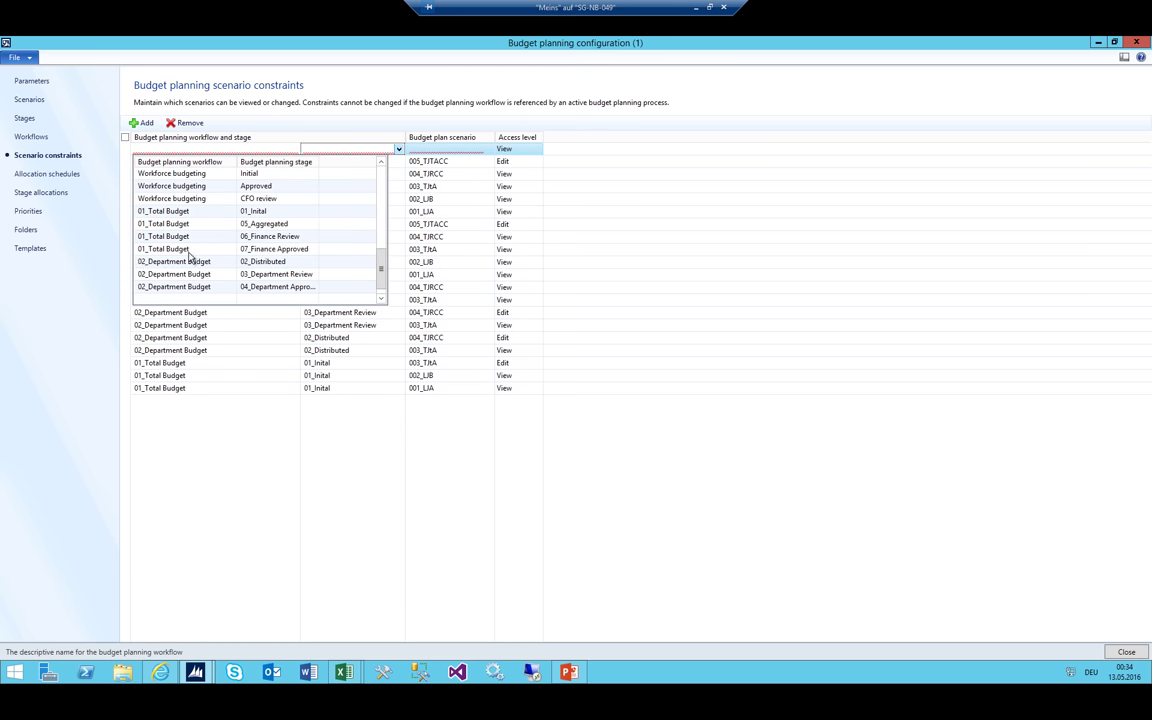
left_click(188, 250)
left_click(488, 148)
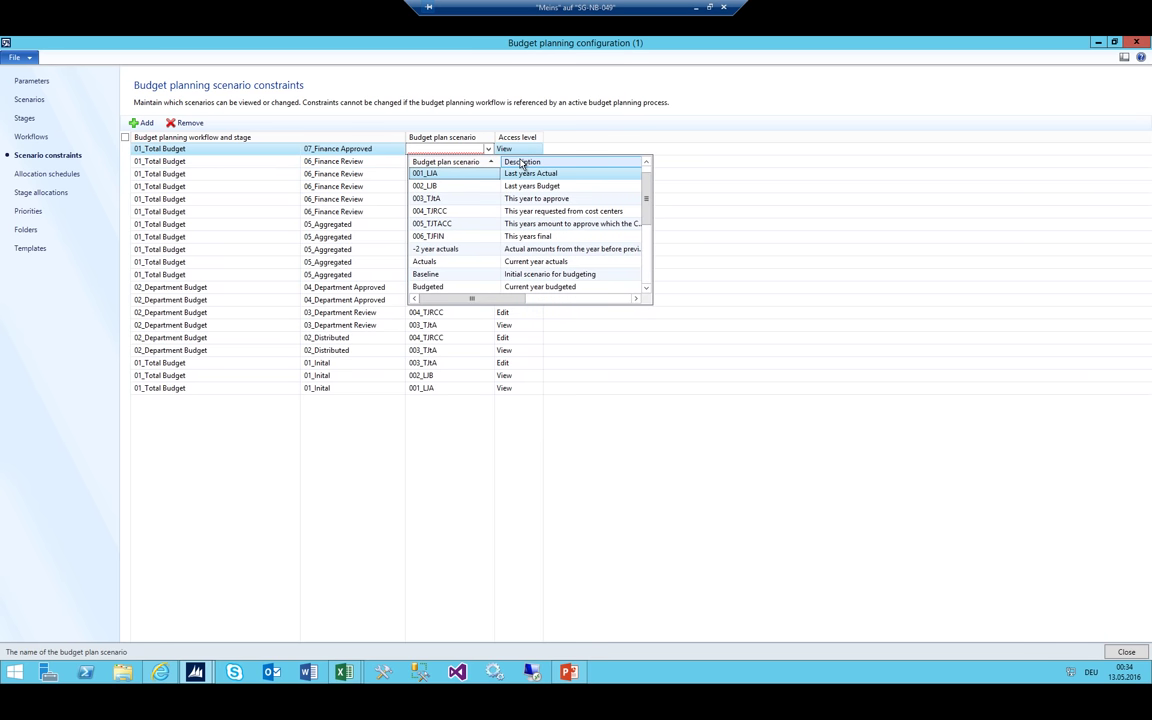
key("Return")
Add a 07_Finance Approved constraint row for scenario 002_LJB
key("ctrl+n")
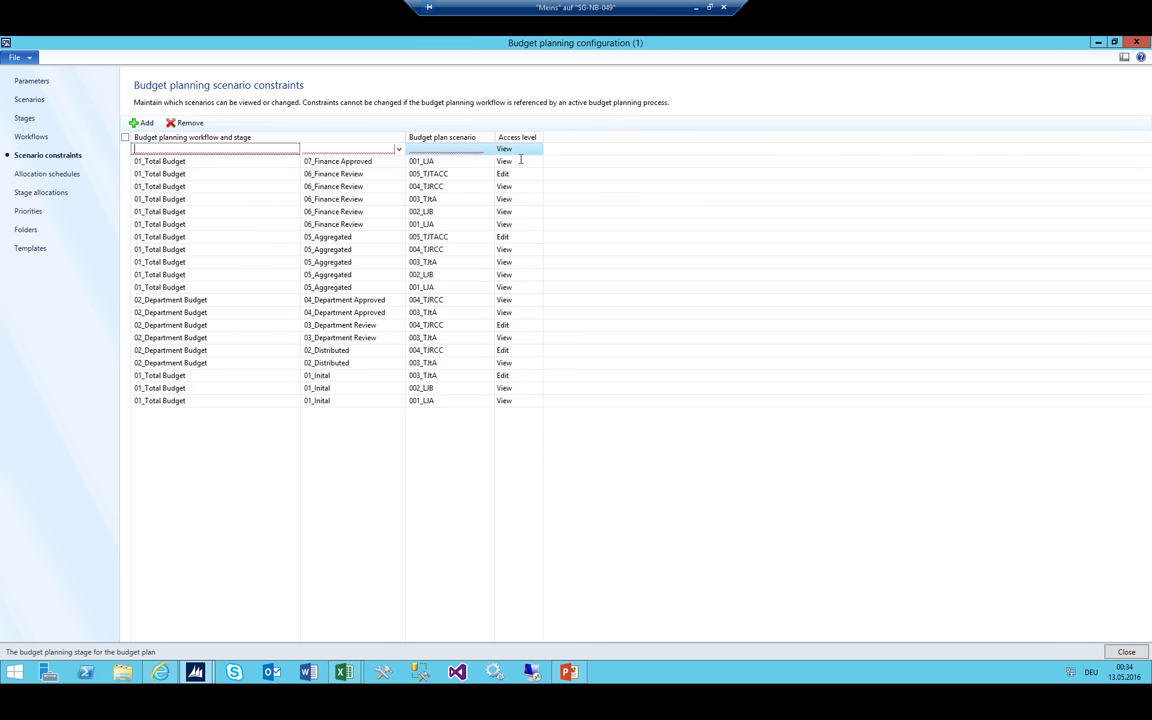
key("alt+Down")
key("Down")
key("Down")
key("Down")
key("Down")
key("Down")
key("Down")
key("Down")
key("Down")
key("Down")
key("Down")
key("Down")
key("Down")
key("Down")
key("Down")
key("Down")
key("Down")
key("Down")
key("Down")
key("Down")
key("Down")
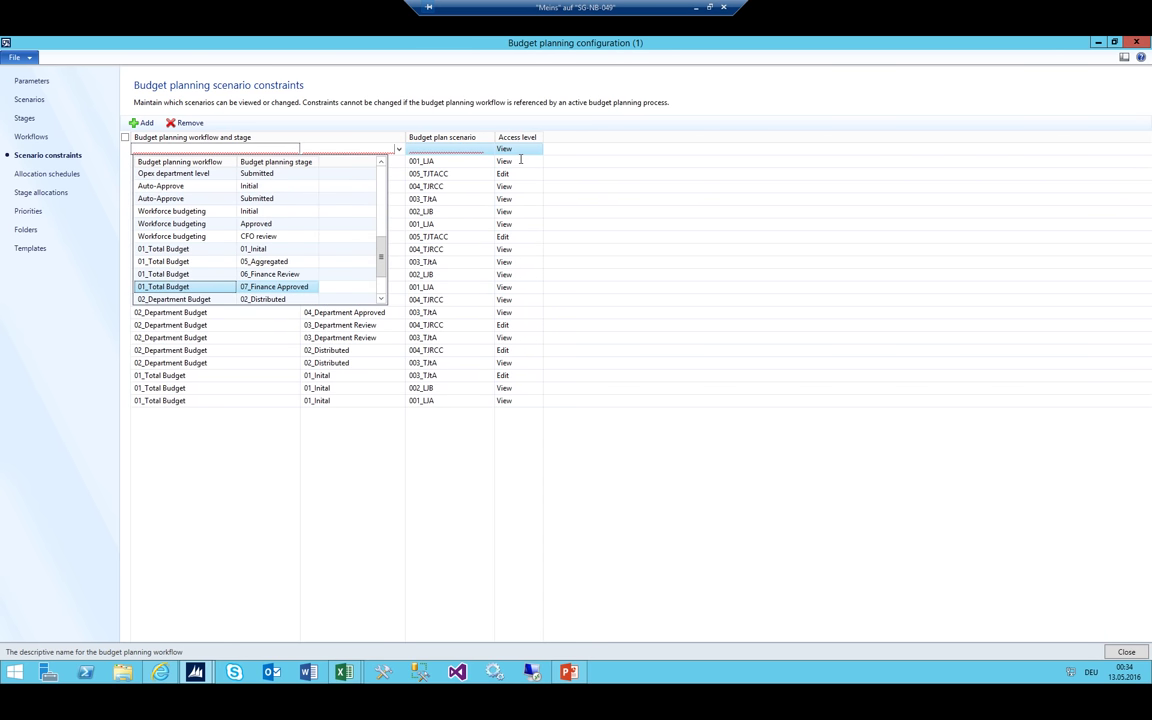
key("Up")
key("Up")
key("Up")
key("Down")
key("Return")
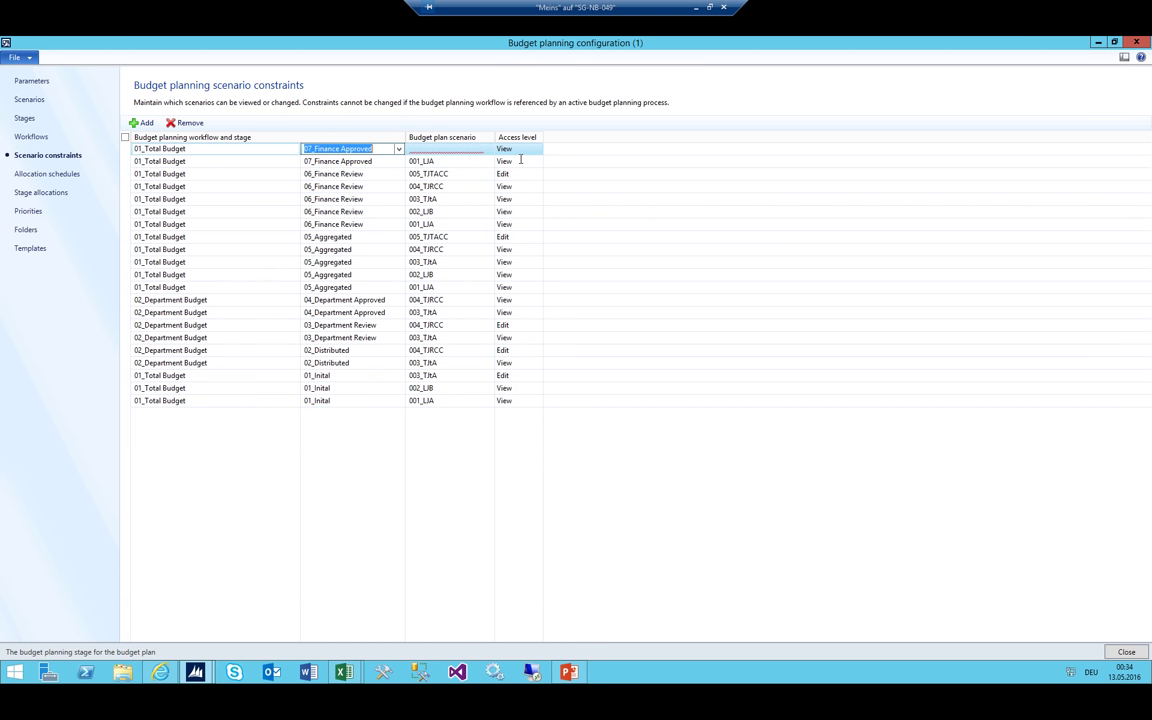
key("Tab")
key("alt+Down")
key("Down")
key("Return")
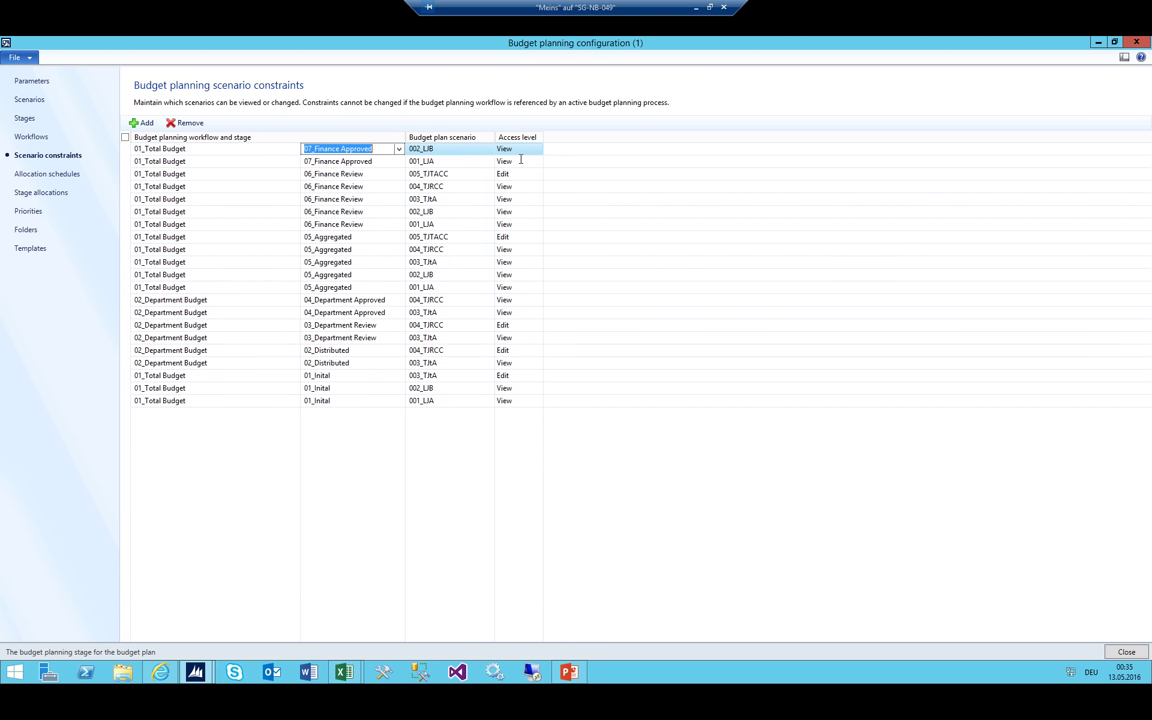
Add a 07_Finance Approved constraint row for scenario 003_TJtA
key("ctrl+n")
key("alt+Down")
key("Down")
key("Down")
key("Down")
key("Down")
key("Down")
key("Down")
key("Down")
key("Down")
key("Down")
key("Down")
key("Down")
key("Down")
key("Down")
key("Down")
key("Down")
key("Down")
key("Down")
key("Down")
key("Down")
key("Down")
key("Down")
key("Down")
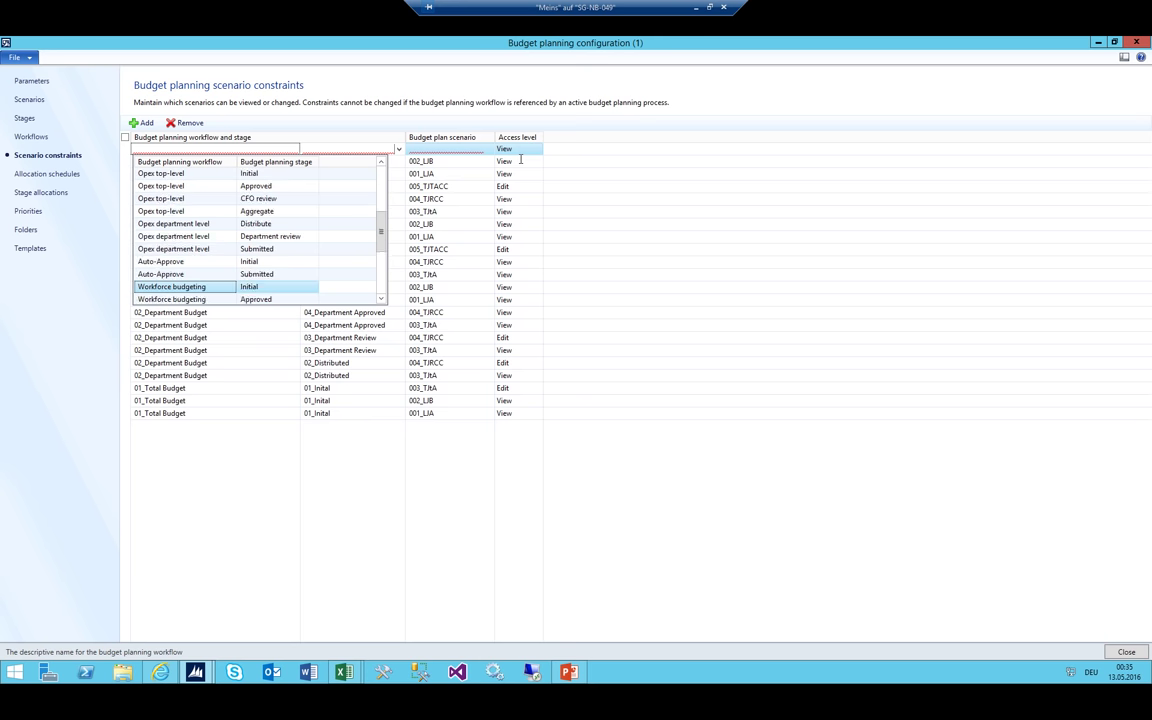
key("Return")
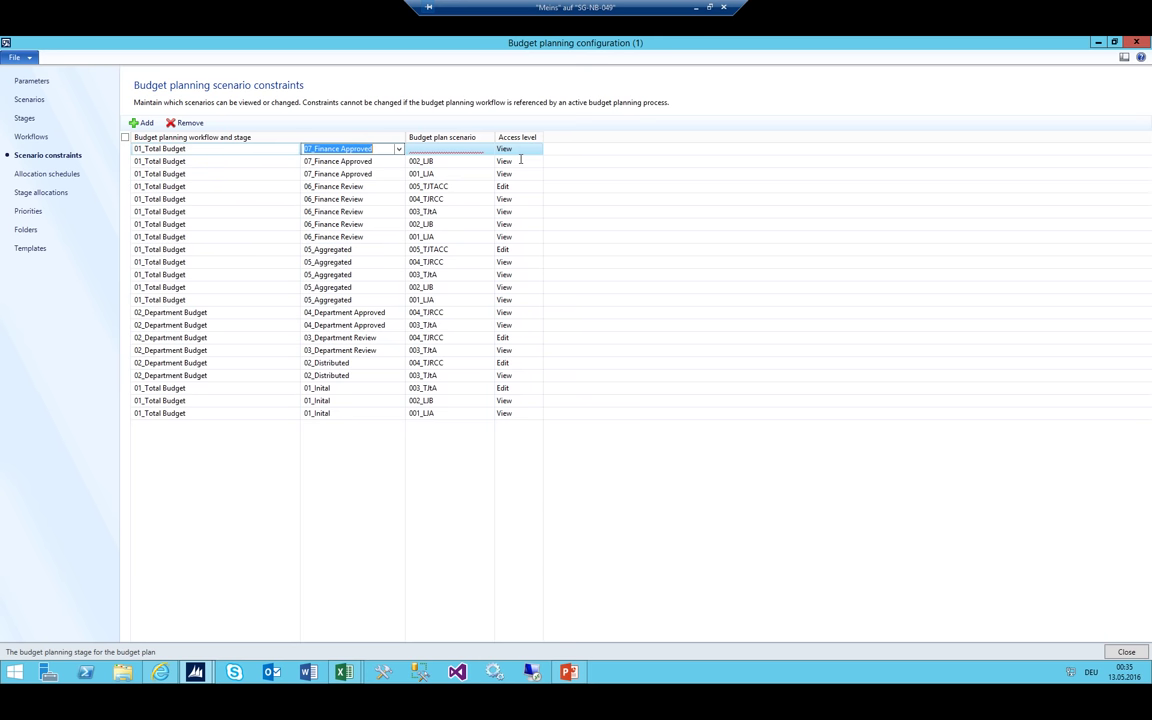
key("Tab")
key("alt+Down")
key("Down")
key("Down")
key("Down")
key("Return")
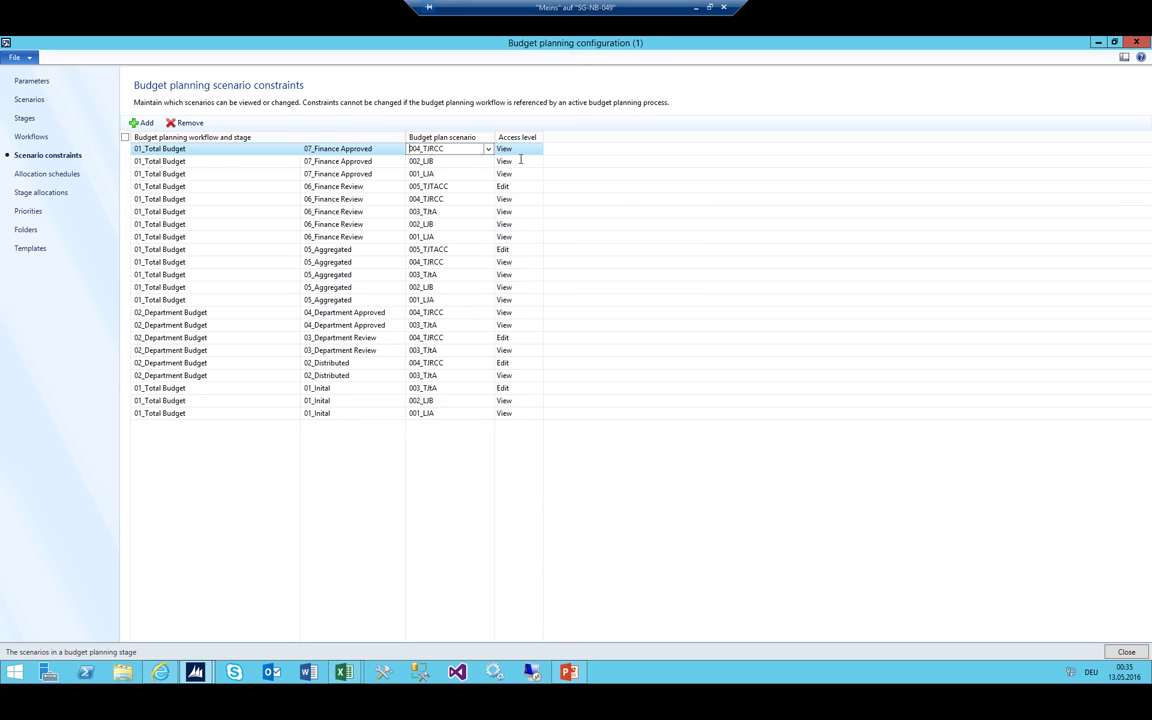
key("alt+Down")
key("Up")
key("Return")
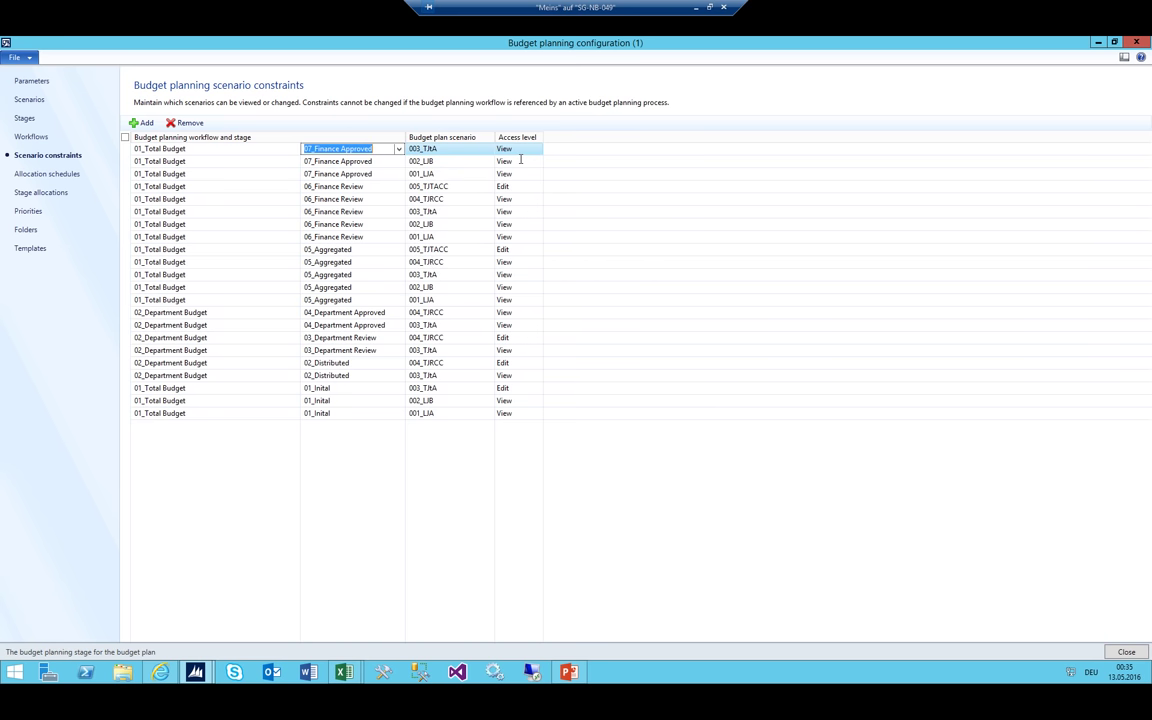
Add a 07_Finance Approved constraint row for scenario 004_TJRCC
key("ctrl+n")
key("alt+Down")
key("Down")
key("Down")
key("Down")
key("Down")
key("Down")
key("Down")
key("Down")
key("Down")
key("Down")
key("Down")
key("Down")
key("Down")
key("Down")
key("Down")
key("Down")
key("Down")
key("Down")
key("Down")
key("Down")
key("Down")
key("Down")
key("Down")
key("Down")
key("Down")
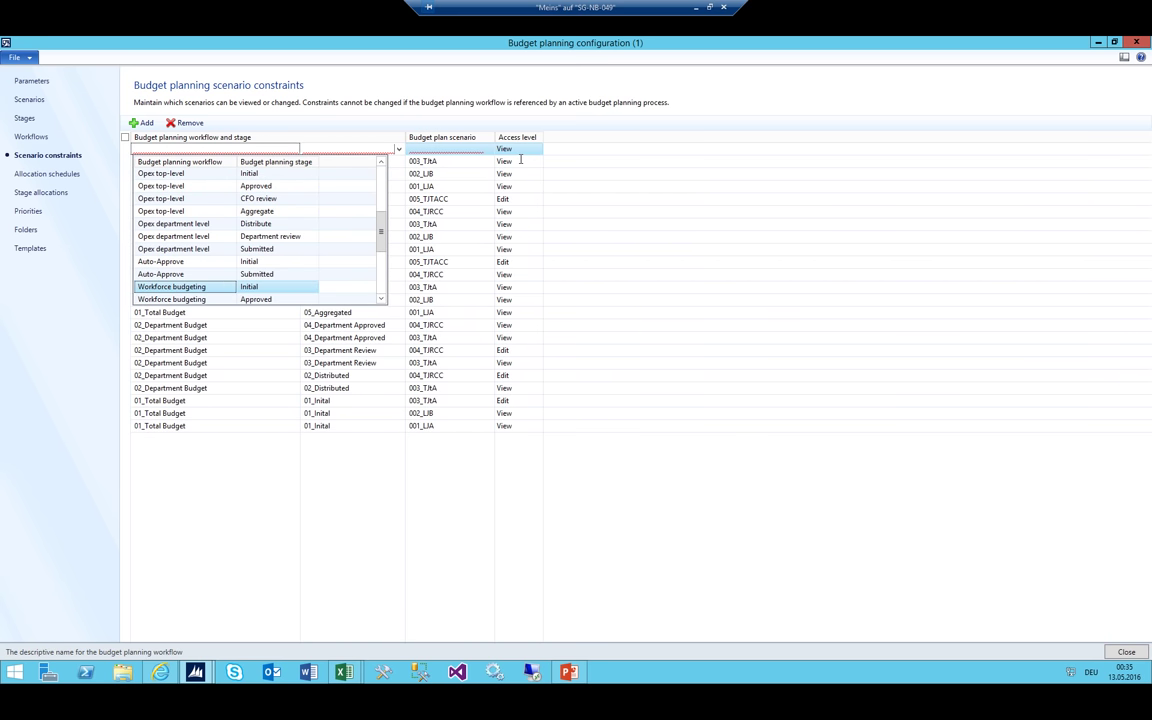
key("Down")
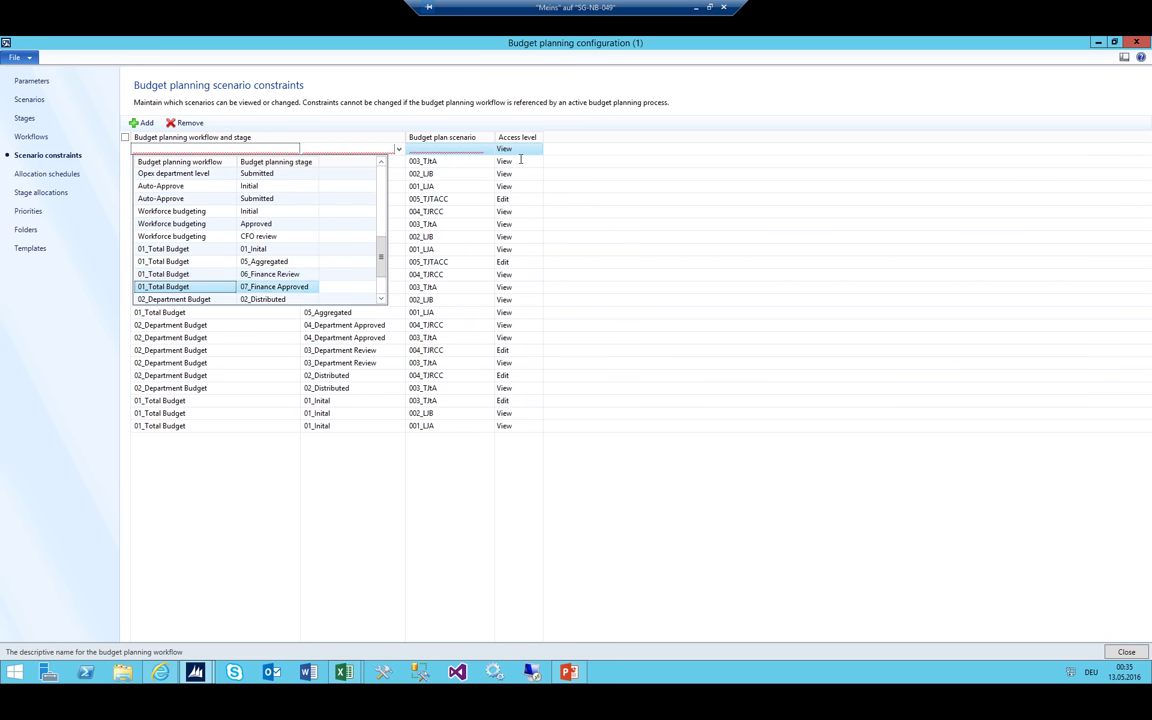
key("Return")
key("Tab")
key("alt+Down")
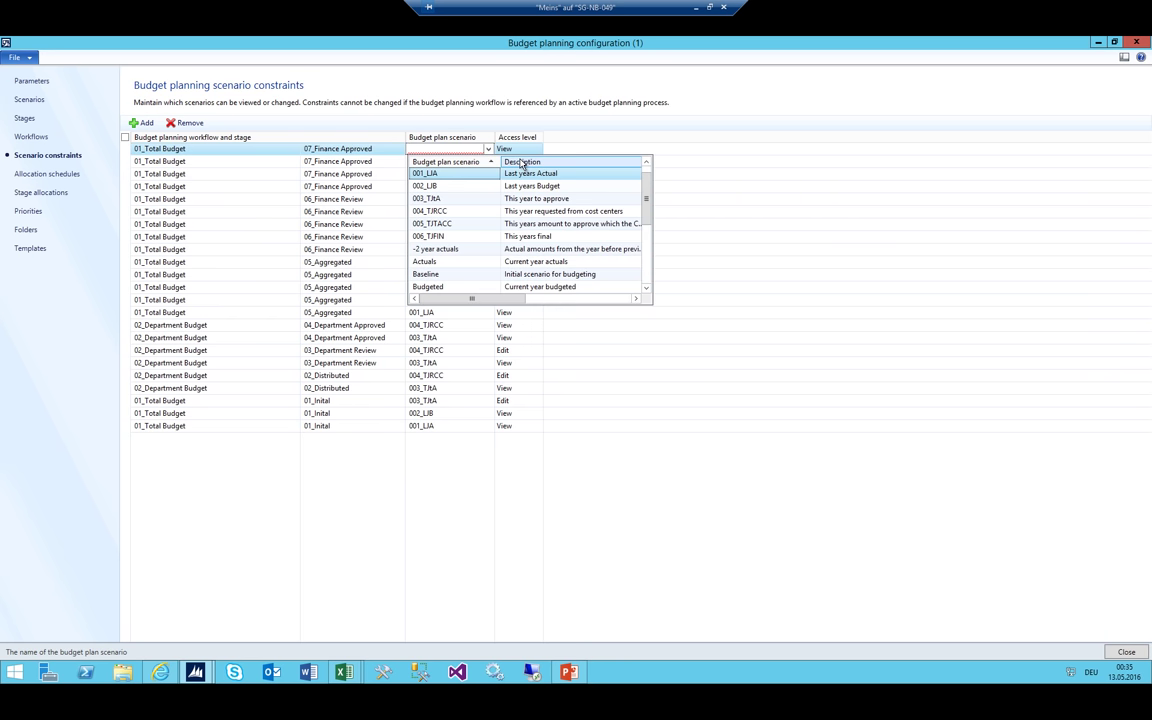
key("Down")
key("Down")
key("Down")
key("Return")
Add a 07_Finance Approved constraint row for scenario 005_TJTACC
key("ctrl+n")
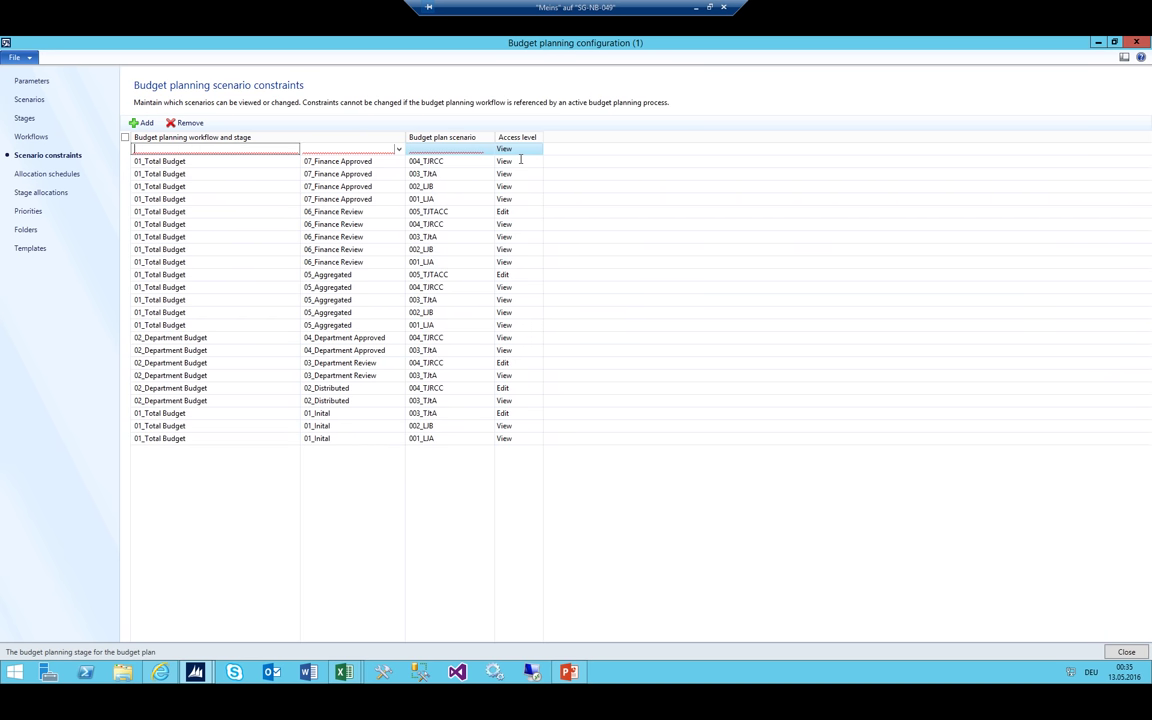
key("alt+Down")
key("Down")
key("Down")
key("Down")
key("Down")
key("Down")
key("Down")
key("Down")
key("Down")
key("Down")
key("Down")
key("Down")
key("Down")
key("Down")
key("Down")
key("Down")
key("Down")
key("Down")
key("Down")
key("Down")
key("Down")
key("Down")
key("Down")
key("Down")
key("Down")
key("Down")
key("Down")
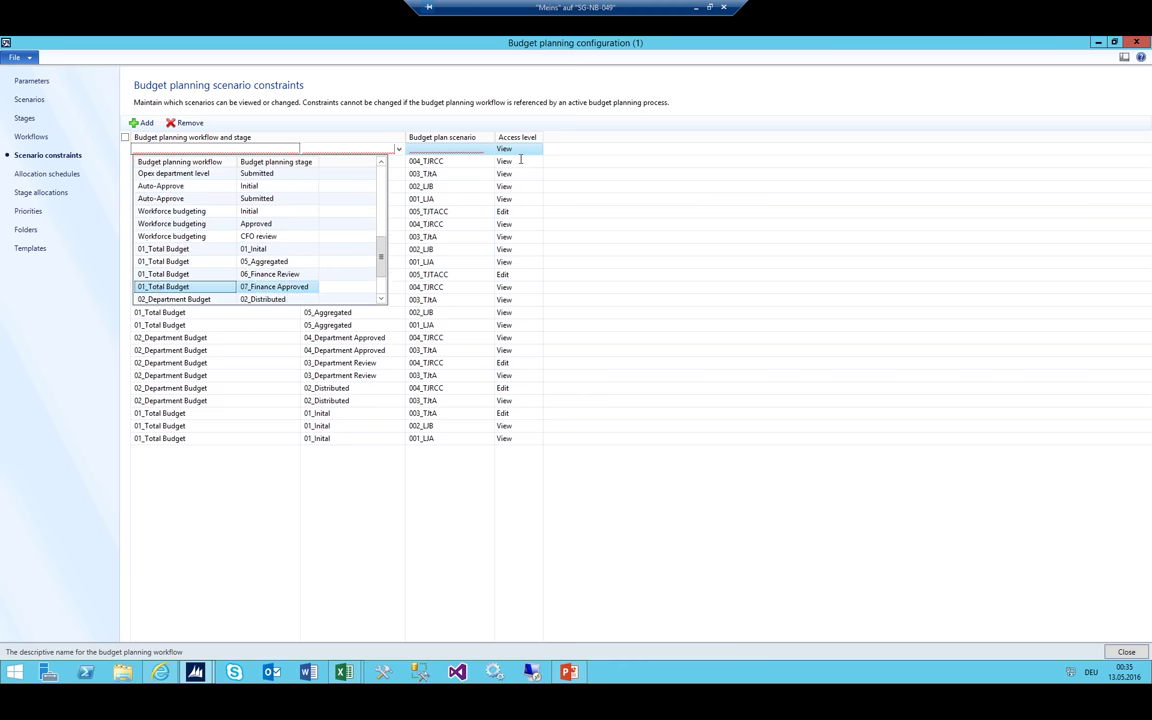
key("Up")
key("Up")
key("Return")
key("Tab")
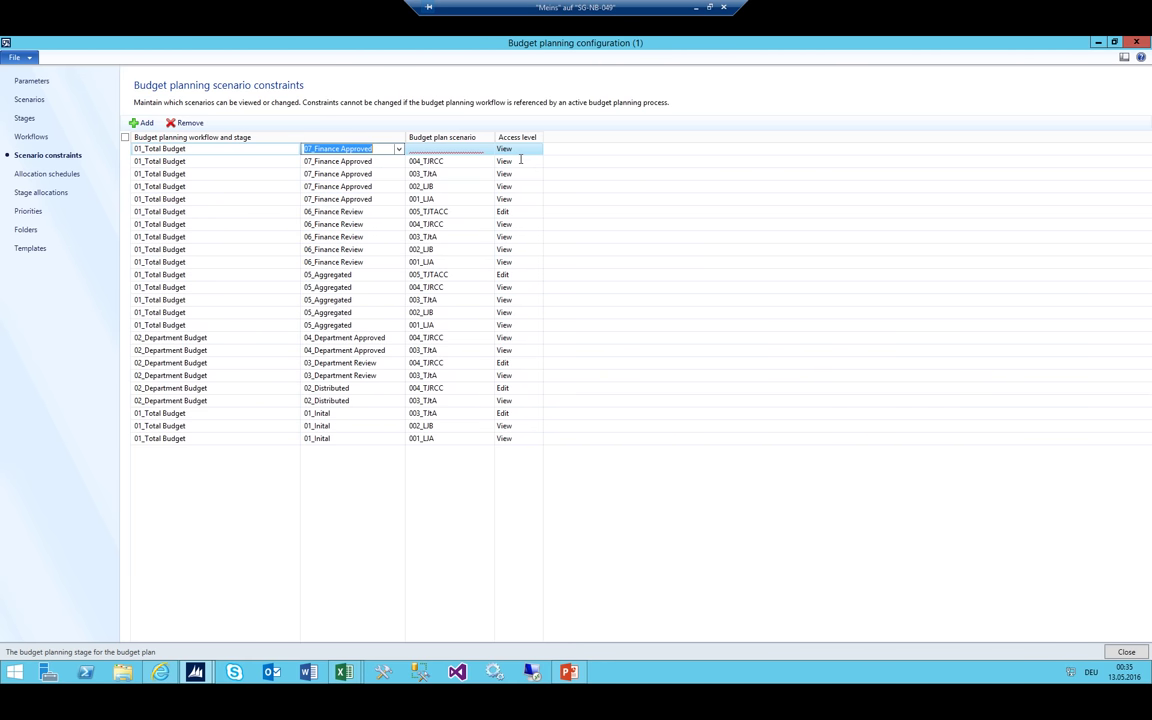
key("Tab")
key("alt+Down")
key("Down")
key("Down")
key("Down")
key("Down")
key("Return")
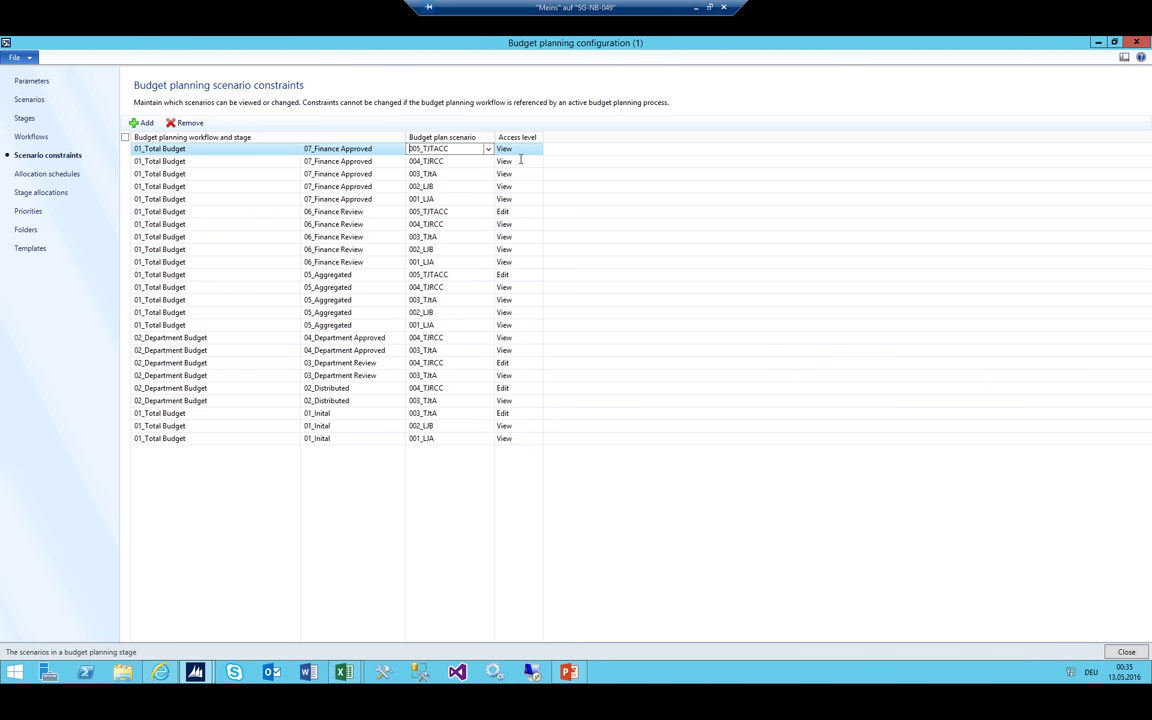
key("shift+Tab")
Add the final 07_Finance Approved constraint row for scenario 006_TJFIN
key("ctrl+n")
key("alt+Down")
key("Down")
key("Down")
key("Down")
key("Down")
key("Down")
key("Down")
key("Down")
key("Down")
key("Down")
key("Down")
key("Down")
key("Down")
key("Down")
key("Down")
key("Down")
key("Down")
key("Down")
key("Down")
key("Down")
key("Down")
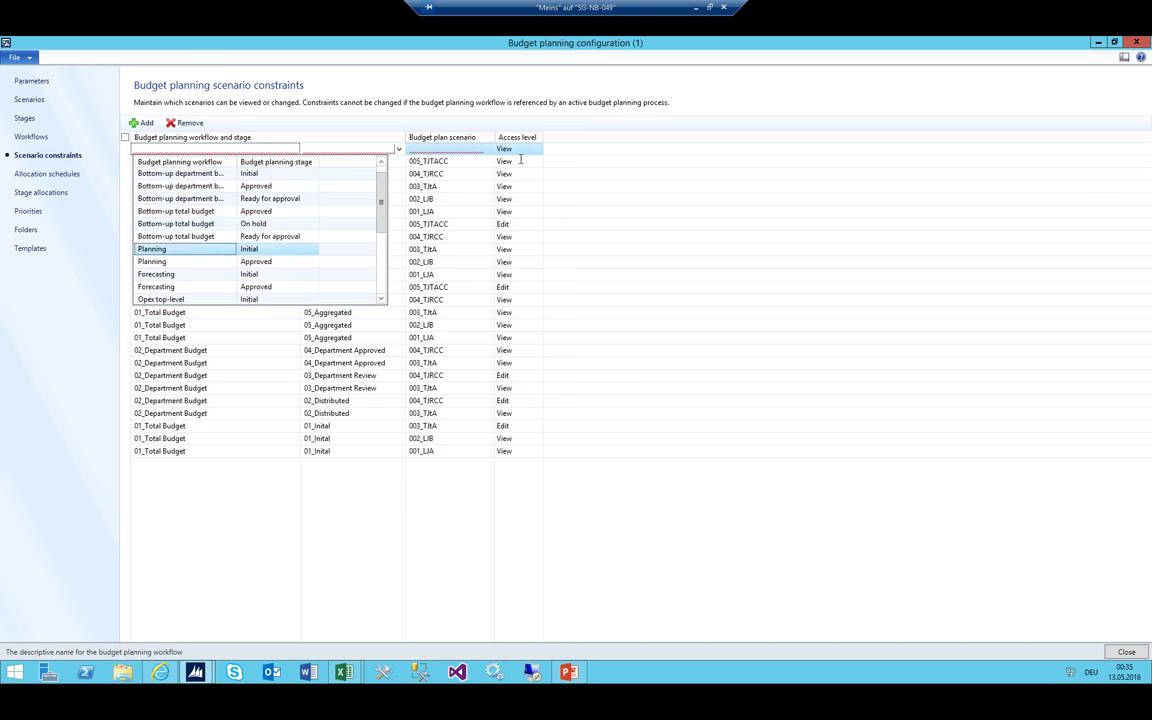
key("Up")
key("Up")
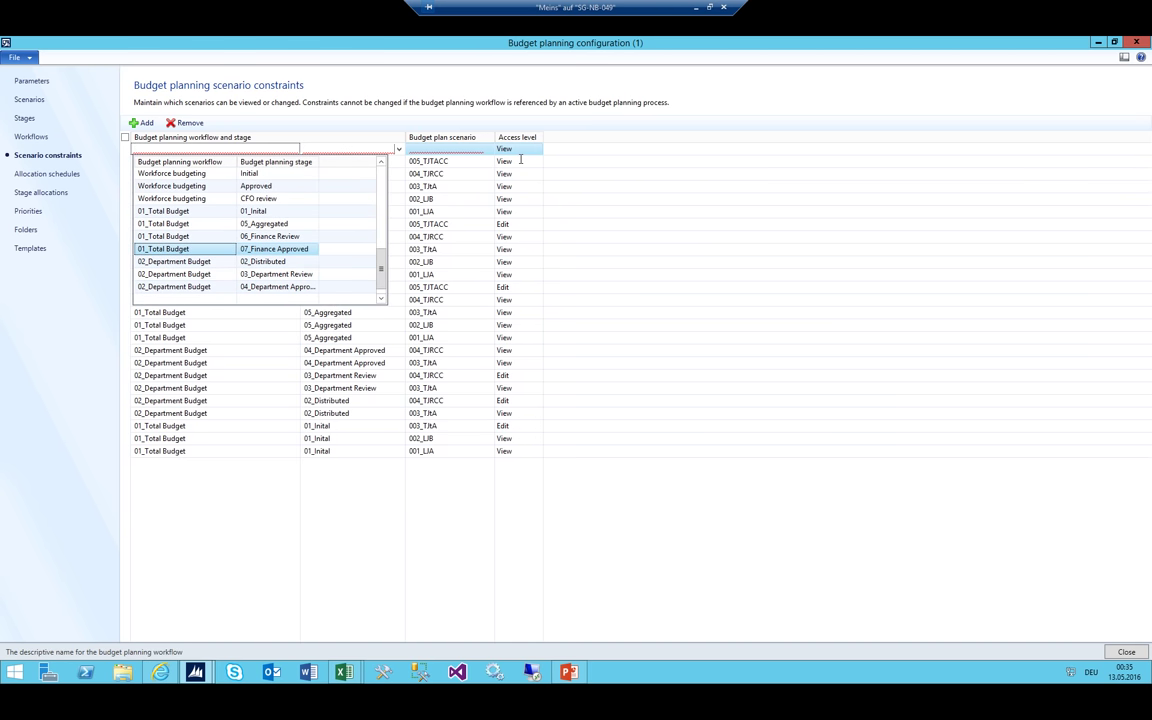
key("Return")
key("Tab")
key("alt+Down")
key("Down")
key("Down")
key("Down")
key("Down")
key("Down")
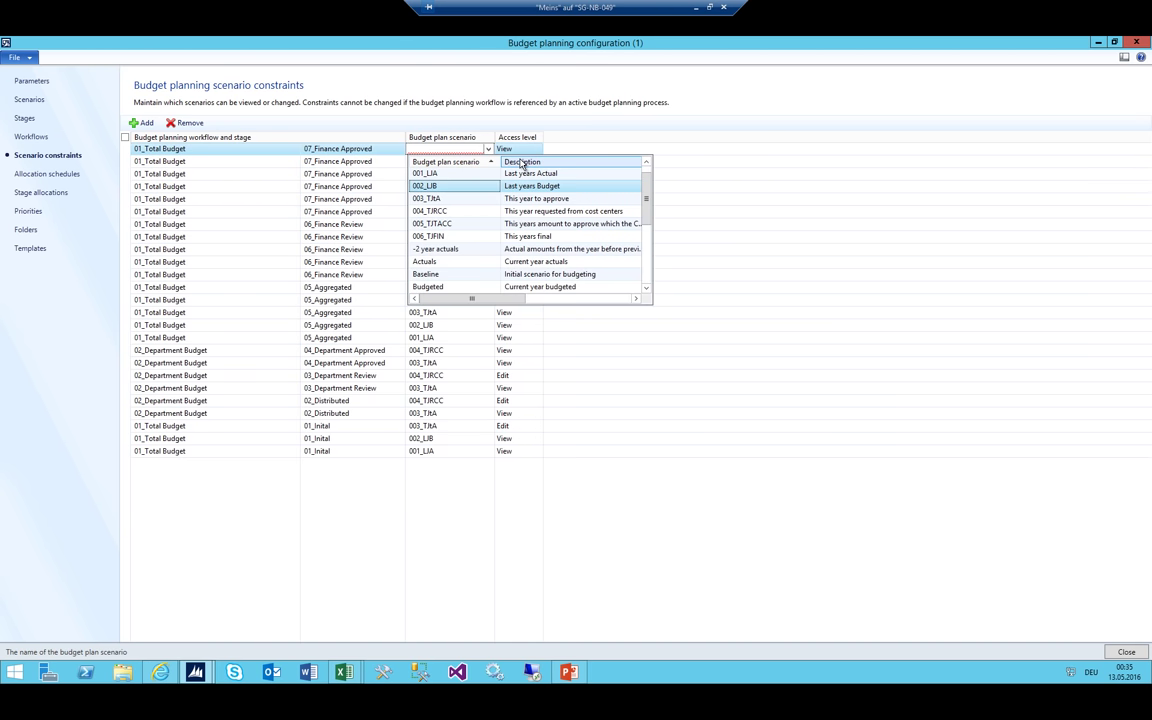
key("Return")
key("shift+Tab")
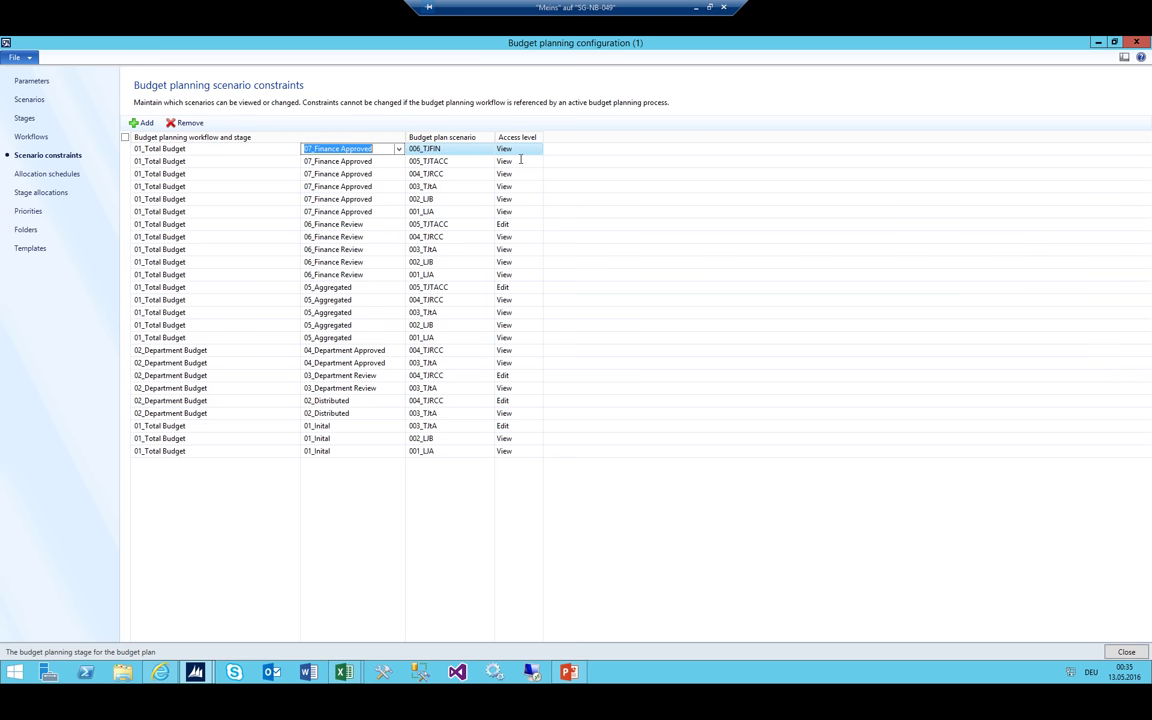